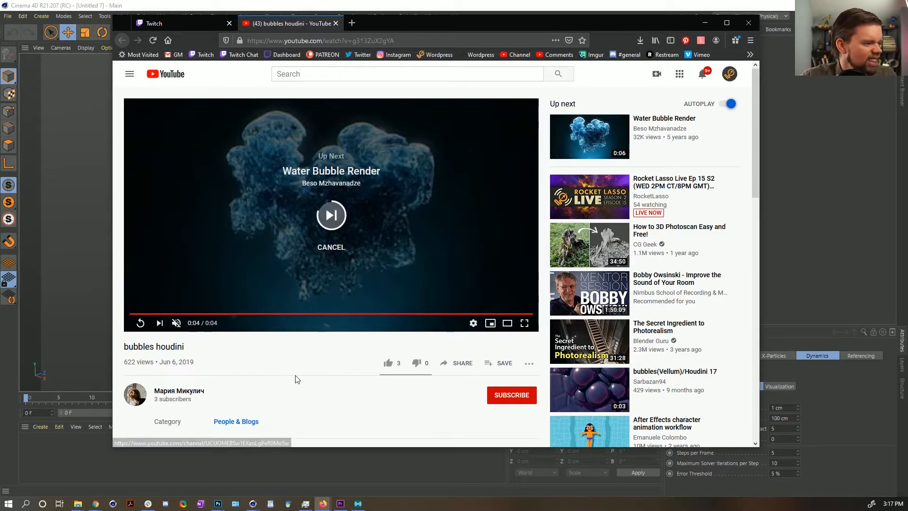
# Return to the "bubbles houdini" video and pause its playback.
pyautogui.scroll(-2, 325, 385)
pyautogui.scroll(2, 337, 365)
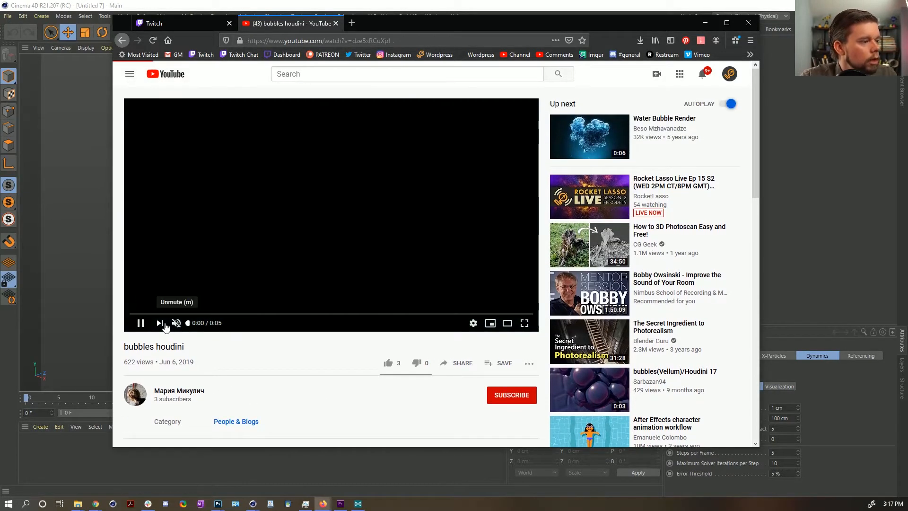
pyautogui.click(123, 38)
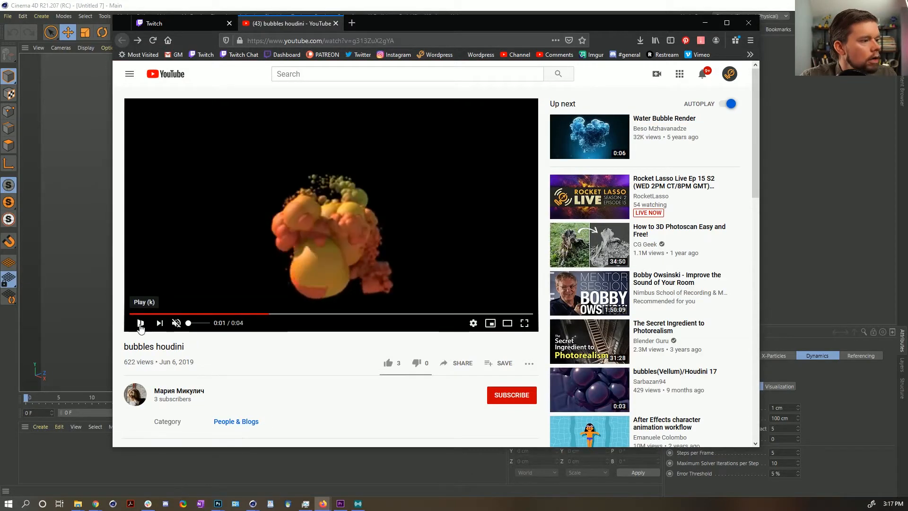
pyautogui.click(141, 324)
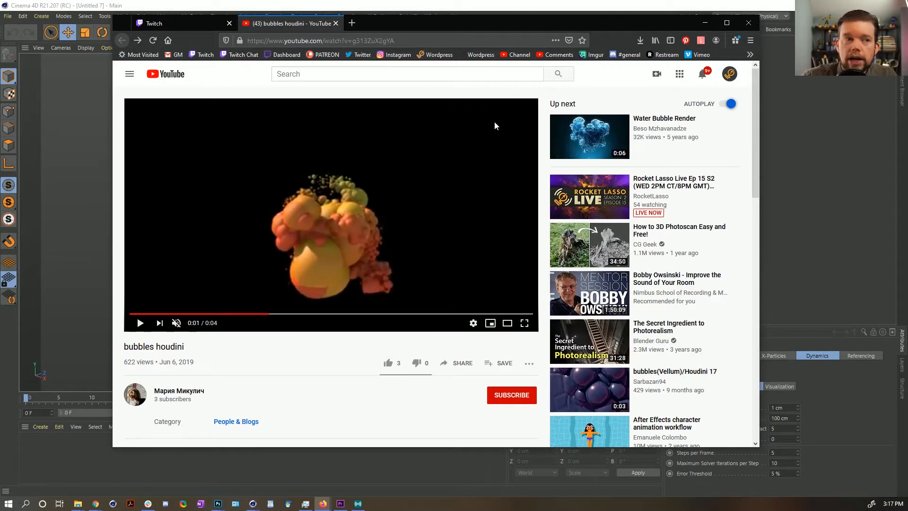
# Move the Twitch chat tab out of the browser window that holds the reference video.
pyautogui.click(193, 25)
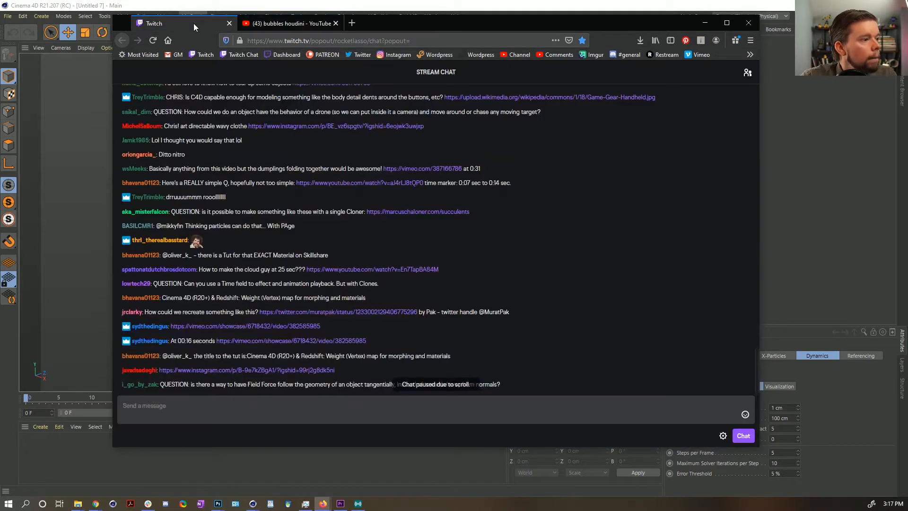
pyautogui.moveTo(193, 25); pyautogui.dragTo(907, 118)
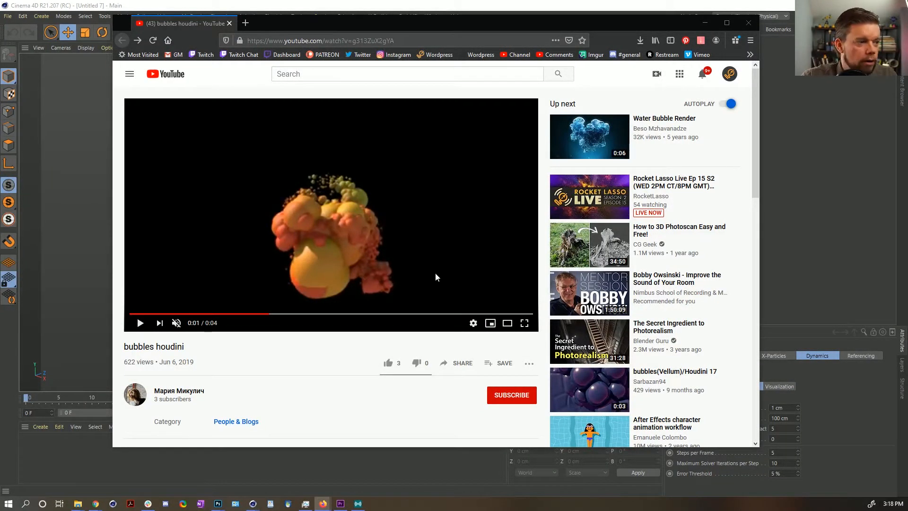
# Replay the "bubbles houdini" video several times to examine how the bubble cluster grows and churns.
pyautogui.click(140, 323)
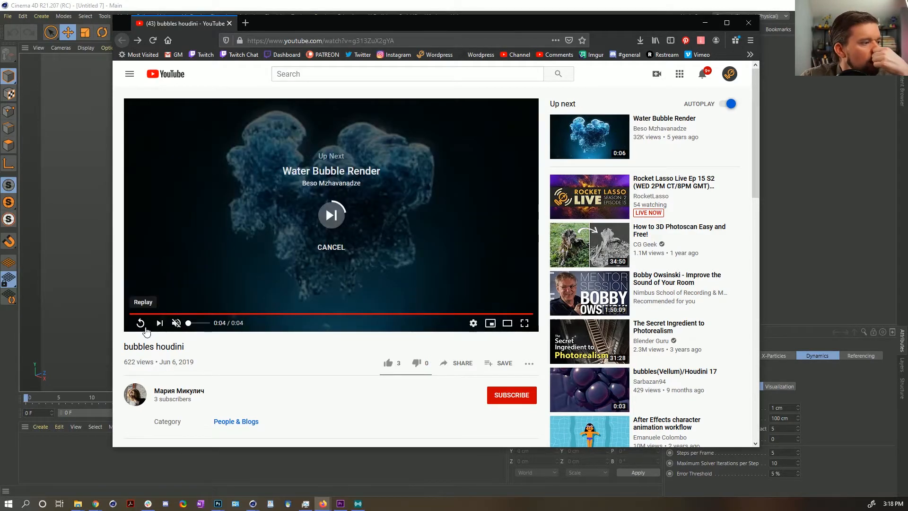
pyautogui.click(140, 324)
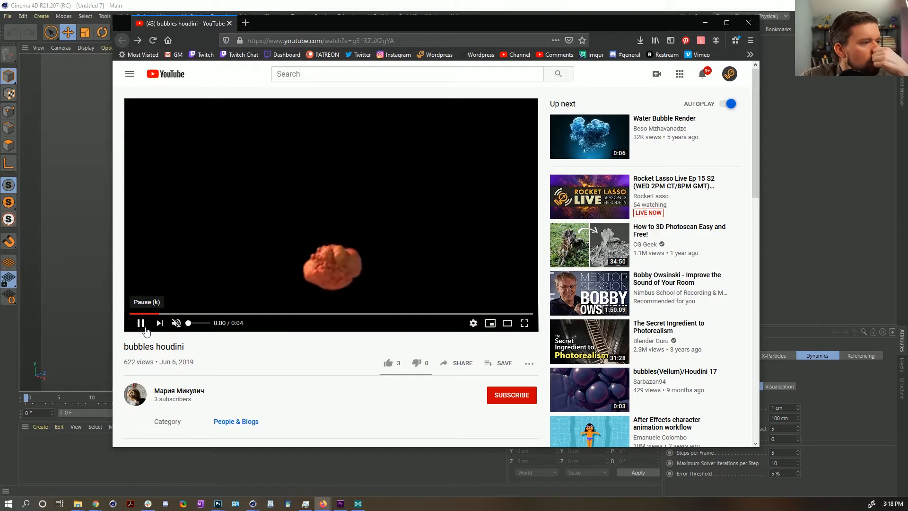
pyautogui.click(473, 323)
pyautogui.click(506, 295)
pyautogui.click(447, 205)
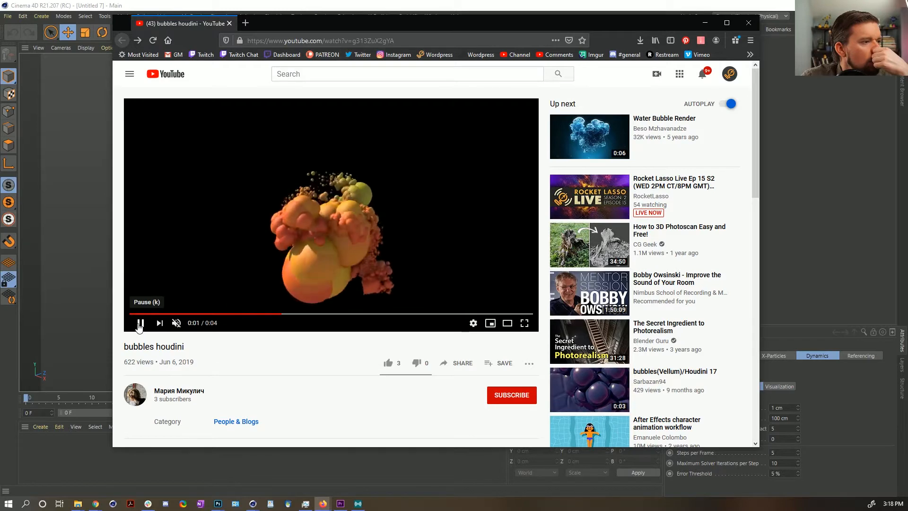
pyautogui.click(139, 326)
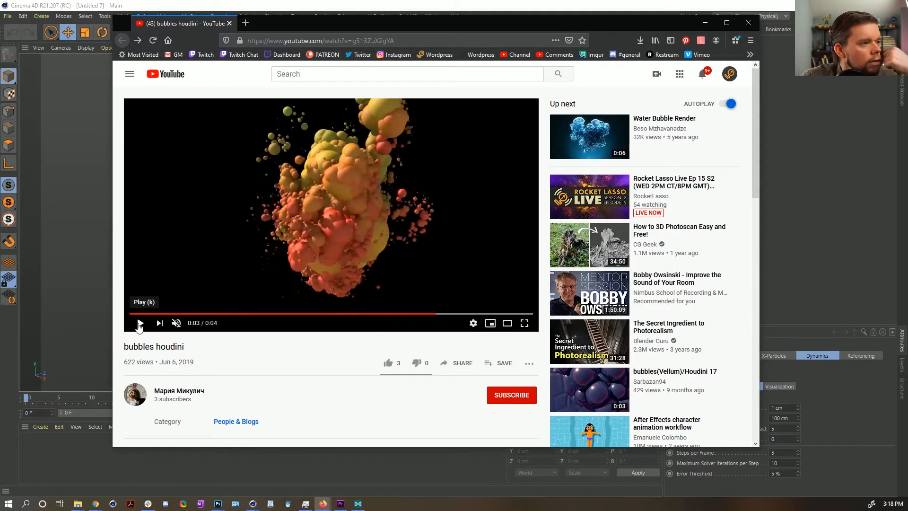
pyautogui.click(138, 327)
pyautogui.click(139, 326)
pyautogui.click(130, 314)
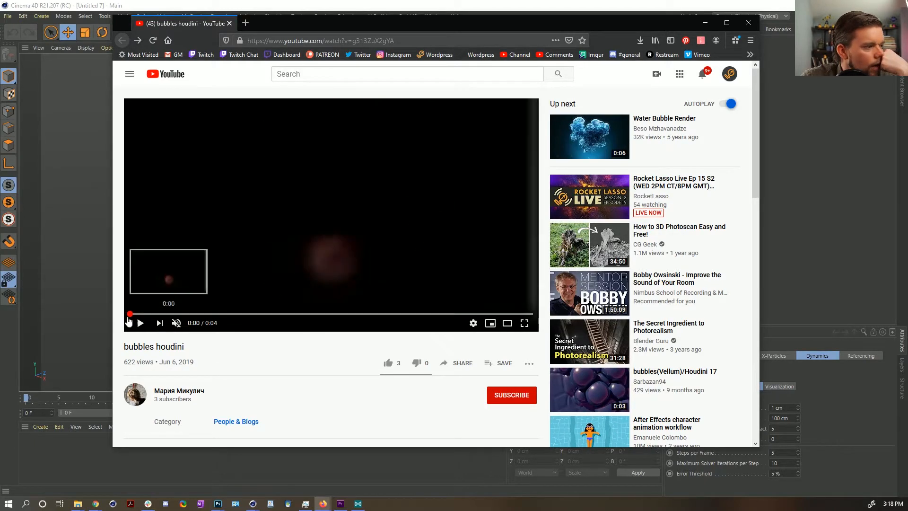
pyautogui.click(140, 326)
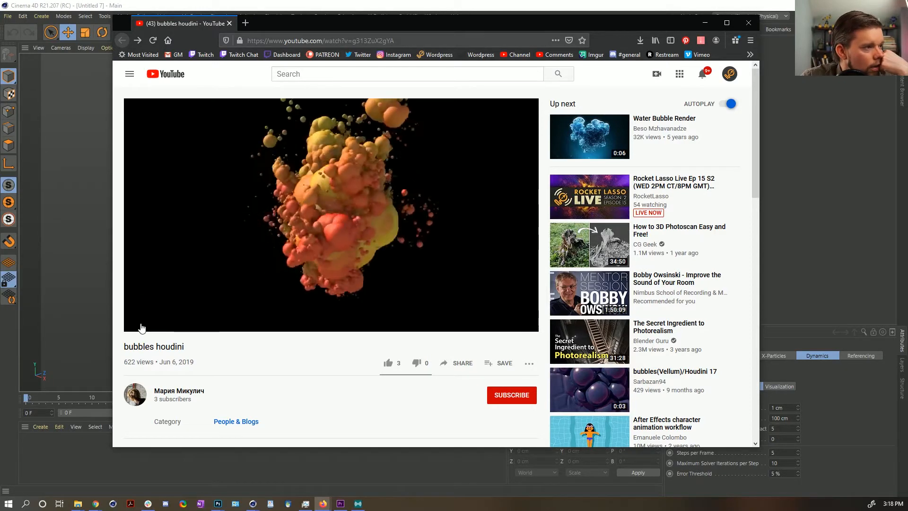
pyautogui.click(144, 327)
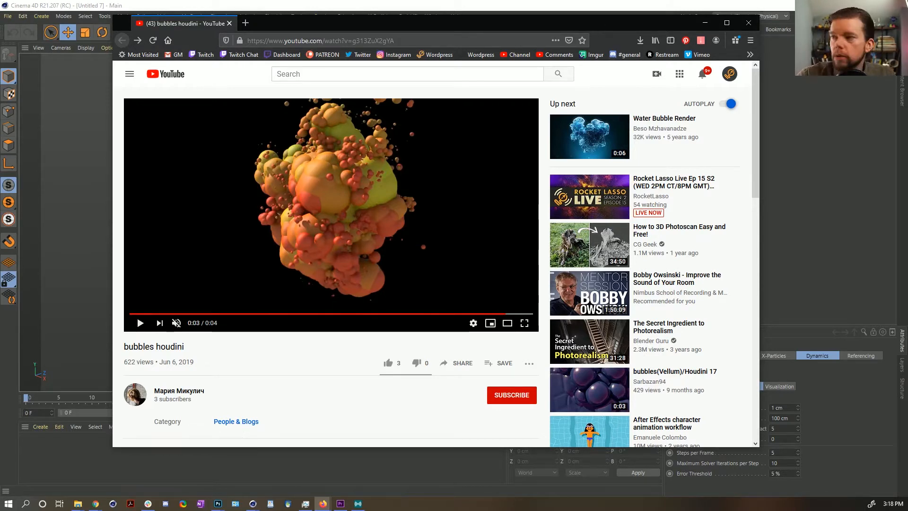
# Switch to Cinema 4D and add a Cloner object to the empty scene.
pyautogui.click(743, 5)
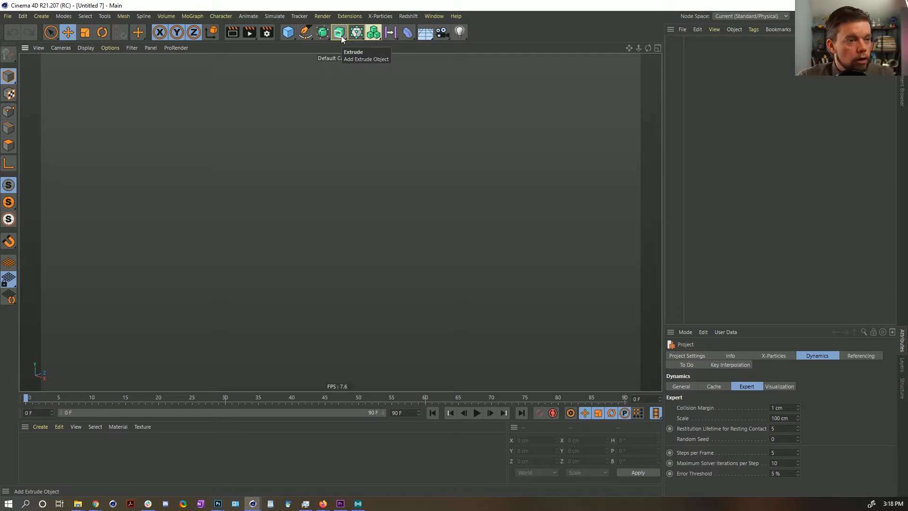
pyautogui.moveTo(375, 34); pyautogui.dragTo(398, 76)
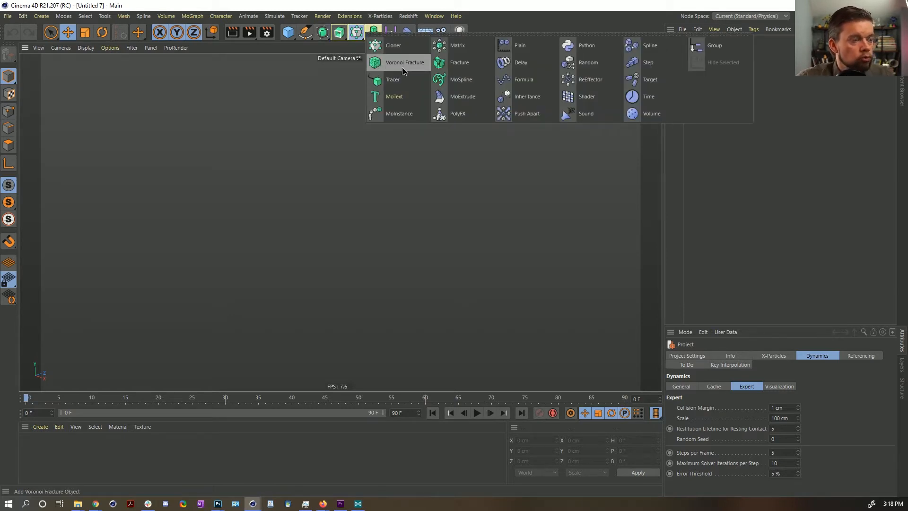
pyautogui.click(400, 48)
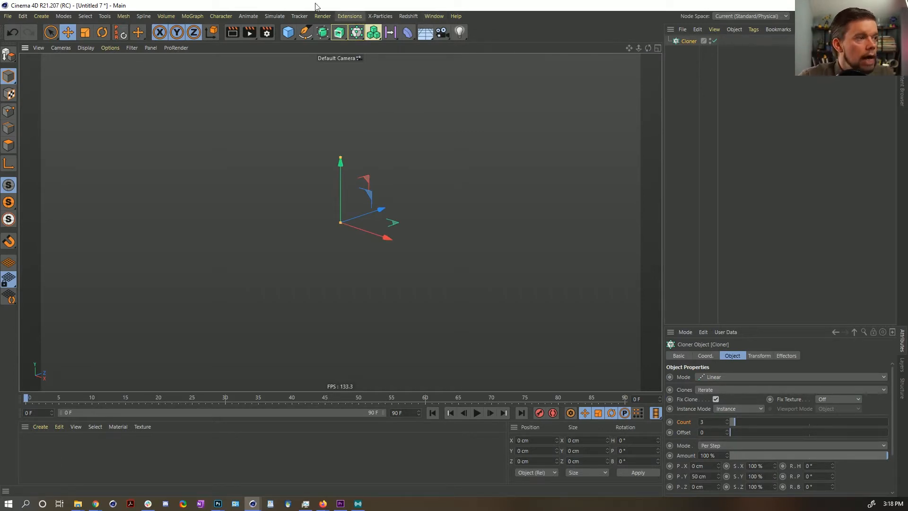
# Add a cube with a fillet radius of 23 cm and a fillet subdivision of 5.
pyautogui.click(288, 32)
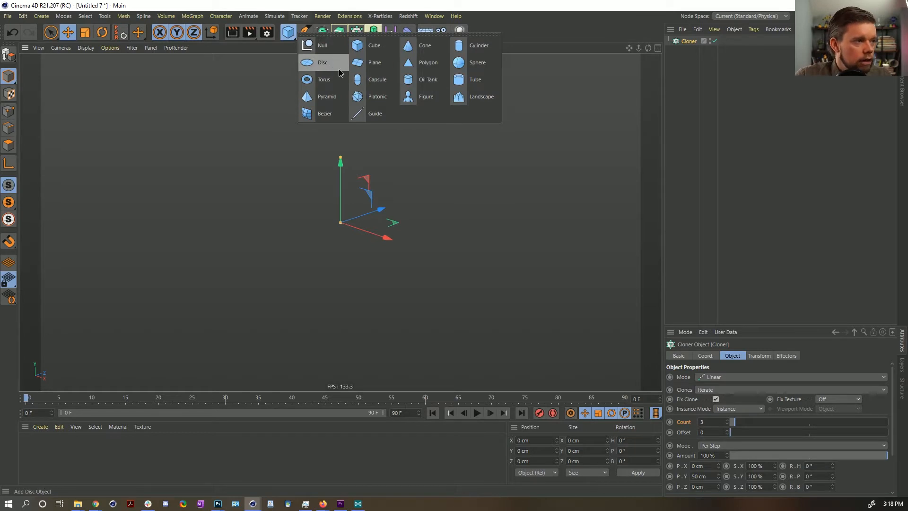
pyautogui.click(376, 46)
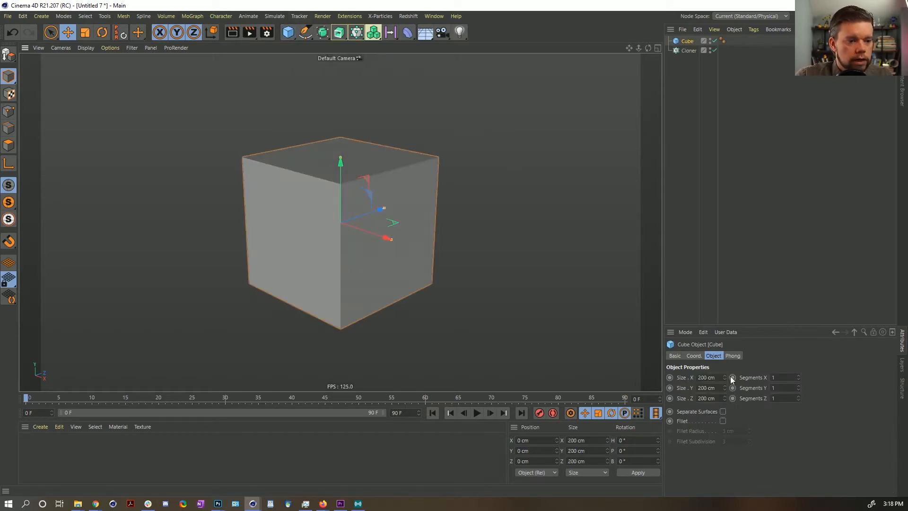
pyautogui.click(722, 421)
pyautogui.click(740, 430)
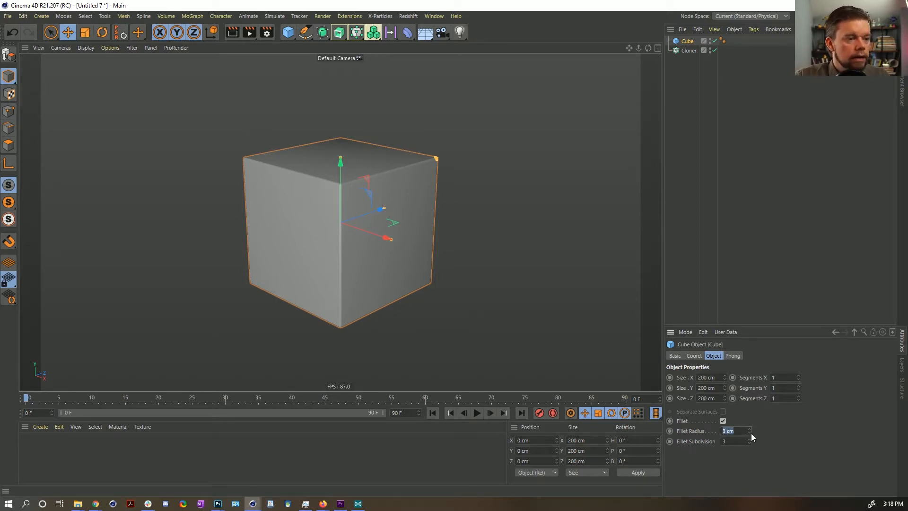
pyautogui.write('37')
pyautogui.press('Return')
pyautogui.moveTo(749, 431); pyautogui.dragTo(749, 437)
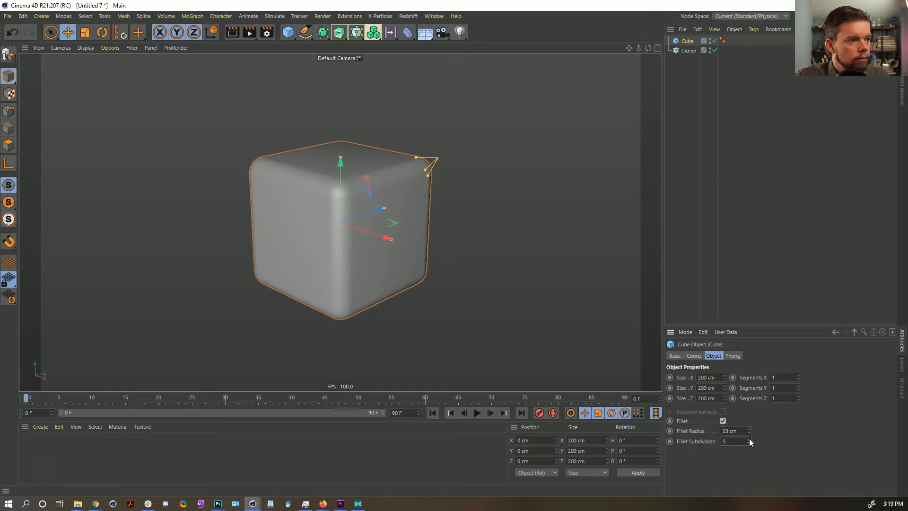
# Make the cube a child of the Cloner and scale it down to 50 cm on every side.
pyautogui.click(689, 71)
pyautogui.moveTo(683, 42); pyautogui.dragTo(688, 49)
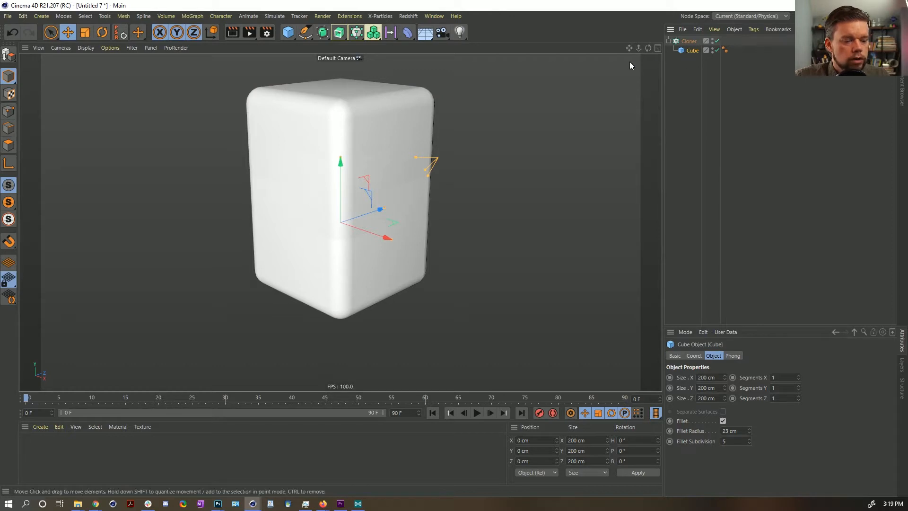
pyautogui.press('t')
pyautogui.moveTo(512, 118)
pyautogui.mouseDown()
pyautogui.moveTo(358, 248)
pyautogui.moveTo(349, 286)
pyautogui.mouseUp()
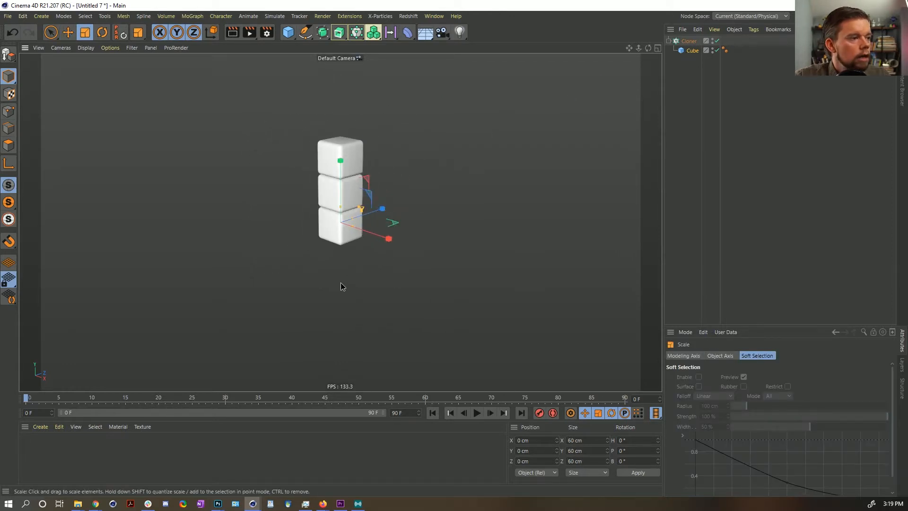
pyautogui.hotkey('ctrl', 'z')
pyautogui.moveTo(491, 159); pyautogui.dragTo(133, 349)
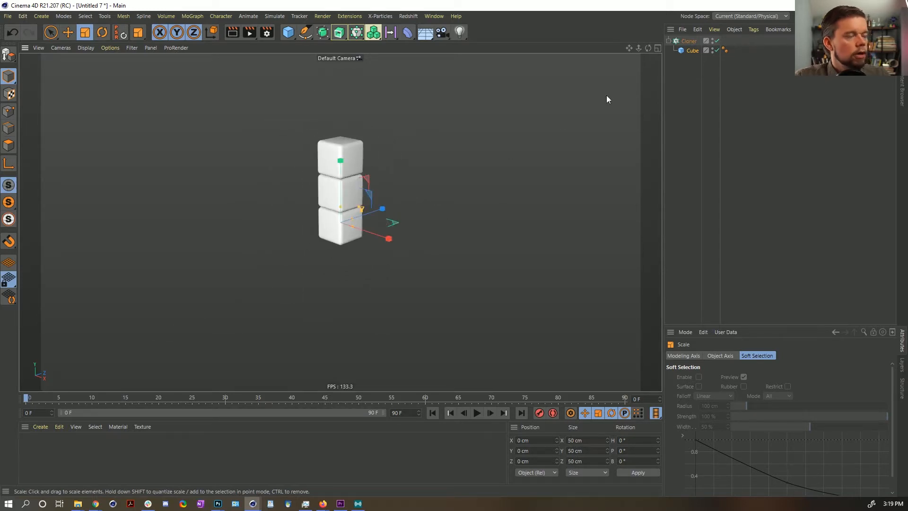
# Set the Cloner's count to 11 and its P.Y step offset to 0 cm.
pyautogui.click(682, 41)
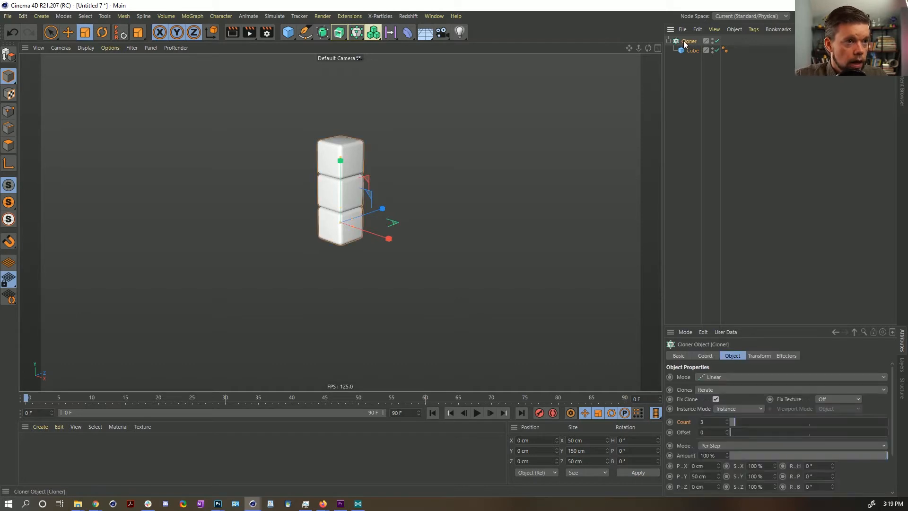
pyautogui.moveTo(724, 324); pyautogui.dragTo(714, 99)
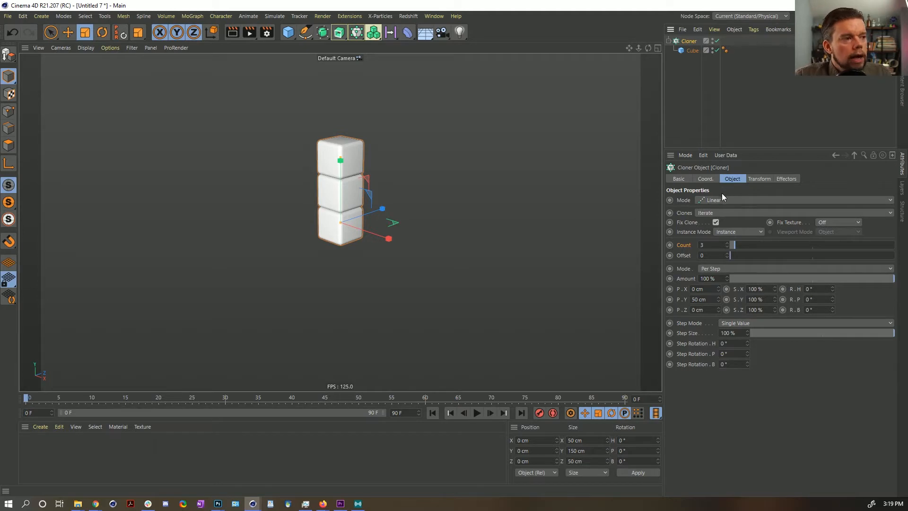
pyautogui.moveTo(734, 250); pyautogui.dragTo(748, 247)
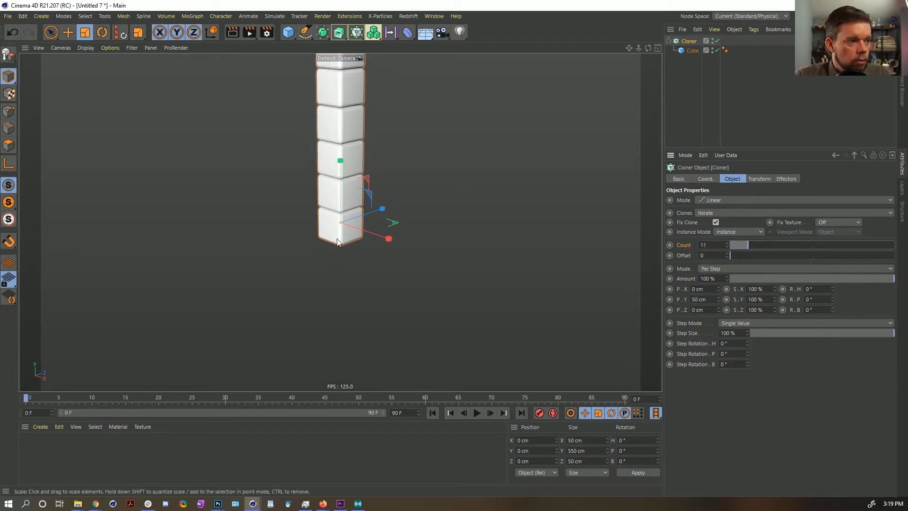
pyautogui.click(713, 300)
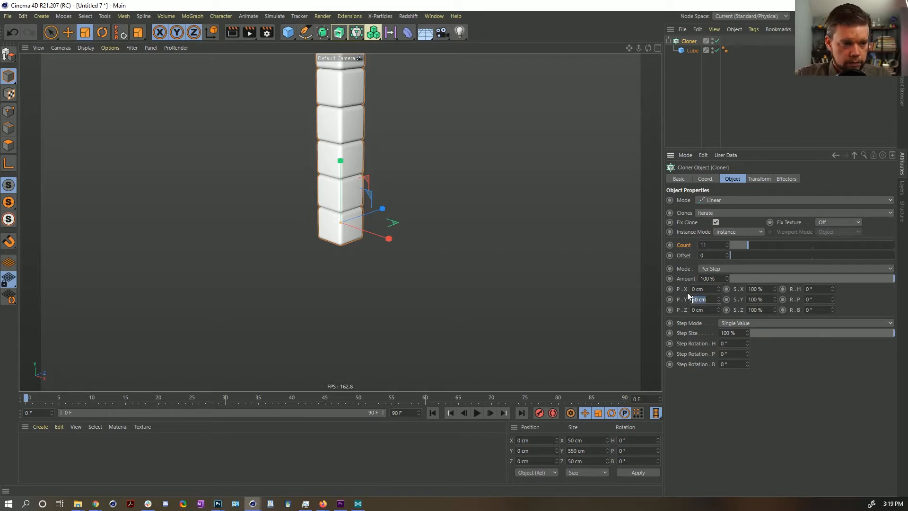
pyautogui.write('0')
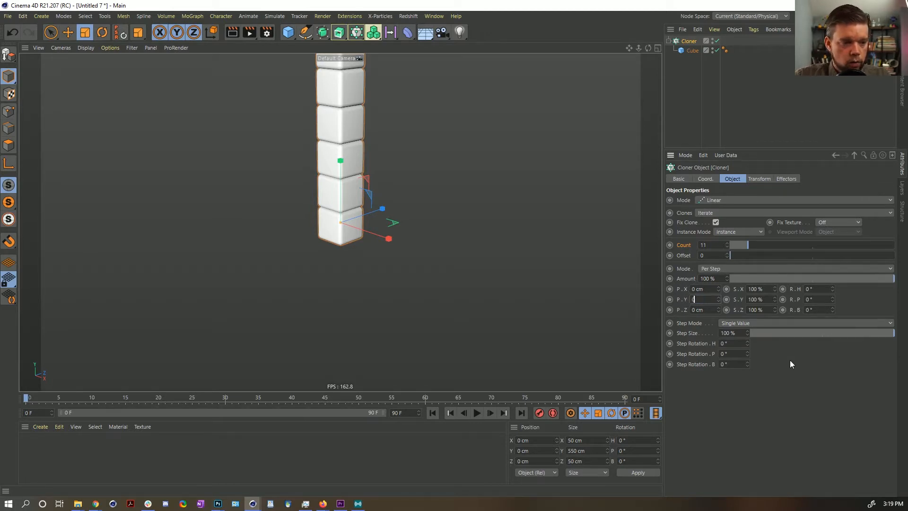
pyautogui.press('Return')
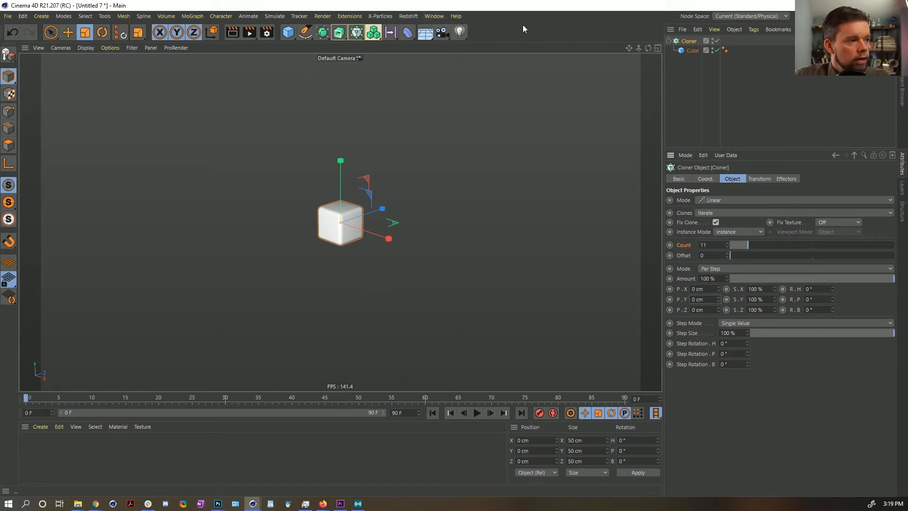
# Apply a Random effector to the Cloner and show its transform parameters.
pyautogui.click(373, 32)
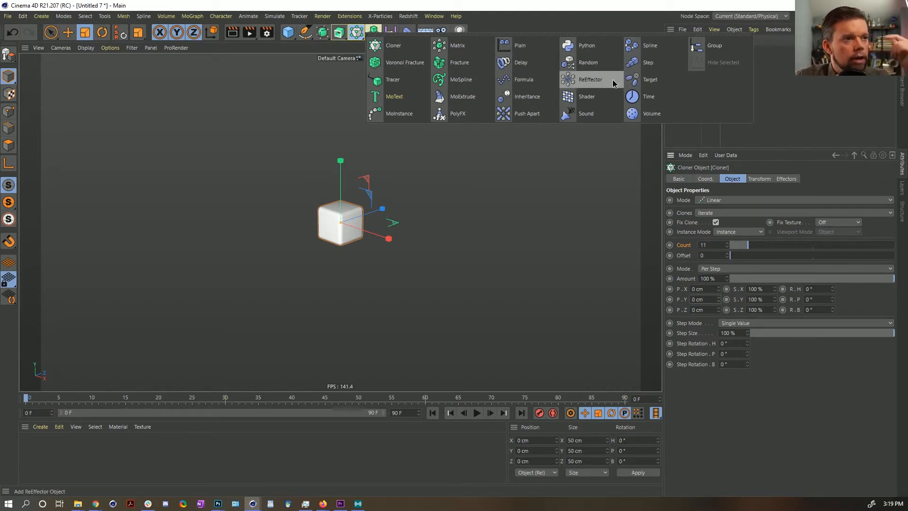
pyautogui.click(574, 65)
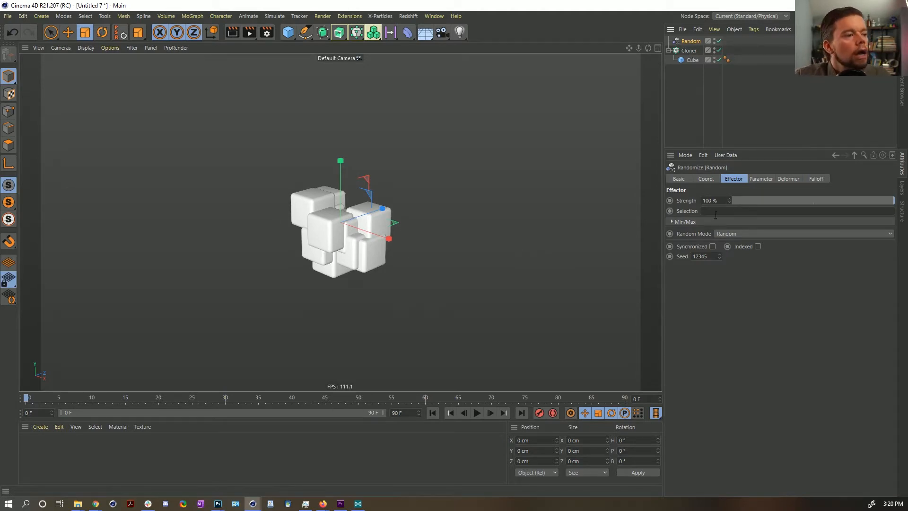
pyautogui.click(759, 179)
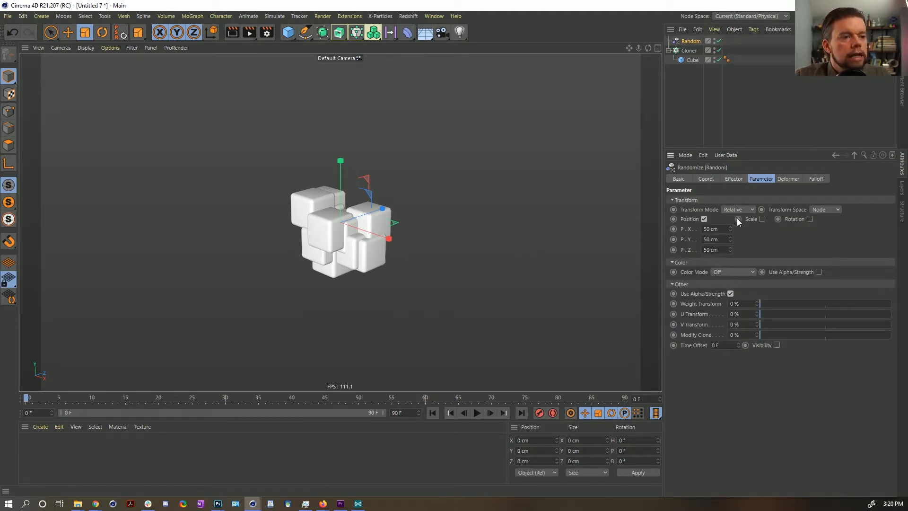
# Try raising the Random effector's strength to 331% and undo the change.
pyautogui.click(734, 179)
pyautogui.moveTo(787, 200)
pyautogui.mouseDown()
pyautogui.moveTo(732, 202)
pyautogui.moveTo(893, 203)
pyautogui.mouseUp()
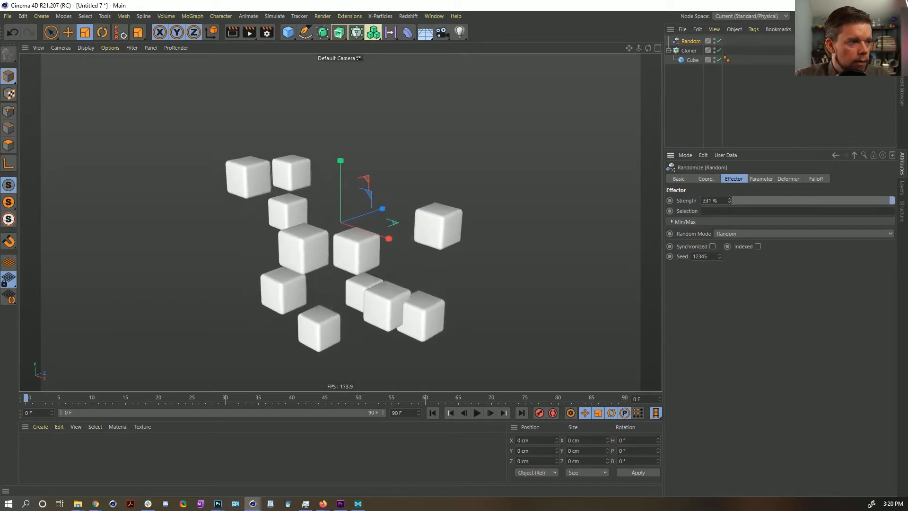
pyautogui.hotkey('ctrl', 'z')
pyautogui.hotkey('ctrl', 'z')
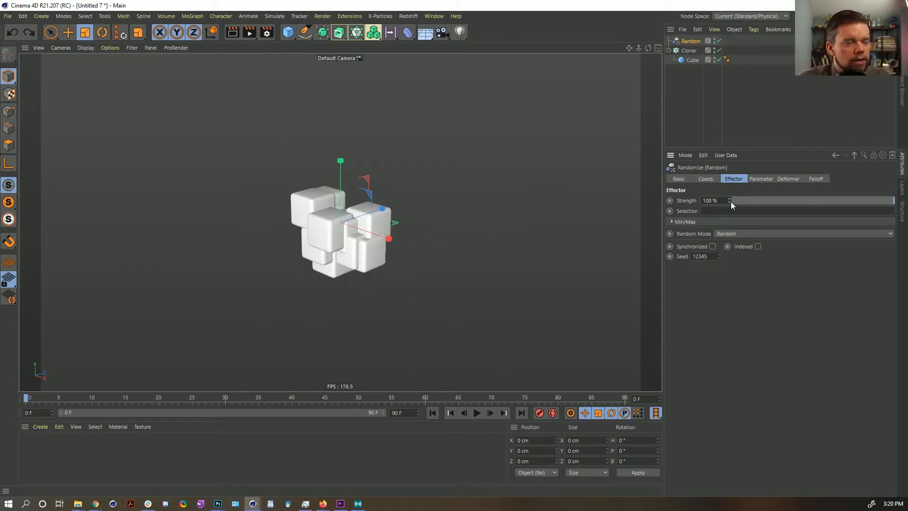
# Enable rotation in the Random effector and set its heading, pitch and bank to 90° each.
pyautogui.click(760, 179)
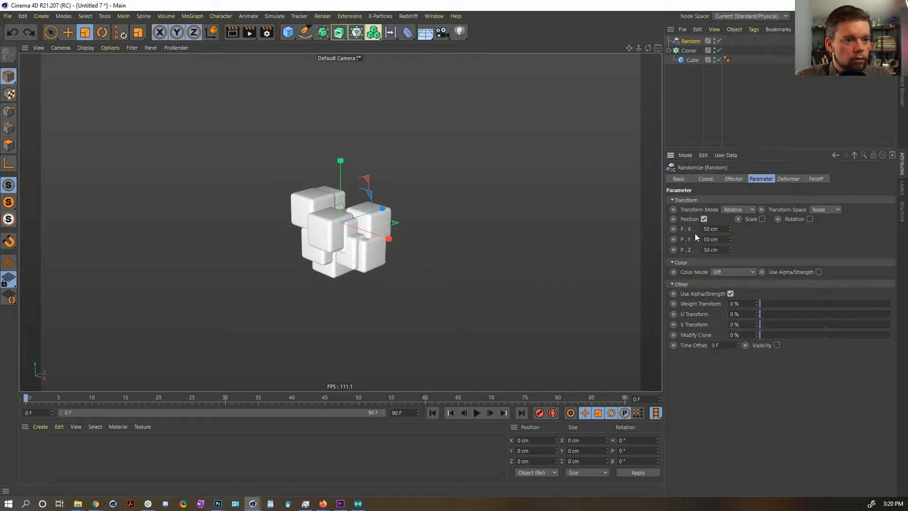
pyautogui.click(810, 219)
pyautogui.click(814, 229)
pyautogui.write('90')
pyautogui.press('Tab')
pyautogui.write('90')
pyautogui.press('Tab')
pyautogui.write('90')
pyautogui.press('Tab')
pyautogui.click(733, 179)
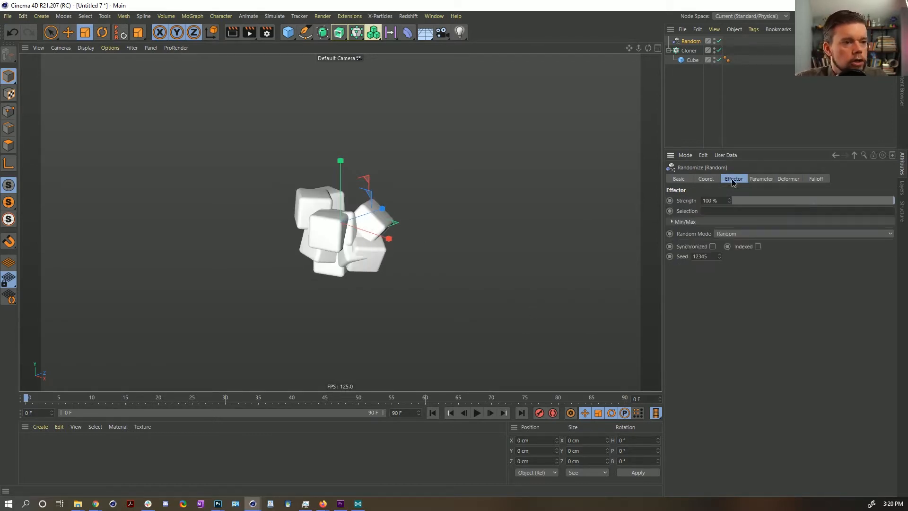
# Keep the Random effector's strength at 100% and set its P.X, P.Y and P.Z position values to 100 cm each.
pyautogui.moveTo(807, 203)
pyautogui.mouseDown()
pyautogui.moveTo(750, 201)
pyautogui.moveTo(894, 207)
pyautogui.mouseUp()
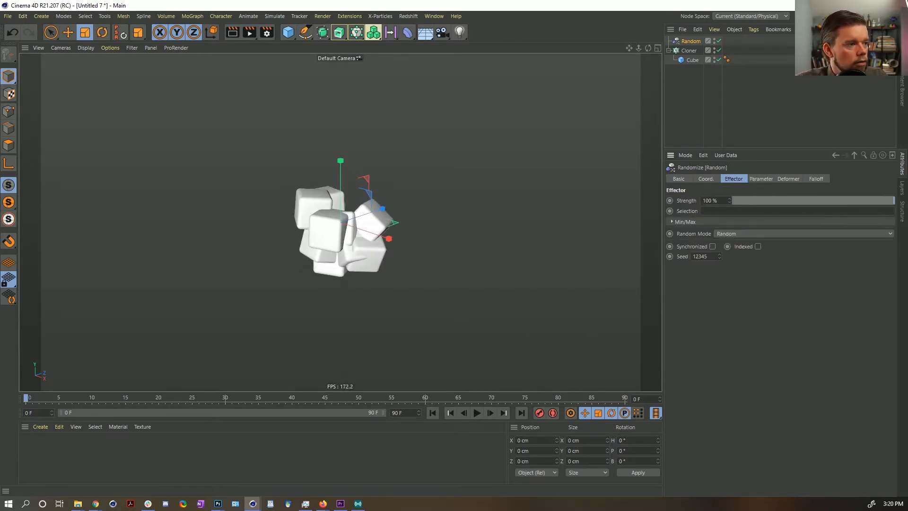
pyautogui.click(762, 180)
pyautogui.click(705, 229)
pyautogui.write('100')
pyautogui.press('Return')
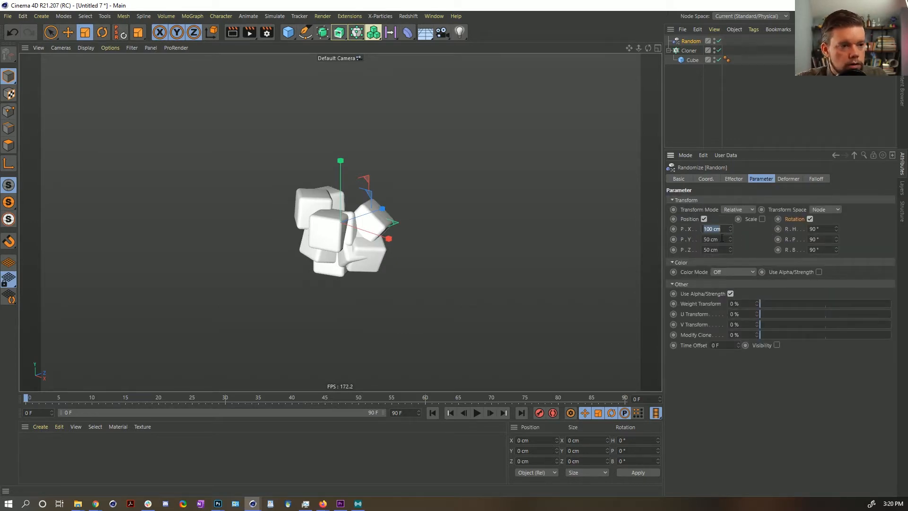
pyautogui.press('Tab')
pyautogui.hotkey('ctrl', 'v')
pyautogui.press('Tab')
pyautogui.hotkey('ctrl', 'v')
pyautogui.press('Return')
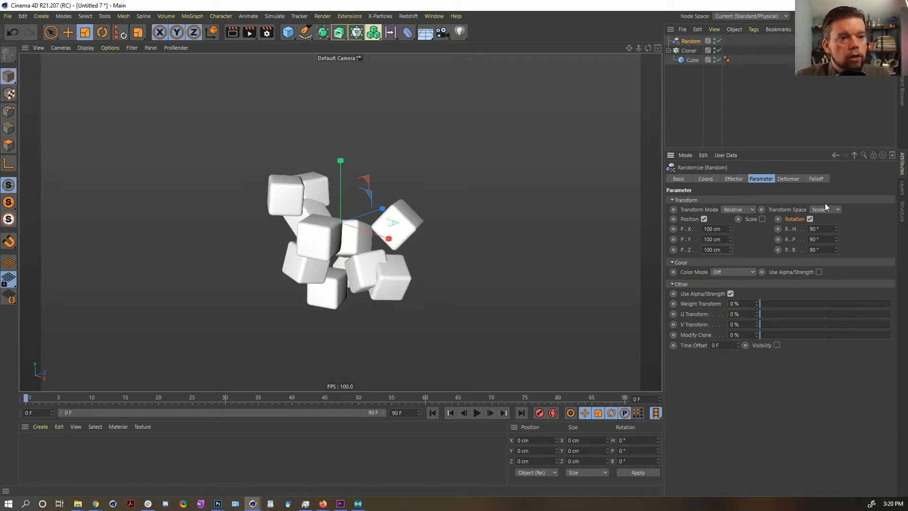
# Show the Random effector's falloff settings and enlarge the field list.
pyautogui.click(818, 180)
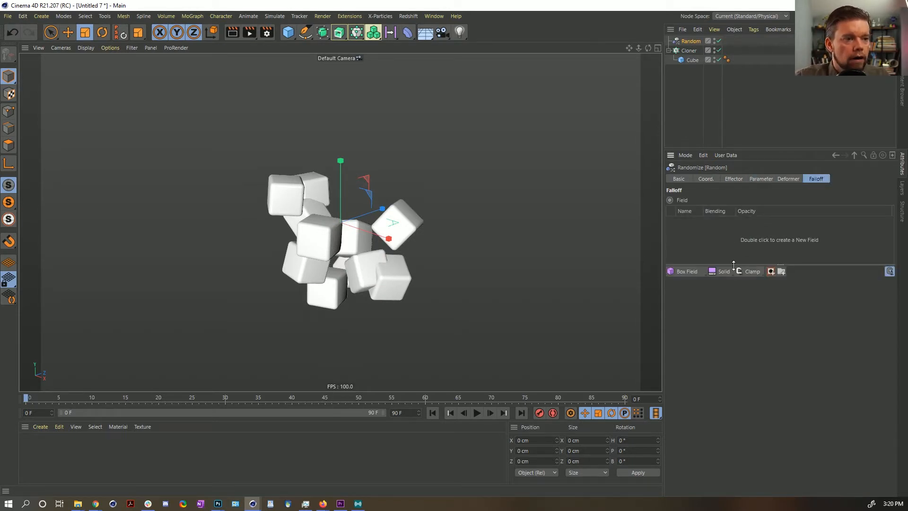
pyautogui.moveTo(724, 265); pyautogui.dragTo(723, 357)
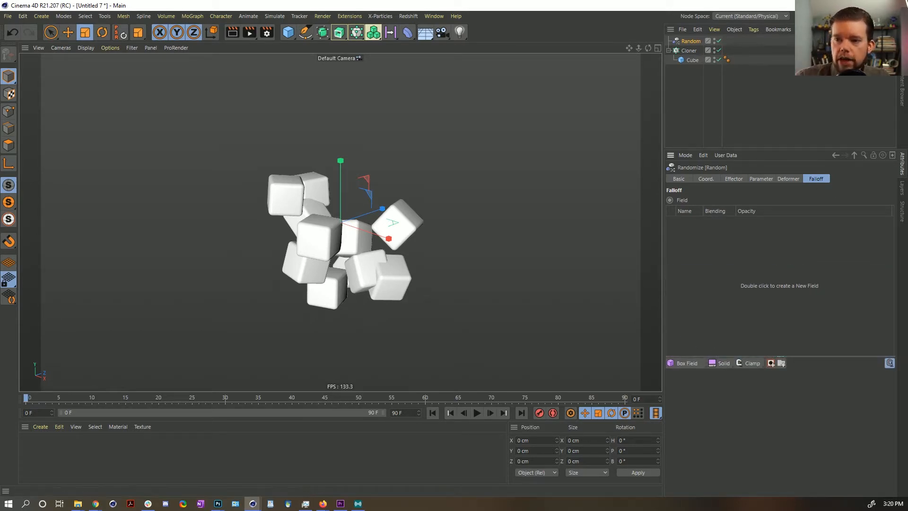
pyautogui.hotkey('alt', 'Tab')
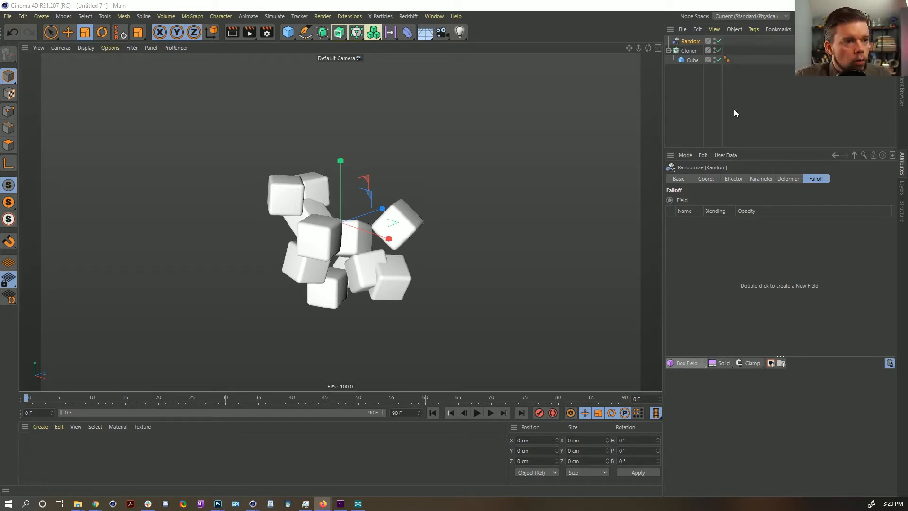
# Add a MoGraph Weightmap tag to the Cloner and set the weight paintbrush strength to 0%.
pyautogui.click(689, 51)
pyautogui.rightClick(689, 50)
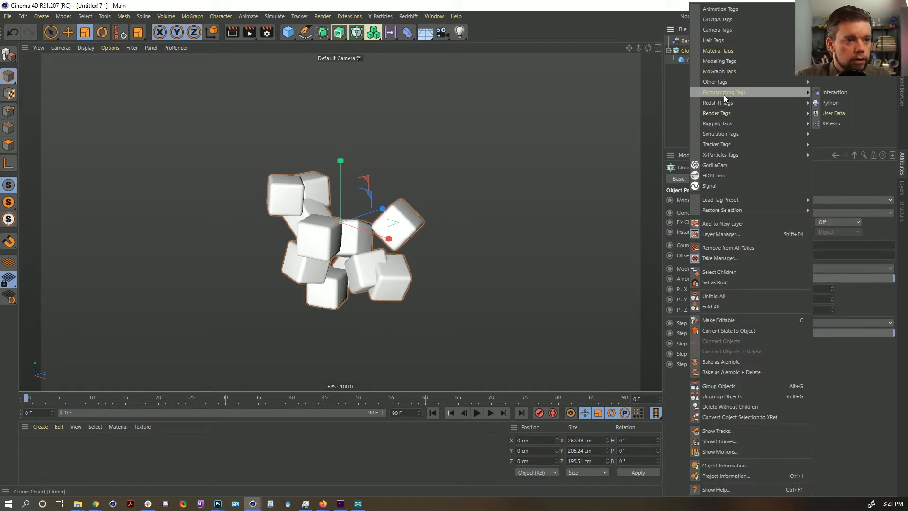
pyautogui.moveTo(724, 111)
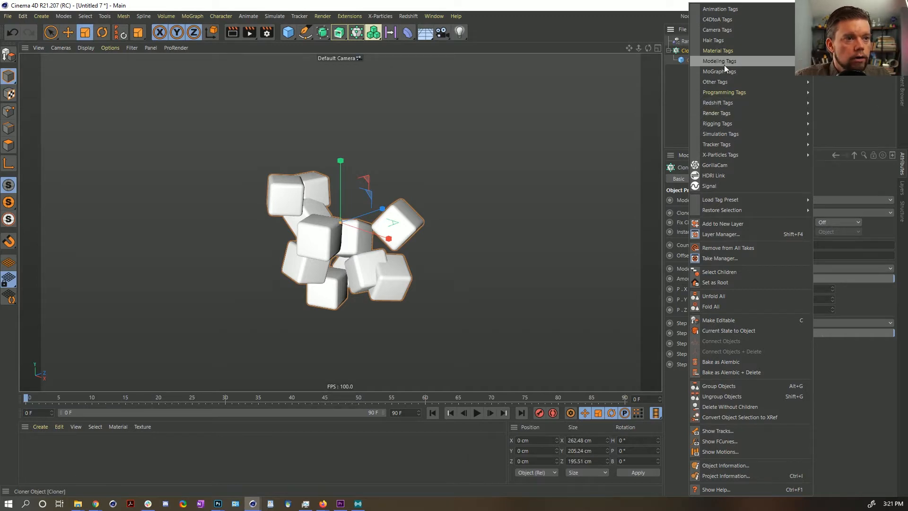
pyautogui.moveTo(725, 71)
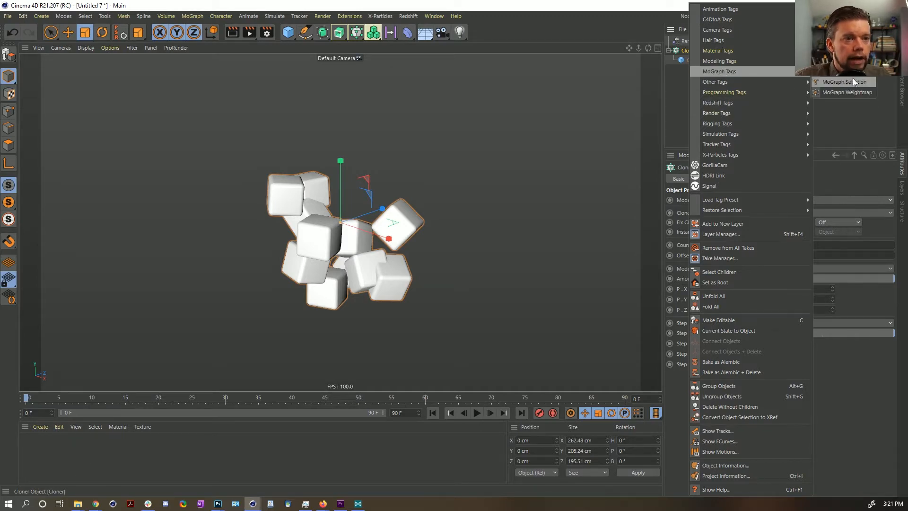
pyautogui.click(858, 92)
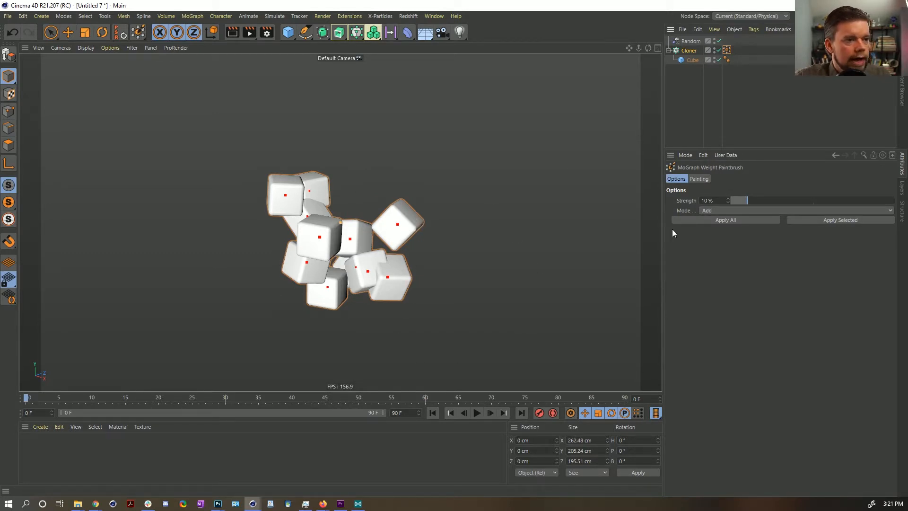
pyautogui.moveTo(741, 197)
pyautogui.mouseDown()
pyautogui.moveTo(858, 201)
pyautogui.moveTo(728, 201)
pyautogui.mouseUp()
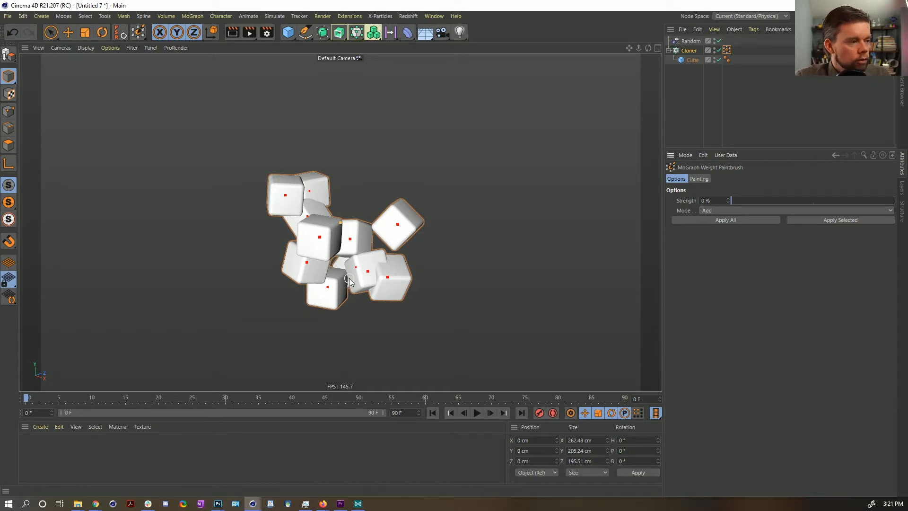
# Enable Use Fields on the MoGraph Weightmap tag, add a Spherical Field, and move that field out of the Cloner hierarchy.
pyautogui.click(726, 50)
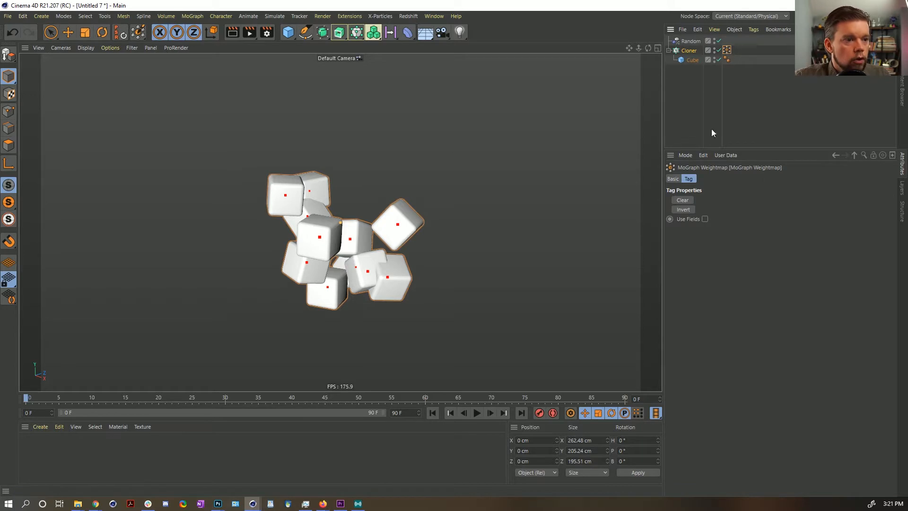
pyautogui.click(705, 219)
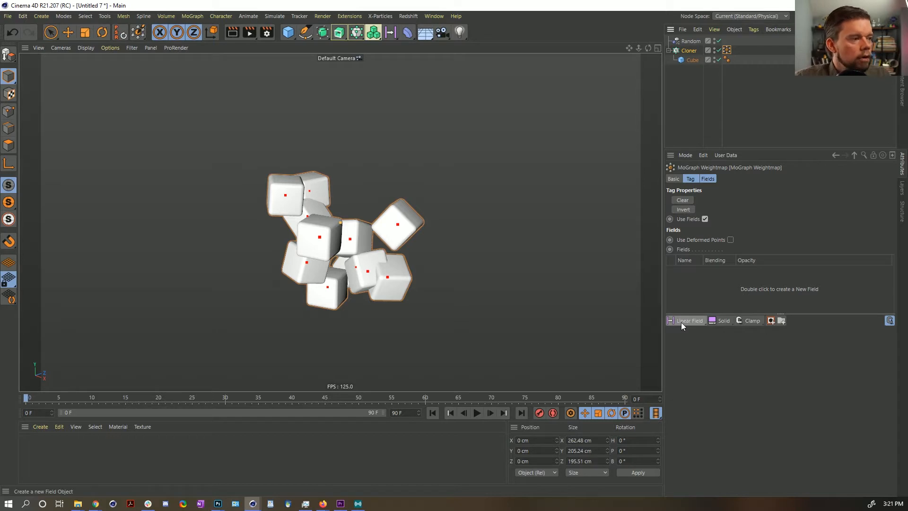
pyautogui.click(699, 322)
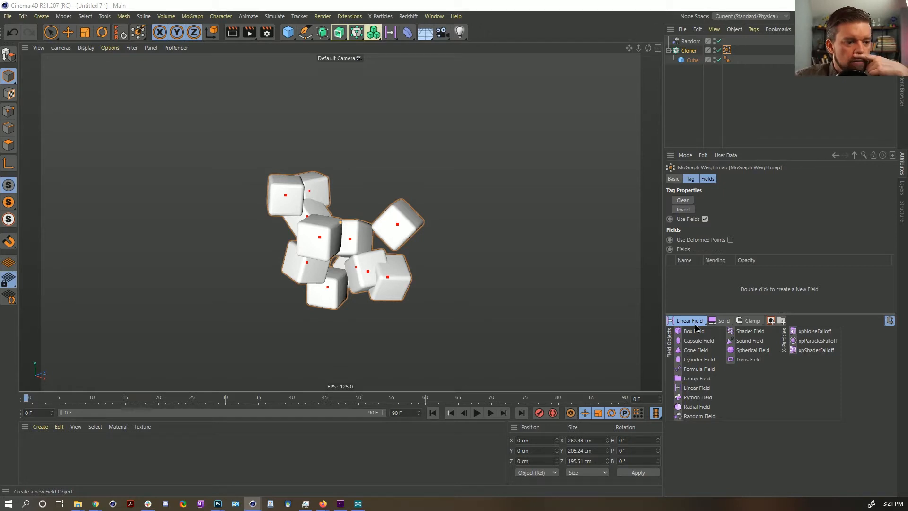
pyautogui.click(751, 350)
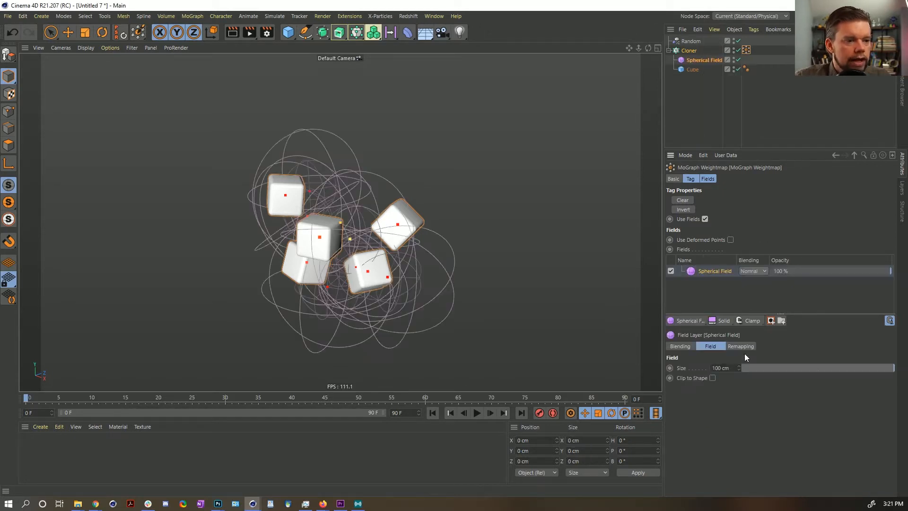
pyautogui.moveTo(704, 59); pyautogui.dragTo(692, 75)
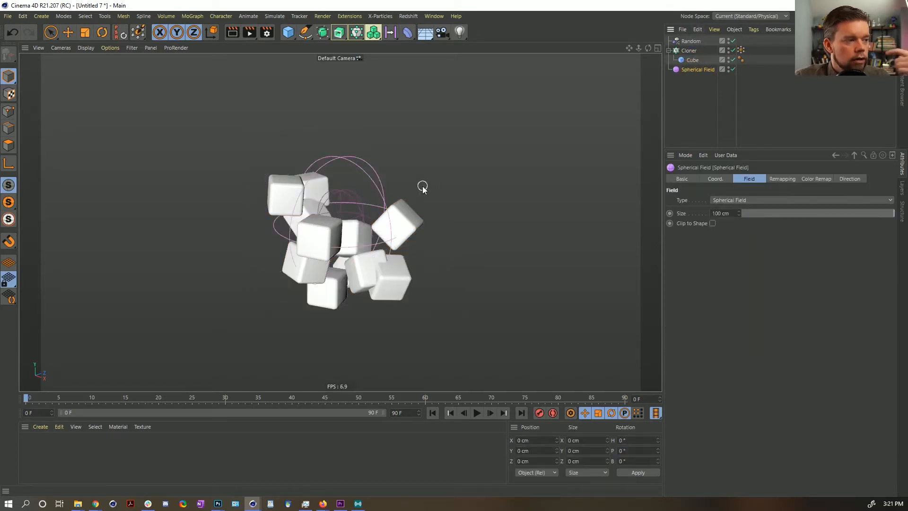
# Set the Spherical Field's size to 10 cm and its remapping inner offset to 0%.
pyautogui.doubleClick(719, 214)
pyautogui.write('10')
pyautogui.press('Return')
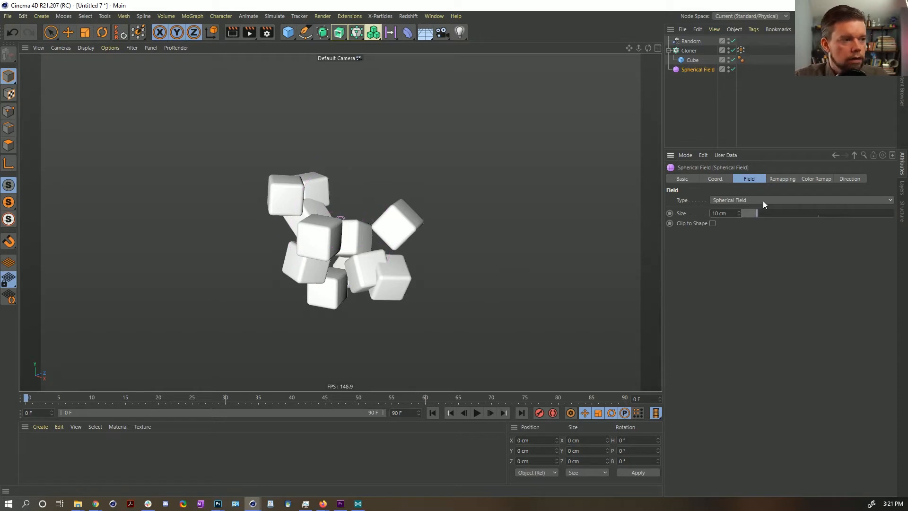
pyautogui.click(782, 179)
pyautogui.moveTo(794, 269); pyautogui.dragTo(734, 267)
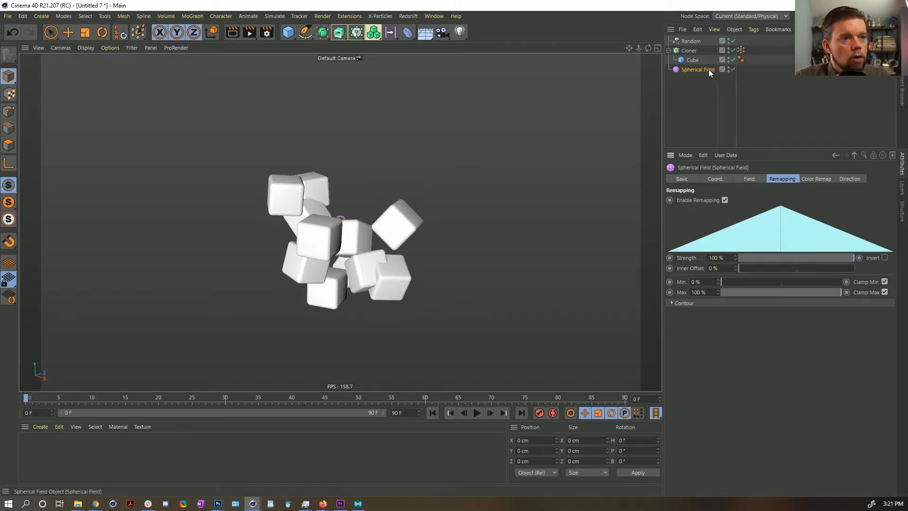
# Set the remapping strength of the Weightmap tag's Spherical Field layer to 10%.
pyautogui.click(741, 50)
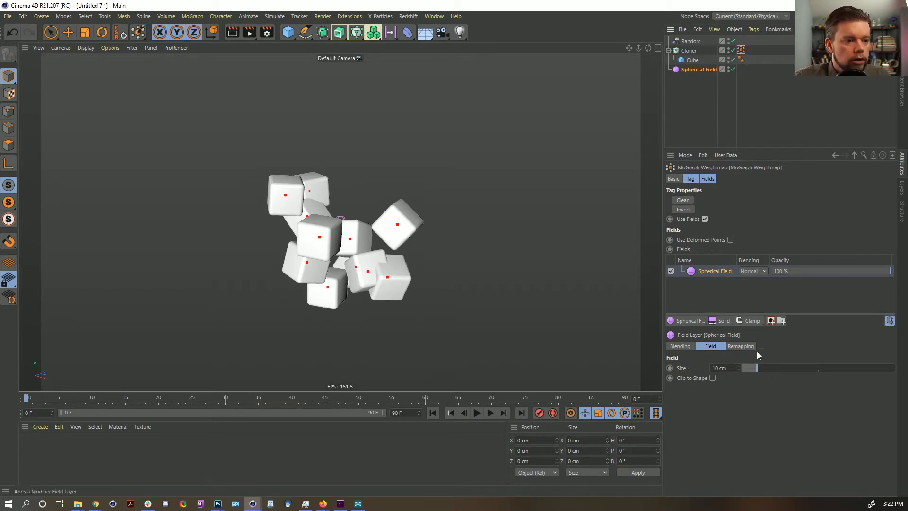
pyautogui.click(740, 346)
pyautogui.click(732, 426)
pyautogui.write('10')
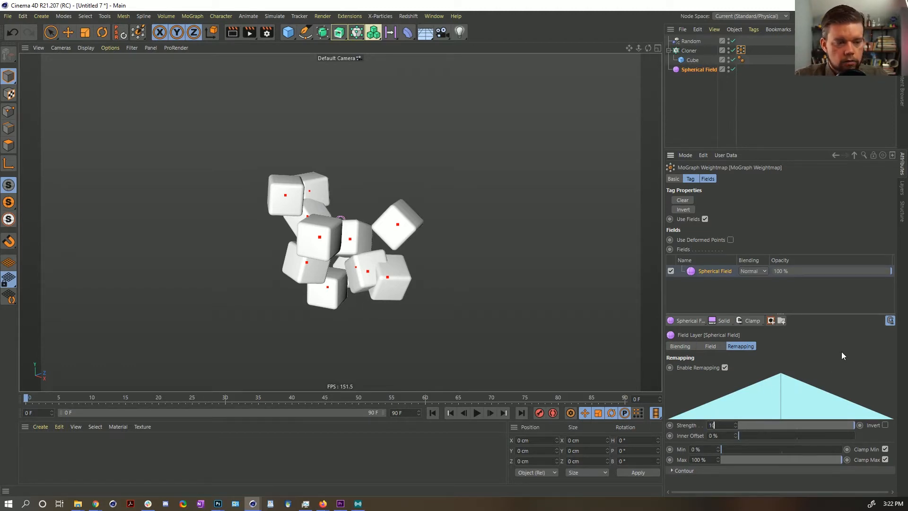
pyautogui.press('Return')
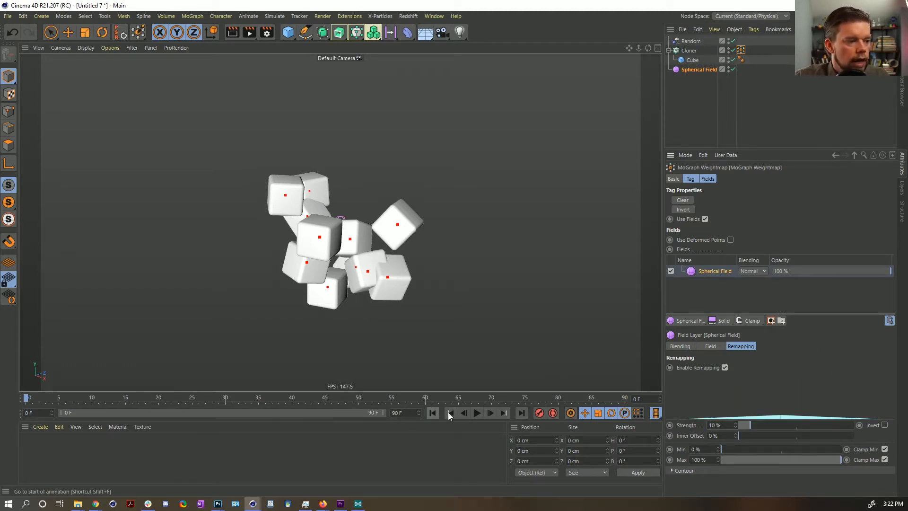
# Add the Cloner's MoGraph Weightmap to the Random effector's falloff and play the animation briefly to test it.
pyautogui.click(692, 41)
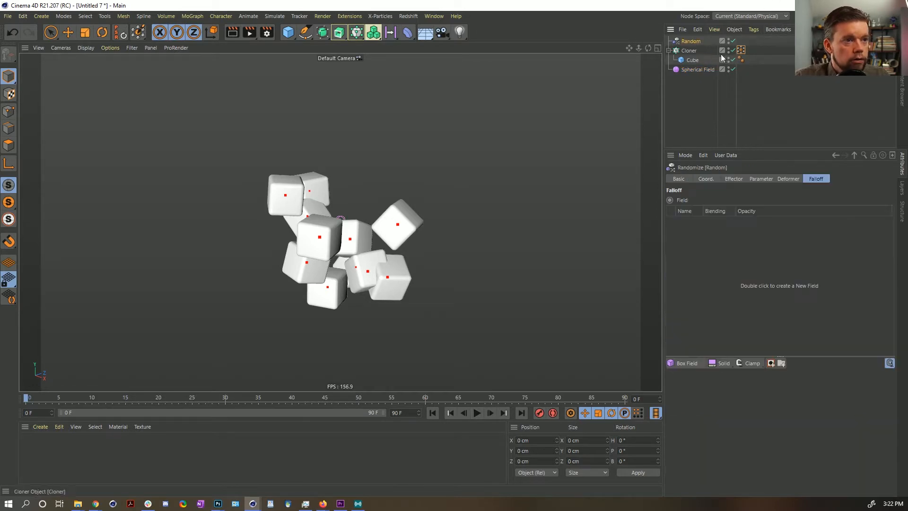
pyautogui.moveTo(741, 51)
pyautogui.mouseDown()
pyautogui.moveTo(765, 106)
pyautogui.moveTo(726, 302)
pyautogui.mouseUp()
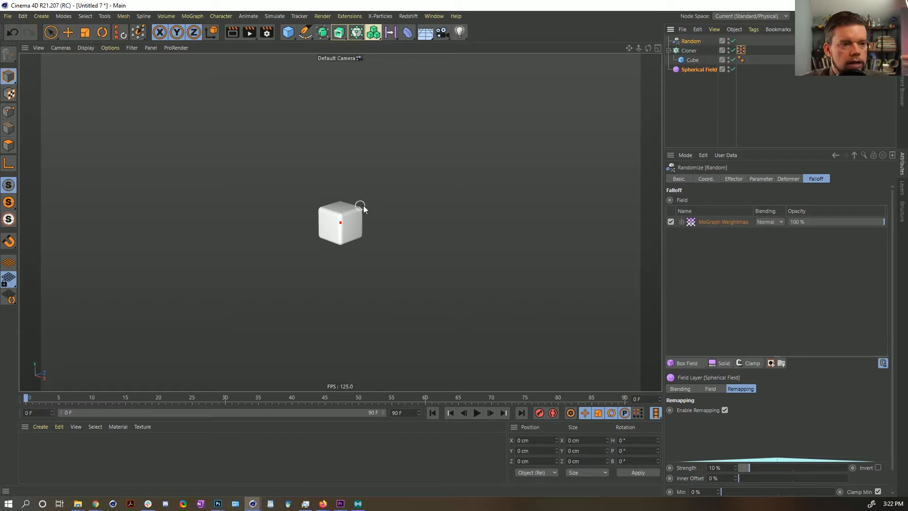
pyautogui.click(705, 223)
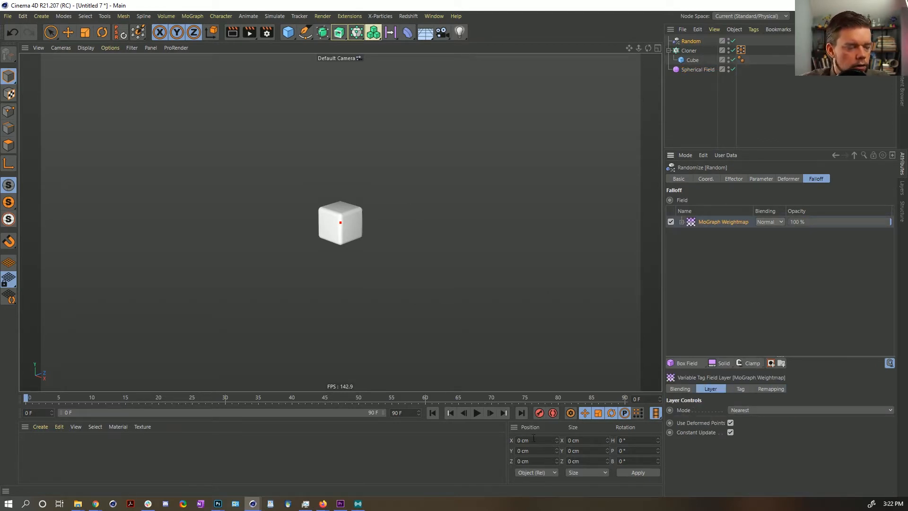
pyautogui.click(477, 413)
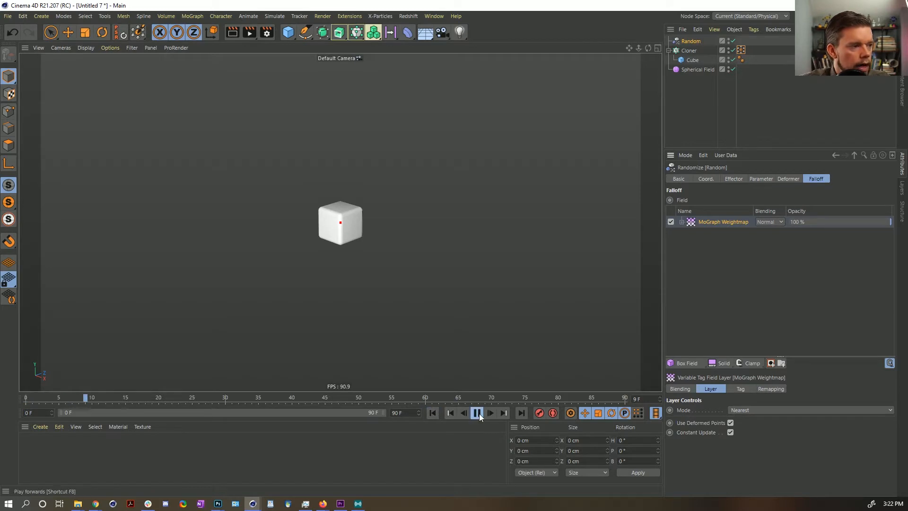
pyautogui.click(477, 412)
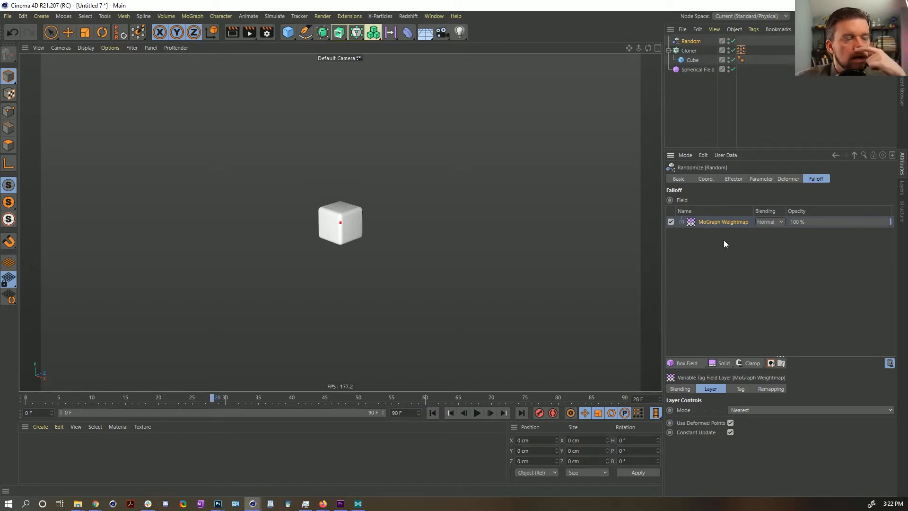
# Check the Spherical Field's settings and its layer in the Weightmap tag, and return to the start of the timeline.
pyautogui.click(694, 69)
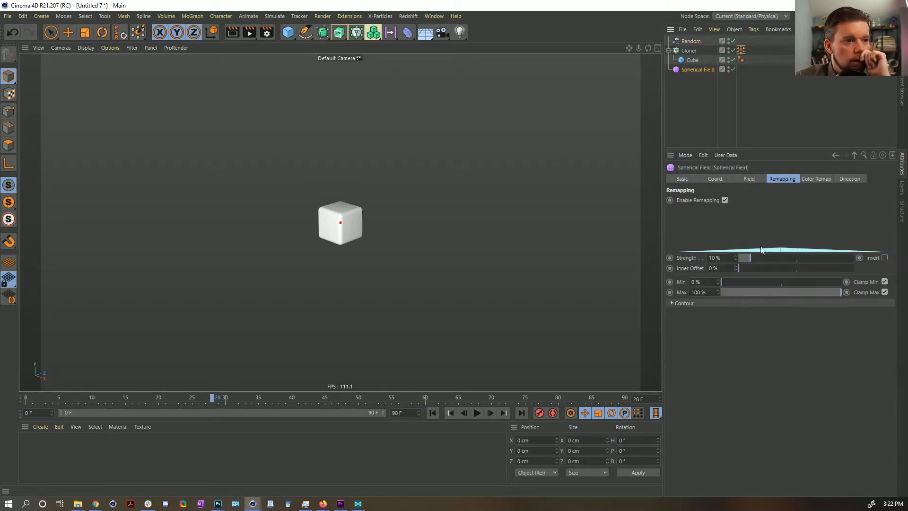
pyautogui.click(754, 180)
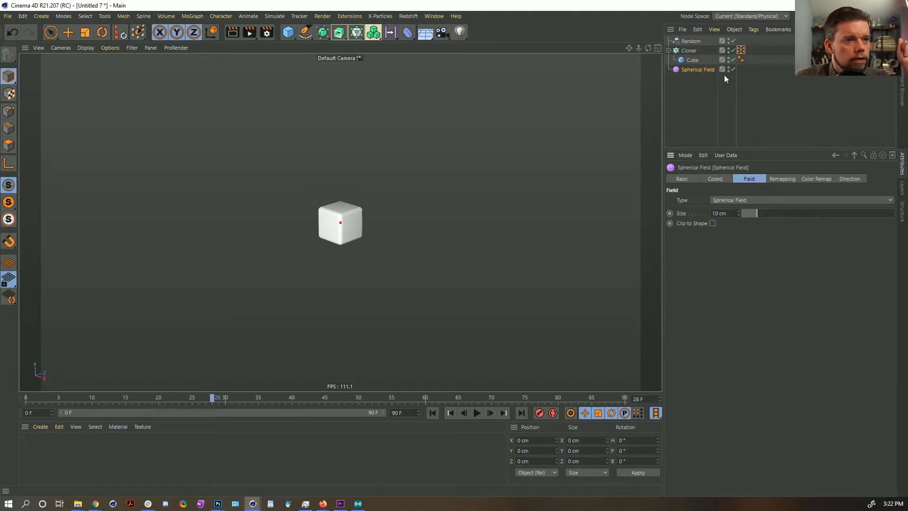
pyautogui.click(741, 50)
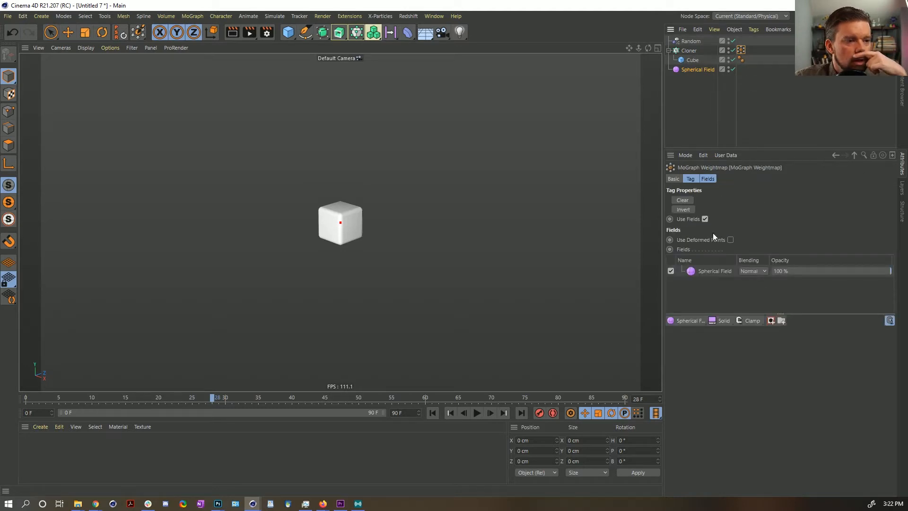
pyautogui.click(716, 272)
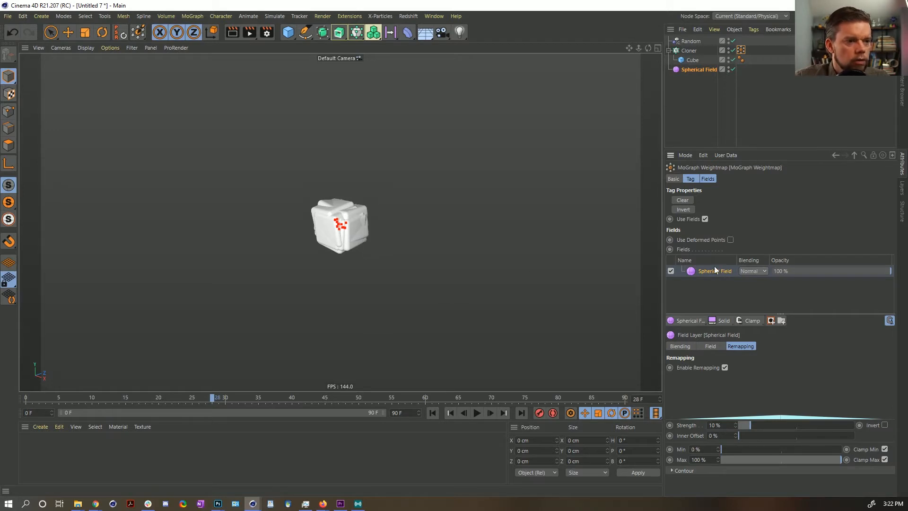
pyautogui.click(432, 413)
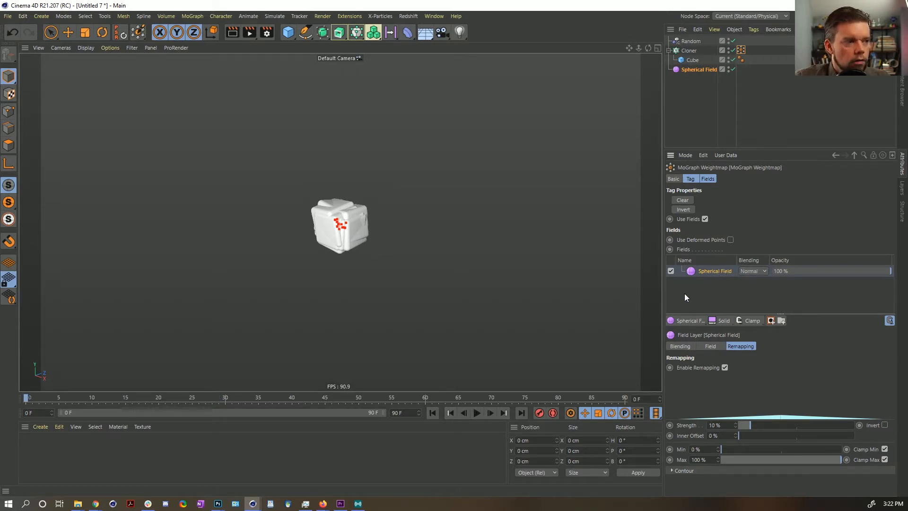
# Add a Freeze layer above the Spherical Field in the Weightmap's field list and set its blending to Add.
pyautogui.click(741, 319)
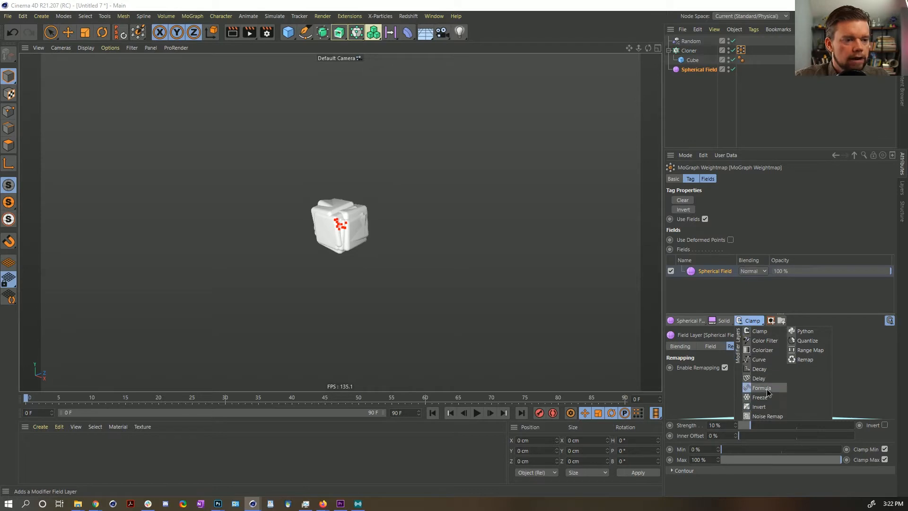
pyautogui.click(764, 396)
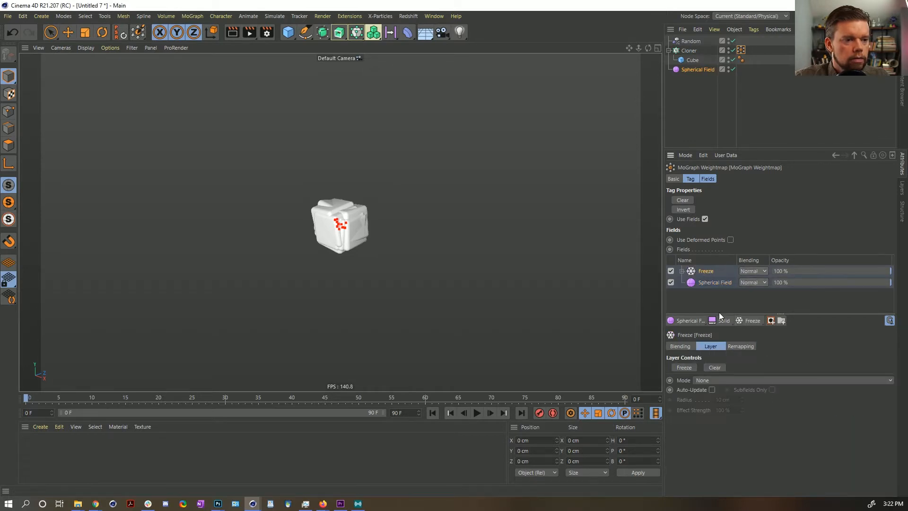
pyautogui.click(745, 277)
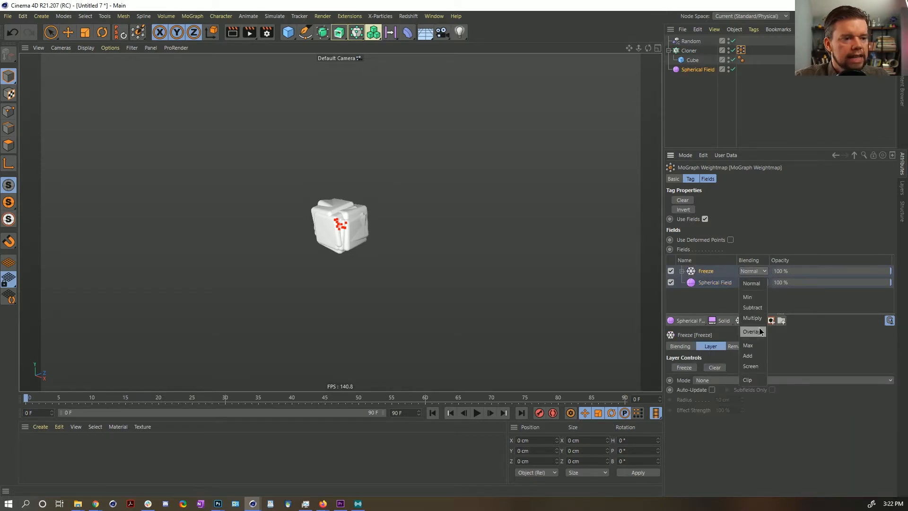
pyautogui.click(756, 351)
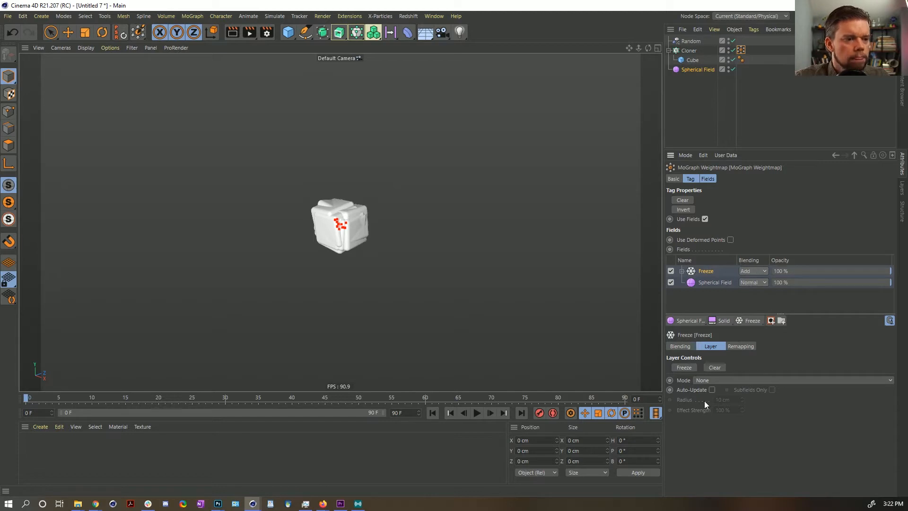
# Set the Freeze layer's mode to Grow, play the animation to test it, and return to the start.
pyautogui.click(709, 382)
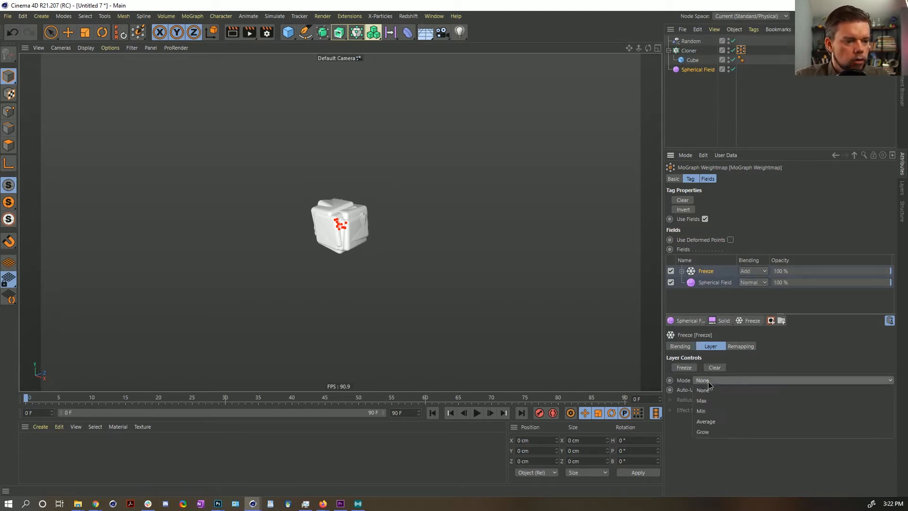
pyautogui.click(716, 430)
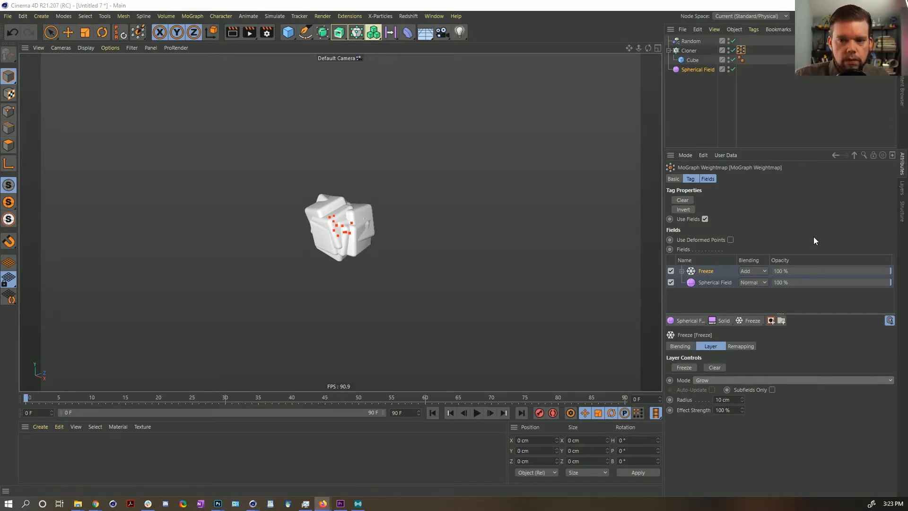
pyautogui.click(604, 22)
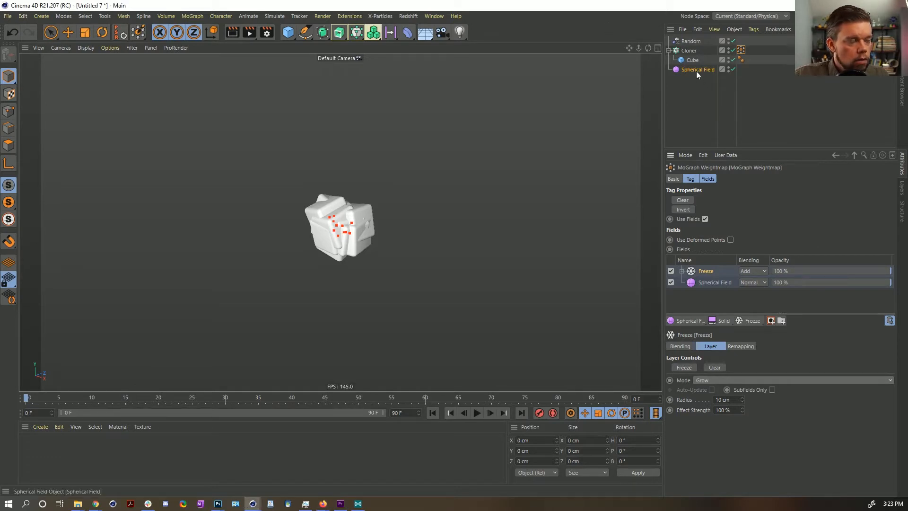
pyautogui.click(477, 413)
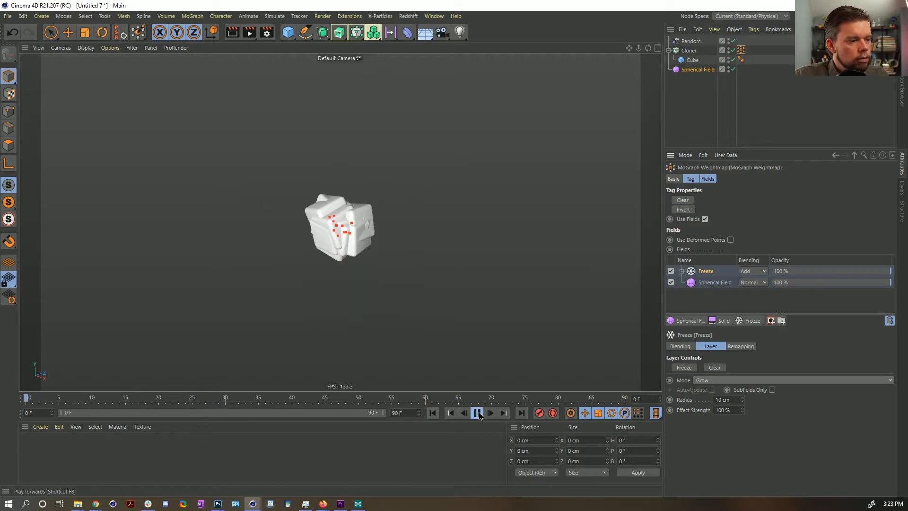
pyautogui.click(434, 413)
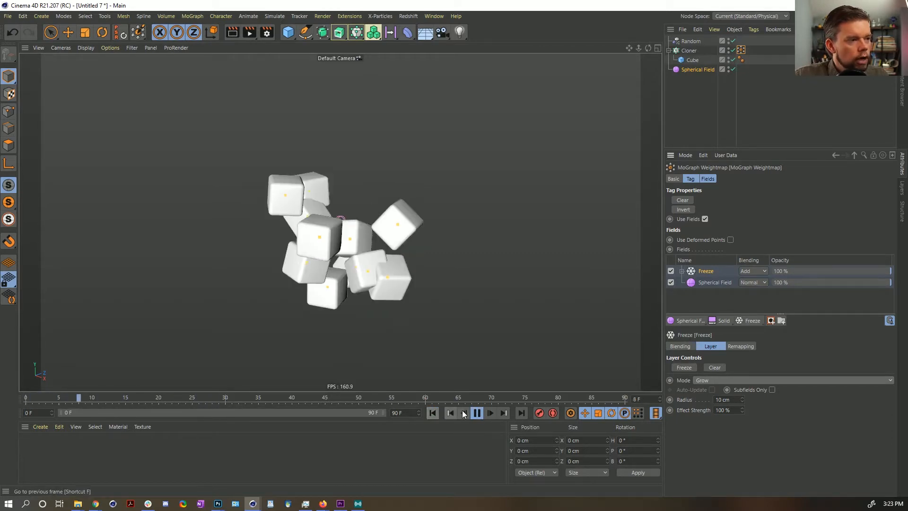
pyautogui.click(432, 413)
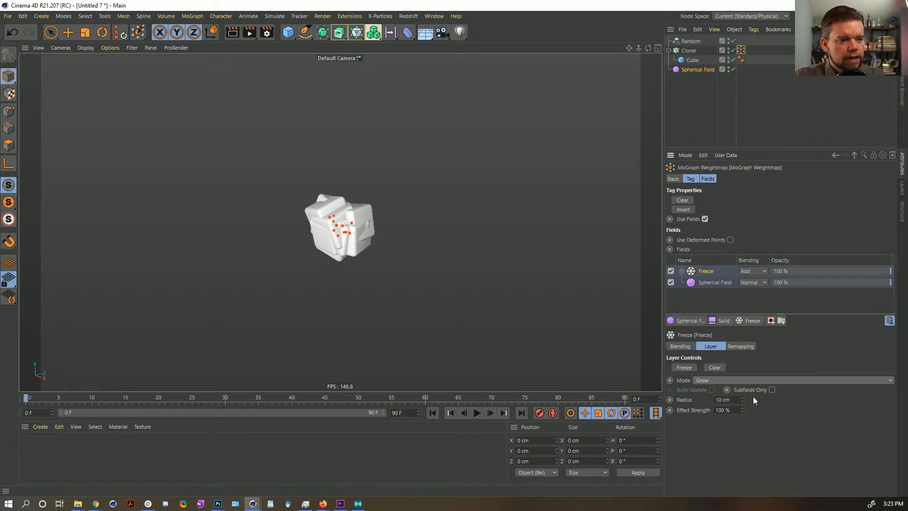
# Try a Freeze layer radius of 1 cm and replay the animation several times from the start.
pyautogui.doubleClick(734, 399)
pyautogui.write('1')
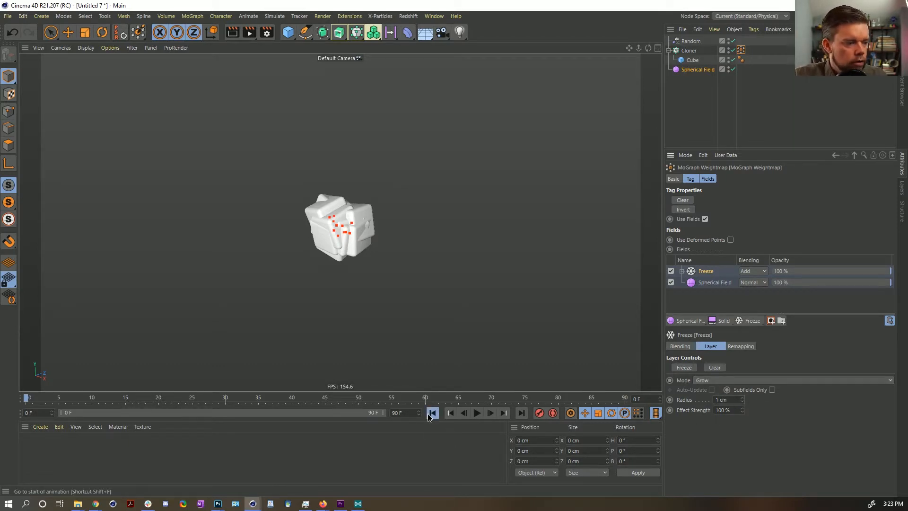
pyautogui.click(477, 413)
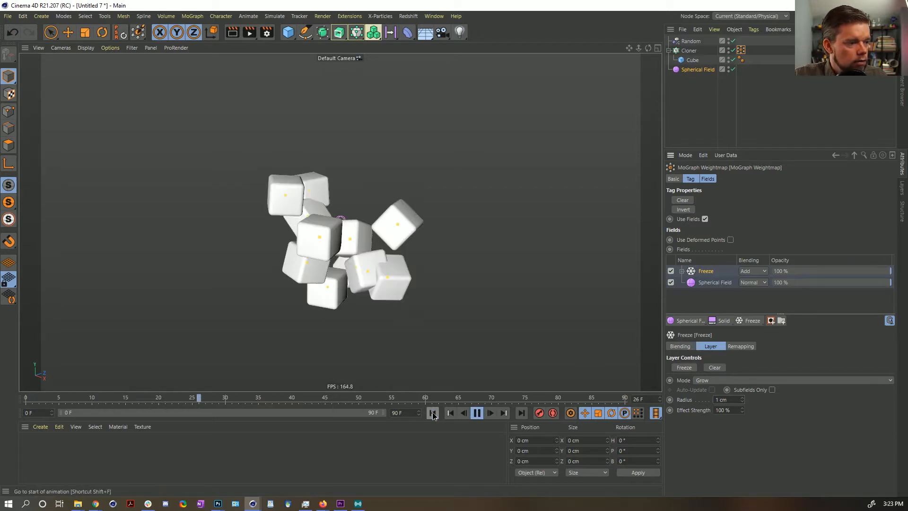
pyautogui.click(434, 413)
pyautogui.click(434, 413)
pyautogui.click(434, 413)
pyautogui.click(433, 414)
pyautogui.click(434, 414)
pyautogui.click(477, 413)
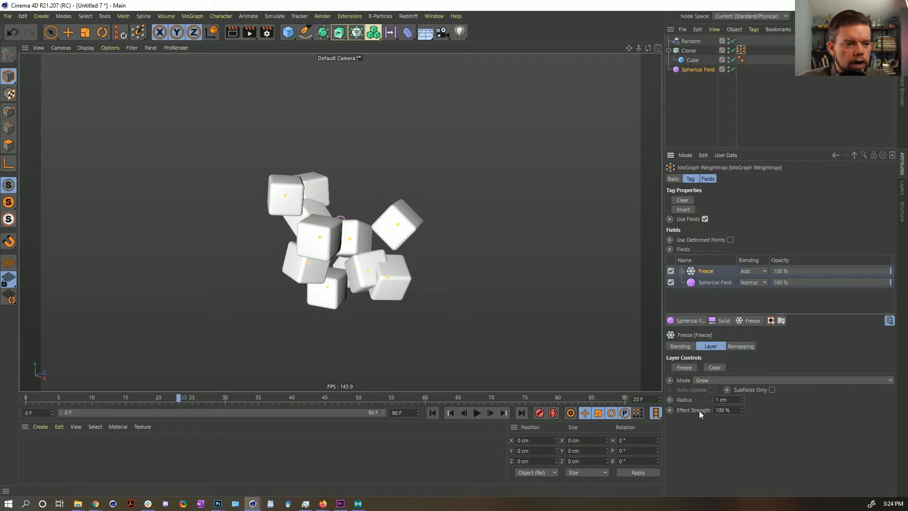
# Try an effect strength of 10% on the Freeze layer, test the playback, and return to the first frame.
pyautogui.click(735, 410)
pyautogui.write('10')
pyautogui.press('Return')
pyautogui.click(433, 413)
pyautogui.click(477, 413)
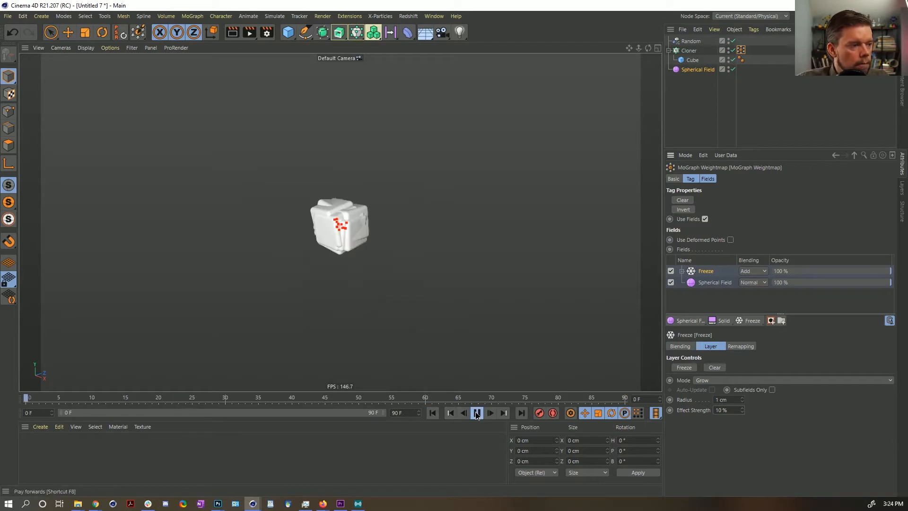
pyautogui.click(476, 413)
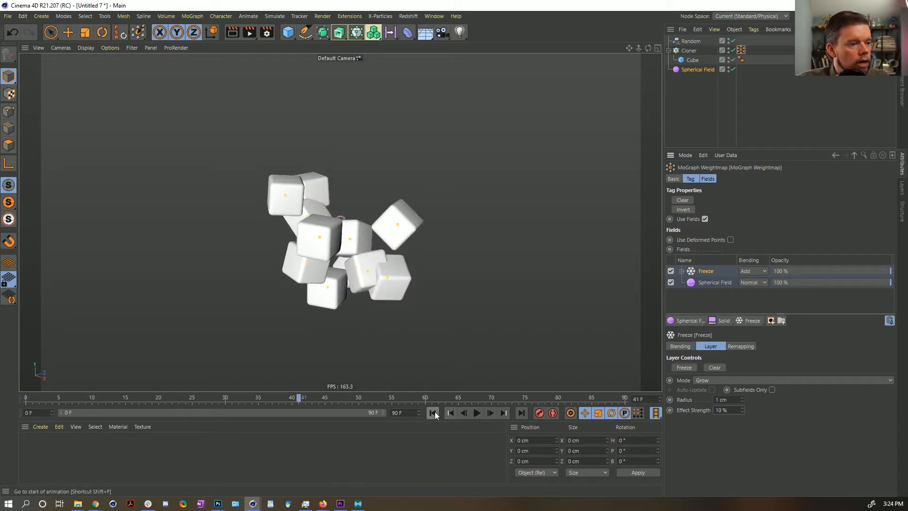
pyautogui.click(433, 413)
# Set the Freeze layer's radius to 0.01 cm and replay the animation from the start to check the growth.
pyautogui.doubleClick(724, 399)
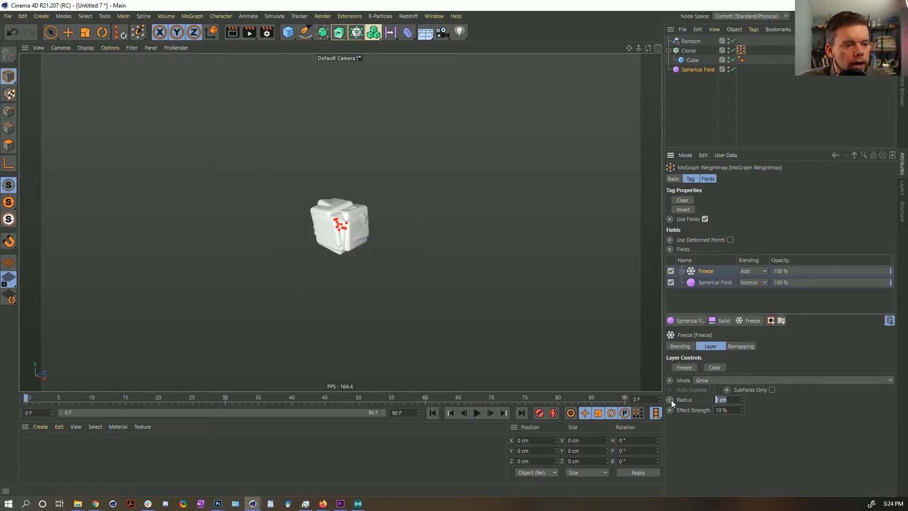
pyautogui.write('.01')
pyautogui.press('Return')
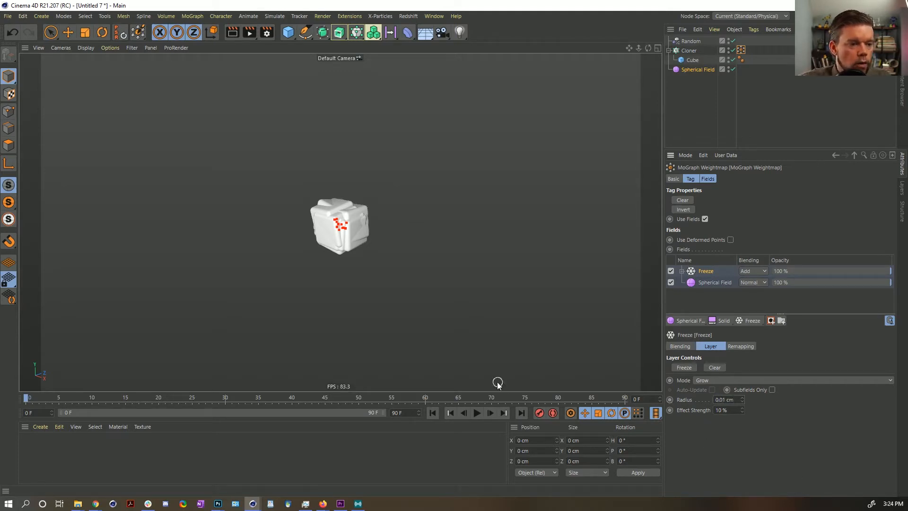
pyautogui.click(472, 413)
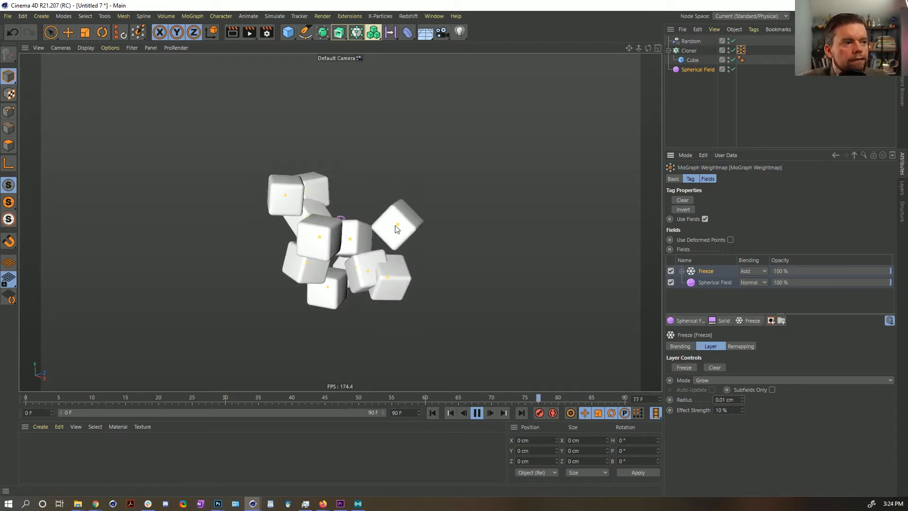
pyautogui.click(431, 413)
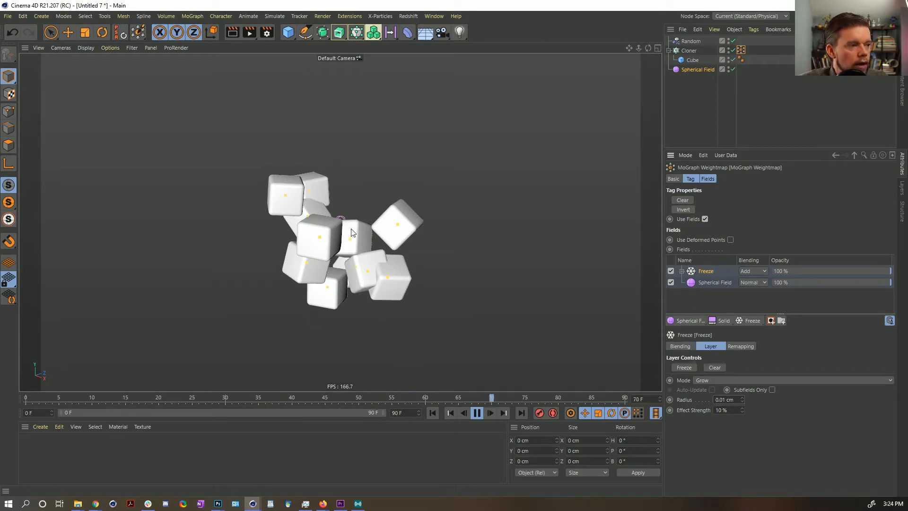
pyautogui.click(476, 413)
pyautogui.click(432, 414)
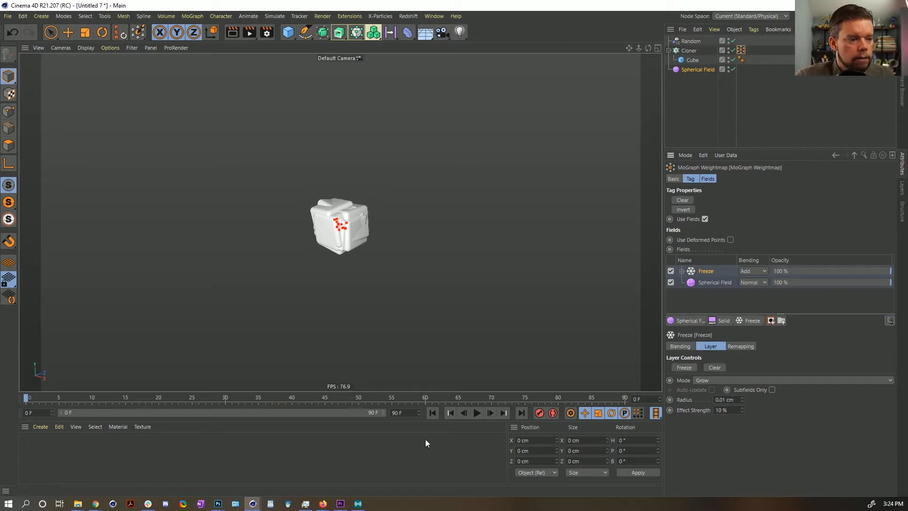
pyautogui.click(479, 414)
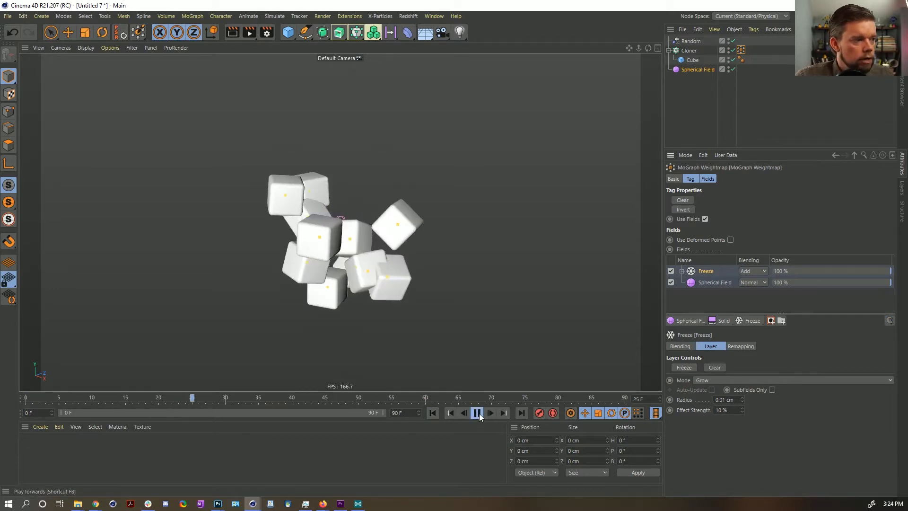
pyautogui.click(445, 413)
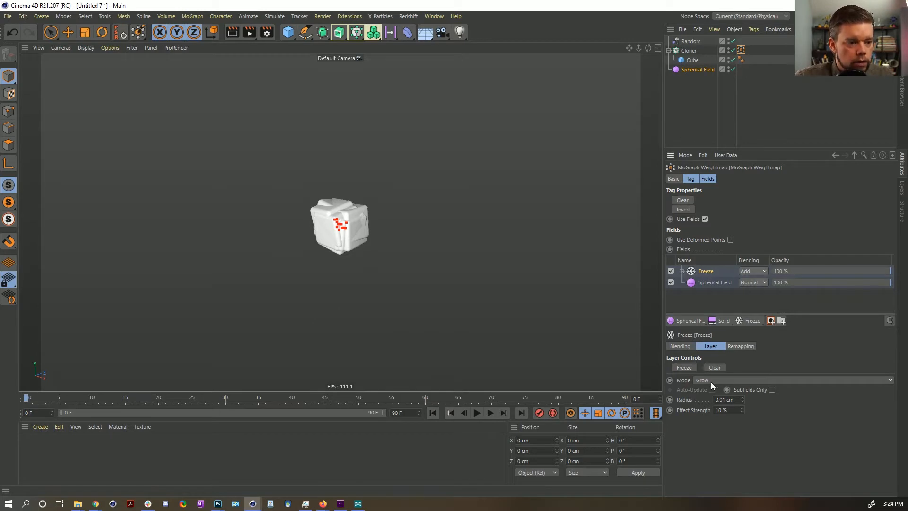
# Enable remapping on the Freeze layer with Clamp Min and Clamp Max turned off, and test the playback.
pyautogui.click(743, 346)
pyautogui.click(714, 346)
pyautogui.click(690, 346)
pyautogui.click(735, 346)
pyautogui.click(725, 368)
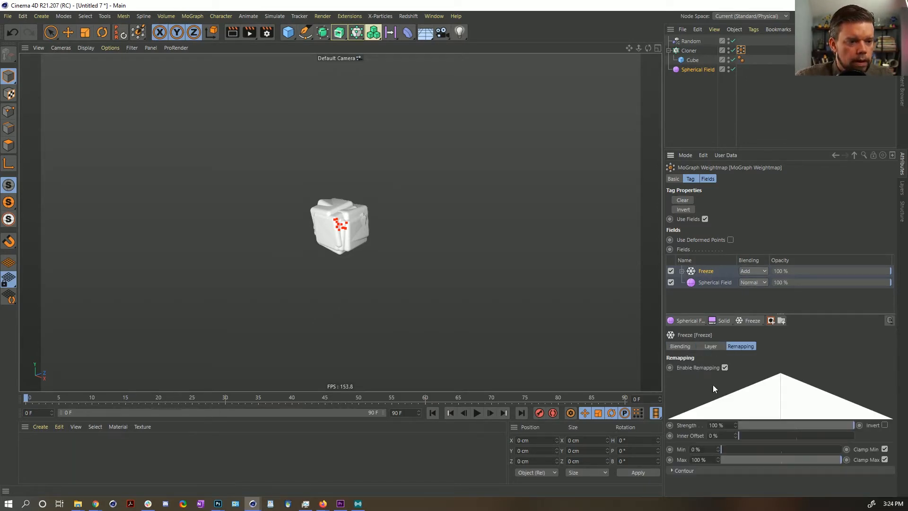
pyautogui.click(884, 450)
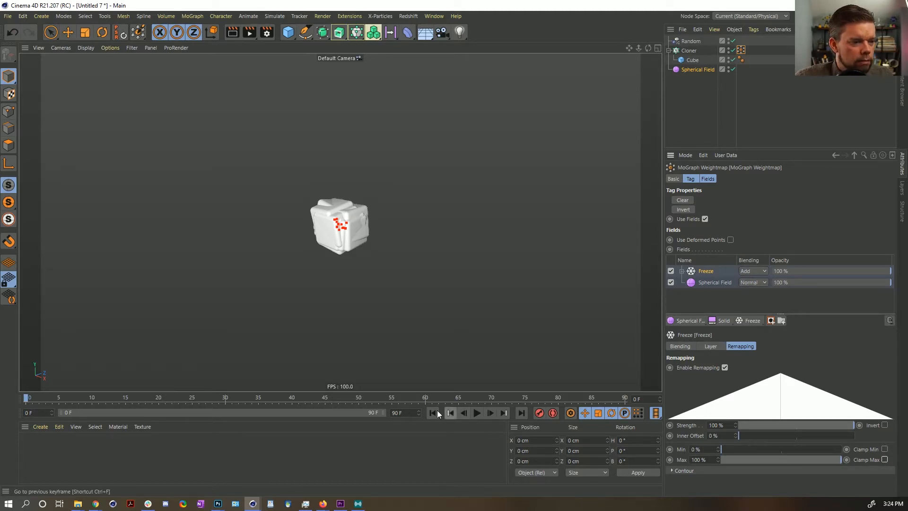
pyautogui.click(477, 413)
pyautogui.click(477, 414)
pyautogui.click(432, 413)
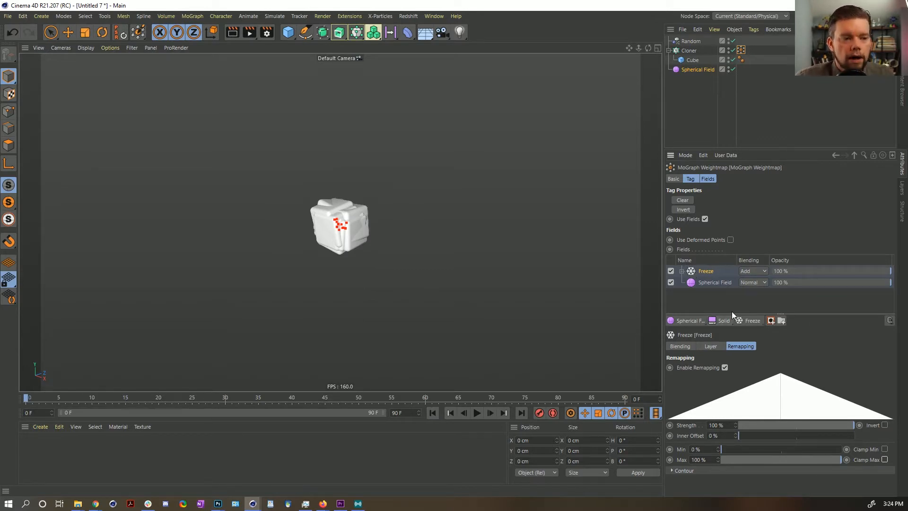
# Try an effect strength of 1% on the Freeze layer and play the animation.
pyautogui.click(720, 347)
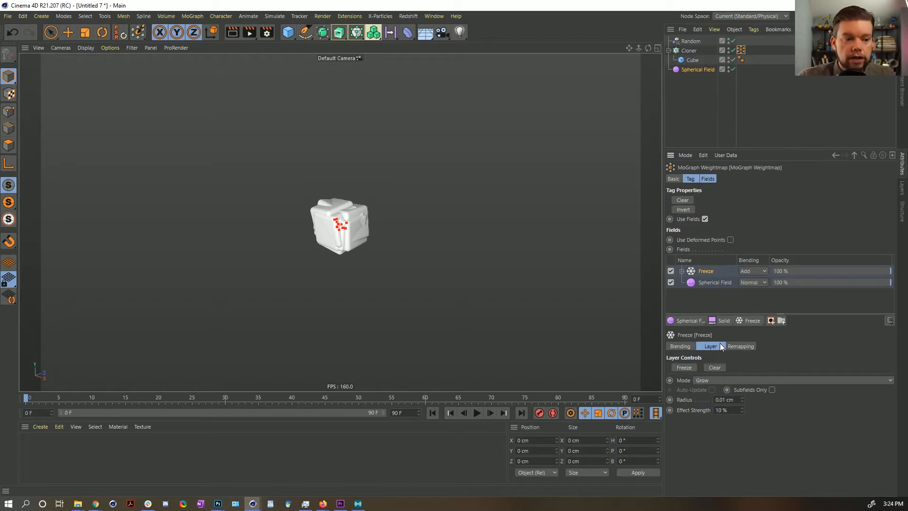
pyautogui.moveTo(734, 409); pyautogui.dragTo(671, 411)
pyautogui.write('1')
pyautogui.press('Return')
pyautogui.click(476, 414)
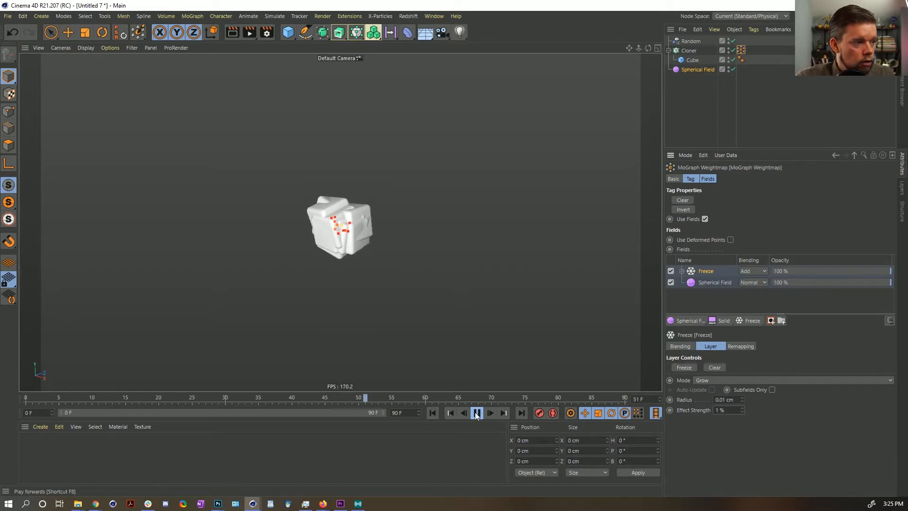
# Extend the project's end time to 999 frames and stretch the preview range to its full length.
pyautogui.moveTo(405, 413); pyautogui.dragTo(372, 413)
pyautogui.write('999')
pyautogui.press('Return')
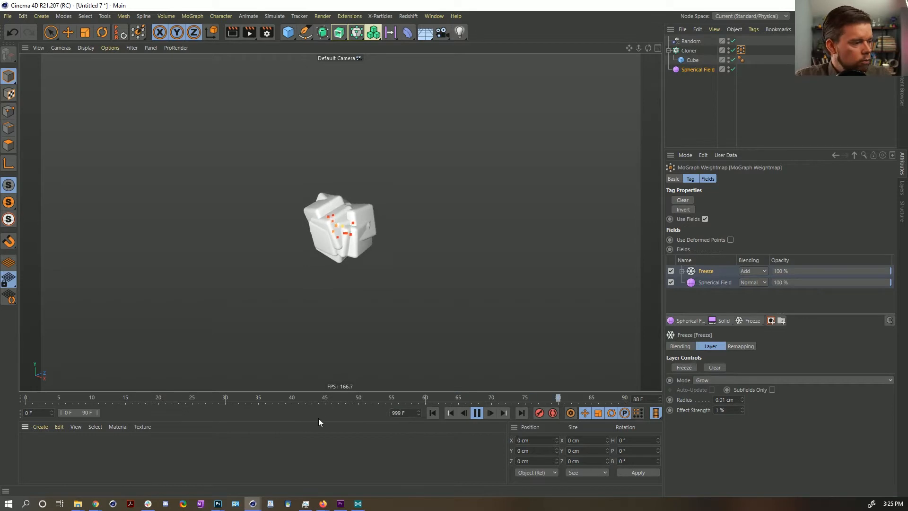
pyautogui.moveTo(99, 411); pyautogui.dragTo(489, 417)
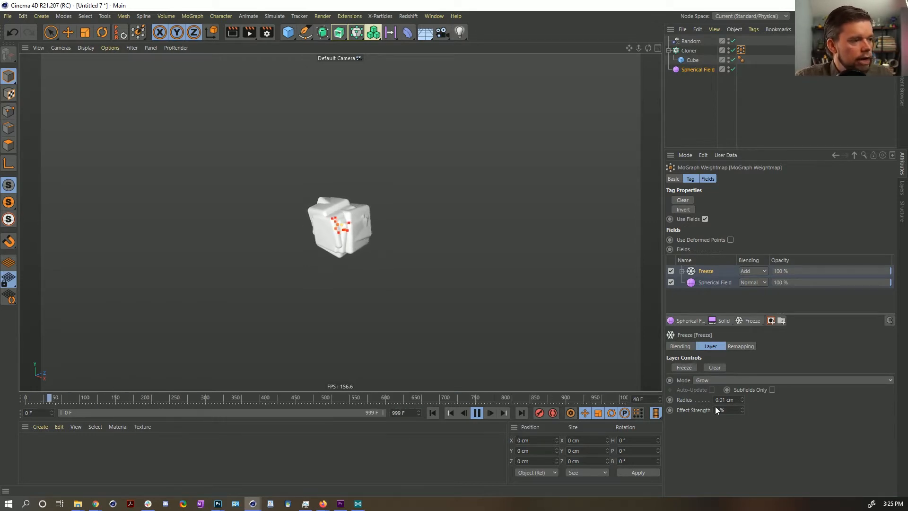
# Set the Freeze layer's effect strength to 2%, replay the animation from the start, and rewind it.
pyautogui.moveTo(730, 411); pyautogui.dragTo(701, 413)
pyautogui.write('2')
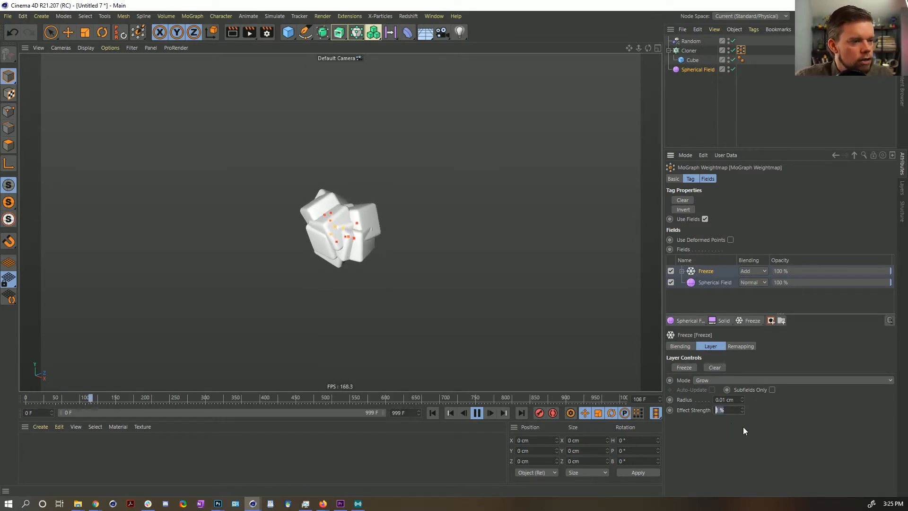
pyautogui.press('Return')
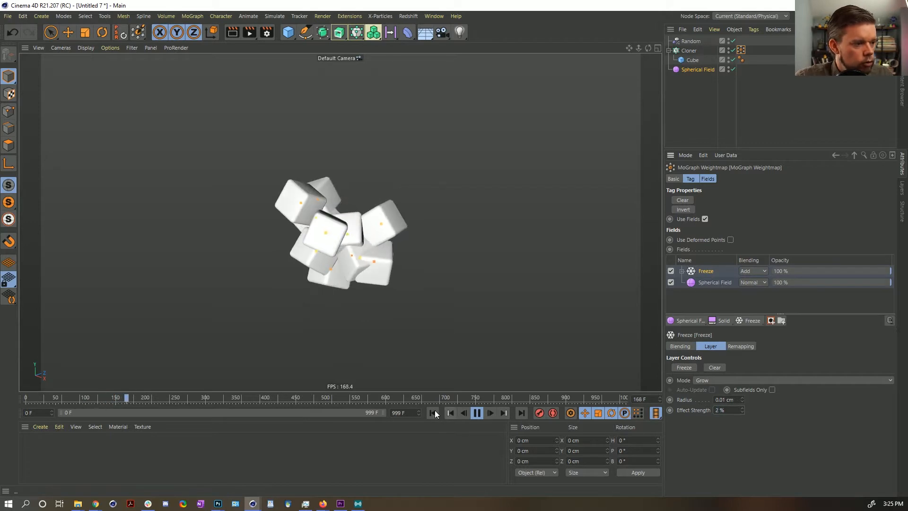
pyautogui.click(434, 412)
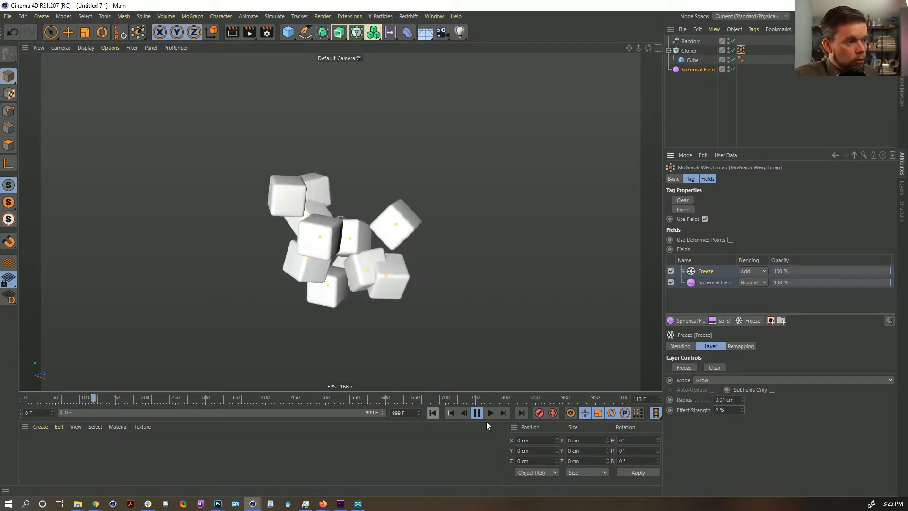
pyautogui.click(434, 412)
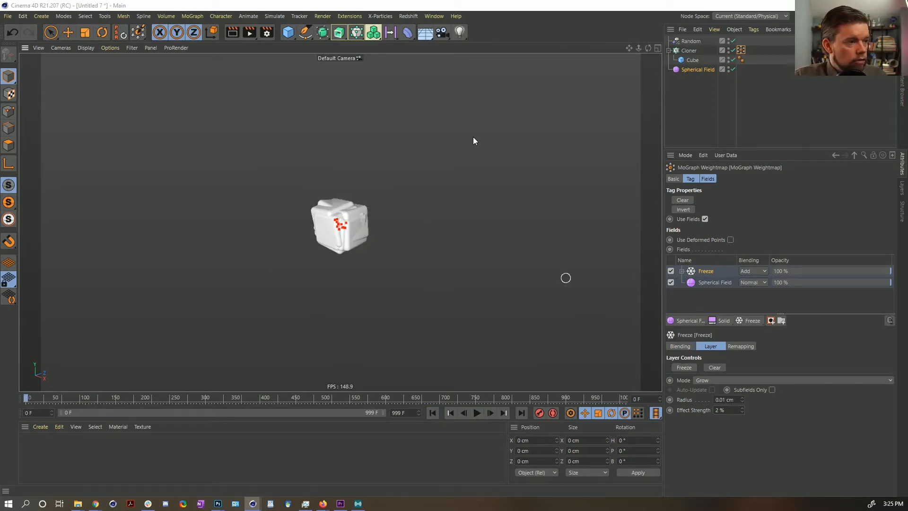
# Start saving the scene and choose the SceneFiles folder inside Episode 15 as the destination.
pyautogui.hotkey('ctrl', 's')
pyautogui.scroll(10, 85, 89)
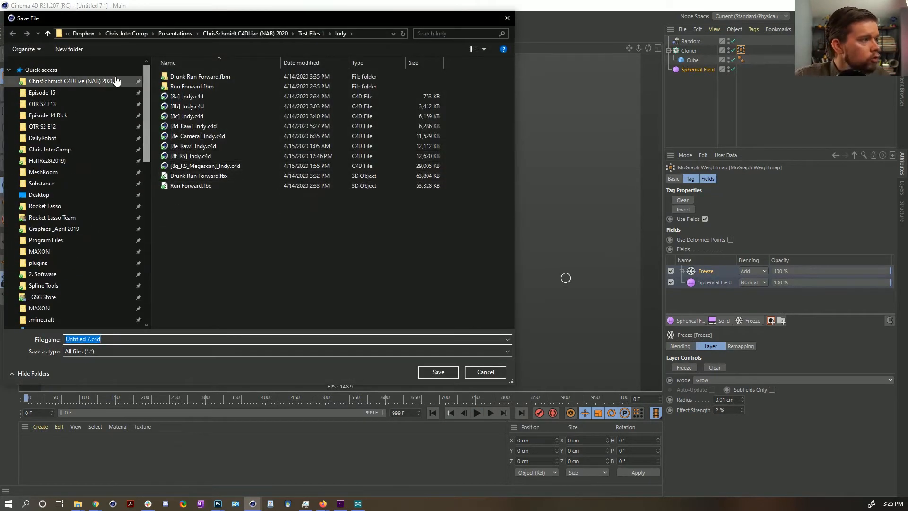
pyautogui.click(61, 93)
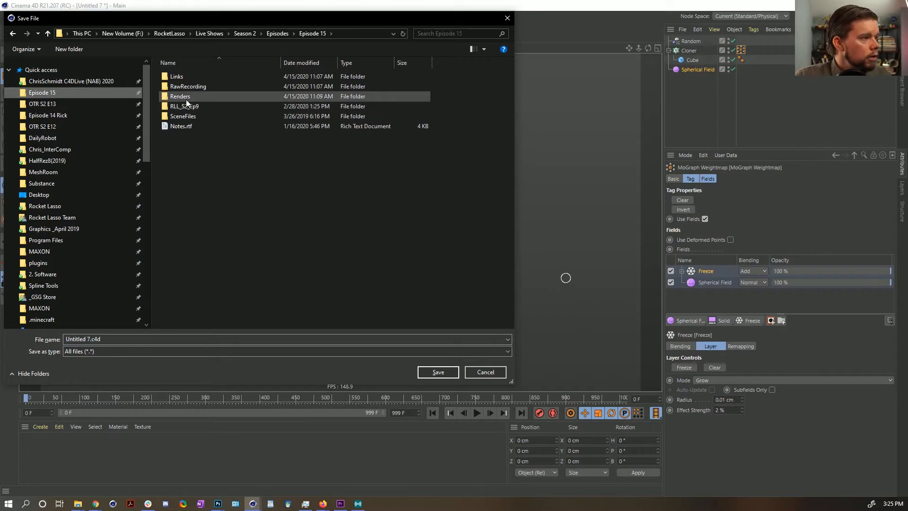
pyautogui.doubleClick(189, 115)
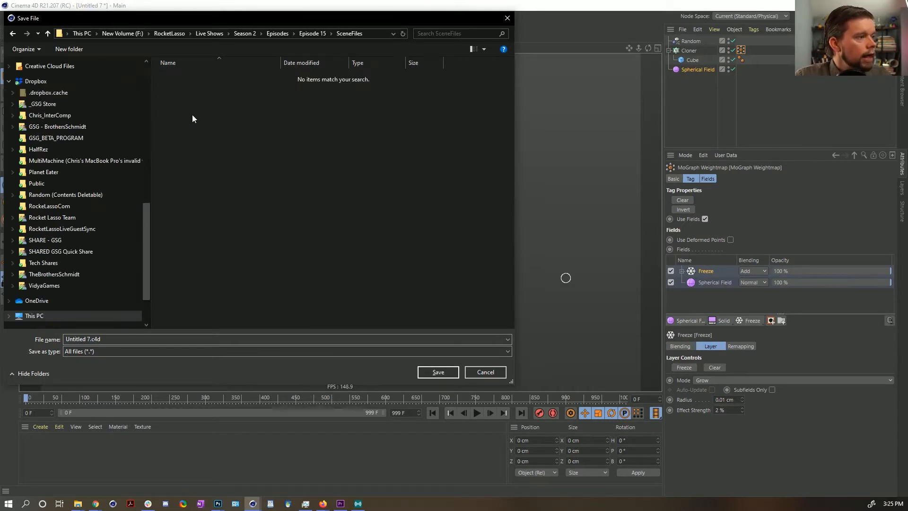
# Name the scene file [1a]ClonerEmitterRig.c4d and save it.
pyautogui.click(94, 339)
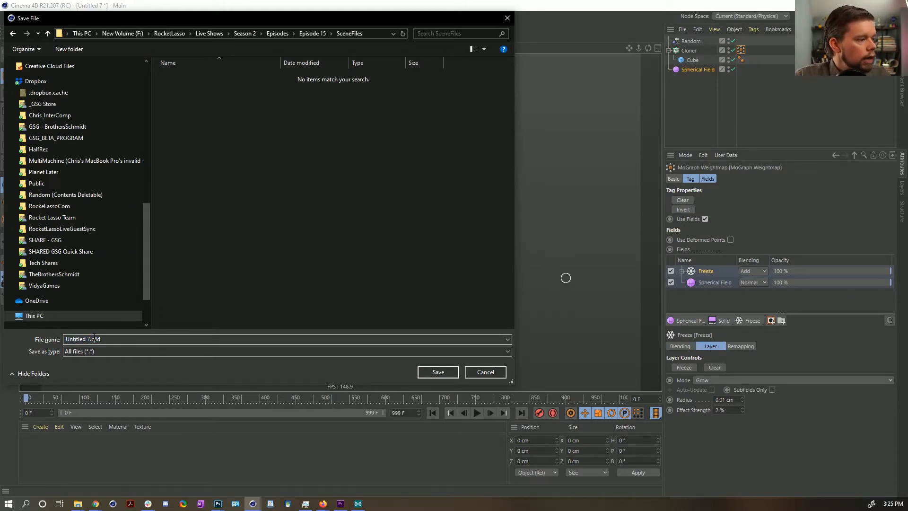
pyautogui.moveTo(90, 338); pyautogui.dragTo(54, 318)
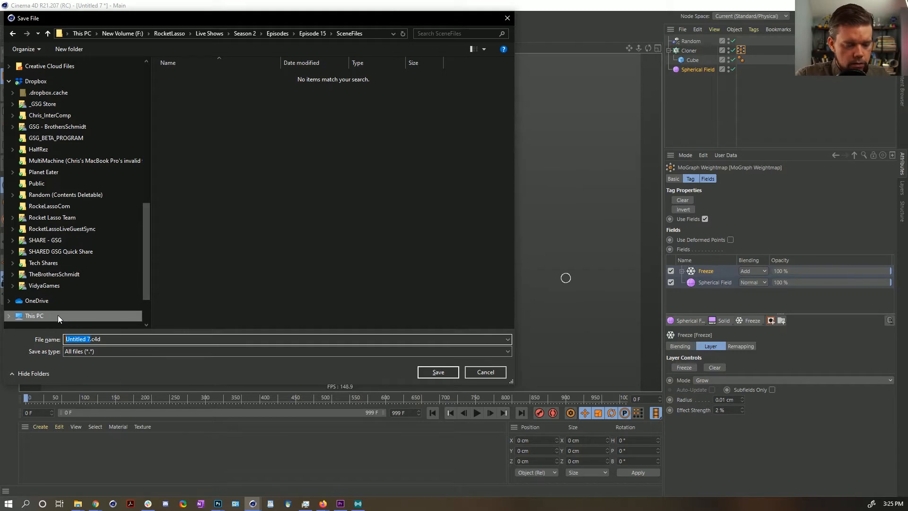
pyautogui.write('ClonerEmitt')
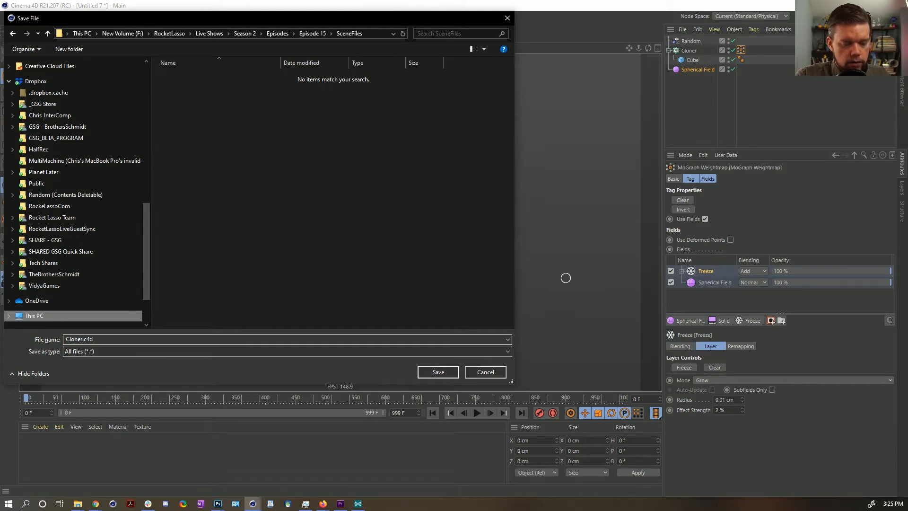
pyautogui.write('erRig')
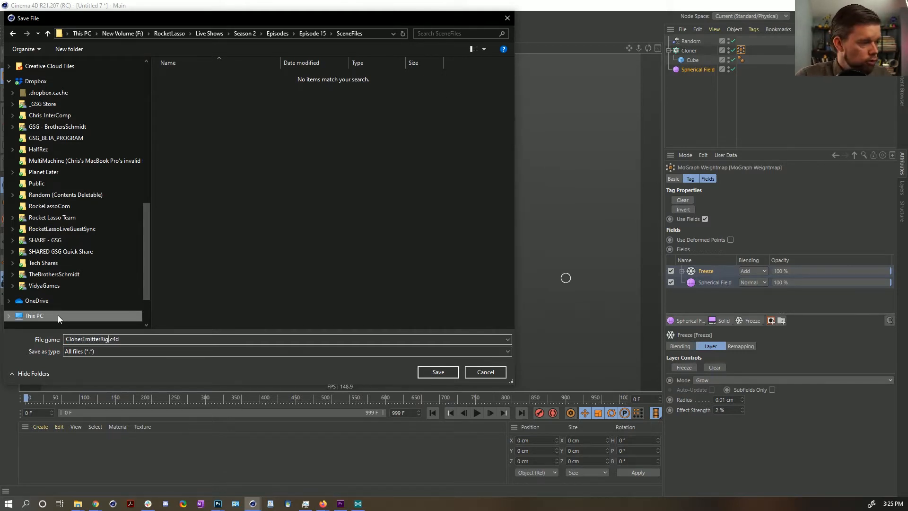
pyautogui.write('[1]a\\')
pyautogui.press('Return')
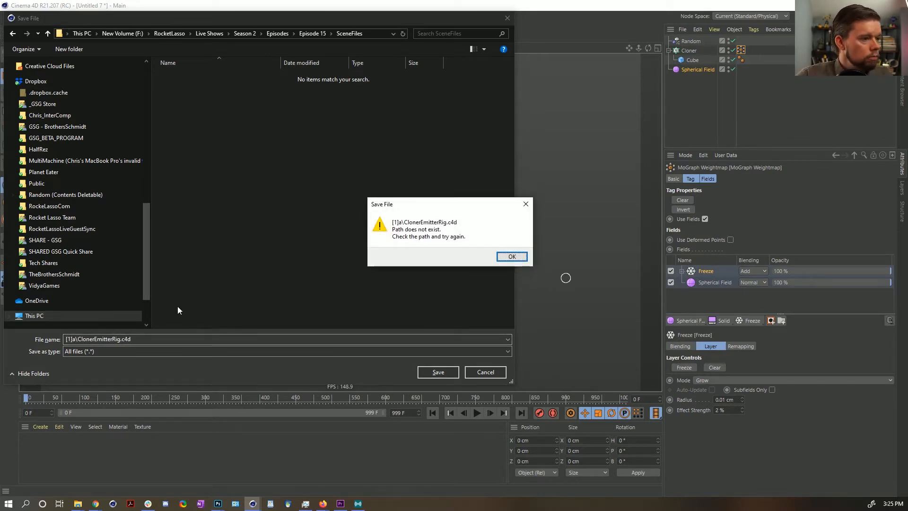
pyautogui.click(512, 257)
pyautogui.moveTo(75, 339); pyautogui.dragTo(79, 339)
pyautogui.write('a')
pyautogui.press('Return')
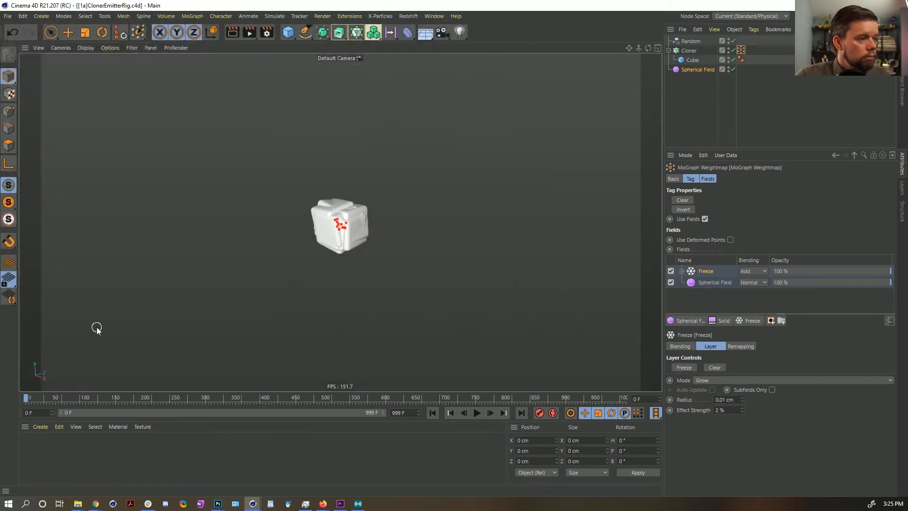
# Reduce the Cloner's count to 1, play the animation briefly, and rewind it to the start.
pyautogui.click(689, 51)
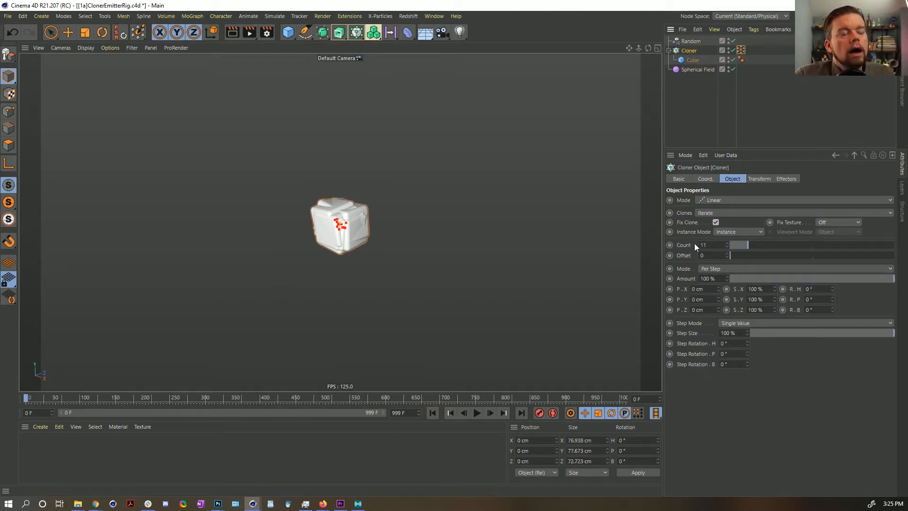
pyautogui.moveTo(747, 244); pyautogui.dragTo(729, 246)
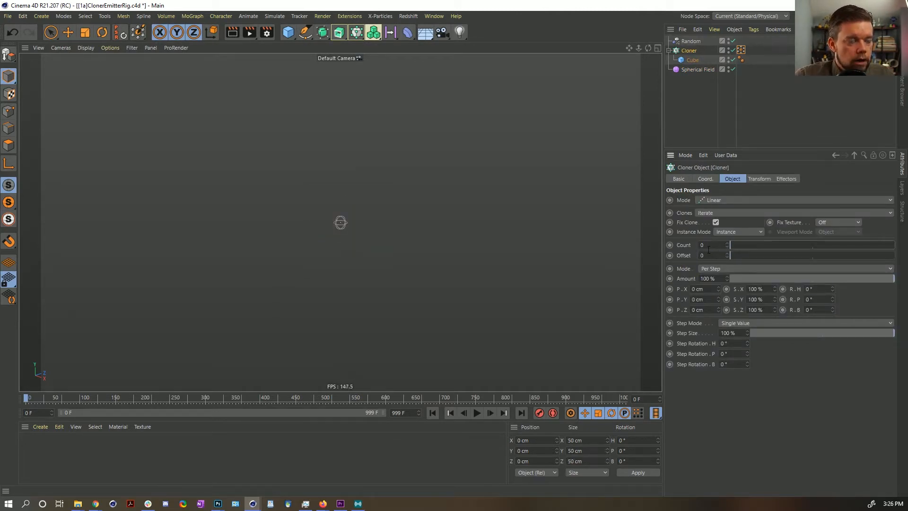
pyautogui.click(727, 243)
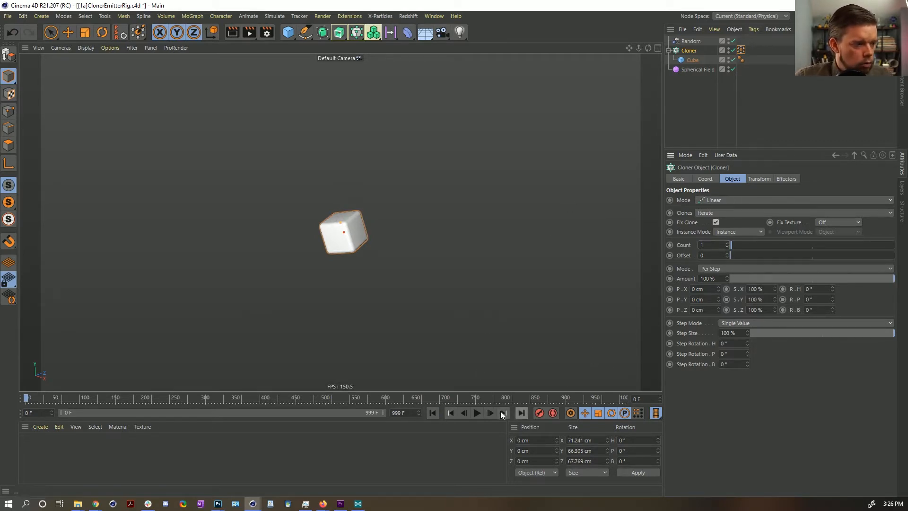
pyautogui.click(478, 414)
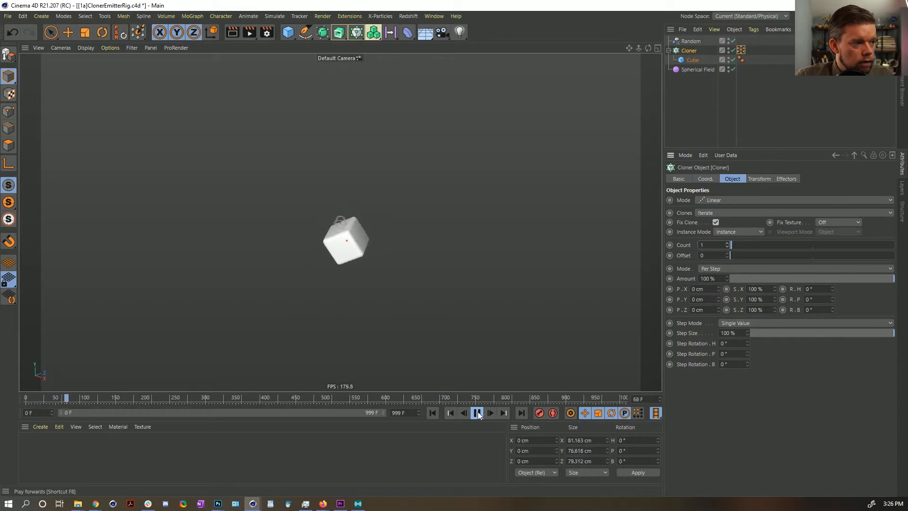
pyautogui.click(478, 413)
pyautogui.click(432, 414)
# Review the Random effector's falloff and the Spherical Field's direction, remapping and field settings.
pyautogui.click(691, 41)
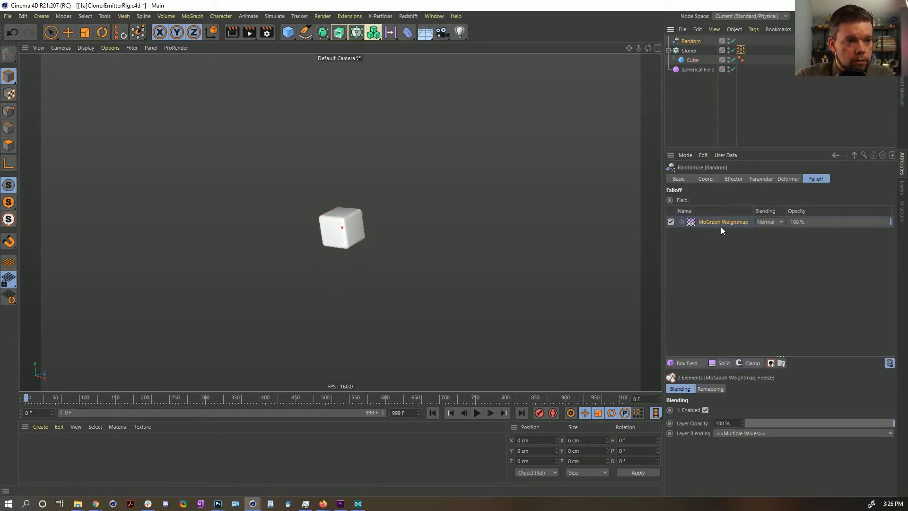
pyautogui.click(697, 69)
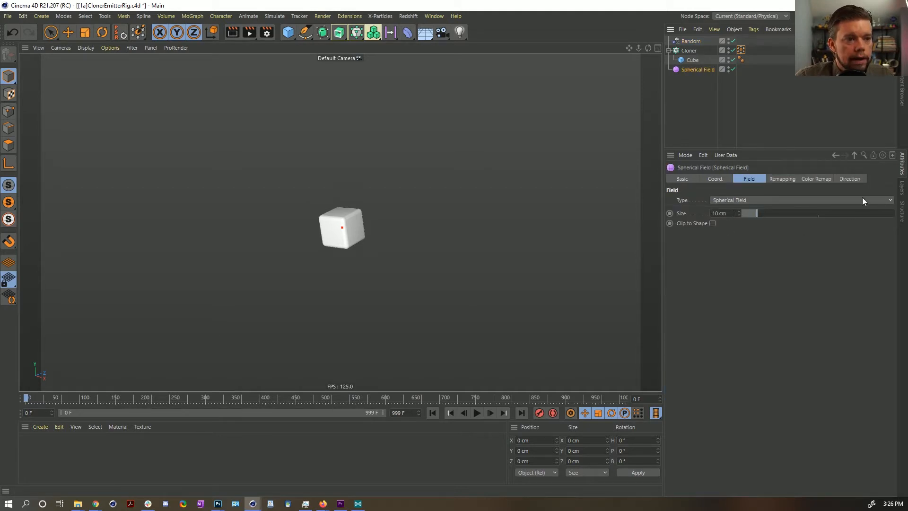
pyautogui.click(851, 178)
pyautogui.click(742, 216)
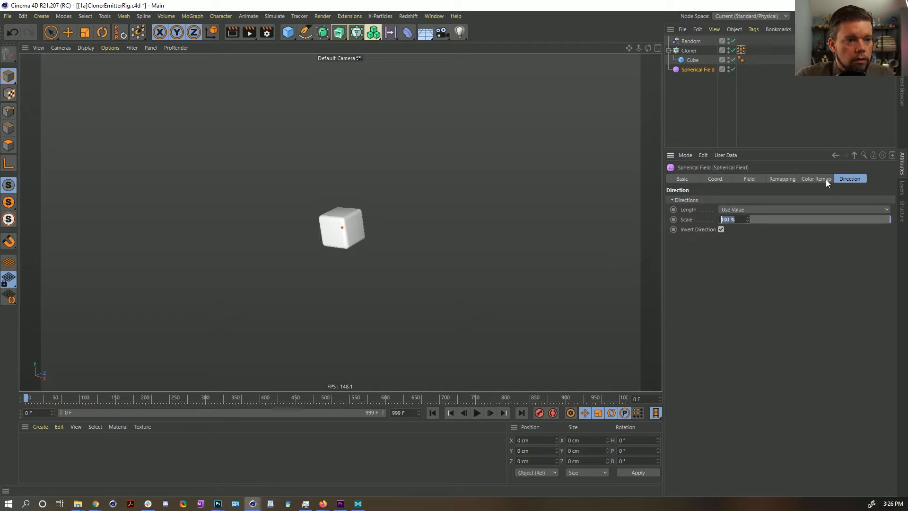
pyautogui.click(784, 179)
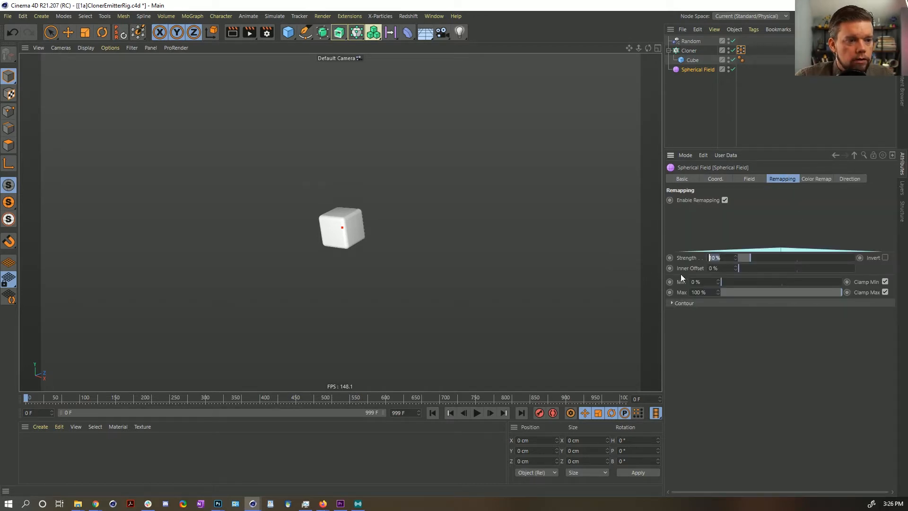
pyautogui.click(744, 180)
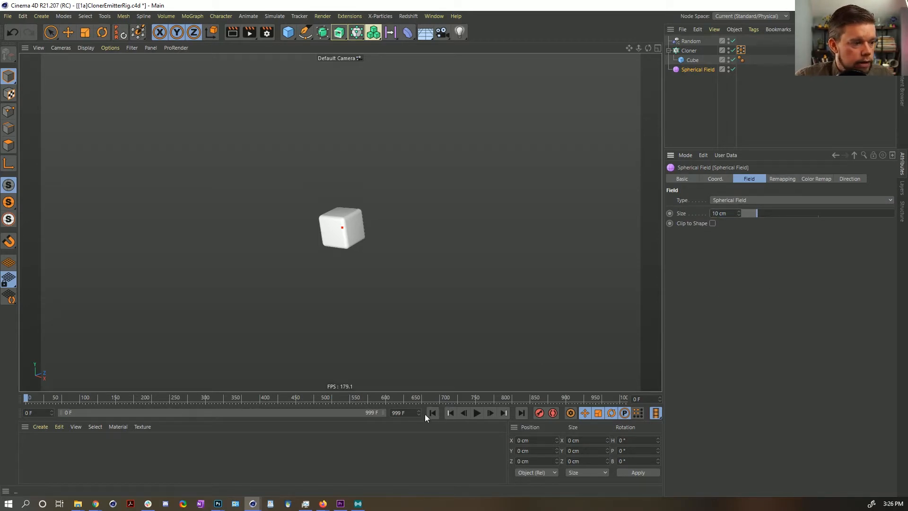
# Set the Spherical Field's size to 1 cm, test the playback, and rewind to the first frame.
pyautogui.doubleClick(728, 213)
pyautogui.write('1')
pyautogui.press('Return')
pyautogui.click(476, 413)
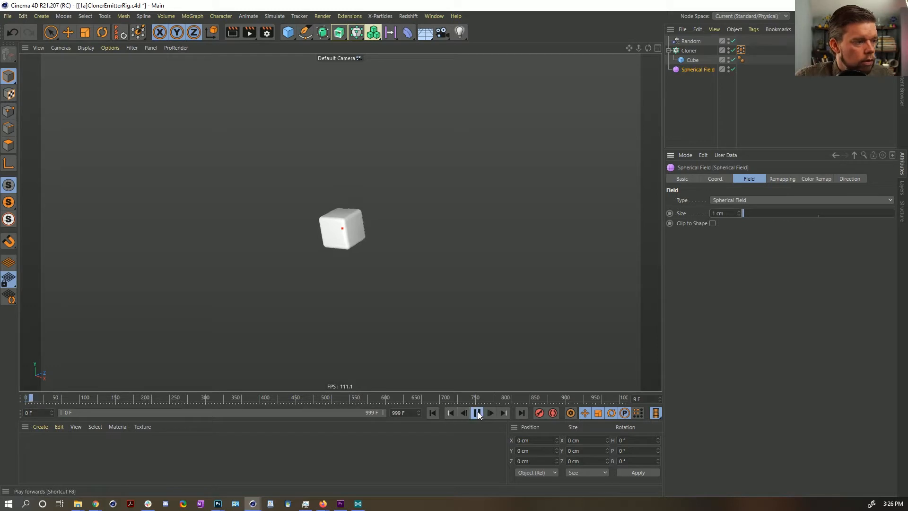
pyautogui.click(431, 414)
pyautogui.click(476, 413)
pyautogui.click(432, 414)
# Clear the Freeze layer in the Cloner's MoGraph Weightmap and play the animation to check the single clone's movement.
pyautogui.click(741, 50)
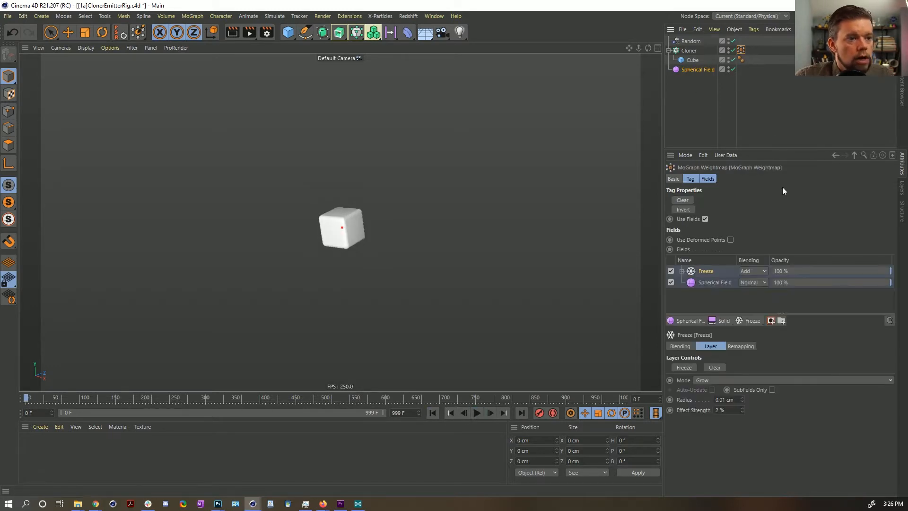
pyautogui.click(715, 368)
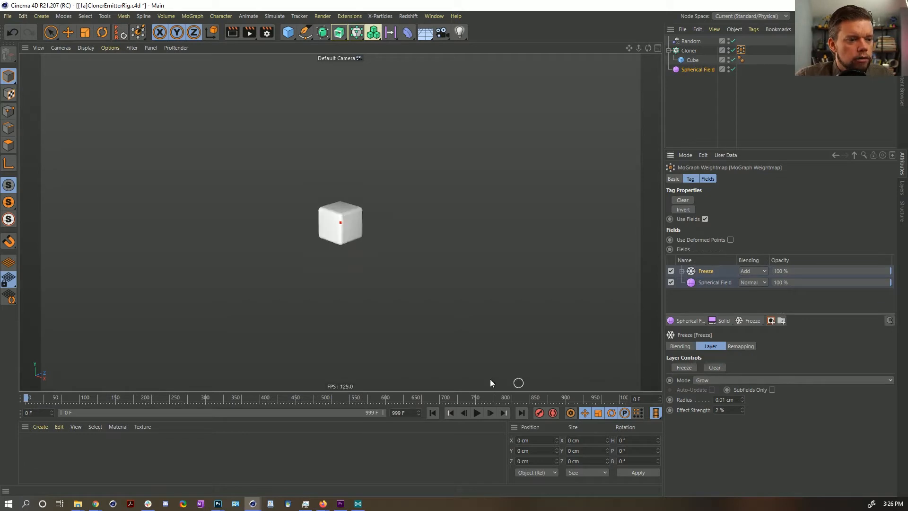
pyautogui.click(477, 413)
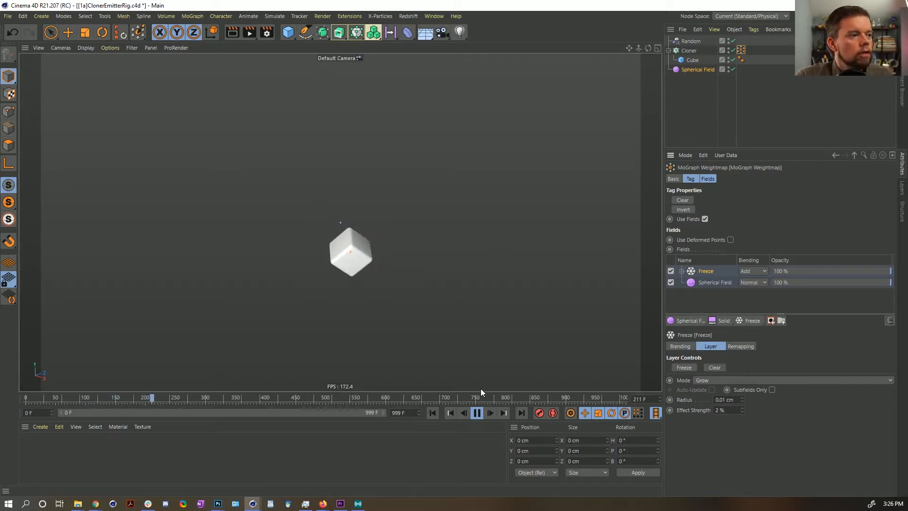
pyautogui.click(477, 413)
# Set the Random effector's H, P and B rotation to 360° each.
pyautogui.click(690, 42)
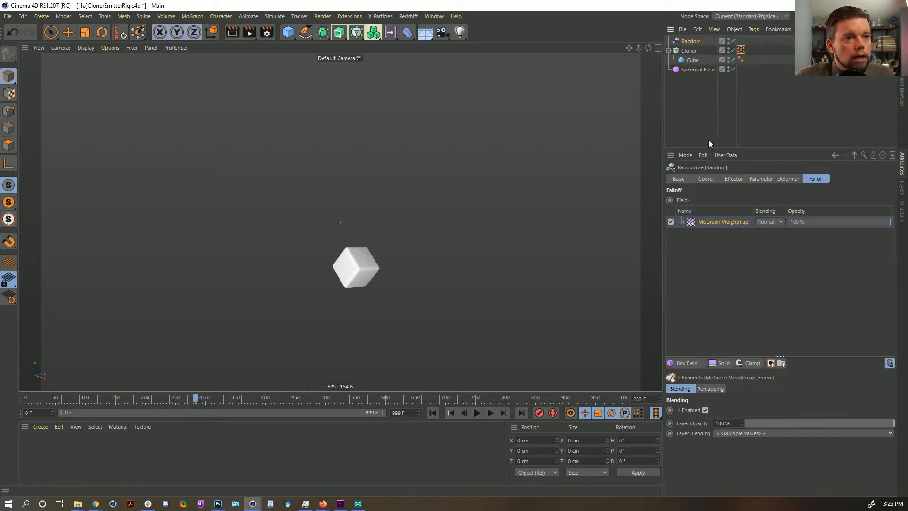
pyautogui.click(735, 180)
pyautogui.click(761, 179)
pyautogui.doubleClick(814, 229)
pyautogui.write('360')
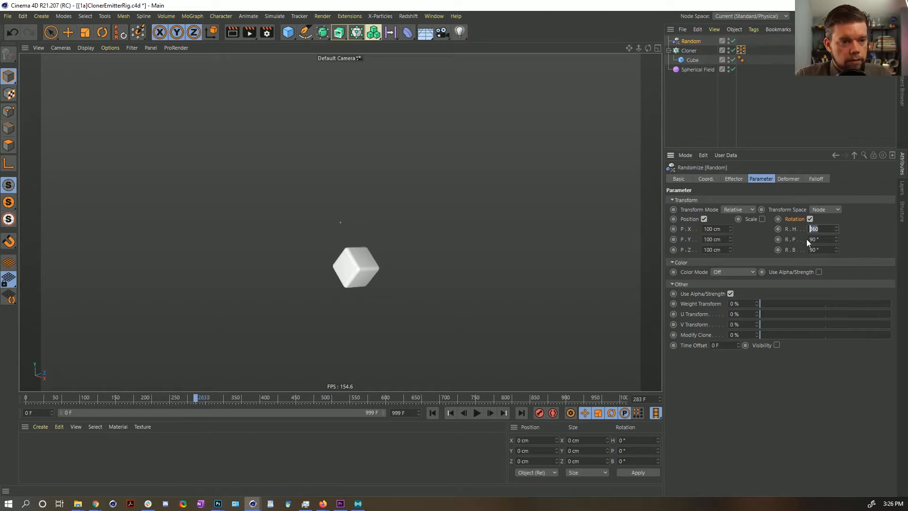
pyautogui.write('360')
pyautogui.press('Tab')
pyautogui.write('360')
pyautogui.press('Return')
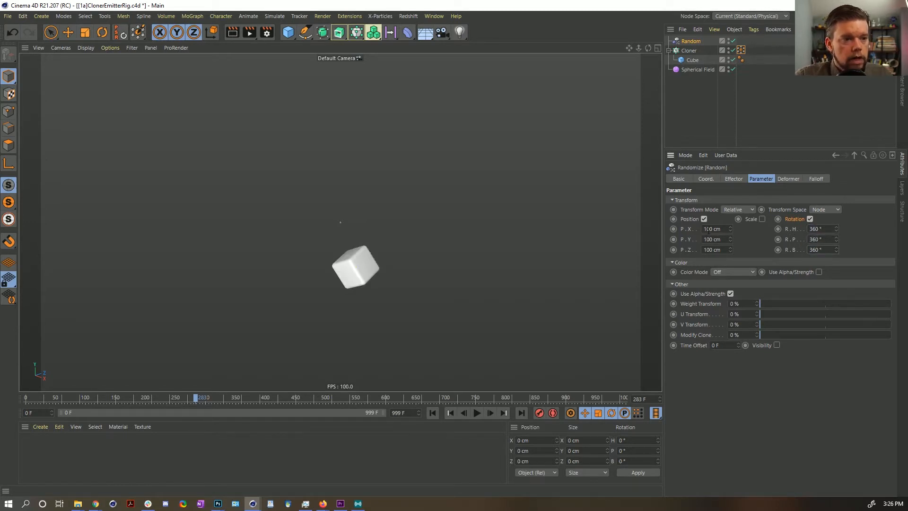
# Set the Random effector's X, Y and Z position to 1000 cm each, replay the animation from the start, and rewind it.
pyautogui.click(711, 239)
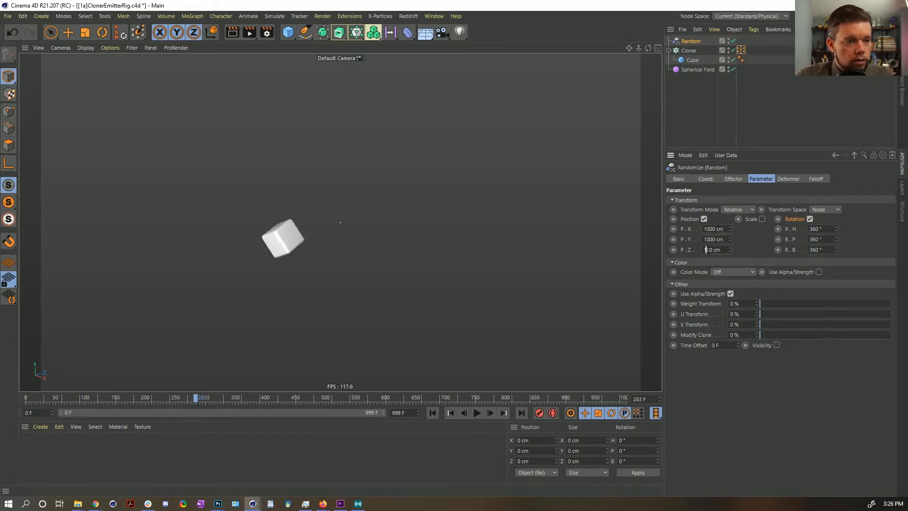
pyautogui.write('00')
pyautogui.click(860, 231)
pyautogui.keyDown('alt'); pyautogui.moveTo(365, 190); pyautogui.dragTo(214, 222, button='right'); pyautogui.keyUp('alt')
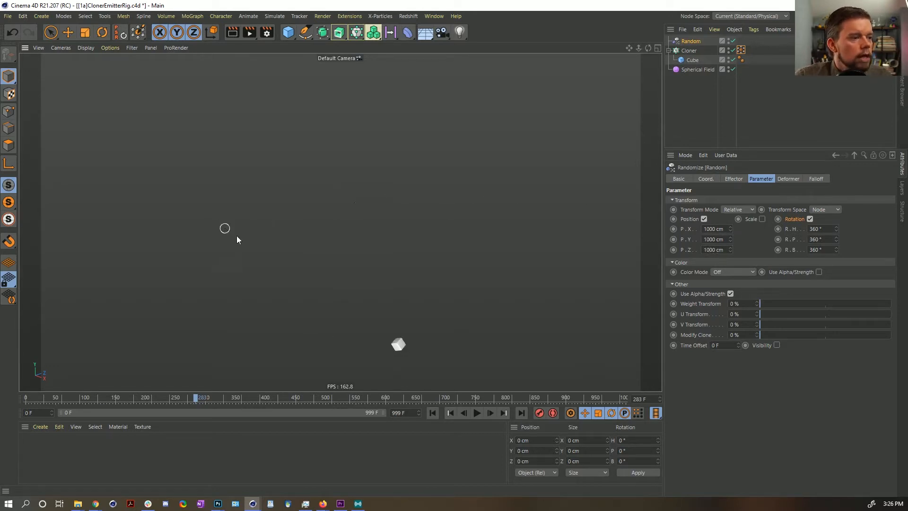
pyautogui.click(433, 413)
pyautogui.click(476, 412)
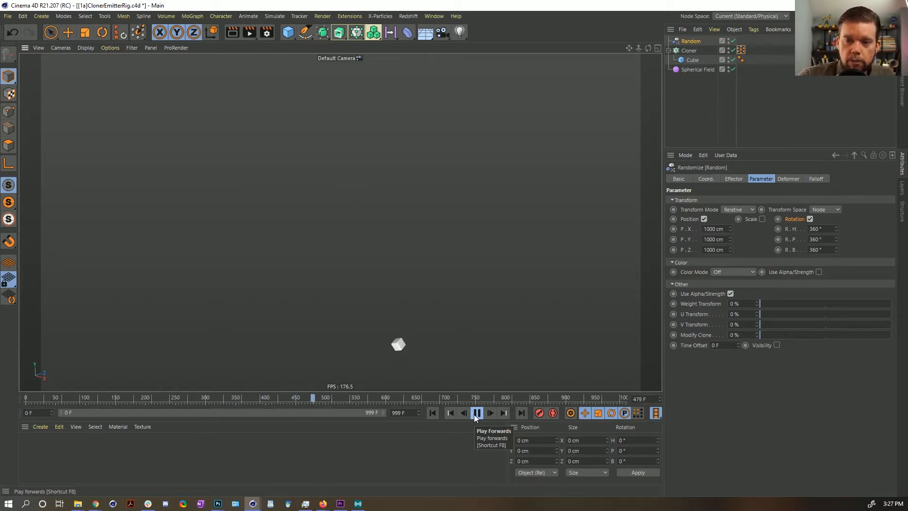
pyautogui.click(477, 413)
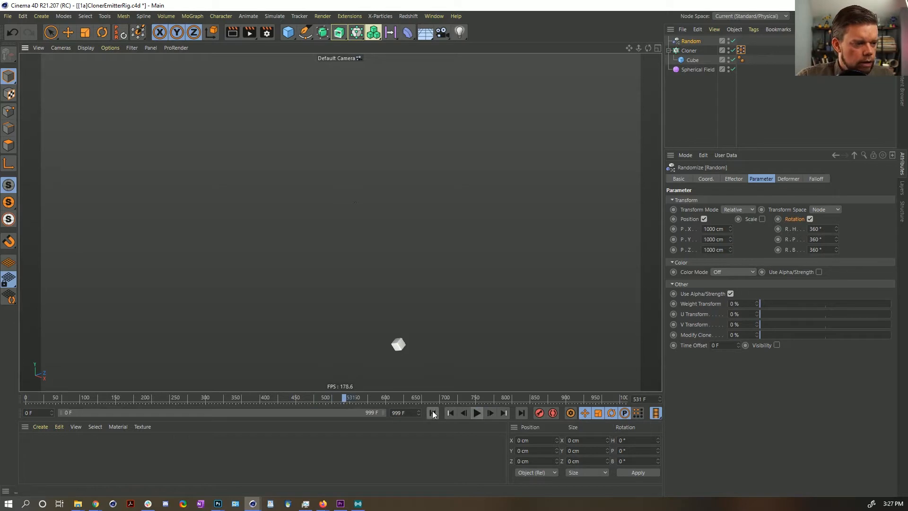
pyautogui.click(432, 412)
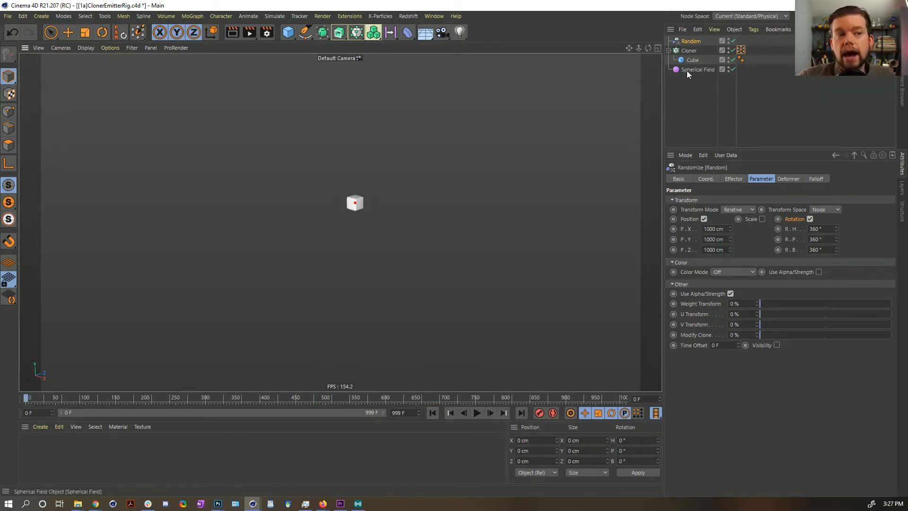
# Keyframe the Cloner's count at 1 on frame 0, and set the count to 222 at frame 111.
pyautogui.click(683, 51)
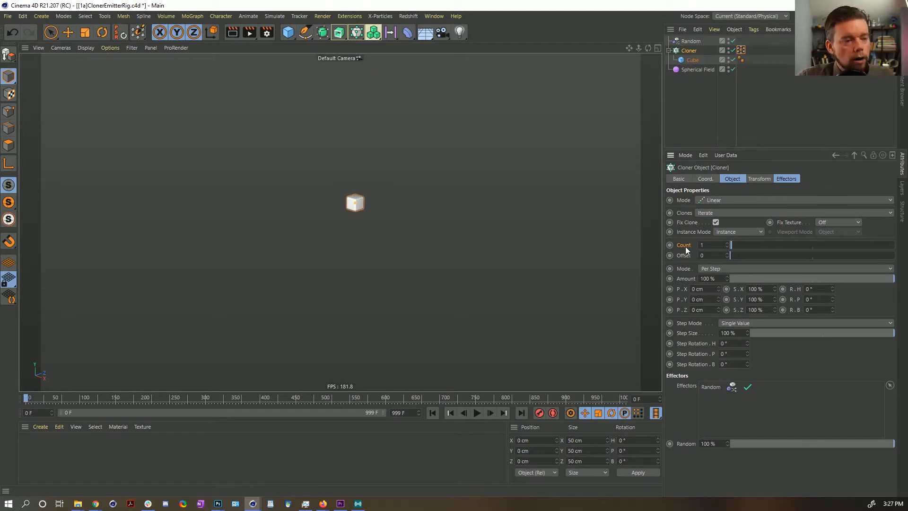
pyautogui.keyDown('ctrl'); pyautogui.click(670, 244); pyautogui.keyUp('ctrl')
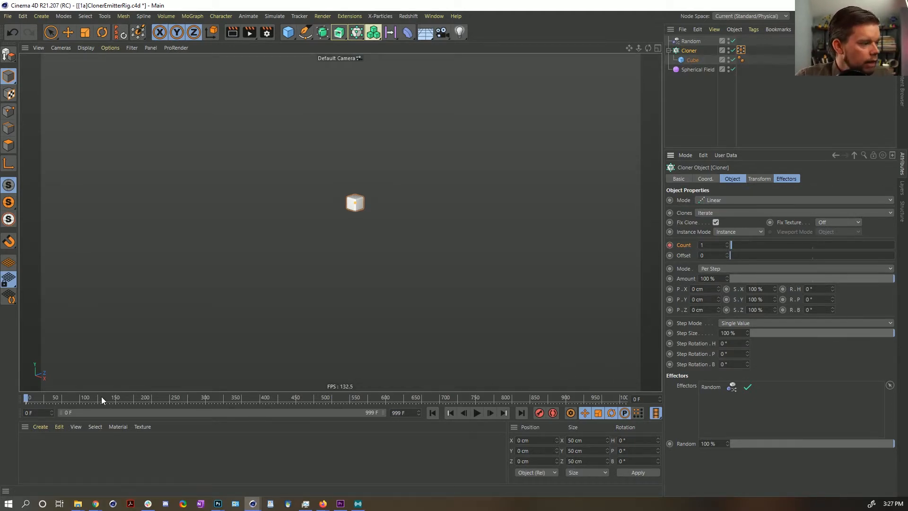
pyautogui.click(81, 399)
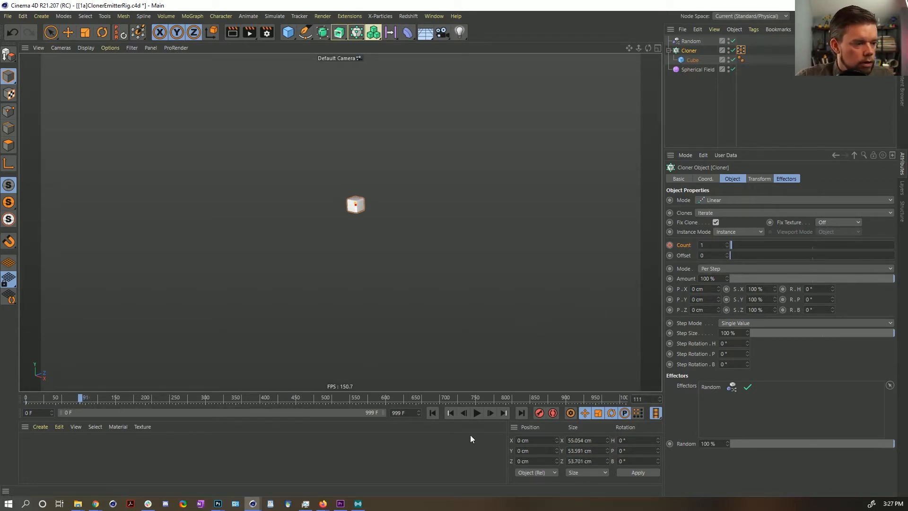
pyautogui.click(92, 399)
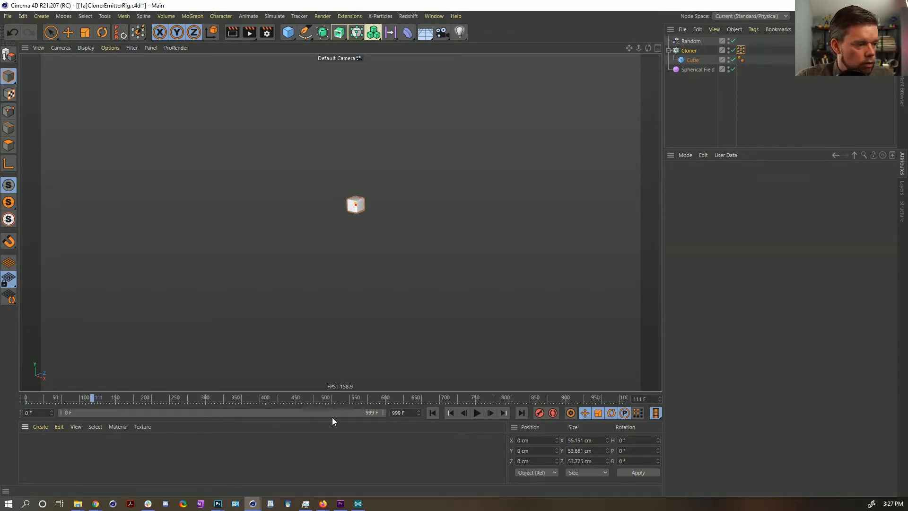
pyautogui.click(683, 52)
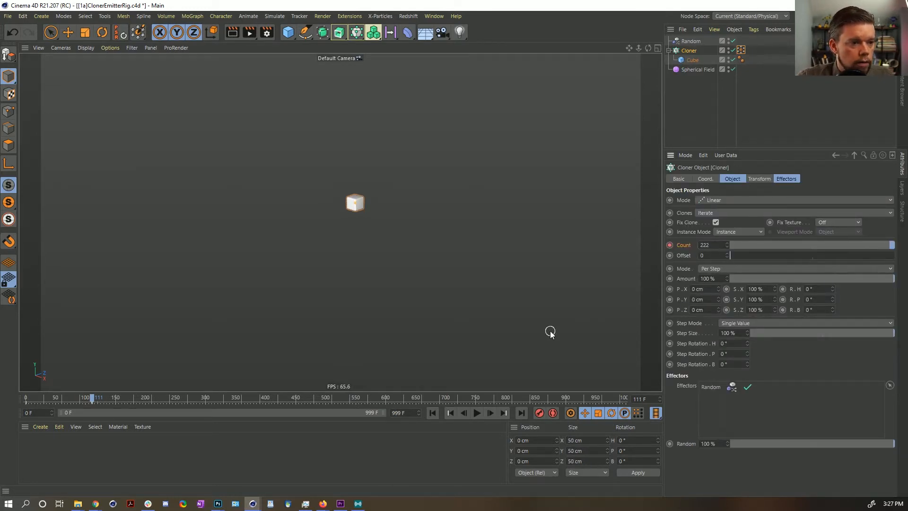
# Play the animation twice to check how the clones move while the Cloner's count is animated, and rewind it to frame 0.
pyautogui.click(432, 413)
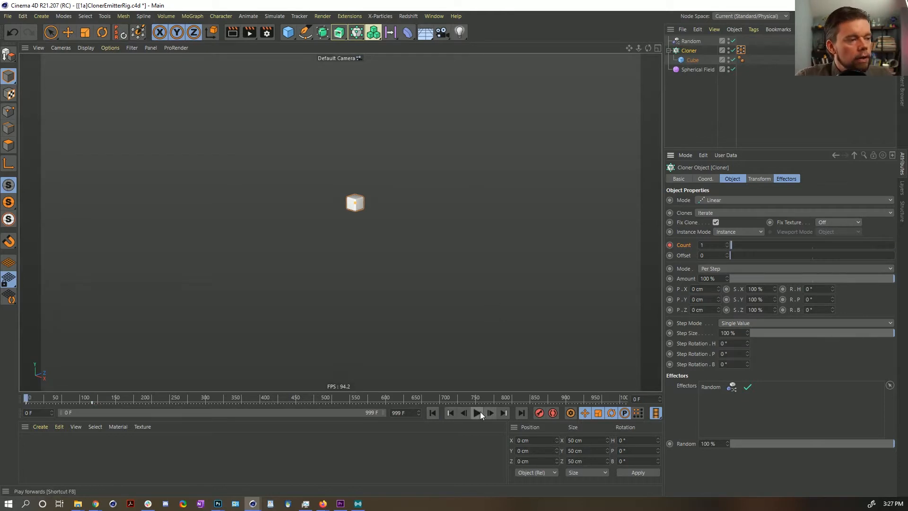
pyautogui.click(478, 414)
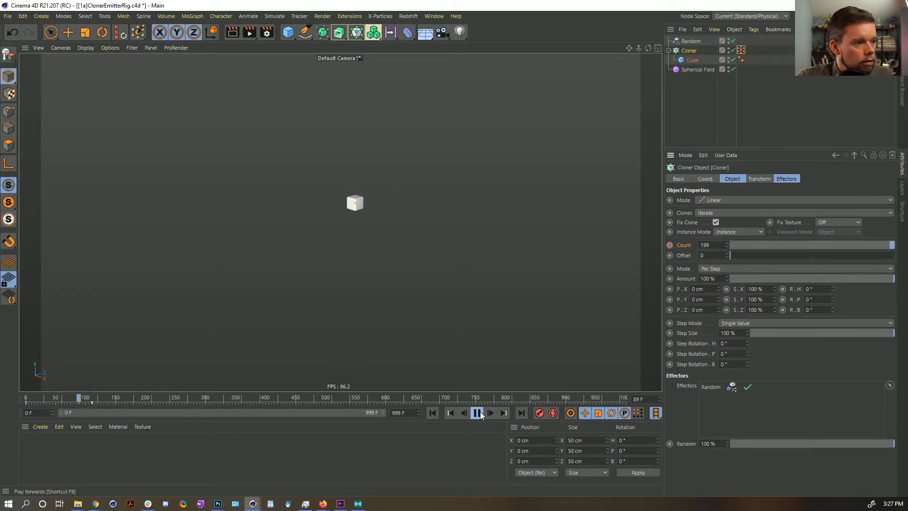
pyautogui.click(477, 413)
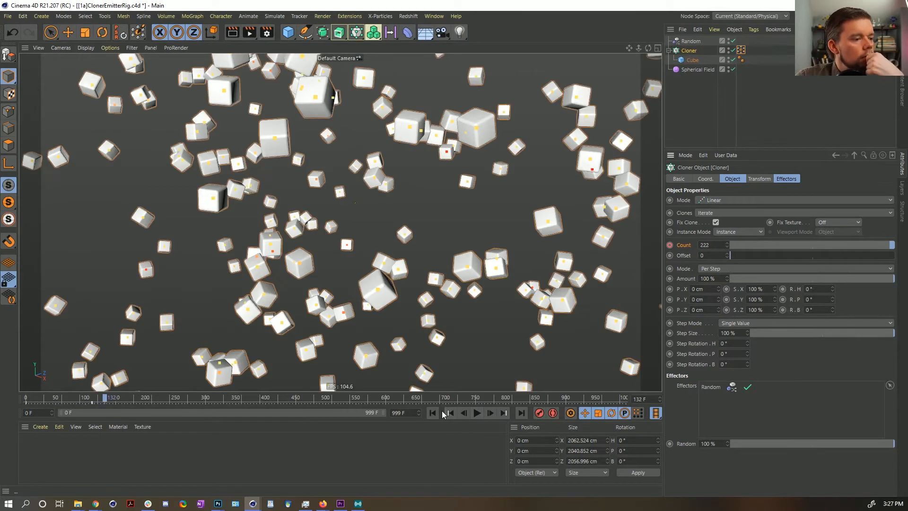
pyautogui.click(437, 412)
pyautogui.click(476, 413)
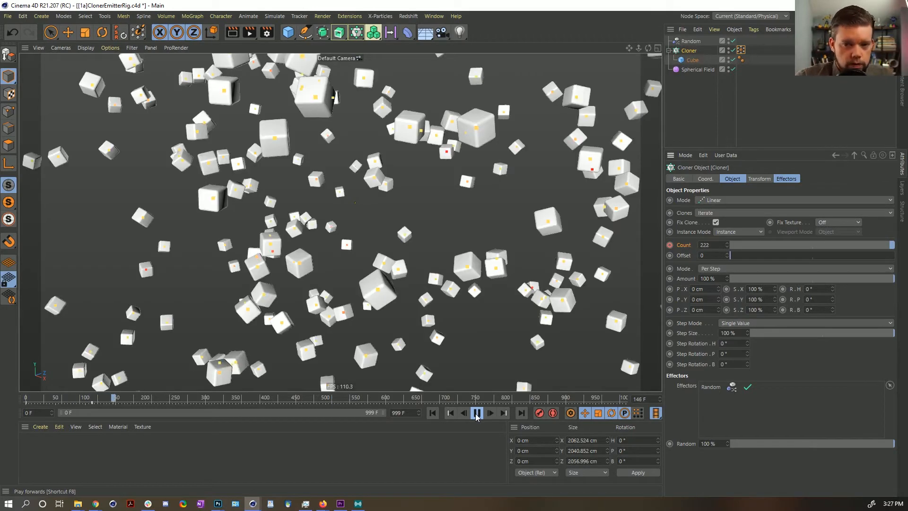
pyautogui.click(477, 413)
pyautogui.click(432, 413)
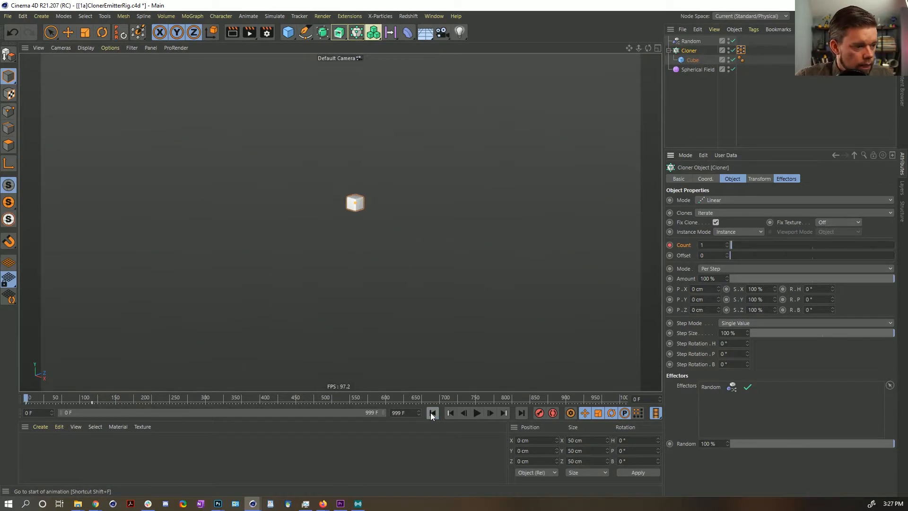
# Advance frame by frame from frame 0 to frame 7 to examine how the Cloner's count and its clones change.
pyautogui.click(490, 413)
pyautogui.click(490, 413)
pyautogui.click(490, 413)
pyautogui.click(490, 413)
pyautogui.click(491, 413)
pyautogui.click(491, 413)
pyautogui.click(492, 414)
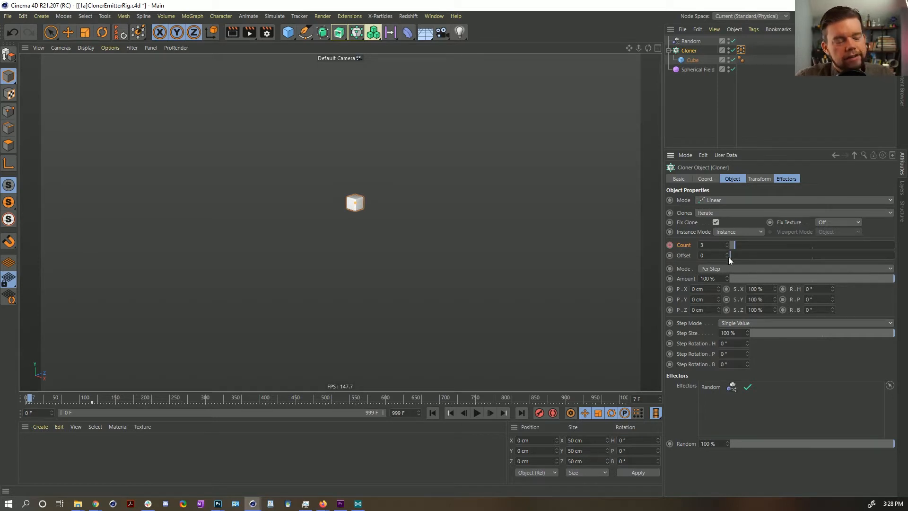
# Replay the opening of the animation repeatedly from frame 0 to compare the rising count with the clones' movement, ending at frame 0.
pyautogui.click(433, 413)
pyautogui.click(476, 413)
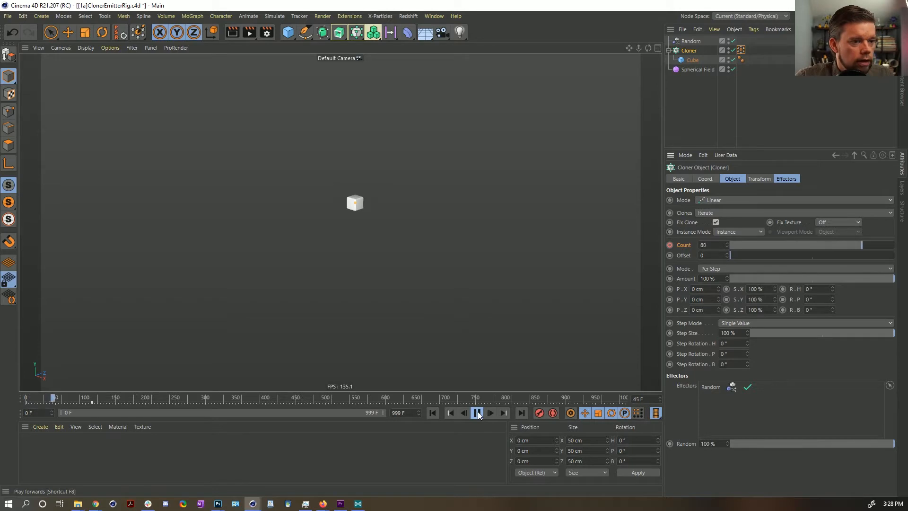
pyautogui.click(478, 413)
pyautogui.click(432, 413)
pyautogui.click(478, 412)
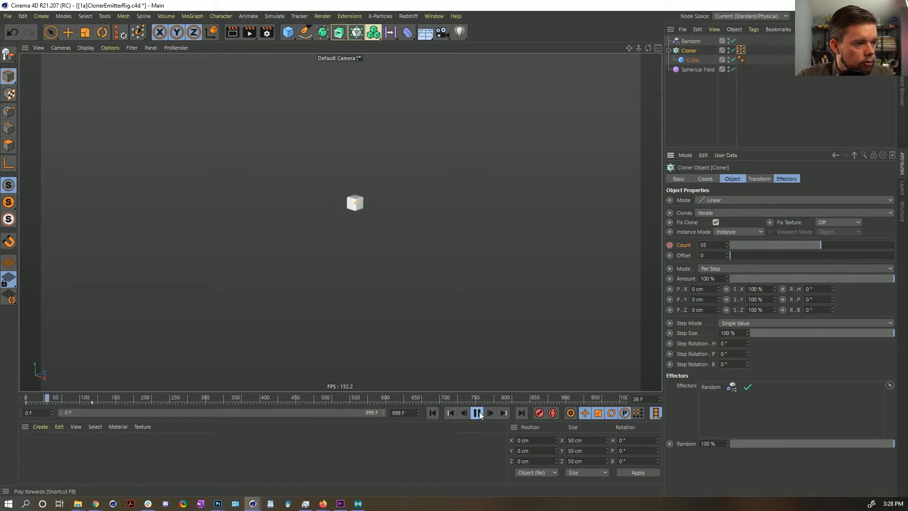
pyautogui.click(478, 412)
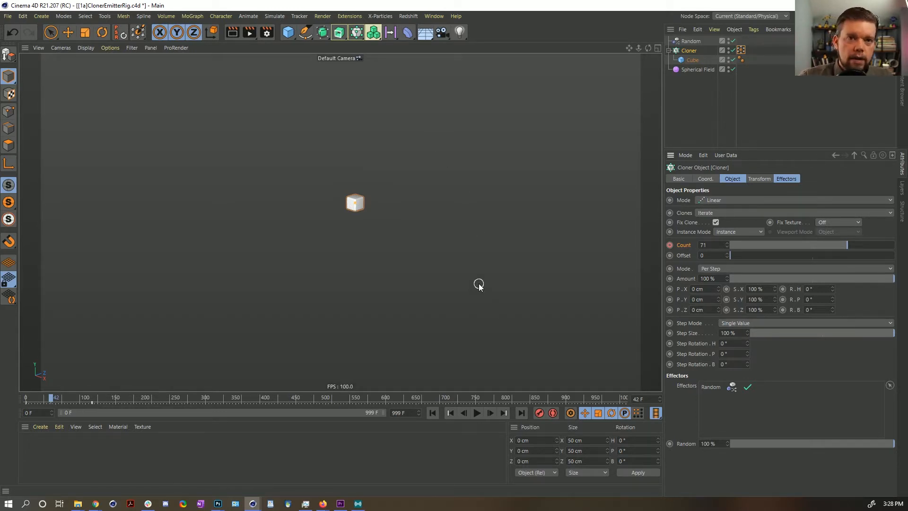
pyautogui.click(432, 413)
pyautogui.click(477, 413)
pyautogui.click(433, 413)
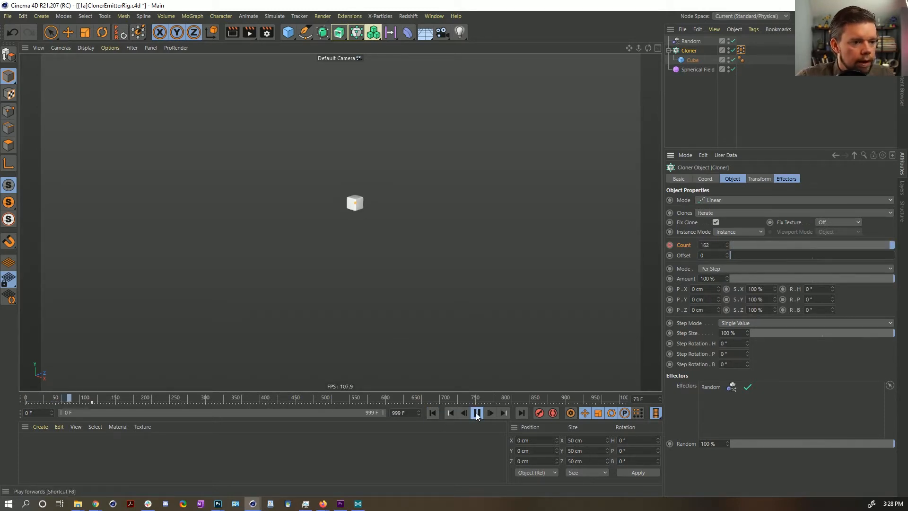
pyautogui.click(476, 413)
pyautogui.click(433, 413)
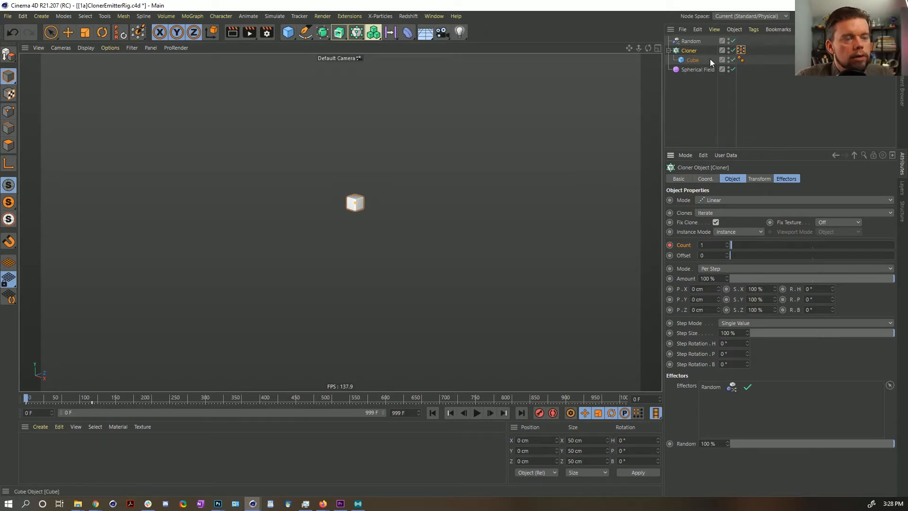
# Set the Spherical Field's remapping strength to 100% in the Cloner's MoGraph Weightmap.
pyautogui.click(741, 50)
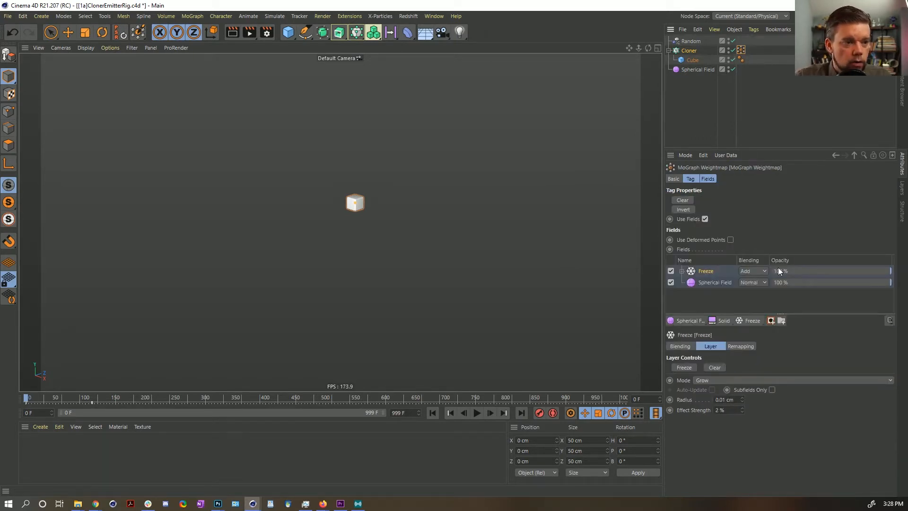
pyautogui.click(716, 283)
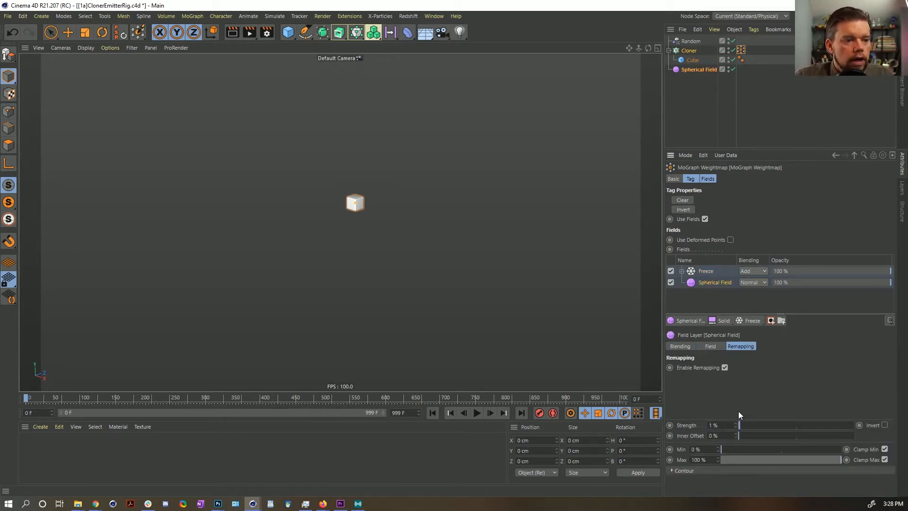
pyautogui.moveTo(744, 427); pyautogui.dragTo(895, 466)
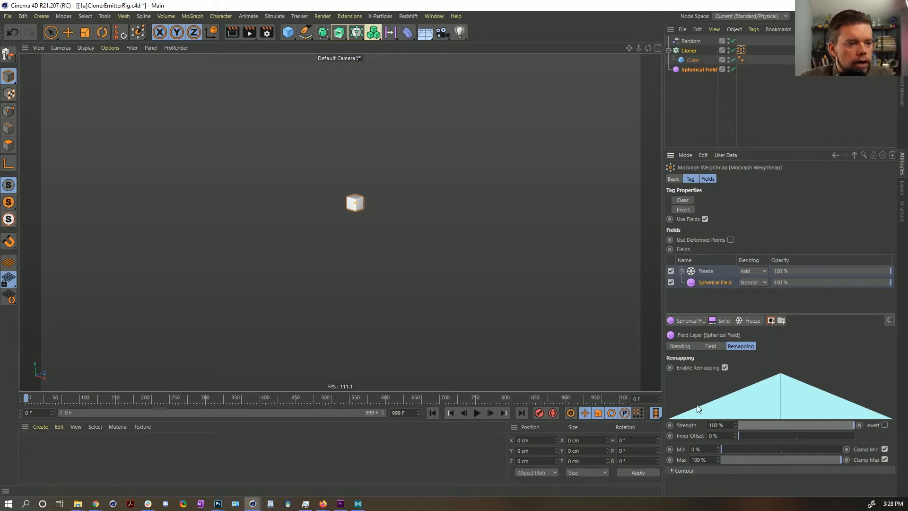
# Replay the animation with the stronger Spherical Field, check the Cloner's count partway through, and rewind to the start.
pyautogui.click(476, 413)
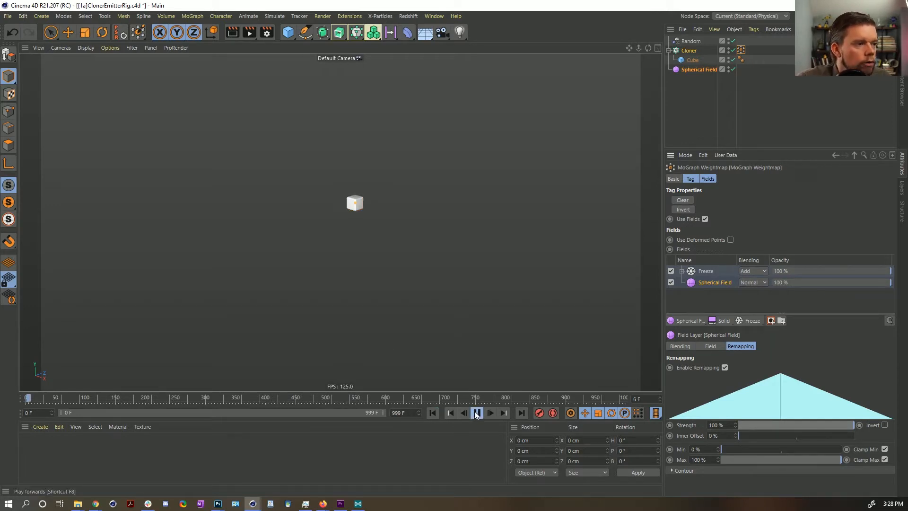
pyautogui.click(432, 412)
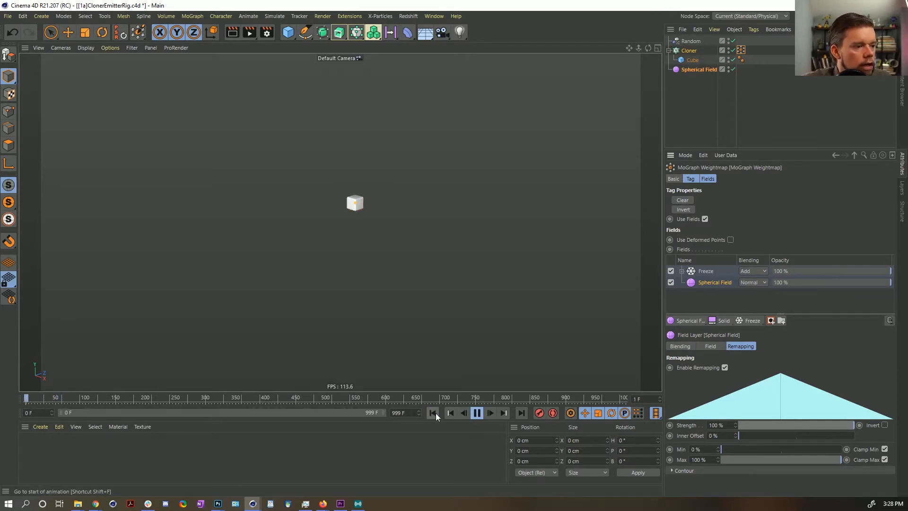
pyautogui.click(477, 413)
pyautogui.click(705, 70)
pyautogui.click(689, 51)
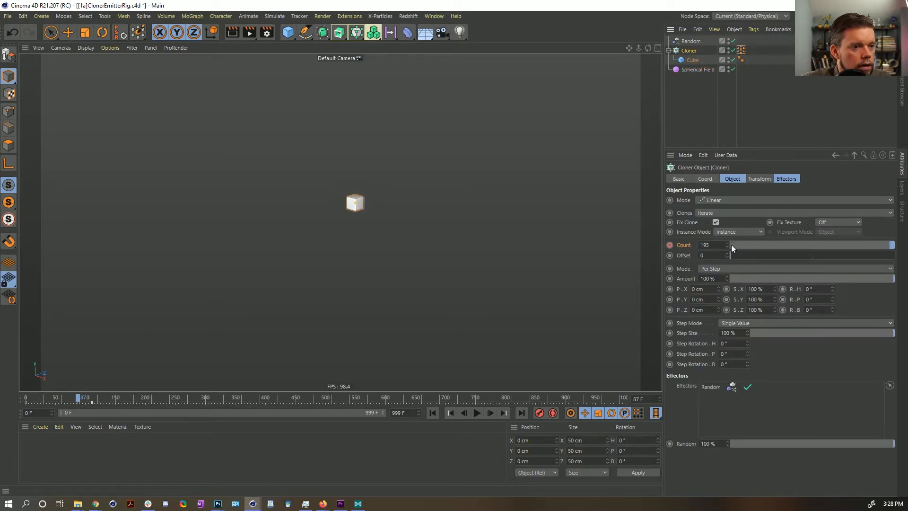
pyautogui.click(476, 413)
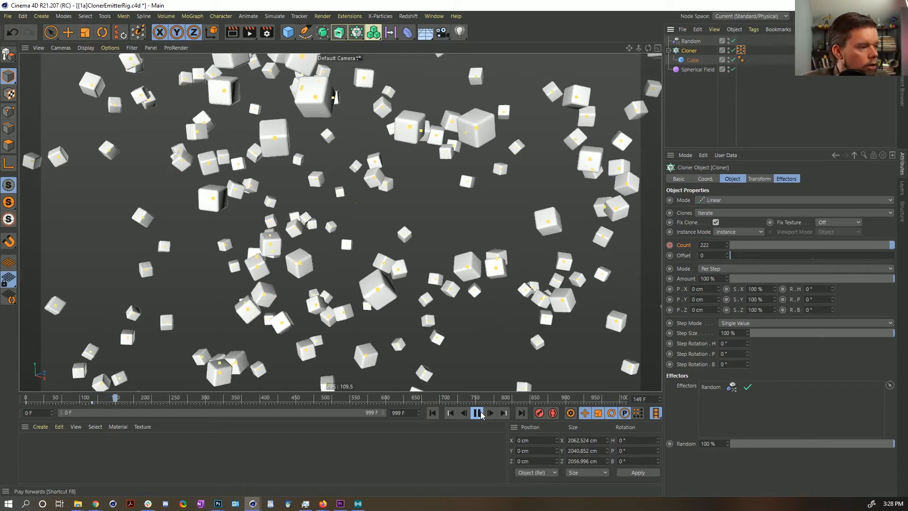
pyautogui.click(476, 413)
pyautogui.click(433, 413)
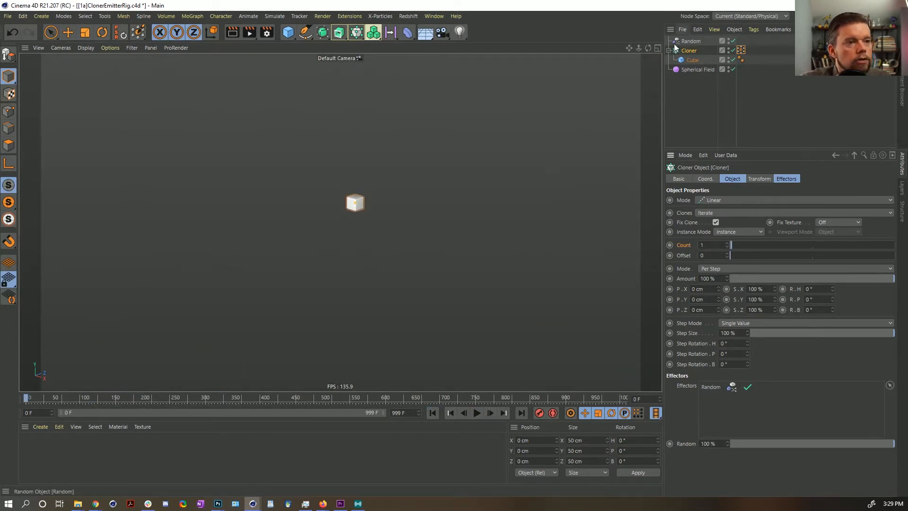
# Add a Signal tag to the Cloner, link it to the Cloner's Count parameter, and open the tag's settings.
pyautogui.rightClick(688, 50)
pyautogui.click(722, 185)
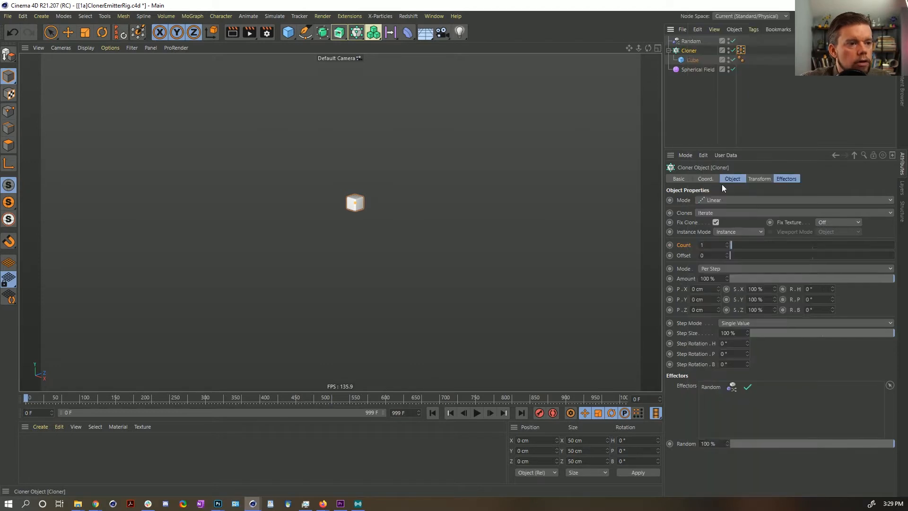
pyautogui.click(689, 50)
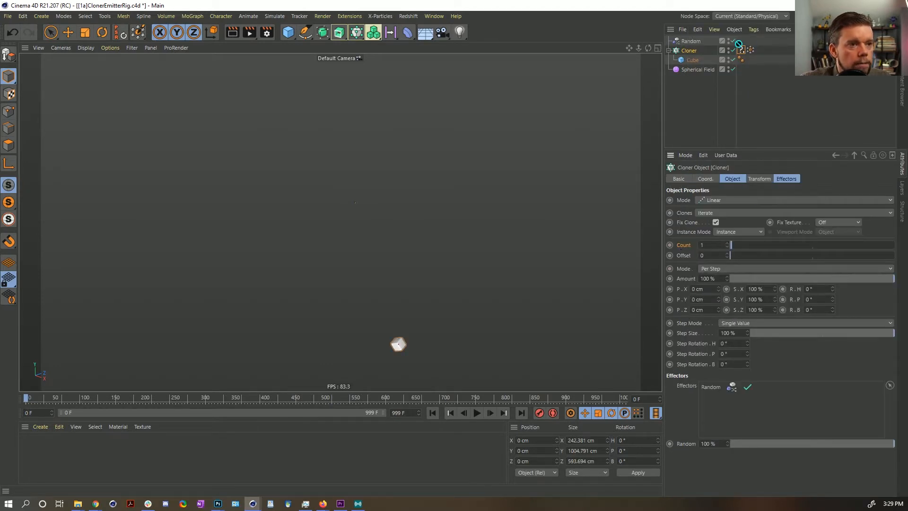
pyautogui.moveTo(741, 52); pyautogui.dragTo(741, 51)
# Apply the Linear spline preset to the Signal's time curve, set its Max to 111, and play the animation.
pyautogui.rightClick(746, 251)
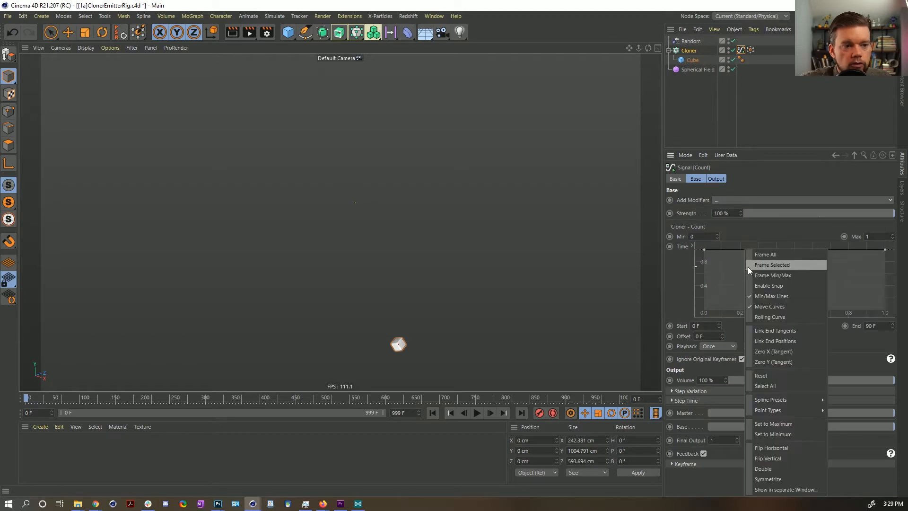
pyautogui.moveTo(785, 401)
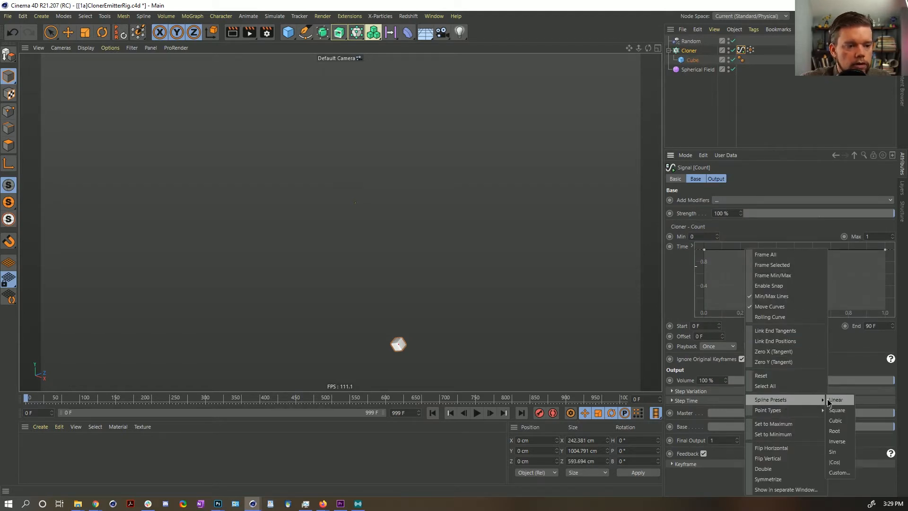
pyautogui.click(845, 401)
pyautogui.click(875, 236)
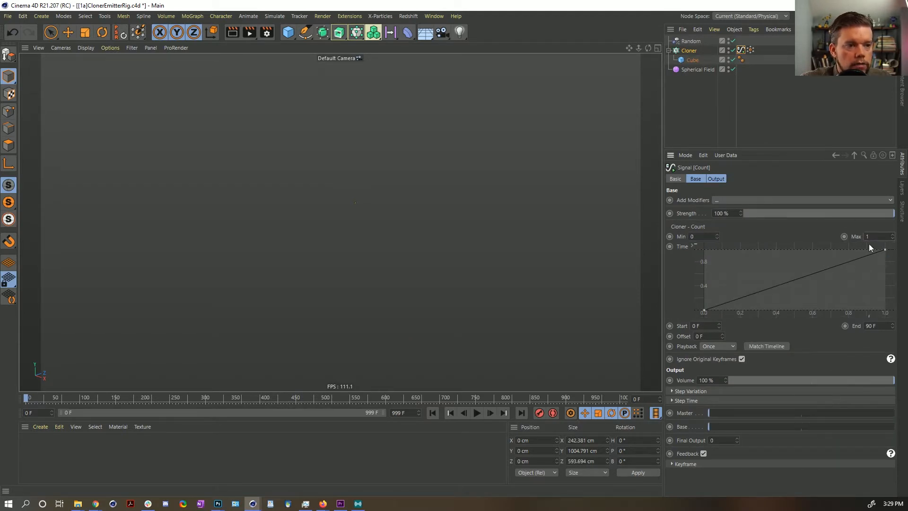
pyautogui.write('111')
pyautogui.press('BackSpace')
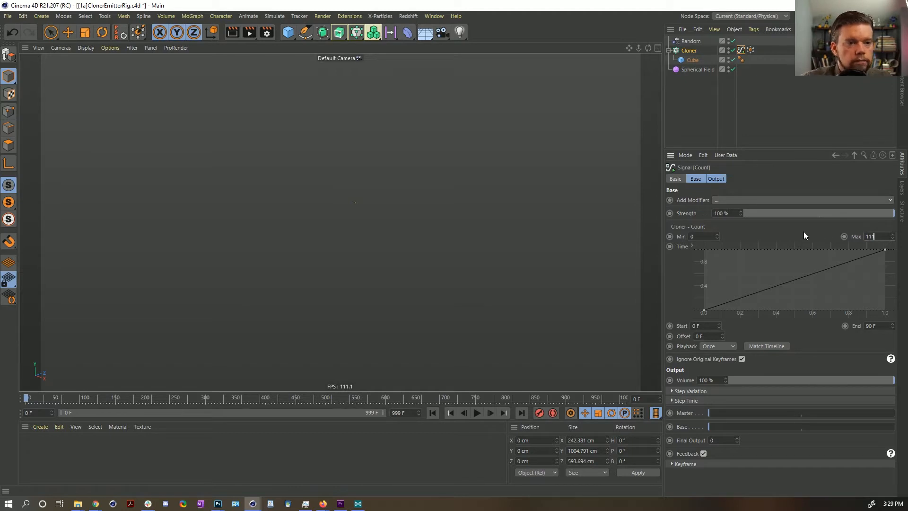
pyautogui.click(477, 413)
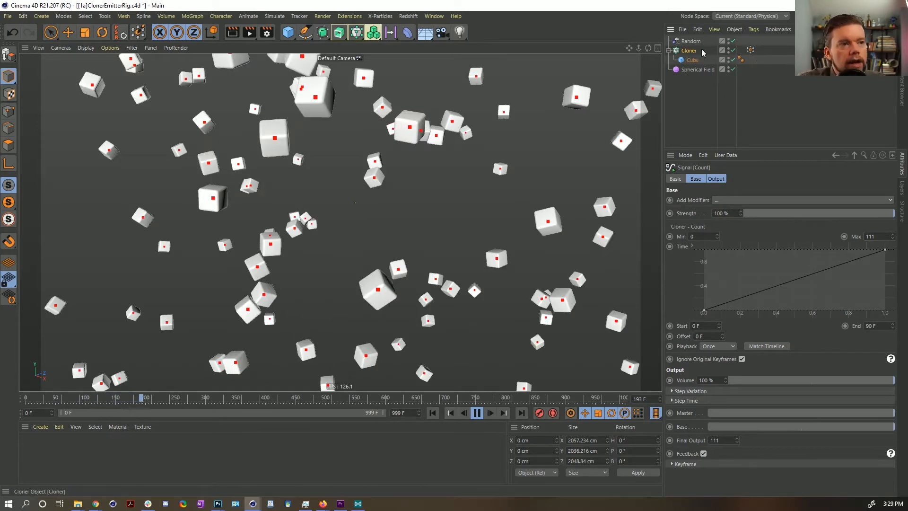
# Delete the Signal tag from the Cloner, stop the playback, and rewind to frame 0.
pyautogui.press('Delete')
pyautogui.click(476, 413)
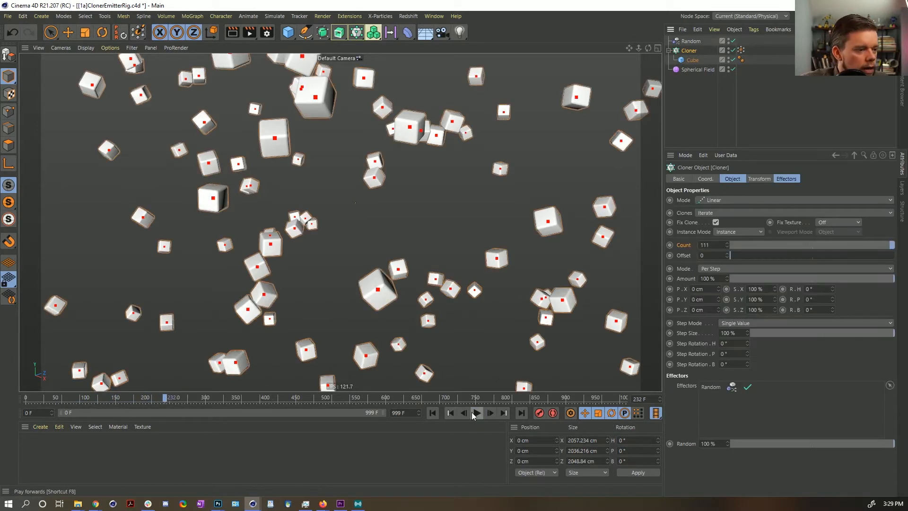
pyautogui.click(432, 413)
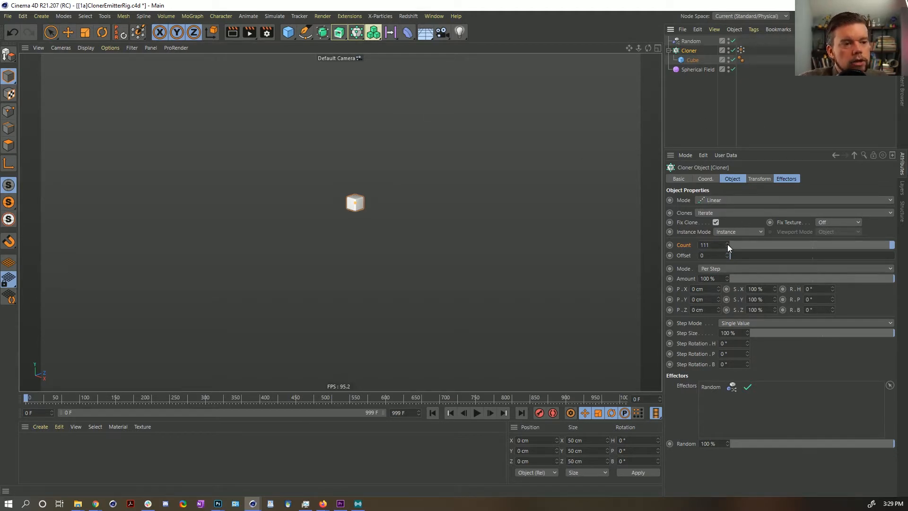
# Set the Cloner's count to 0 and switch its mode from Linear to Object.
pyautogui.click(709, 201)
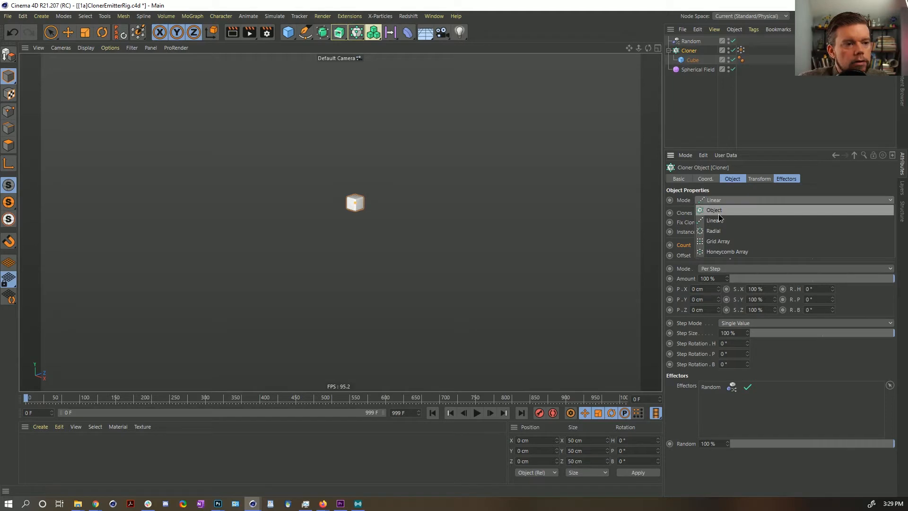
pyautogui.click(815, 181)
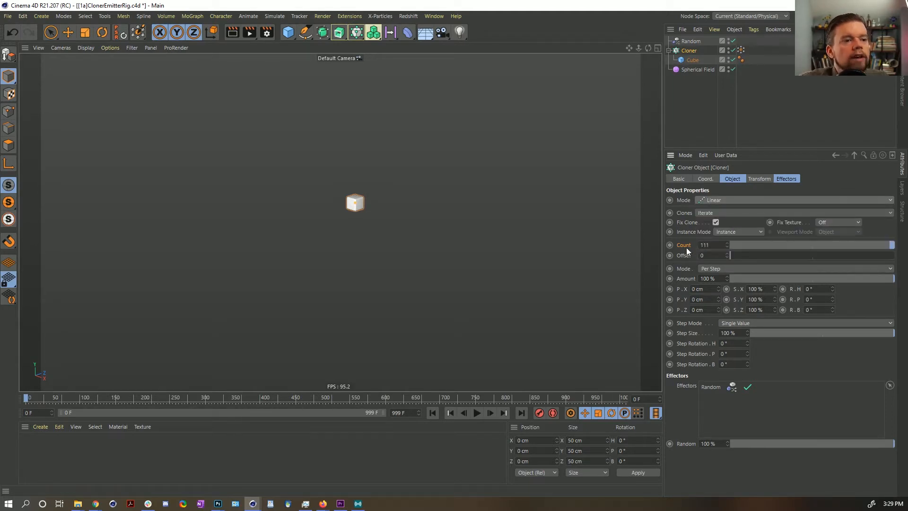
pyautogui.moveTo(750, 244); pyautogui.dragTo(685, 245)
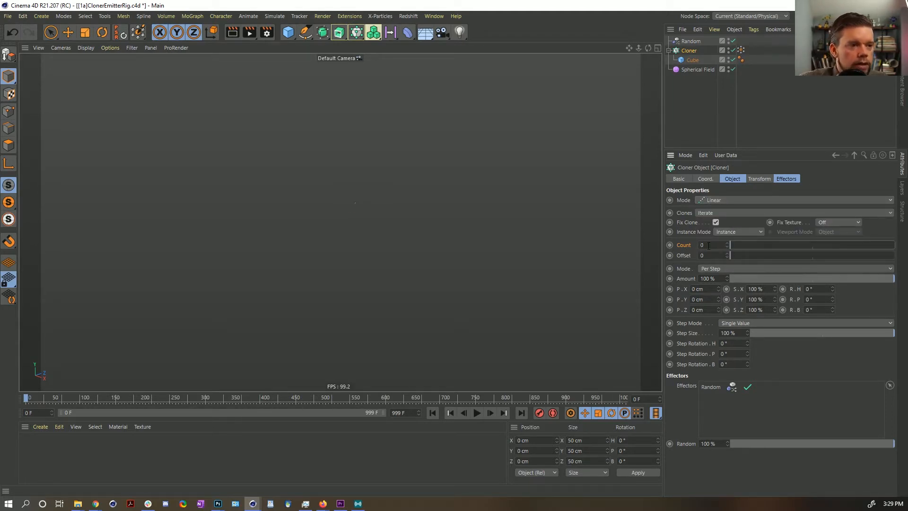
pyautogui.click(717, 201)
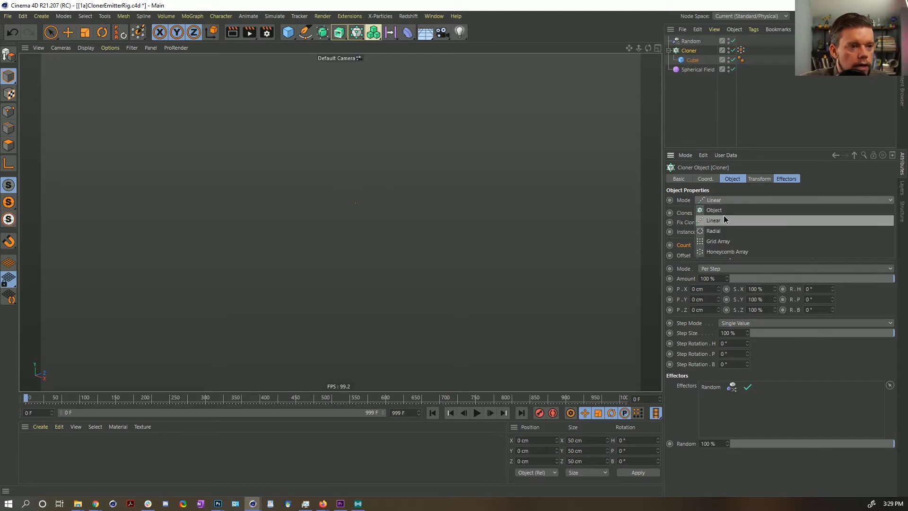
pyautogui.click(720, 207)
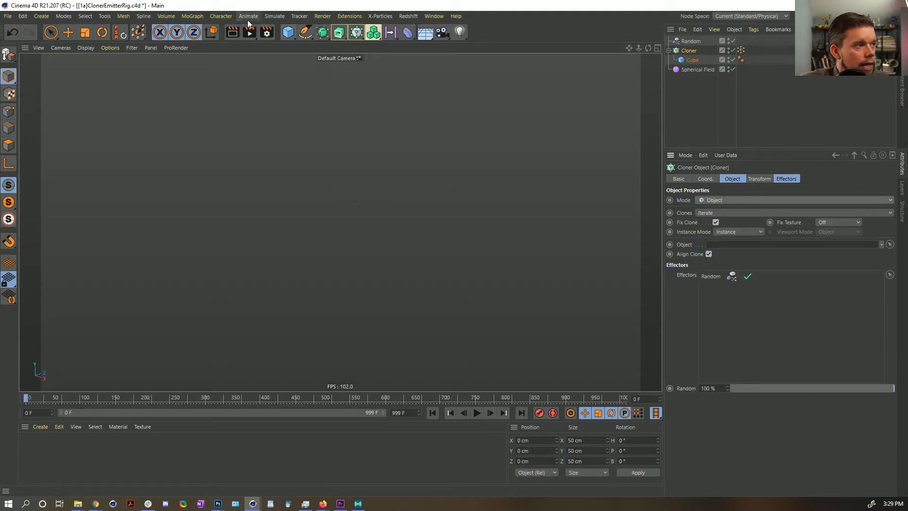
# Add a standard particle Emitter to the scene.
pyautogui.click(274, 16)
pyautogui.moveTo(309, 79)
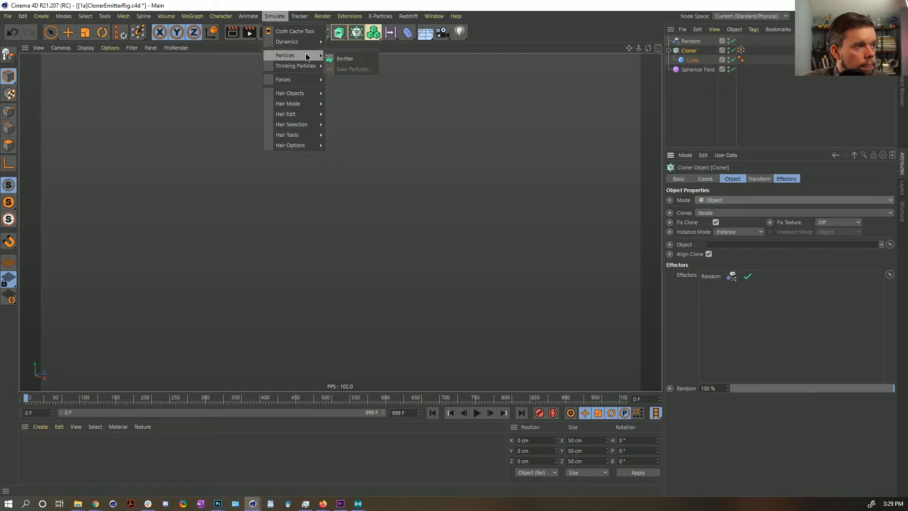
pyautogui.click(347, 59)
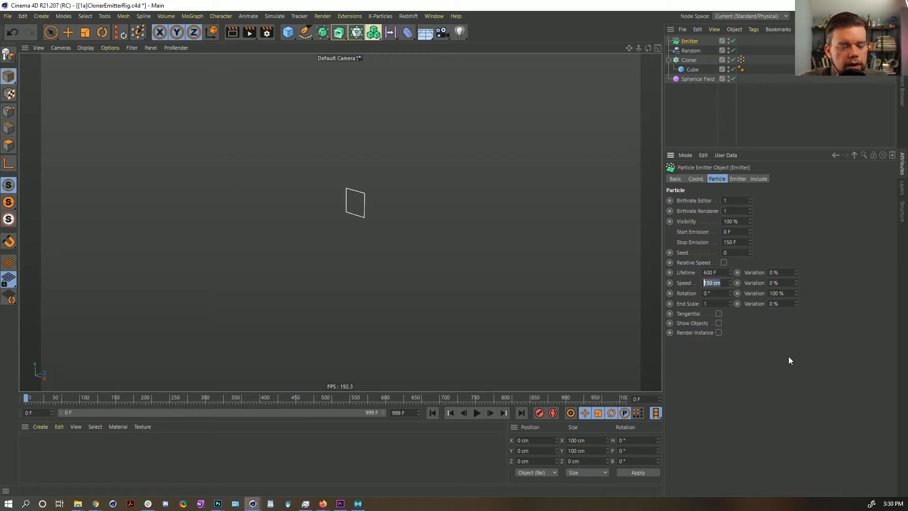
# Set the Emitter's X-Size and Y-Size to 0 cm, preview the emission, and rewind to the start.
pyautogui.click(736, 178)
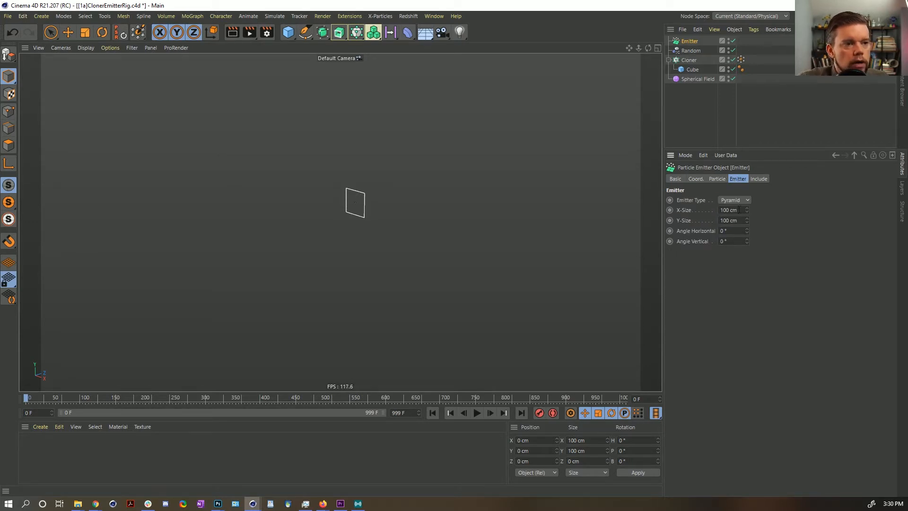
pyautogui.moveTo(738, 219); pyautogui.dragTo(711, 220)
pyautogui.write('0')
pyautogui.press('Return')
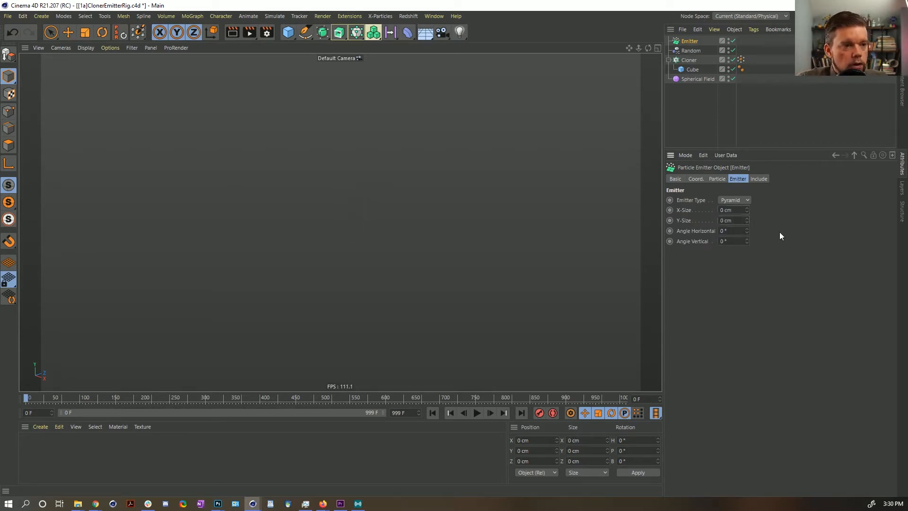
pyautogui.click(479, 414)
pyautogui.click(477, 413)
pyautogui.click(432, 413)
# Link the Emitter as the Cloner's source object and play the animation, restarting it from frame 0.
pyautogui.click(685, 60)
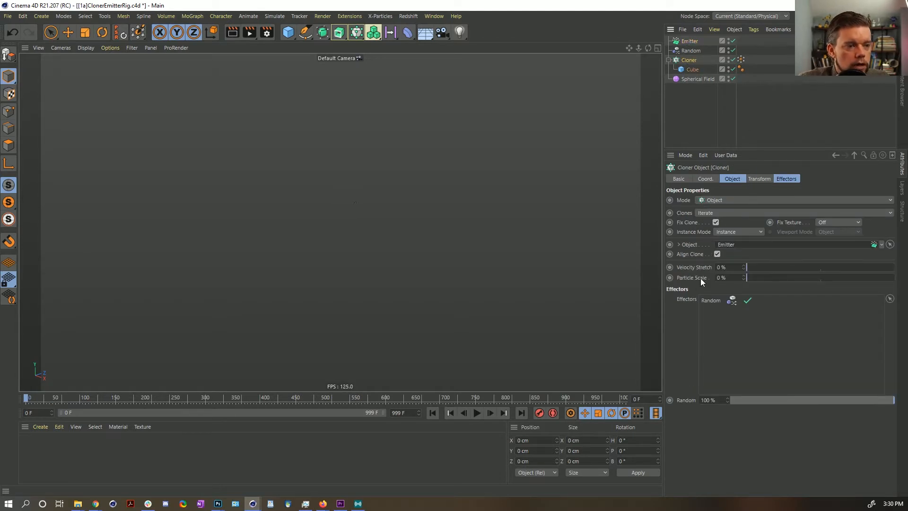
pyautogui.click(477, 413)
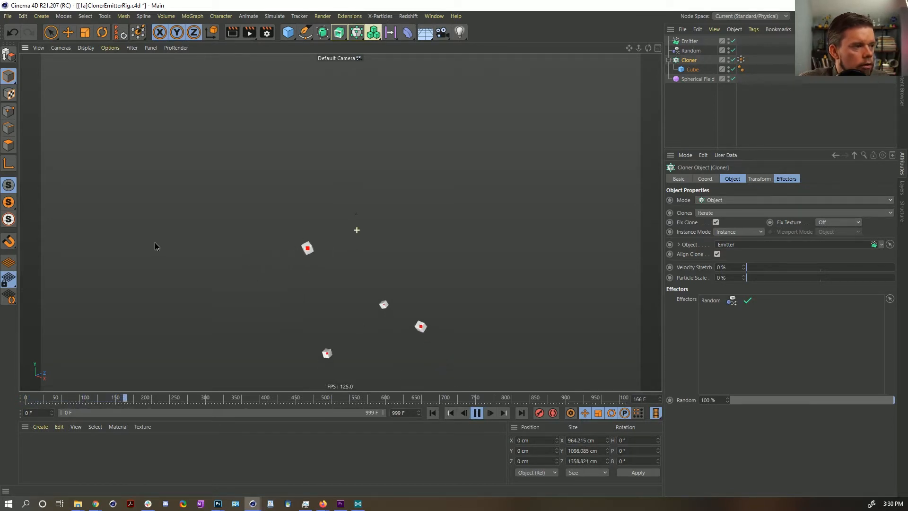
pyautogui.click(436, 412)
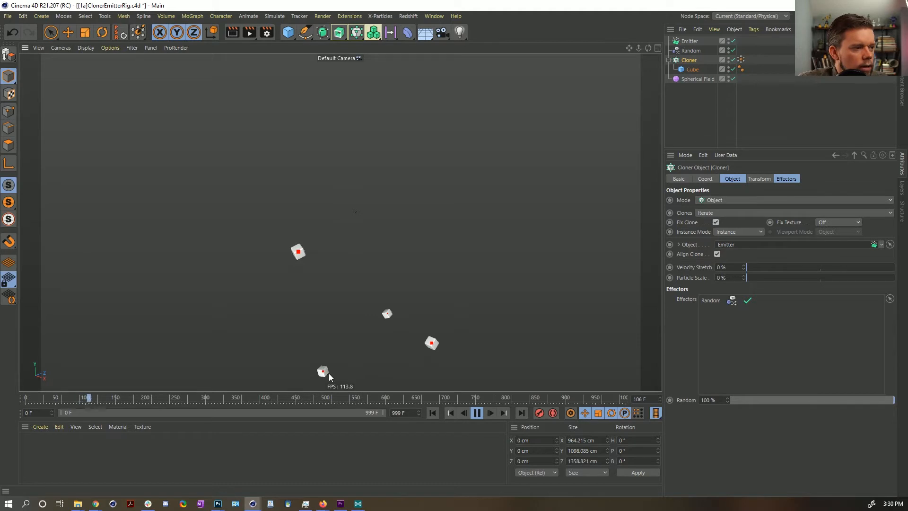
# Set the Spherical Field's remapping Strength to 1 % and replay the animation from the start.
pyautogui.click(697, 79)
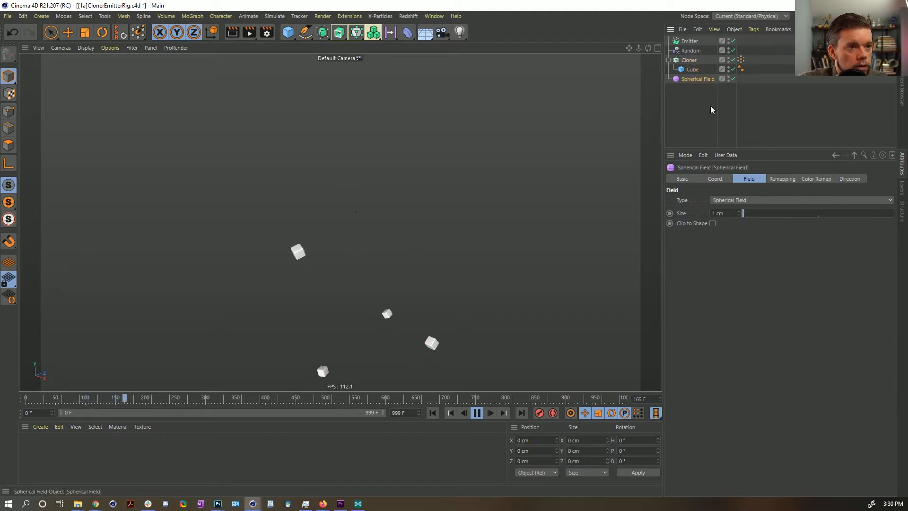
pyautogui.click(782, 179)
pyautogui.doubleClick(715, 258)
pyautogui.write('1')
pyautogui.press('Return')
pyautogui.click(430, 416)
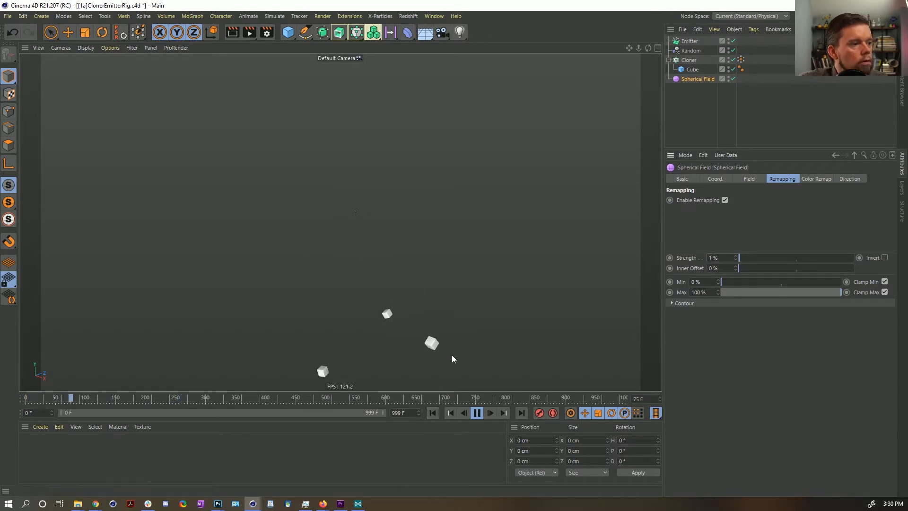
# Lower the Spherical Field's remapping Strength to 0.1 %, replay from the start, and stop the playback.
pyautogui.write('0.1')
pyautogui.press('Return')
pyautogui.click(432, 412)
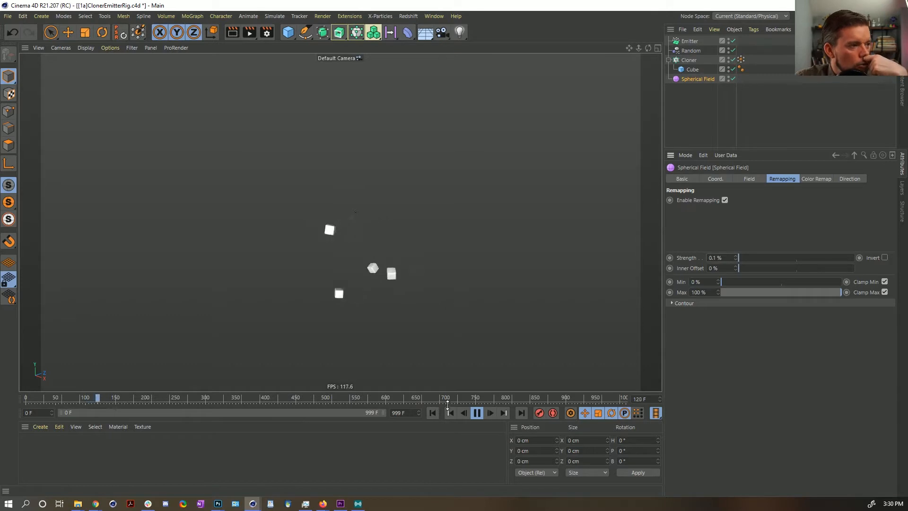
pyautogui.click(477, 413)
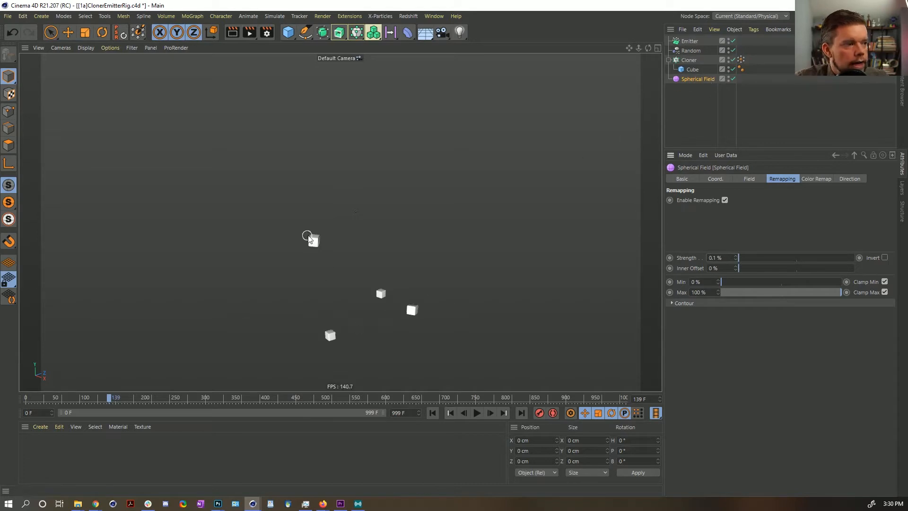
# Open the Cloner's MoGraph Weightmap tag, expand its Freeze layer, and show the Freeze layer's controls.
pyautogui.click(741, 59)
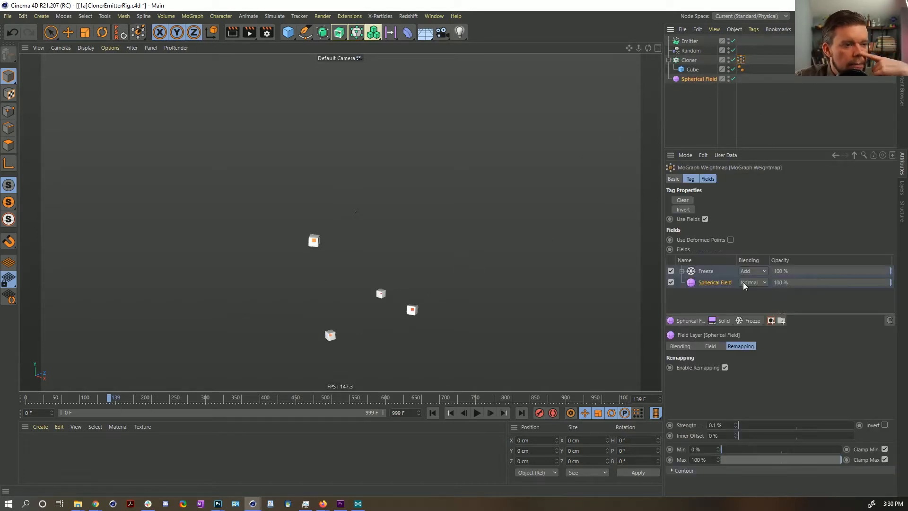
pyautogui.click(681, 271)
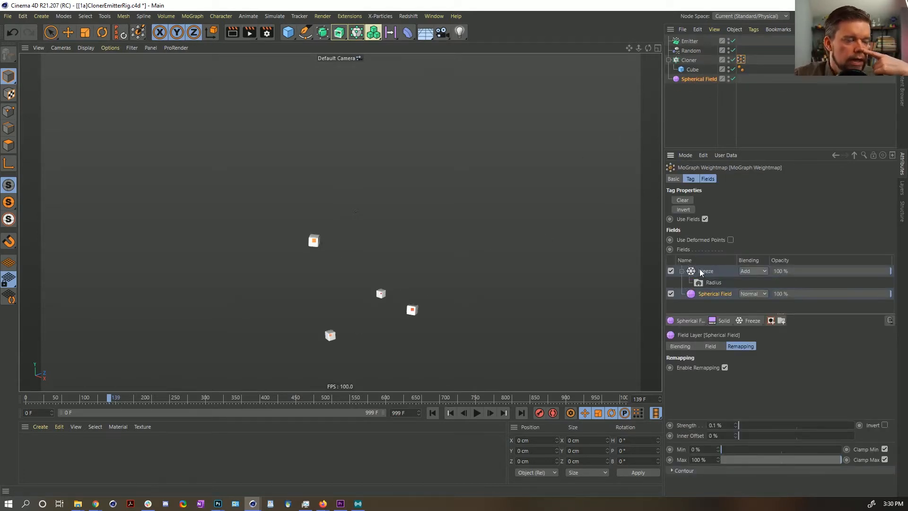
pyautogui.click(704, 271)
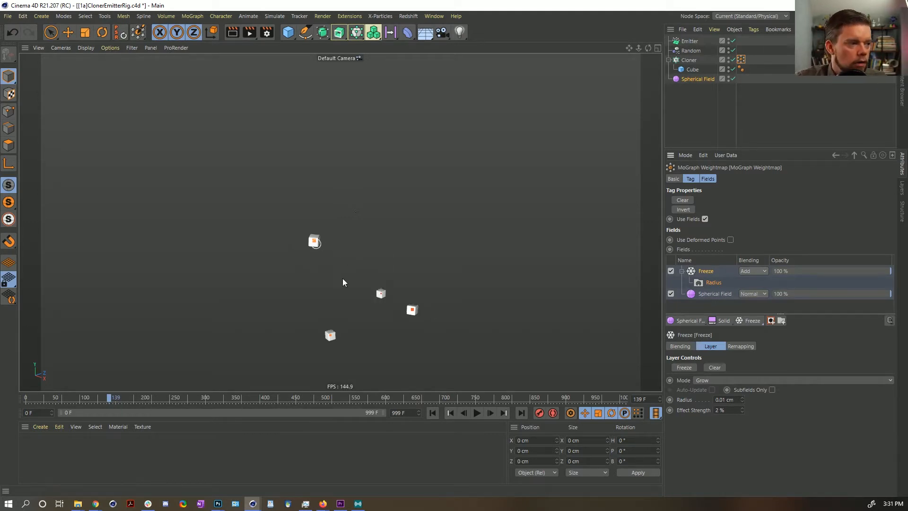
# Replay the opening frames several times from frame 0 to examine how the weightmap affects each newly emitted clone.
pyautogui.click(432, 413)
pyautogui.click(477, 413)
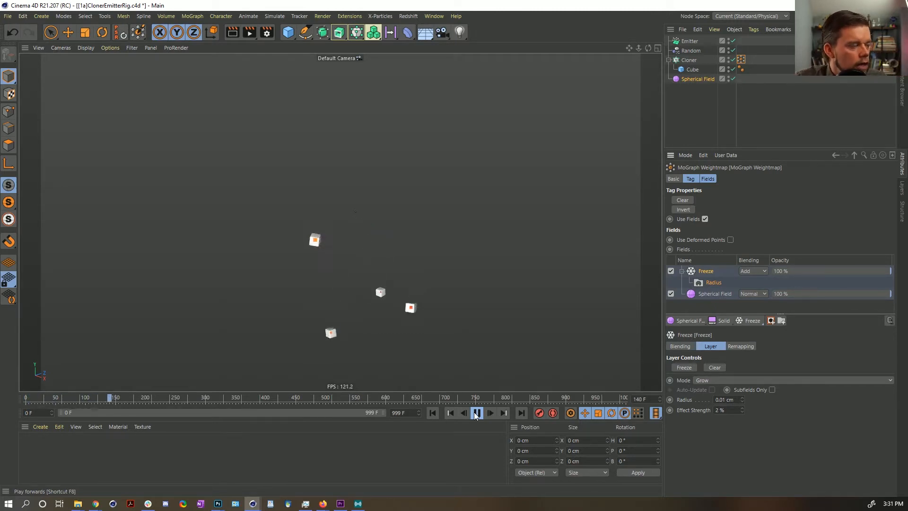
pyautogui.click(476, 413)
pyautogui.click(432, 413)
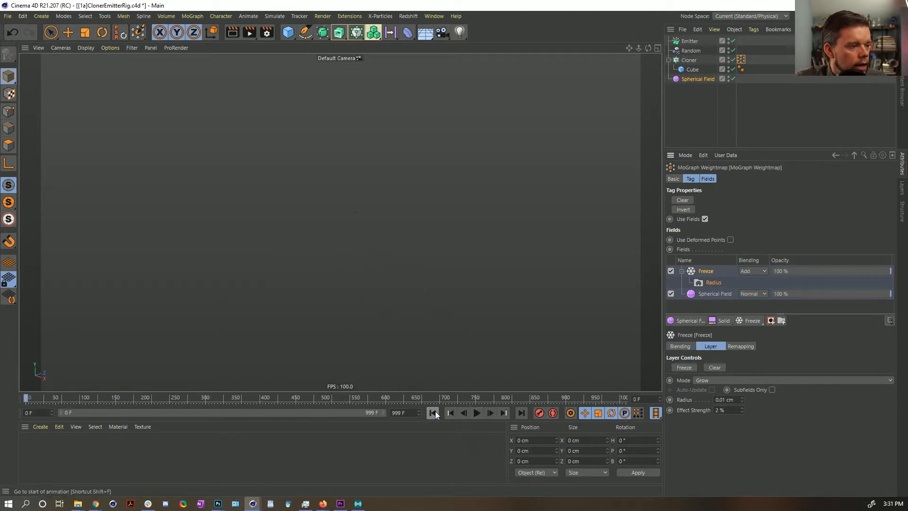
pyautogui.click(477, 414)
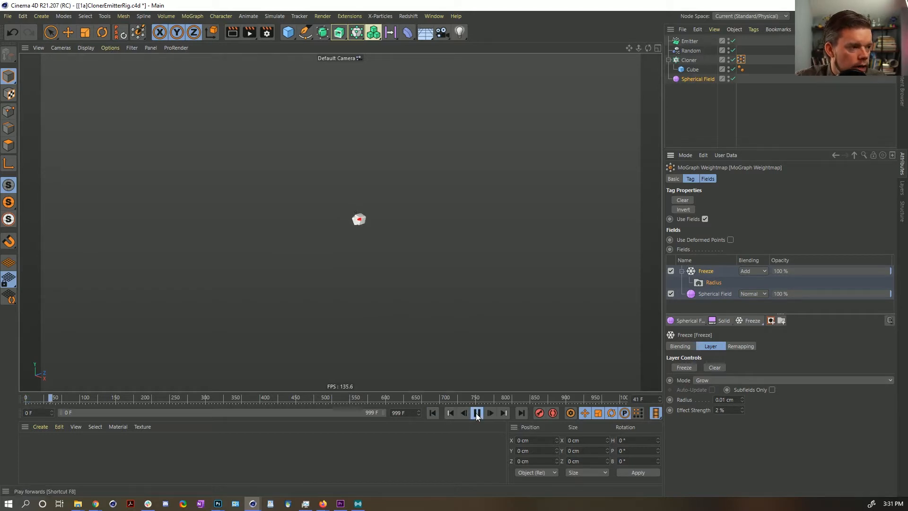
pyautogui.click(476, 414)
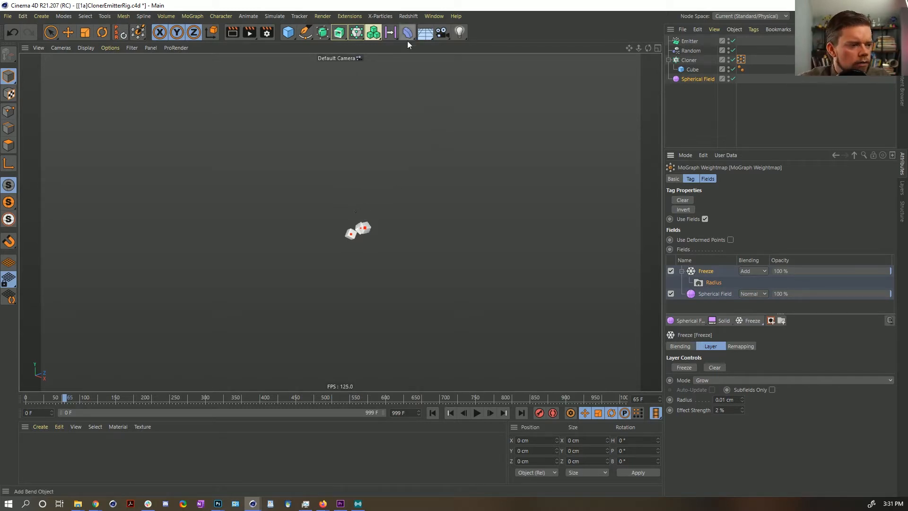
pyautogui.click(432, 413)
pyautogui.click(476, 414)
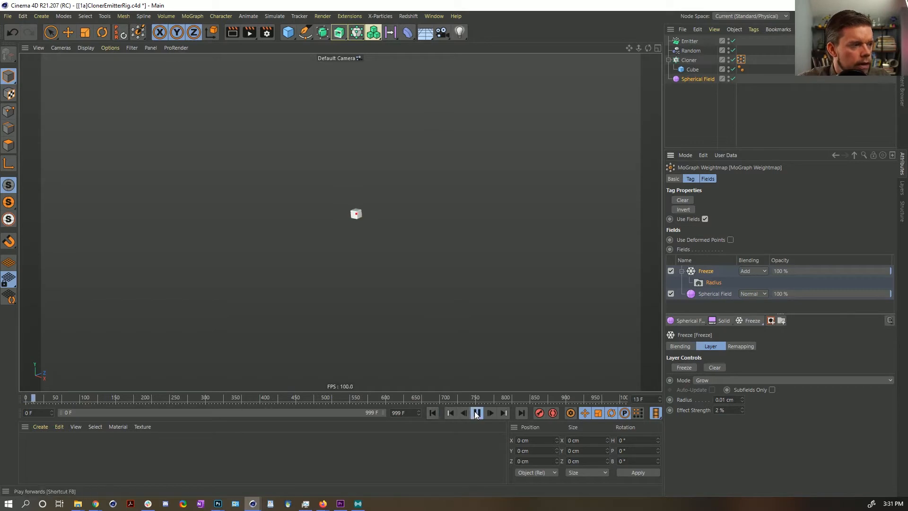
pyautogui.click(476, 414)
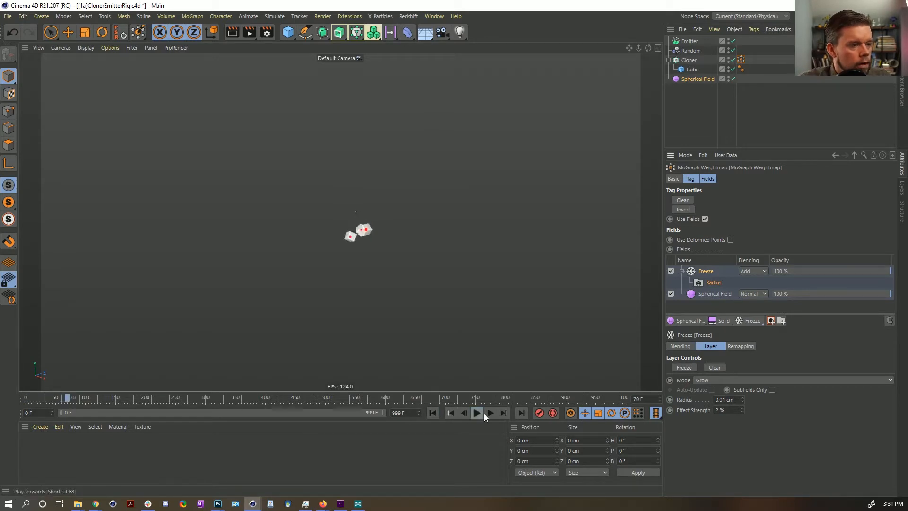
# Add a Time field layer to the MoGraph Weightmap and disable its Freeze and Spherical Field layers, rewinding to frame 0.
pyautogui.click(749, 321)
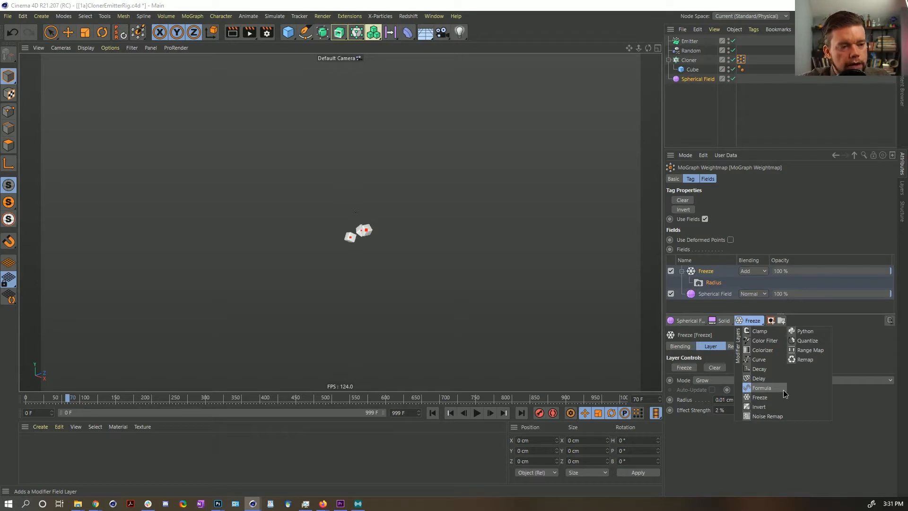
pyautogui.moveTo(729, 322)
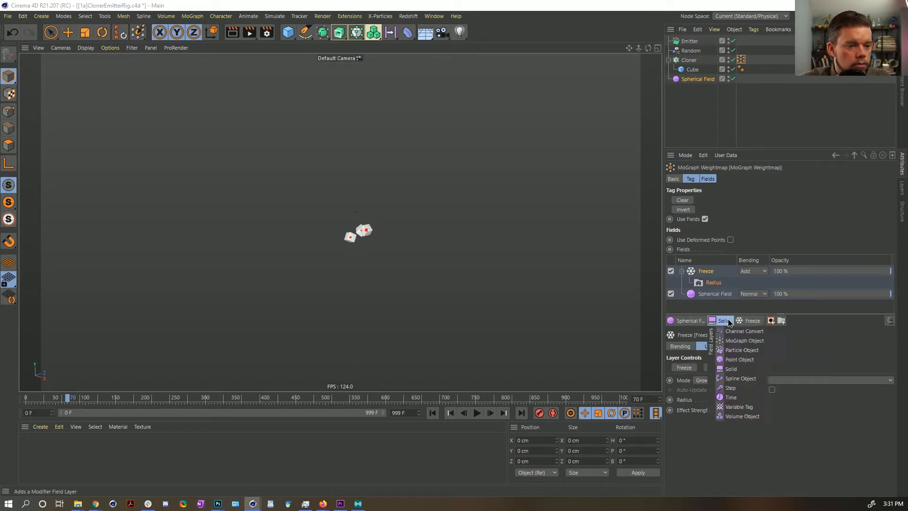
pyautogui.click(737, 398)
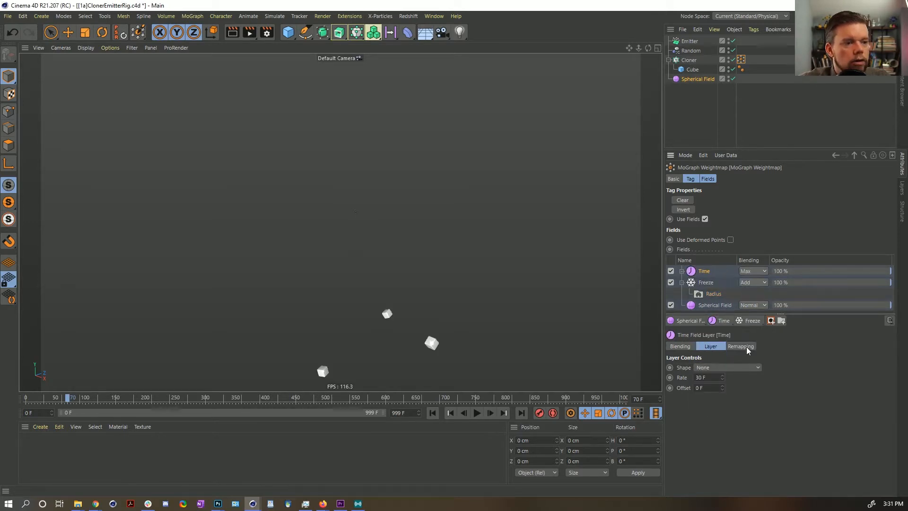
pyautogui.click(671, 282)
pyautogui.click(671, 304)
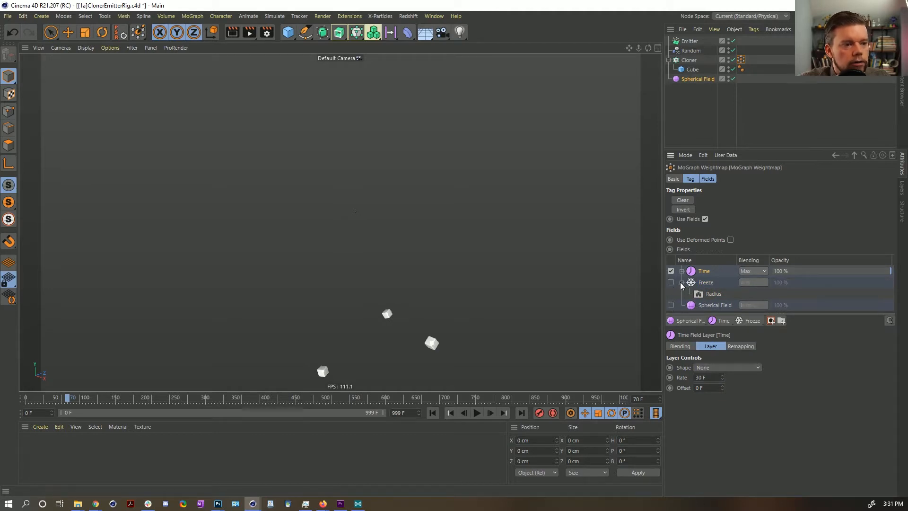
pyautogui.click(682, 282)
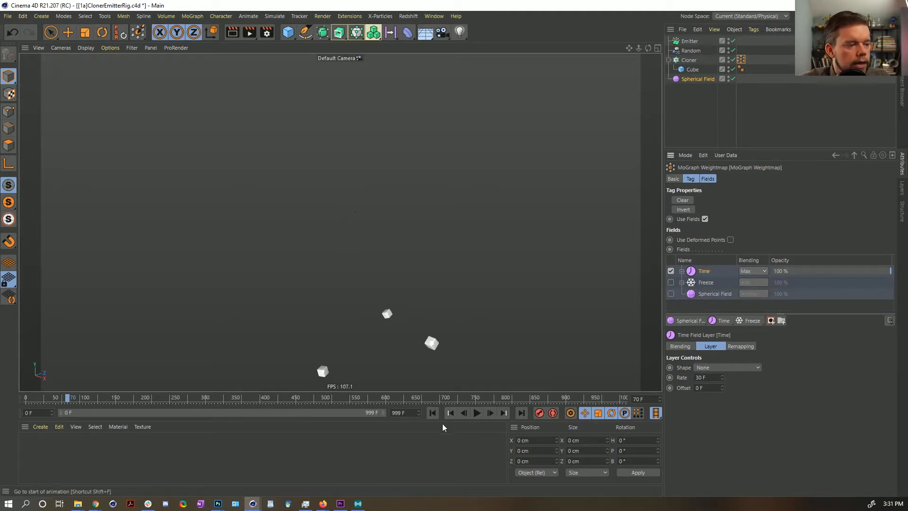
pyautogui.click(432, 413)
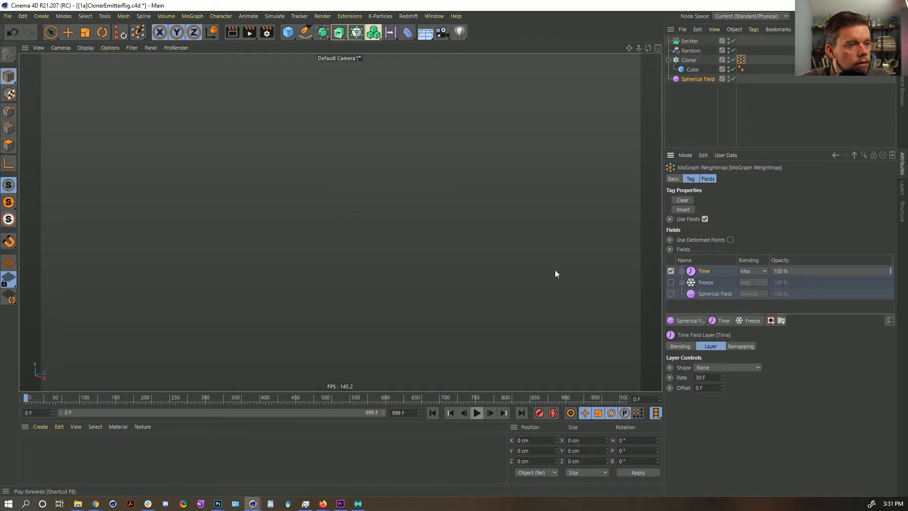
# Delete the Emitter object from the scene.
pyautogui.click(692, 59)
pyautogui.click(697, 41)
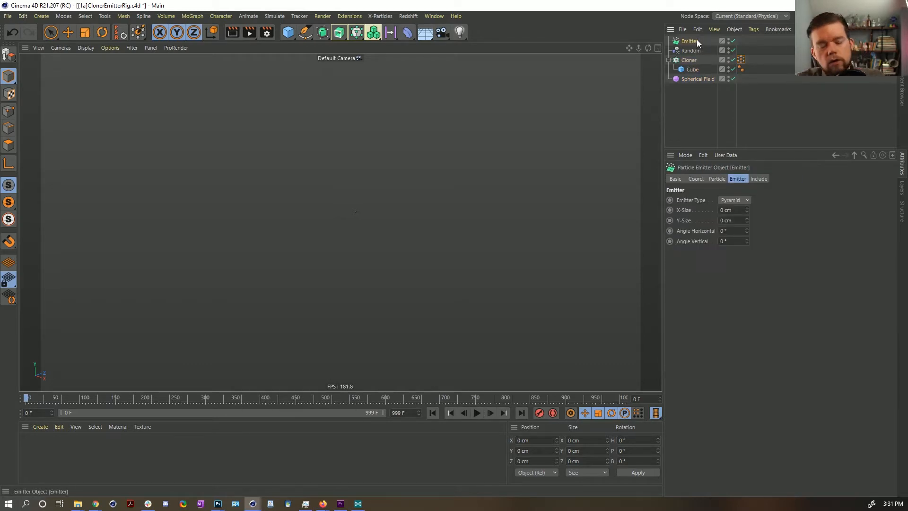
pyautogui.press('Delete')
# Switch the Cloner's mode to Linear with a count of 100.
pyautogui.click(688, 51)
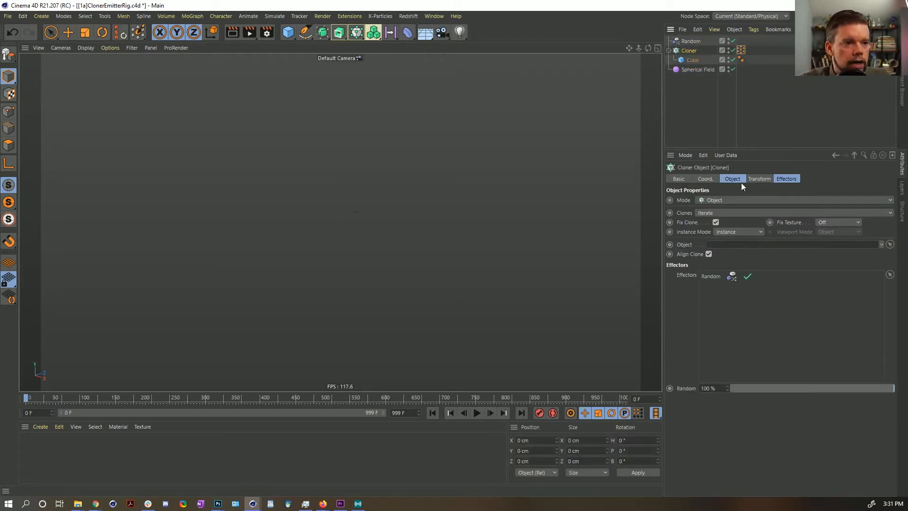
pyautogui.click(741, 180)
pyautogui.click(734, 204)
pyautogui.click(737, 223)
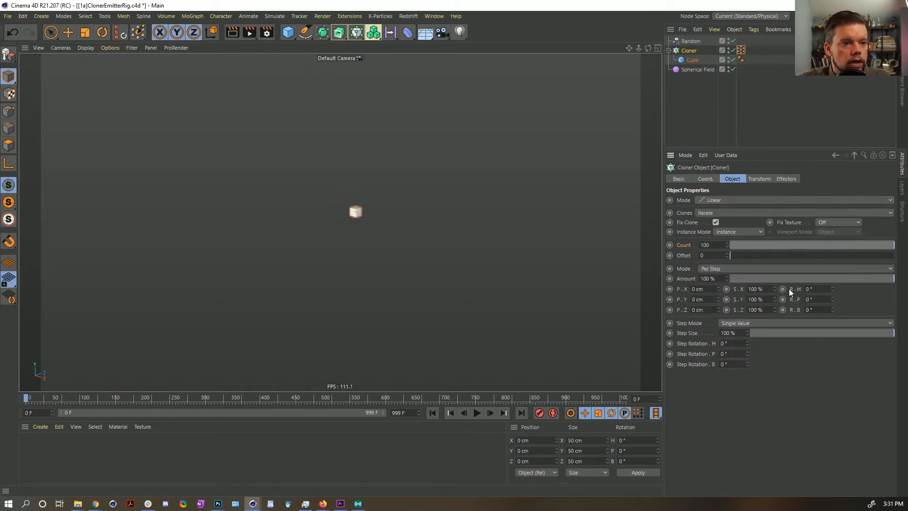
# Play the Cloner animation from the start to check how the Time field spreads the clones, then rewind to frame 0.
pyautogui.click(477, 413)
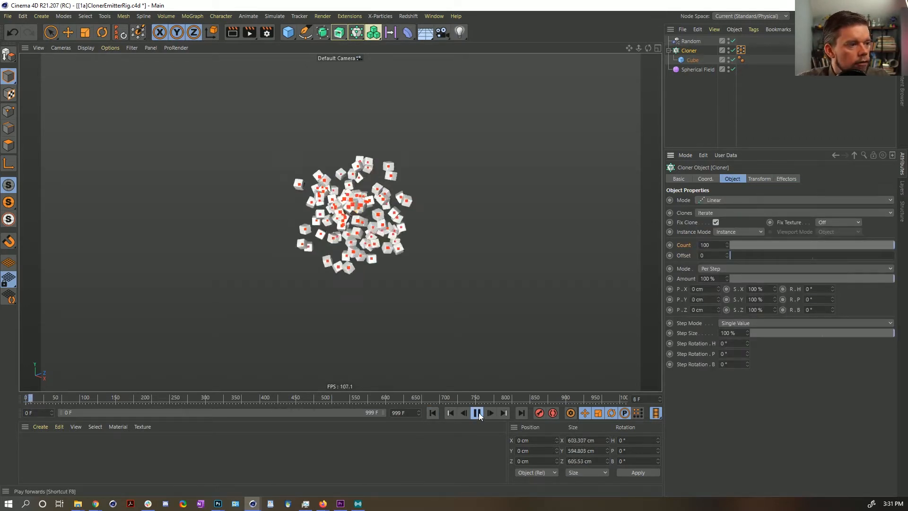
pyautogui.click(432, 412)
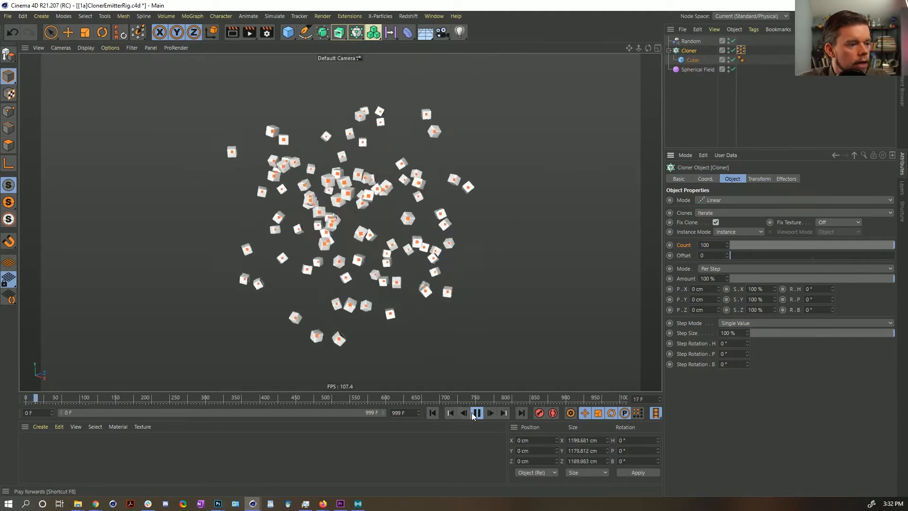
pyautogui.click(434, 413)
pyautogui.click(476, 413)
pyautogui.click(431, 413)
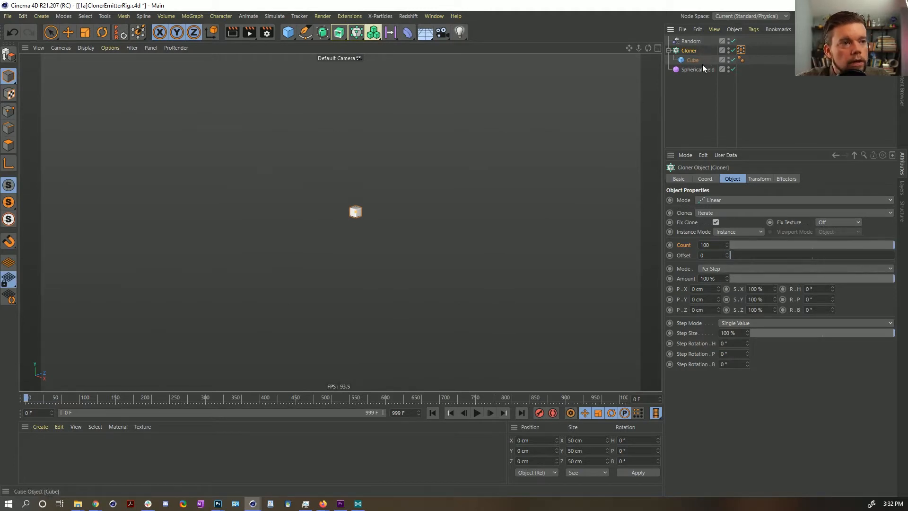
# Replace the MoGraph Weightmap layer in the Random effector's falloff with a Time field layer.
pyautogui.click(742, 50)
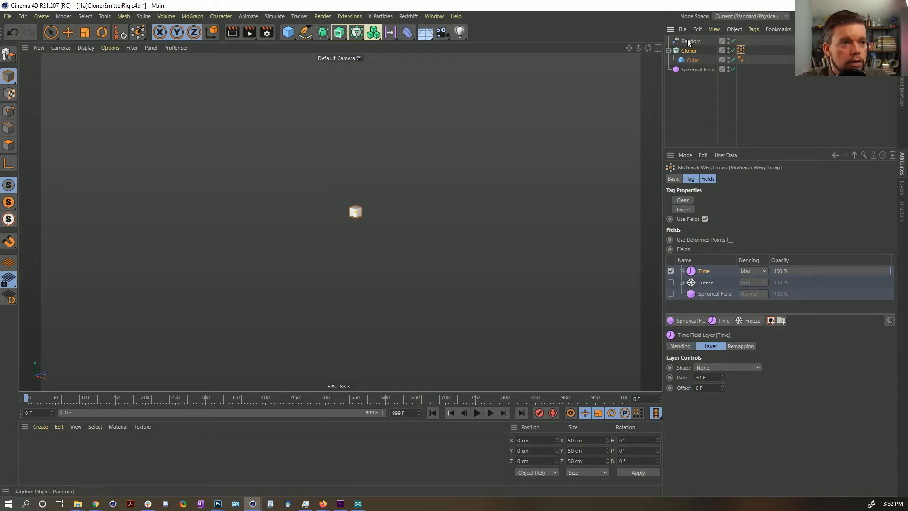
pyautogui.click(710, 43)
pyautogui.click(817, 180)
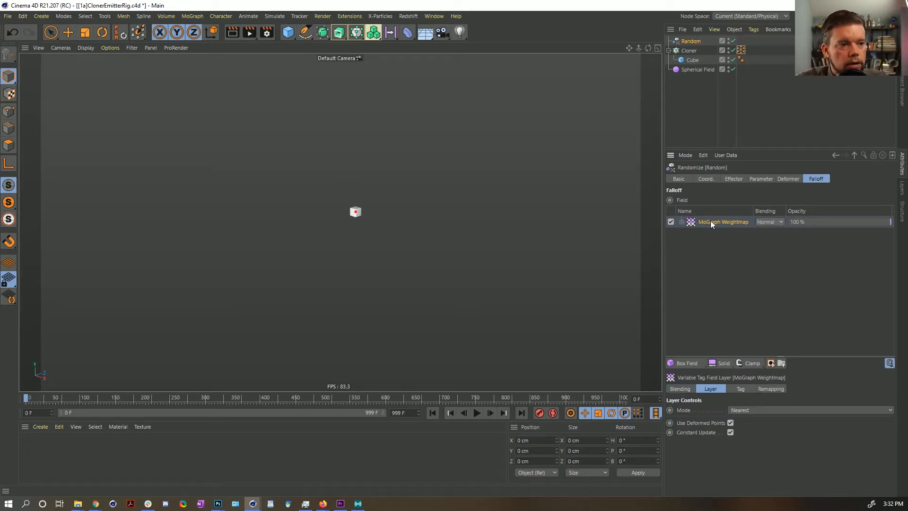
pyautogui.press('Delete')
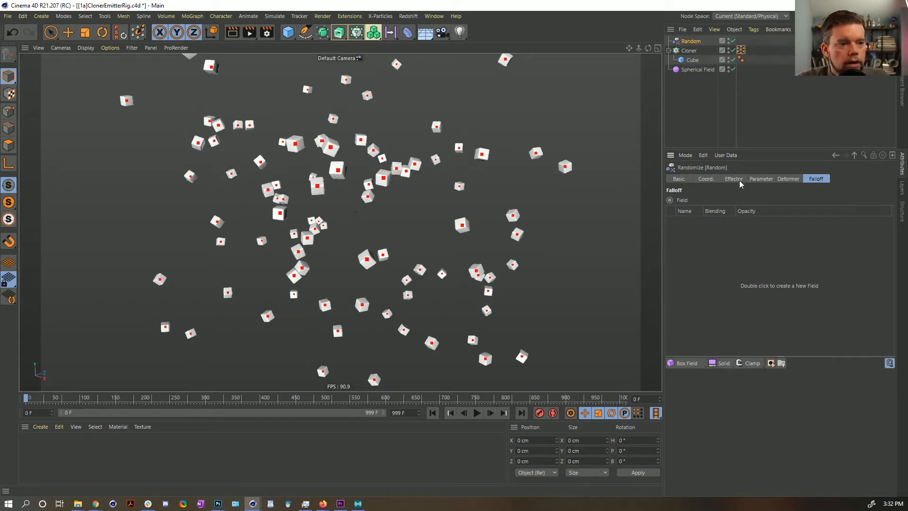
pyautogui.click(712, 364)
pyautogui.click(749, 440)
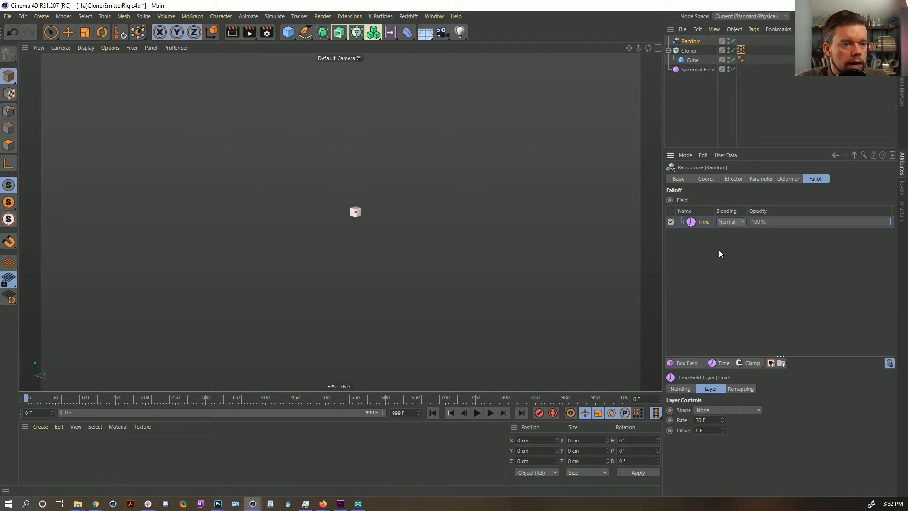
# Remove the MoGraph Weightmap tag from the Cloner and delete the Spherical Field from the scene.
pyautogui.click(741, 50)
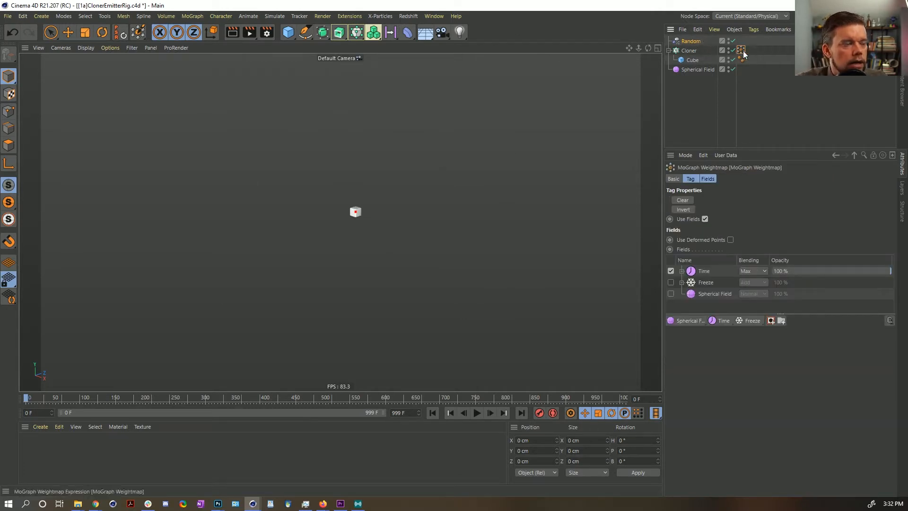
pyautogui.hotkey('ctrl', 'z')
pyautogui.hotkey('ctrl', 'z')
pyautogui.hotkey('ctrl', 'z')
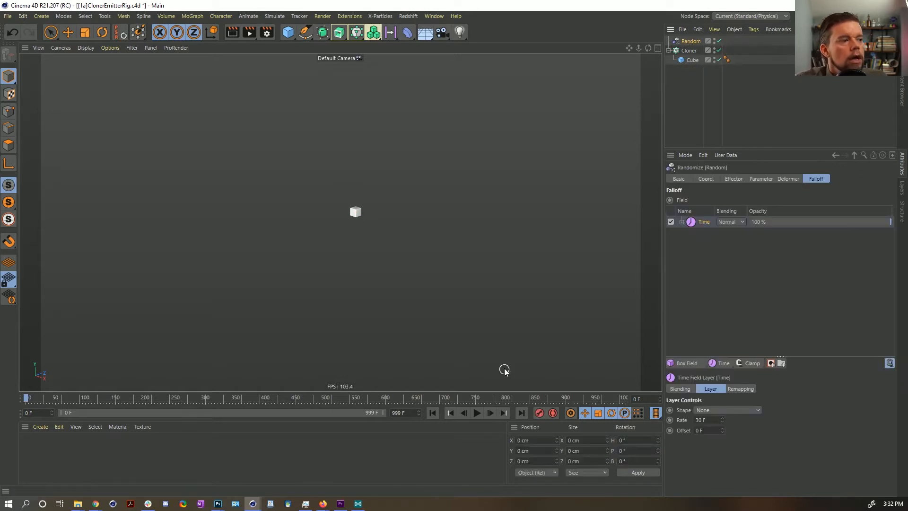
# Play the animation to check how the Time field drives the Random effector, then rewind to frame 0.
pyautogui.click(477, 413)
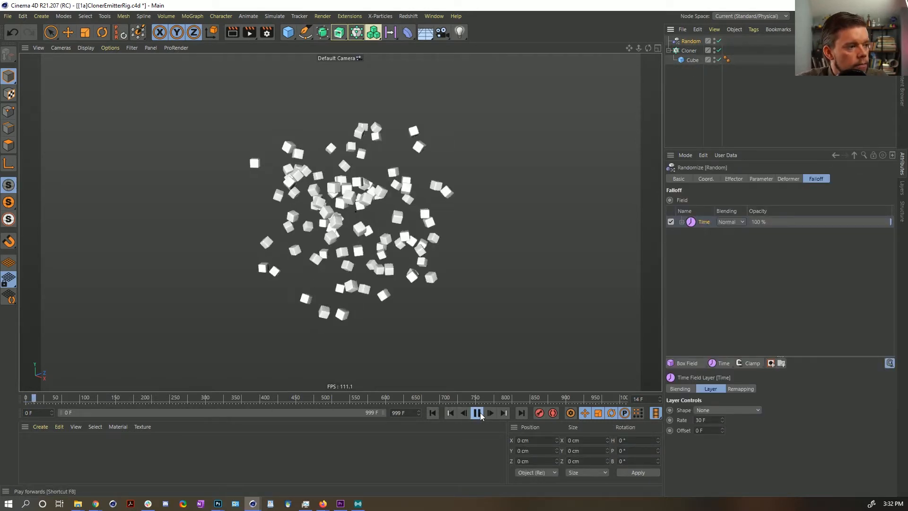
pyautogui.click(477, 413)
pyautogui.click(432, 413)
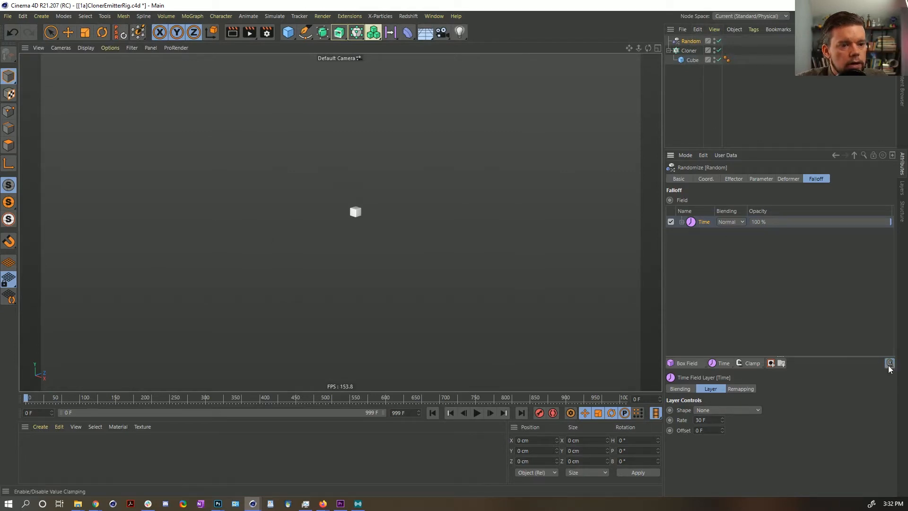
# Disable value clamping in the Random effector's falloff, play the animation to check the spread, and rewind to frame 0.
pyautogui.click(477, 413)
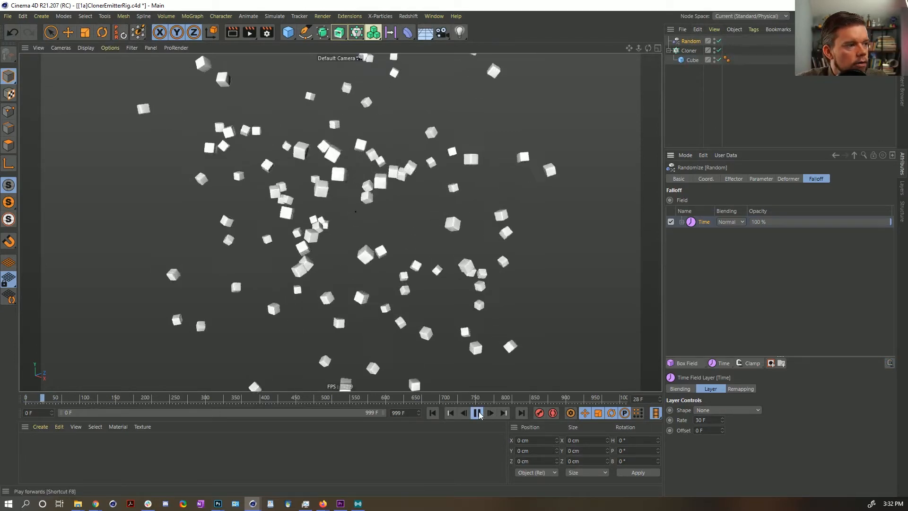
pyautogui.click(476, 413)
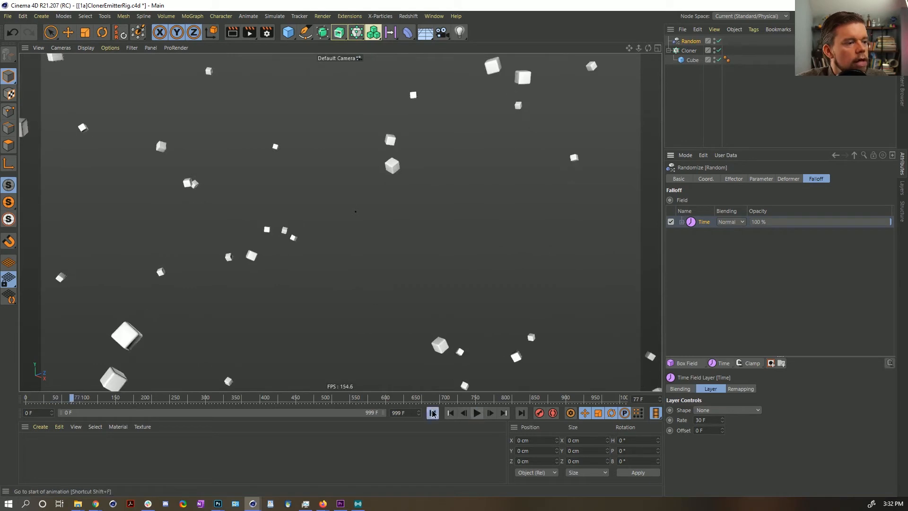
pyautogui.click(432, 413)
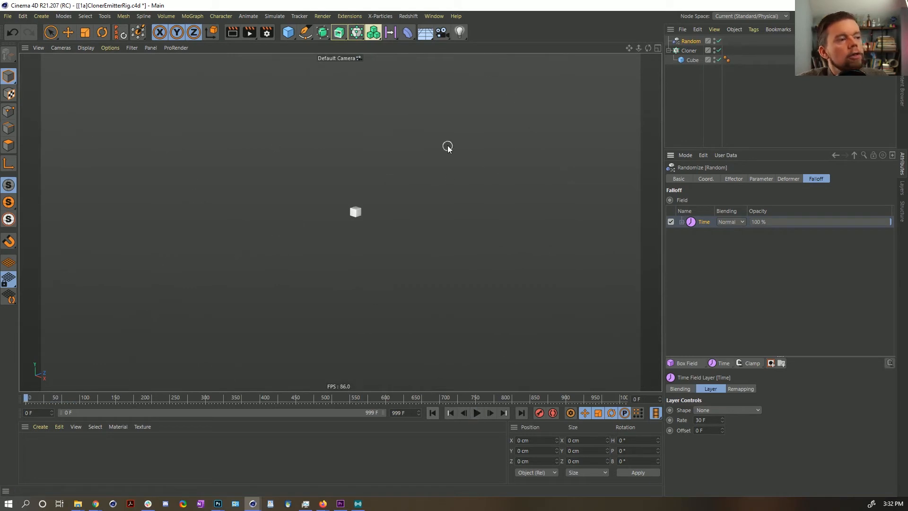
# Add a Step field layer inside the Time layer's Offset in the Random effector's falloff.
pyautogui.click(682, 221)
pyautogui.click(711, 234)
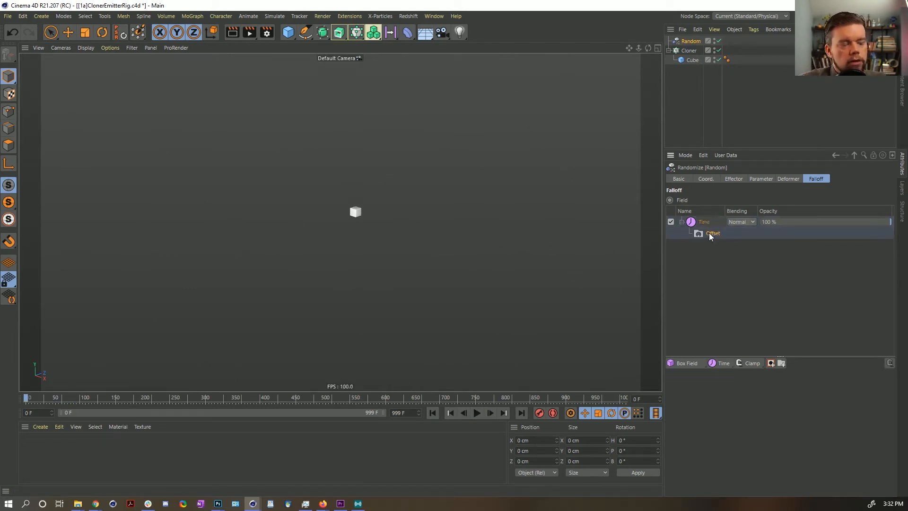
pyautogui.click(696, 222)
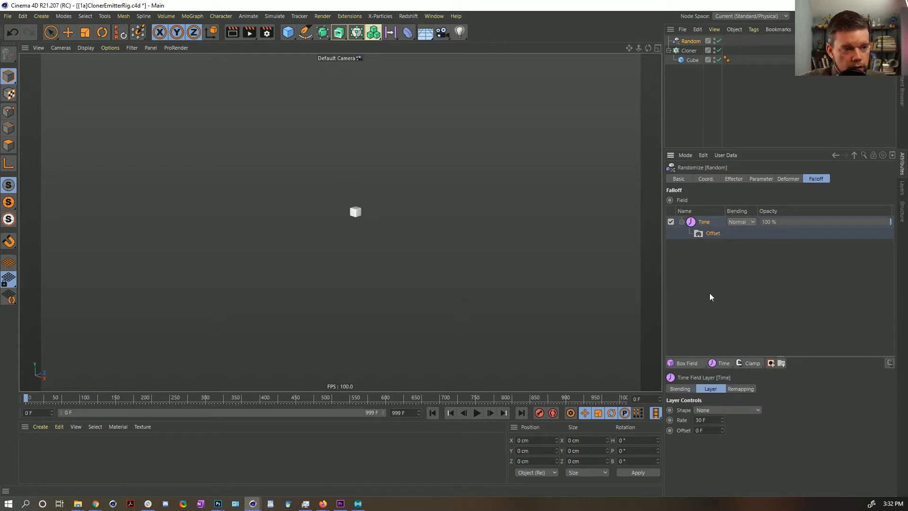
pyautogui.click(750, 363)
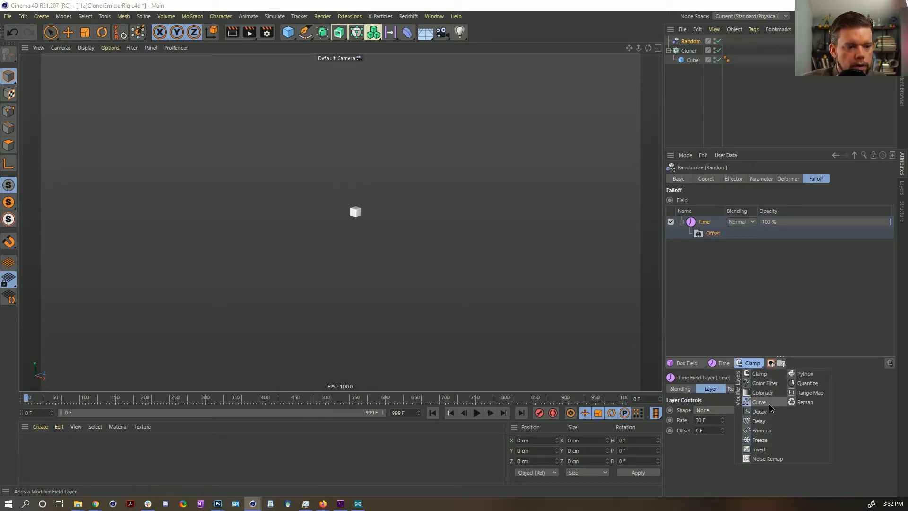
pyautogui.click(721, 363)
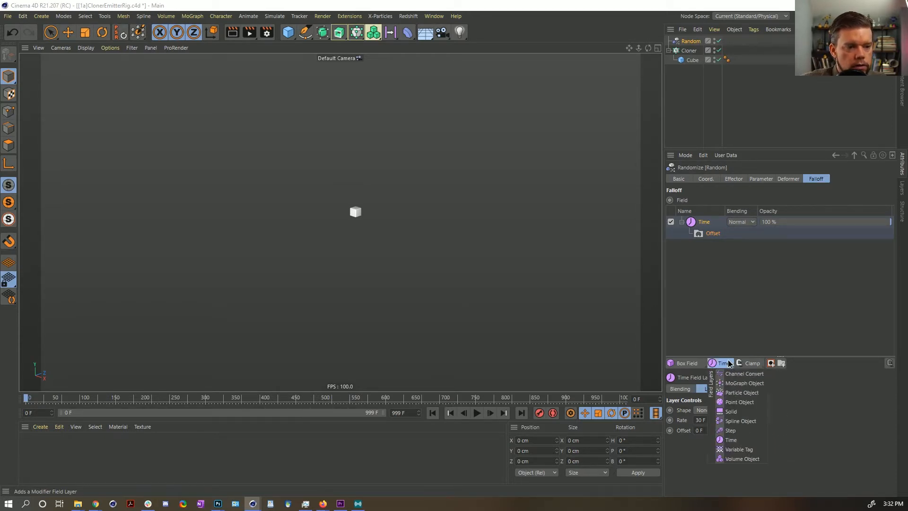
pyautogui.click(741, 430)
pyautogui.moveTo(712, 244); pyautogui.dragTo(718, 245)
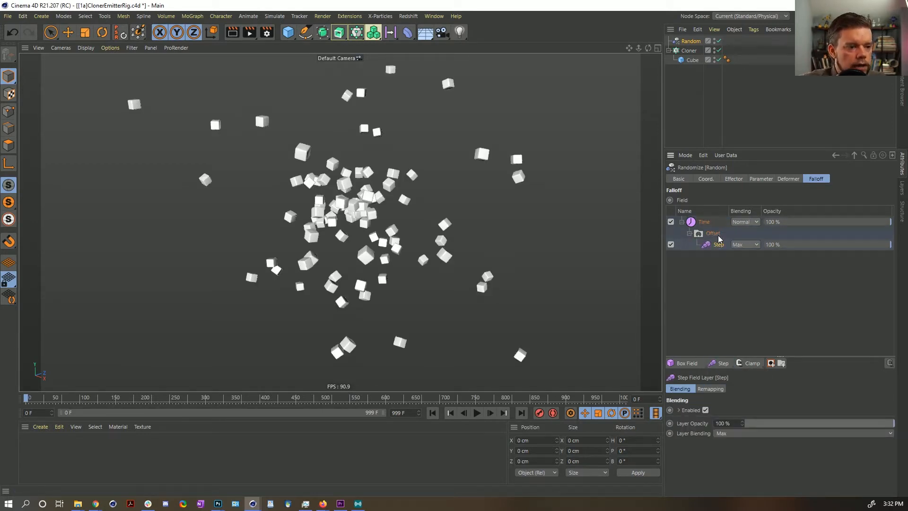
pyautogui.click(745, 433)
pyautogui.click(707, 457)
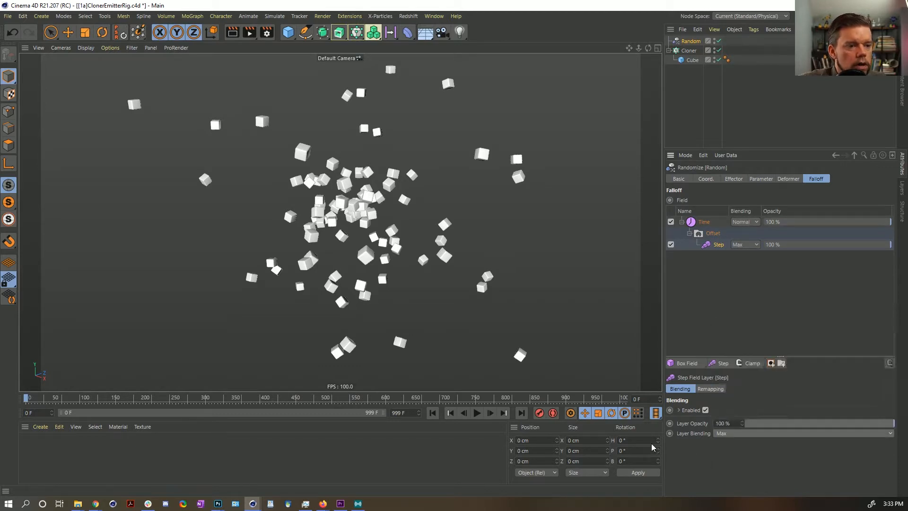
# Play the animation to check the Step offset, rewind, and set the Step layer's blending to Normal.
pyautogui.click(476, 413)
pyautogui.click(450, 413)
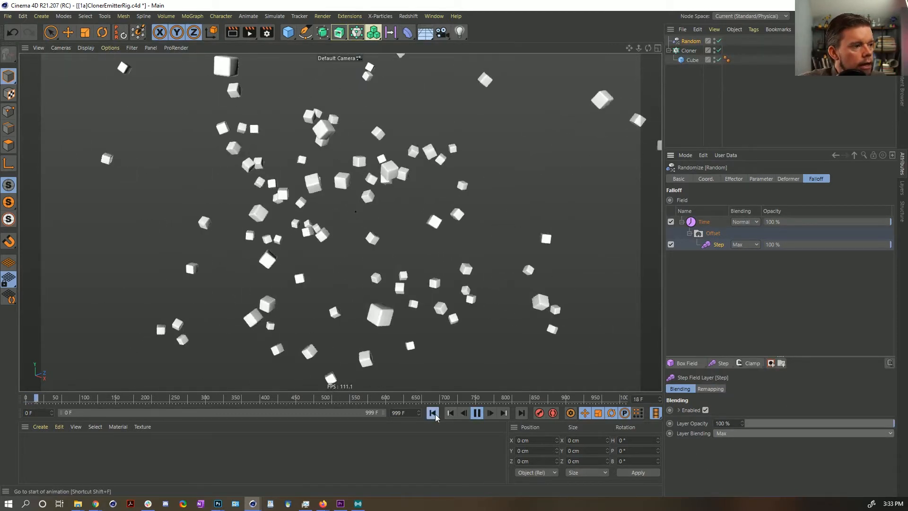
pyautogui.click(476, 413)
pyautogui.click(432, 413)
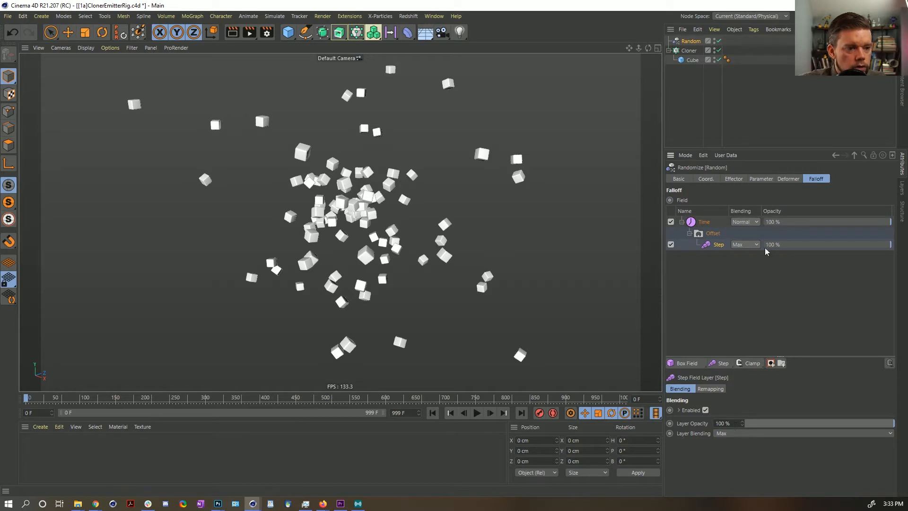
pyautogui.click(748, 243)
pyautogui.click(751, 257)
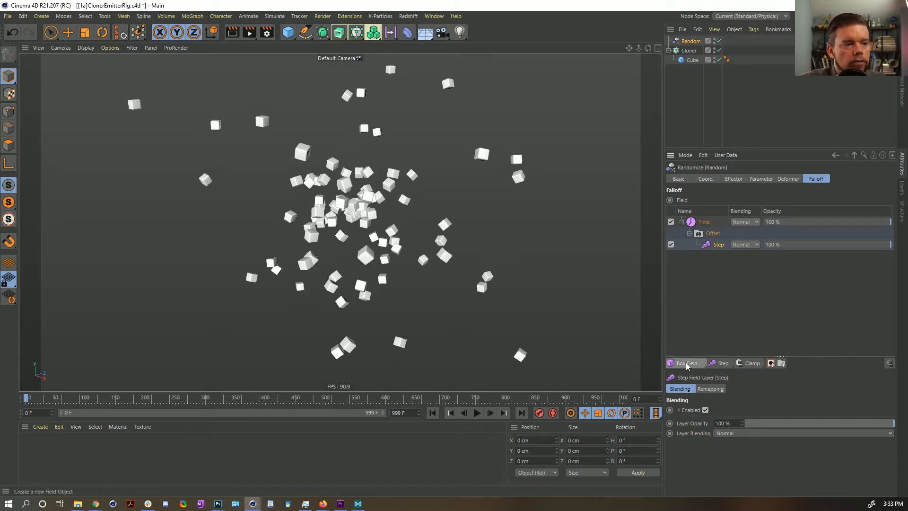
# Set the Step layer's remapping range to Min -100 % and Max 0 %.
pyautogui.click(709, 389)
pyautogui.moveTo(734, 356); pyautogui.dragTo(735, 258)
pyautogui.moveTo(719, 397); pyautogui.dragTo(675, 397)
pyautogui.write('-100')
pyautogui.doubleClick(711, 404)
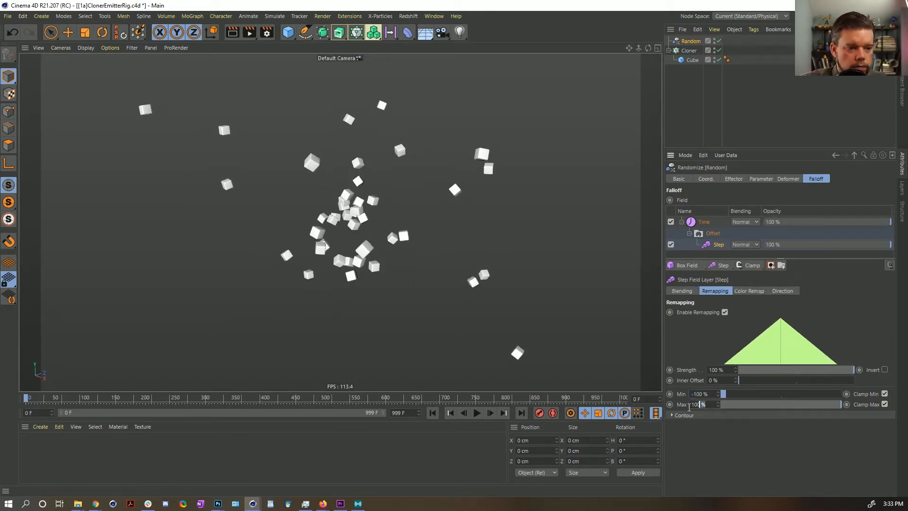
pyautogui.write('0')
pyautogui.press('Return')
# Play the animation with the remapped Step offset, then undo the Max remapping change and rewind to frame 0.
pyautogui.click(477, 413)
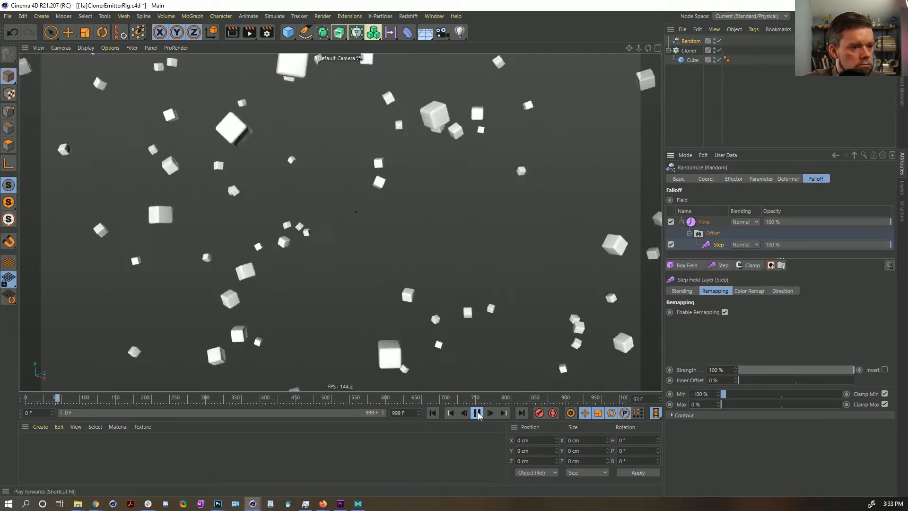
pyautogui.click(432, 413)
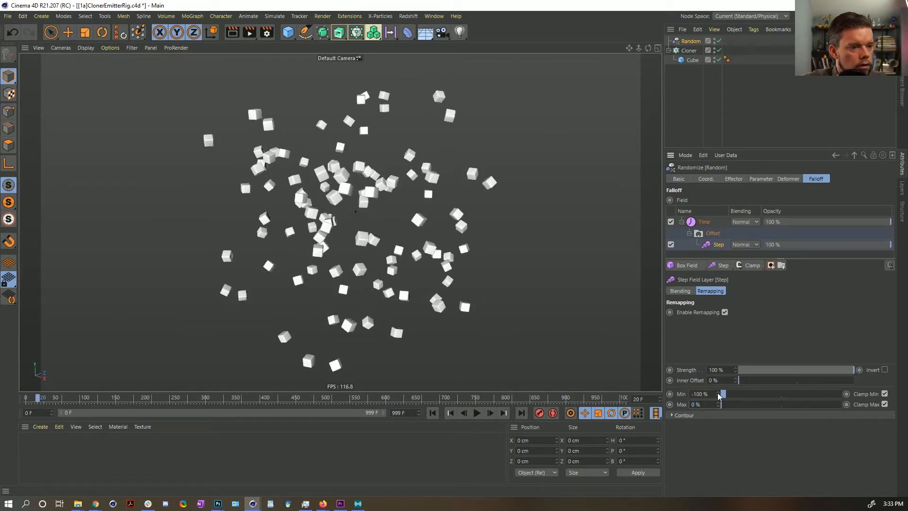
pyautogui.moveTo(717, 394); pyautogui.dragTo(862, 410)
pyautogui.hotkey('ctrl', 'z')
pyautogui.click(432, 413)
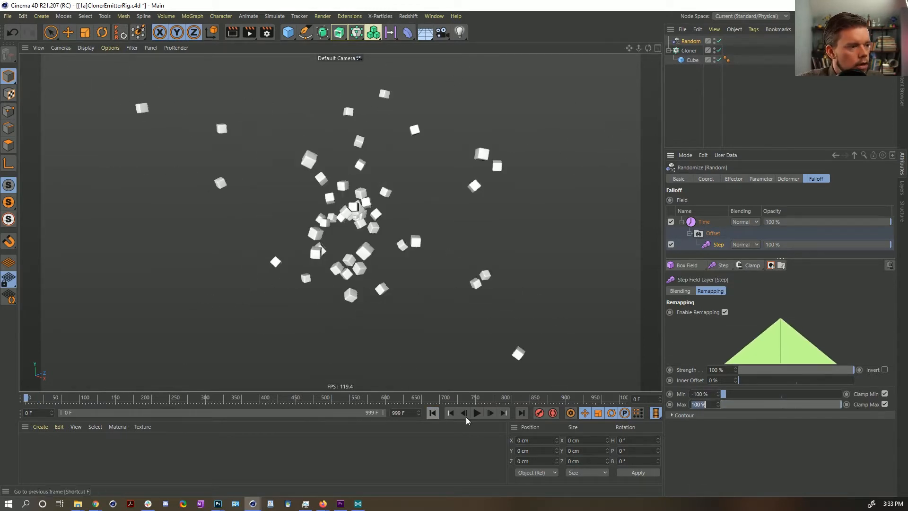
# Replay the animation several times from frame 0 to examine how the Step offset staggers the clones.
pyautogui.click(477, 413)
pyautogui.click(436, 415)
pyautogui.click(476, 413)
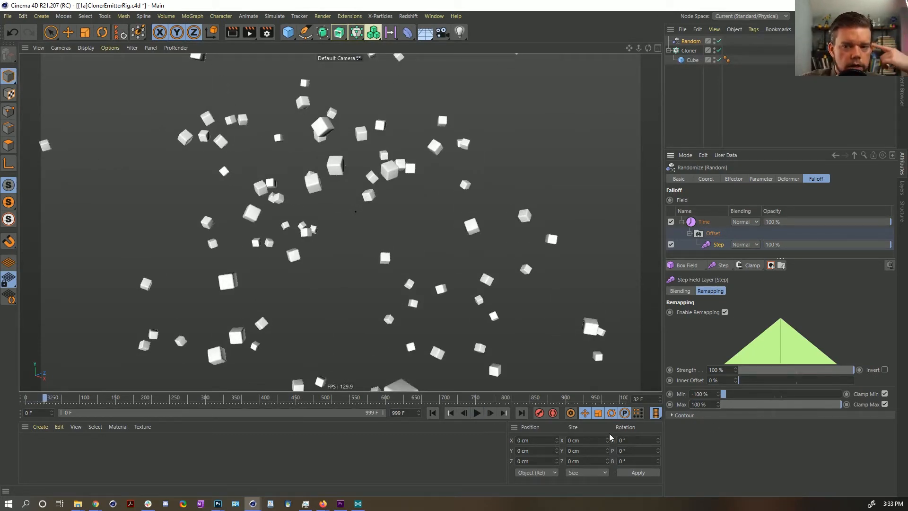
pyautogui.click(434, 415)
pyautogui.click(477, 413)
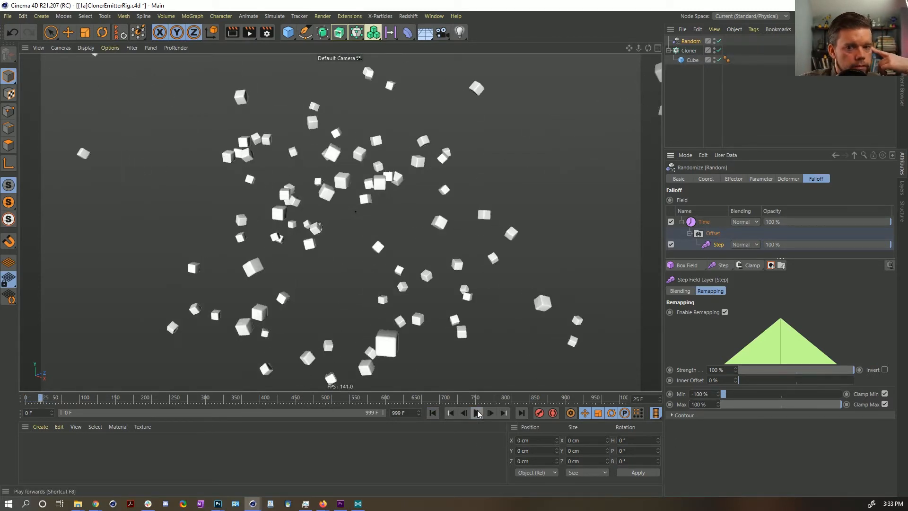
pyautogui.click(433, 413)
pyautogui.click(477, 413)
pyautogui.click(477, 413)
pyautogui.click(433, 413)
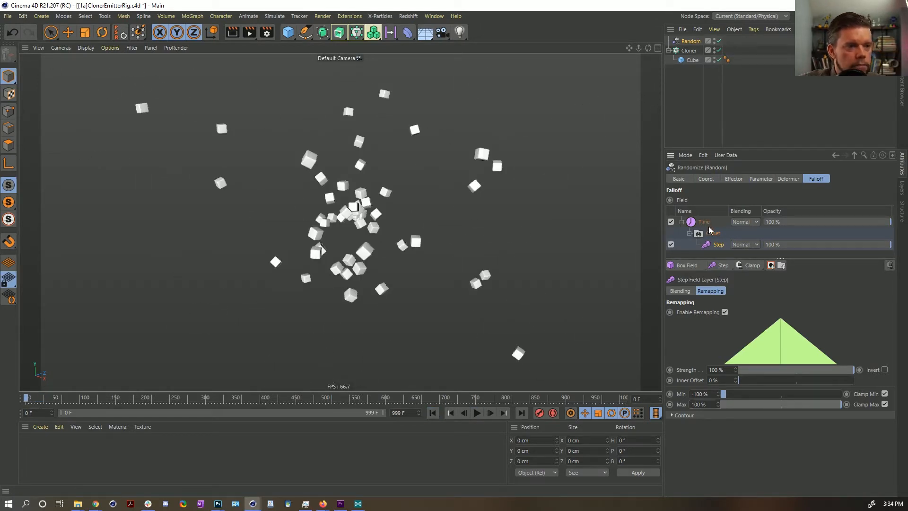
# Review the Time, Offset and Step layer settings and reset the Step layer's remapping Min to 0 %.
pyautogui.click(680, 290)
pyautogui.click(709, 291)
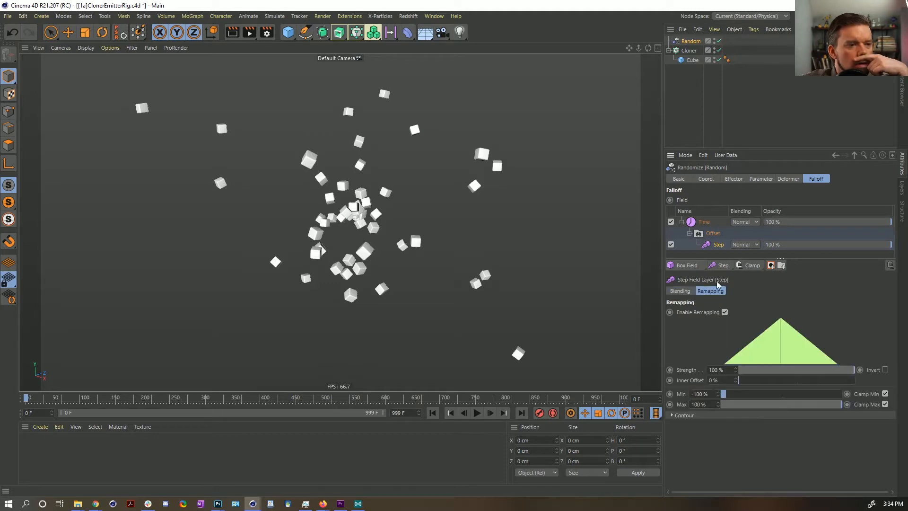
pyautogui.click(704, 223)
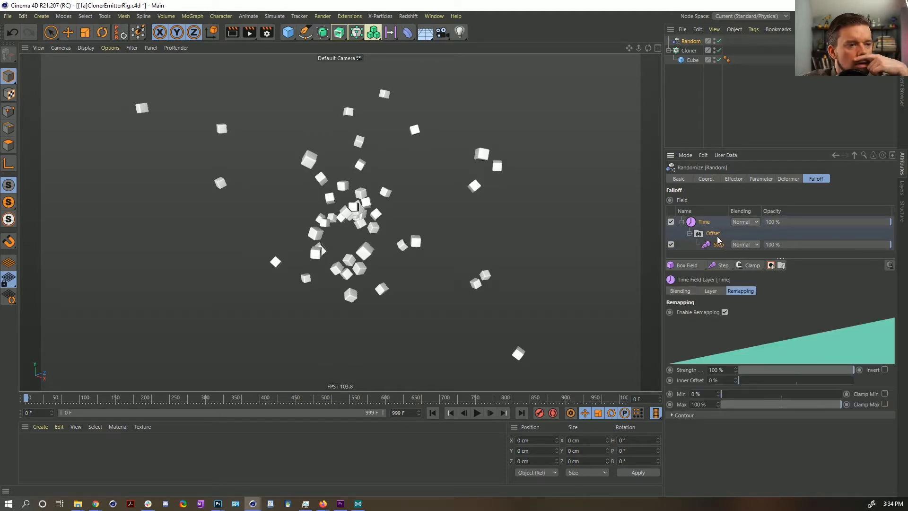
pyautogui.click(714, 234)
pyautogui.click(718, 245)
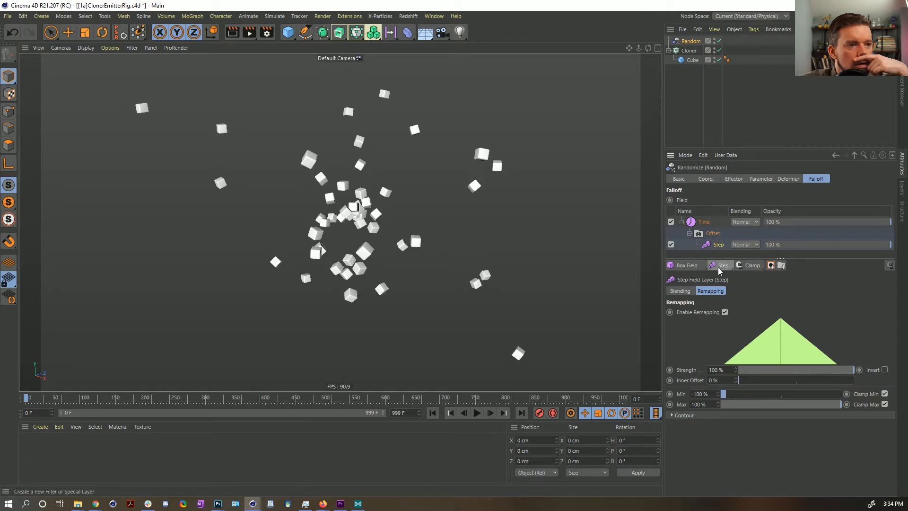
pyautogui.rightClick(717, 395)
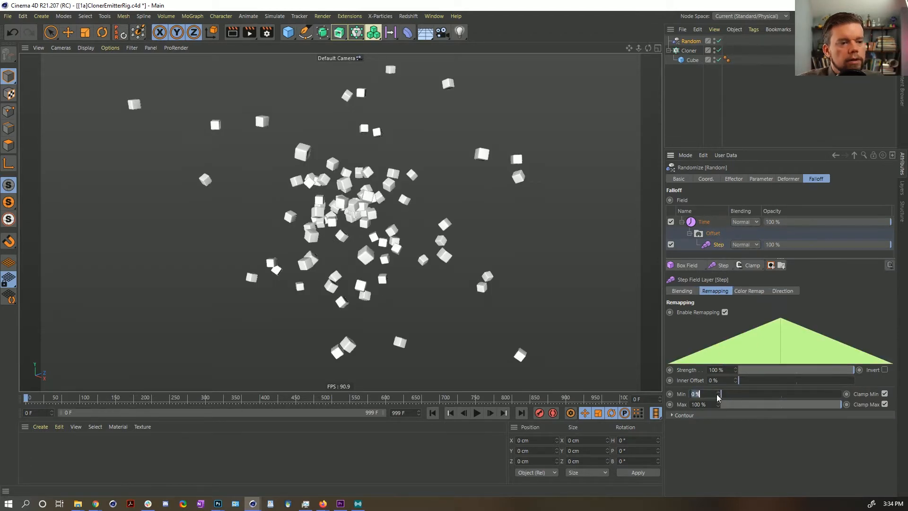
# Add a Solid field layer above the Step layer inside the Time layer's Offset, with Normal blending.
pyautogui.click(719, 267)
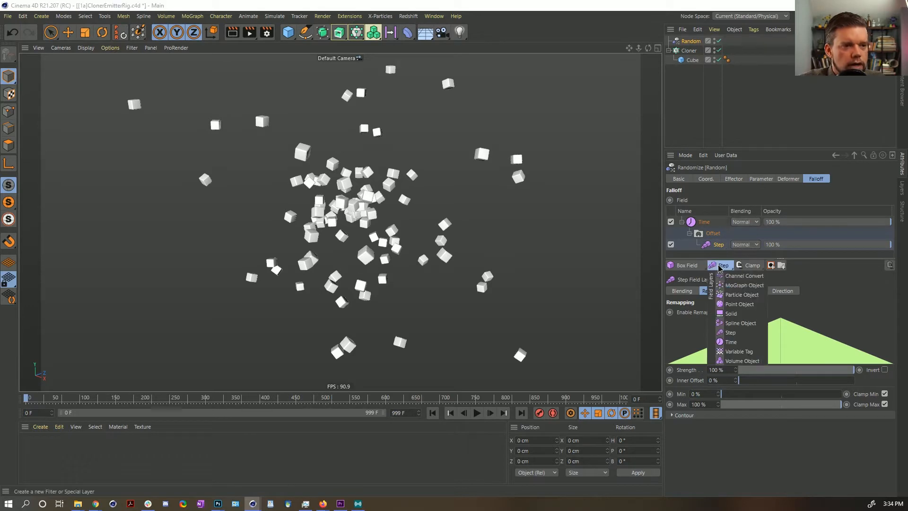
pyautogui.click(738, 309)
pyautogui.moveTo(715, 253); pyautogui.dragTo(719, 256)
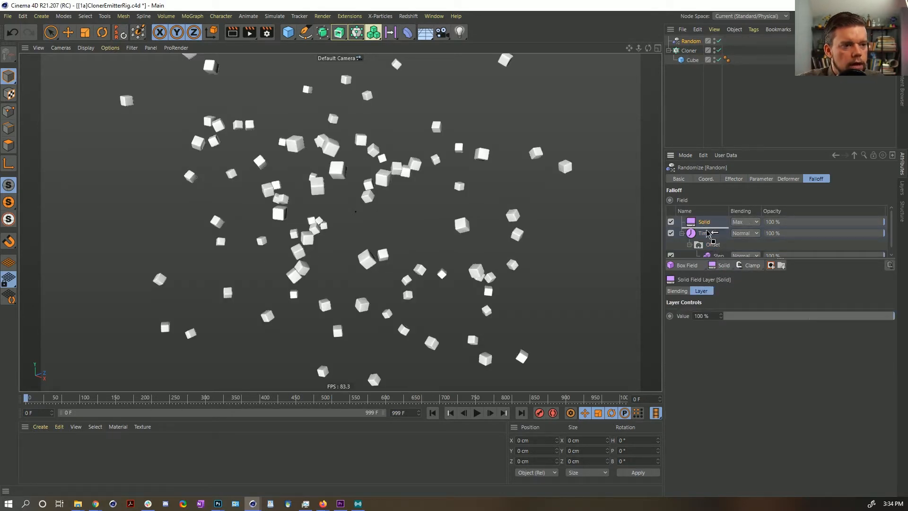
pyautogui.moveTo(703, 225); pyautogui.dragTo(715, 248)
pyautogui.click(752, 245)
pyautogui.click(754, 257)
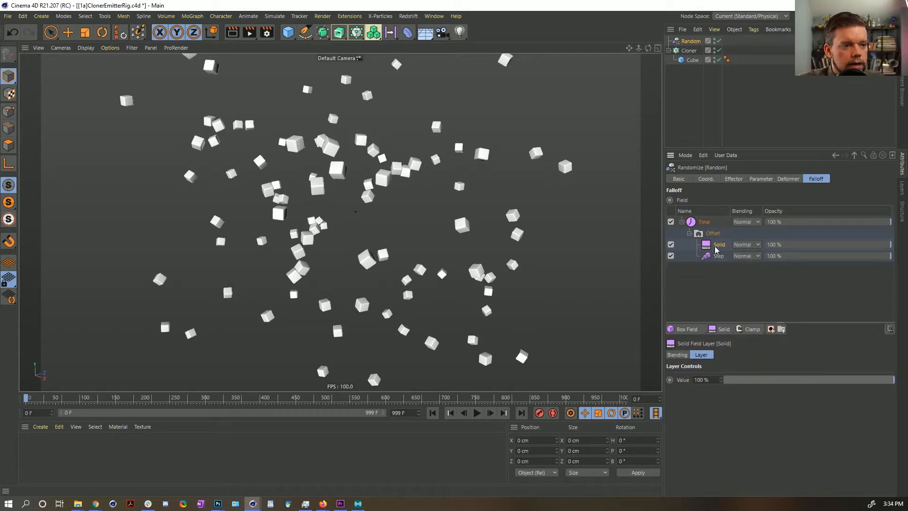
# Group the Solid and Step layers in a folder inside Offset and lower the Solid layer's value to its minimum.
pyautogui.click(782, 330)
pyautogui.moveTo(719, 268); pyautogui.dragTo(730, 263)
pyautogui.click(727, 257)
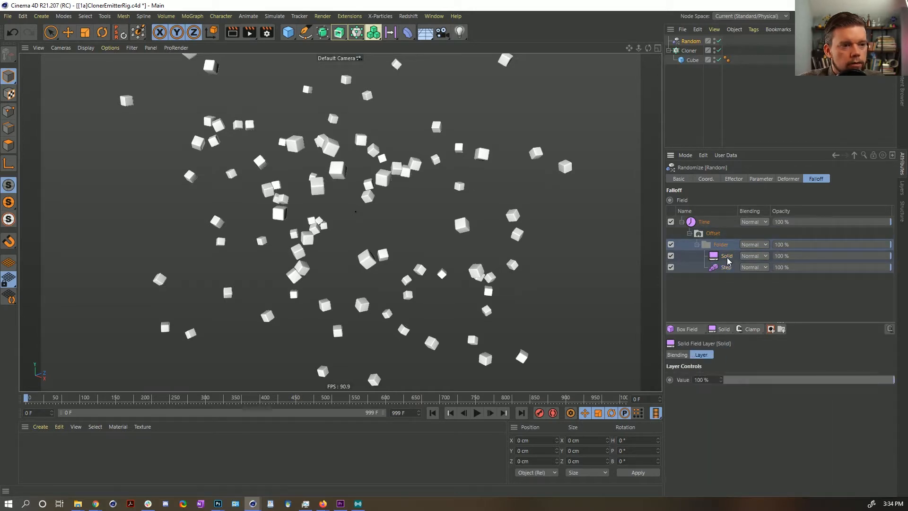
pyautogui.moveTo(835, 381)
pyautogui.mouseDown()
pyautogui.moveTo(719, 379)
pyautogui.moveTo(893, 380)
pyautogui.moveTo(719, 382)
pyautogui.mouseUp()
# Set the Step layer's blending to Subtract and move it above the Solid layer in the folder.
pyautogui.click(726, 268)
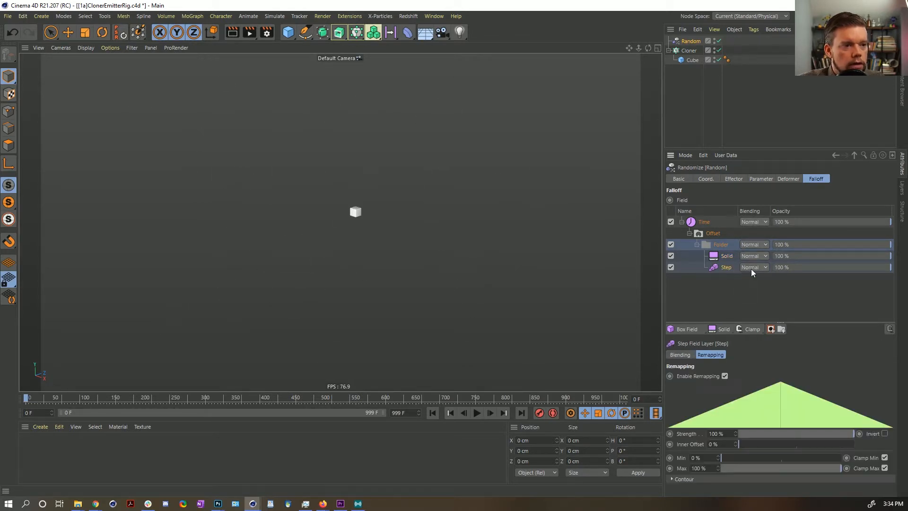
pyautogui.click(754, 267)
pyautogui.click(766, 305)
pyautogui.moveTo(728, 269); pyautogui.dragTo(724, 252)
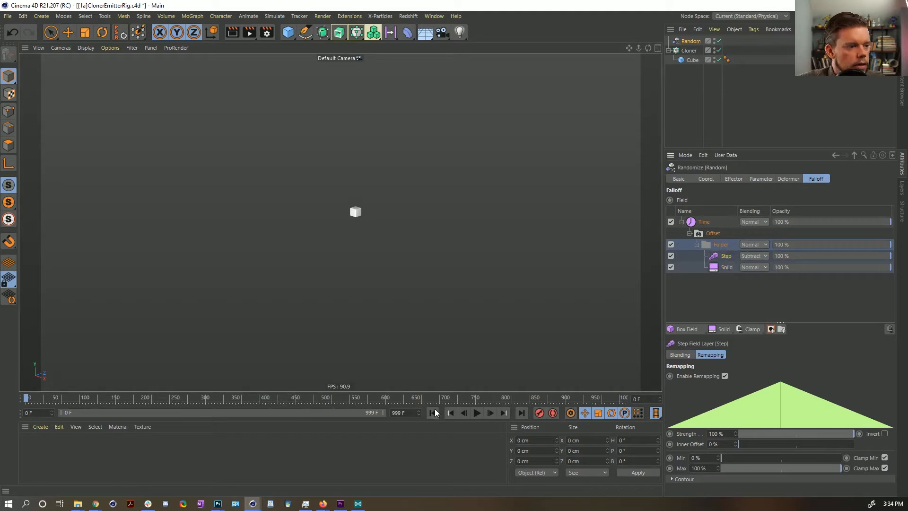
# Play the animation with the subtracted Step layer, then disable that layer and replay from the start to compare.
pyautogui.click(475, 411)
pyautogui.click(435, 413)
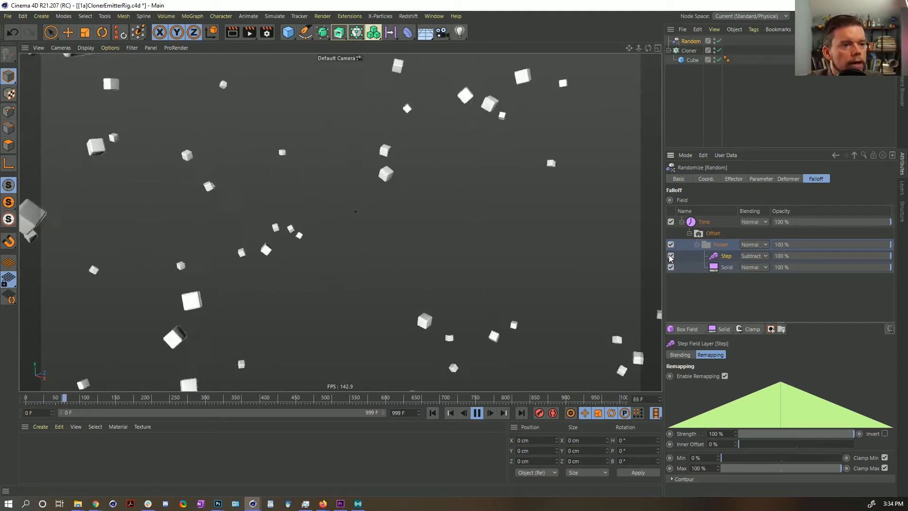
pyautogui.click(670, 256)
pyautogui.click(433, 412)
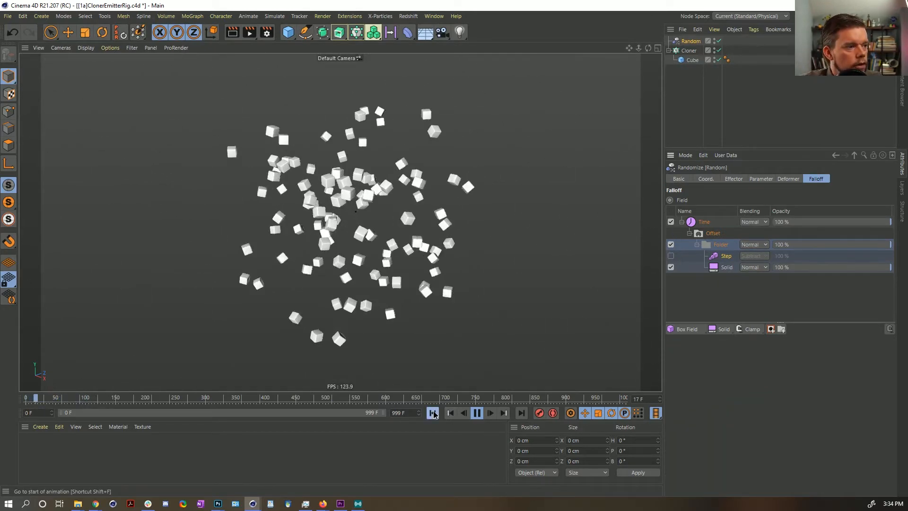
# Replay the animation several times from the first frame with only the Solid layer active in the folder, and stop playback.
pyautogui.click(715, 266)
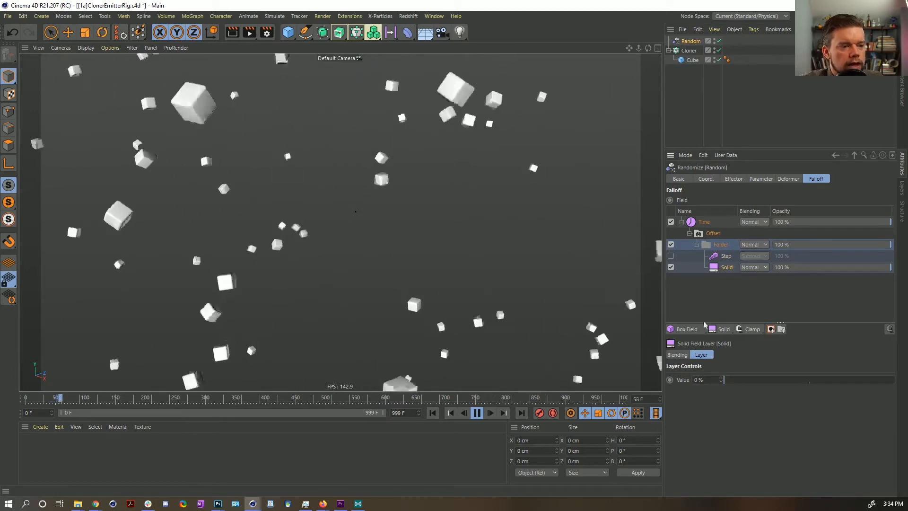
pyautogui.click(433, 413)
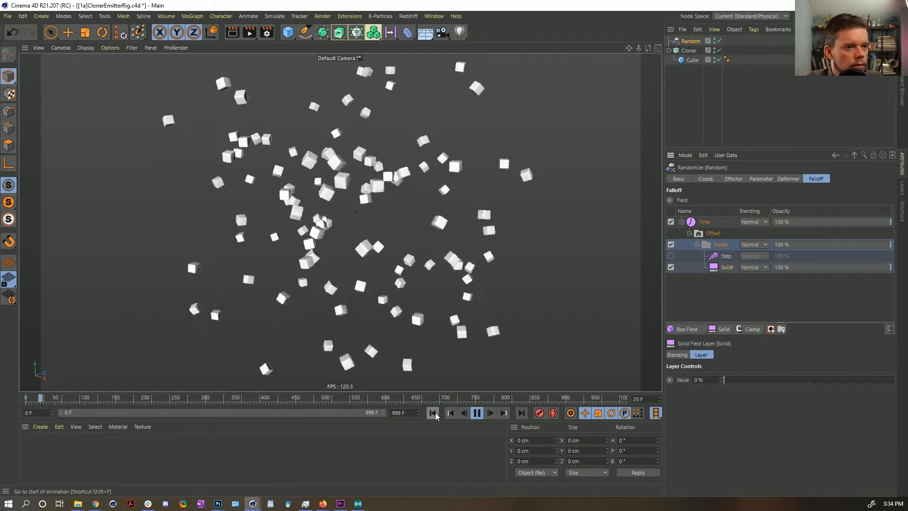
pyautogui.click(433, 413)
pyautogui.click(434, 413)
pyautogui.click(476, 413)
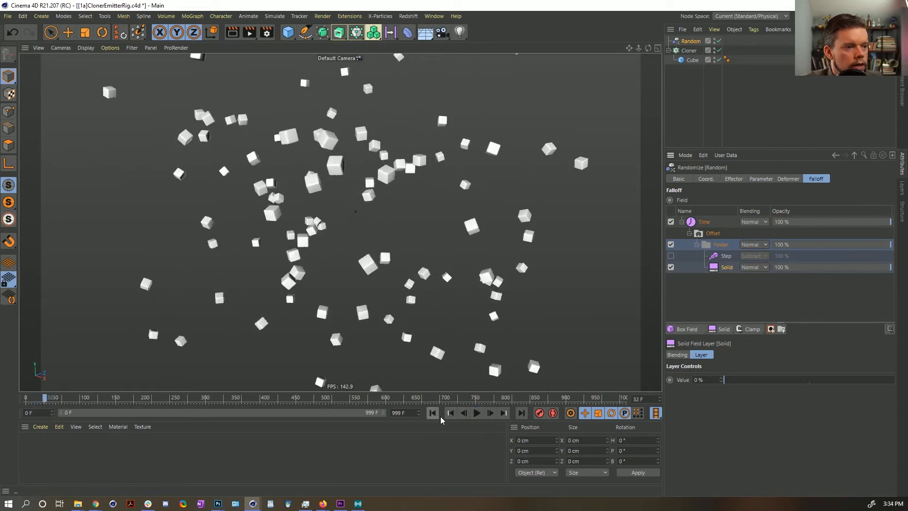
# Disable the Folder and Solid layers inside Offset, play the animation from the start, and return to the first frame.
pyautogui.click(670, 244)
pyautogui.click(670, 267)
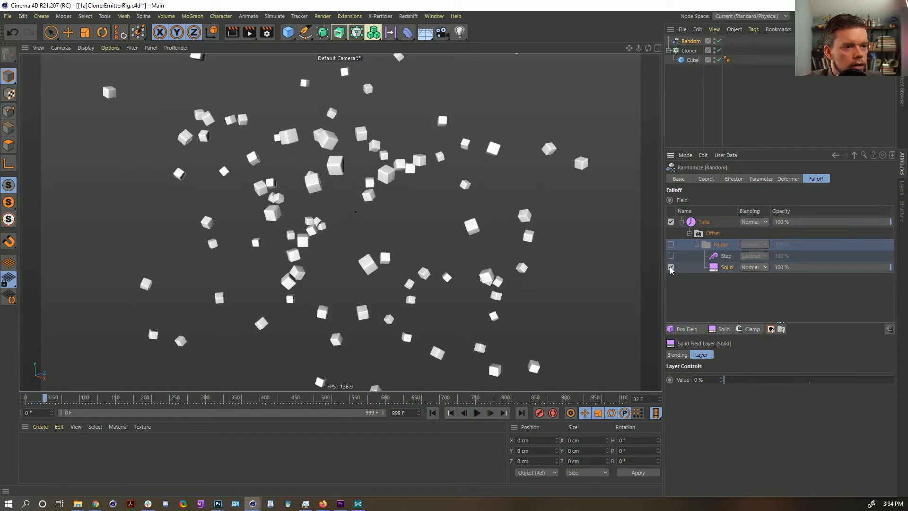
pyautogui.click(433, 412)
pyautogui.click(477, 413)
pyautogui.click(477, 413)
pyautogui.click(433, 413)
# Re-enable the Folder, Step and Solid layers inside the Time layer's Offset.
pyautogui.click(671, 244)
pyautogui.click(670, 256)
pyautogui.click(670, 266)
pyautogui.click(720, 258)
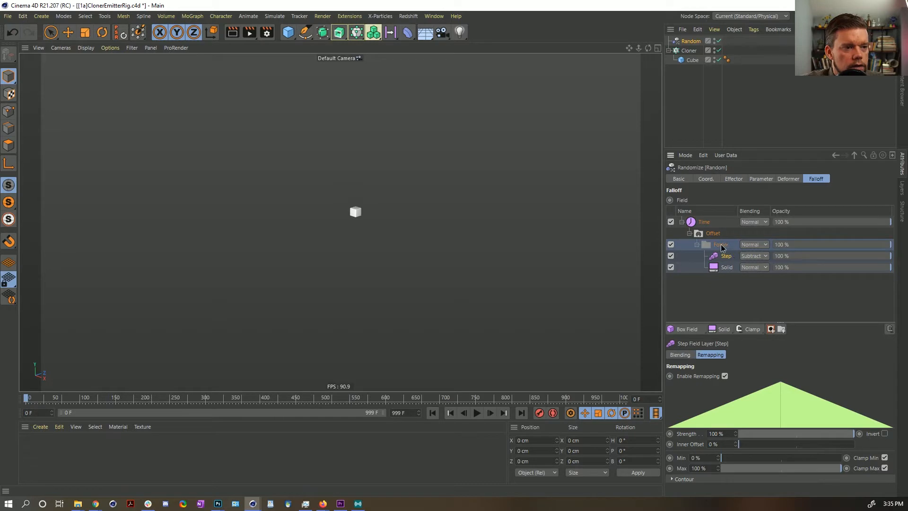
pyautogui.click(721, 244)
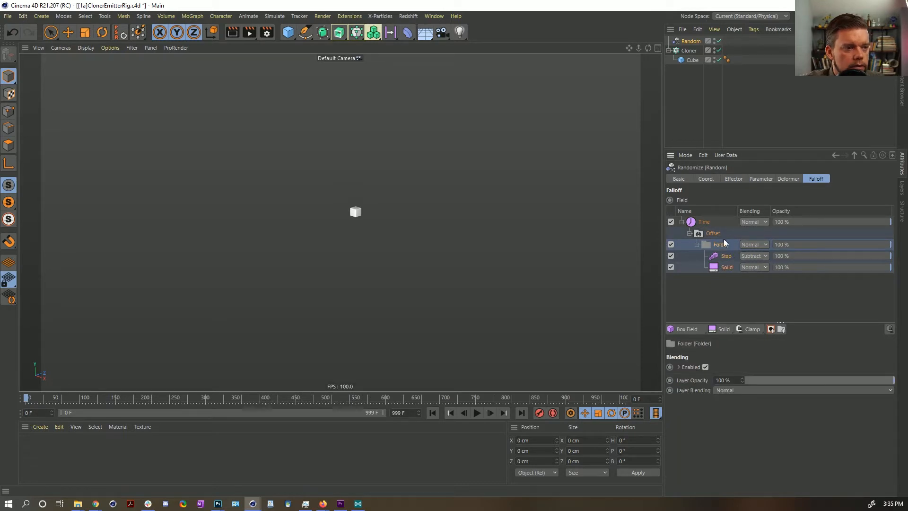
pyautogui.click(714, 236)
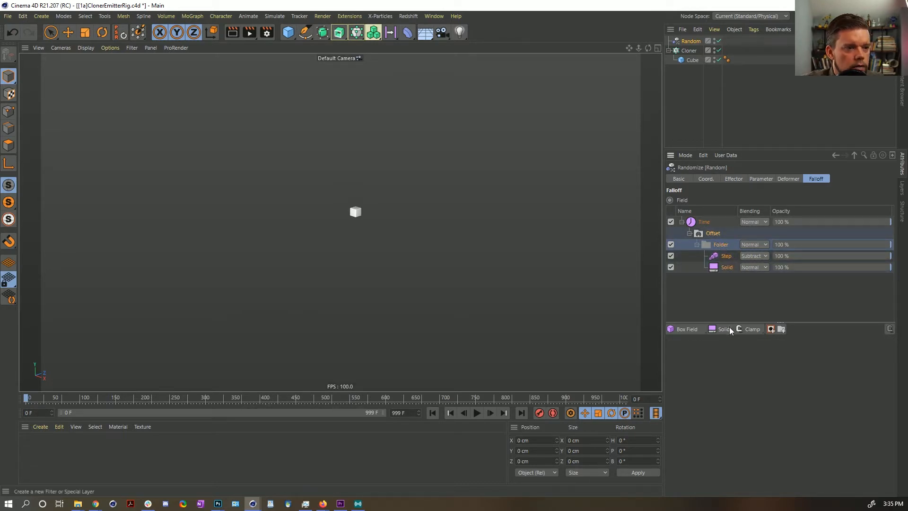
# Lower the Solid layer's value to -246 % and play the animation.
pyautogui.click(727, 267)
pyautogui.moveTo(720, 381); pyautogui.dragTo(721, 380)
pyautogui.click(476, 413)
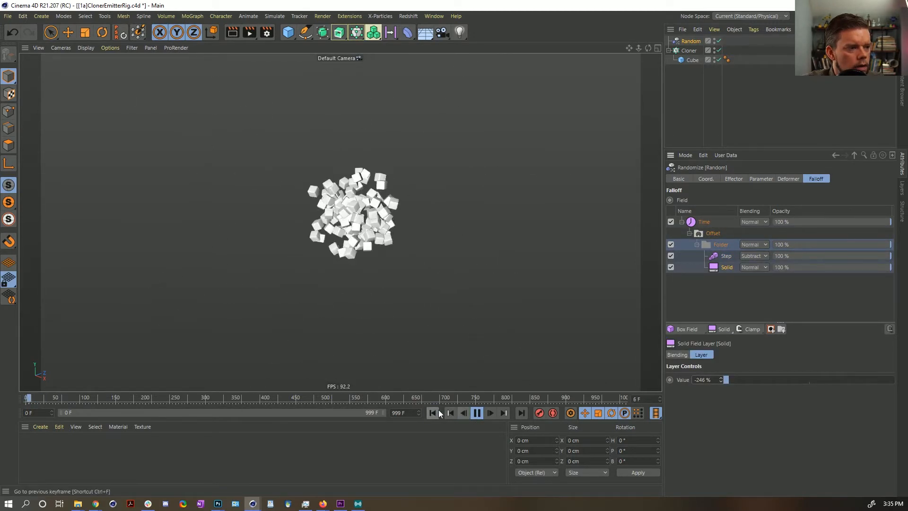
# Delete the Solid layer, the Step layer and their folder from the Time layer's Offset.
pyautogui.press('Delete')
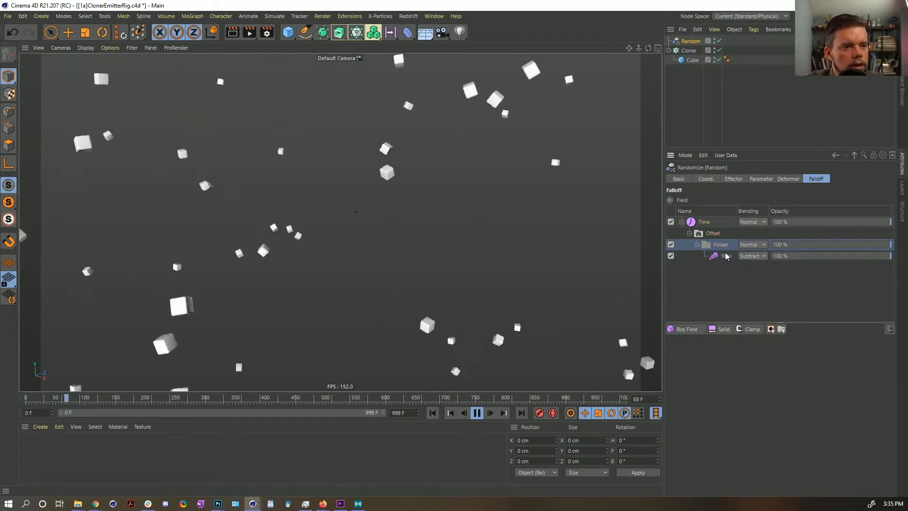
pyautogui.click(726, 256)
pyautogui.press('Delete')
pyautogui.click(713, 236)
pyautogui.press('Delete')
# Set the Time layer's Offset to -281 F, replay the animation from the start, and return to the first frame.
pyautogui.click(708, 236)
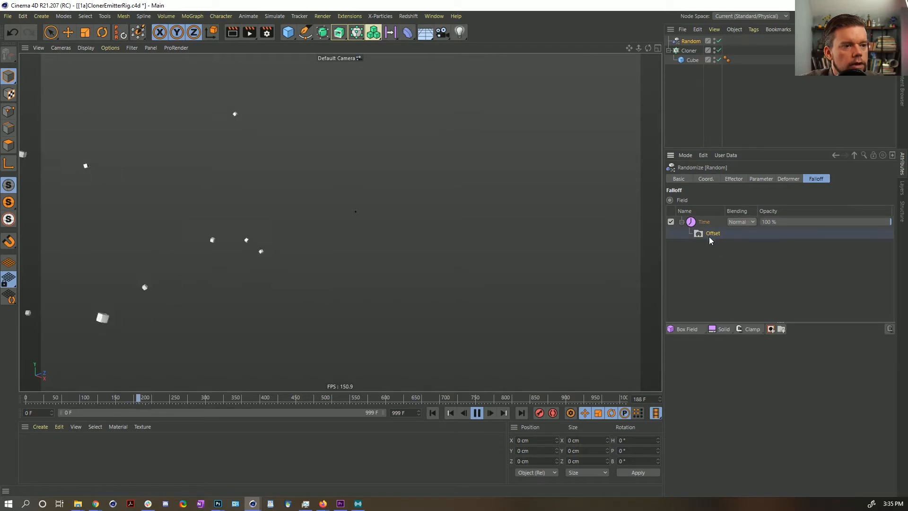
pyautogui.click(704, 222)
pyautogui.click(705, 356)
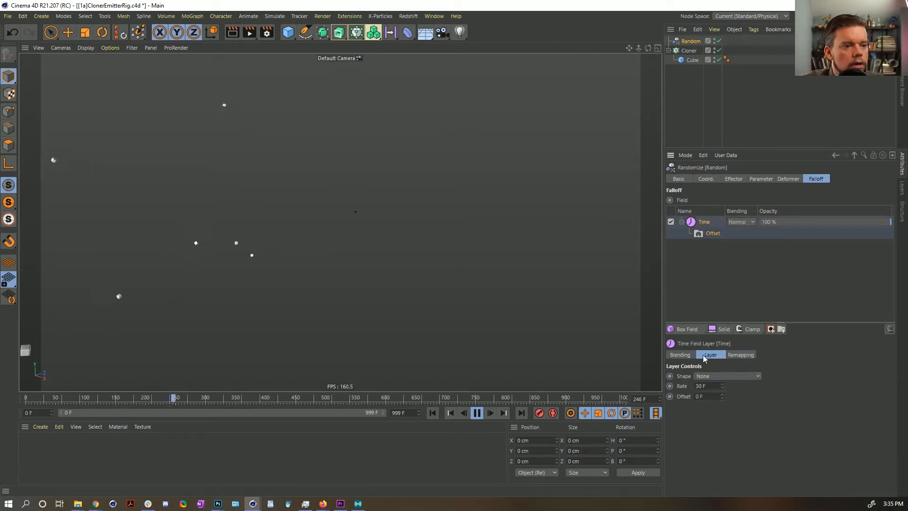
pyautogui.moveTo(722, 397); pyautogui.dragTo(722, 430)
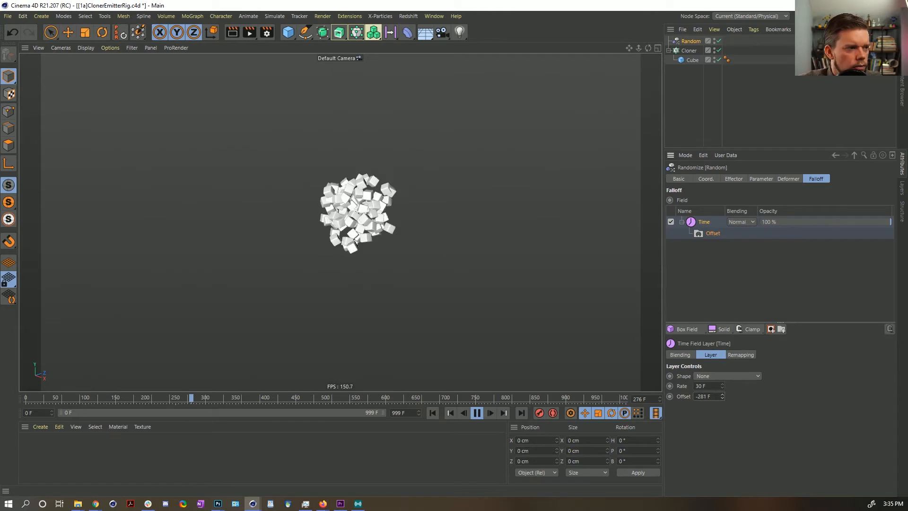
pyautogui.click(432, 413)
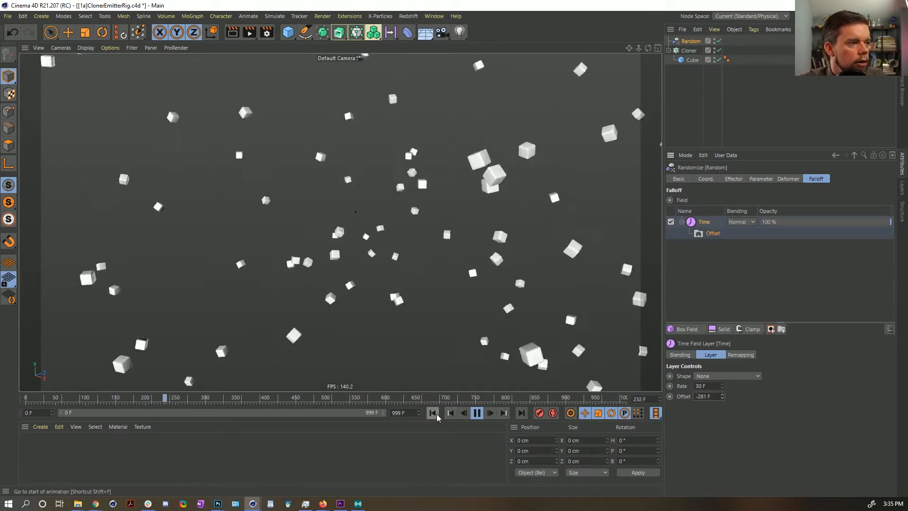
pyautogui.click(477, 414)
pyautogui.click(433, 413)
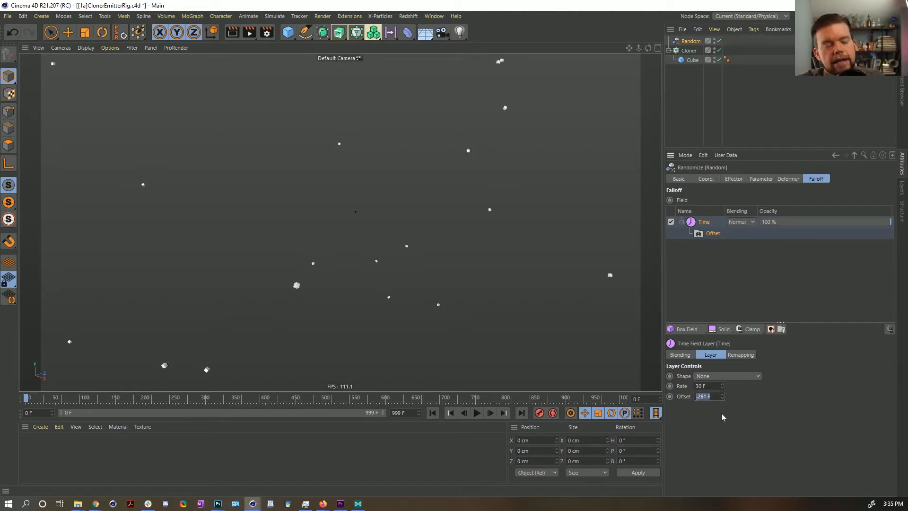
# Reset the Time layer's Offset to 0 F, check playback, and return to the first frame.
pyautogui.click(464, 413)
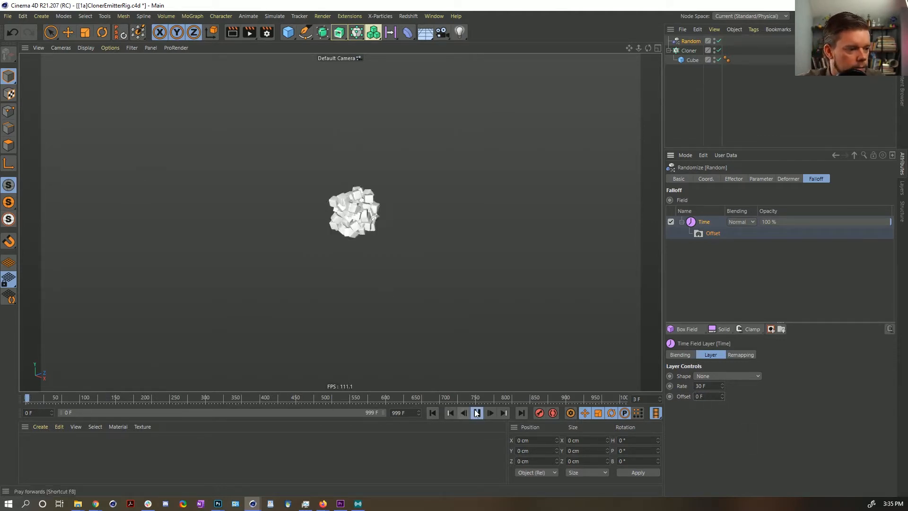
pyautogui.click(464, 414)
pyautogui.click(433, 413)
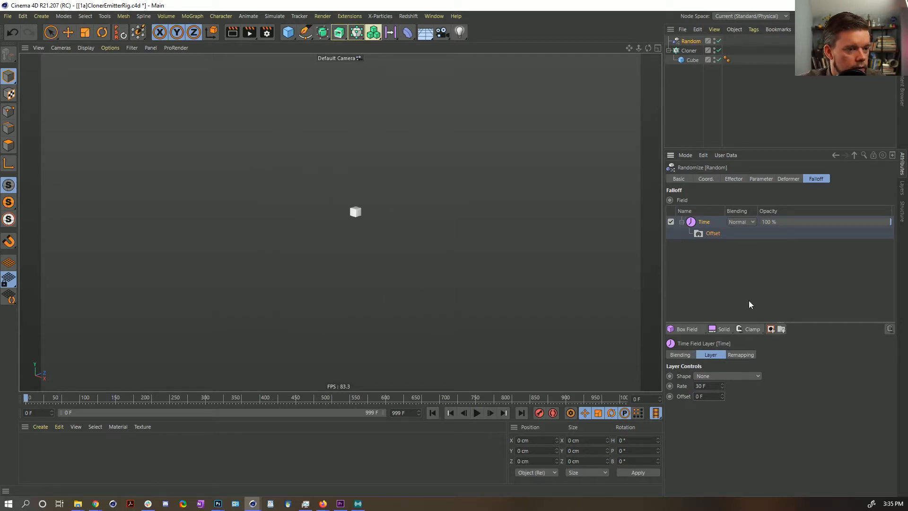
# Disable the Time layer and add a Formula modifier layer above it in the Random effector's falloff.
pyautogui.click(699, 331)
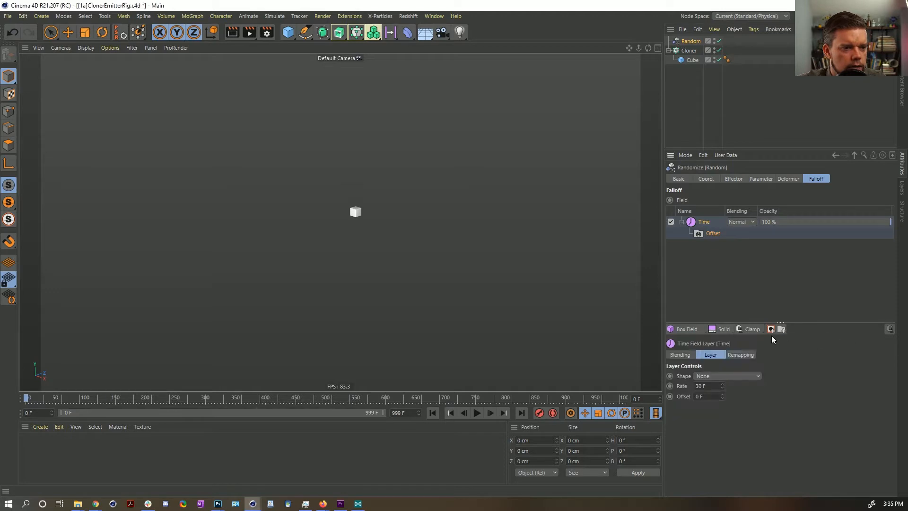
pyautogui.click(731, 331)
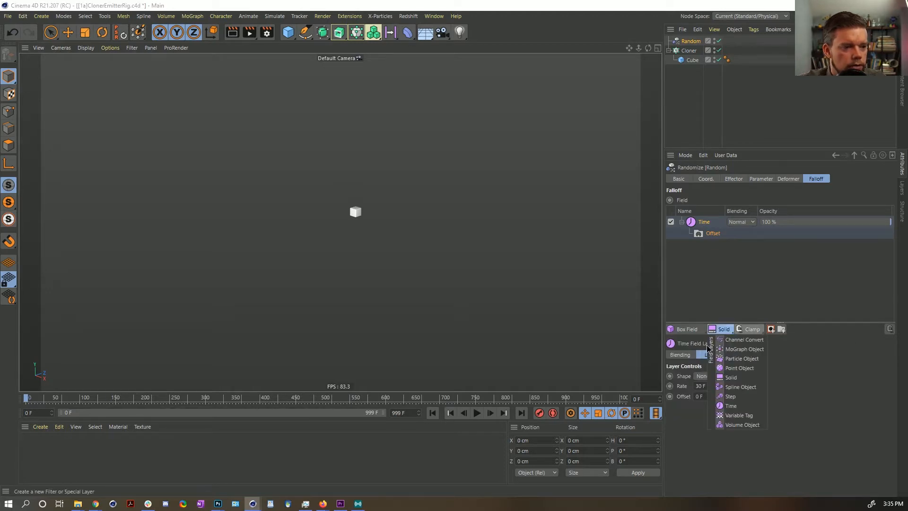
pyautogui.click(751, 329)
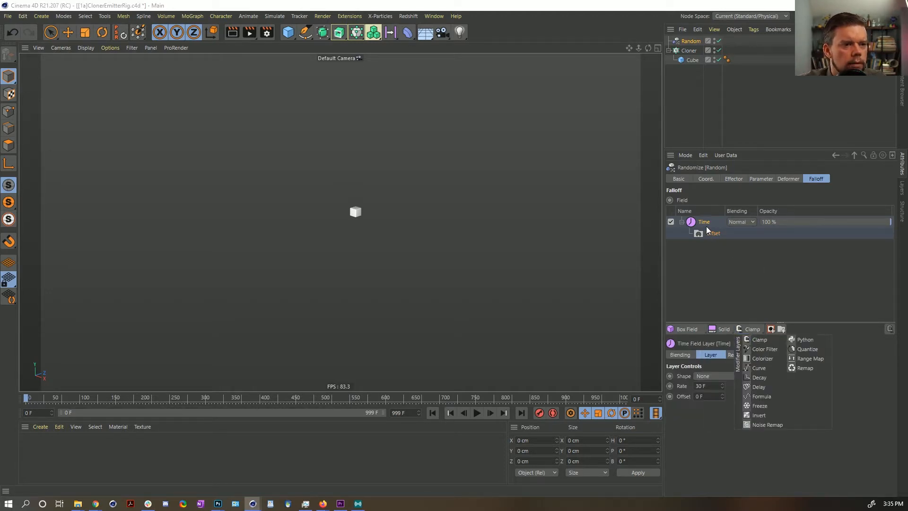
pyautogui.click(670, 222)
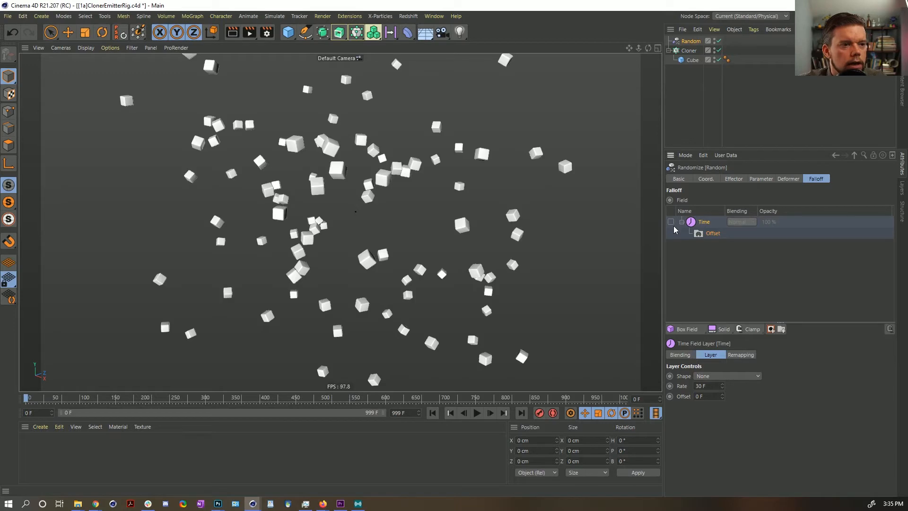
pyautogui.click(747, 334)
pyautogui.click(759, 390)
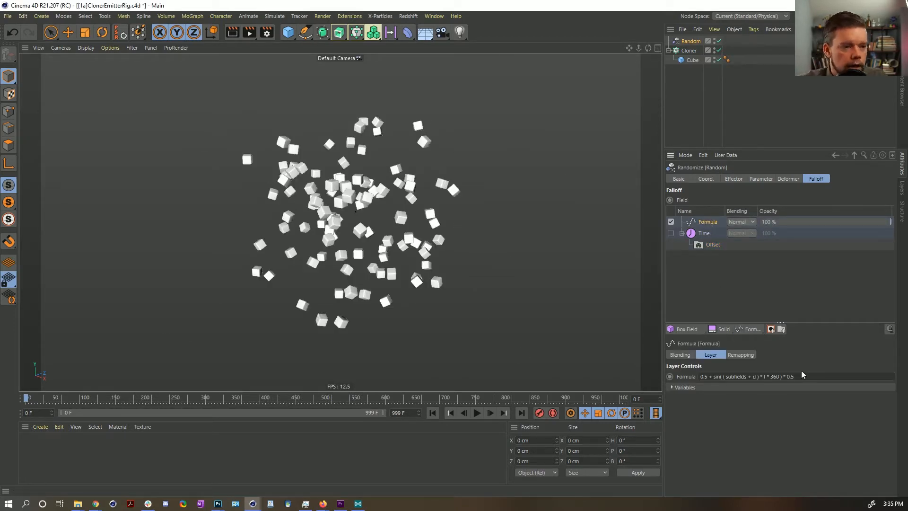
# Expand the Formula layer's variables, replace its expression with t, and play the animation to test it.
pyautogui.click(690, 387)
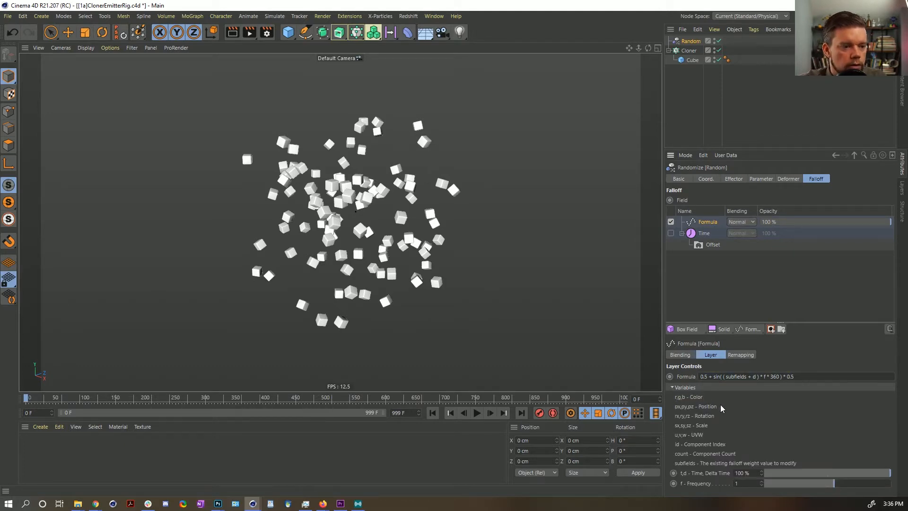
pyautogui.moveTo(838, 375); pyautogui.dragTo(641, 356)
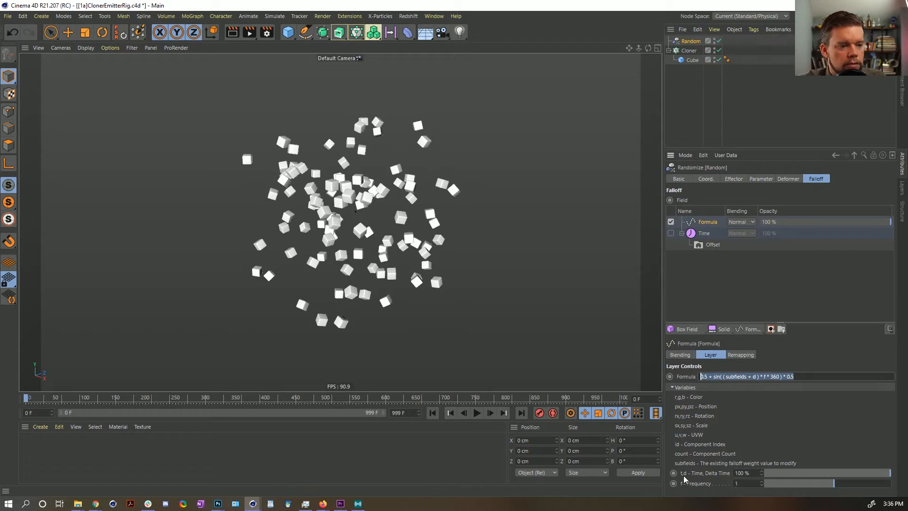
pyautogui.write('t')
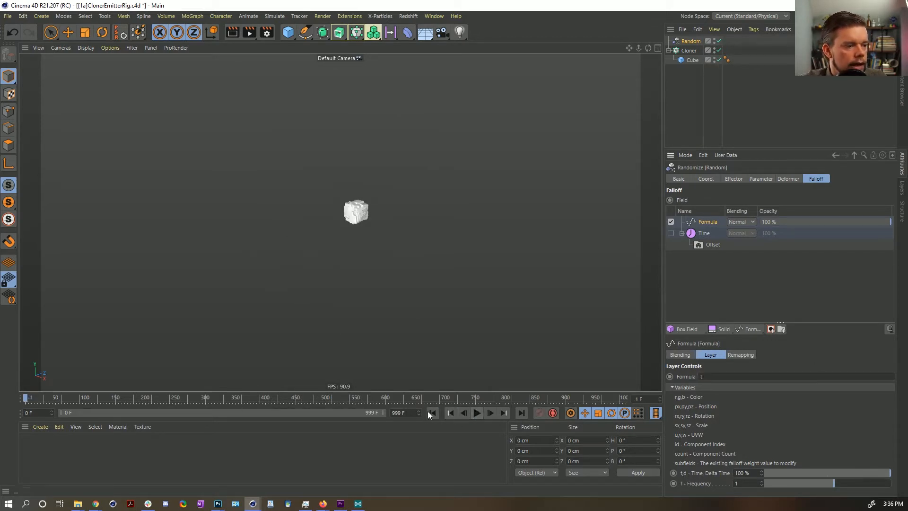
pyautogui.click(477, 413)
pyautogui.click(476, 413)
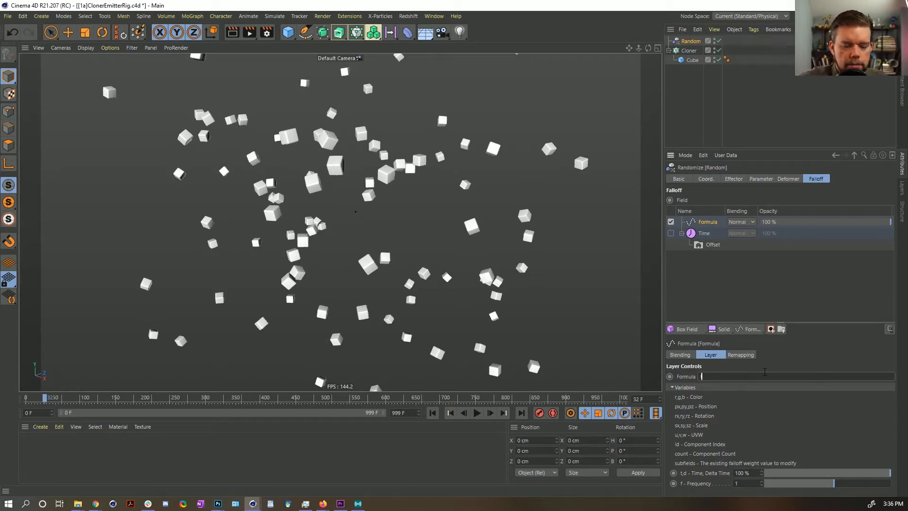
# Change the Formula layer's expression to t-id, play the animation from the start, and return to the first frame.
pyautogui.press('Return')
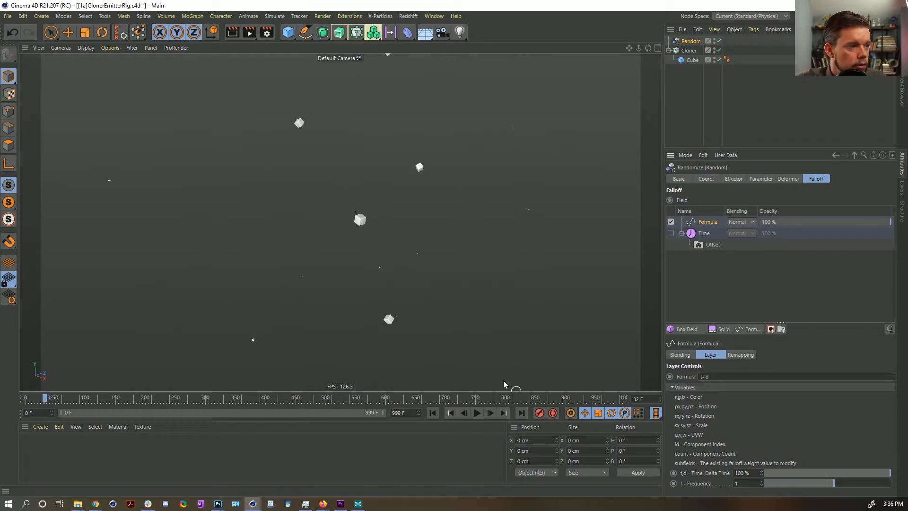
pyautogui.click(433, 413)
pyautogui.click(477, 413)
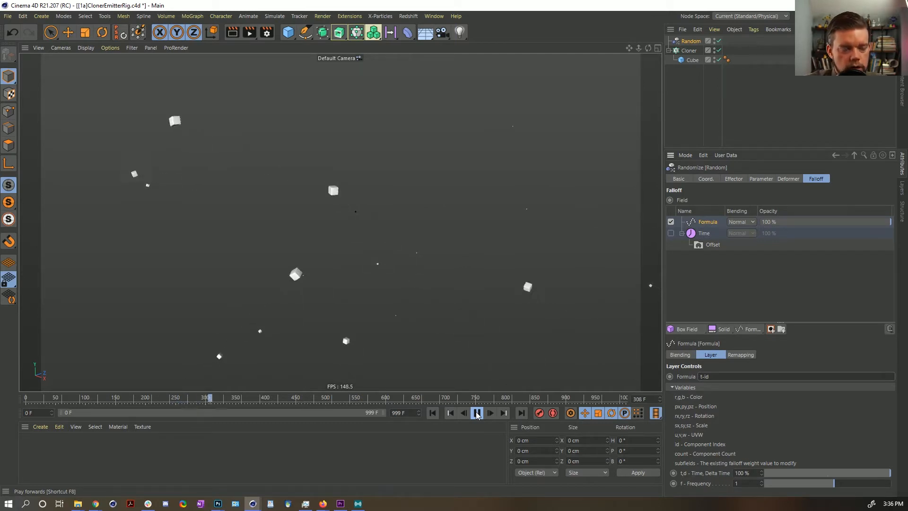
pyautogui.click(477, 414)
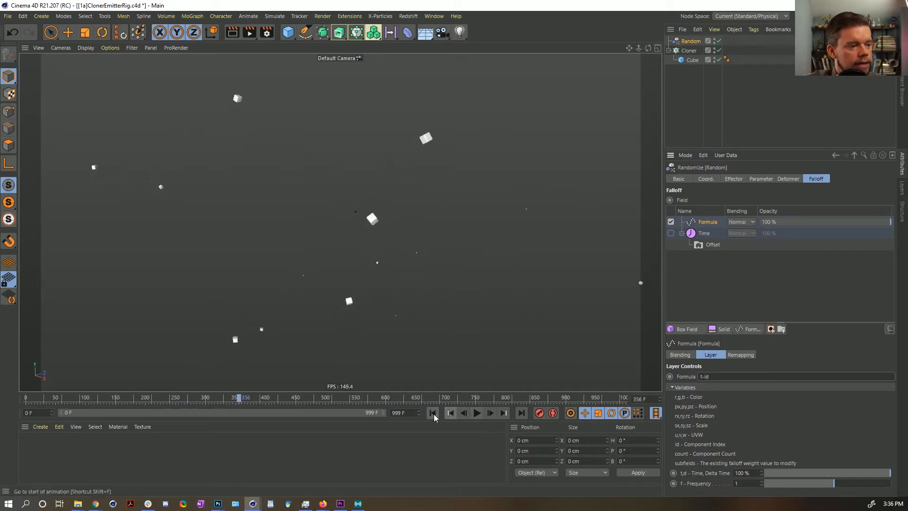
pyautogui.click(432, 413)
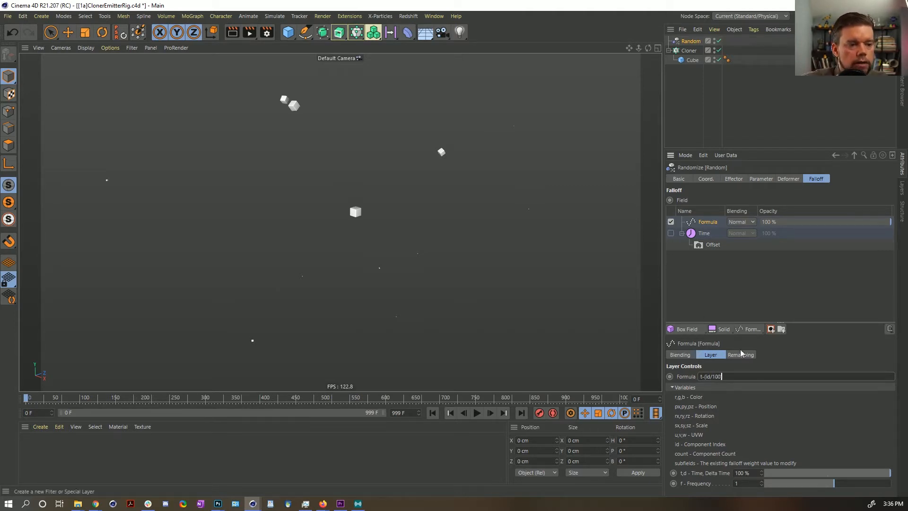
# Change the Formula layer's expression to t-(id/100), play the animation, and return to the first frame.
pyautogui.write(')')
pyautogui.press('Return')
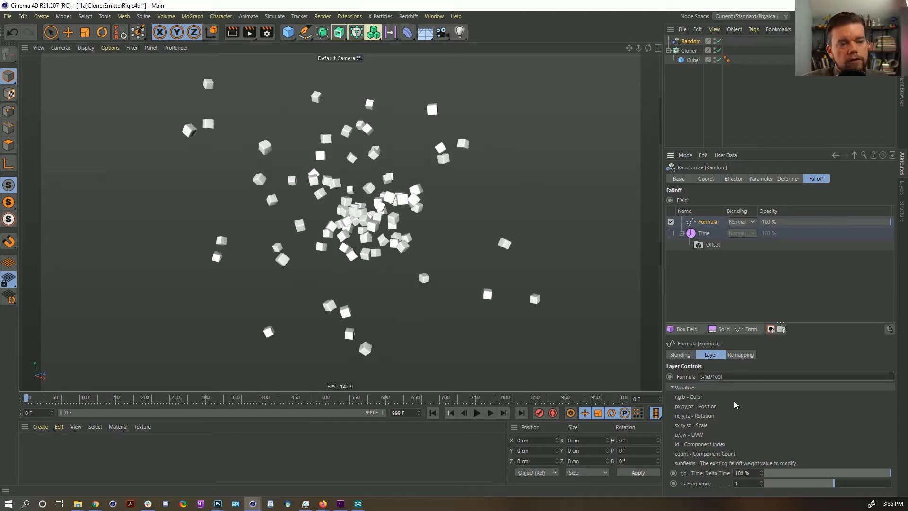
pyautogui.click(476, 413)
pyautogui.click(477, 413)
pyautogui.click(432, 413)
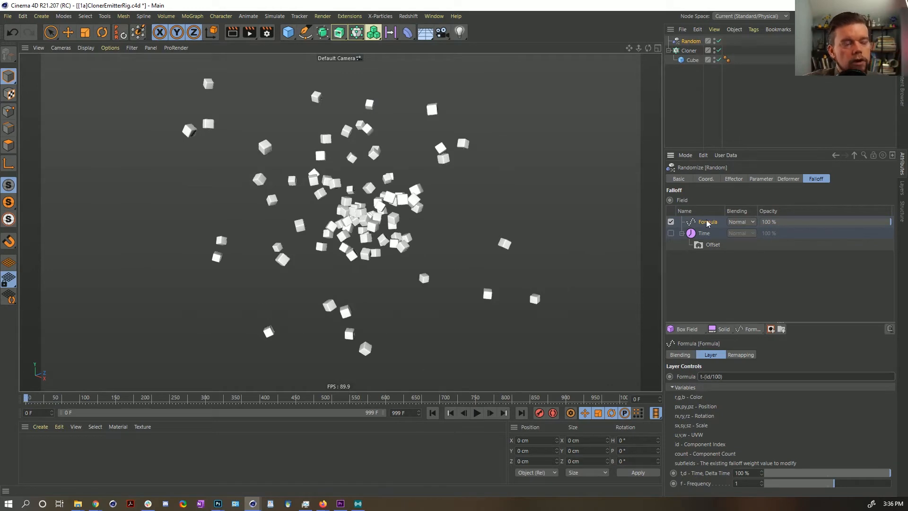
# Add a Clamp layer above the Formula layer with Clamp Min enabled and Clamp Max disabled, and replay the animation.
pyautogui.click(771, 329)
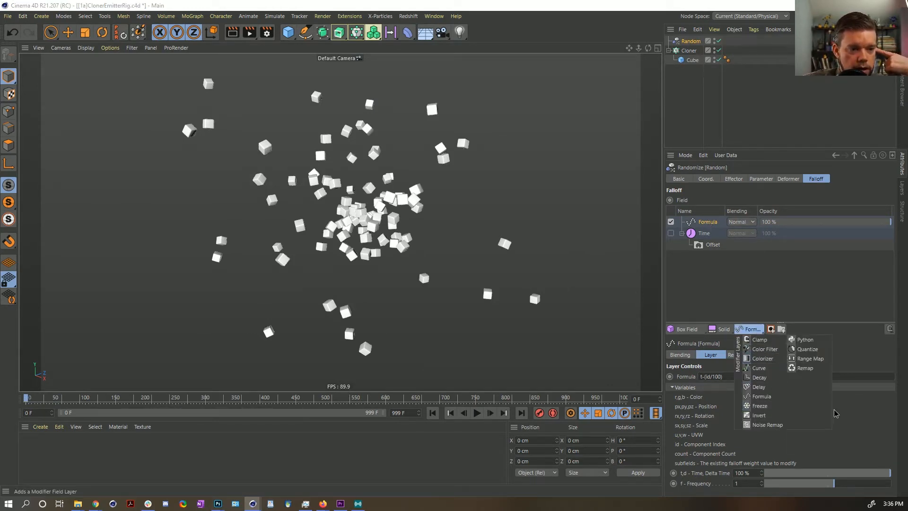
pyautogui.click(759, 339)
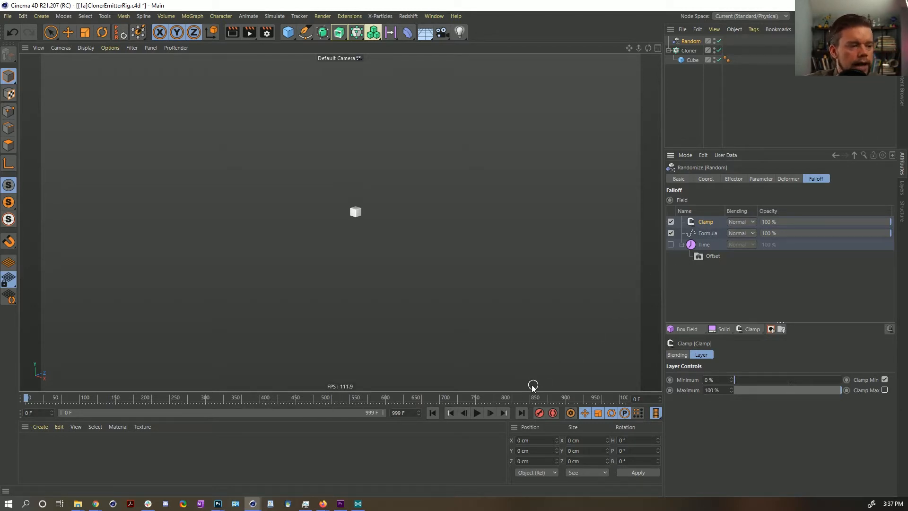
pyautogui.click(476, 413)
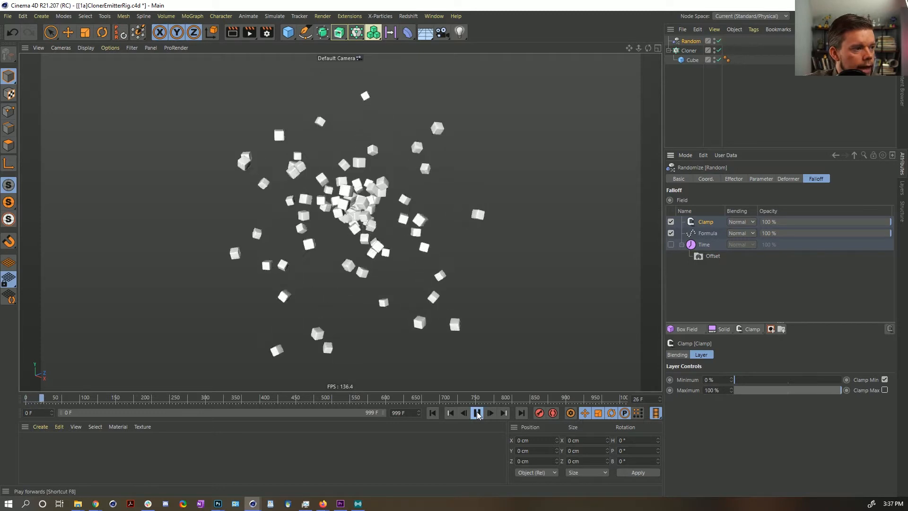
pyautogui.click(434, 413)
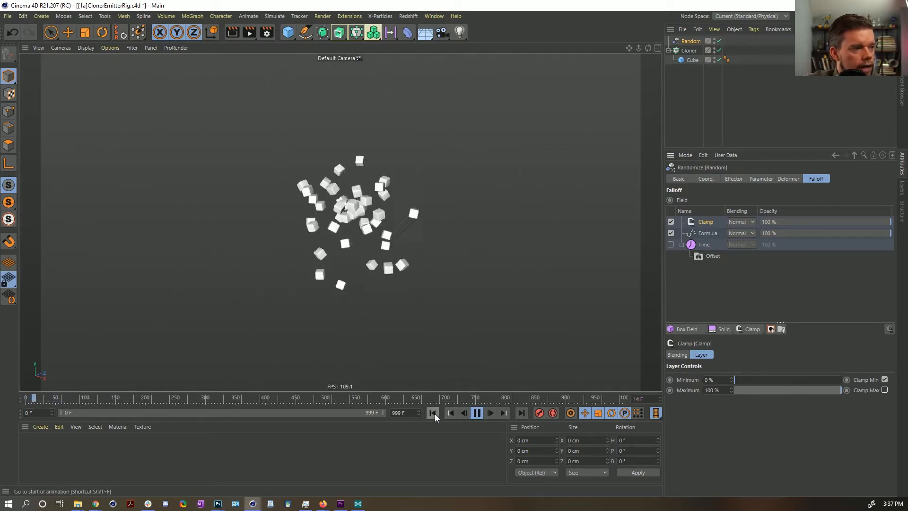
# Set the Formula layer's expression to t-(id/10), replay the animation from the start, and stop playback.
pyautogui.click(432, 413)
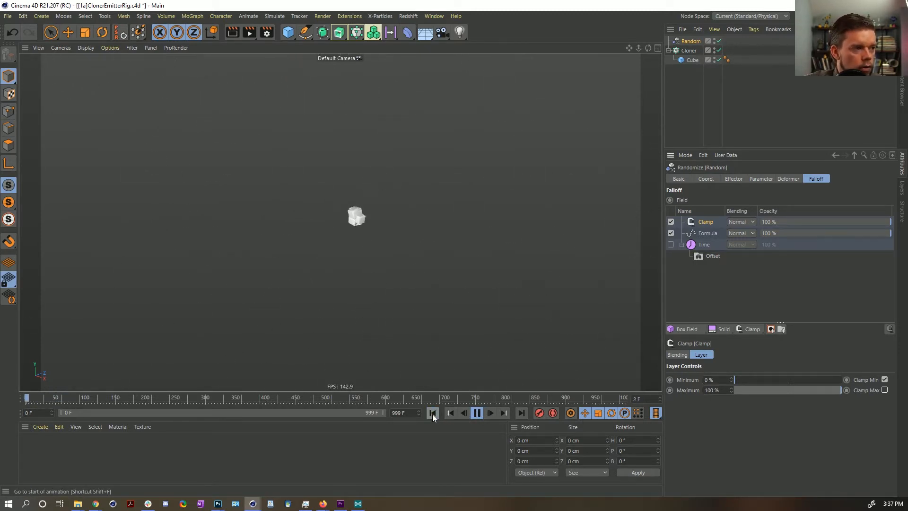
pyautogui.click(432, 413)
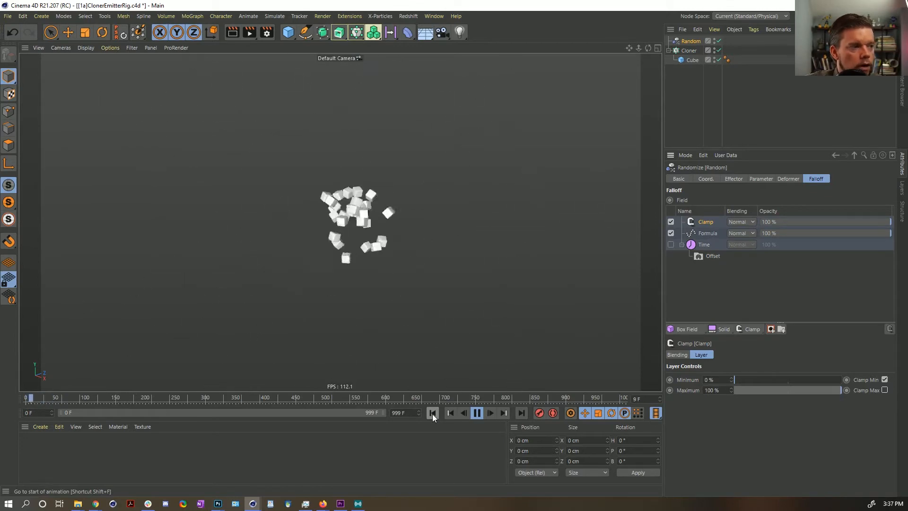
pyautogui.click(697, 233)
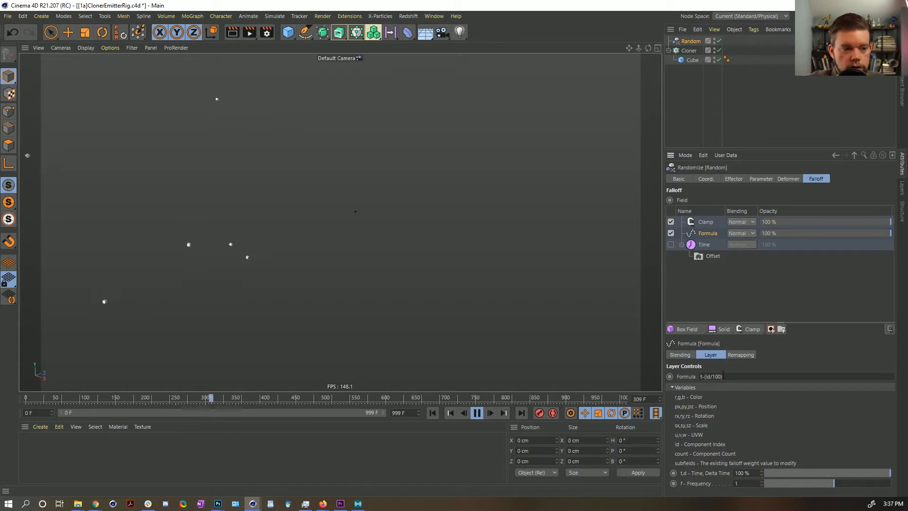
pyautogui.moveTo(721, 377); pyautogui.dragTo(710, 376)
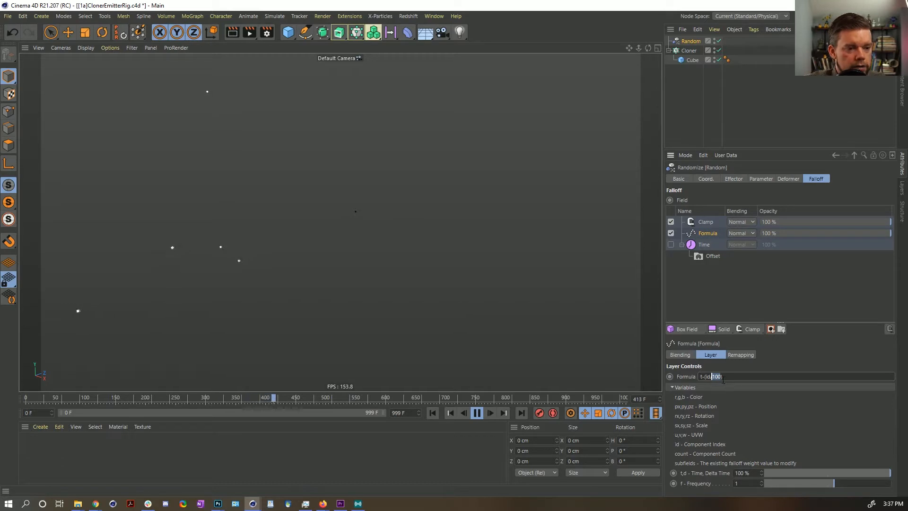
pyautogui.click(432, 413)
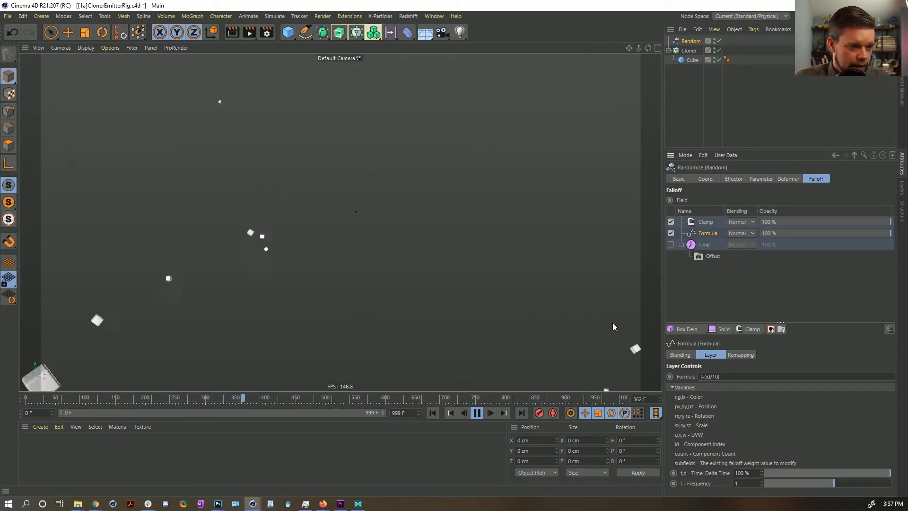
pyautogui.click(433, 413)
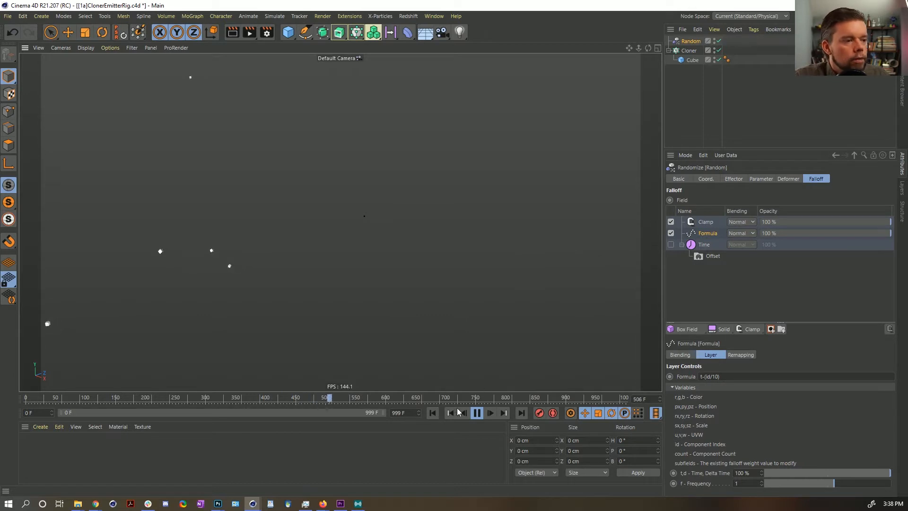
pyautogui.click(433, 413)
pyautogui.click(476, 413)
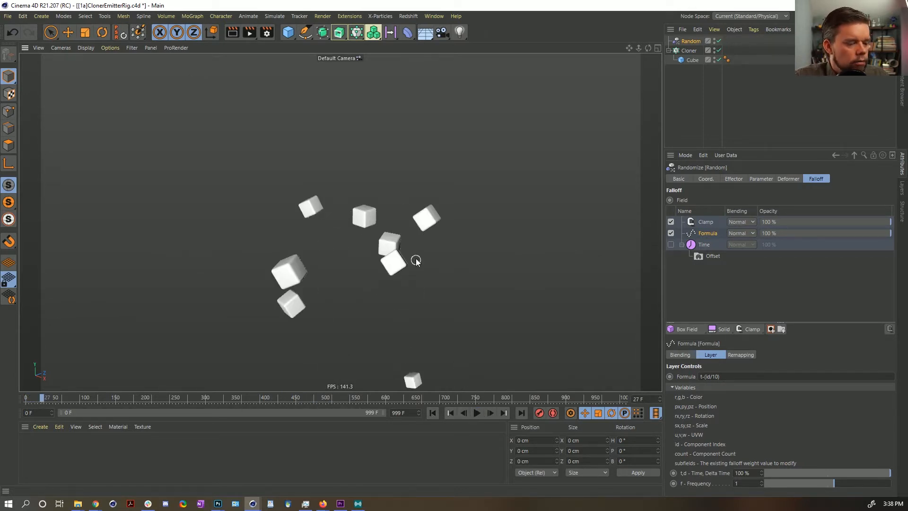
# Add a Spherical Field to the Random effector's falloff with Inner Offset 0% and scale it up around most of the scattered cubes.
pyautogui.scroll(-5, 413, 259)
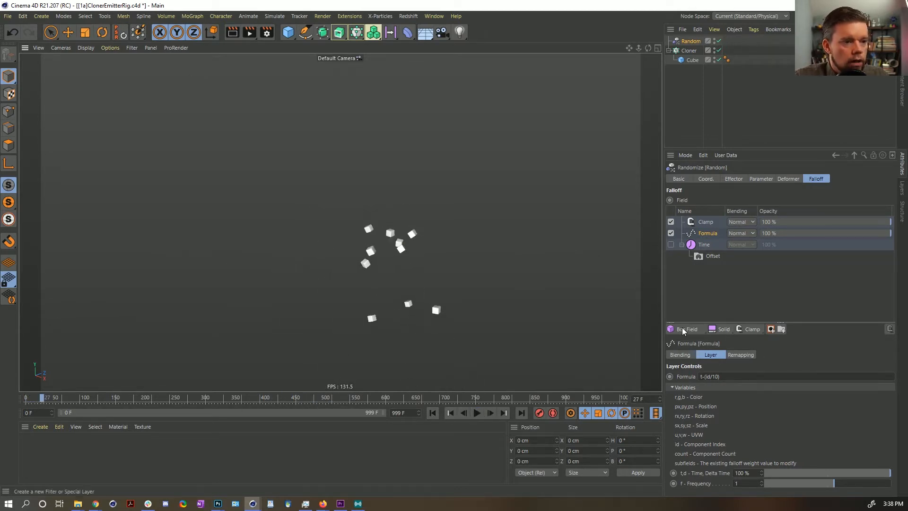
pyautogui.moveTo(684, 331); pyautogui.dragTo(856, 354)
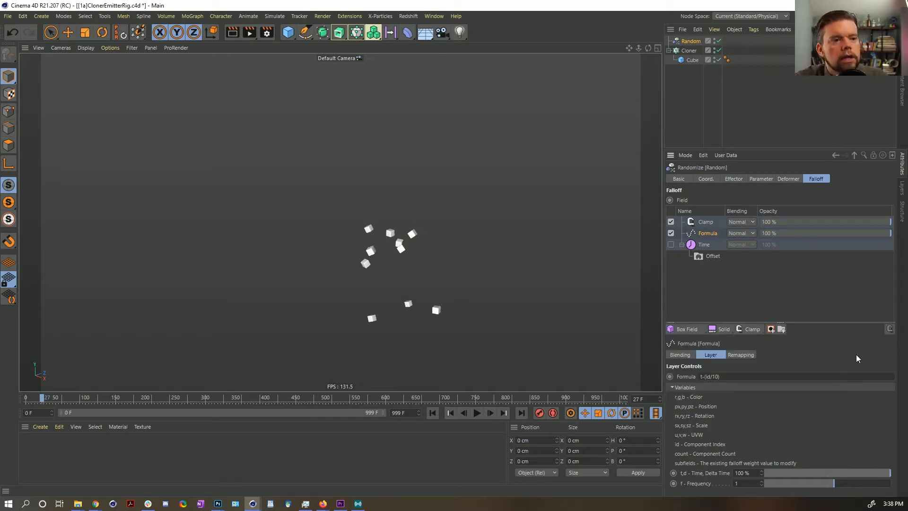
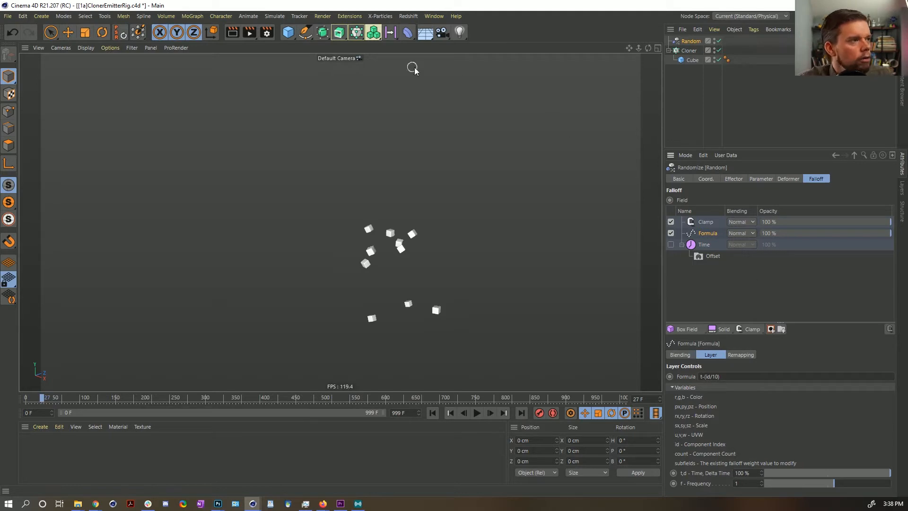
pyautogui.click(390, 33)
pyautogui.click(694, 330)
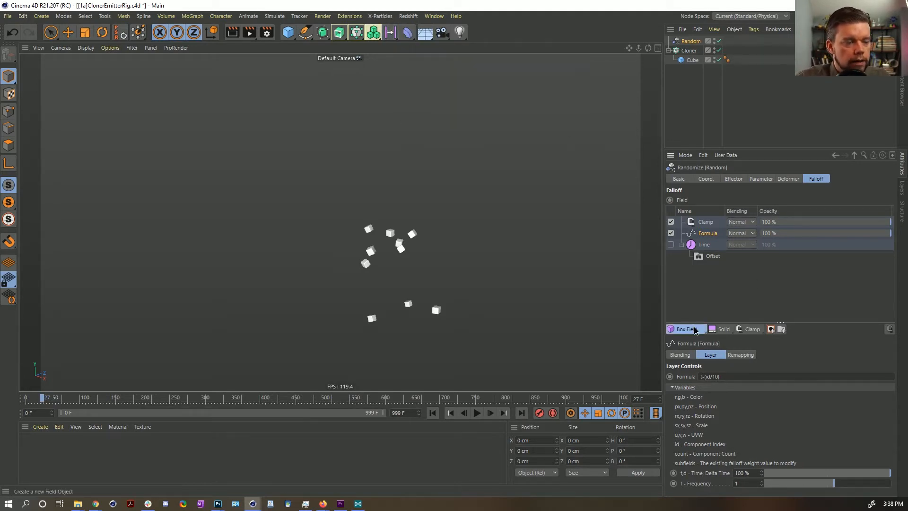
pyautogui.click(761, 360)
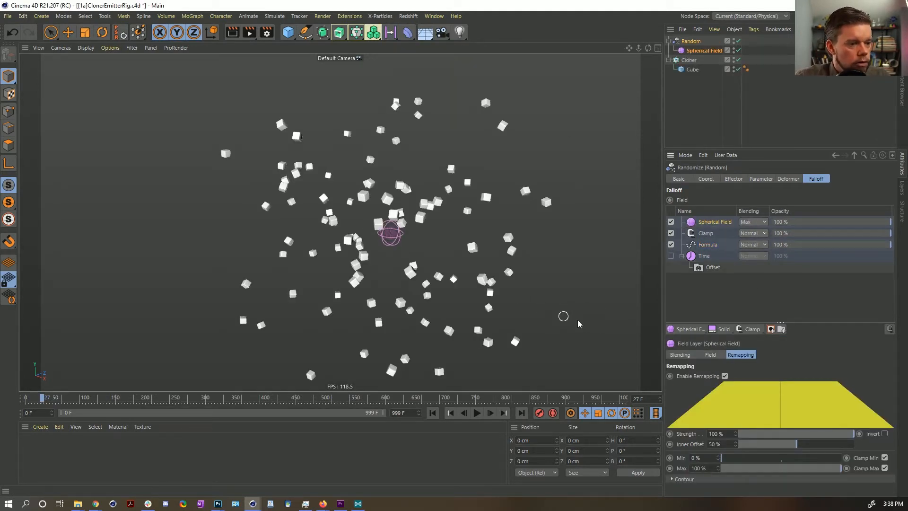
pyautogui.moveTo(784, 448); pyautogui.dragTo(729, 449)
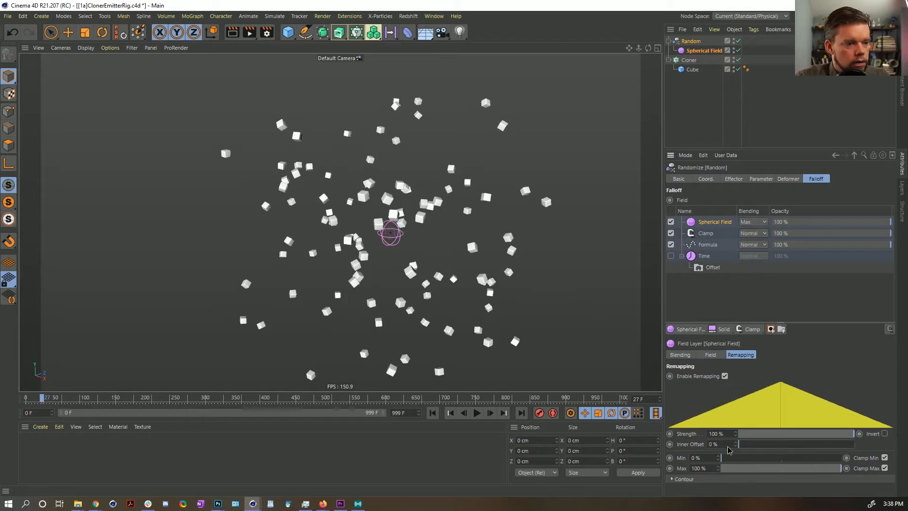
pyautogui.press('t')
pyautogui.moveTo(359, 297); pyautogui.dragTo(643, 140)
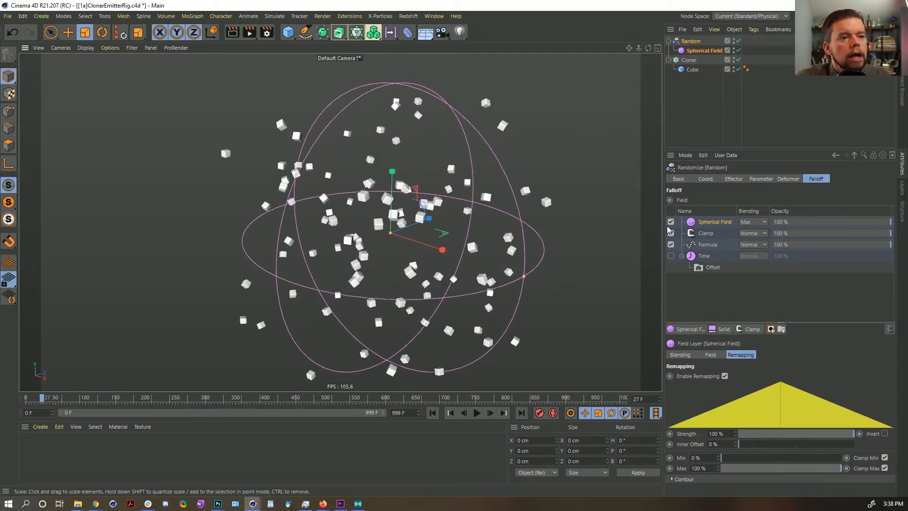
# Move the Spherical Field layer below the Formula layer and change the Formula expression to t-subfields.
pyautogui.moveTo(707, 226); pyautogui.dragTo(710, 249)
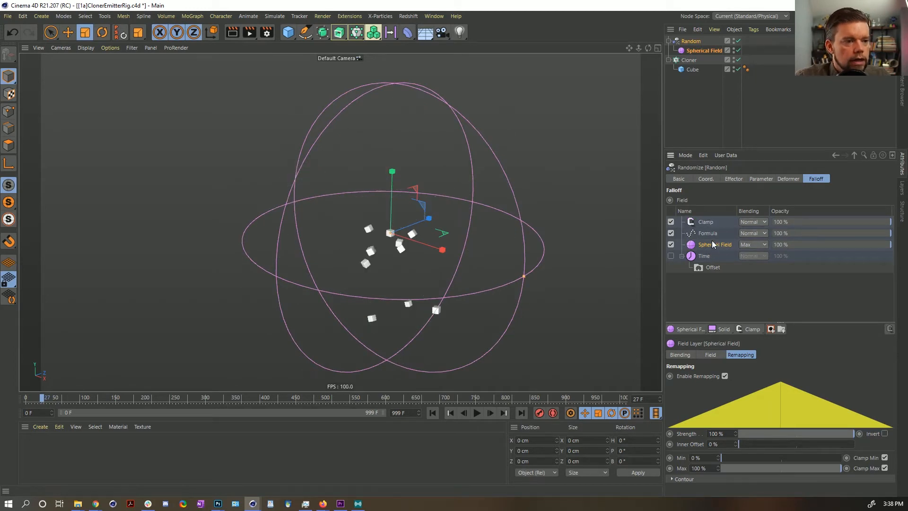
pyautogui.click(708, 234)
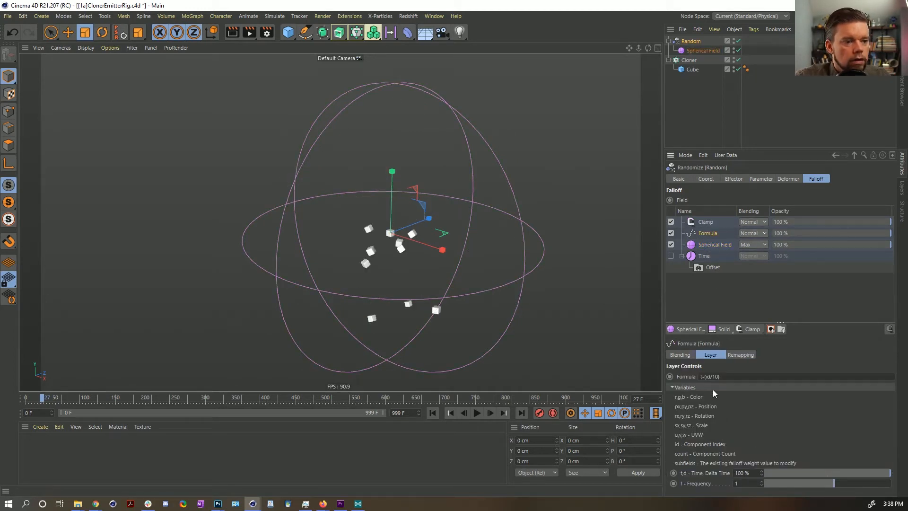
pyautogui.moveTo(705, 376); pyautogui.dragTo(862, 399)
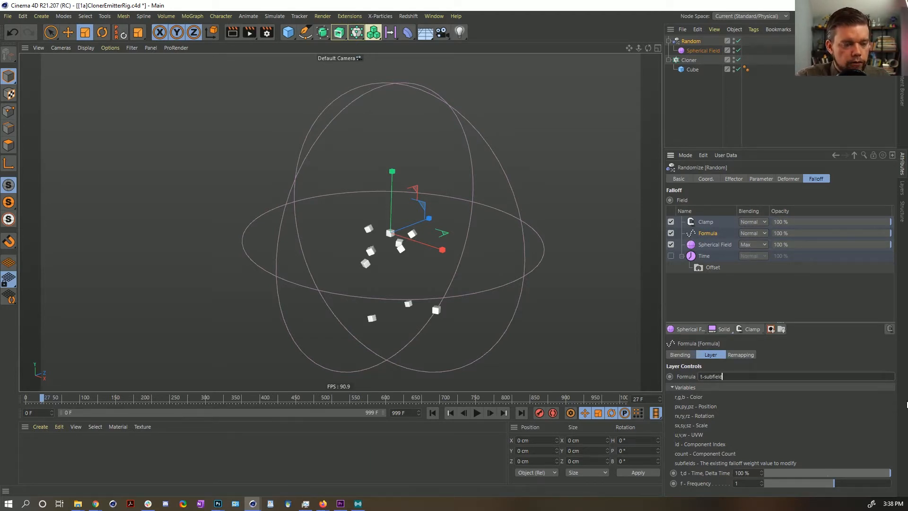
pyautogui.press('Return')
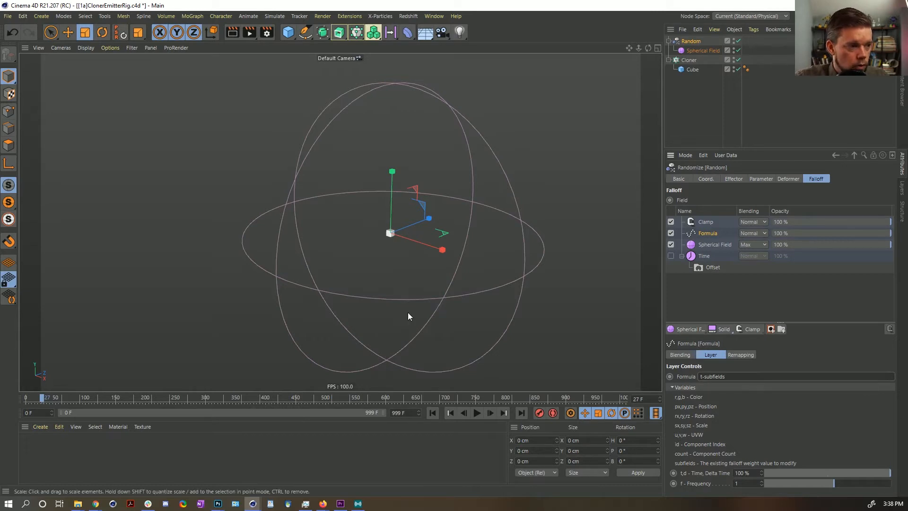
# Set the Spherical Field layer's blending to Normal and play the animation from the start.
pyautogui.click(702, 245)
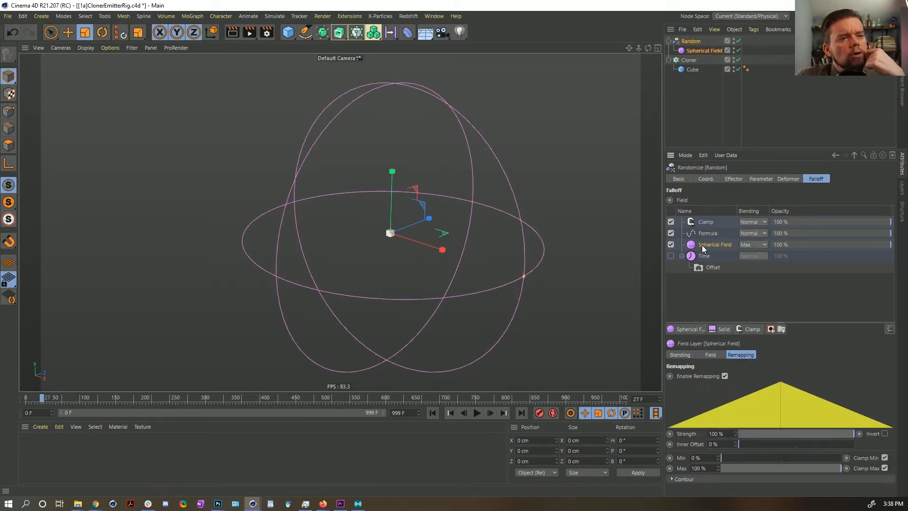
pyautogui.click(753, 245)
pyautogui.click(754, 257)
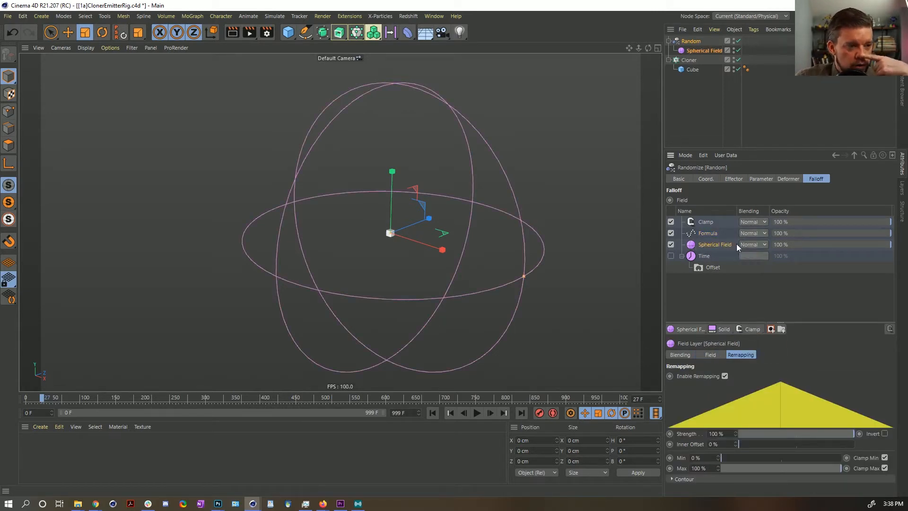
pyautogui.click(432, 413)
pyautogui.click(477, 413)
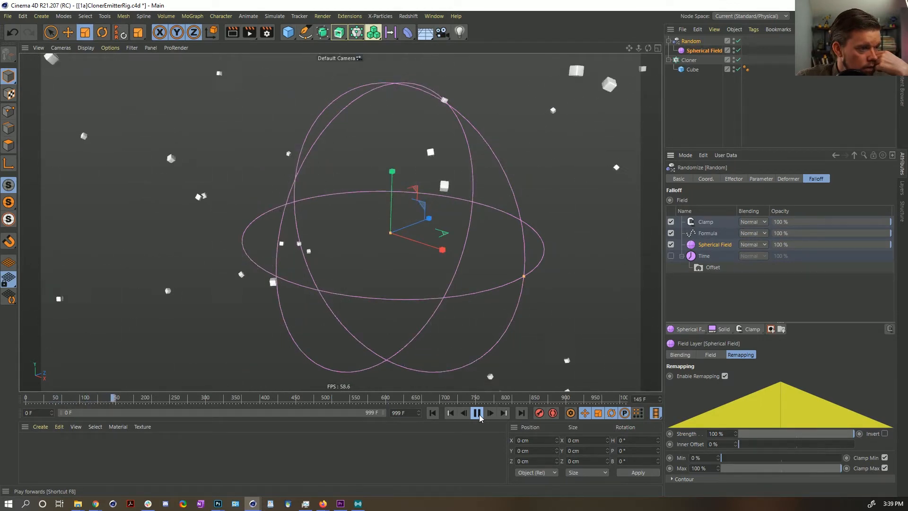
pyautogui.click(433, 413)
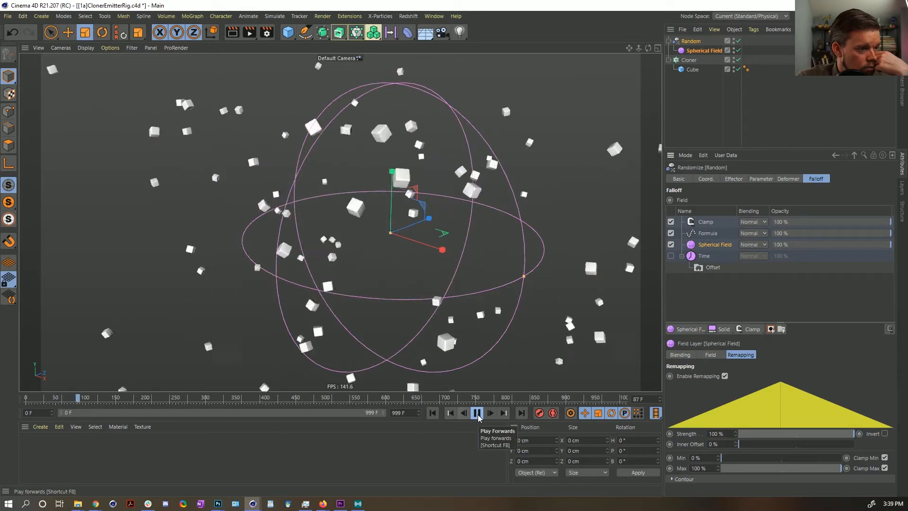
pyautogui.click(477, 412)
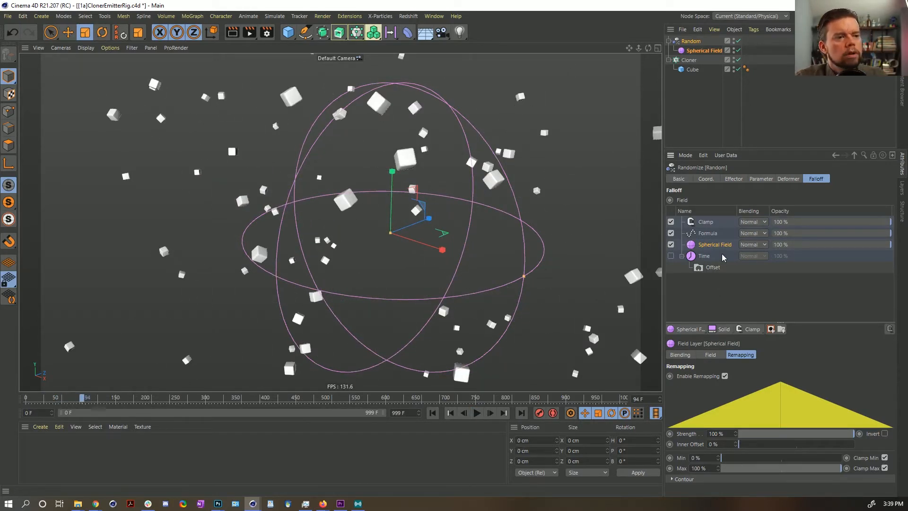
# Test inverting the Spherical Field's remapping by replaying the animation, and turn Invert back off.
pyautogui.click(884, 433)
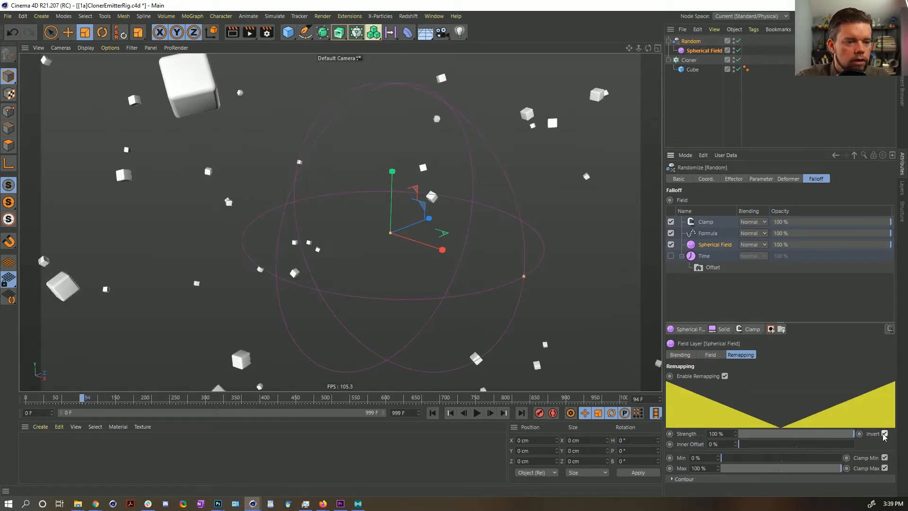
pyautogui.click(429, 413)
pyautogui.click(477, 414)
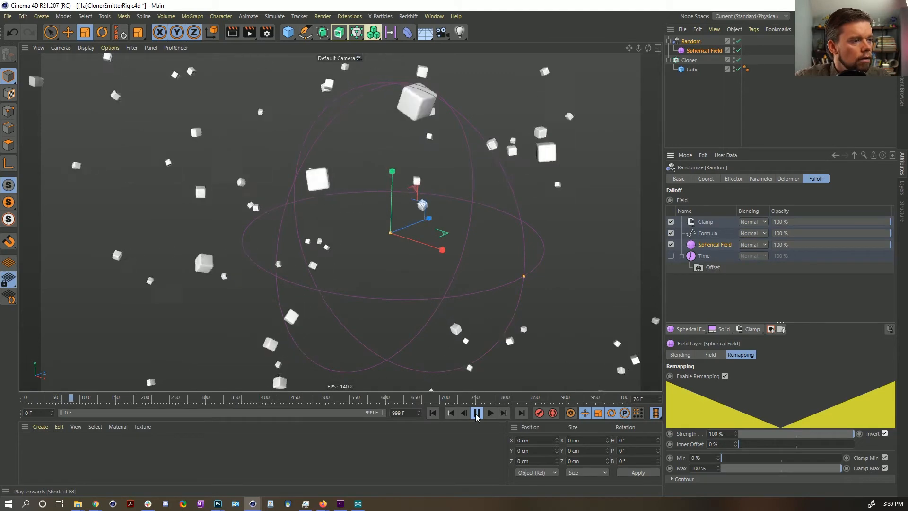
pyautogui.click(432, 413)
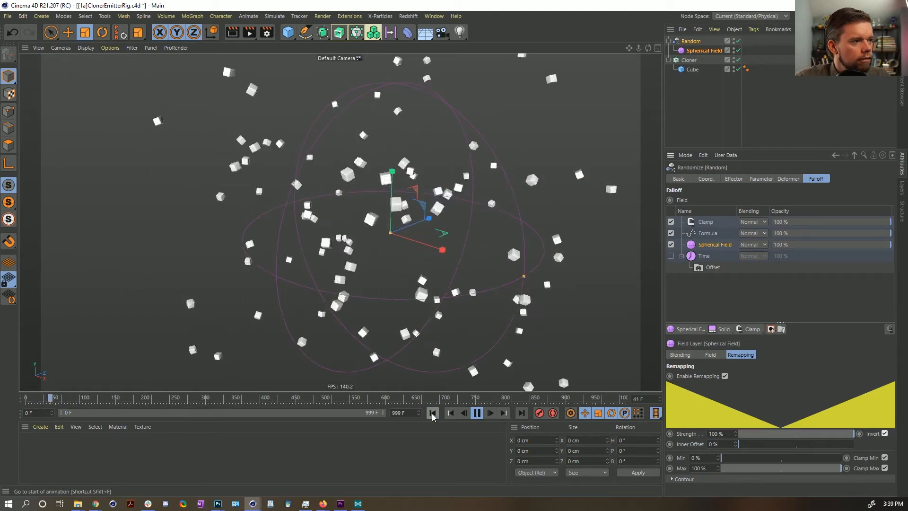
pyautogui.click(433, 414)
pyautogui.click(477, 414)
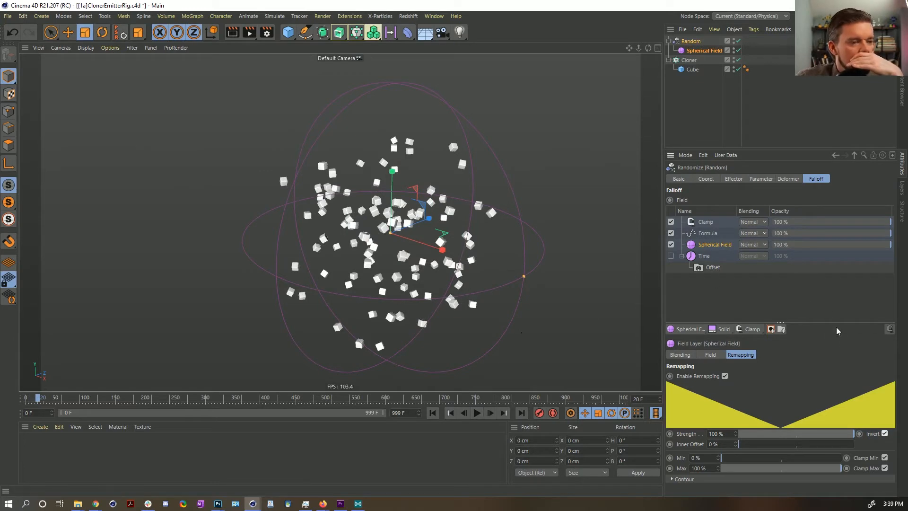
pyautogui.click(885, 433)
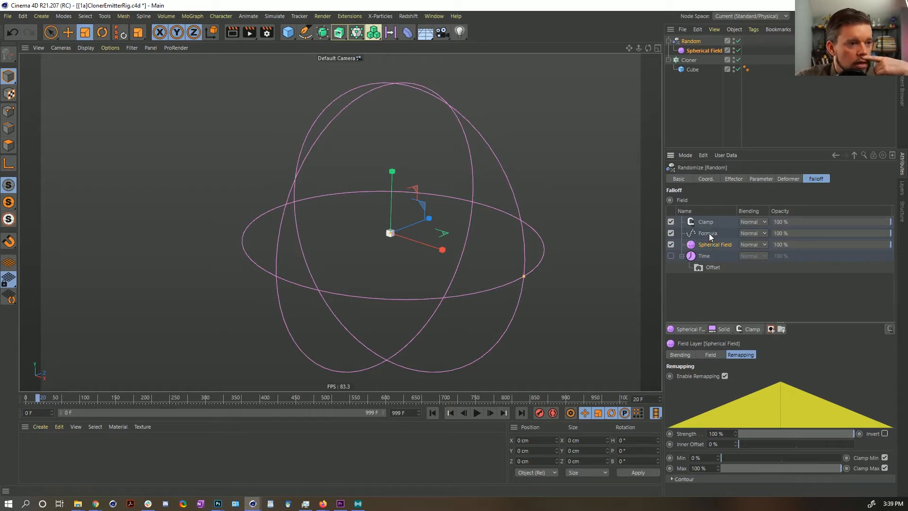
# Move the Spherical Field layer above Clamp with Multiply blending, test the animation, and return to the first frame.
pyautogui.click(700, 230)
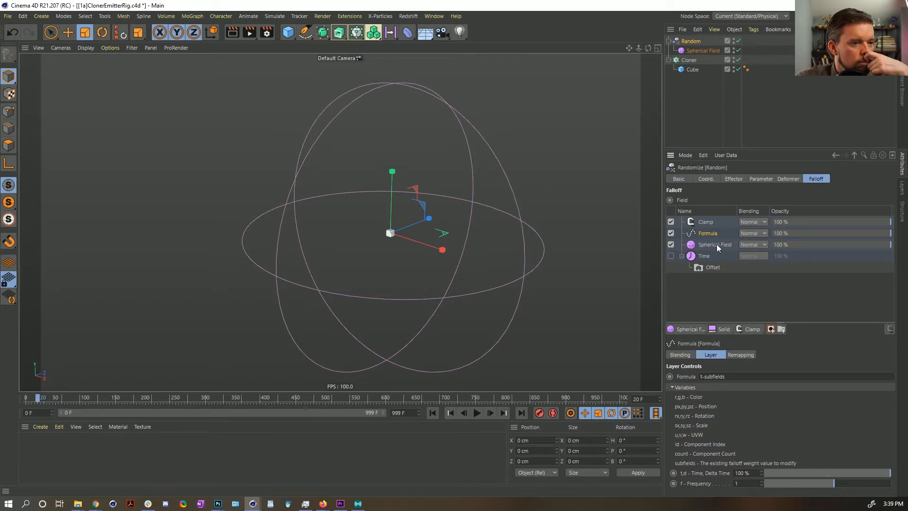
pyautogui.moveTo(710, 221); pyautogui.dragTo(709, 220)
pyautogui.click(753, 222)
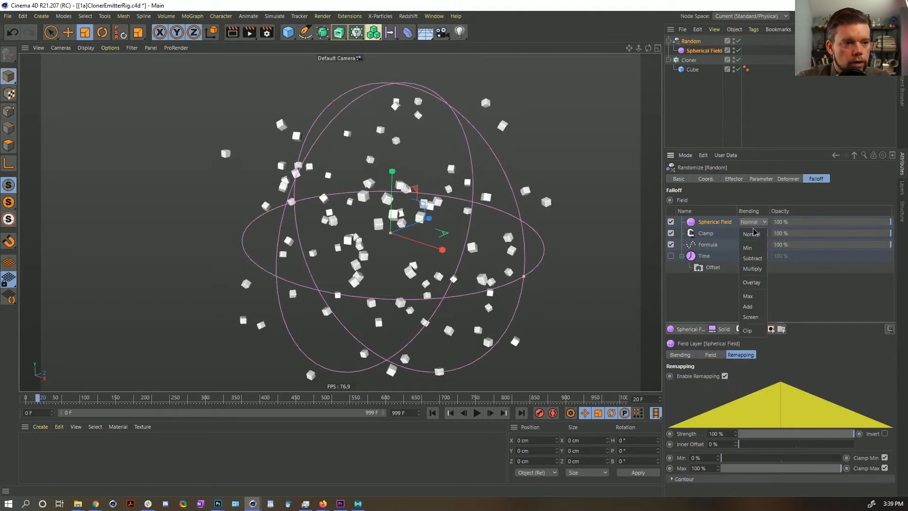
pyautogui.click(752, 268)
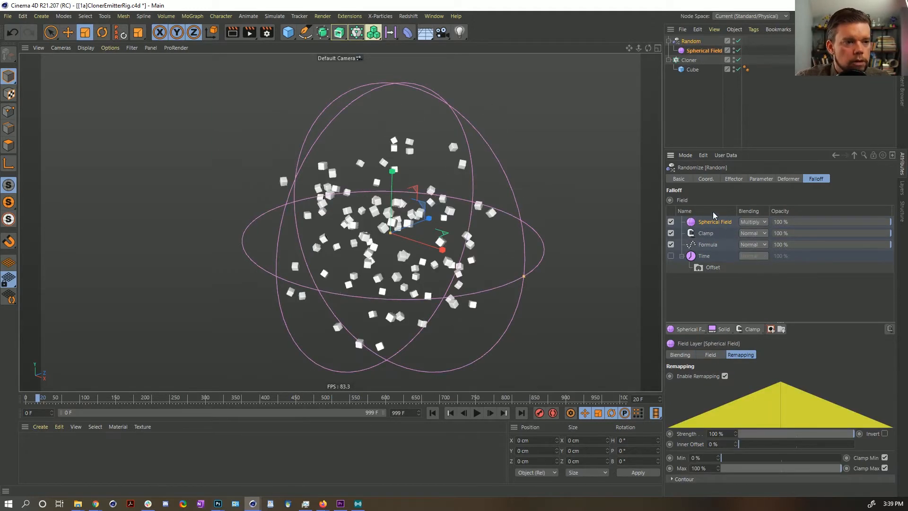
pyautogui.click(432, 413)
pyautogui.click(476, 413)
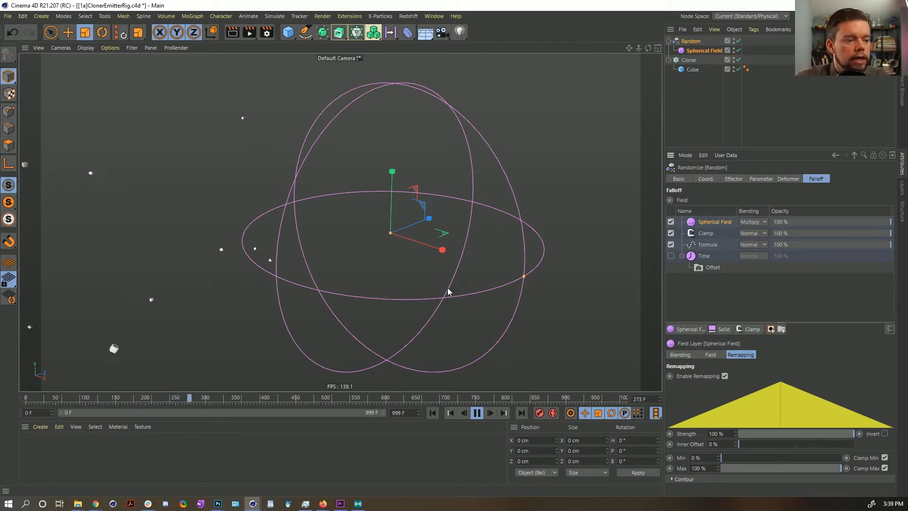
pyautogui.click(477, 414)
pyautogui.click(432, 413)
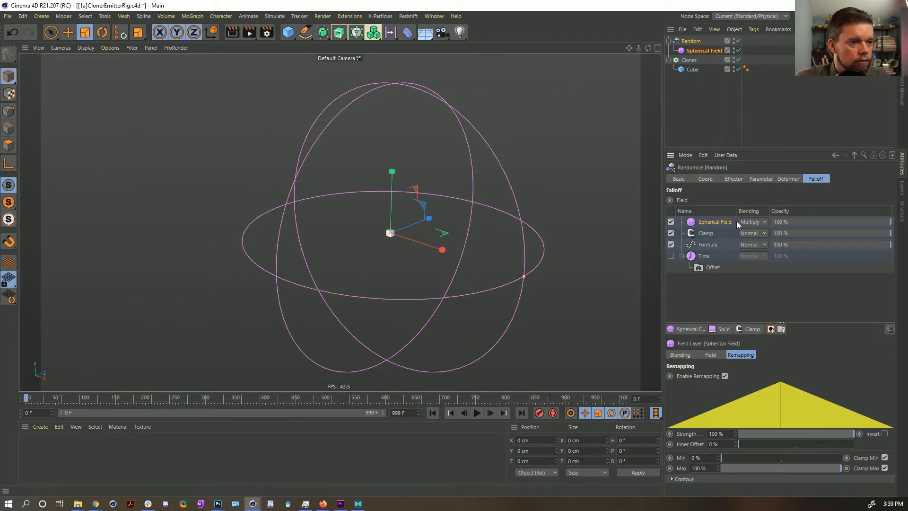
# Delete the Spherical Field layer, set the Formula layer's expression to t-(id/10), and play the animation.
pyautogui.press('Delete')
pyautogui.click(708, 233)
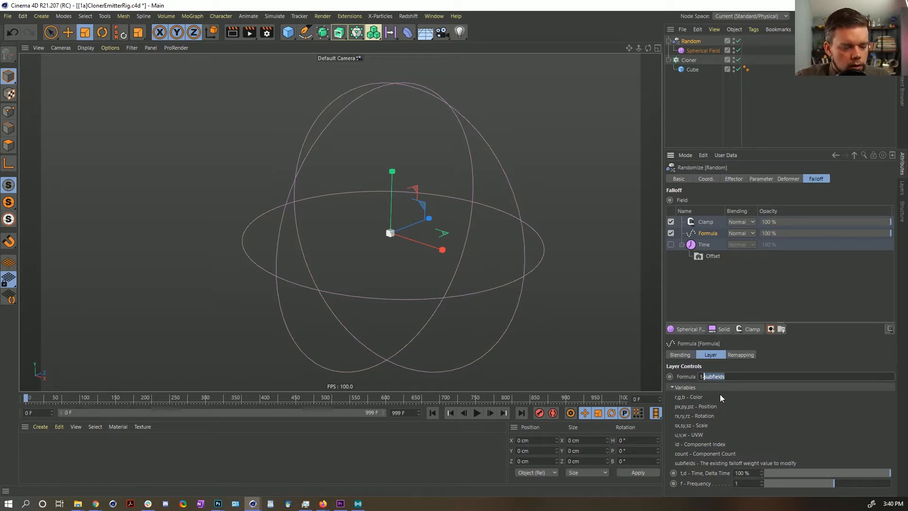
pyautogui.write('t-(id/10)')
pyautogui.press('Return')
pyautogui.click(476, 412)
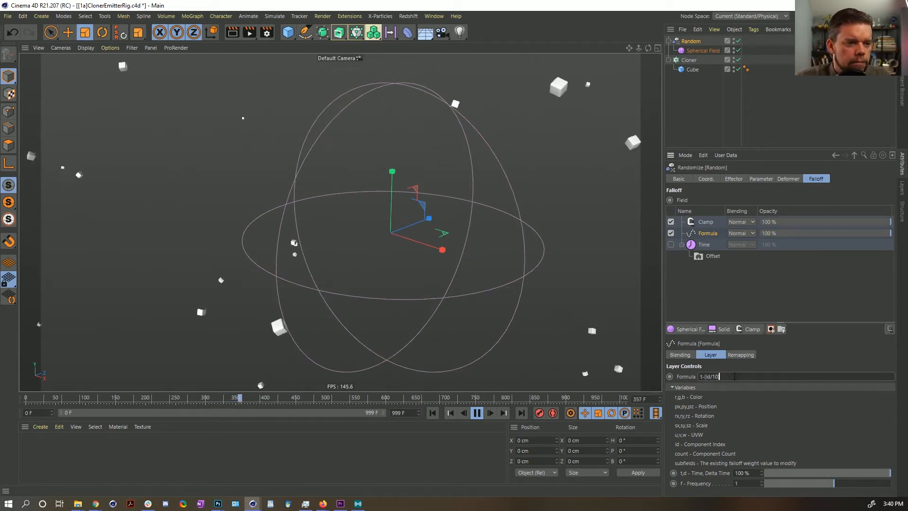
# Confirm the expression t-(id/10), try adjusting the Formula layer's Time, Delta Time, and restart the animation.
pyautogui.click(709, 376)
pyautogui.write(')')
pyautogui.press('Return')
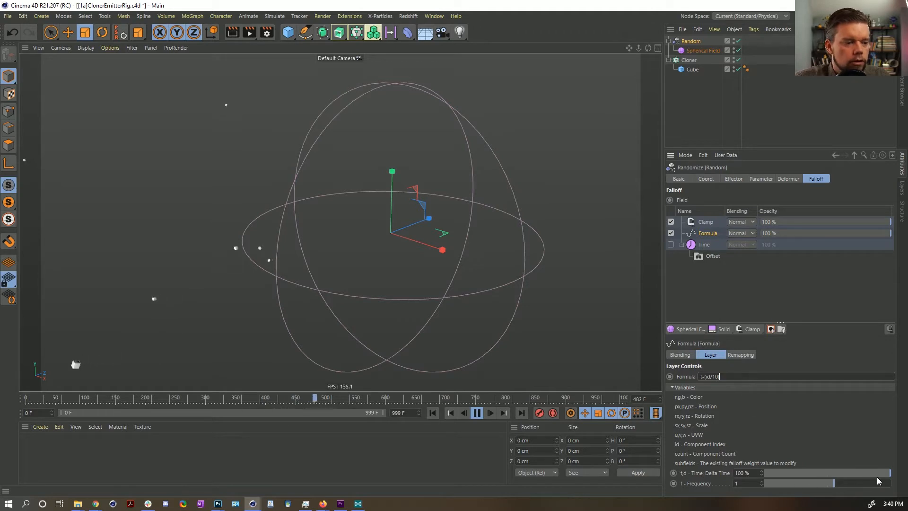
pyautogui.moveTo(865, 473)
pyautogui.mouseDown()
pyautogui.moveTo(833, 474)
pyautogui.moveTo(870, 475)
pyautogui.mouseUp()
pyautogui.click(429, 413)
# Set the Formula layer's Time, Delta Time to 0 % and replay the animation from the first frame.
pyautogui.moveTo(755, 473); pyautogui.dragTo(703, 465)
pyautogui.write('0')
pyautogui.press('Return')
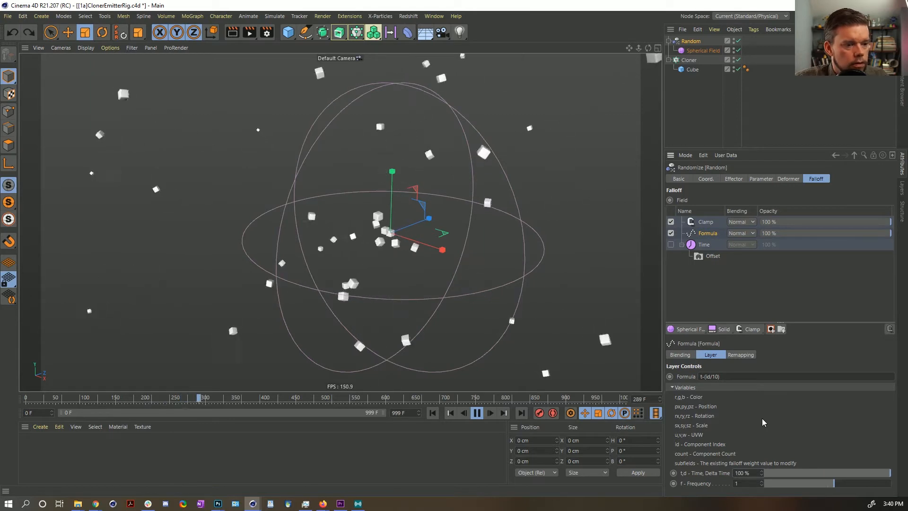
pyautogui.click(738, 473)
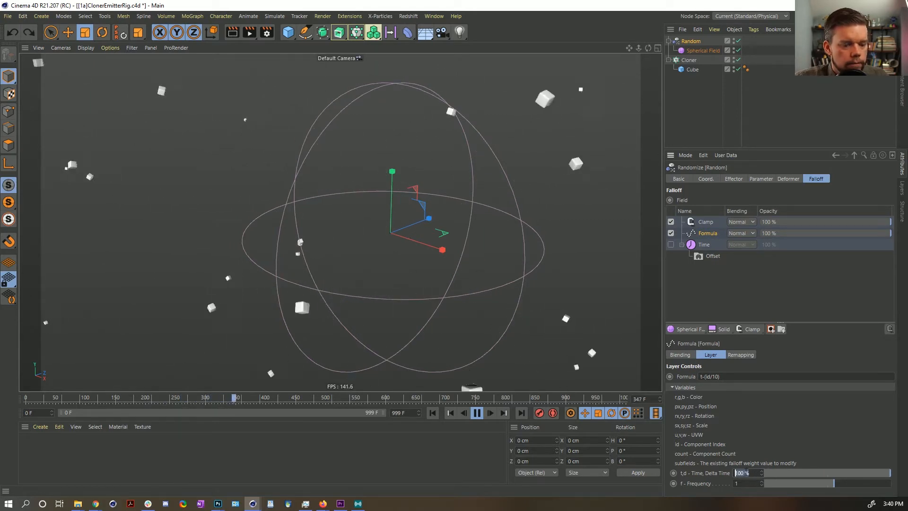
pyautogui.write('0')
pyautogui.press('Return')
pyautogui.click(428, 414)
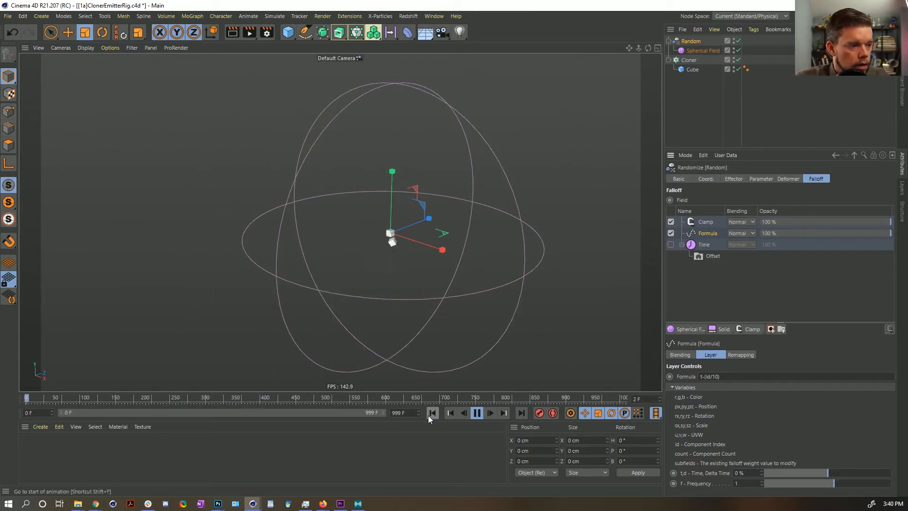
pyautogui.click(429, 415)
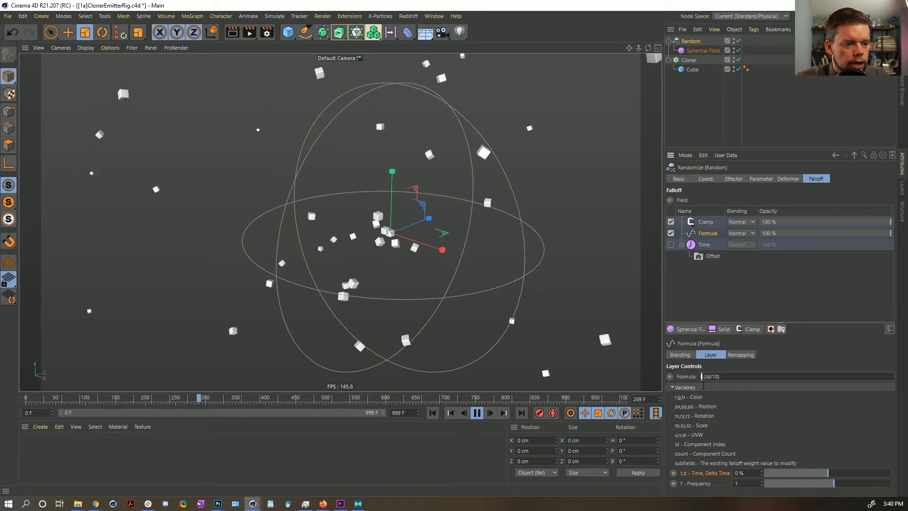
# Test the expression d-(id/10) by replaying the animation with Time, Delta Time raised to 4.9 % and 100 %, and return to the first frame.
pyautogui.write('d')
pyautogui.press('Return')
pyautogui.click(433, 413)
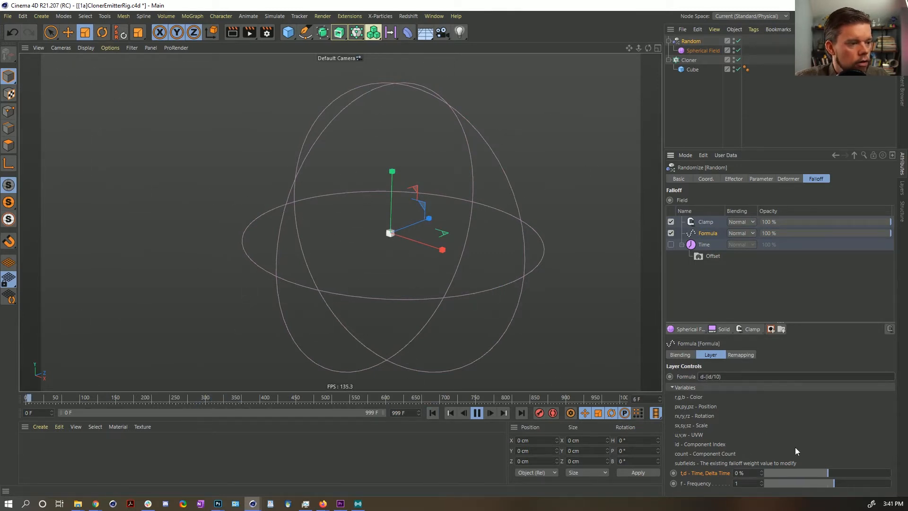
pyautogui.moveTo(839, 472)
pyautogui.mouseDown()
pyautogui.moveTo(880, 473)
pyautogui.moveTo(832, 474)
pyautogui.mouseUp()
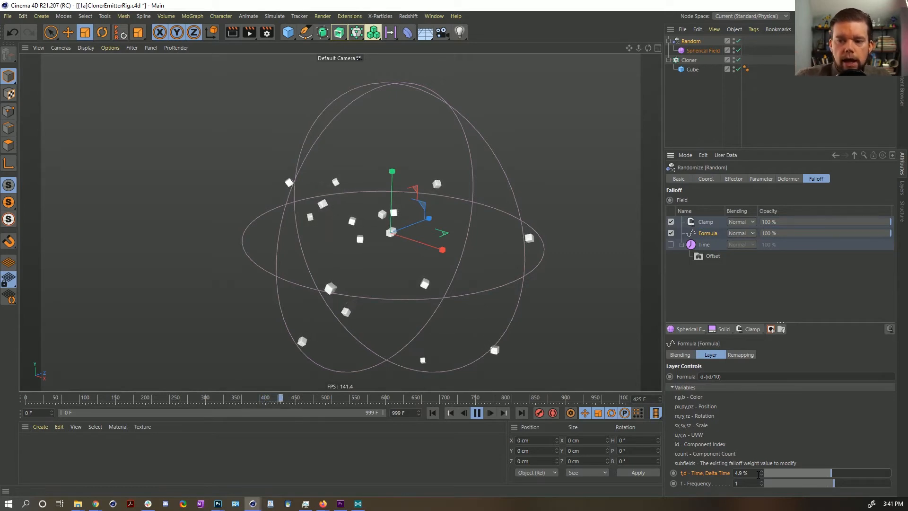
pyautogui.moveTo(787, 472); pyautogui.dragTo(892, 473)
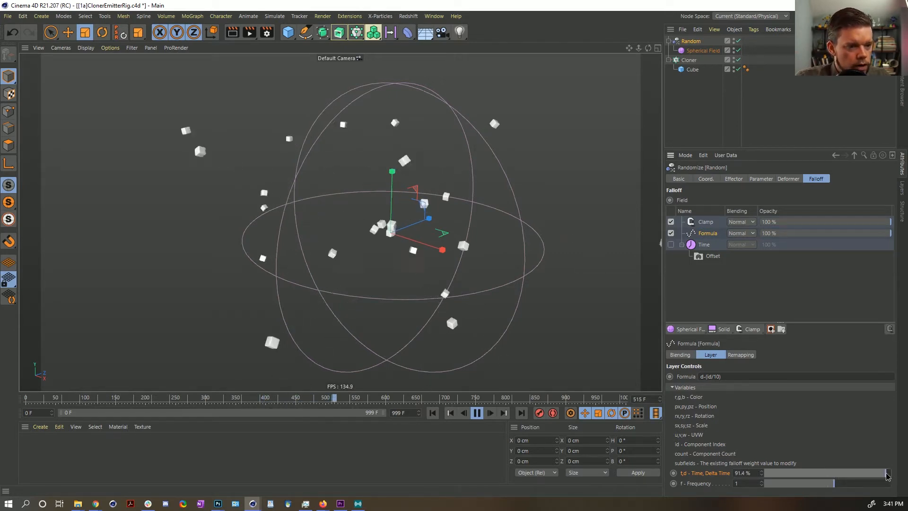
pyautogui.click(478, 415)
pyautogui.click(432, 413)
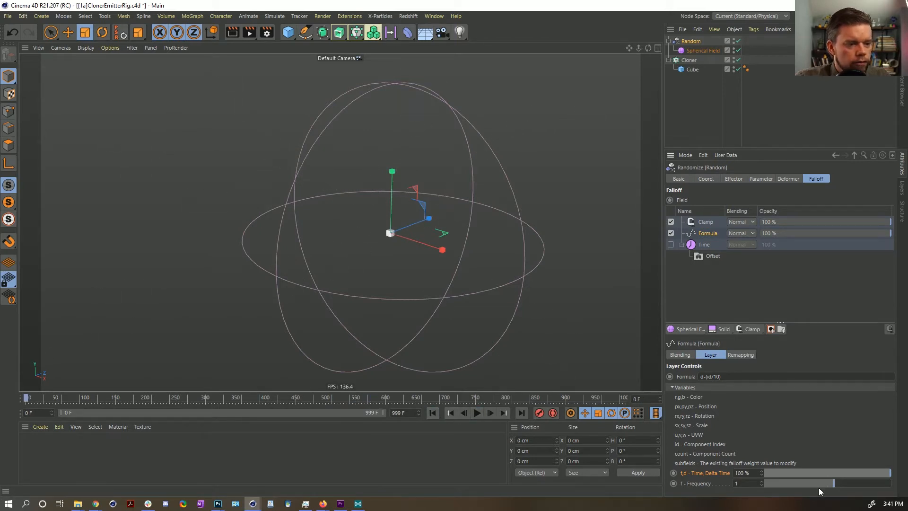
# Change the Formula layer's expression to t-((id/10)-t) and play the animation.
pyautogui.click(703, 377)
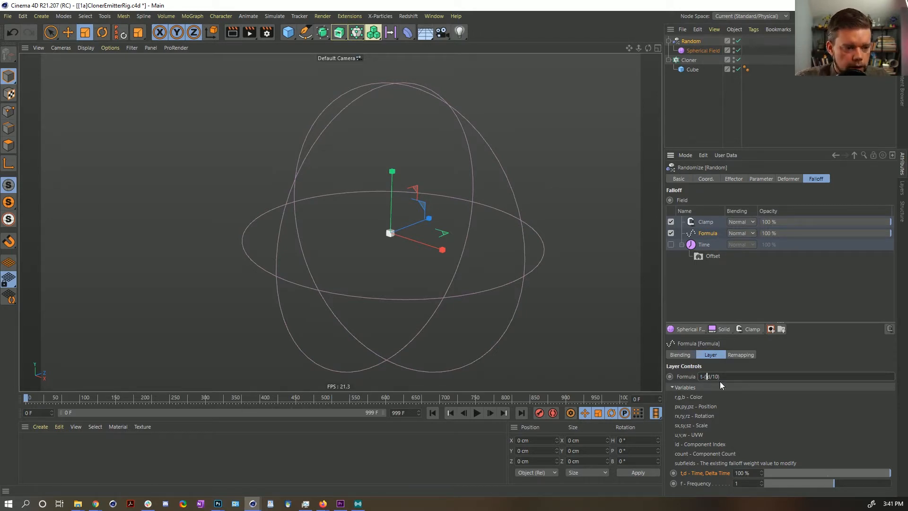
pyautogui.press('BackSpace')
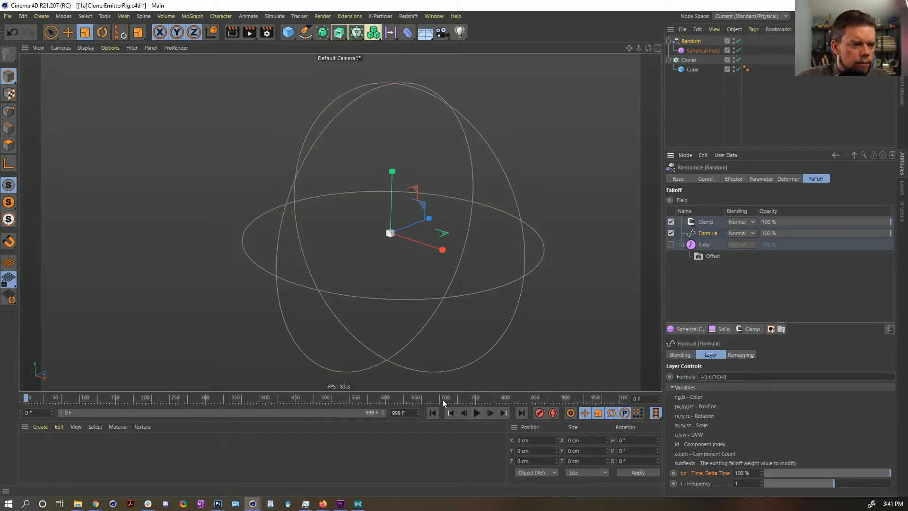
pyautogui.click(477, 413)
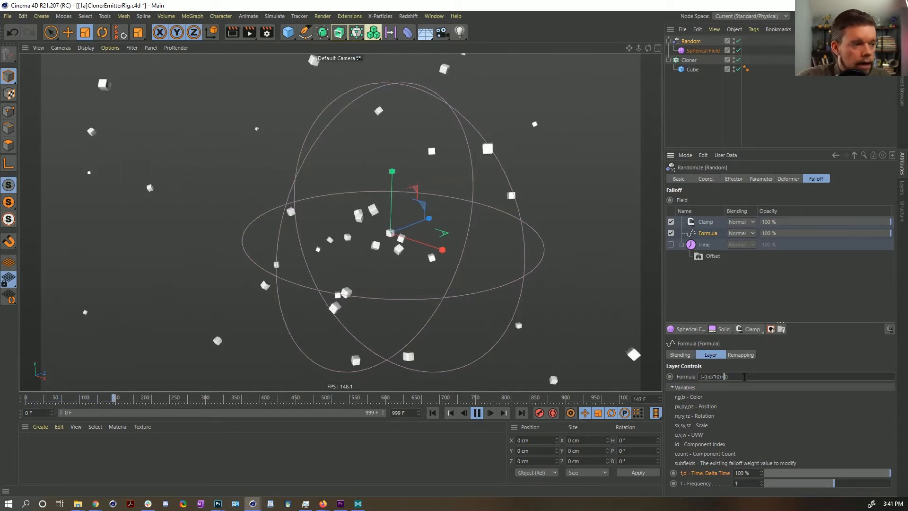
# Try the expression t-((id/10))/t, replay the animation from the first frame, and stop it.
pyautogui.press('Return')
pyautogui.click(432, 412)
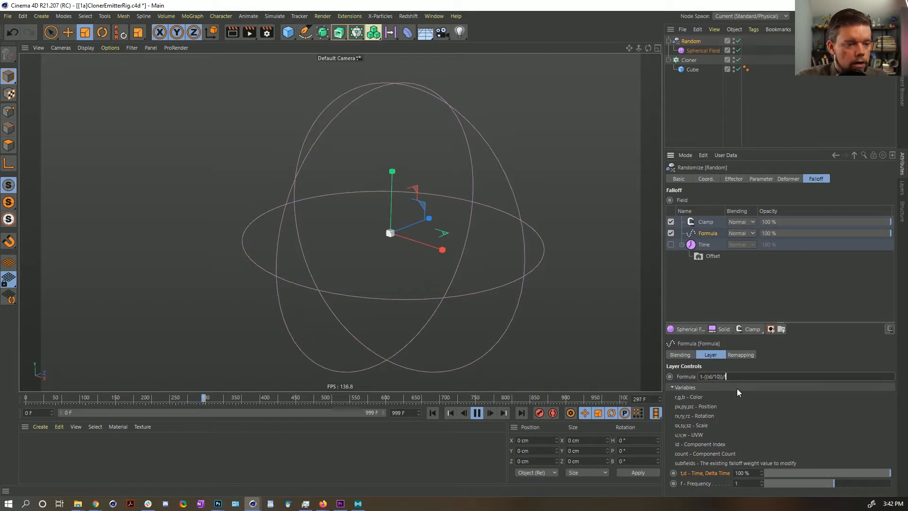
pyautogui.click(432, 412)
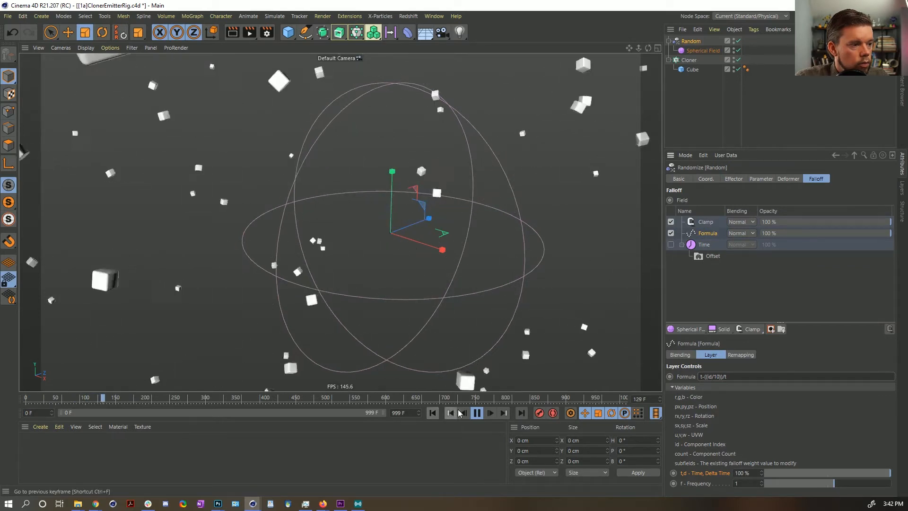
pyautogui.click(478, 414)
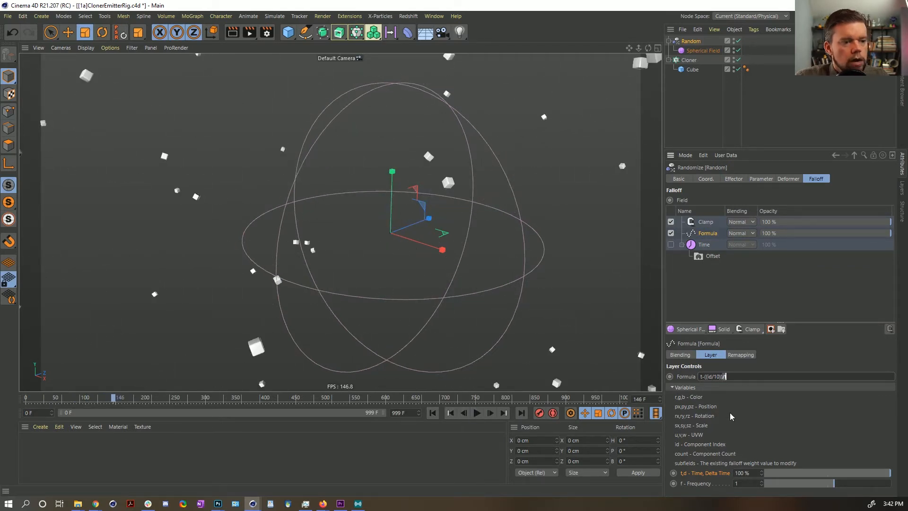
# Reduce the Formula layer's expression to t-((id/10)), test the animation from the start, and return to the first frame.
pyautogui.click(450, 413)
pyautogui.click(478, 412)
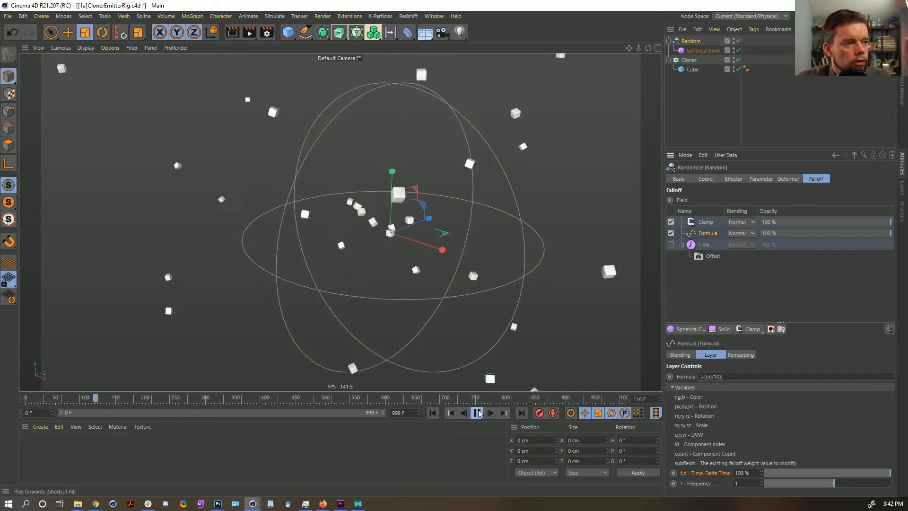
pyautogui.click(478, 412)
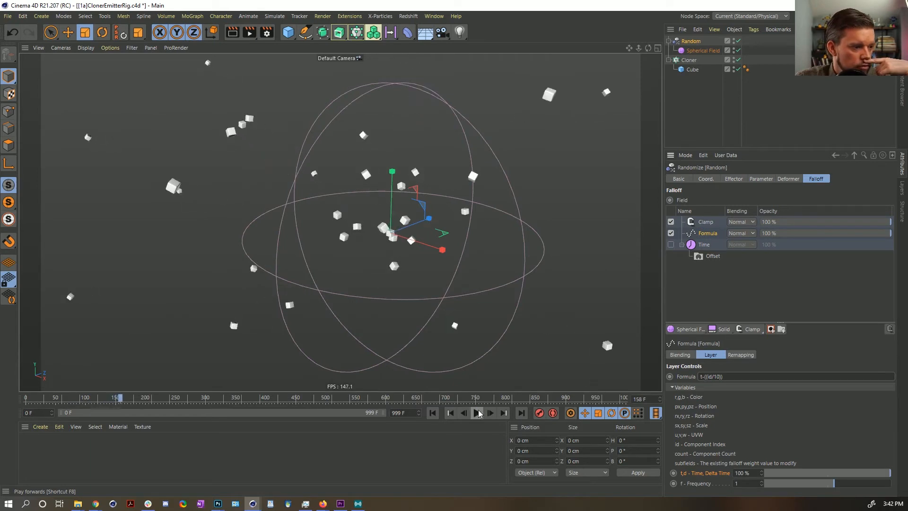
pyautogui.click(432, 412)
pyautogui.click(476, 413)
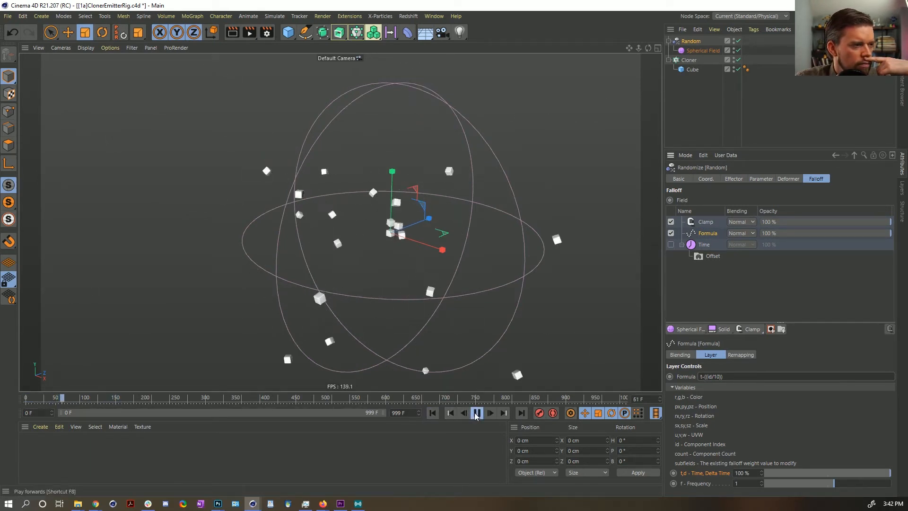
pyautogui.click(475, 413)
pyautogui.click(433, 413)
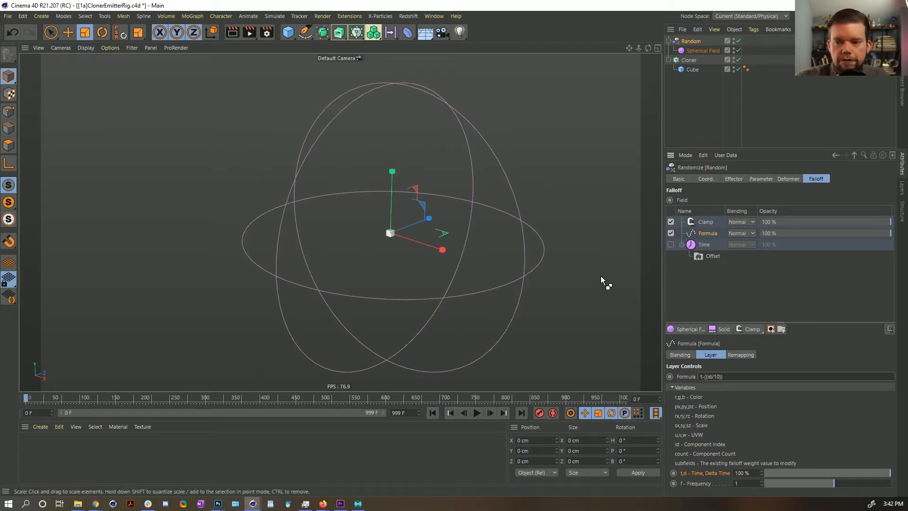
# Save the scene as a new version named [1b]ClonerEmitterRig.c4d.
pyautogui.hotkey('ctrl', 'shift', 's')
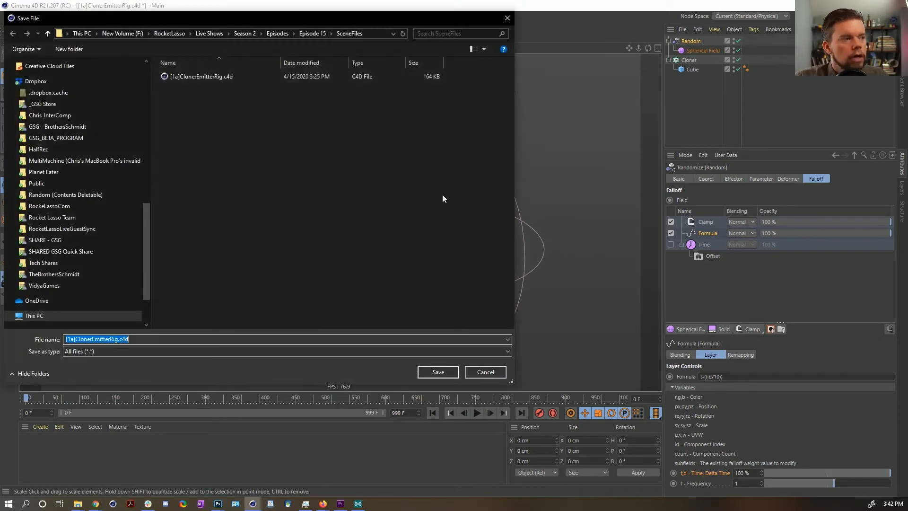
pyautogui.click(69, 339)
pyautogui.press('BackSpace')
pyautogui.write('b')
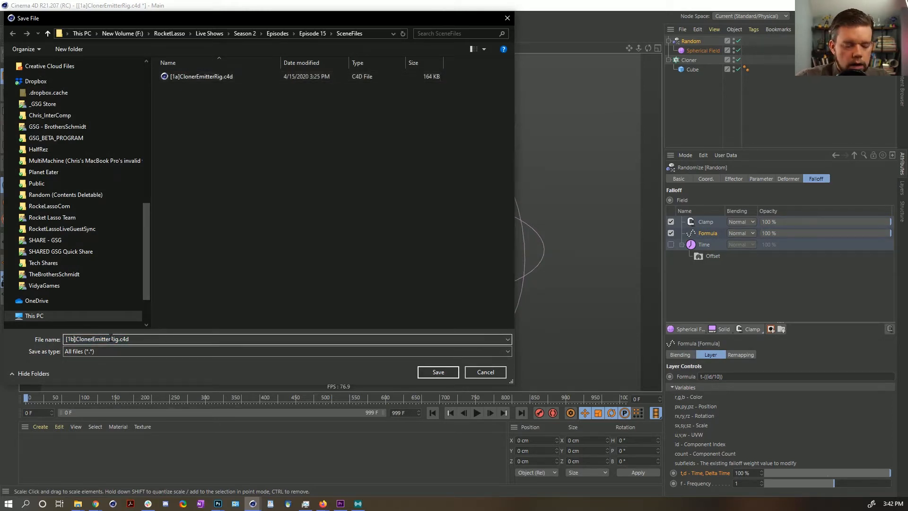
pyautogui.press('Return')
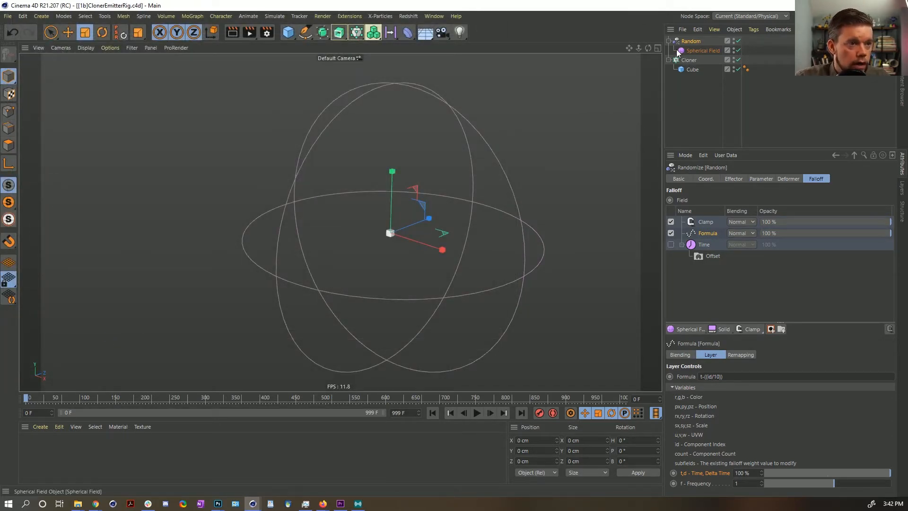
# Delete the Random effector with its Spherical Field, select the Cloner, and briefly test playback from the first frame.
pyautogui.press('Delete')
pyautogui.click(690, 43)
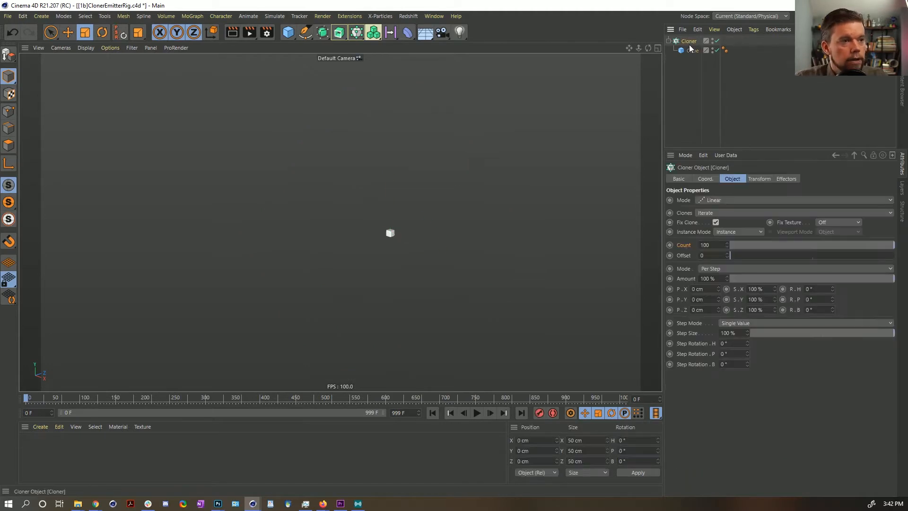
pyautogui.click(477, 413)
pyautogui.click(477, 413)
pyautogui.click(433, 412)
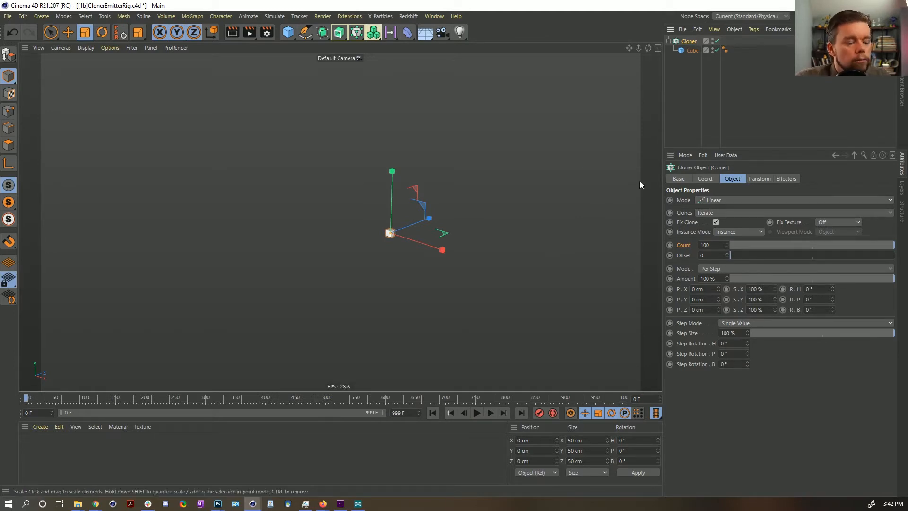
# Switch to the browser, review the bubbles houdini reference video's cluster motion, and return to Cinema 4D.
pyautogui.hotkey('alt', 'Tab')
pyautogui.click(140, 323)
pyautogui.click(138, 322)
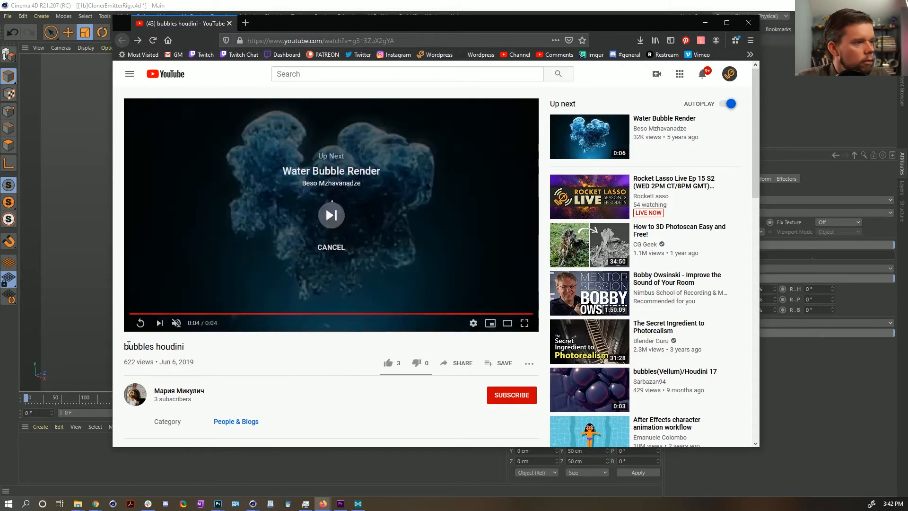
pyautogui.click(329, 247)
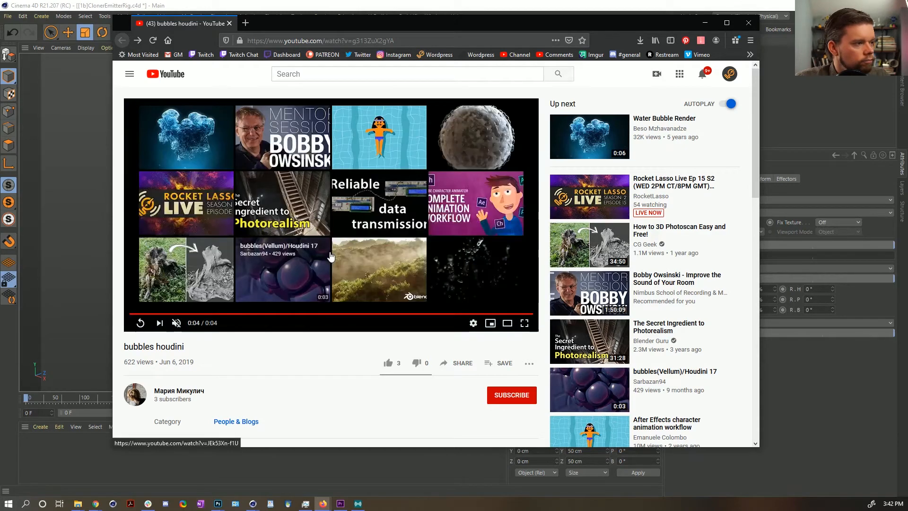
pyautogui.moveTo(280, 313); pyautogui.dragTo(415, 315)
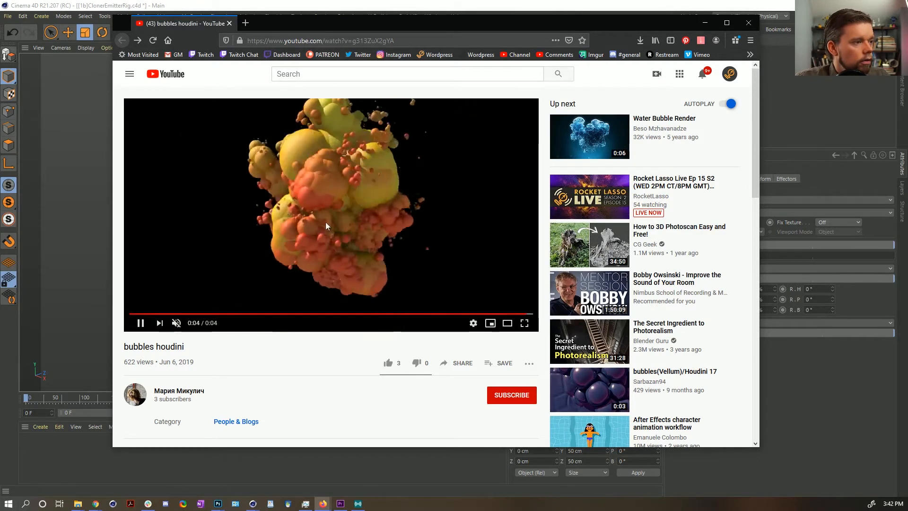
pyautogui.click(402, 314)
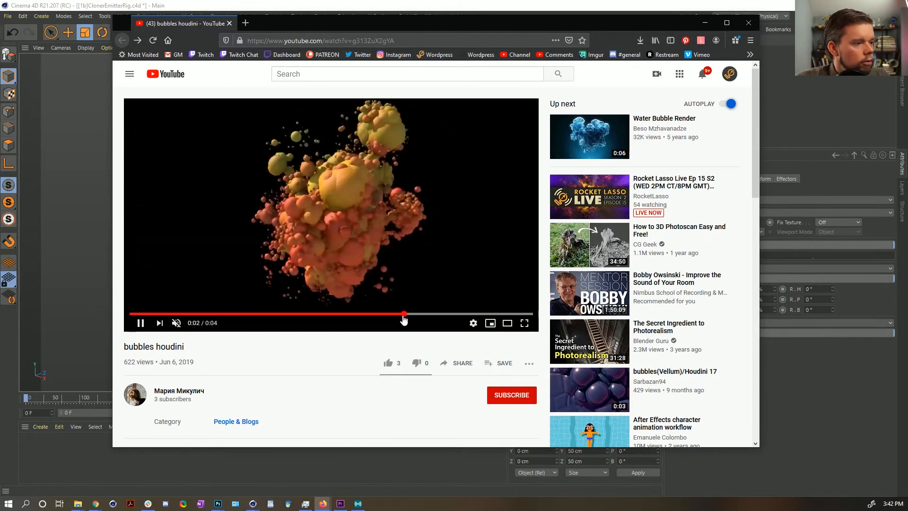
pyautogui.click(398, 291)
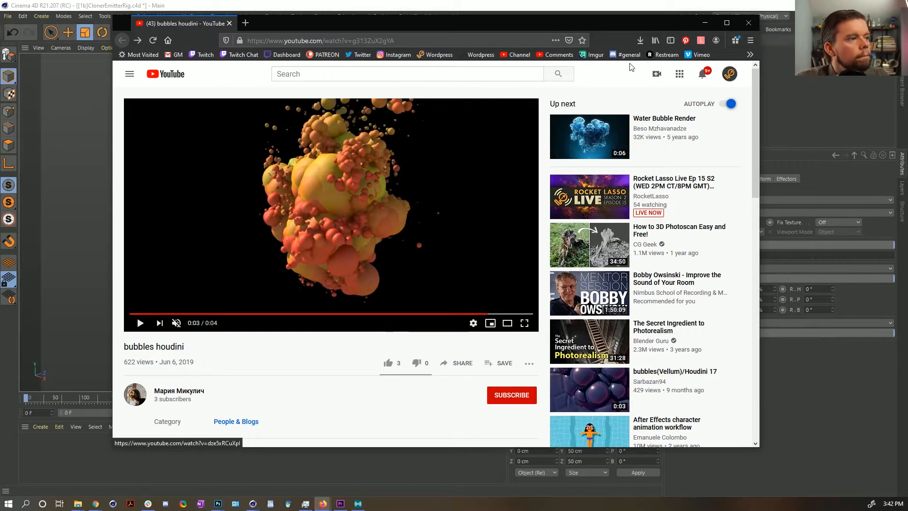
pyautogui.click(656, 12)
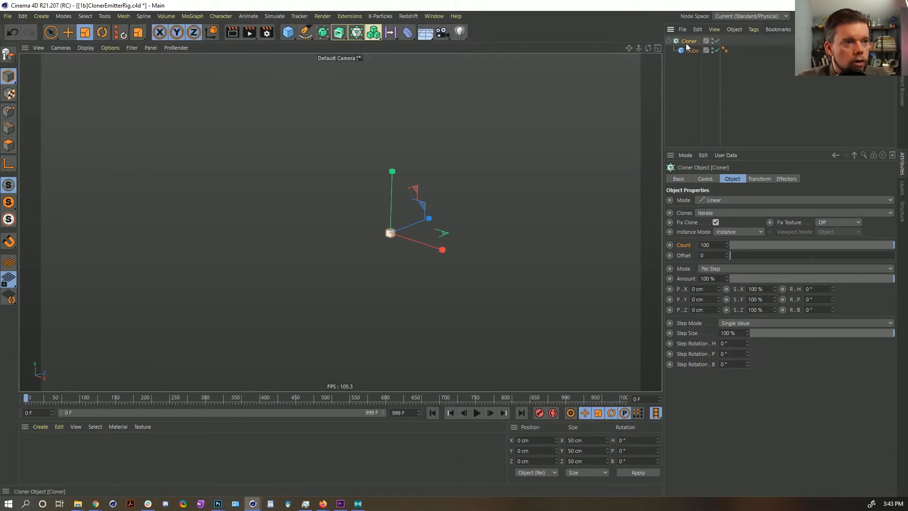
# Set the Cloner's Instance Mode to Multi-Instance and its Count to 1111.
pyautogui.click(738, 232)
pyautogui.click(732, 262)
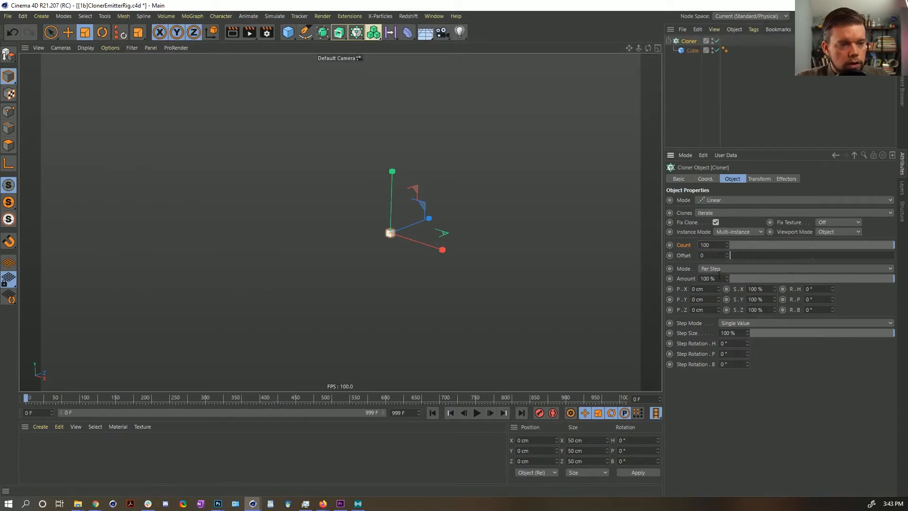
pyautogui.write('1111')
pyautogui.press('Return')
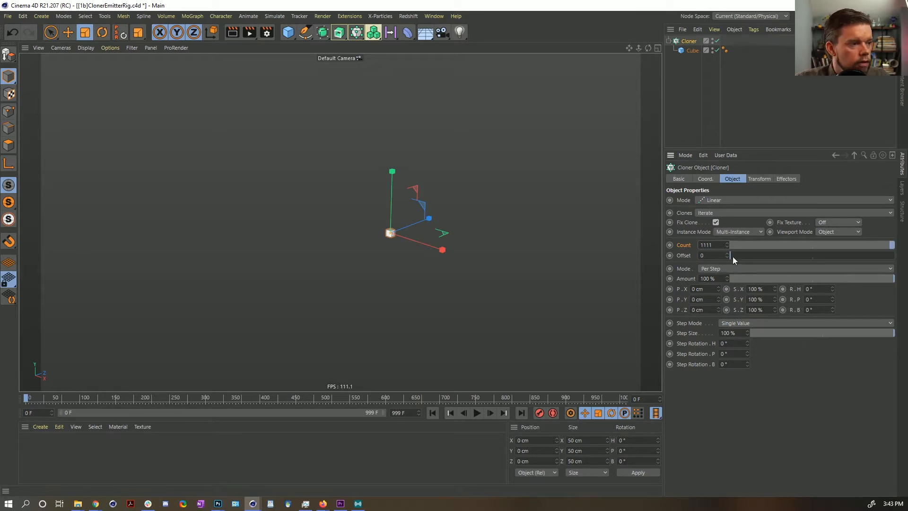
# Add a Random effector to the Cloner and enable its rotation with 90° on heading, pitch and bank.
pyautogui.click(373, 32)
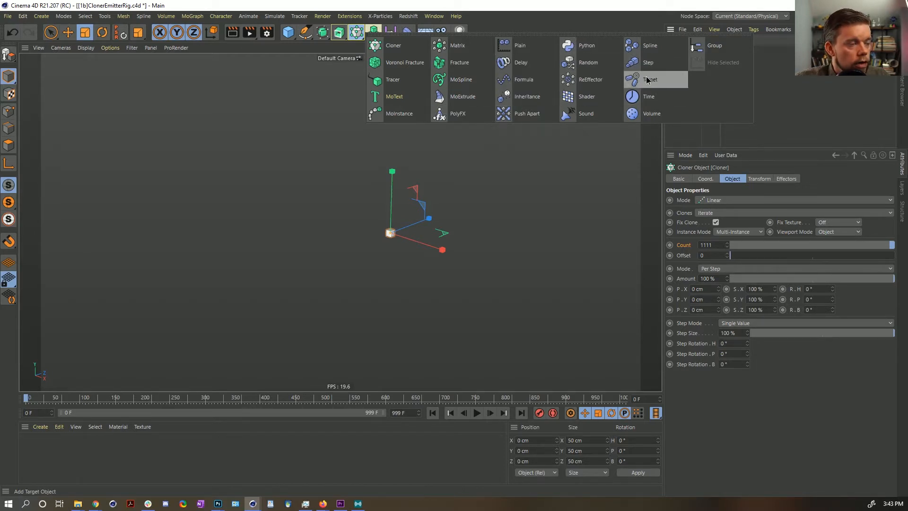
pyautogui.click(594, 64)
pyautogui.click(734, 179)
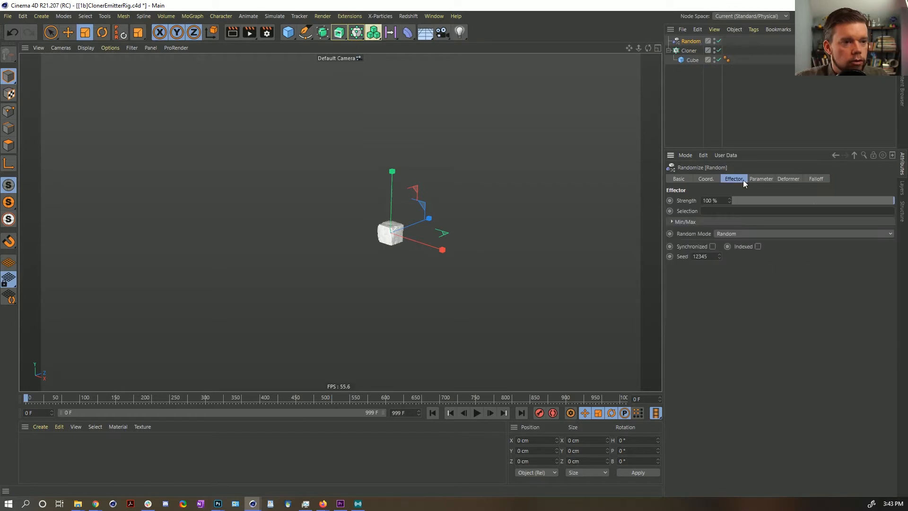
pyautogui.click(761, 178)
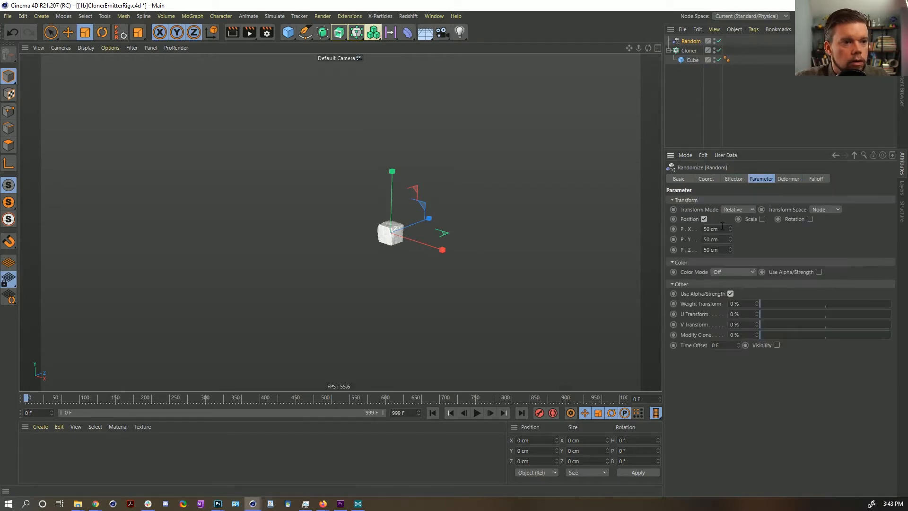
pyautogui.click(810, 219)
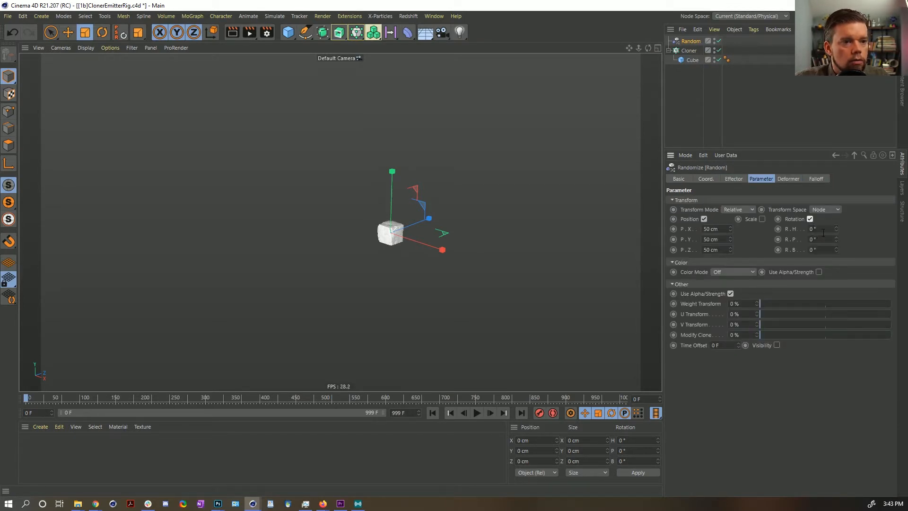
pyautogui.write('90')
pyautogui.press('Tab')
pyautogui.write('90')
pyautogui.press('Tab')
pyautogui.write('90')
pyautogui.press('Return')
# Set the Random effector's position offset to 100 cm on X, Y and Z.
pyautogui.doubleClick(724, 229)
pyautogui.write('10')
pyautogui.write('100')
pyautogui.press('Tab')
pyautogui.write('0')
pyautogui.press('Return')
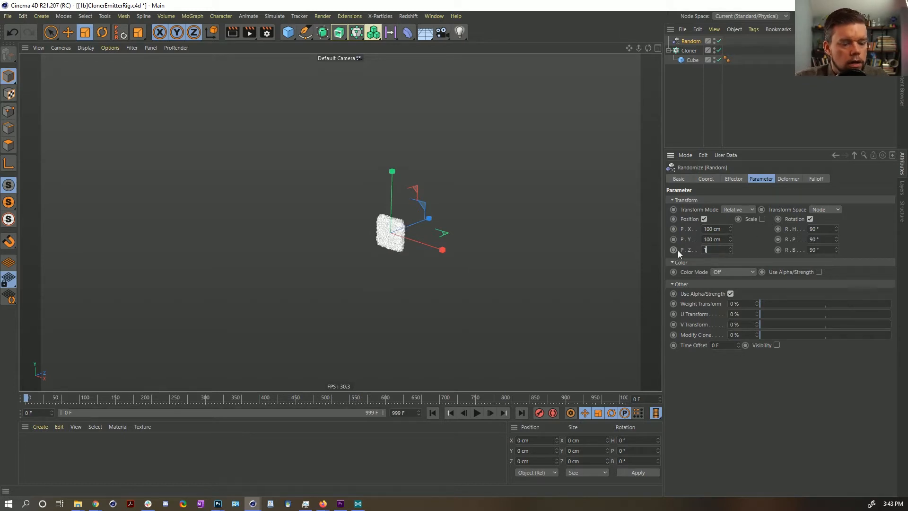
pyautogui.press('Return')
# Sweep the Random effector's strength down to a few percent and back to 100% to test the spread.
pyautogui.click(733, 180)
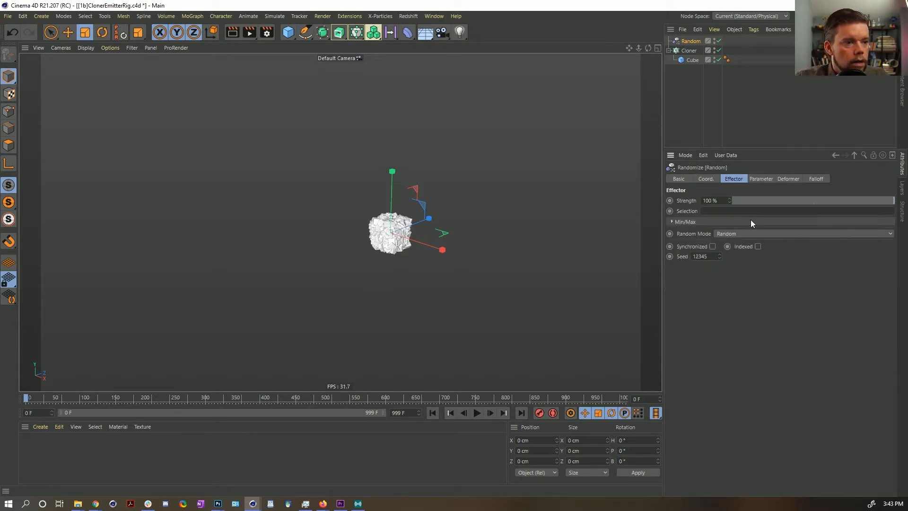
pyautogui.moveTo(731, 200); pyautogui.dragTo(742, 125)
pyautogui.hotkey('ctrl', 'z')
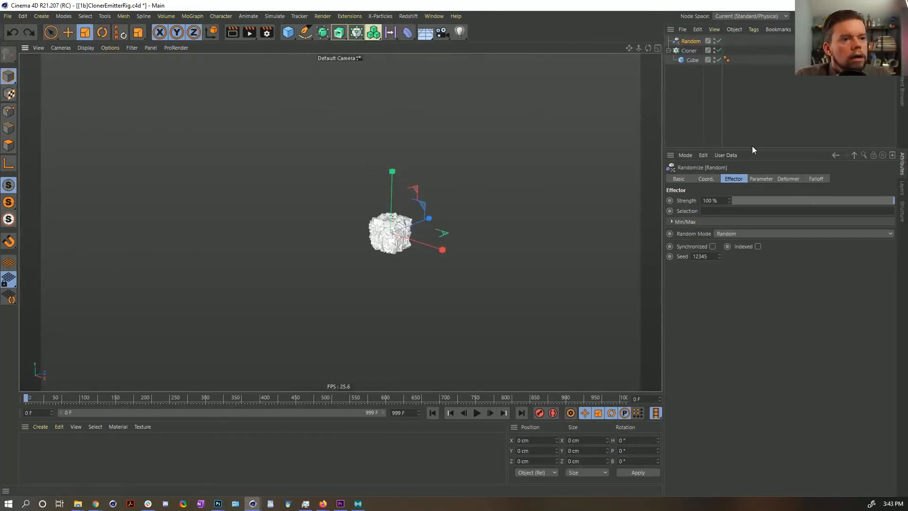
pyautogui.click(740, 201)
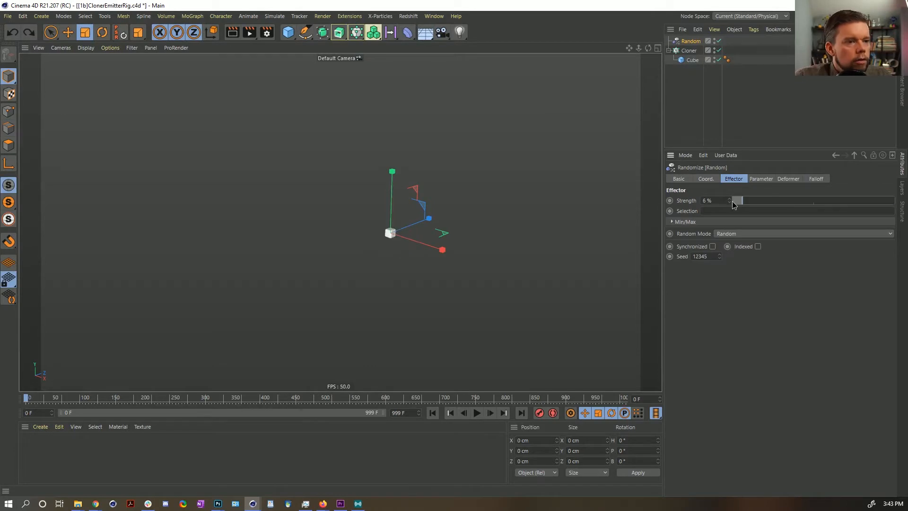
pyautogui.moveTo(743, 202); pyautogui.dragTo(895, 201)
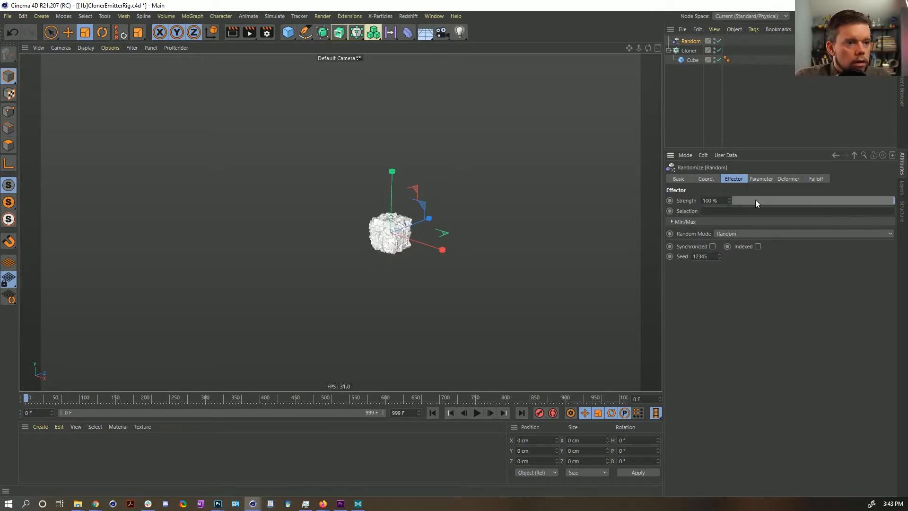
pyautogui.moveTo(748, 200); pyautogui.dragTo(895, 201)
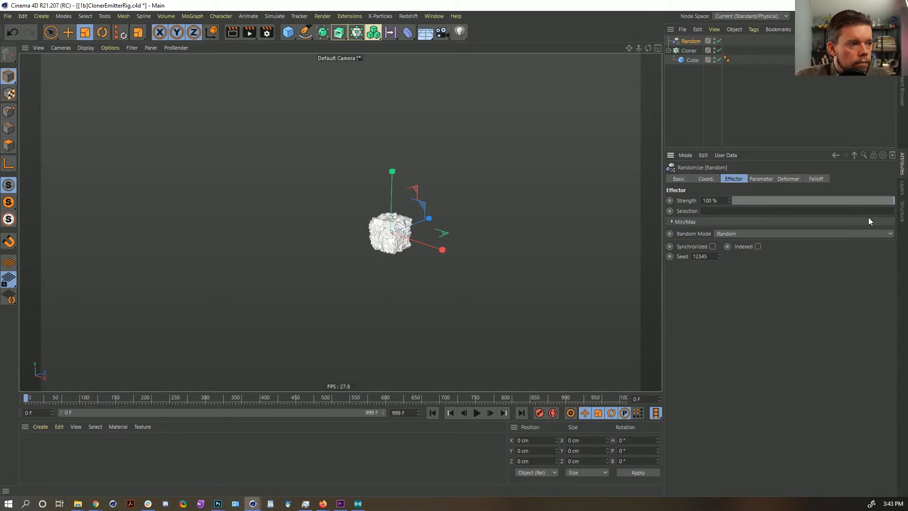
# Add a Random Field to the effector's falloff and set the field's random mode to Random.
pyautogui.click(813, 180)
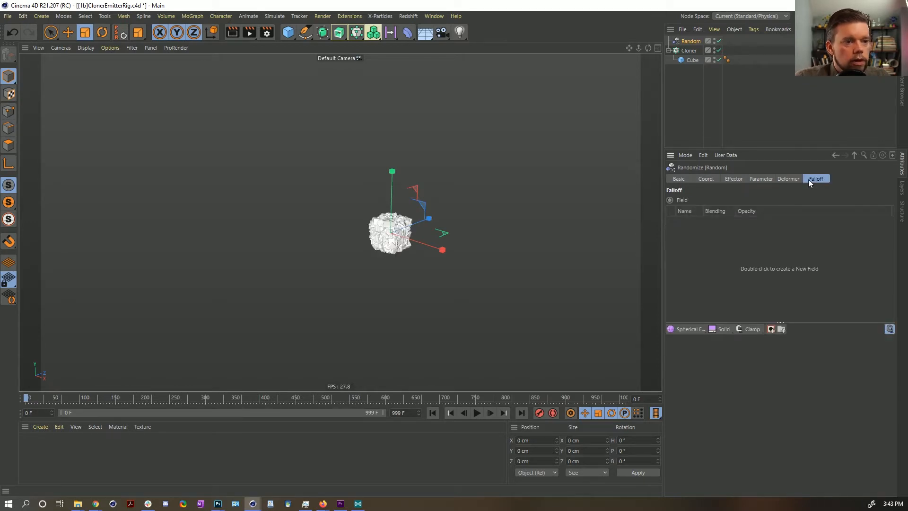
pyautogui.click(687, 328)
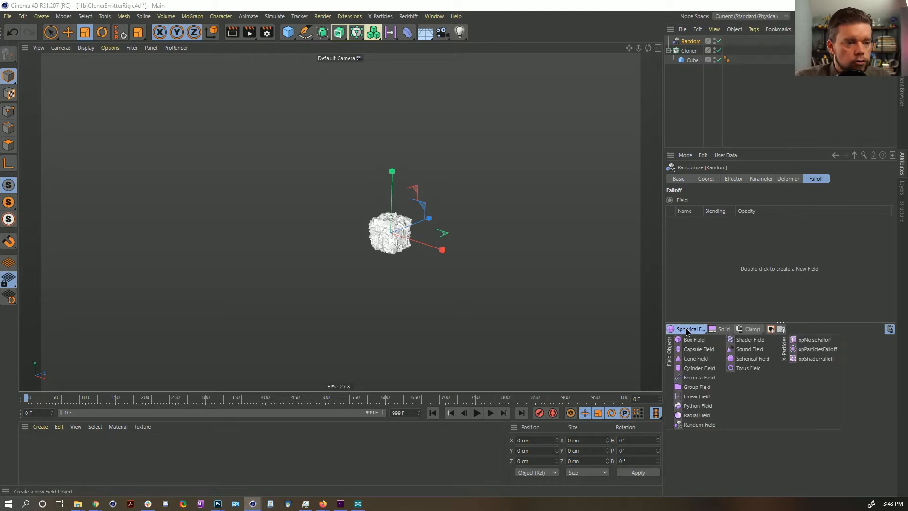
pyautogui.click(701, 424)
pyautogui.moveTo(739, 323); pyautogui.dragTo(739, 266)
pyautogui.click(717, 299)
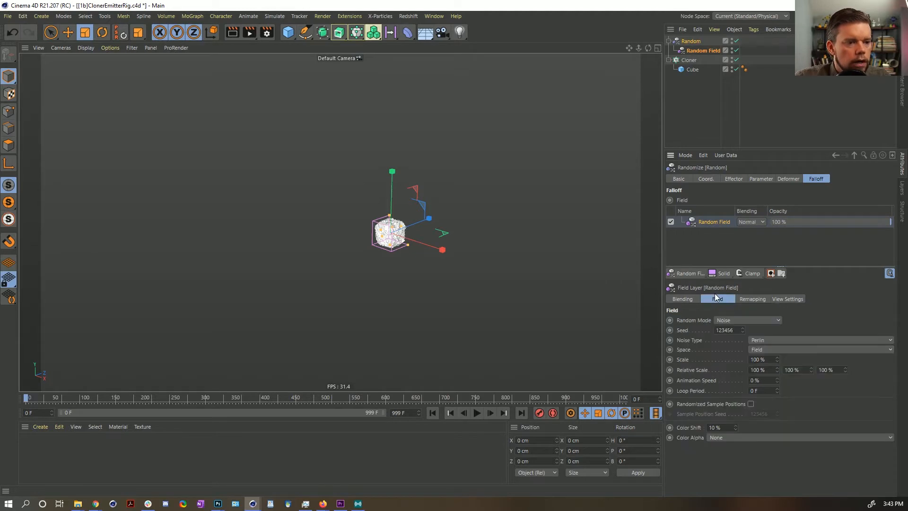
pyautogui.click(742, 320)
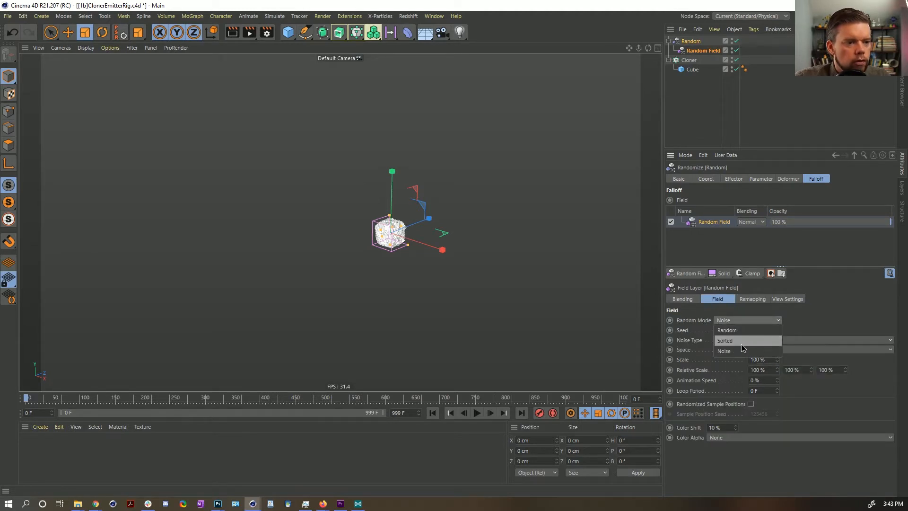
pyautogui.click(739, 350)
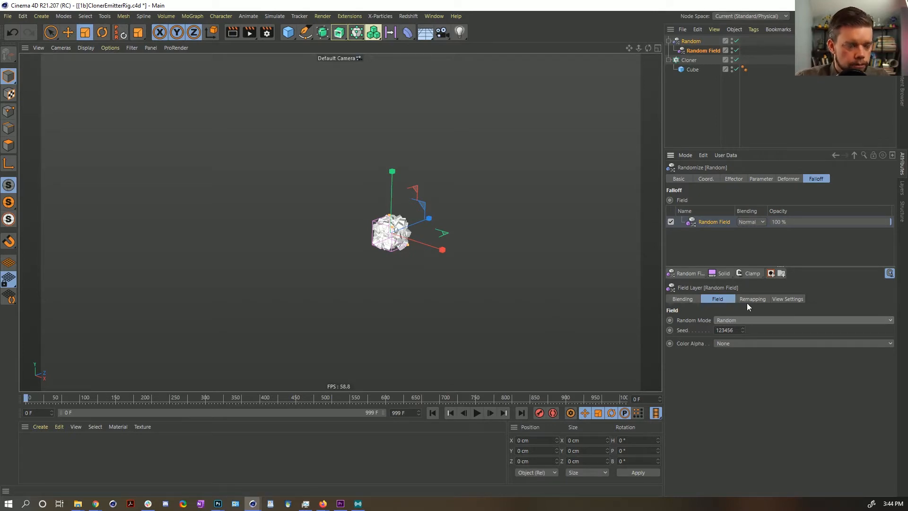
# Raise the Random effector's strength to 1520% and inspect the scattered cubes from another angle.
pyautogui.click(733, 179)
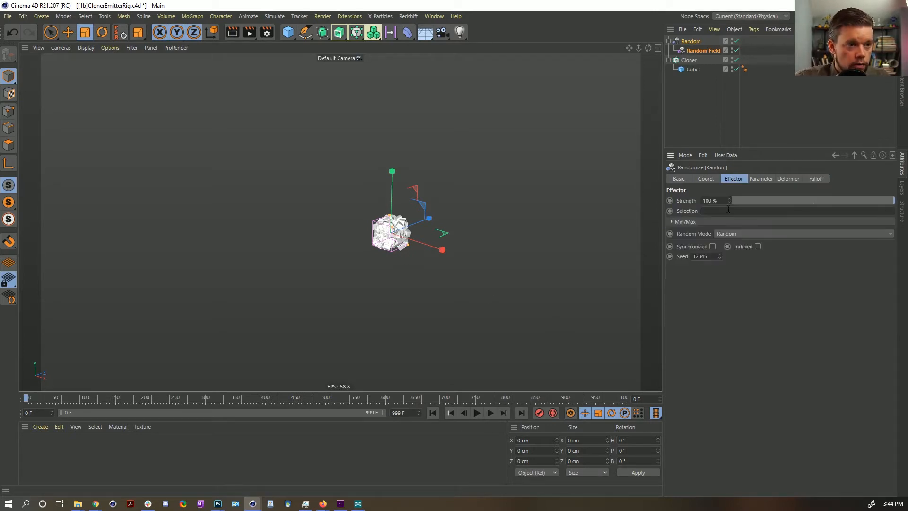
pyautogui.moveTo(728, 200); pyautogui.dragTo(799, 201)
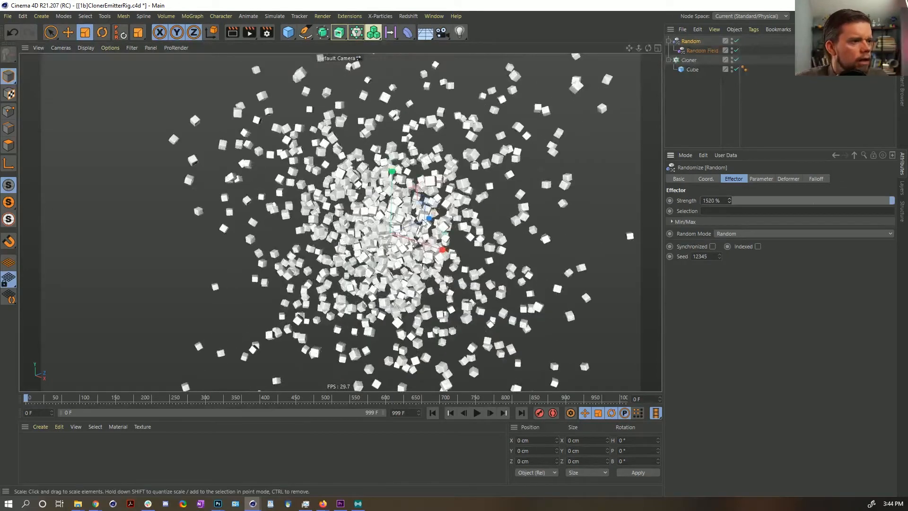
pyautogui.moveTo(435, 224)
pyautogui.keyDown('alt'); pyautogui.mouseDown()
pyautogui.moveTo(416, 218)
pyautogui.moveTo(478, 198)
pyautogui.moveTo(434, 178)
pyautogui.moveTo(428, 274)
pyautogui.mouseUp(); pyautogui.keyUp('alt')
pyautogui.keyDown('alt'); pyautogui.moveTo(405, 233); pyautogui.dragTo(423, 246); pyautogui.keyUp('alt')
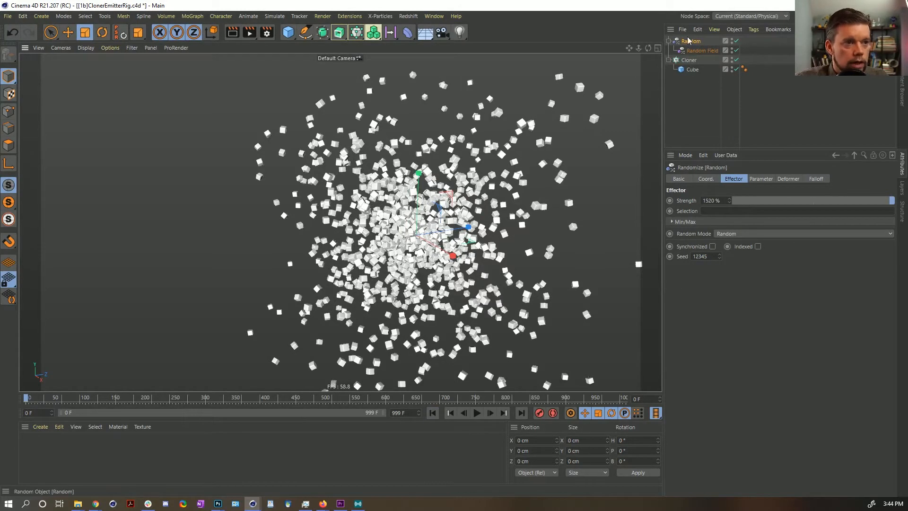
# Keyframe the Random effector's strength at 0% on frame 0 and 1742% on frame 400, and play the animation from the start.
pyautogui.moveTo(742, 200); pyautogui.dragTo(703, 205)
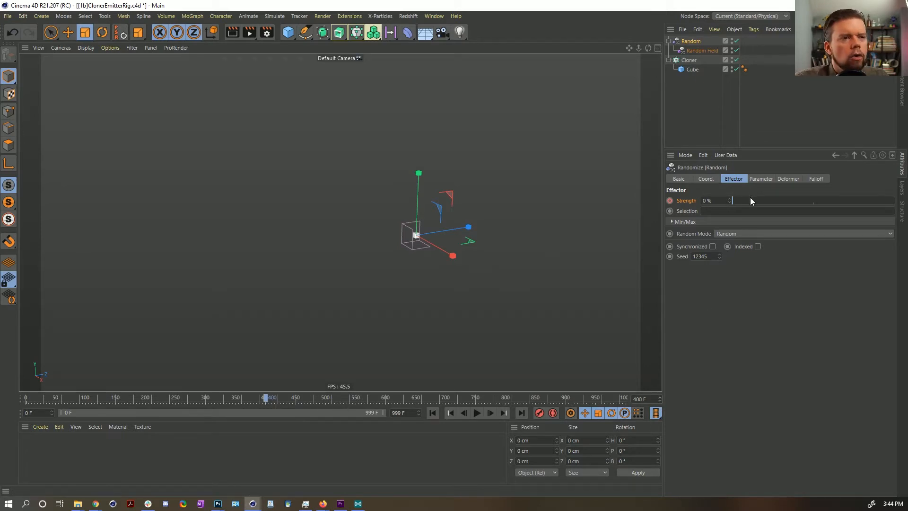
pyautogui.moveTo(751, 198); pyautogui.dragTo(894, 201)
pyautogui.moveTo(729, 202); pyautogui.dragTo(711, 214)
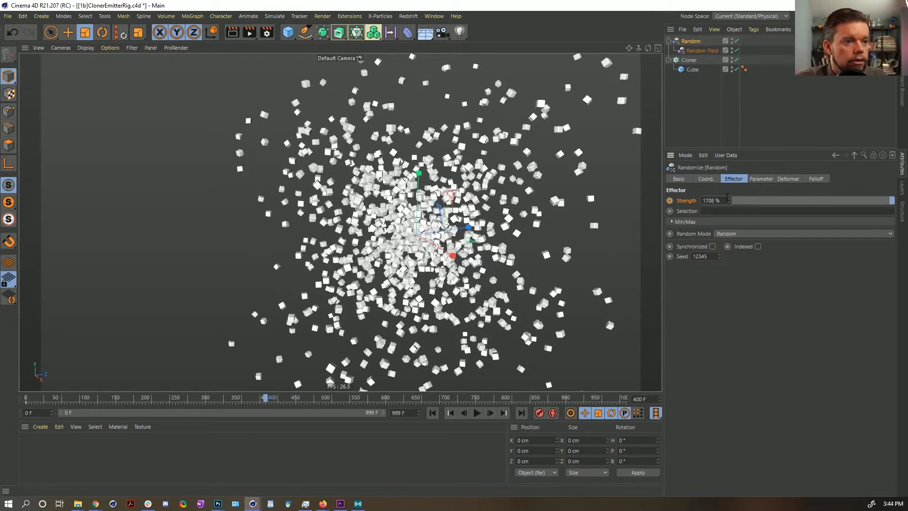
pyautogui.moveTo(729, 201); pyautogui.dragTo(726, 196)
pyautogui.click(670, 201)
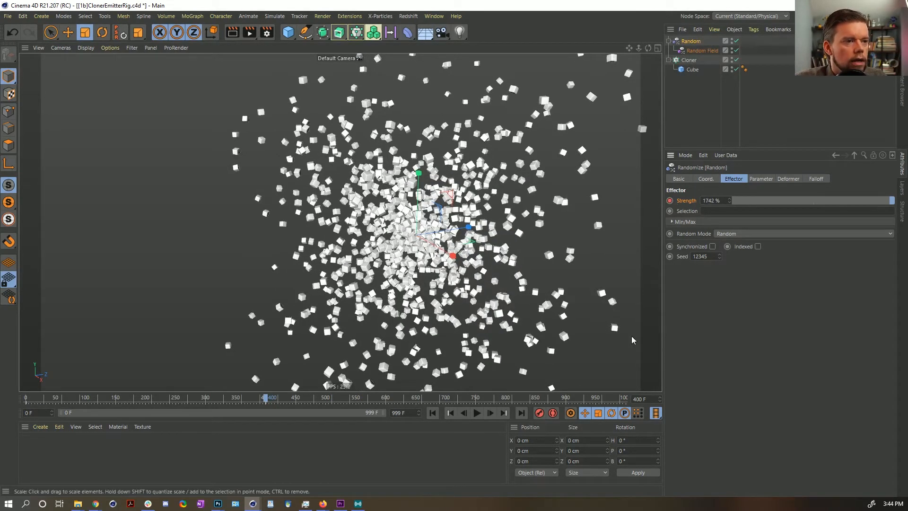
pyautogui.click(434, 412)
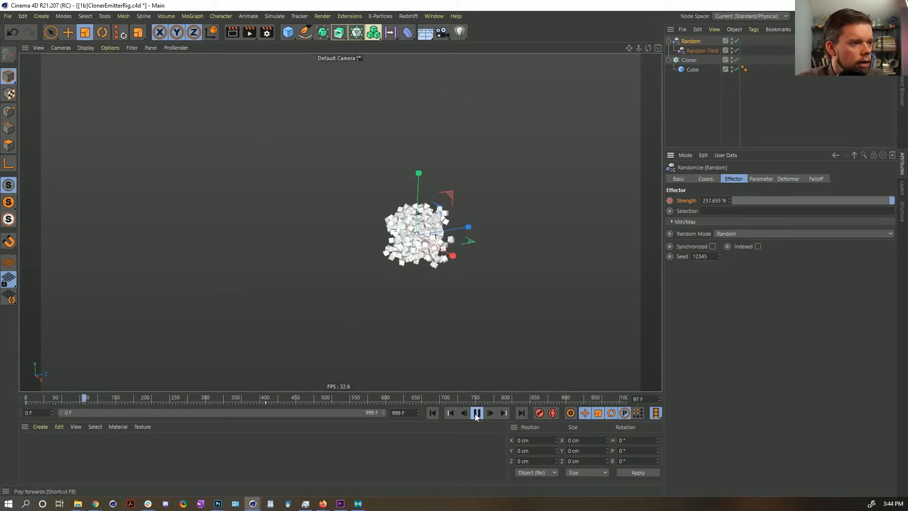
pyautogui.click(476, 414)
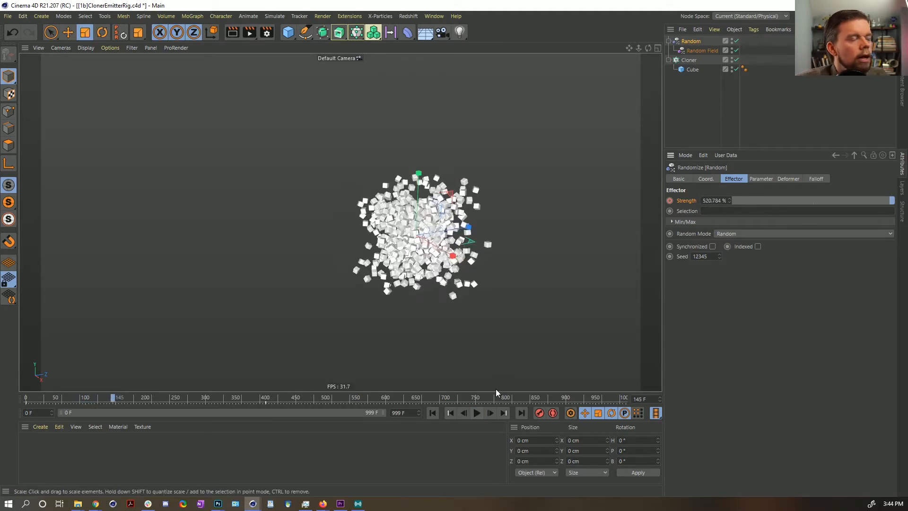
# Rename the Random effector to "Random Explode".
pyautogui.click(692, 69)
pyautogui.click(689, 60)
pyautogui.click(691, 42)
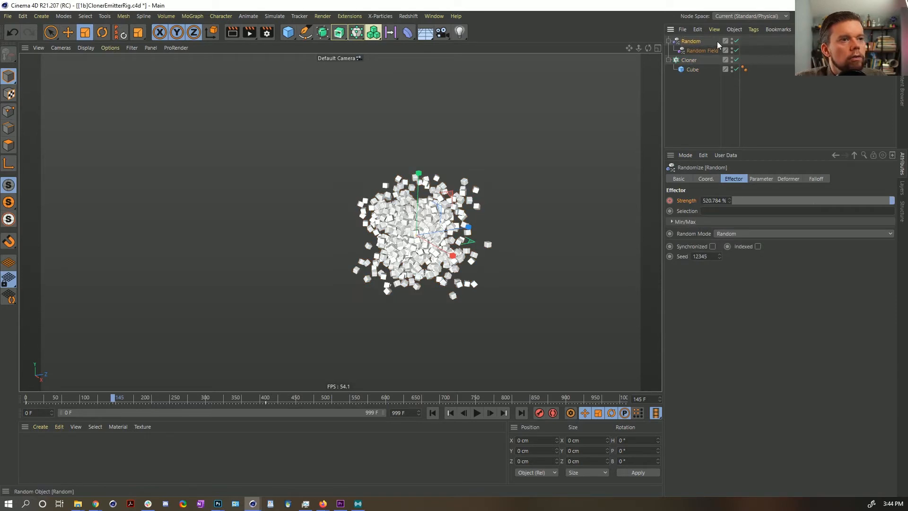
pyautogui.doubleClick(694, 41)
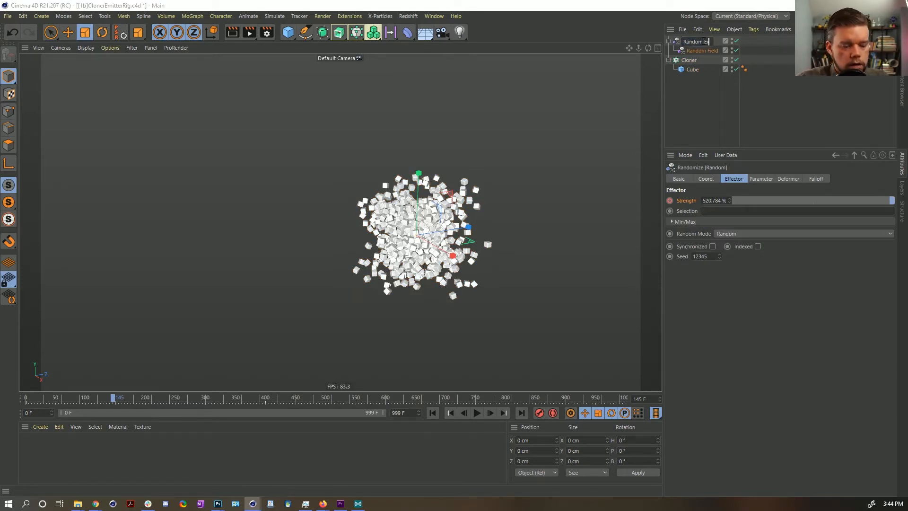
pyautogui.write('Explode')
pyautogui.press('Return')
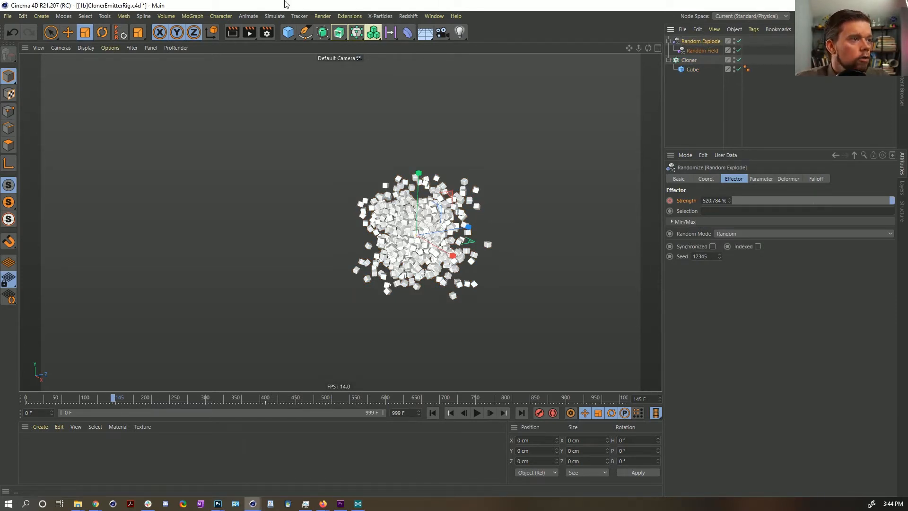
# Create a second Random effector and name it "Random Scale".
pyautogui.click(354, 35)
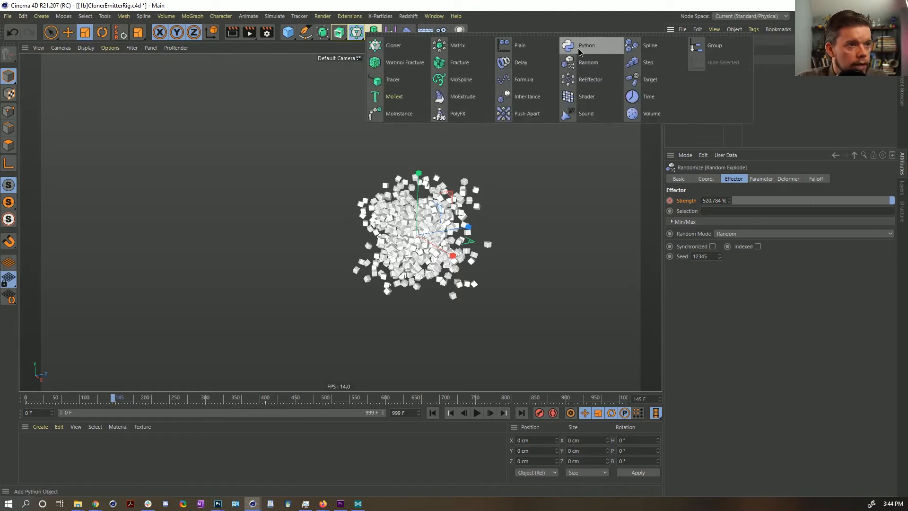
pyautogui.click(588, 63)
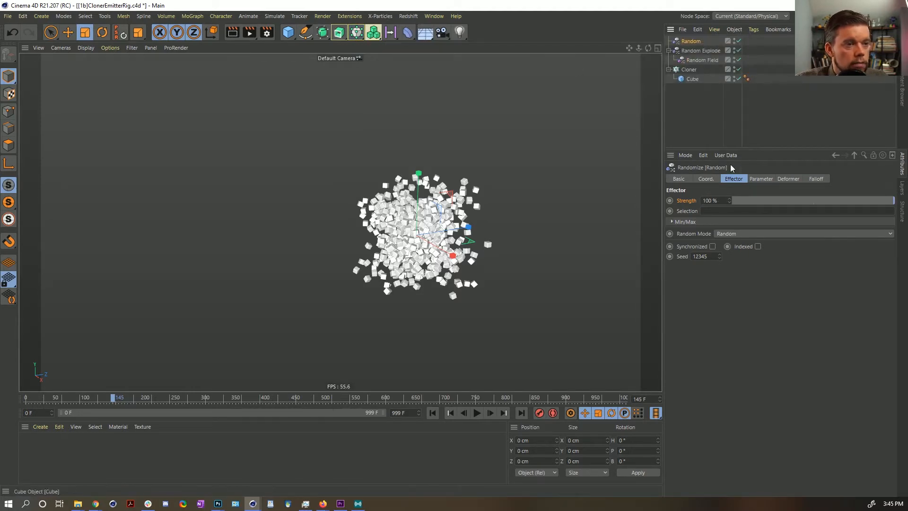
pyautogui.click(690, 69)
pyautogui.doubleClick(688, 42)
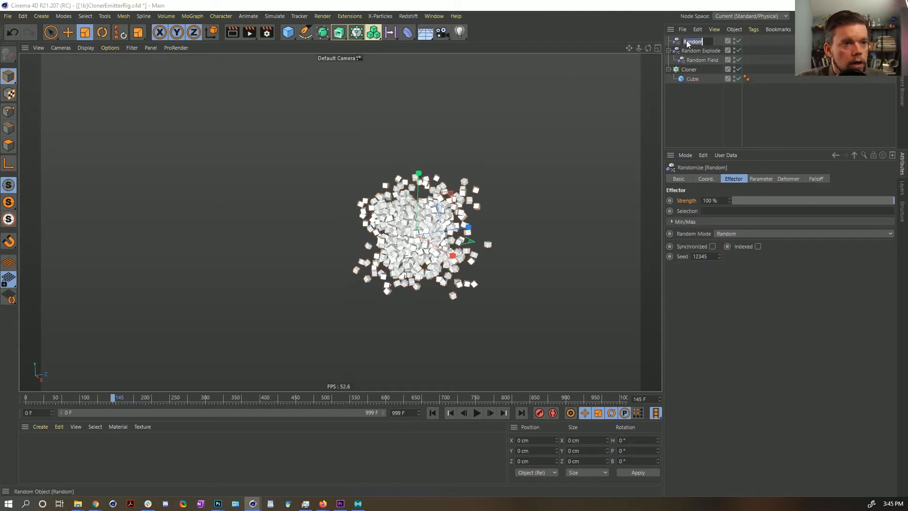
pyautogui.write('Scale')
pyautogui.press('Return')
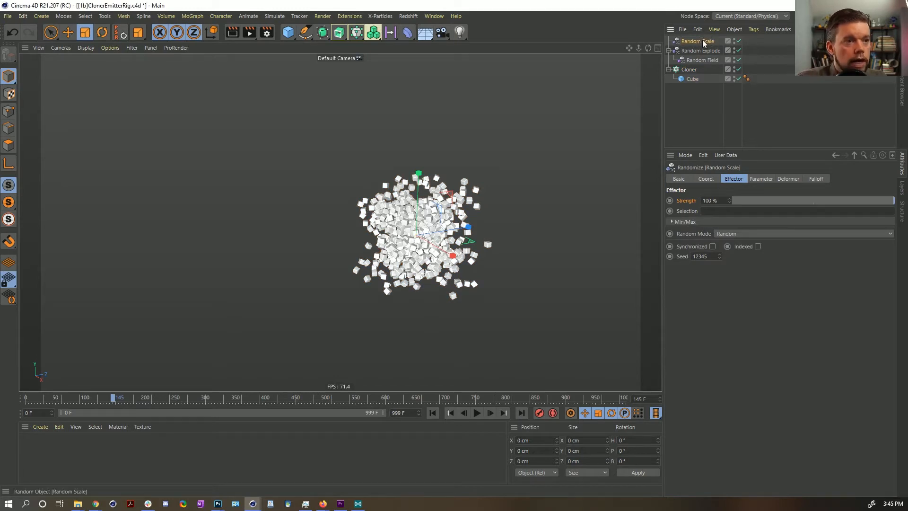
# Add the Random Scale effector to the Cloner's effectors list beneath Random Explode.
pyautogui.click(690, 71)
pyautogui.click(786, 179)
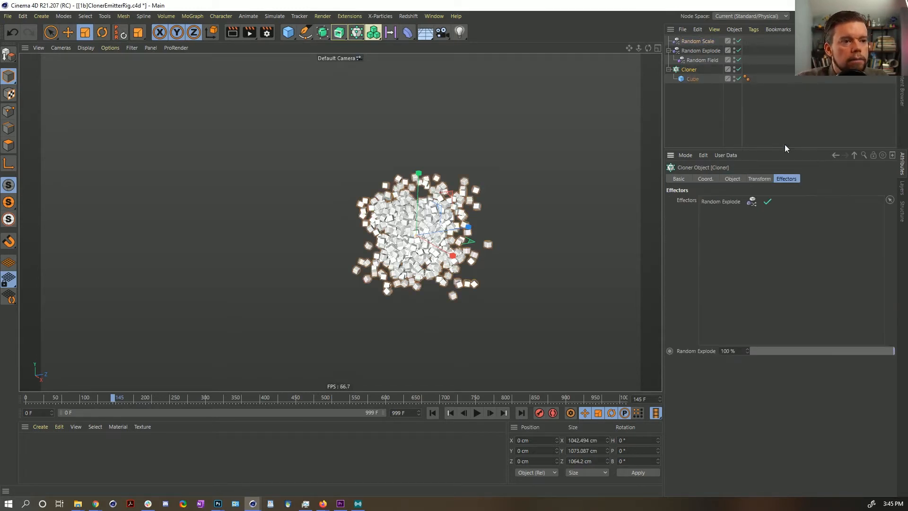
pyautogui.moveTo(787, 256); pyautogui.dragTo(772, 223)
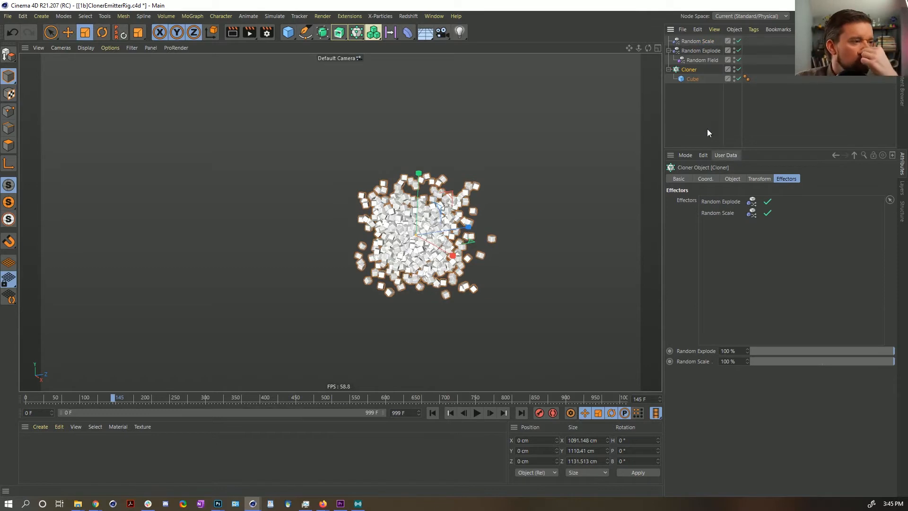
# Disable position on the Random Scale effector and enable scale with the Uniform Scale option.
pyautogui.click(710, 41)
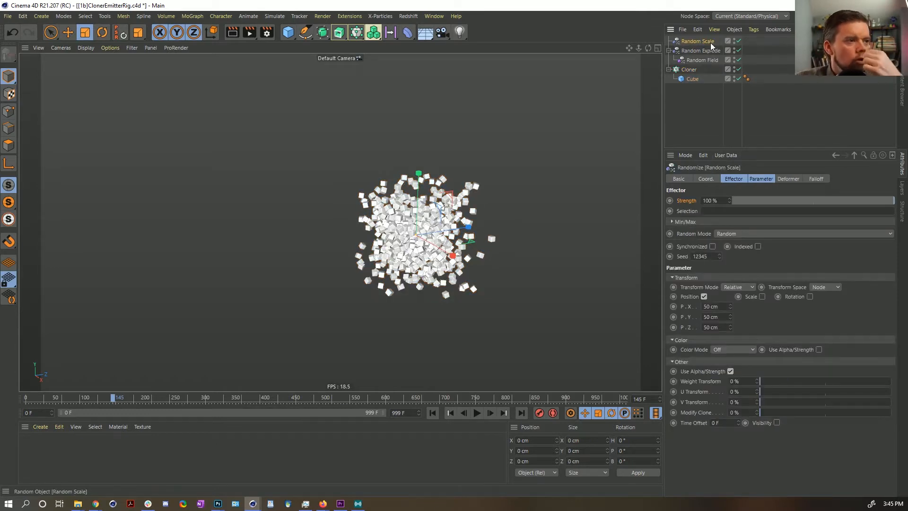
pyautogui.click(769, 179)
pyautogui.click(704, 219)
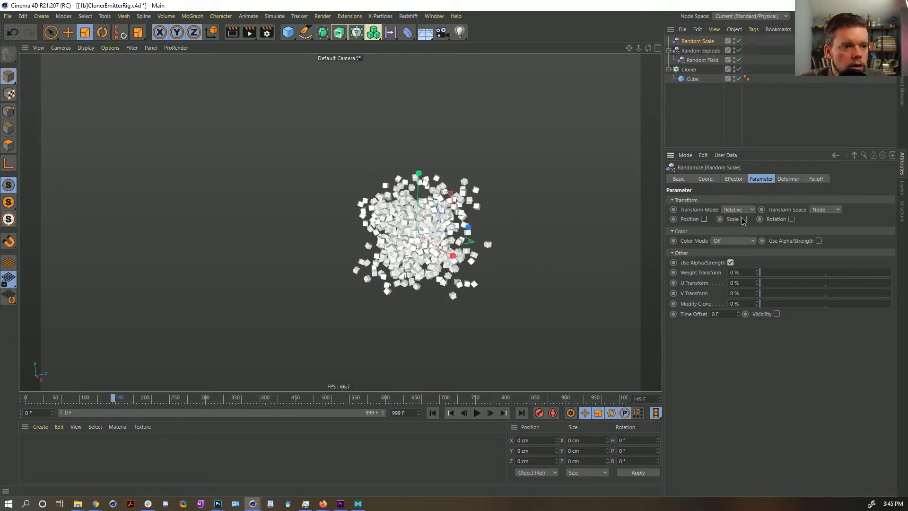
pyautogui.click(743, 219)
pyautogui.click(765, 259)
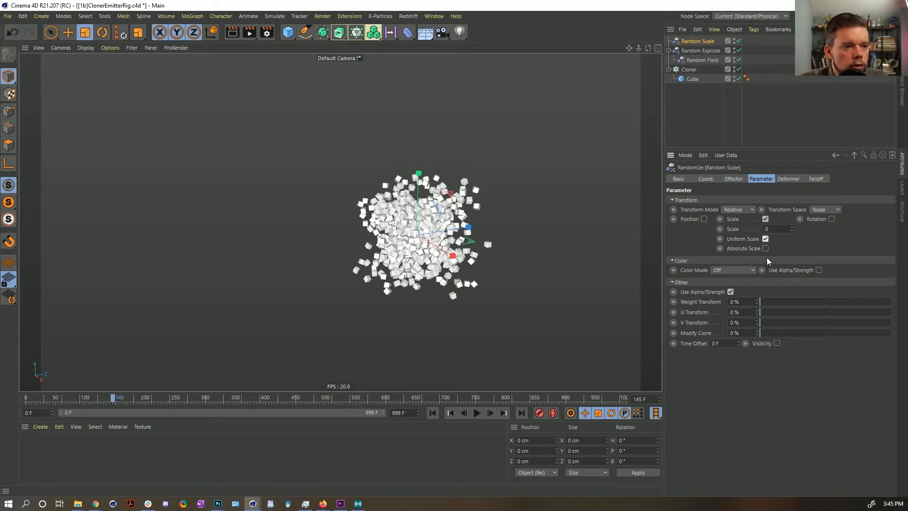
# Enable Absolute Scale on the Random Scale effector, raise its scale to about 5.94 and play the animation from the start.
pyautogui.moveTo(792, 230); pyautogui.dragTo(792, 166)
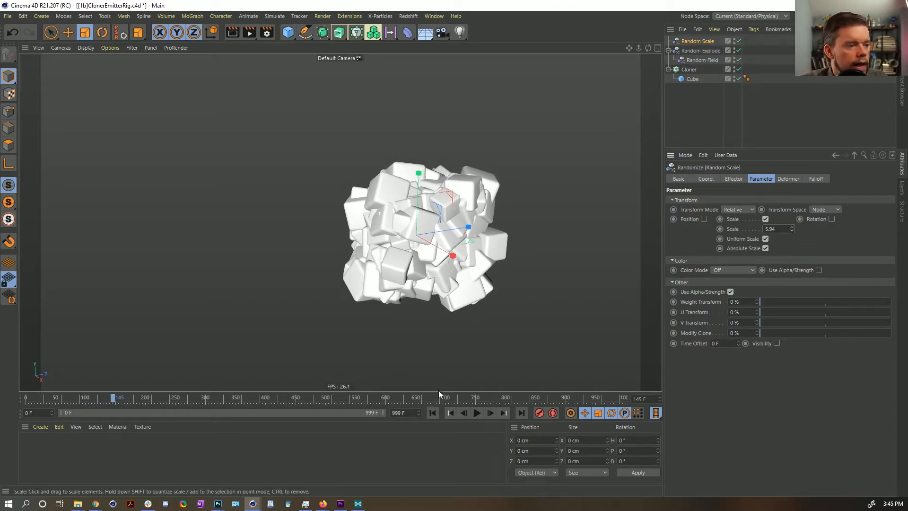
pyautogui.click(432, 413)
pyautogui.click(476, 413)
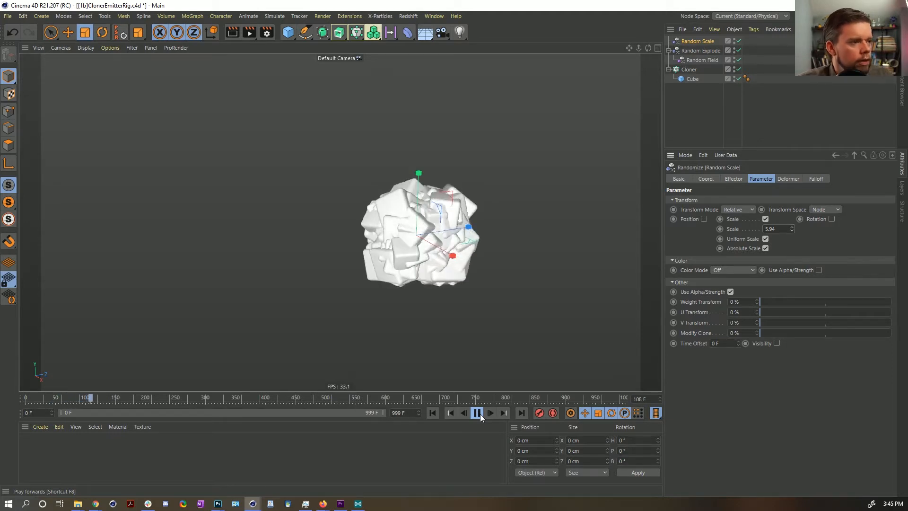
# Add a Random Field to the Random Scale effector's falloff, set the field's scale to 1000% and replay the animation from the start.
pyautogui.click(817, 179)
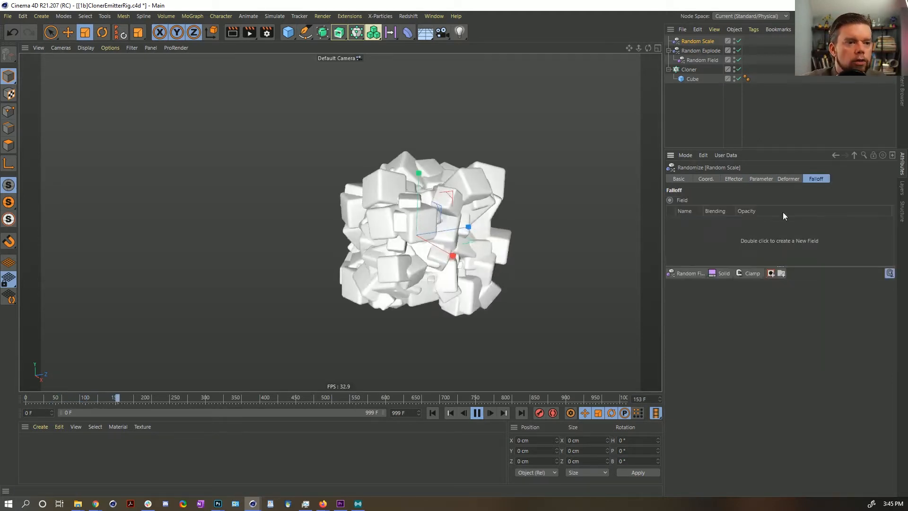
pyautogui.click(695, 275)
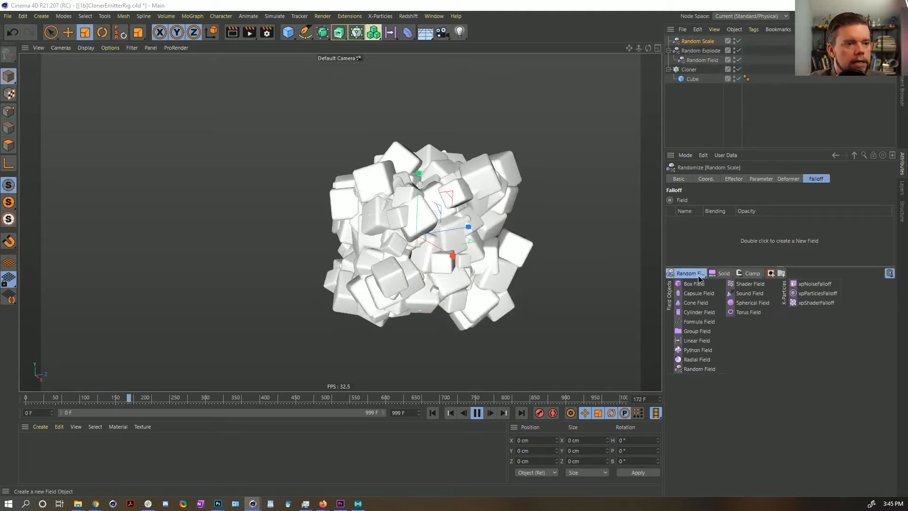
pyautogui.click(699, 369)
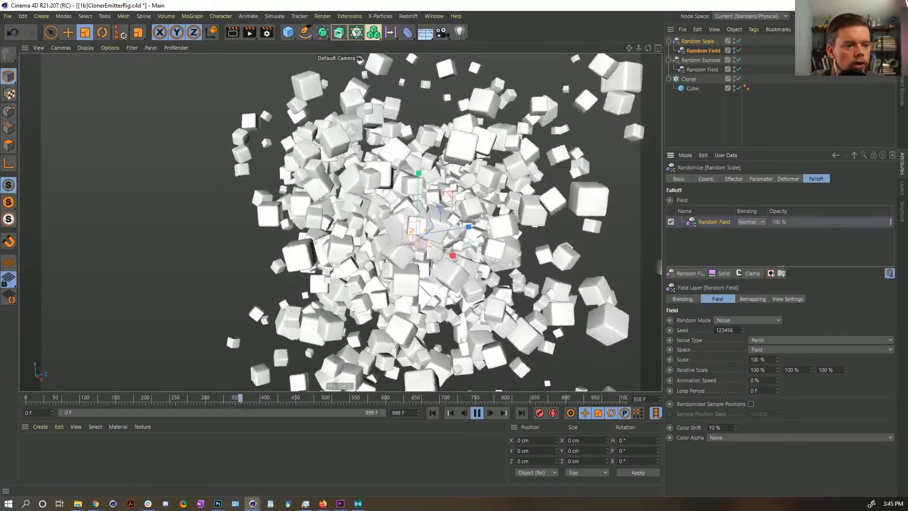
pyautogui.click(756, 360)
pyautogui.write('0')
pyautogui.press('Return')
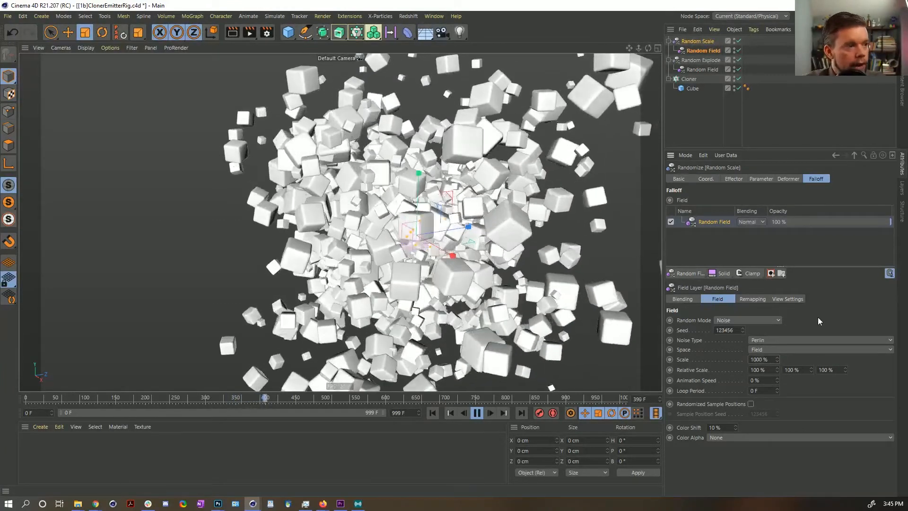
pyautogui.click(432, 413)
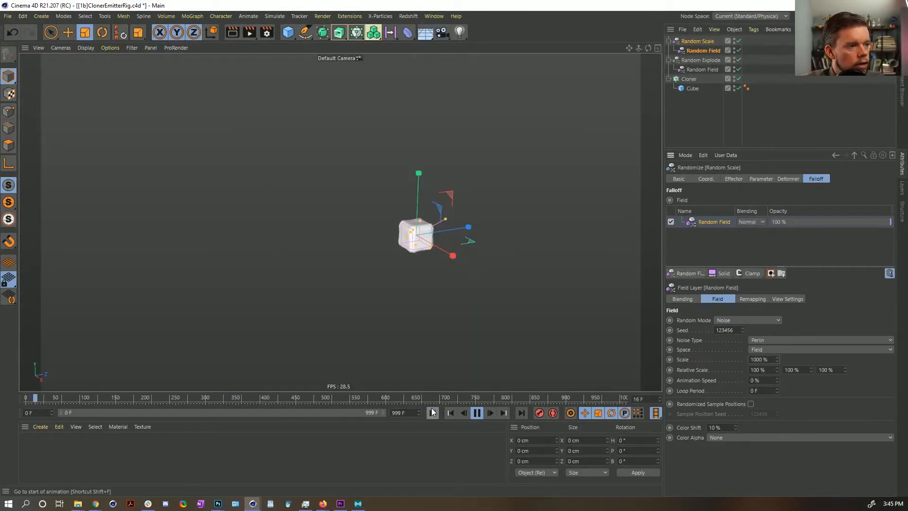
pyautogui.click(705, 135)
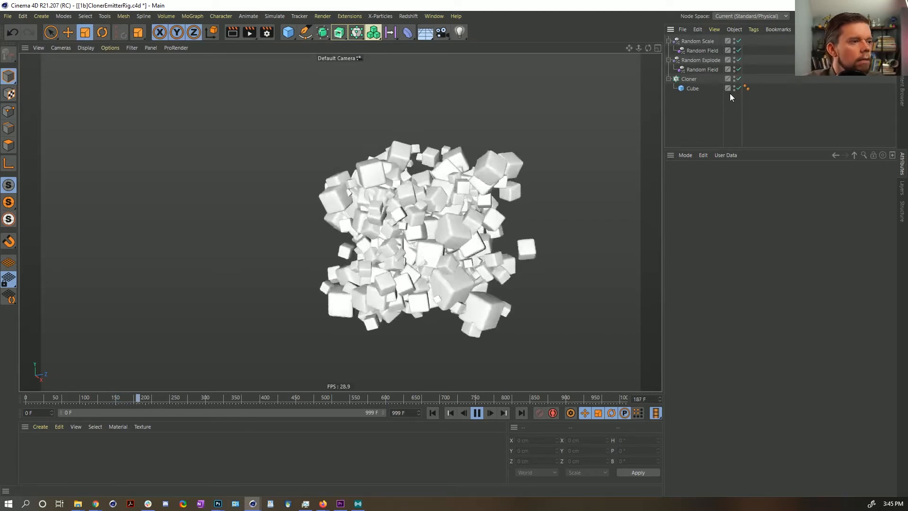
# Pause playback and reduce the size of the source cube inside the Cloner.
pyautogui.click(699, 51)
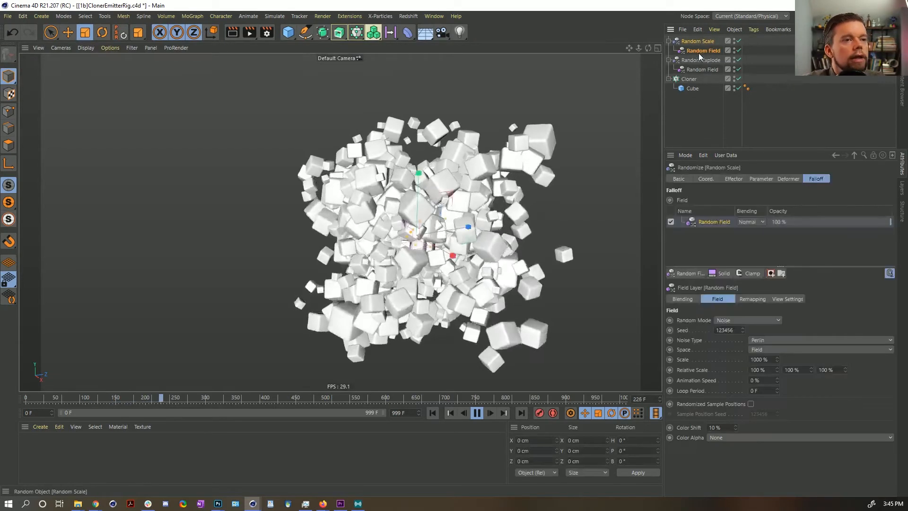
pyautogui.click(693, 89)
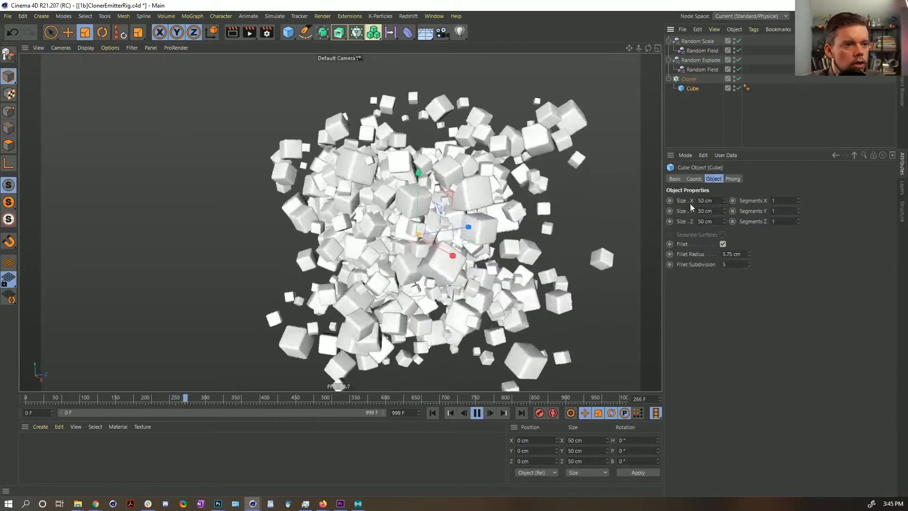
pyautogui.click(478, 413)
pyautogui.click(527, 153)
pyautogui.moveTo(528, 155); pyautogui.dragTo(359, 331)
# Raise the Random Scale effector's scale to about 35.41 and play the animation from the start.
pyautogui.click(703, 50)
pyautogui.click(705, 43)
pyautogui.click(749, 178)
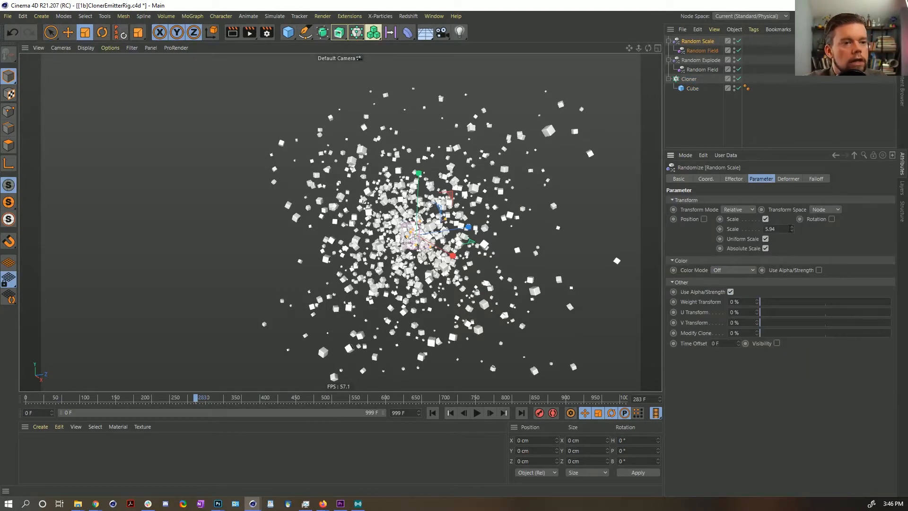
pyautogui.moveTo(793, 229); pyautogui.dragTo(792, 182)
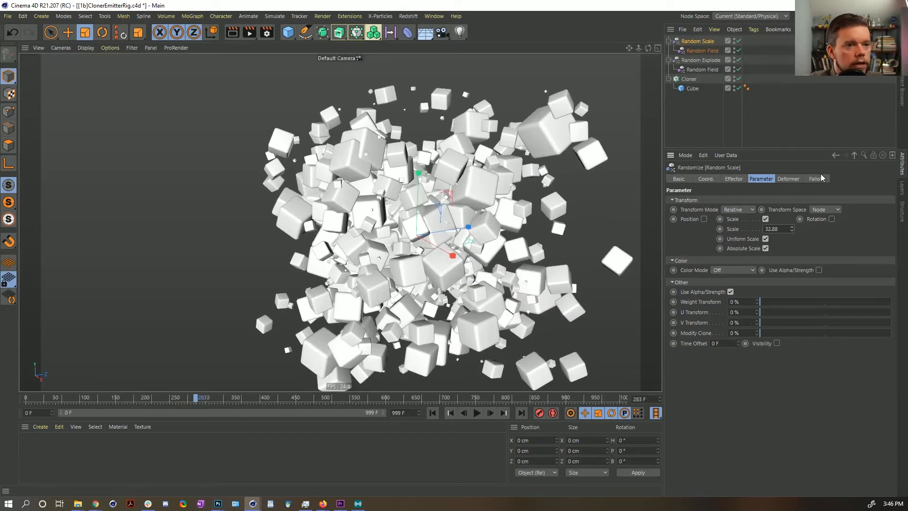
pyautogui.moveTo(793, 182); pyautogui.dragTo(792, 180)
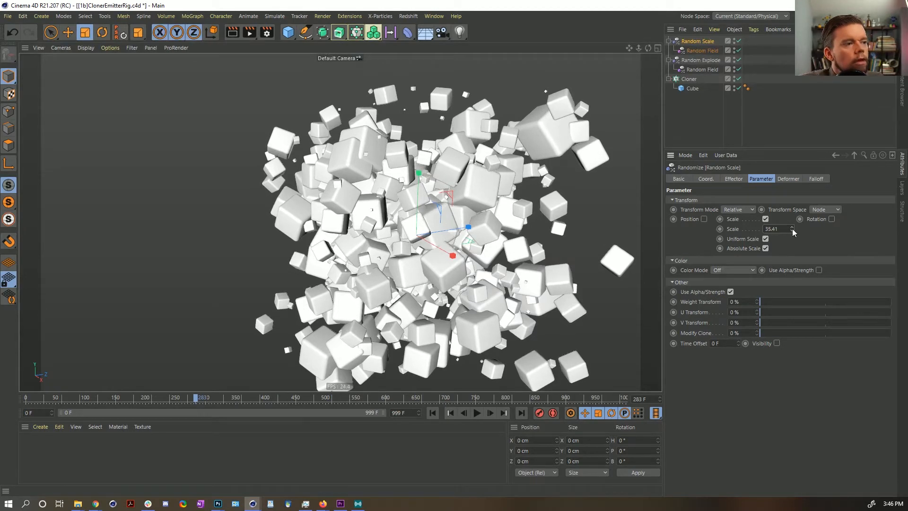
pyautogui.click(433, 413)
pyautogui.click(476, 413)
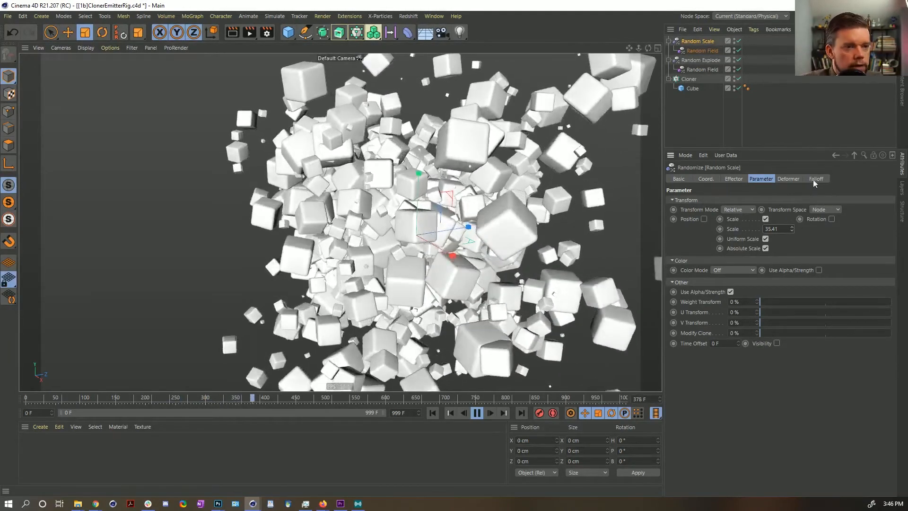
# Set the contour mode to Curve in the remapping of the Random Scale effector's Random Field.
pyautogui.click(814, 179)
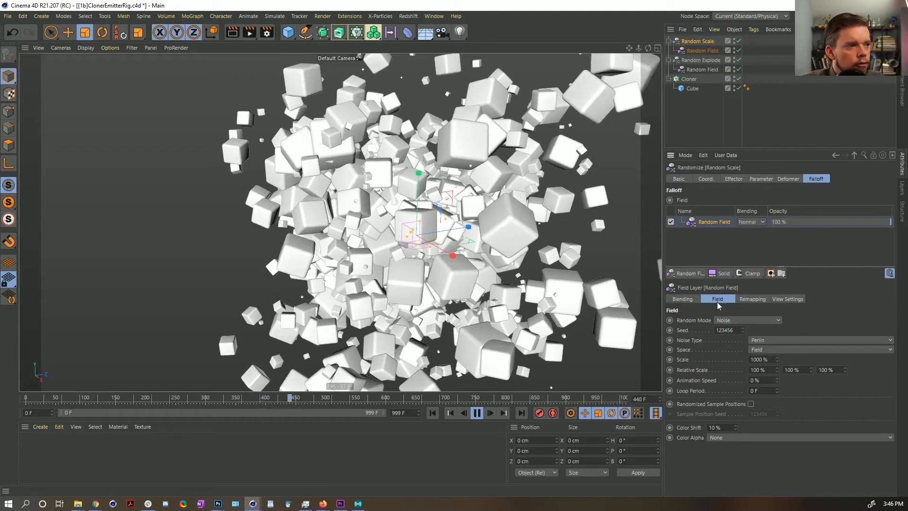
pyautogui.click(746, 298)
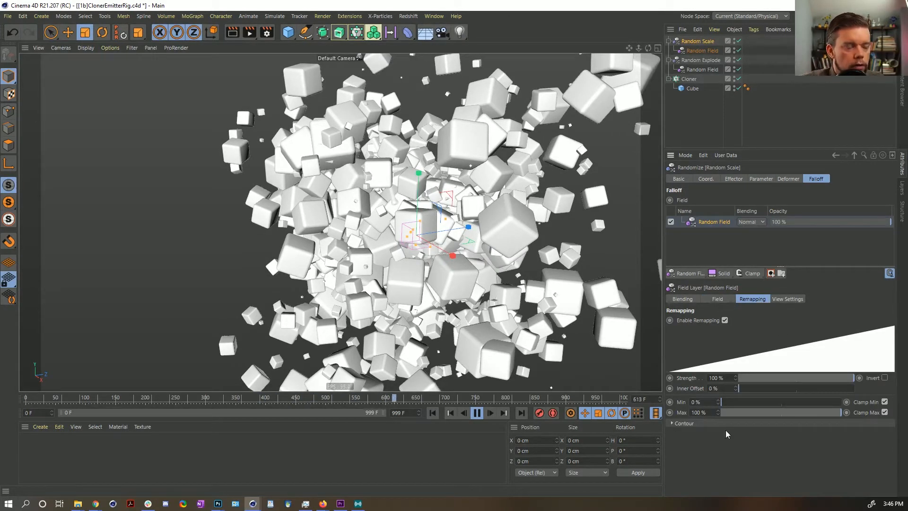
pyautogui.click(684, 423)
pyautogui.click(722, 443)
pyautogui.click(742, 433)
# Reshape the contour spline into a slow-starting curve by extending the start point's flat tangent to about 0.55.
pyautogui.scroll(-3, 702, 460)
pyautogui.click(877, 392)
pyautogui.moveTo(860, 395)
pyautogui.mouseDown()
pyautogui.moveTo(871, 415)
pyautogui.moveTo(866, 396)
pyautogui.mouseUp()
pyautogui.moveTo(800, 424); pyautogui.dragTo(702, 477)
pyautogui.moveTo(787, 454); pyautogui.dragTo(819, 454)
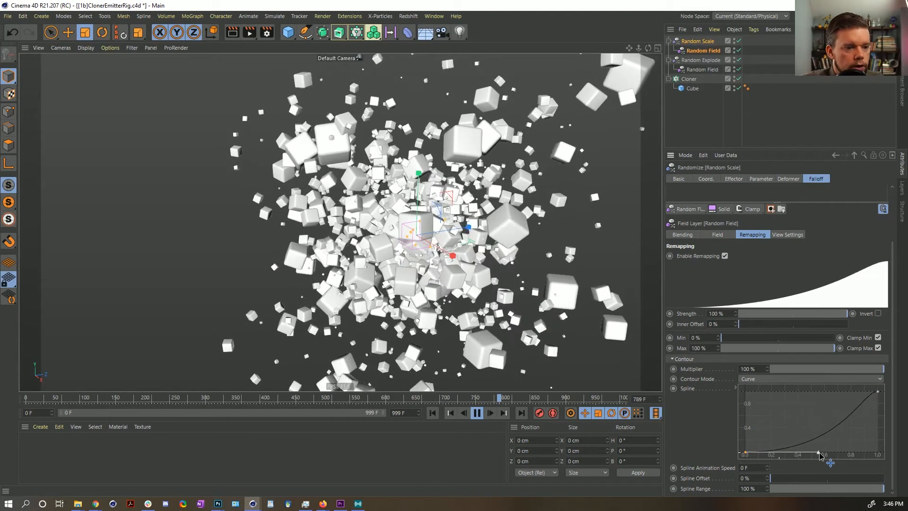
# Replay the animation from the start with nothing selected to check the cube size distribution, and rewind it.
pyautogui.click(433, 413)
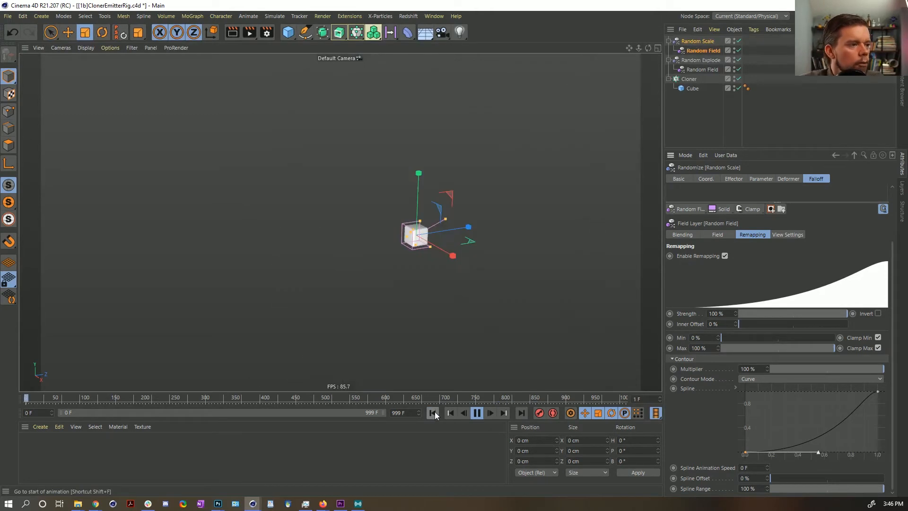
pyautogui.click(720, 121)
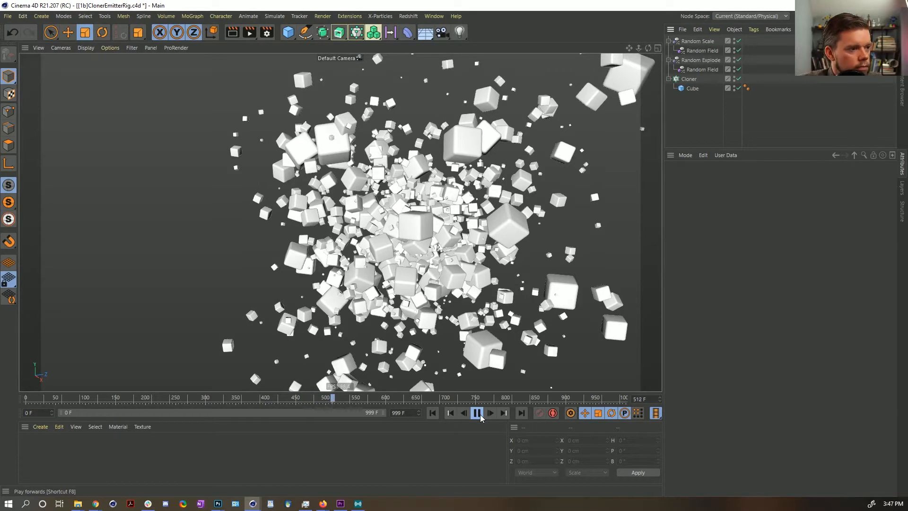
pyautogui.click(434, 414)
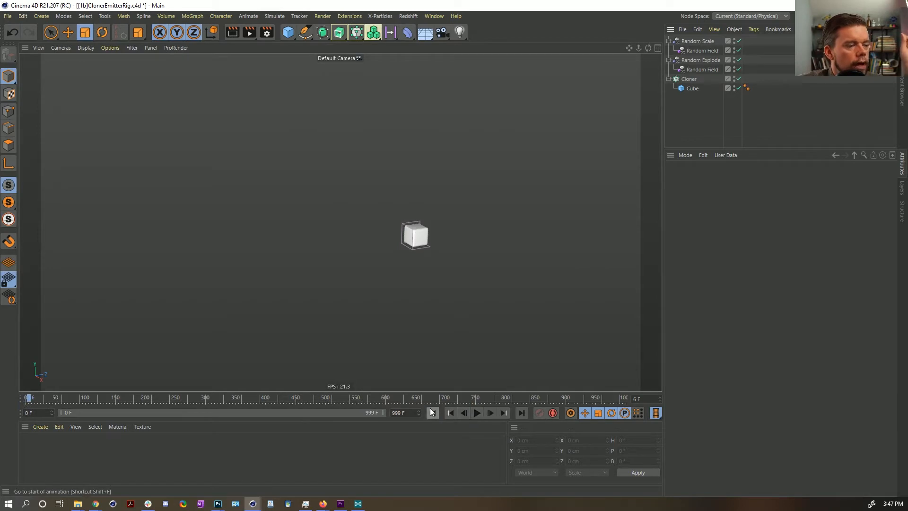
# Set the Random Scale effector's color mode to Fields Color and enable Use Alpha/Strength for the color.
pyautogui.click(698, 42)
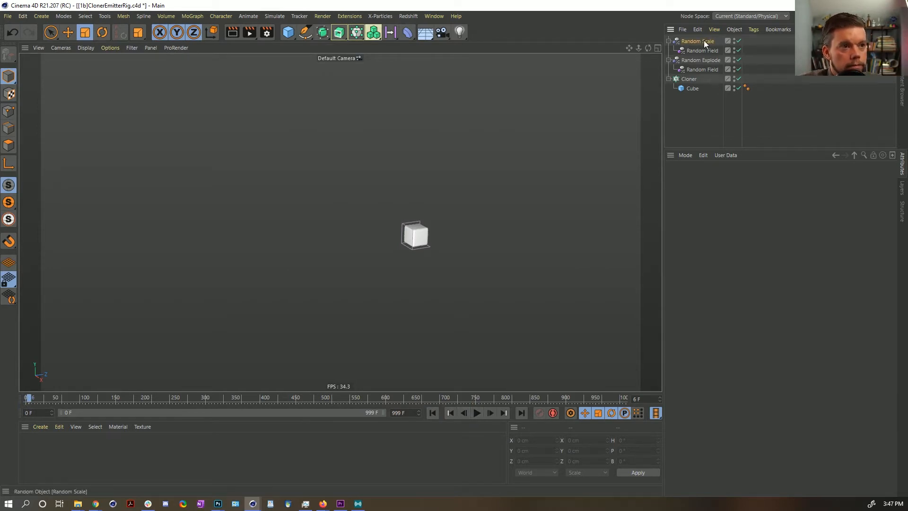
pyautogui.click(761, 179)
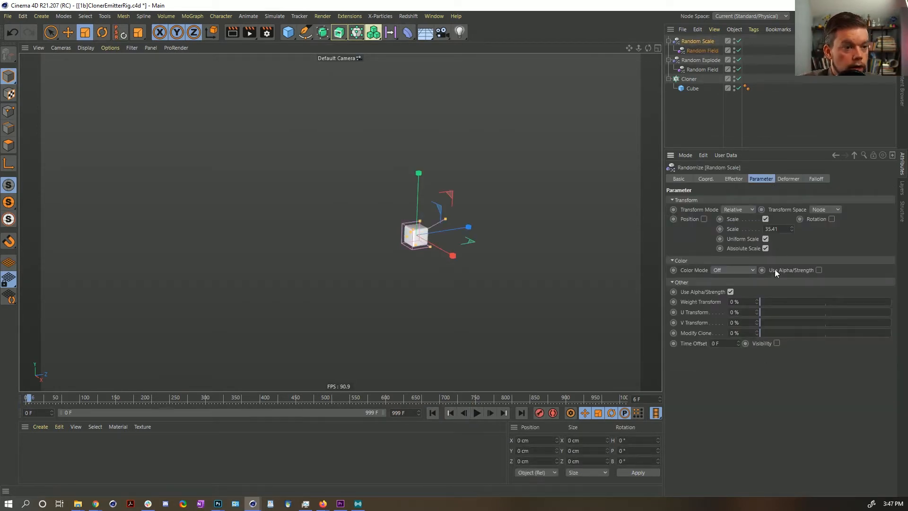
pyautogui.click(746, 271)
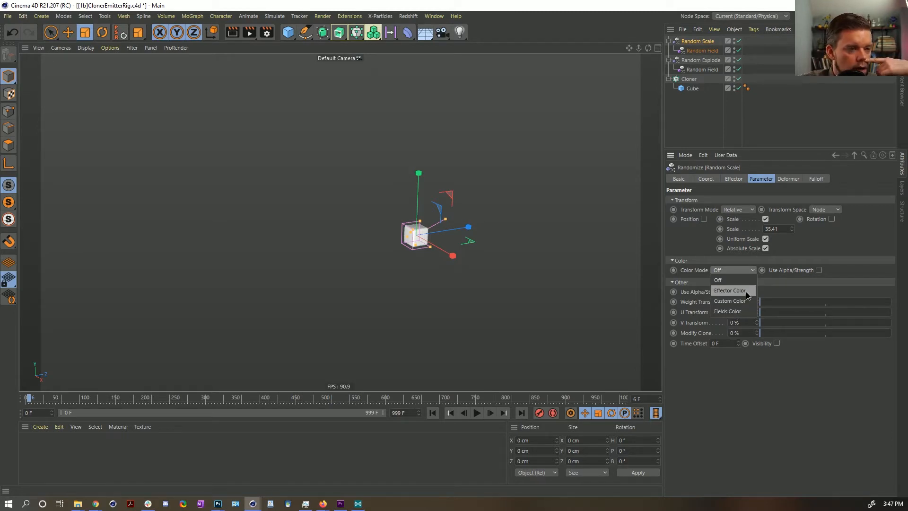
pyautogui.click(738, 311)
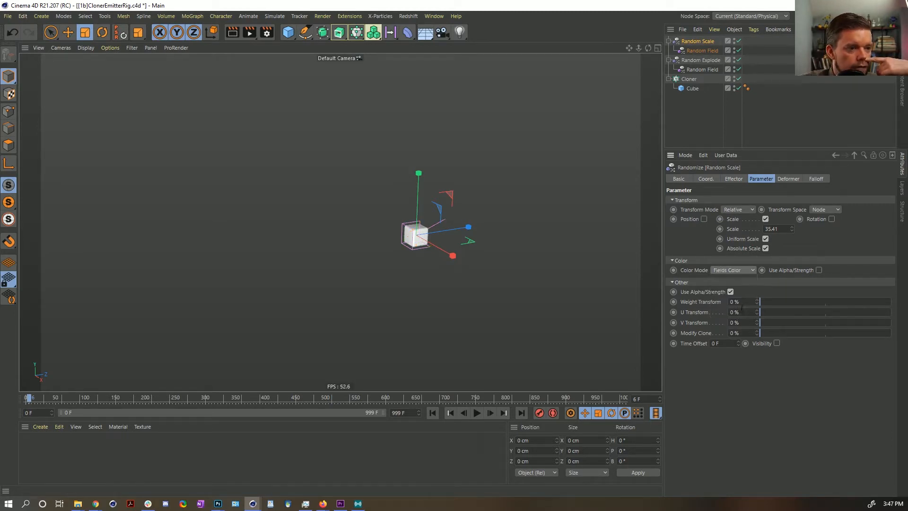
pyautogui.click(818, 269)
# Enable the color channel of the Random Scale effector's Random Field and set its color remap mode to Gradient.
pyautogui.click(816, 179)
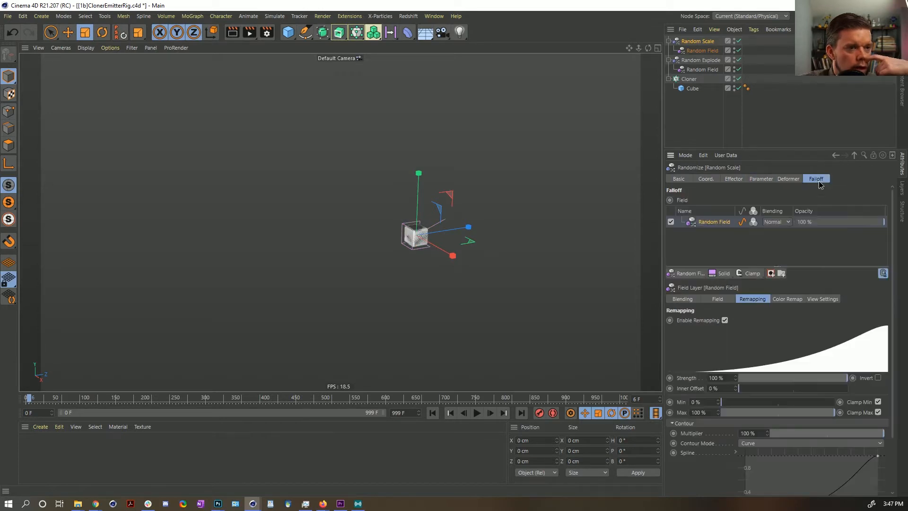
pyautogui.click(753, 222)
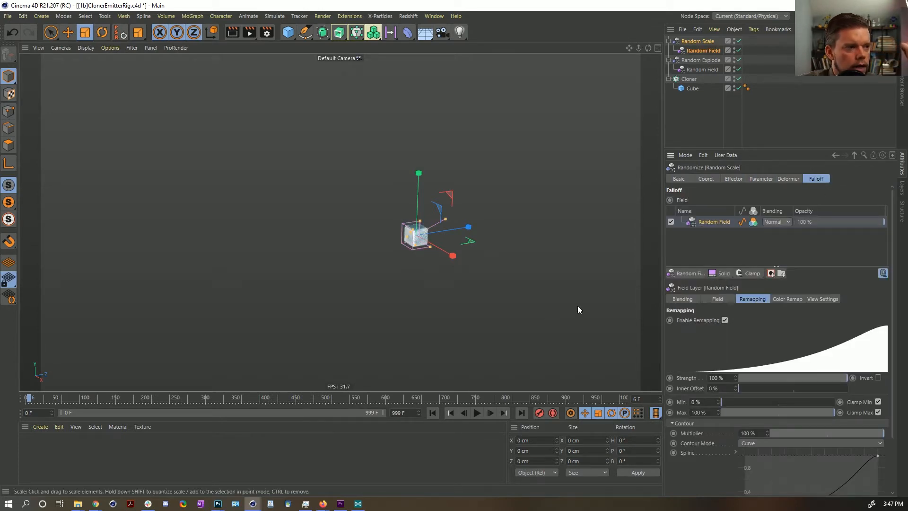
pyautogui.click(788, 300)
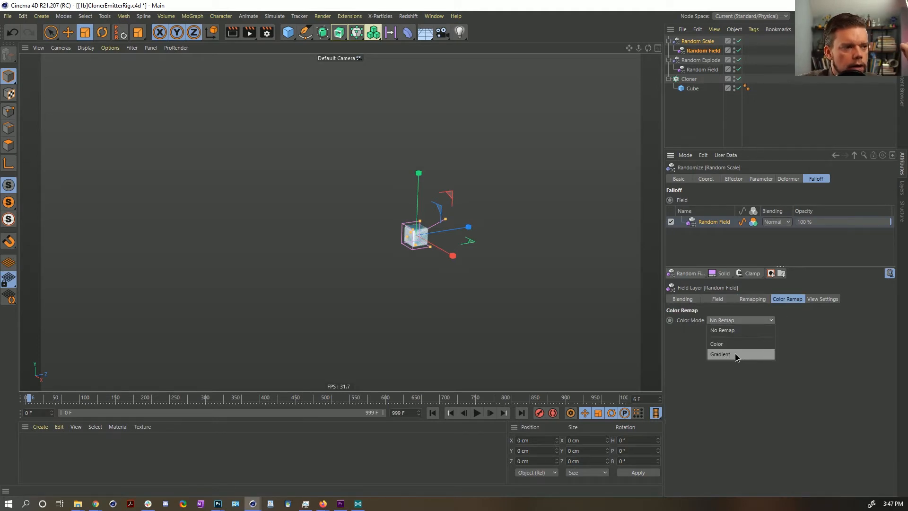
pyautogui.click(736, 355)
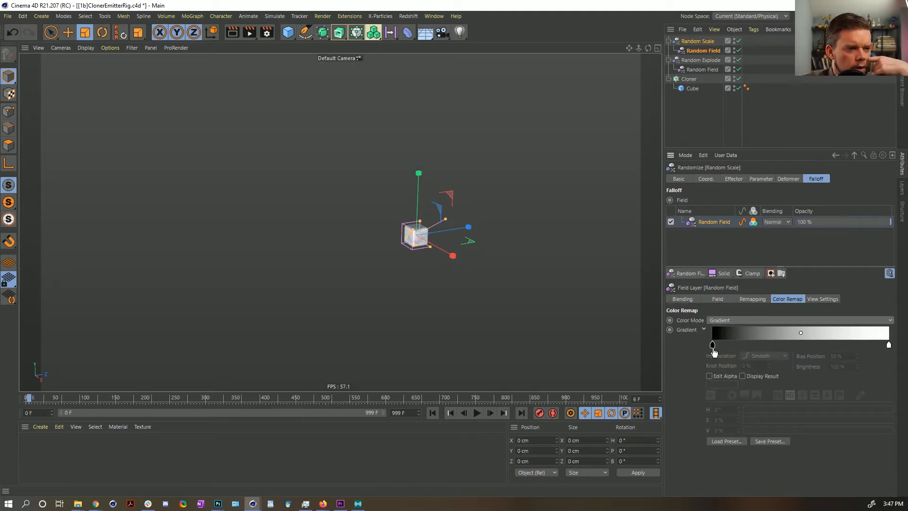
# Color the gradient's 100% knot green with hue 150°, saturation 90% and value 75%.
pyautogui.click(888, 345)
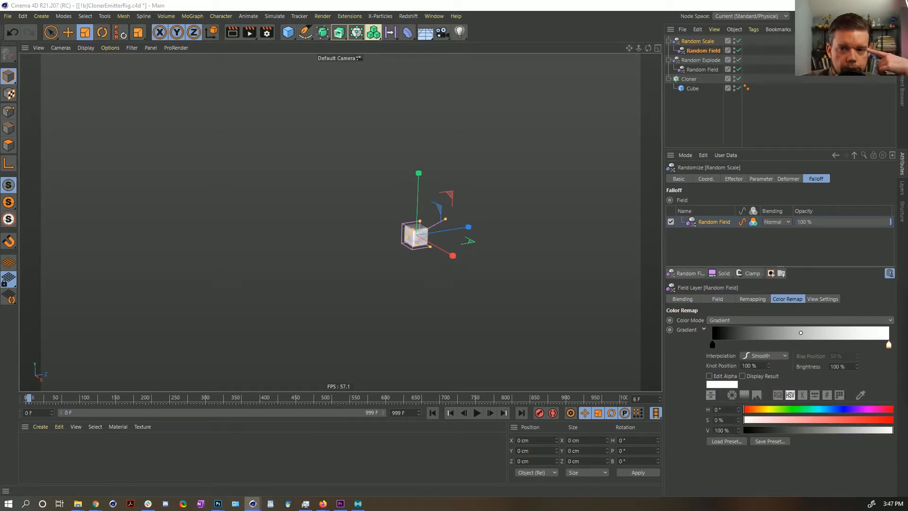
pyautogui.click(807, 409)
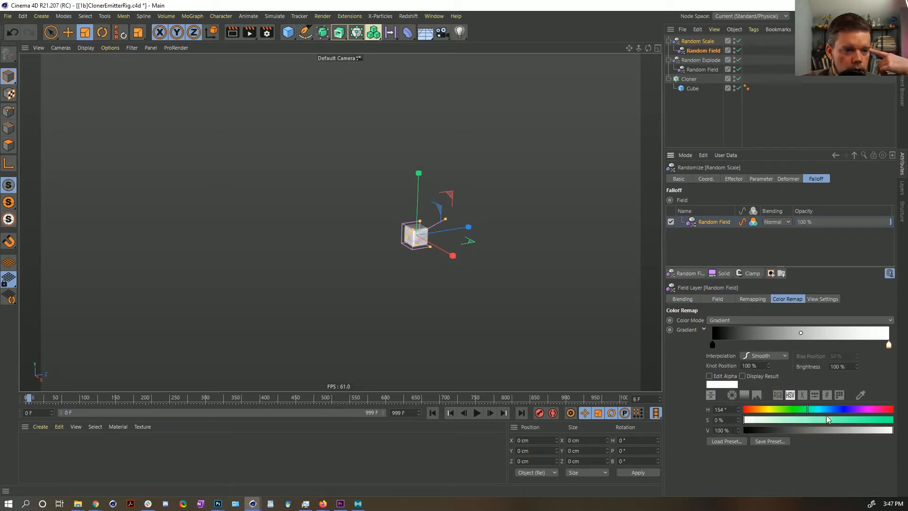
pyautogui.moveTo(821, 418); pyautogui.dragTo(877, 420)
pyautogui.click(800, 409)
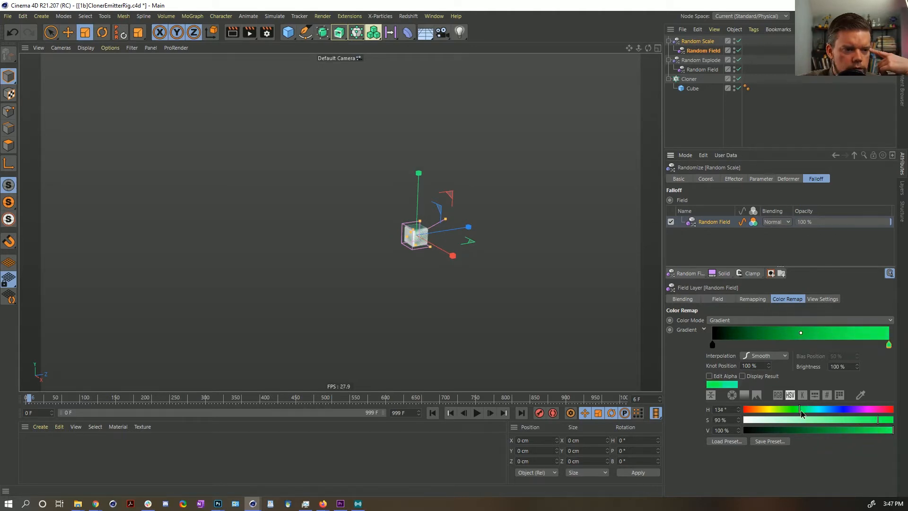
pyautogui.click(808, 410)
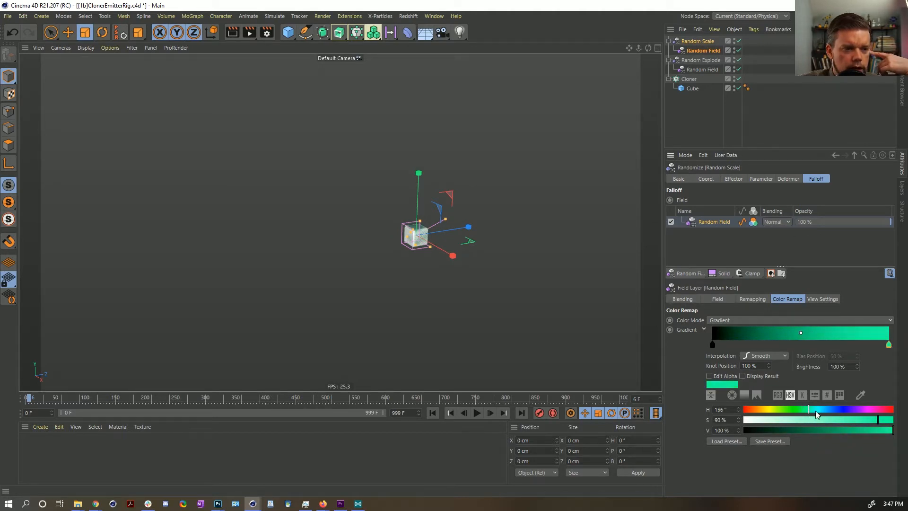
pyautogui.click(855, 430)
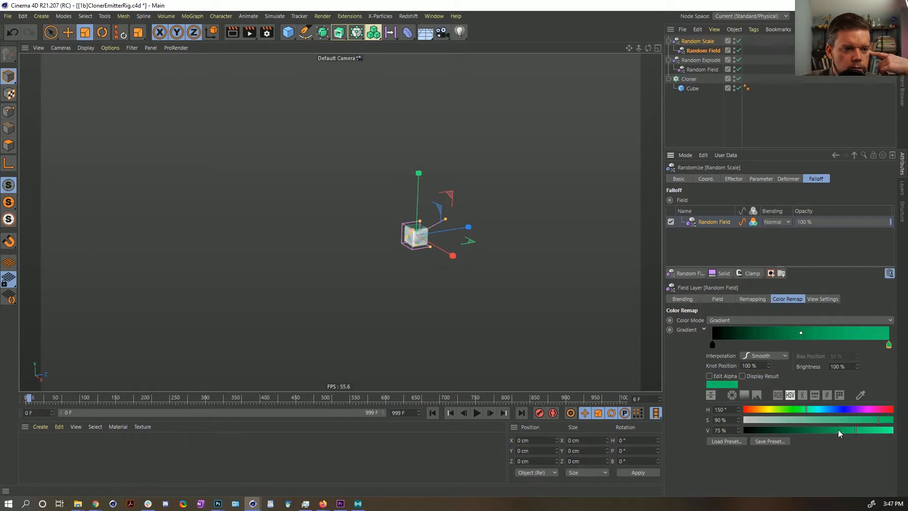
# Color the gradient's 0% knot orange with hue 28°, saturation 90% and value 100%.
pyautogui.click(712, 344)
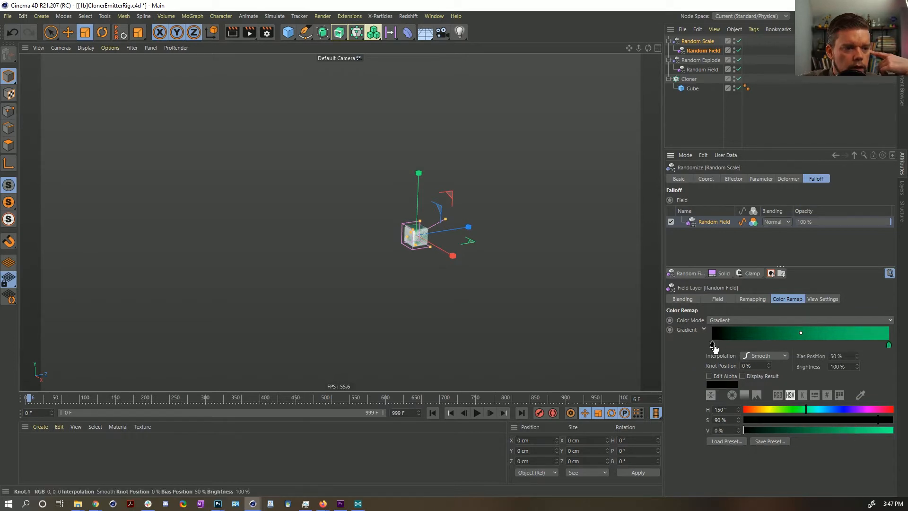
pyautogui.click(755, 410)
pyautogui.moveTo(875, 431); pyautogui.dragTo(893, 431)
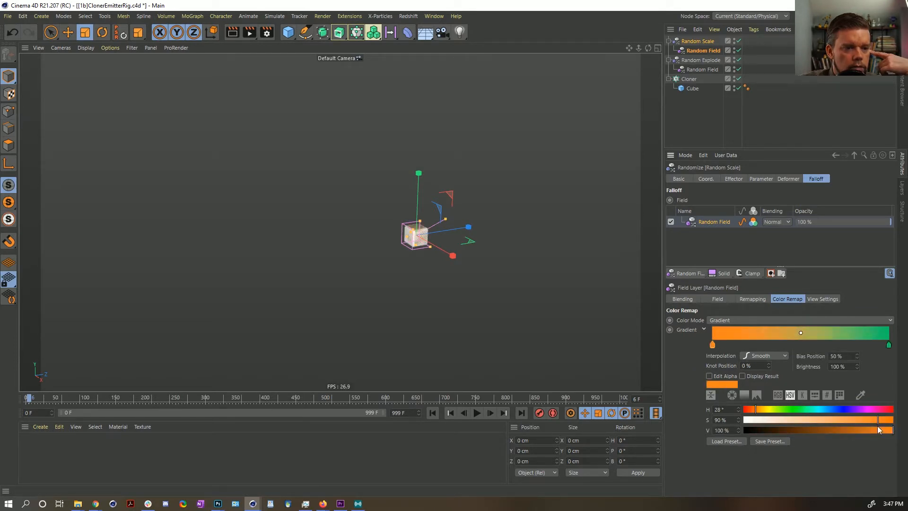
# Darken the gradient's orange 0% knot to saturation 100% and value 69%, and play the animation.
pyautogui.click(892, 420)
pyautogui.click(807, 430)
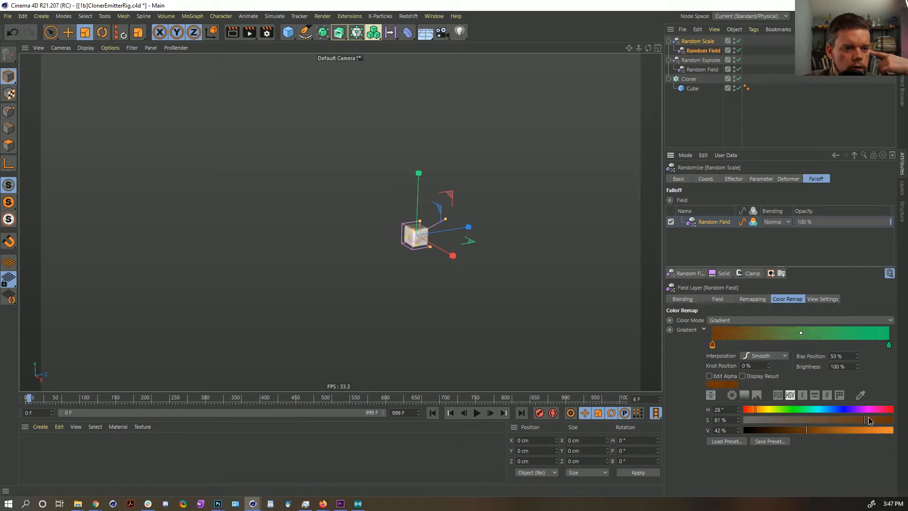
pyautogui.moveTo(814, 435); pyautogui.dragTo(847, 430)
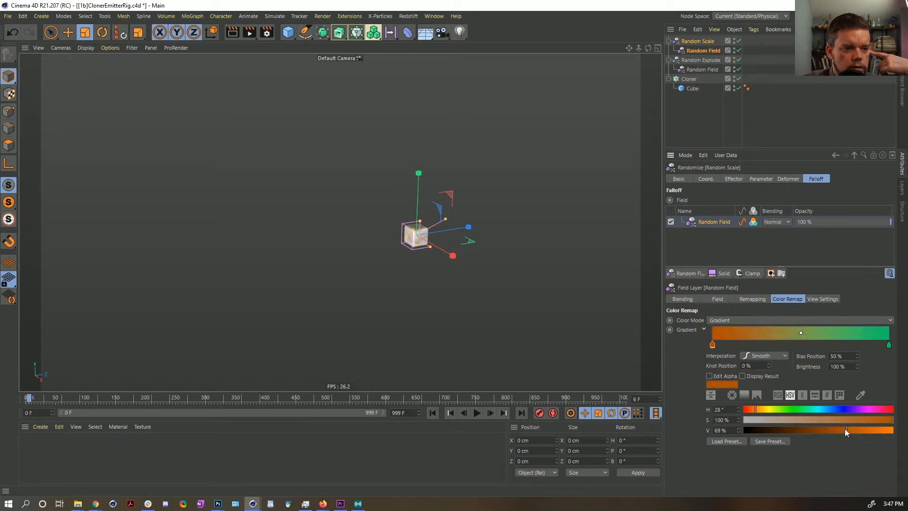
pyautogui.click(735, 124)
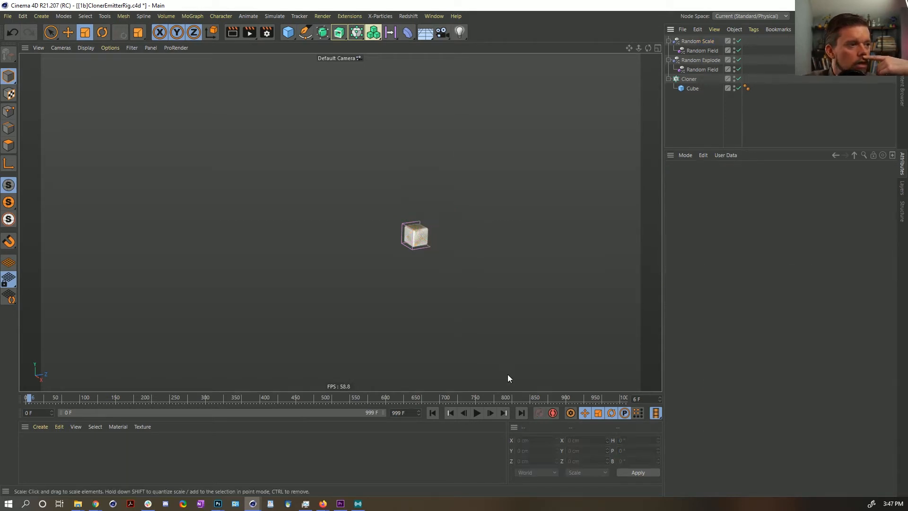
pyautogui.click(478, 415)
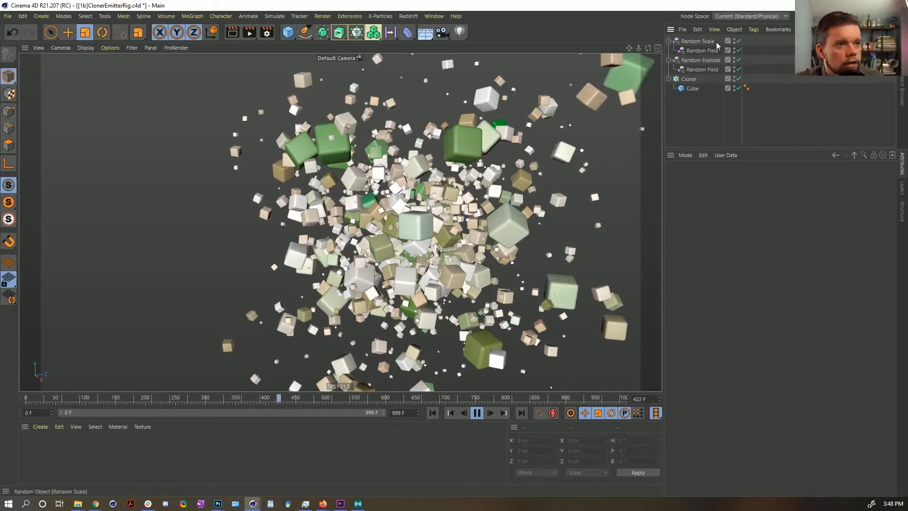
# Set the Cloner's transform color to orange with hue 27° and saturation 100%.
pyautogui.click(699, 81)
pyautogui.click(767, 180)
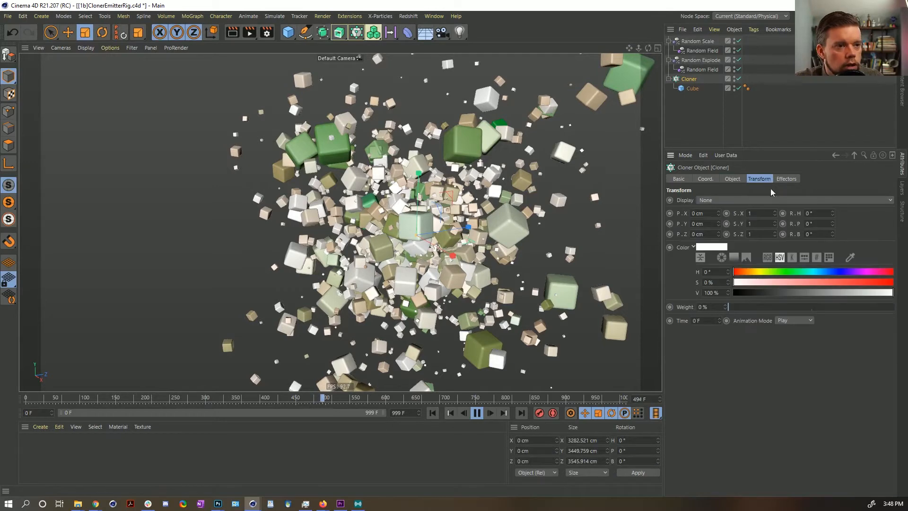
pyautogui.click(745, 271)
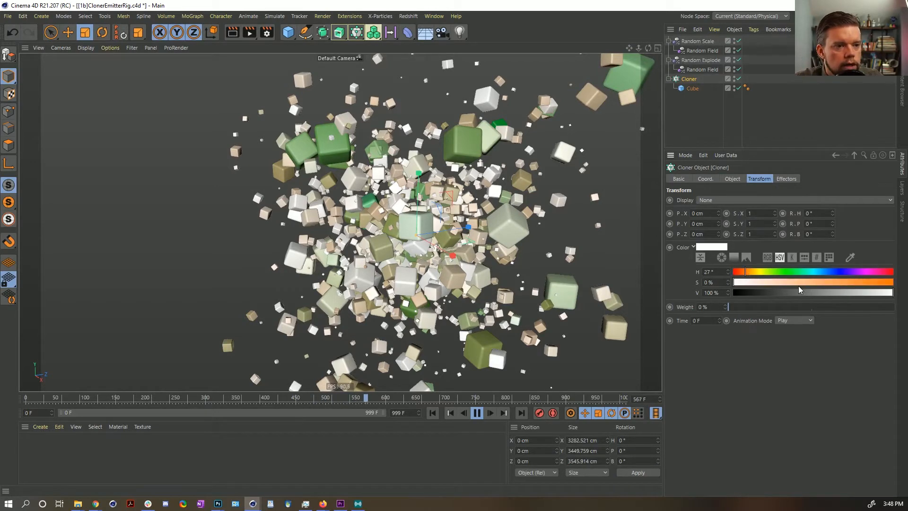
pyautogui.moveTo(799, 284); pyautogui.dragTo(894, 283)
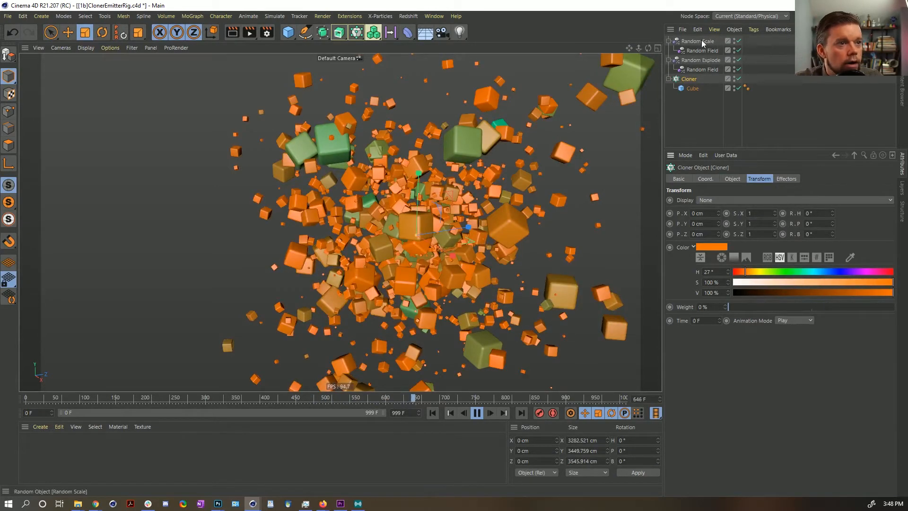
# Switch the Random Scale field's color remap mode to Color and set a dark teal with hue 174°, saturation 88% and value 37%.
pyautogui.click(695, 52)
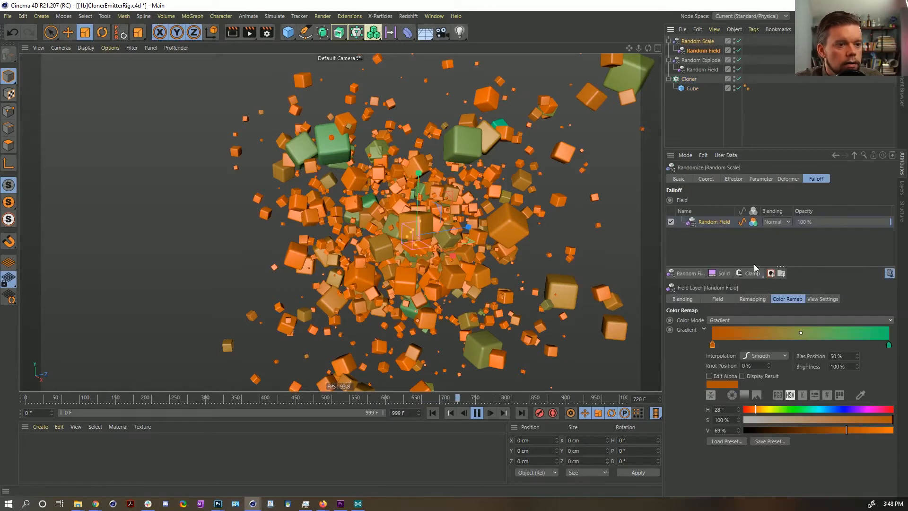
pyautogui.click(728, 321)
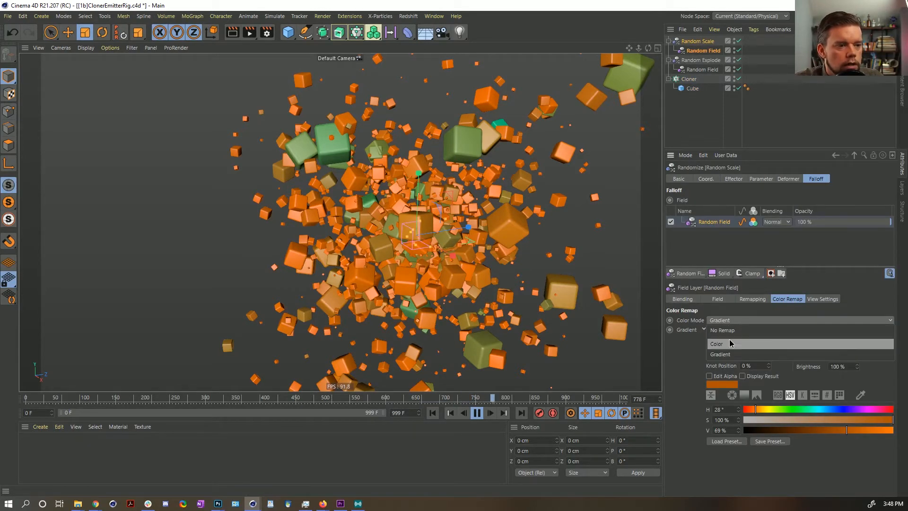
pyautogui.click(729, 337)
pyautogui.click(815, 354)
pyautogui.click(863, 374)
pyautogui.moveTo(863, 375); pyautogui.dragTo(799, 375)
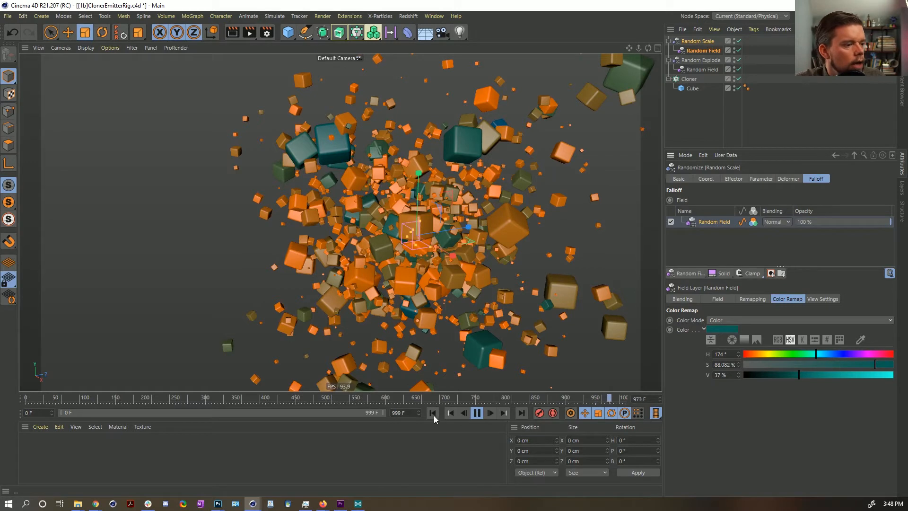
# Review the recolored cubes in playback, stop it and return to the start of the animation.
pyautogui.click(693, 113)
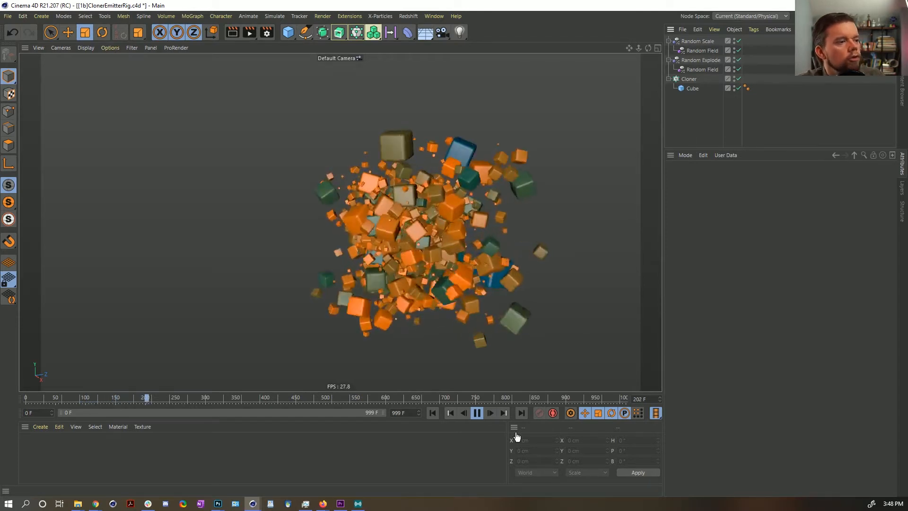
pyautogui.click(476, 412)
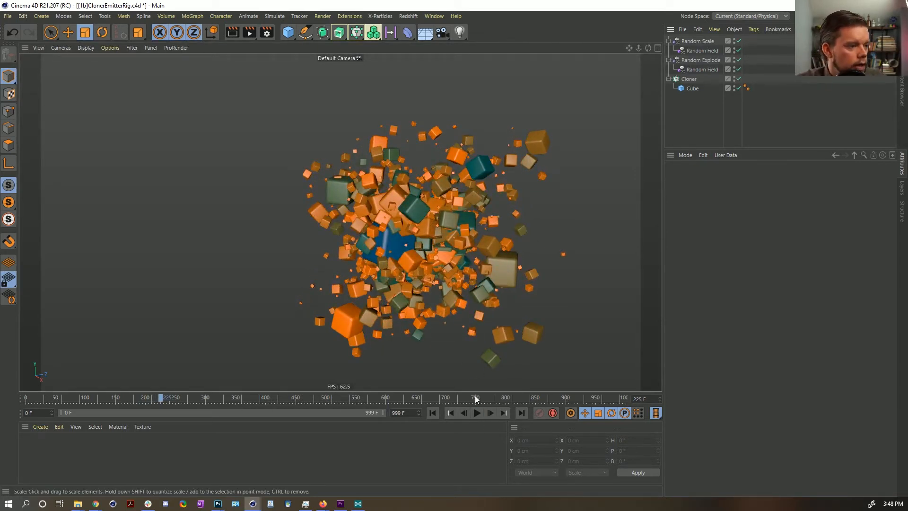
pyautogui.click(432, 413)
# Save the scene as a new file named [1c]MographSquareBubbles.c4d in the SceneFiles folder.
pyautogui.hotkey('ctrl', 'shift', 's')
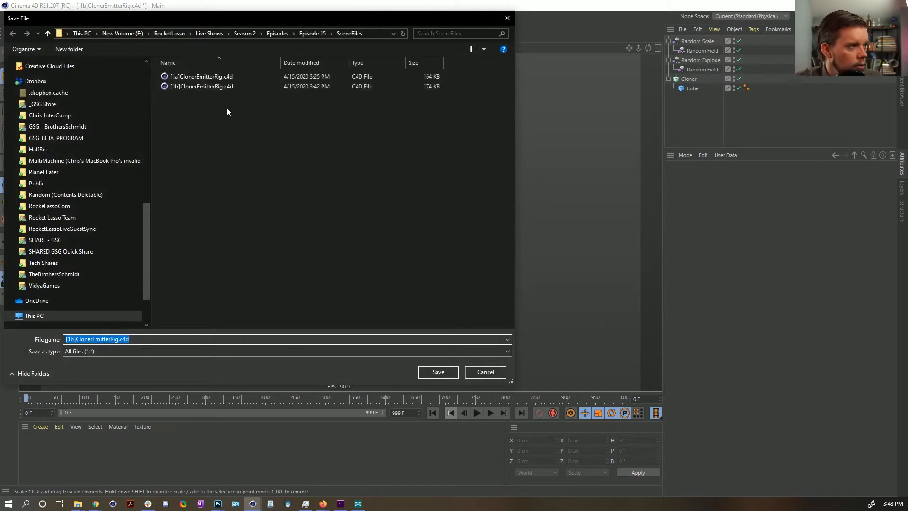
pyautogui.click(199, 86)
pyautogui.click(73, 341)
pyautogui.doubleClick(73, 340)
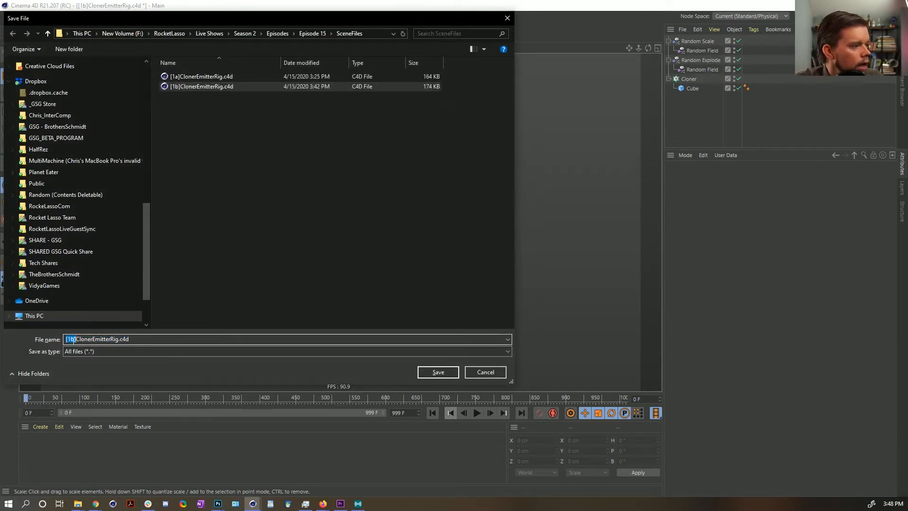
pyautogui.press('Left')
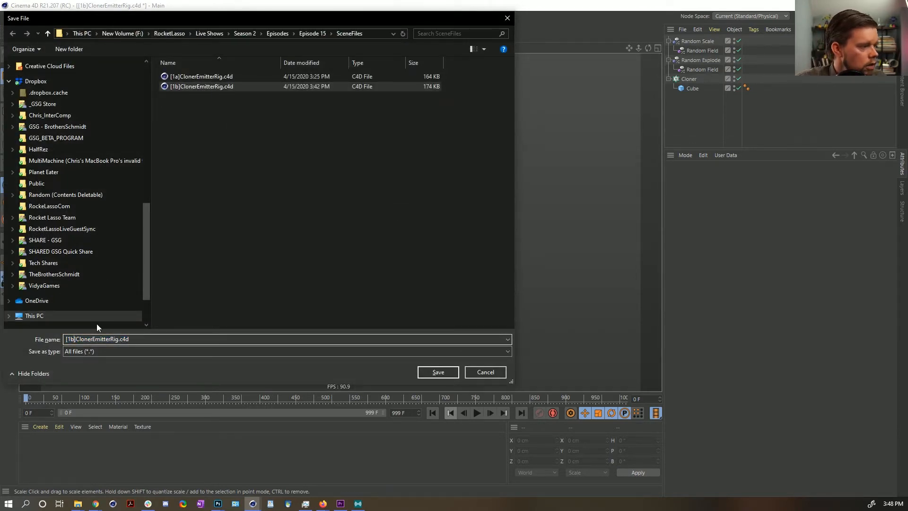
pyautogui.press('BackSpace')
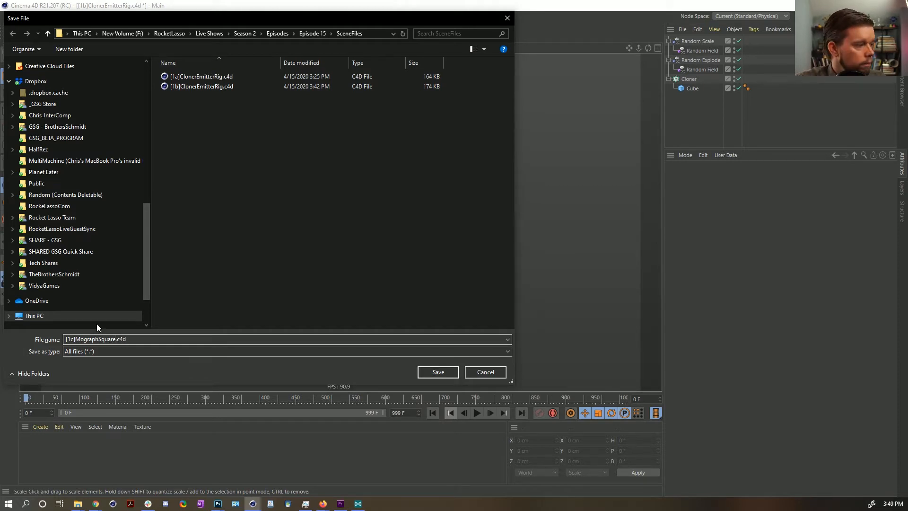
pyautogui.write('Bubbles')
pyautogui.press('Return')
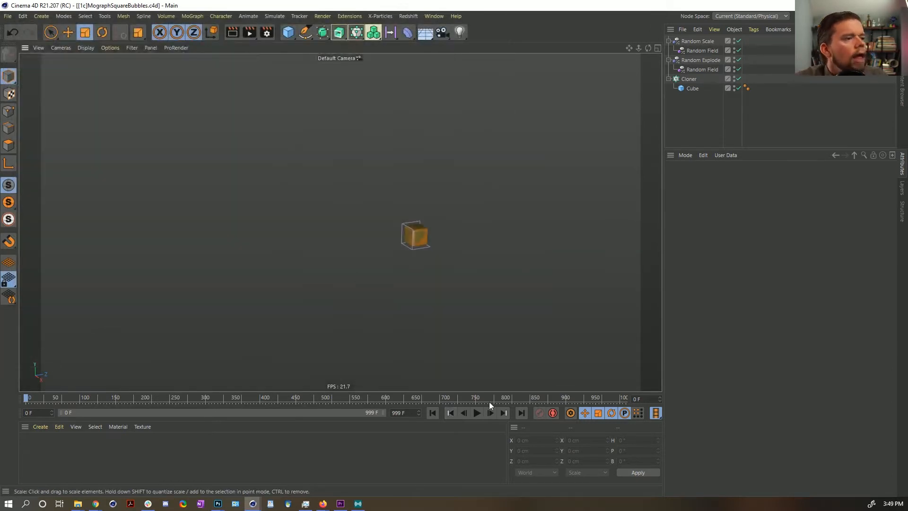
# Play and pause the emitter animation at several points to examine the cubes, and inspect the Random Explode effector's settings.
pyautogui.click(477, 413)
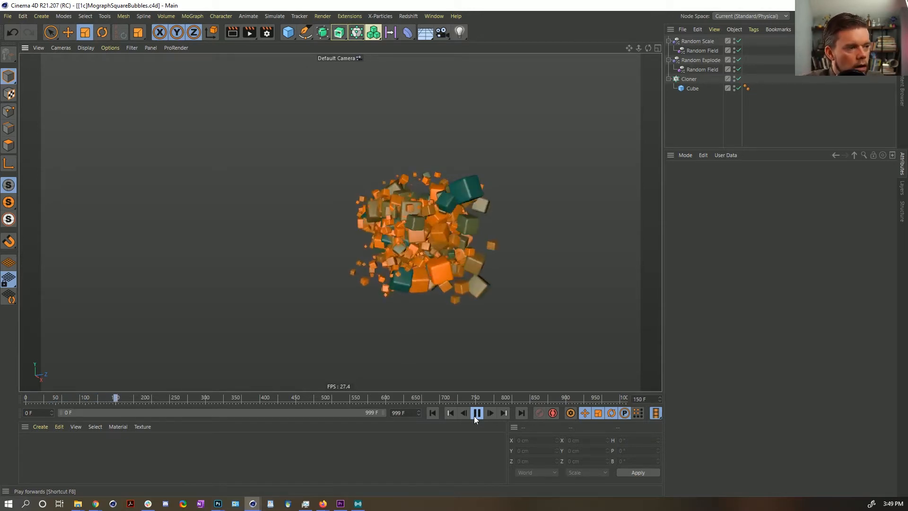
pyautogui.click(476, 413)
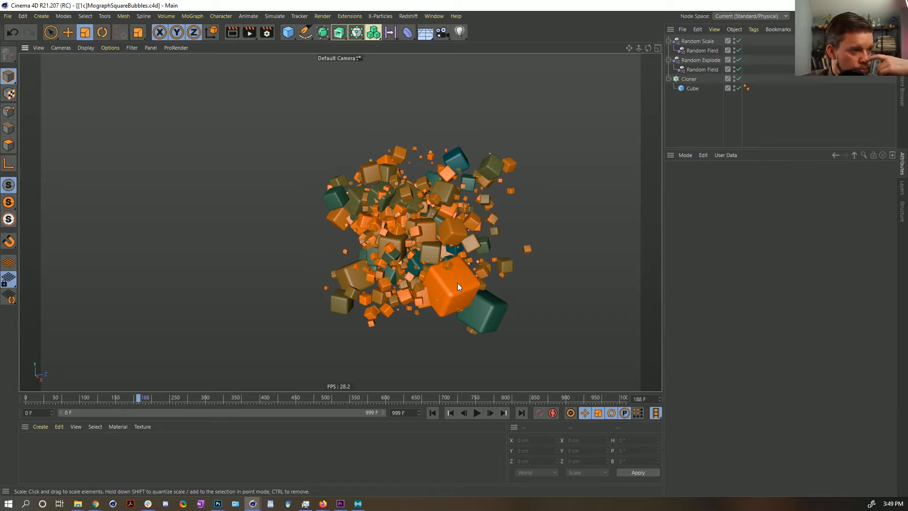
pyautogui.click(477, 413)
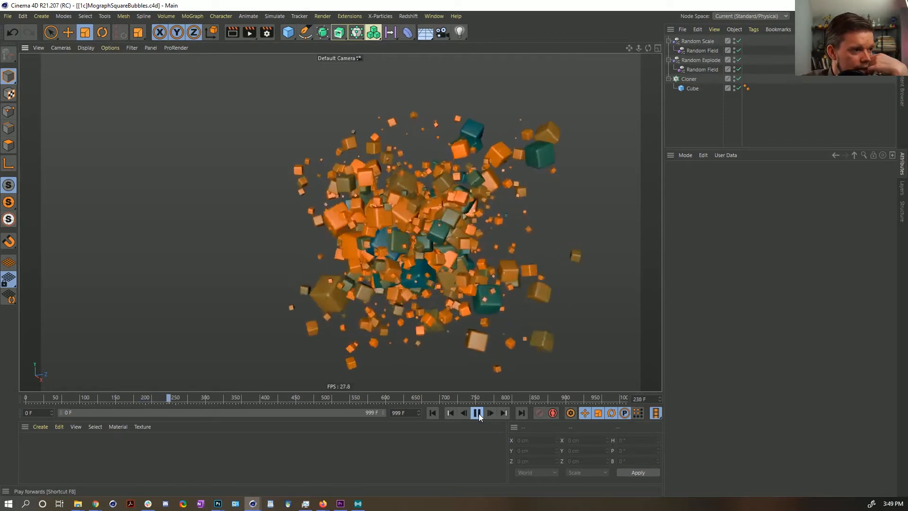
pyautogui.click(477, 414)
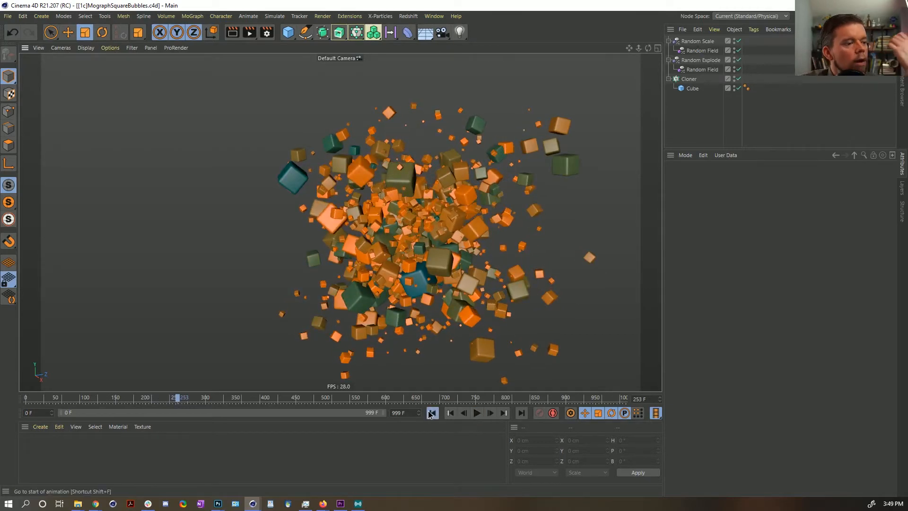
pyautogui.click(465, 412)
pyautogui.click(478, 413)
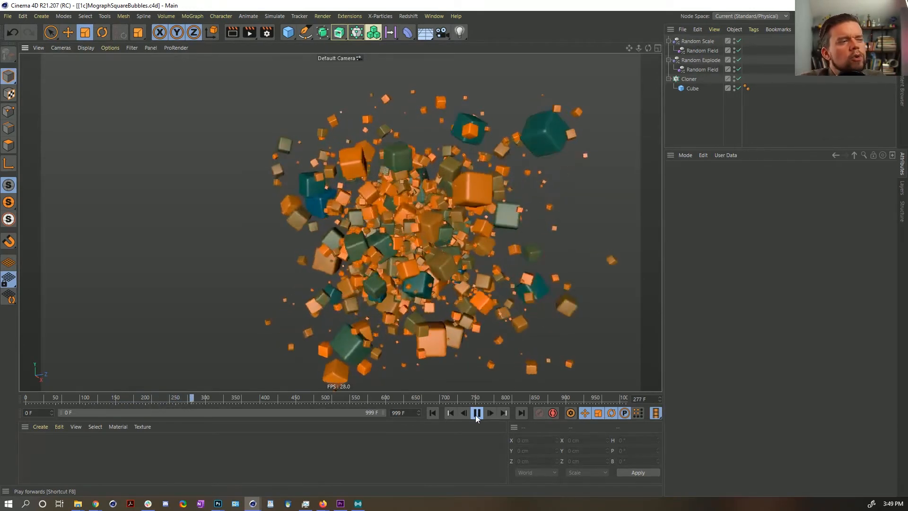
pyautogui.click(476, 415)
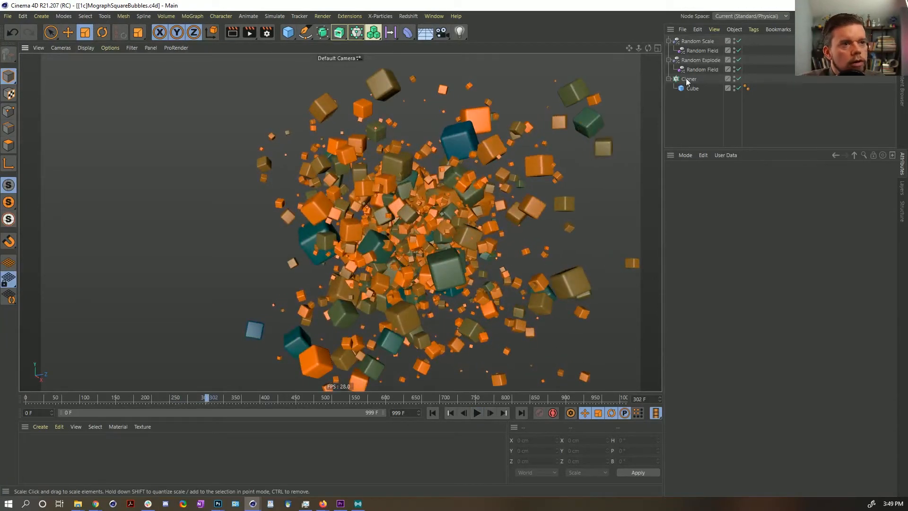
pyautogui.click(701, 69)
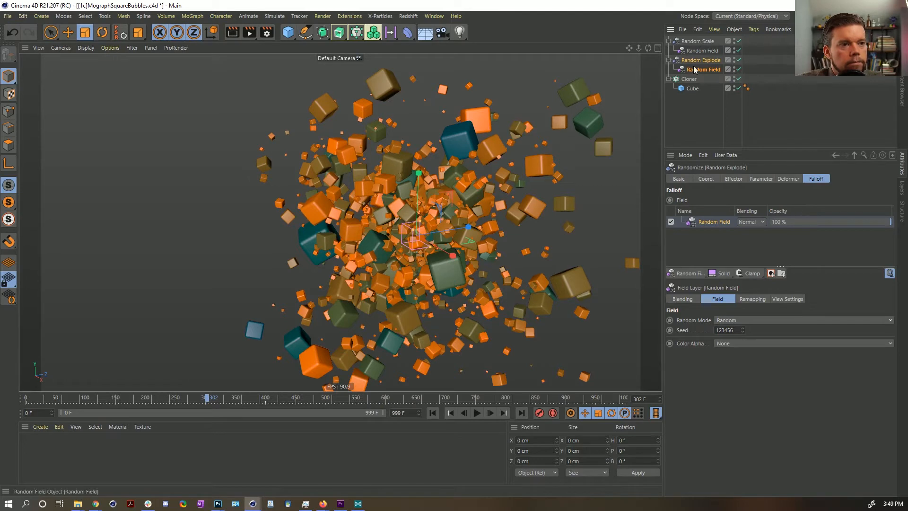
pyautogui.click(725, 181)
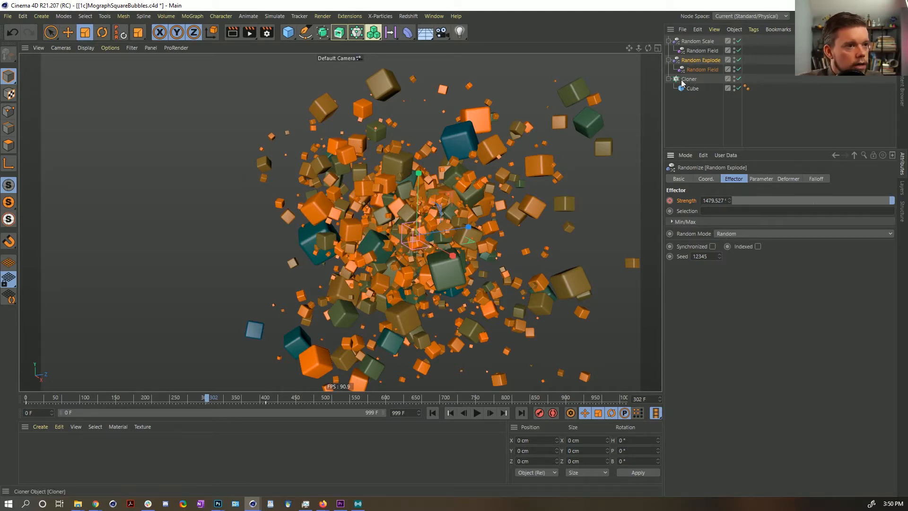
# Duplicate the Cloner with its cube and remove the Random Explode and Random Scale effectors from the copy.
pyautogui.moveTo(682, 83); pyautogui.dragTo(696, 100)
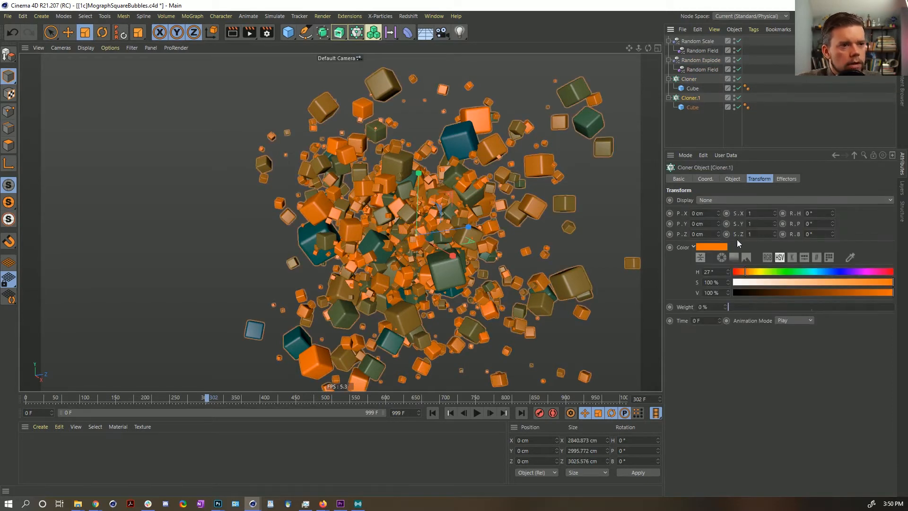
pyautogui.click(787, 179)
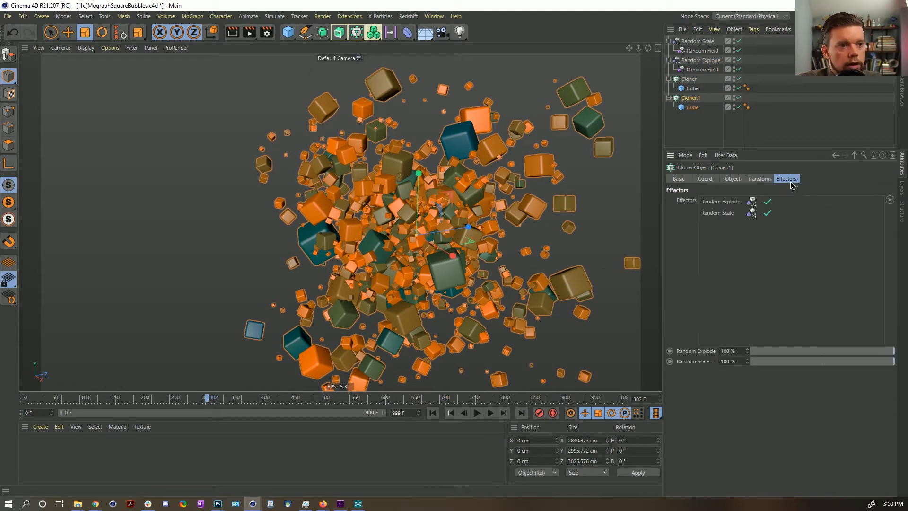
pyautogui.press('Delete')
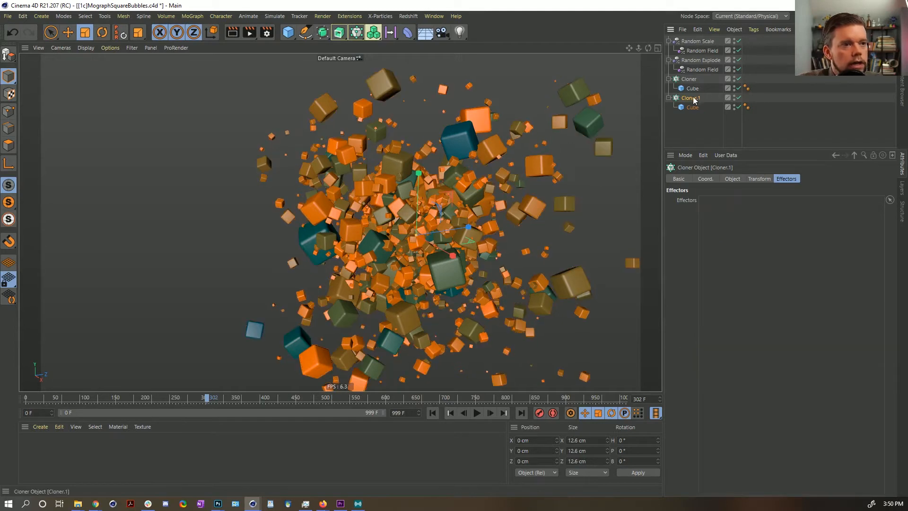
# Try a clone count of 11 on the duplicated Cloner and undo the changes.
pyautogui.click(734, 180)
pyautogui.moveTo(719, 243); pyautogui.dragTo(694, 275)
pyautogui.write('11')
pyautogui.press('Return')
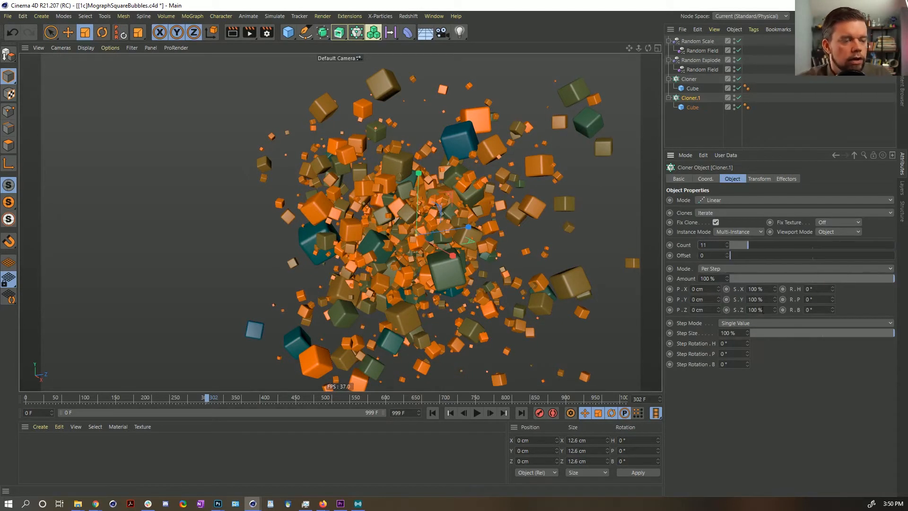
pyautogui.write('5')
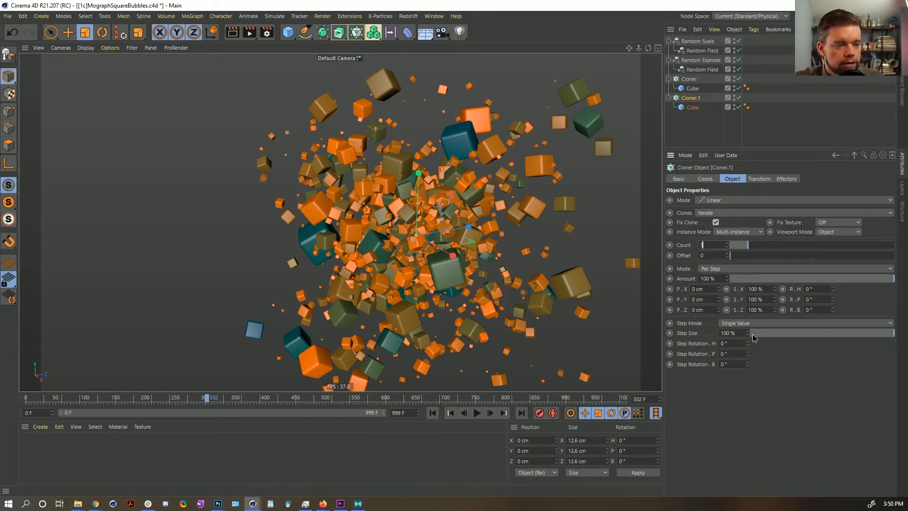
pyautogui.click(752, 333)
pyautogui.hotkey('ctrl', 'z')
pyautogui.hotkey('ctrl', 'z')
# Try a clone count of 5 on the duplicated Cloner and settle on 3.
pyautogui.moveTo(723, 246); pyautogui.dragTo(680, 250)
pyautogui.write('5')
pyautogui.press('Return')
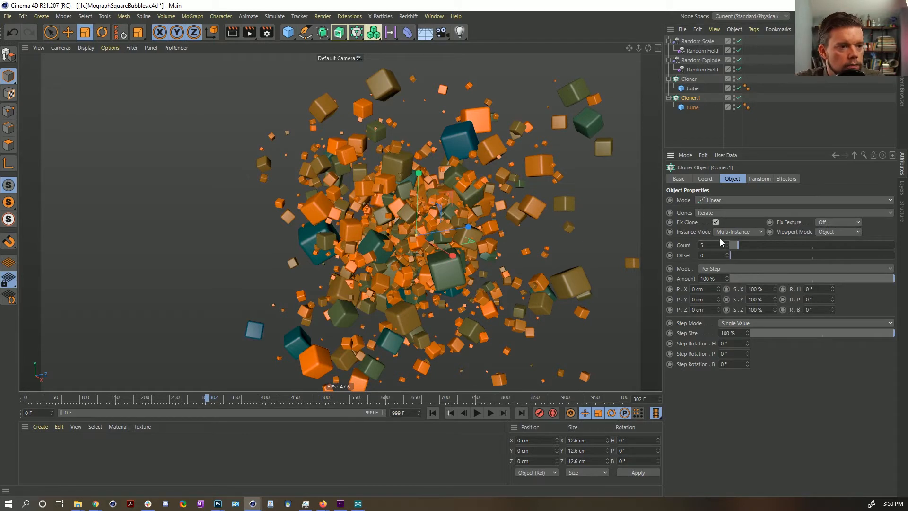
pyautogui.press('Return')
# Nest the duplicated Cloner inside the original Cloner and delete the original Cloner's own cube.
pyautogui.moveTo(691, 98); pyautogui.dragTo(694, 80)
pyautogui.click(693, 106)
pyautogui.press('Delete')
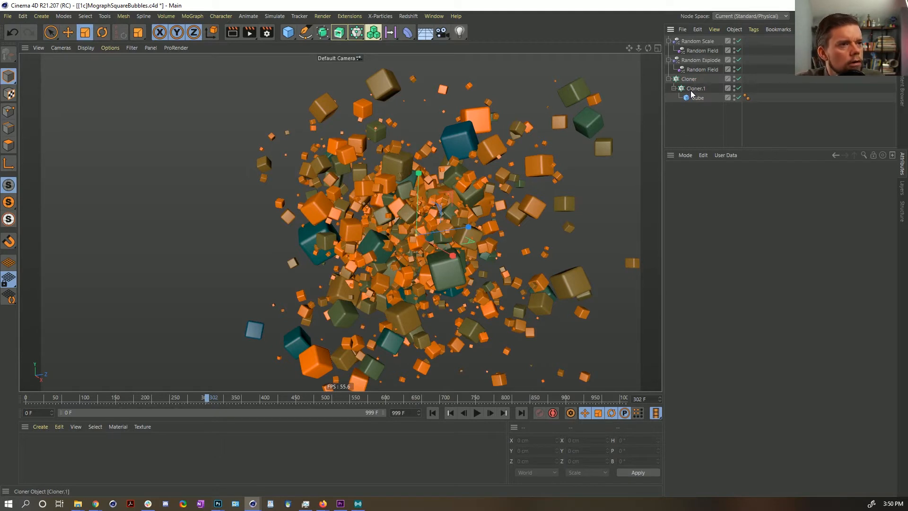
# Add a new Random effector to the nested Cloner.
pyautogui.click(691, 89)
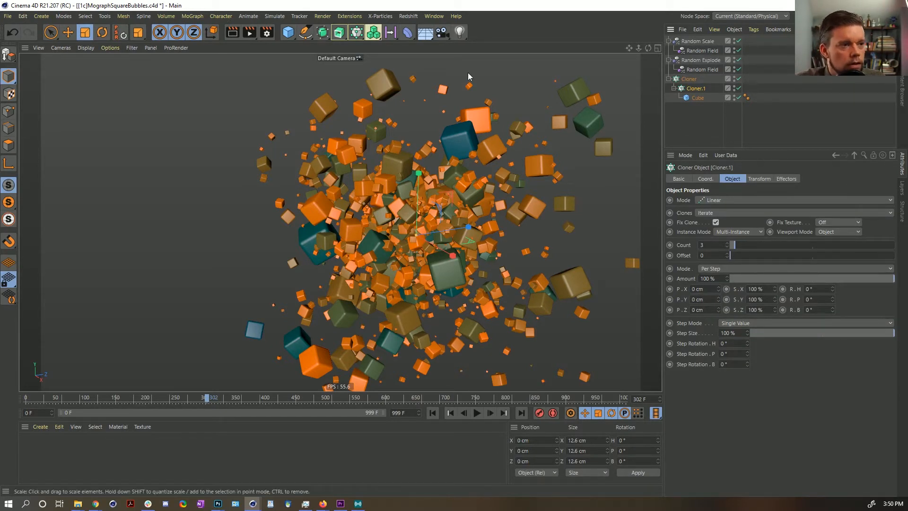
pyautogui.click(356, 34)
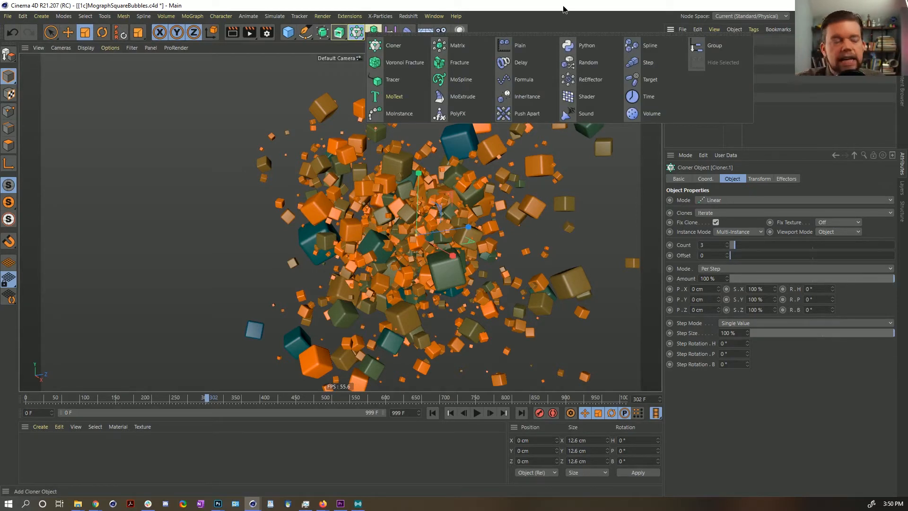
pyautogui.click(582, 65)
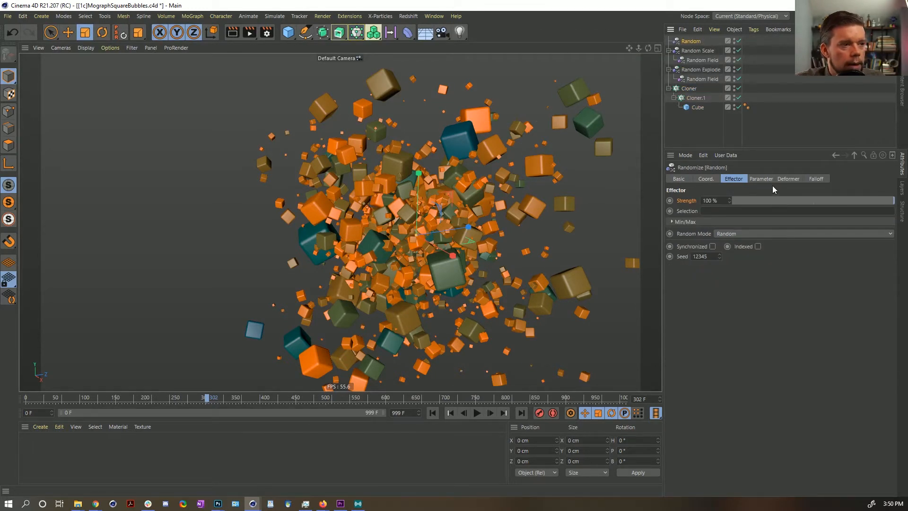
# Set the outer Cloner's count to 111 and its instance mode to Instance.
pyautogui.click(683, 89)
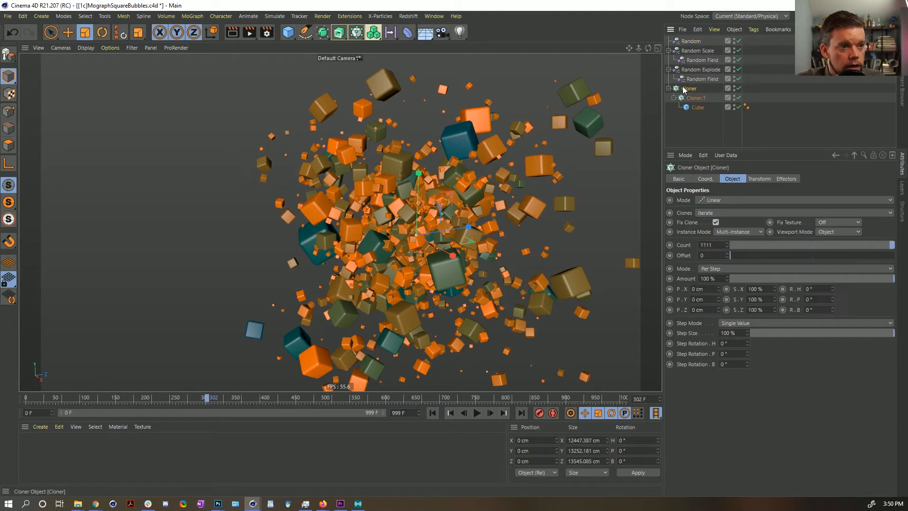
pyautogui.doubleClick(721, 244)
pyautogui.write('111')
pyautogui.press('Return')
pyautogui.click(738, 233)
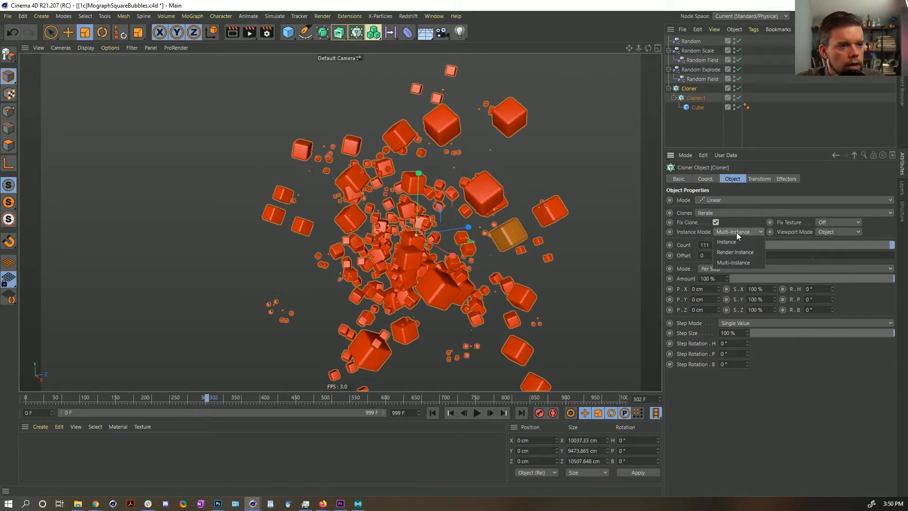
pyautogui.click(737, 242)
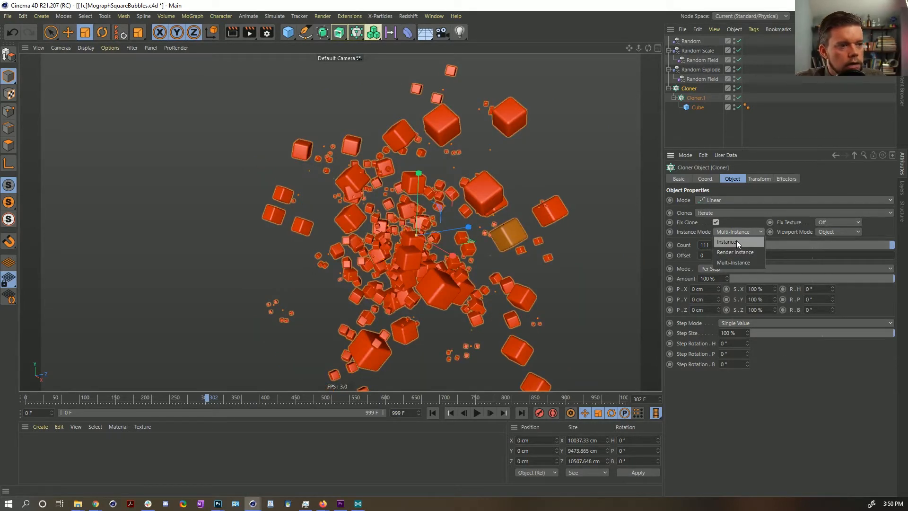
# Try a different strength on the nested Cloner's Random effector and undo the change.
pyautogui.click(695, 99)
pyautogui.click(694, 42)
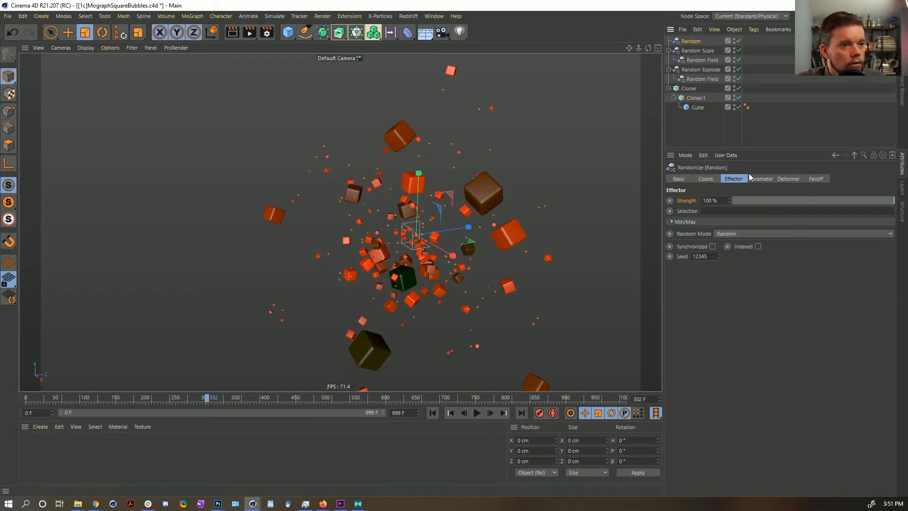
pyautogui.moveTo(731, 201)
pyautogui.mouseDown()
pyautogui.moveTo(766, 195)
pyautogui.moveTo(732, 201)
pyautogui.mouseUp()
pyautogui.hotkey('ctrl', 'z')
# Set the nested Cloner's instance mode to Instance and lower its Random effector's strength to 9 %.
pyautogui.click(696, 98)
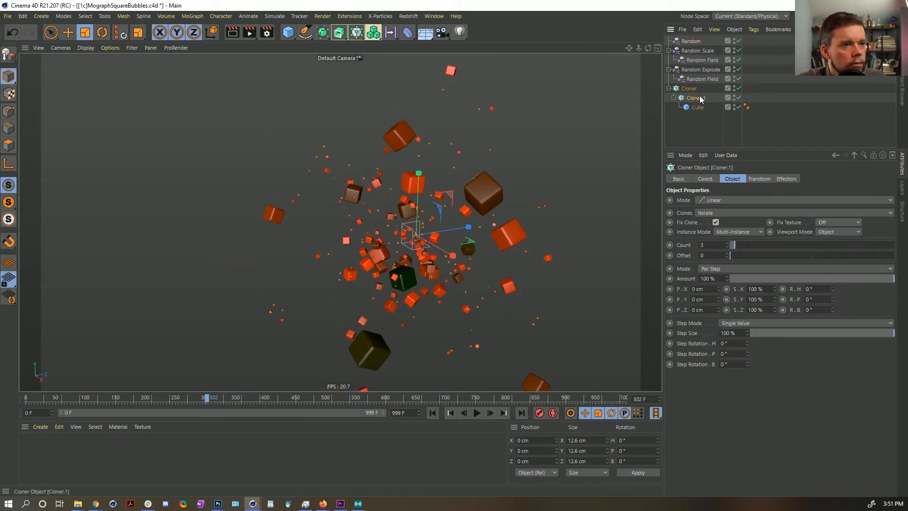
pyautogui.click(733, 232)
pyautogui.click(734, 247)
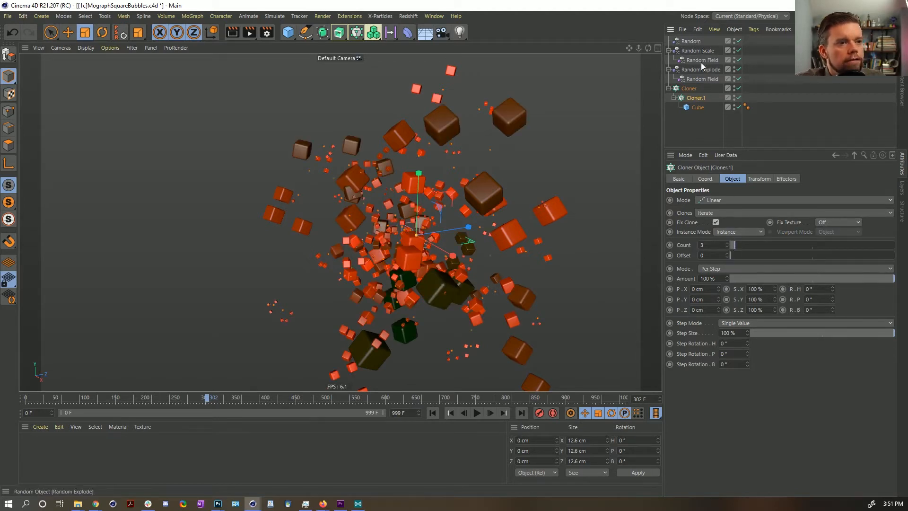
pyautogui.click(683, 42)
pyautogui.moveTo(758, 204)
pyautogui.mouseDown()
pyautogui.moveTo(729, 211)
pyautogui.moveTo(754, 210)
pyautogui.moveTo(748, 215)
pyautogui.mouseUp()
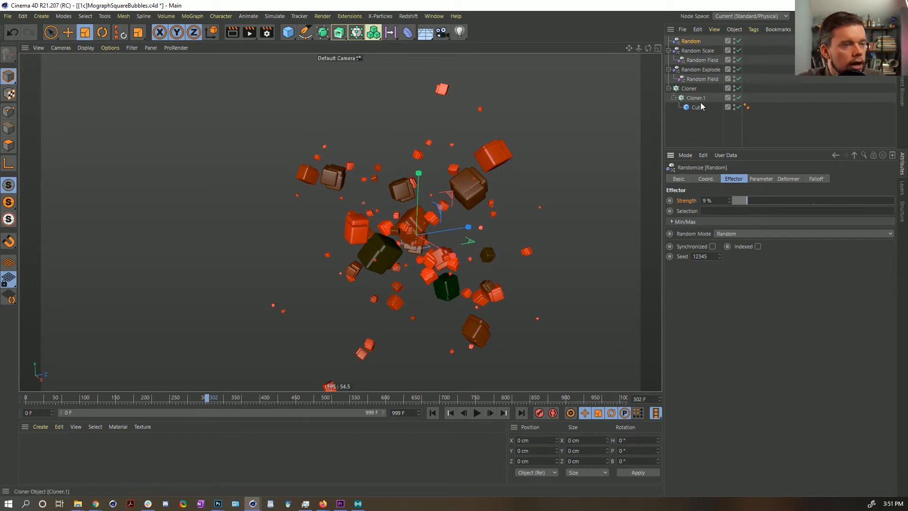
# Try Multi-Instance mode on the nested Cloner and undo the change.
pyautogui.click(698, 99)
pyautogui.click(732, 232)
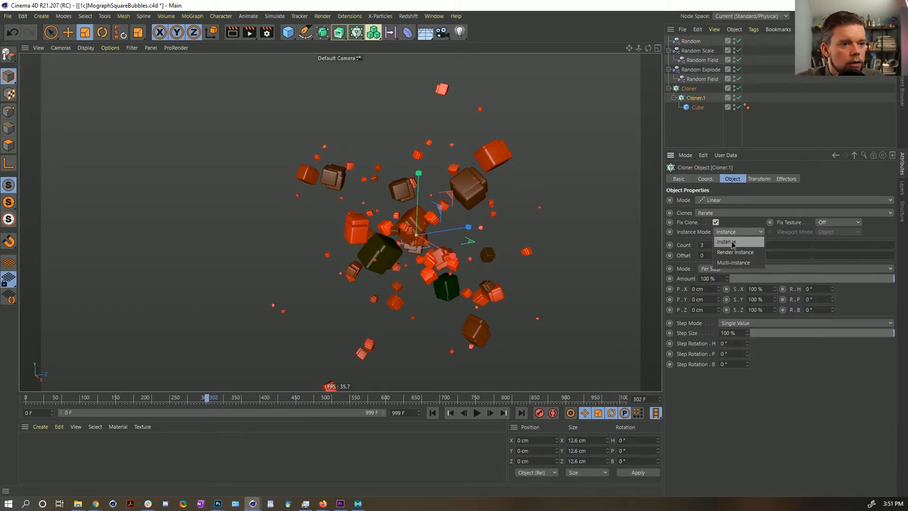
pyautogui.click(736, 263)
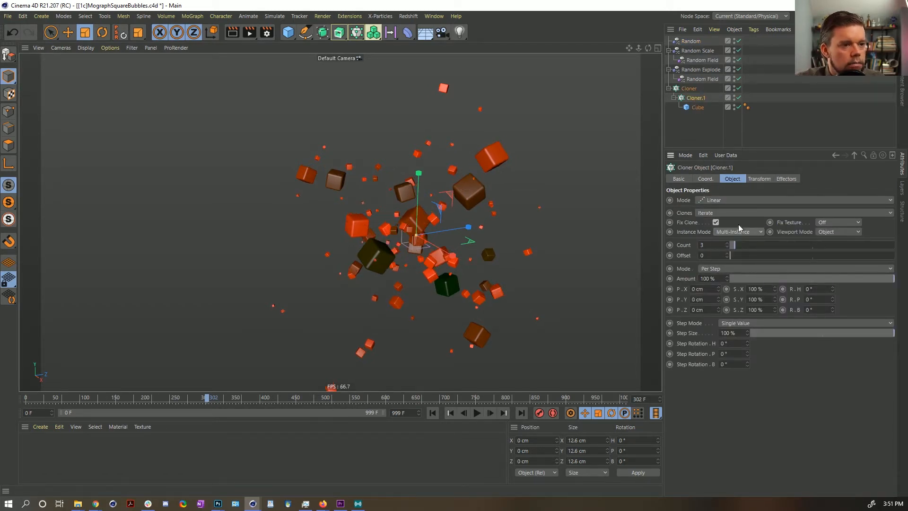
pyautogui.hotkey('ctrl', 'z')
pyautogui.hotkey('ctrl', 'z')
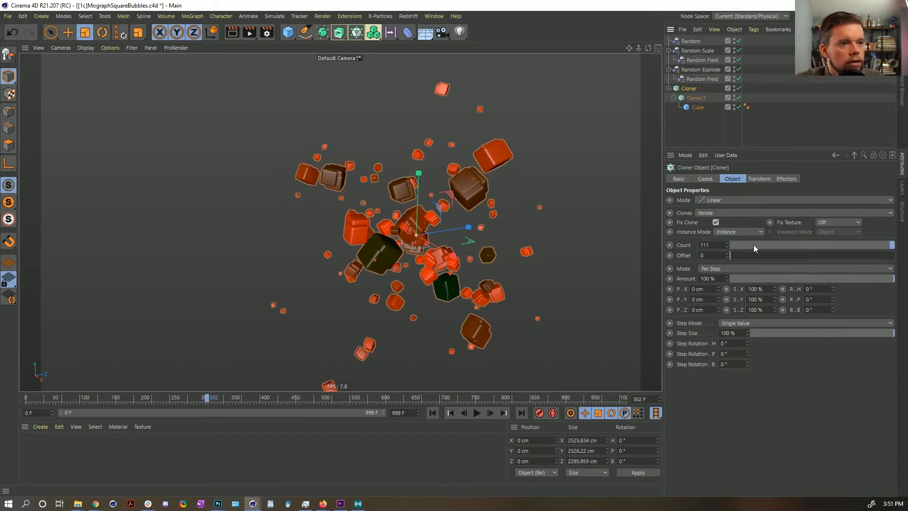
# Return the outer Cloner to Multi-Instance mode and raise its count to 1111.
pyautogui.click(729, 233)
pyautogui.click(733, 264)
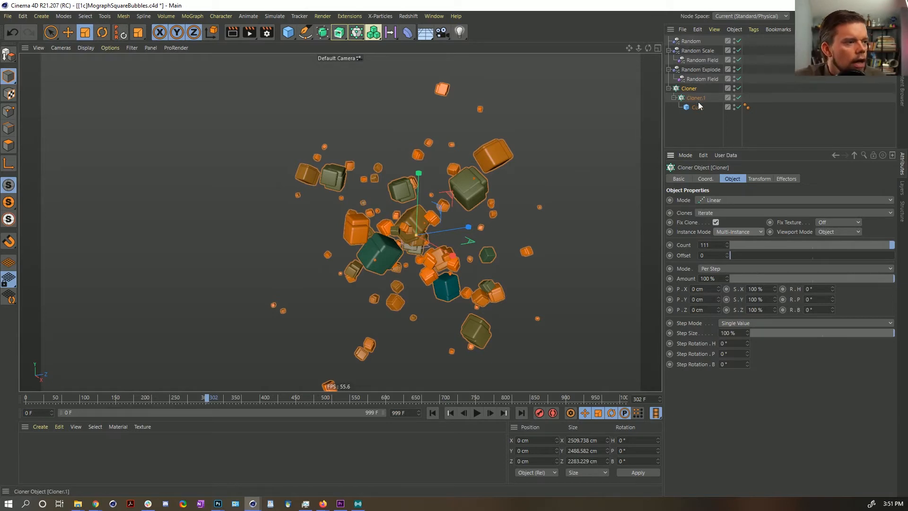
pyautogui.click(718, 242)
pyautogui.write('1')
pyautogui.click(824, 388)
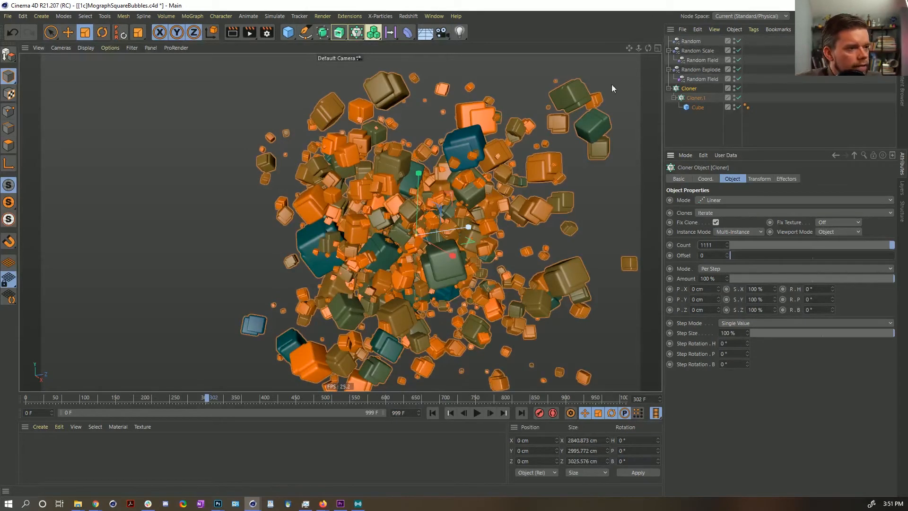
# Set the nested Cloner's Random effector to 6 % strength and enable its rotation with 33° on H, P and B.
pyautogui.click(696, 41)
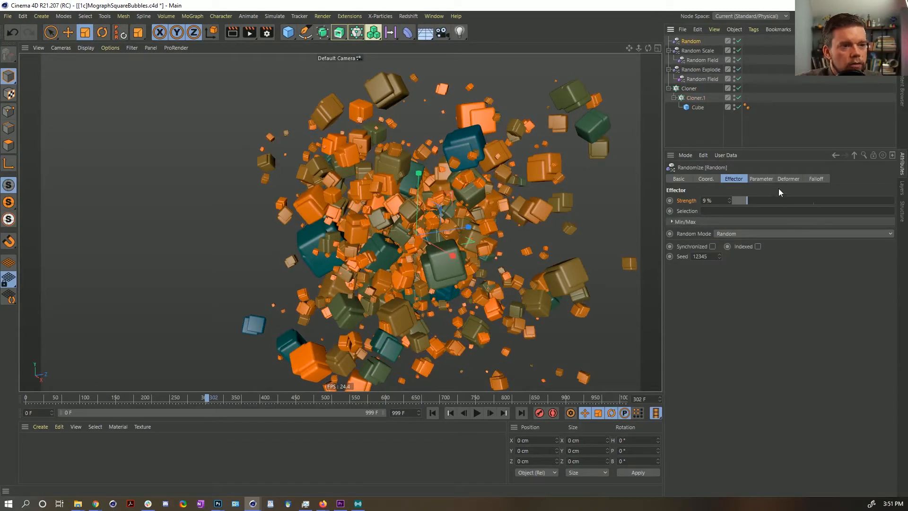
pyautogui.moveTo(752, 200)
pyautogui.mouseDown()
pyautogui.moveTo(831, 202)
pyautogui.moveTo(744, 215)
pyautogui.mouseUp()
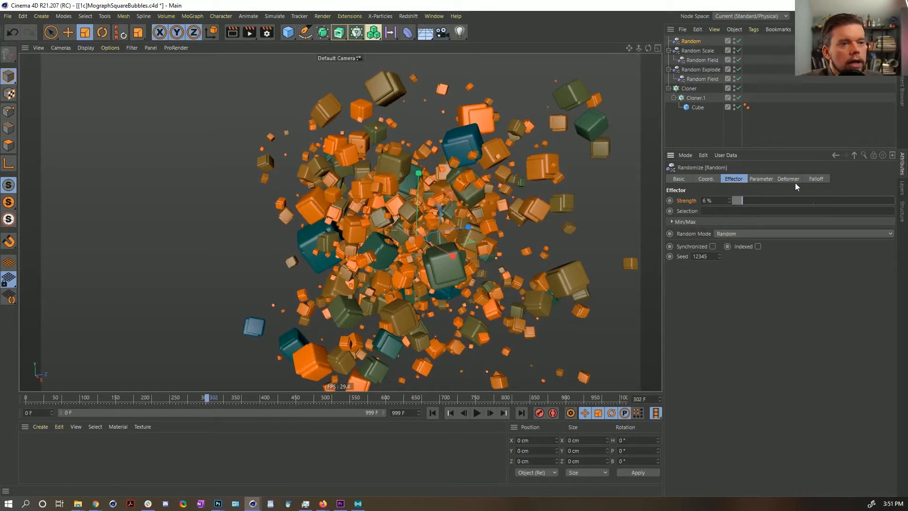
pyautogui.click(761, 179)
pyautogui.click(809, 219)
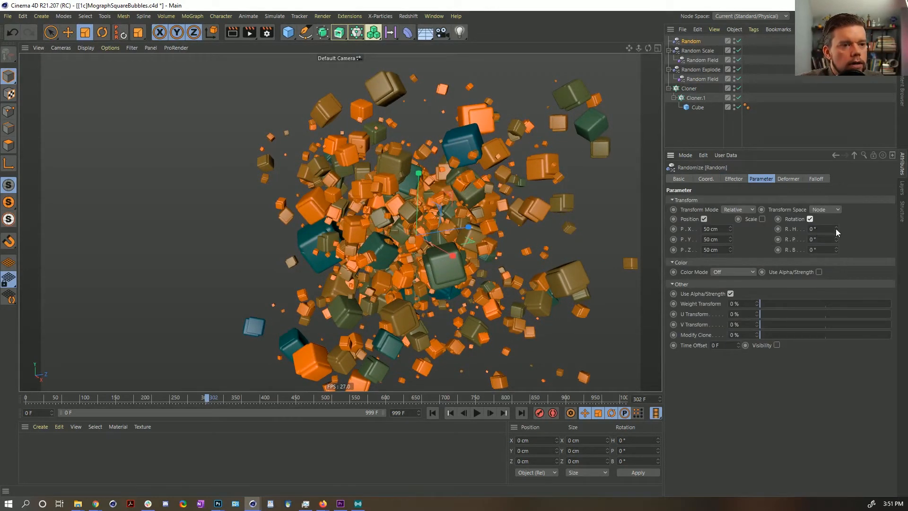
pyautogui.moveTo(836, 229); pyautogui.dragTo(836, 225)
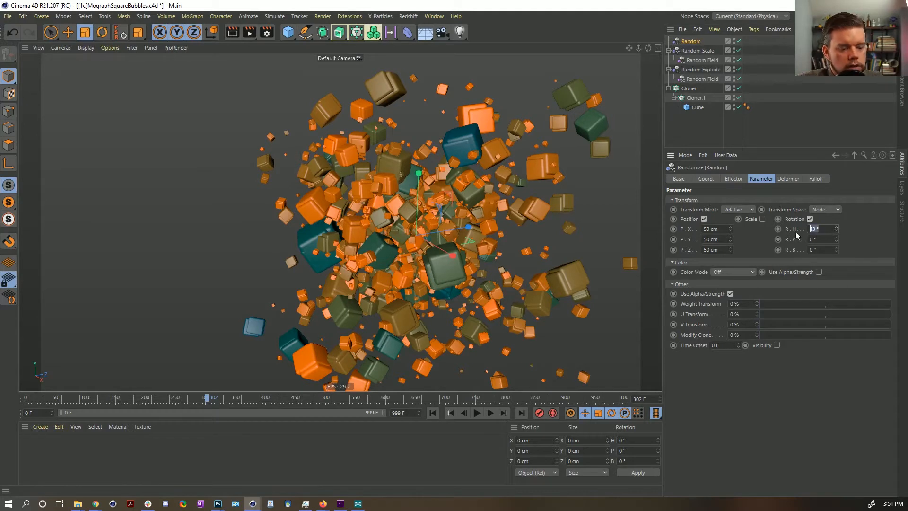
pyautogui.press('Tab')
pyautogui.write('33')
pyautogui.press('Return')
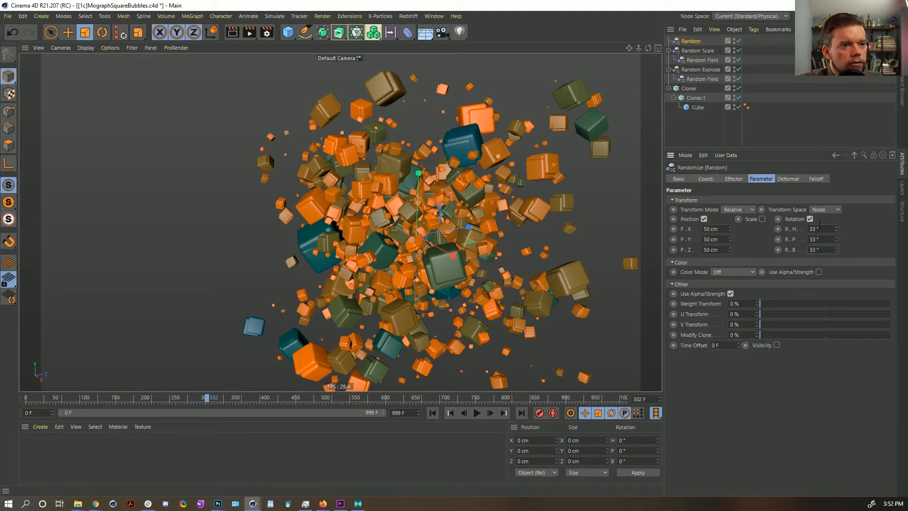
# Raise the Random effector's strength to 100 % and set its X, Y and Z position offsets to 11 cm.
pyautogui.click(734, 179)
pyautogui.moveTo(757, 200); pyautogui.dragTo(886, 201)
pyautogui.click(762, 179)
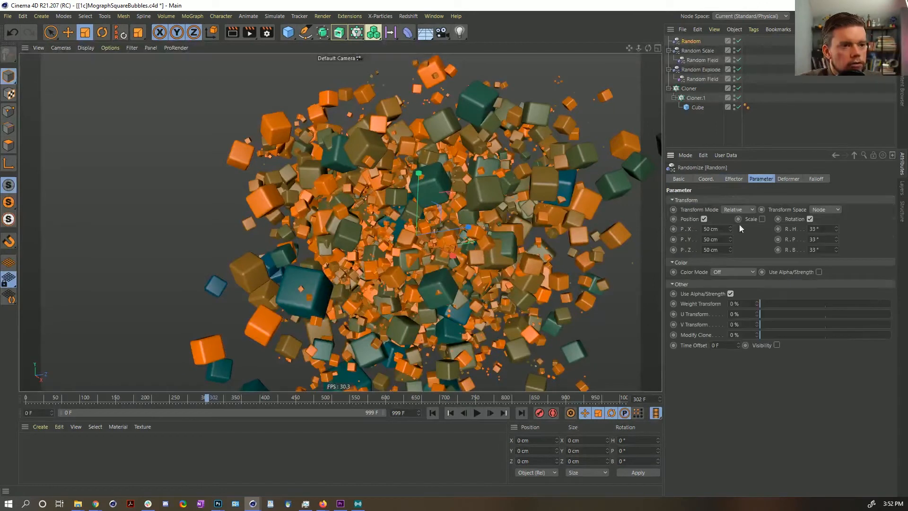
pyautogui.click(717, 229)
pyautogui.write('11')
pyautogui.press('Tab')
pyautogui.write('11')
pyautogui.press('Tab')
pyautogui.write('11')
pyautogui.click(757, 249)
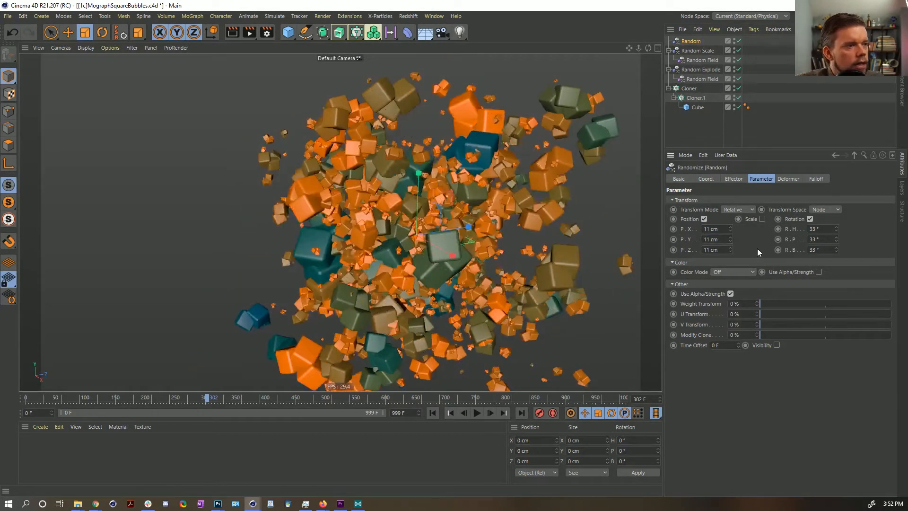
# Reduce the Random effector's X, Y and Z position offsets to 5 cm.
pyautogui.moveTo(728, 231); pyautogui.dragTo(675, 230)
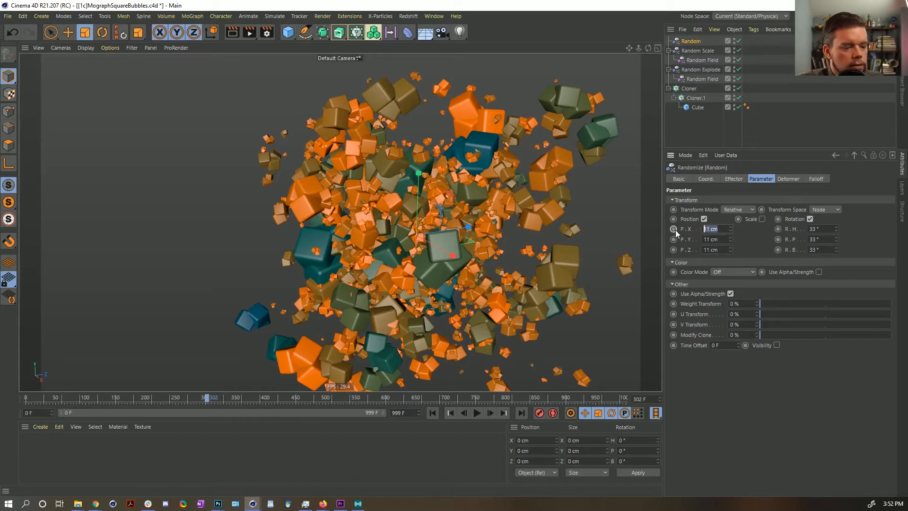
pyautogui.write('5')
pyautogui.press('Tab')
pyautogui.write('5')
pyautogui.press('Tab')
pyautogui.write('5')
pyautogui.click(753, 249)
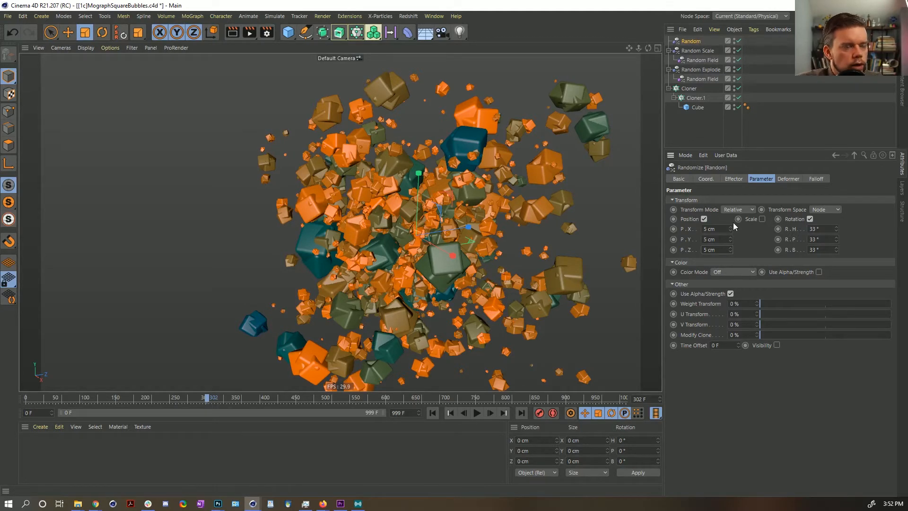
# Try a Y position offset of about 142 cm on the Random effector and undo the change.
pyautogui.moveTo(730, 238); pyautogui.dragTo(731, 219)
pyautogui.hotkey('ctrl', 'z')
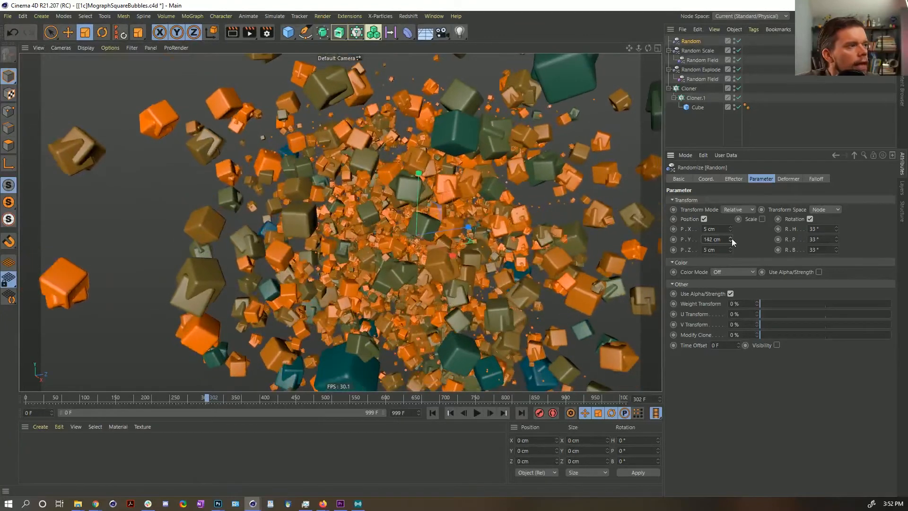
pyautogui.hotkey('ctrl', 'z')
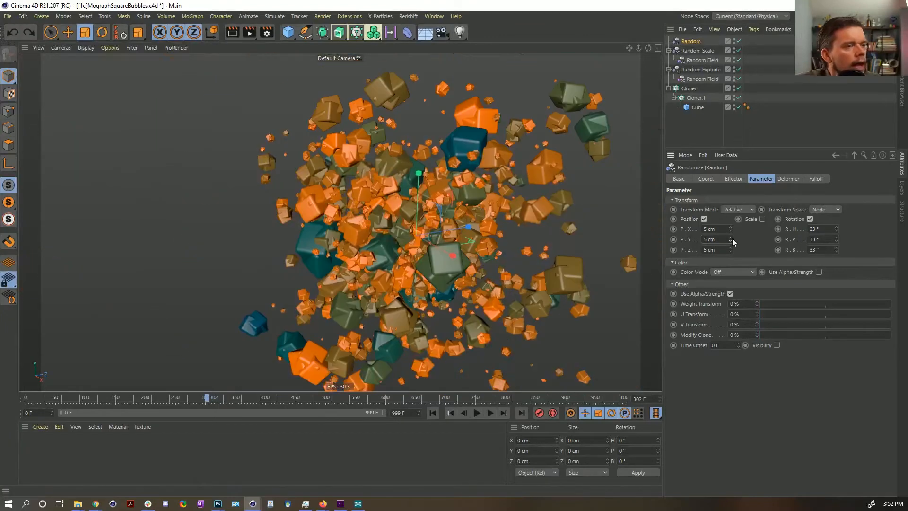
pyautogui.click(811, 179)
pyautogui.click(762, 178)
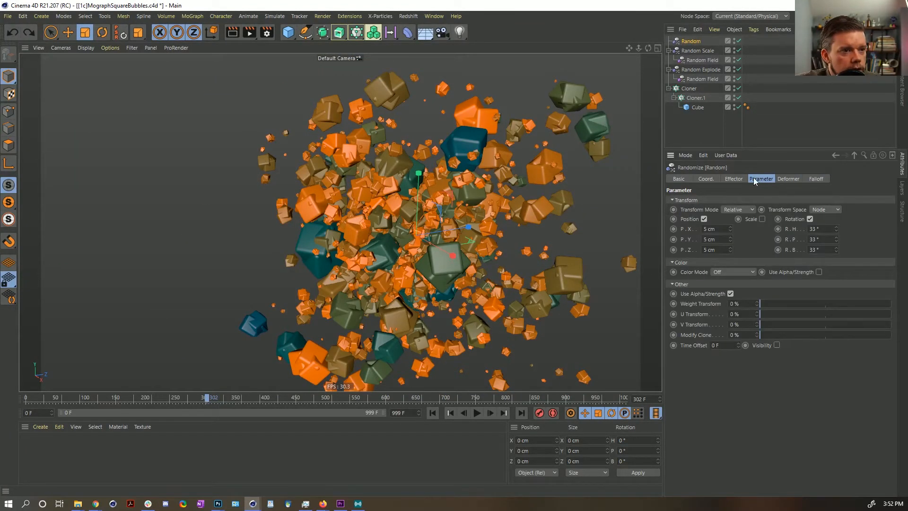
pyautogui.click(733, 179)
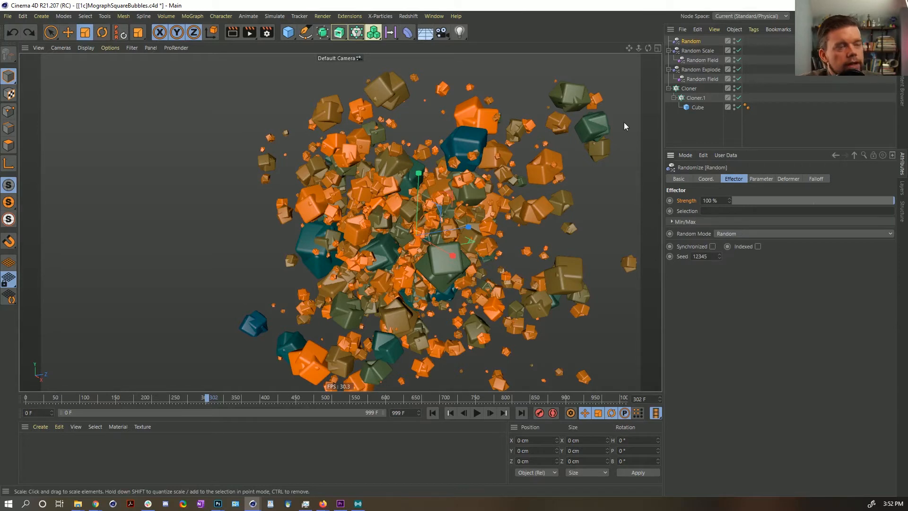
# Reduce the outer Cloner's count to 111 and switch it to Instance mode.
pyautogui.click(689, 88)
pyautogui.click(719, 245)
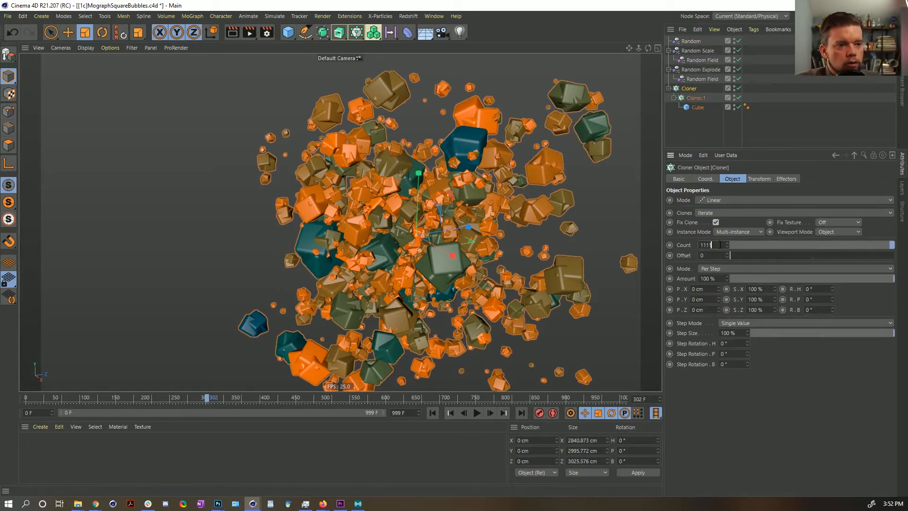
pyautogui.press('Return')
pyautogui.click(727, 241)
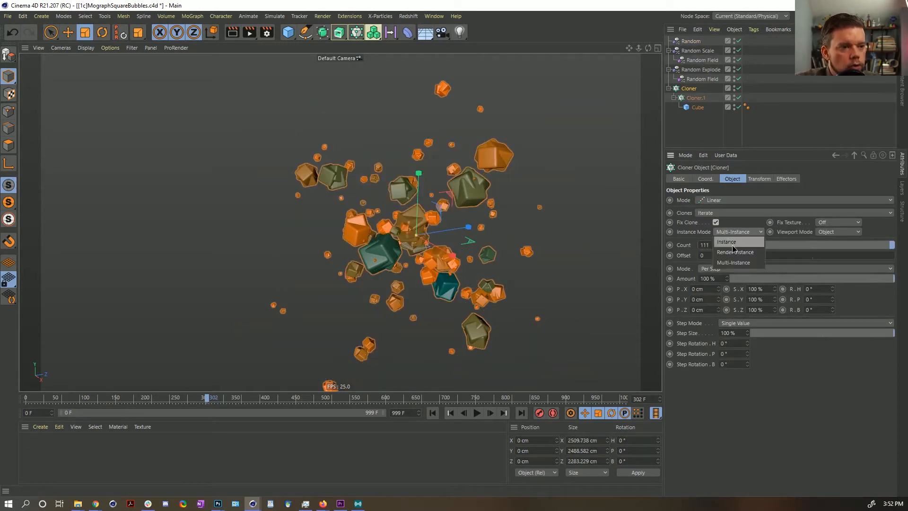
# Try a Y position offset of about -99 cm on the Random effector and undo the change.
pyautogui.click(691, 41)
pyautogui.click(761, 178)
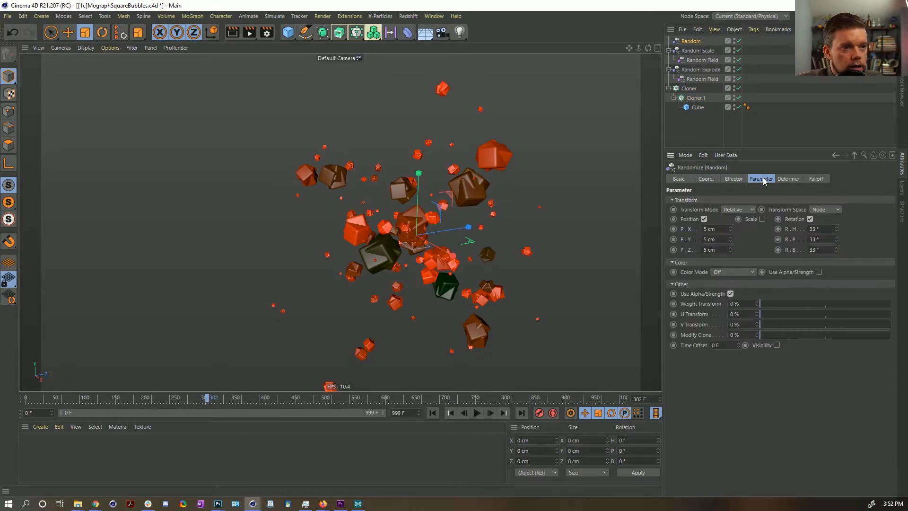
pyautogui.moveTo(730, 238); pyautogui.dragTo(730, 286)
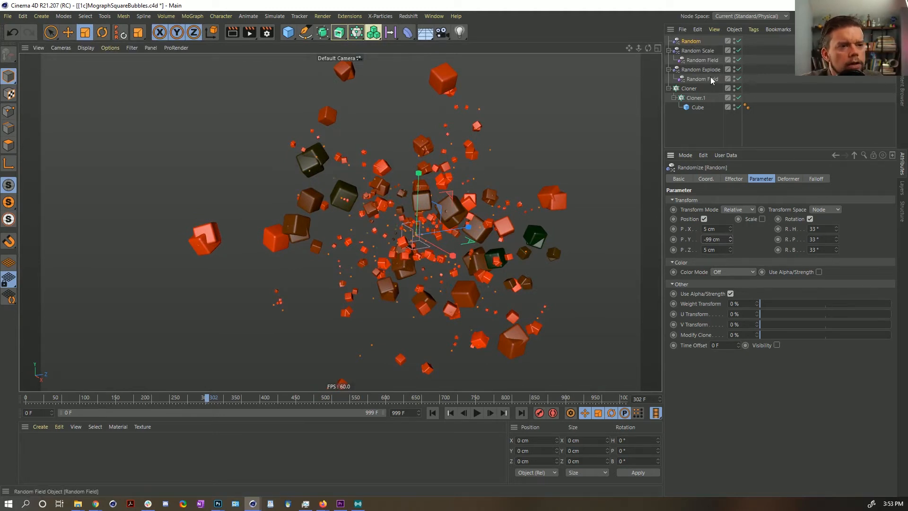
pyautogui.hotkey('ctrl', 'z')
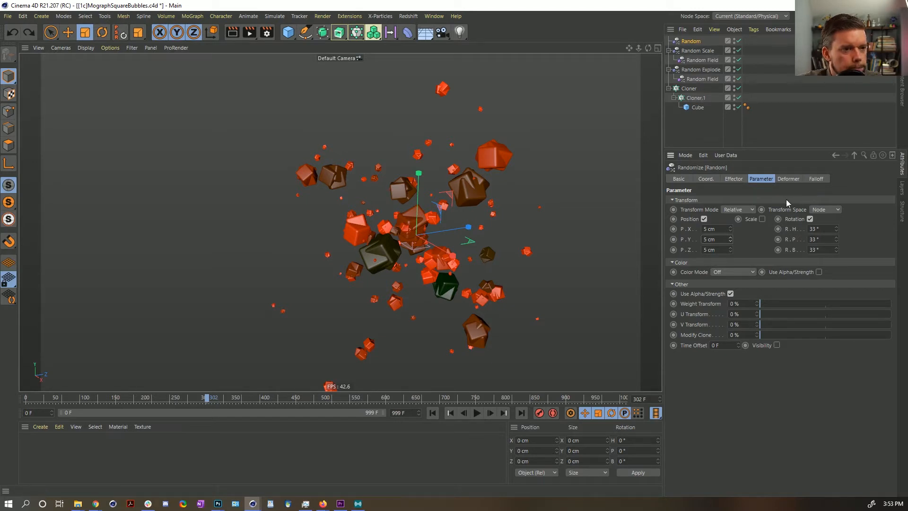
# Switch the Random effector to Noise mode with Indexed enabled and set its Y position offset to 61 cm.
pyautogui.click(797, 182)
pyautogui.click(752, 180)
pyautogui.click(742, 180)
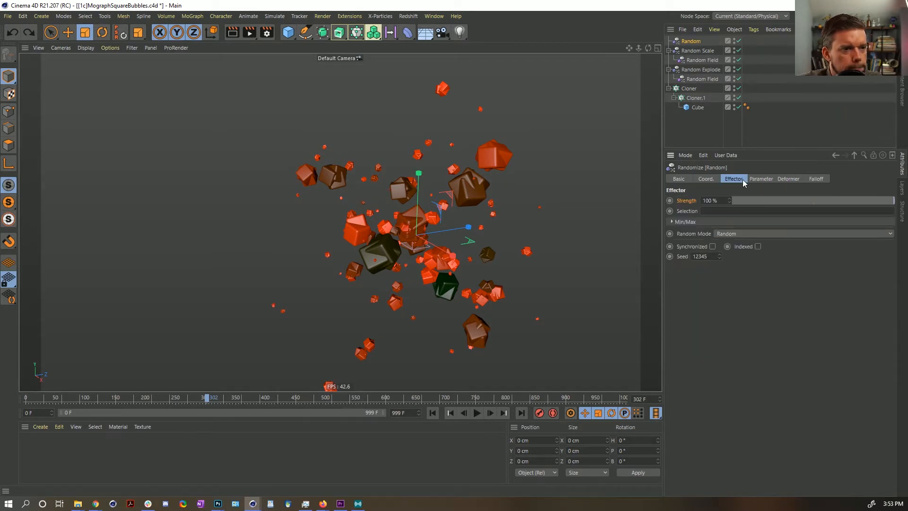
pyautogui.click(733, 232)
pyautogui.click(738, 264)
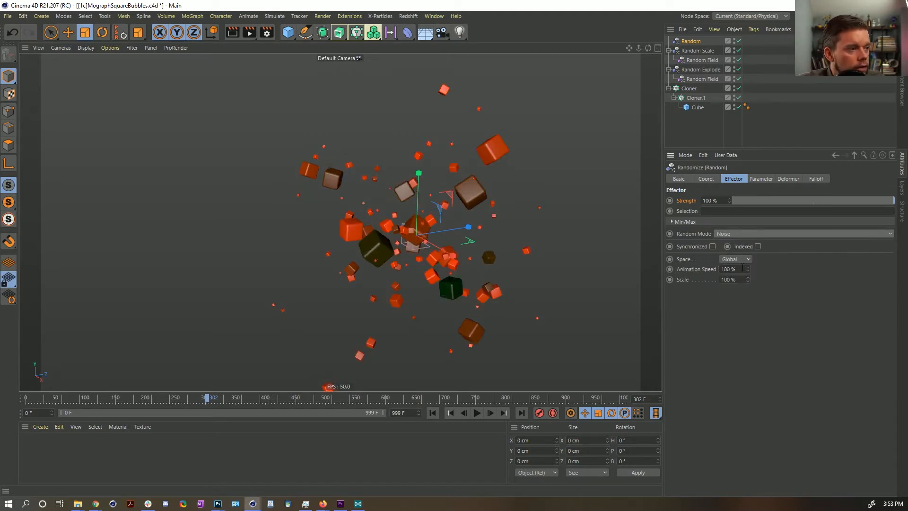
pyautogui.click(758, 247)
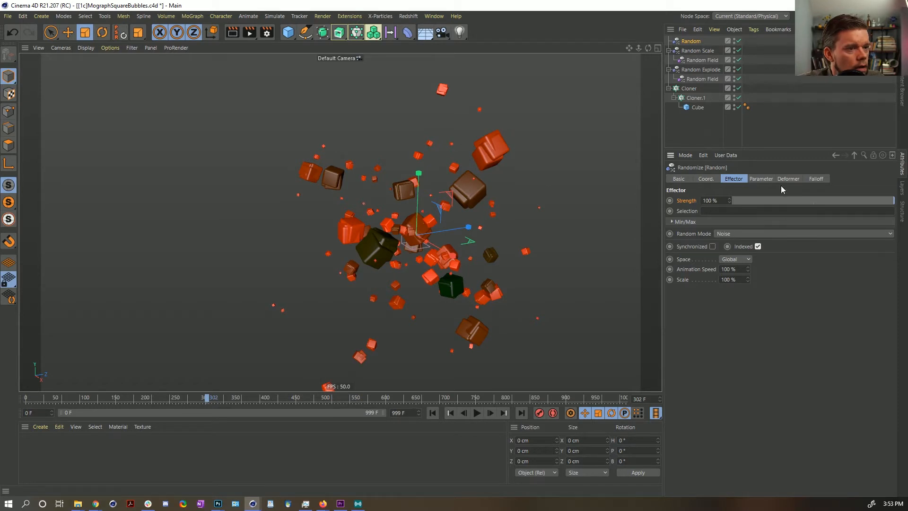
pyautogui.click(761, 179)
pyautogui.moveTo(731, 240)
pyautogui.mouseDown()
pyautogui.moveTo(736, 217)
pyautogui.moveTo(736, 239)
pyautogui.moveTo(735, 228)
pyautogui.mouseUp()
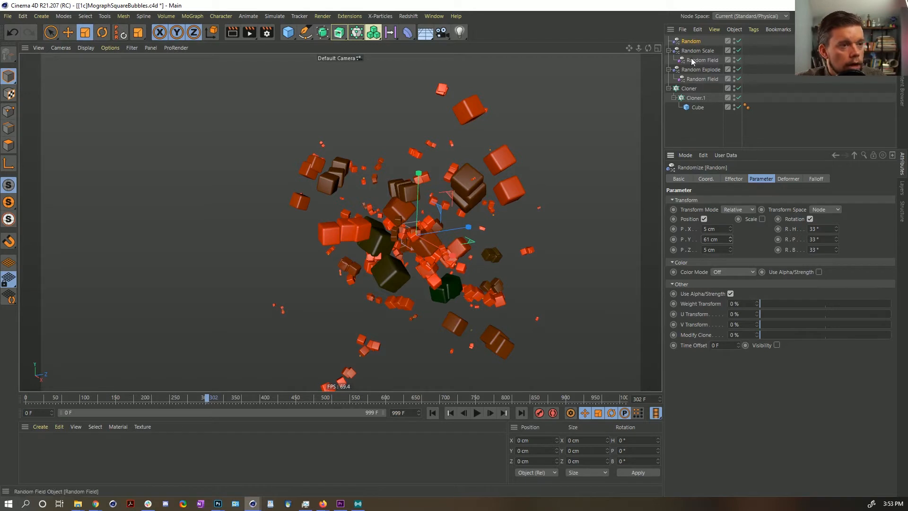
# Try Multi-Instance mode on the outer Cloner and return it to Instance mode.
pyautogui.click(686, 90)
pyautogui.click(734, 233)
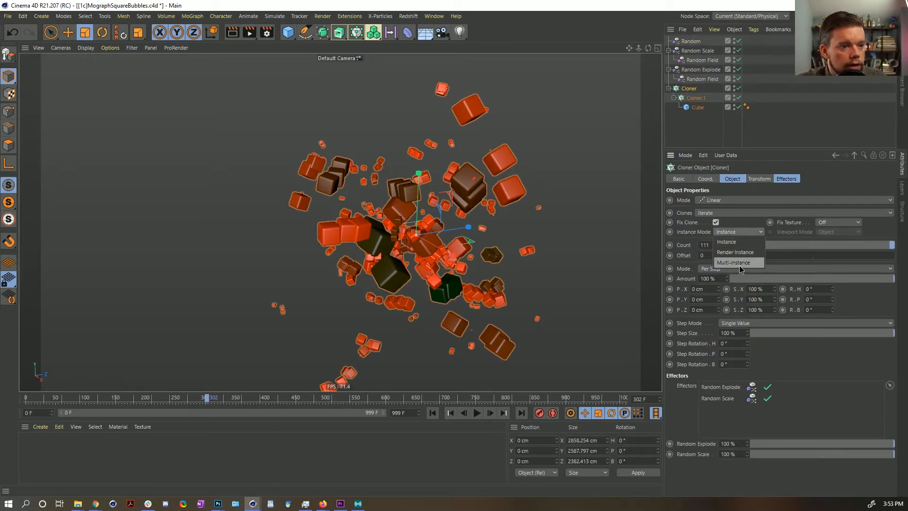
pyautogui.click(740, 263)
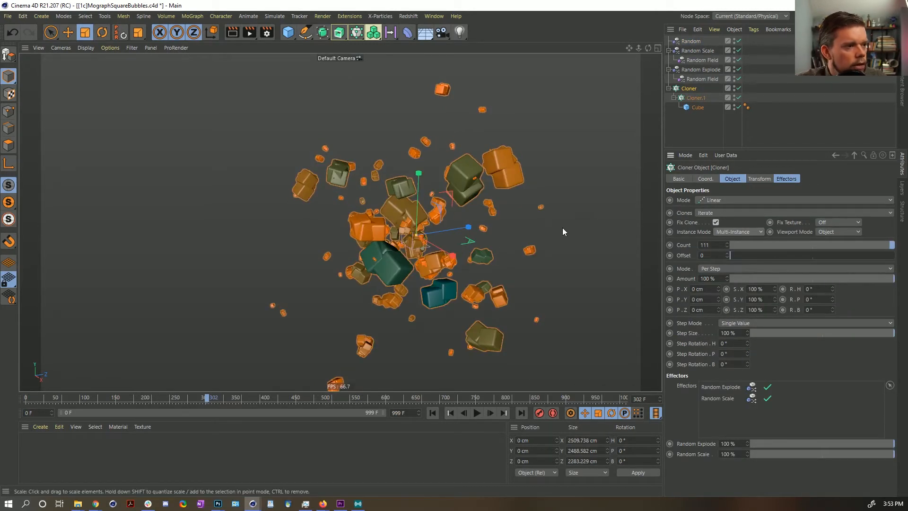
pyautogui.click(730, 232)
pyautogui.click(737, 243)
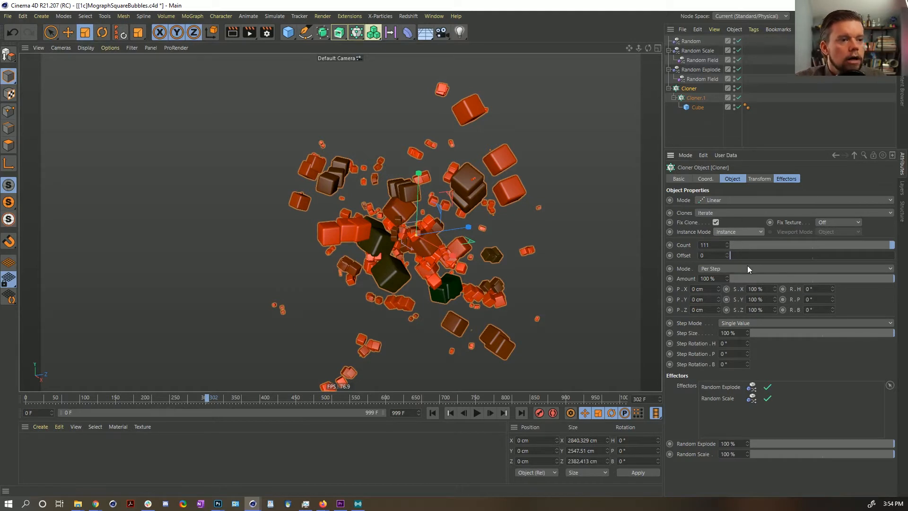
# Raise the outer Cloner's count to 153 and play the animation from the first frame.
pyautogui.moveTo(728, 244); pyautogui.dragTo(727, 224)
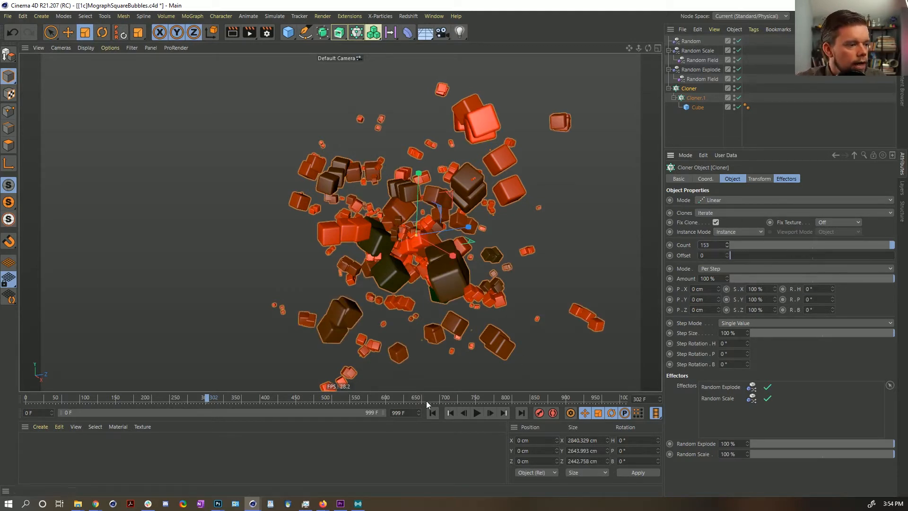
pyautogui.click(434, 414)
pyautogui.click(477, 413)
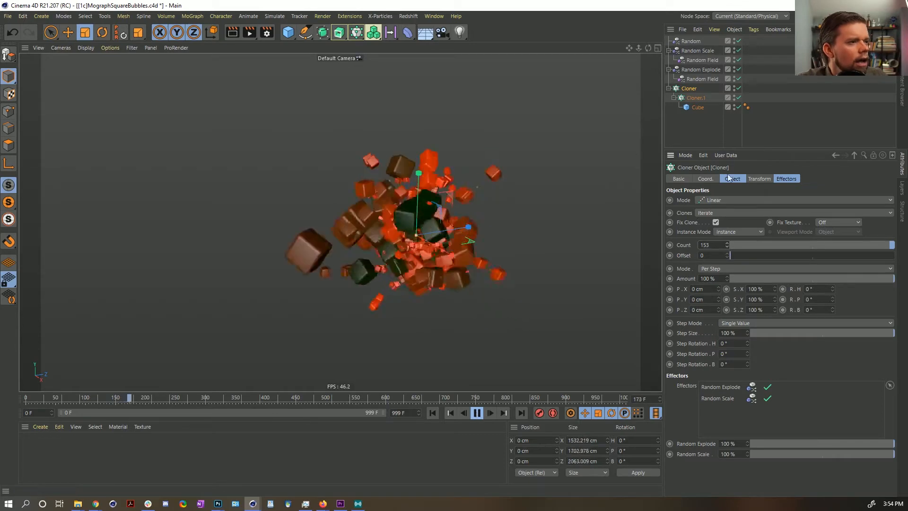
# Set the Random effector's Y position offset to 5 cm.
pyautogui.click(687, 41)
pyautogui.doubleClick(711, 240)
pyautogui.write('5')
pyautogui.press('Return')
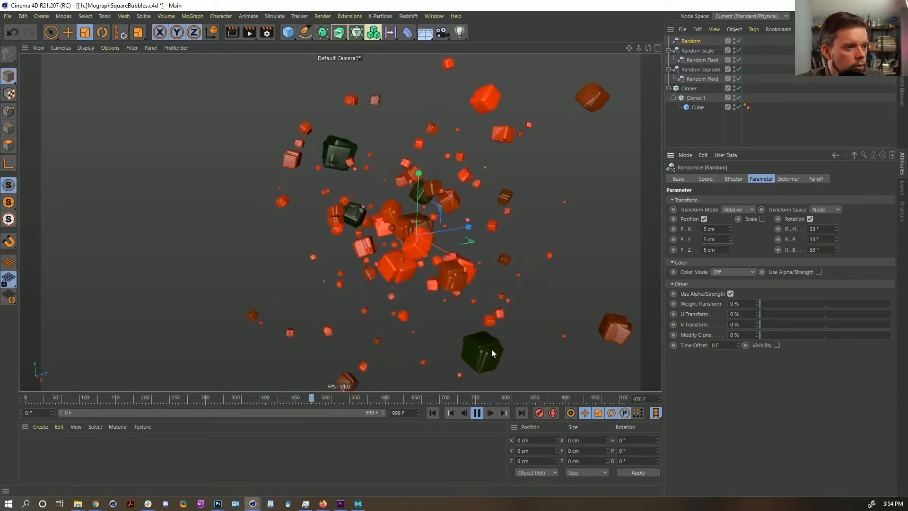
# Set the inner Cloner's transform color saturation to 0% for a white base color and replay the animation from the start.
pyautogui.click(709, 96)
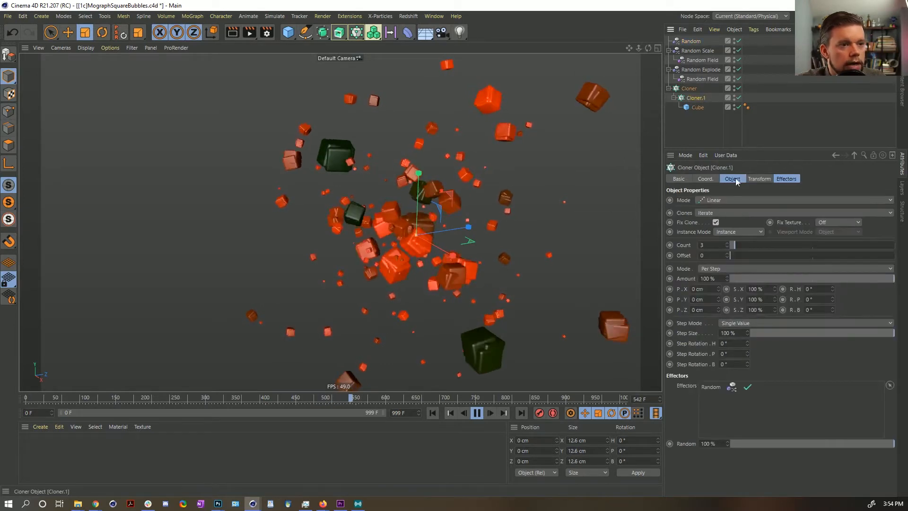
pyautogui.click(761, 179)
pyautogui.moveTo(751, 284); pyautogui.dragTo(711, 290)
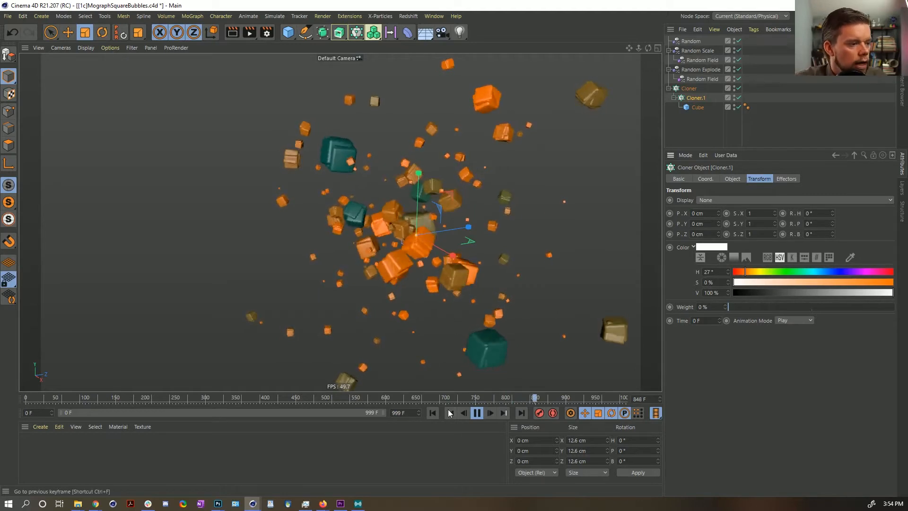
pyautogui.click(432, 413)
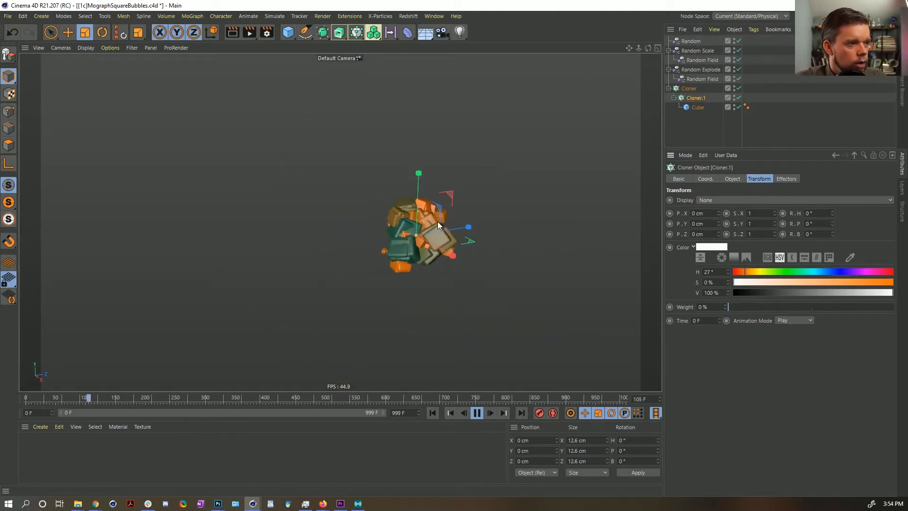
# Rename the inner Cloner's Random effector to "Random Inner Clones".
pyautogui.doubleClick(694, 40)
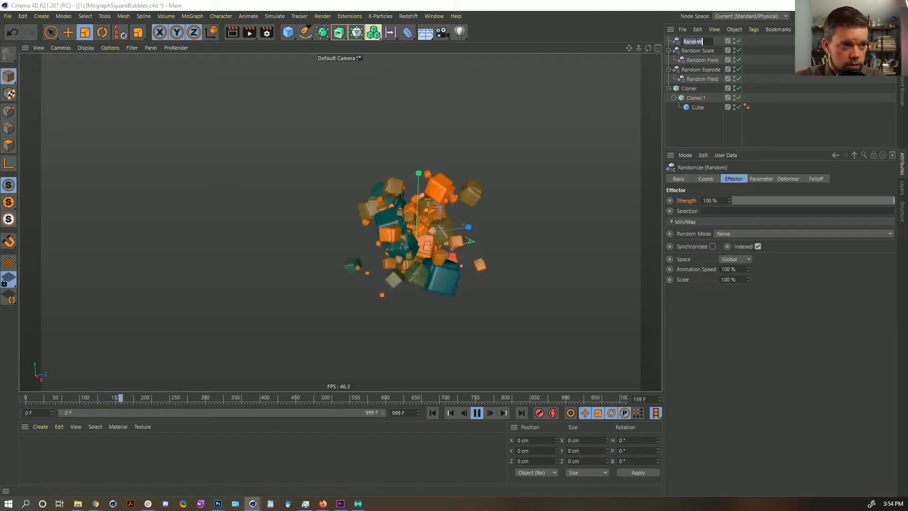
pyautogui.write('Inner CLoners')
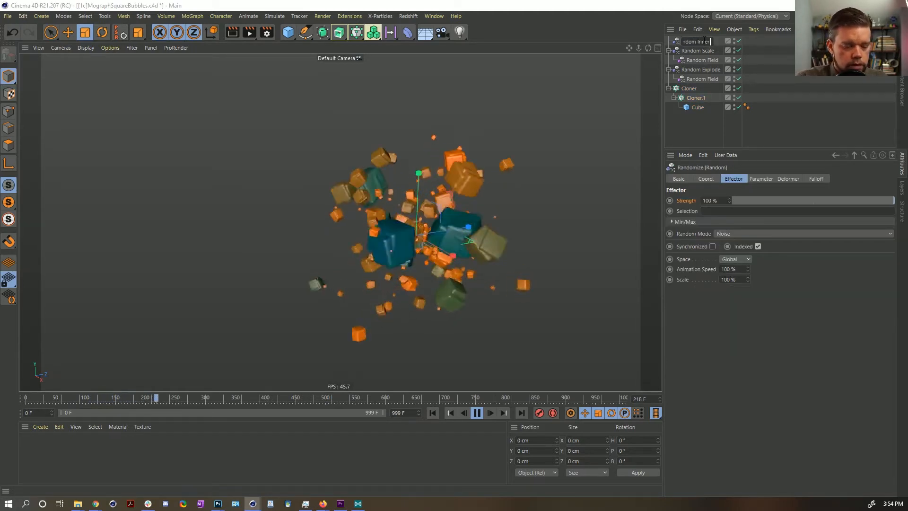
pyautogui.press('Return')
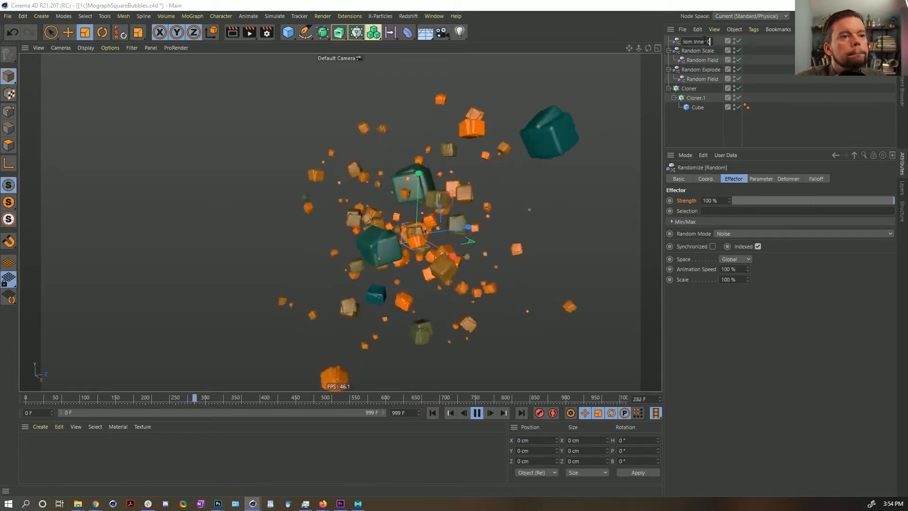
pyautogui.write('s')
pyautogui.press('Return')
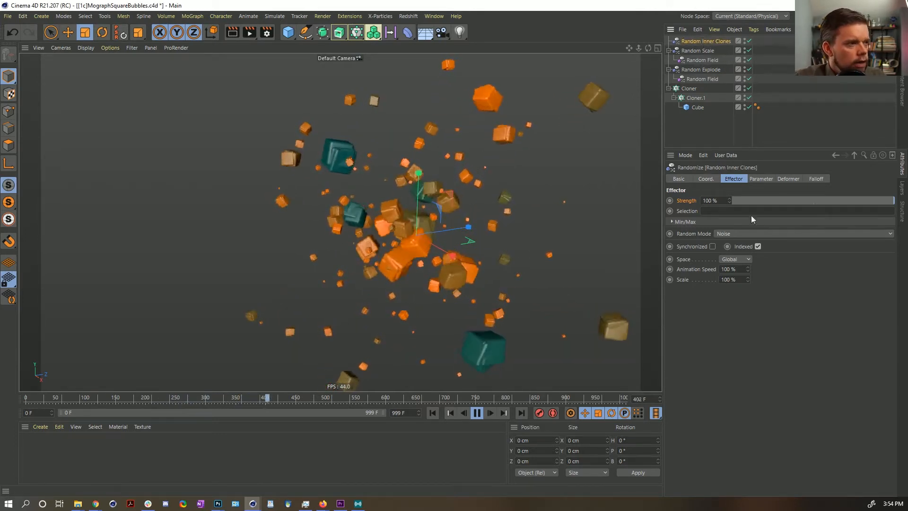
# Turn off position on Random Inner Clones, enable Scale with Absolute Scale, and set the X scale to 1.27.
pyautogui.click(769, 179)
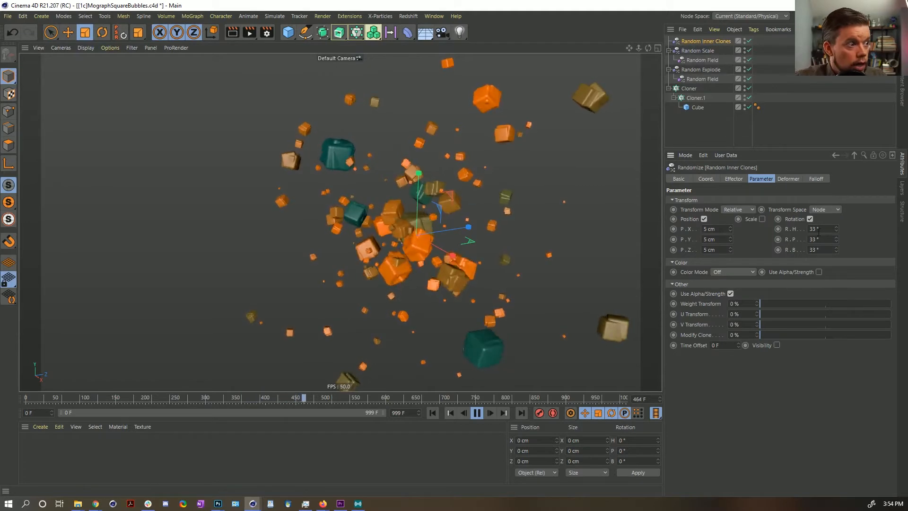
pyautogui.click(704, 219)
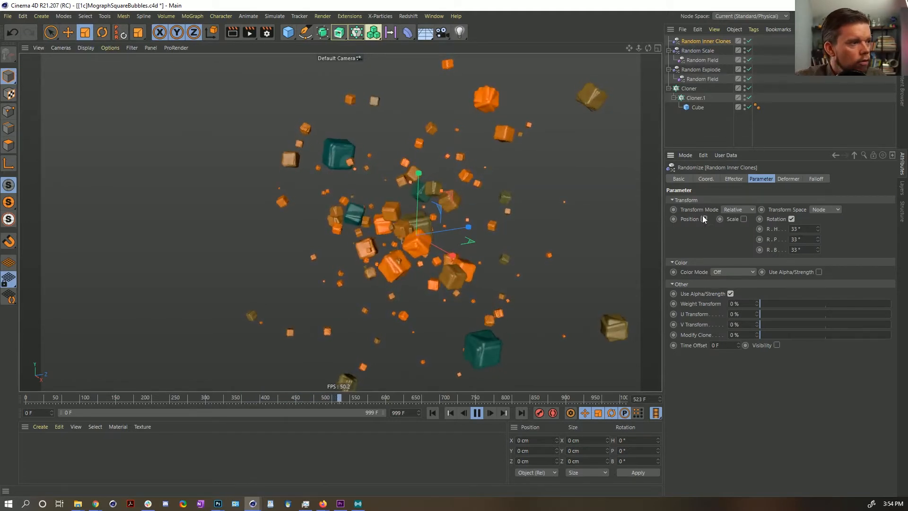
pyautogui.click(744, 219)
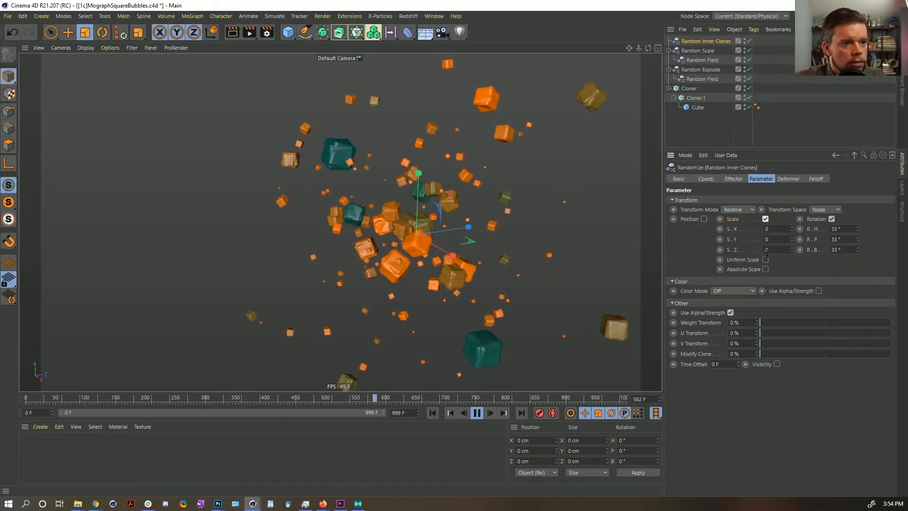
pyautogui.click(766, 270)
pyautogui.click(792, 226)
pyautogui.moveTo(792, 229); pyautogui.dragTo(792, 228)
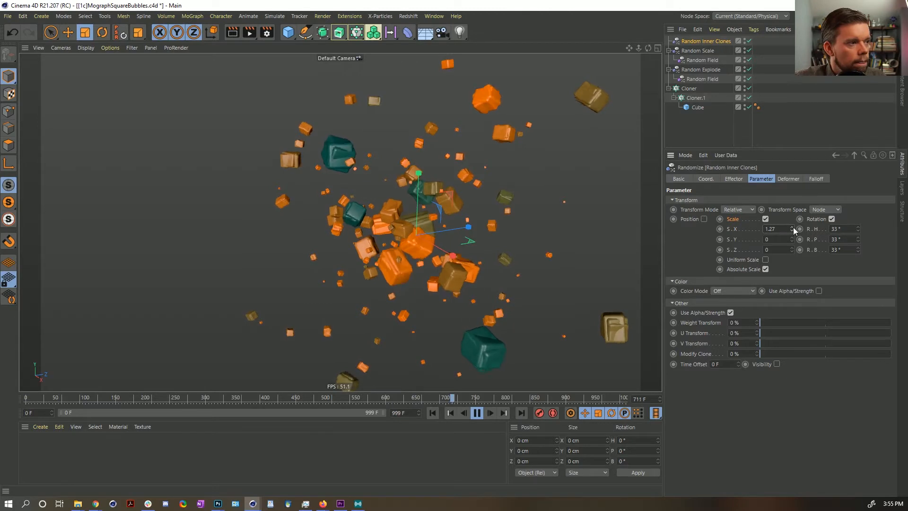
# Turn off the effector's rotation and copy the X scale of 1.27 into its Y and Z scale.
pyautogui.click(832, 219)
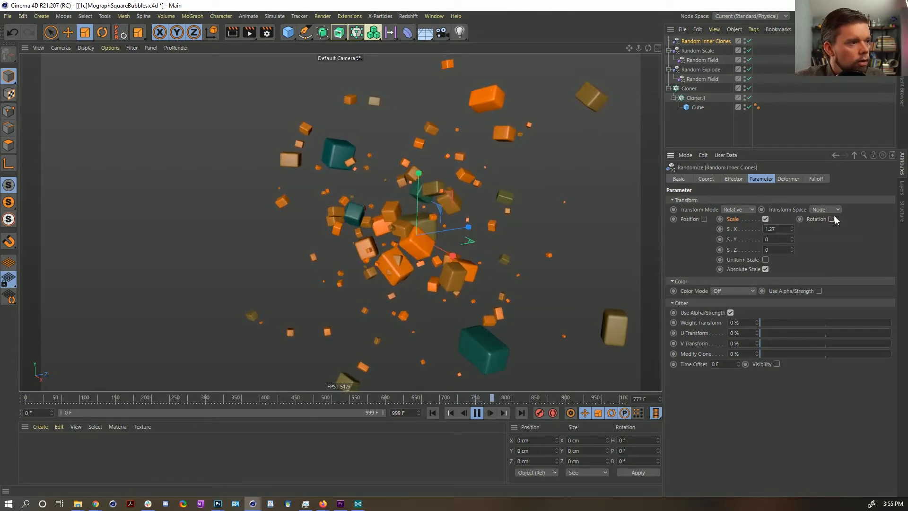
pyautogui.doubleClick(772, 229)
pyautogui.hotkey('ctrl', 'c')
pyautogui.doubleClick(773, 238)
pyautogui.hotkey('ctrl', 'v')
pyautogui.doubleClick(774, 249)
pyautogui.hotkey('ctrl', 'v')
pyautogui.click(812, 259)
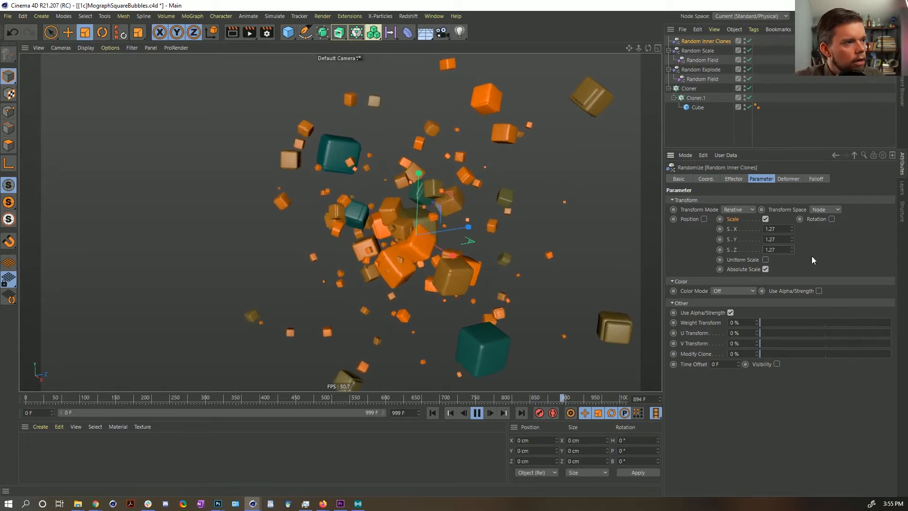
# Re-enable rotation and position on Random Inner Clones and replay the animation from the start.
pyautogui.click(832, 219)
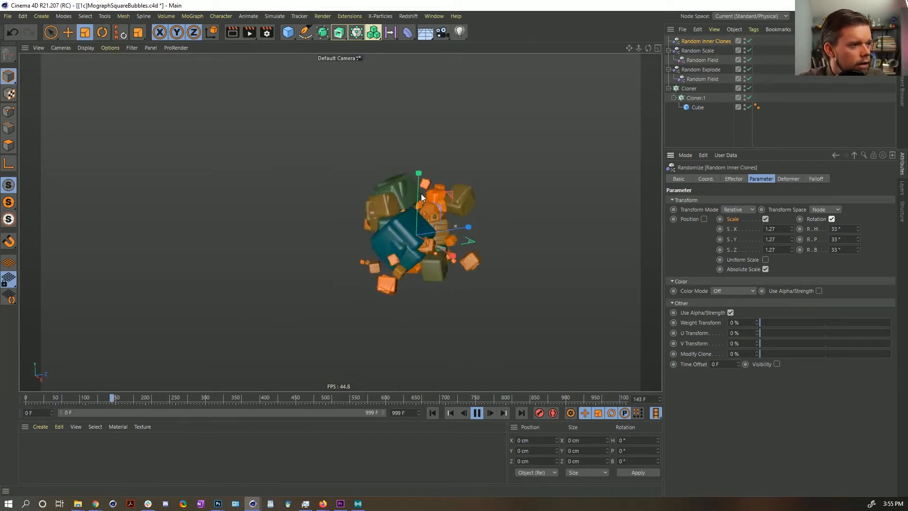
pyautogui.click(704, 219)
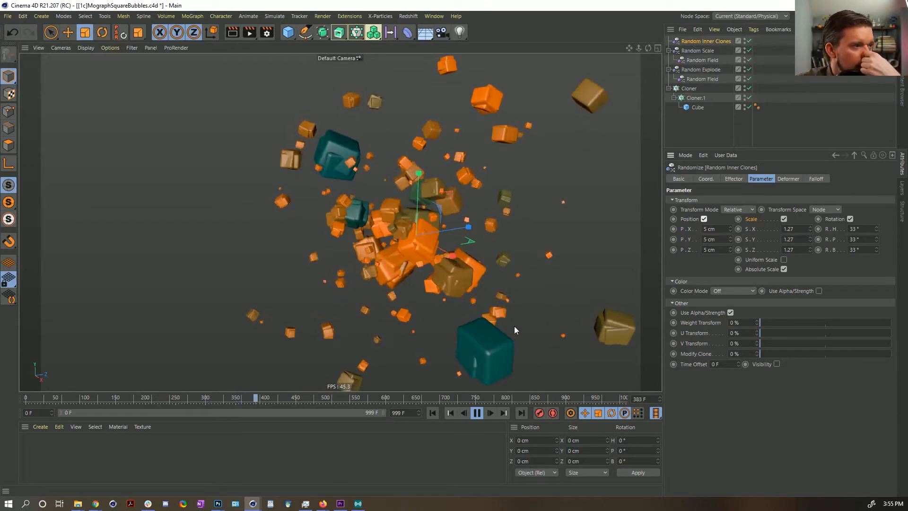
pyautogui.click(432, 413)
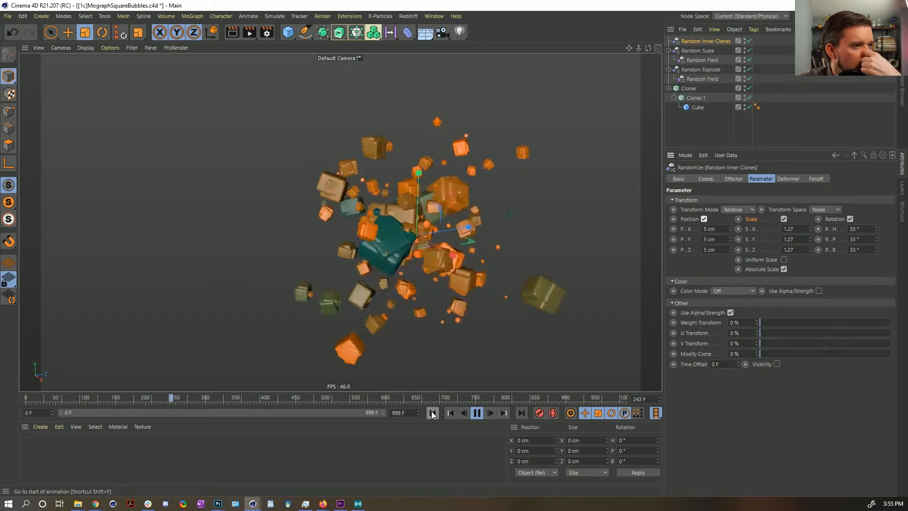
pyautogui.click(476, 412)
# Switch to the browser, review the "bubbles houdini" reference video on YouTube, and return to Cinema 4D.
pyautogui.hotkey('alt', 'Tab')
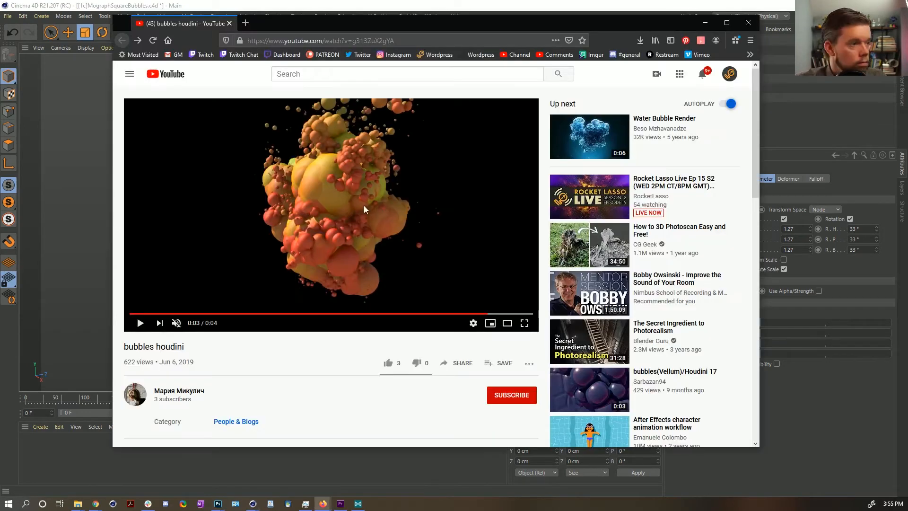
pyautogui.moveTo(243, 313); pyautogui.dragTo(329, 314)
pyautogui.moveTo(251, 314); pyautogui.dragTo(132, 311)
pyautogui.click(297, 280)
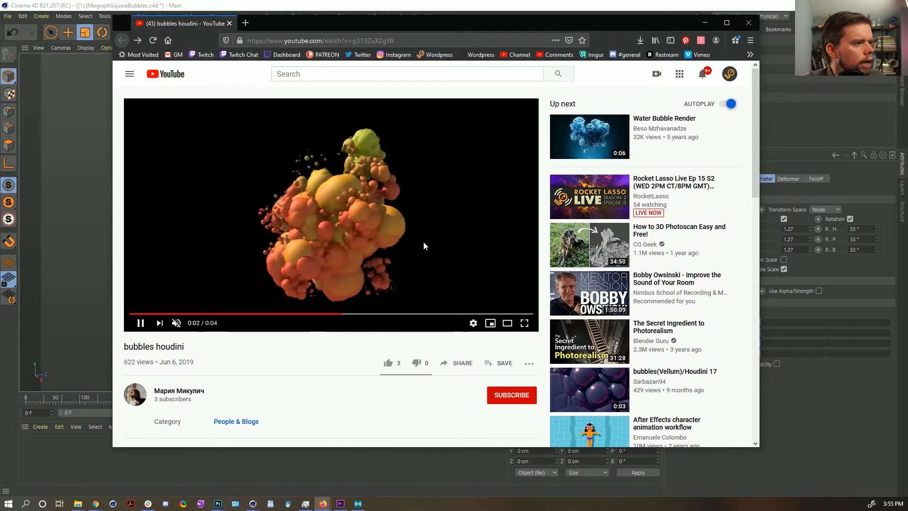
pyautogui.click(424, 241)
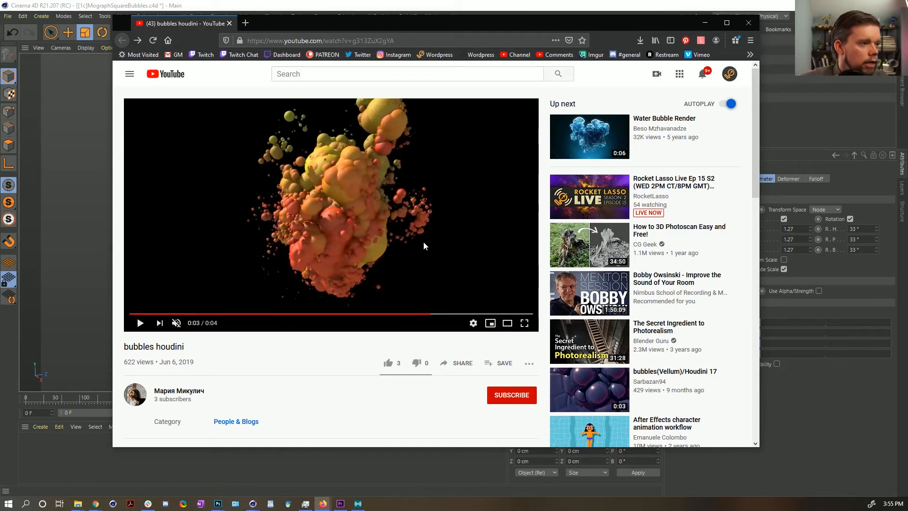
pyautogui.click(424, 241)
pyautogui.click(431, 240)
pyautogui.click(518, 4)
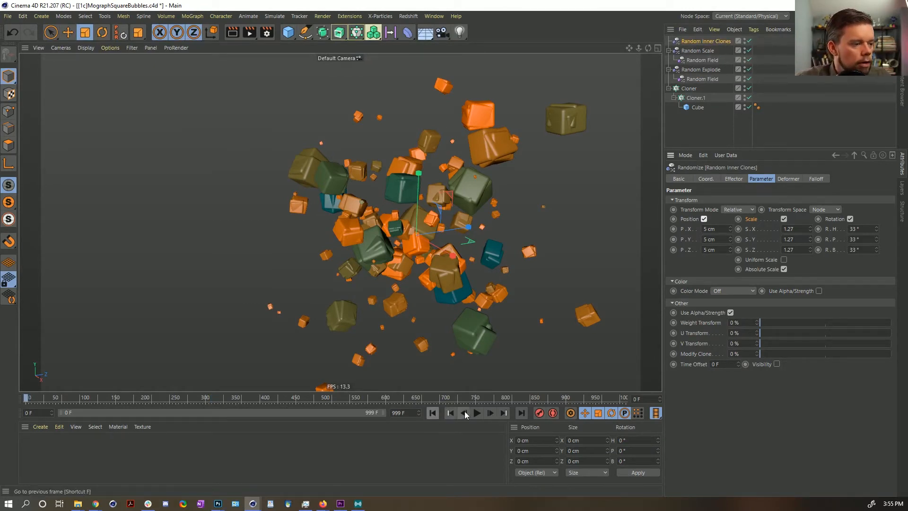
# Play the exploding cubes up to frame 285, clear the object selection, and examine the result in the viewport.
pyautogui.click(477, 412)
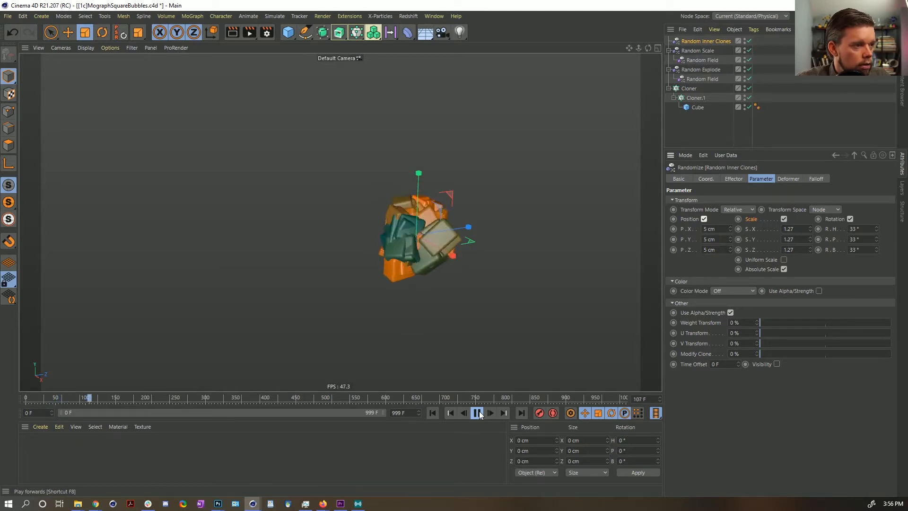
pyautogui.click(477, 413)
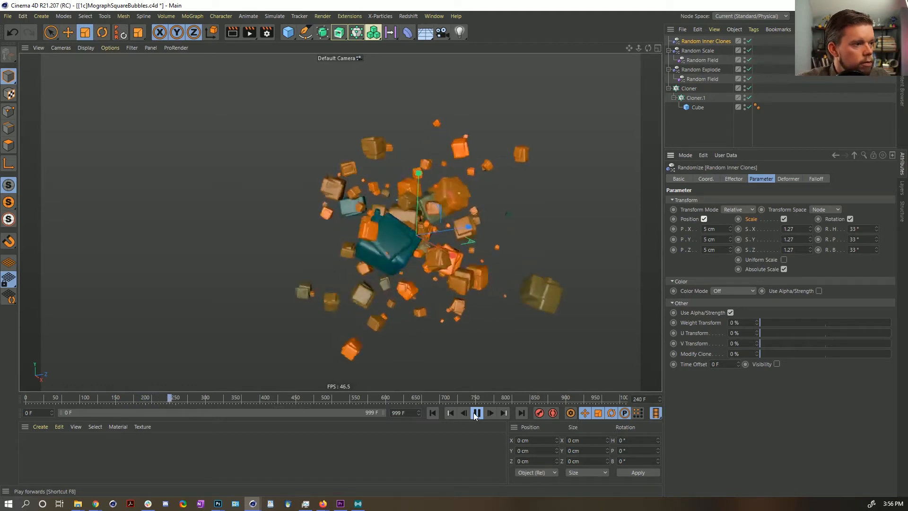
pyautogui.click(476, 413)
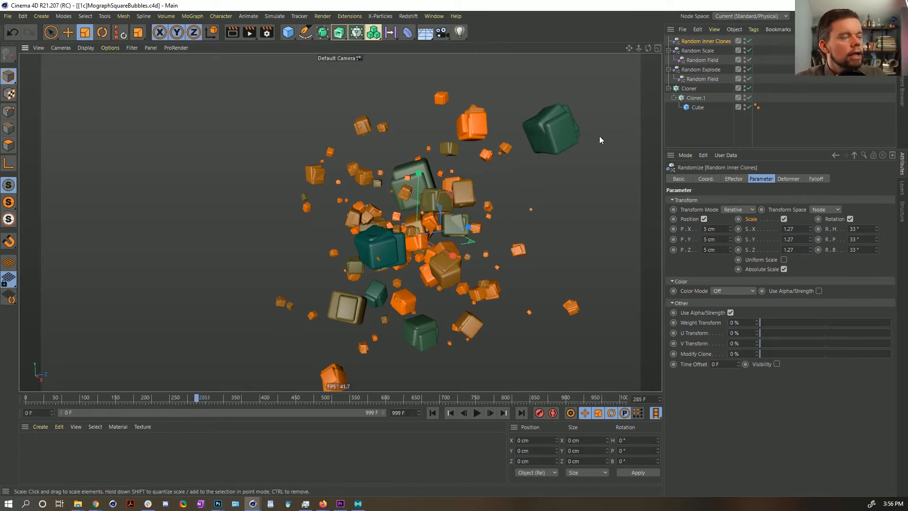
pyautogui.click(698, 125)
pyautogui.moveTo(426, 231)
pyautogui.keyDown('alt'); pyautogui.mouseDown()
pyautogui.moveTo(322, 189)
pyautogui.moveTo(364, 206)
pyautogui.mouseUp(); pyautogui.keyUp('alt')
pyautogui.scroll(3, 414, 176)
pyautogui.scroll(-3, 414, 176)
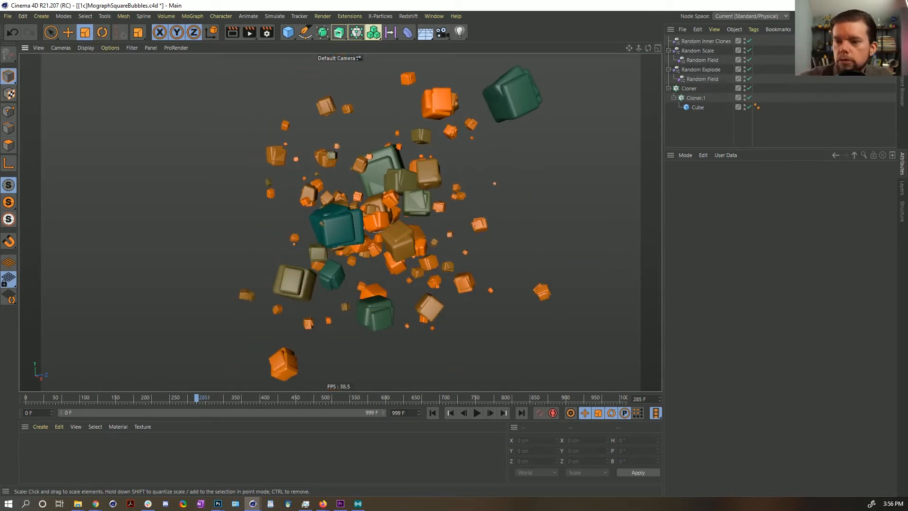
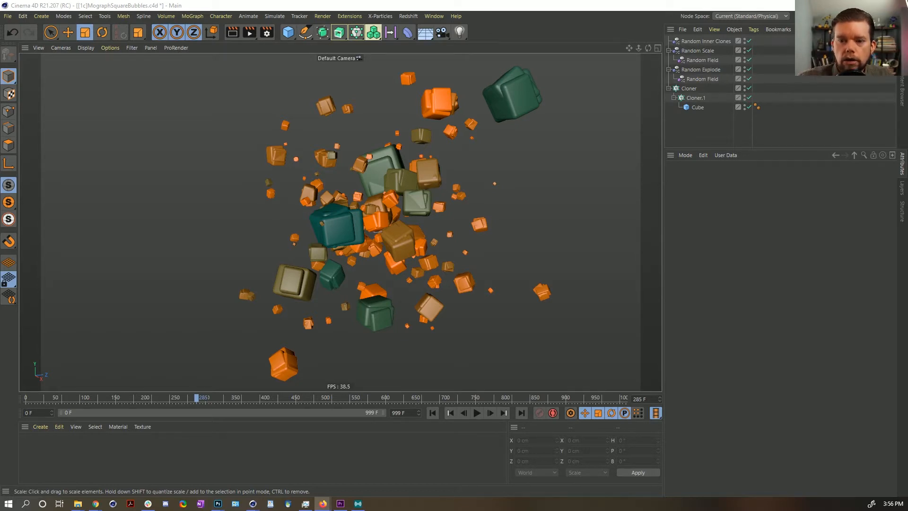
# Create a new project and add a Plane object to it.
pyautogui.click(547, 62)
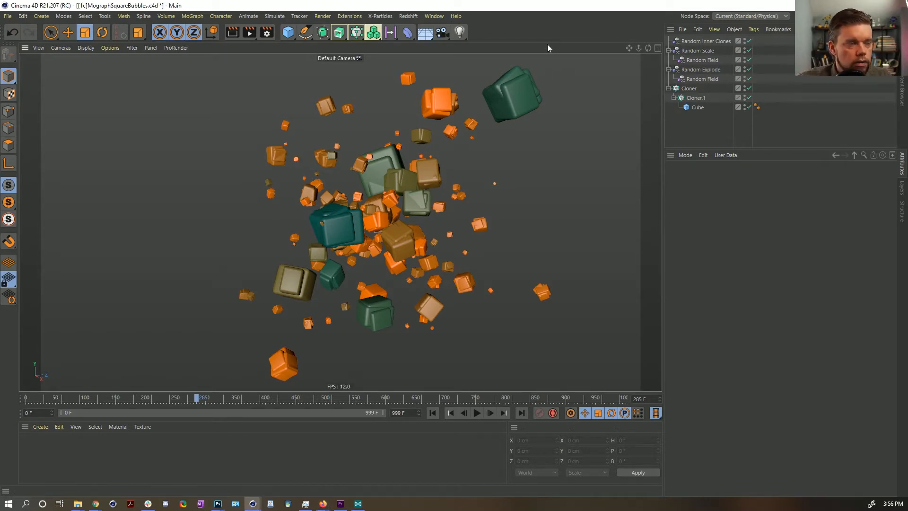
pyautogui.hotkey('ctrl', 'n')
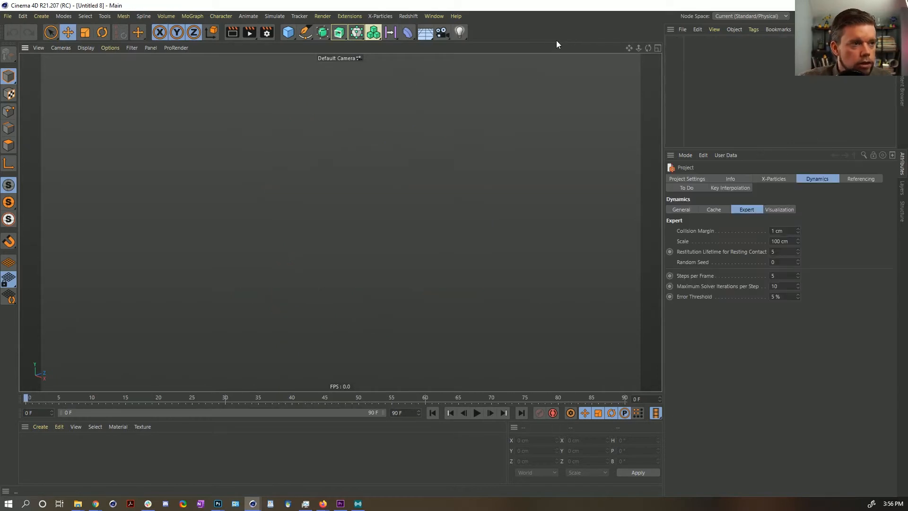
pyautogui.click(288, 33)
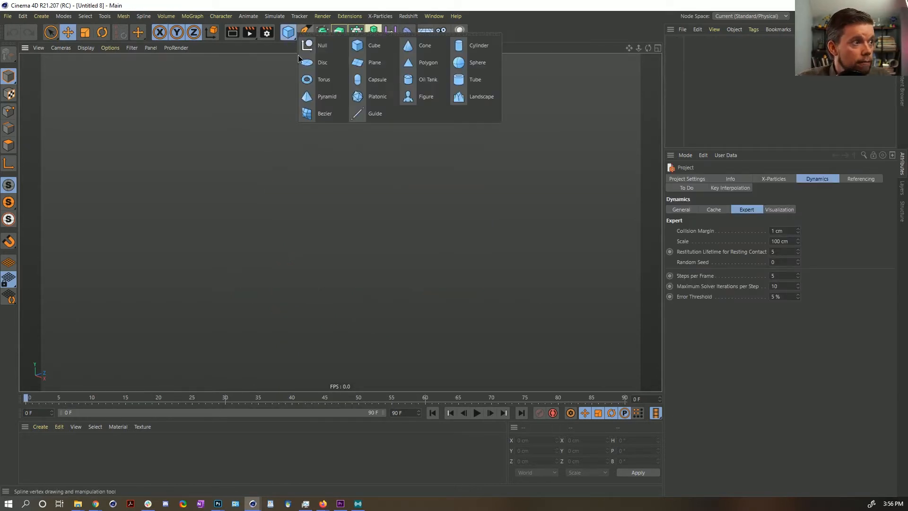
pyautogui.click(356, 61)
pyautogui.keyDown('alt'); pyautogui.moveTo(474, 191); pyautogui.dragTo(382, 215); pyautogui.keyUp('alt')
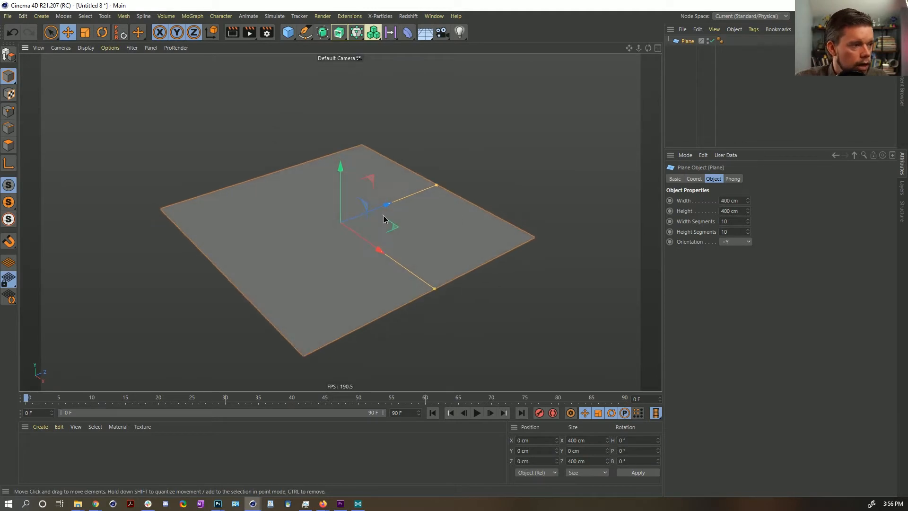
# Scale the plane up uniformly to about 2413 cm in width and height.
pyautogui.keyDown('alt'); pyautogui.moveTo(382, 215); pyautogui.dragTo(406, 188, button='middle'); pyautogui.keyUp('alt')
pyautogui.keyDown('alt'); pyautogui.moveTo(407, 188); pyautogui.dragTo(399, 187, button='right'); pyautogui.keyUp('alt')
pyautogui.keyDown('alt'); pyautogui.moveTo(398, 186); pyautogui.dragTo(381, 200); pyautogui.keyUp('alt')
pyautogui.keyDown('alt'); pyautogui.moveTo(383, 204); pyautogui.dragTo(373, 220, button='middle'); pyautogui.keyUp('alt')
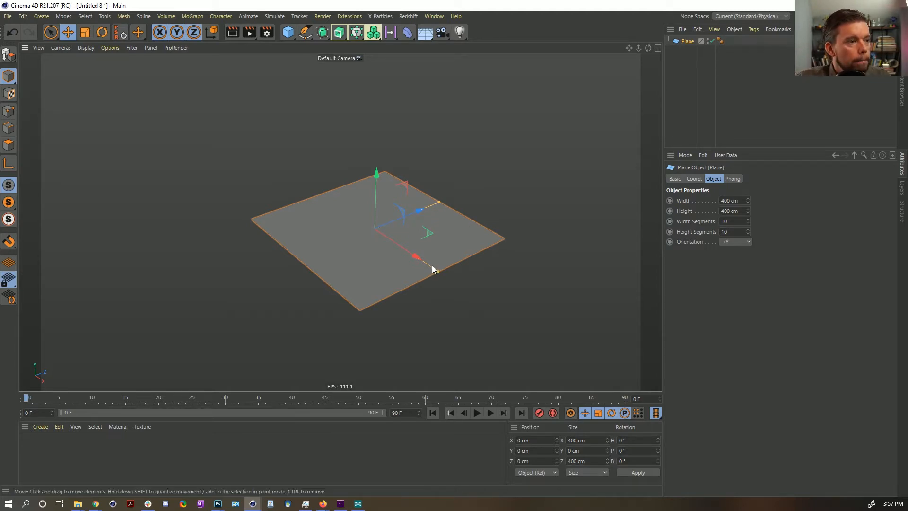
pyautogui.keyDown('alt'); pyautogui.moveTo(413, 229); pyautogui.dragTo(350, 242, button='right'); pyautogui.keyUp('alt')
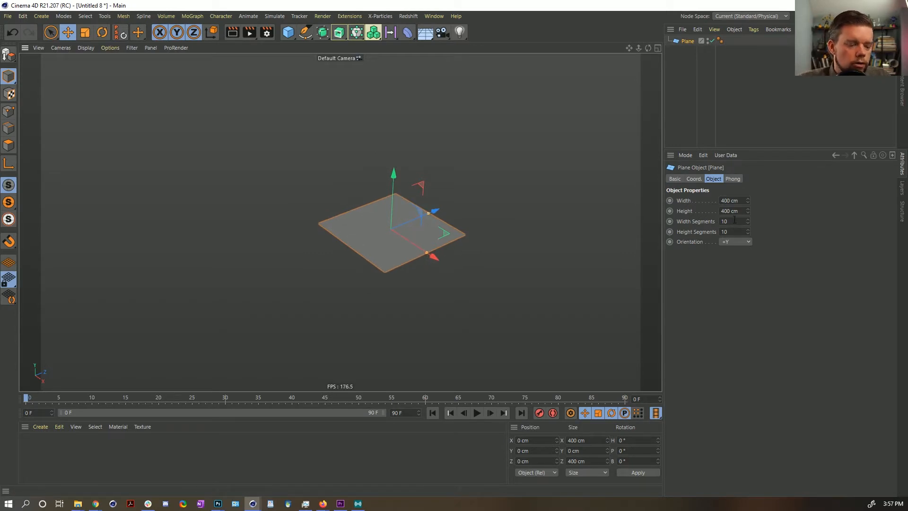
pyautogui.press('t')
pyautogui.moveTo(316, 246); pyautogui.dragTo(614, 136)
# Add a Cylinder, orient it along -Z and reduce its height to about 37 cm.
pyautogui.click(288, 32)
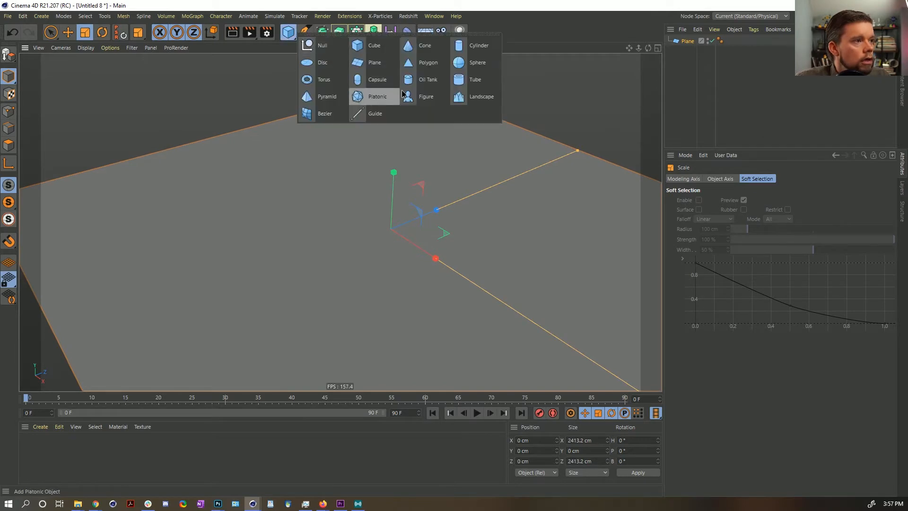
pyautogui.click(480, 46)
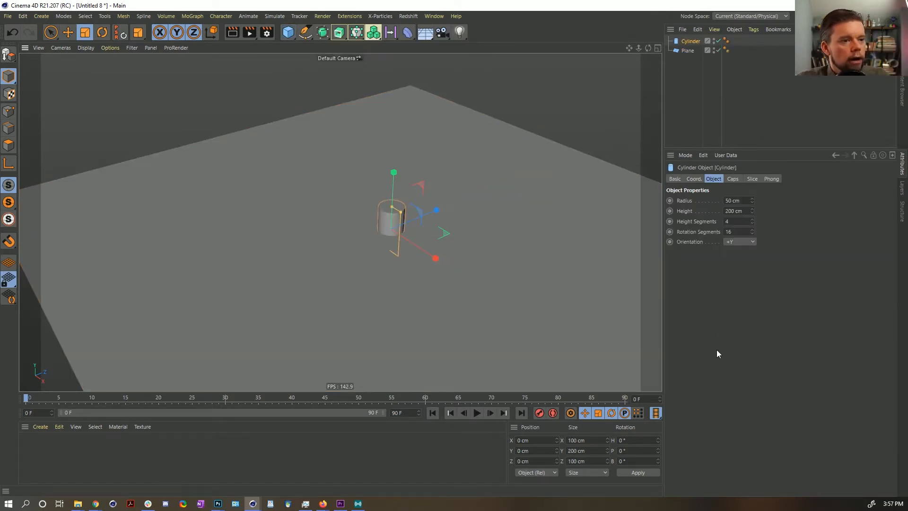
pyautogui.scroll(-3, 751, 241)
pyautogui.moveTo(372, 239); pyautogui.dragTo(384, 234)
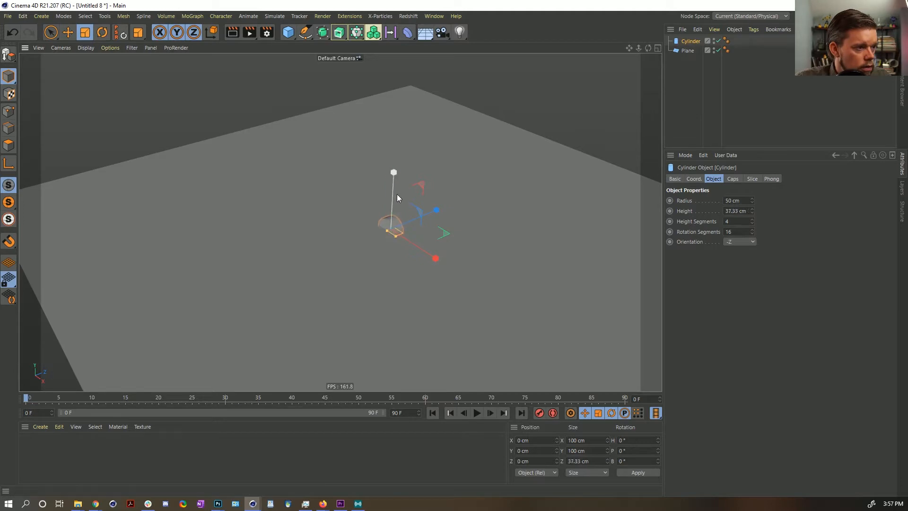
# Move the cylinder toward the plane's far edge, at about X -939 cm and Y 60 cm.
pyautogui.press('e')
pyautogui.moveTo(396, 193); pyautogui.dragTo(397, 184)
pyautogui.moveTo(433, 243); pyautogui.dragTo(299, 155)
# Create a material with its color value lowered to 4% and apply it to the cylinder.
pyautogui.doubleClick(67, 449)
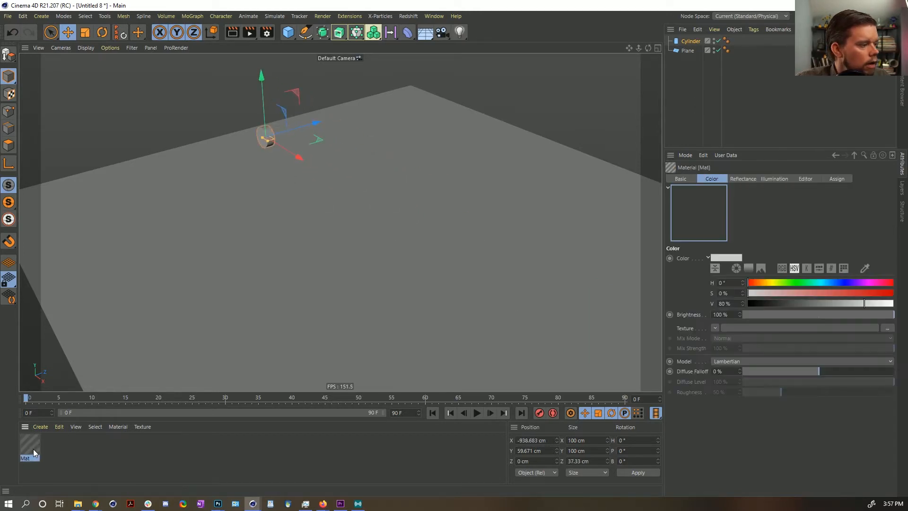
pyautogui.moveTo(757, 304); pyautogui.dragTo(753, 303)
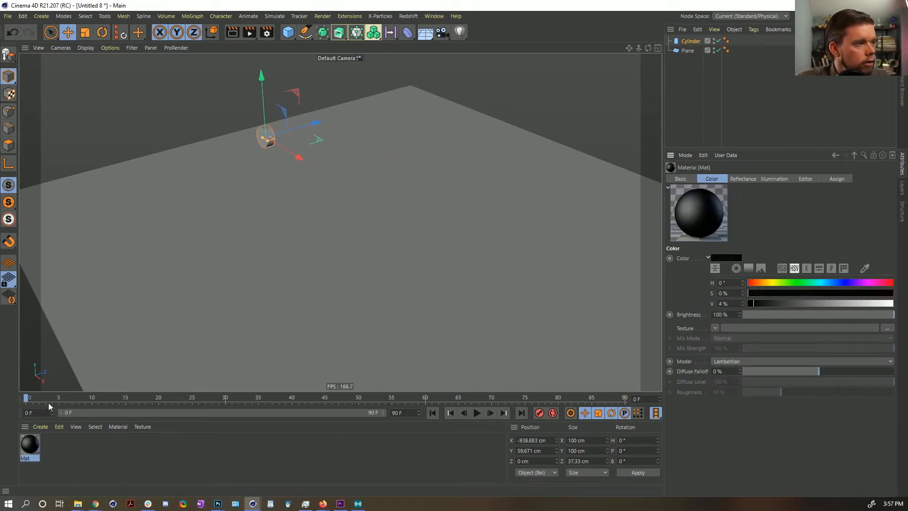
pyautogui.moveTo(31, 453); pyautogui.dragTo(266, 136)
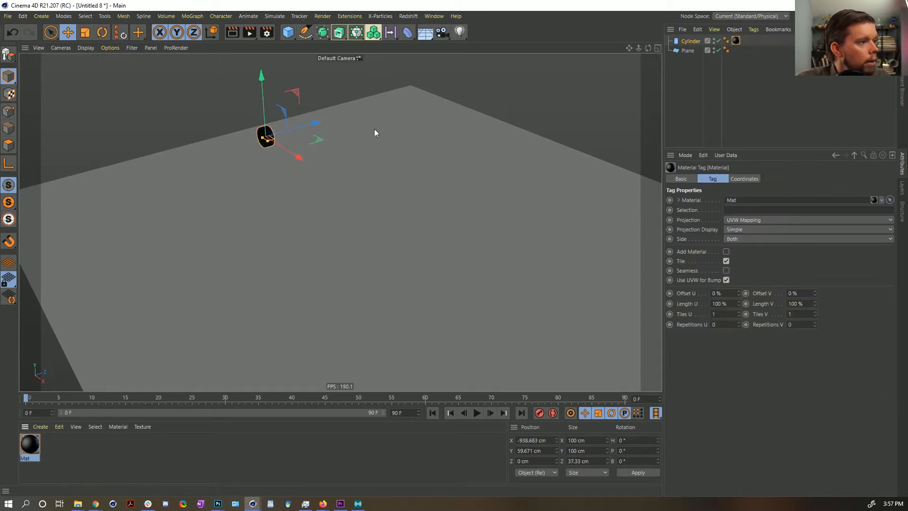
# Enable the fillet on the cylinder's caps and set its radius to 12 cm.
pyautogui.click(687, 42)
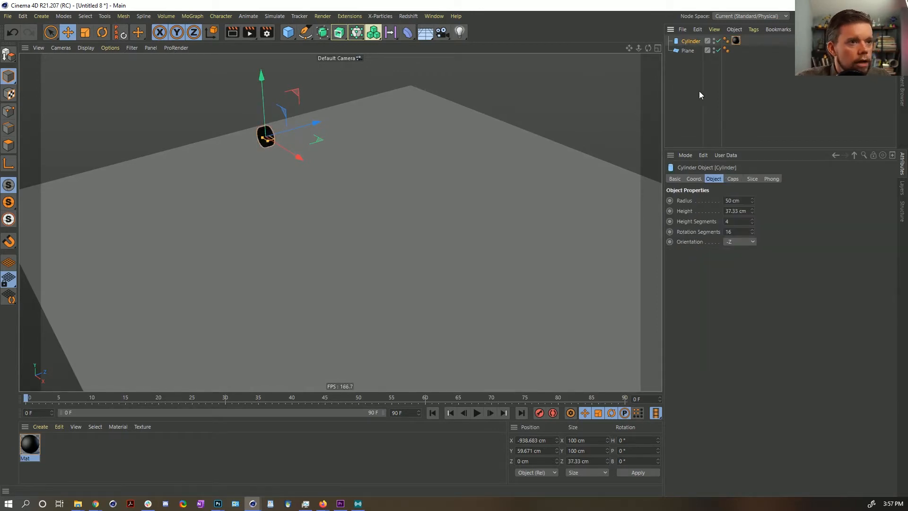
pyautogui.click(733, 179)
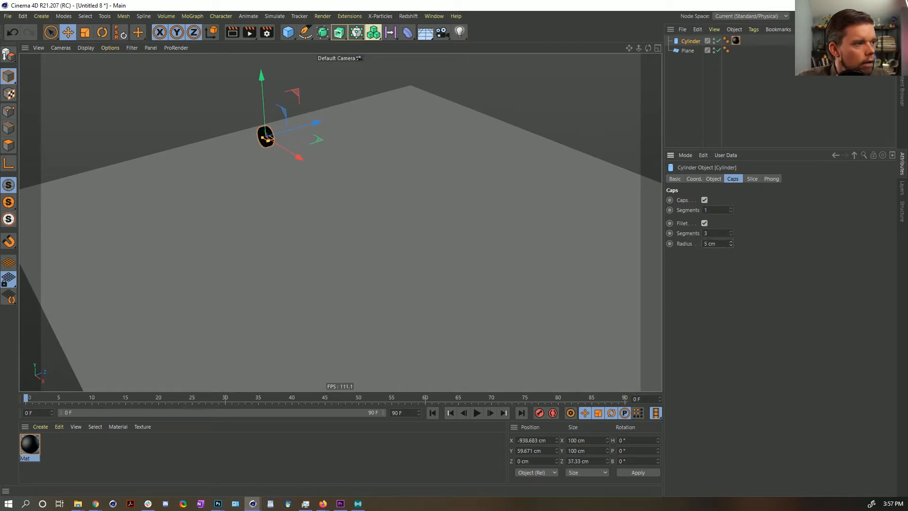
pyautogui.click(692, 114)
pyautogui.click(681, 42)
# Add a Floor object and hide it in both the editor and the renderer.
pyautogui.click(687, 50)
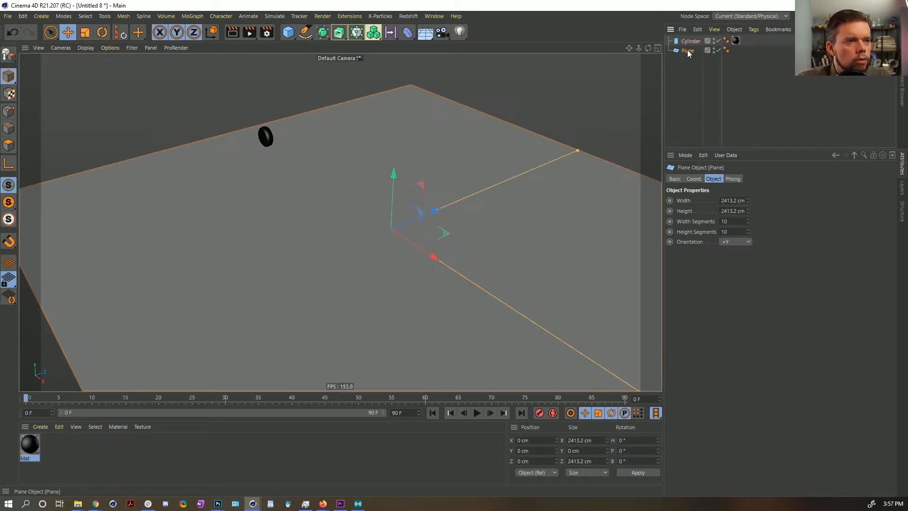
pyautogui.click(425, 32)
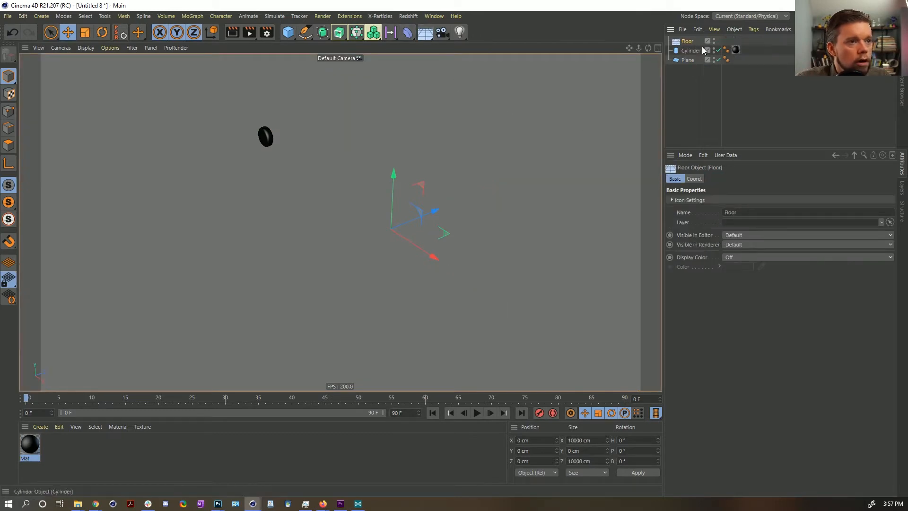
pyautogui.click(714, 41)
pyautogui.click(714, 41)
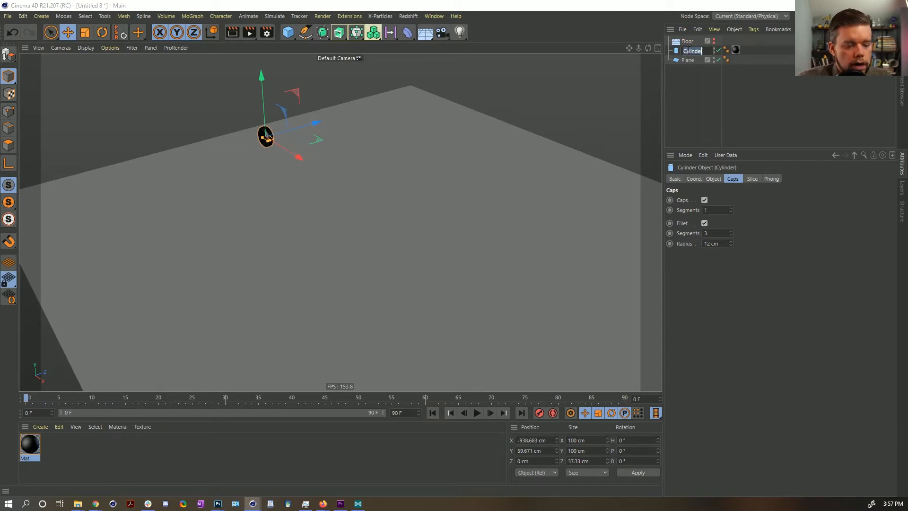
# Rename the cylinder as Tire and give it a Rigid Body simulation tag.
pyautogui.press('Return')
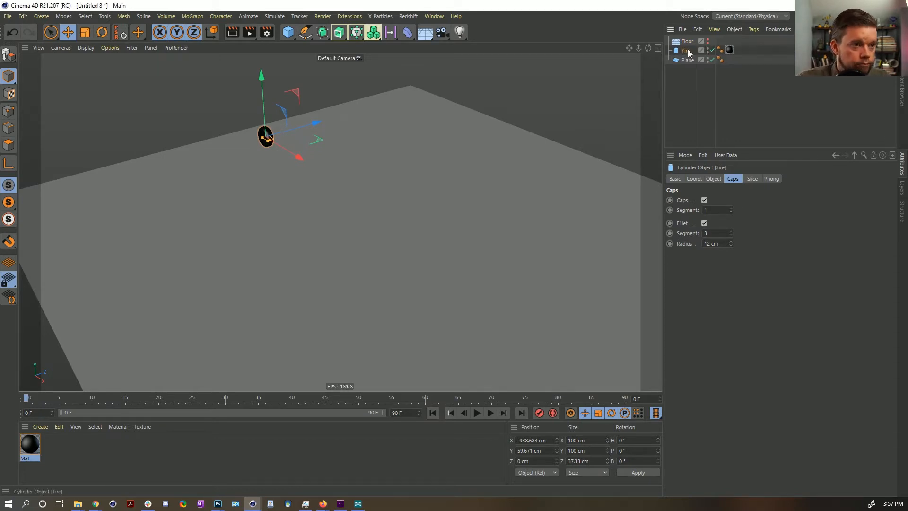
pyautogui.rightClick(689, 53)
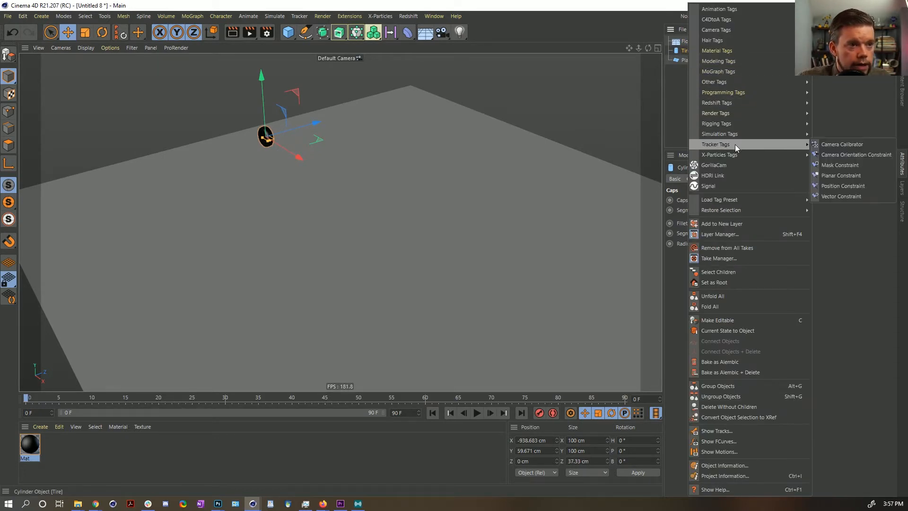
pyautogui.moveTo(733, 135)
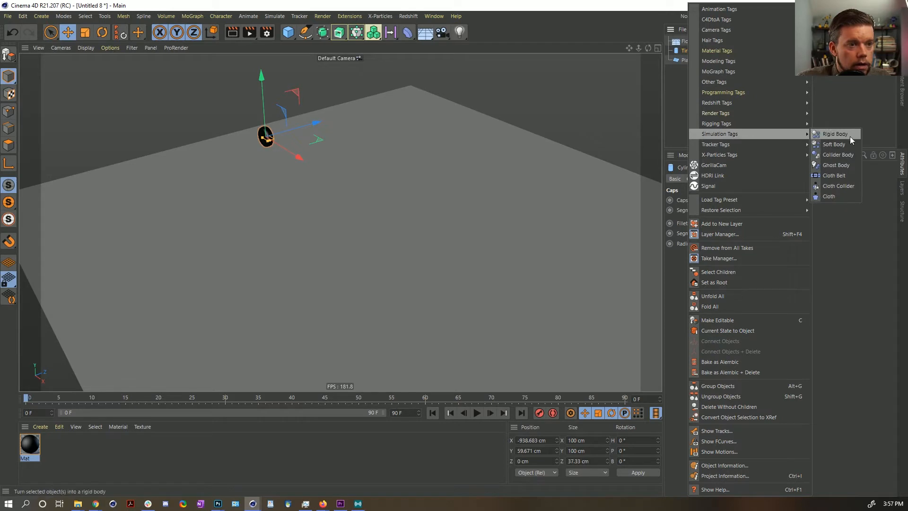
pyautogui.click(835, 134)
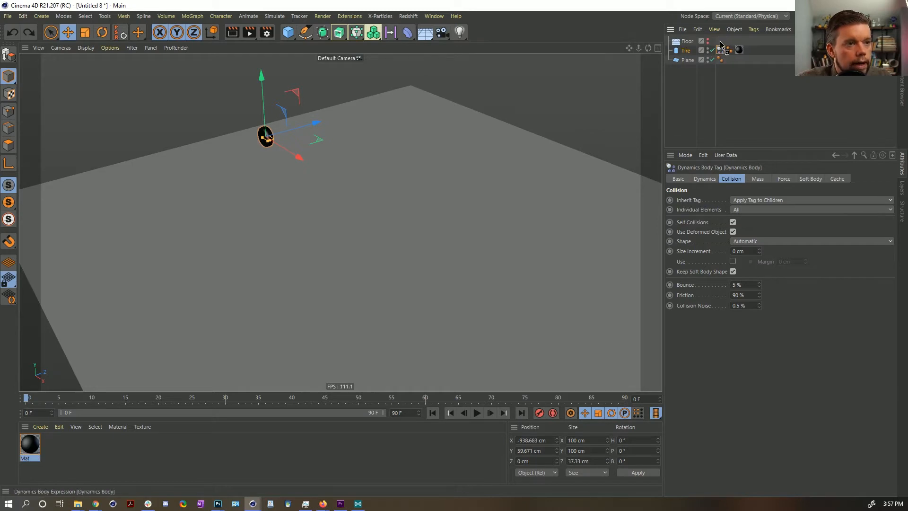
# Copy the Tire's dynamics tag to the Floor, test-play the simulation, and return to the first frame.
pyautogui.click(720, 43)
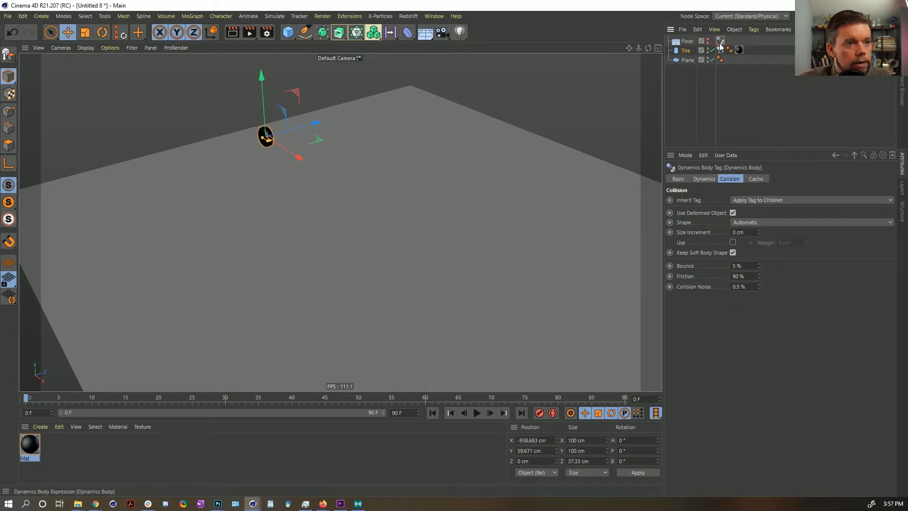
pyautogui.click(687, 51)
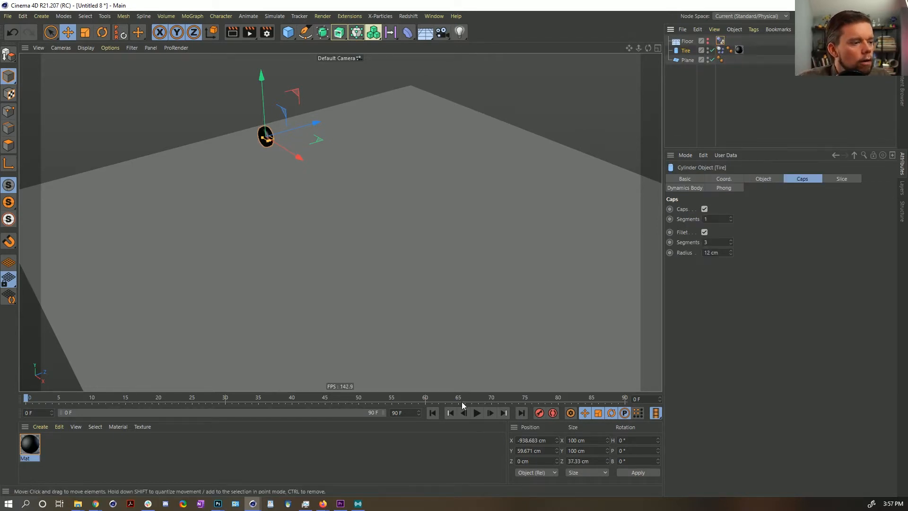
pyautogui.click(477, 413)
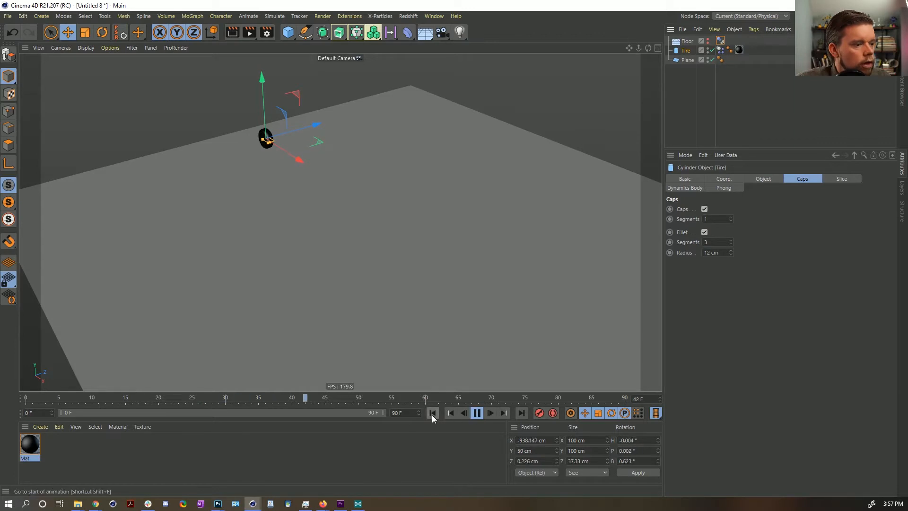
pyautogui.click(476, 413)
pyautogui.click(431, 413)
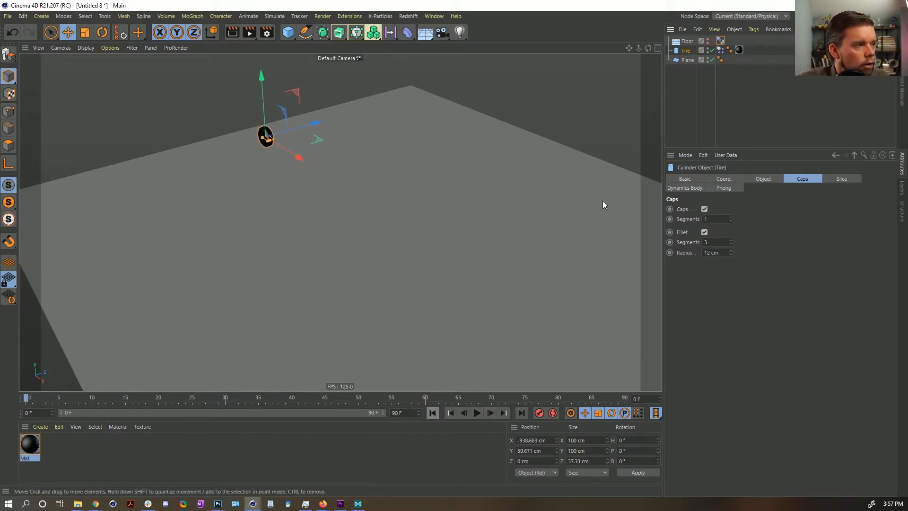
# Open the mass settings of the Tire's dynamics tag and show shading lines in a close-up view of the Tire.
pyautogui.click(720, 50)
pyautogui.click(757, 178)
pyautogui.press('n')
pyautogui.press('b')
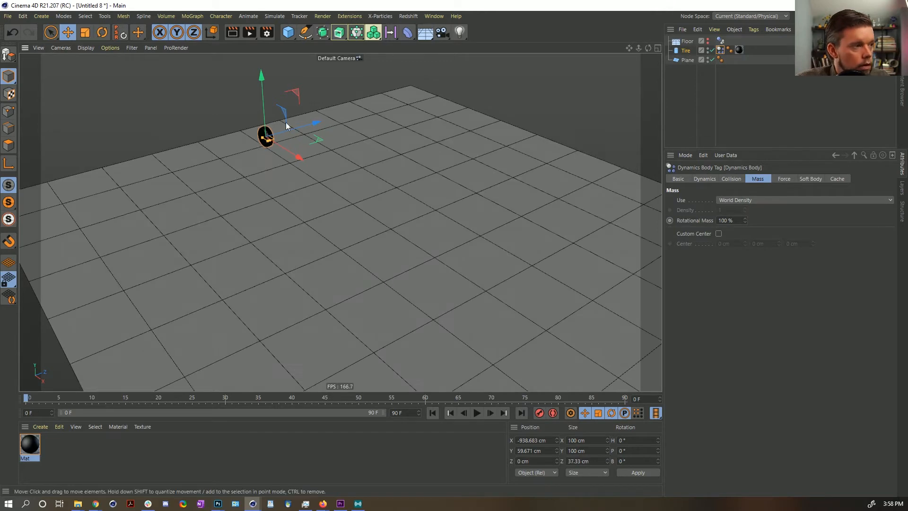
pyautogui.keyDown('alt'); pyautogui.moveTo(264, 136); pyautogui.dragTo(474, 136, button='right'); pyautogui.keyUp('alt')
pyautogui.keyDown('alt'); pyautogui.moveTo(280, 171); pyautogui.dragTo(326, 174); pyautogui.keyUp('alt')
# Load a Checkerboard shader as the color texture of the Tire's material, keeping the Tire visible beside the editor.
pyautogui.click(31, 446)
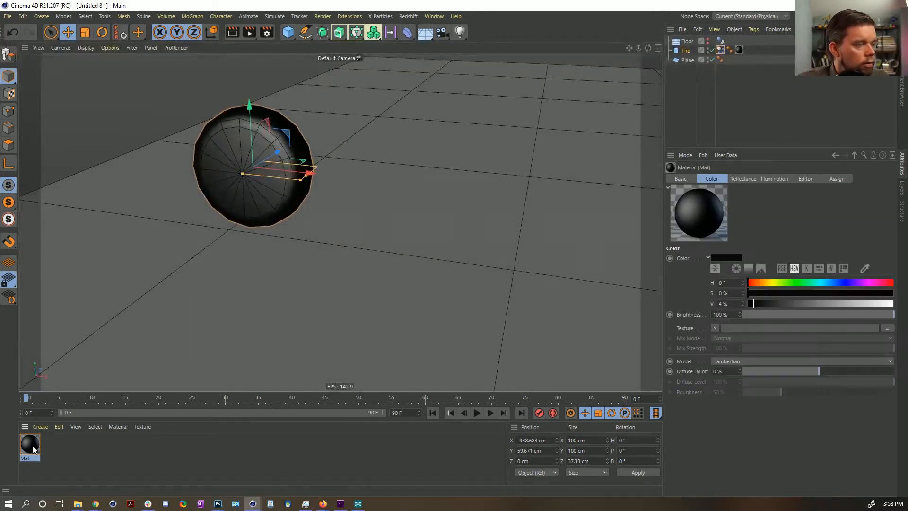
pyautogui.doubleClick(30, 444)
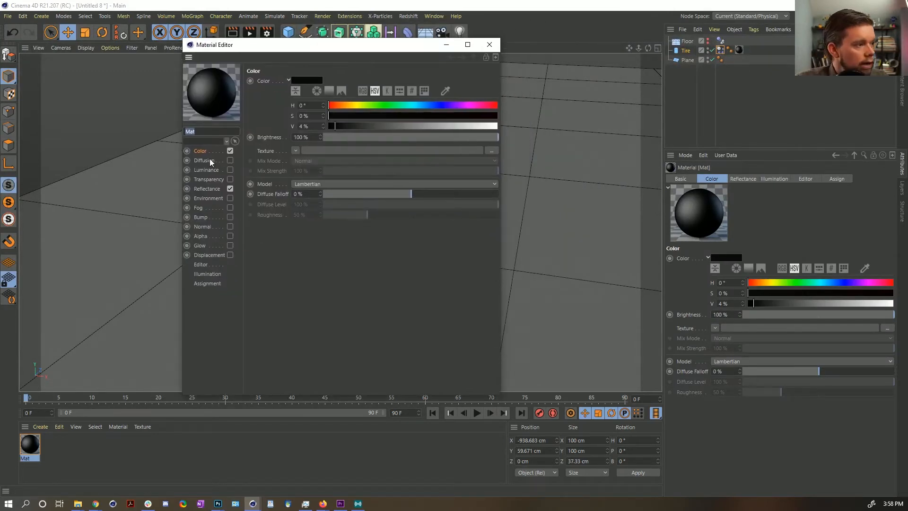
pyautogui.click(295, 151)
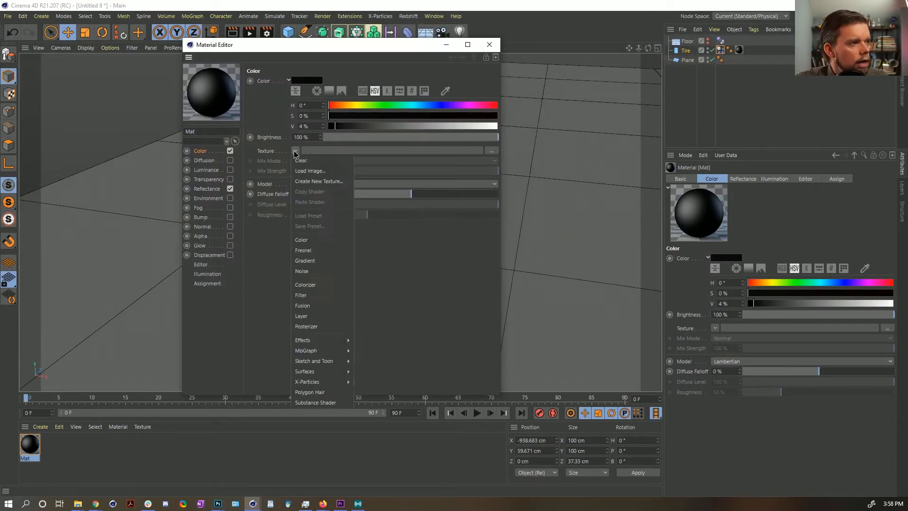
pyautogui.moveTo(312, 340)
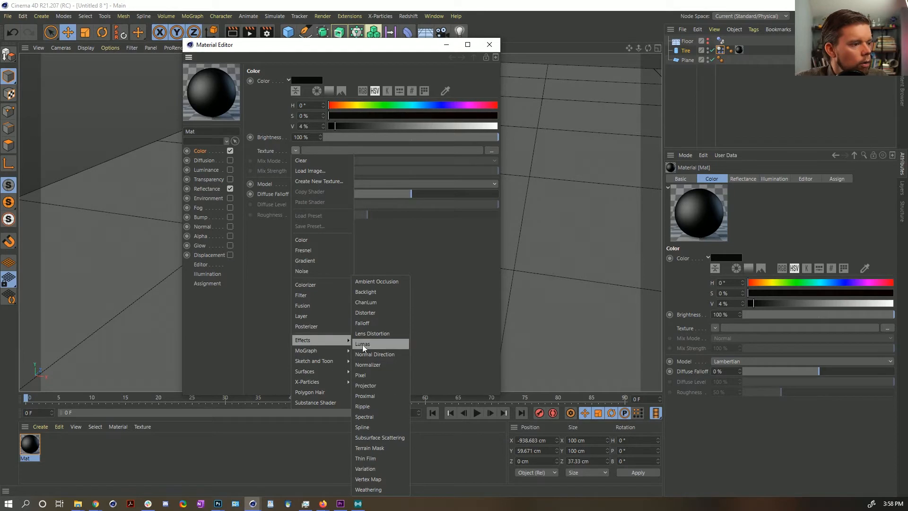
pyautogui.moveTo(316, 362)
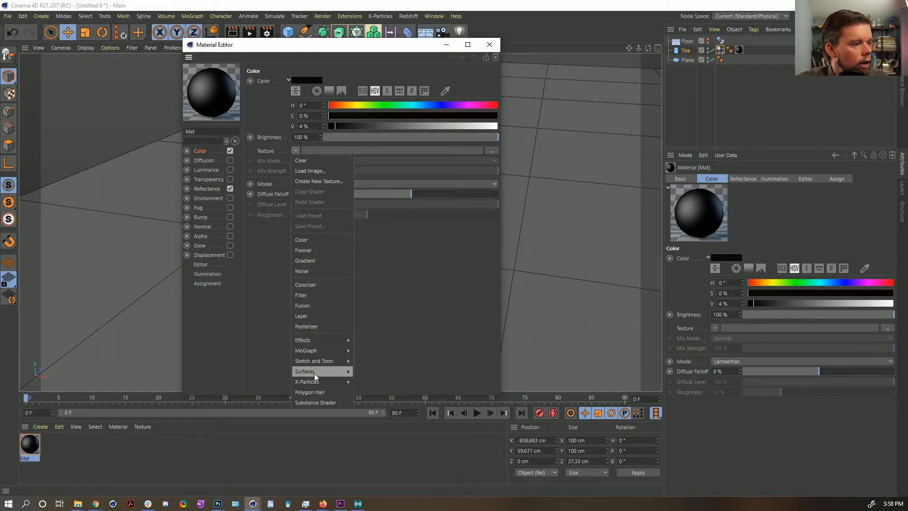
pyautogui.click(379, 260)
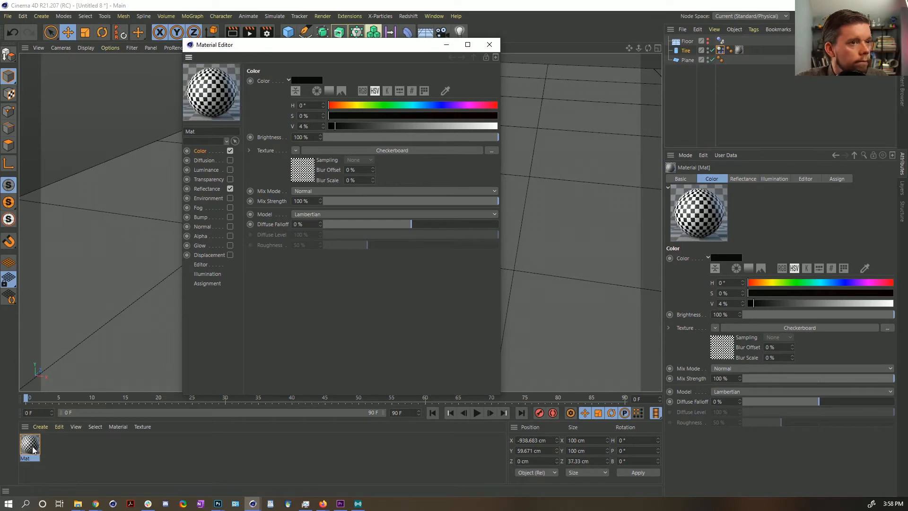
pyautogui.moveTo(345, 44); pyautogui.dragTo(552, 56)
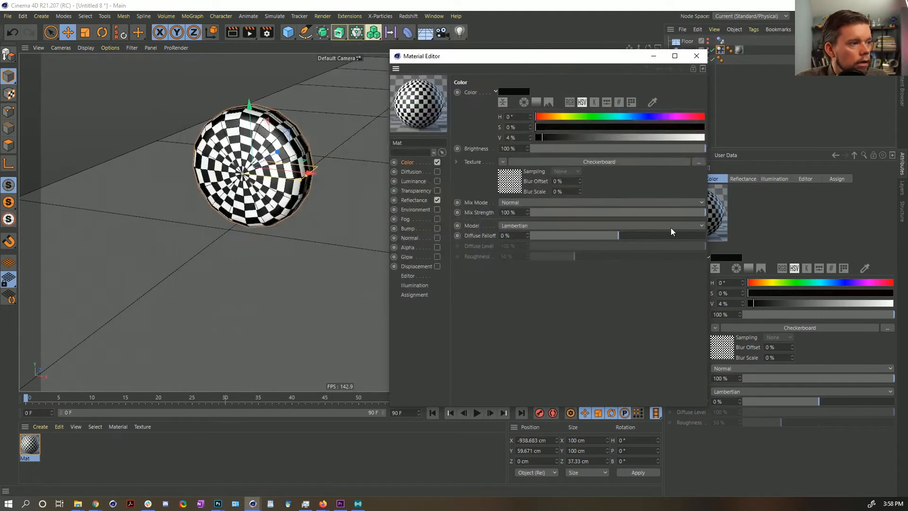
# Set the checkerboard's U and V frequency to 2 and close the material editor.
pyautogui.click(520, 184)
pyautogui.write('2')
pyautogui.press('Tab')
pyautogui.write('2')
pyautogui.press('Return')
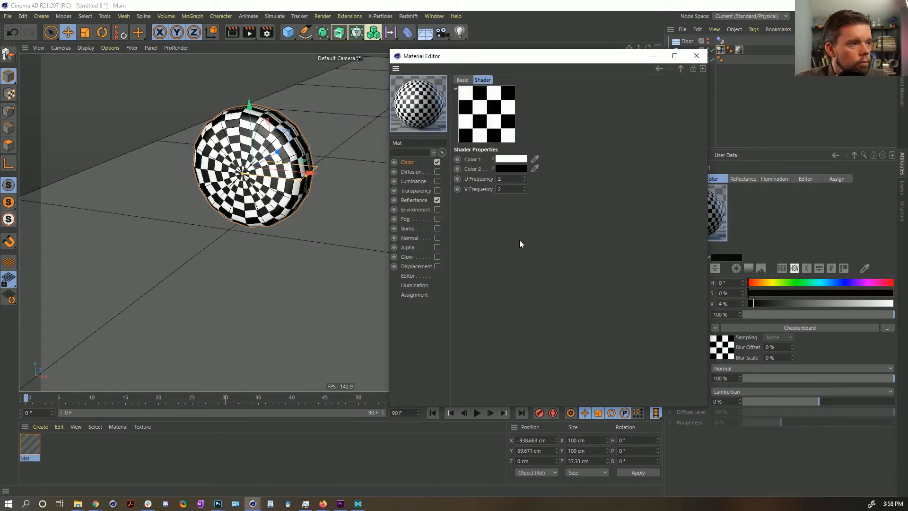
pyautogui.click(698, 56)
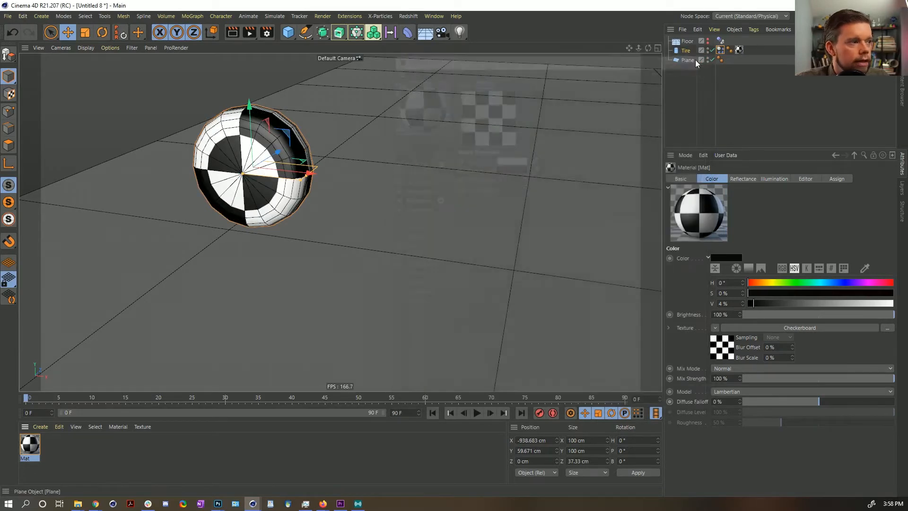
# Try a custom center of mass in the mass settings of the Tire's dynamics tag.
pyautogui.keyDown('alt'); pyautogui.moveTo(287, 192); pyautogui.dragTo(264, 218); pyautogui.keyUp('alt')
pyautogui.scroll(-3, 264, 218)
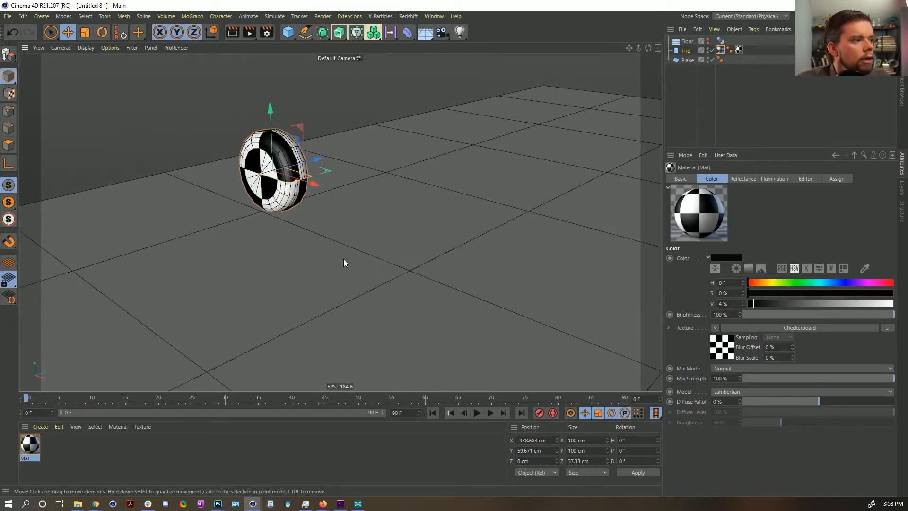
pyautogui.click(721, 50)
pyautogui.click(718, 233)
pyautogui.click(723, 243)
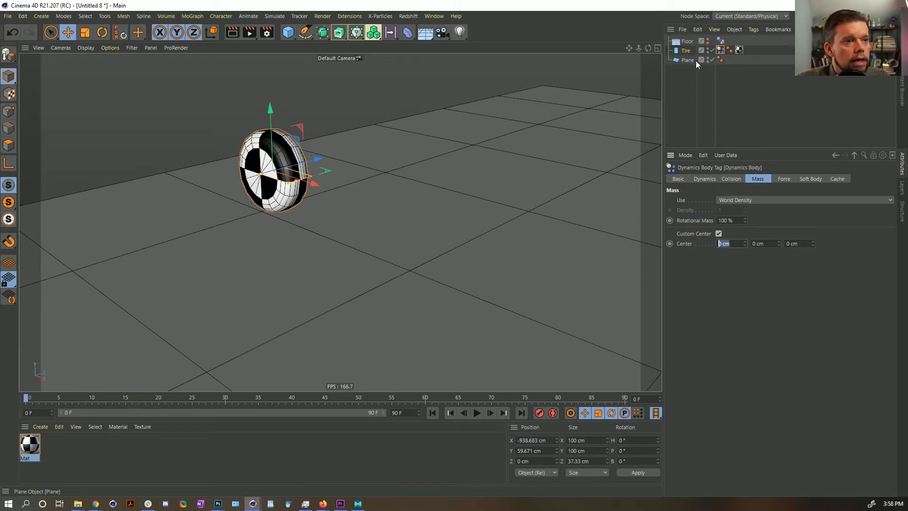
# Set the Tire cylinder's height segments to 1.
pyautogui.click(686, 50)
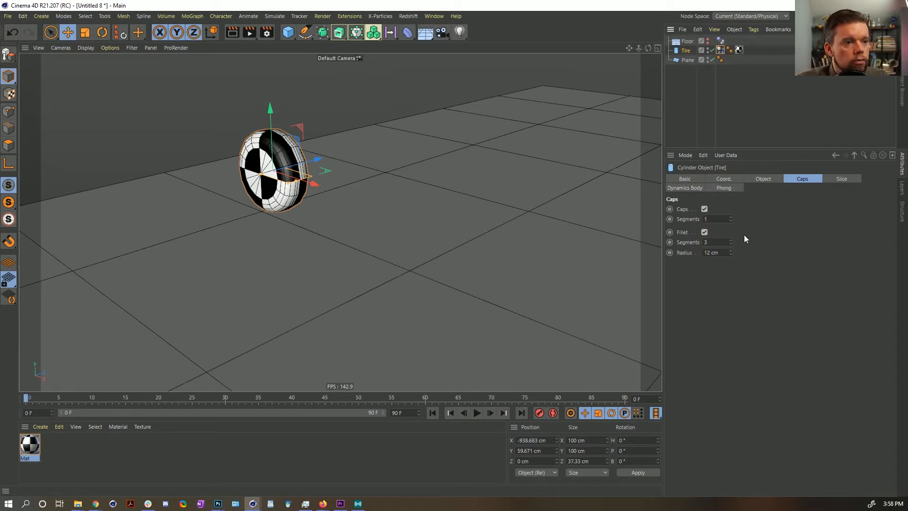
pyautogui.click(763, 179)
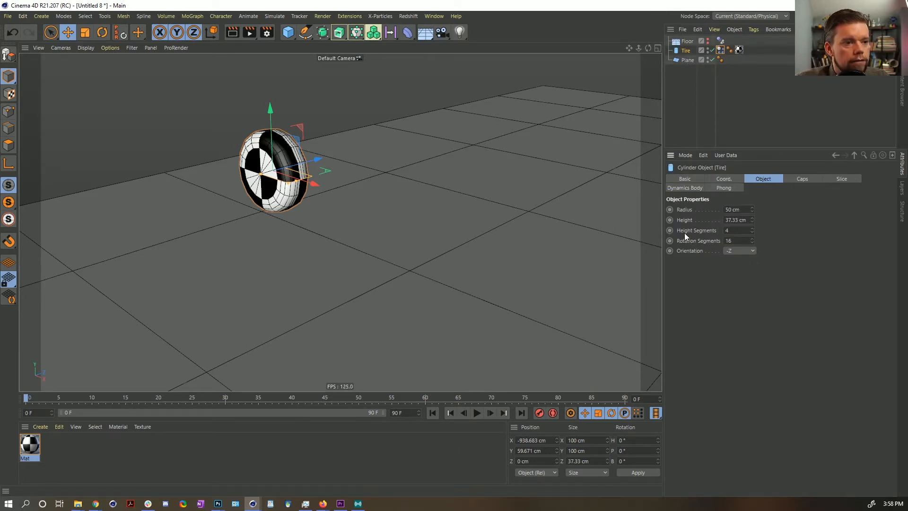
pyautogui.moveTo(753, 231); pyautogui.dragTo(753, 246)
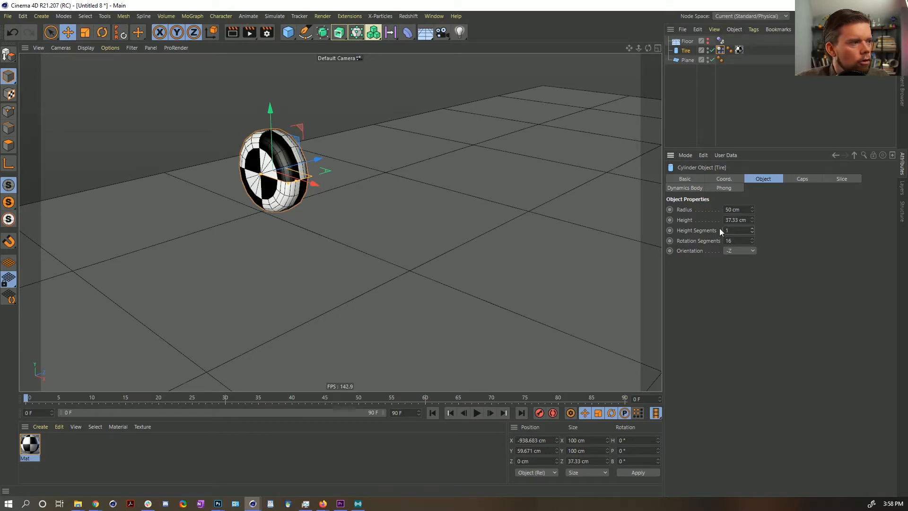
# Enable a custom initial velocity on the Tire's dynamics tag with an X linear velocity of 444 cm.
pyautogui.click(720, 50)
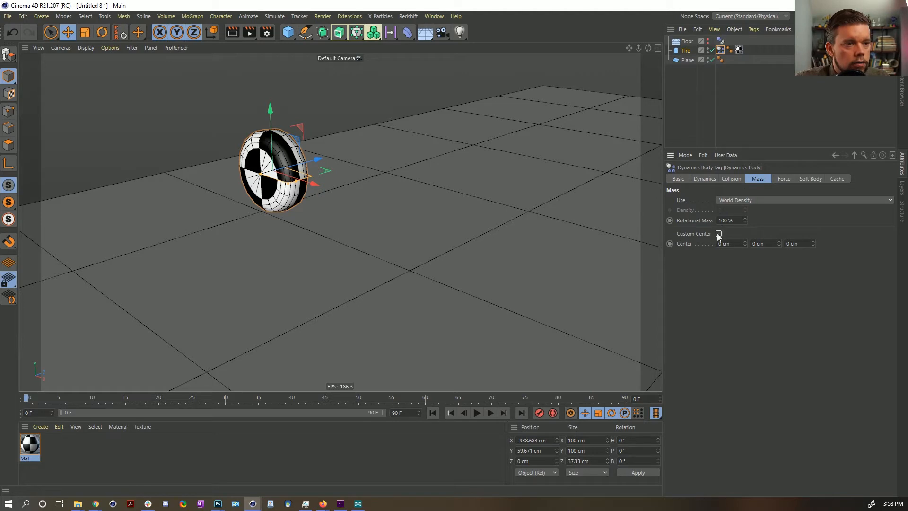
pyautogui.click(733, 179)
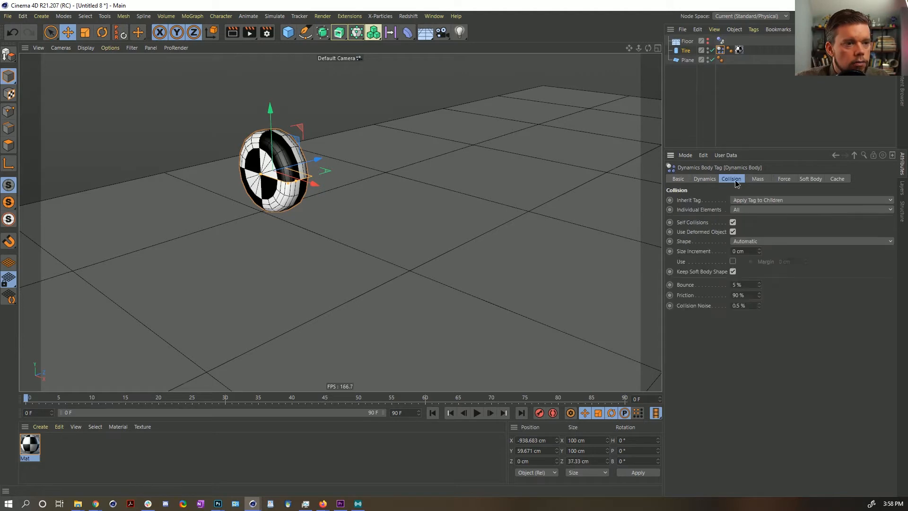
pyautogui.click(705, 180)
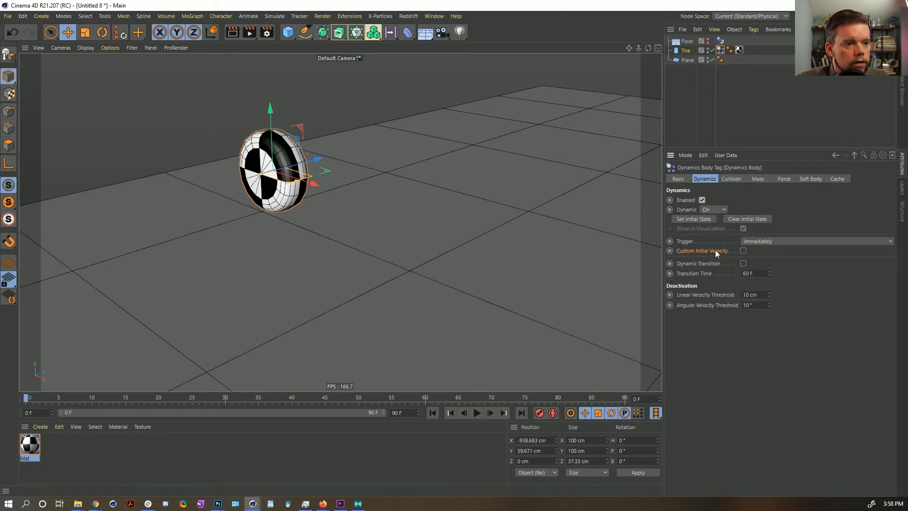
pyautogui.click(742, 250)
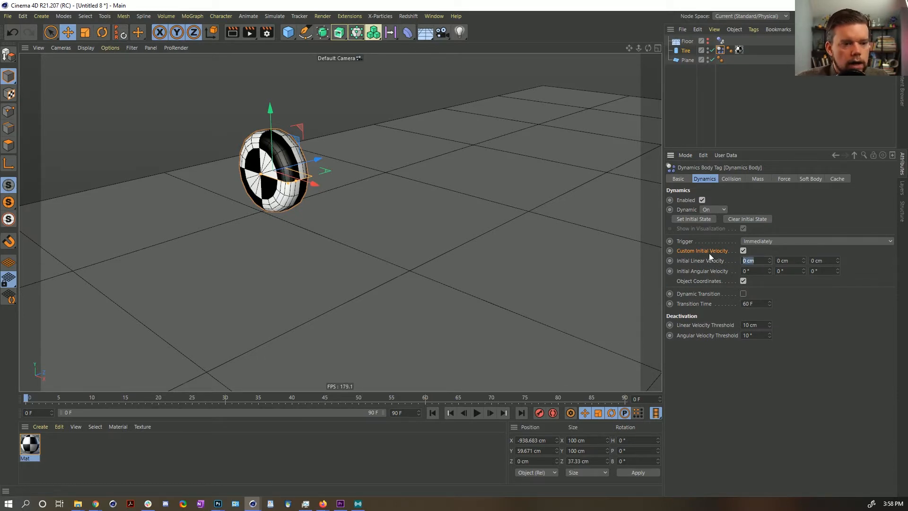
pyautogui.write('444')
pyautogui.press('Return')
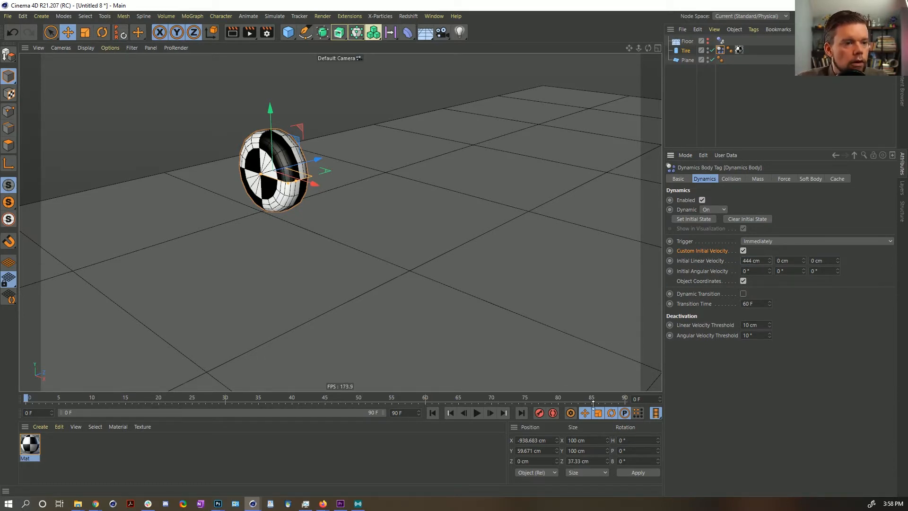
# Play the simulation and watch the Tire's roll from a wider view of the ground plane.
pyautogui.click(476, 413)
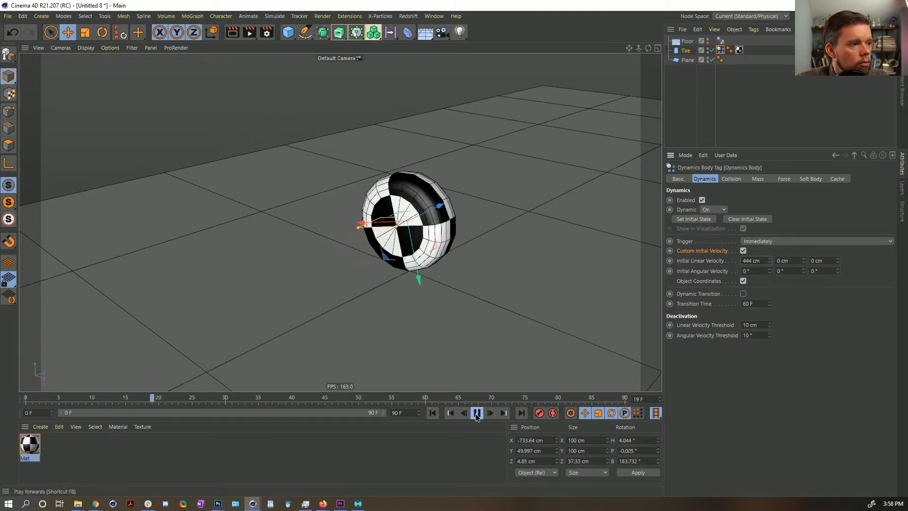
pyautogui.keyDown('alt'); pyautogui.moveTo(445, 328); pyautogui.dragTo(421, 331, button='right'); pyautogui.keyUp('alt')
pyautogui.keyDown('alt'); pyautogui.moveTo(463, 312); pyautogui.dragTo(330, 183, button='middle'); pyautogui.keyUp('alt')
pyautogui.keyDown('alt'); pyautogui.moveTo(331, 183); pyautogui.dragTo(303, 203, button='right'); pyautogui.keyUp('alt')
pyautogui.keyDown('alt'); pyautogui.moveTo(338, 221); pyautogui.dragTo(294, 207, button='middle'); pyautogui.keyUp('alt')
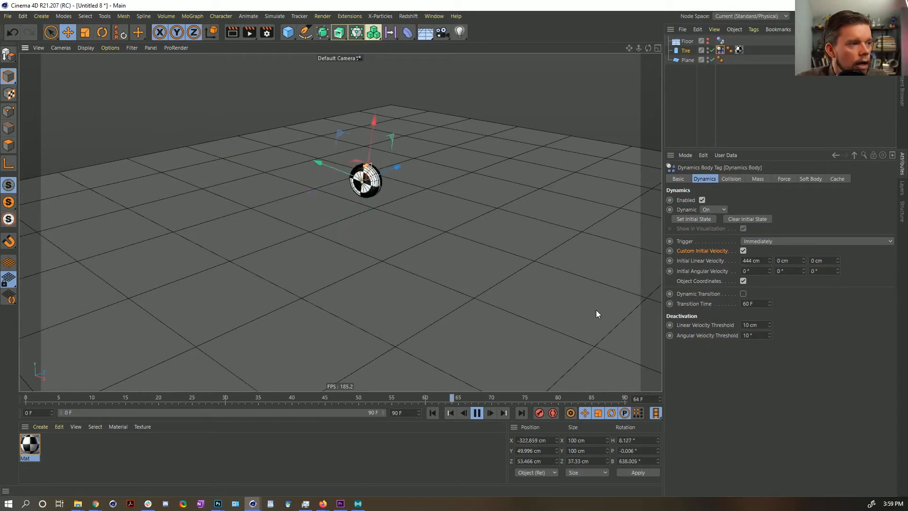
# Raise the Tire's initial linear velocity in X to 777 cm.
pyautogui.click(751, 261)
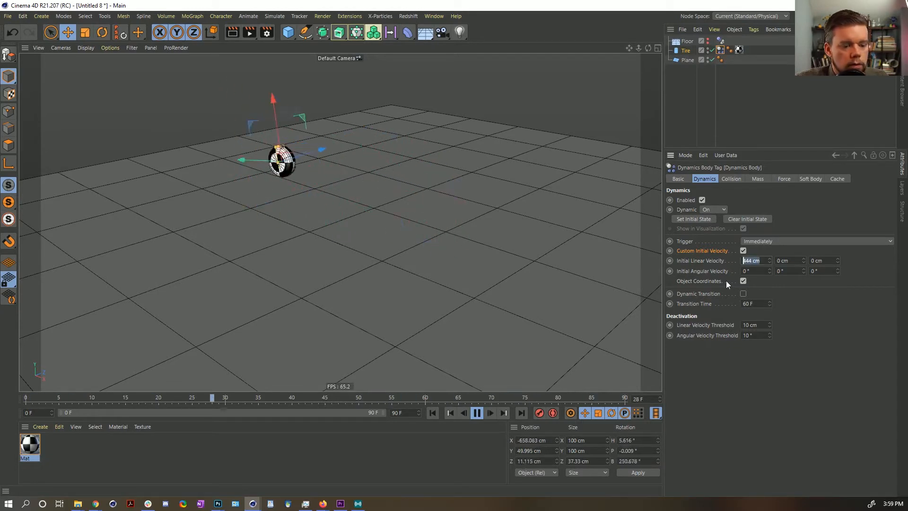
pyautogui.write('777')
pyautogui.press('Return')
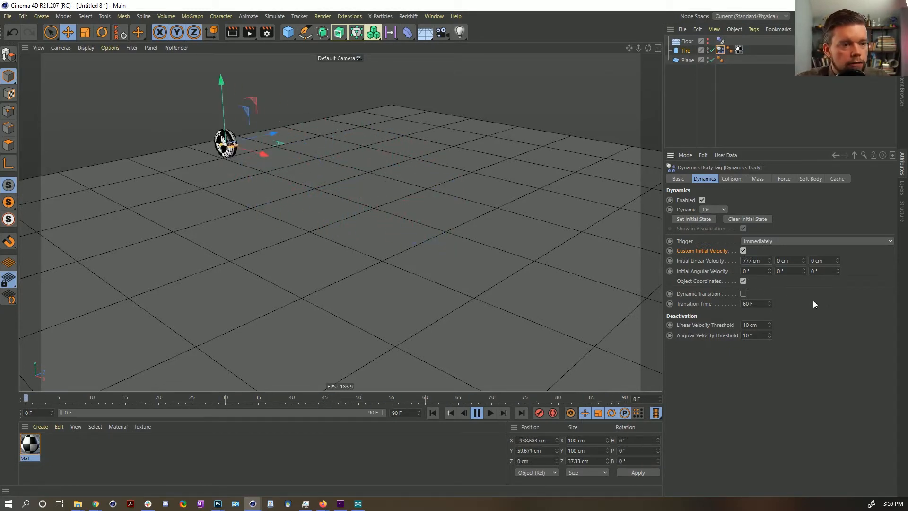
# Set the first component of the Tire's initial angular velocity to 45° and watch its path across the plane.
pyautogui.click(752, 271)
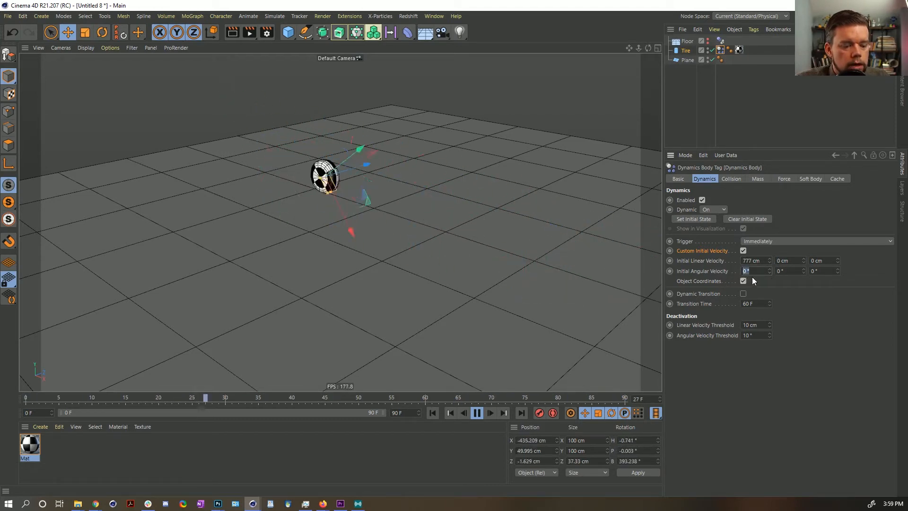
pyautogui.write('45')
pyautogui.press('Return')
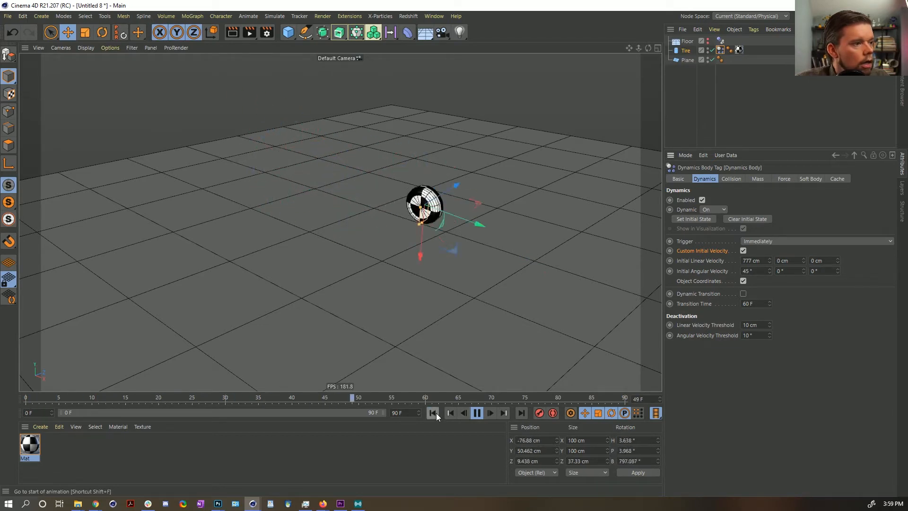
pyautogui.keyDown('alt'); pyautogui.moveTo(546, 255); pyautogui.dragTo(519, 267, button='right'); pyautogui.keyUp('alt')
pyautogui.keyDown('alt'); pyautogui.moveTo(520, 267); pyautogui.dragTo(314, 238, button='middle'); pyautogui.keyUp('alt')
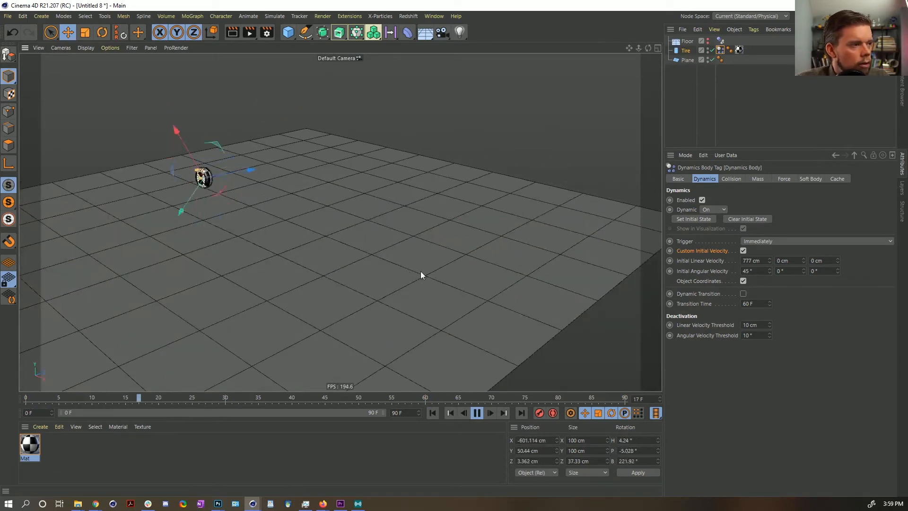
# Try 90° as the first component of the Tire's initial angular velocity and replay from the first frame.
pyautogui.doubleClick(756, 271)
pyautogui.write('90')
pyautogui.press('Return')
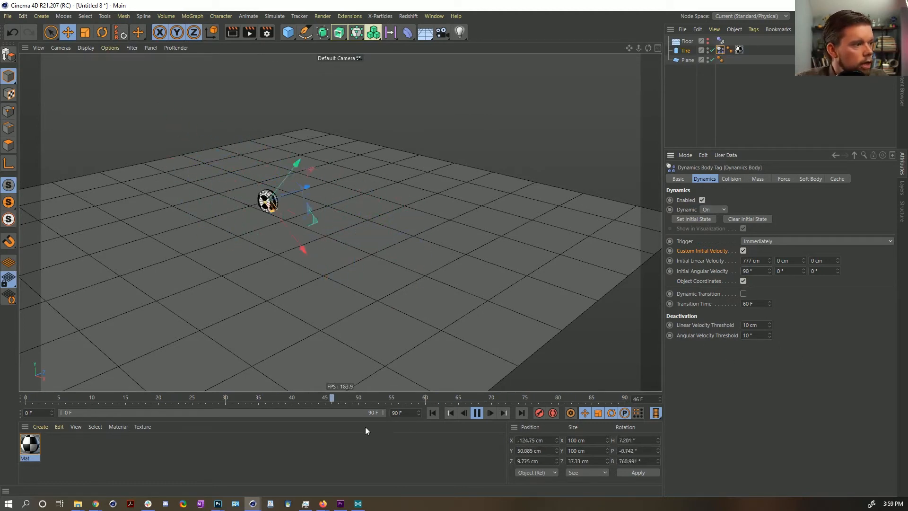
pyautogui.click(436, 416)
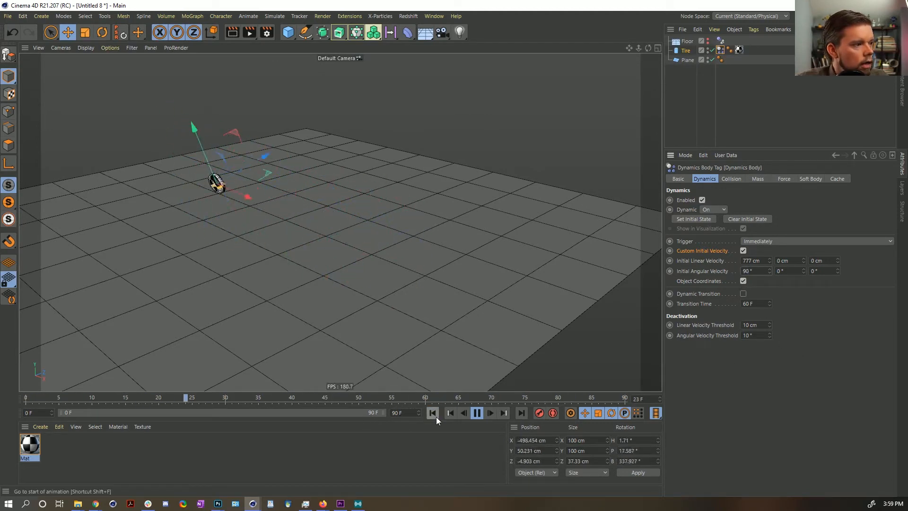
# Set the first component of the Tire's initial angular velocity to 188° and replay the simulation from the start.
pyautogui.doubleClick(754, 270)
pyautogui.write('188')
pyautogui.press('Return')
pyautogui.click(433, 413)
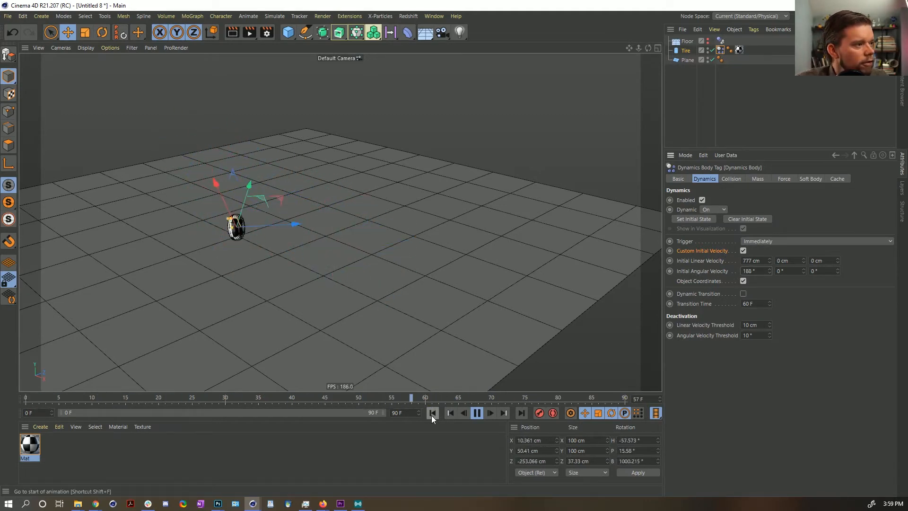
# Extend the project length and preview range to 222 frames, stop playback, and return to the first frame with nothing selected.
pyautogui.doubleClick(403, 413)
pyautogui.write('222')
pyautogui.press('Return')
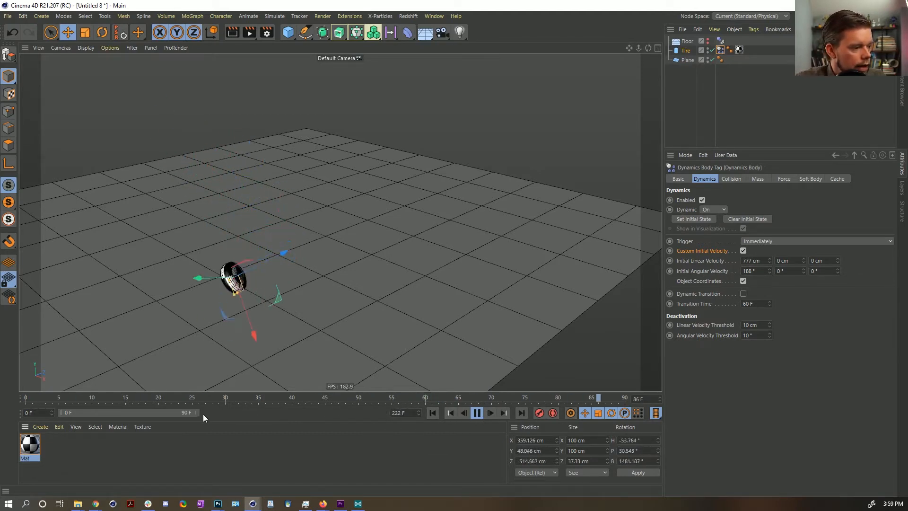
pyautogui.moveTo(200, 413); pyautogui.dragTo(384, 414)
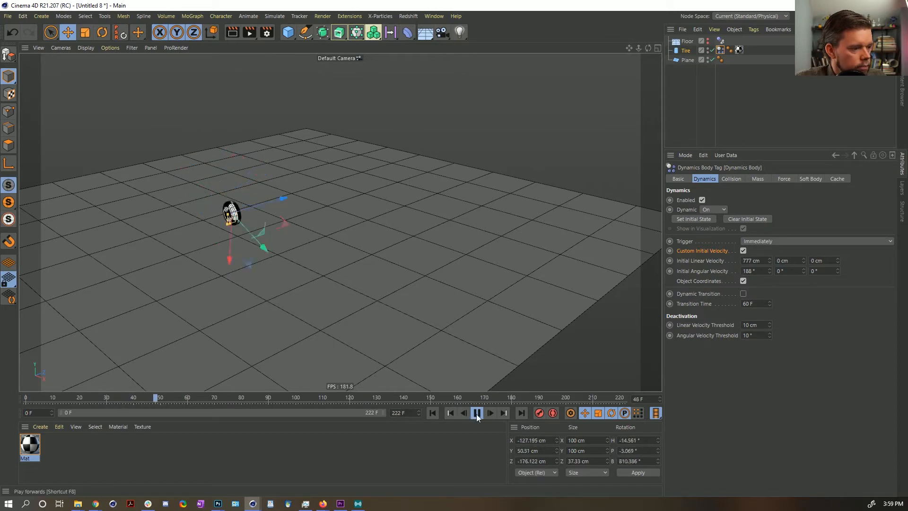
pyautogui.click(478, 413)
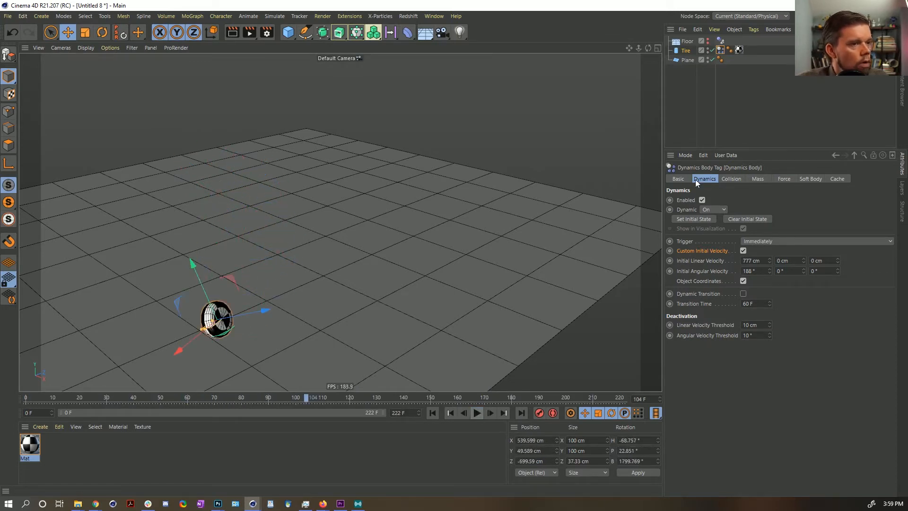
pyautogui.click(610, 226)
pyautogui.click(433, 412)
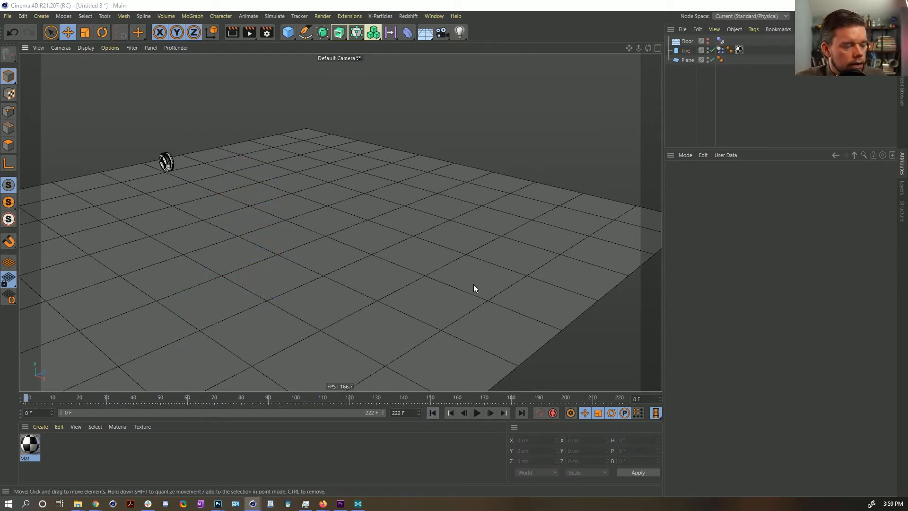
# Save the scene as [2a]WetMap.c4d in the SceneFiles folder.
pyautogui.hotkey('ctrl', 's')
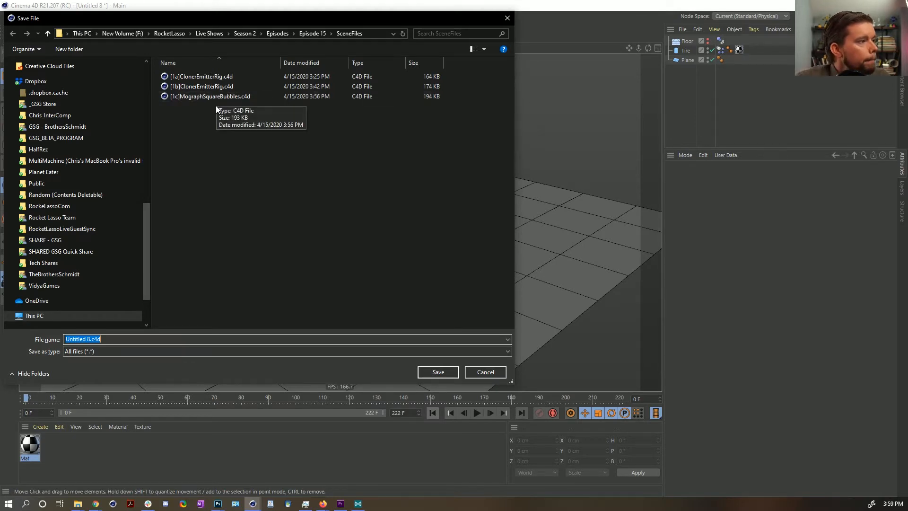
pyautogui.click(91, 338)
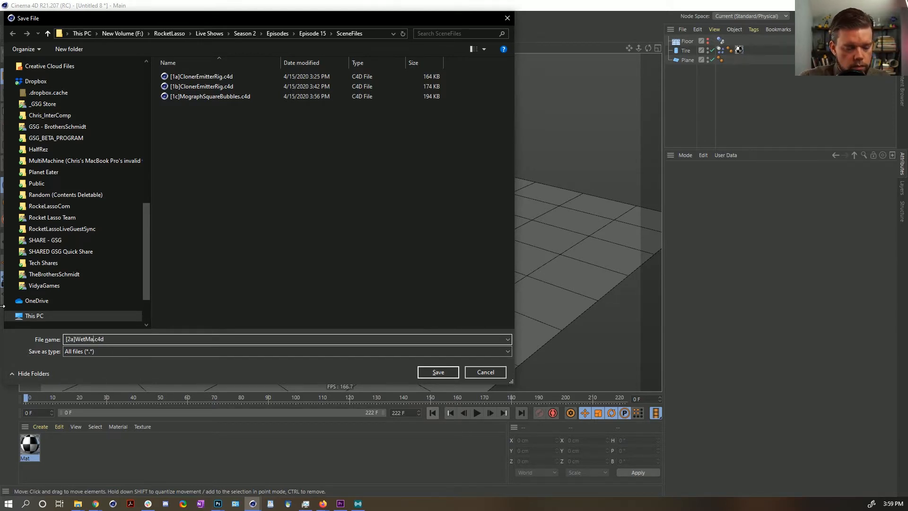
pyautogui.press('Return')
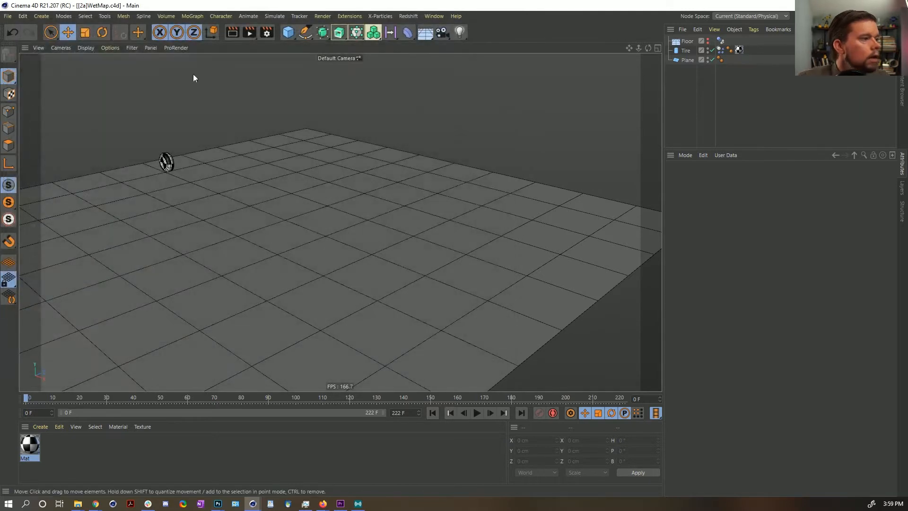
# Set the ground Plane's width and height segments to 222 each.
pyautogui.click(687, 61)
pyautogui.keyDown('alt'); pyautogui.moveTo(352, 225); pyautogui.dragTo(349, 253); pyautogui.keyUp('alt')
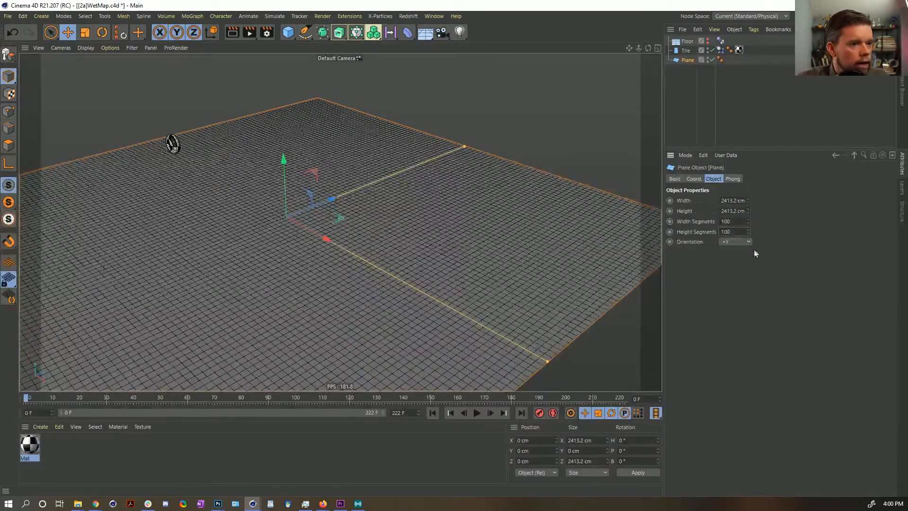
pyautogui.write('222')
pyautogui.press('Tab')
pyautogui.write('22')
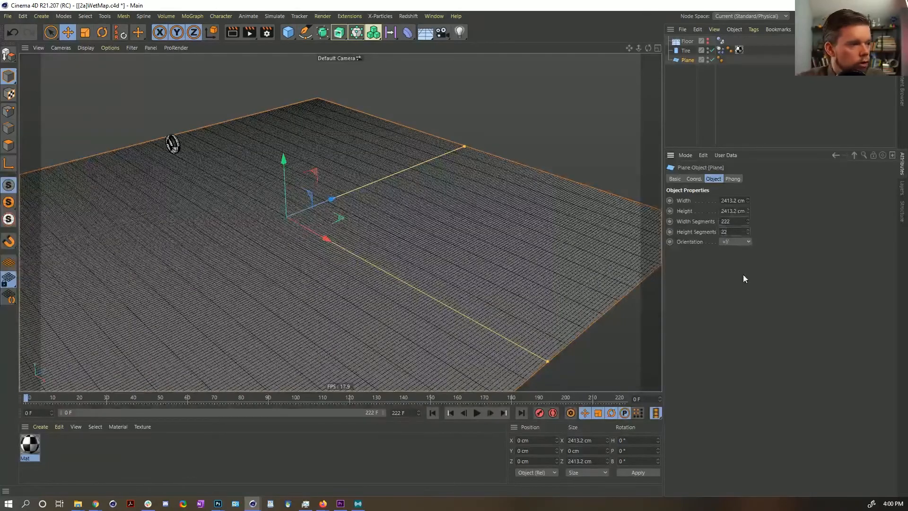
pyautogui.write('2')
pyautogui.press('Return')
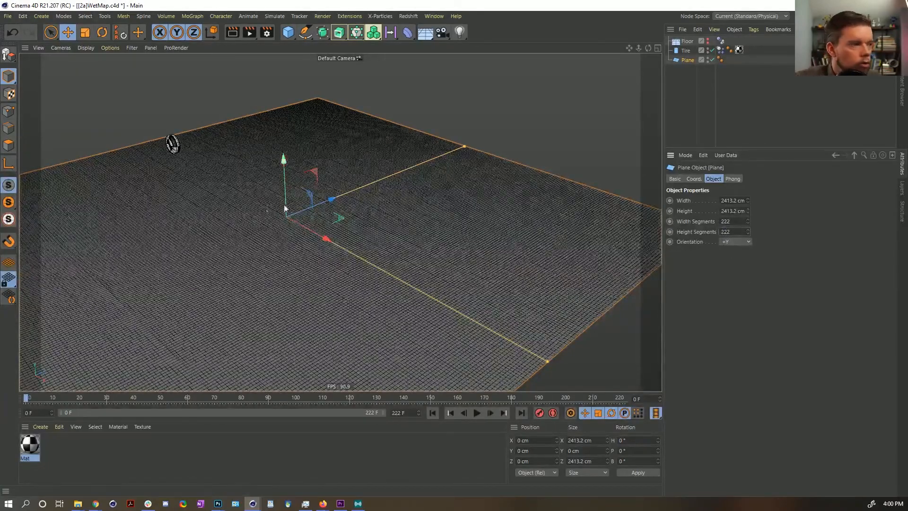
pyautogui.keyDown('alt'); pyautogui.moveTo(259, 214); pyautogui.dragTo(259, 216); pyautogui.keyUp('alt')
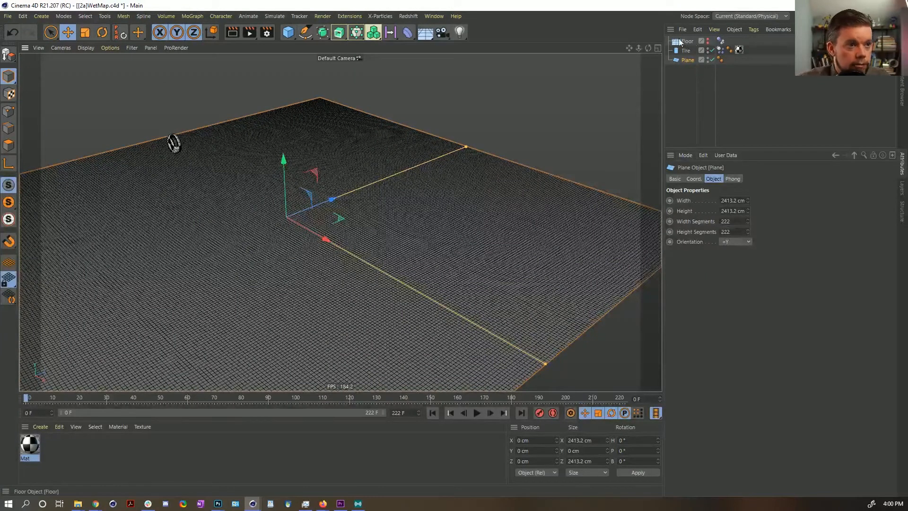
# Test-play the simulation on the denser plane and return to the first frame.
pyautogui.click(477, 413)
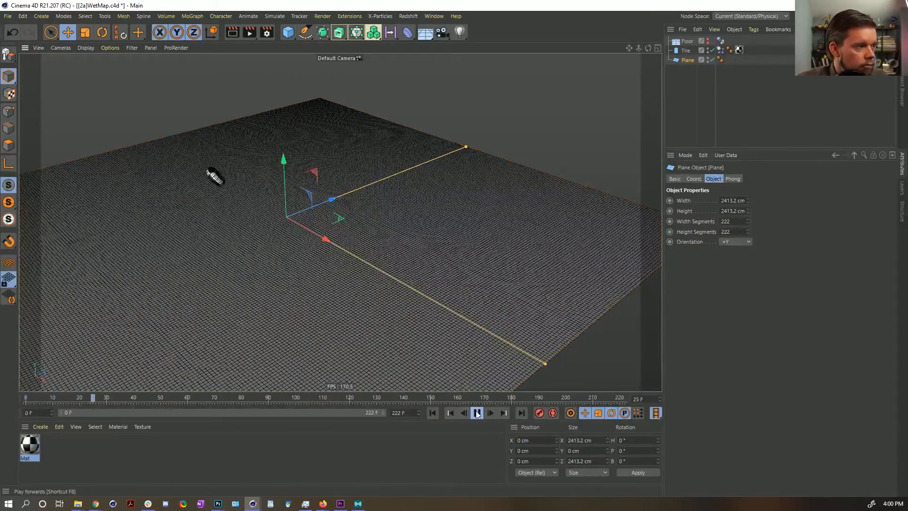
pyautogui.click(477, 413)
pyautogui.click(432, 412)
# Rename the Plane to WetMap and convert it to an editable polygon object.
pyautogui.click(686, 50)
pyautogui.click(683, 60)
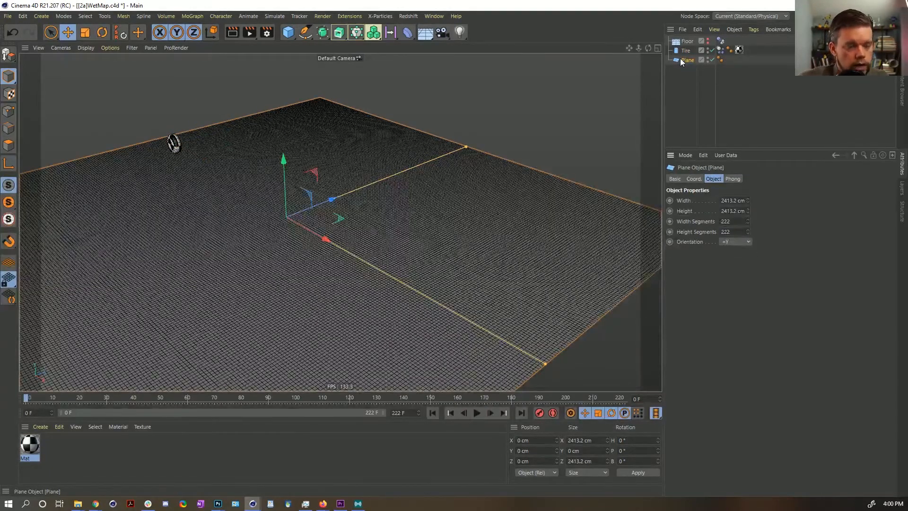
pyautogui.doubleClick(688, 60)
pyautogui.write('WetMap')
pyautogui.press('Return')
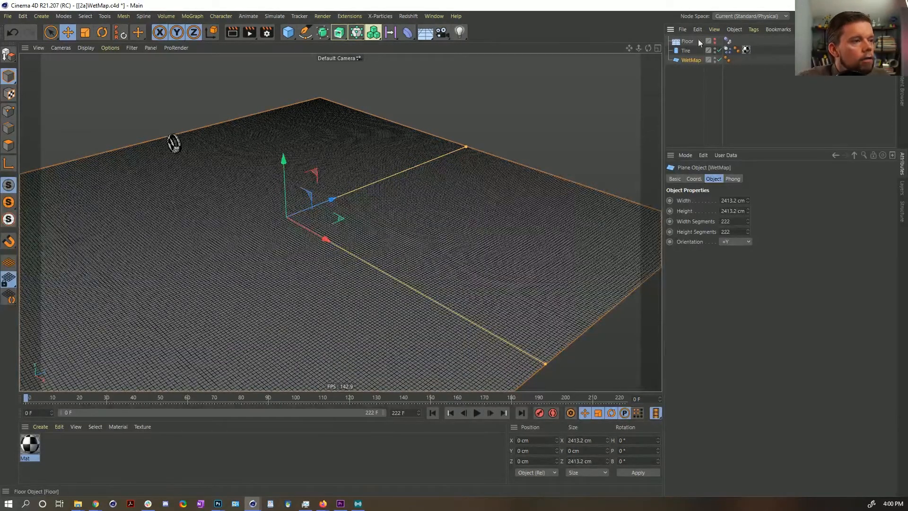
pyautogui.press('c')
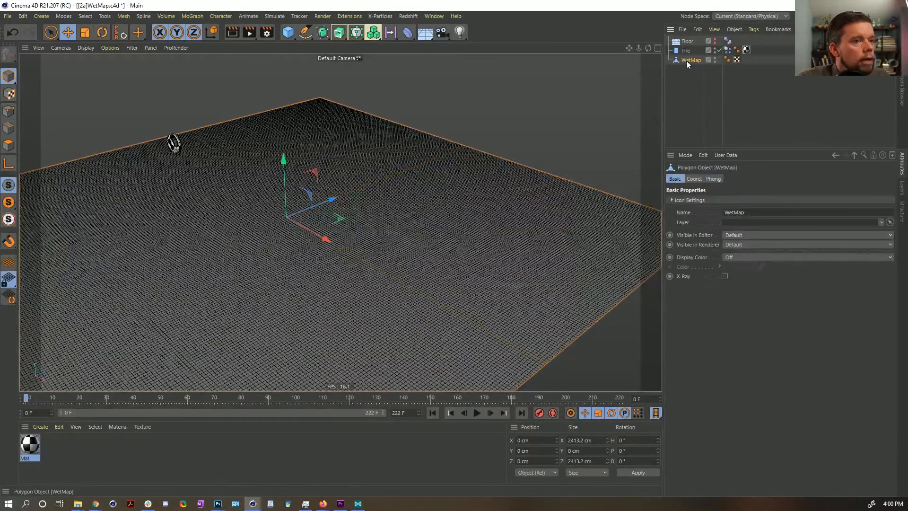
# Create a vertex map on the WetMap object's points using Set Vertex Weight.
pyautogui.click(106, 15)
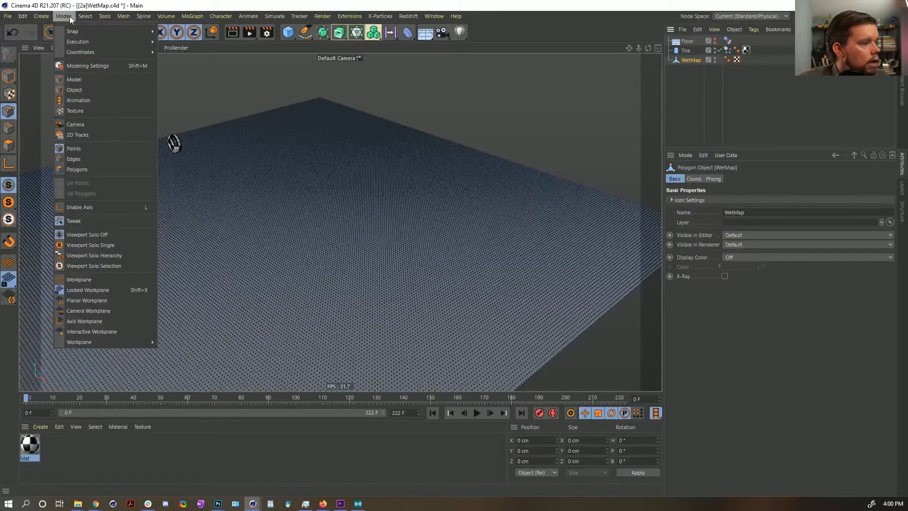
pyautogui.moveTo(80, 19)
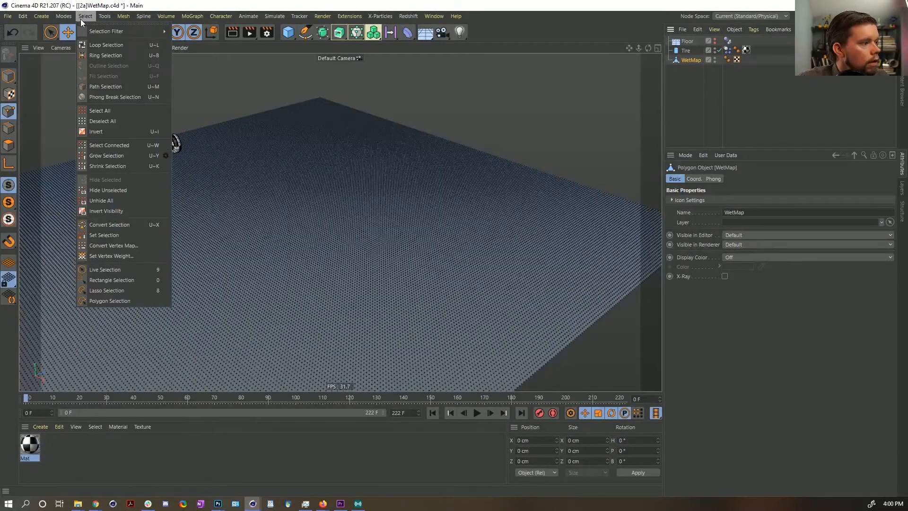
pyautogui.click(121, 256)
pyautogui.click(110, 275)
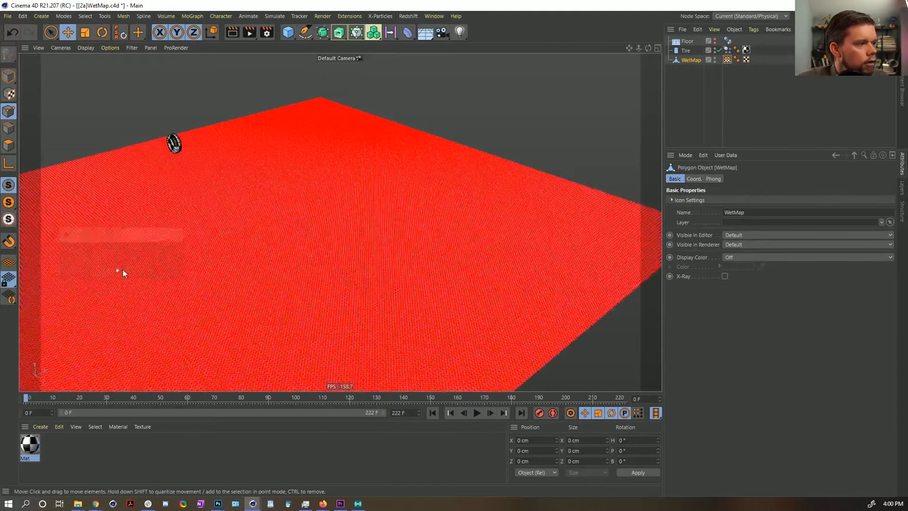
# Enable Use Fields on WetMap's vertex map and delete its default Freeze layer.
pyautogui.click(727, 59)
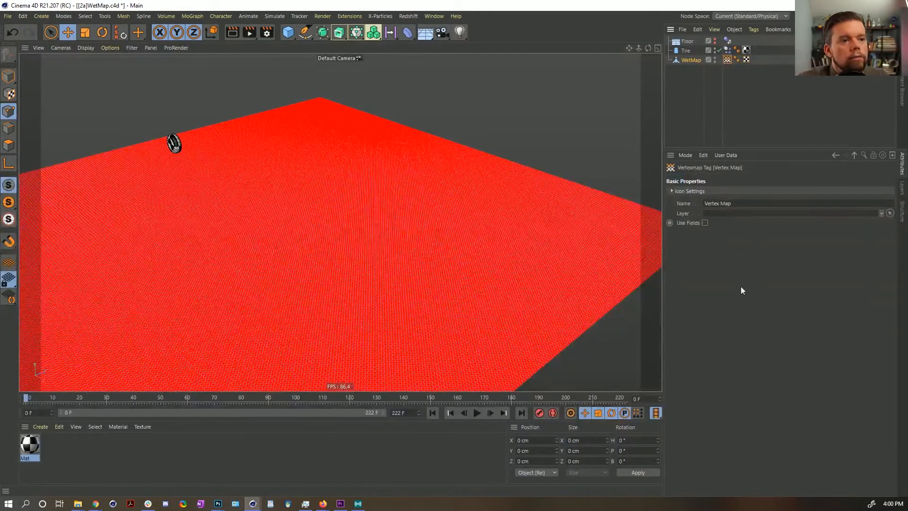
pyautogui.click(705, 223)
pyautogui.click(707, 232)
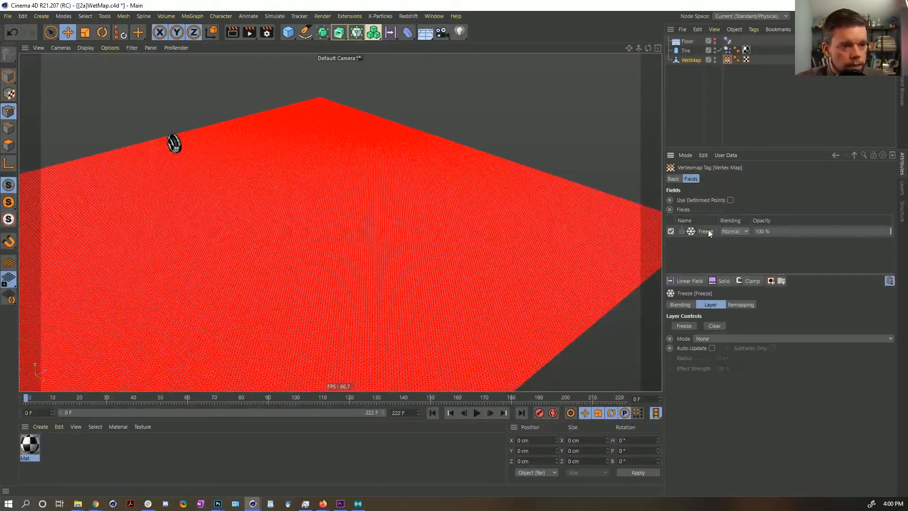
pyautogui.click(671, 231)
pyautogui.click(698, 231)
pyautogui.press('Delete')
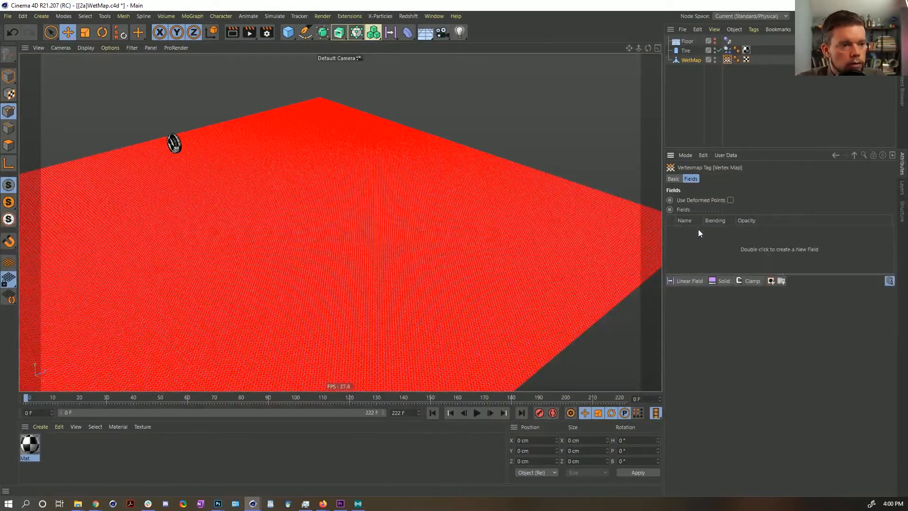
# Add a Cylinder Field to WetMap's vertex map and set its direction to Z+.
pyautogui.moveTo(685, 53)
pyautogui.mouseDown()
pyautogui.moveTo(699, 251)
pyautogui.moveTo(685, 48)
pyautogui.mouseUp()
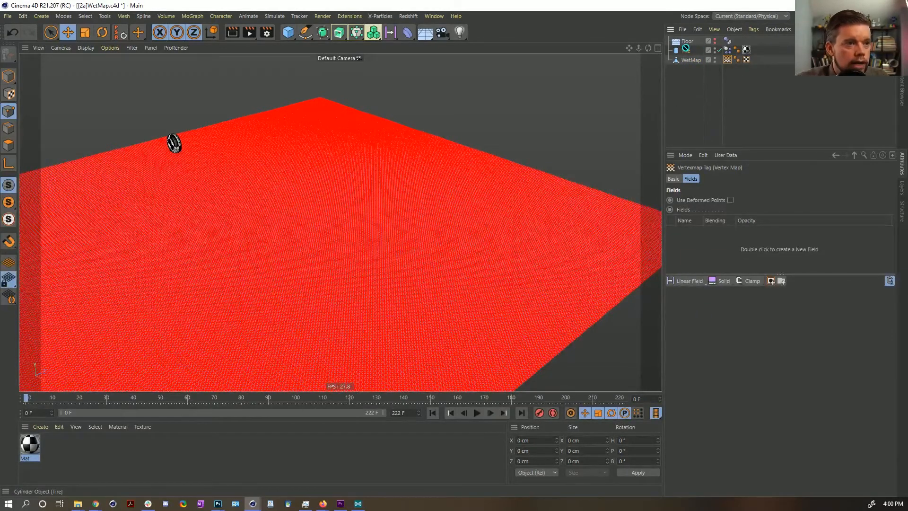
pyautogui.click(685, 49)
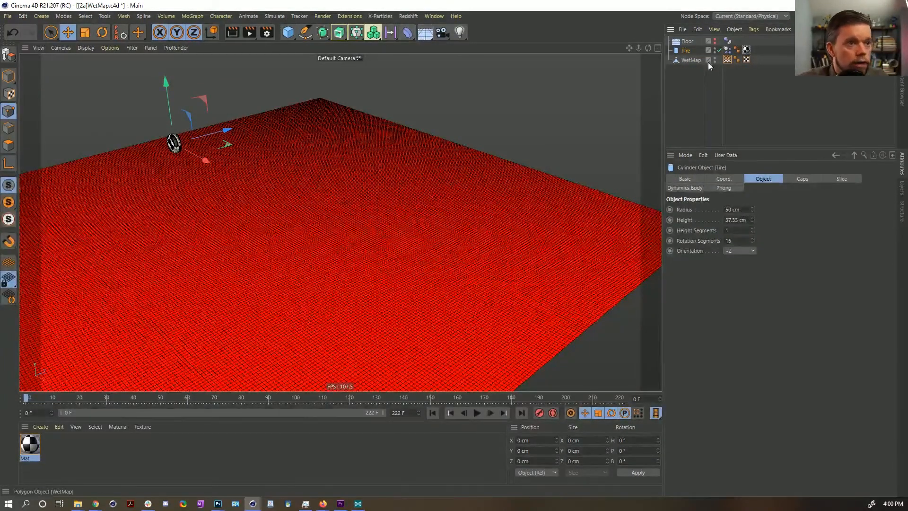
pyautogui.click(727, 59)
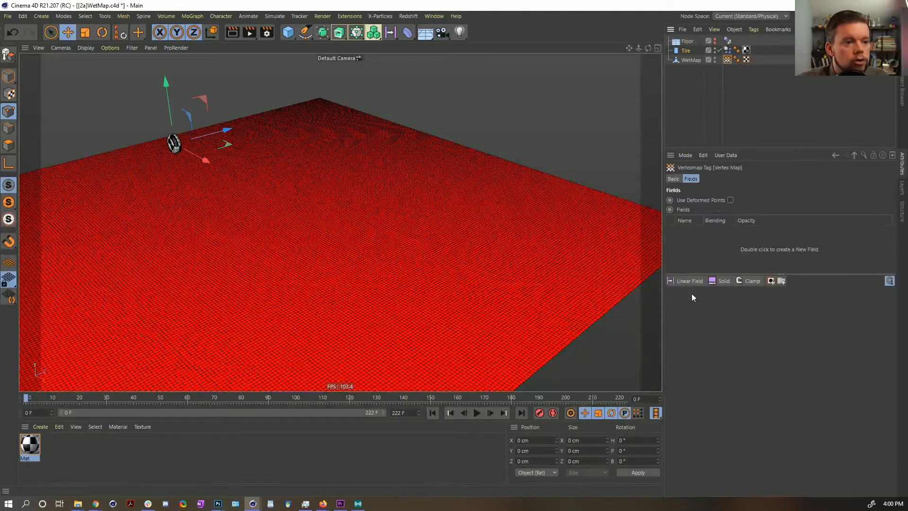
pyautogui.click(690, 280)
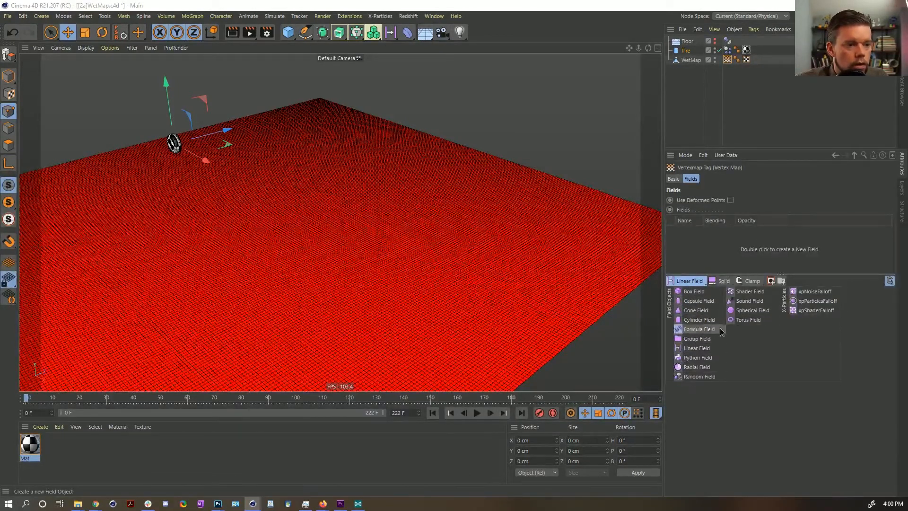
pyautogui.click(751, 281)
pyautogui.click(689, 280)
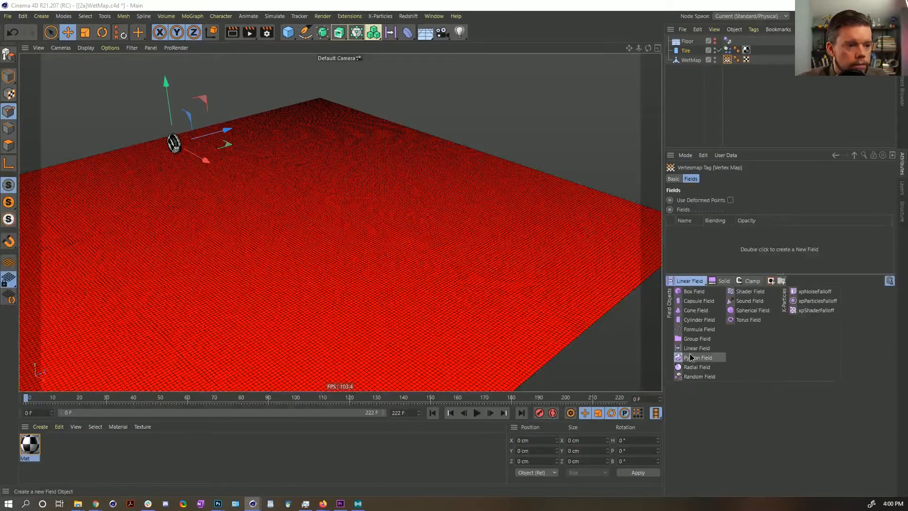
pyautogui.click(700, 319)
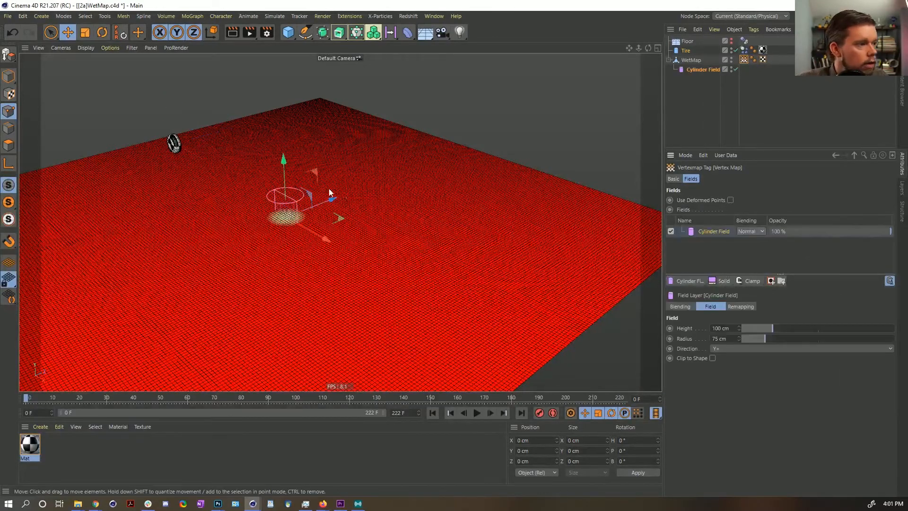
pyautogui.click(728, 348)
pyautogui.click(726, 400)
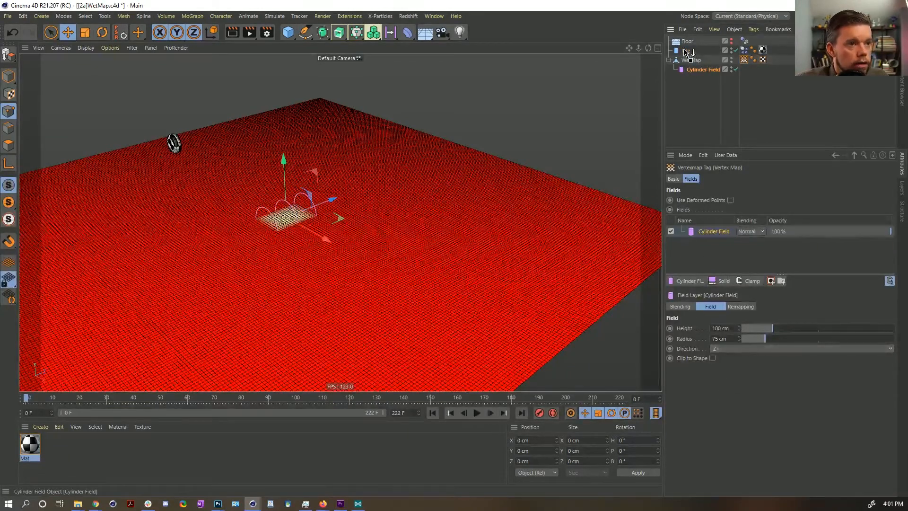
# Make the Cylinder Field a child of Tire and reset its transform so it centers on the tire.
pyautogui.moveTo(685, 52); pyautogui.dragTo(687, 53)
pyautogui.click(121, 32)
pyautogui.click(9, 79)
pyautogui.keyDown('alt'); pyautogui.moveTo(160, 125); pyautogui.dragTo(324, 213, button='right'); pyautogui.keyUp('alt')
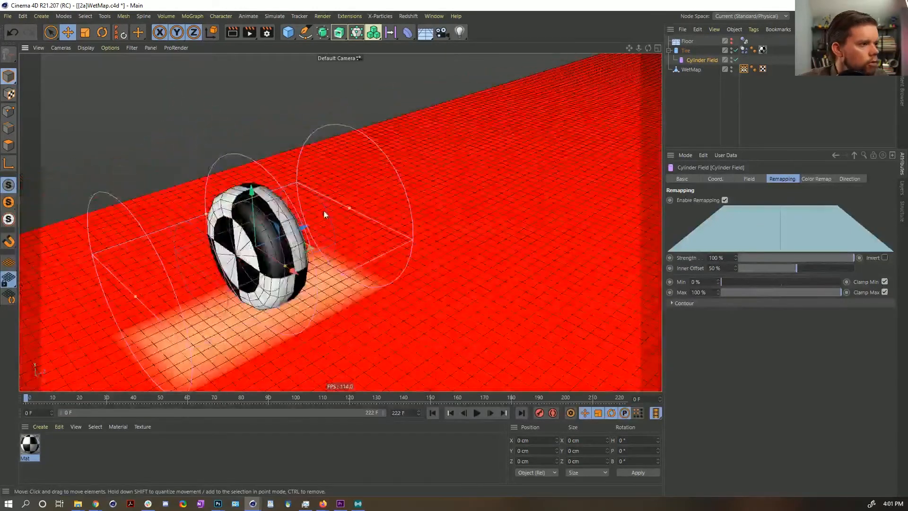
# Shrink the Cylinder Field around the tire to about 20 cm height and 56 cm radius, and set its inner offset to 100%.
pyautogui.moveTo(349, 208); pyautogui.dragTo(285, 233)
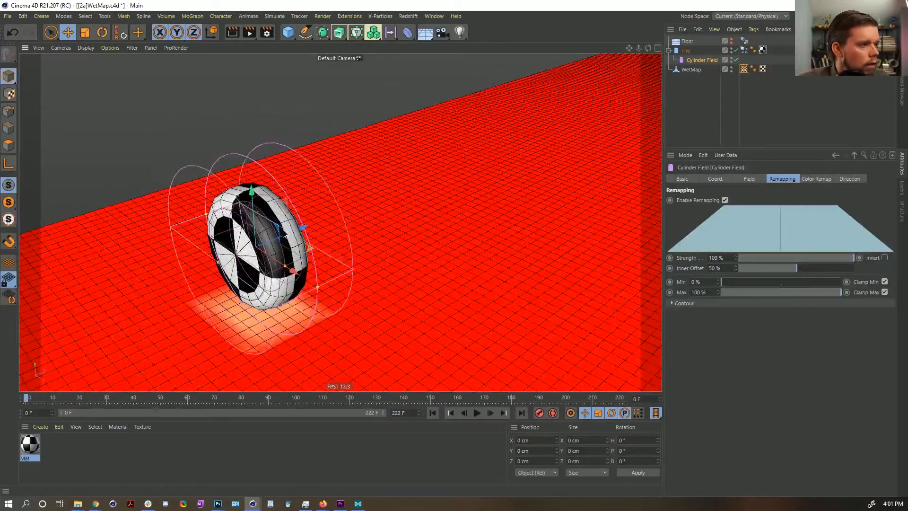
pyautogui.press('t')
pyautogui.moveTo(348, 199); pyautogui.dragTo(239, 223)
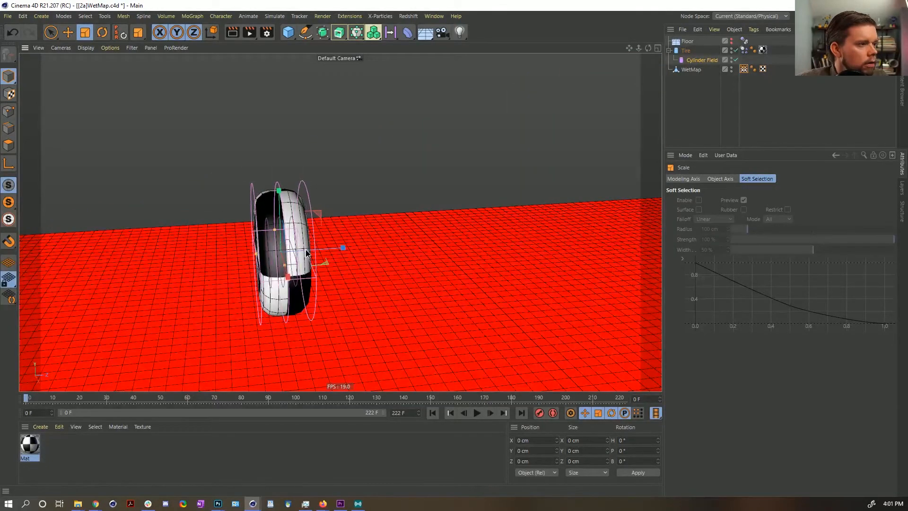
pyautogui.click(687, 61)
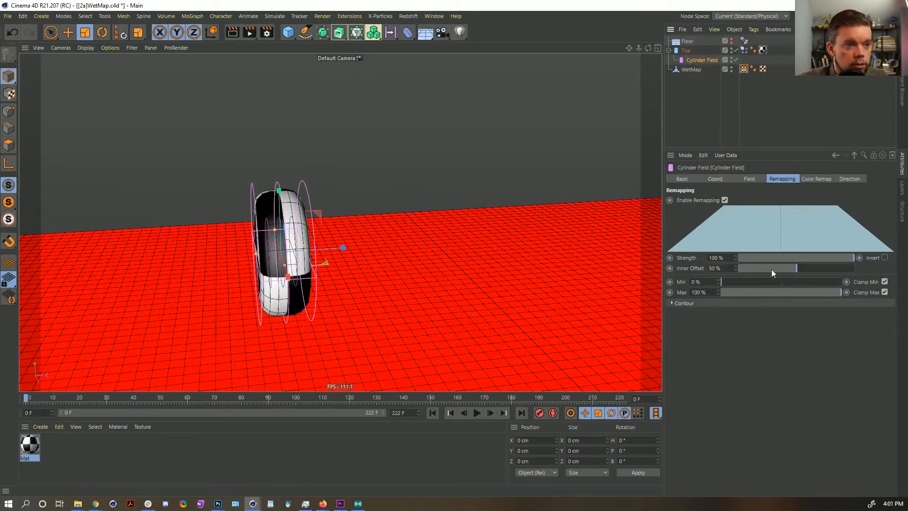
pyautogui.moveTo(788, 269); pyautogui.dragTo(876, 269)
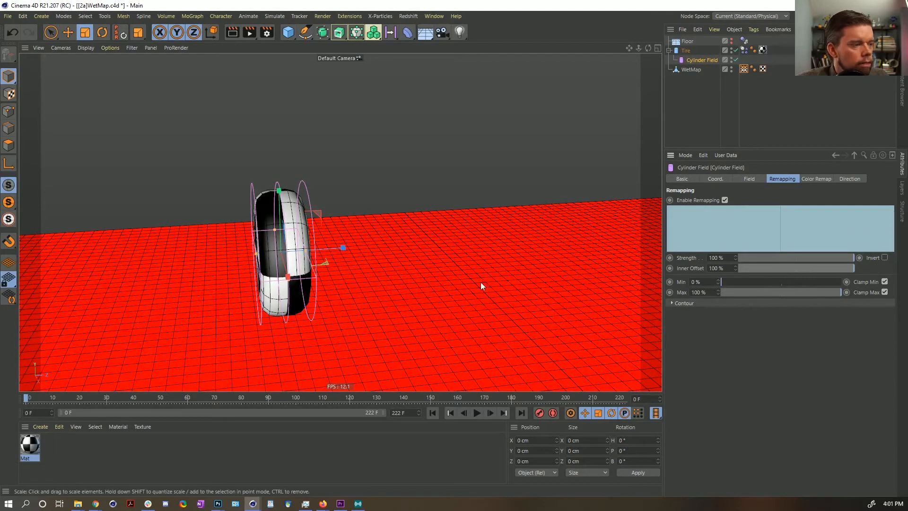
# Test-play the simulation to examine the field's effect under the rolling tire, and return to the first frame.
pyautogui.scroll(-6, 478, 281)
pyautogui.keyDown('alt'); pyautogui.moveTo(480, 282); pyautogui.dragTo(385, 213, button='middle'); pyautogui.keyUp('alt')
pyautogui.keyDown('alt'); pyautogui.moveTo(385, 212); pyautogui.dragTo(467, 273); pyautogui.keyUp('alt')
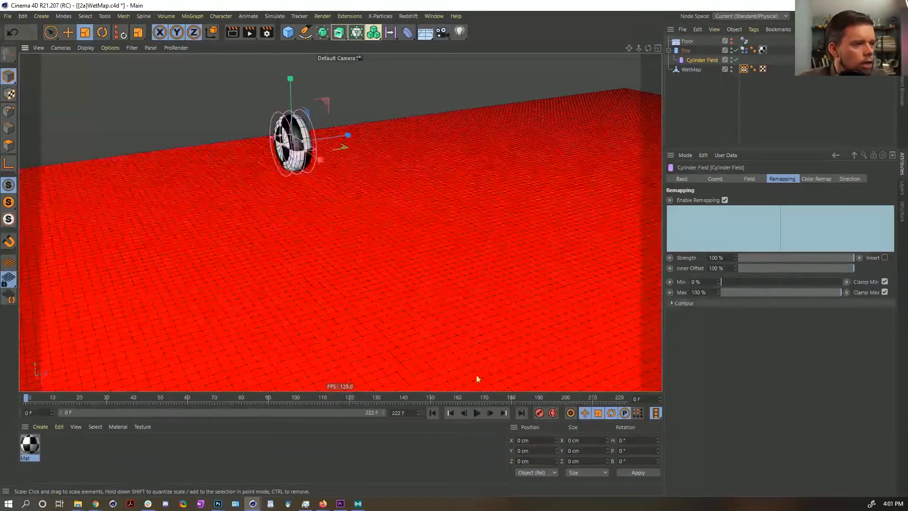
pyautogui.click(477, 413)
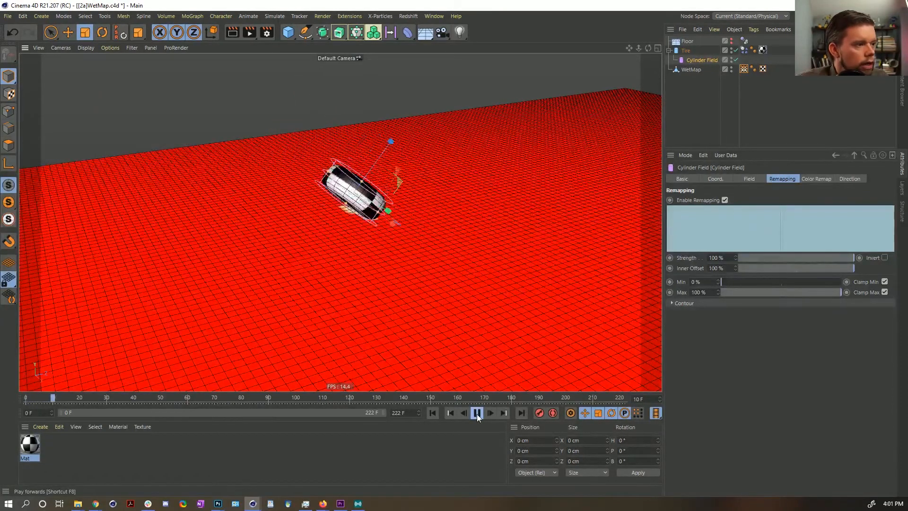
pyautogui.click(476, 413)
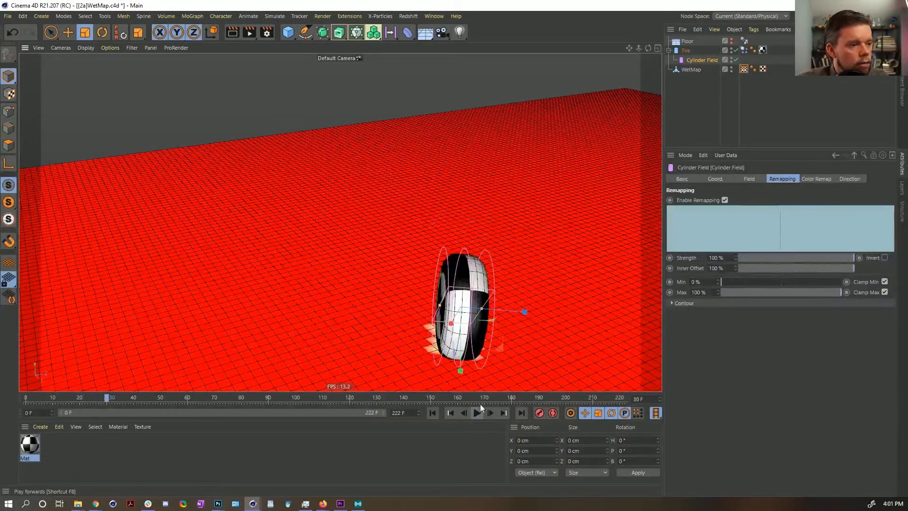
pyautogui.keyDown('alt'); pyautogui.moveTo(464, 362); pyautogui.dragTo(466, 298, button='middle'); pyautogui.keyUp('alt')
pyautogui.scroll(-2, 465, 297)
pyautogui.keyDown('alt'); pyautogui.moveTo(462, 294); pyautogui.dragTo(509, 303); pyautogui.keyUp('alt')
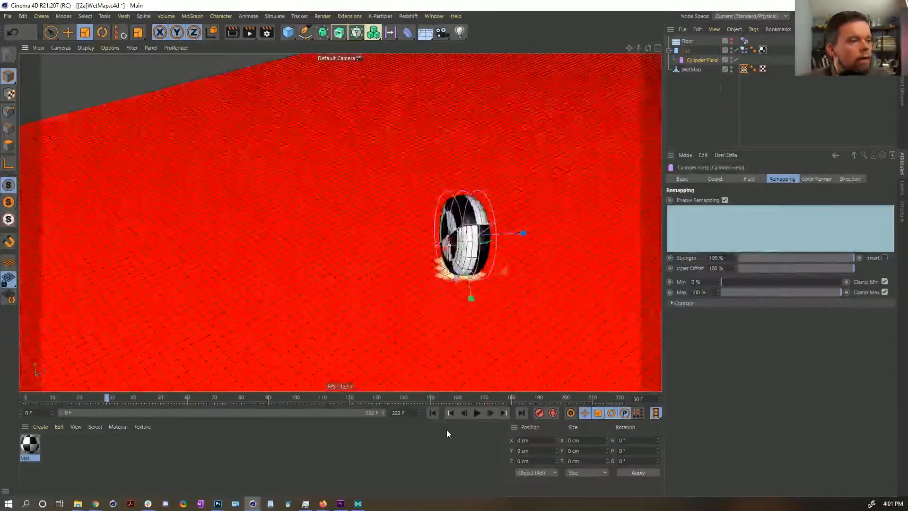
pyautogui.click(432, 413)
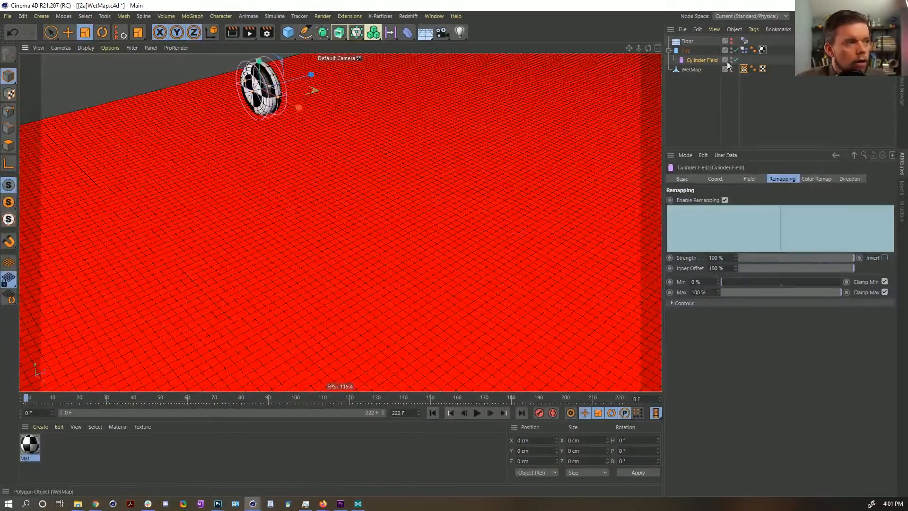
# Add a Decay layer above the Cylinder Field in the vertex map and set its effect strength to 100%.
pyautogui.click(744, 70)
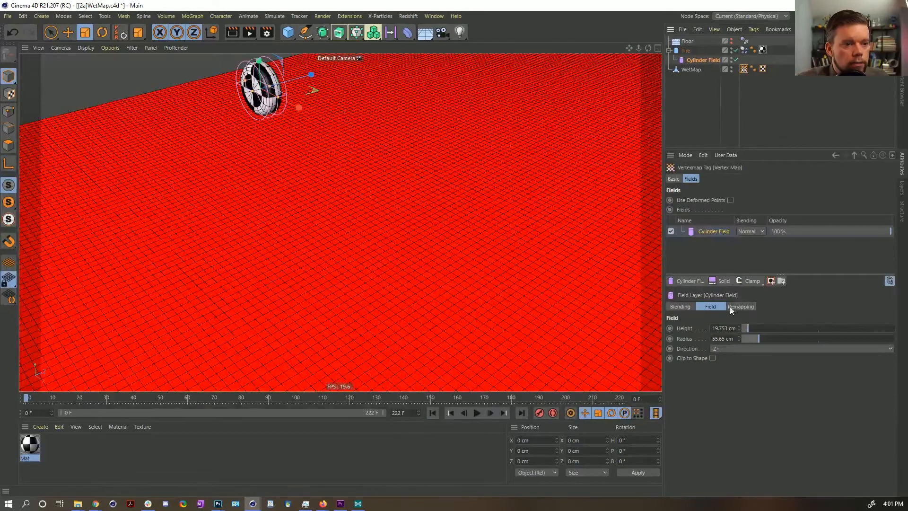
pyautogui.click(747, 281)
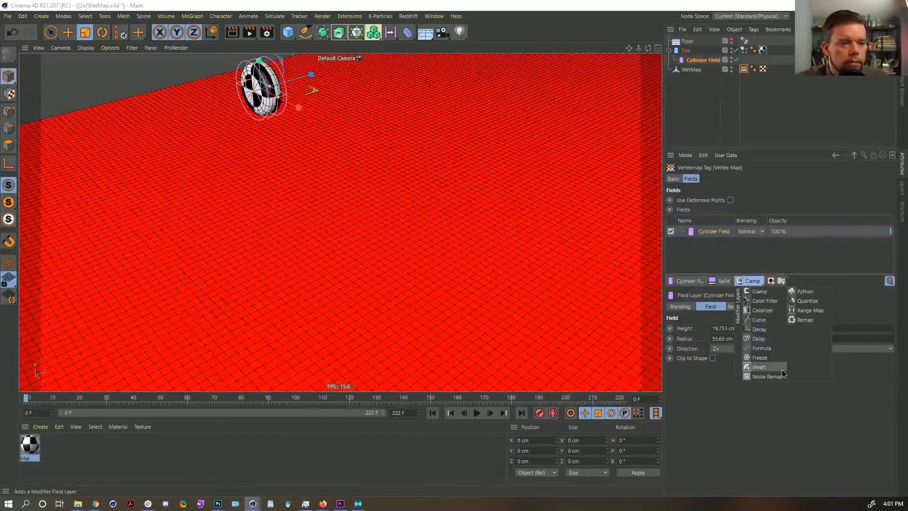
pyautogui.click(767, 330)
pyautogui.press('e')
pyautogui.keyDown('alt'); pyautogui.moveTo(492, 223); pyautogui.dragTo(459, 251, button='right'); pyautogui.keyUp('alt')
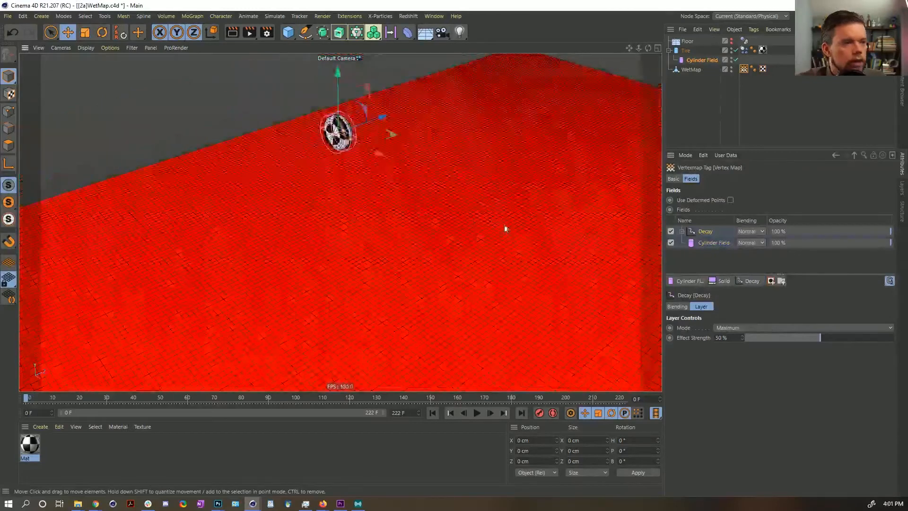
pyautogui.keyDown('alt'); pyautogui.moveTo(505, 225); pyautogui.dragTo(568, 257); pyautogui.keyUp('alt')
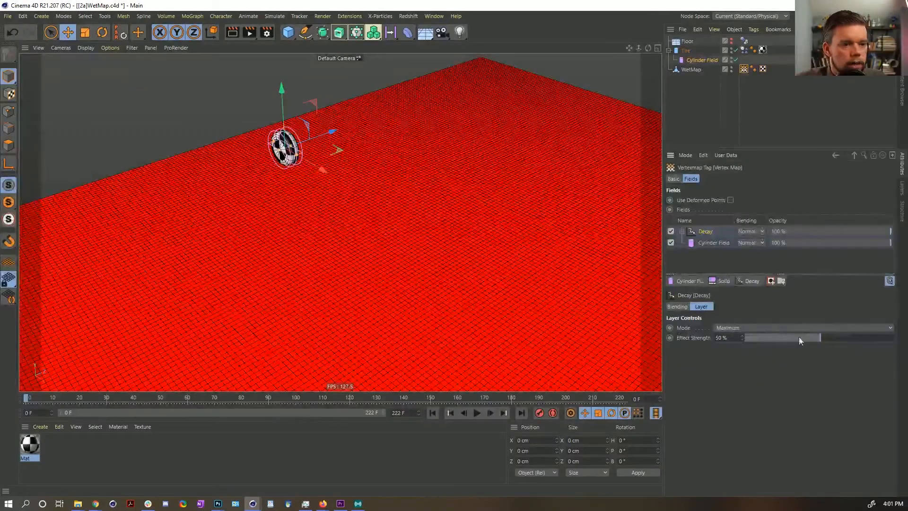
pyautogui.moveTo(798, 342); pyautogui.dragTo(896, 338)
# Play the simulation to about frame 100 and examine the track the tire leaves in the vertex map.
pyautogui.click(477, 413)
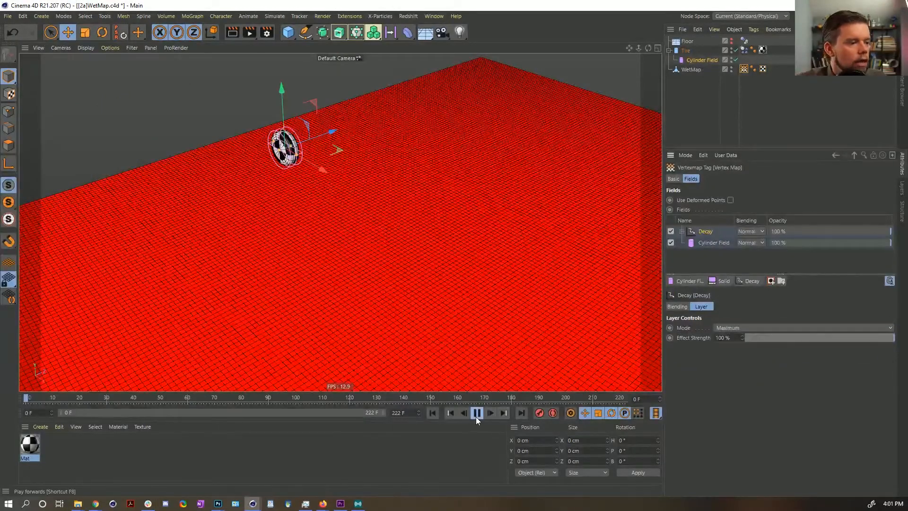
pyautogui.keyDown('alt'); pyautogui.moveTo(484, 357); pyautogui.dragTo(467, 223); pyautogui.keyUp('alt')
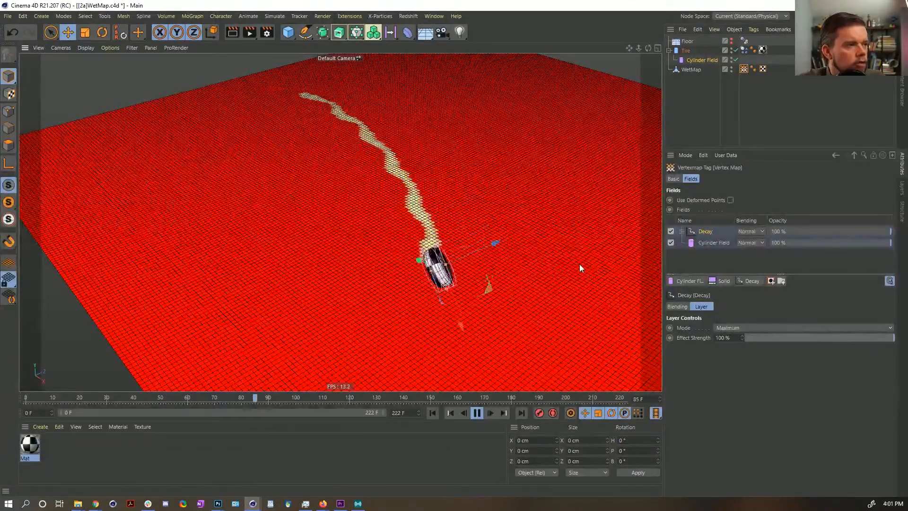
pyautogui.click(478, 415)
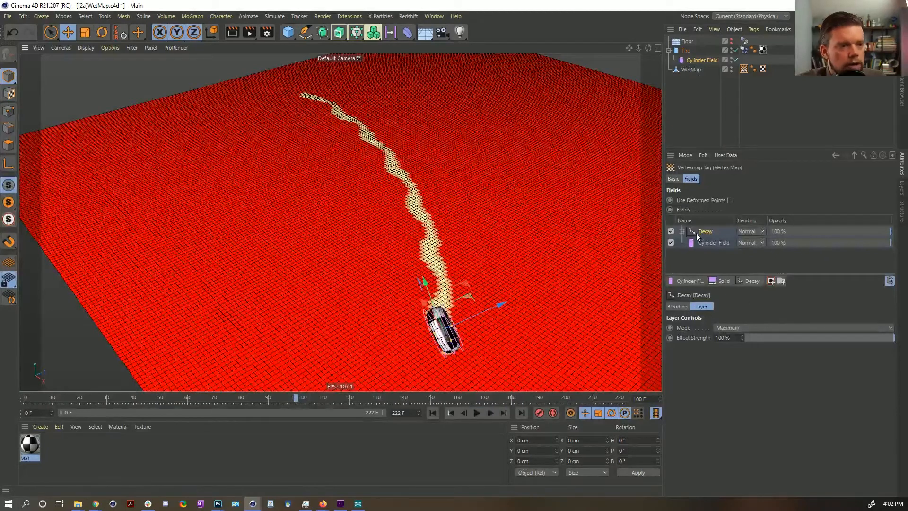
# Set the Decay layer's effect strength to 90%.
pyautogui.moveTo(732, 338); pyautogui.dragTo(684, 344)
pyautogui.write('90')
pyautogui.press('Return')
# Play the simulation from the first frame to about frame 113 and examine the decaying track behind the tire.
pyautogui.click(434, 413)
pyautogui.click(481, 413)
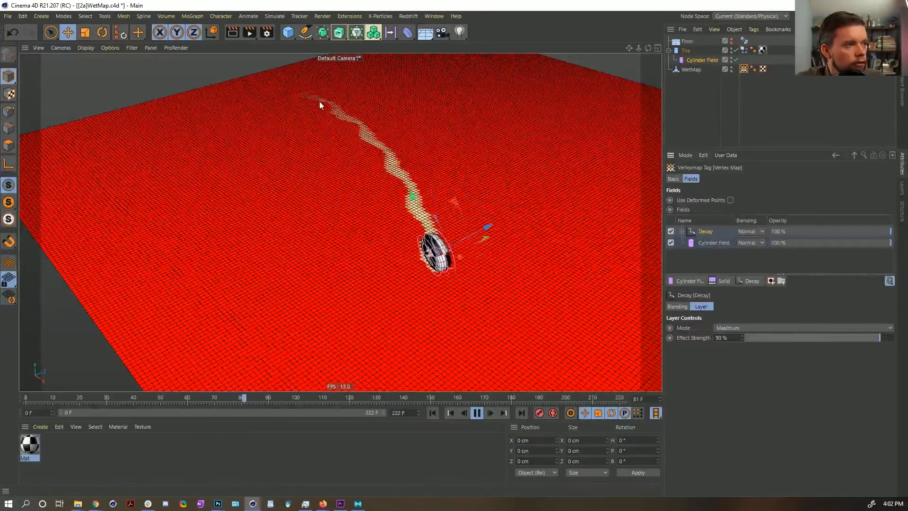
pyautogui.click(478, 412)
pyautogui.keyDown('alt'); pyautogui.moveTo(468, 255); pyautogui.dragTo(439, 224); pyautogui.keyUp('alt')
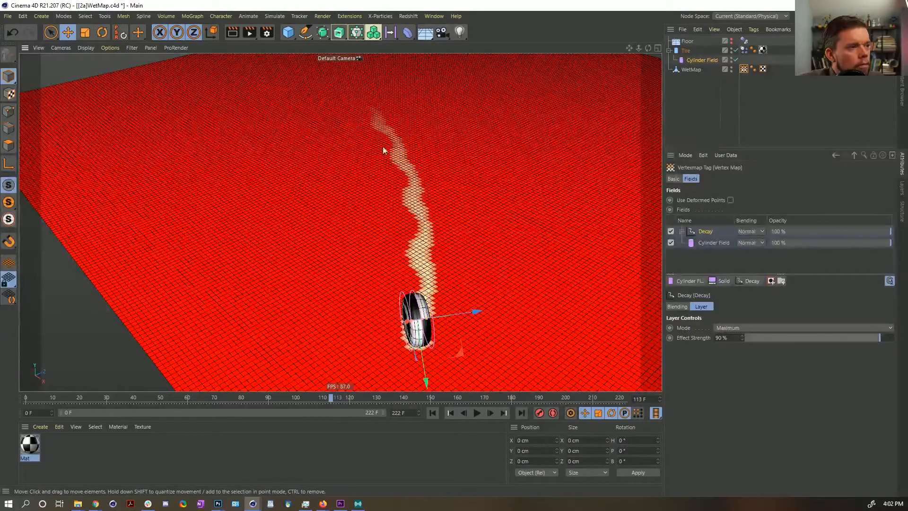
# Replay the simulation from the start to about frame 94, pausing along the way, and inspect the track's edges up close.
pyautogui.click(433, 412)
pyautogui.click(477, 412)
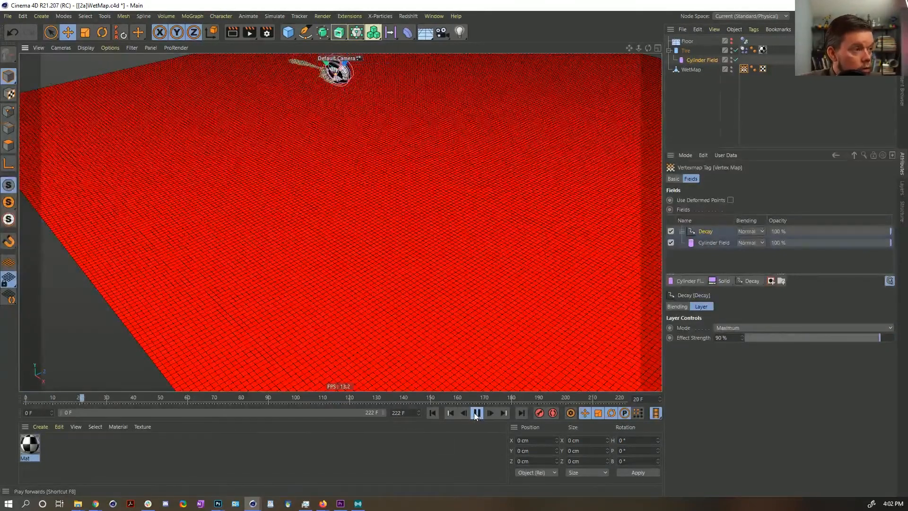
pyautogui.click(477, 413)
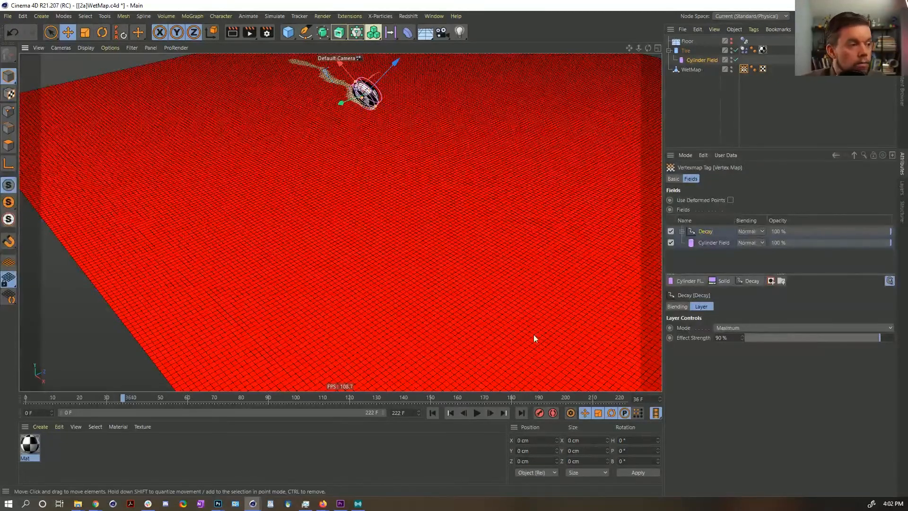
pyautogui.click(478, 413)
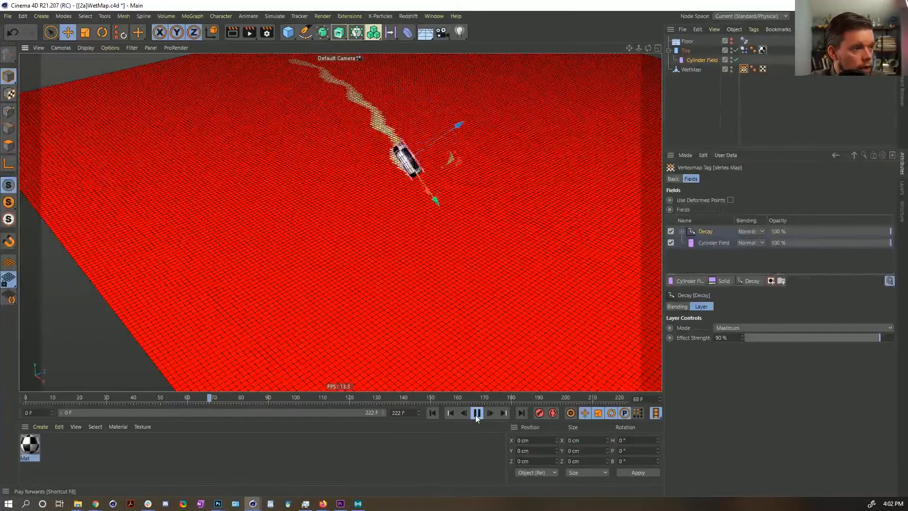
pyautogui.click(476, 413)
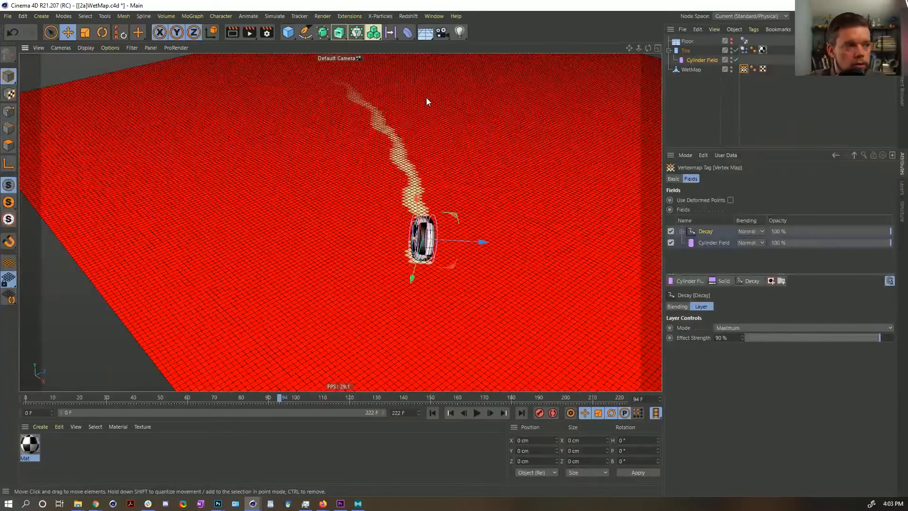
pyautogui.scroll(10, 424, 201)
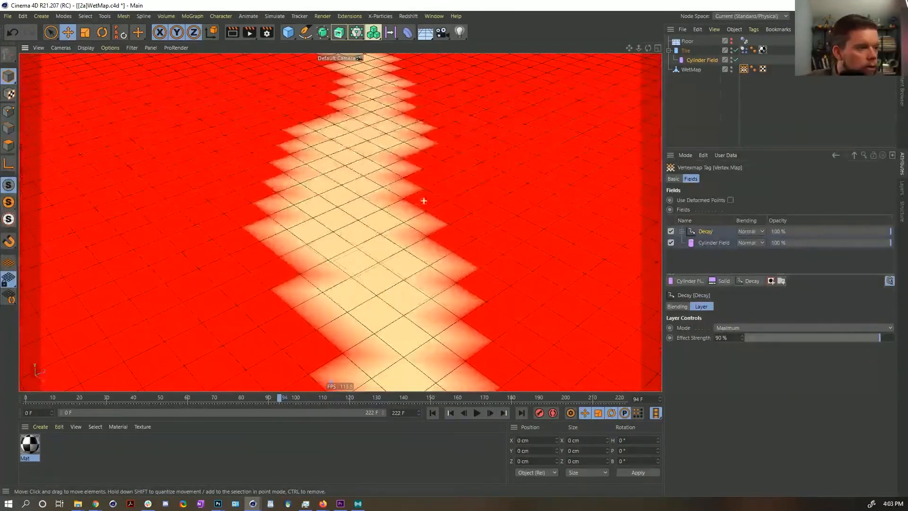
pyautogui.scroll(-10, 401, 198)
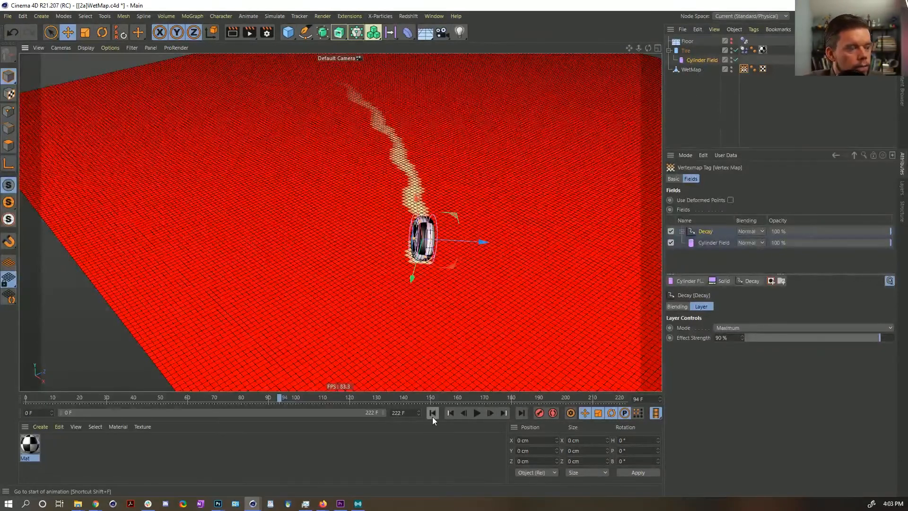
# Duplicate the WetMap plane's vertex map tag and replace the copy's field layers with the original vertex map.
pyautogui.keyDown('ctrl'); pyautogui.moveTo(744, 69); pyautogui.dragTo(753, 69); pyautogui.keyUp('ctrl')
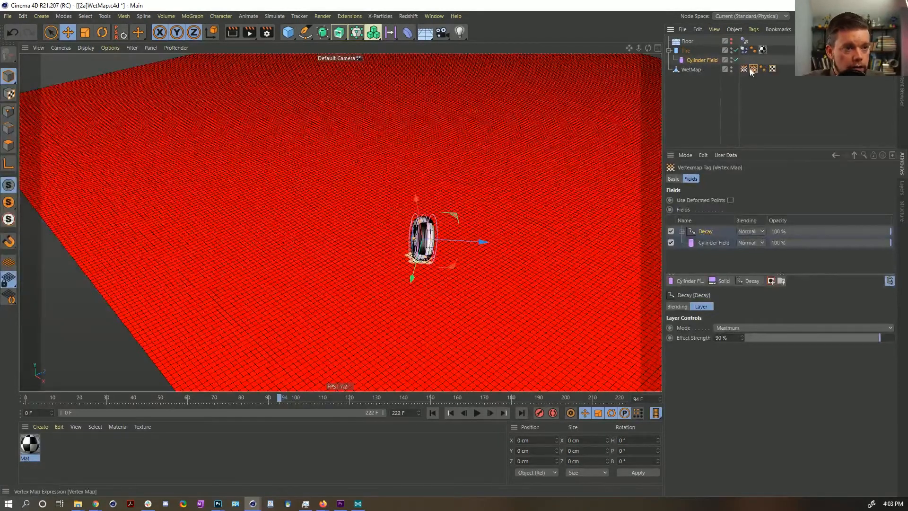
pyautogui.moveTo(702, 261); pyautogui.dragTo(752, 226)
pyautogui.press('Delete')
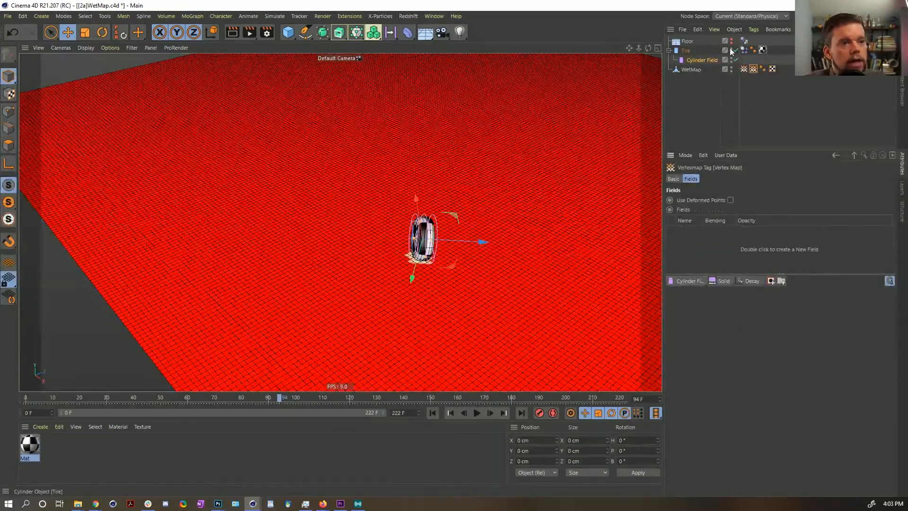
pyautogui.moveTo(753, 70); pyautogui.dragTo(703, 247)
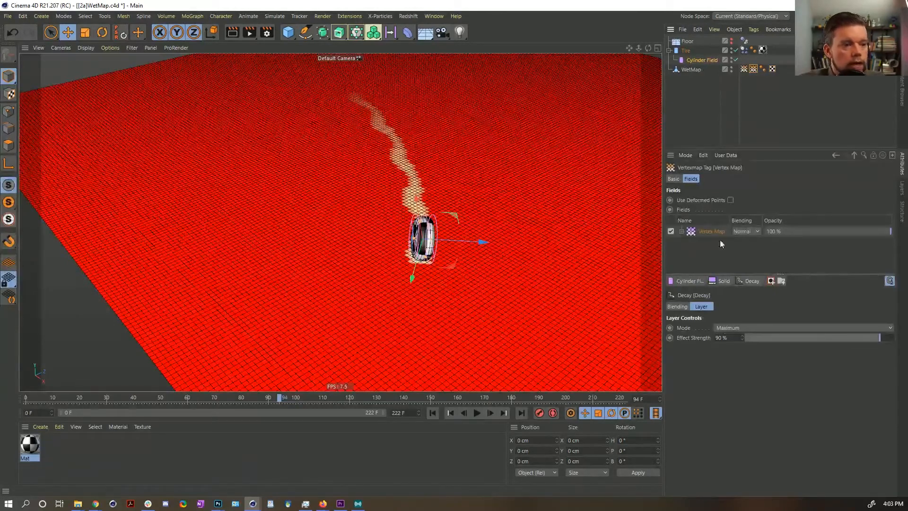
# Set the Vertex Map layer's mode to Average with a radius of 25 cm.
pyautogui.click(713, 231)
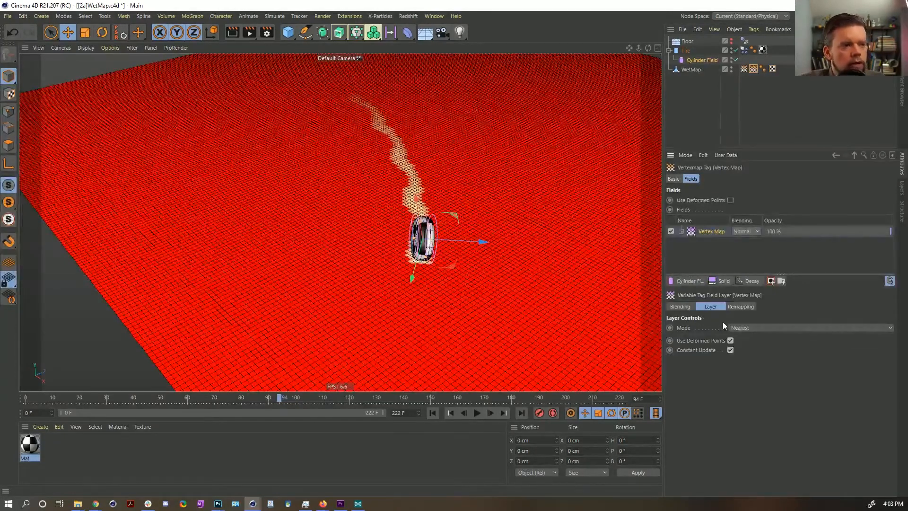
pyautogui.click(733, 329)
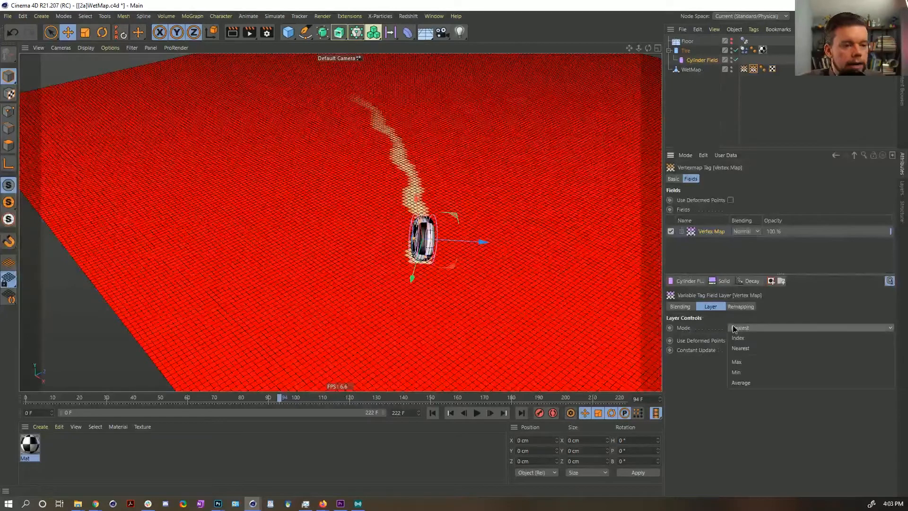
pyautogui.click(755, 385)
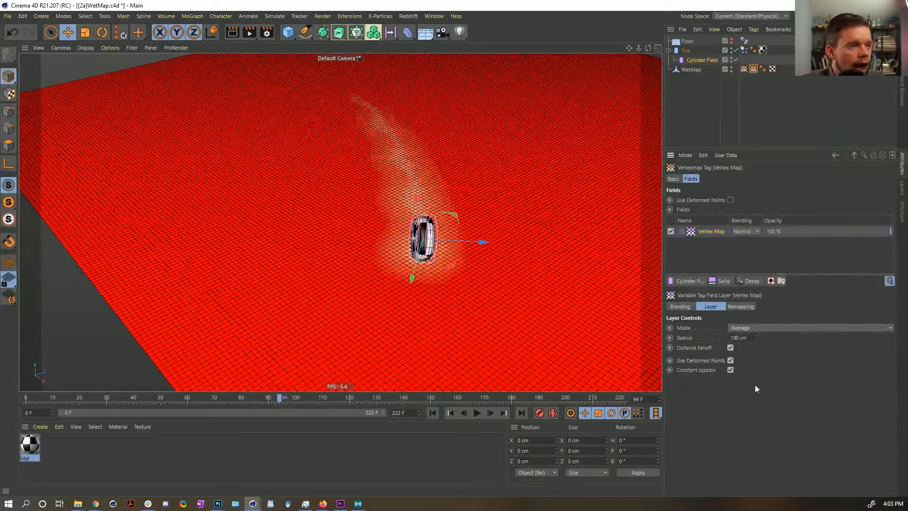
pyautogui.click(751, 337)
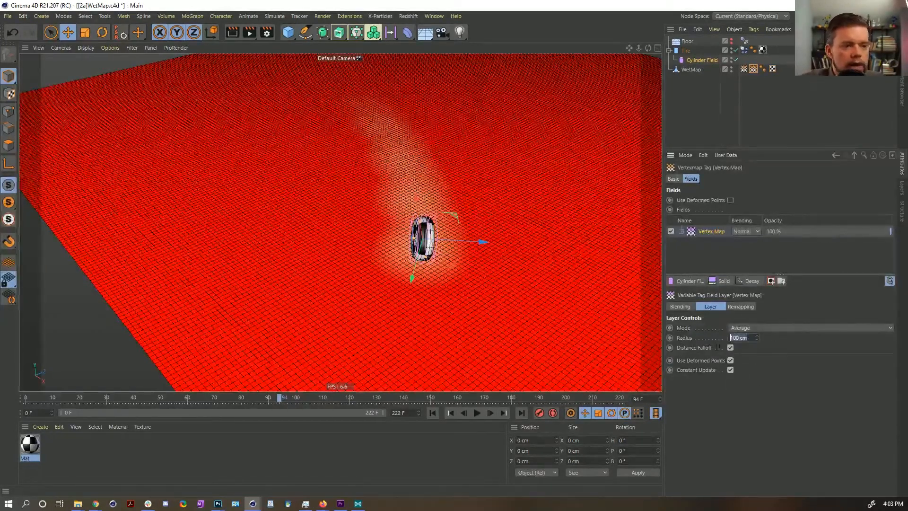
pyautogui.write('25')
pyautogui.press('Return')
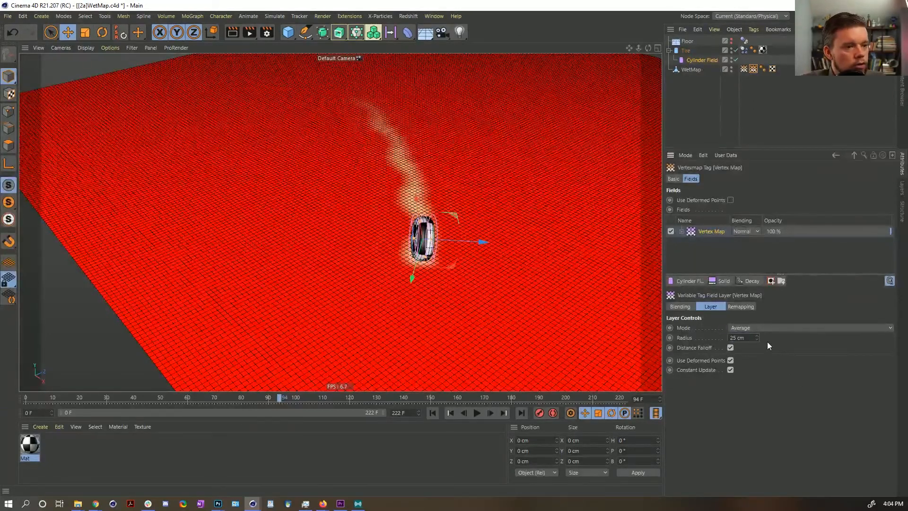
# Inspect the averaged track up close and replay the simulation from the first frame to about frame 53.
pyautogui.scroll(10, 399, 175)
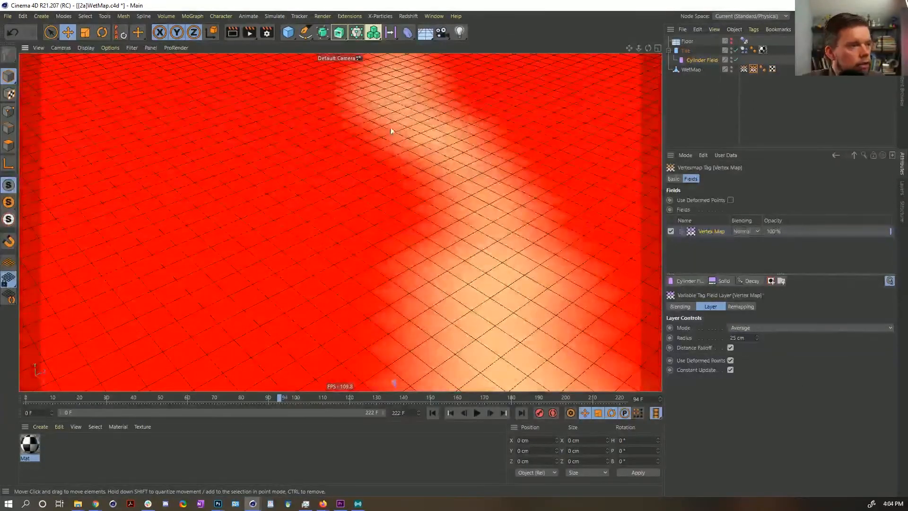
pyautogui.scroll(-10, 376, 125)
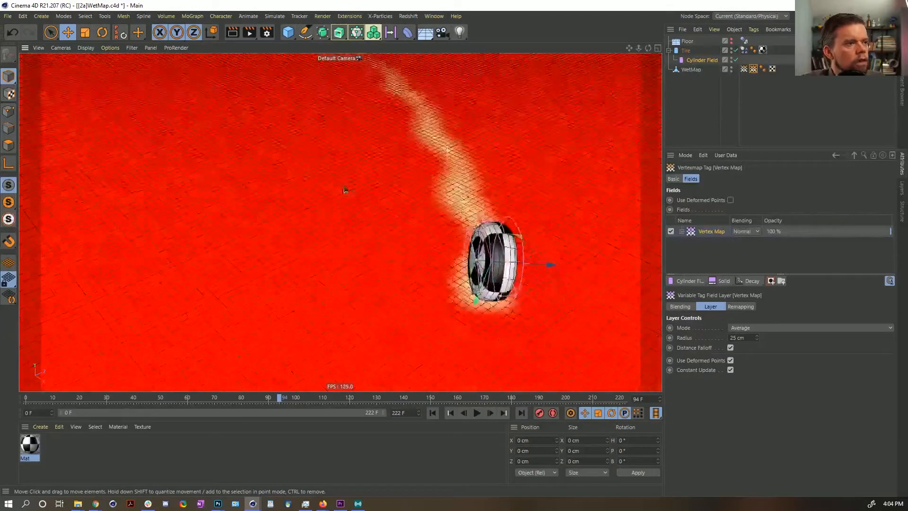
pyautogui.scroll(-5, 490, 253)
pyautogui.scroll(4, 433, 269)
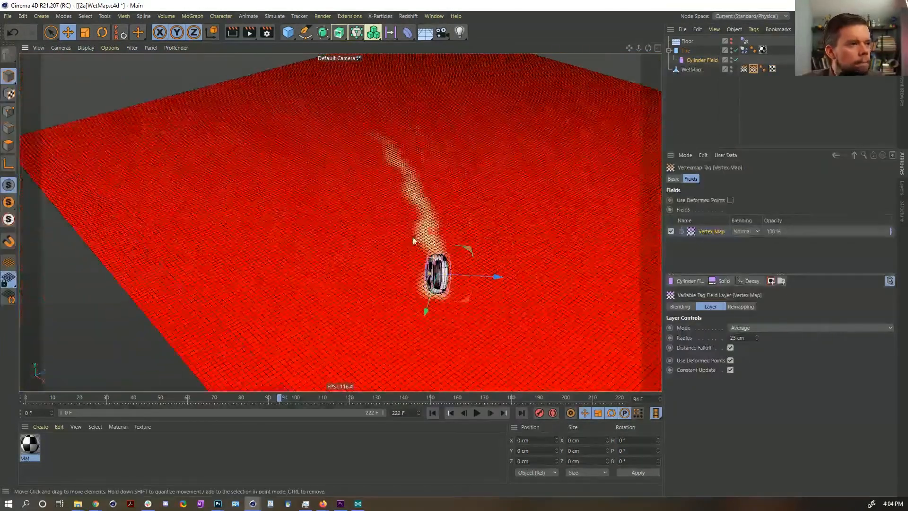
pyautogui.click(432, 413)
pyautogui.click(477, 412)
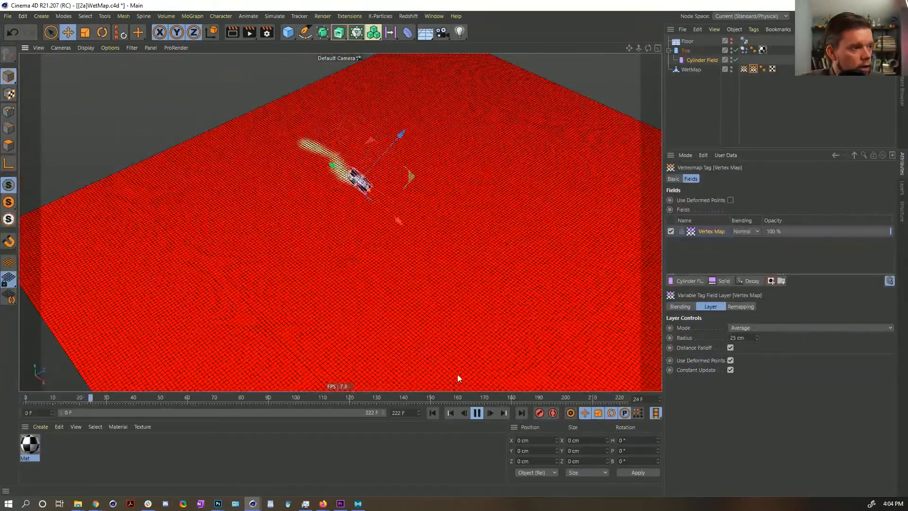
pyautogui.click(477, 414)
pyautogui.scroll(5, 414, 260)
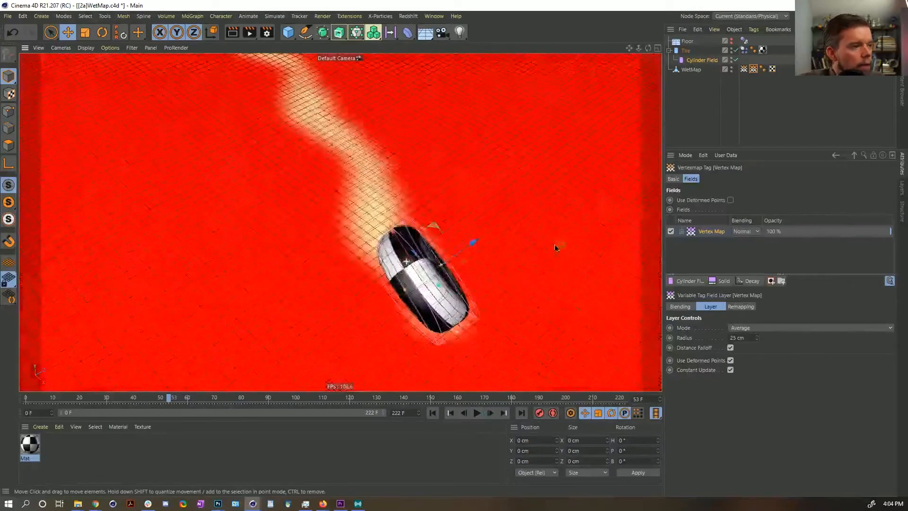
# Set the Vertex Map layer's radius to 55 cm and examine the track around the tire.
pyautogui.moveTo(747, 338); pyautogui.dragTo(712, 344)
pyautogui.write('55')
pyautogui.press('Return')
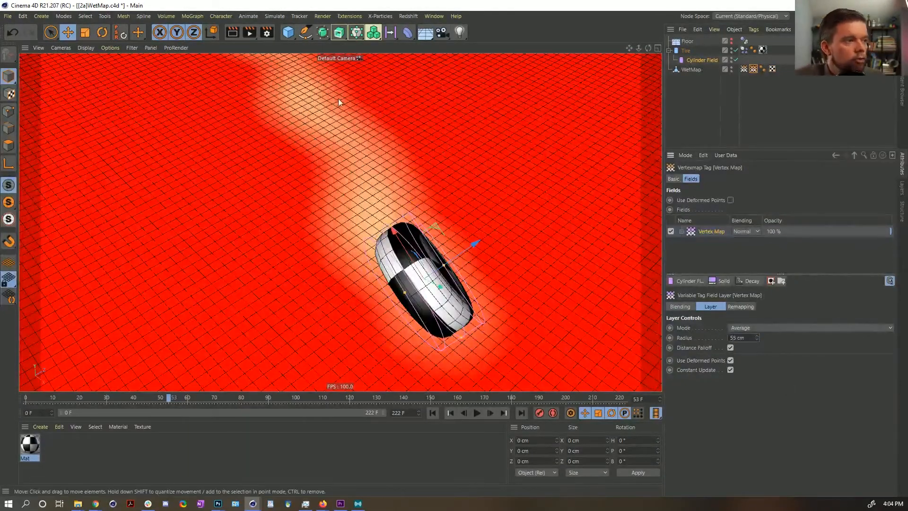
pyautogui.moveTo(400, 247)
pyautogui.keyDown('alt'); pyautogui.mouseDown()
pyautogui.moveTo(445, 227)
pyautogui.moveTo(416, 239)
pyautogui.mouseUp(); pyautogui.keyUp('alt')
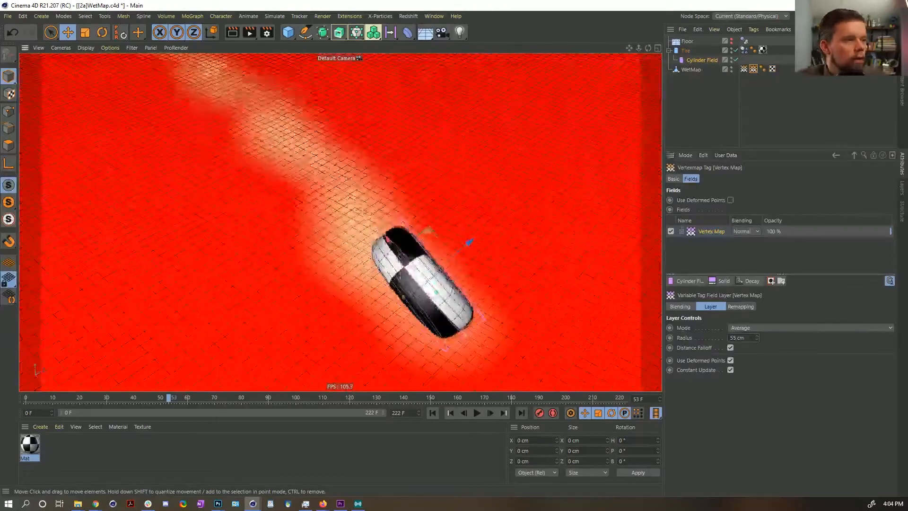
pyautogui.keyDown('alt'); pyautogui.moveTo(400, 247); pyautogui.dragTo(370, 266, button='right'); pyautogui.keyUp('alt')
pyautogui.keyDown('alt'); pyautogui.moveTo(370, 266); pyautogui.dragTo(379, 239); pyautogui.keyUp('alt')
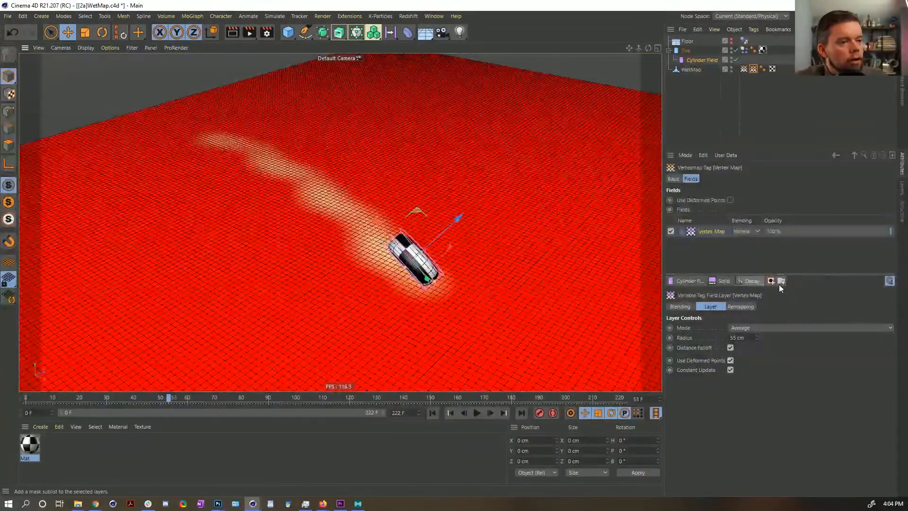
# Add a Curve layer above the Vertex Map layer and move the curve's end point inward to about 0.4 at full height.
pyautogui.click(751, 280)
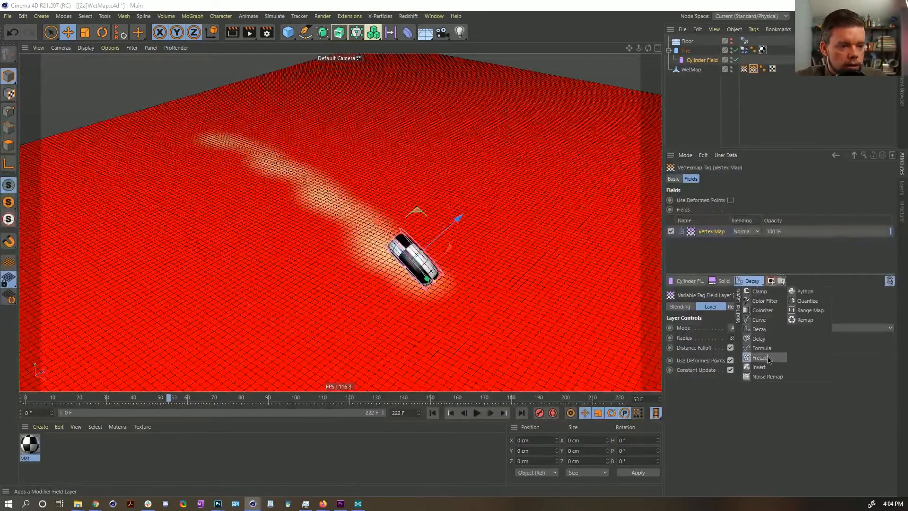
pyautogui.click(763, 321)
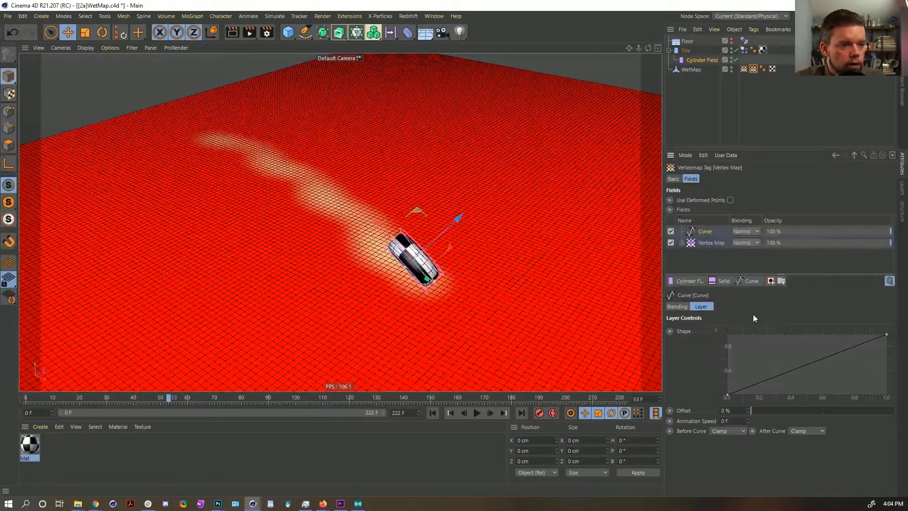
pyautogui.click(748, 283)
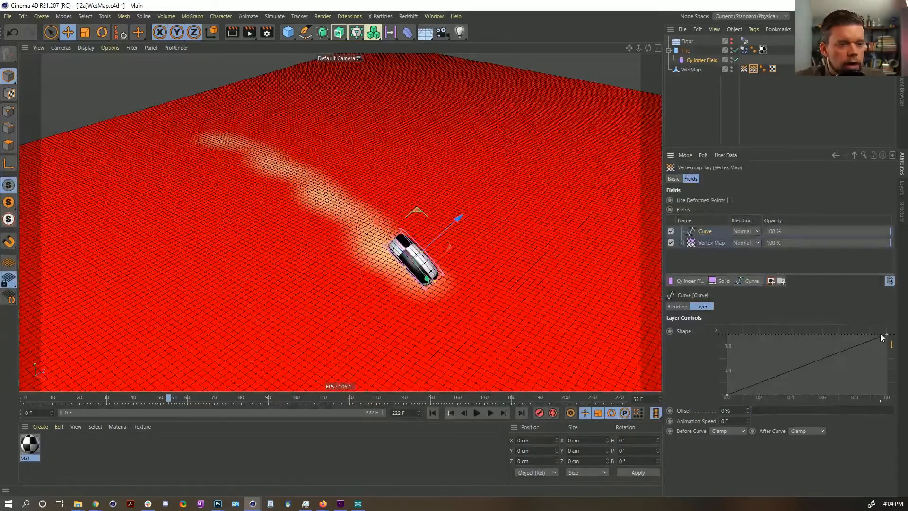
pyautogui.moveTo(886, 334); pyautogui.dragTo(786, 307)
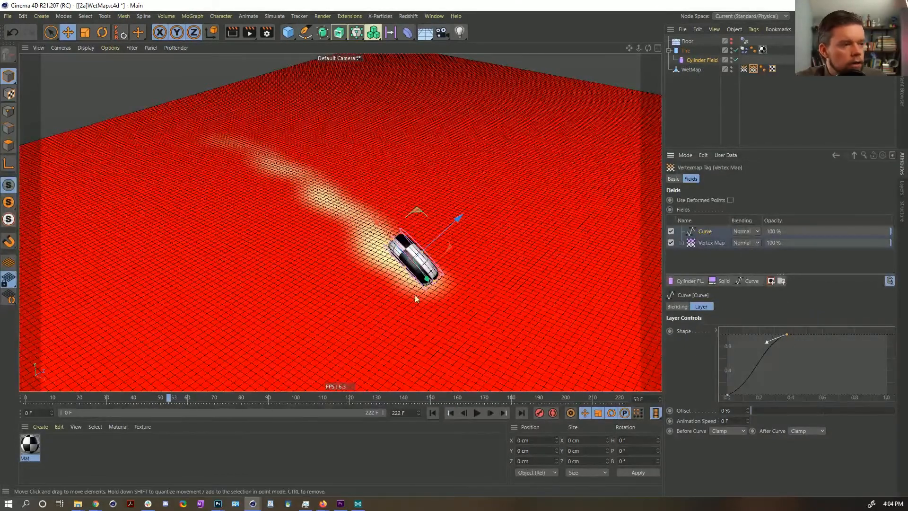
# Create a new standard material and apply it to the WetMap plane.
pyautogui.click(727, 118)
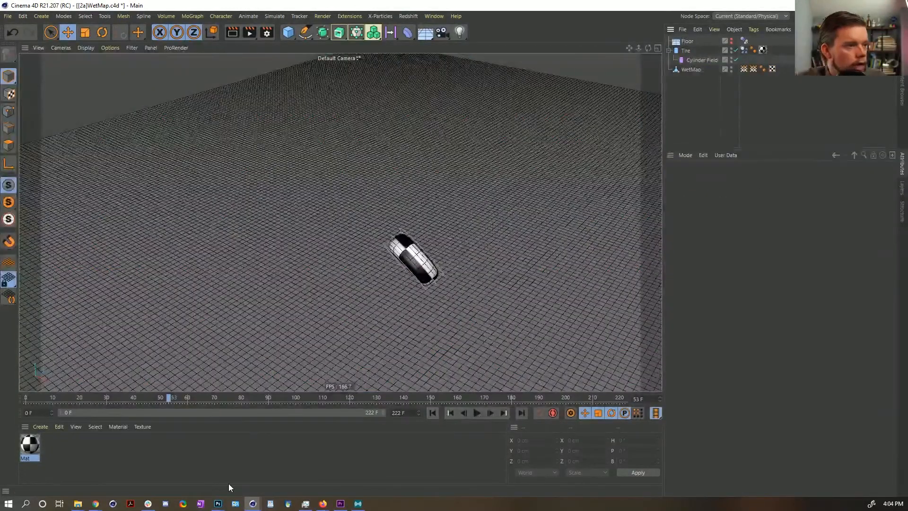
pyautogui.click(40, 427)
pyautogui.moveTo(71, 311)
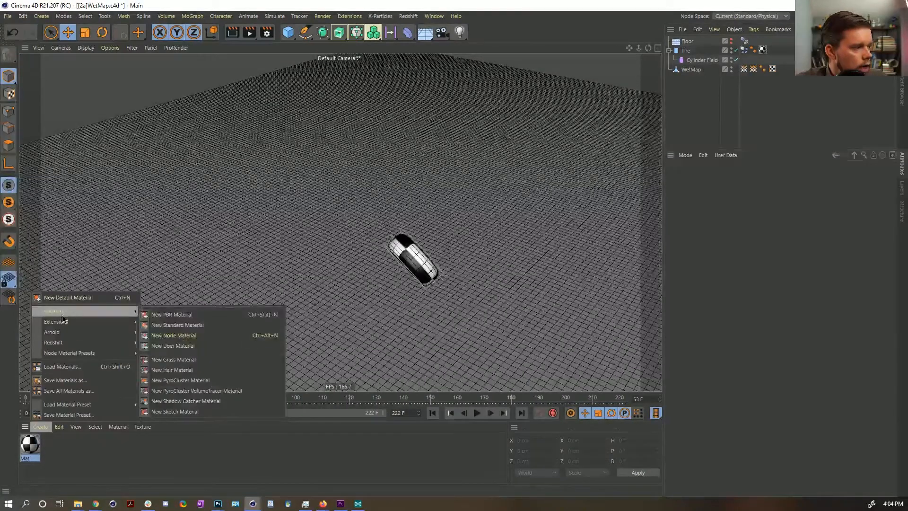
pyautogui.click(200, 325)
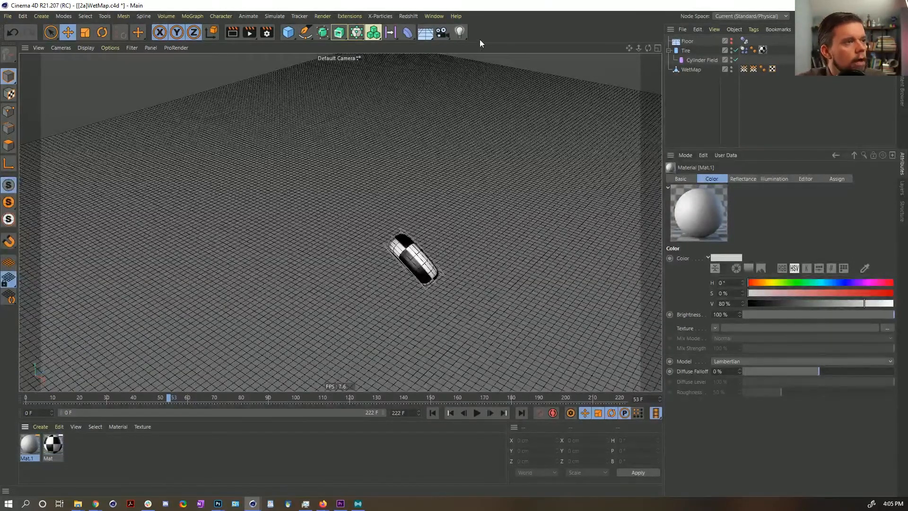
pyautogui.moveTo(688, 52); pyautogui.dragTo(691, 70)
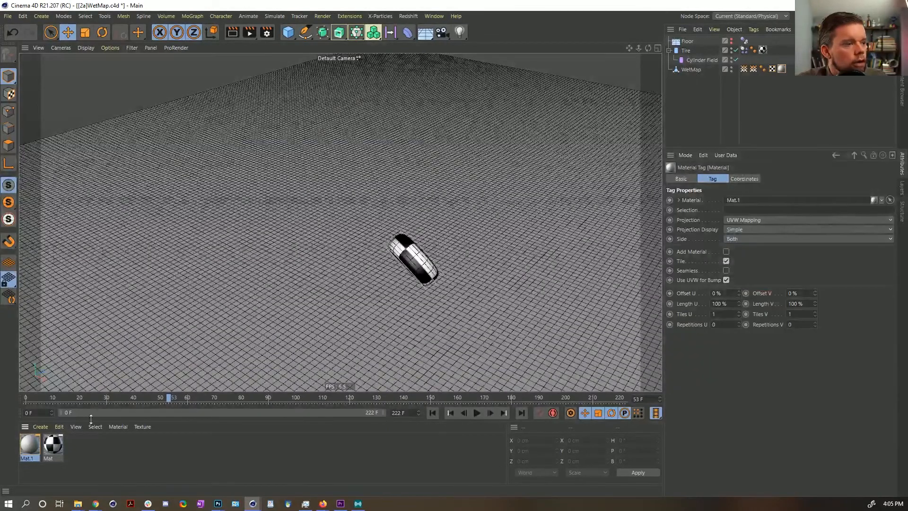
# Open the WetMap plane's new material for editing and darken its color to a brightness value (V) of 32%.
pyautogui.click(34, 445)
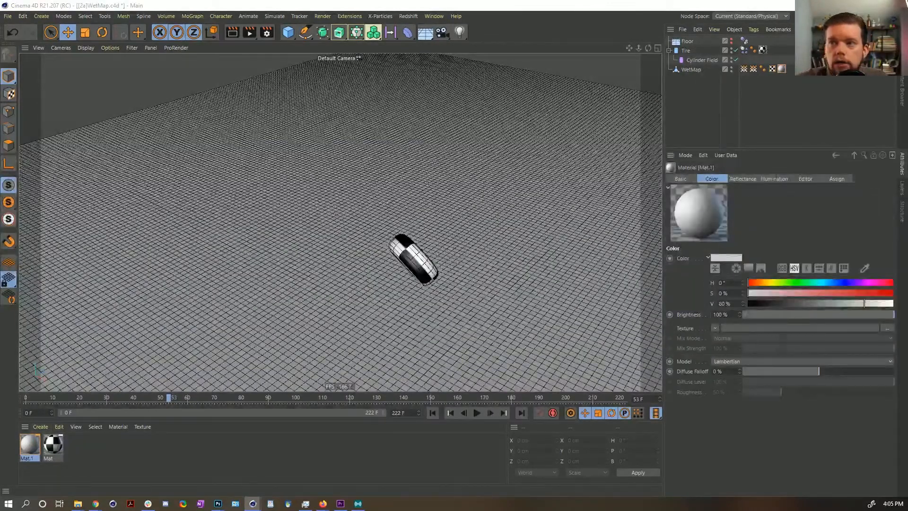
pyautogui.doubleClick(30, 445)
pyautogui.click(435, 135)
pyautogui.moveTo(451, 138); pyautogui.dragTo(475, 136)
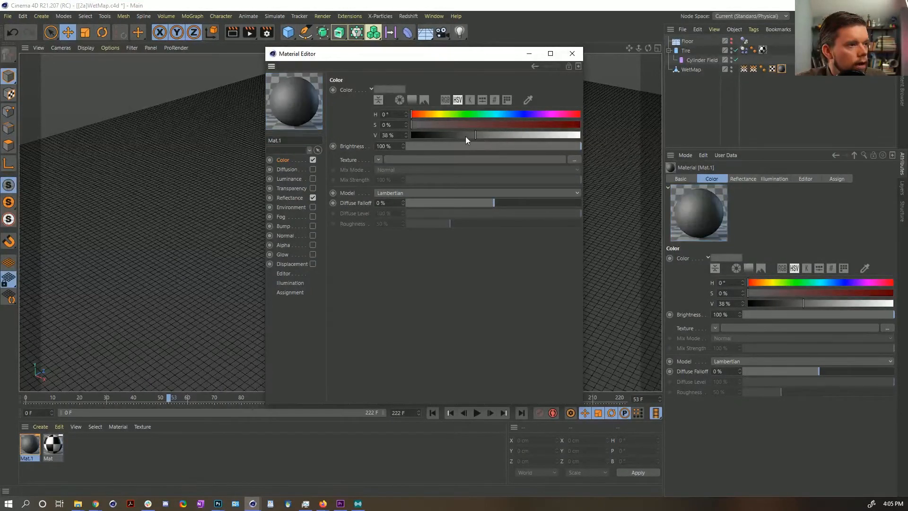
# Replace the material's default specular with a GGX reflectance layer, setting its specular strength to 0% and roughness to 42%.
pyautogui.click(294, 196)
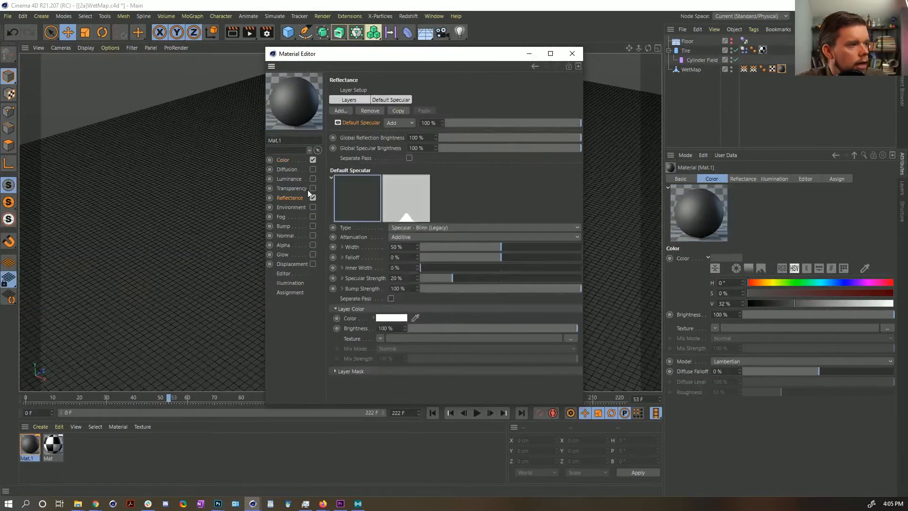
pyautogui.click(373, 112)
pyautogui.click(343, 111)
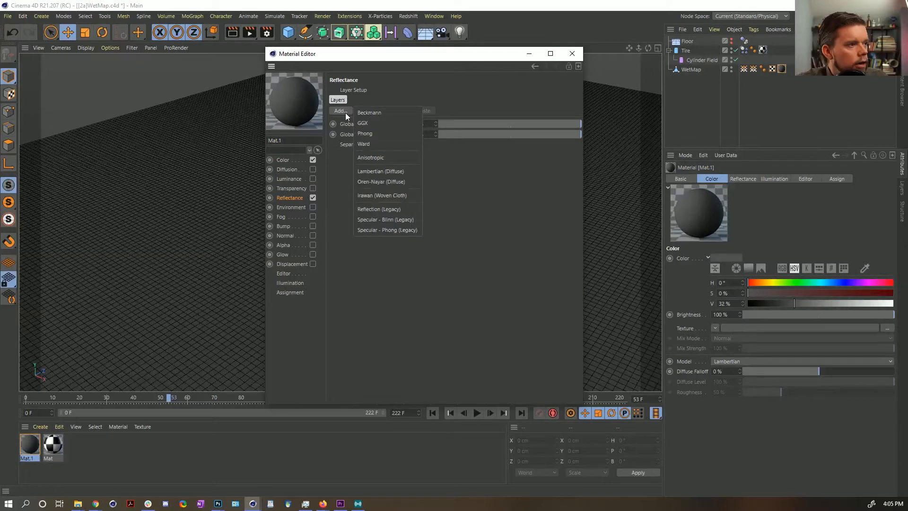
pyautogui.click(385, 125)
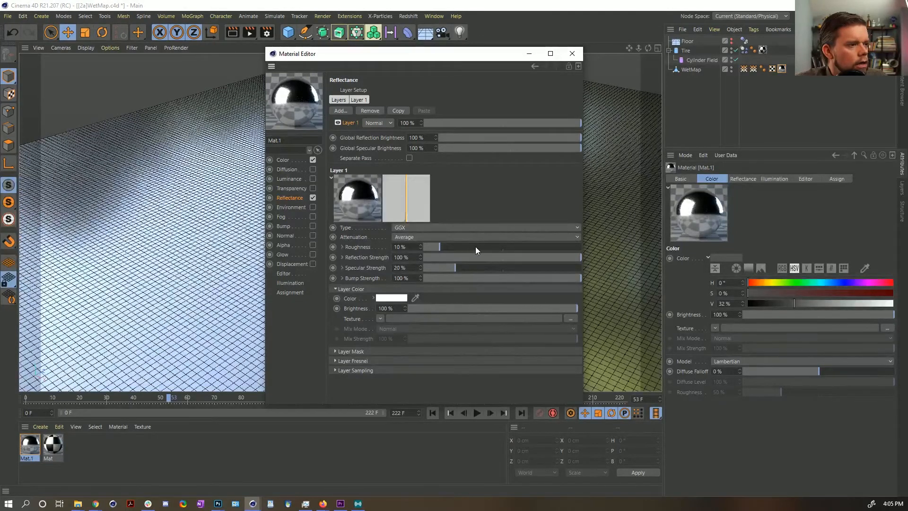
pyautogui.moveTo(454, 268); pyautogui.dragTo(490, 245)
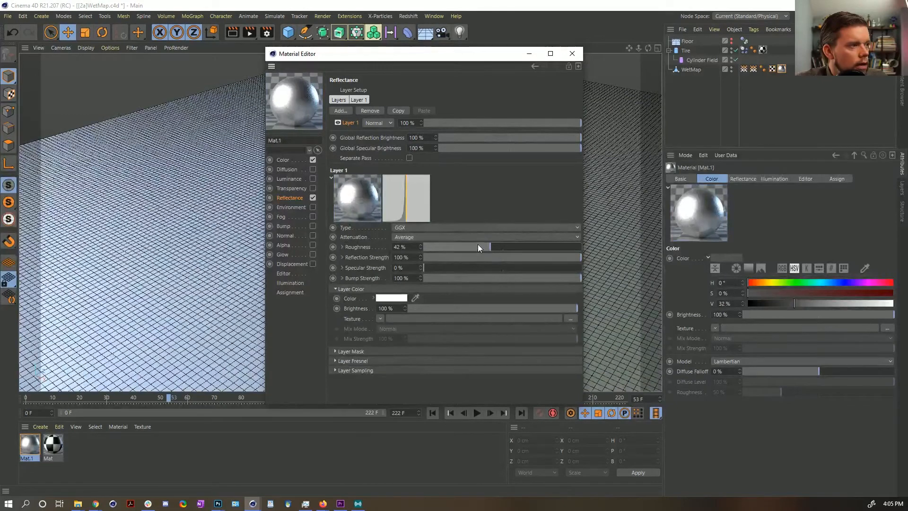
# Load a Vertex Map shader from the Effects group as the texture of Layer 1's reflection strength.
pyautogui.moveTo(416, 53); pyautogui.dragTo(686, 34)
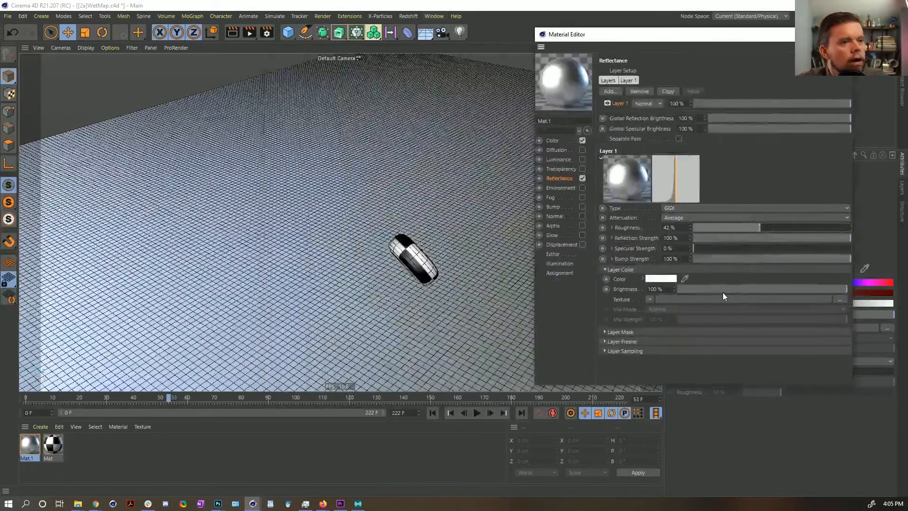
pyautogui.click(611, 238)
pyautogui.click(650, 248)
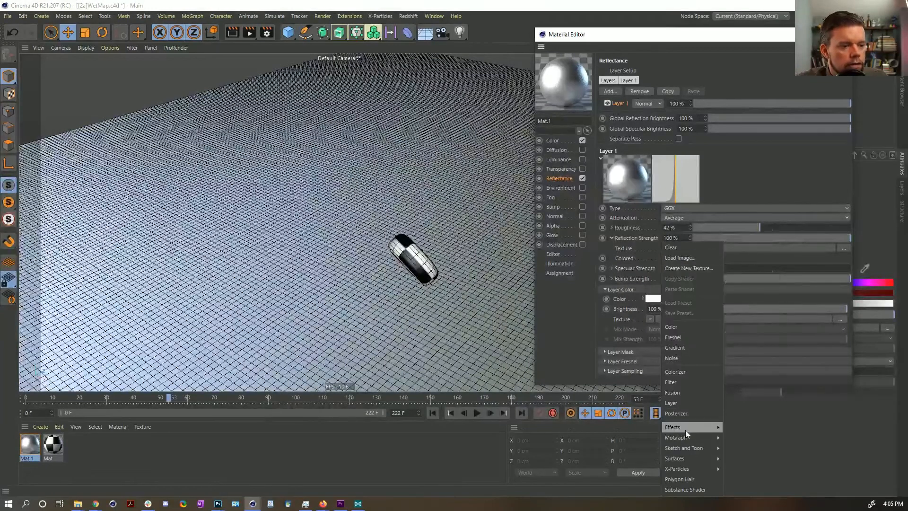
pyautogui.moveTo(685, 428)
pyautogui.click(746, 479)
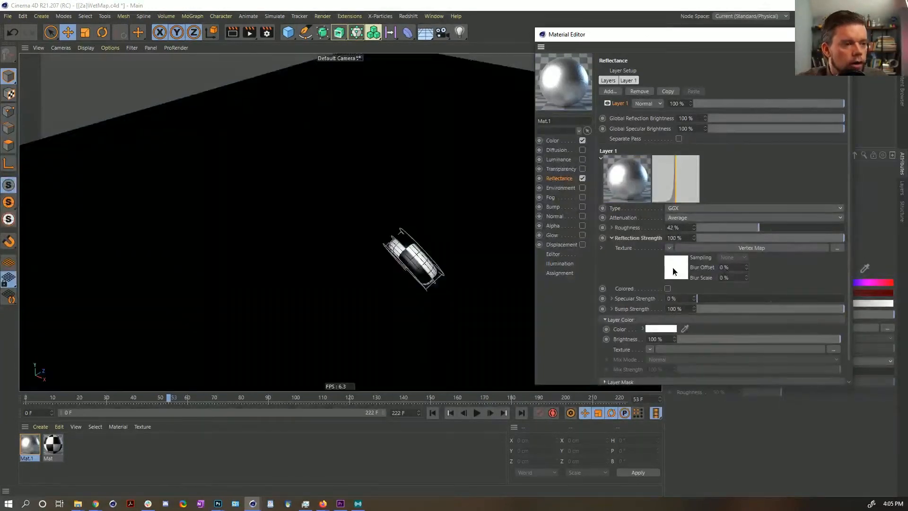
# Open the Vertex Map shader's properties and link it to the WetMap plane's smoothed vertex map tag.
pyautogui.click(673, 271)
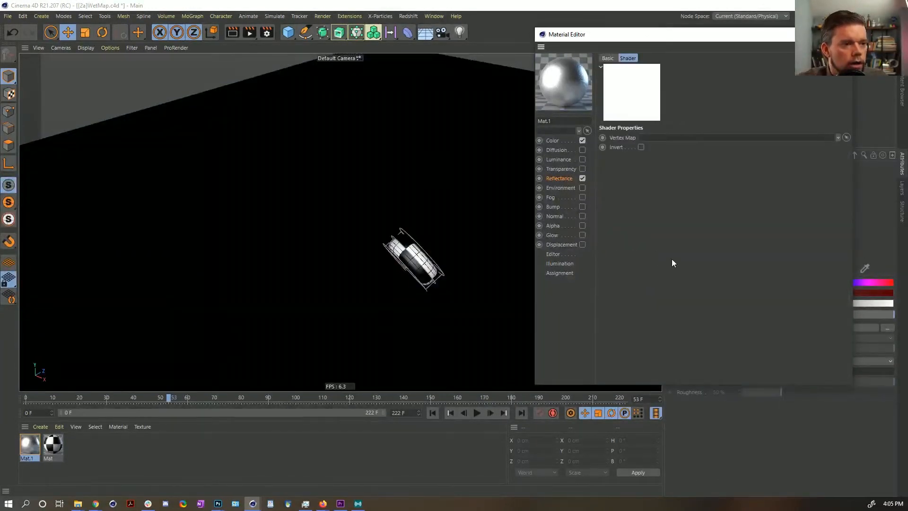
pyautogui.moveTo(698, 37); pyautogui.dragTo(447, 52)
pyautogui.moveTo(754, 69); pyautogui.dragTo(484, 153)
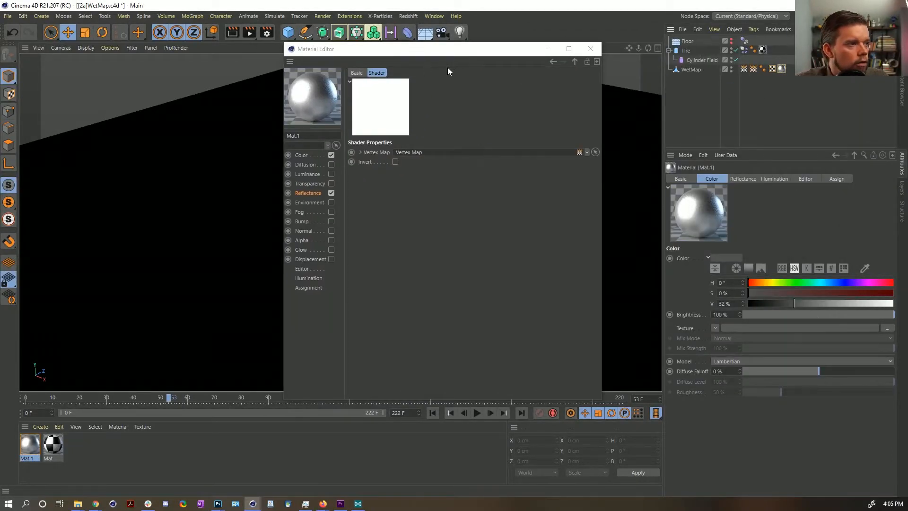
pyautogui.moveTo(427, 55); pyautogui.dragTo(619, 69)
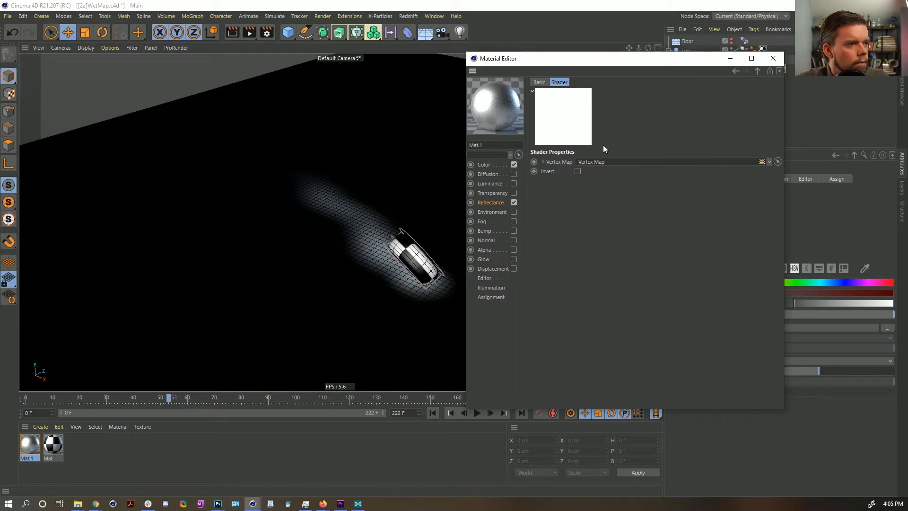
# Wrap the reflection strength's Vertex Map shader in a Colorizer and open the Colorizer's gradient settings.
pyautogui.click(498, 201)
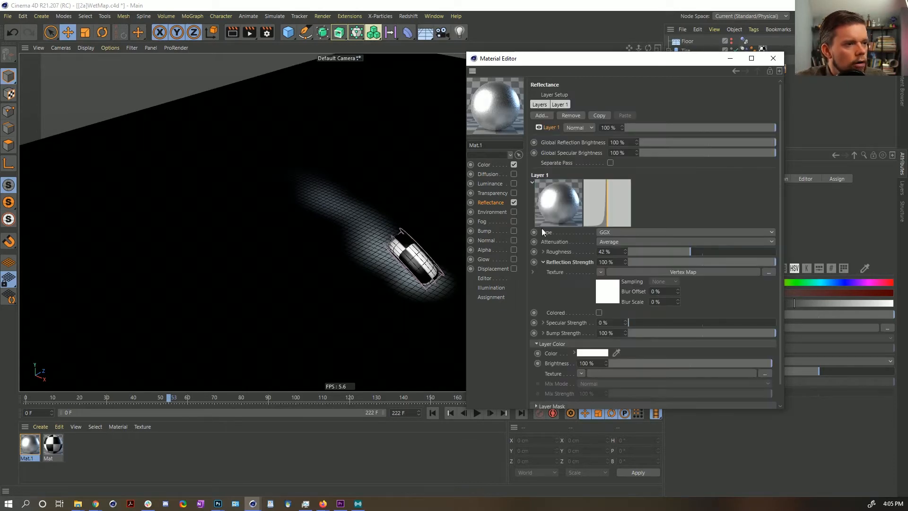
pyautogui.click(602, 273)
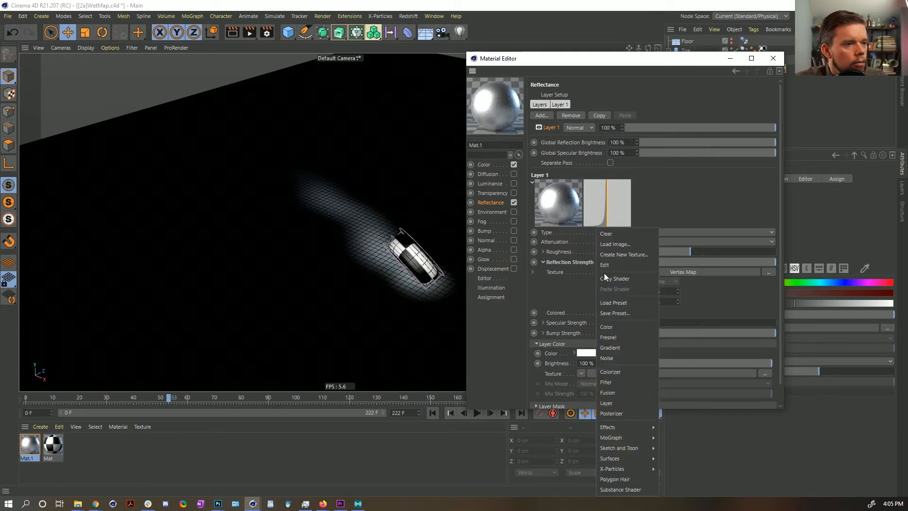
pyautogui.click(619, 348)
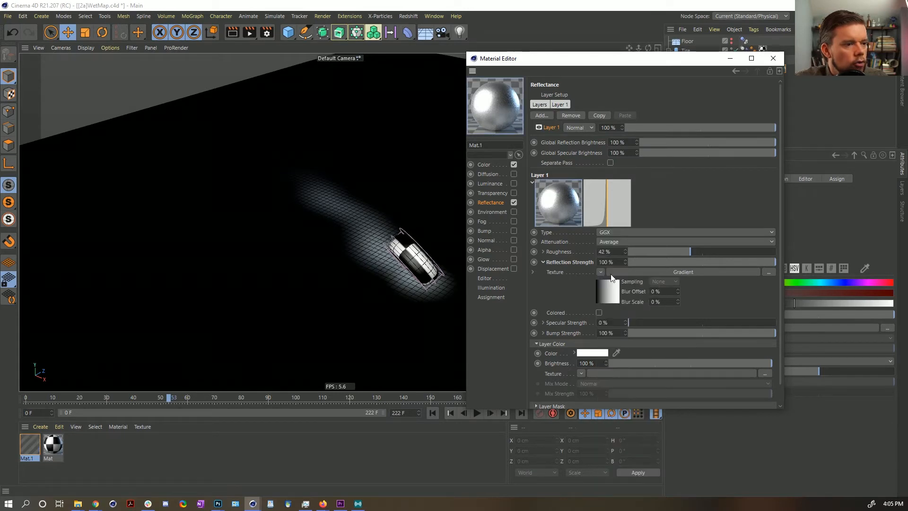
pyautogui.click(601, 273)
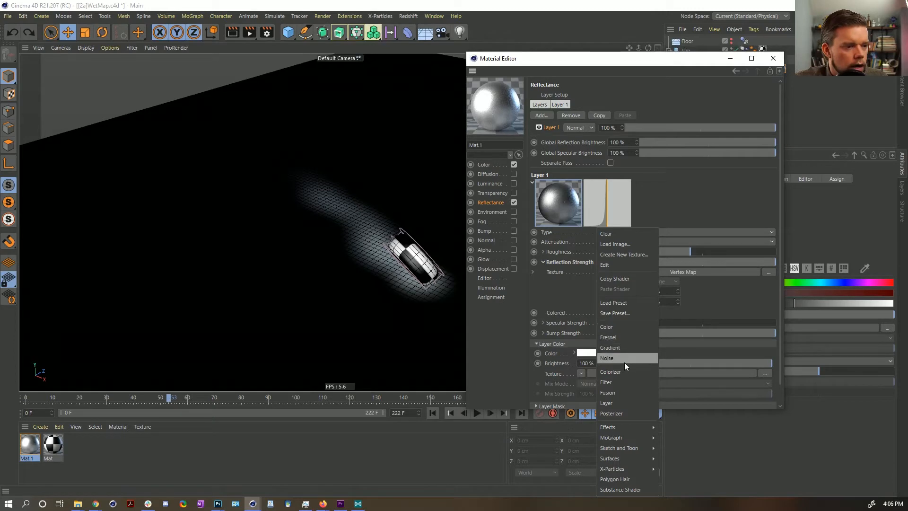
pyautogui.click(615, 372)
pyautogui.click(608, 288)
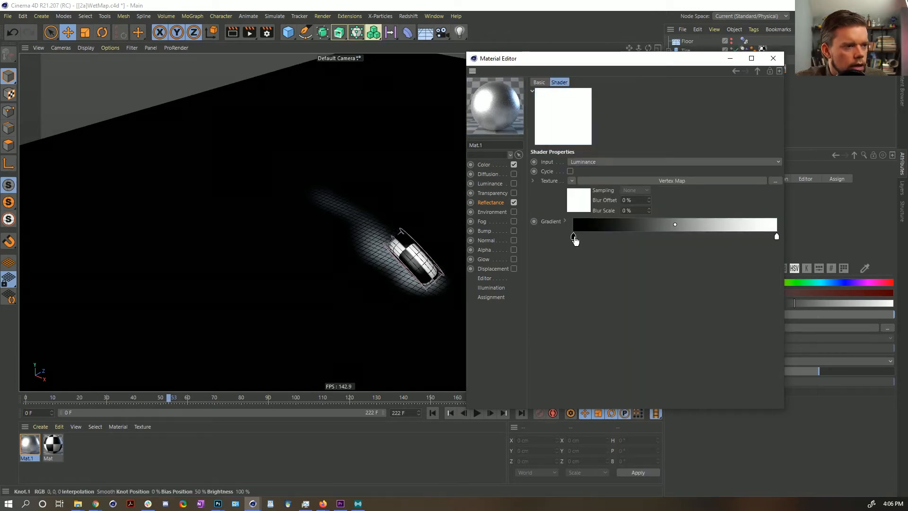
# Try moving the Colorizer gradient's white knot to about 37%, and undo the move.
pyautogui.click(777, 236)
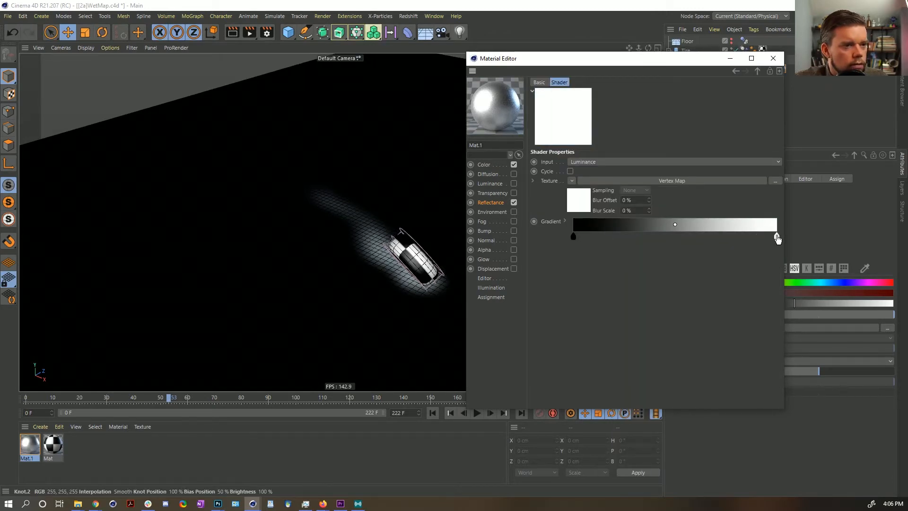
pyautogui.moveTo(776, 236); pyautogui.dragTo(649, 240)
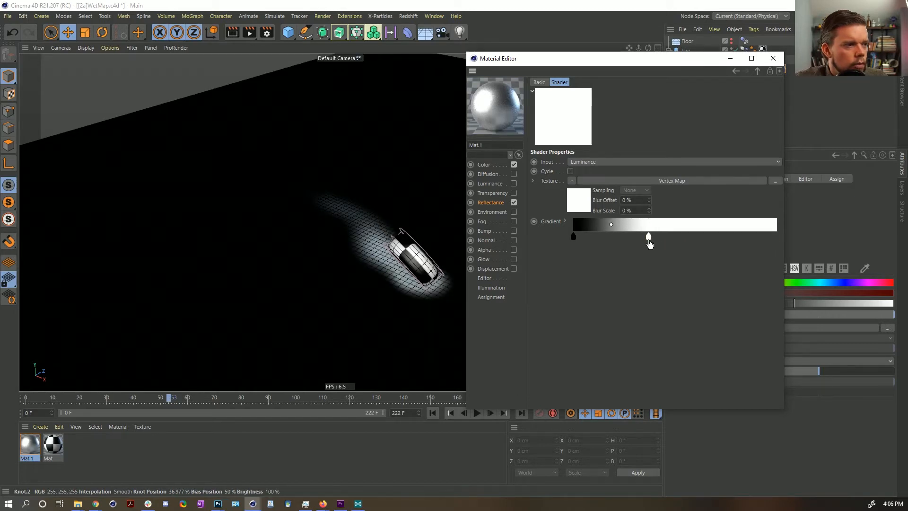
pyautogui.hotkey('ctrl', 'z')
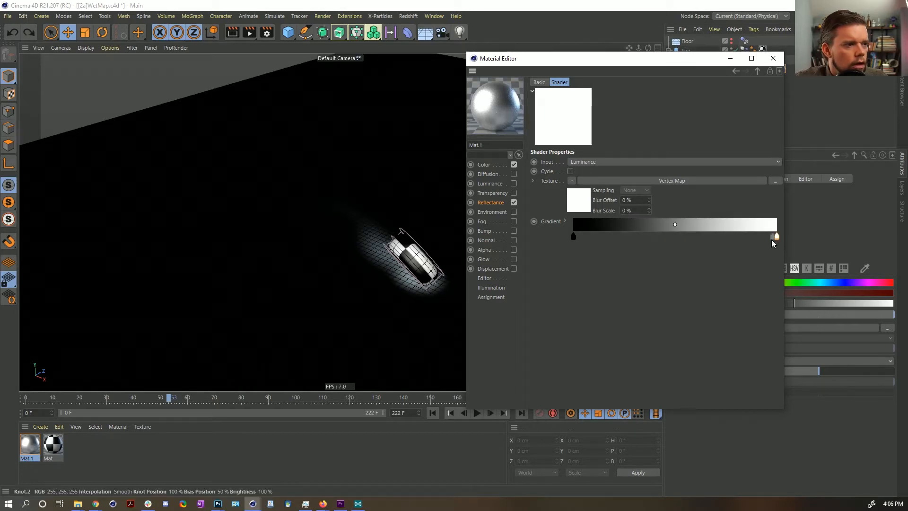
# Advance the animation one frame and brighten the Colorizer gradient's black knot to a V value of 23%.
pyautogui.click(490, 413)
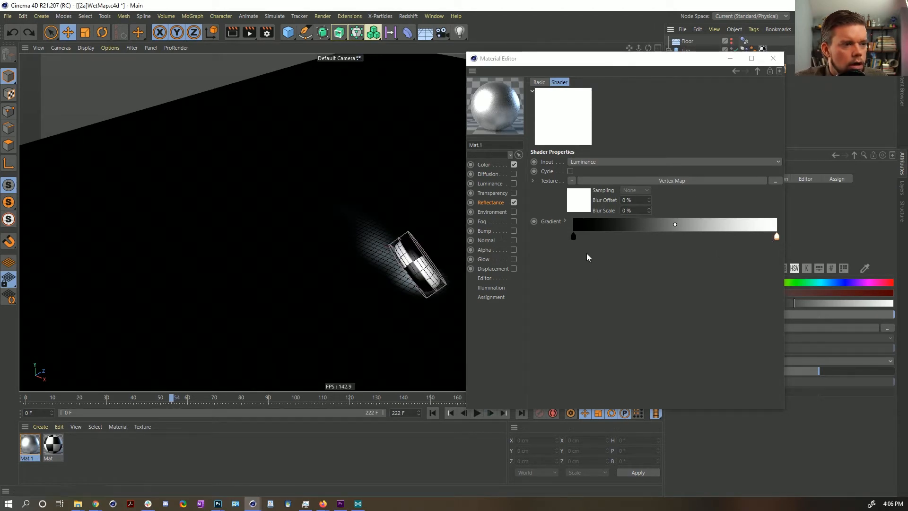
pyautogui.doubleClick(573, 236)
pyautogui.moveTo(516, 268); pyautogui.dragTo(551, 268)
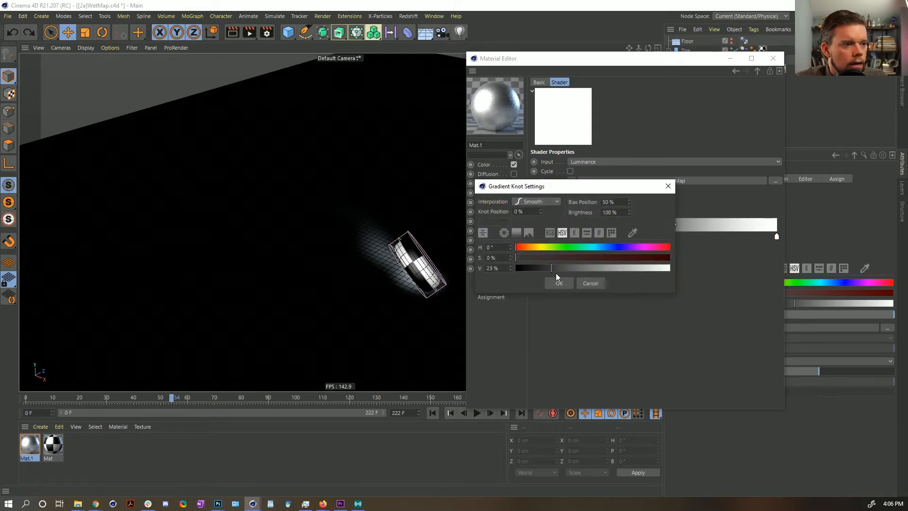
pyautogui.click(551, 283)
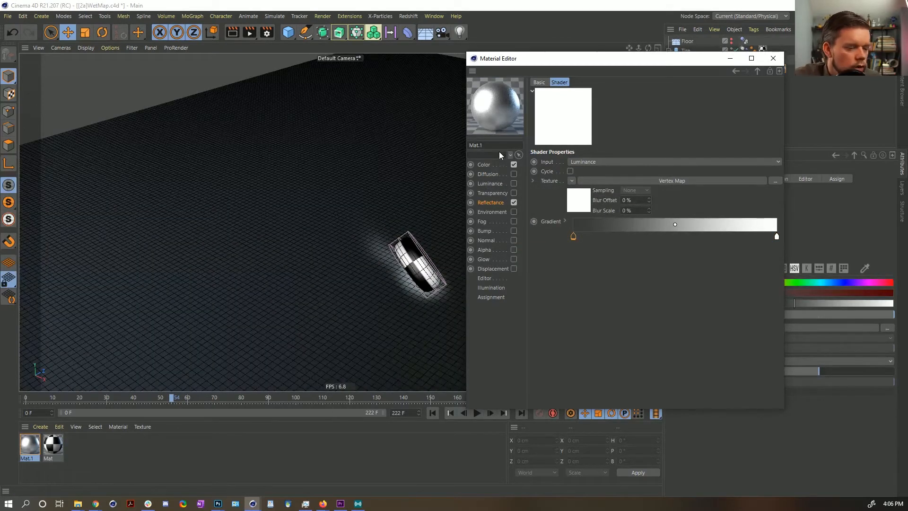
# Switch the viewport to Gouraud shading without wireframe lines and close the material's settings window.
pyautogui.press('n')
pyautogui.press('a')
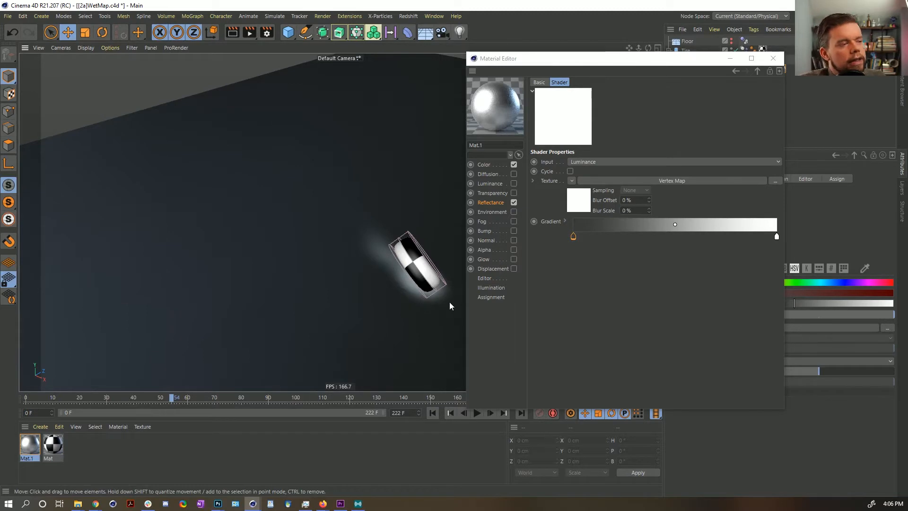
pyautogui.click(495, 205)
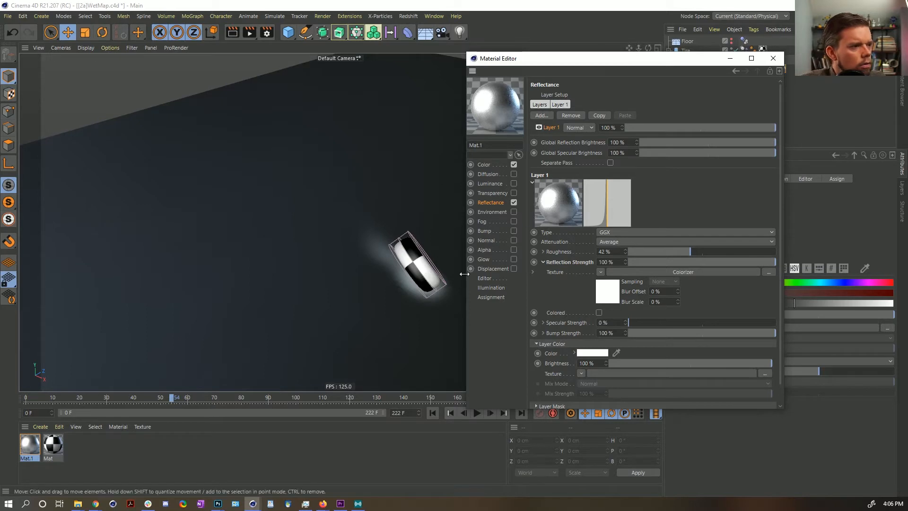
pyautogui.click(773, 58)
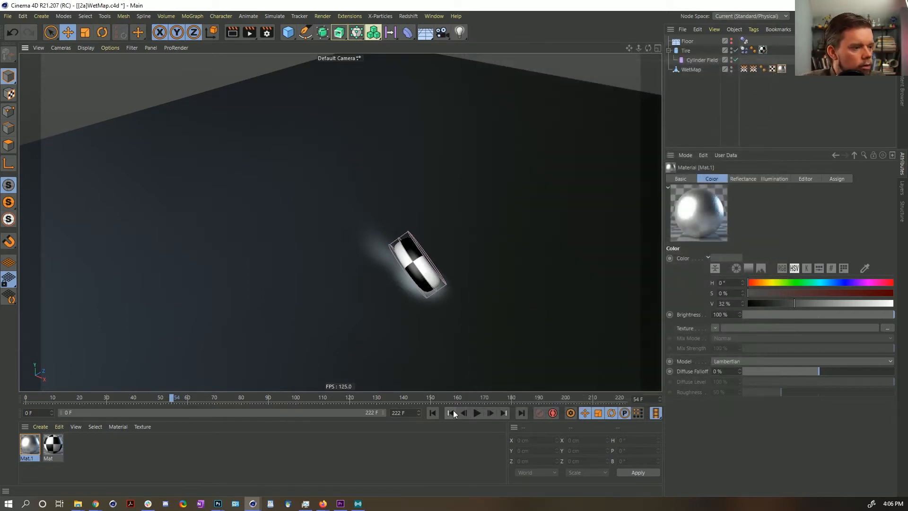
# Play the animation from the beginning to frame 76 and examine the reflective wet track behind the tire.
pyautogui.click(452, 413)
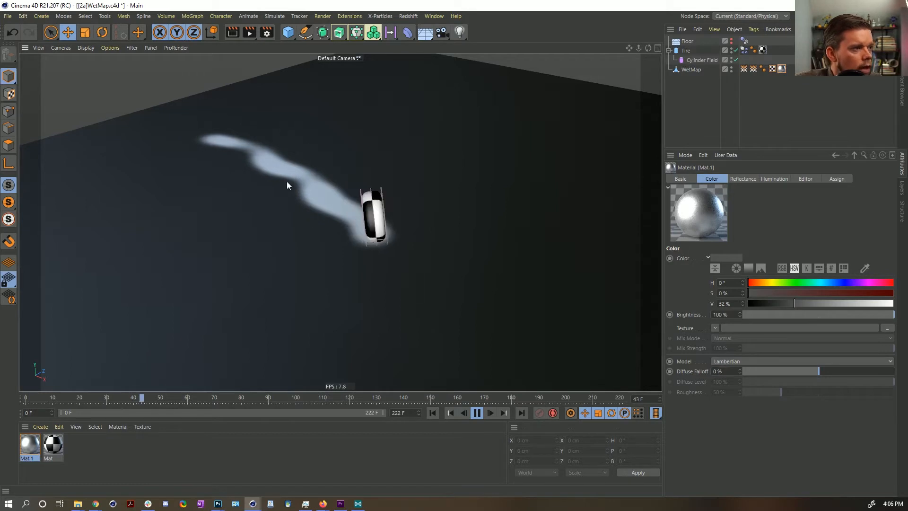
pyautogui.click(477, 414)
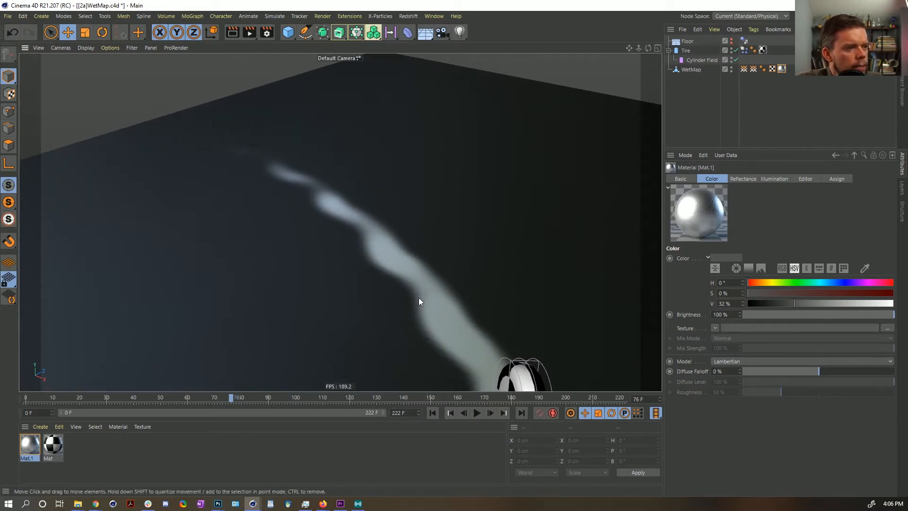
pyautogui.keyDown('alt'); pyautogui.moveTo(465, 344); pyautogui.dragTo(451, 354, button='right'); pyautogui.keyUp('alt')
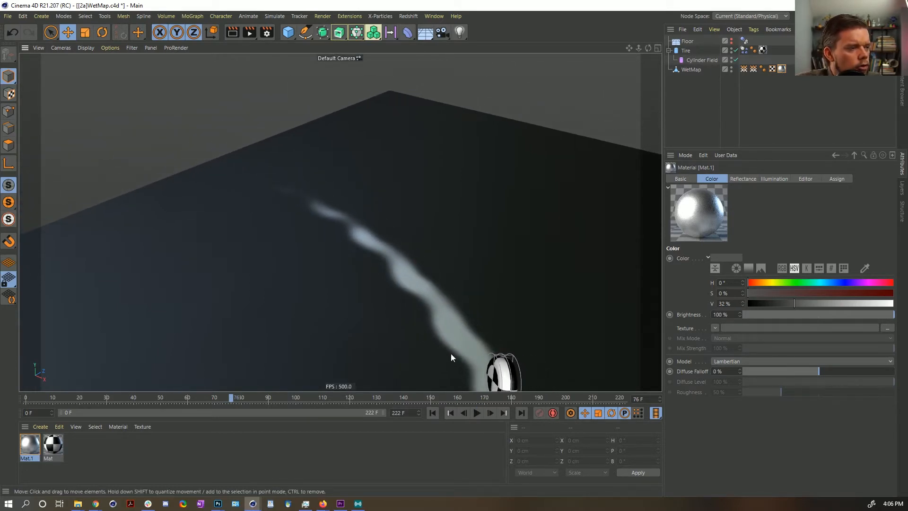
pyautogui.keyDown('alt'); pyautogui.moveTo(450, 354); pyautogui.dragTo(424, 259, button='middle'); pyautogui.keyUp('alt')
pyautogui.keyDown('alt'); pyautogui.moveTo(424, 259); pyautogui.dragTo(453, 290); pyautogui.keyUp('alt')
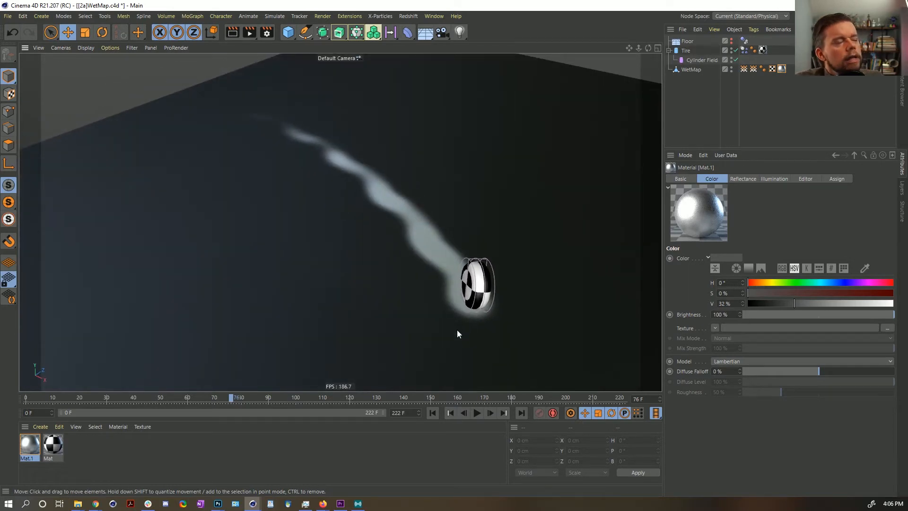
# Rewind the animation to frame 0 and save the scene under its existing WetMap file name.
pyautogui.click(432, 413)
pyautogui.hotkey('ctrl', 'shift', 's')
pyautogui.press('Return')
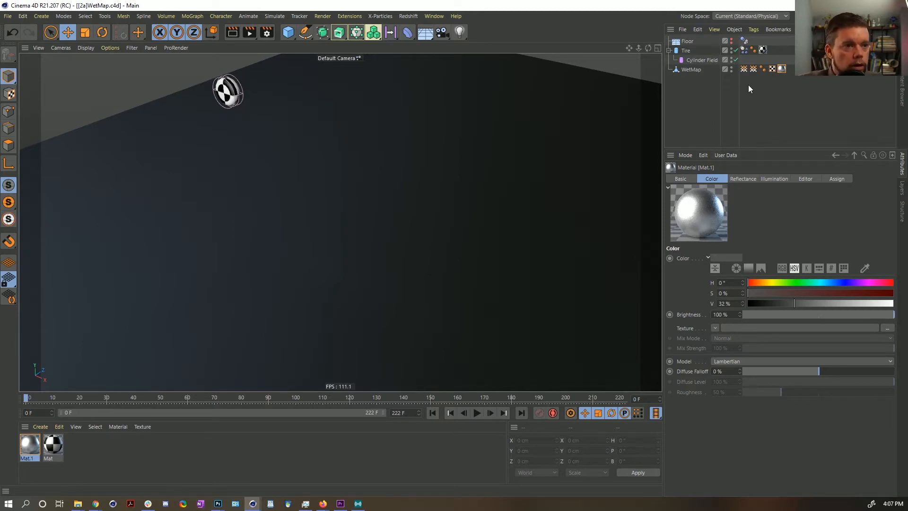
# Delete WetMap's vertex map tag with the Curve layer and preview the remaining map's track up to frame 51.
pyautogui.click(743, 69)
pyautogui.click(751, 68)
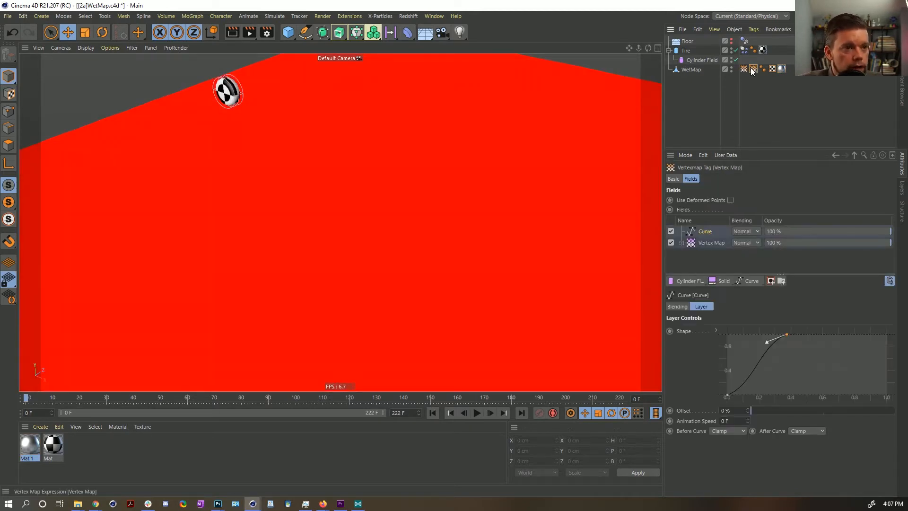
pyautogui.press('Delete')
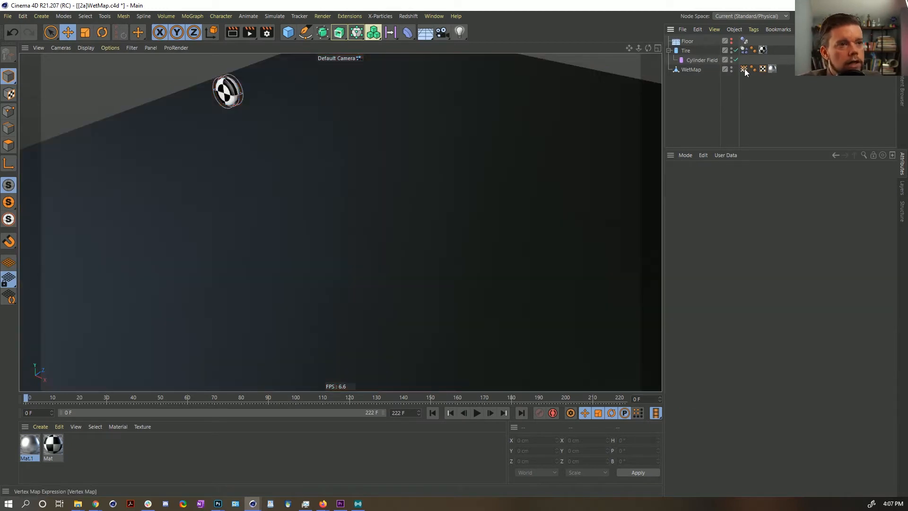
pyautogui.click(476, 414)
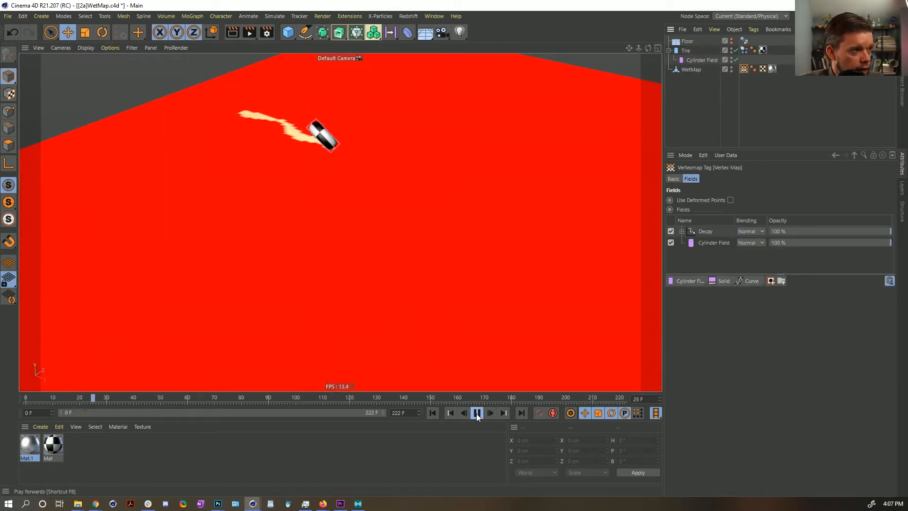
pyautogui.click(477, 413)
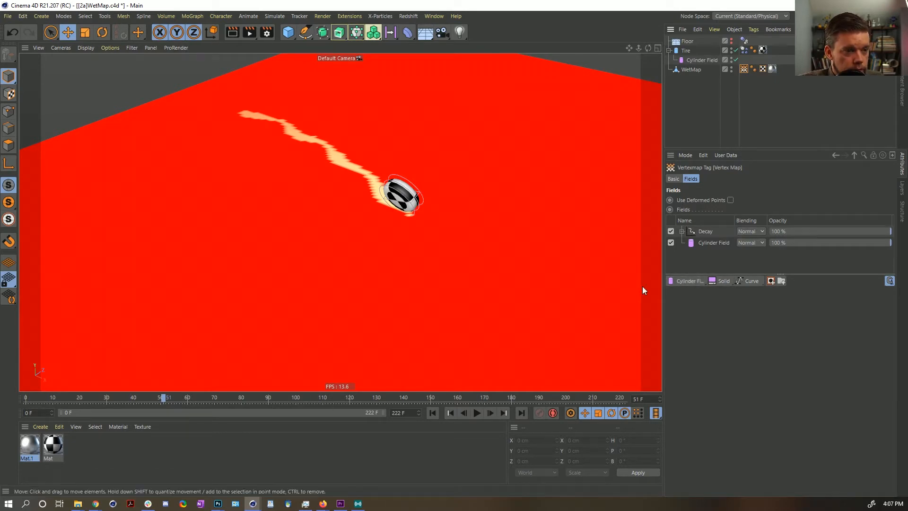
# Disable the Decay layer and add a Freeze layer above it in Grow mode with Add blending.
pyautogui.click(671, 232)
pyautogui.click(748, 281)
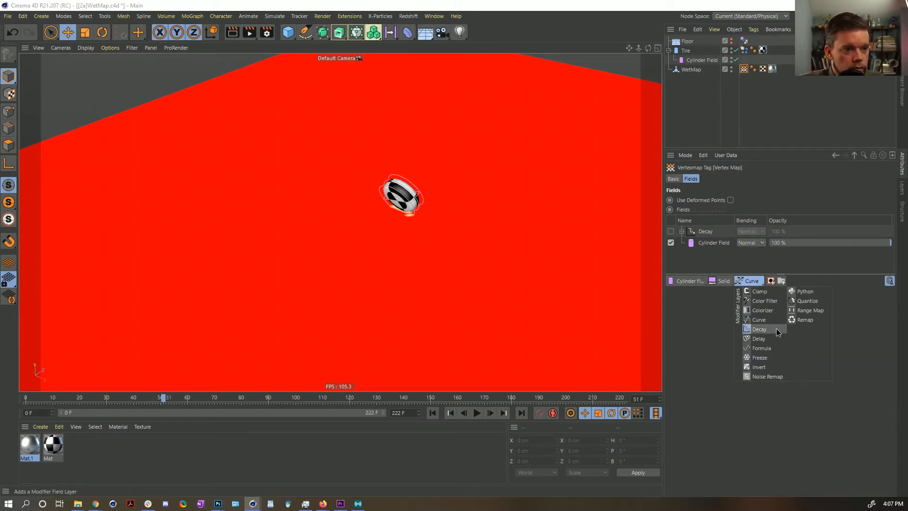
pyautogui.click(764, 358)
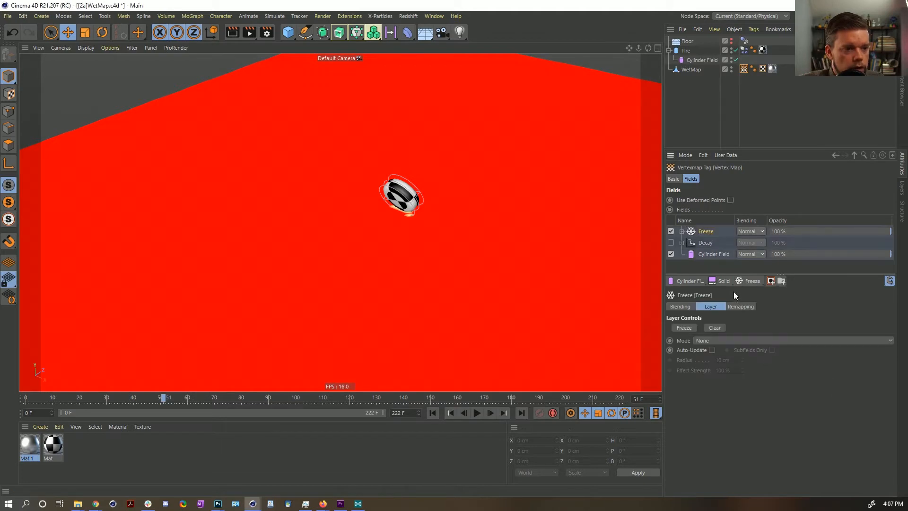
pyautogui.click(712, 340)
pyautogui.click(714, 393)
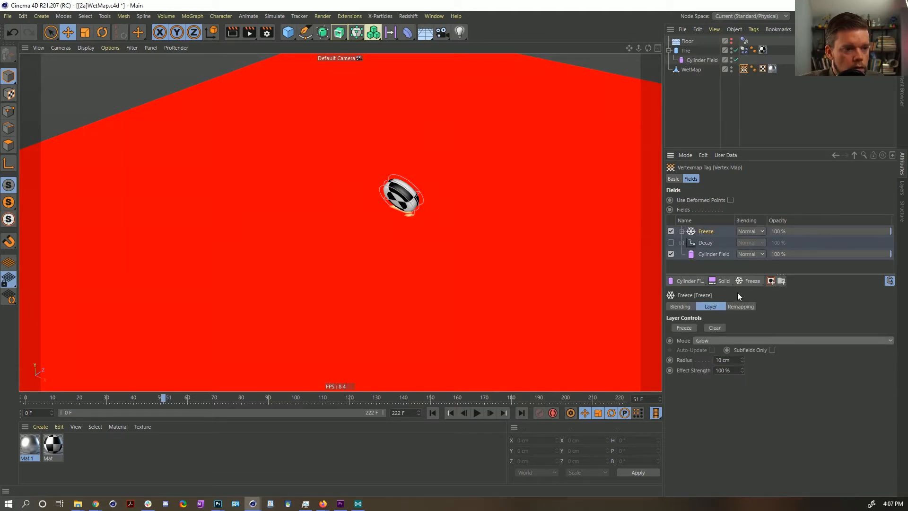
pyautogui.click(752, 231)
pyautogui.click(749, 316)
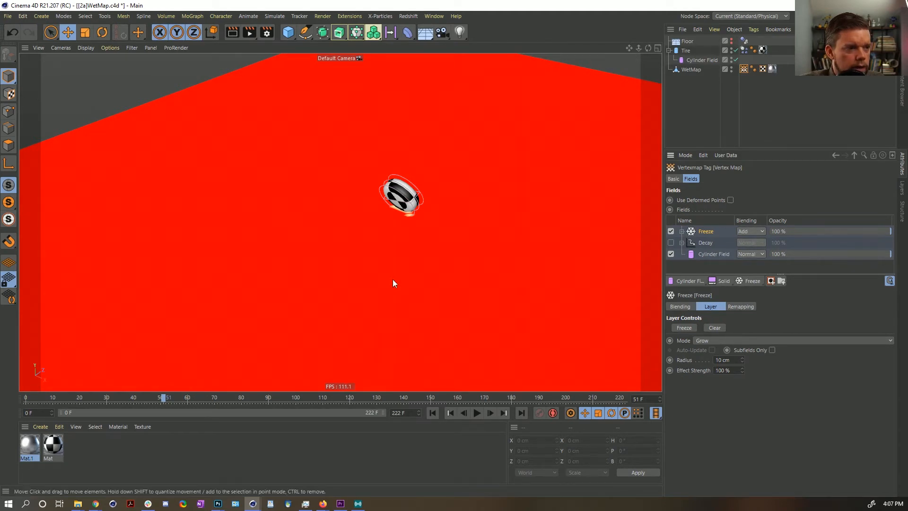
# Clear the Freeze layer's stored values at the first frame and replay the animation to check the tire's trail.
pyautogui.click(432, 413)
pyautogui.click(476, 413)
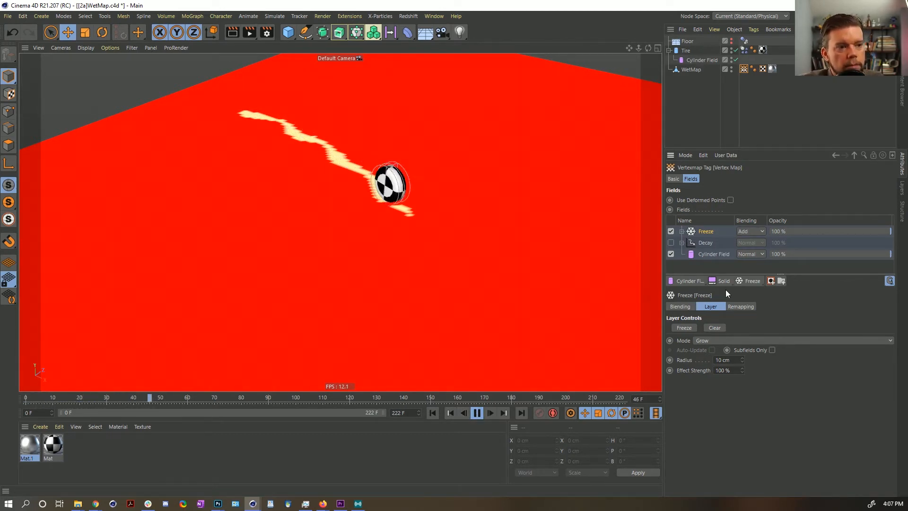
pyautogui.click(476, 412)
pyautogui.click(433, 413)
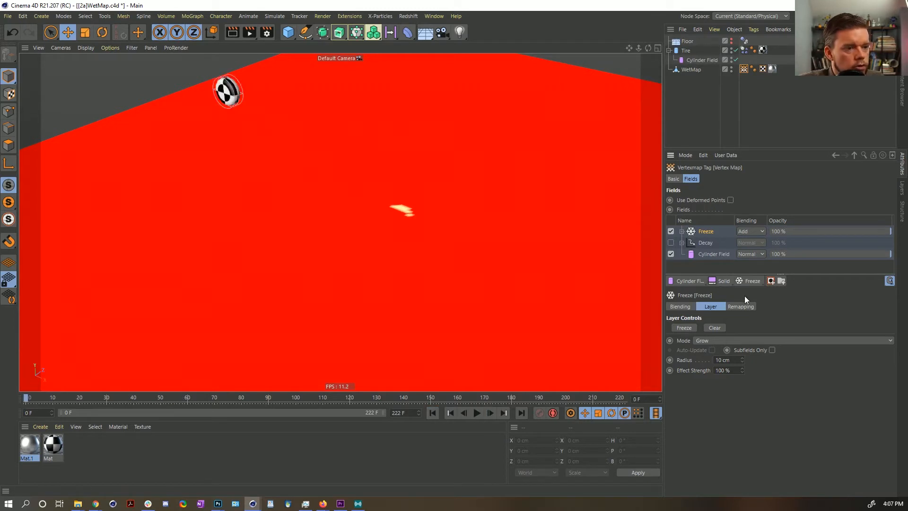
pyautogui.click(724, 327)
pyautogui.click(477, 413)
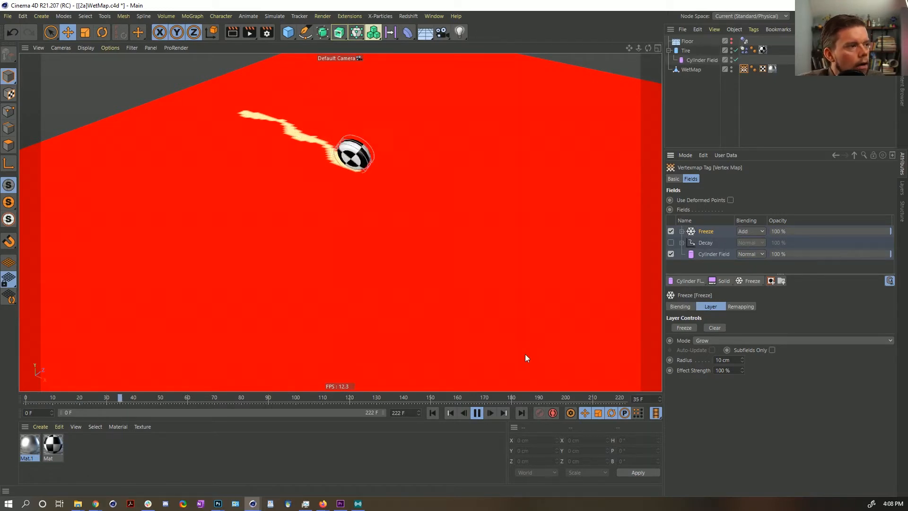
pyautogui.click(477, 414)
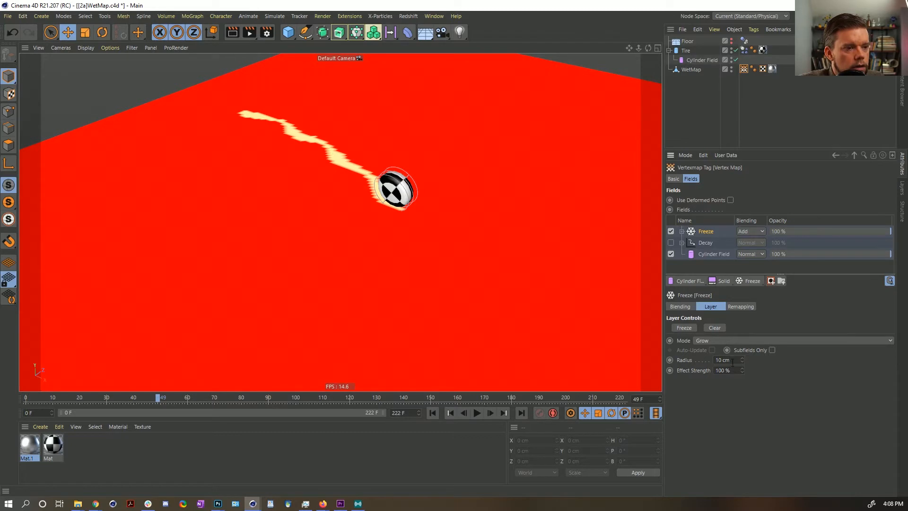
# Set the Freeze layer's radius to 25 cm and effect strength to 11%, and replay the animation from the first frame.
pyautogui.write('25')
pyautogui.press('Return')
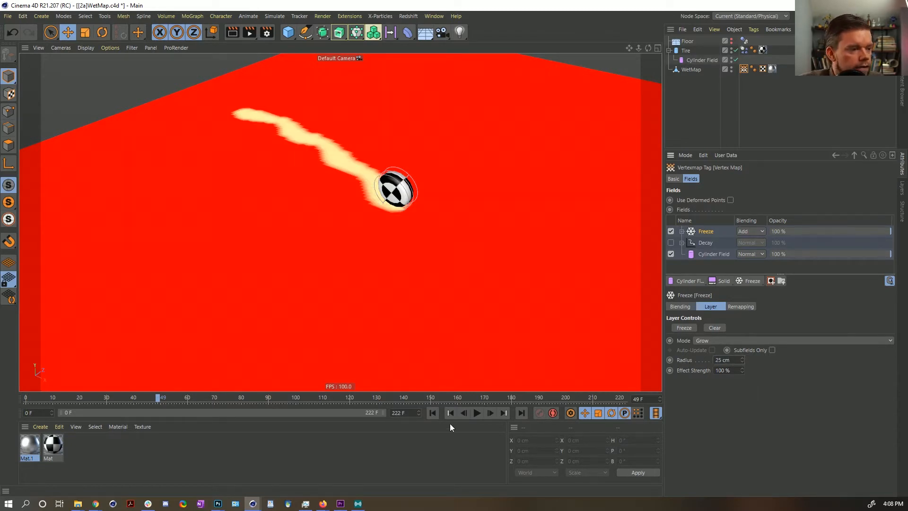
pyautogui.click(432, 413)
pyautogui.click(478, 413)
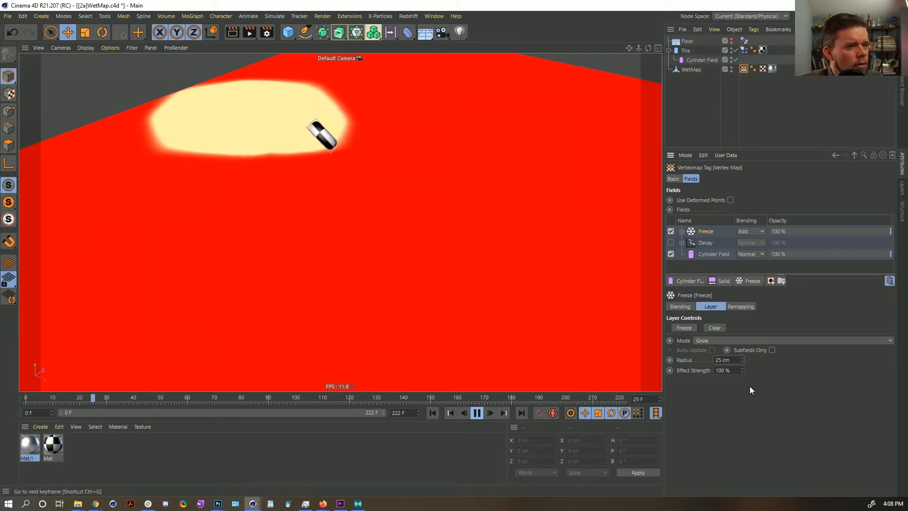
pyautogui.write('11')
pyautogui.press('Return')
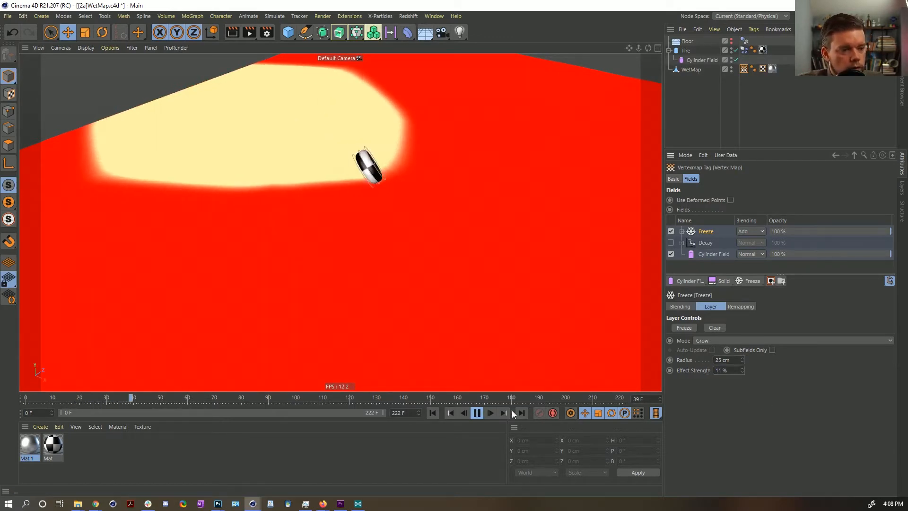
pyautogui.click(433, 413)
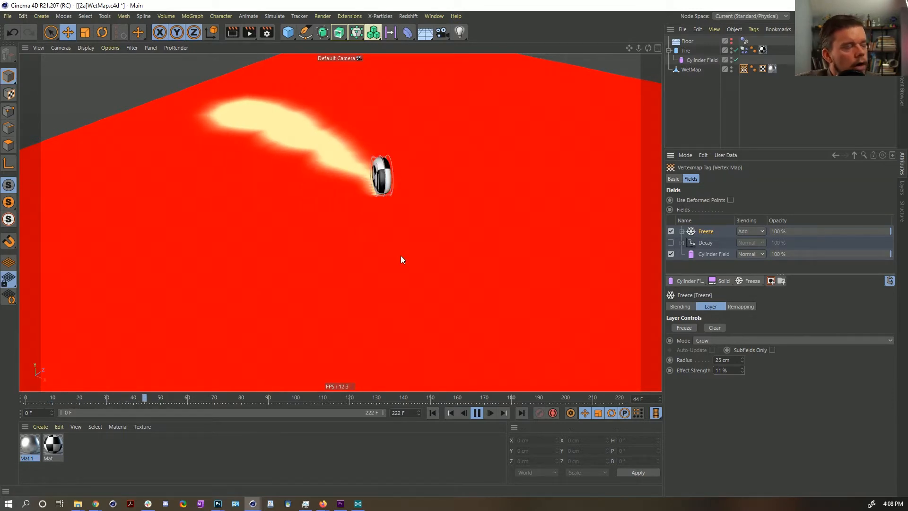
pyautogui.click(477, 414)
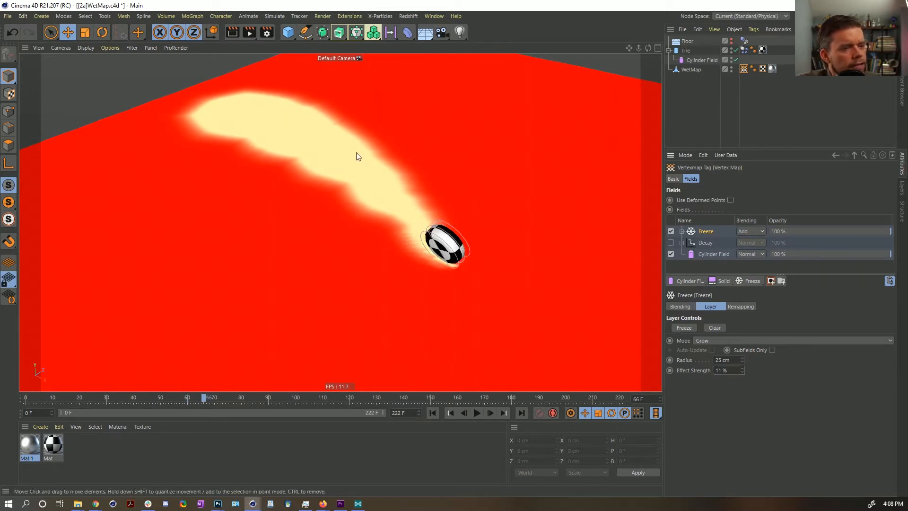
# Duplicate the WetMap object's vertex map tag and delete the Freeze layer from the copy.
pyautogui.click(708, 338)
pyautogui.click(702, 423)
pyautogui.keyDown('ctrl'); pyautogui.moveTo(744, 69); pyautogui.dragTo(752, 71); pyautogui.keyUp('ctrl')
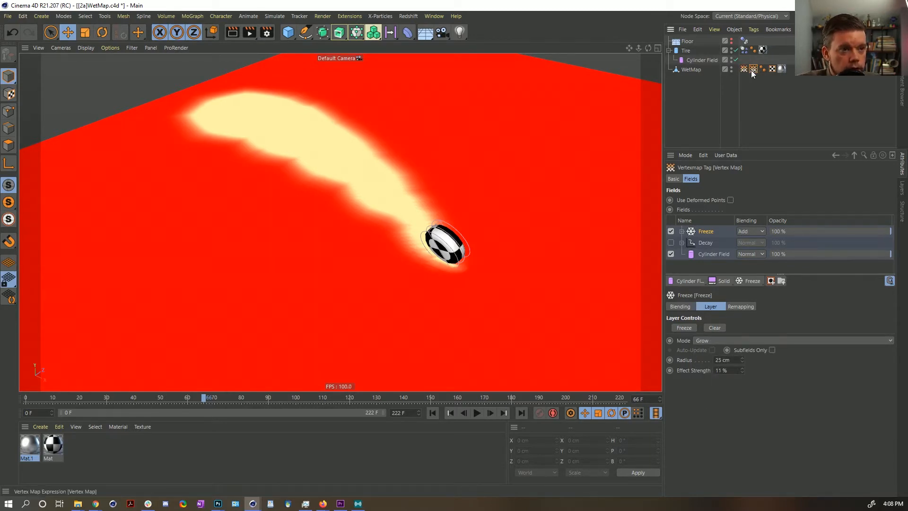
pyautogui.press('Delete')
pyautogui.click(706, 243)
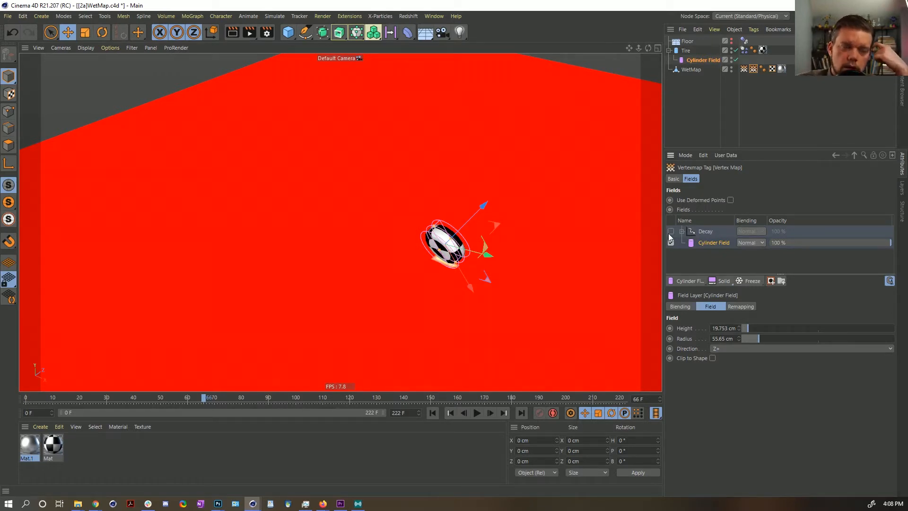
# Add a Freeze layer between Decay and Cylinder Field, with Grow mode and a radius of 55 cm.
pyautogui.moveTo(749, 281); pyautogui.dragTo(765, 354)
pyautogui.moveTo(720, 234); pyautogui.dragTo(695, 245)
pyautogui.click(724, 340)
pyautogui.click(719, 396)
pyautogui.click(732, 360)
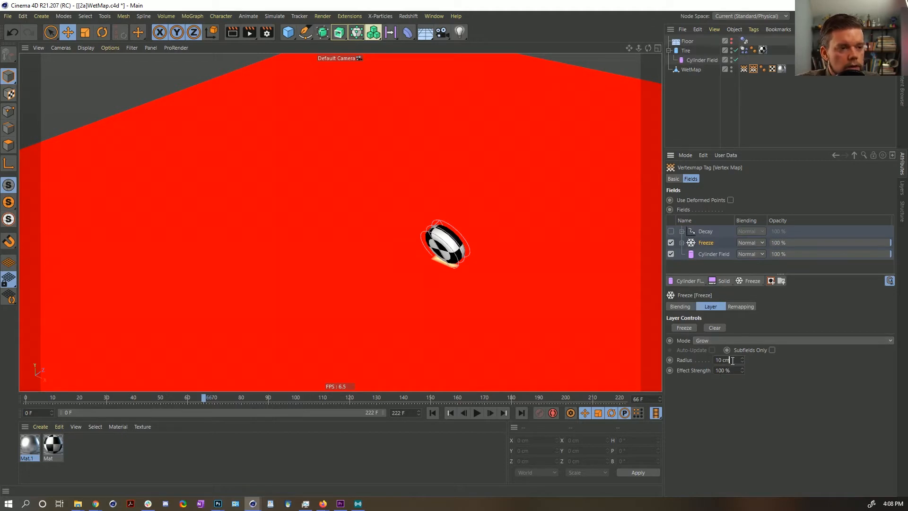
pyautogui.write('55')
pyautogui.press('Return')
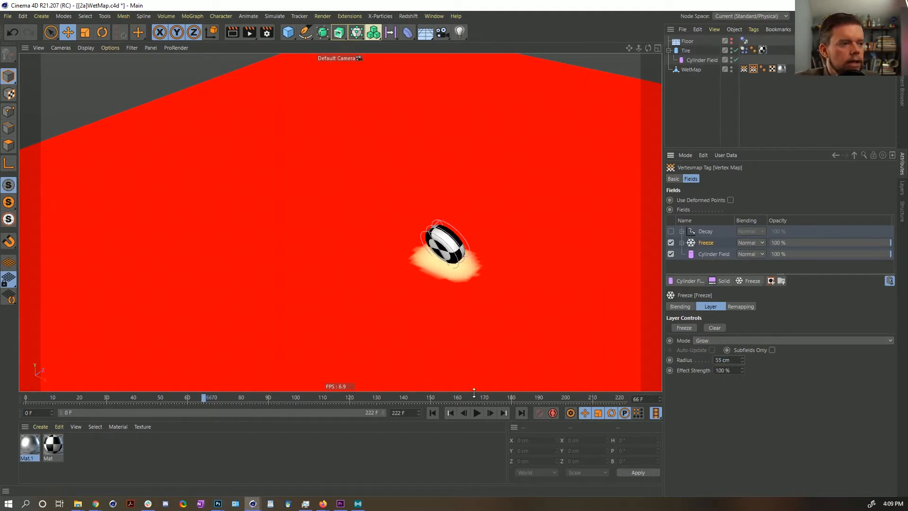
# Test the growing Freeze layer by clearing it and replaying from the first frame, and delete the layer.
pyautogui.click(432, 412)
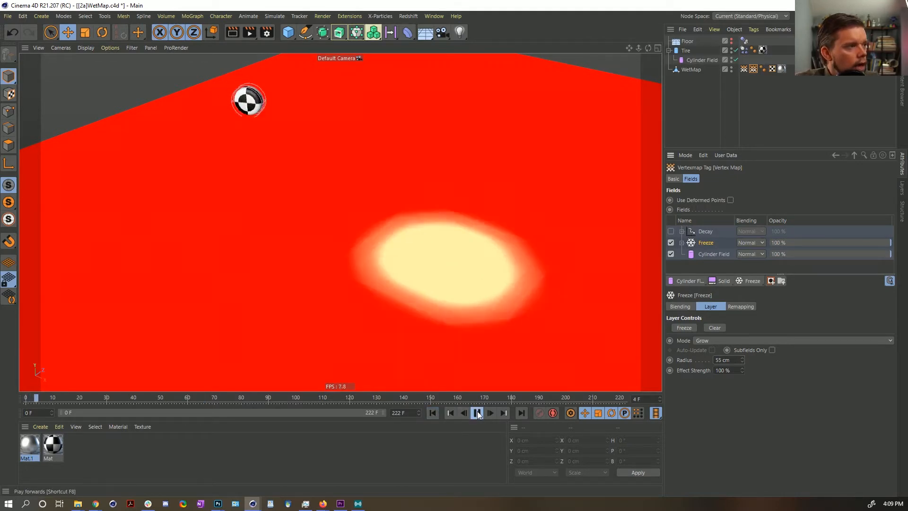
pyautogui.click(477, 413)
pyautogui.click(432, 413)
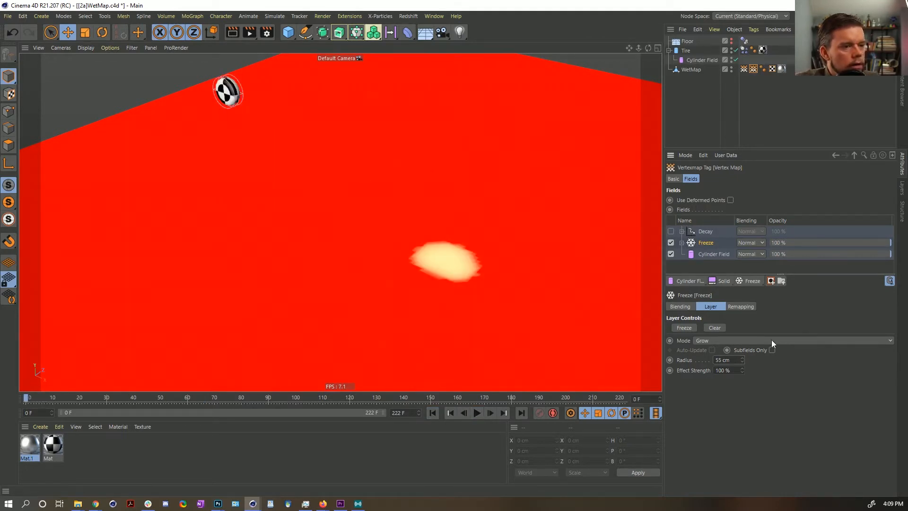
pyautogui.click(721, 328)
pyautogui.click(476, 413)
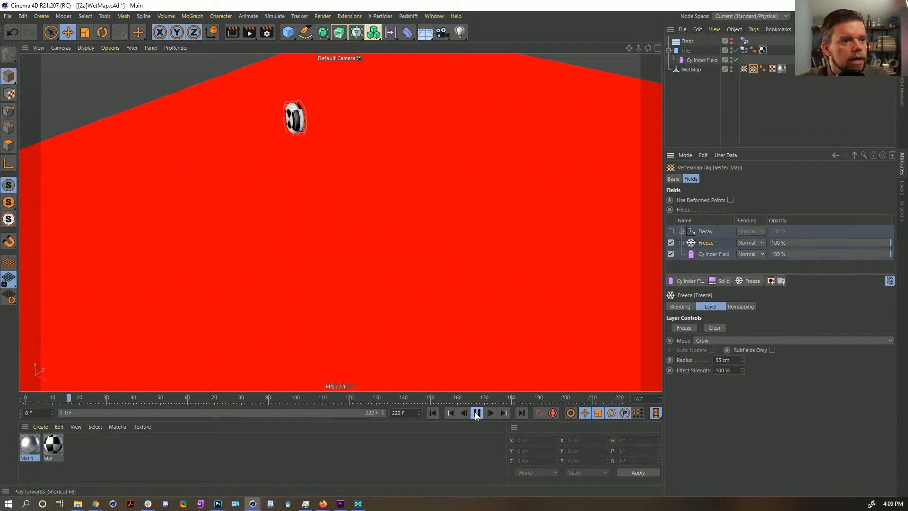
pyautogui.click(477, 413)
pyautogui.click(432, 413)
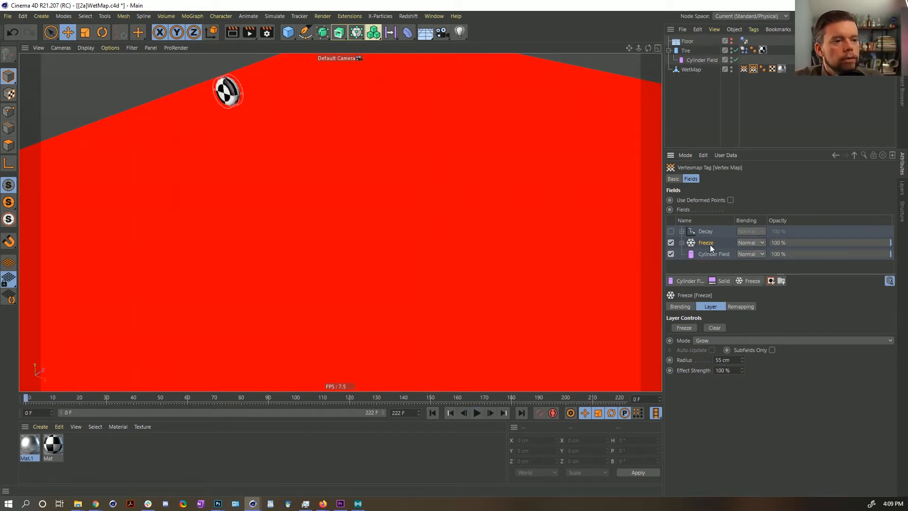
pyautogui.press('Delete')
# Enable the Decay layer, set its effect strength to 75%, and play the animation to check the fading trail.
pyautogui.click(671, 231)
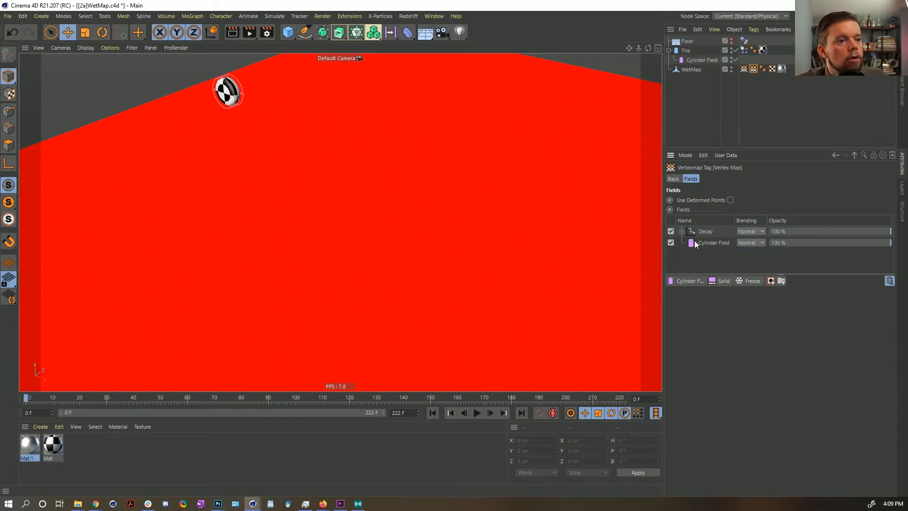
pyautogui.click(688, 231)
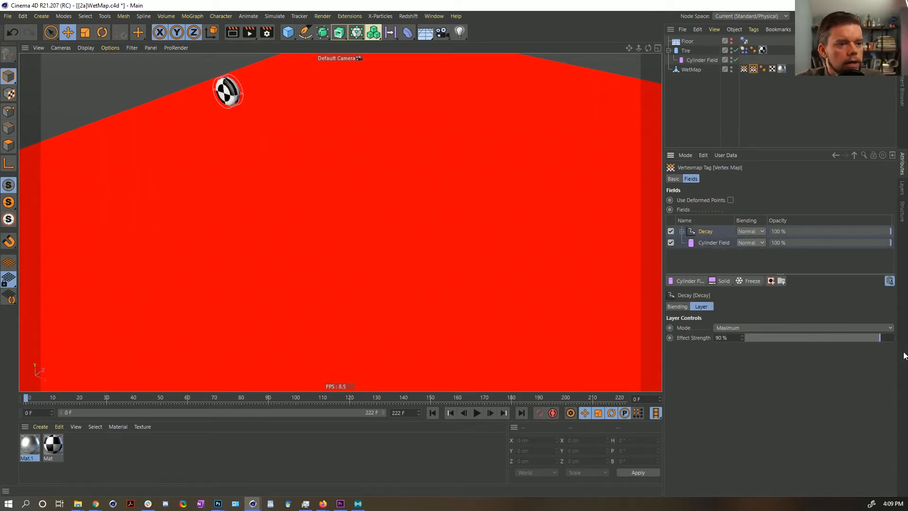
pyautogui.doubleClick(723, 338)
pyautogui.write('75')
pyautogui.press('Return')
pyautogui.click(477, 413)
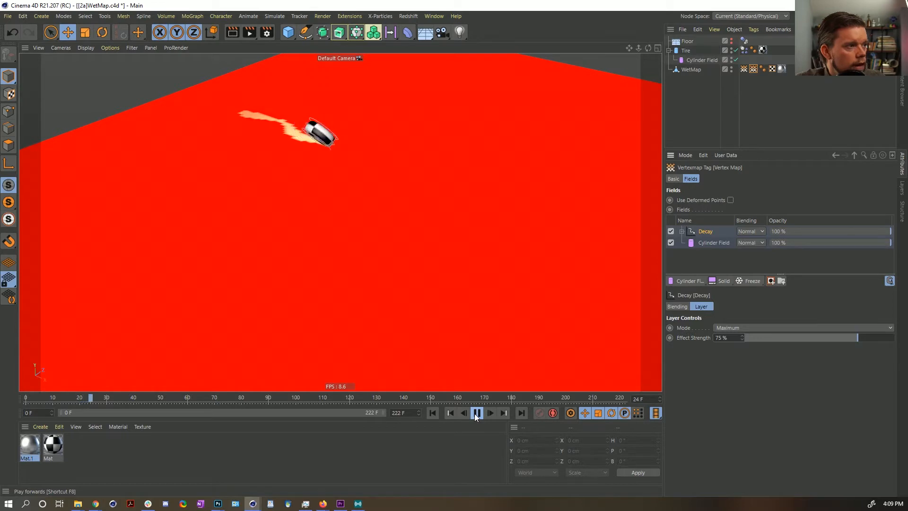
pyautogui.click(476, 413)
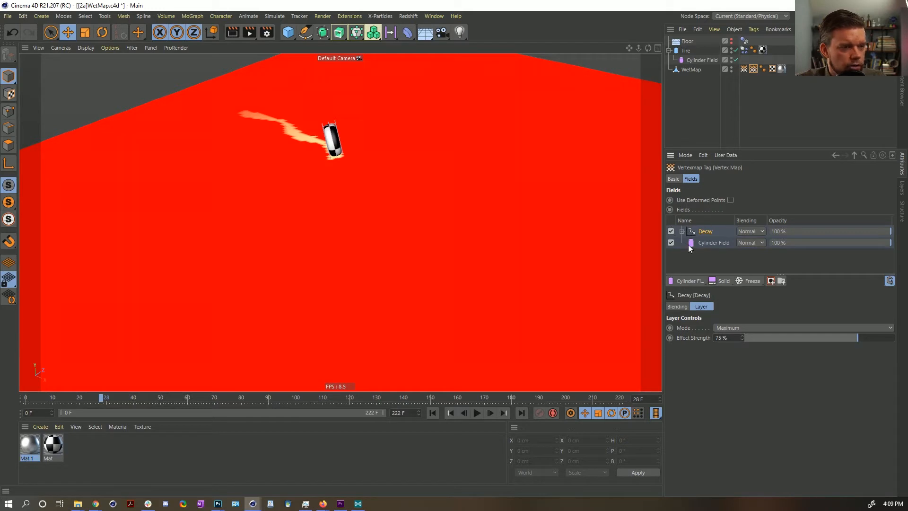
# Add a Freeze layer below Decay, with Average mode, a radius of 55 cm and Auto-Update enabled.
pyautogui.click(753, 282)
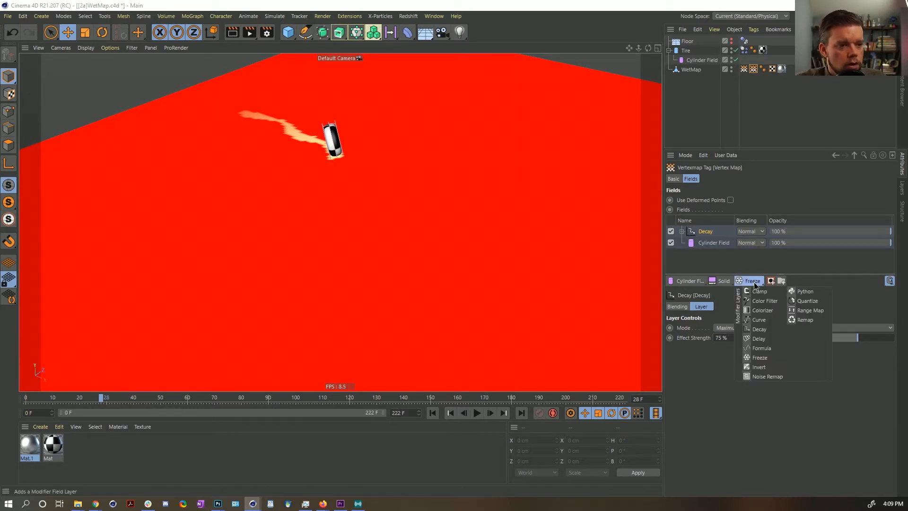
pyautogui.click(761, 358)
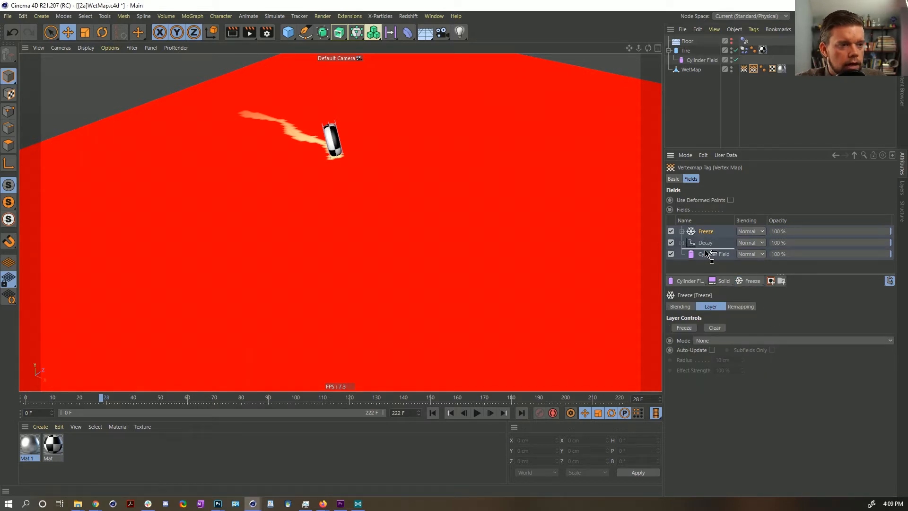
pyautogui.click(719, 340)
pyautogui.click(731, 382)
pyautogui.write('55')
pyautogui.press('Return')
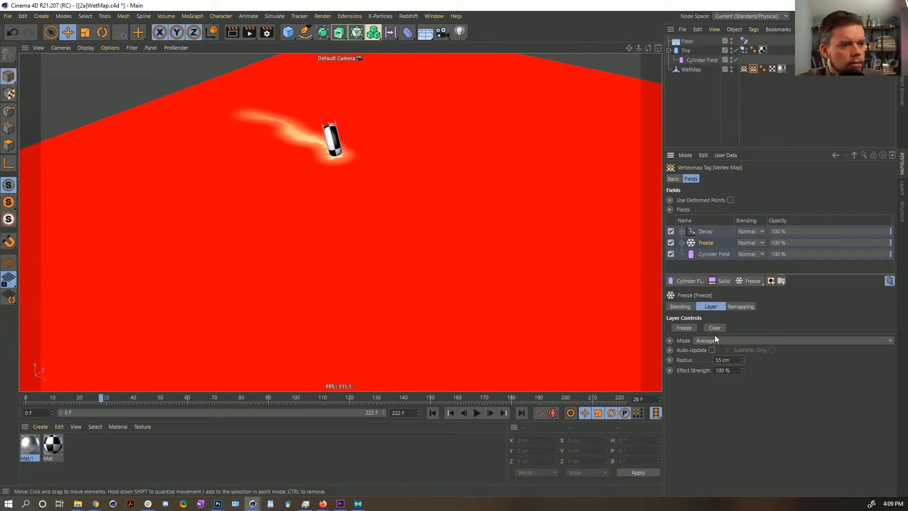
pyautogui.click(712, 350)
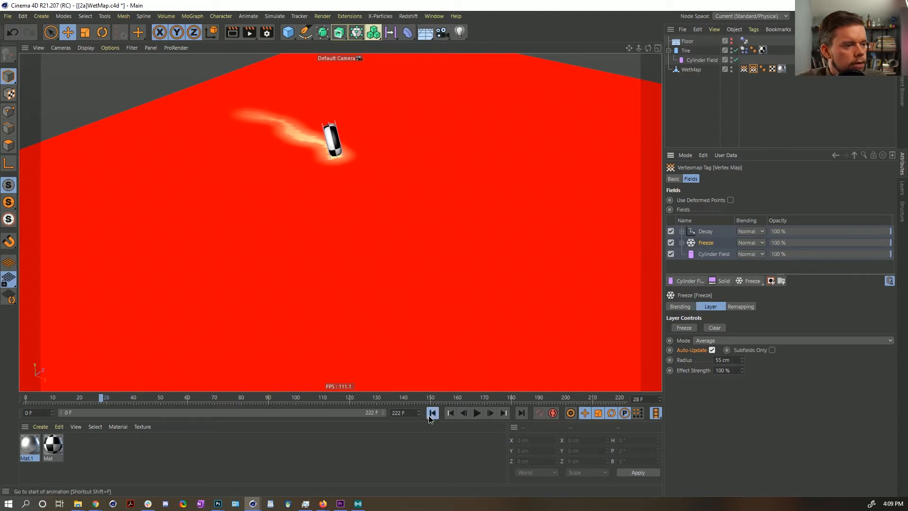
# Enable Subfields Only on the Freeze layer, clear its stored values, and replay the animation from the start.
pyautogui.click(433, 413)
pyautogui.click(477, 412)
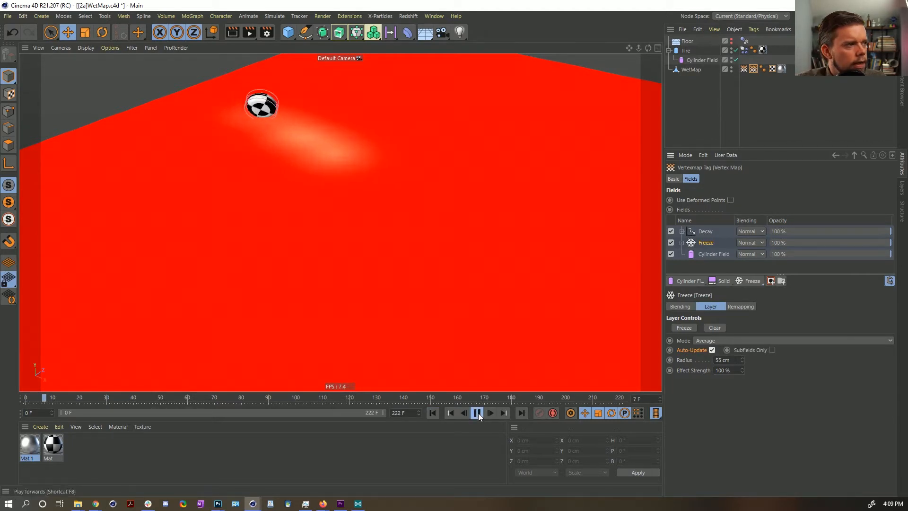
pyautogui.click(772, 350)
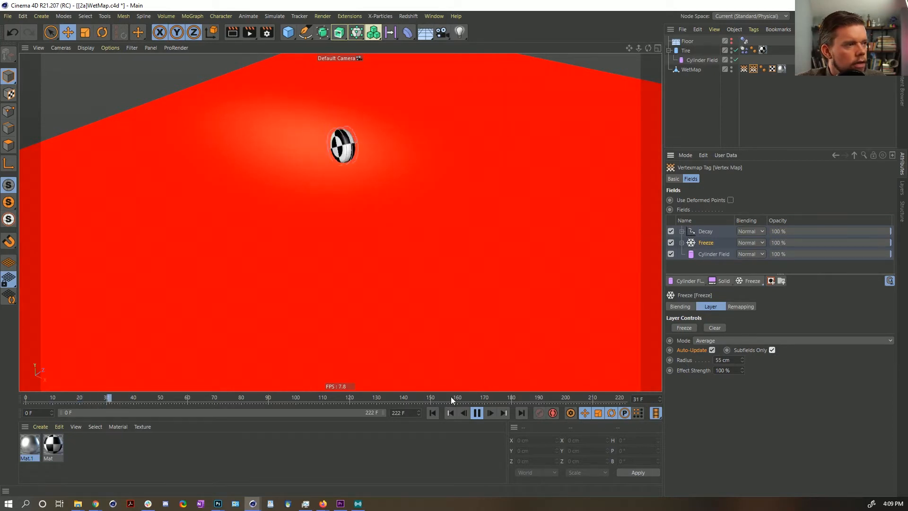
pyautogui.click(433, 413)
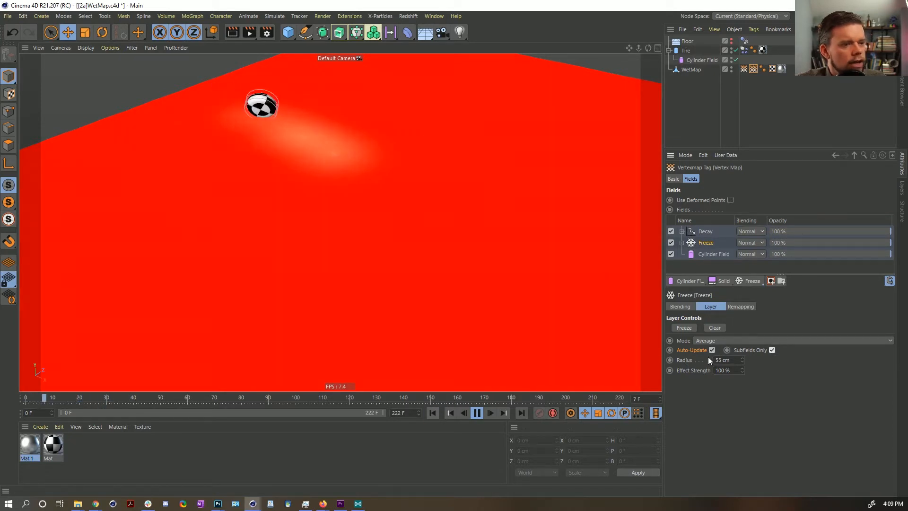
pyautogui.click(715, 327)
pyautogui.click(433, 413)
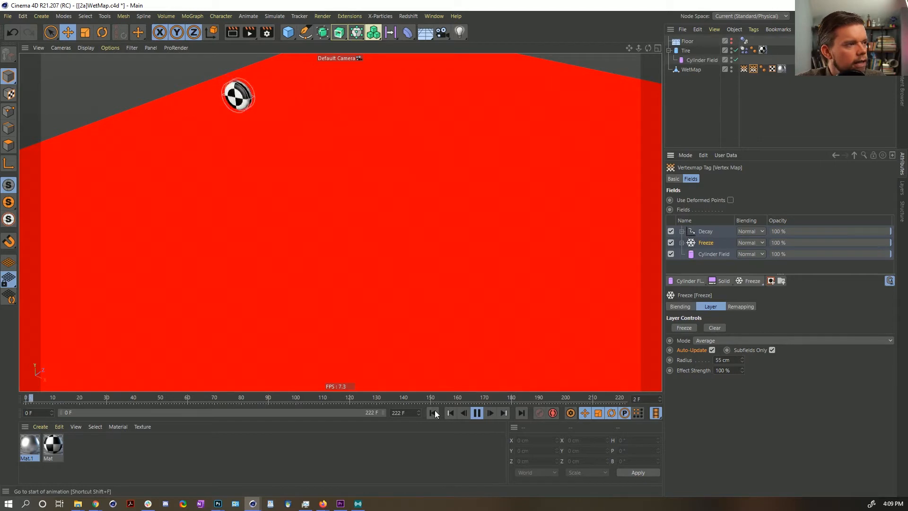
# Try Add blending on the Freeze layer during playback, and delete the layer.
pyautogui.click(750, 242)
pyautogui.click(755, 328)
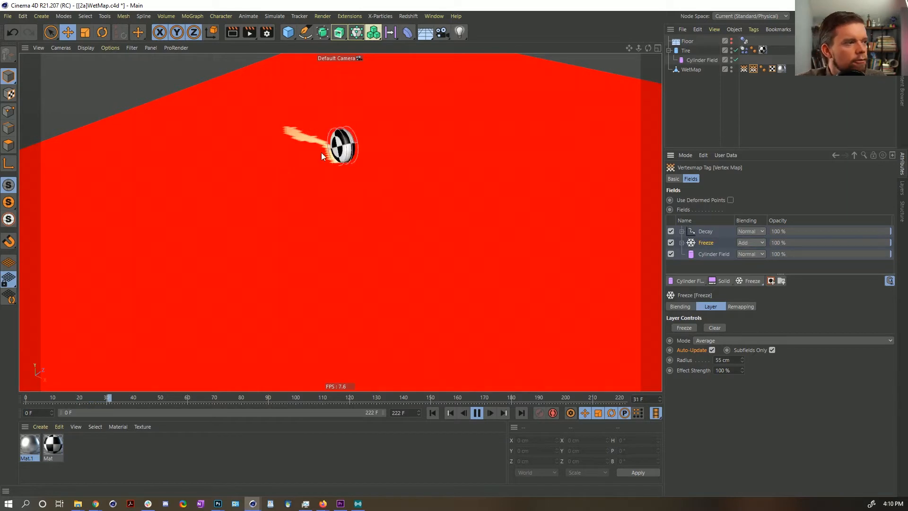
pyautogui.click(476, 412)
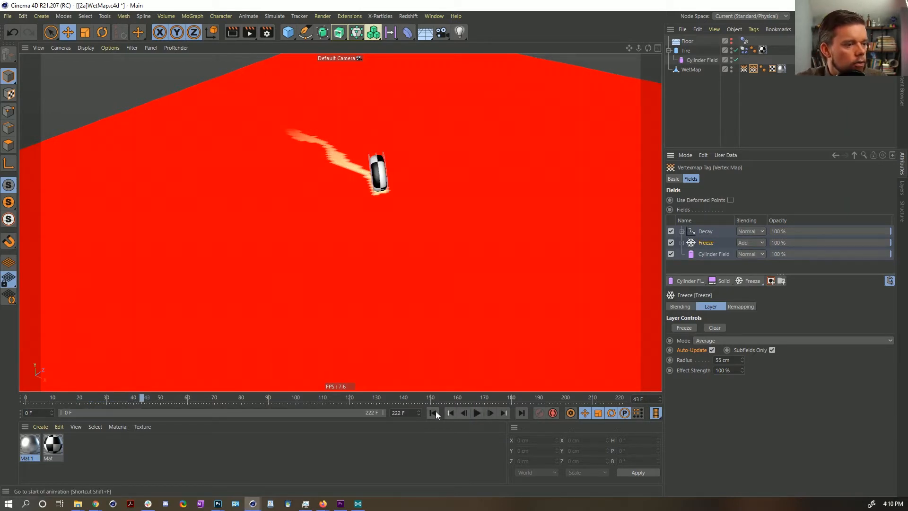
pyautogui.press('Delete')
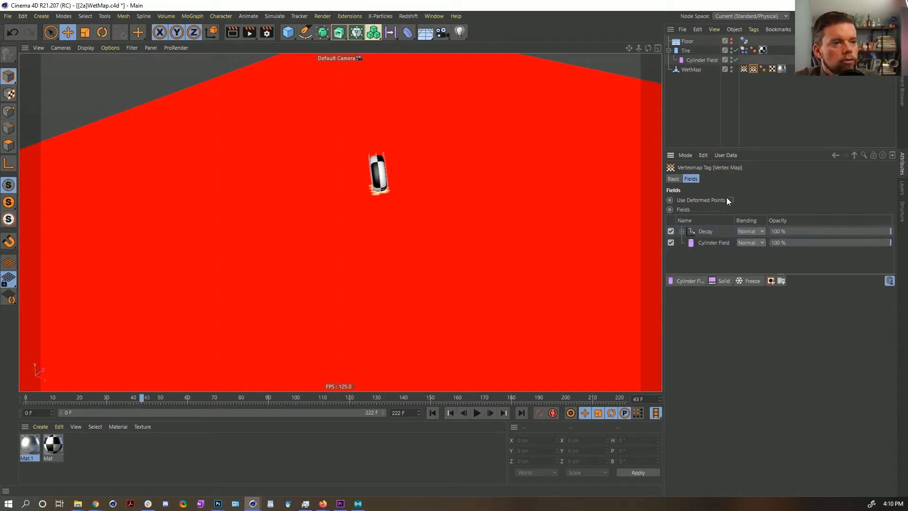
# Duplicate the Cylinder Field under Tire and scale the lower one up uniformly until it extends well beyond the tire.
pyautogui.keyDown('ctrl'); pyautogui.moveTo(697, 61); pyautogui.dragTo(698, 53); pyautogui.keyUp('ctrl')
pyautogui.click(700, 69)
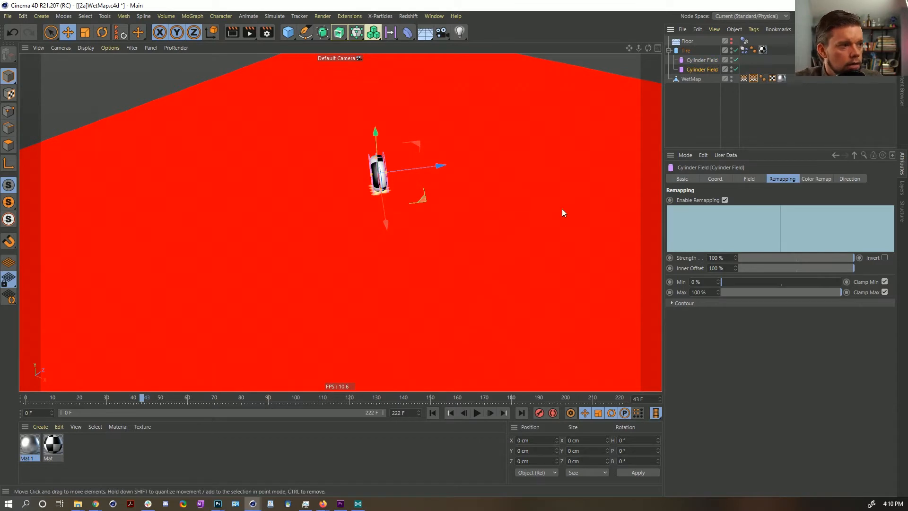
pyautogui.press('t')
pyautogui.moveTo(407, 241); pyautogui.dragTo(510, 243)
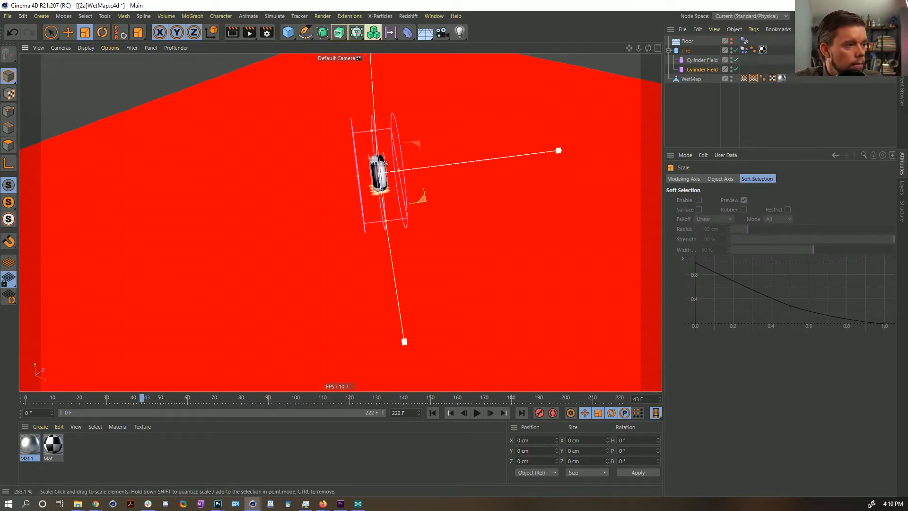
pyautogui.moveTo(286, 260); pyautogui.dragTo(327, 260)
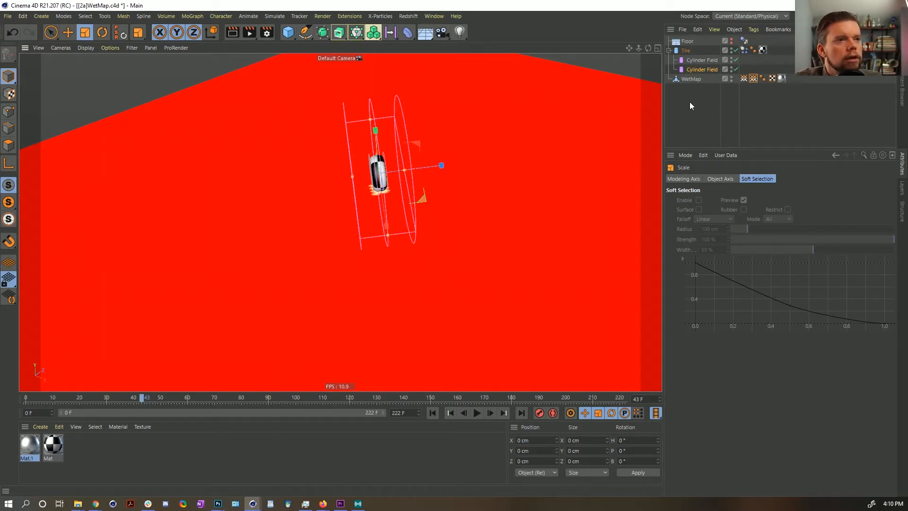
# Rename the enlarged field to Cylinder Field Big and use it in place of Cylinder Field under Decay in WetMap's second vertex map.
pyautogui.doubleClick(705, 69)
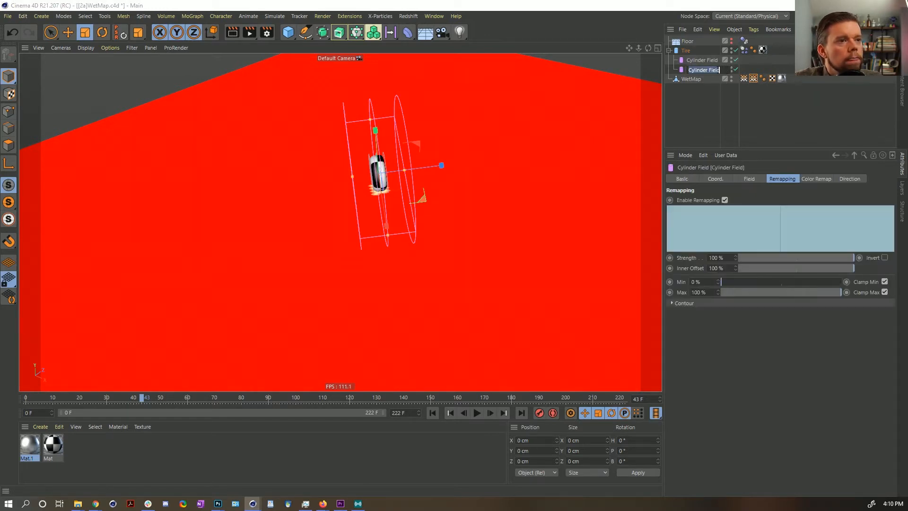
pyautogui.write('Big')
pyautogui.press('Return')
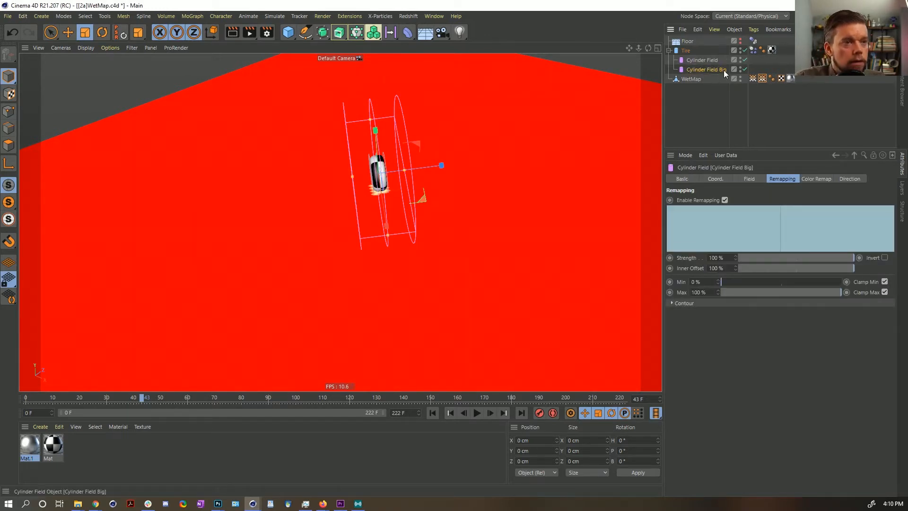
pyautogui.click(762, 79)
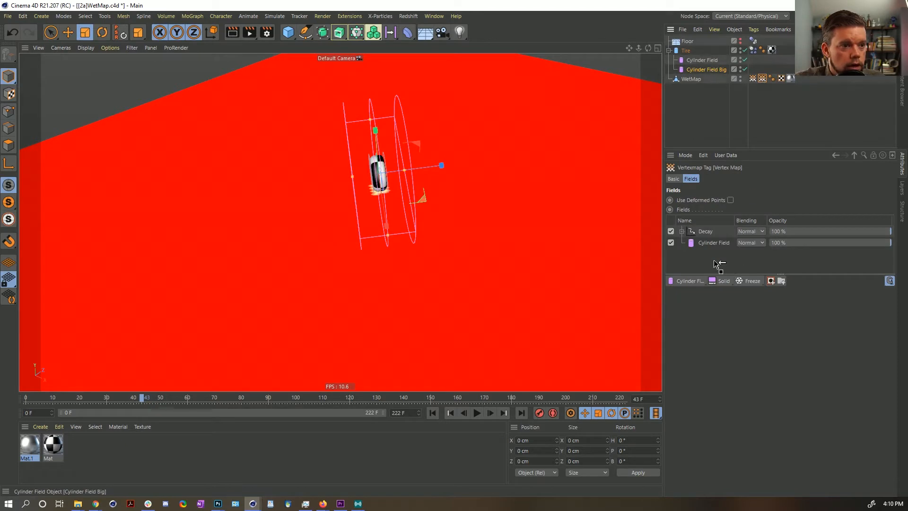
pyautogui.moveTo(708, 248); pyautogui.dragTo(708, 243)
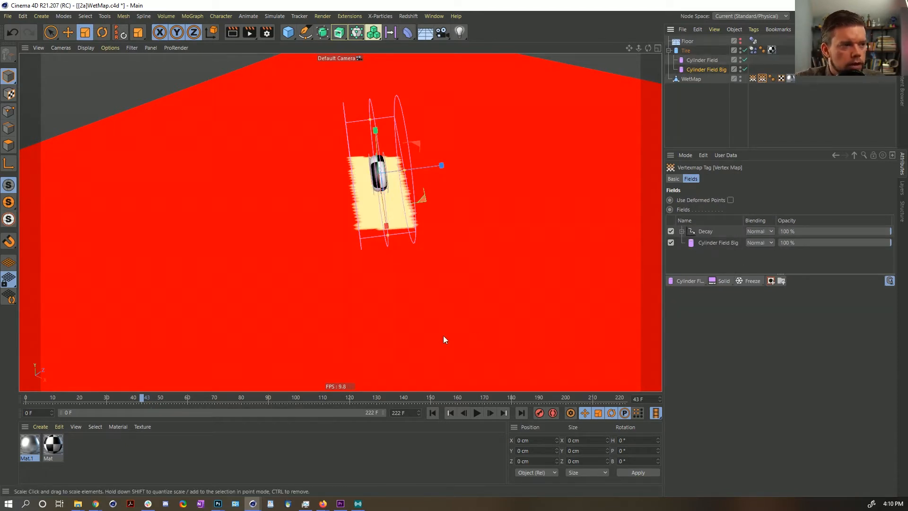
# Play the animation from the start to check the wide decaying trail, and stop it.
pyautogui.click(433, 413)
pyautogui.click(477, 412)
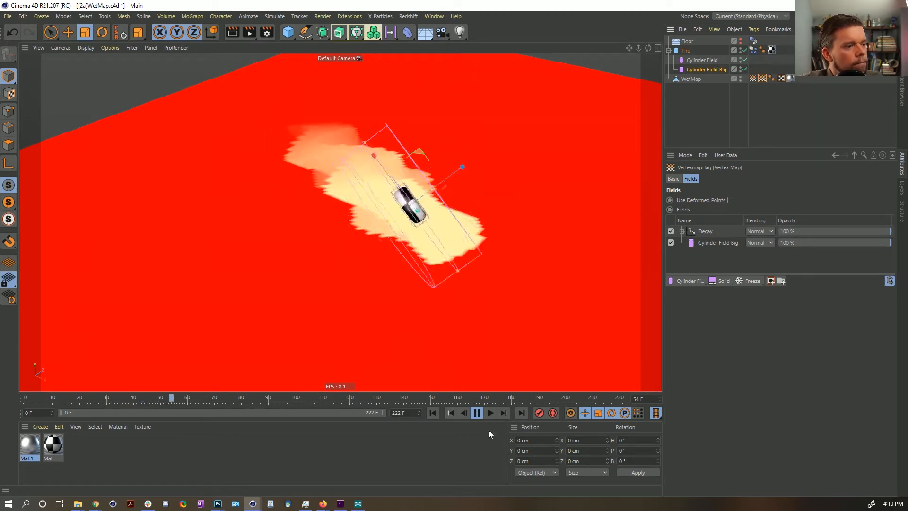
pyautogui.click(479, 413)
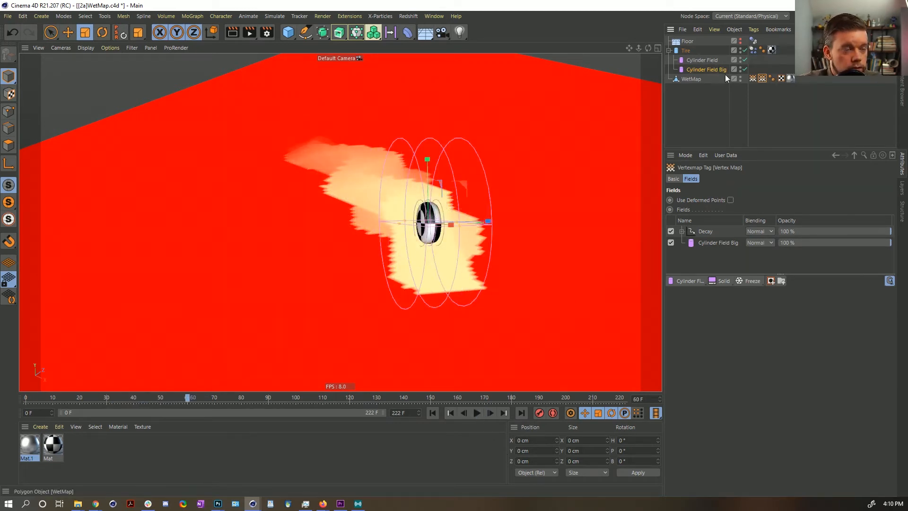
# Set Cylinder Field Big's inner offset to 45 % and replay the animation from the start.
pyautogui.click(700, 69)
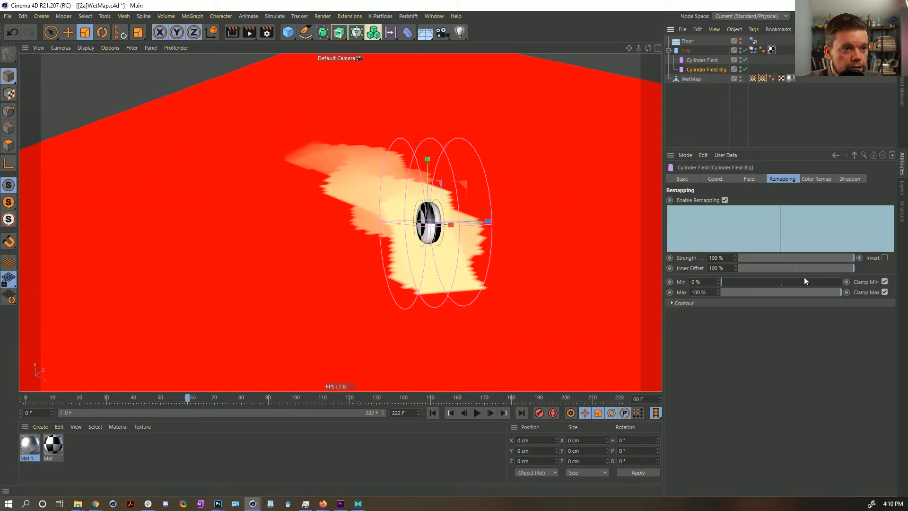
pyautogui.moveTo(850, 269); pyautogui.dragTo(790, 268)
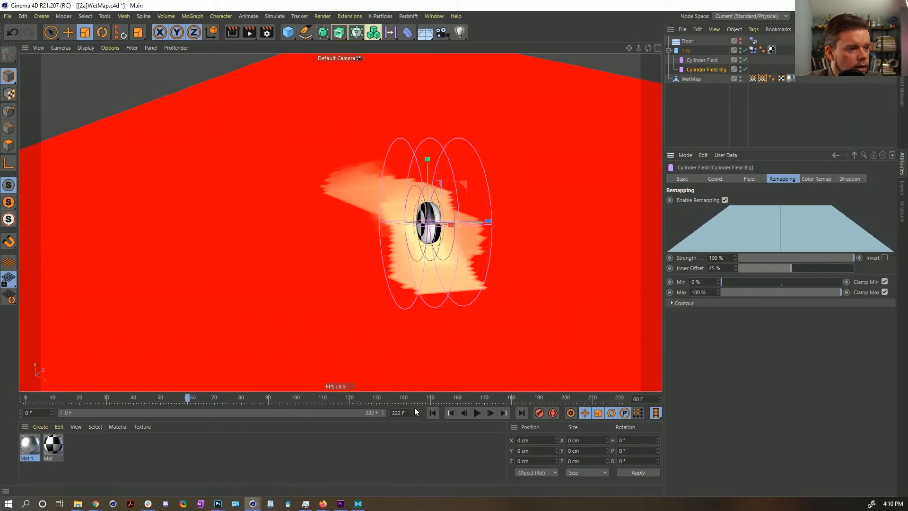
pyautogui.click(432, 413)
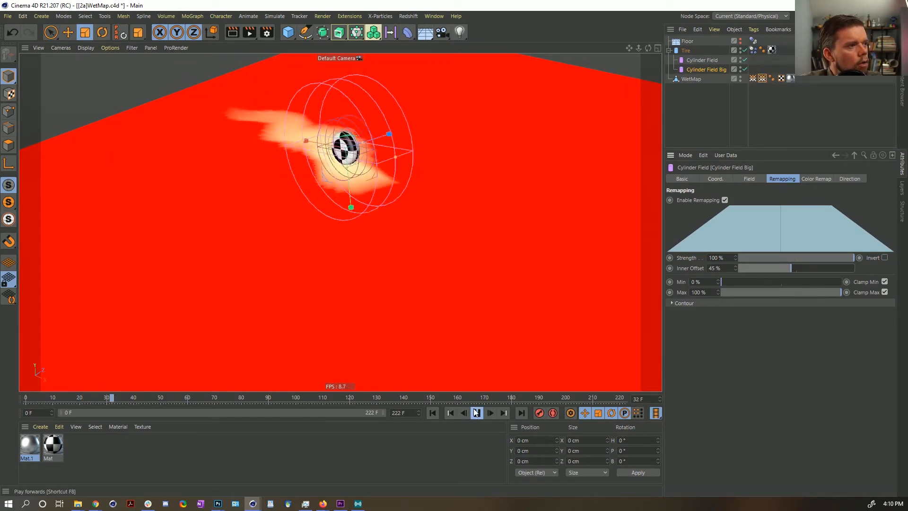
pyautogui.click(477, 413)
# Duplicate the second vertex map on WetMap and remove all field layers from the copy.
pyautogui.click(752, 78)
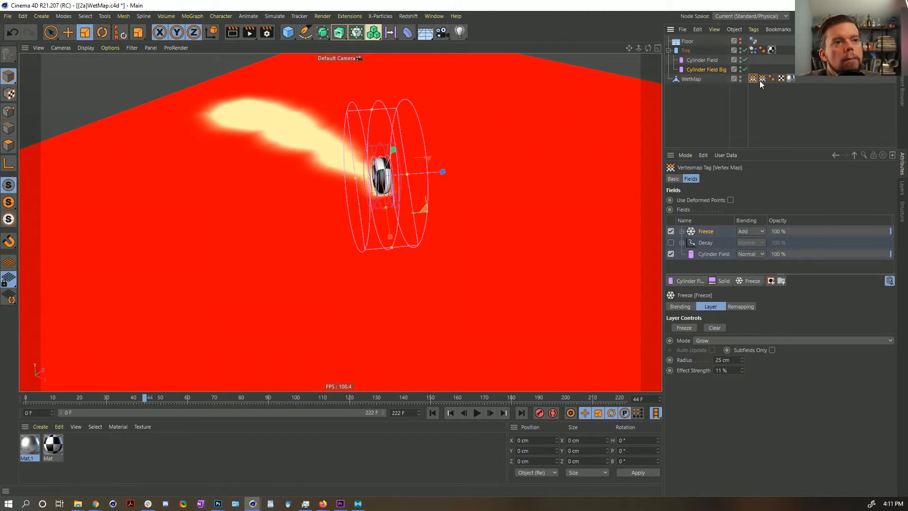
pyautogui.keyDown('ctrl'); pyautogui.moveTo(771, 79); pyautogui.dragTo(770, 81); pyautogui.keyUp('ctrl')
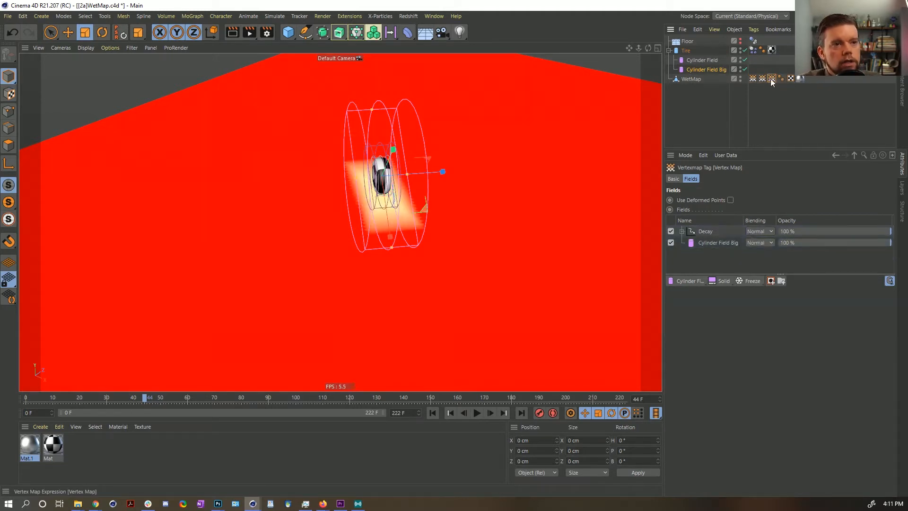
pyautogui.press('Delete')
pyautogui.hotkey('ctrl', 'z')
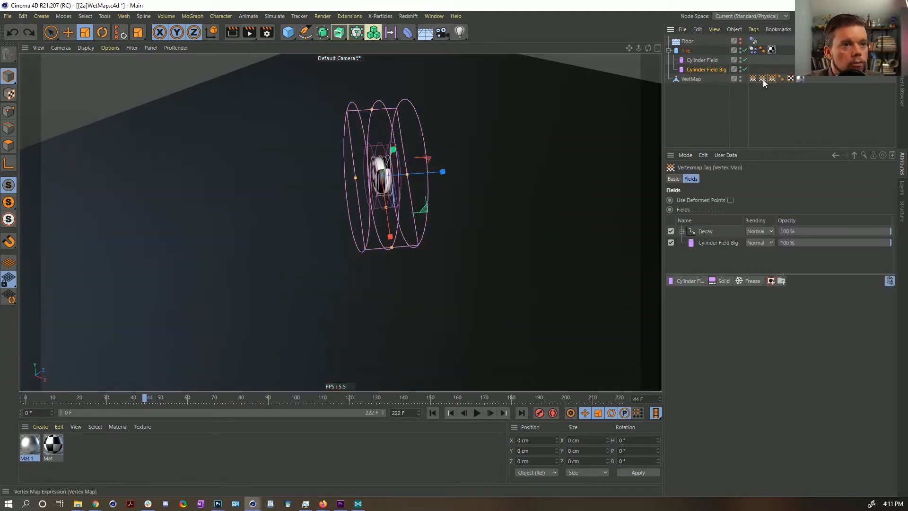
pyautogui.moveTo(715, 254); pyautogui.dragTo(703, 213)
pyautogui.press('Delete')
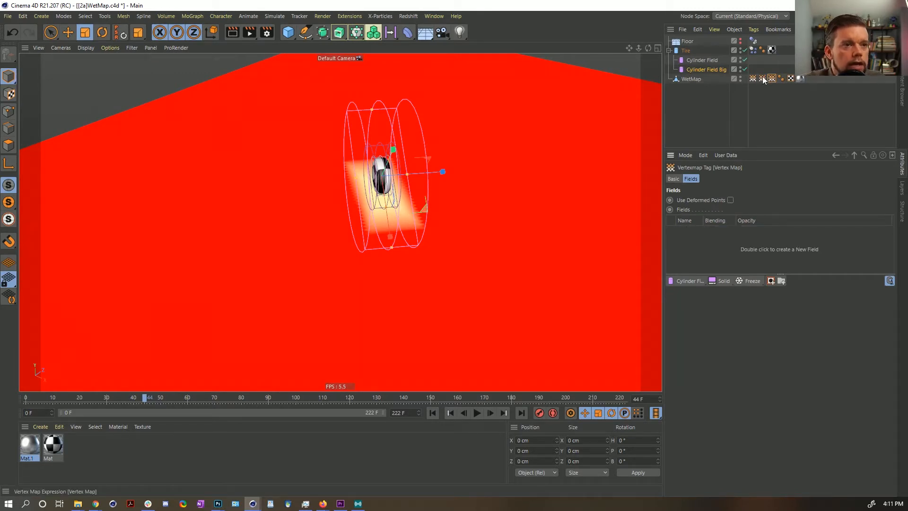
pyautogui.hotkey('ctrl', 'z')
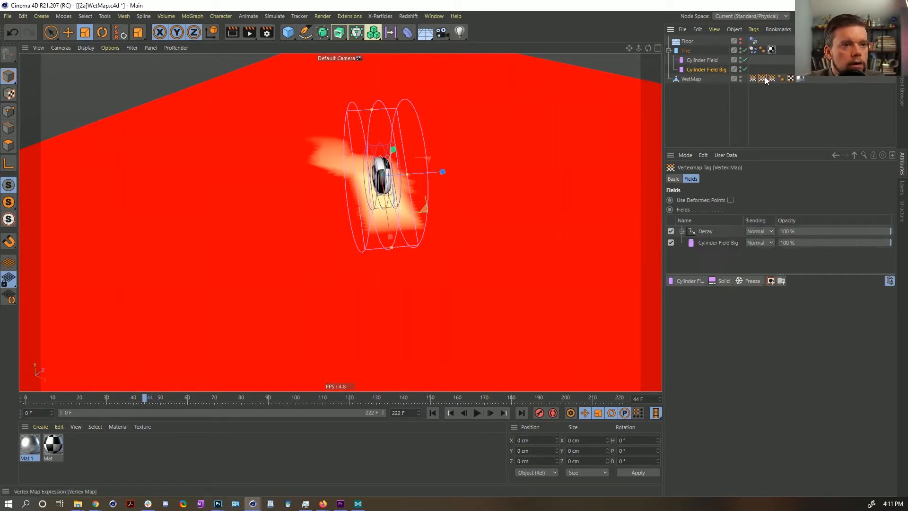
# Name WetMap's second vertex map Big & Fade and its first one Growth.
pyautogui.click(674, 179)
pyautogui.click(748, 213)
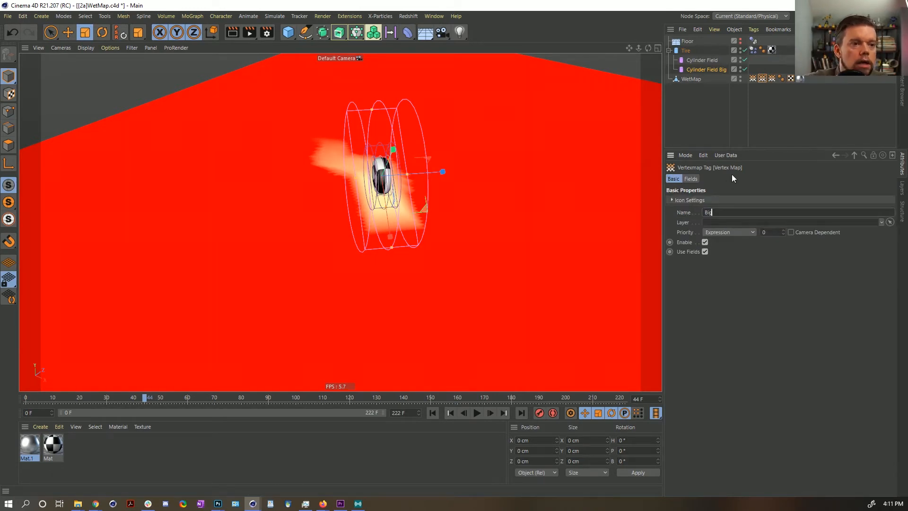
pyautogui.press('Escape')
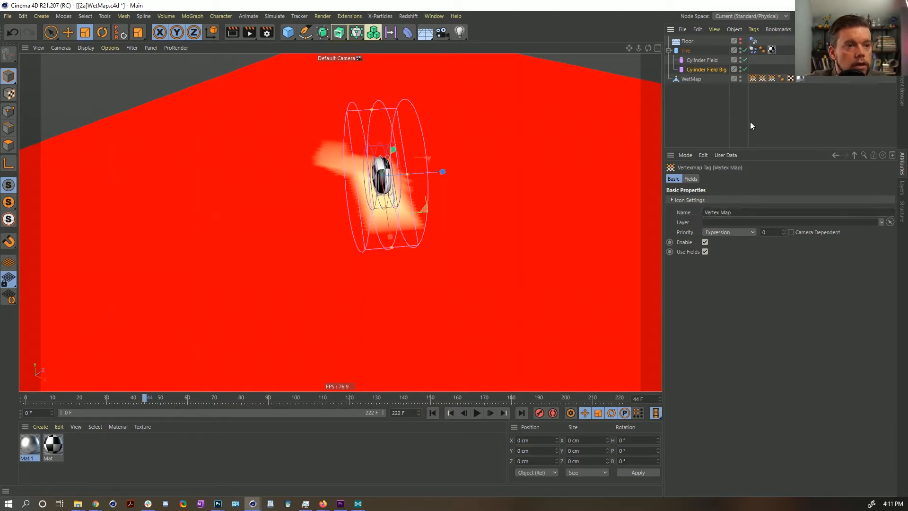
pyautogui.write('Growth')
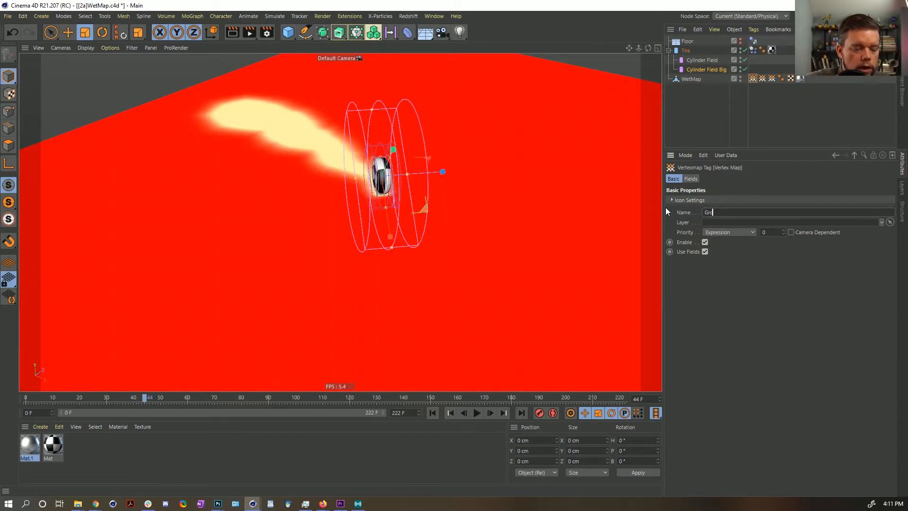
pyautogui.press('Return')
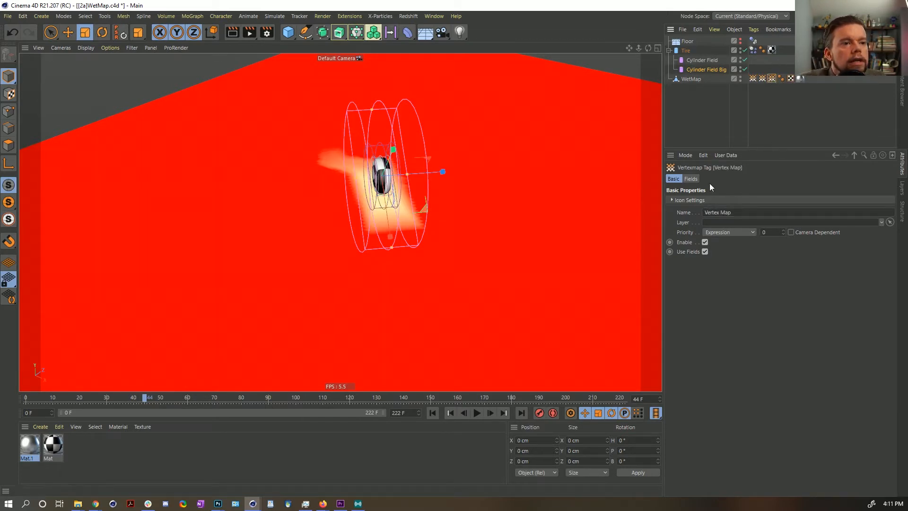
# Add the Big & Fade and Growth maps as field layers to the third vertex map, blend Big & Fade with Multiply, and play the animation.
pyautogui.click(690, 179)
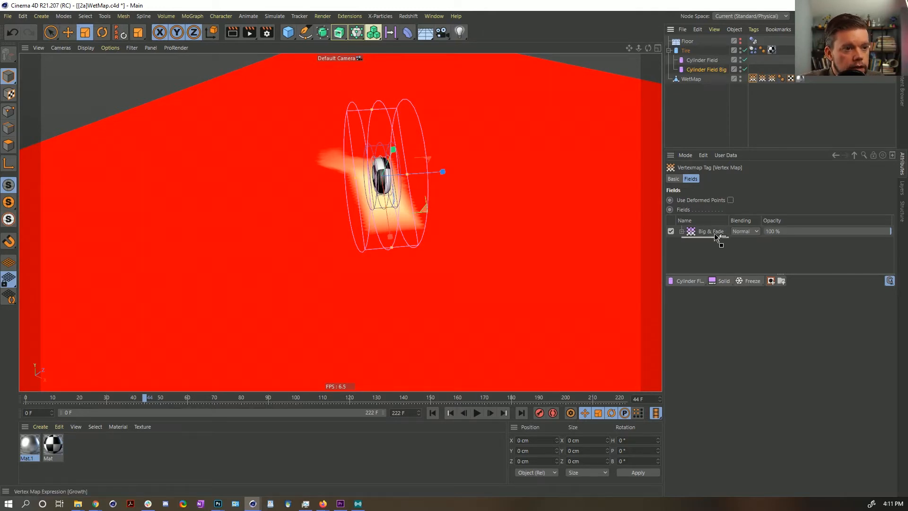
pyautogui.moveTo(715, 233); pyautogui.dragTo(715, 235)
pyautogui.click(745, 231)
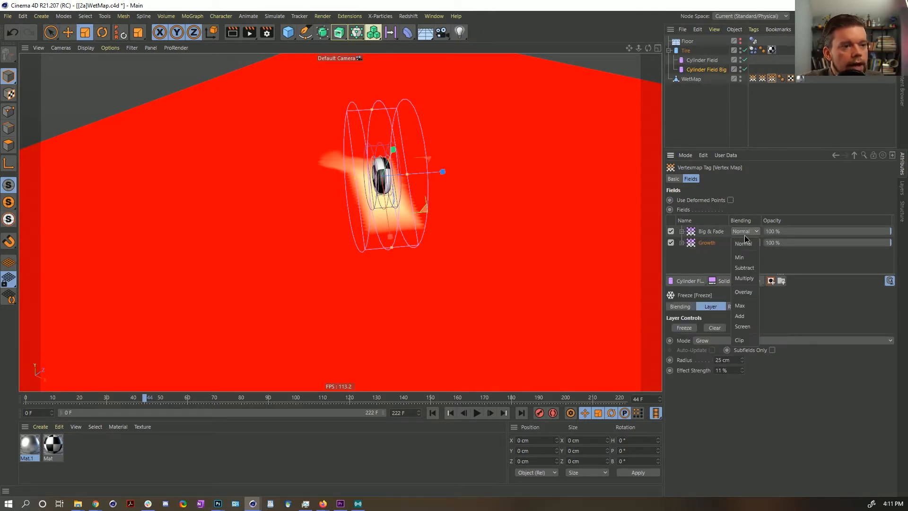
pyautogui.click(745, 277)
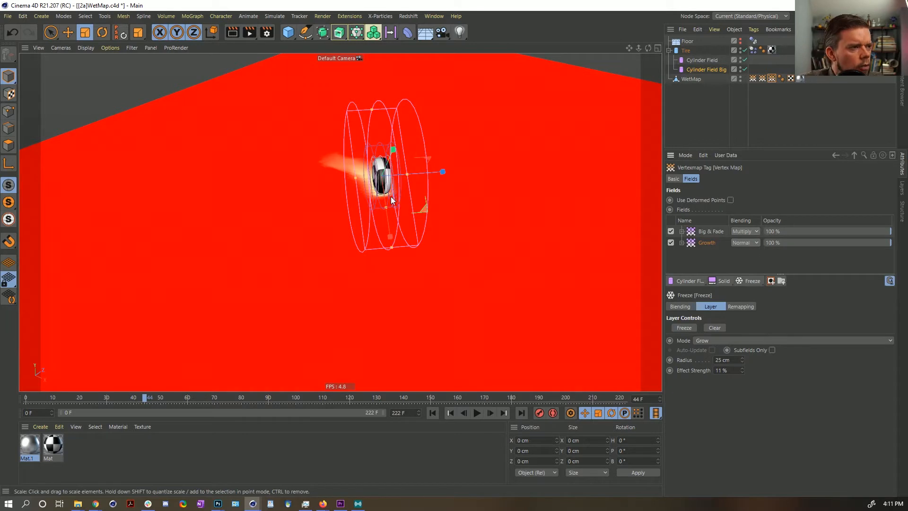
pyautogui.click(432, 412)
pyautogui.click(476, 412)
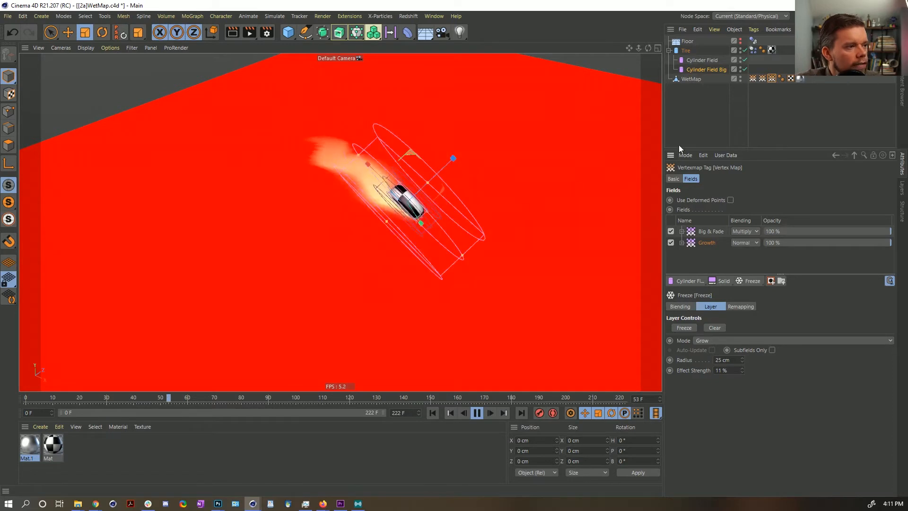
# Hide Cylinder Field Big in the viewport and replay the combined vertex map from the first frame, stopping early in the trail.
pyautogui.click(710, 113)
pyautogui.click(742, 69)
pyautogui.click(742, 69)
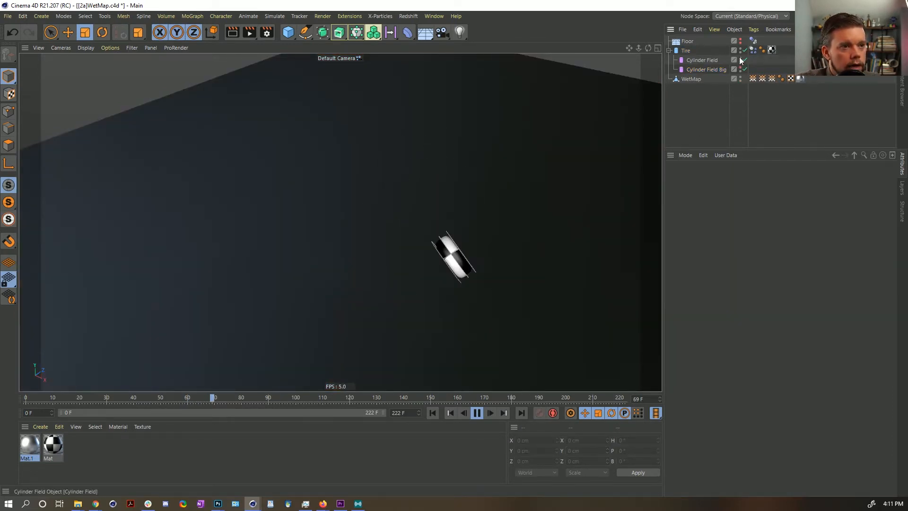
pyautogui.click(772, 77)
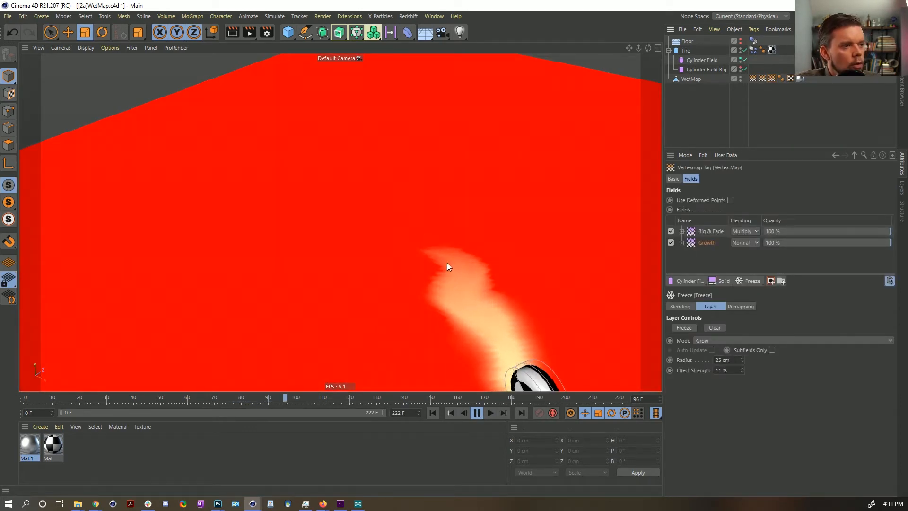
pyautogui.click(433, 413)
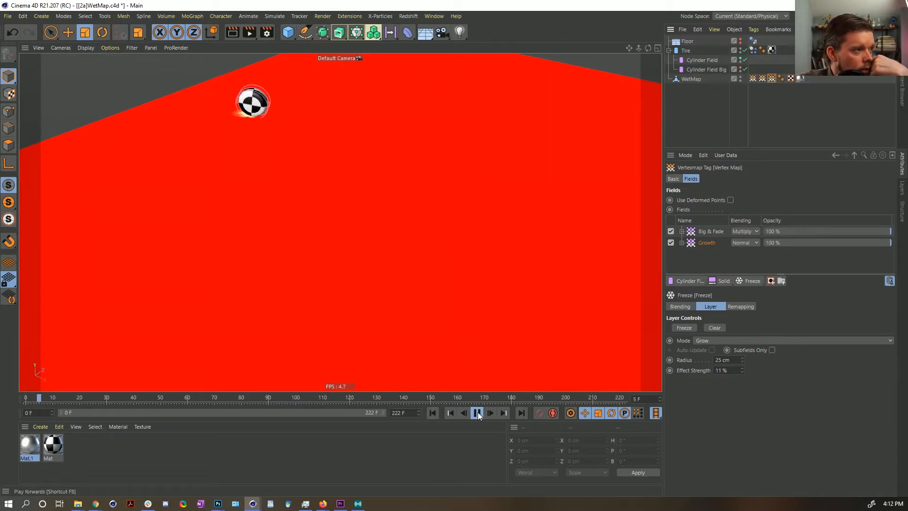
pyautogui.click(478, 412)
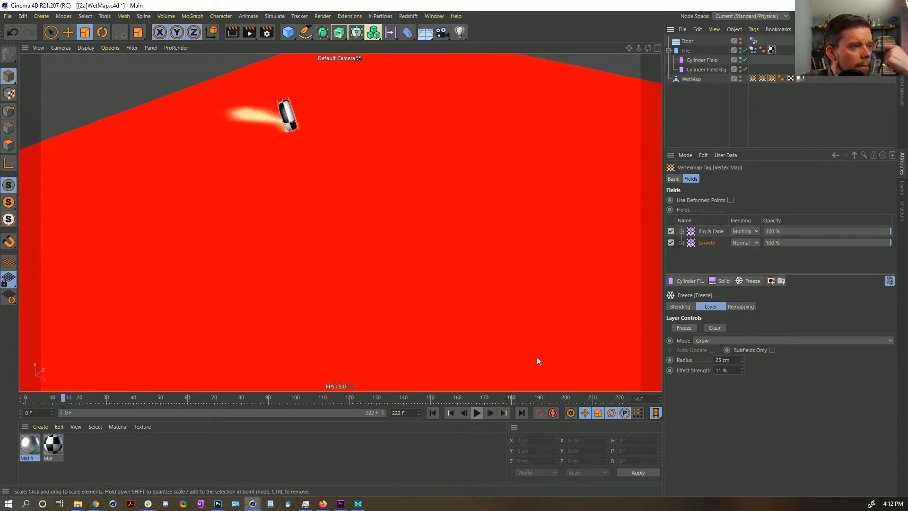
# Set the Growth and Big & Fade layers of the third vertex map to Average mode, with a 55 cm radius on Big & Fade.
pyautogui.click(706, 242)
pyautogui.click(742, 328)
pyautogui.click(749, 383)
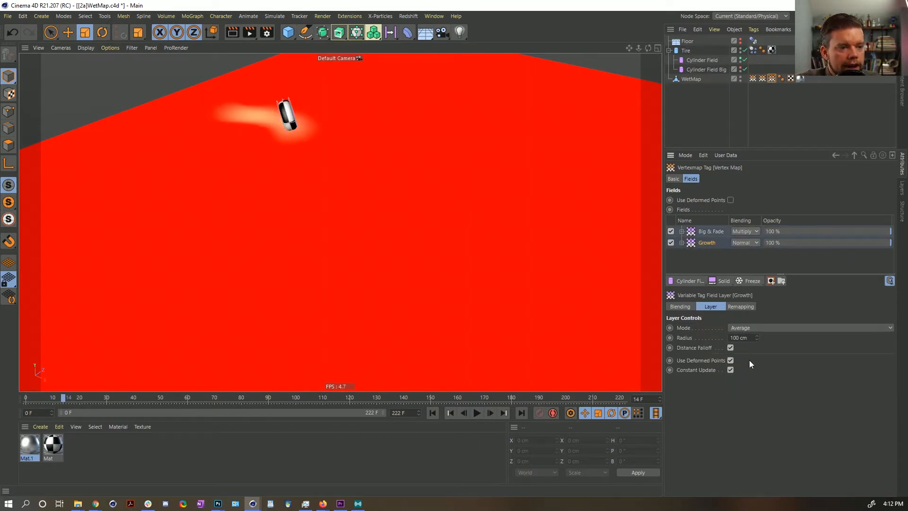
pyautogui.click(718, 231)
pyautogui.click(740, 328)
pyautogui.click(742, 382)
pyautogui.press('Return')
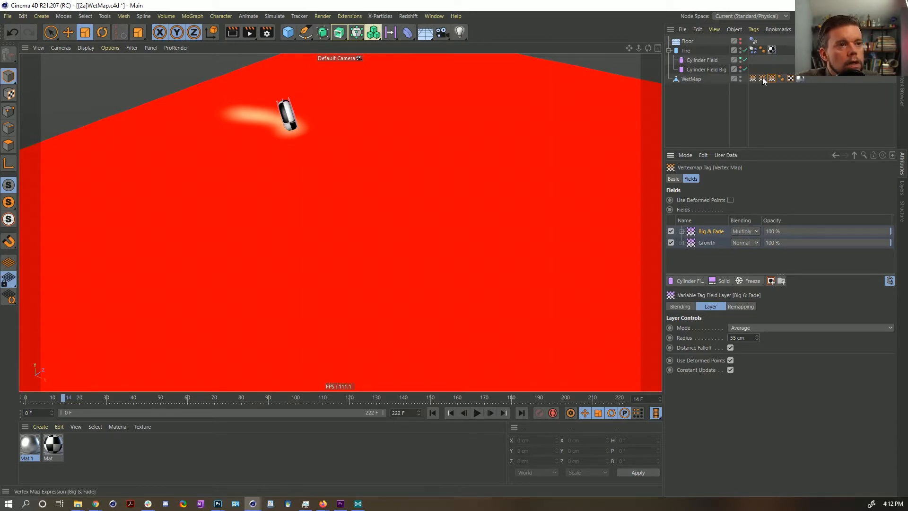
# Widen Cylinder Field Big along its own axis so it reaches further out on both sides of the tire.
pyautogui.click(719, 69)
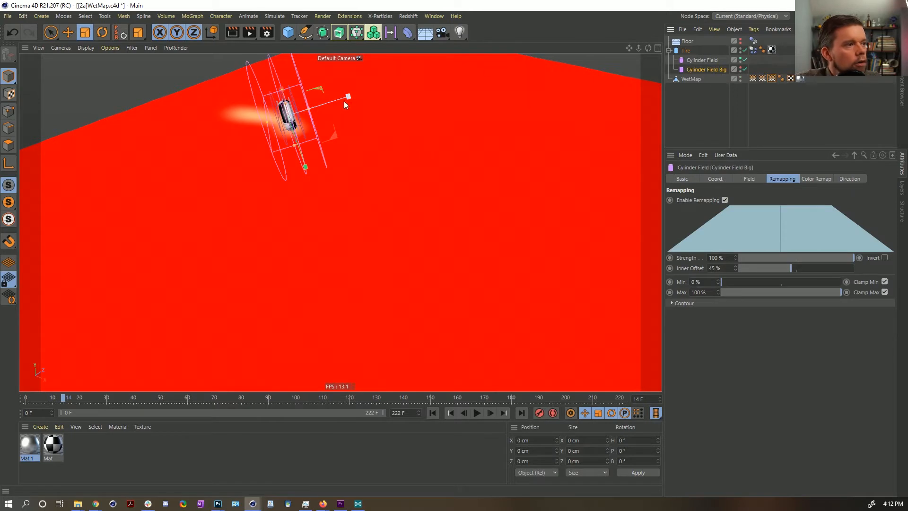
pyautogui.moveTo(312, 111); pyautogui.dragTo(326, 110)
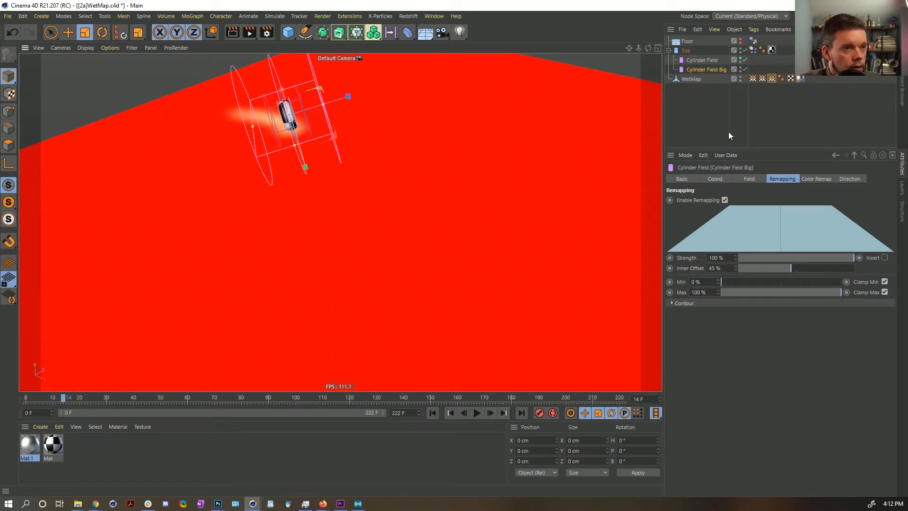
# Set the effect strength of the Growth map's Freeze layer to 22 % and check the combined vertex map.
pyautogui.click(752, 79)
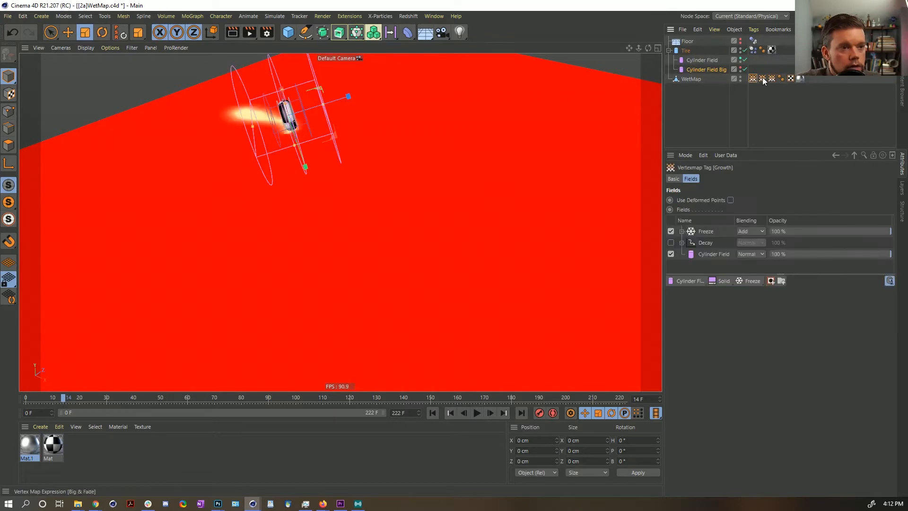
pyautogui.click(702, 230)
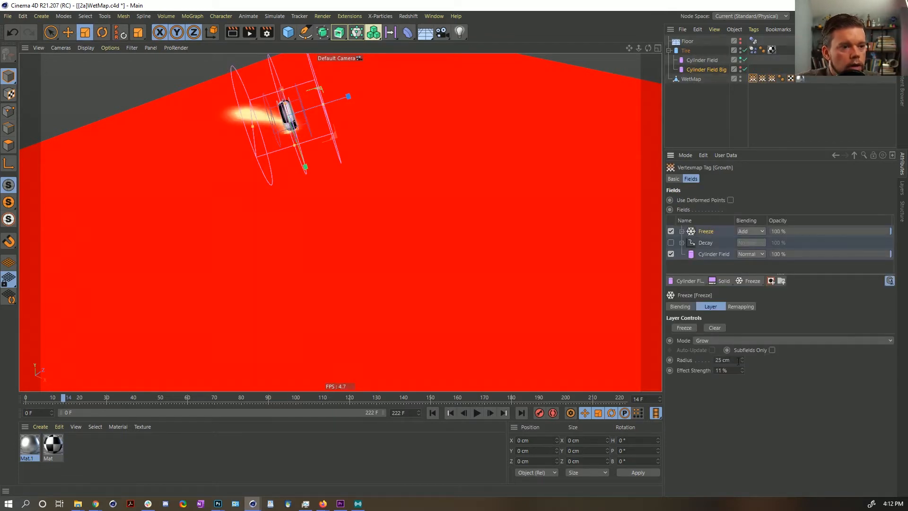
pyautogui.click(739, 370)
pyautogui.write('22')
pyautogui.press('Return')
pyautogui.click(751, 118)
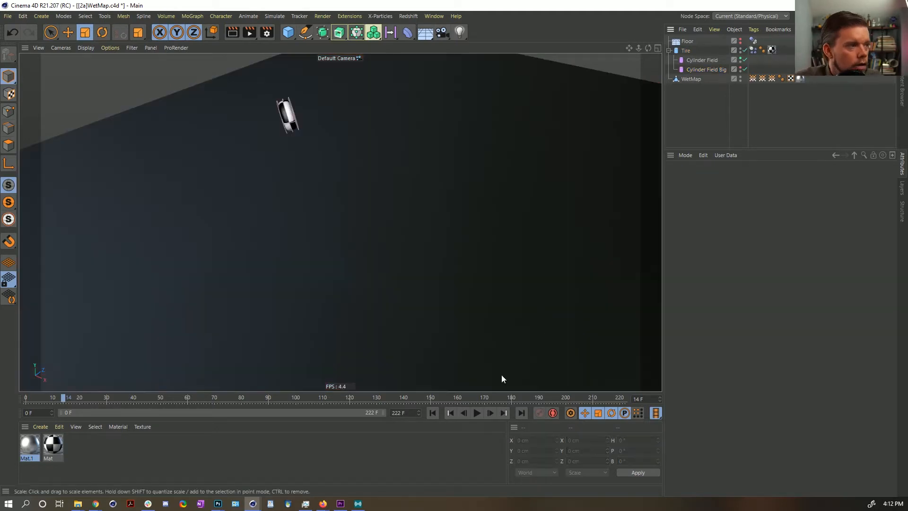
pyautogui.click(771, 78)
pyautogui.click(711, 107)
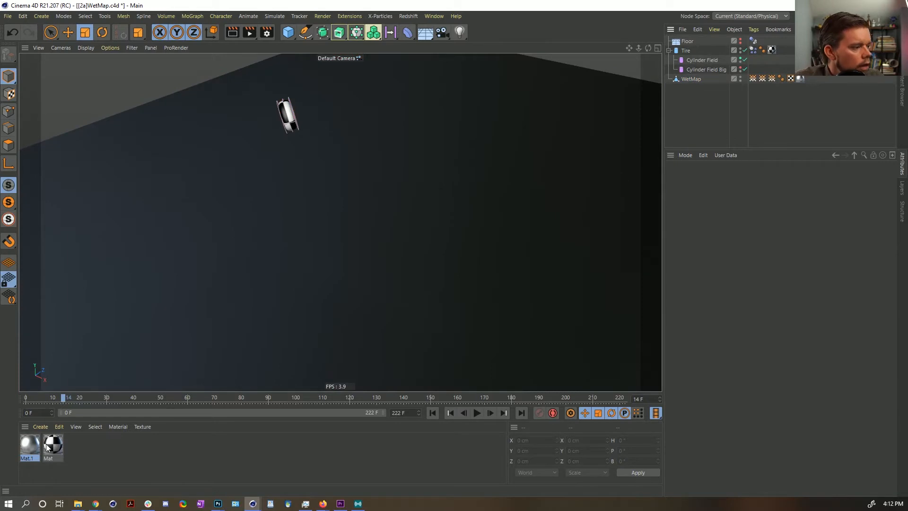
# Open the Mat.1 material in the Material Editor and move the editor window clear of the scene's edge.
pyautogui.click(30, 445)
pyautogui.doubleClick(29, 445)
pyautogui.moveTo(391, 72); pyautogui.dragTo(321, 65)
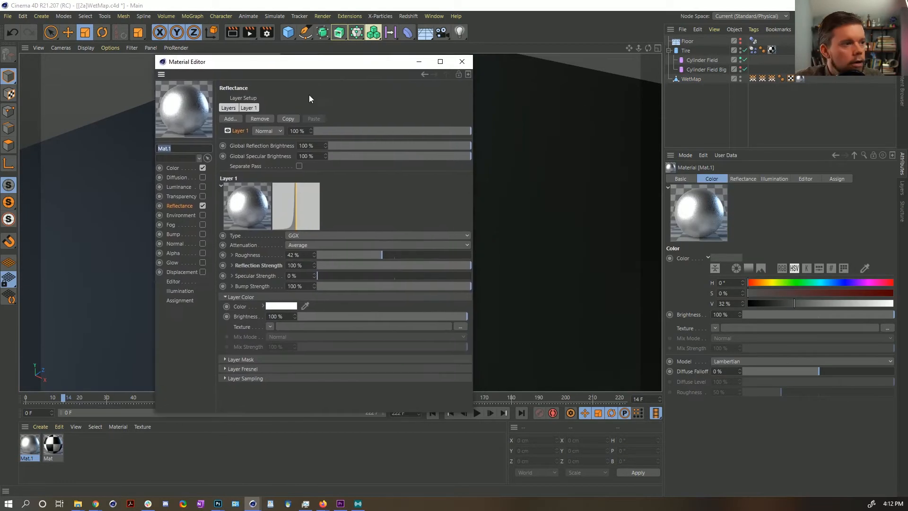
# Link the combined Vertex Map tag to the Vertex Map shader driving Mat.1's Reflection Strength and close the material editor.
pyautogui.click(240, 265)
pyautogui.click(290, 290)
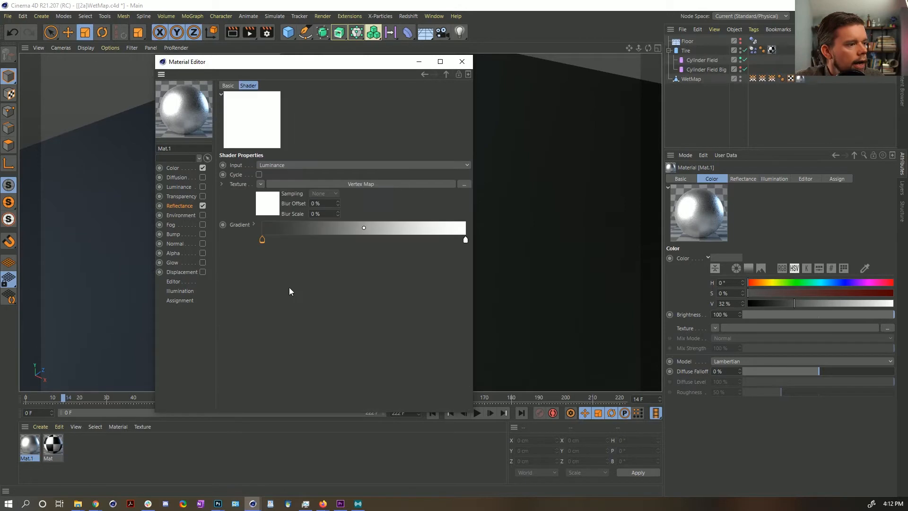
pyautogui.click(271, 205)
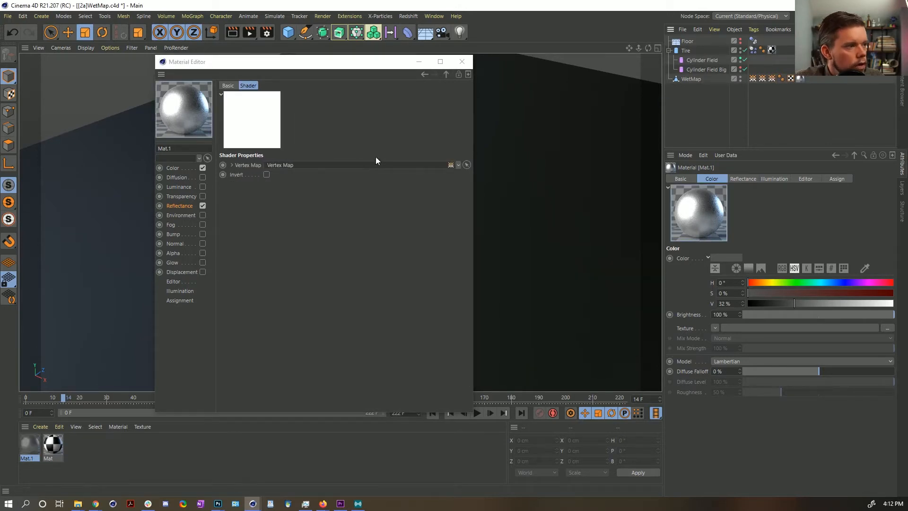
pyautogui.click(463, 62)
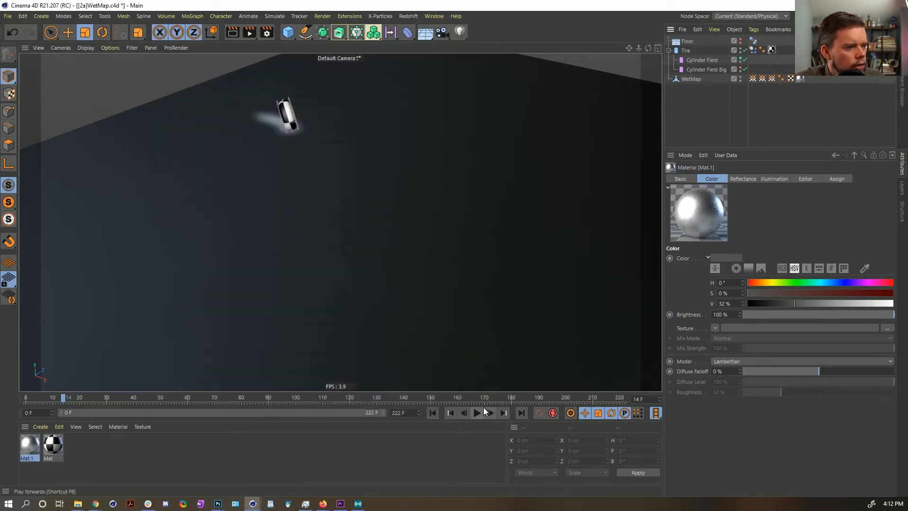
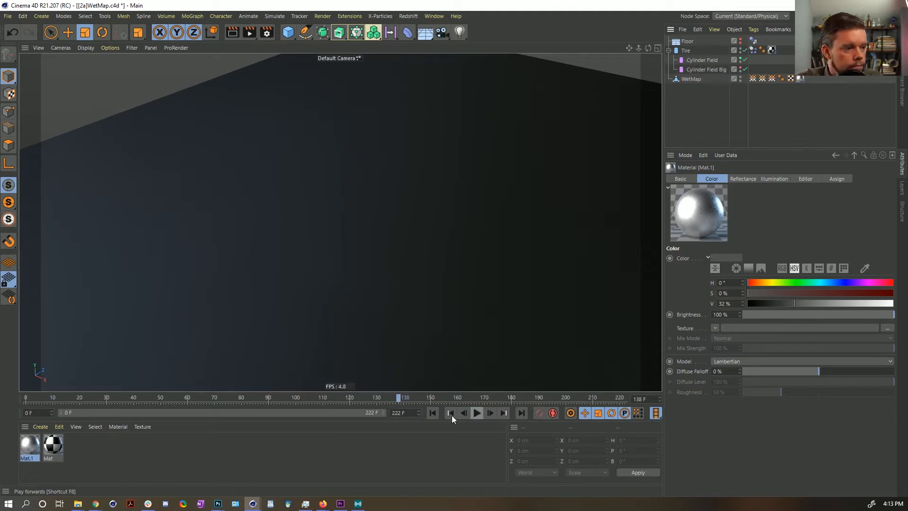
# Play the animation from the start to check how the tire trail drives the floor's reflectance, and rewind.
pyautogui.click(432, 413)
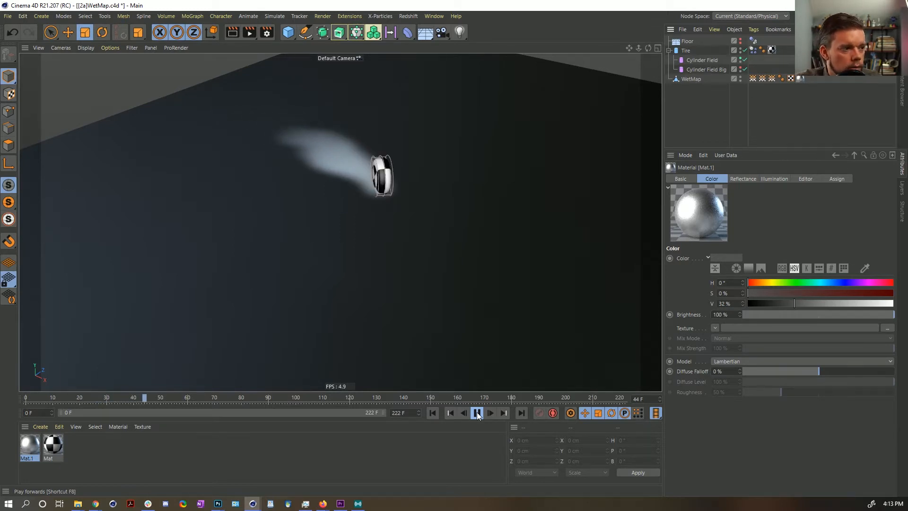
pyautogui.click(477, 413)
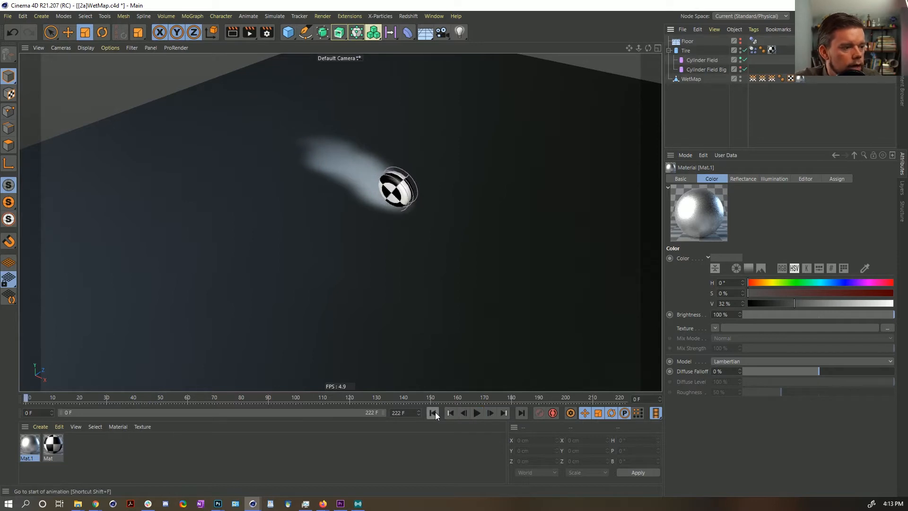
pyautogui.click(432, 413)
# Save the scene as a new file named [2b]WetMap_GrowAndDecay.c4d.
pyautogui.hotkey('ctrl', 'shift', 's')
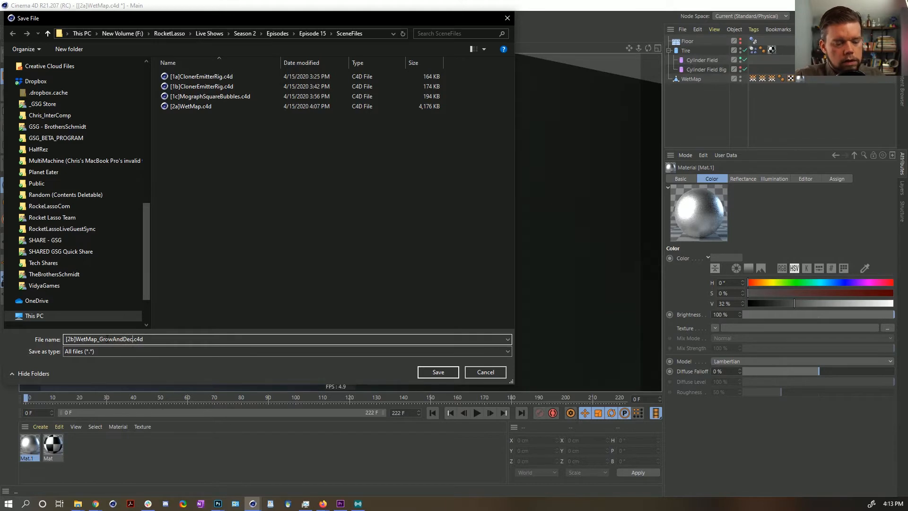
pyautogui.write('ay')
pyautogui.press('Return')
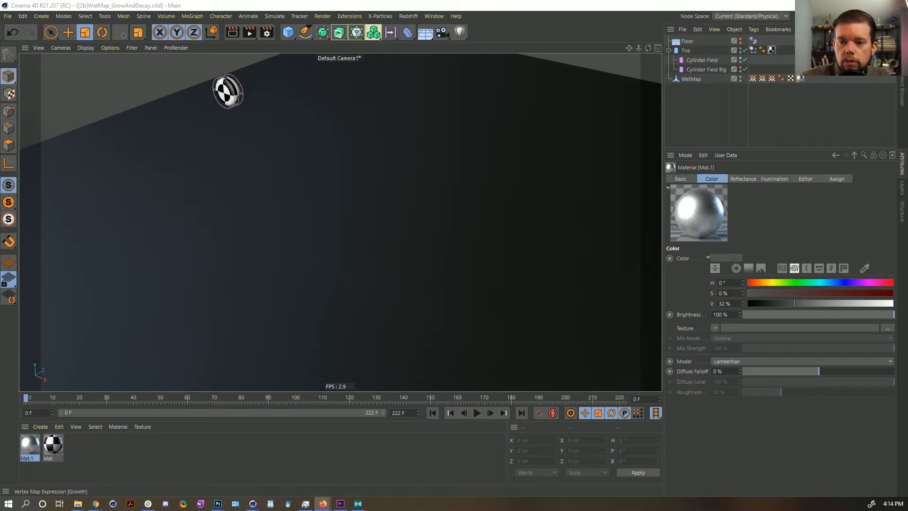
# Play the first ten or so frames to preview the start of the tire trail.
pyautogui.click(497, 32)
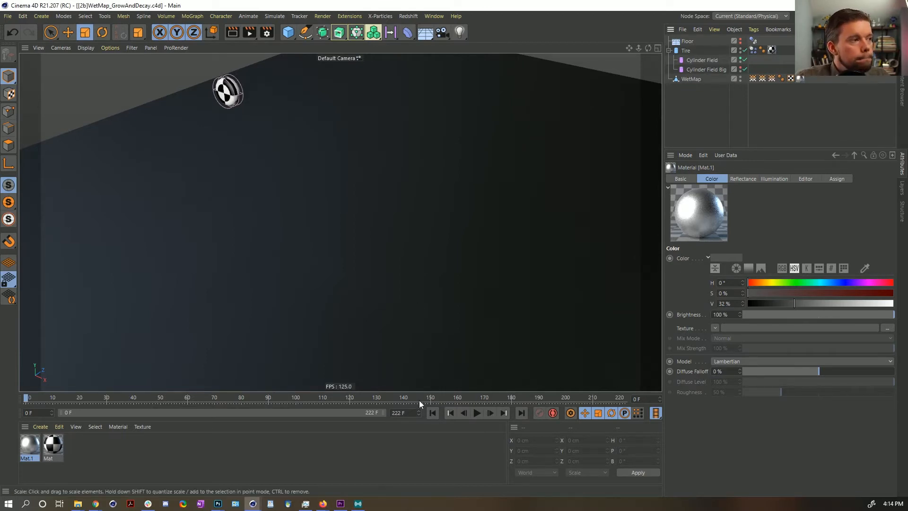
pyautogui.click(434, 414)
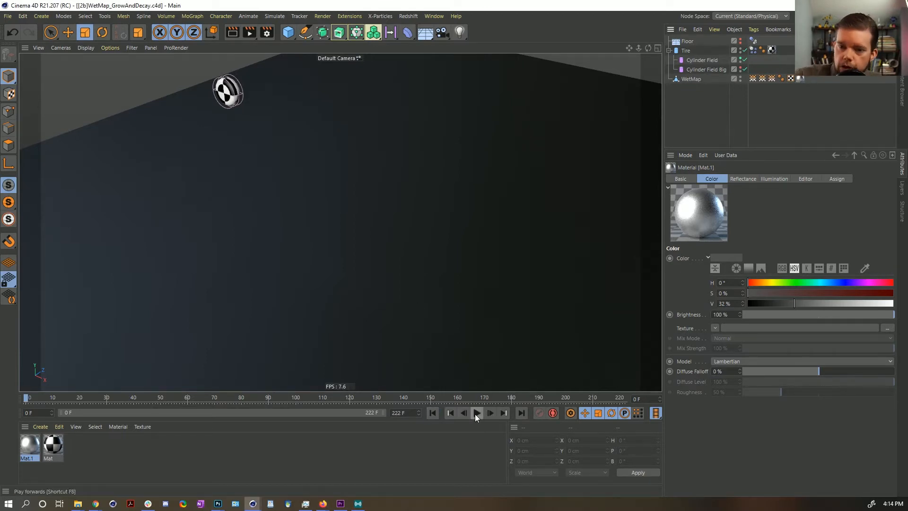
pyautogui.click(475, 414)
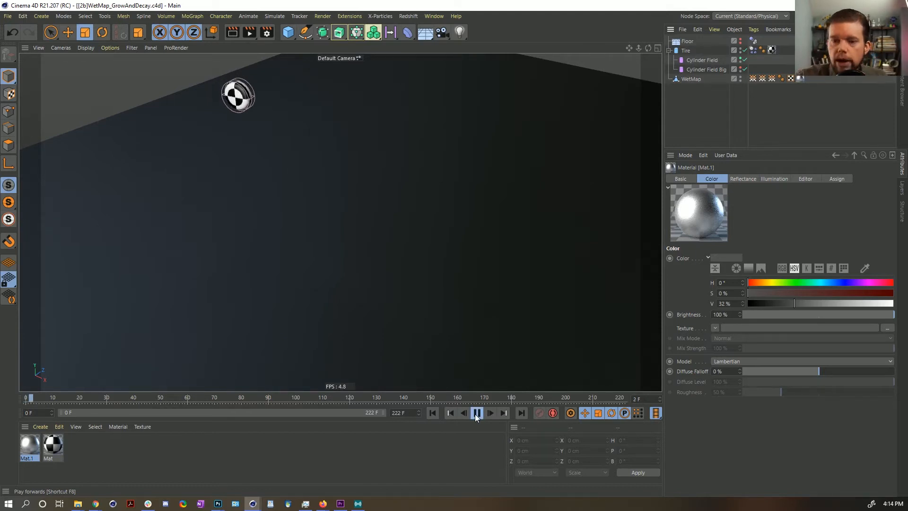
pyautogui.click(475, 414)
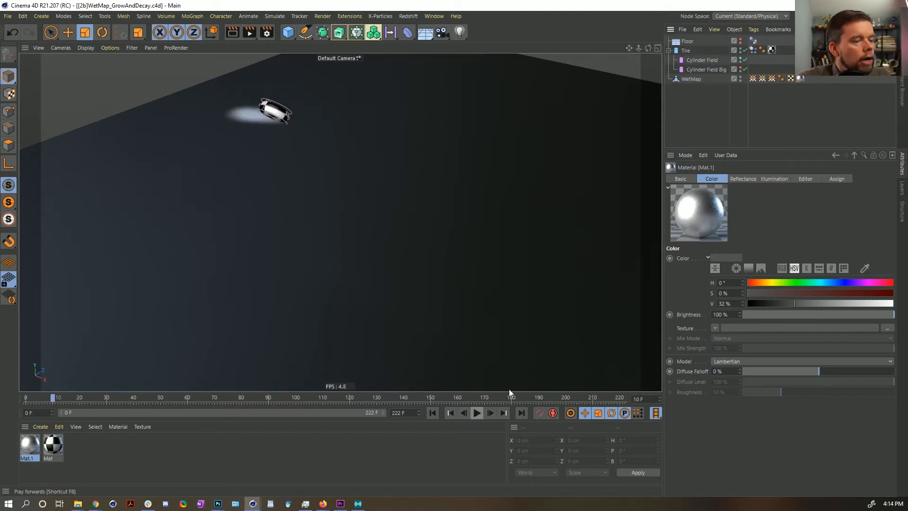
# Delete the second and third vertex map tags from WetMap, keeping only the Growth map.
pyautogui.click(753, 78)
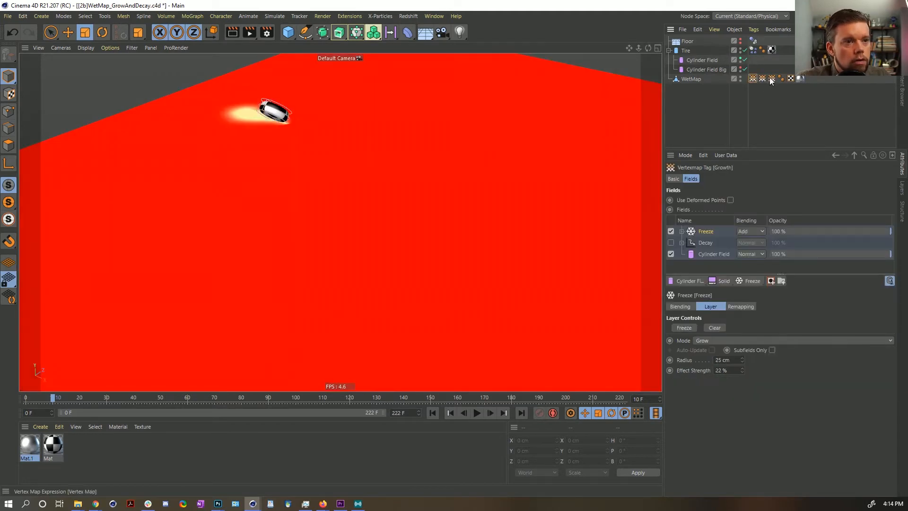
pyautogui.click(762, 78)
pyautogui.keyDown('shift'); pyautogui.click(771, 79); pyautogui.keyUp('shift')
pyautogui.press('Delete')
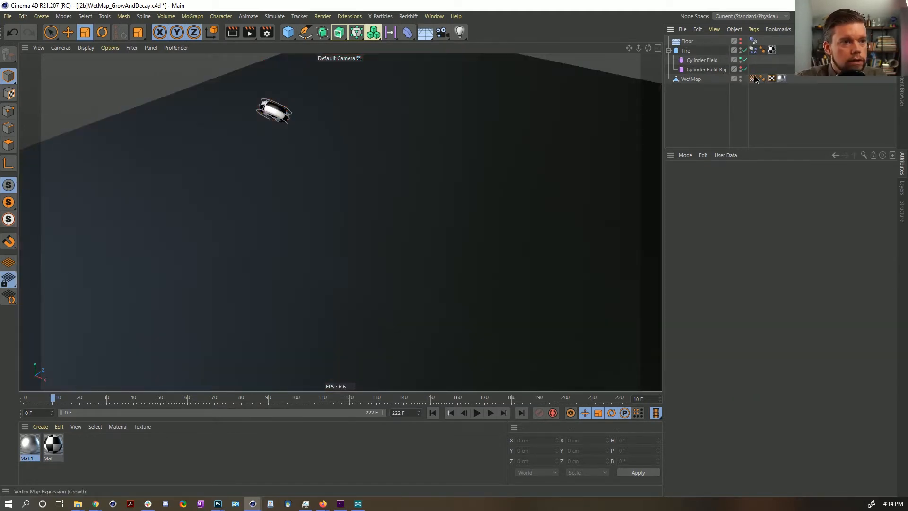
# Move the disabled Decay layer above Freeze in the Growth map's fields and replay the animation.
pyautogui.click(754, 79)
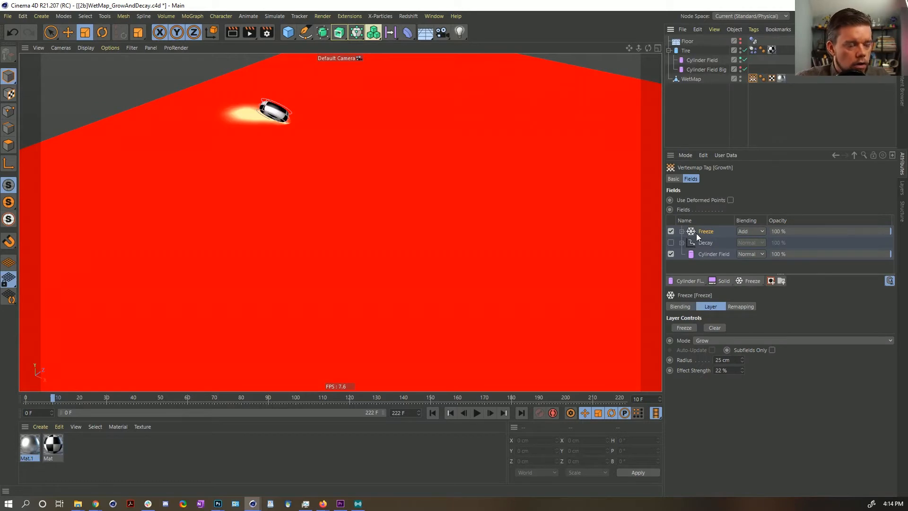
pyautogui.moveTo(698, 242); pyautogui.dragTo(701, 242)
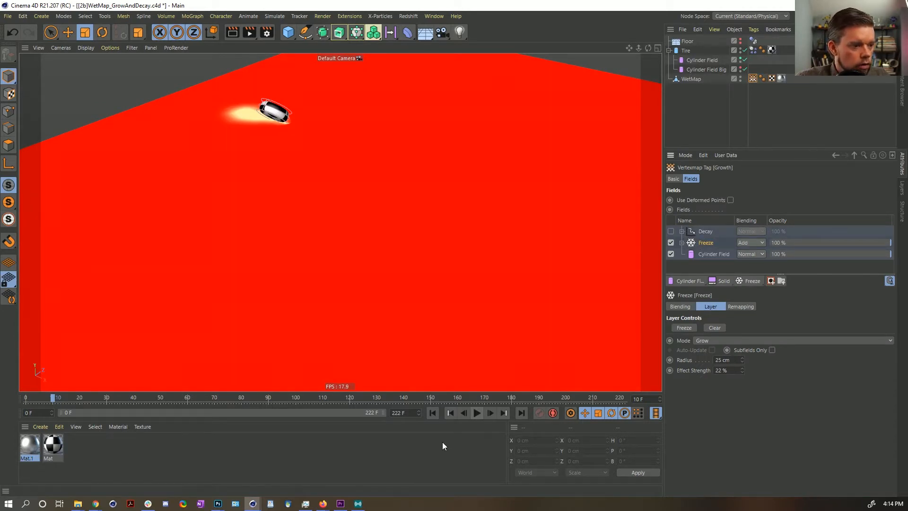
pyautogui.click(432, 413)
pyautogui.click(477, 413)
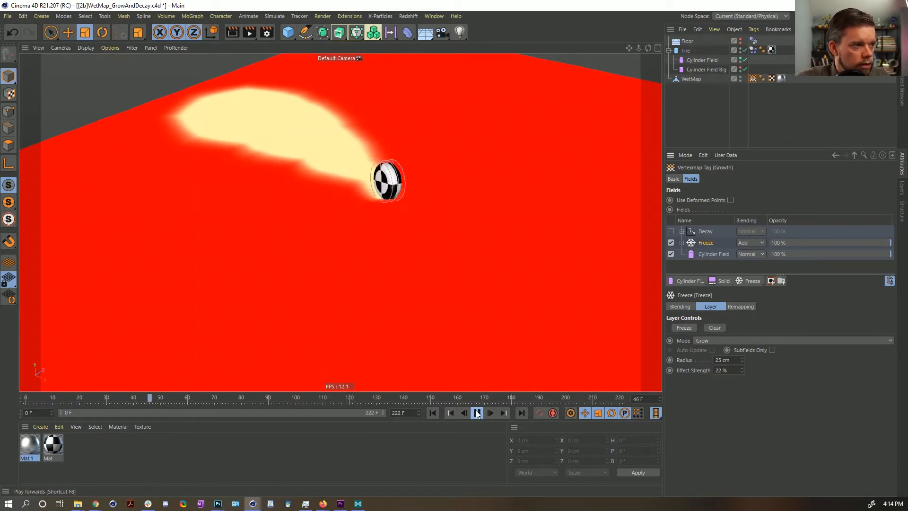
pyautogui.click(477, 413)
# Enable the Growth map's Decay layer, set its blending to Subtract and replay the animation from the start.
pyautogui.click(670, 231)
pyautogui.click(702, 233)
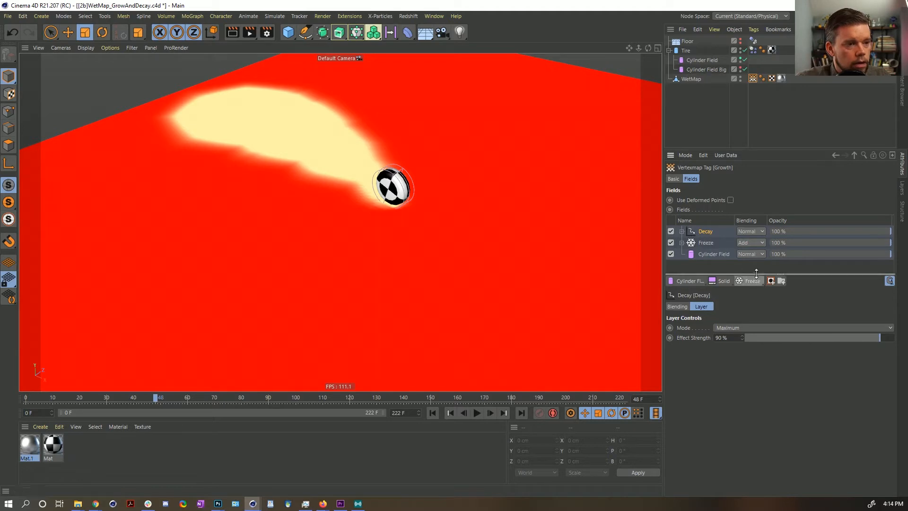
pyautogui.click(749, 231)
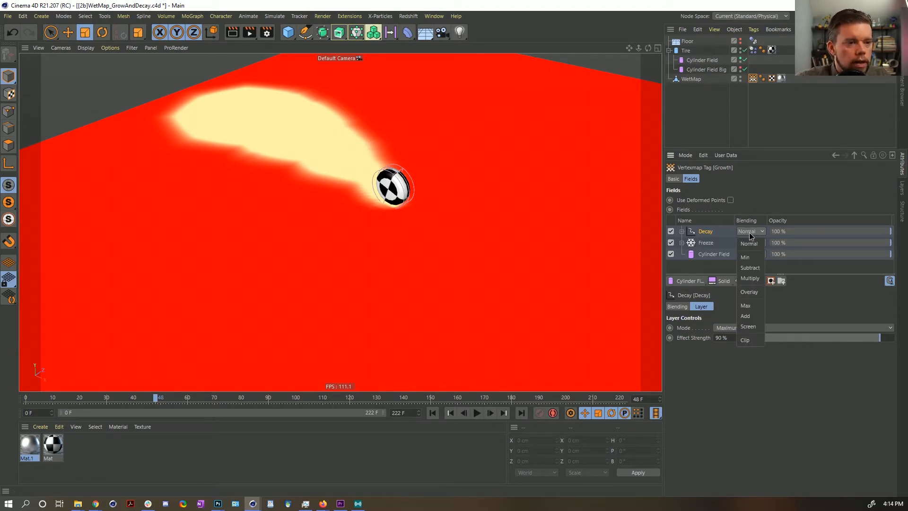
pyautogui.click(758, 267)
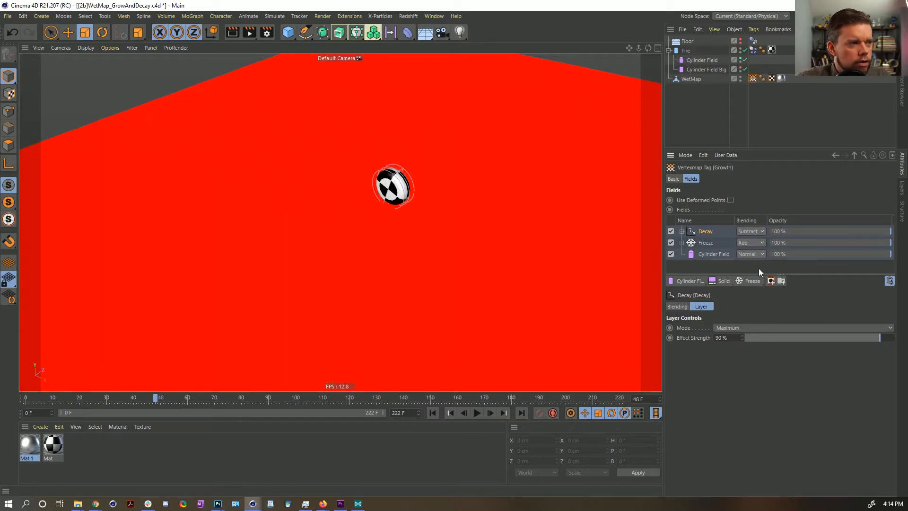
pyautogui.click(432, 413)
pyautogui.click(476, 412)
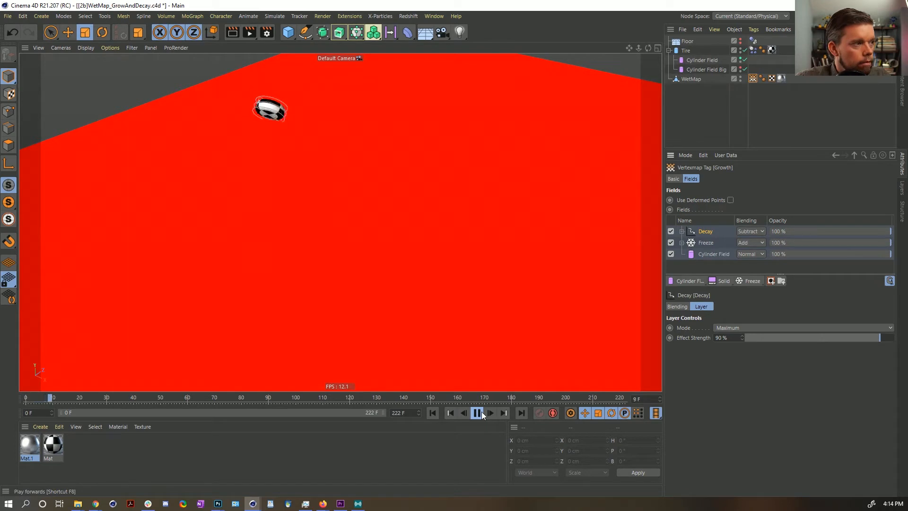
# Lower the Decay layer's opacity to 11.9 % and replay the trail from the first frame.
pyautogui.click(864, 231)
pyautogui.moveTo(857, 229); pyautogui.dragTo(782, 232)
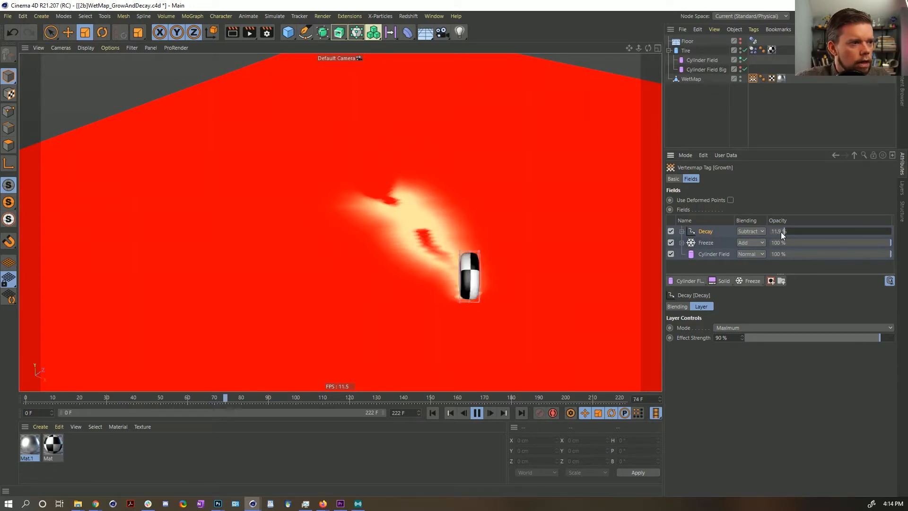
pyautogui.click(434, 413)
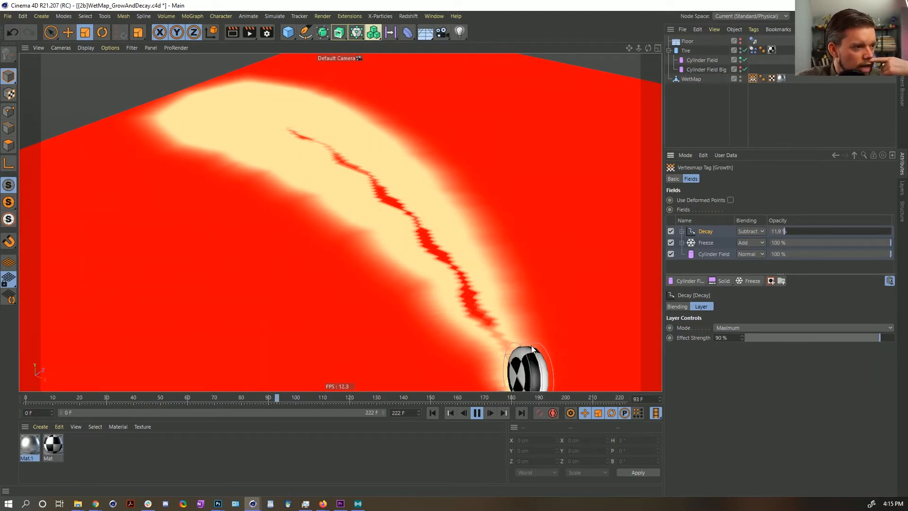
pyautogui.click(477, 413)
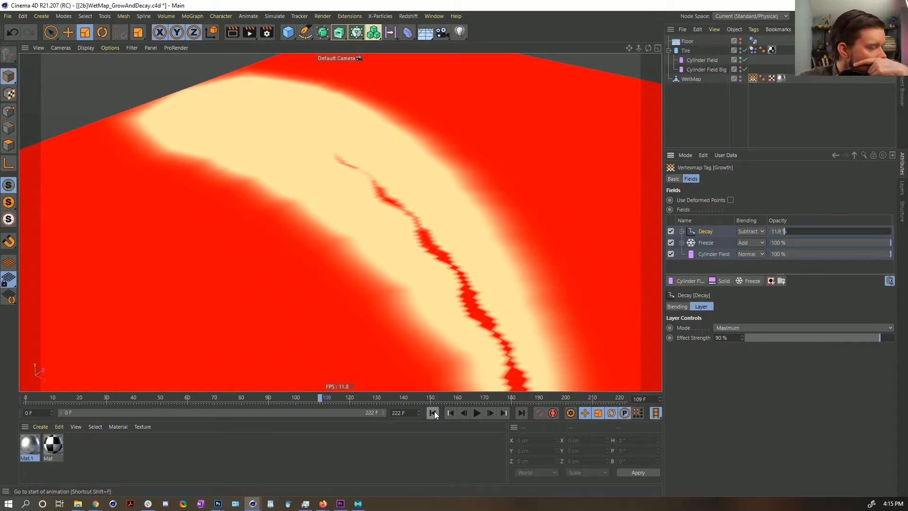
# Disable the Decay layer, add a Delay modifier layer above it and replay the animation.
pyautogui.click(671, 231)
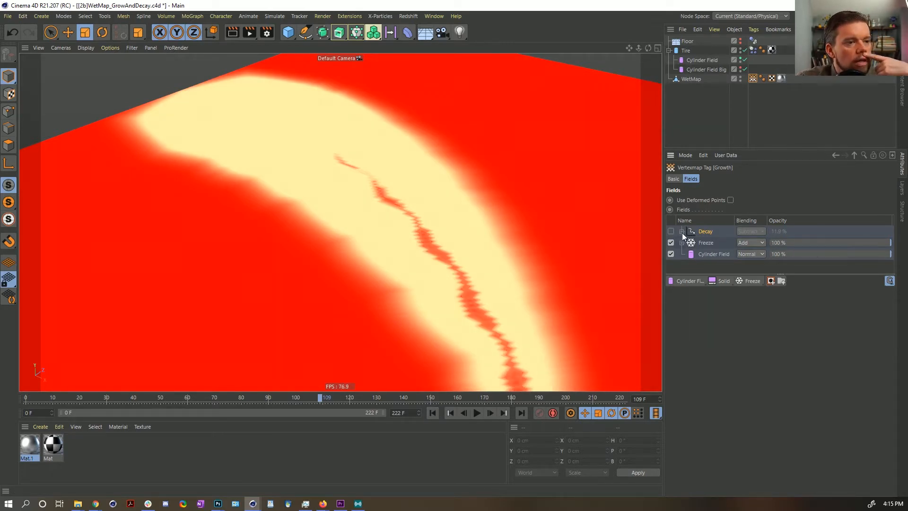
pyautogui.click(740, 282)
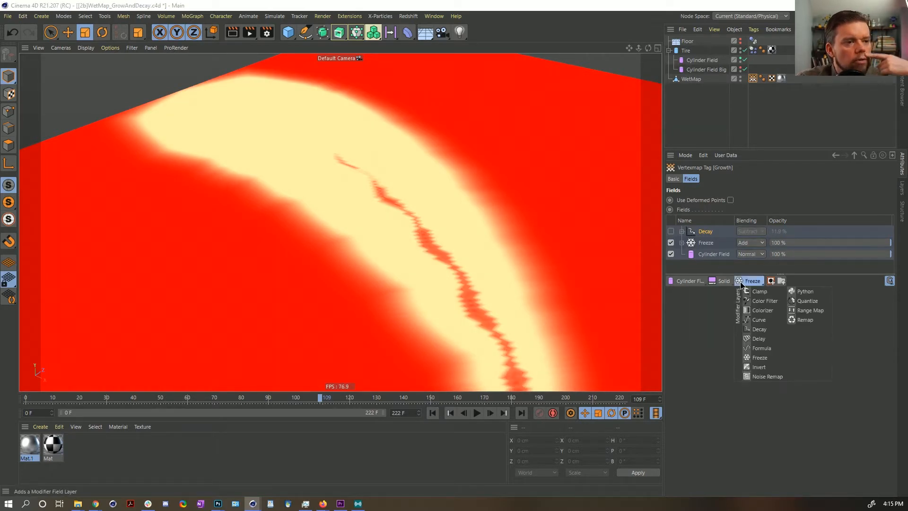
pyautogui.click(758, 339)
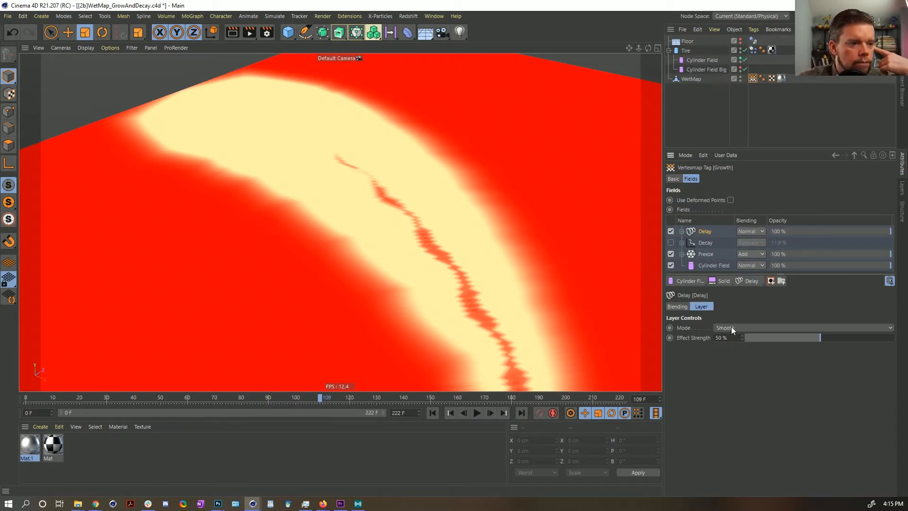
pyautogui.click(433, 413)
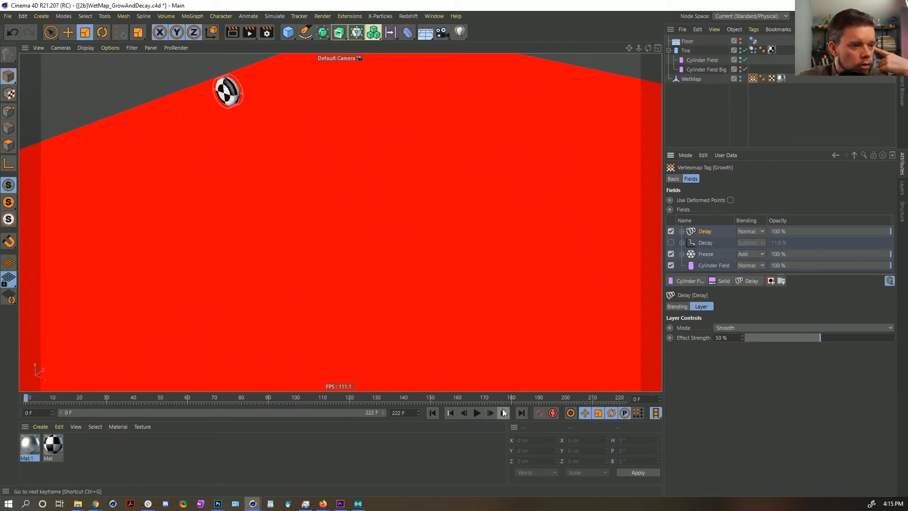
pyautogui.click(476, 413)
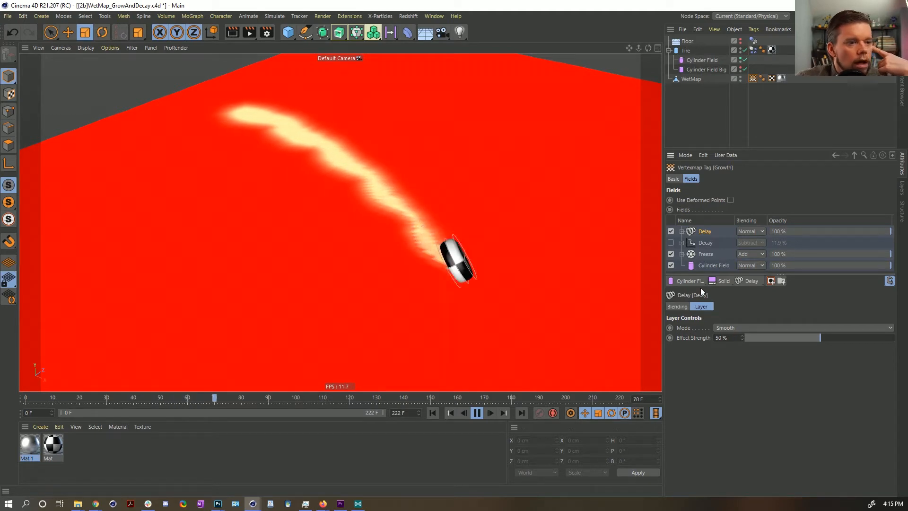
# Set the Delay layer's blending to Subtract and its effect strength to 89 %, checking the trail in playback.
pyautogui.click(753, 234)
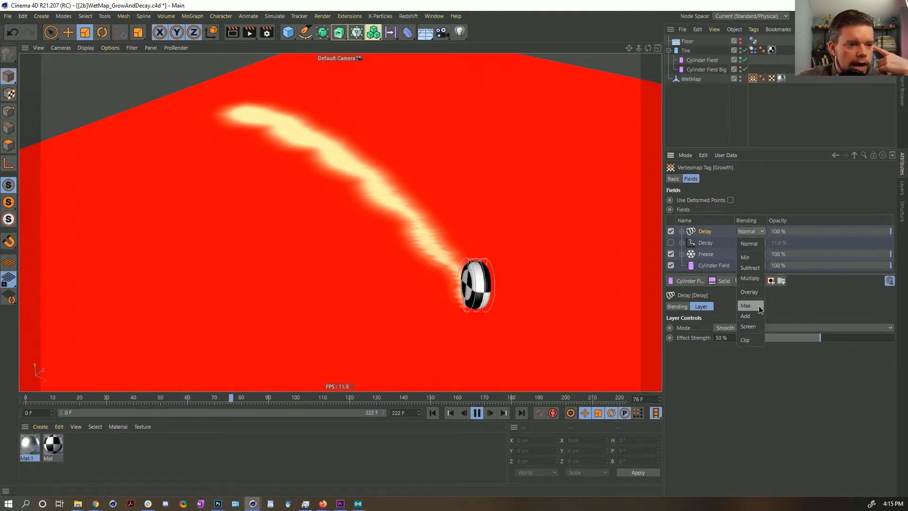
pyautogui.click(758, 267)
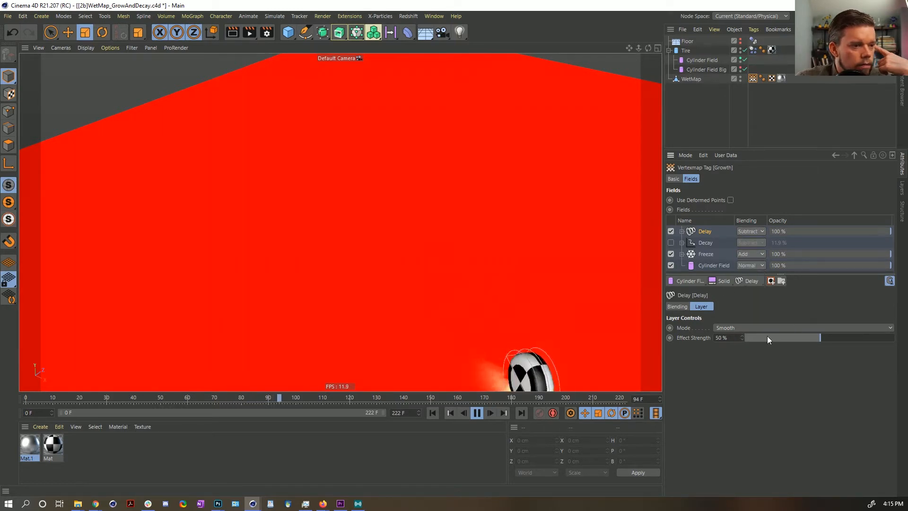
pyautogui.click(432, 413)
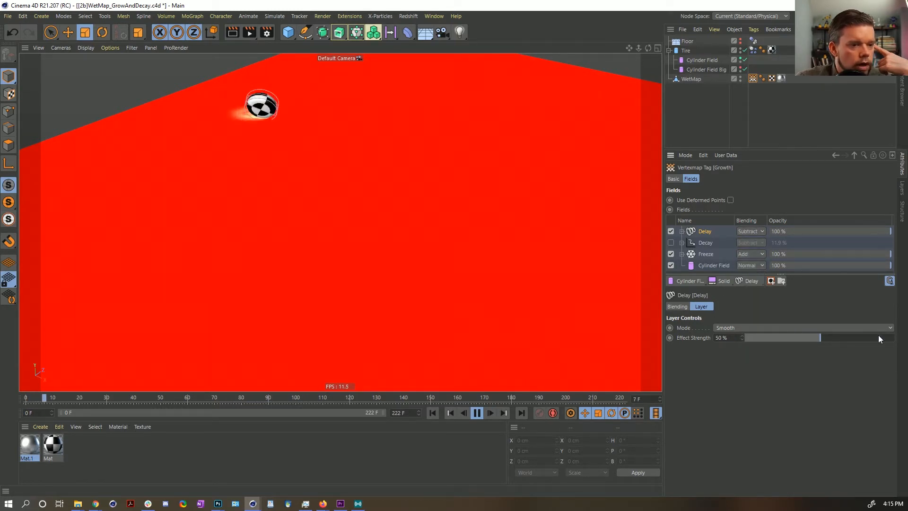
pyautogui.click(878, 335)
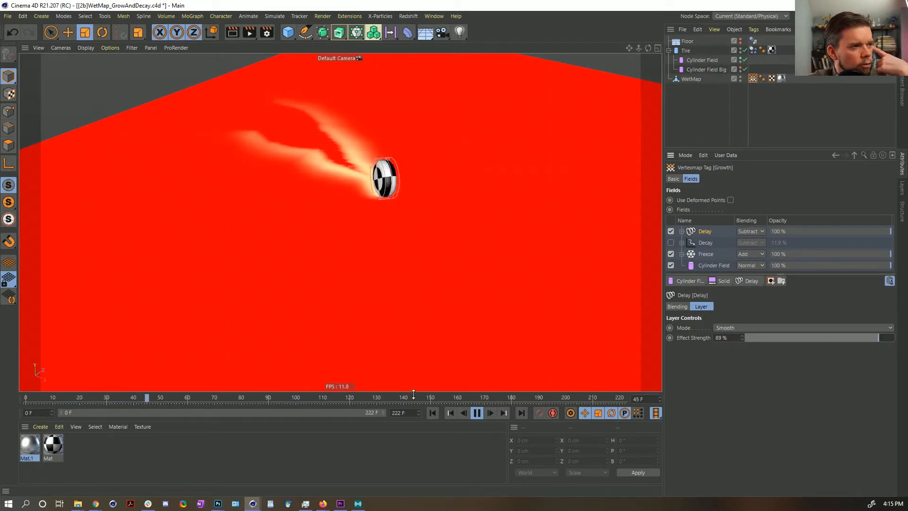
pyautogui.click(433, 413)
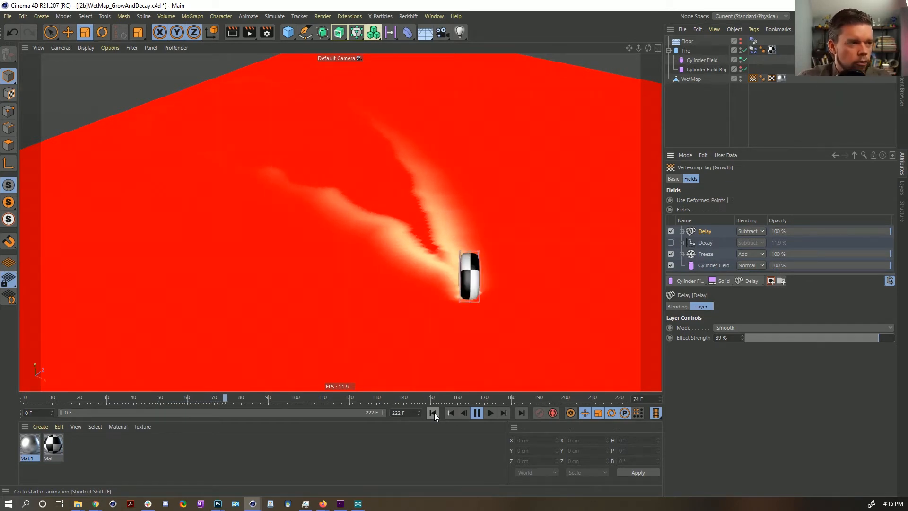
pyautogui.click(477, 413)
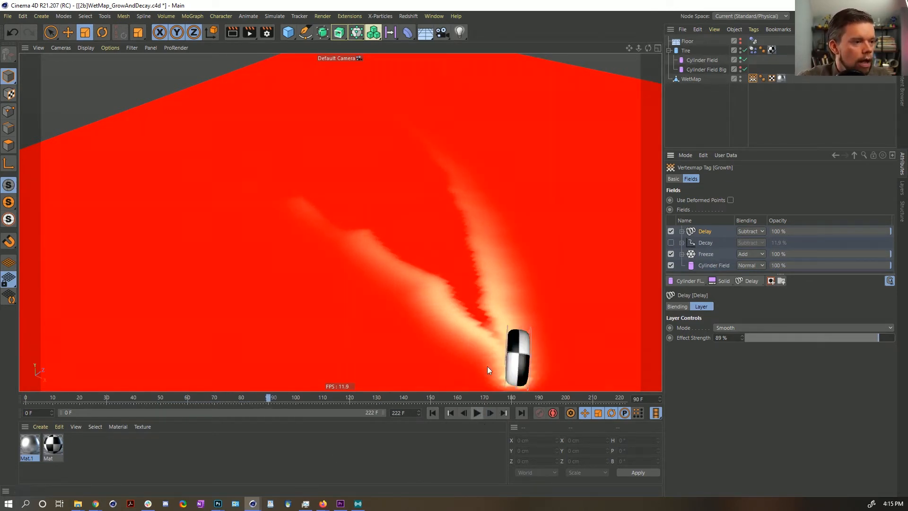
# Save the scene as a new file named [2b]WetMap_Ripple.c4d.
pyautogui.hotkey('ctrl', 'shift', 's')
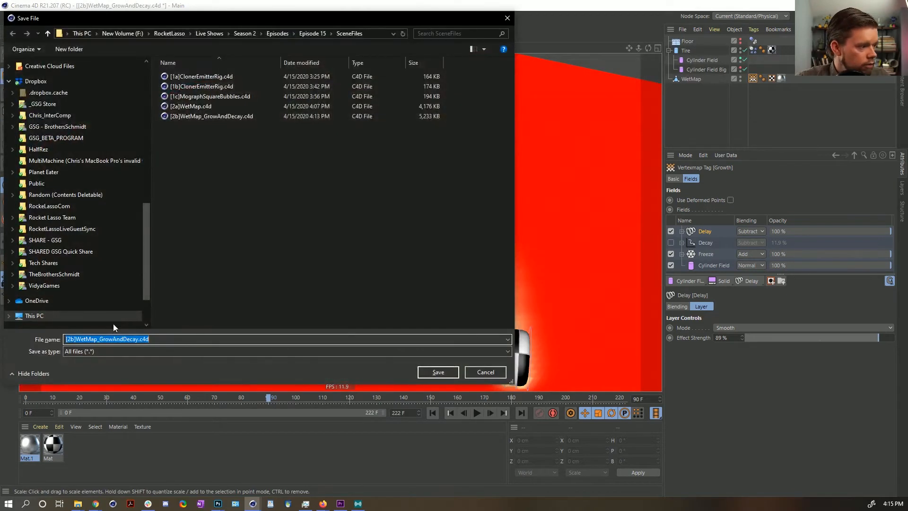
pyautogui.click(100, 338)
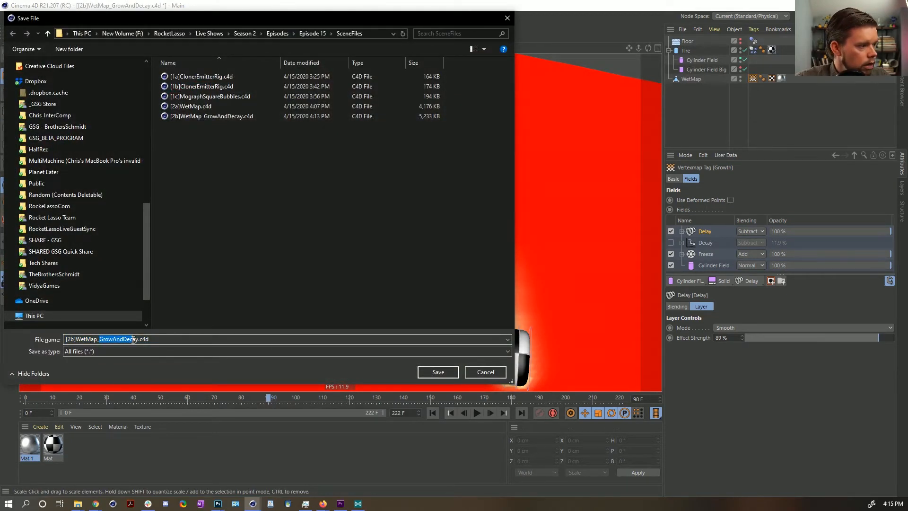
pyautogui.write('Ripple')
pyautogui.press('Return')
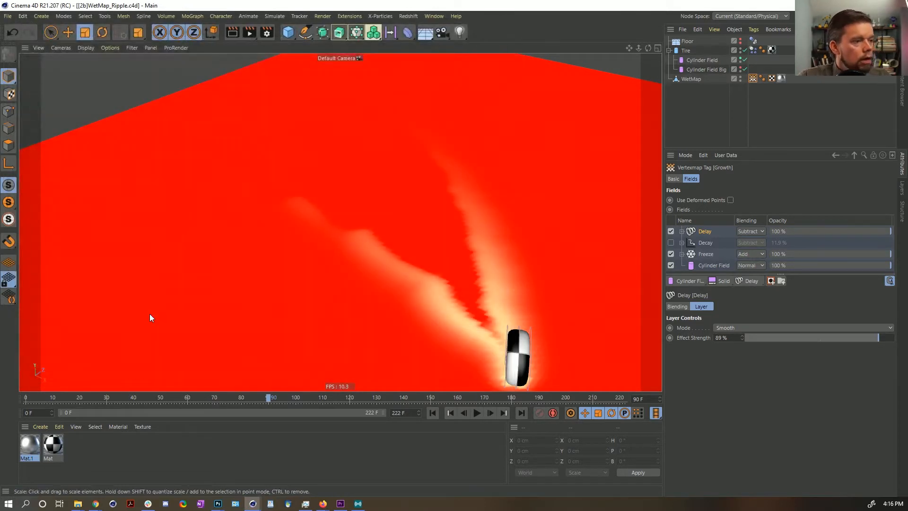
# Replay the trail from the first frame, rewind and delete the Growth map's Delay layer.
pyautogui.click(433, 415)
pyautogui.click(477, 413)
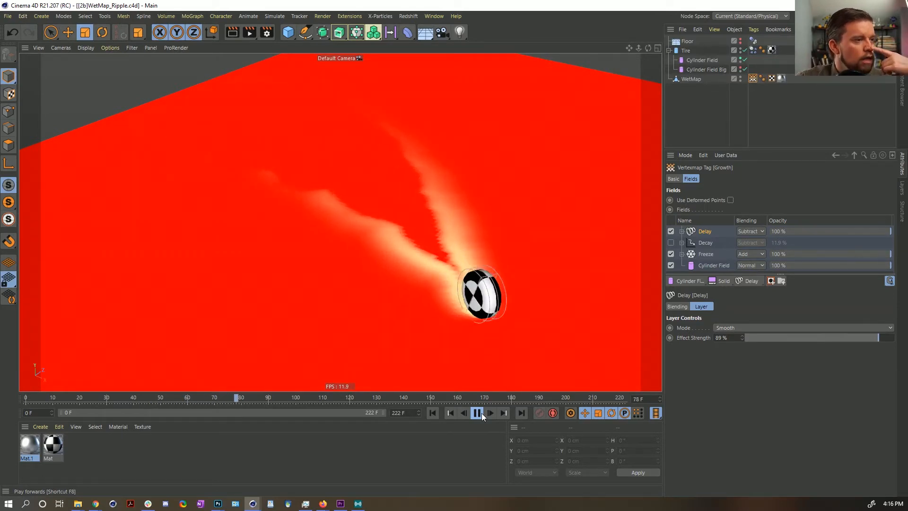
pyautogui.click(481, 413)
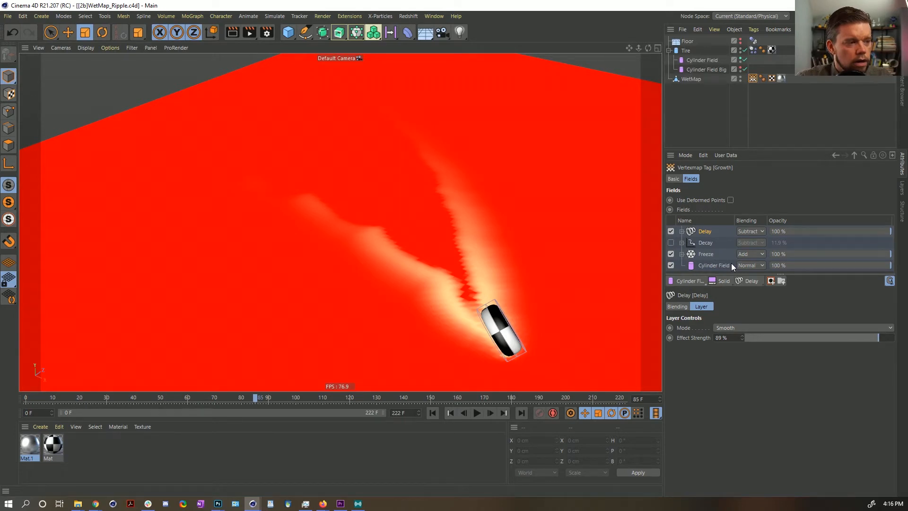
pyautogui.click(478, 412)
pyautogui.click(450, 413)
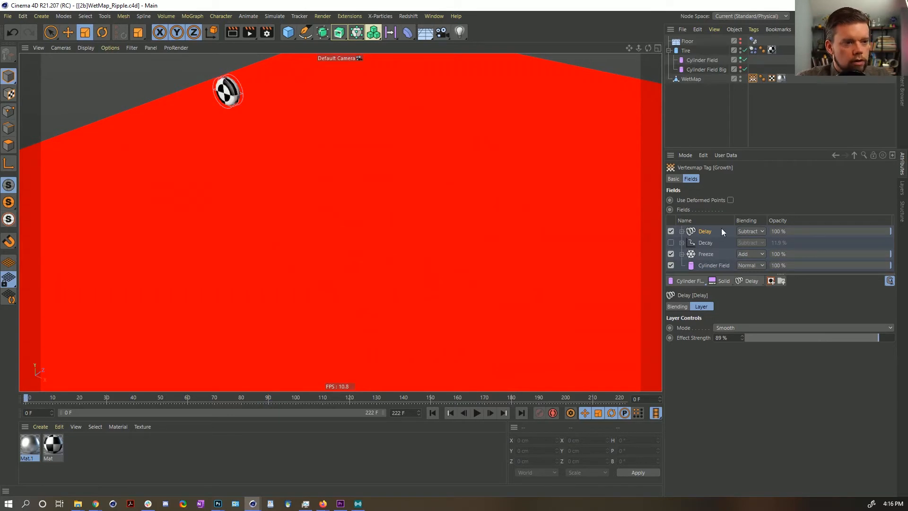
pyautogui.press('Delete')
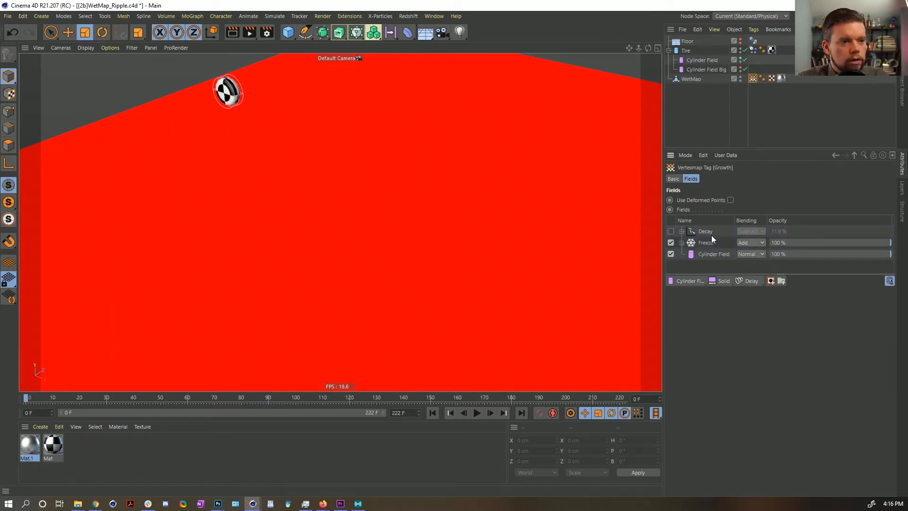
# Add a Solid layer on top of the Growth map's field list and set its blending to Subtract.
pyautogui.click(714, 280)
pyautogui.click(751, 231)
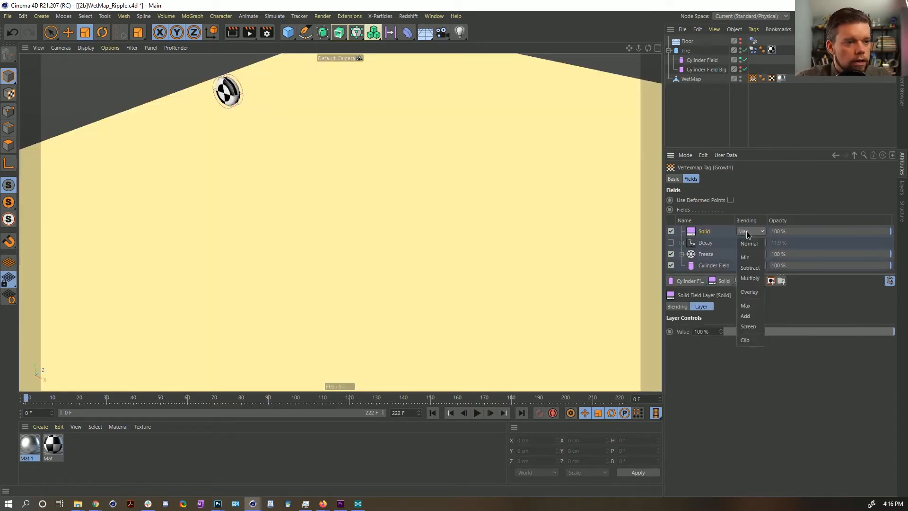
pyautogui.click(752, 241)
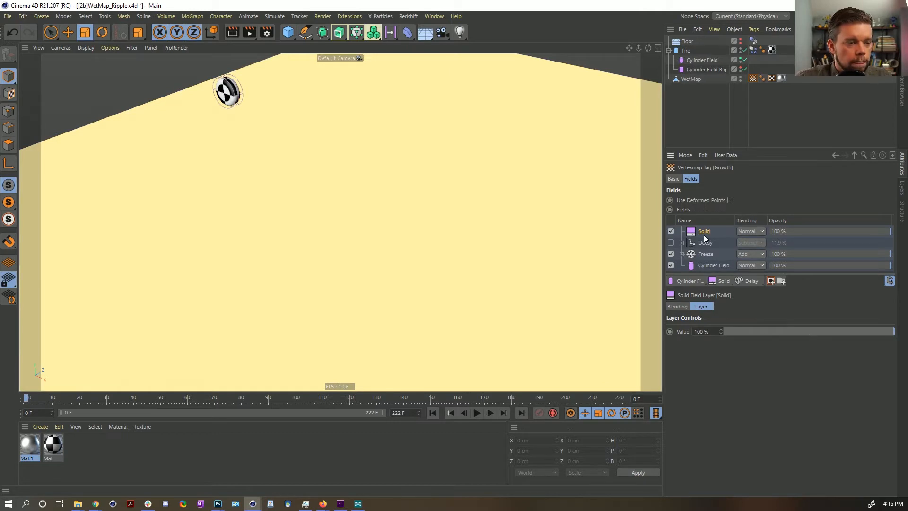
pyautogui.click(749, 231)
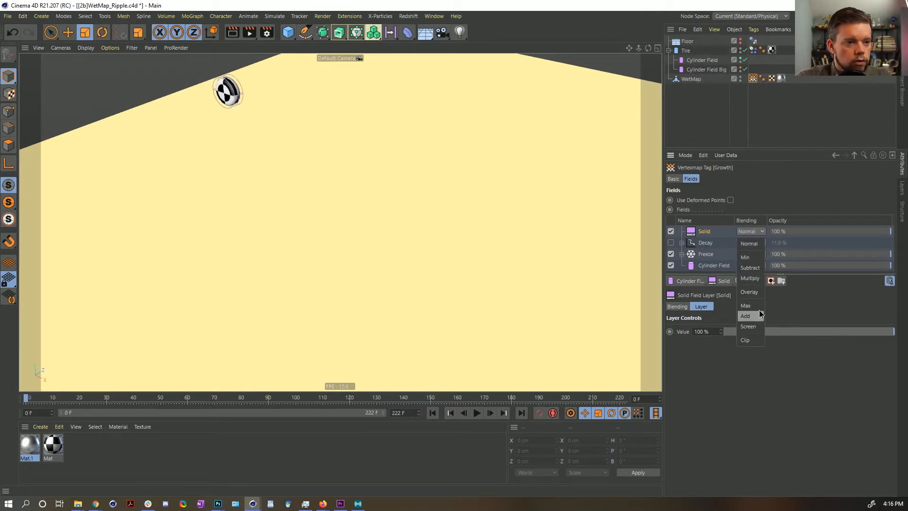
pyautogui.click(761, 268)
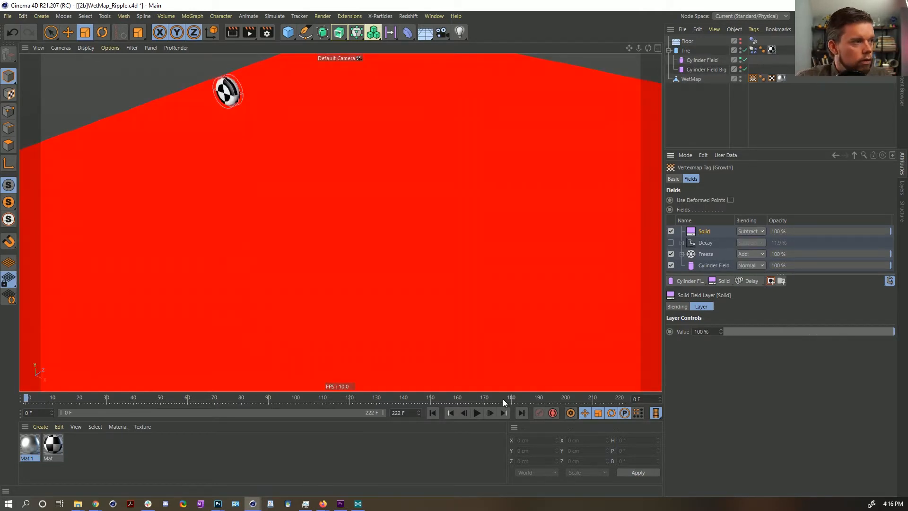
# Reduce the Solid layer's value to 19 % while the animation plays.
pyautogui.click(471, 413)
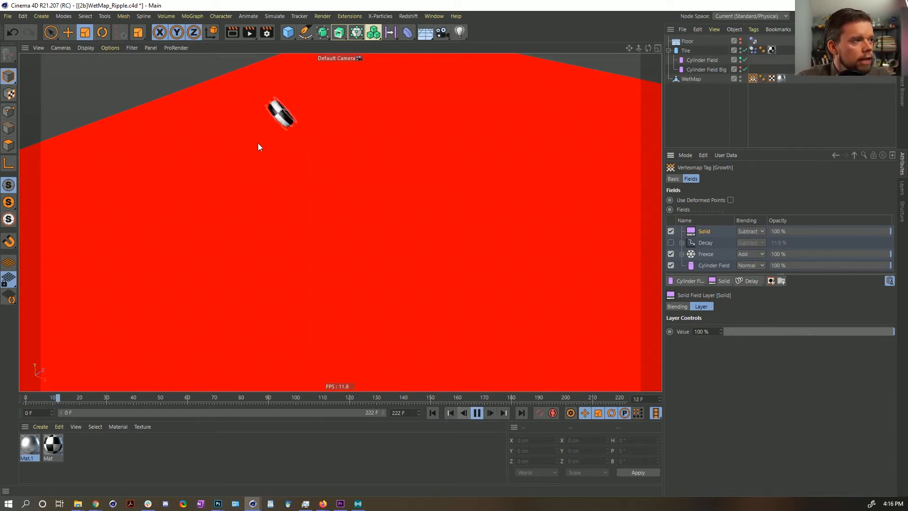
pyautogui.moveTo(811, 333); pyautogui.dragTo(764, 331)
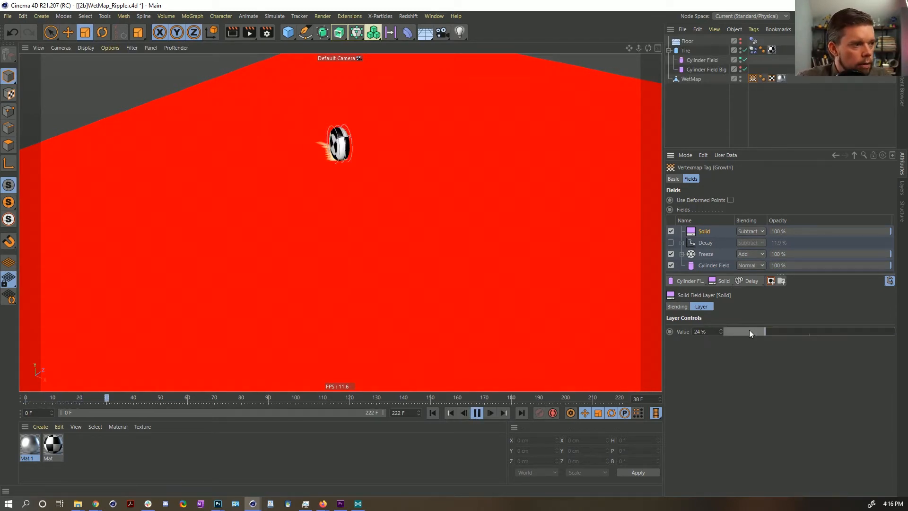
pyautogui.click(741, 333)
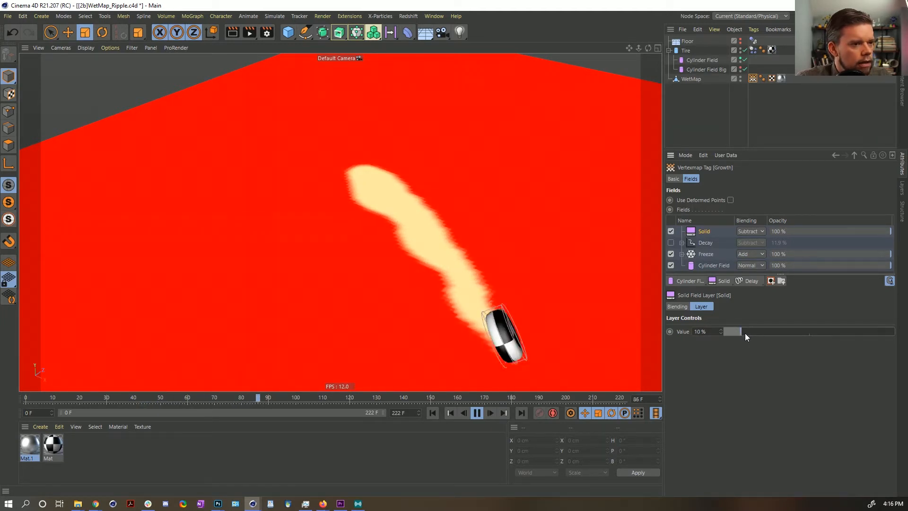
pyautogui.click(747, 332)
pyautogui.click(750, 333)
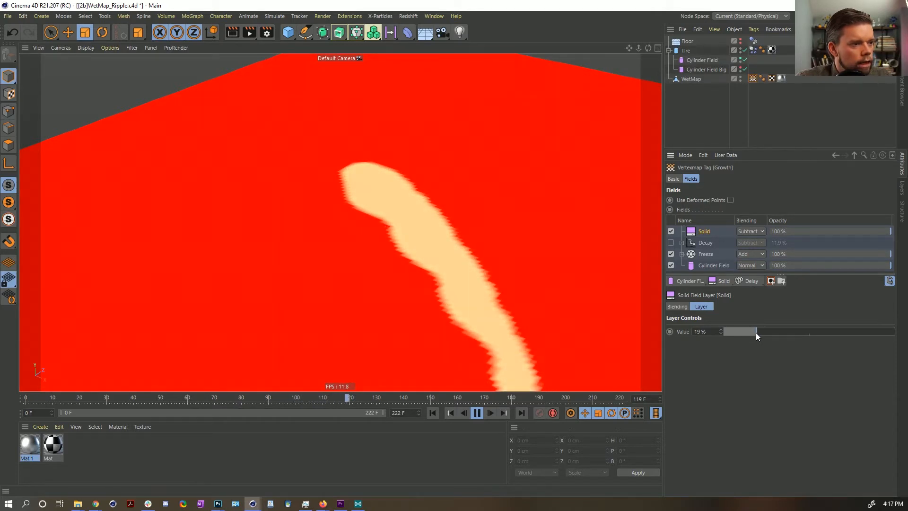
# Replay the animation from the first frame and review the settings of the Freeze and Solid layers.
pyautogui.click(430, 413)
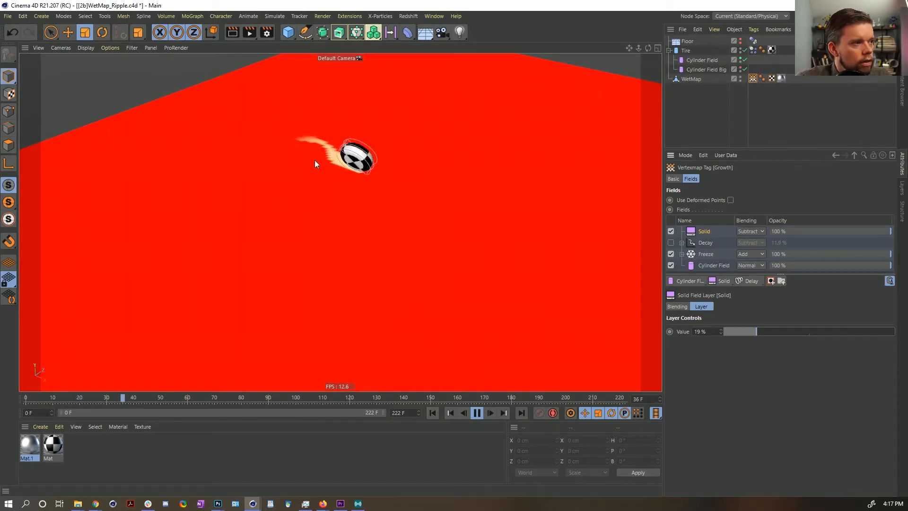
pyautogui.click(709, 255)
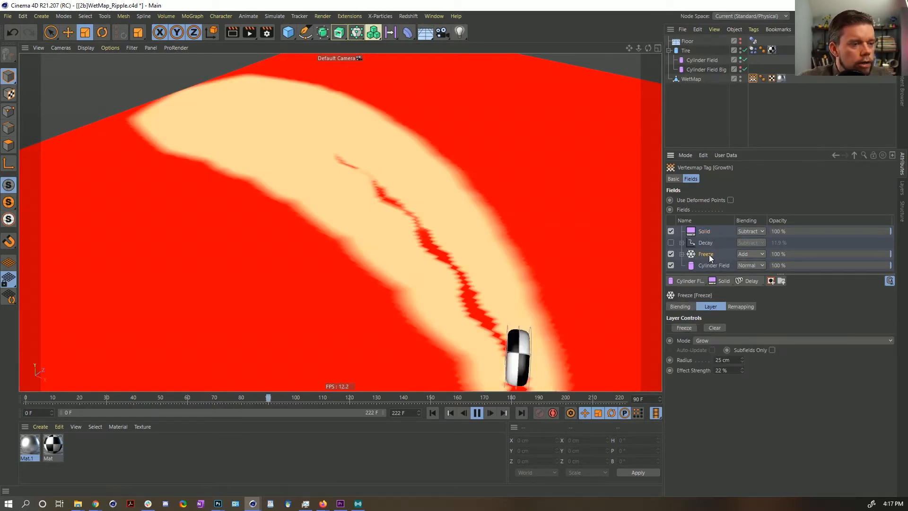
pyautogui.click(705, 232)
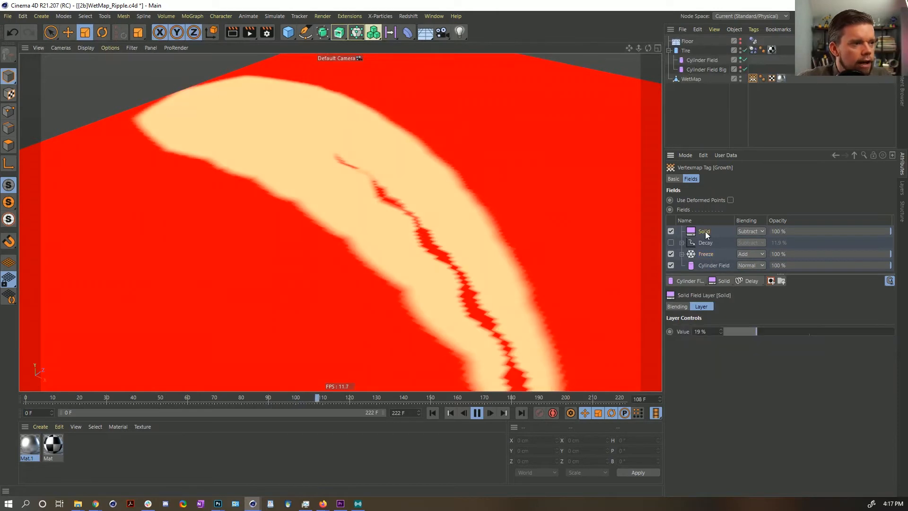
# Set the Freeze layer's effect strength to 50 % and replay the trail from the first frame.
pyautogui.click(432, 417)
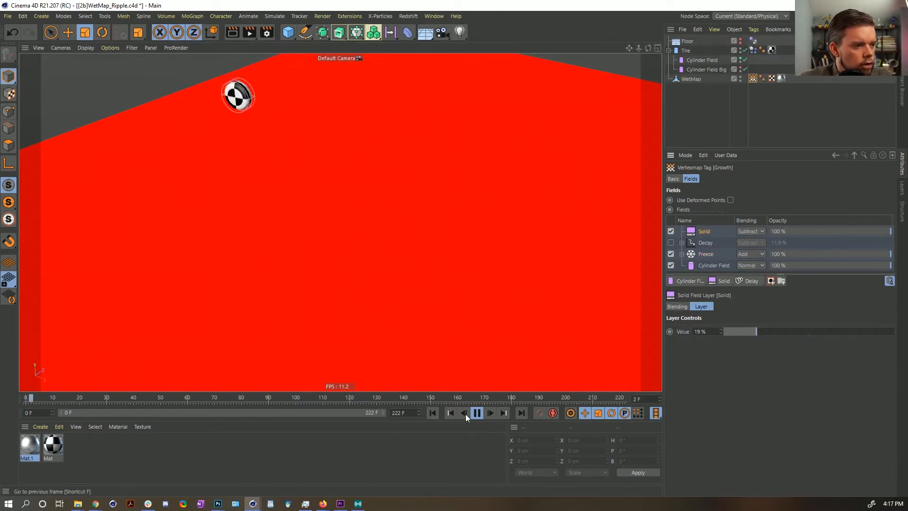
pyautogui.click(701, 254)
pyautogui.click(712, 371)
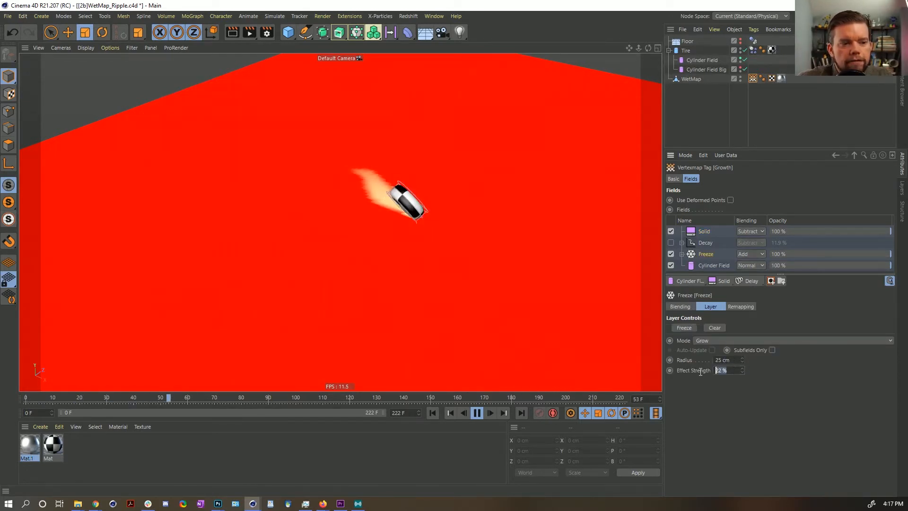
pyautogui.write('50')
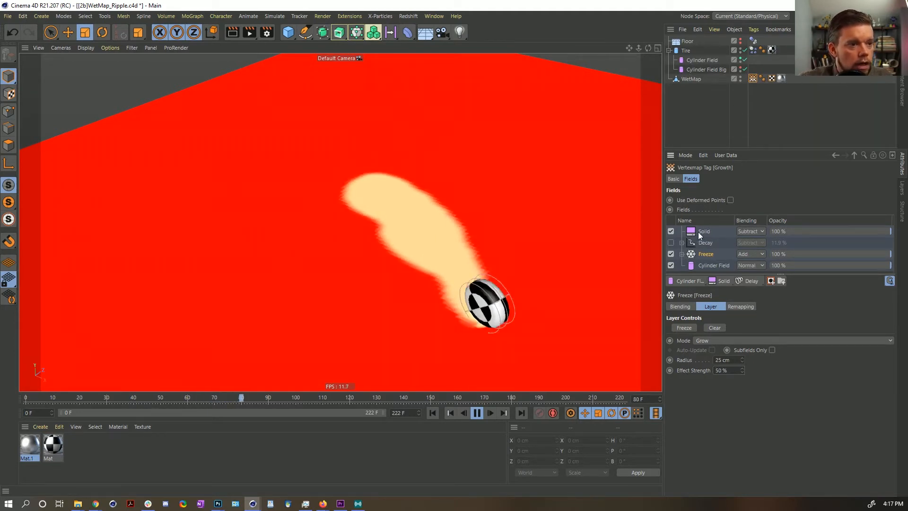
pyautogui.click(699, 233)
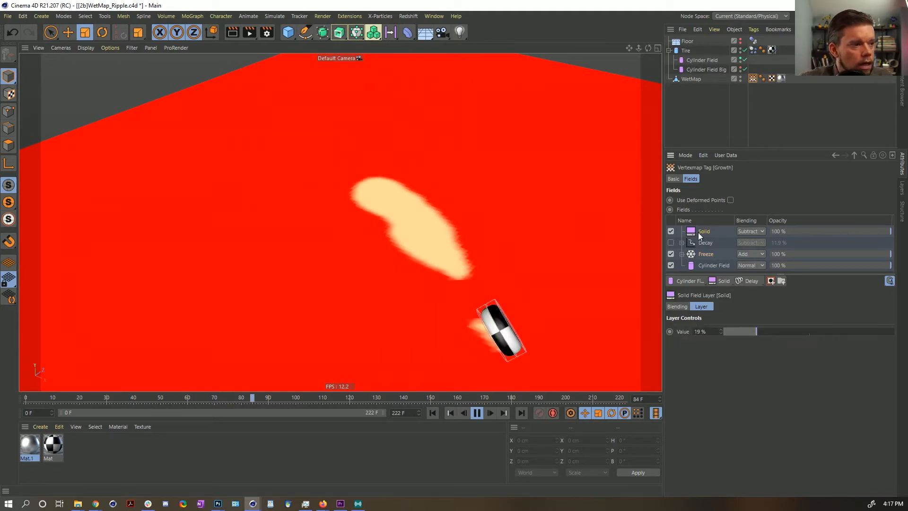
pyautogui.click(429, 413)
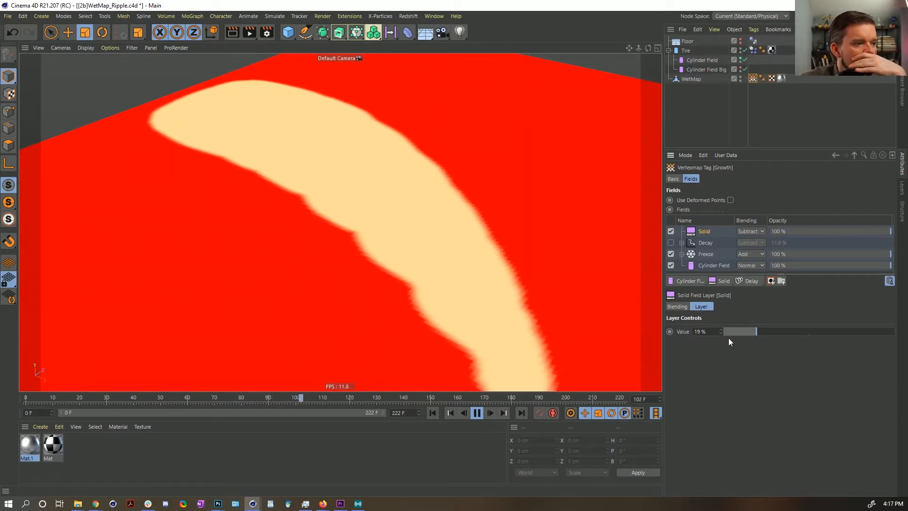
# Compare the trail in playback with the Solid layer off and on, and delete the Solid layer.
pyautogui.click(671, 230)
pyautogui.click(433, 413)
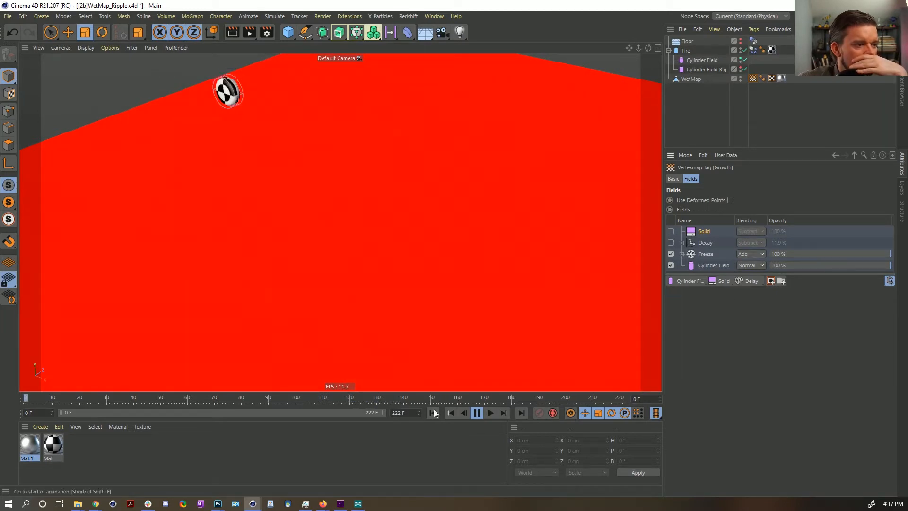
pyautogui.click(671, 231)
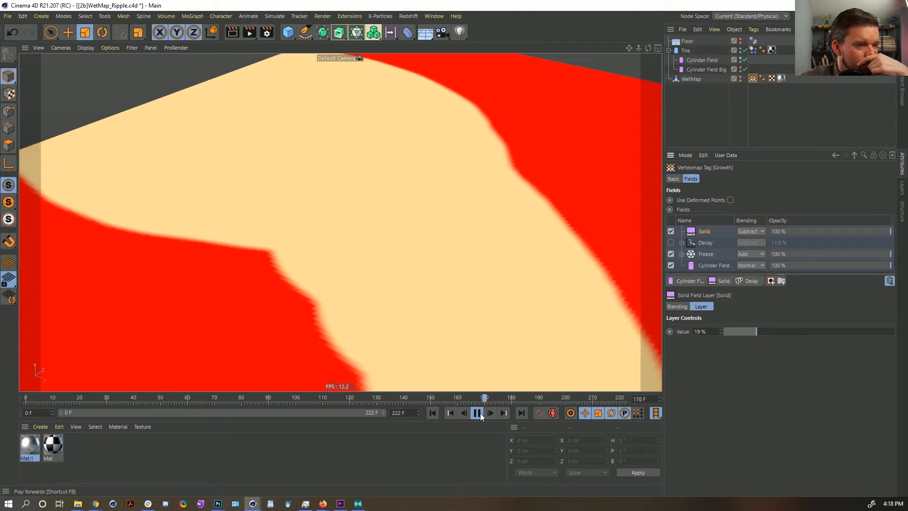
pyautogui.click(432, 413)
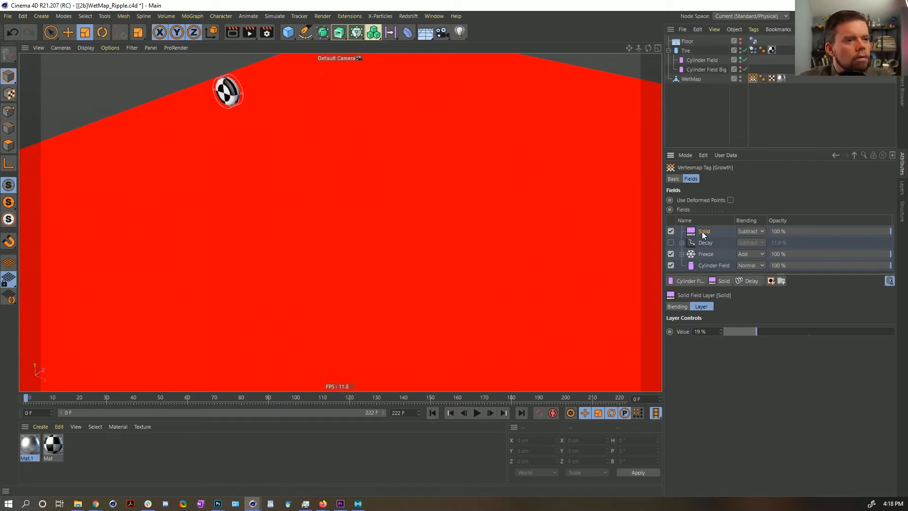
pyautogui.press('Delete')
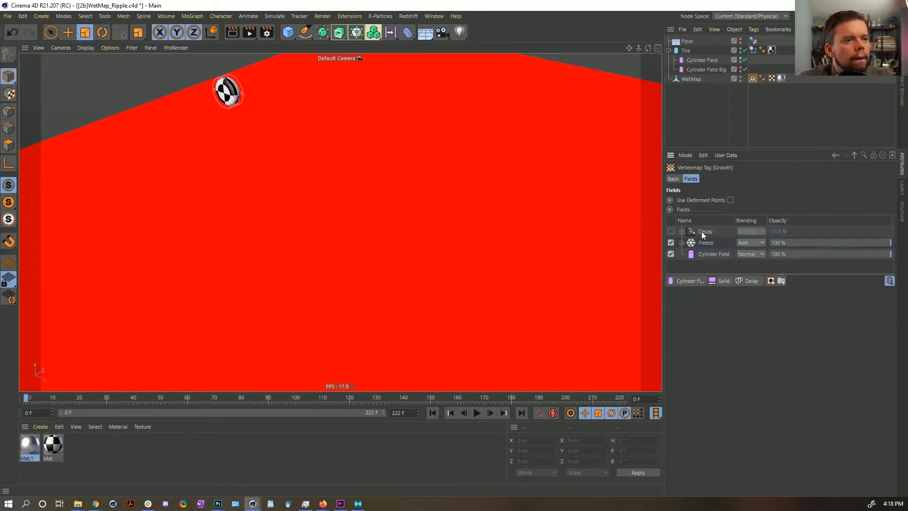
# Add a folder to the Growth map's field list and copy the Freeze and Cylinder Field layers into it.
pyautogui.click(780, 280)
pyautogui.click(705, 256)
pyautogui.keyDown('ctrl'); pyautogui.click(706, 264); pyautogui.keyUp('ctrl')
pyautogui.moveTo(709, 256); pyautogui.dragTo(705, 230)
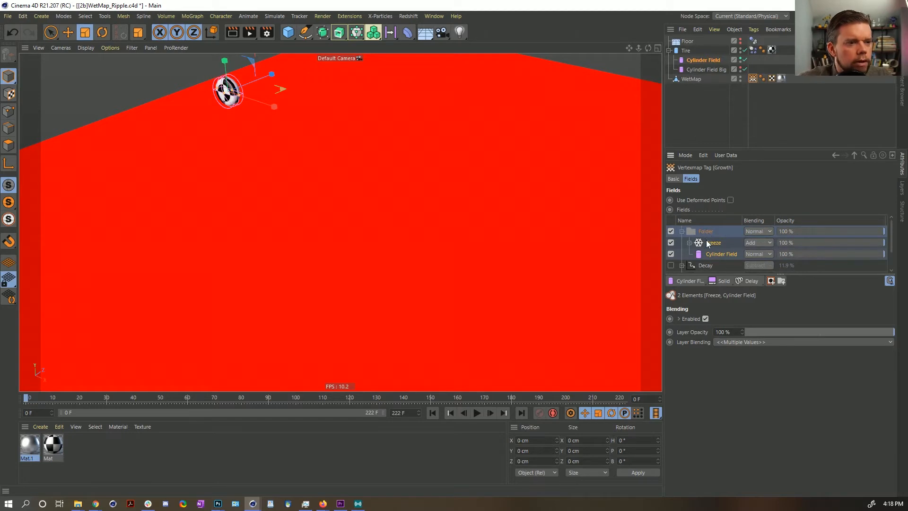
# Set the folder's blending to Subtract and the effect strength of its nested Freeze layer to 45 %.
pyautogui.click(705, 240)
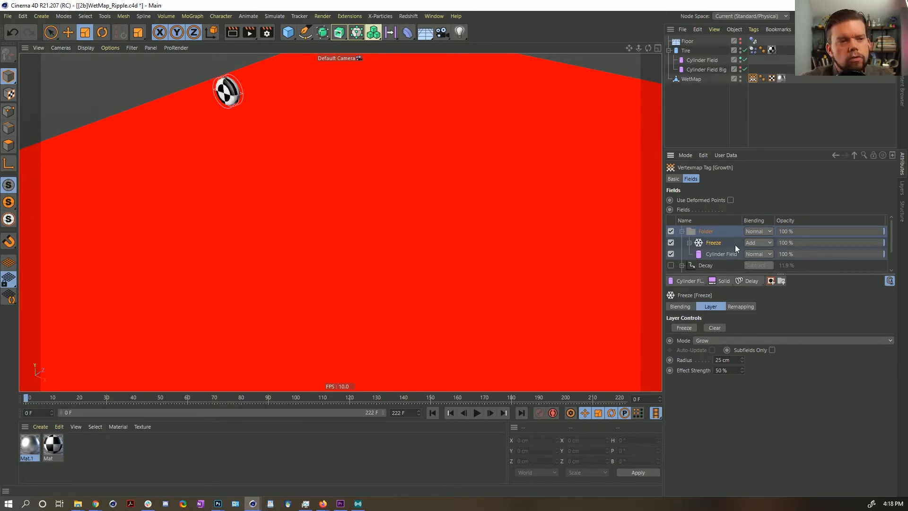
pyautogui.moveTo(736, 274); pyautogui.dragTo(736, 375)
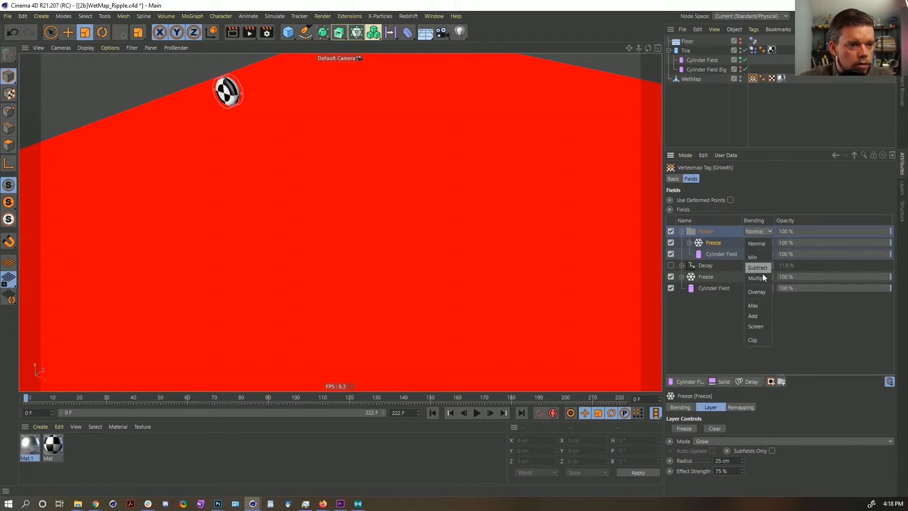
pyautogui.click(757, 268)
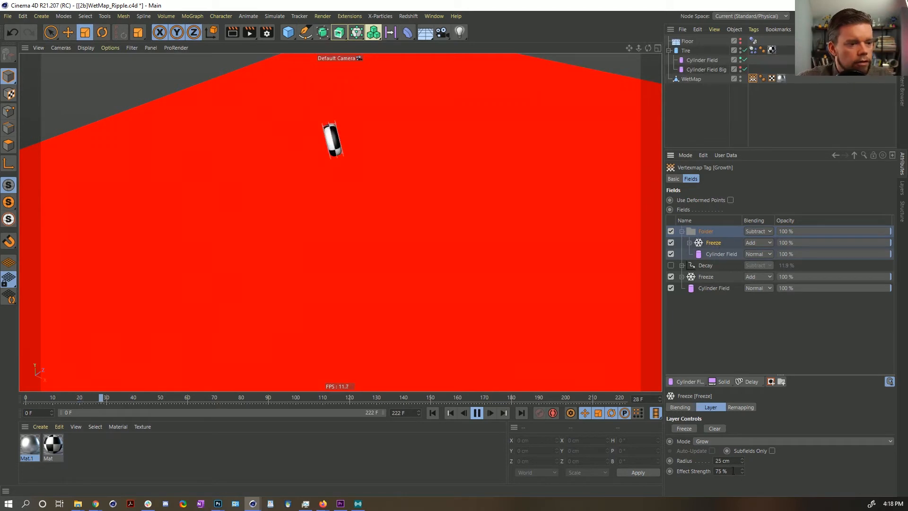
pyautogui.write('45')
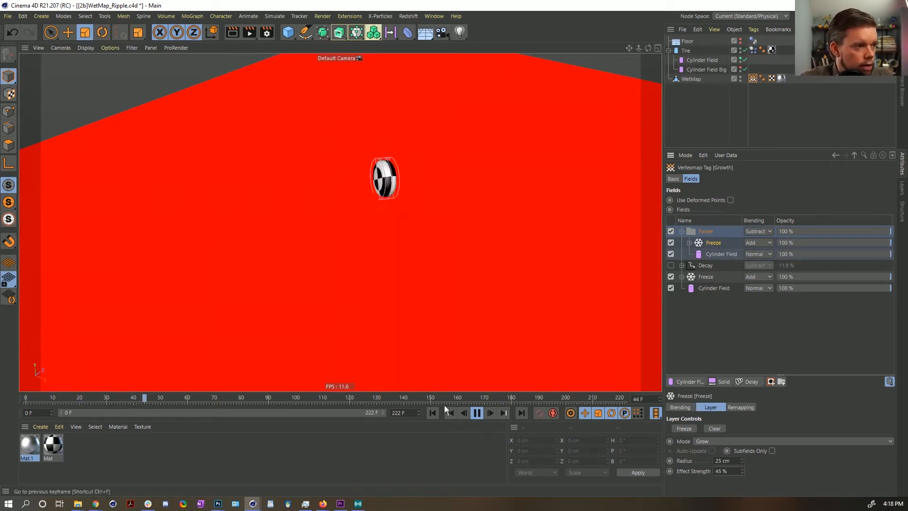
# Replay the animation from the first frame to check the subtracting folder, and select the folder to view its blending settings.
pyautogui.click(432, 413)
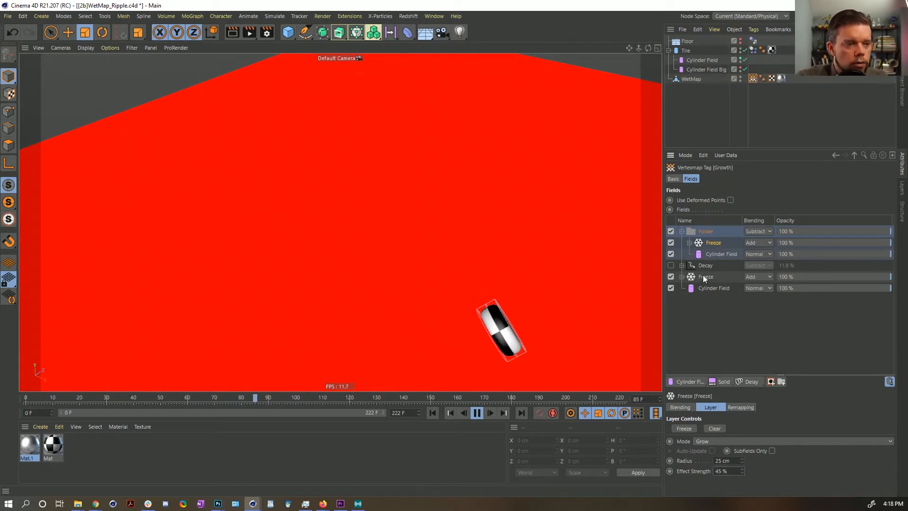
pyautogui.click(710, 230)
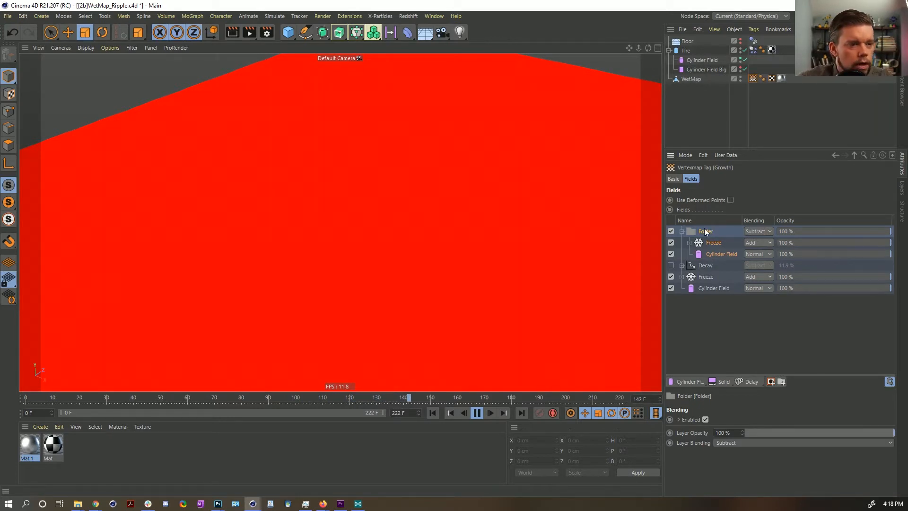
pyautogui.click(433, 414)
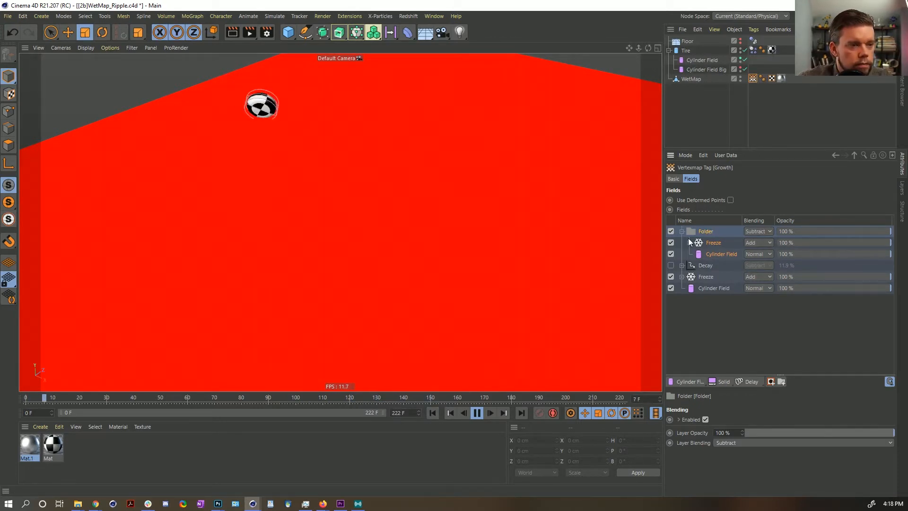
# Delete the subtracting folder from the Growth map's field list and replay the animation from the first frame.
pyautogui.press('Delete')
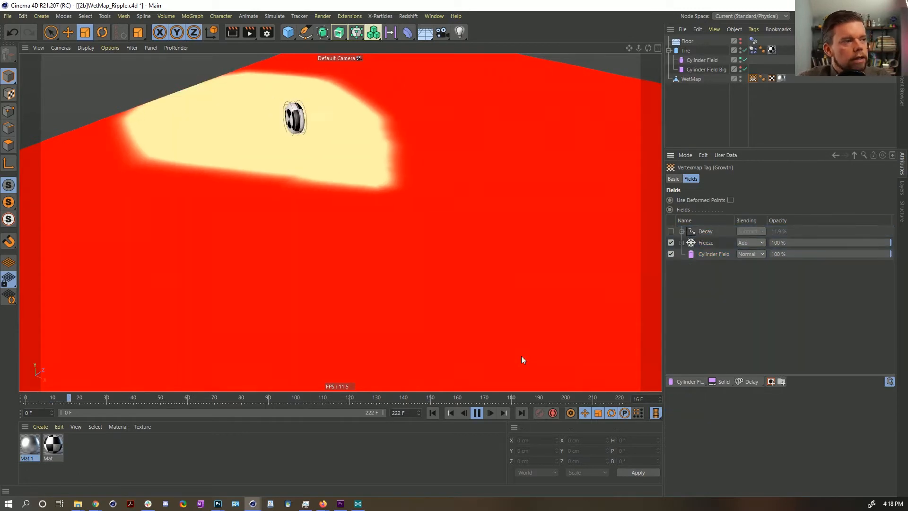
pyautogui.click(433, 412)
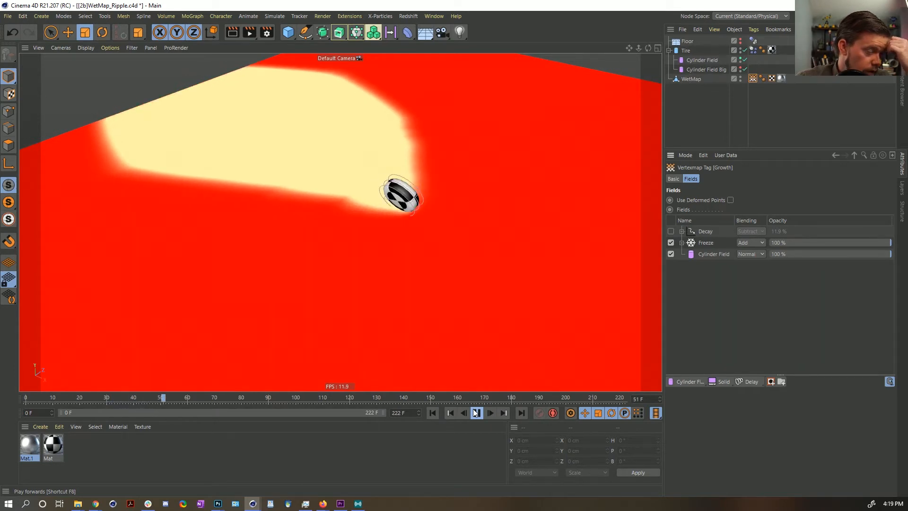
pyautogui.click(476, 412)
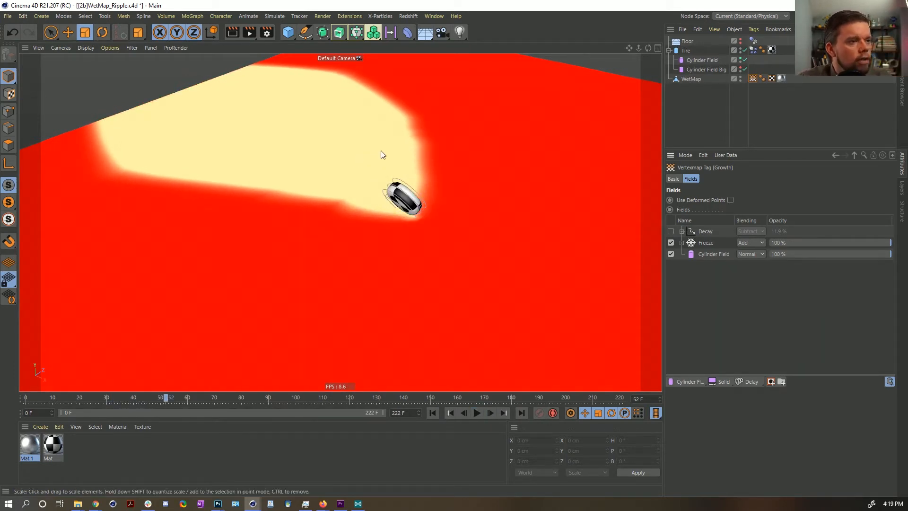
# Set the Freeze layer's mode to Average and replay the animation from the first frame.
pyautogui.click(704, 243)
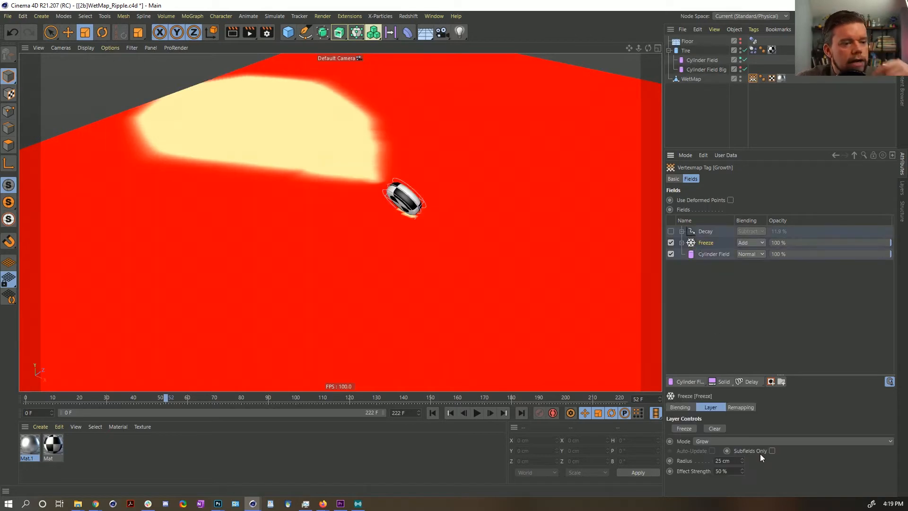
pyautogui.click(745, 440)
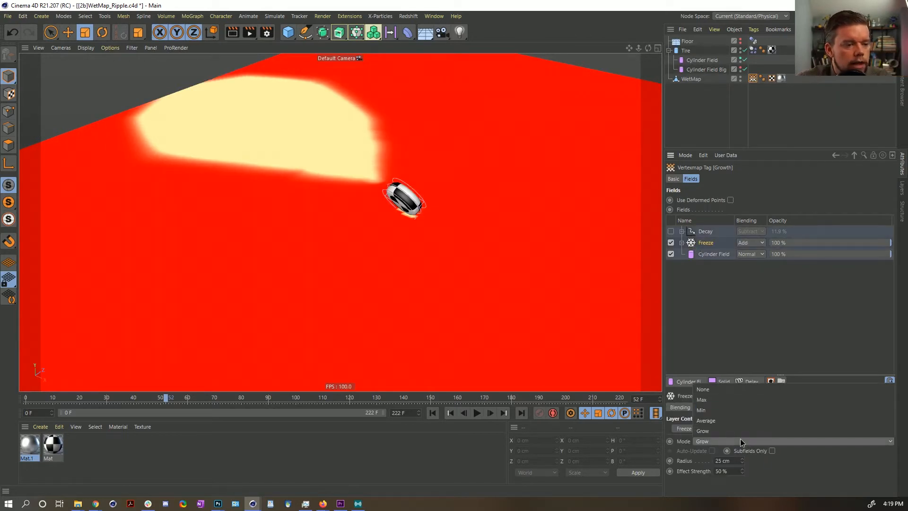
pyautogui.click(716, 422)
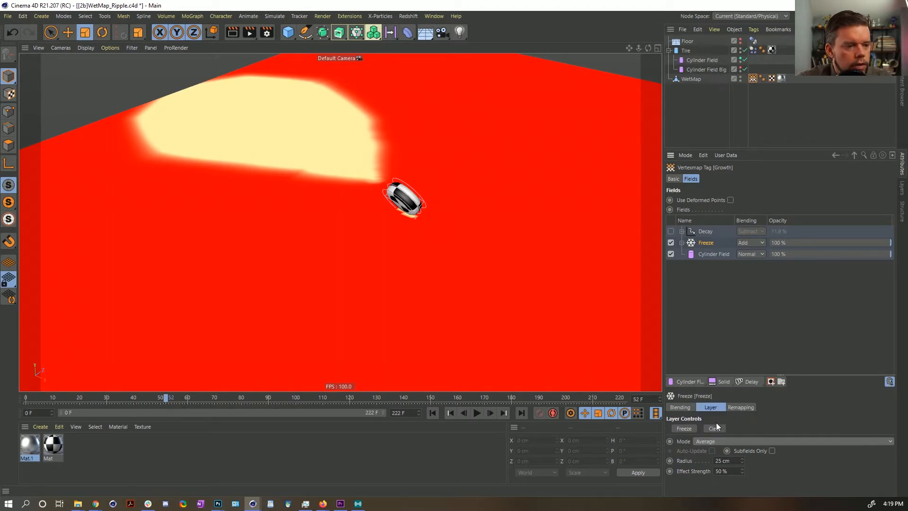
pyautogui.click(433, 412)
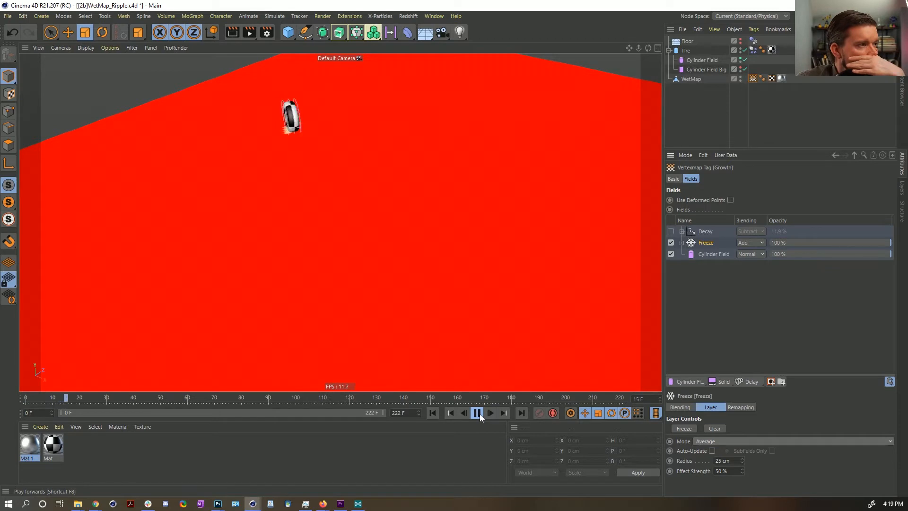
# Set the Freeze layer's effect strength to 100 % and its radius to 100 cm.
pyautogui.doubleClick(728, 471)
pyautogui.write('100')
pyautogui.press('Return')
pyautogui.moveTo(731, 461); pyautogui.dragTo(706, 461)
pyautogui.write('100')
pyautogui.press('Return')
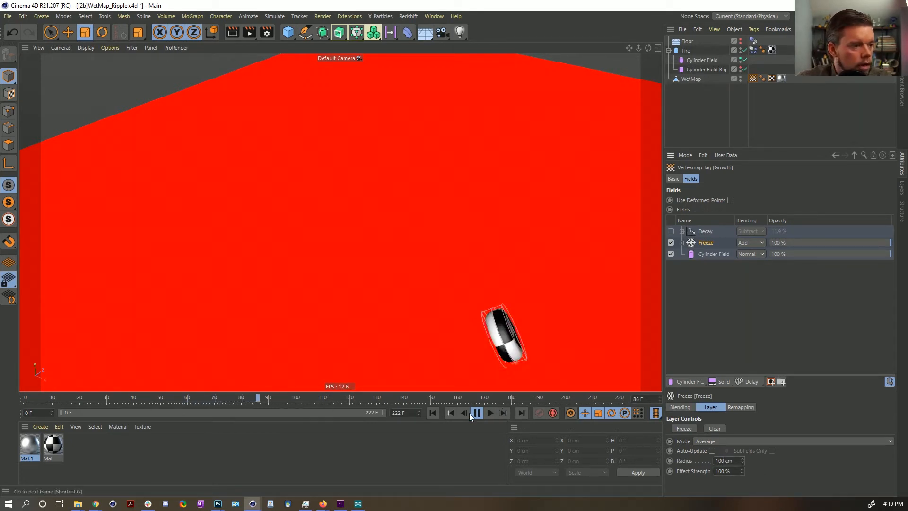
# Enable Auto-Update on the Freeze layer and replay the animation from the first frame.
pyautogui.click(432, 413)
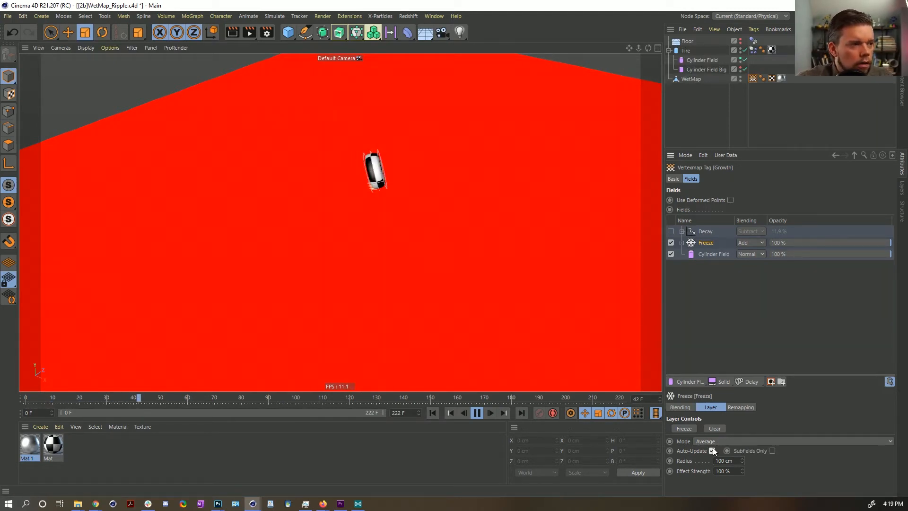
pyautogui.click(431, 413)
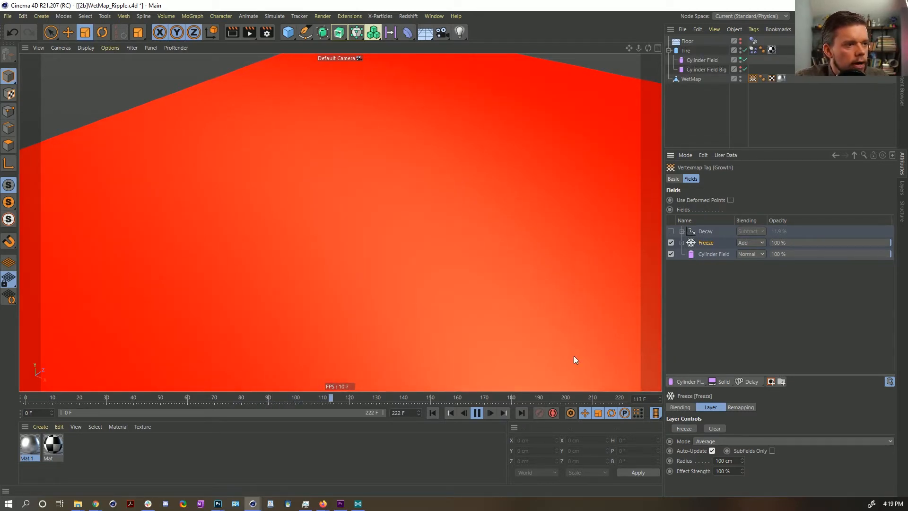
pyautogui.click(433, 413)
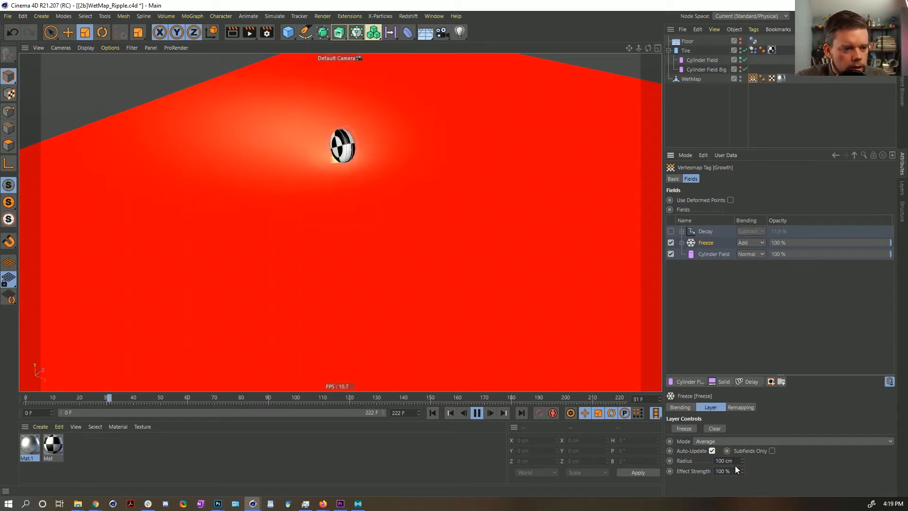
# Reduce the Freeze layer's radius to 50 cm.
pyautogui.click(721, 470)
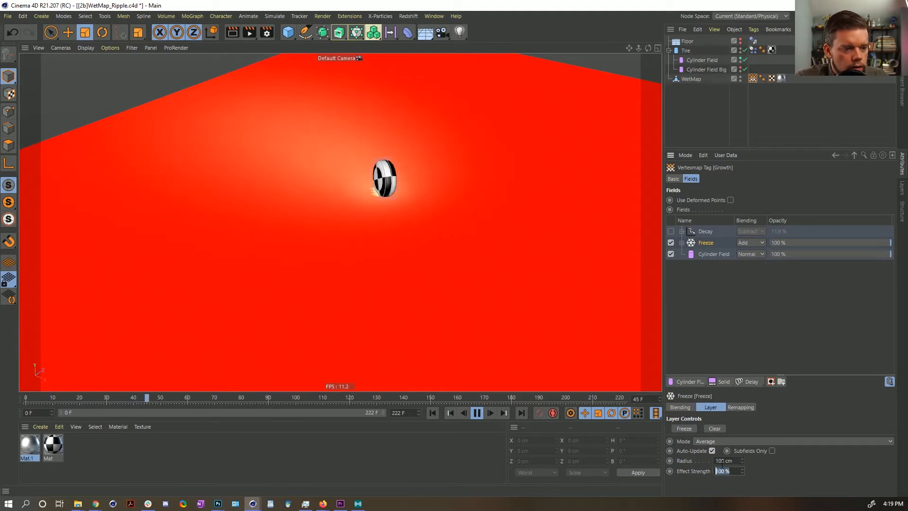
pyautogui.click(723, 461)
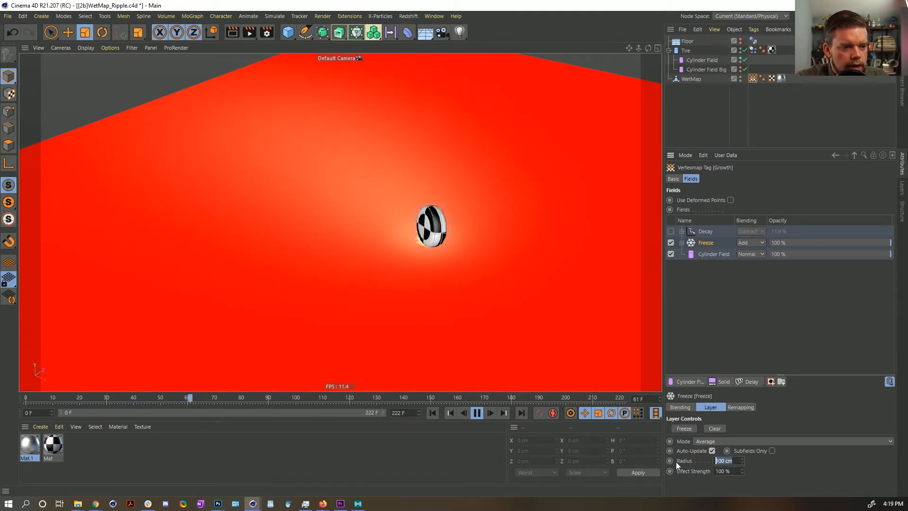
pyautogui.write('50')
pyautogui.press('Return')
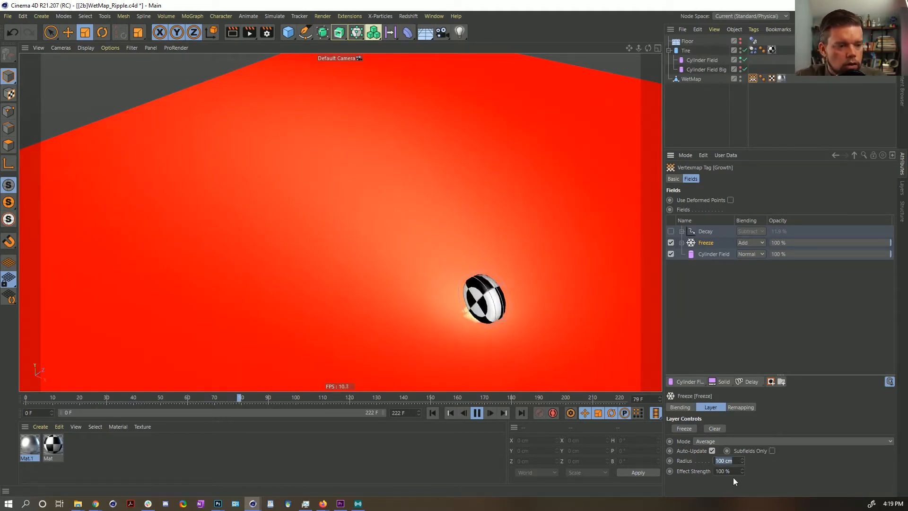
# Replay the animation from the first frame, pausing along the way to examine the averaged trail behind the tire.
pyautogui.click(432, 413)
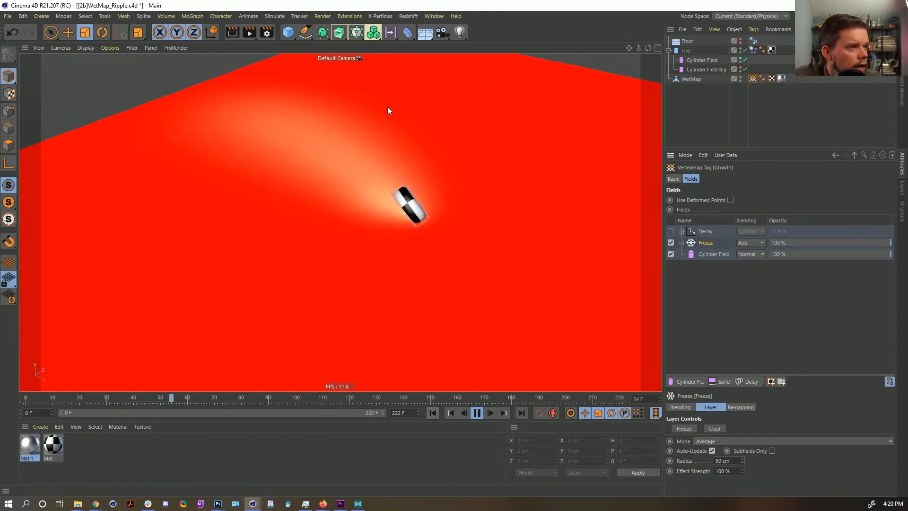
pyautogui.click(477, 413)
pyautogui.click(477, 413)
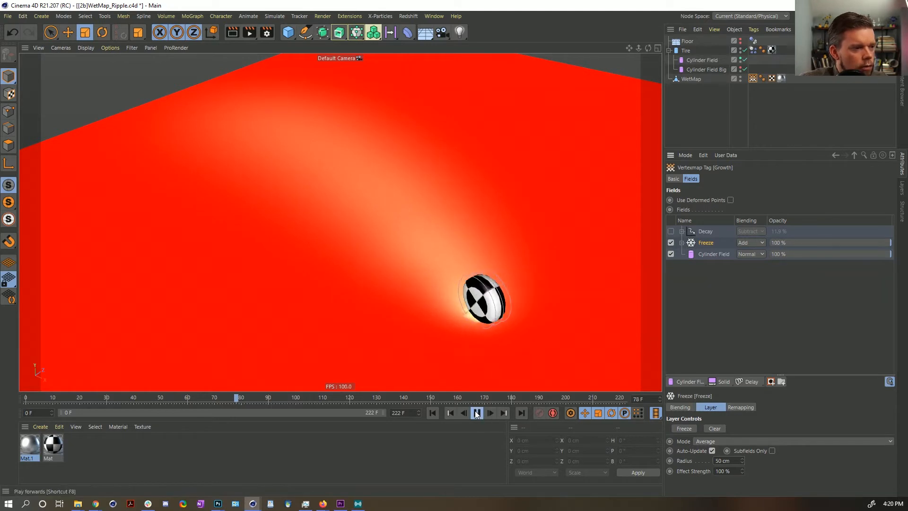
pyautogui.click(476, 413)
pyautogui.click(433, 412)
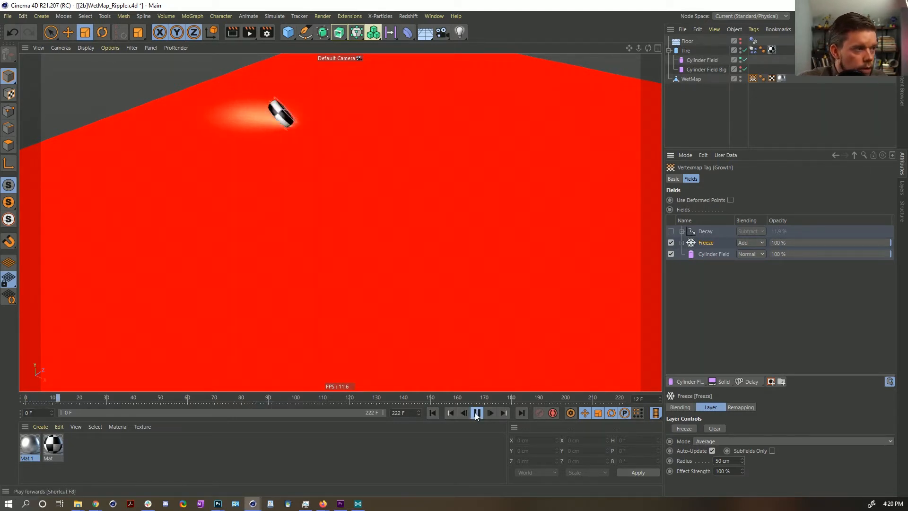
pyautogui.click(476, 413)
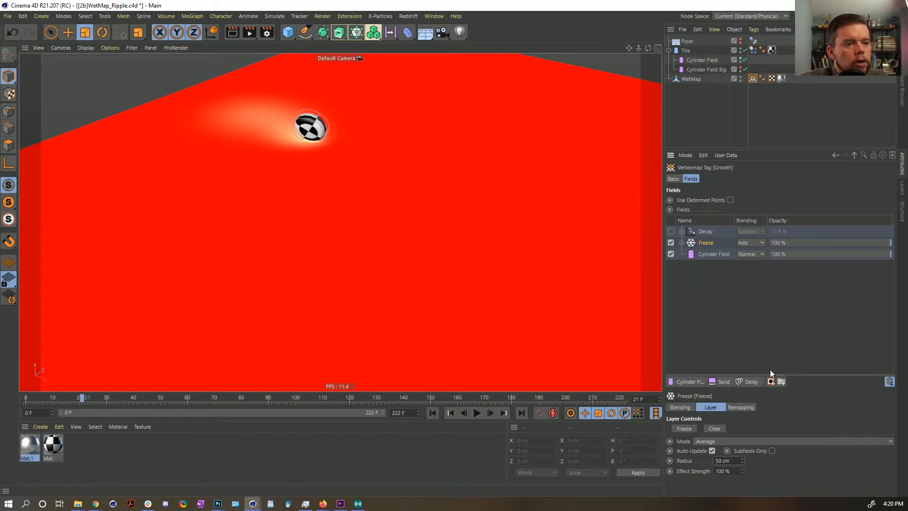
# Add a Solid layer above the other fields with Subtract blending, try different values for it and set its value to 100 %.
pyautogui.click(718, 383)
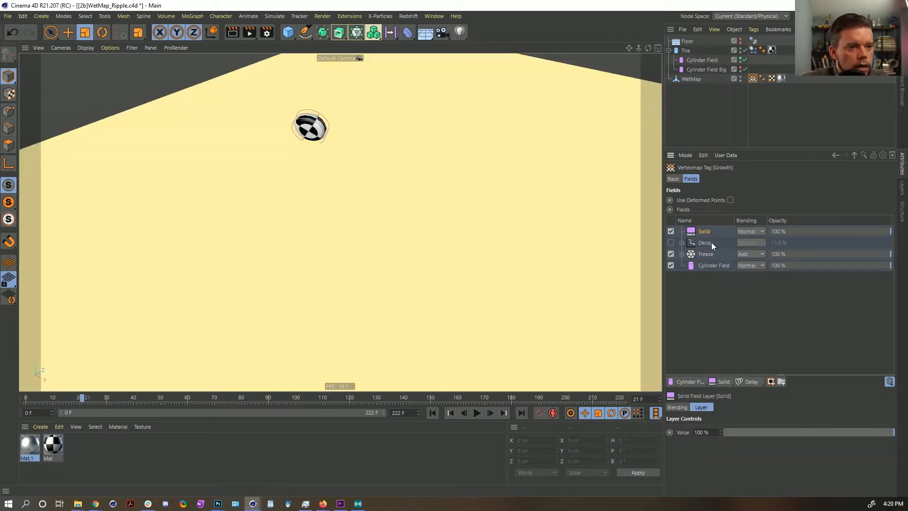
pyautogui.write('-1')
pyautogui.press('Return')
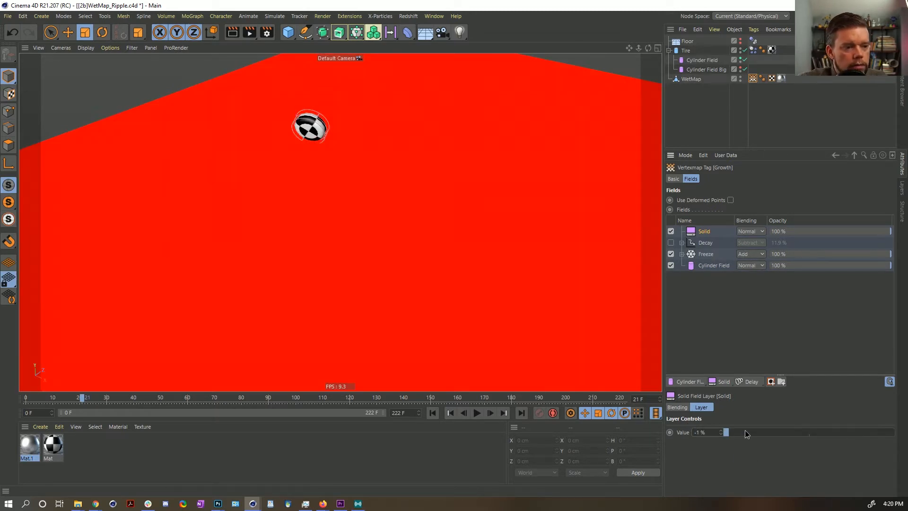
pyautogui.moveTo(745, 434); pyautogui.dragTo(847, 429)
pyautogui.click(743, 232)
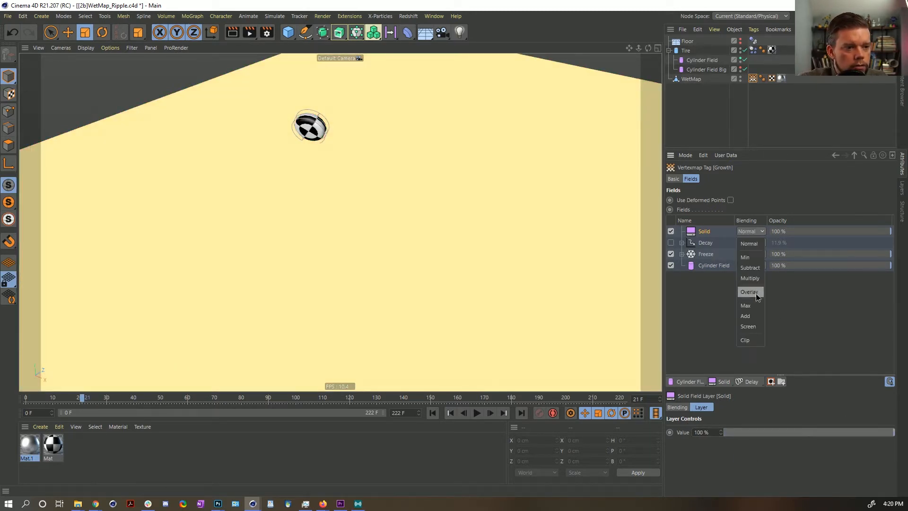
pyautogui.click(752, 268)
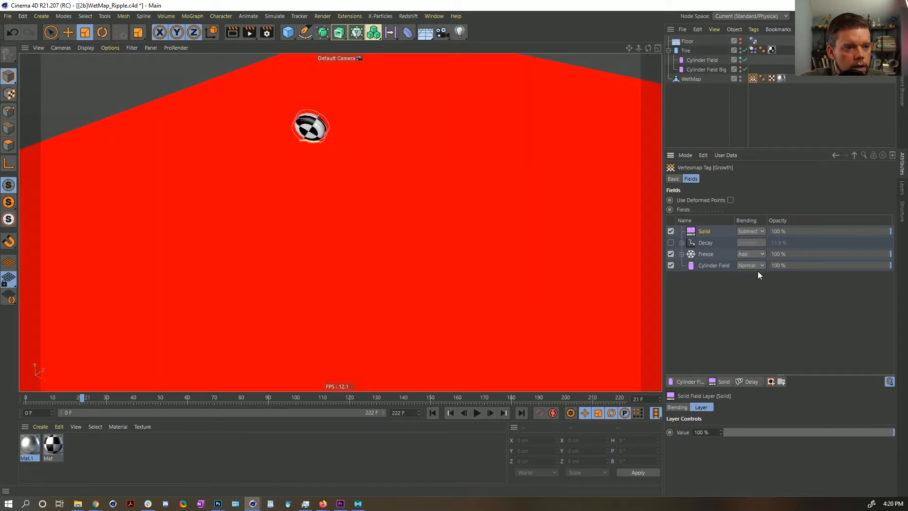
pyautogui.click(734, 431)
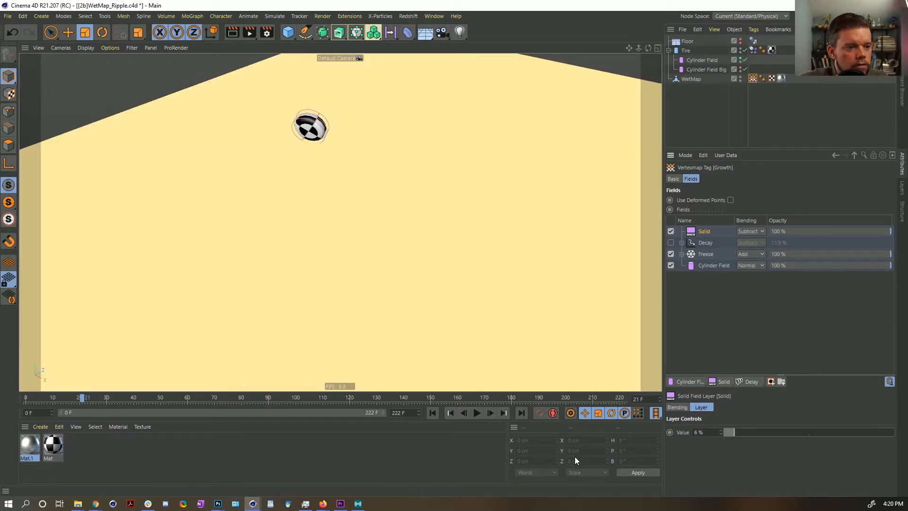
pyautogui.moveTo(782, 431); pyautogui.dragTo(894, 432)
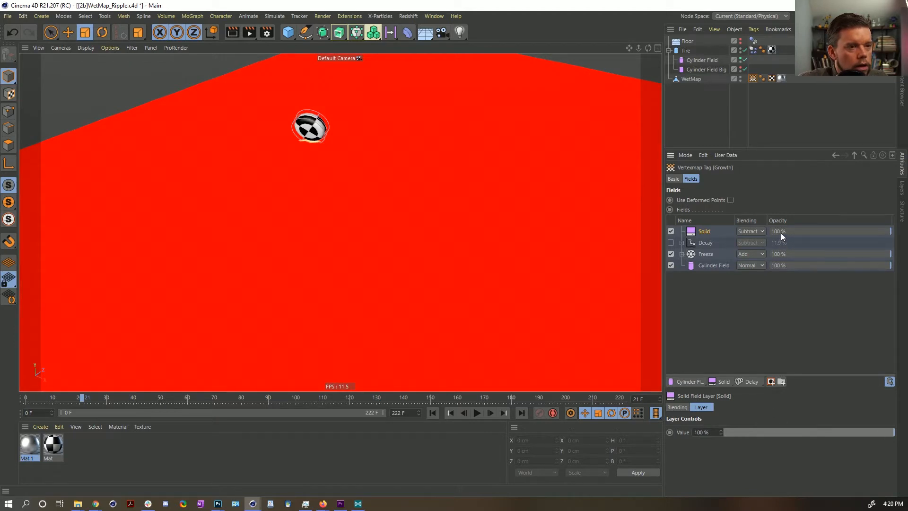
# Play the animation from the first frame and lower the Solid layer's opacity to 5 %.
pyautogui.click(431, 413)
pyautogui.click(676, 408)
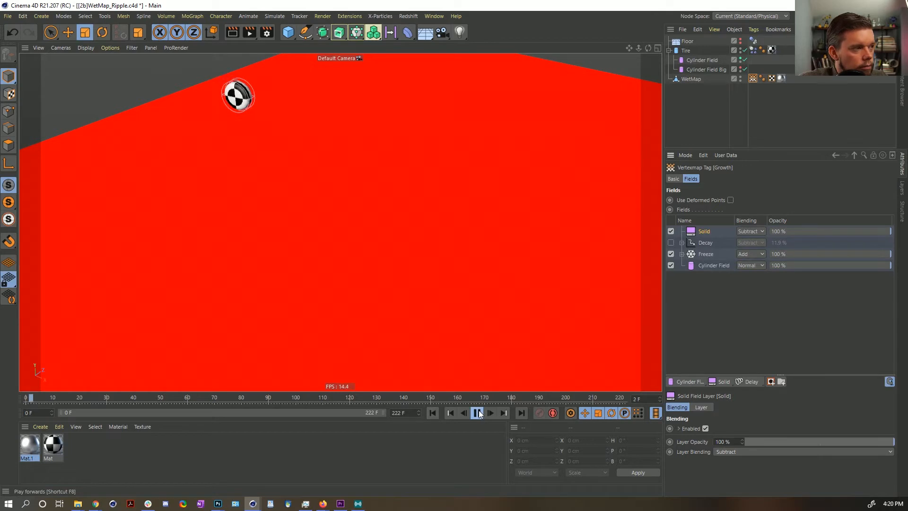
pyautogui.moveTo(785, 441); pyautogui.dragTo(758, 440)
pyautogui.doubleClick(734, 440)
pyautogui.write('5')
pyautogui.press('Return')
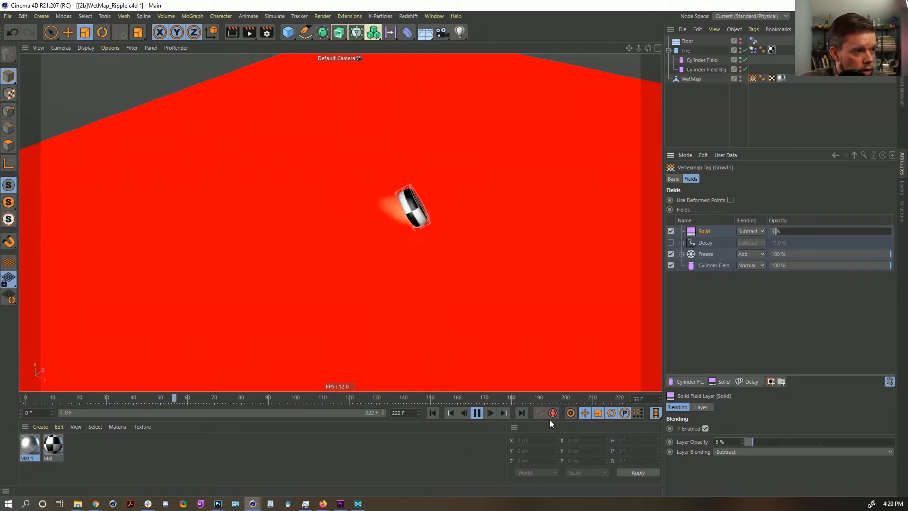
# Set the Solid layer's opacity to 1 % and replay the animation from the first frame.
pyautogui.doubleClick(729, 441)
pyautogui.write('1')
pyautogui.press('Return')
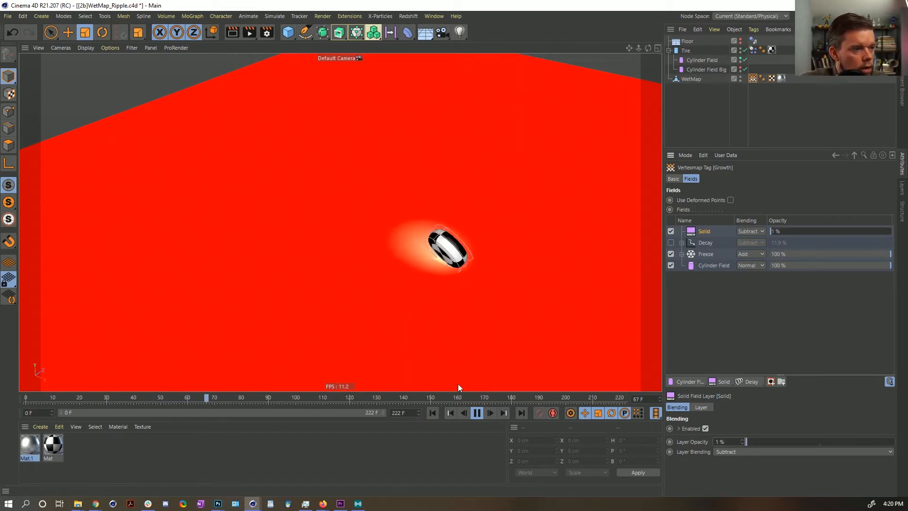
pyautogui.click(433, 413)
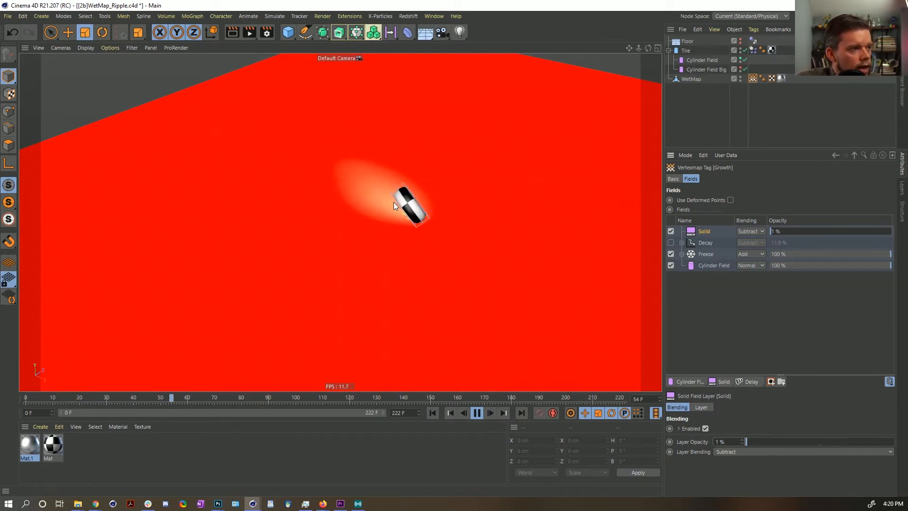
# Review the Freeze layer's settings during playback, then disable the Solid layer and replay from the first frame.
pyautogui.click(711, 254)
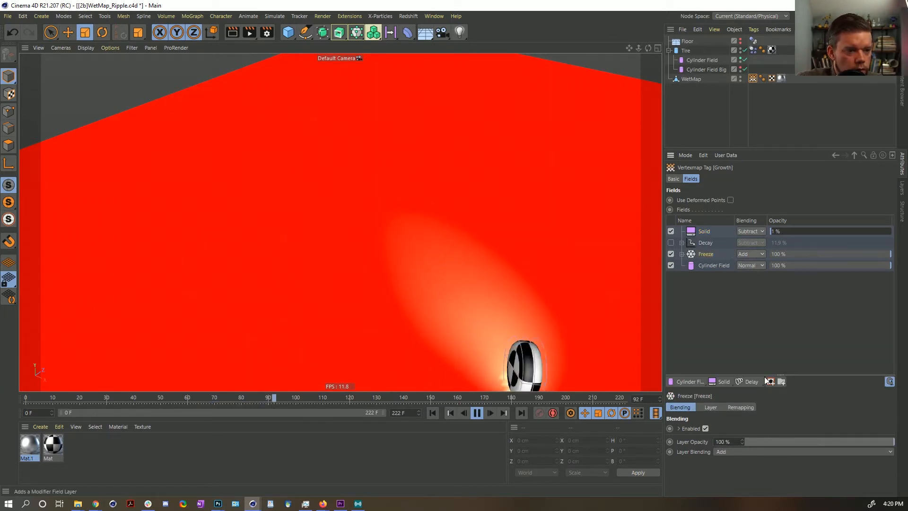
pyautogui.click(432, 413)
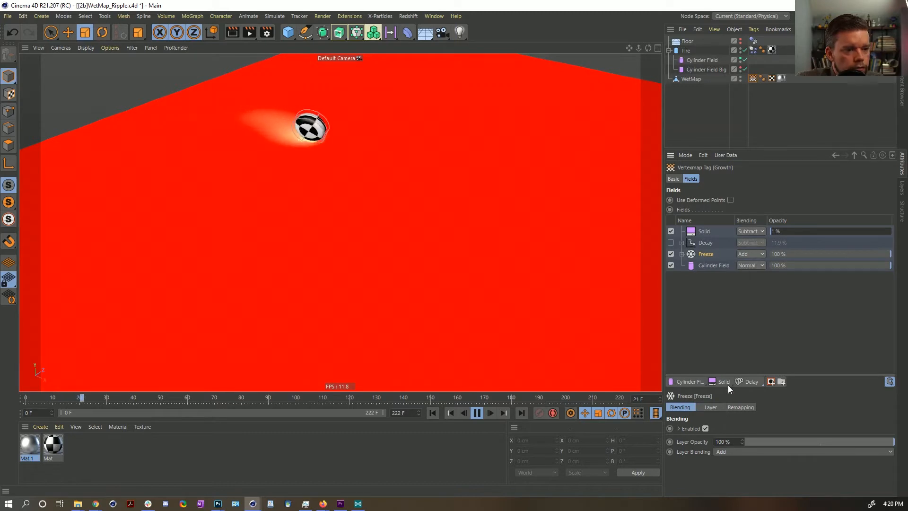
pyautogui.click(711, 407)
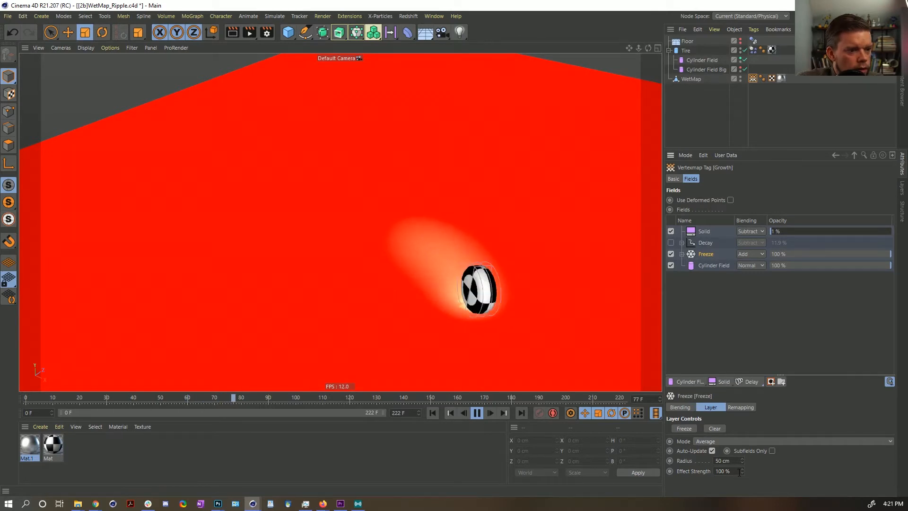
pyautogui.click(671, 231)
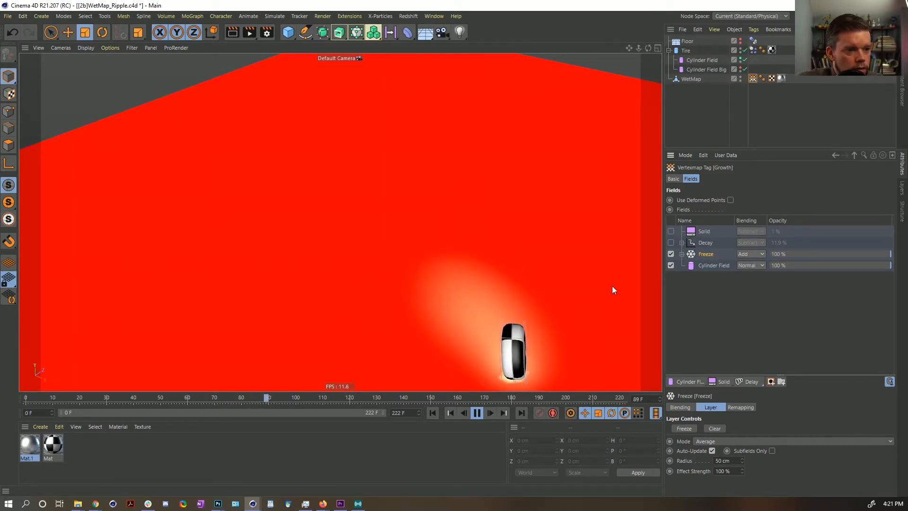
pyautogui.click(432, 412)
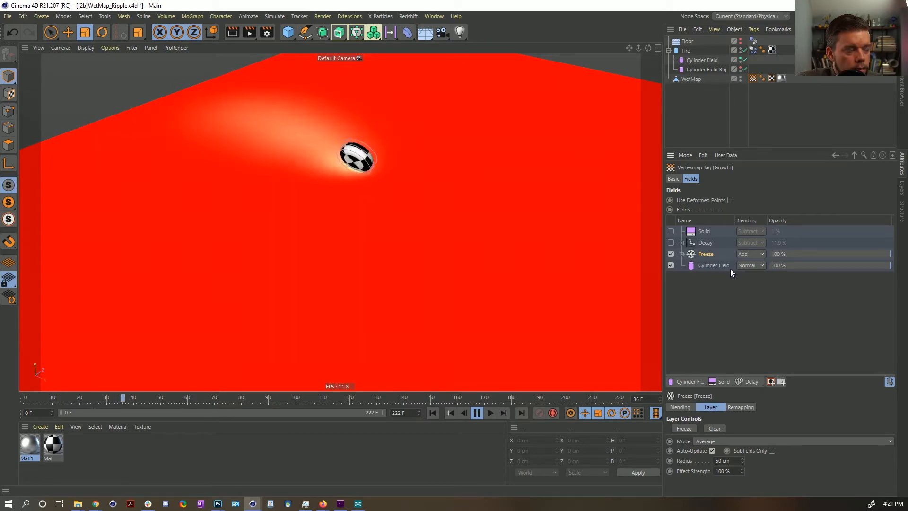
# Enable the Decay layer, move it below Freeze with Normal blending at 100 % opacity, and replay the animation.
pyautogui.click(671, 243)
pyautogui.moveTo(705, 243); pyautogui.dragTo(707, 259)
pyautogui.click(749, 255)
pyautogui.click(751, 264)
pyautogui.moveTo(776, 256); pyautogui.dragTo(892, 263)
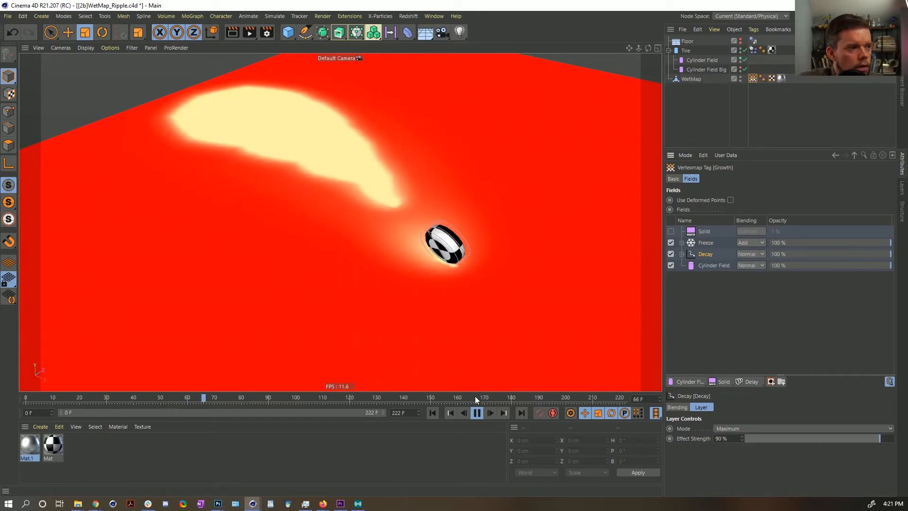
pyautogui.click(436, 412)
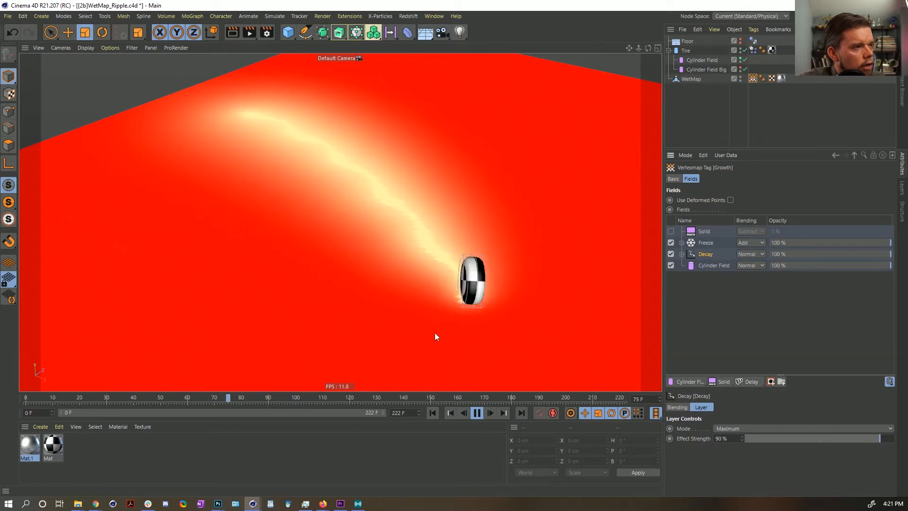
# Replay the animation from the first frame, set the Decay layer's Effect Strength to 75 %, and replay it.
pyautogui.click(434, 413)
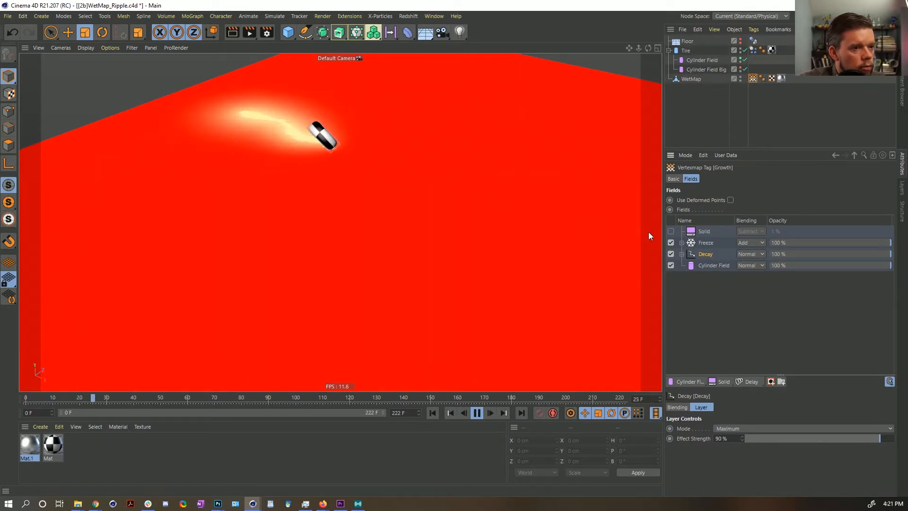
pyautogui.moveTo(728, 439); pyautogui.dragTo(710, 439)
pyautogui.write('75')
pyautogui.press('Return')
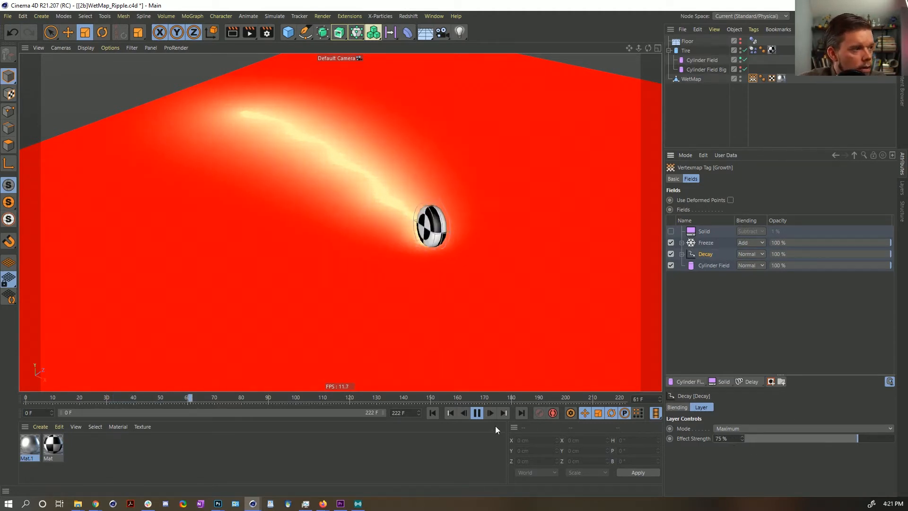
pyautogui.click(433, 413)
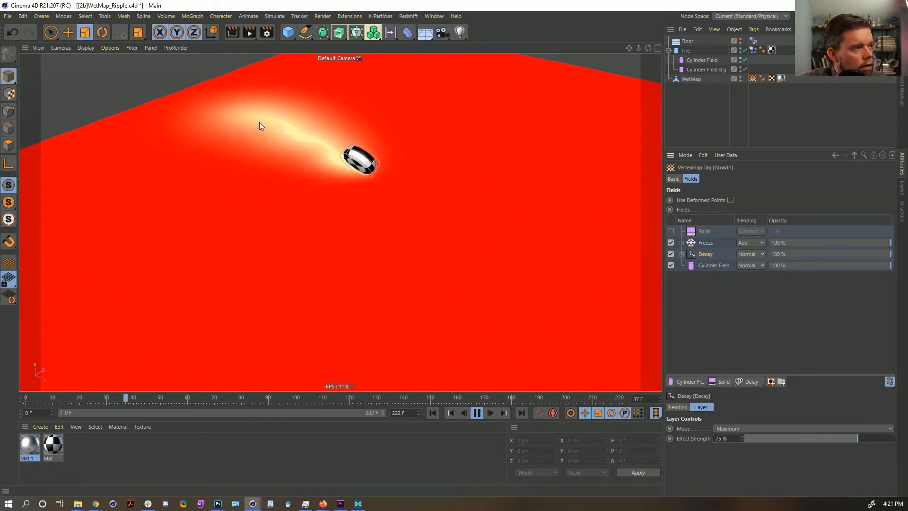
# Set the Decay layer's Effect Strength to 25 % and replay the animation from the first frame.
pyautogui.moveTo(731, 439); pyautogui.dragTo(683, 436)
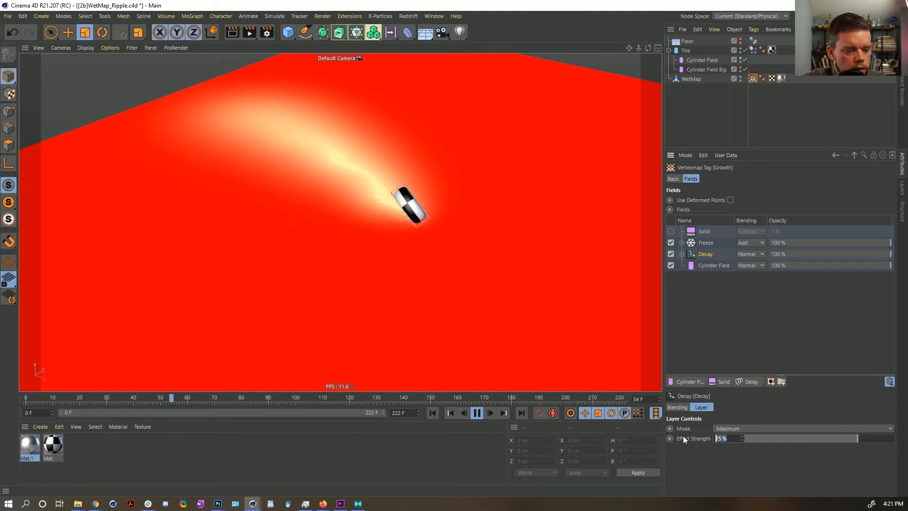
pyautogui.write('25')
pyautogui.press('Return')
pyautogui.click(433, 413)
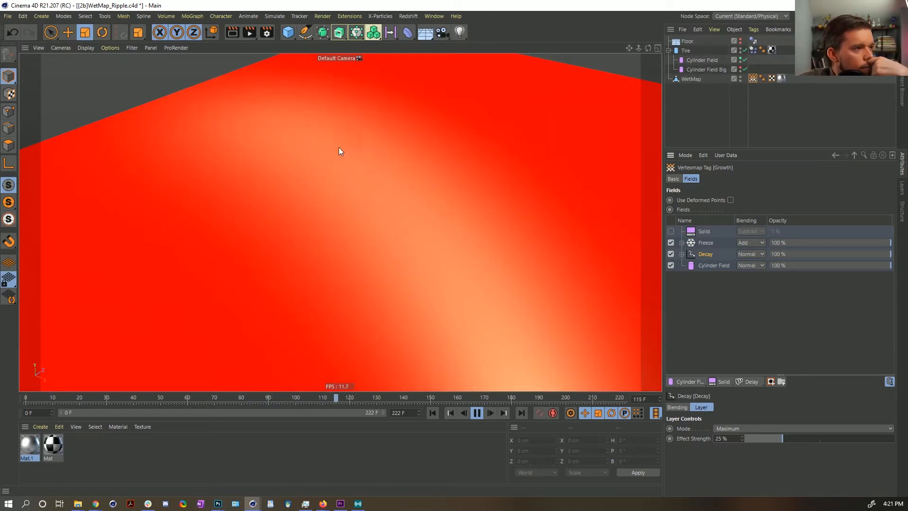
# Enable the Solid layer, show its blending settings, replay the animation from the first frame, and pause it.
pyautogui.click(702, 231)
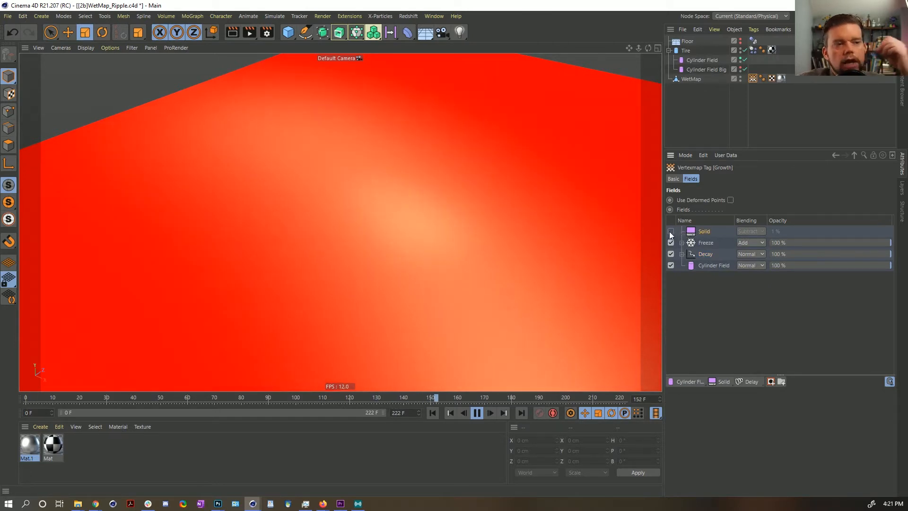
pyautogui.click(670, 232)
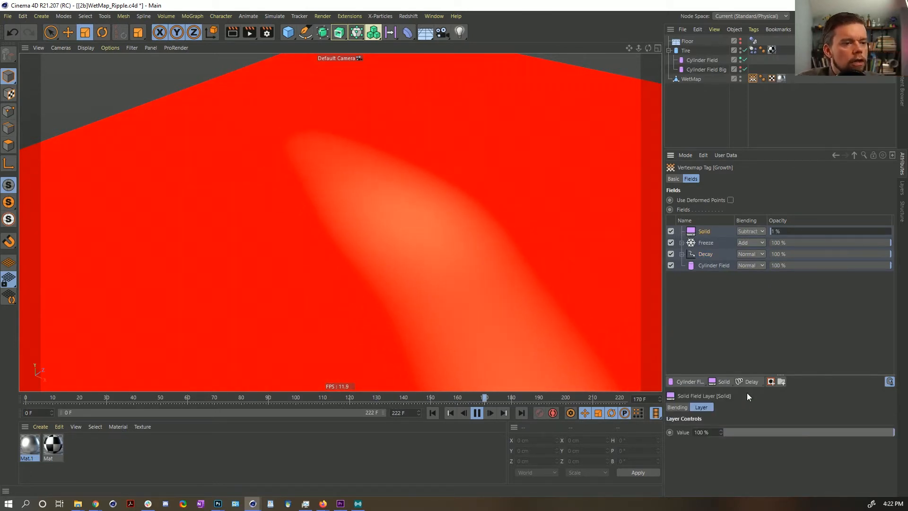
pyautogui.click(678, 408)
pyautogui.click(434, 413)
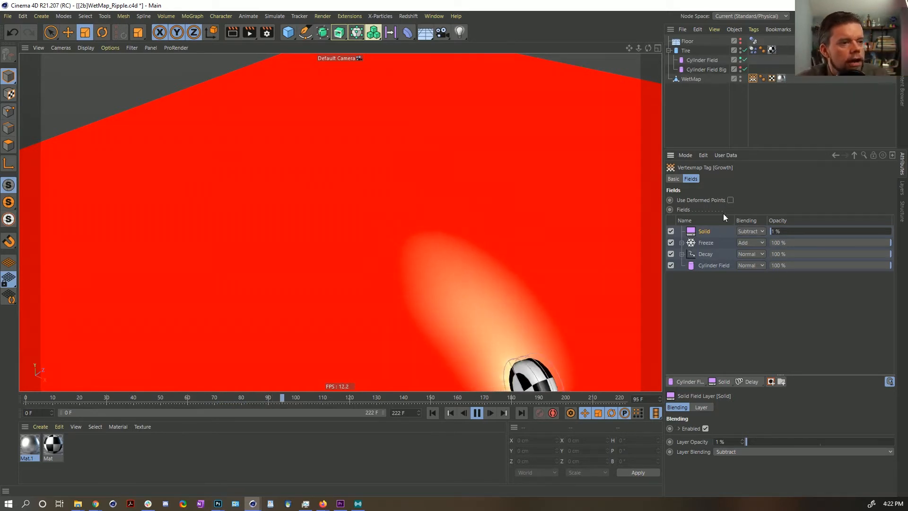
pyautogui.click(431, 412)
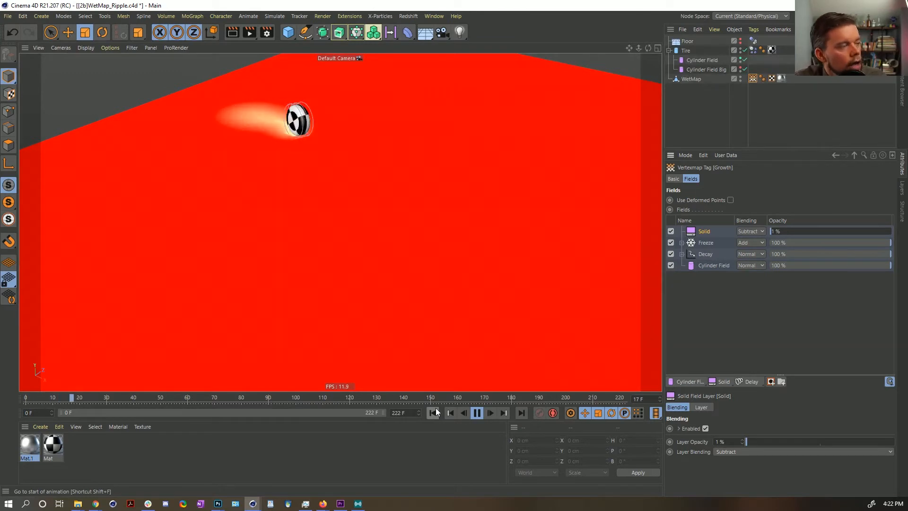
pyautogui.click(479, 413)
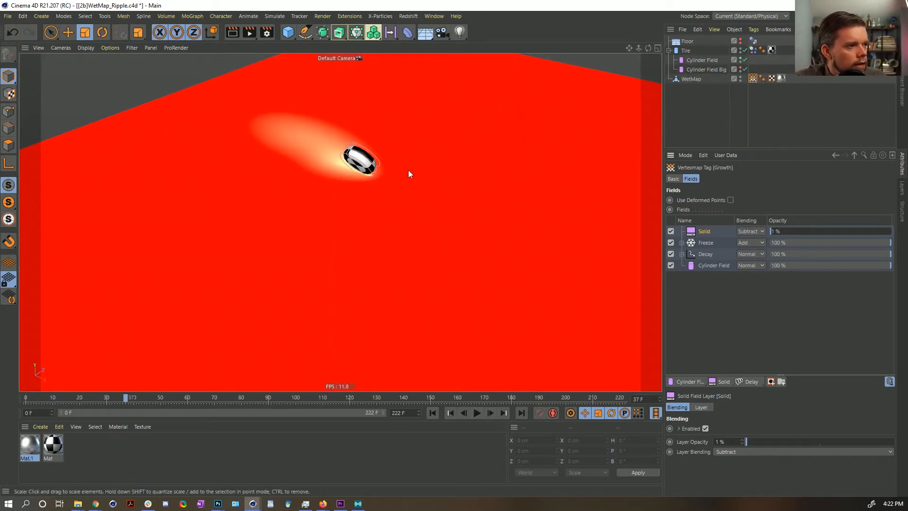
# Try lowering the Cylinder Field's Inner Offset to 75 %, replay the animation, undo the change, and return to the first frame.
pyautogui.click(709, 63)
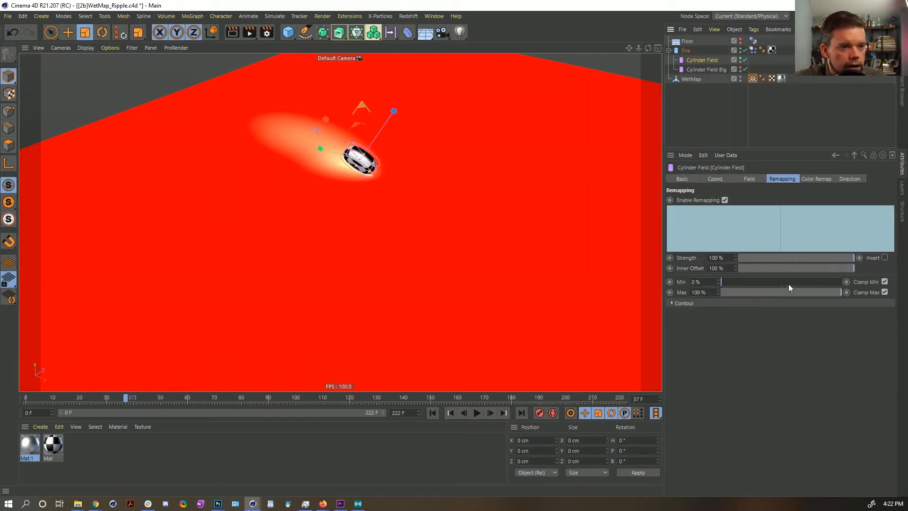
pyautogui.moveTo(849, 269); pyautogui.dragTo(832, 269)
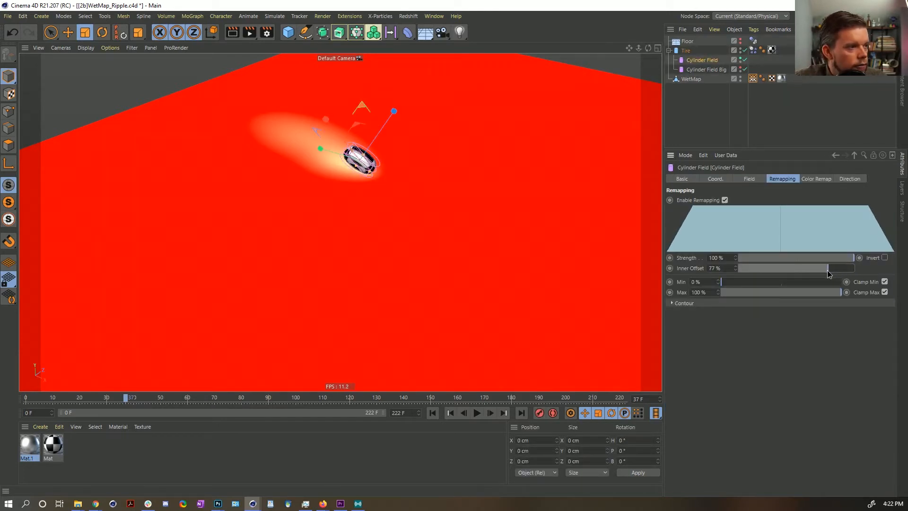
pyautogui.click(441, 413)
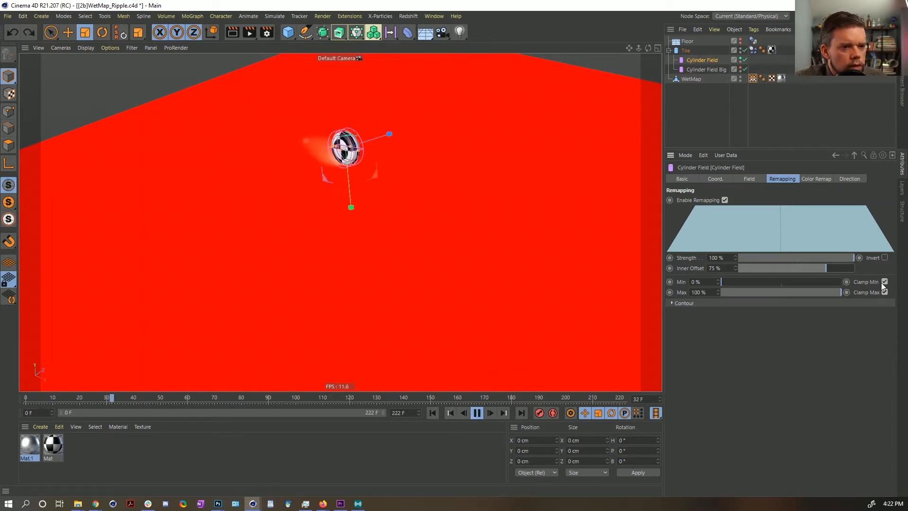
pyautogui.hotkey('ctrl', 'z')
pyautogui.click(478, 413)
pyautogui.click(433, 413)
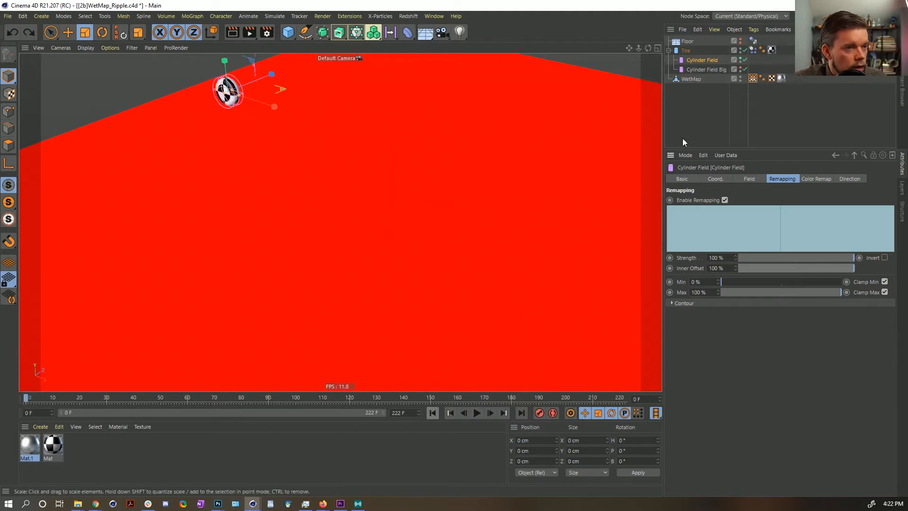
# Duplicate WetMap's Growth vertex map and delete the Solid, Freeze and Decay layers from the first copy.
pyautogui.keyDown('ctrl'); pyautogui.moveTo(753, 77); pyautogui.dragTo(762, 81); pyautogui.keyUp('ctrl')
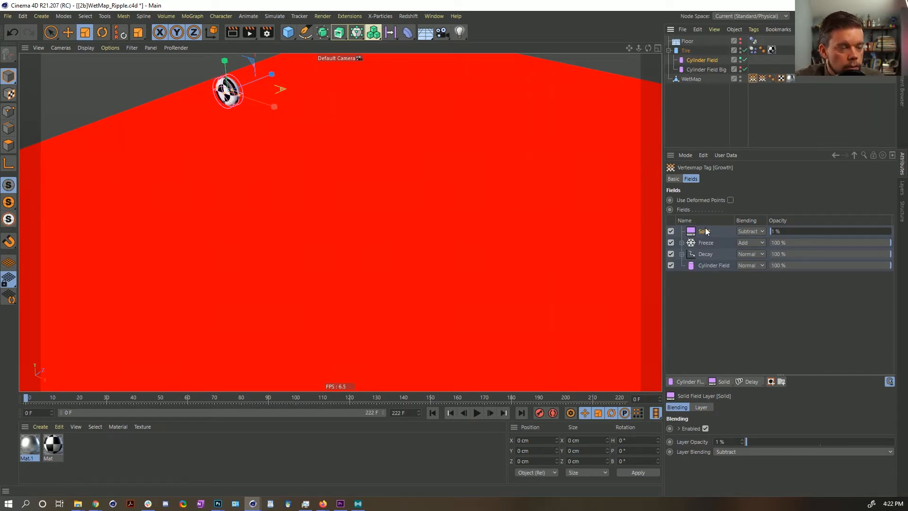
pyautogui.keyDown('shift'); pyautogui.click(708, 254); pyautogui.keyUp('shift')
pyautogui.press('Delete')
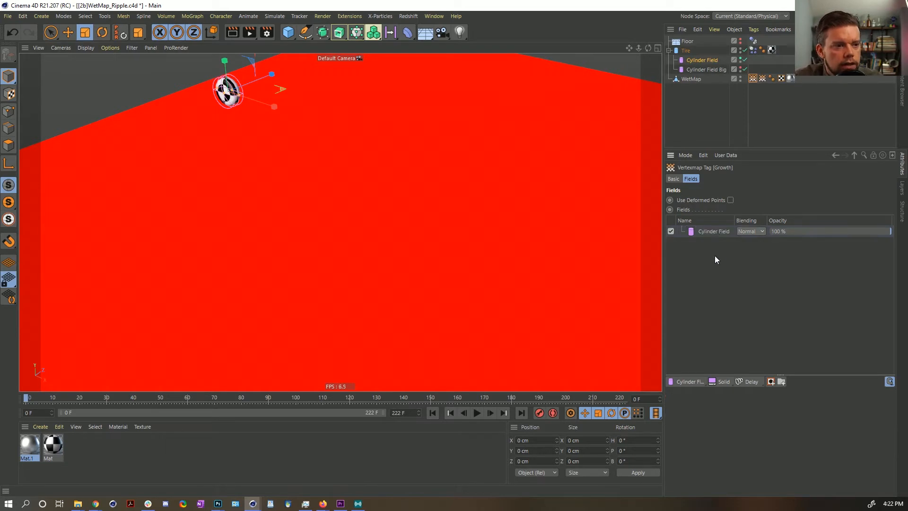
pyautogui.click(714, 231)
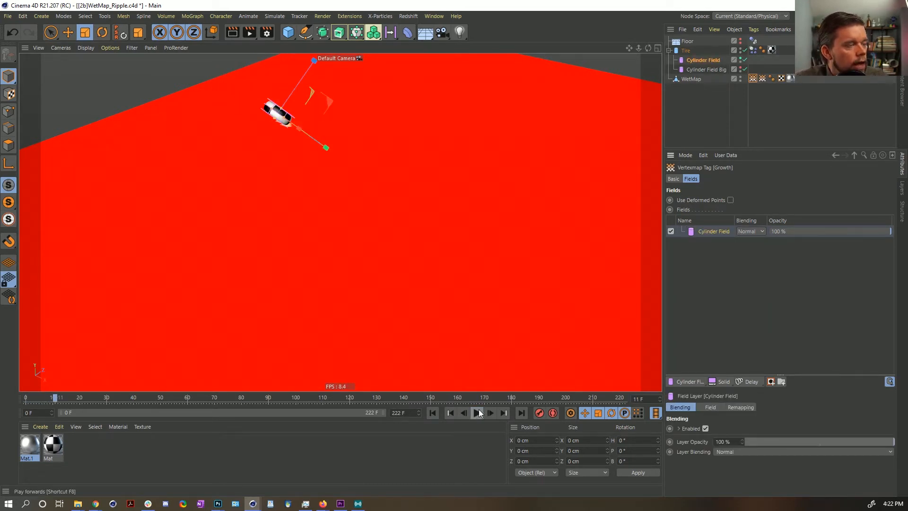
pyautogui.hotkey('ctrl', 'z')
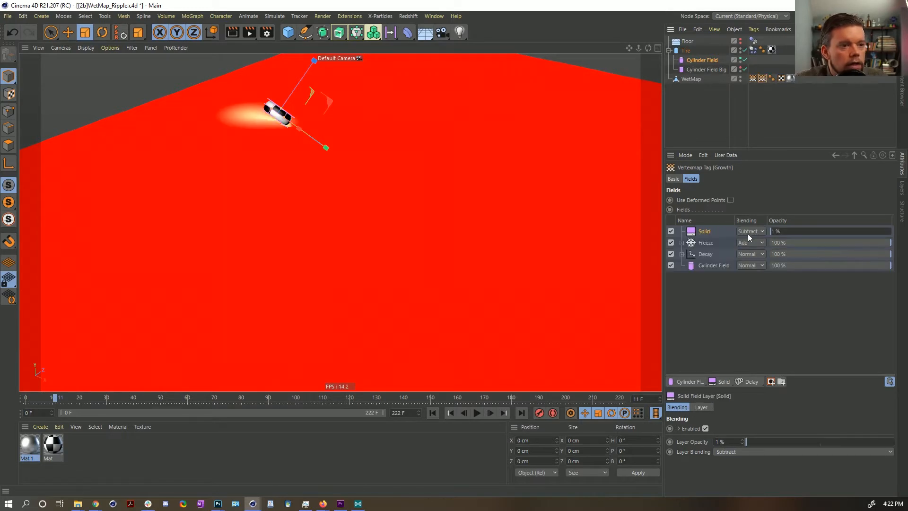
# In the second Growth map, replace the Cylinder Field layer with the first Growth map beneath Decay, and set its mode to Average.
pyautogui.click(708, 266)
pyautogui.press('Delete')
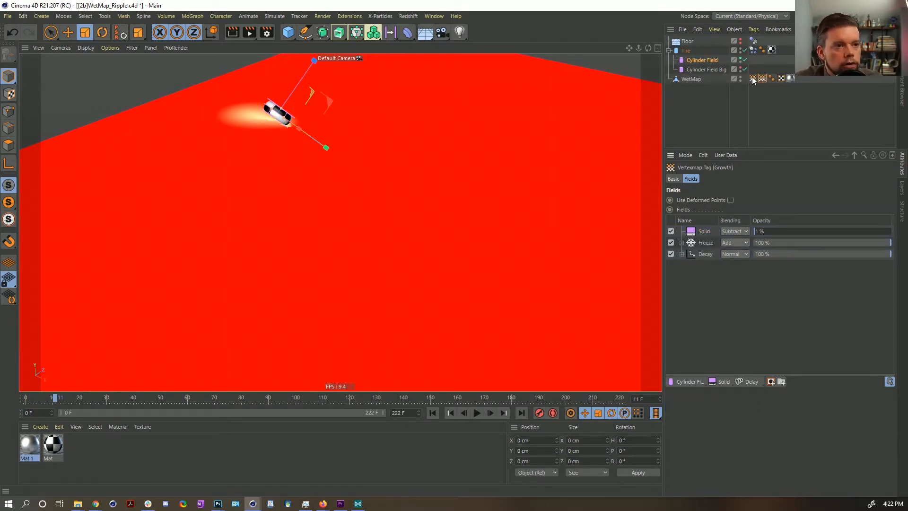
pyautogui.moveTo(725, 254); pyautogui.dragTo(722, 266)
pyautogui.click(741, 449)
pyautogui.click(740, 452)
pyautogui.click(703, 409)
pyautogui.click(754, 428)
pyautogui.click(760, 484)
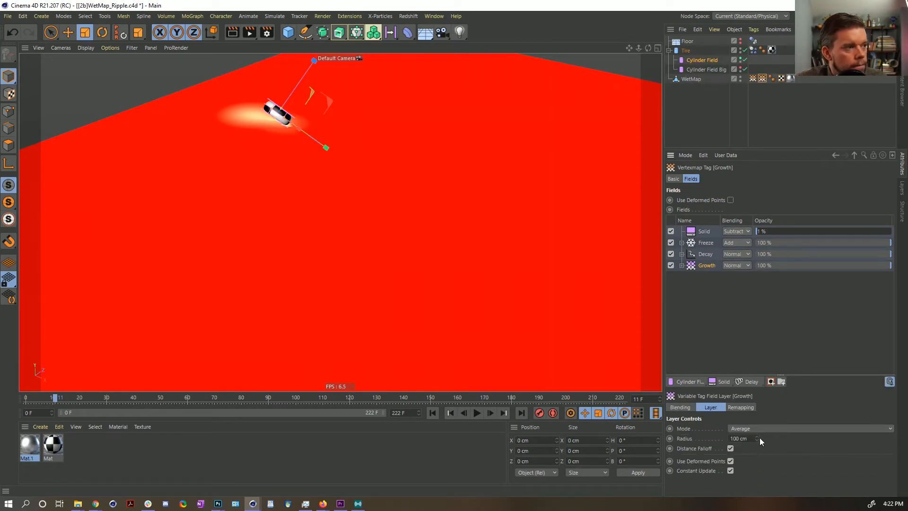
# Set the Growth layer's averaging radius to 25 cm, replay the animation from the first frame, and pause it.
pyautogui.click(433, 414)
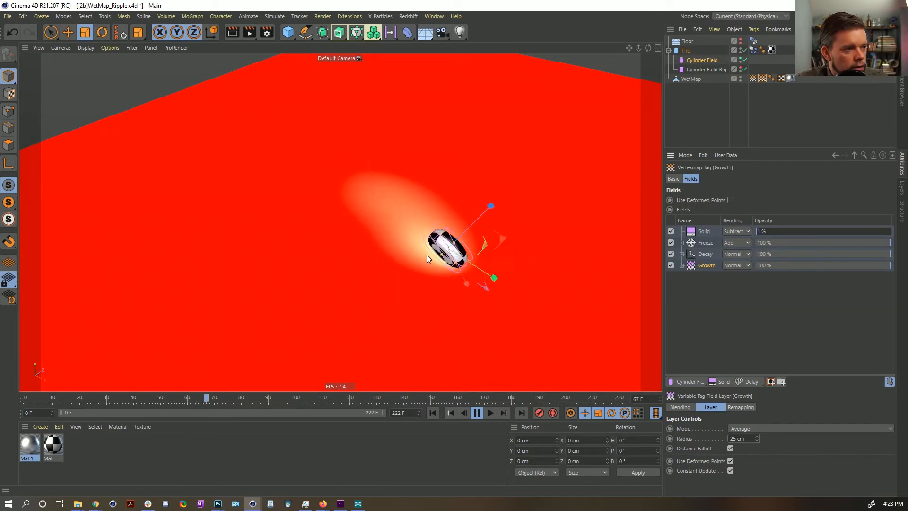
pyautogui.click(432, 416)
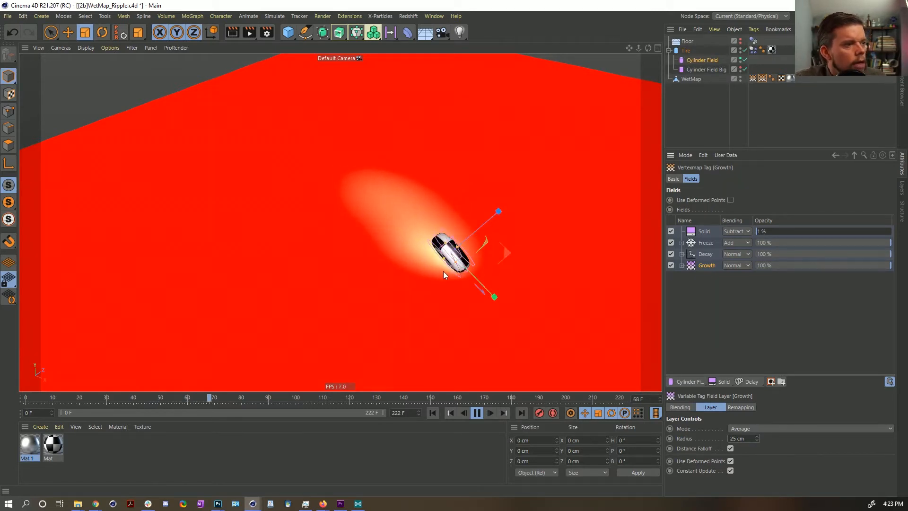
pyautogui.click(477, 414)
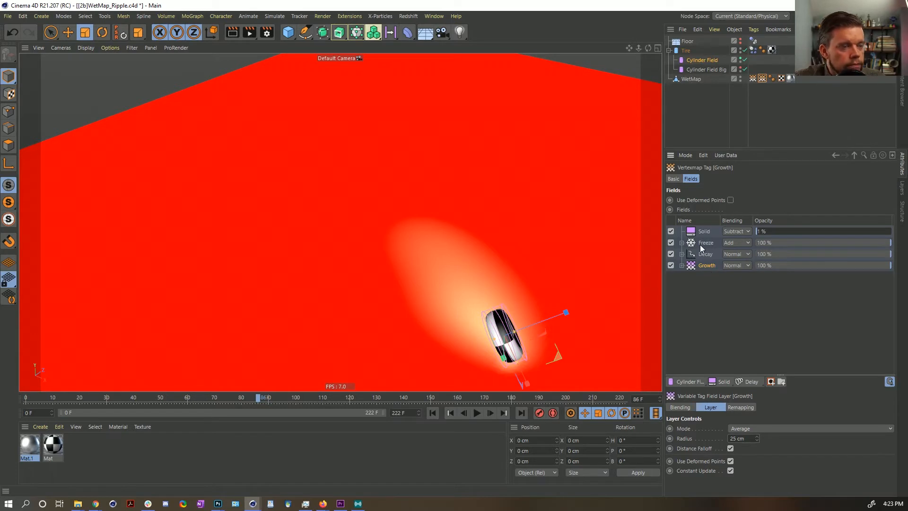
# Add a Curve modifier layer between Solid and Freeze, steepen its curve, and replay the animation from the first frame.
pyautogui.click(749, 382)
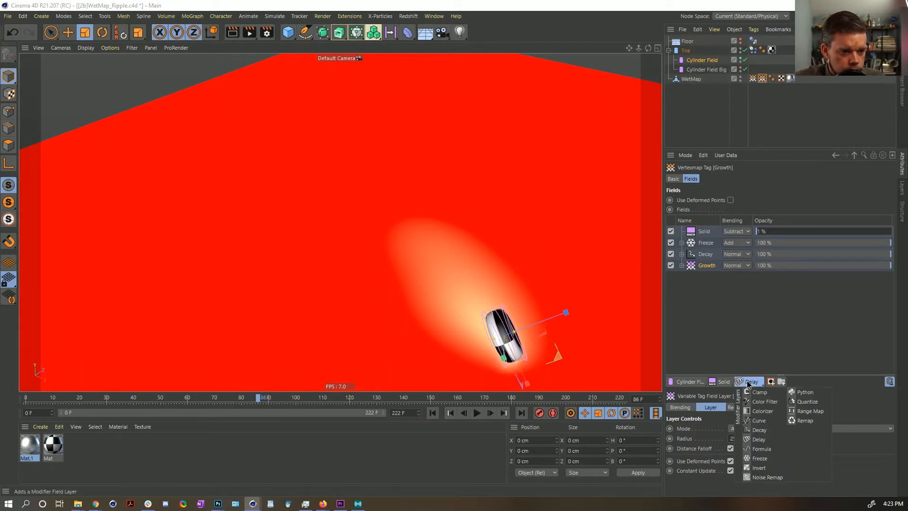
pyautogui.click(759, 421)
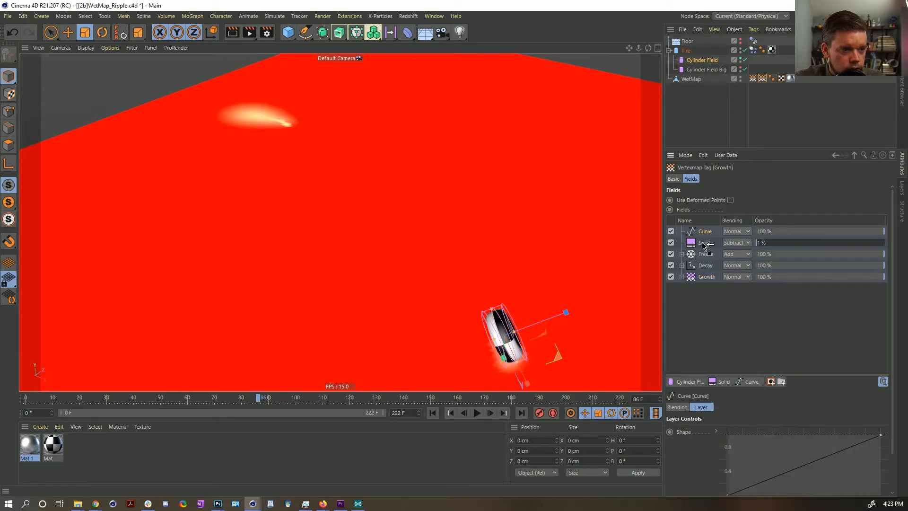
pyautogui.moveTo(701, 234); pyautogui.dragTo(703, 247)
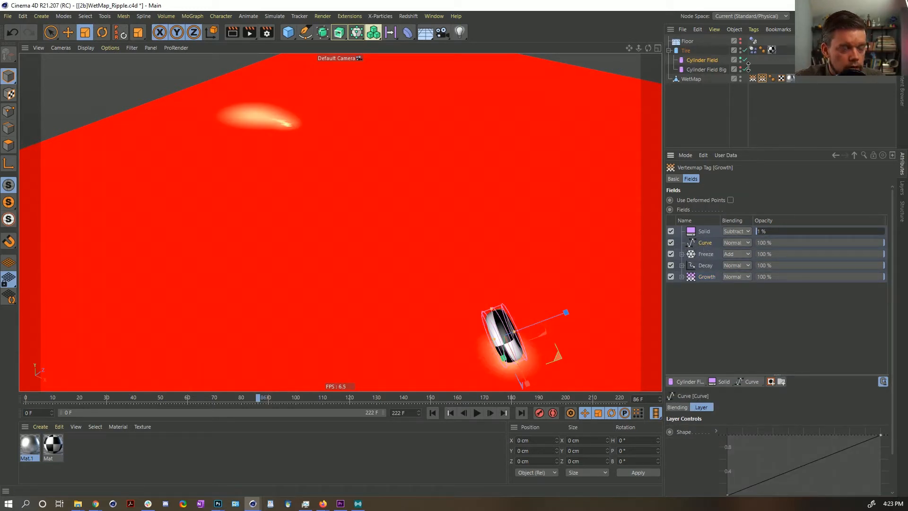
pyautogui.click(432, 413)
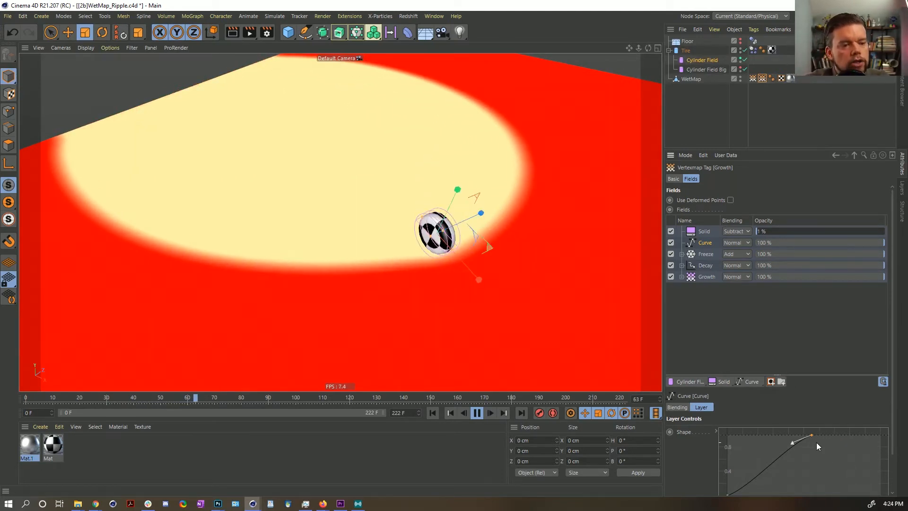
# Move the Curve layer above Solid, replay the animation from the first frame, and delete the Curve layer.
pyautogui.click(477, 413)
pyautogui.click(433, 413)
pyautogui.moveTo(699, 240); pyautogui.dragTo(704, 232)
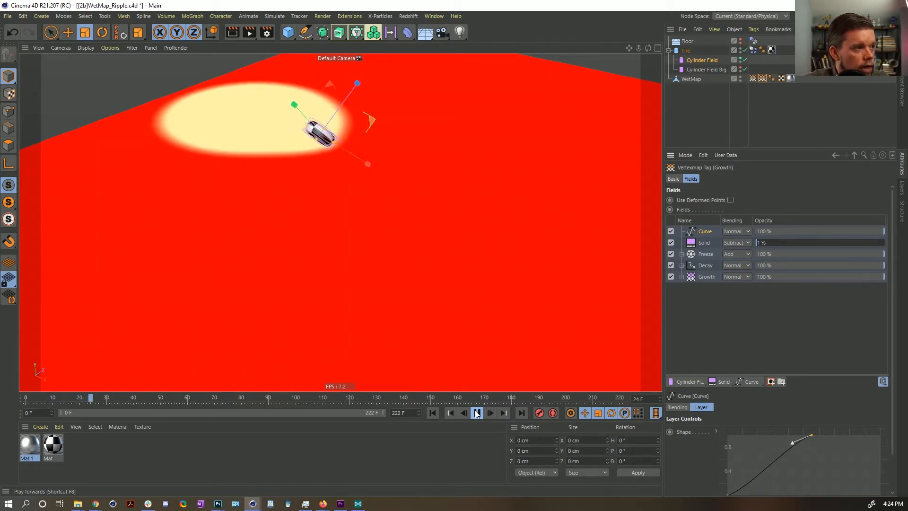
pyautogui.click(477, 413)
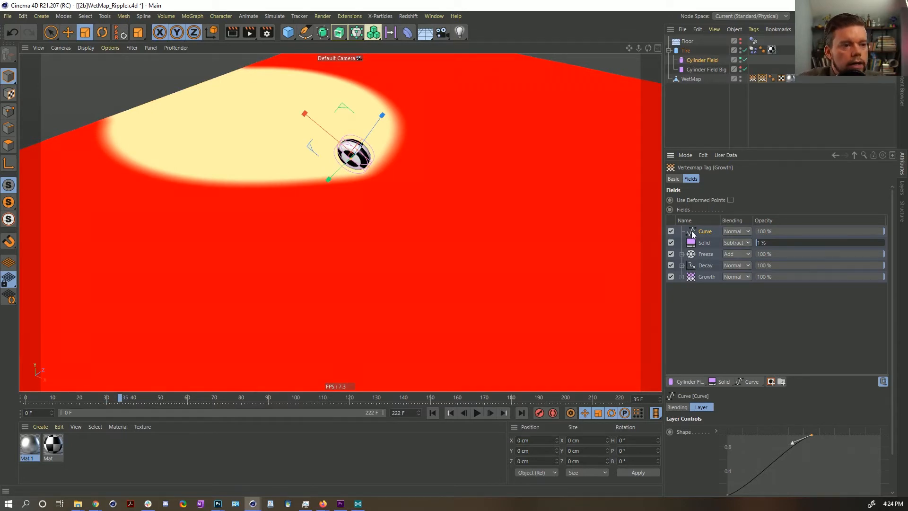
pyautogui.press('Delete')
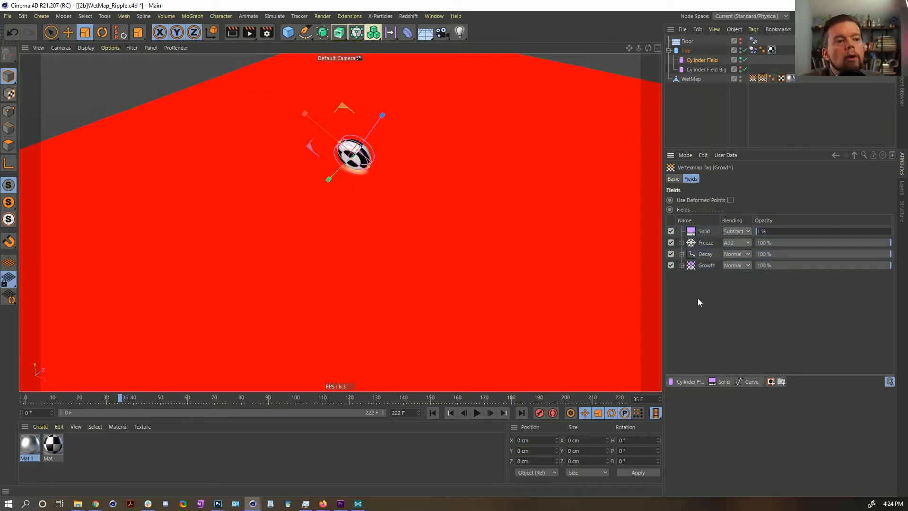
# Preview the animation with the Growth map containing only the Cylinder Field displayed, and scale the Cylinder Field up slightly.
pyautogui.click(752, 78)
pyautogui.click(434, 413)
pyautogui.click(477, 413)
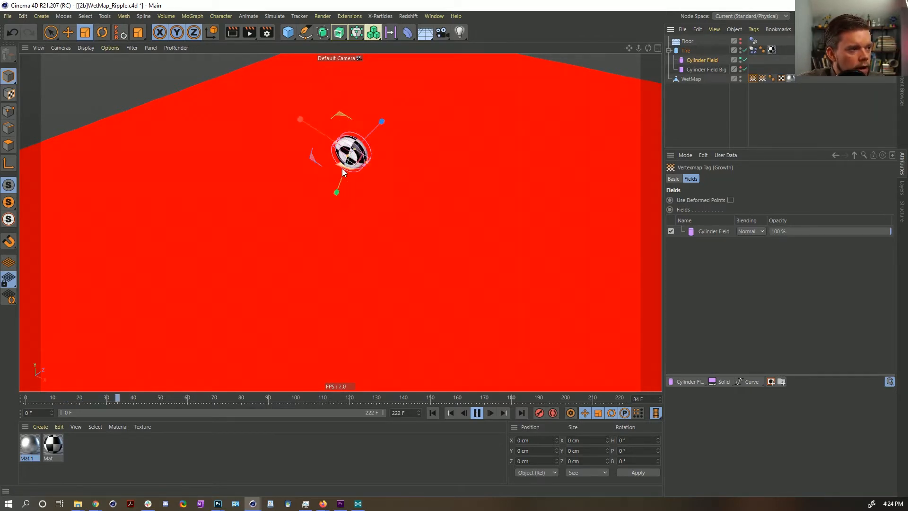
pyautogui.click(477, 415)
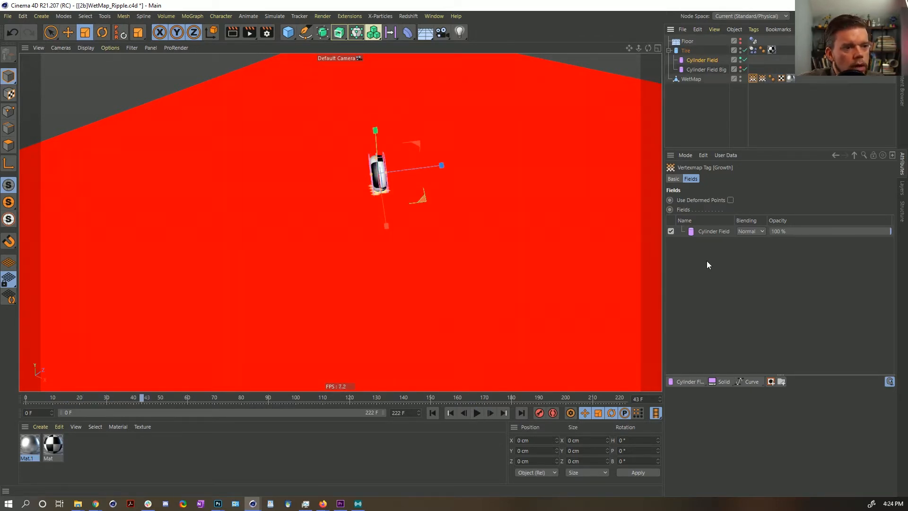
pyautogui.click(702, 61)
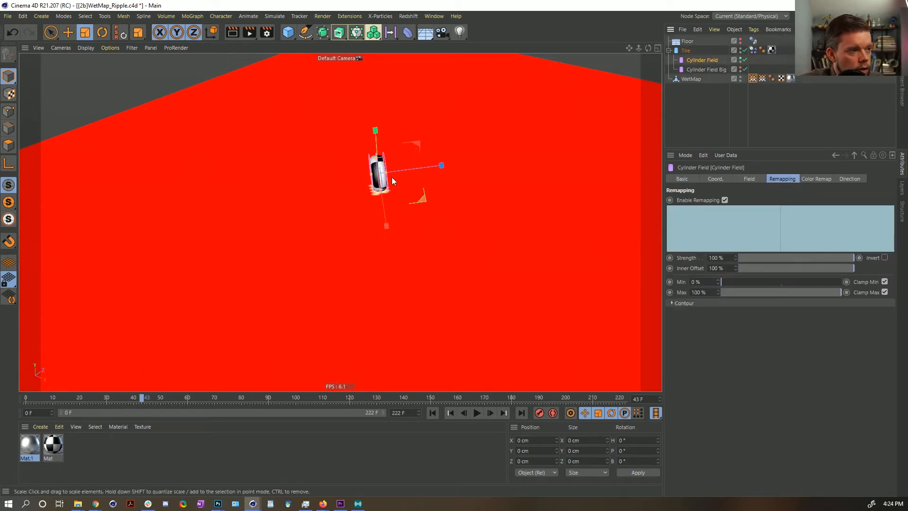
pyautogui.moveTo(438, 209); pyautogui.dragTo(483, 222)
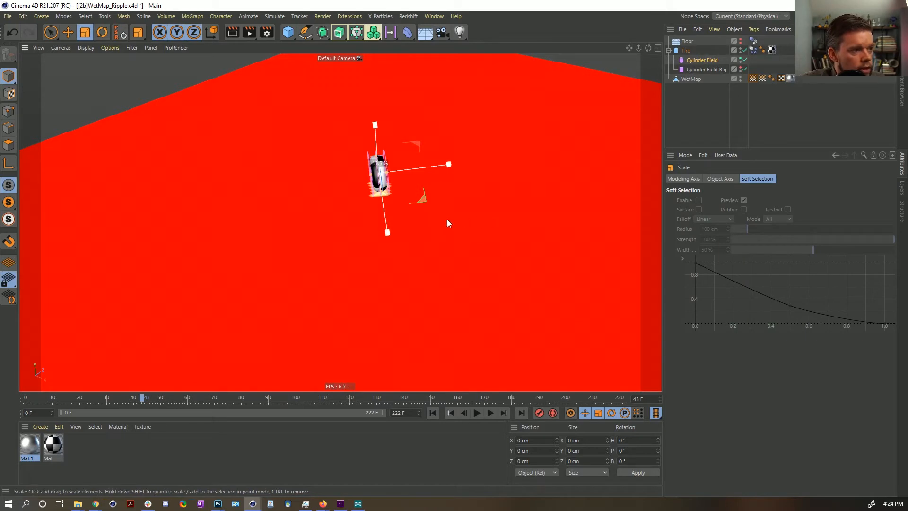
# Add a Decay modifier layer above the Cylinder Field in the first Growth vertex map, replay from the first frame, and pause.
pyautogui.click(754, 78)
pyautogui.click(753, 382)
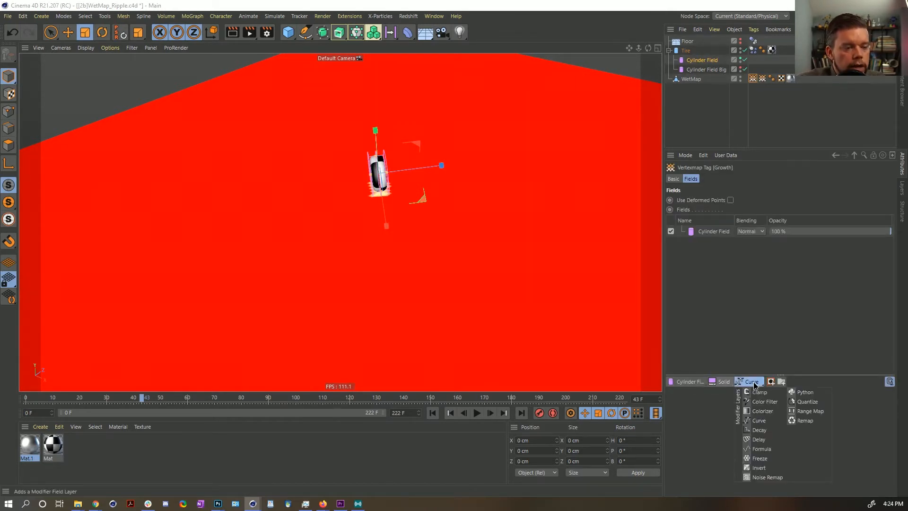
pyautogui.click(770, 430)
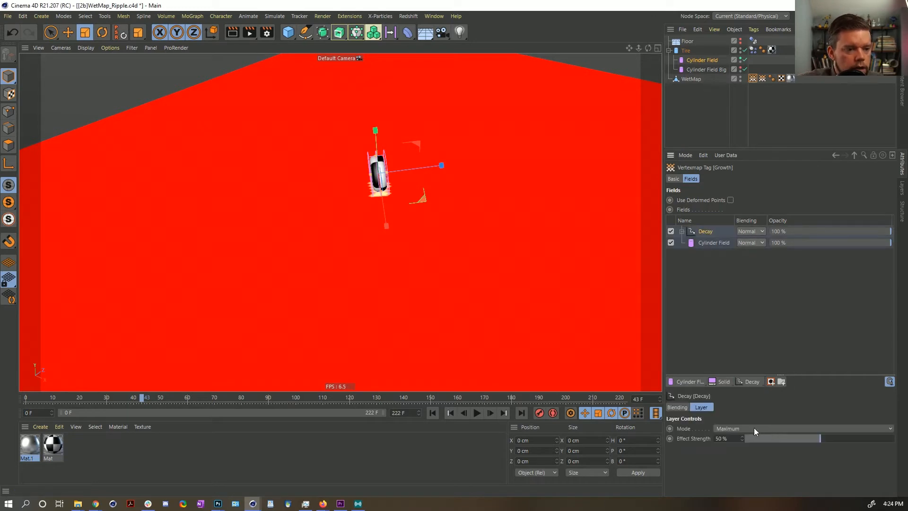
pyautogui.click(439, 414)
pyautogui.click(475, 413)
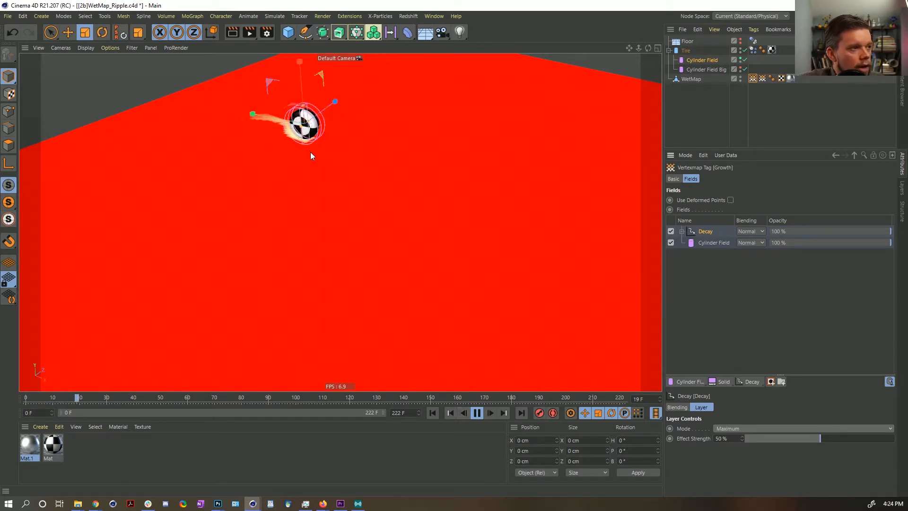
pyautogui.click(477, 413)
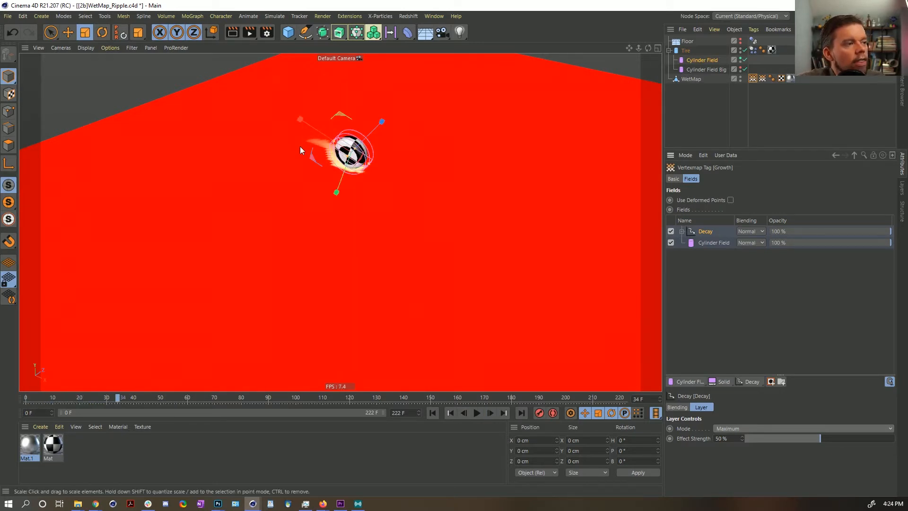
# Replay the animation with the second Growth map's Freeze and Decay trail displayed, and return to the first frame.
pyautogui.click(761, 79)
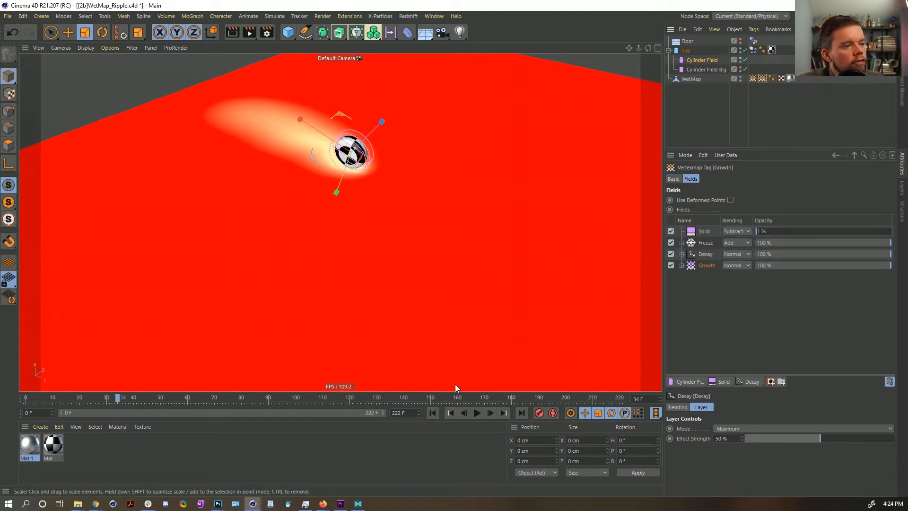
pyautogui.click(433, 413)
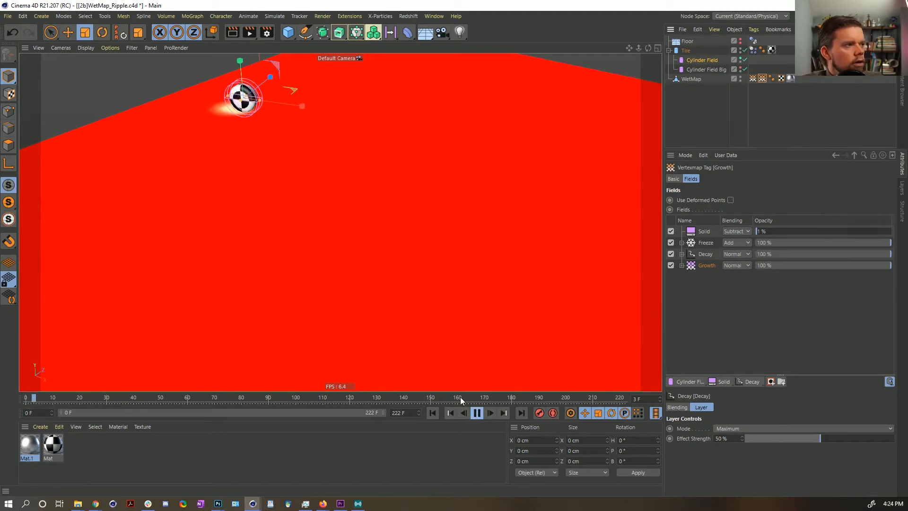
pyautogui.click(714, 116)
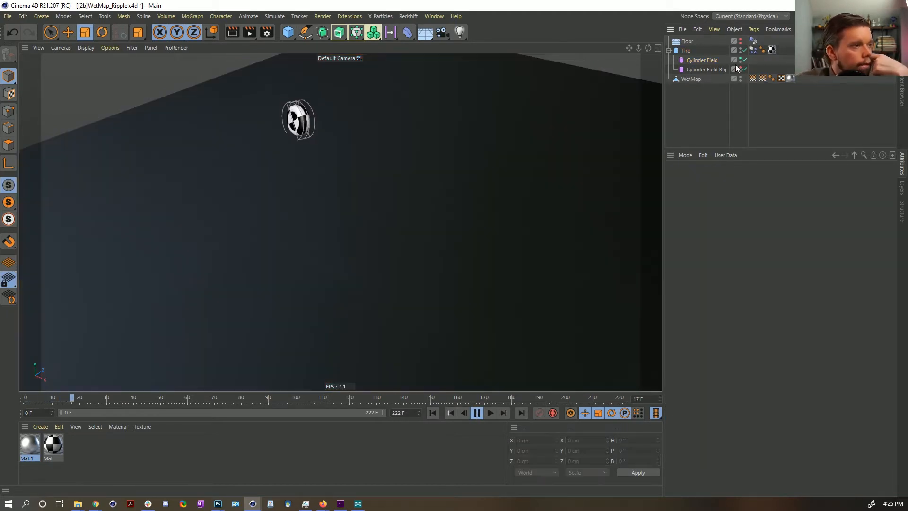
pyautogui.click(761, 78)
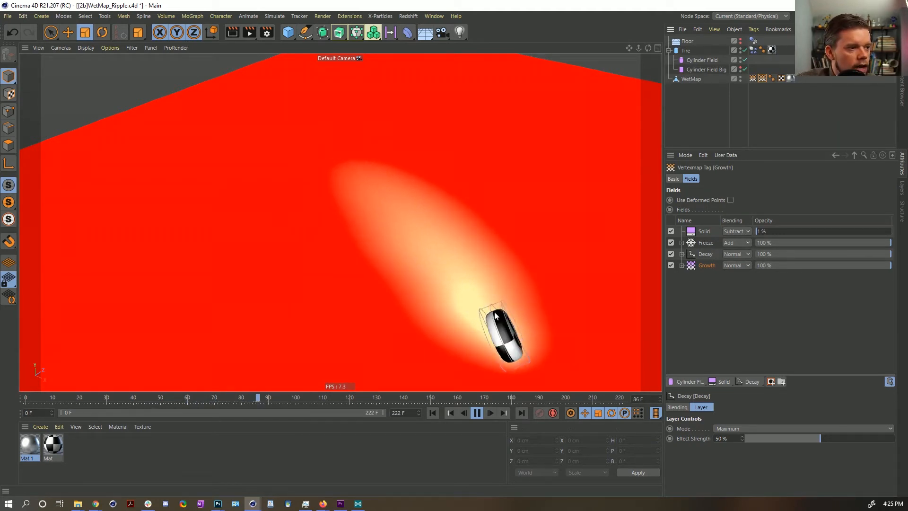
pyautogui.click(477, 413)
pyautogui.click(433, 414)
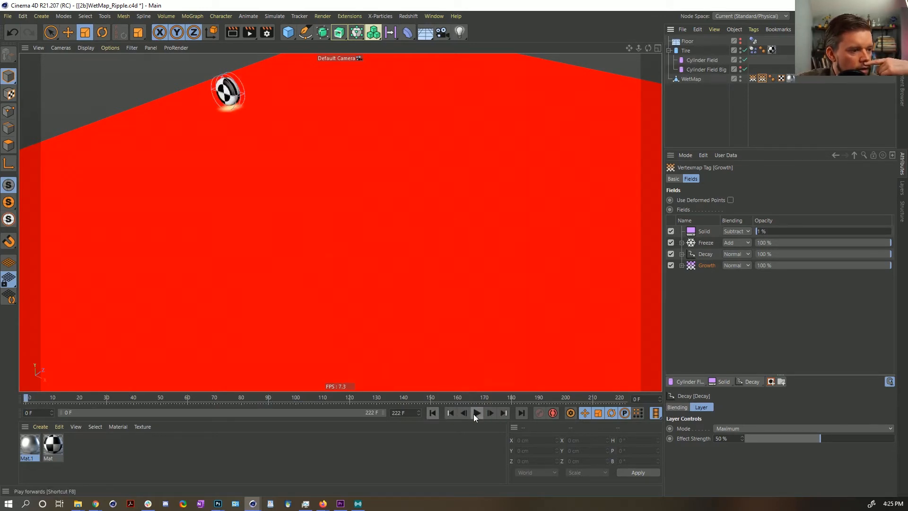
# Set the Freeze layer's radius to 25 cm in the second Growth map and play the animation.
pyautogui.click(707, 245)
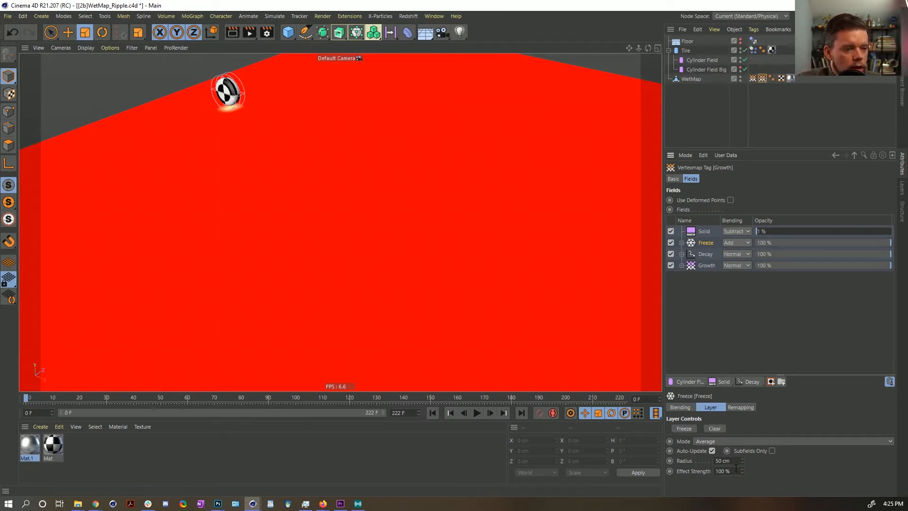
pyautogui.moveTo(736, 461); pyautogui.dragTo(704, 462)
pyautogui.write('25')
pyautogui.press('Return')
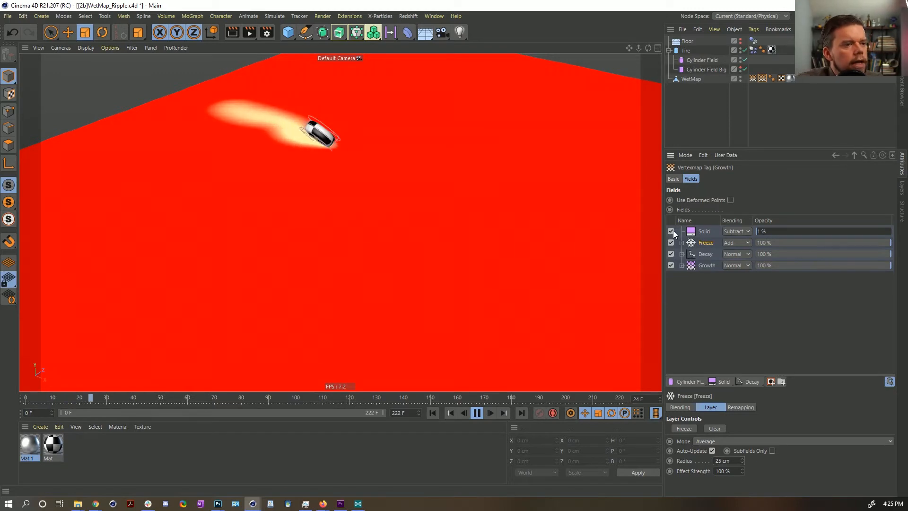
# Set the subtracting Solid layer's opacity to 0.5% and replay the animation from the first frame.
pyautogui.click(702, 232)
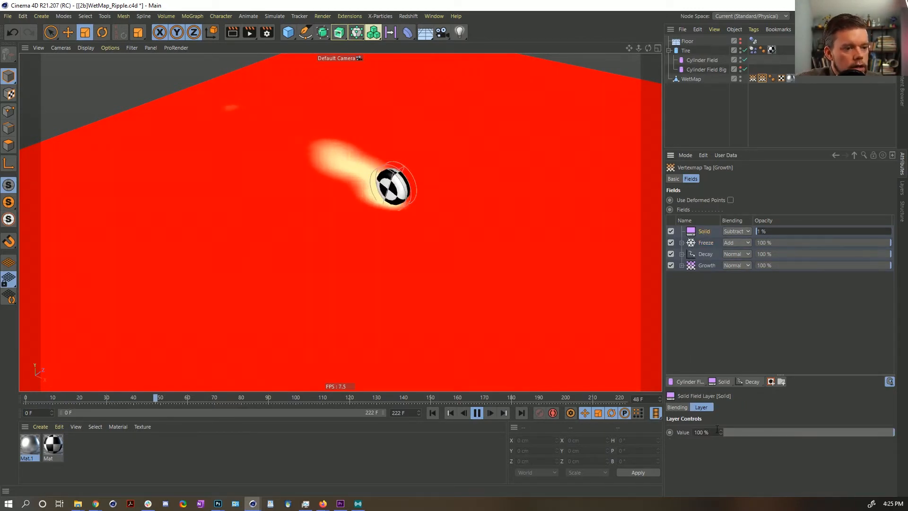
pyautogui.click(677, 408)
pyautogui.write('.5')
pyautogui.press('Return')
pyautogui.click(432, 413)
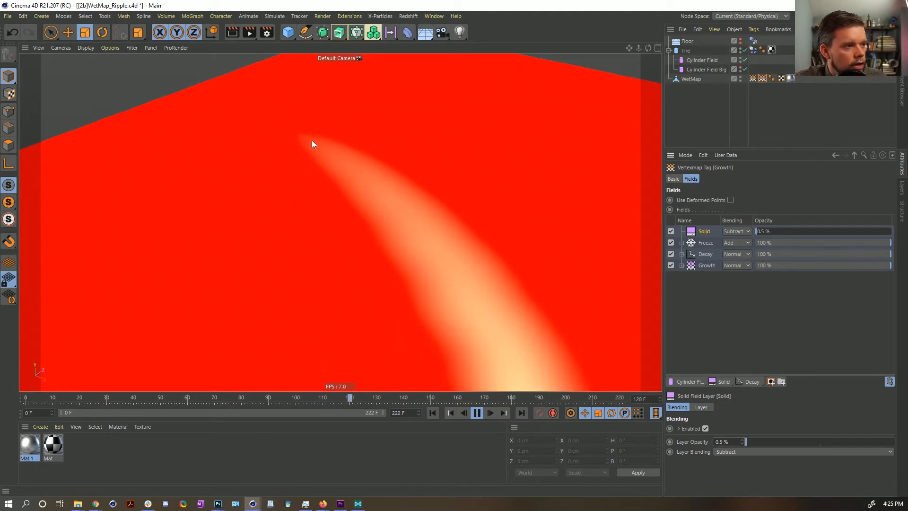
# Check the trail's fade from another angle through the later part of the animation, and return to the first frame.
pyautogui.click(477, 413)
pyautogui.keyDown('alt'); pyautogui.moveTo(487, 285); pyautogui.dragTo(503, 199); pyautogui.keyUp('alt')
pyautogui.click(476, 413)
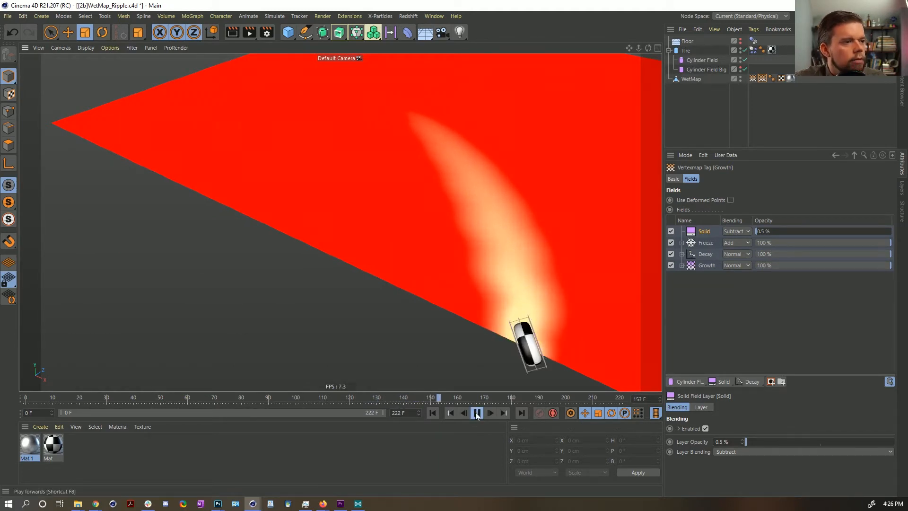
pyautogui.click(476, 412)
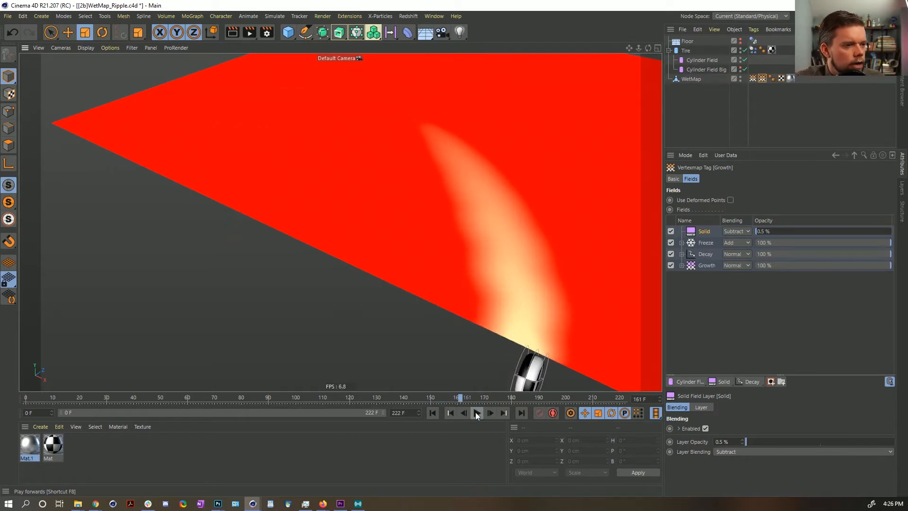
pyautogui.click(433, 413)
# Duplicate the Tire with its cylinder fields and move the copy along Z to about 159 cm, beside the original.
pyautogui.keyDown('alt'); pyautogui.moveTo(351, 98); pyautogui.dragTo(316, 208, button='middle'); pyautogui.keyUp('alt')
pyautogui.keyDown('alt'); pyautogui.moveTo(316, 209); pyautogui.dragTo(369, 172, button='right'); pyautogui.keyUp('alt')
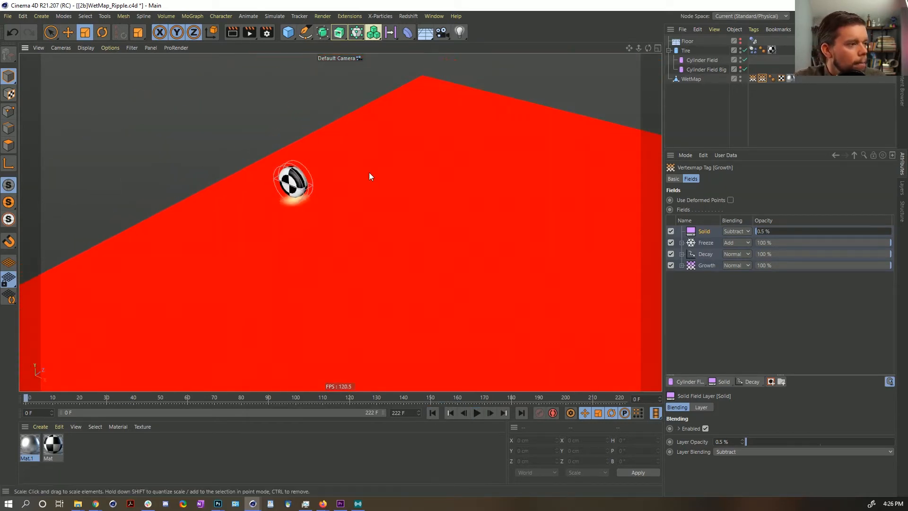
pyautogui.click(685, 50)
pyautogui.keyDown('ctrl'); pyautogui.moveTo(683, 53); pyautogui.dragTo(682, 75); pyautogui.keyUp('ctrl')
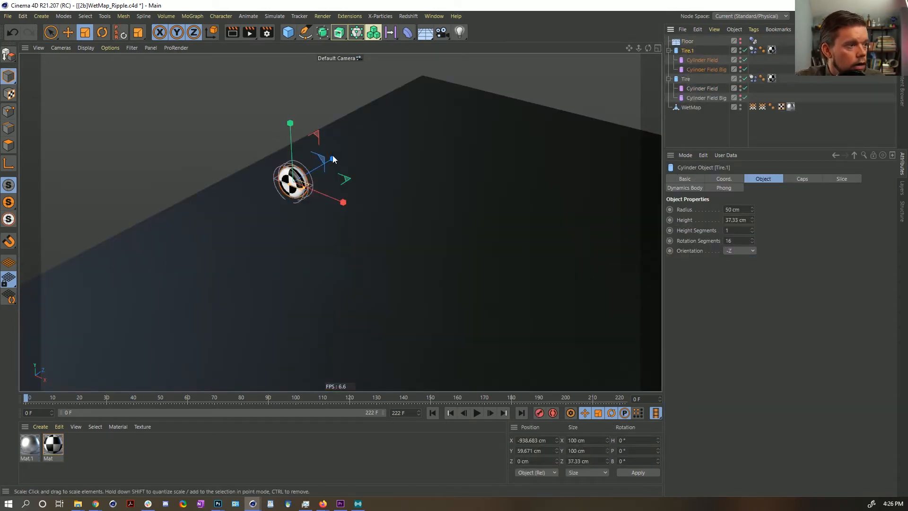
pyautogui.press('e')
pyautogui.moveTo(333, 158); pyautogui.dragTo(365, 148)
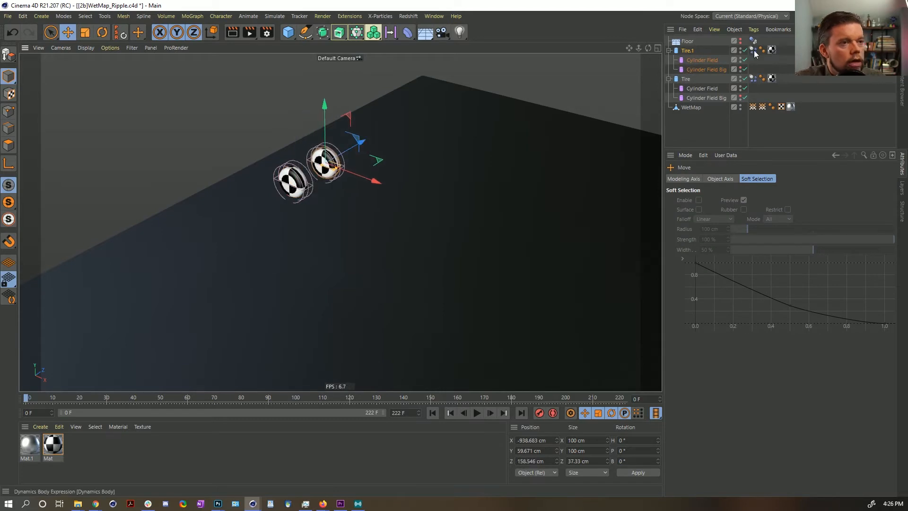
# Add the duplicate tire's Cylinder Field to the first Growth map with Add blending, and preview both trails.
pyautogui.click(758, 105)
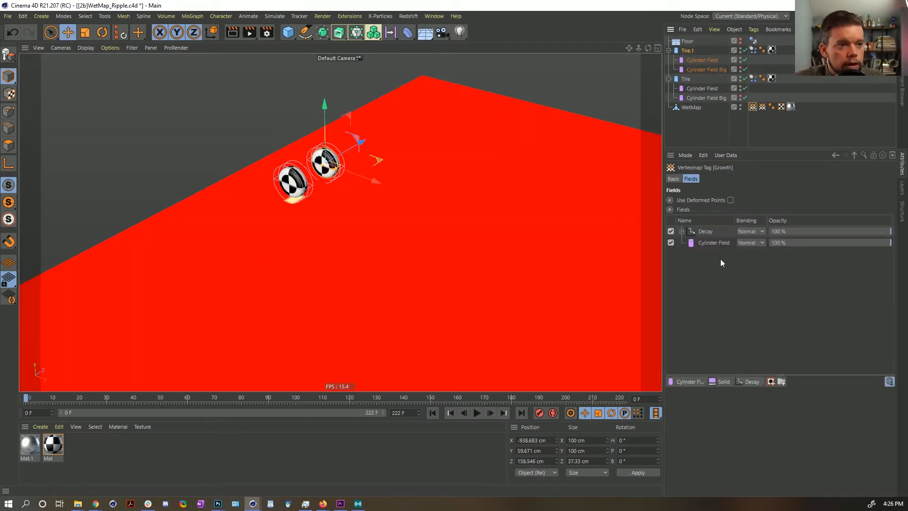
pyautogui.moveTo(791, 217); pyautogui.dragTo(724, 250)
pyautogui.click(753, 243)
pyautogui.click(746, 328)
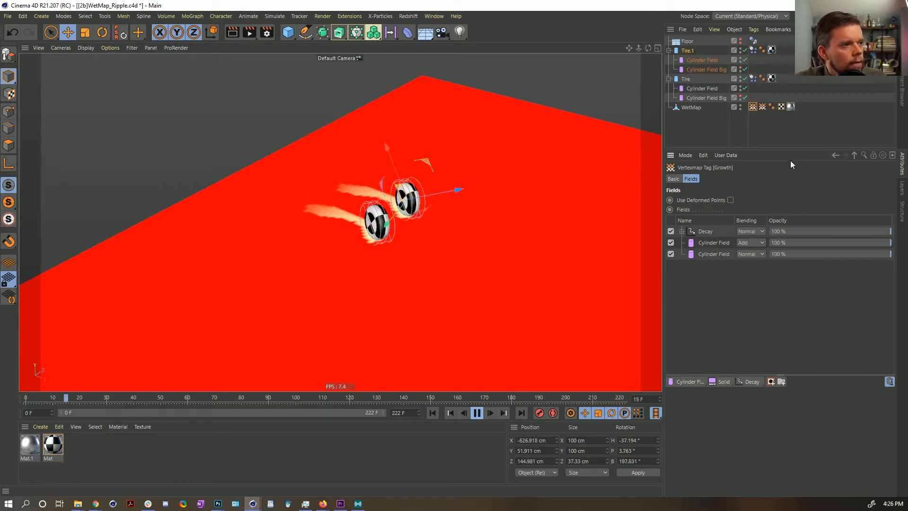
pyautogui.click(474, 414)
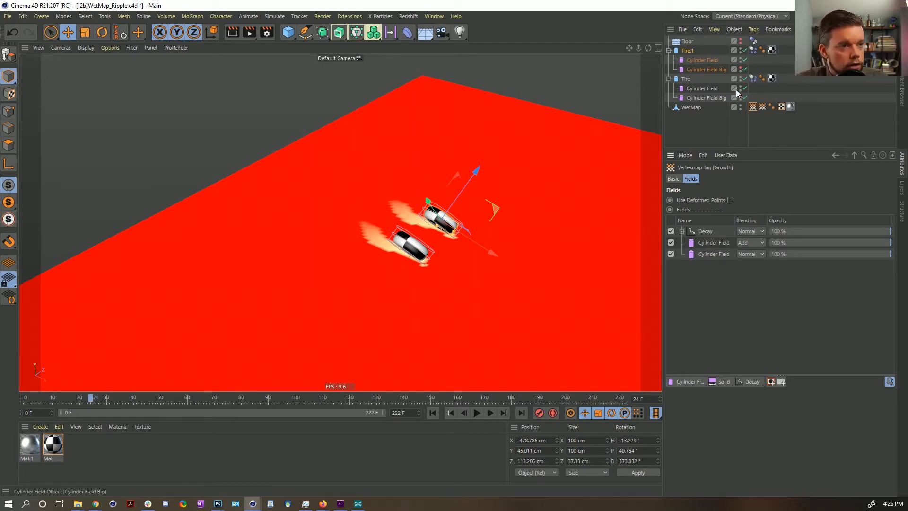
# Delete the Cylinder Field Big objects under both tires.
pyautogui.click(705, 66)
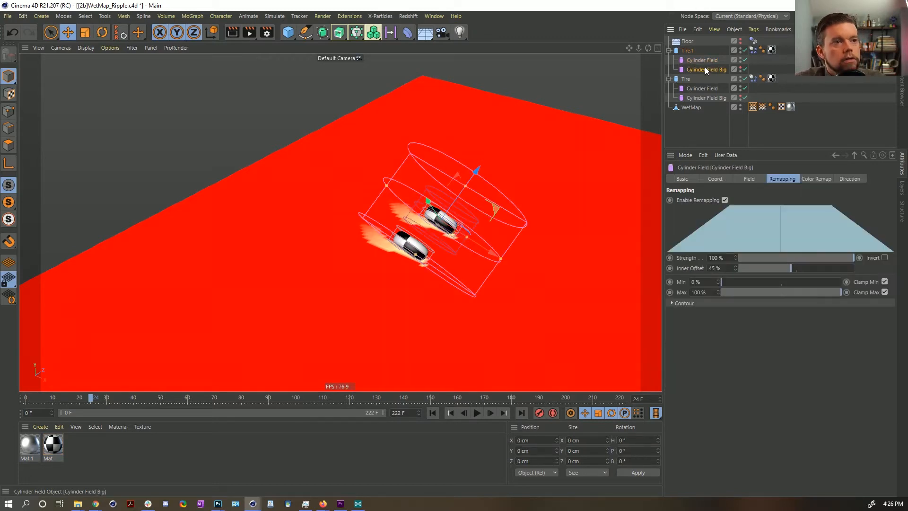
pyautogui.press('Delete')
pyautogui.press('Delete')
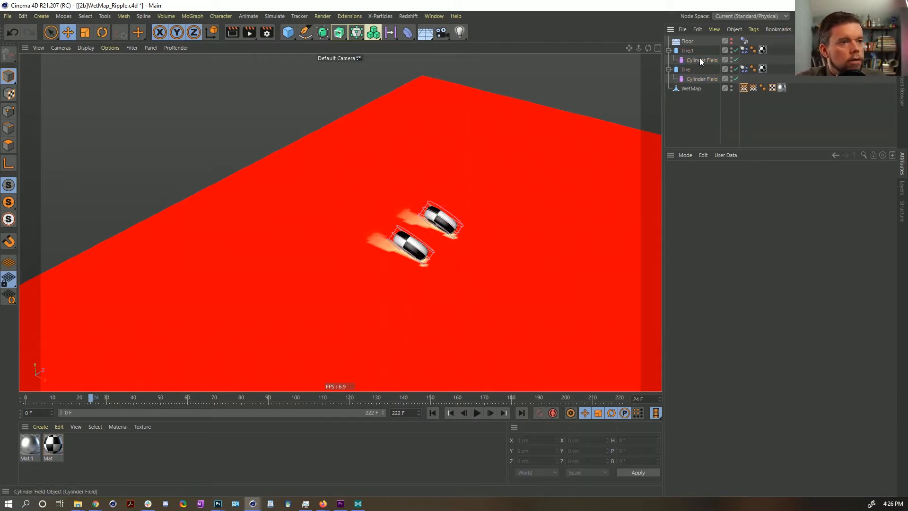
# Set the duplicate tire's first initial angular velocity value to -99° in its Dynamics Body tag, and return to the first frame.
pyautogui.click(744, 50)
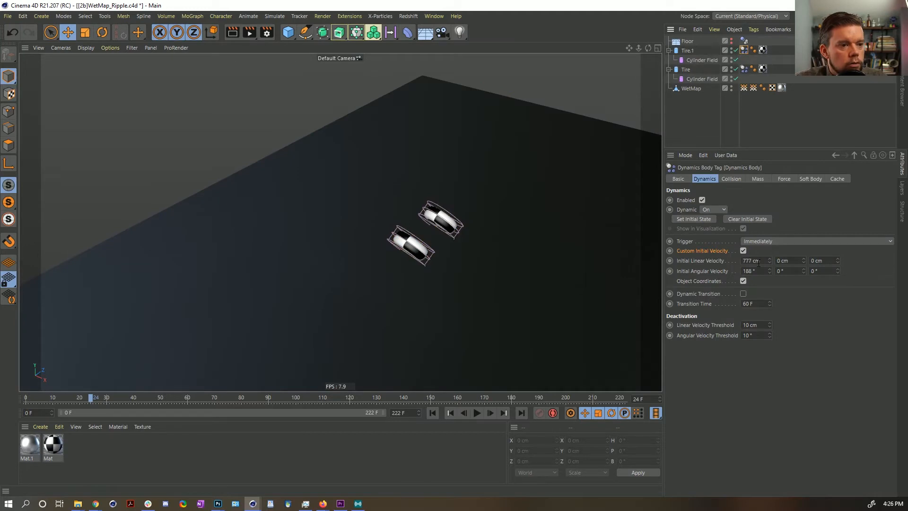
pyautogui.click(752, 272)
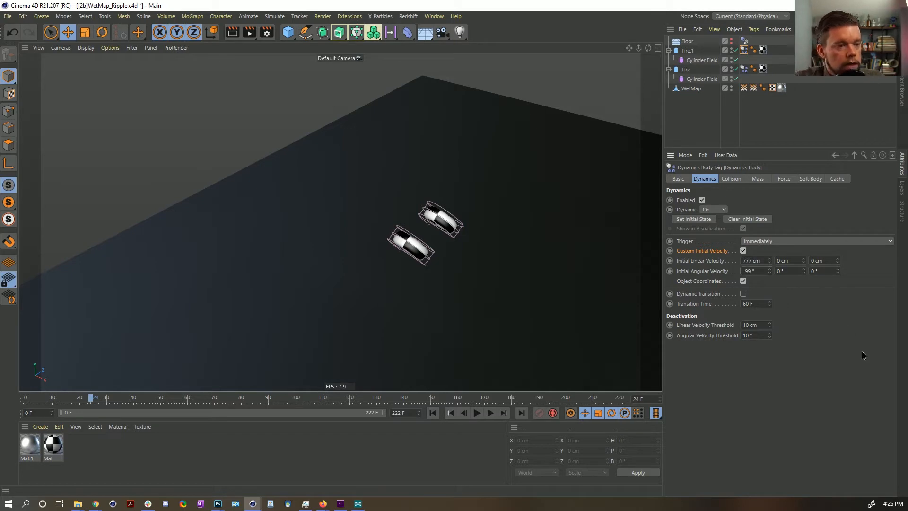
pyautogui.click(450, 413)
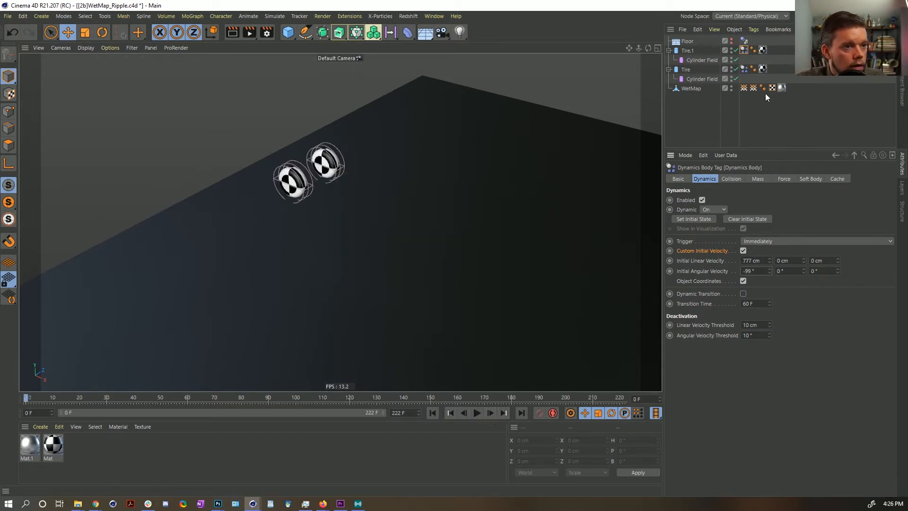
# Preview both tires' trails with the second Growth map displayed, and return to the first frame.
pyautogui.click(754, 88)
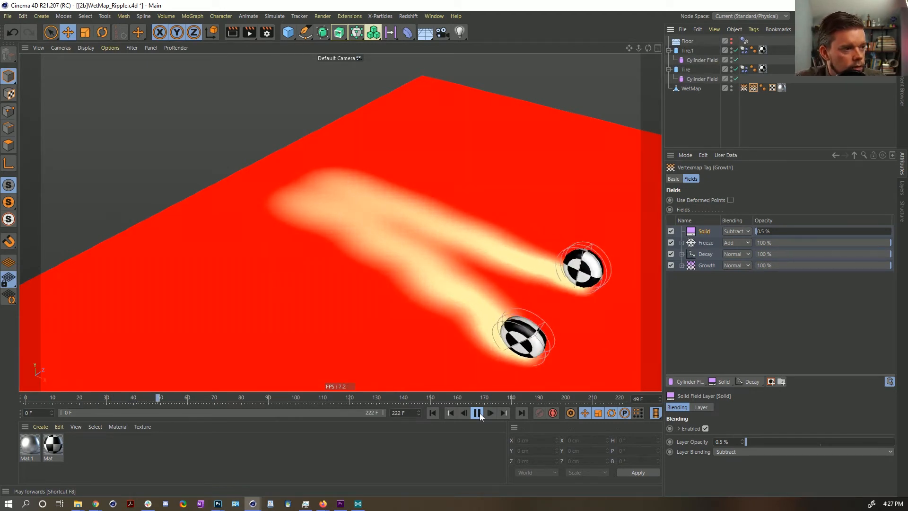
pyautogui.click(478, 413)
pyautogui.keyDown('alt'); pyautogui.moveTo(531, 291); pyautogui.dragTo(327, 121); pyautogui.keyUp('alt')
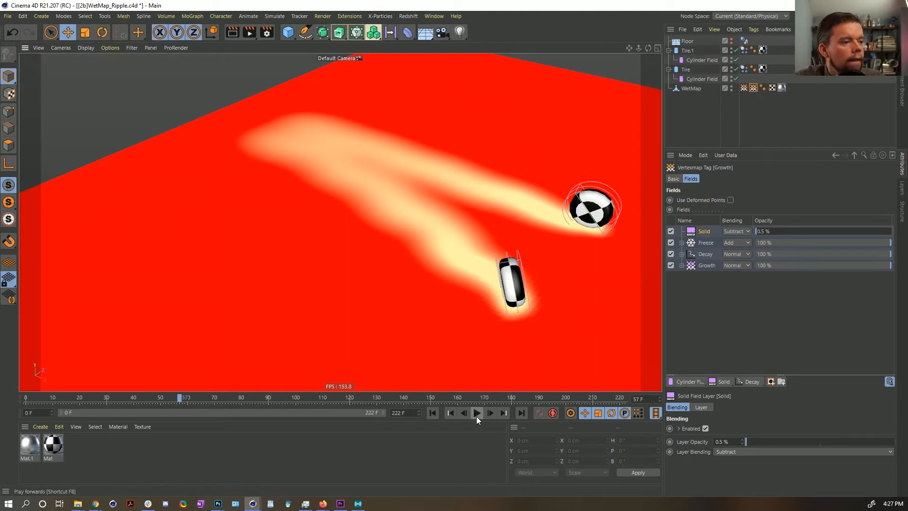
pyautogui.click(432, 413)
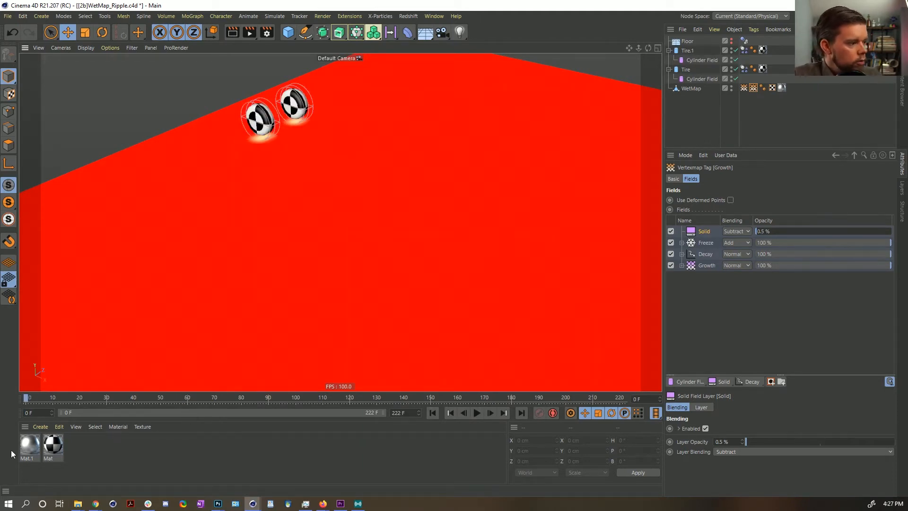
# Link the second Growth map to the Vertex Map shader inside the Colorizer of Mat.1's Reflection Strength texture.
pyautogui.doubleClick(28, 443)
pyautogui.moveTo(453, 71); pyautogui.dragTo(300, 73)
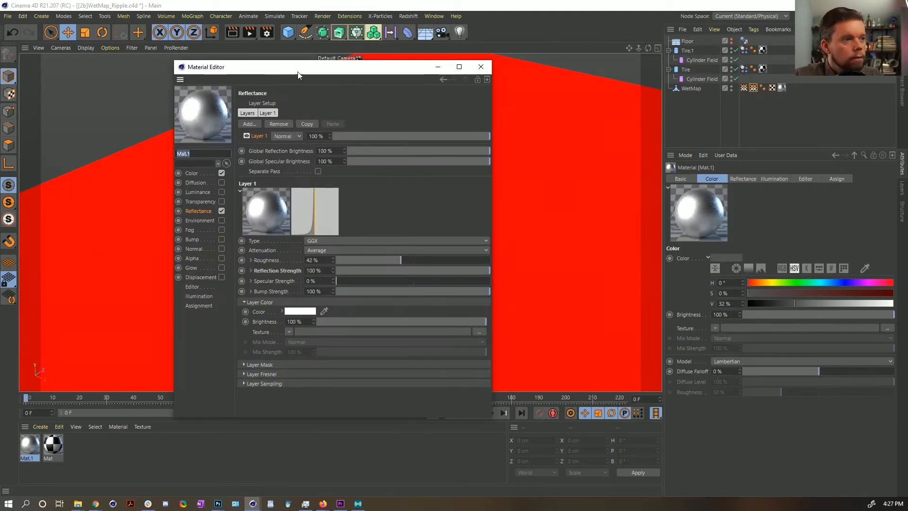
pyautogui.click(251, 270)
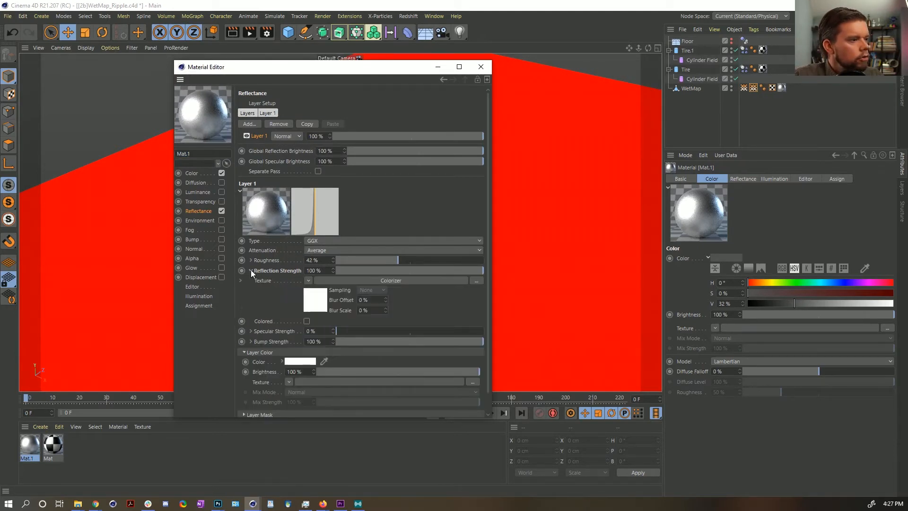
pyautogui.click(317, 306)
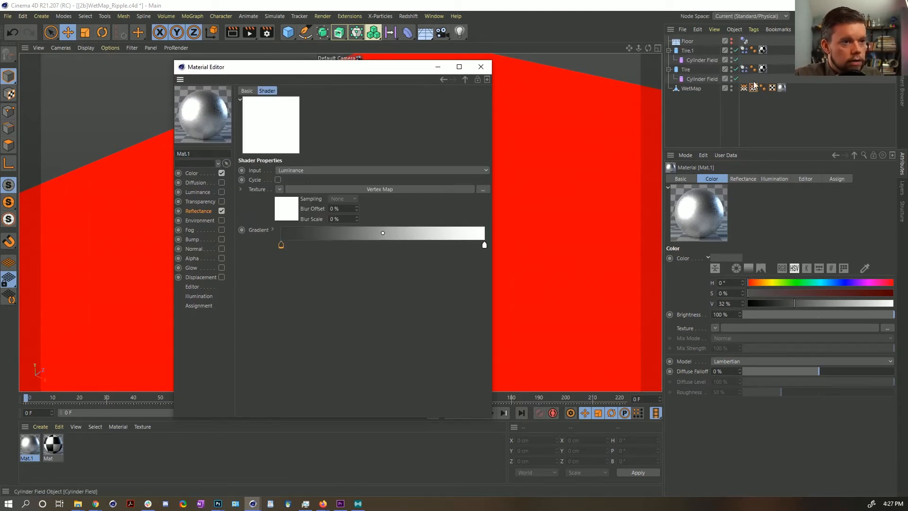
pyautogui.moveTo(752, 90); pyautogui.dragTo(370, 179)
pyautogui.click(295, 208)
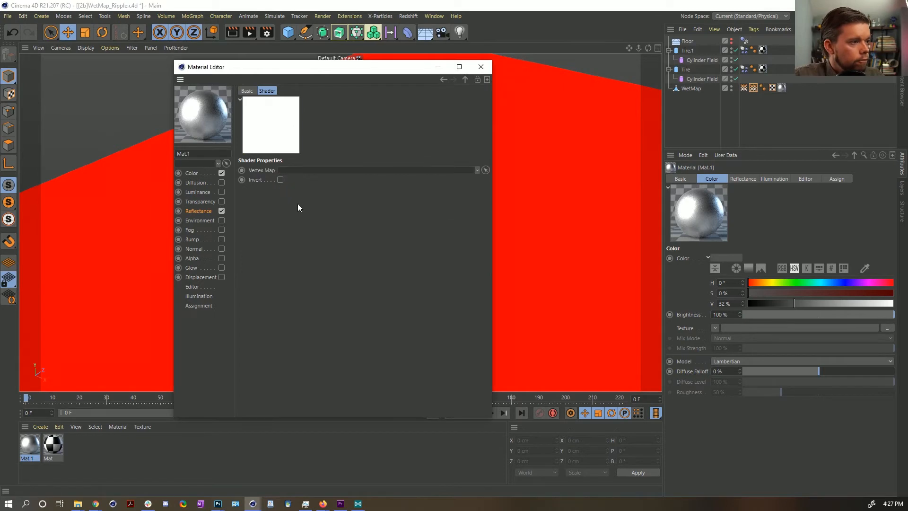
pyautogui.moveTo(386, 180); pyautogui.dragTo(378, 172)
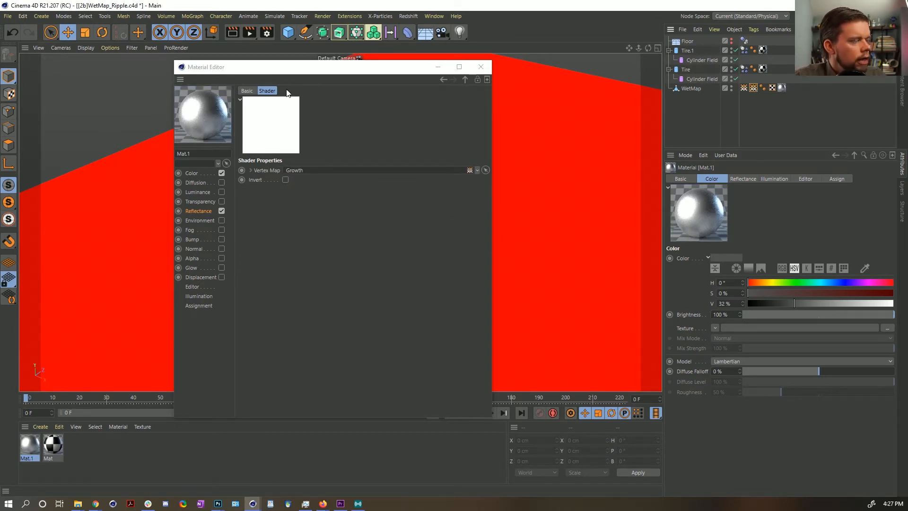
pyautogui.moveTo(284, 73); pyautogui.dragTo(450, 47)
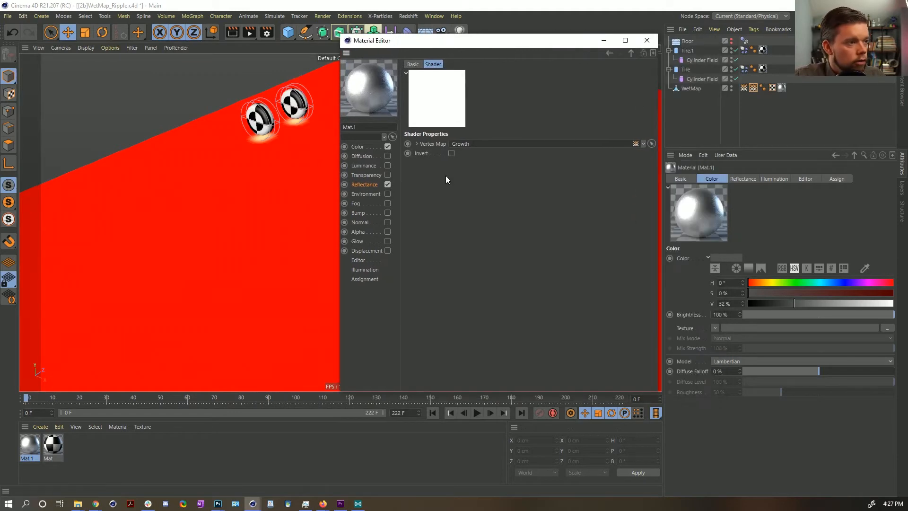
# Set Layer 1's Roughness to 100% in Mat.1's Reflectance channel.
pyautogui.click(368, 186)
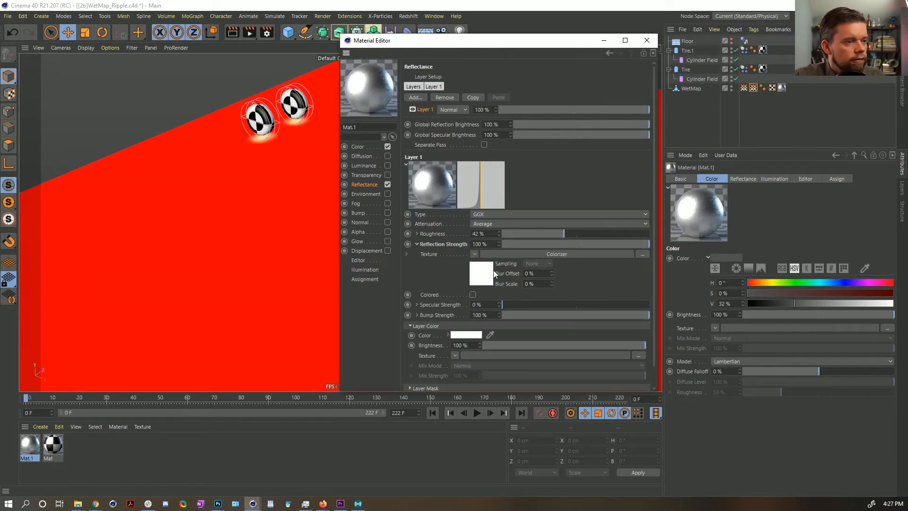
pyautogui.click(417, 234)
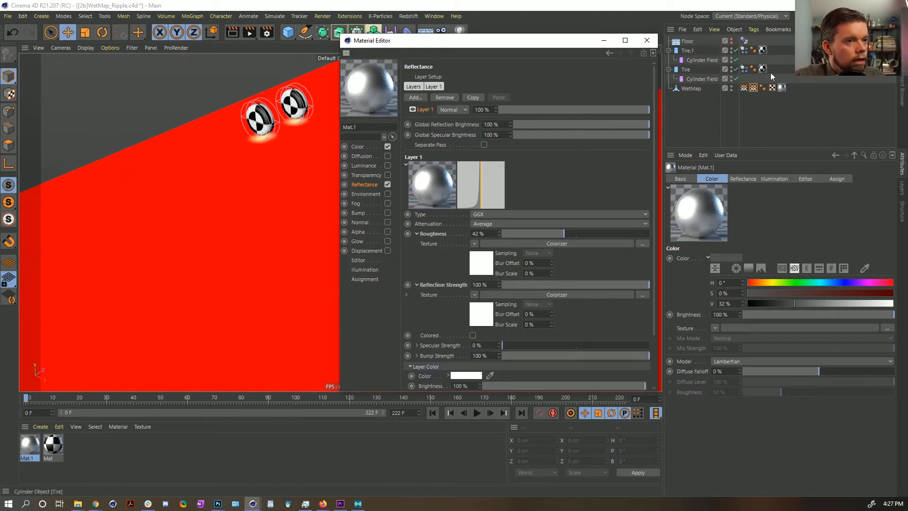
pyautogui.moveTo(482, 44); pyautogui.dragTo(636, 18)
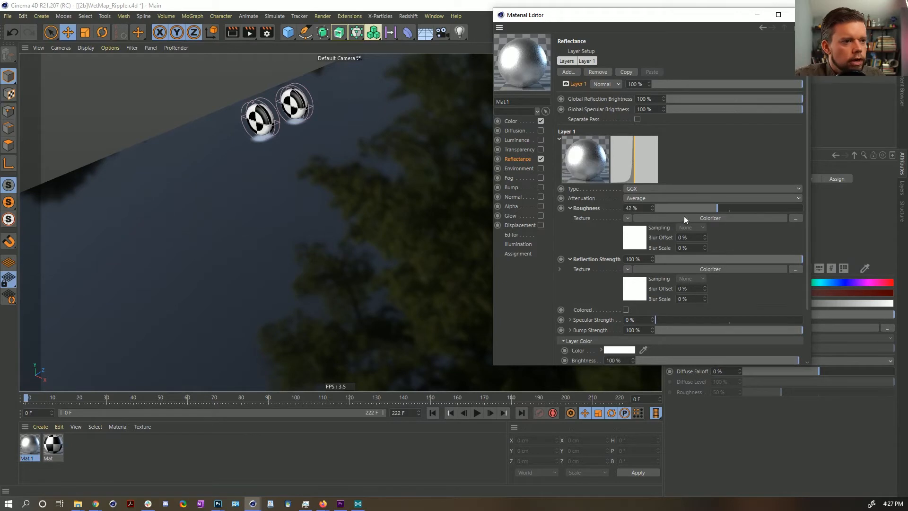
pyautogui.moveTo(714, 208); pyautogui.dragTo(821, 203)
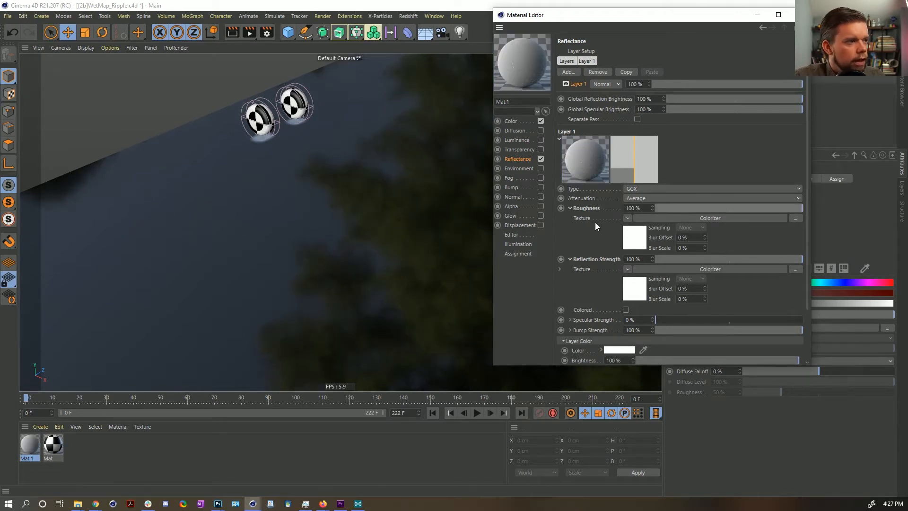
# Set the start knot of the Roughness texture's Colorizer gradient to black and preview the trails by playing the animation.
pyautogui.click(648, 218)
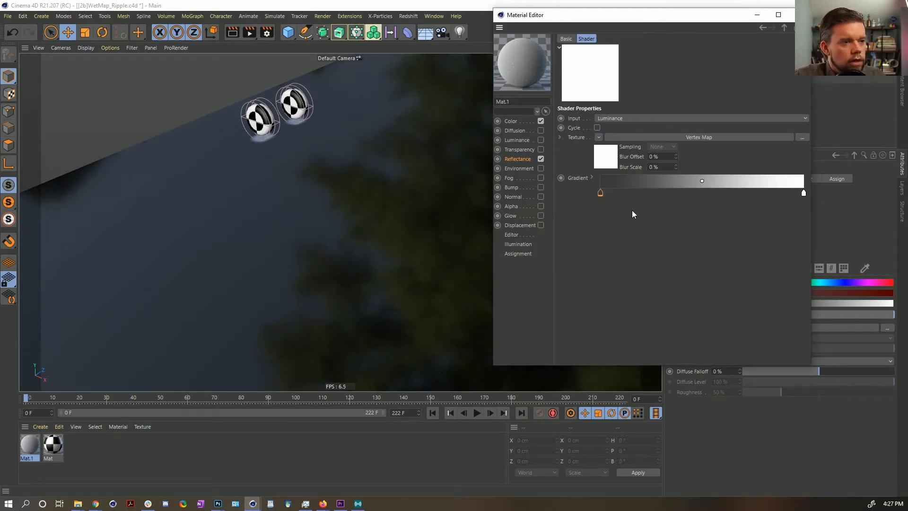
pyautogui.doubleClick(600, 192)
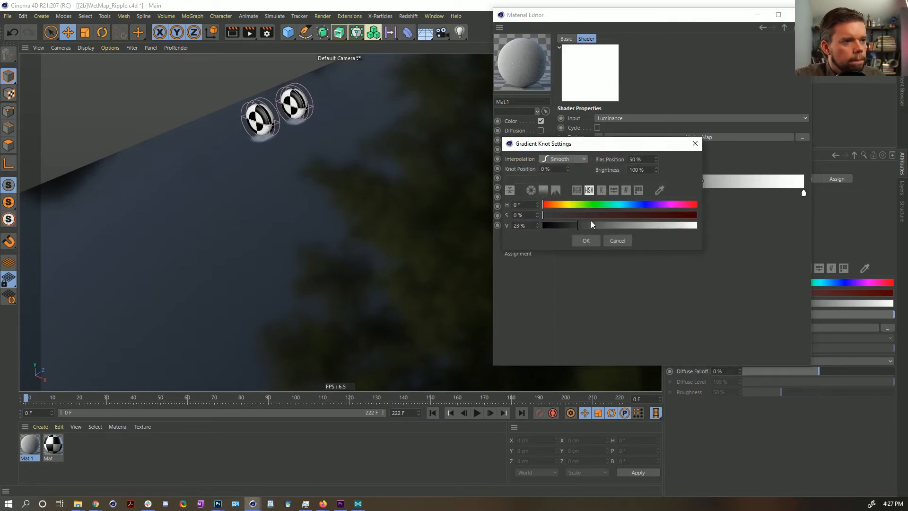
pyautogui.click(587, 240)
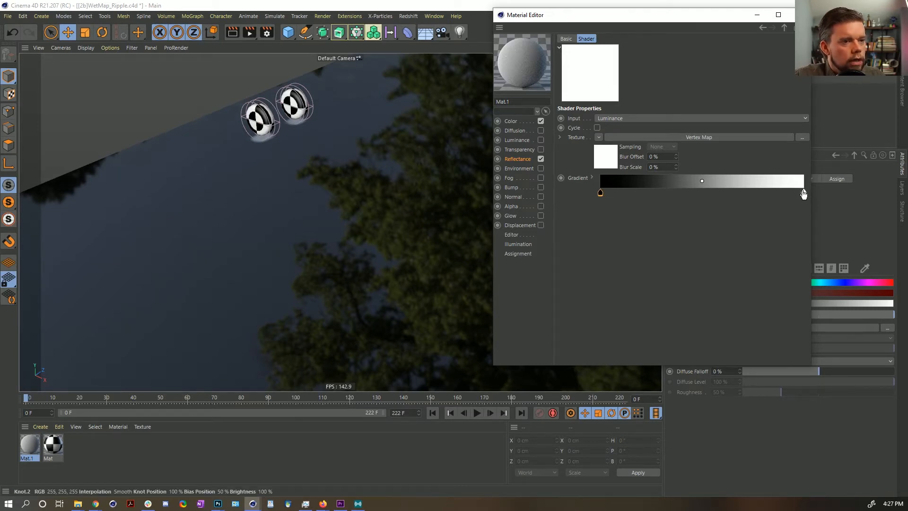
pyautogui.click(477, 413)
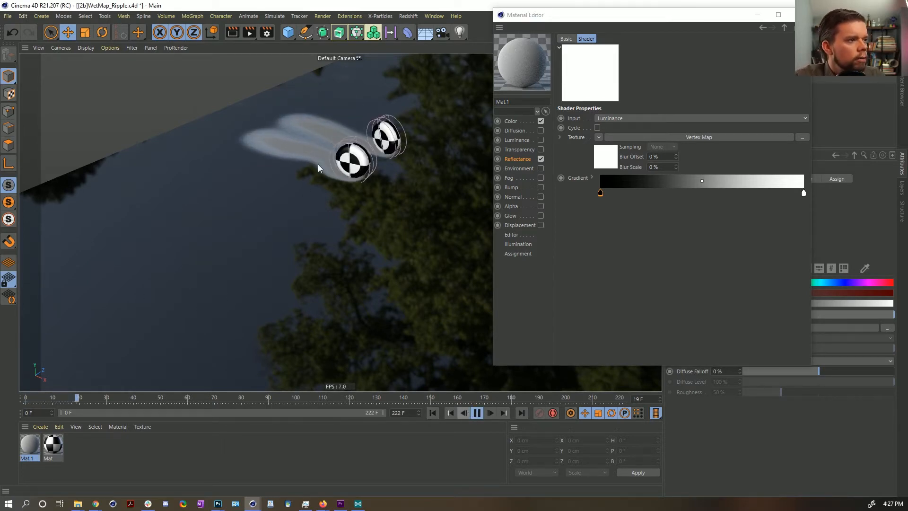
pyautogui.click(477, 413)
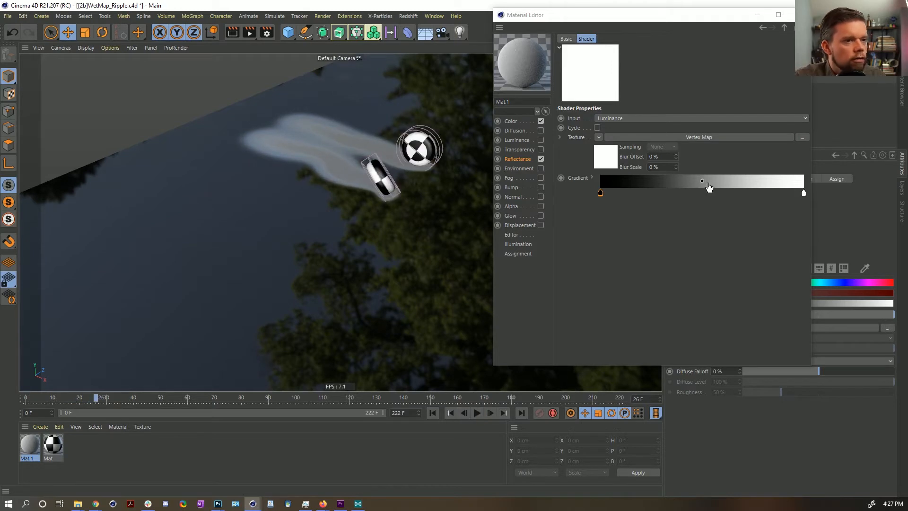
# Darken the end knot of the Roughness Colorizer gradient to a value (V) of 23%.
pyautogui.doubleClick(804, 192)
pyautogui.moveTo(808, 223); pyautogui.dragTo(798, 224)
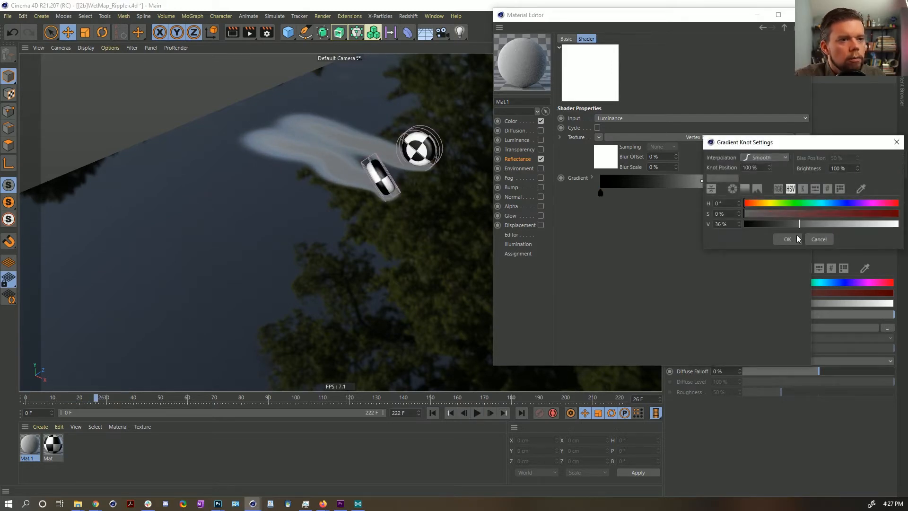
pyautogui.click(797, 238)
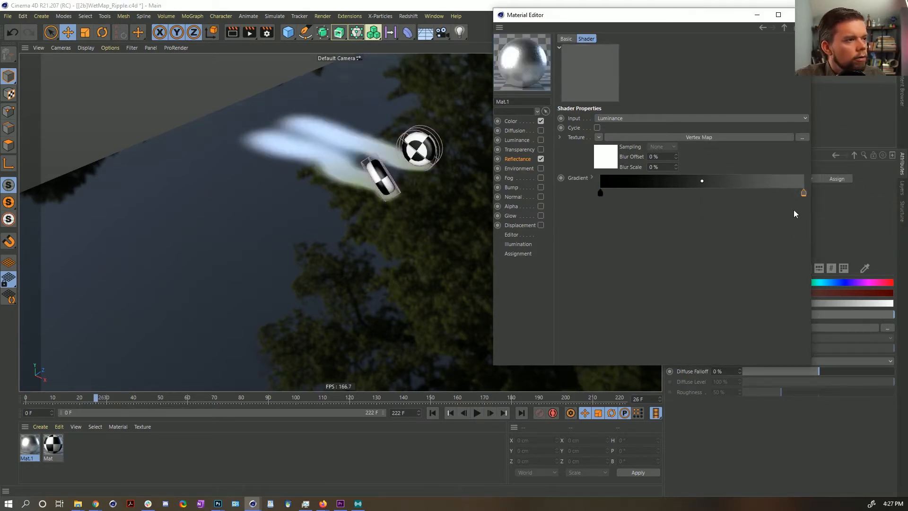
pyautogui.doubleClick(803, 193)
pyautogui.moveTo(503, 90); pyautogui.dragTo(554, 37)
pyautogui.click(500, 118)
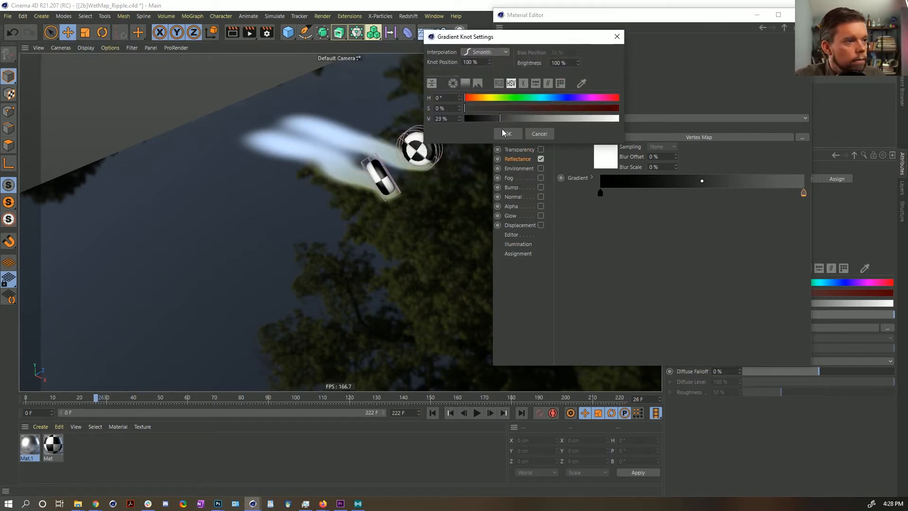
pyautogui.click(507, 133)
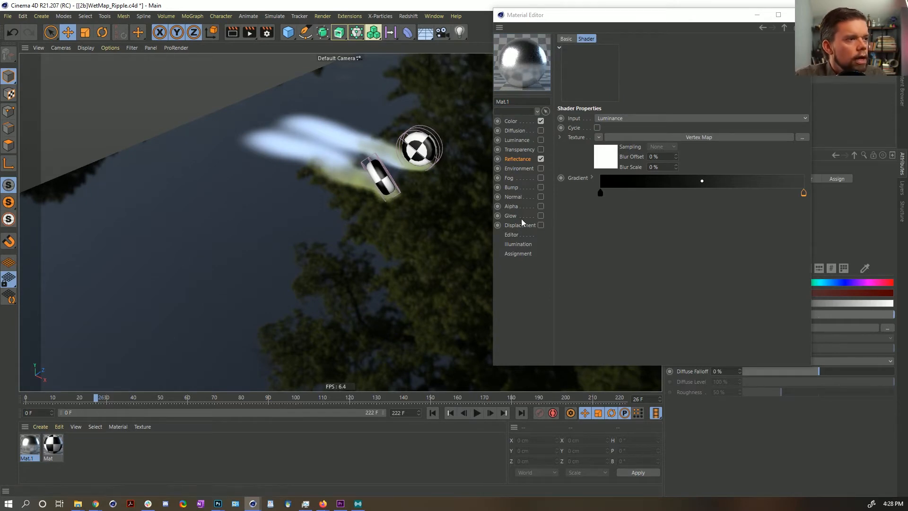
# Replace the white end knot of the Reflection Strength Colorizer gradient with a dark grey knot at the gradient's end.
pyautogui.click(784, 27)
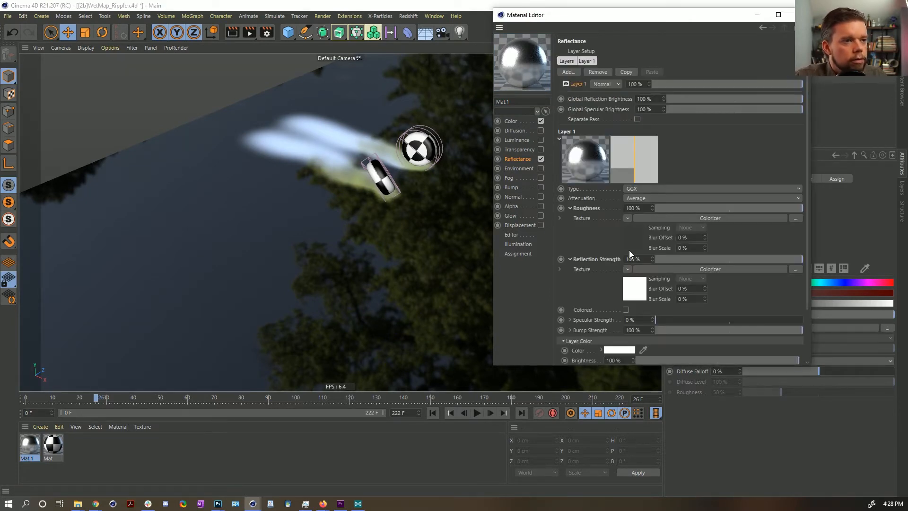
pyautogui.click(673, 269)
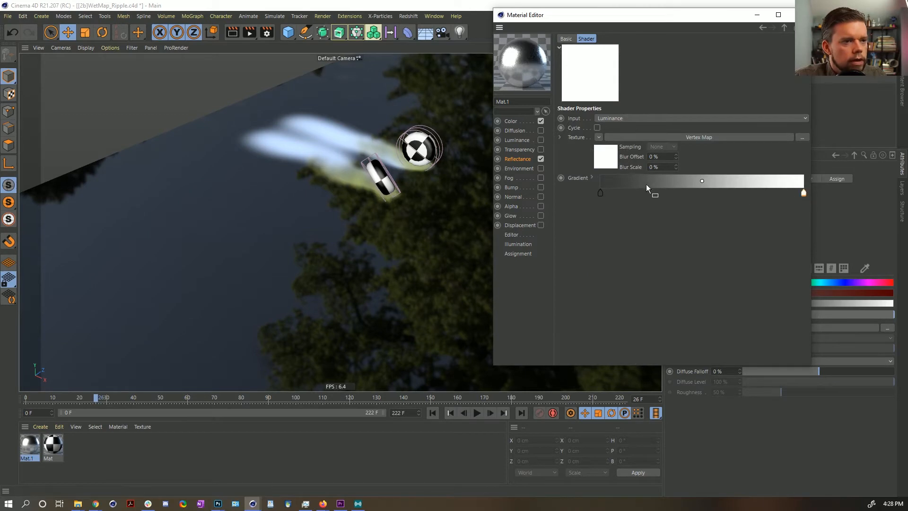
pyautogui.moveTo(804, 192); pyautogui.dragTo(803, 227)
pyautogui.click(656, 193)
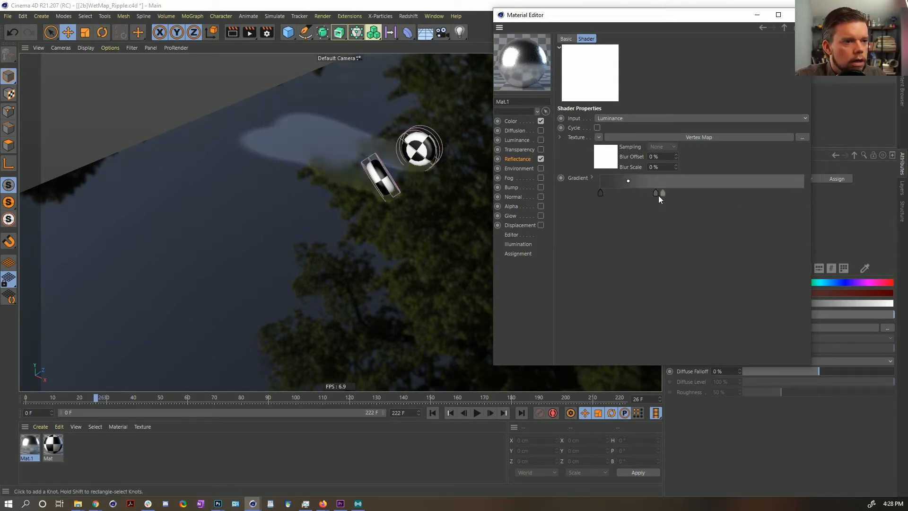
pyautogui.moveTo(656, 193); pyautogui.dragTo(803, 193)
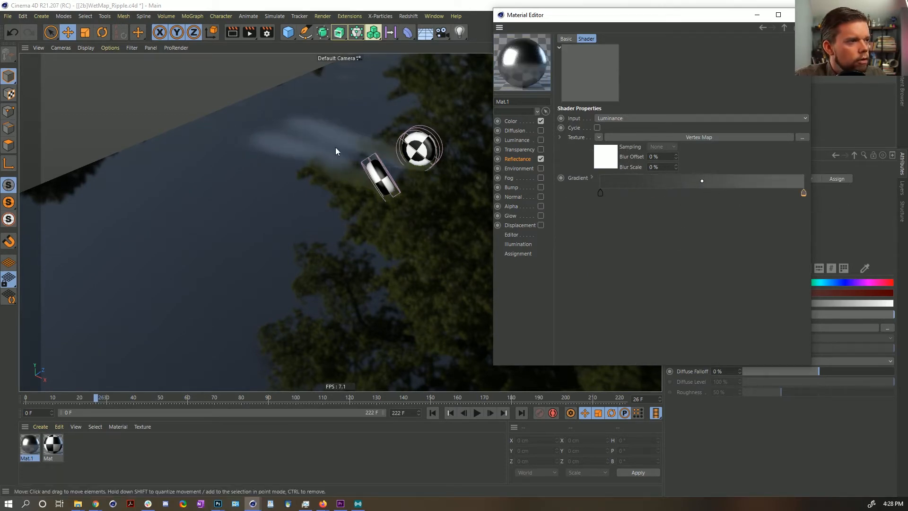
# Close the Material Editor, preview both tires' trails across the whole floor from the first frame, and return to frame 0.
pyautogui.click(432, 413)
pyautogui.click(476, 413)
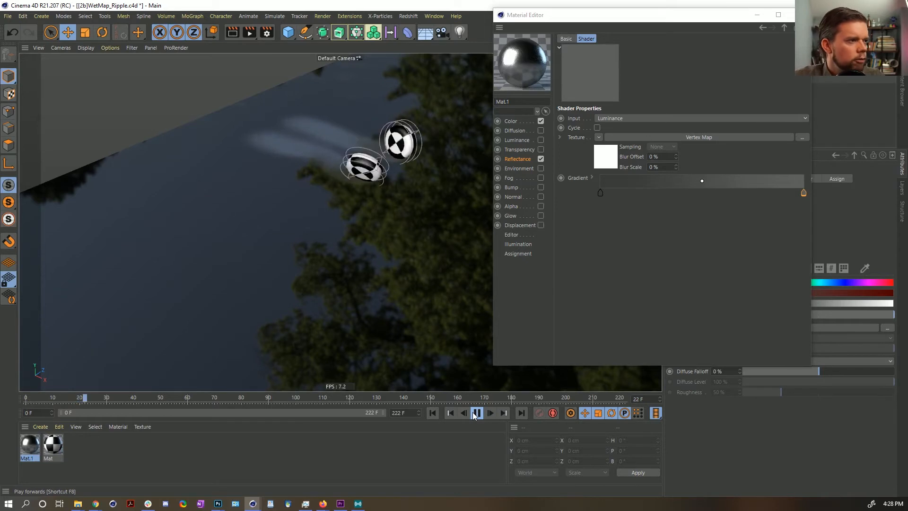
pyautogui.click(800, 15)
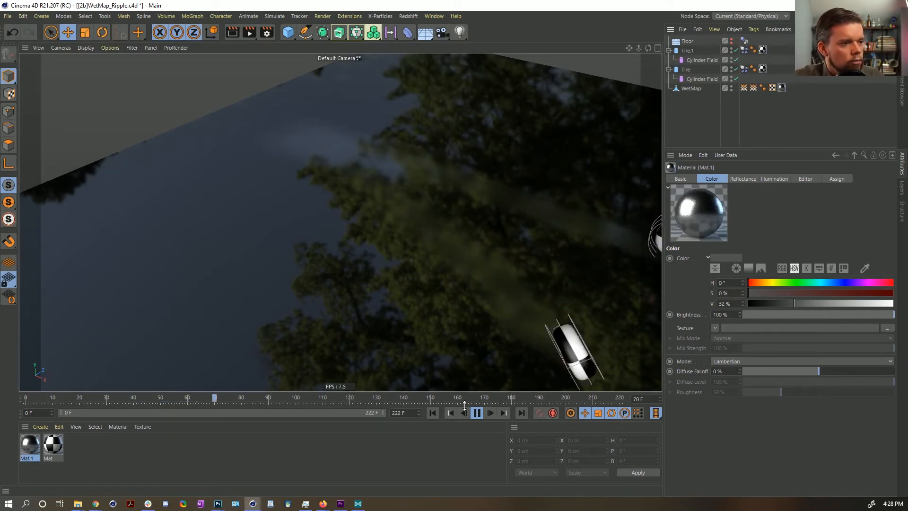
pyautogui.click(481, 415)
pyautogui.keyDown('alt'); pyautogui.moveTo(494, 334); pyautogui.dragTo(393, 265, button='middle'); pyautogui.keyUp('alt')
pyautogui.keyDown('alt'); pyautogui.moveTo(393, 265); pyautogui.dragTo(288, 284, button='right'); pyautogui.keyUp('alt')
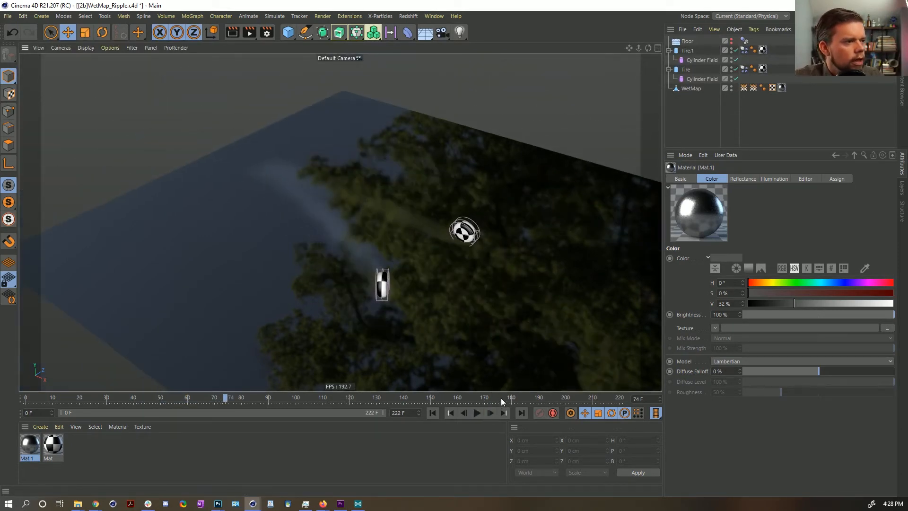
pyautogui.click(478, 412)
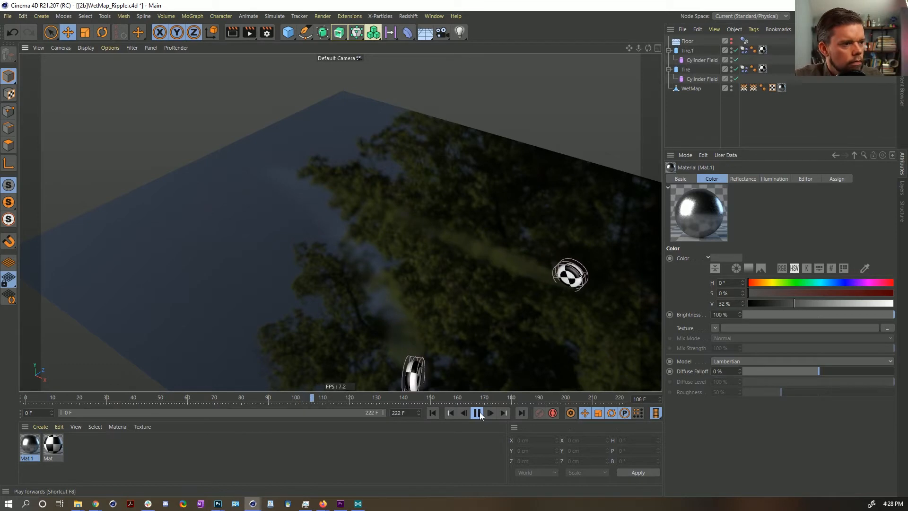
pyautogui.click(479, 413)
pyautogui.click(433, 413)
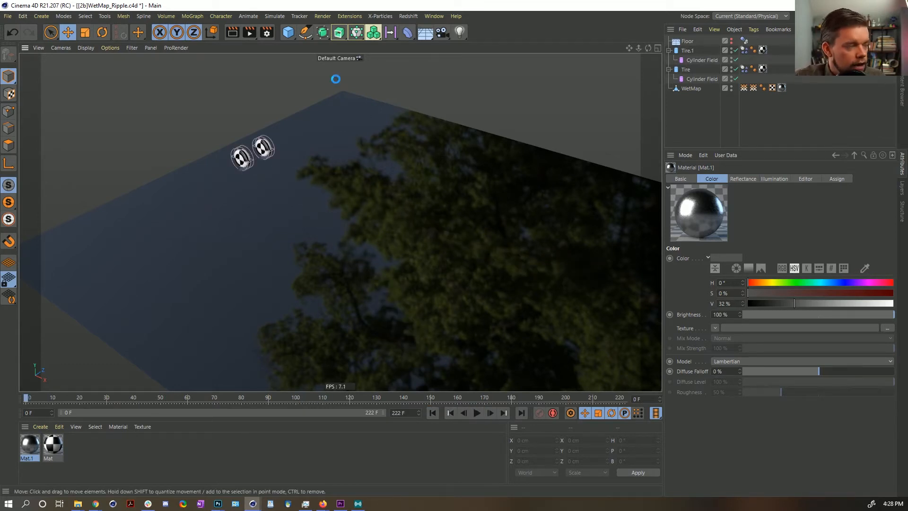
# Save the scene under the new name [2b]WetMap_GrowAndFade.c4d in the SceneFiles folder.
pyautogui.hotkey('ctrl', 'shift', 's')
pyautogui.click(117, 339)
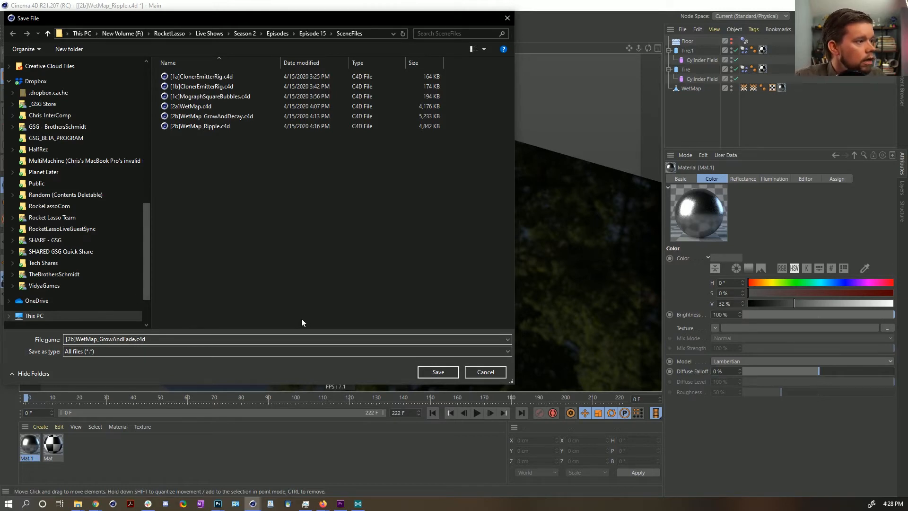
pyautogui.click(424, 375)
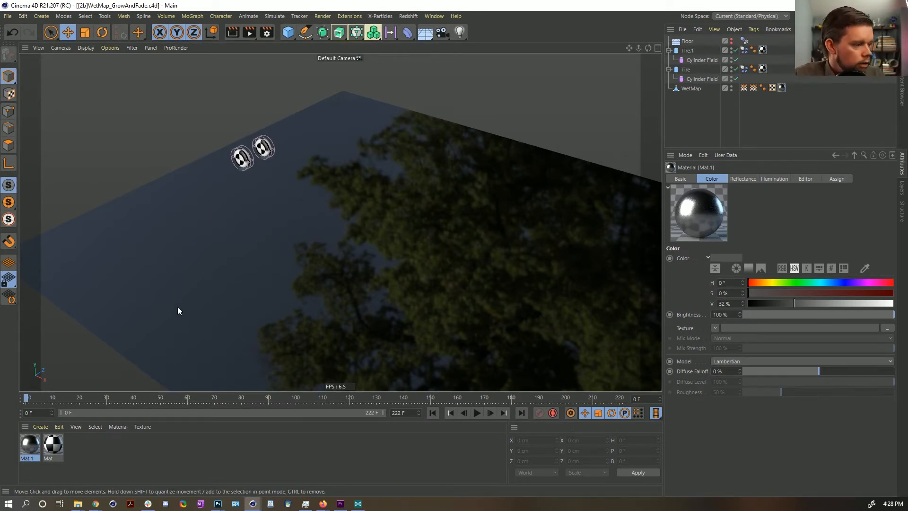
# Reopen Mat.1's Material Editor and examine the Bump Strength texture and mode options of reflectance Layer 1.
pyautogui.moveTo(907, 76); pyautogui.dragTo(538, 64)
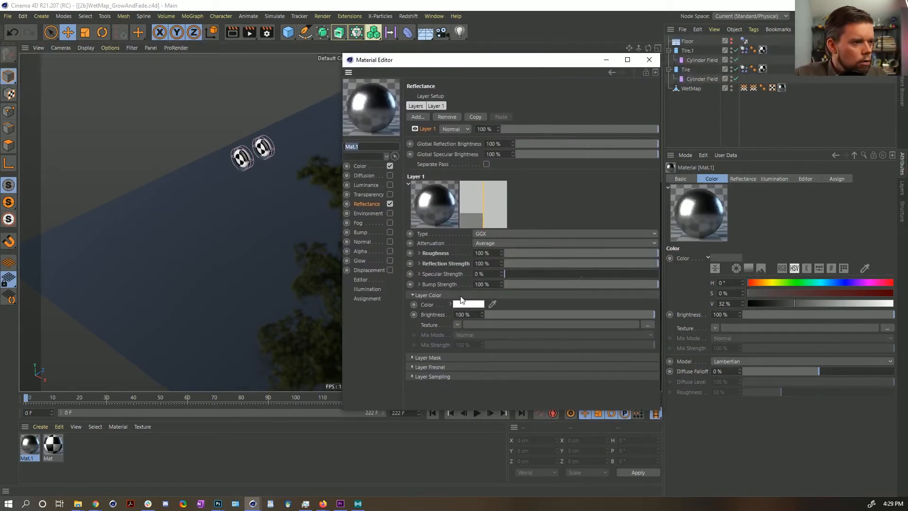
pyautogui.click(419, 283)
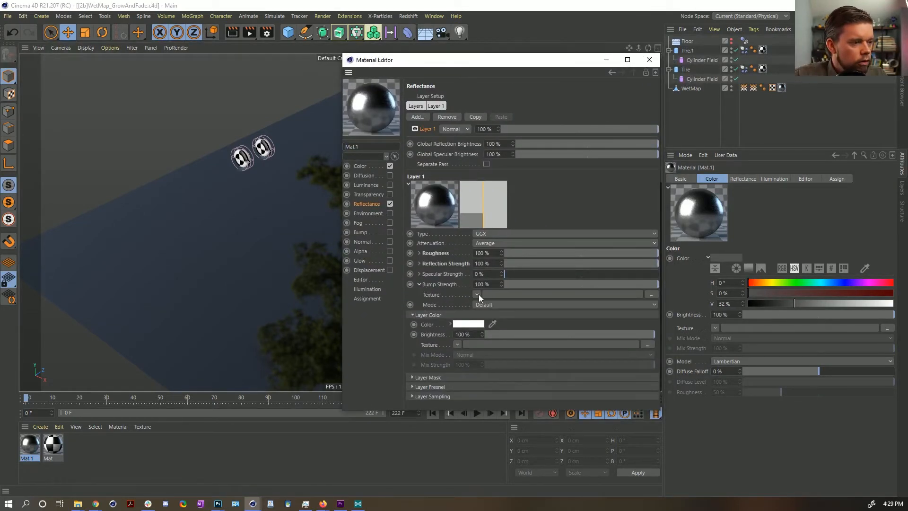
pyautogui.moveTo(451, 63); pyautogui.dragTo(582, 42)
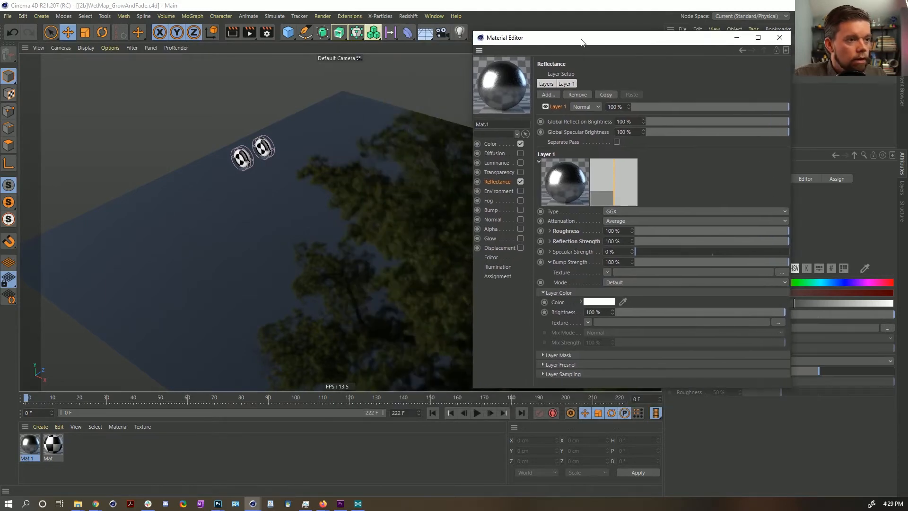
pyautogui.click(617, 283)
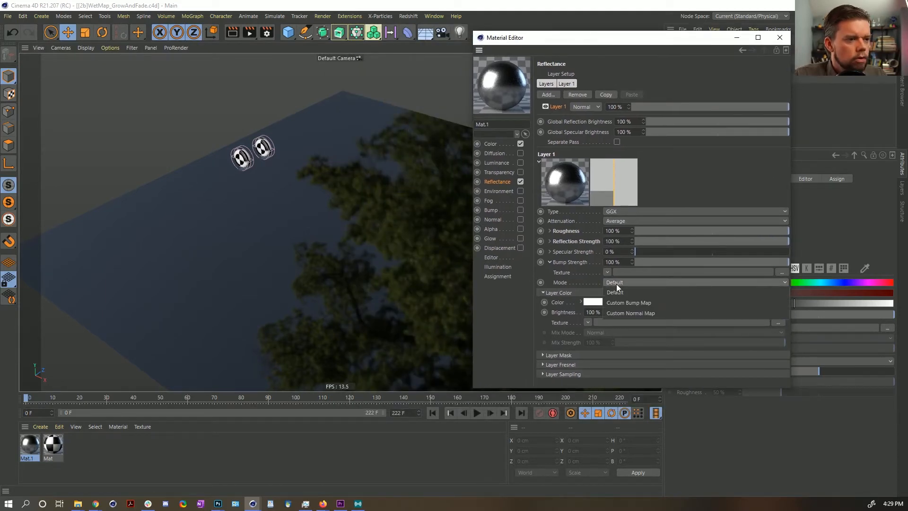
pyautogui.click(589, 274)
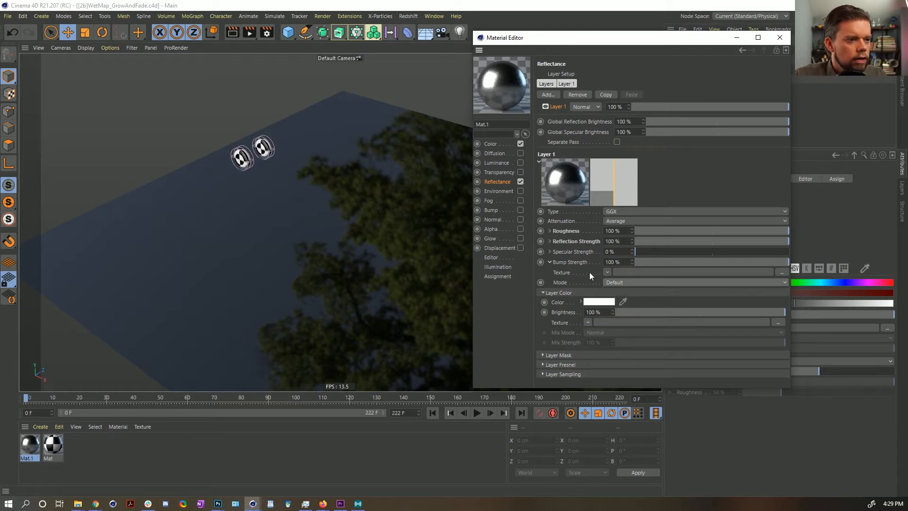
# Enable Mat.1's Bump channel and load a Noise texture with a Global Scale of 25%.
pyautogui.click(521, 210)
pyautogui.click(579, 97)
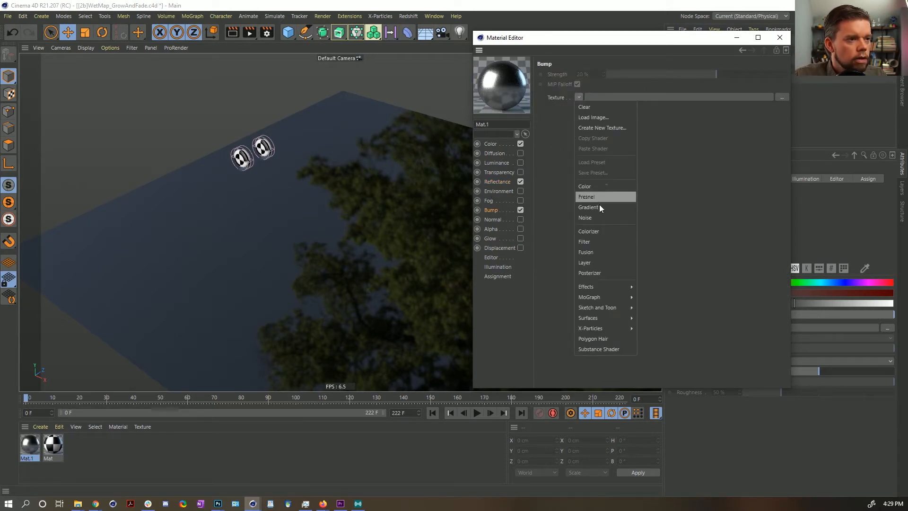
pyautogui.click(596, 216)
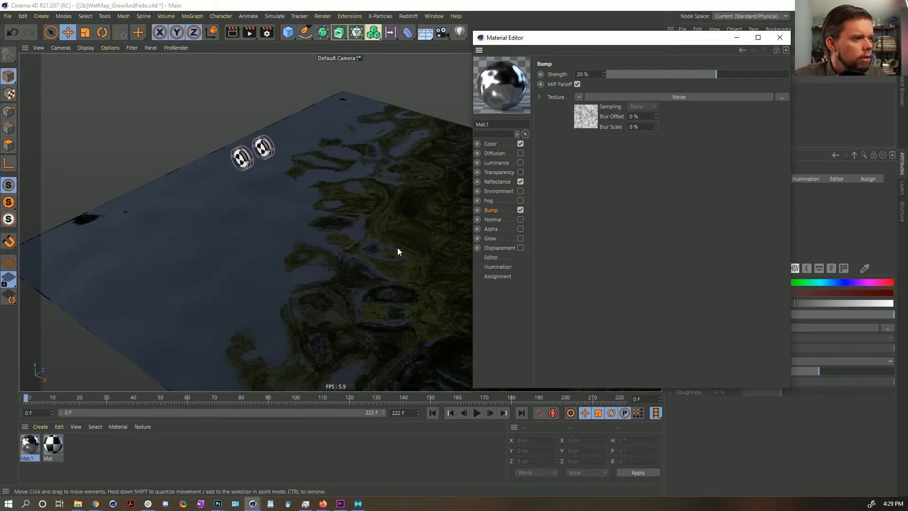
pyautogui.click(582, 124)
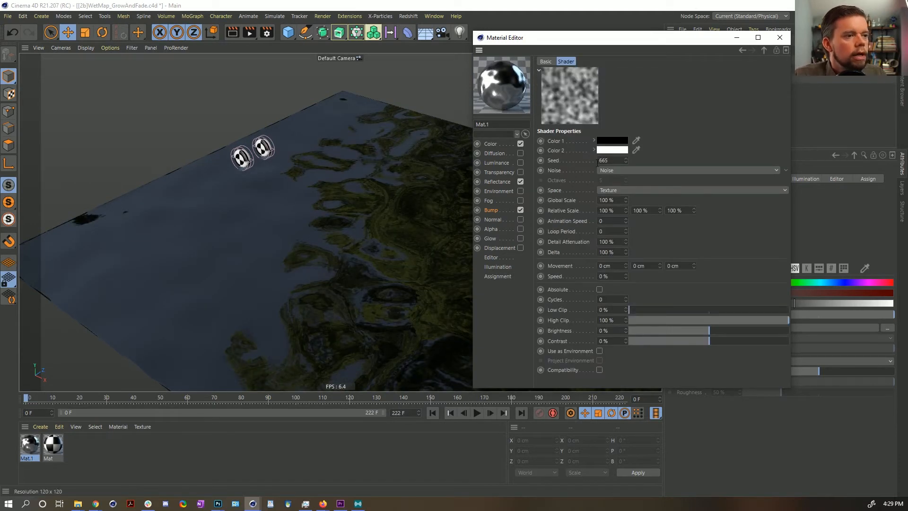
pyautogui.write('25')
pyautogui.press('Return')
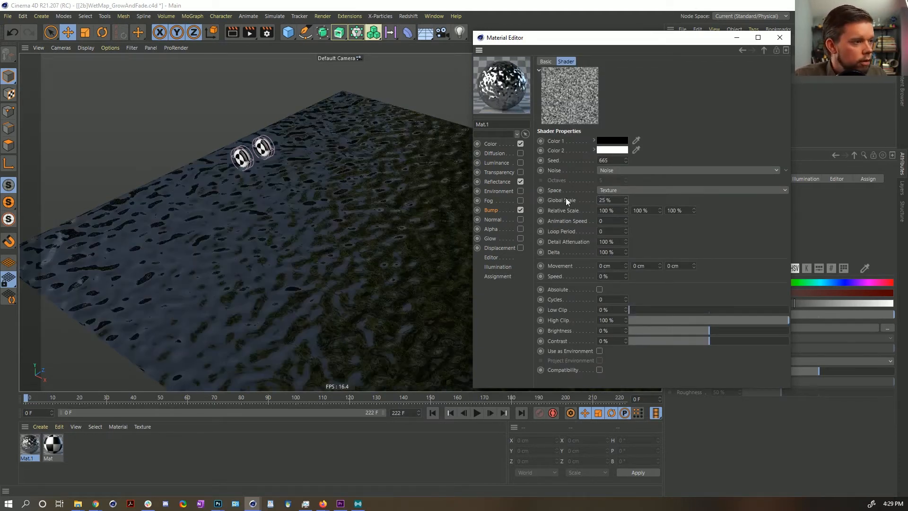
# Set the Strength of Mat.1's Bump channel to 11%.
pyautogui.click(509, 209)
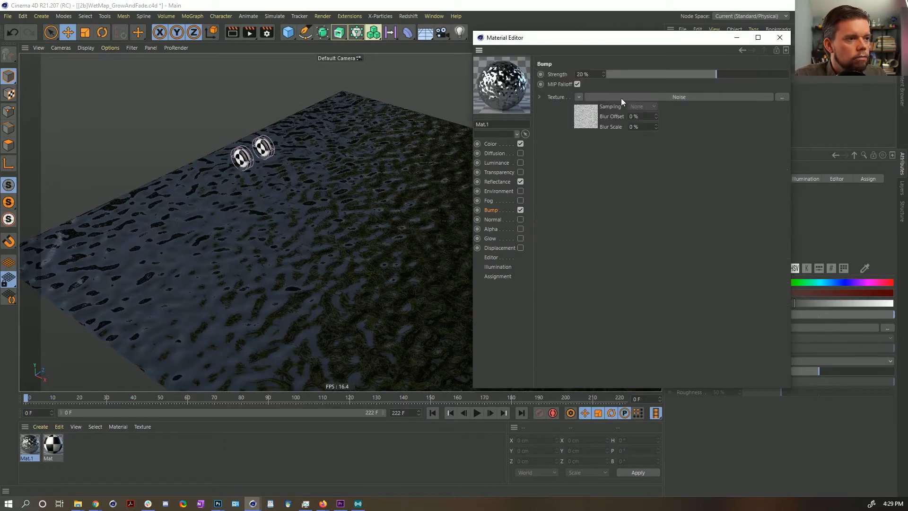
pyautogui.write('11')
pyautogui.press('Return')
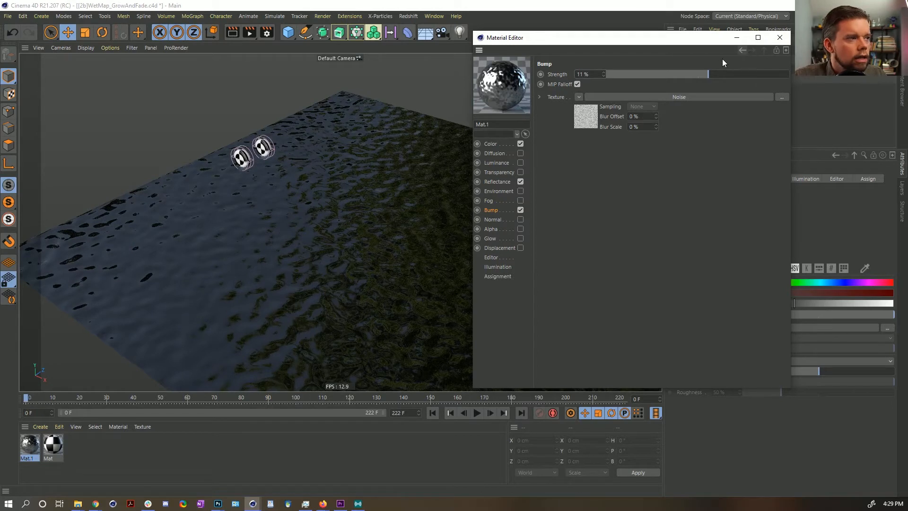
# Copy Layer 1's Reflection Strength Colorizer shader into its Bump Strength texture and reset the copy's gradient to default.
pyautogui.click(498, 182)
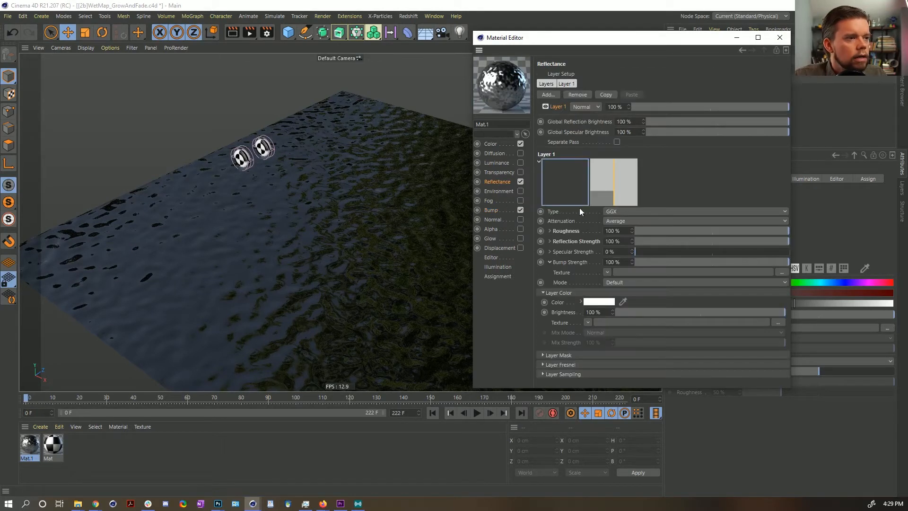
pyautogui.click(549, 242)
pyautogui.moveTo(627, 325); pyautogui.dragTo(627, 323)
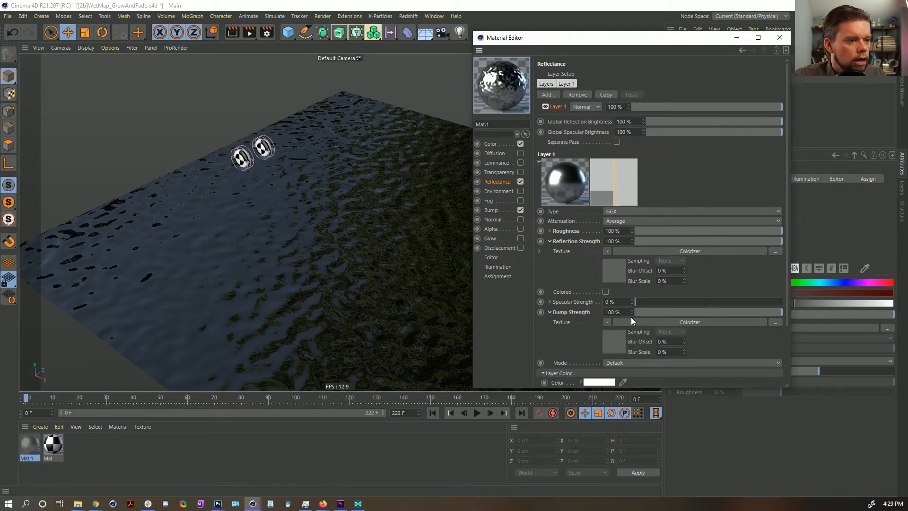
pyautogui.click(619, 349)
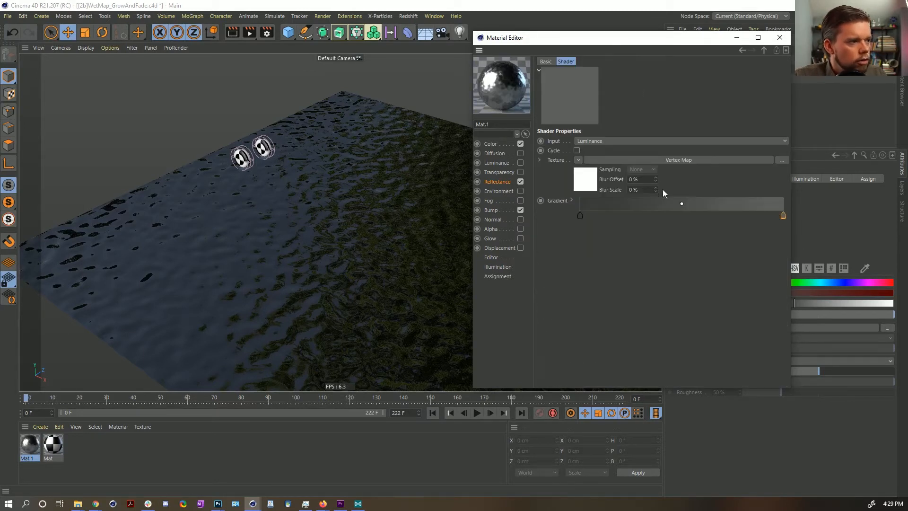
pyautogui.rightClick(561, 206)
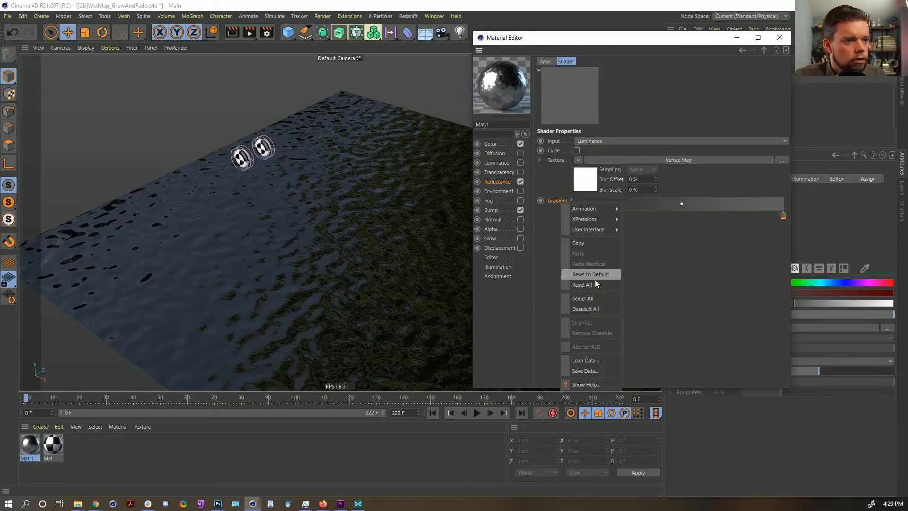
pyautogui.click(594, 276)
# Play the animation to check the trails' bump, and invert the gradient of the Bump Strength Colorizer.
pyautogui.click(475, 416)
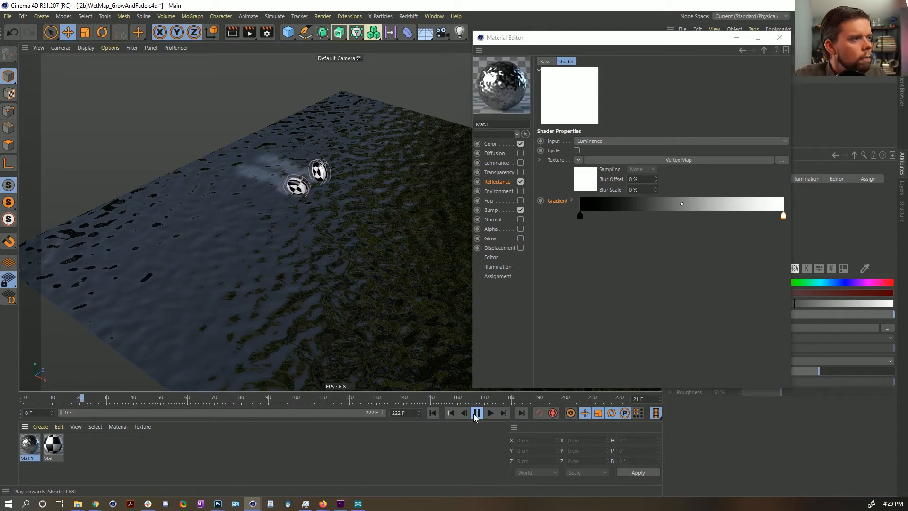
pyautogui.click(474, 416)
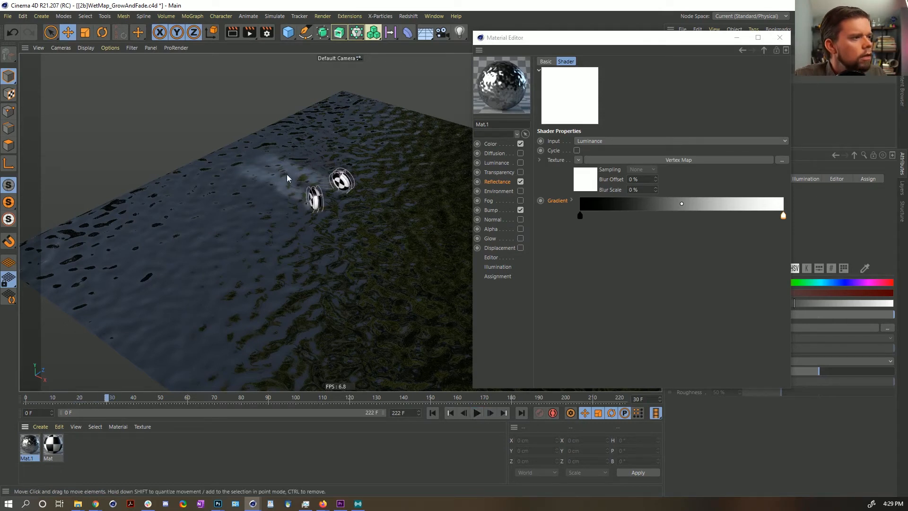
pyautogui.rightClick(620, 207)
pyautogui.click(639, 216)
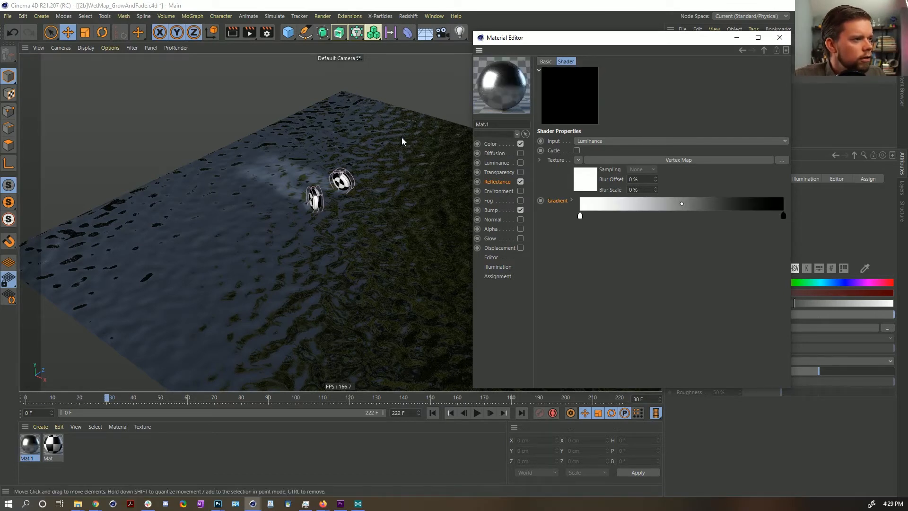
# Set the bump mode of Mat.1's reflectance Layer 1 to Custom Bump Map.
pyautogui.click(764, 50)
pyautogui.scroll(-3, 570, 312)
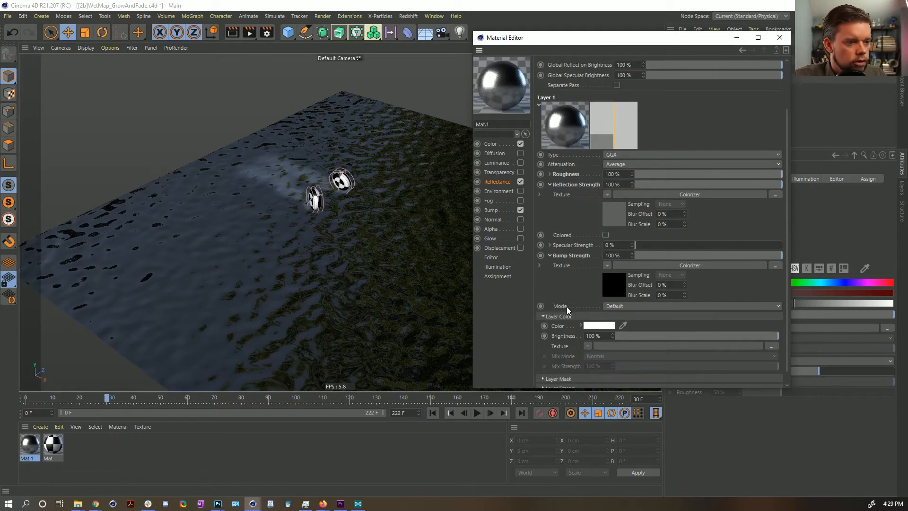
pyautogui.click(610, 306)
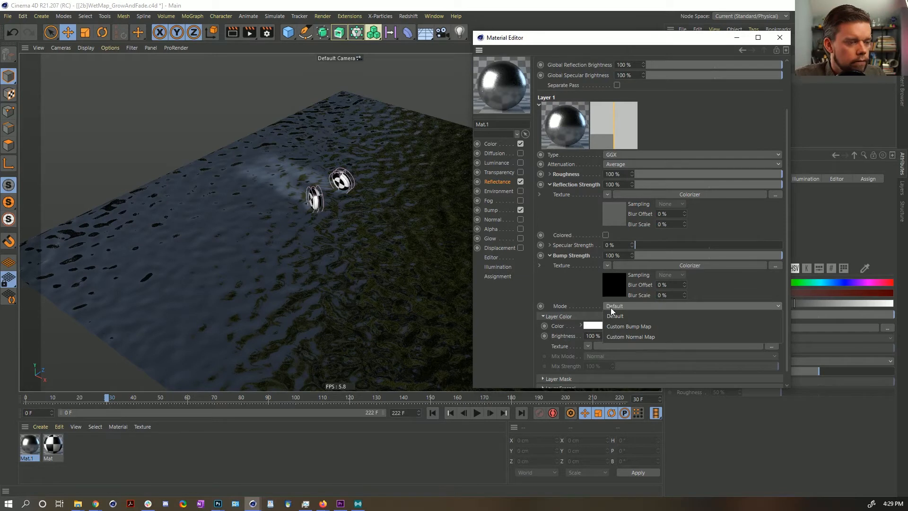
pyautogui.click(632, 328)
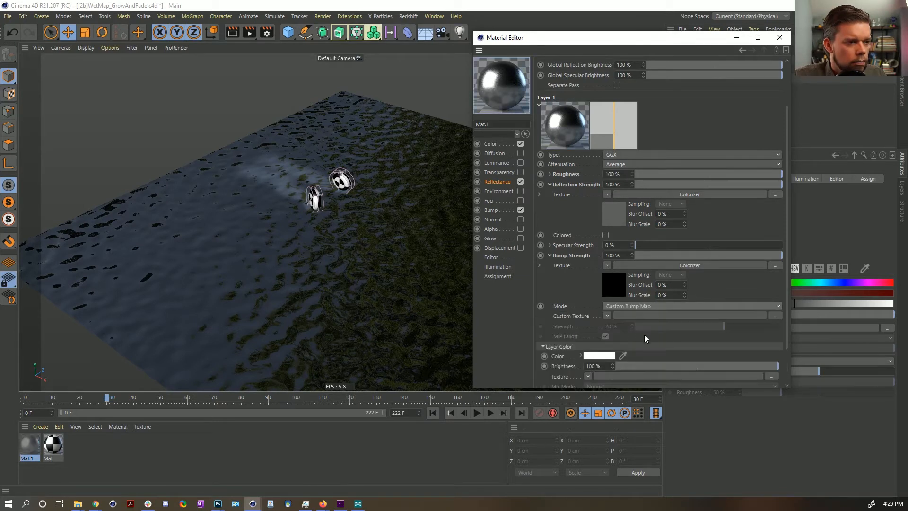
# Copy the Noise shader from the Bump channel into Layer 1's Custom Texture and disable the Bump channel.
pyautogui.click(491, 210)
pyautogui.click(579, 97)
pyautogui.click(597, 152)
pyautogui.click(521, 210)
pyautogui.click(502, 182)
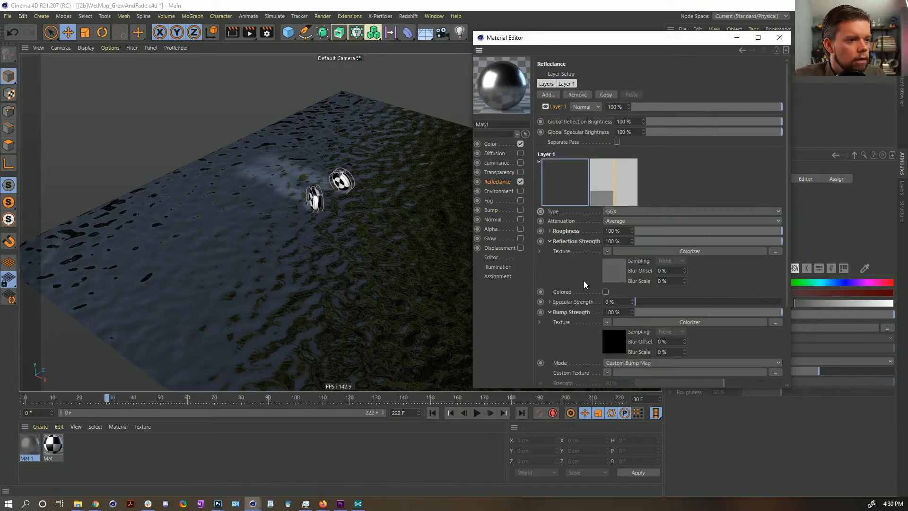
pyautogui.click(607, 372)
pyautogui.click(624, 360)
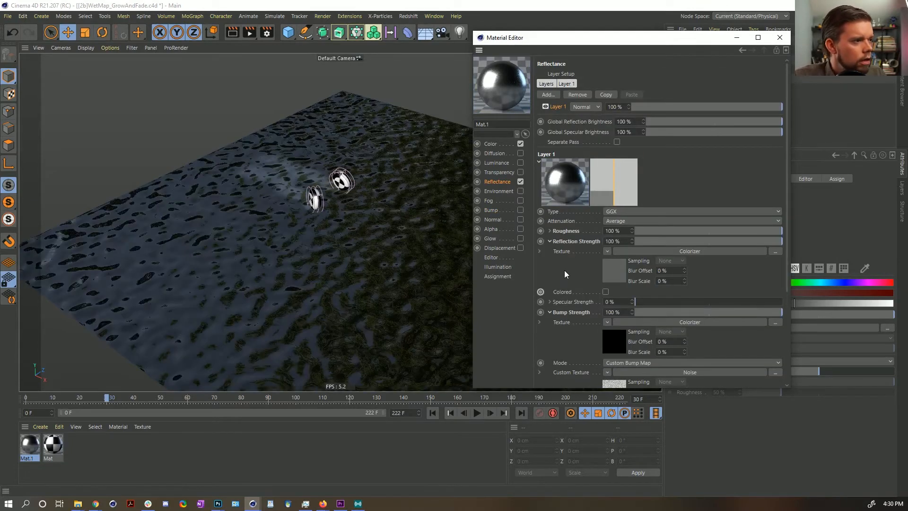
# Try a black-to-white gradient with a narrower transition in the Bump Strength Colorizer, and undo the changes.
pyautogui.scroll(-3, 564, 272)
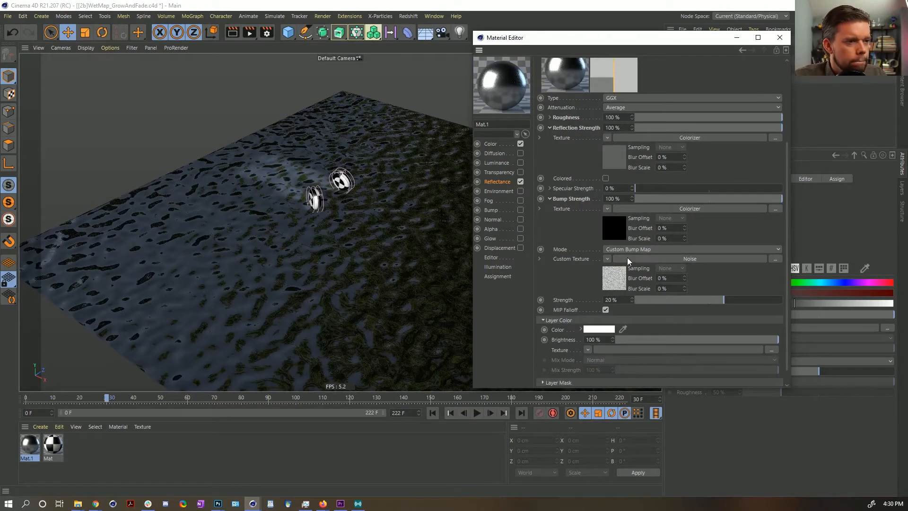
pyautogui.click(620, 228)
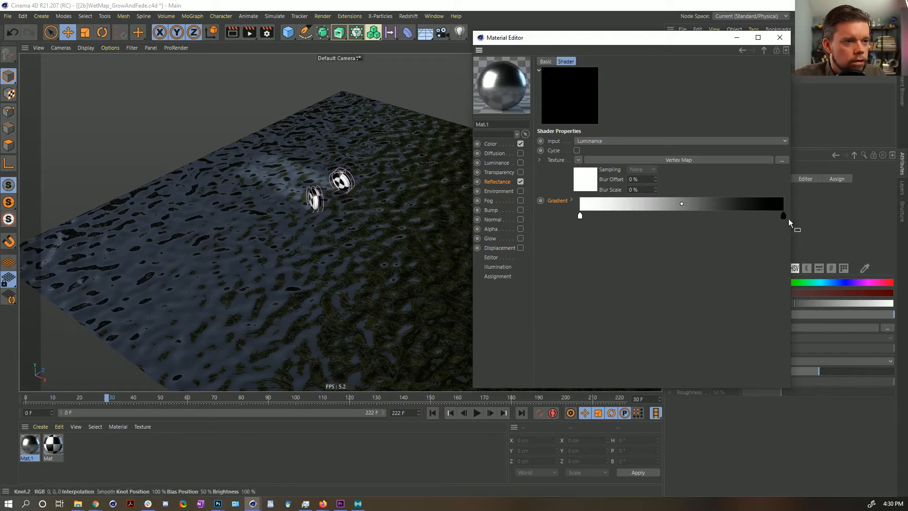
pyautogui.moveTo(783, 216); pyautogui.dragTo(641, 215)
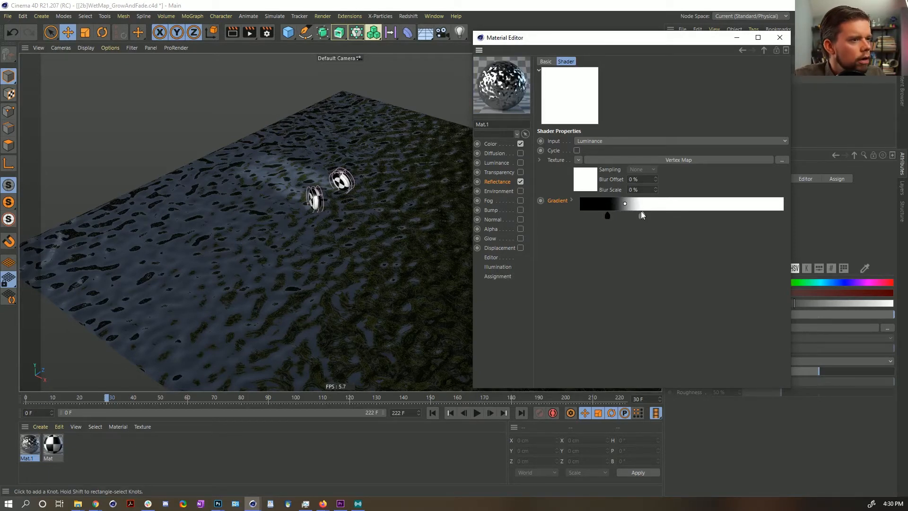
pyautogui.hotkey('ctrl', 'z')
pyautogui.hotkey('ctrl', 'z')
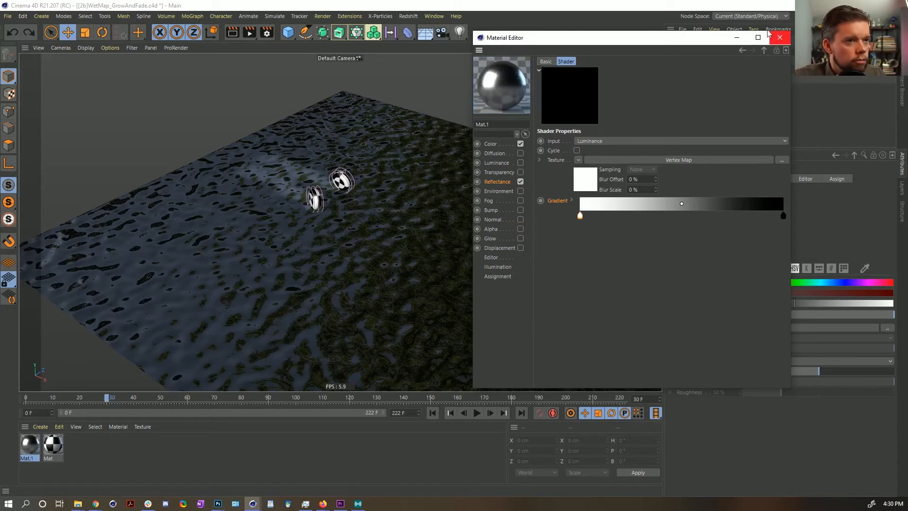
# Set the custom bump map's Strength to -2% and clear the Colorizer from Layer 1's Bump Strength texture.
pyautogui.click(764, 50)
pyautogui.scroll(-3, 572, 315)
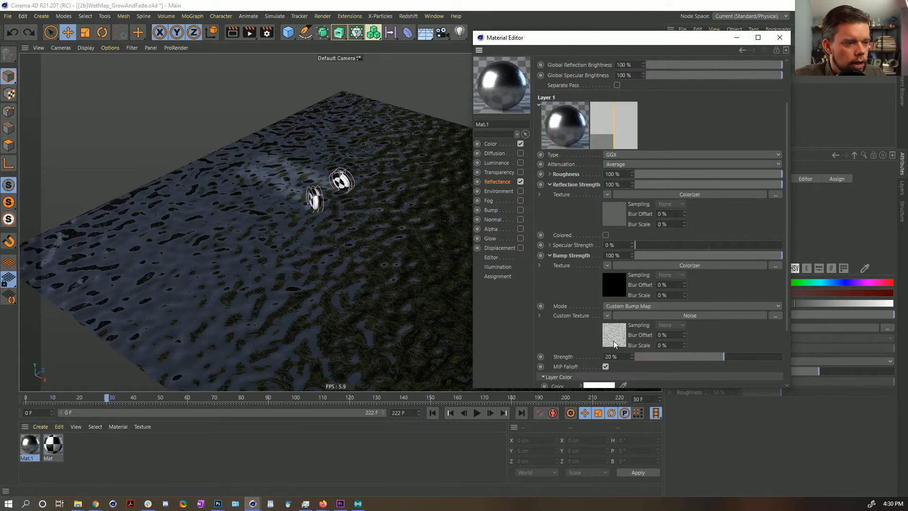
pyautogui.click(615, 309)
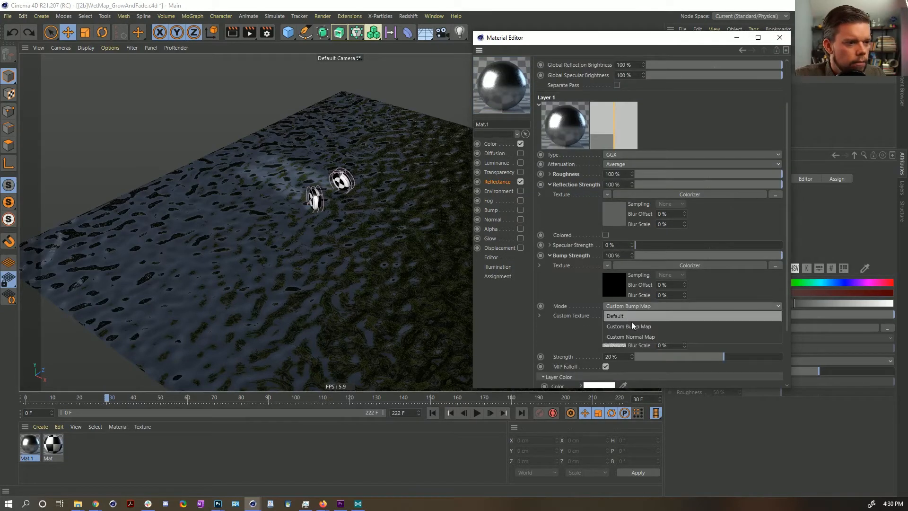
pyautogui.click(643, 330)
pyautogui.moveTo(733, 360); pyautogui.dragTo(707, 360)
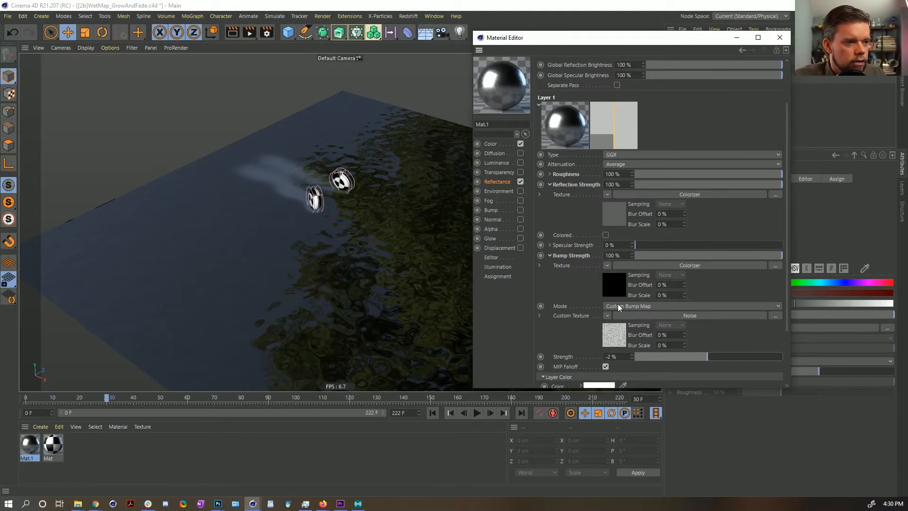
pyautogui.click(605, 265)
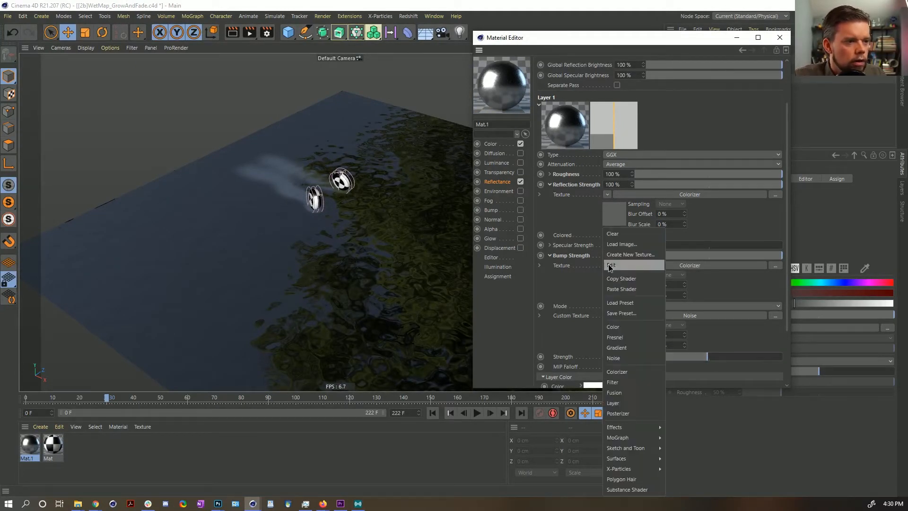
pyautogui.click(615, 265)
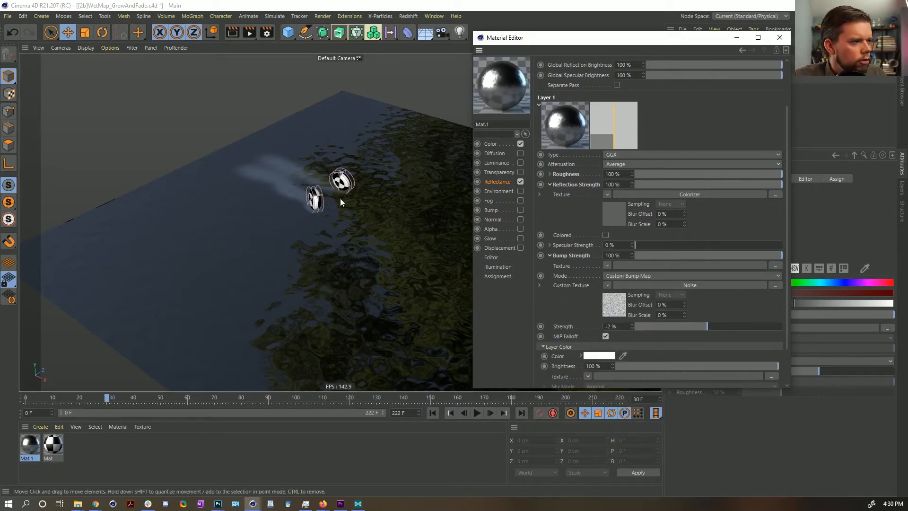
# Play the animation to check the tire trails, return to frame 0 and save the scene.
pyautogui.click(477, 415)
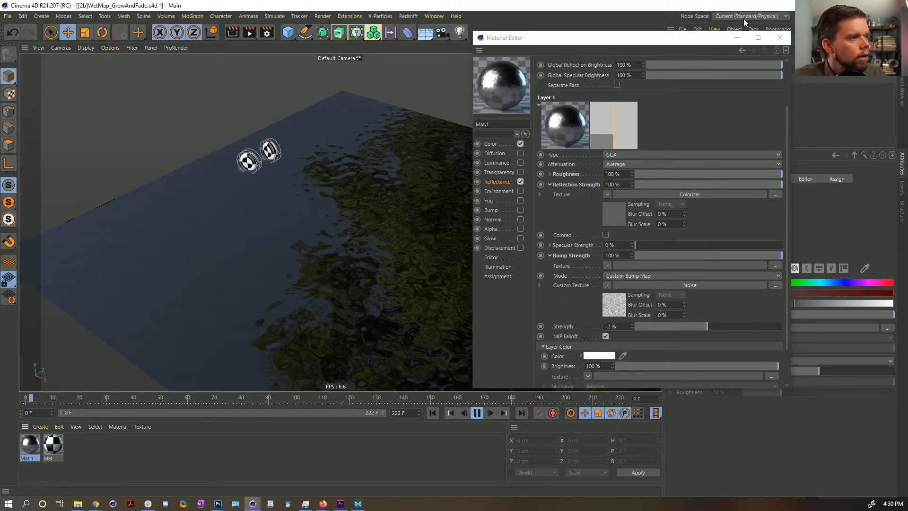
pyautogui.click(774, 38)
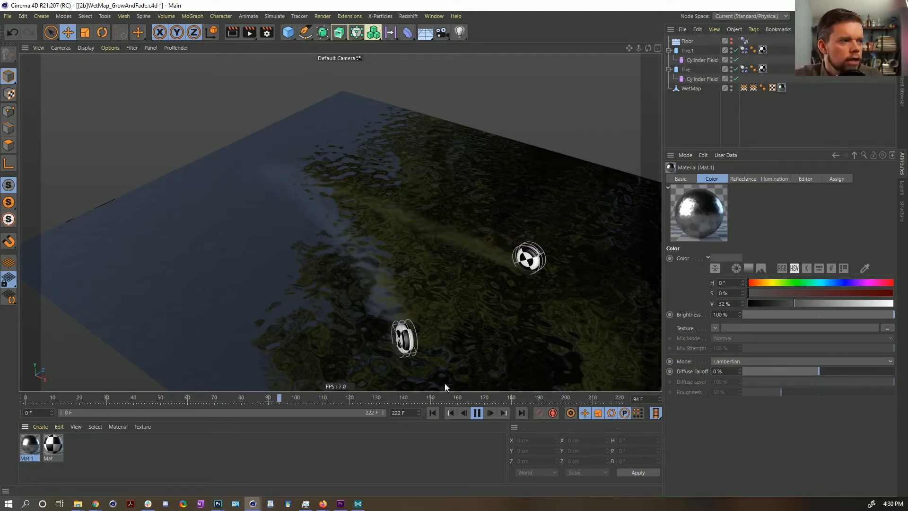
pyautogui.click(477, 413)
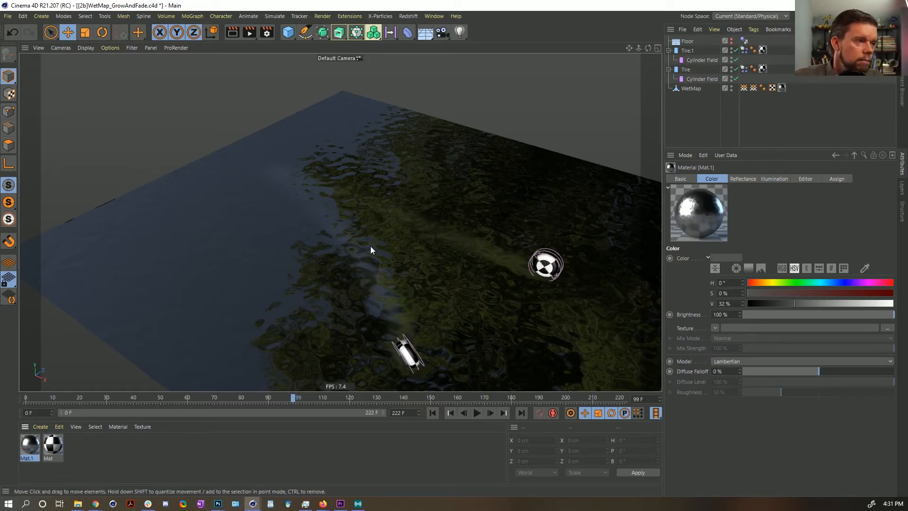
pyautogui.click(433, 412)
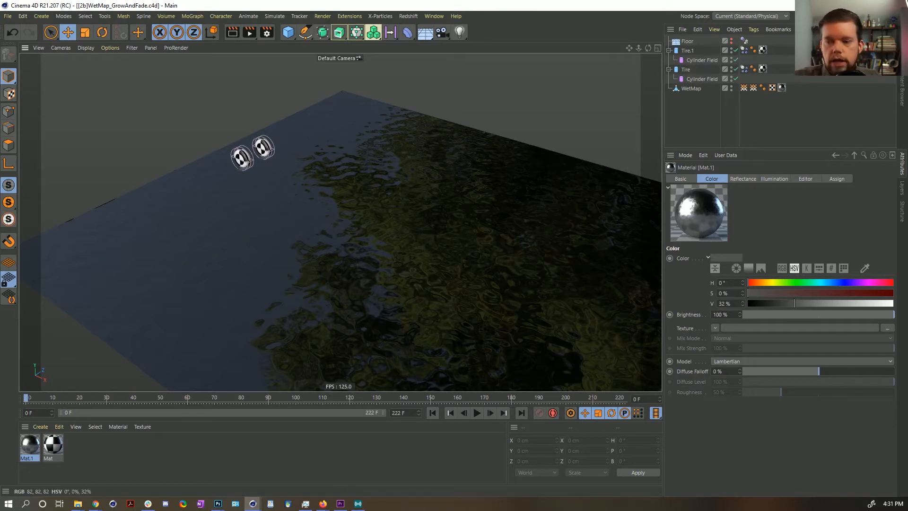
pyautogui.hotkey('alt', 'Tab')
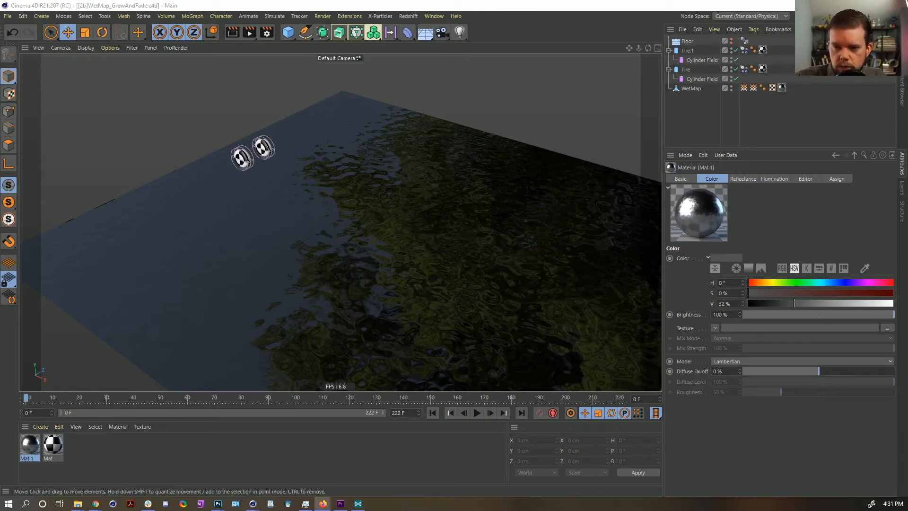
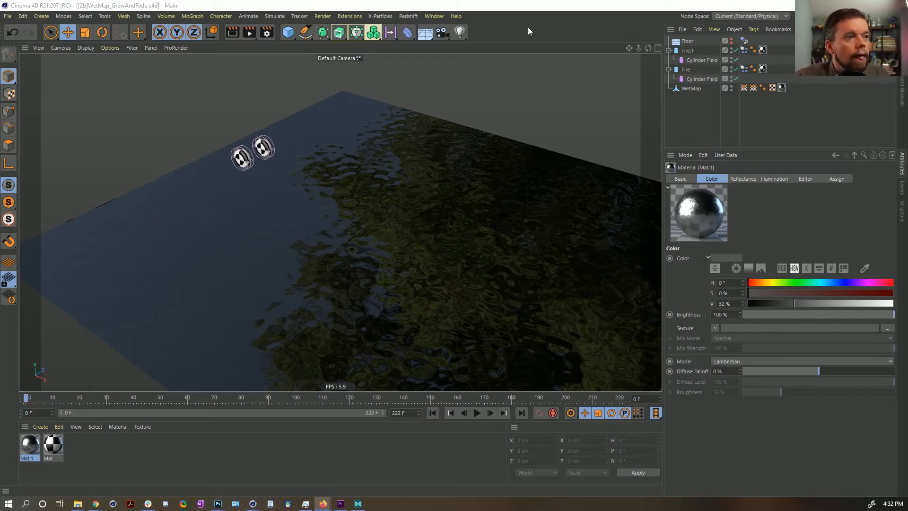
pyautogui.click(549, 21)
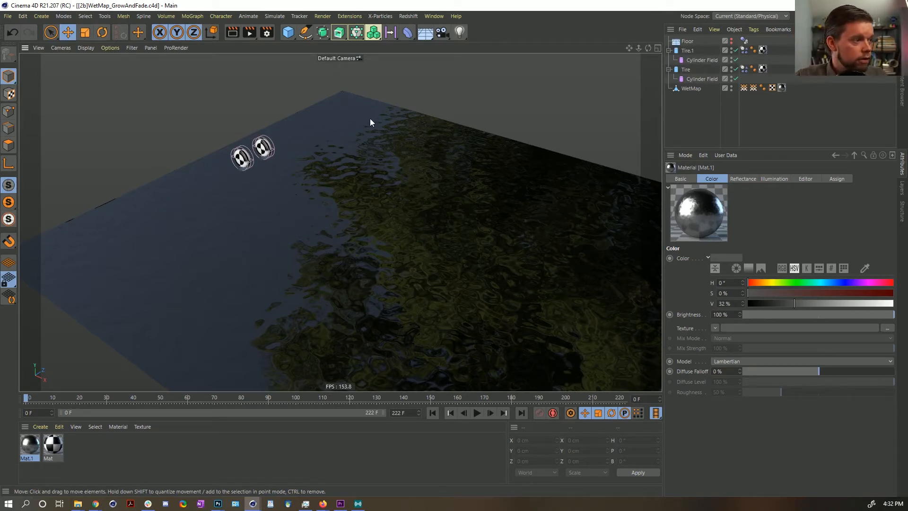
# Create a new project with a Figure inside a Connect object, and convert it to a single editable polygon mesh.
pyautogui.hotkey('ctrl', 'n')
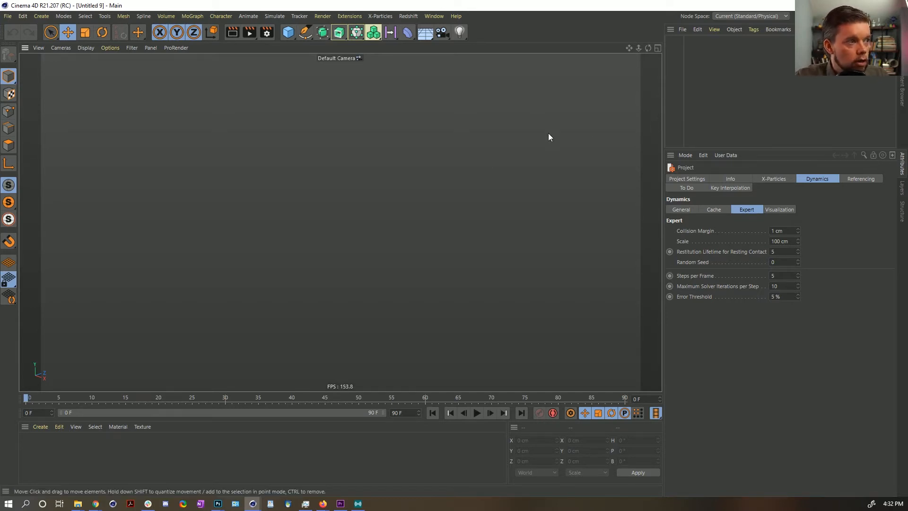
pyautogui.click(288, 32)
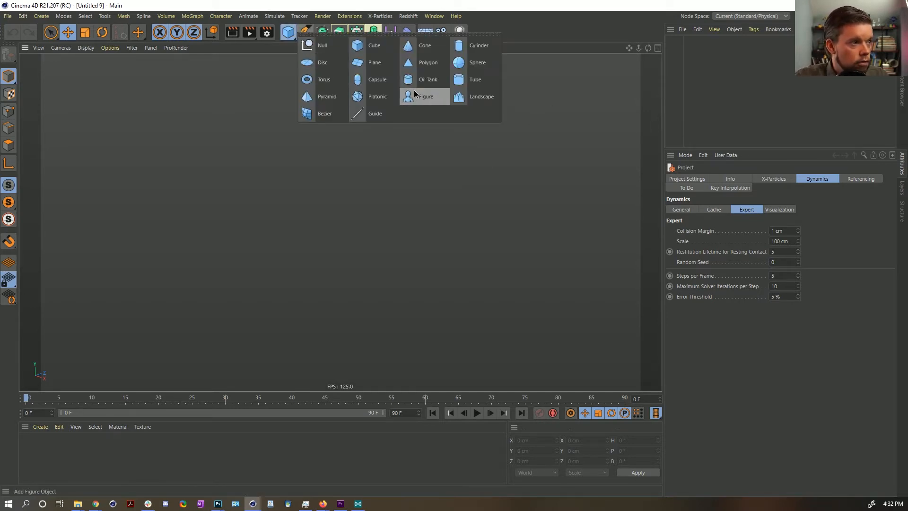
pyautogui.click(413, 90)
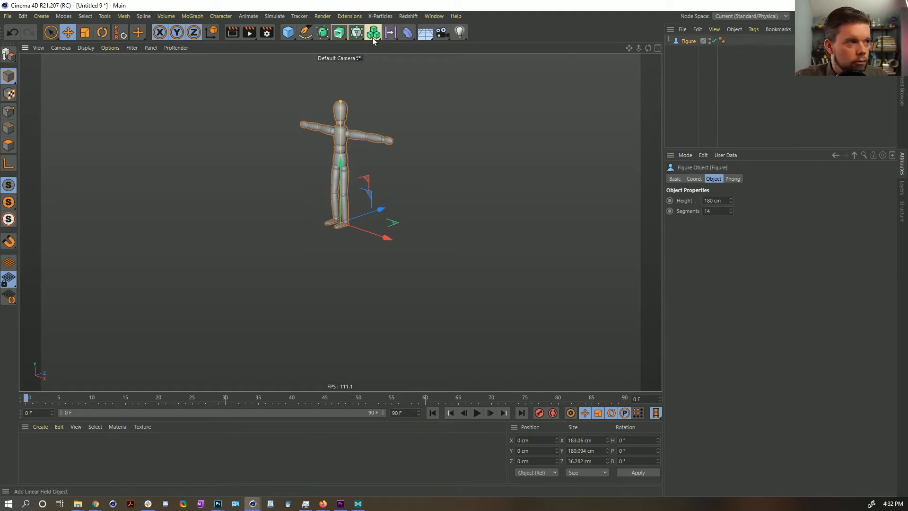
pyautogui.click(322, 32)
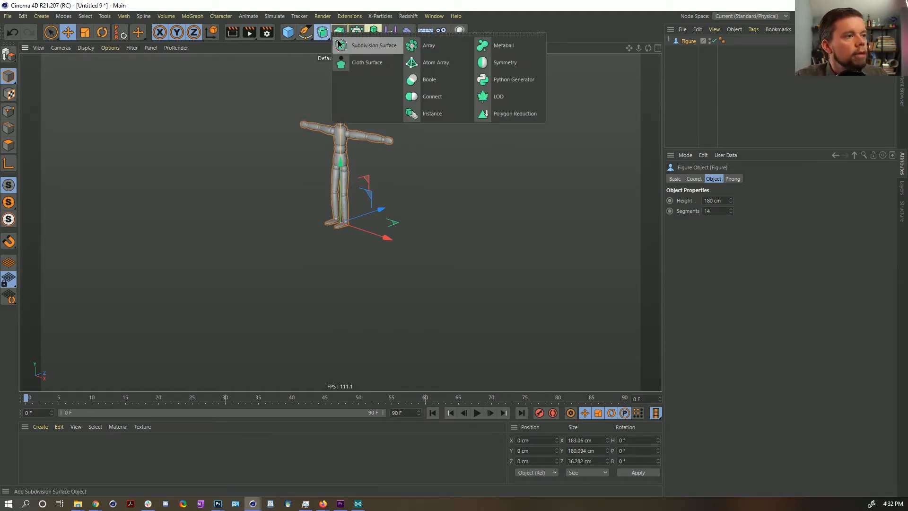
pyautogui.click(431, 96)
pyautogui.moveTo(694, 40); pyautogui.dragTo(694, 41)
pyautogui.press('c')
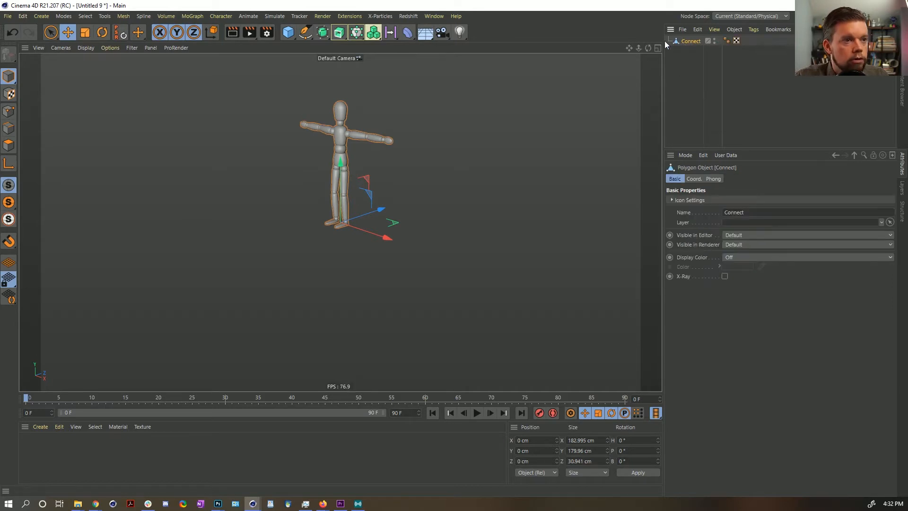
# Switch to polygon mode and select all polygons of the figure mesh, framed from the front.
pyautogui.click(9, 146)
pyautogui.hotkey('ctrl', 'a')
pyautogui.keyDown('alt'); pyautogui.moveTo(336, 158); pyautogui.dragTo(405, 156, button='right'); pyautogui.keyUp('alt')
pyautogui.keyDown('alt'); pyautogui.moveTo(368, 134); pyautogui.dragTo(407, 125); pyautogui.keyUp('alt')
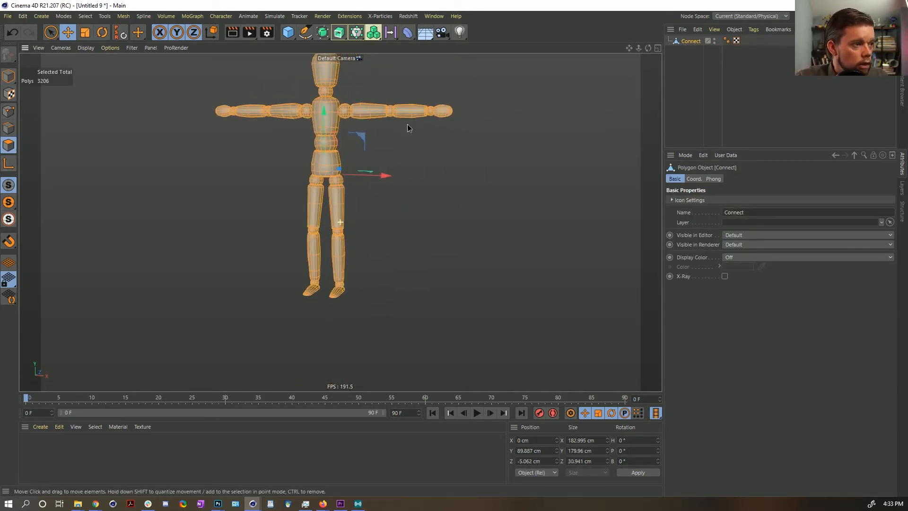
pyautogui.keyDown('alt'); pyautogui.moveTo(356, 155); pyautogui.dragTo(345, 162, button='right'); pyautogui.keyUp('alt')
pyautogui.keyDown('alt'); pyautogui.moveTo(337, 162); pyautogui.dragTo(342, 206, button='middle'); pyautogui.keyUp('alt')
pyautogui.keyDown('alt'); pyautogui.moveTo(342, 205); pyautogui.dragTo(365, 214); pyautogui.keyUp('alt')
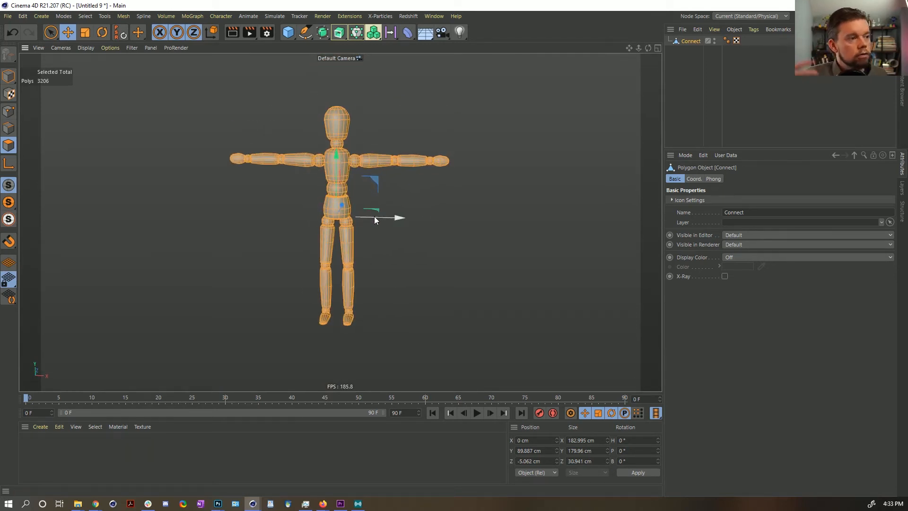
# Switch to model mode and frame the whole figure in the front view.
pyautogui.click(9, 76)
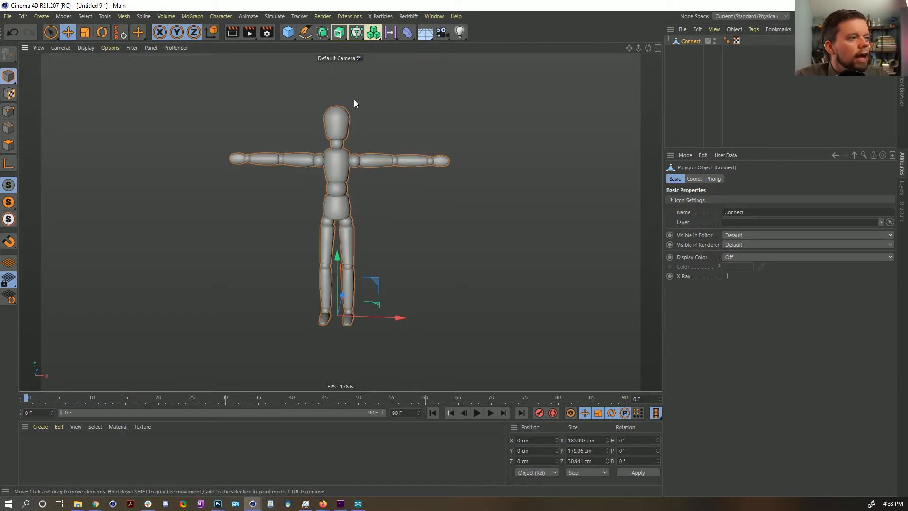
pyautogui.middleClick(387, 152)
pyautogui.middleClick(533, 251)
pyautogui.keyDown('alt'); pyautogui.moveTo(359, 175); pyautogui.dragTo(396, 147, button='right'); pyautogui.keyUp('alt')
pyautogui.keyDown('alt'); pyautogui.moveTo(350, 155); pyautogui.dragTo(403, 174, button='middle'); pyautogui.keyUp('alt')
pyautogui.keyDown('alt'); pyautogui.moveTo(403, 174); pyautogui.dragTo(395, 177, button='right'); pyautogui.keyUp('alt')
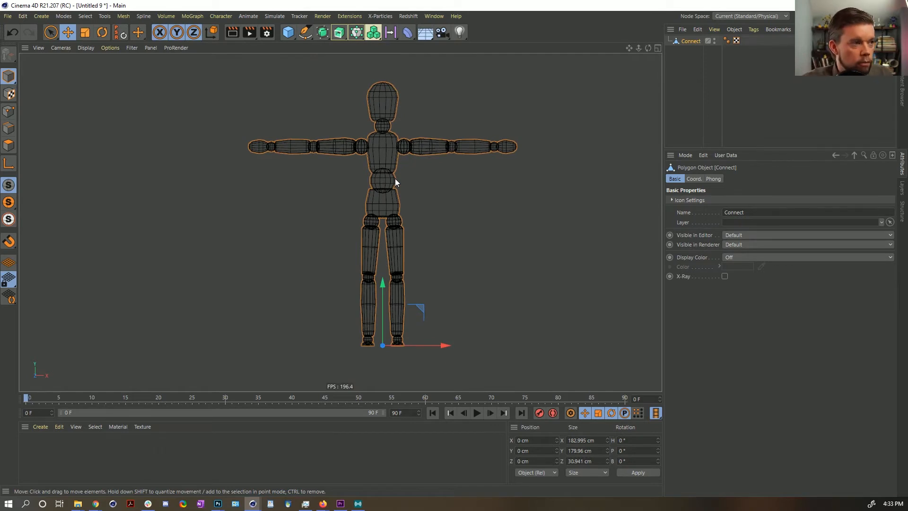
pyautogui.moveTo(405, 35); pyautogui.dragTo(524, 6)
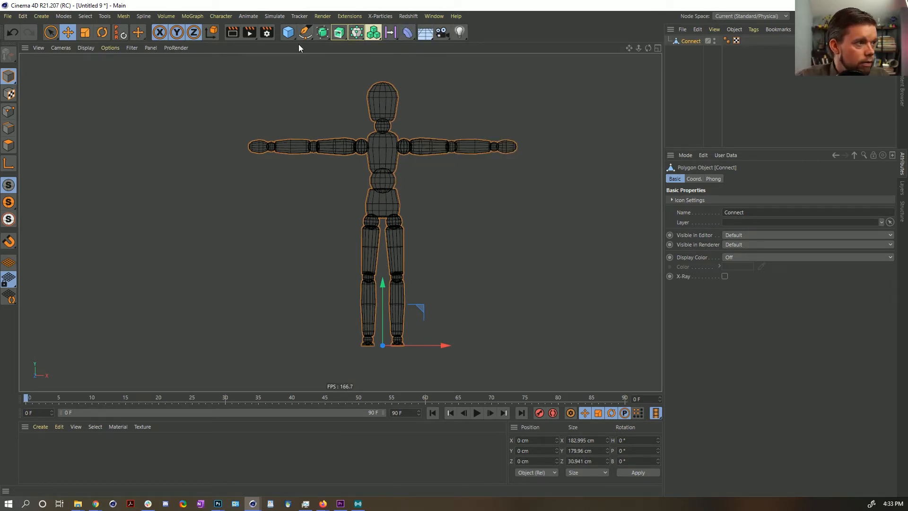
pyautogui.click(281, 18)
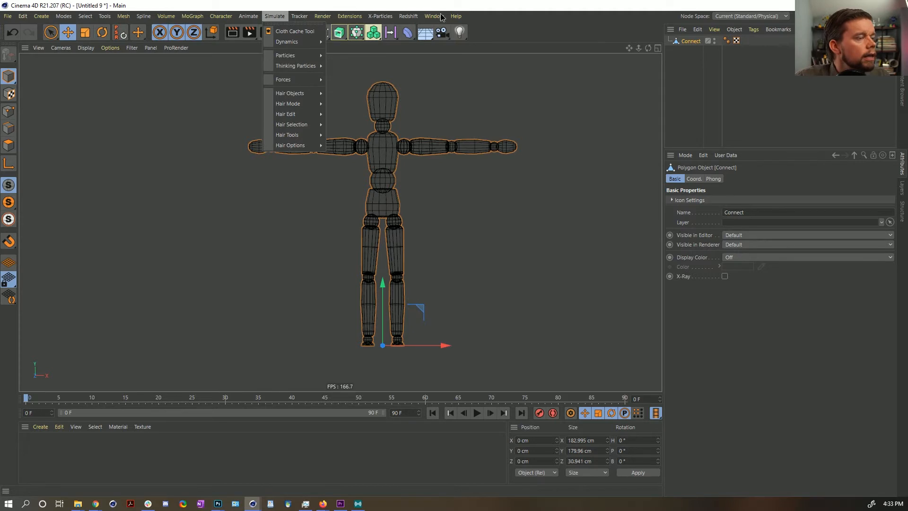
pyautogui.click(400, 124)
pyautogui.middleClick(392, 164)
pyautogui.middleClick(288, 149)
pyautogui.middleClick(397, 208)
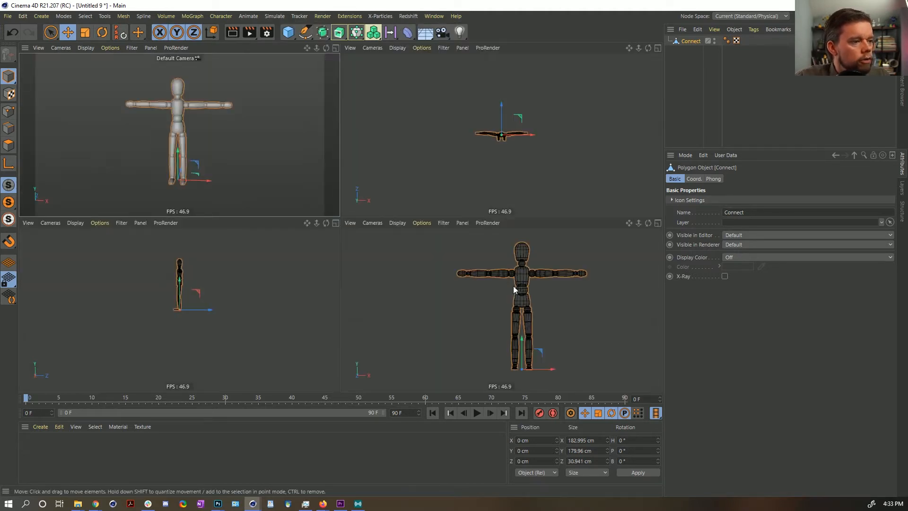
pyautogui.middleClick(507, 267)
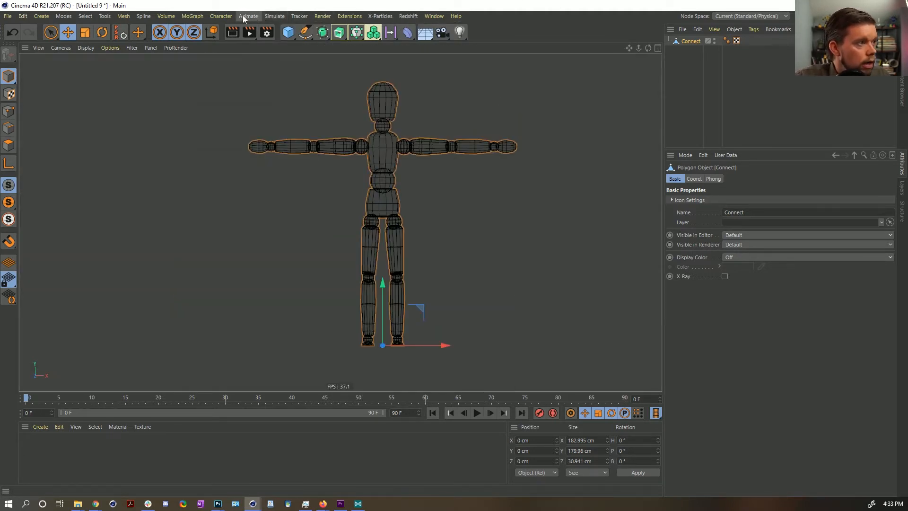
# Add a joint and place it at the figure's hip on the positive X side, about X 7.4 cm and Y 90.5 cm.
pyautogui.click(227, 17)
pyautogui.click(227, 166)
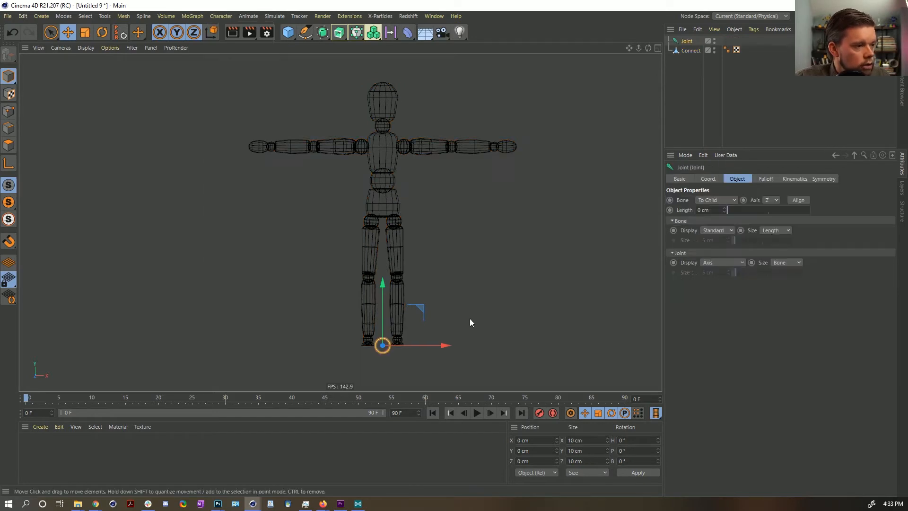
pyautogui.moveTo(426, 308); pyautogui.dragTo(429, 180)
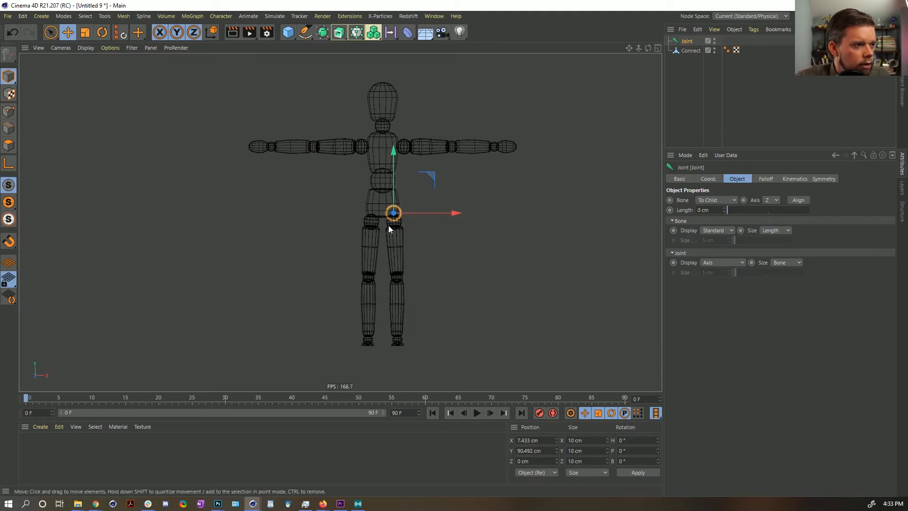
# Rotate the hip joint to a pitch of -90° so its Z axis points down the leg.
pyautogui.scroll(5, 430, 198)
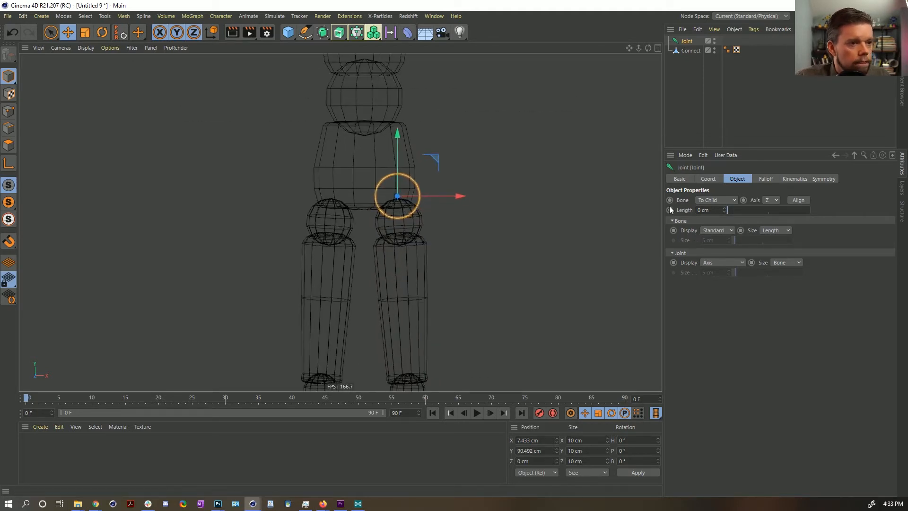
pyautogui.press('r')
pyautogui.moveTo(400, 204); pyautogui.dragTo(378, 284)
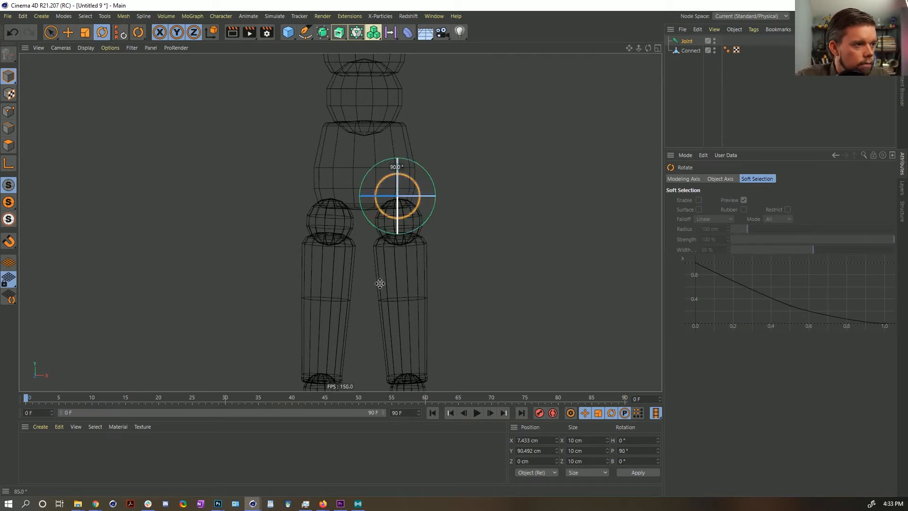
pyautogui.click(719, 121)
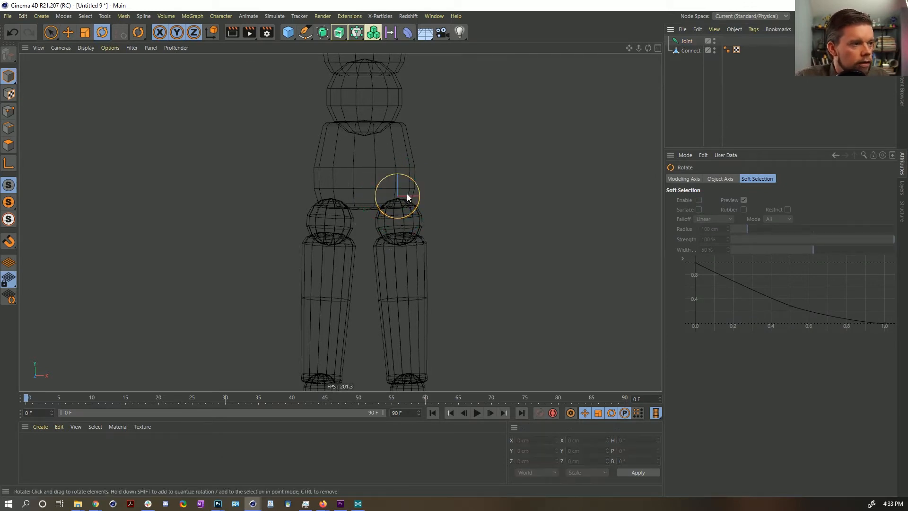
pyautogui.click(686, 41)
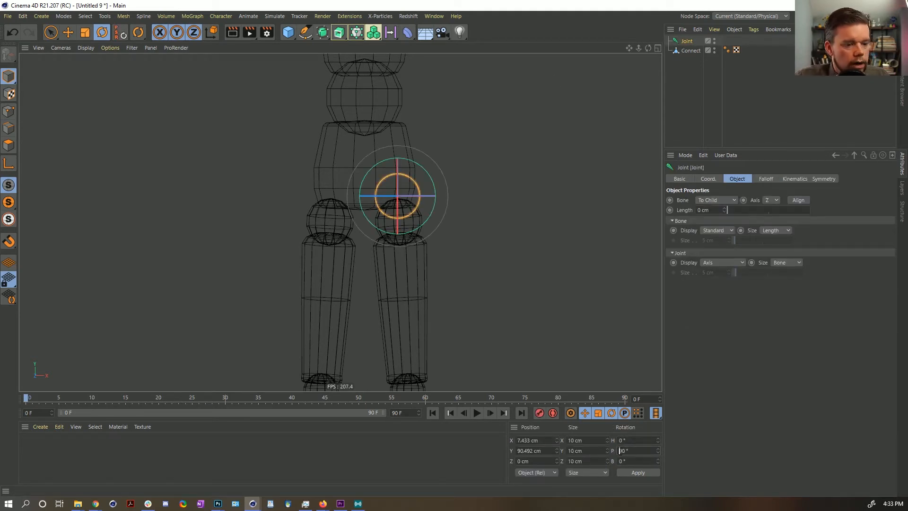
pyautogui.click(693, 122)
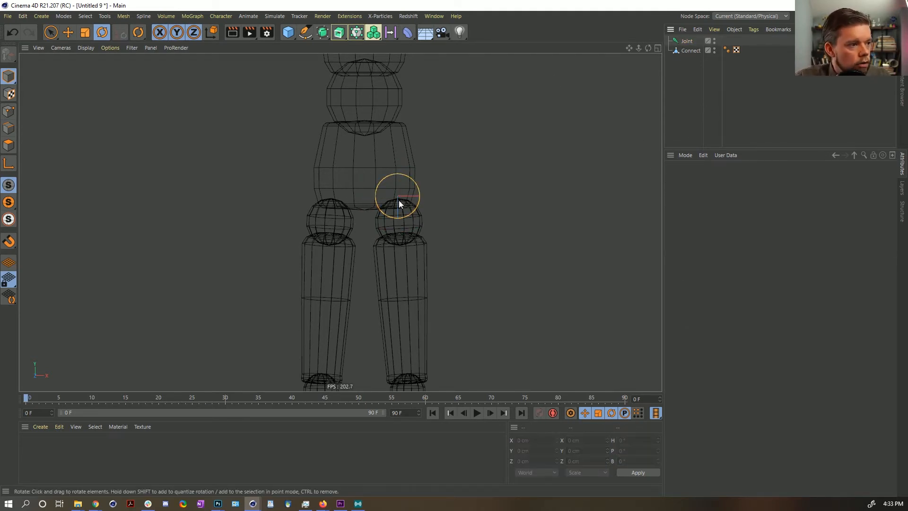
# Duplicate the hip joint as its own child and move the copy about 43.8 cm along Z to the knee.
pyautogui.moveTo(688, 41); pyautogui.dragTo(689, 42)
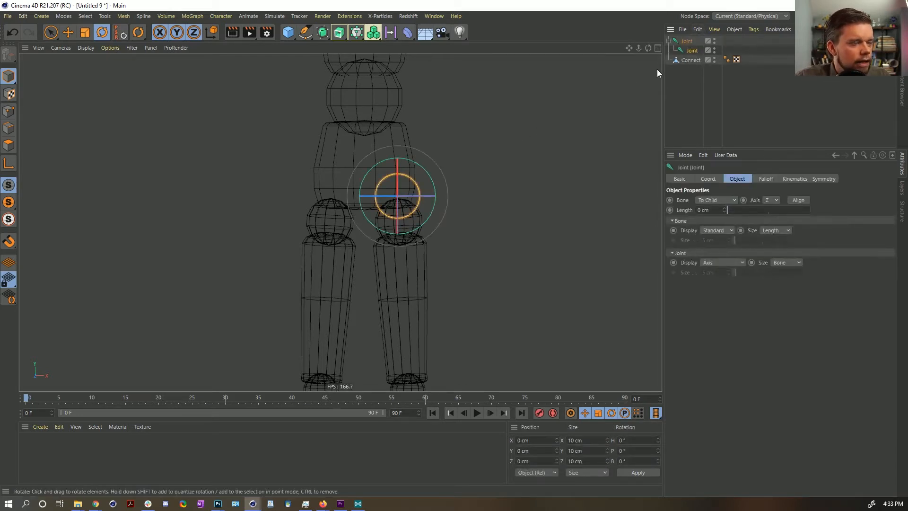
pyautogui.press('e')
pyautogui.moveTo(397, 247); pyautogui.dragTo(425, 325)
pyautogui.keyDown('alt'); pyautogui.moveTo(424, 325); pyautogui.dragTo(394, 197, button='middle'); pyautogui.keyUp('alt')
pyautogui.moveTo(395, 198); pyautogui.dragTo(393, 217)
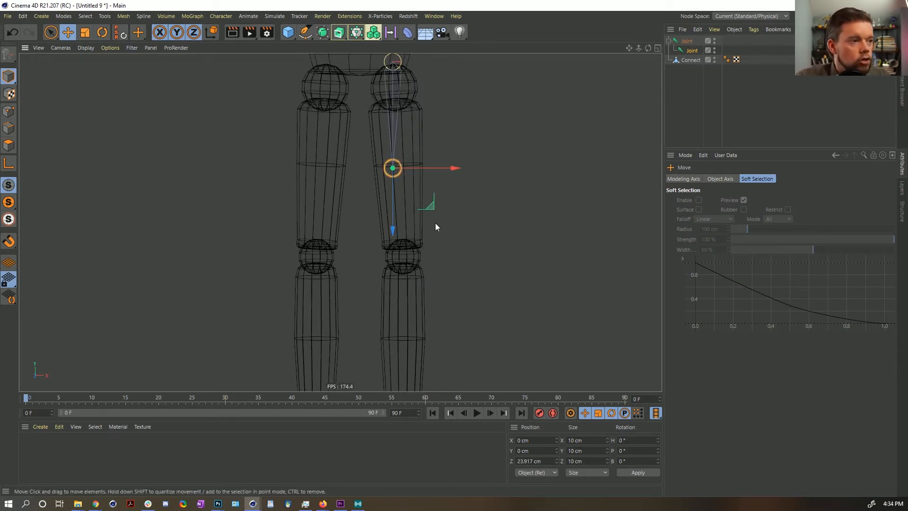
pyautogui.moveTo(399, 218); pyautogui.dragTo(407, 305)
# Rotate the hip joint to a pitch of about -86.8° so the thigh bone meets the centre of the knee.
pyautogui.click(686, 41)
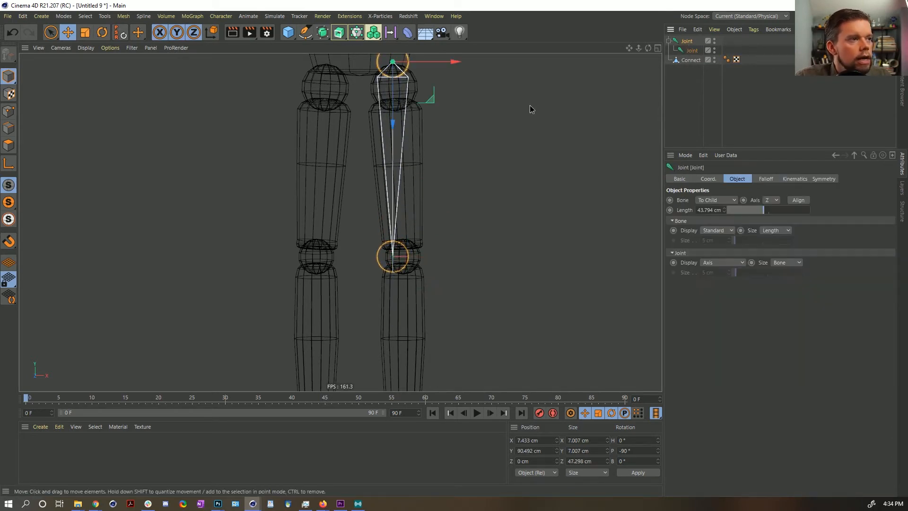
pyautogui.keyDown('alt'); pyautogui.moveTo(449, 79); pyautogui.dragTo(445, 137, button='middle'); pyautogui.keyUp('alt')
pyautogui.press('r')
pyautogui.moveTo(422, 99); pyautogui.dragTo(418, 97)
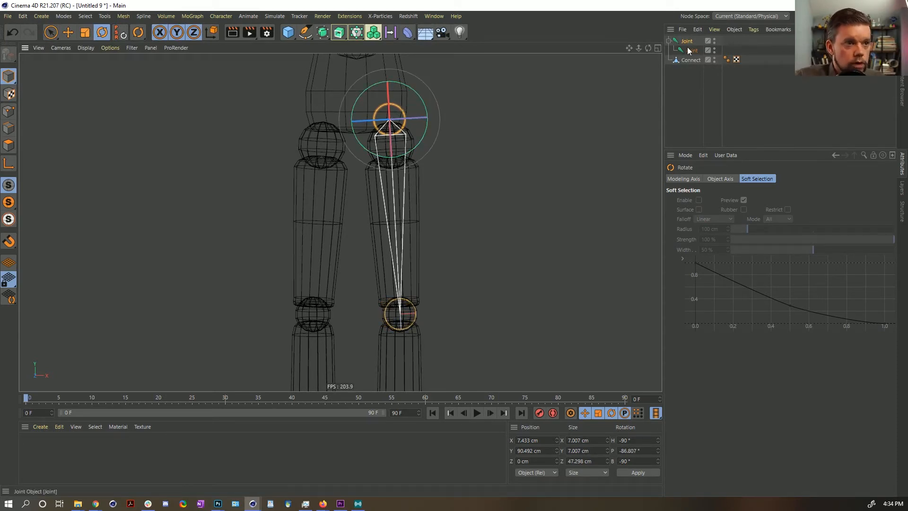
# Duplicate the knee joint as its own child and move the copy about 41.9 cm along Z to the ankle.
pyautogui.scroll(-5, 481, 190)
pyautogui.scroll(4, 506, 170)
pyautogui.keyDown('alt'); pyautogui.moveTo(475, 141); pyautogui.dragTo(460, 163, button='middle'); pyautogui.keyUp('alt')
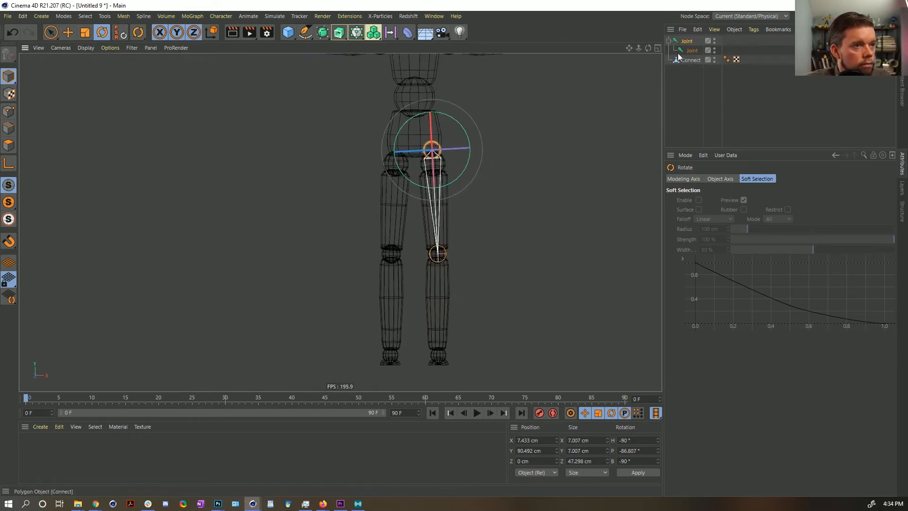
pyautogui.keyDown('ctrl'); pyautogui.moveTo(690, 50); pyautogui.dragTo(700, 61); pyautogui.keyUp('ctrl')
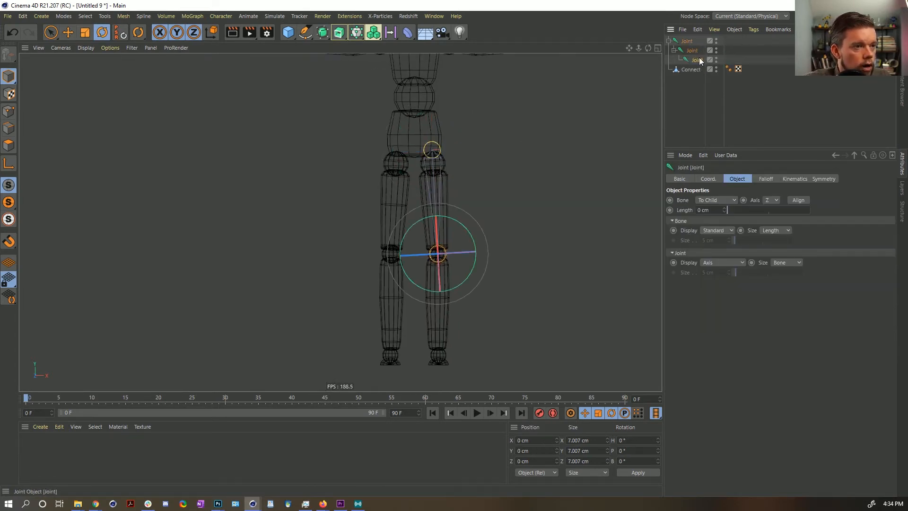
pyautogui.press('e')
pyautogui.moveTo(435, 298); pyautogui.dragTo(461, 391)
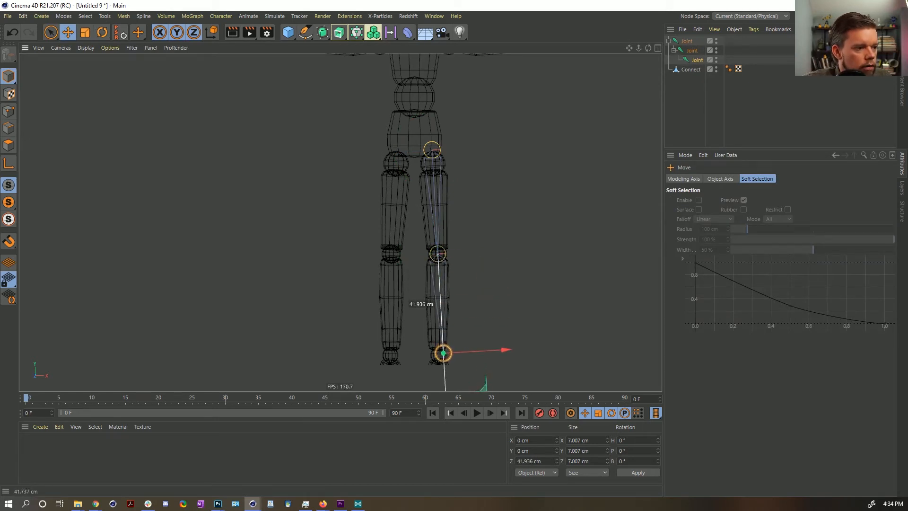
# Rotate the hip joint to a pitch of about -88.1° so the whole joint chain runs through the leg.
pyautogui.click(683, 42)
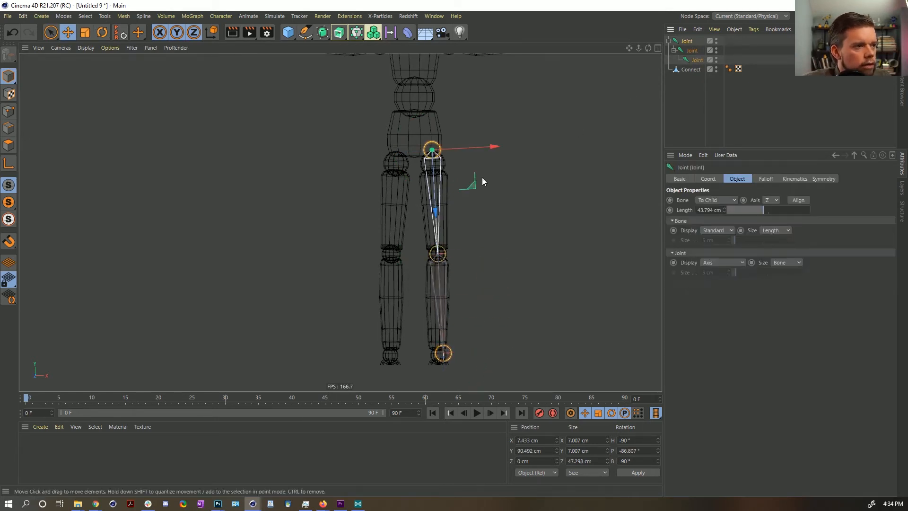
pyautogui.press('r')
pyautogui.moveTo(447, 116); pyautogui.dragTo(447, 118)
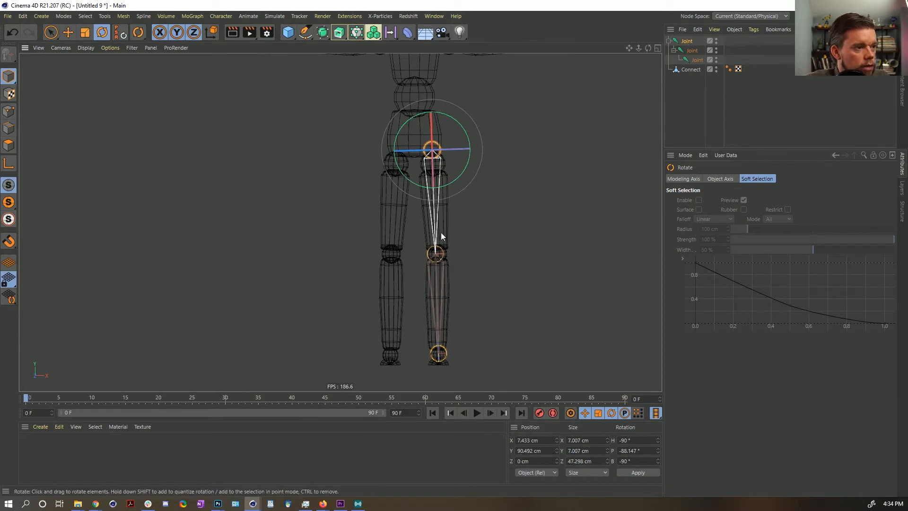
# Examine the leg's joint chain from the side in the perspective view, and select the knee joint.
pyautogui.middleClick(421, 208)
pyautogui.middleClick(288, 175)
pyautogui.keyDown('alt'); pyautogui.moveTo(360, 239); pyautogui.dragTo(234, 232); pyautogui.keyUp('alt')
pyautogui.keyDown('alt'); pyautogui.moveTo(337, 263); pyautogui.dragTo(419, 238, button='right'); pyautogui.keyUp('alt')
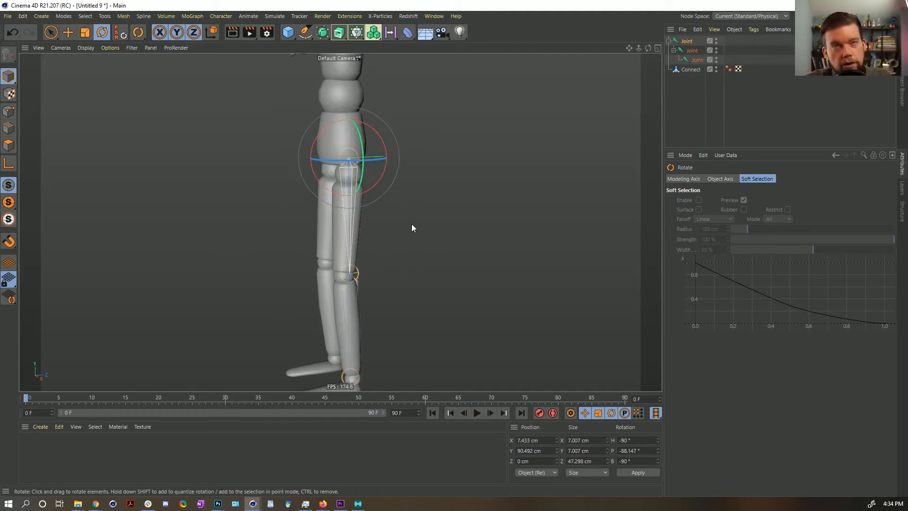
pyautogui.keyDown('alt'); pyautogui.moveTo(360, 268); pyautogui.dragTo(325, 258); pyautogui.keyUp('alt')
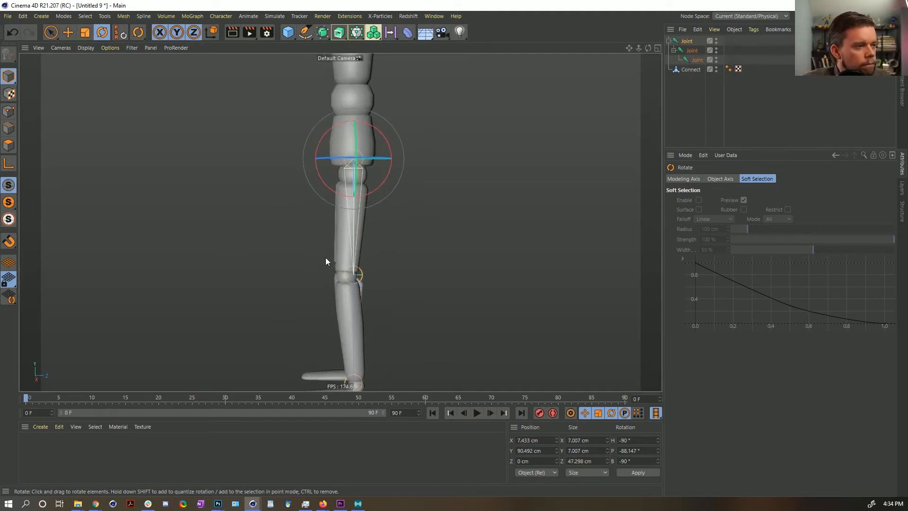
pyautogui.click(691, 51)
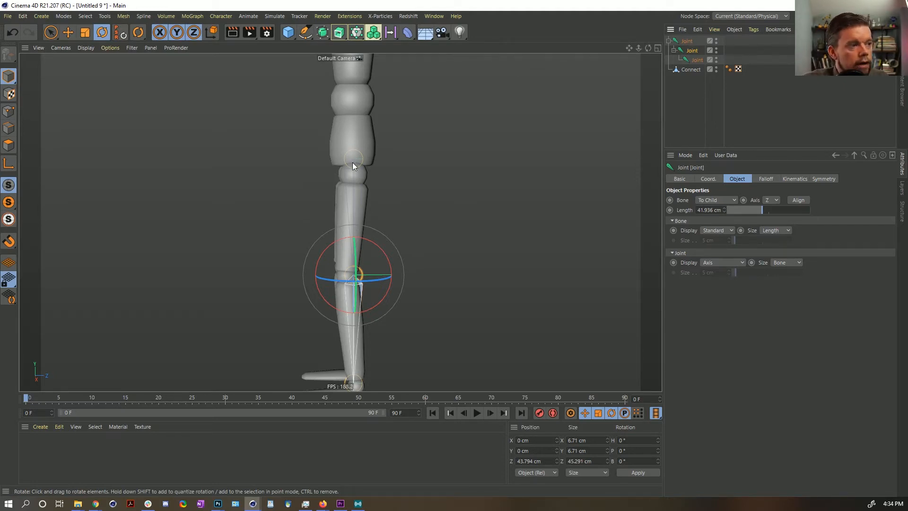
pyautogui.keyDown('alt'); pyautogui.moveTo(380, 300); pyautogui.dragTo(360, 283); pyautogui.keyUp('alt')
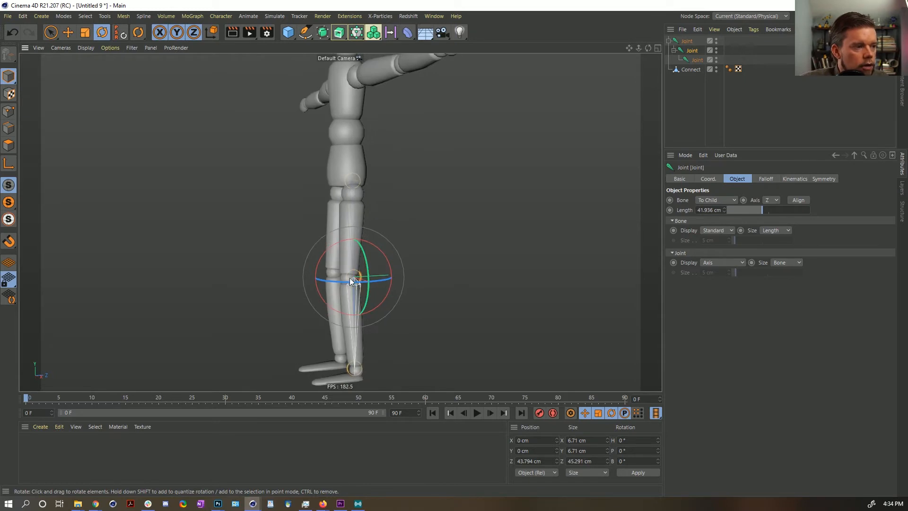
# Edit only the middle joint's axis and shift it along Y to about -3.08 cm so it sits in the mannequin's knee.
pyautogui.click(9, 163)
pyautogui.press('e')
pyautogui.moveTo(389, 273); pyautogui.dragTo(328, 276)
pyautogui.moveTo(412, 278); pyautogui.dragTo(416, 278)
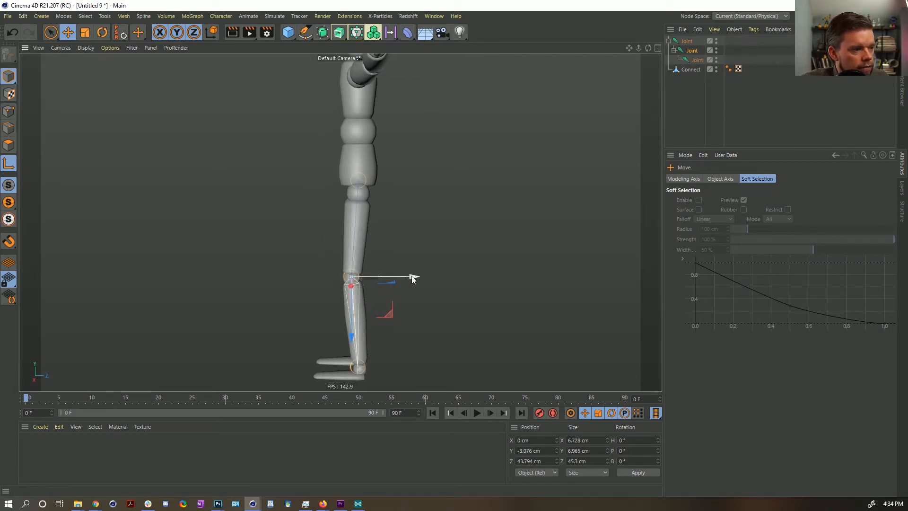
# Shift the ankle joint slightly backward into the ankle and move the hip joint to about 0.42 cm in Z.
pyautogui.click(697, 60)
pyautogui.moveTo(415, 370); pyautogui.dragTo(421, 370)
pyautogui.click(686, 42)
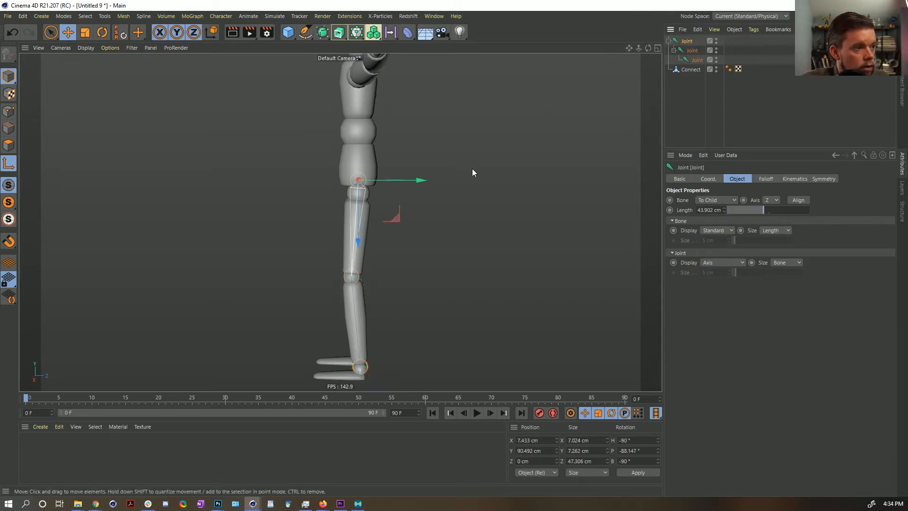
pyautogui.moveTo(415, 180); pyautogui.dragTo(417, 181)
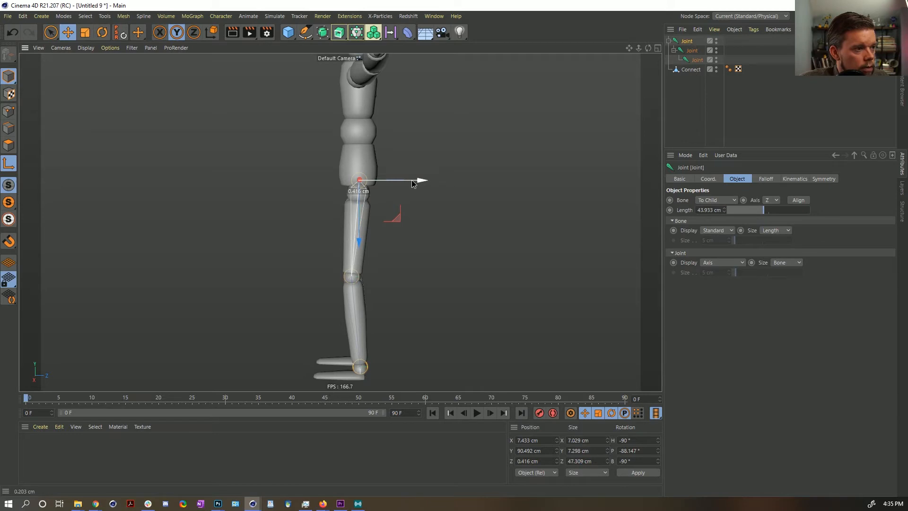
pyautogui.moveTo(356, 272)
pyautogui.keyDown('alt'); pyautogui.mouseDown()
pyautogui.moveTo(402, 261)
pyautogui.moveTo(367, 266)
pyautogui.mouseUp(); pyautogui.keyUp('alt')
pyautogui.keyDown('alt'); pyautogui.moveTo(330, 210); pyautogui.dragTo(405, 211); pyautogui.keyUp('alt')
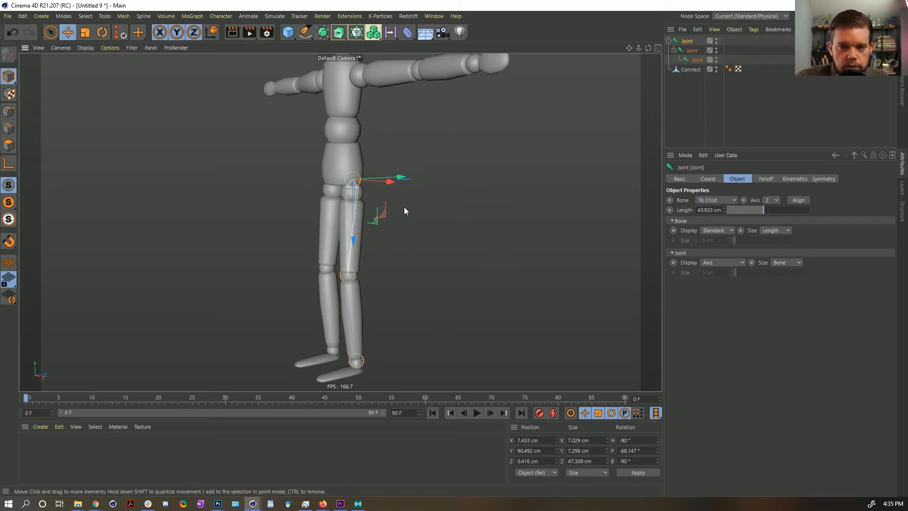
# Add an IK rigging tag to the top joint and set the last joint of the chain as its End.
pyautogui.rightClick(690, 42)
pyautogui.moveTo(719, 125)
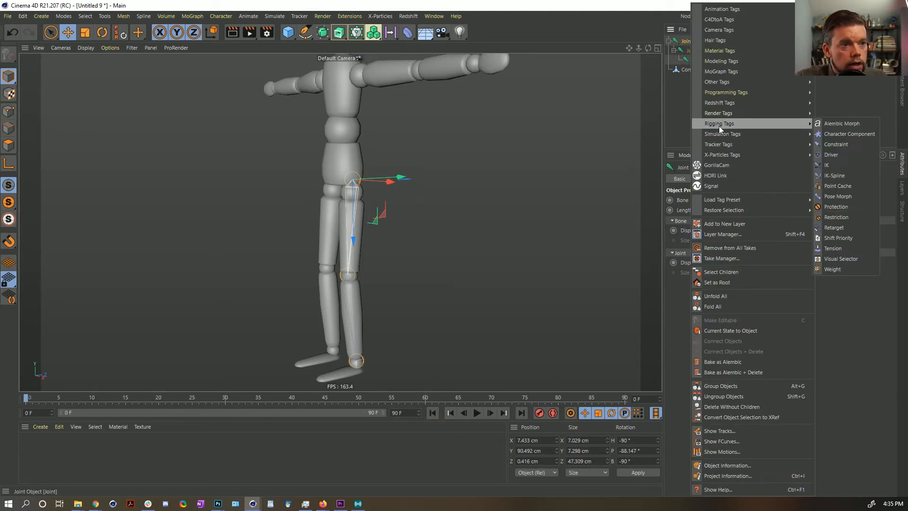
pyautogui.click(835, 164)
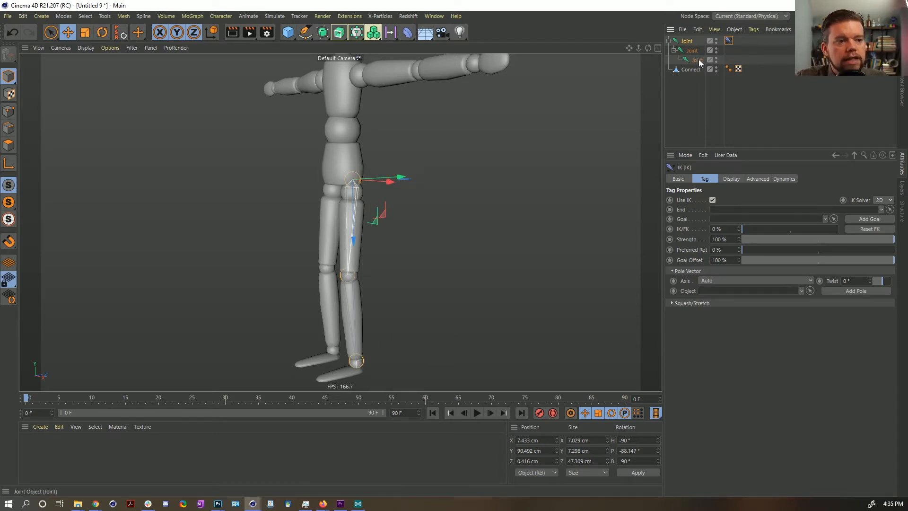
pyautogui.moveTo(715, 85); pyautogui.dragTo(729, 211)
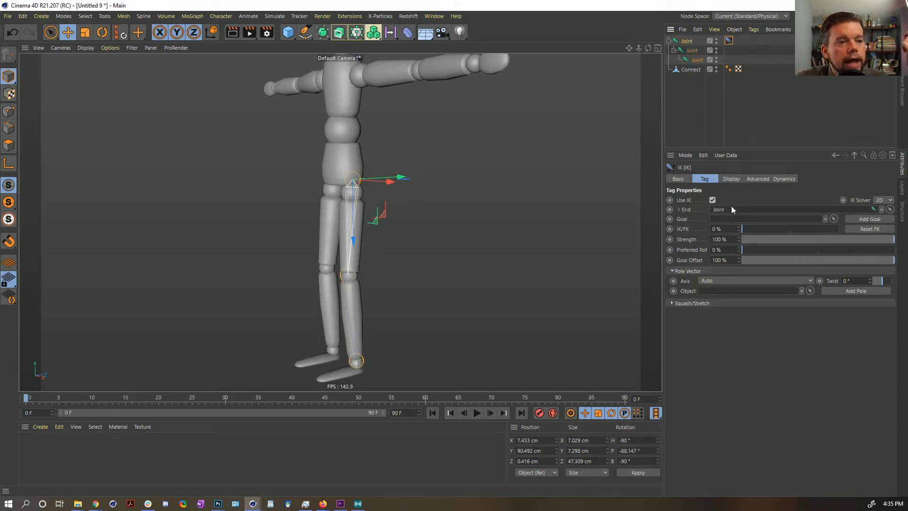
# Add a goal and a pole to the IK tag, and move the pole forward of the knee to about -50.75 cm in Z.
pyautogui.click(872, 219)
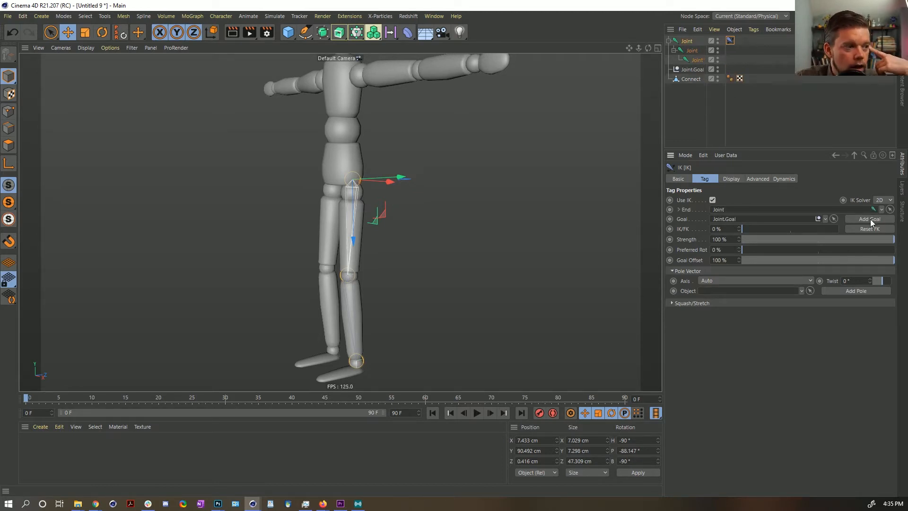
pyautogui.click(851, 294)
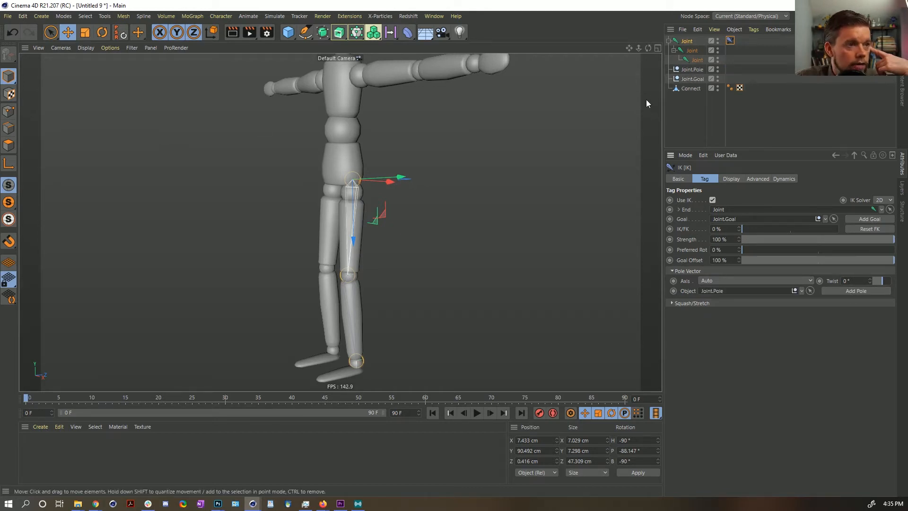
pyautogui.click(688, 70)
pyautogui.moveTo(363, 291)
pyautogui.keyDown('alt'); pyautogui.mouseDown()
pyautogui.moveTo(332, 296)
pyautogui.moveTo(353, 288)
pyautogui.mouseUp(); pyautogui.keyUp('alt')
pyautogui.moveTo(401, 271); pyautogui.dragTo(331, 282)
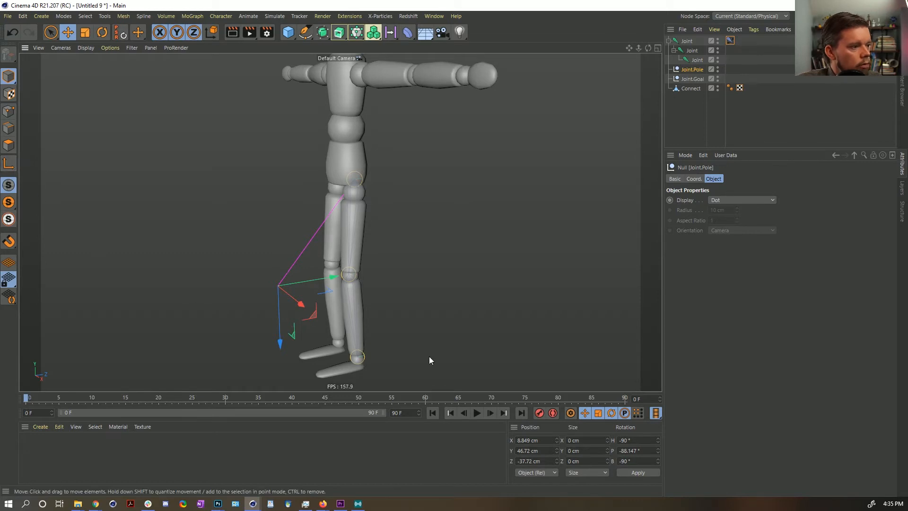
pyautogui.moveTo(319, 274)
pyautogui.mouseDown()
pyautogui.moveTo(345, 280)
pyautogui.moveTo(314, 265)
pyautogui.mouseUp()
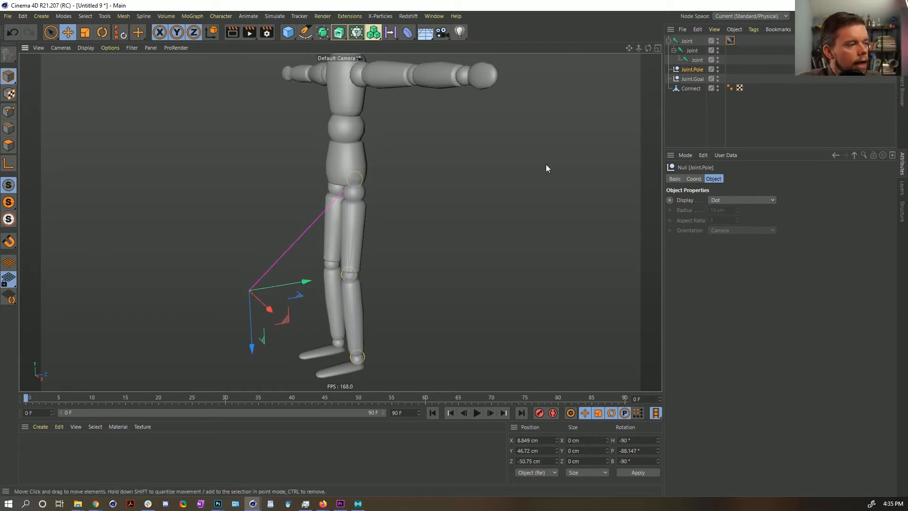
# Test the leg's IK by moving the Joint.Goal null, and undo the move.
pyautogui.click(698, 79)
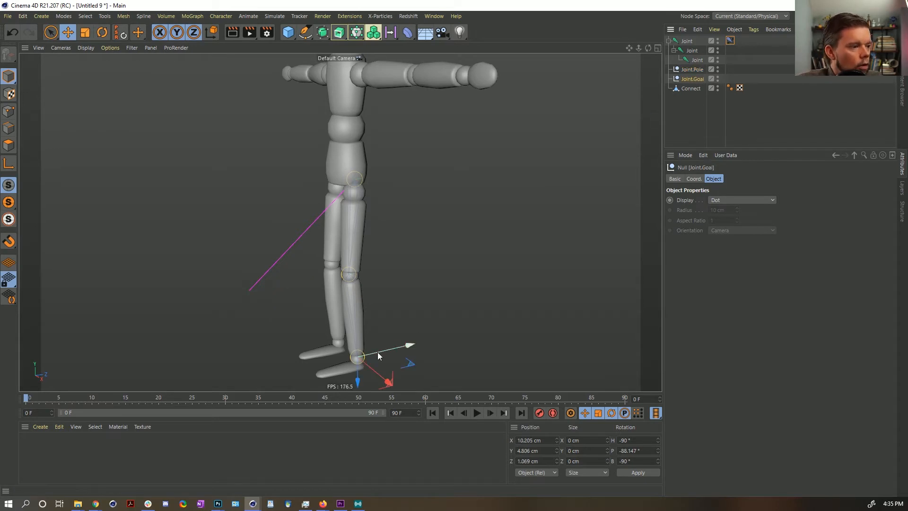
pyautogui.scroll(3, 388, 322)
pyautogui.moveTo(365, 340); pyautogui.dragTo(316, 219)
pyautogui.hotkey('ctrl', 'z')
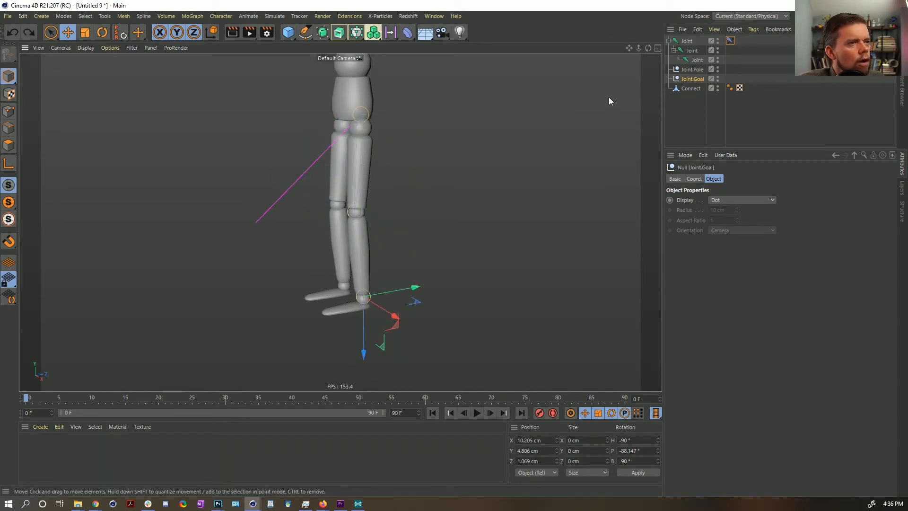
# Test the rig by moving the top joint and the Joint.Goal null in turn, undoing each move.
pyautogui.click(687, 42)
pyautogui.moveTo(426, 217); pyautogui.dragTo(480, 231)
pyautogui.hotkey('ctrl', 'z')
pyautogui.click(696, 60)
pyautogui.click(693, 83)
pyautogui.moveTo(448, 291); pyautogui.dragTo(260, 223)
pyautogui.hotkey('ctrl', 'z')
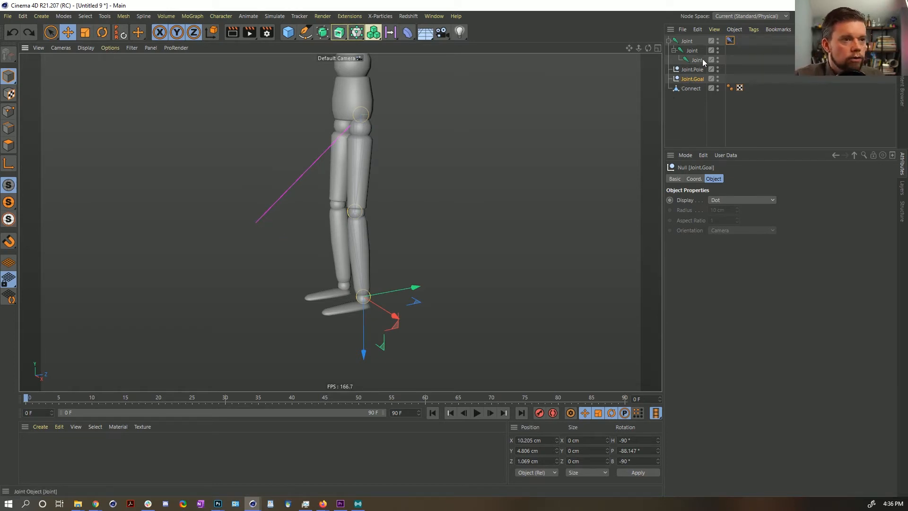
# Add an n-Side spline as parent of Joint.Goal and scale it down to a radius of about 11.4 cm around the ankle.
pyautogui.click(305, 34)
pyautogui.keyDown('alt'); pyautogui.click(420, 104); pyautogui.keyUp('alt')
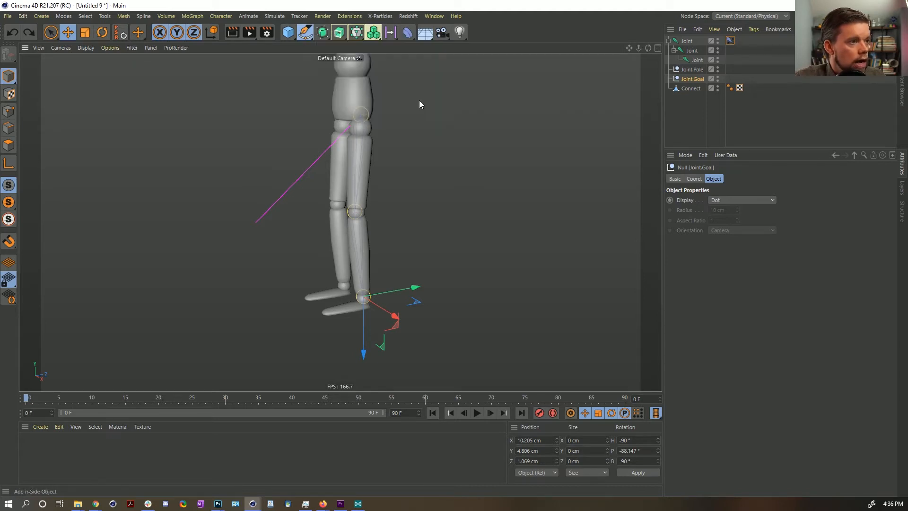
pyautogui.press('t')
pyautogui.moveTo(560, 238); pyautogui.dragTo(261, 349)
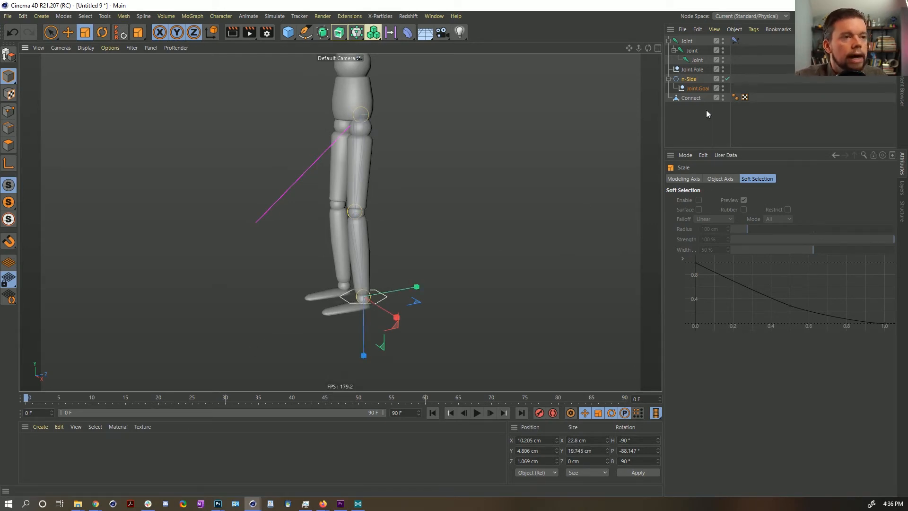
pyautogui.click(689, 79)
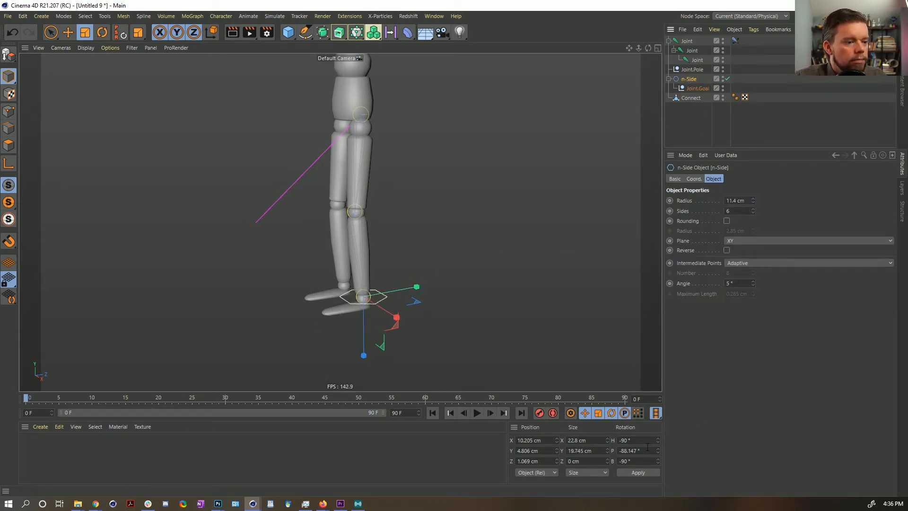
# Edit only the n-Side spline's axis and set its H, P and B rotation to 0°.
pyautogui.press('l')
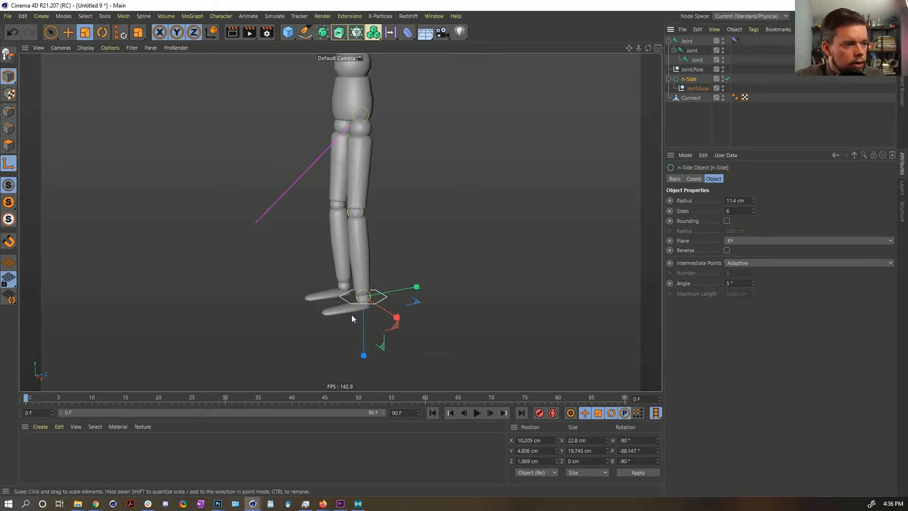
pyautogui.click(636, 440)
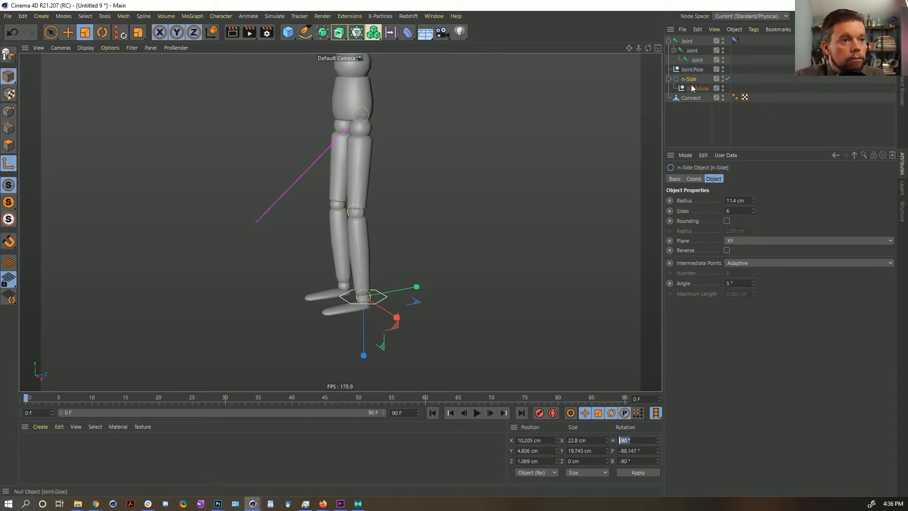
pyautogui.write('0')
pyautogui.press('Tab')
pyautogui.write('0')
pyautogui.press('Tab')
pyautogui.write('0')
pyautogui.press('Return')
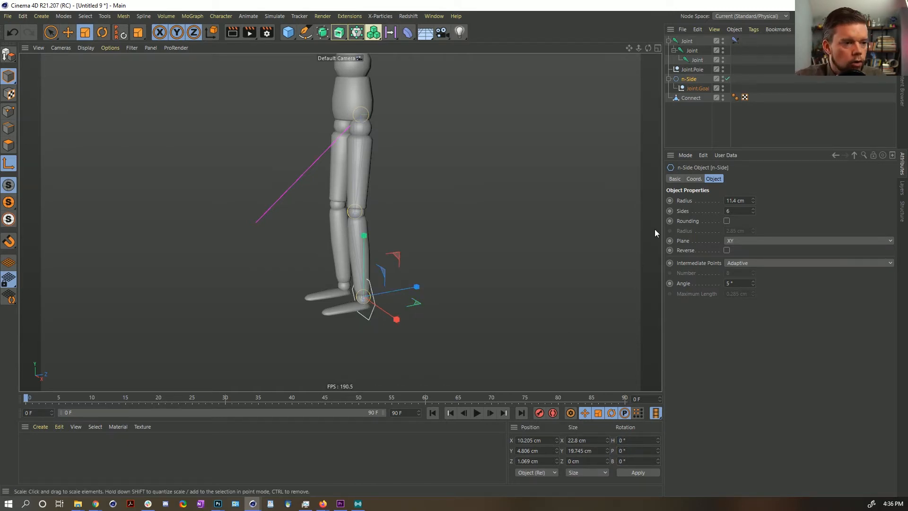
# Set the n-Side spline's plane to XZ and test moving it as the foot controller.
pyautogui.click(731, 240)
pyautogui.click(731, 260)
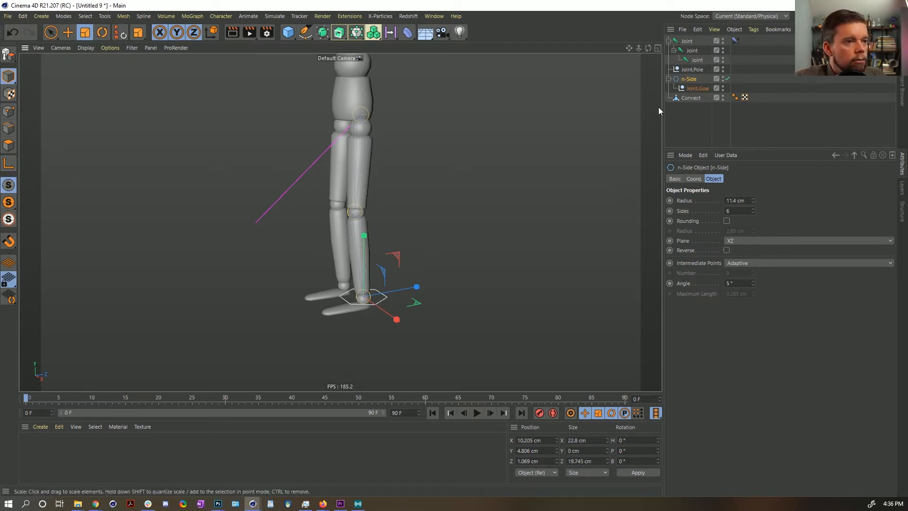
pyautogui.press('e')
pyautogui.moveTo(470, 265); pyautogui.dragTo(451, 268)
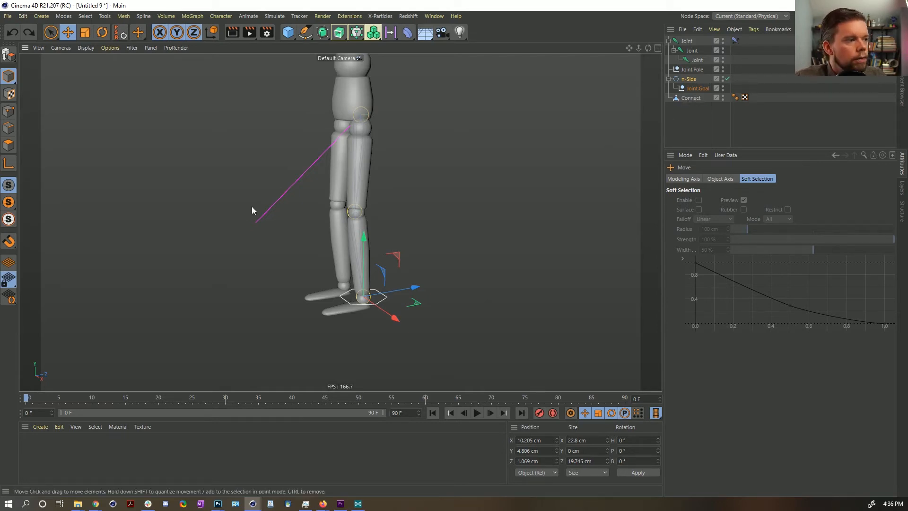
# Add a Text spline as parent of Joint.Pole and set its text to K.
pyautogui.click(695, 71)
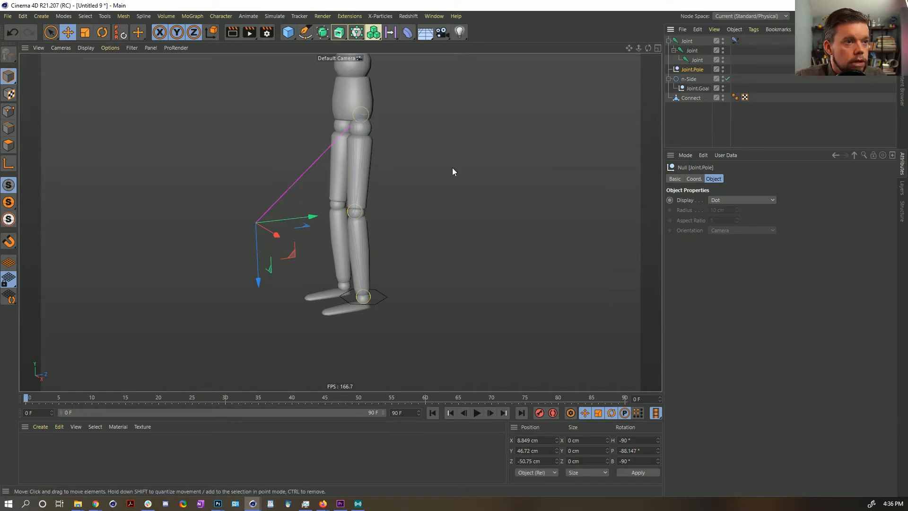
pyautogui.moveTo(309, 37); pyautogui.dragTo(466, 64)
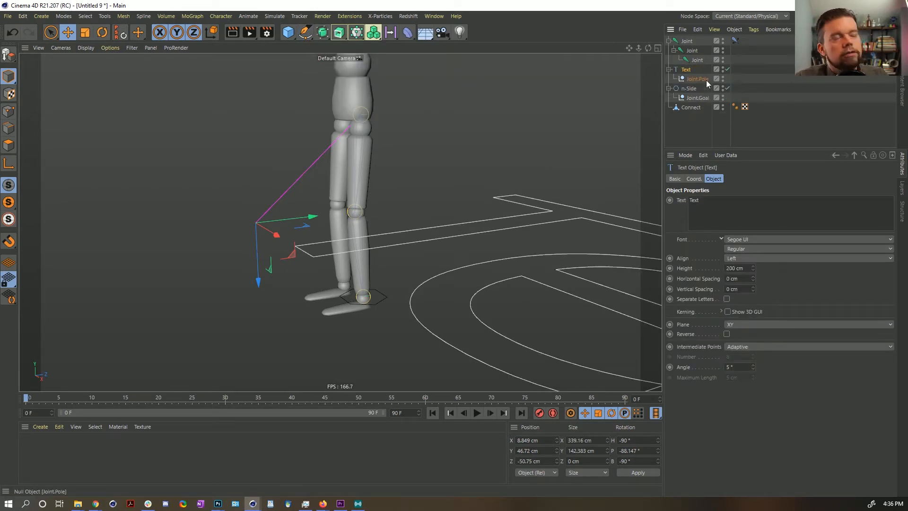
pyautogui.click(744, 224)
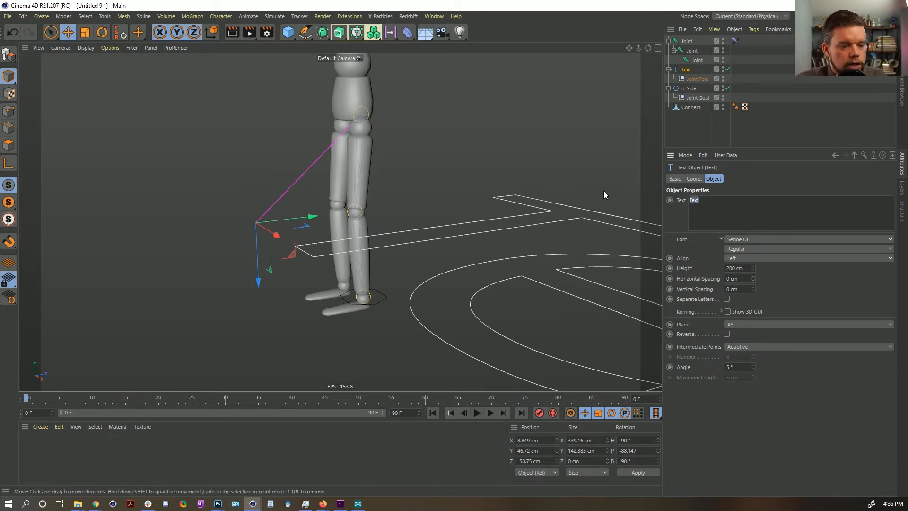
pyautogui.write('K')
pyautogui.press('BackSpace')
pyautogui.click(676, 204)
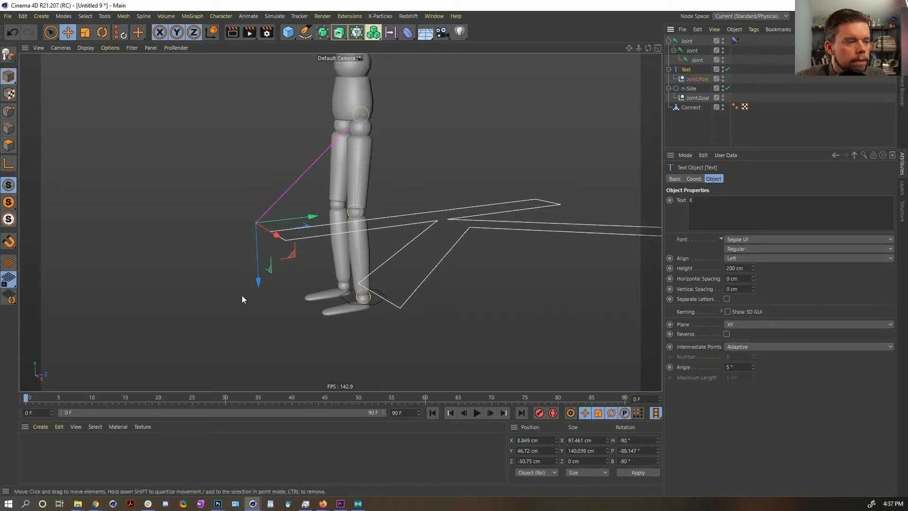
# Edit only the Text spline's axis and set its H, P and B rotation to 0°.
pyautogui.click(8, 163)
pyautogui.click(620, 440)
pyautogui.write('0')
pyautogui.press('Tab')
pyautogui.write('0')
pyautogui.press('Tab')
pyautogui.write('0')
pyautogui.press('Return')
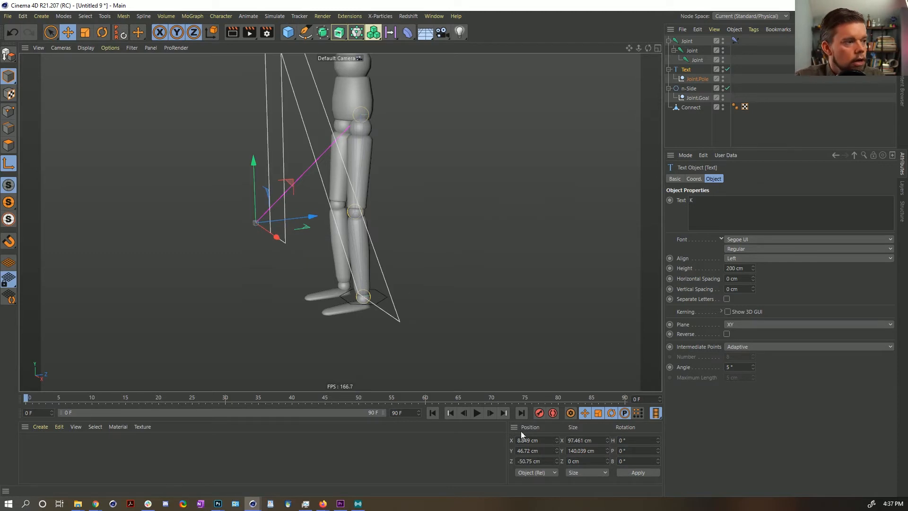
# Scale the K text spline down to a height of about 11.8 cm, turn off axis editing and test moving it.
pyautogui.press('t')
pyautogui.moveTo(405, 131); pyautogui.dragTo(105, 274)
pyautogui.click(686, 69)
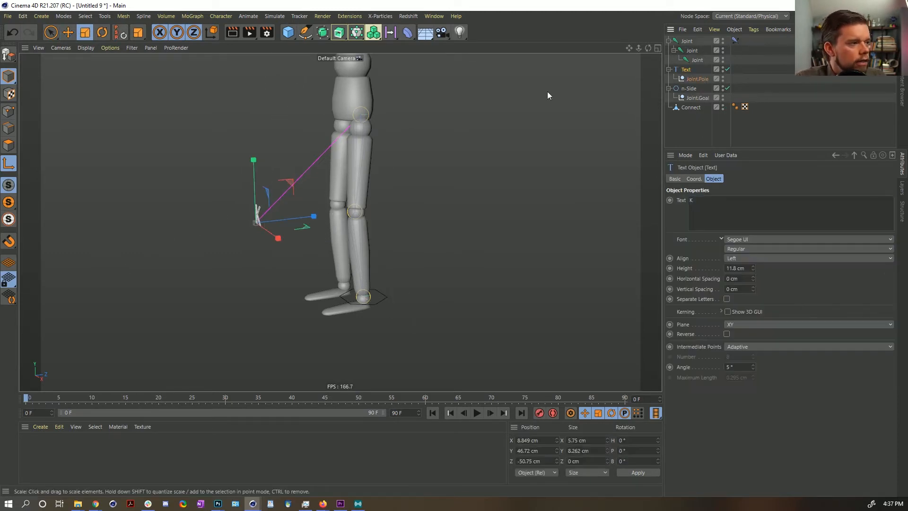
pyautogui.click(8, 164)
pyautogui.press('e')
pyautogui.moveTo(420, 265); pyautogui.dragTo(509, 253)
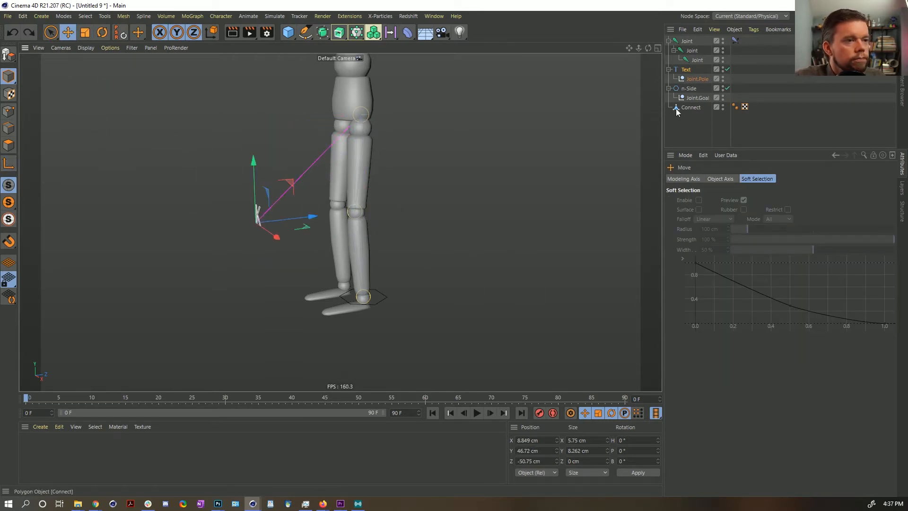
# Collapse both controller hierarchies and rename the n-Side spline Foot and the Text spline Knee.
pyautogui.click(670, 70)
pyautogui.click(669, 79)
pyautogui.doubleClick(691, 79)
pyautogui.write('foot')
pyautogui.hotkey('shift', 'Tab')
pyautogui.write('Knee')
pyautogui.press('Return')
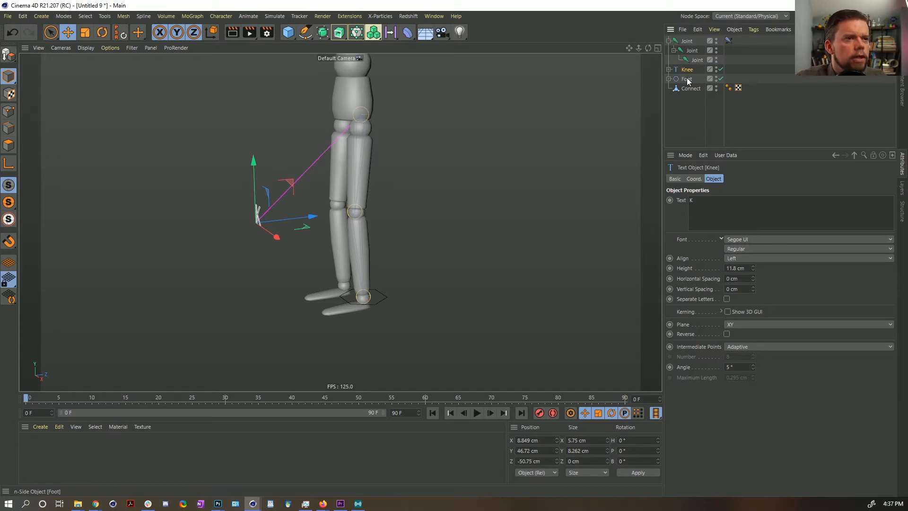
# Rename the two controllers L Foot and L Knee to mark the left side.
pyautogui.keyDown('alt'); pyautogui.moveTo(376, 207); pyautogui.dragTo(431, 238); pyautogui.keyUp('alt')
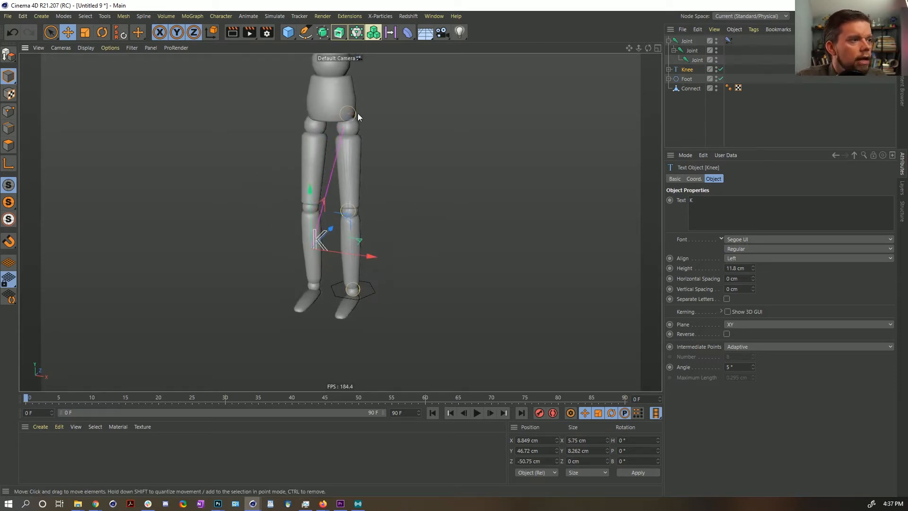
pyautogui.click(687, 79)
pyautogui.doubleClick(687, 79)
pyautogui.press('Return')
pyautogui.click(685, 70)
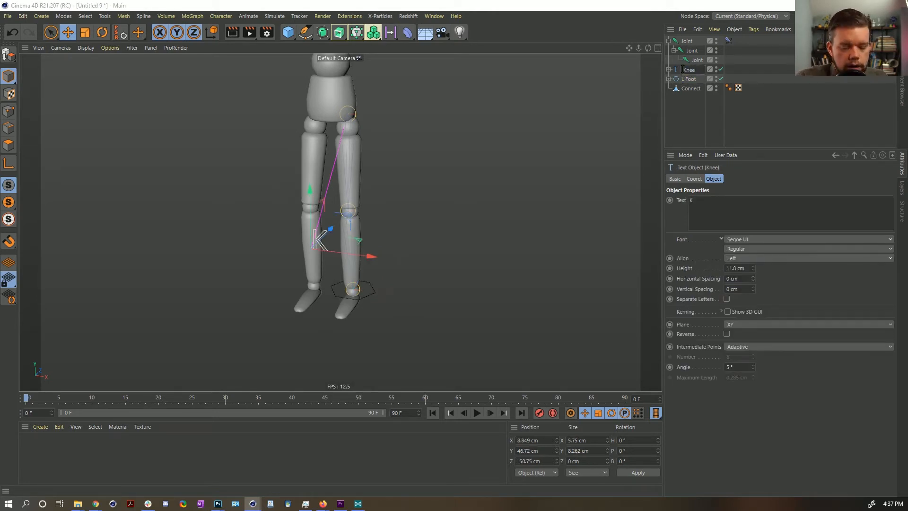
pyautogui.write('L')
pyautogui.press('Return')
# Rename the top joint of the leg chain Joint L Leg.
pyautogui.keyDown('alt'); pyautogui.moveTo(365, 197); pyautogui.dragTo(377, 174); pyautogui.keyUp('alt')
pyautogui.keyDown('alt'); pyautogui.moveTo(363, 226); pyautogui.dragTo(407, 191); pyautogui.keyUp('alt')
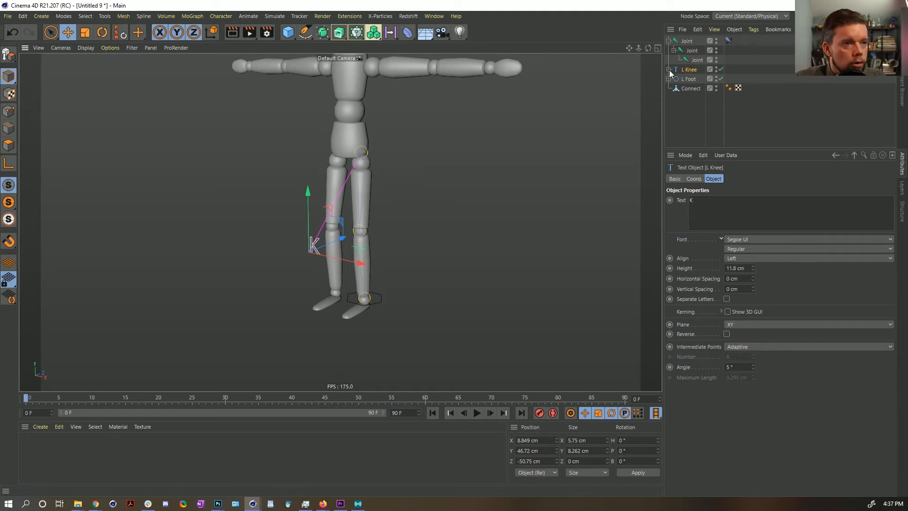
pyautogui.doubleClick(691, 42)
pyautogui.click(696, 43)
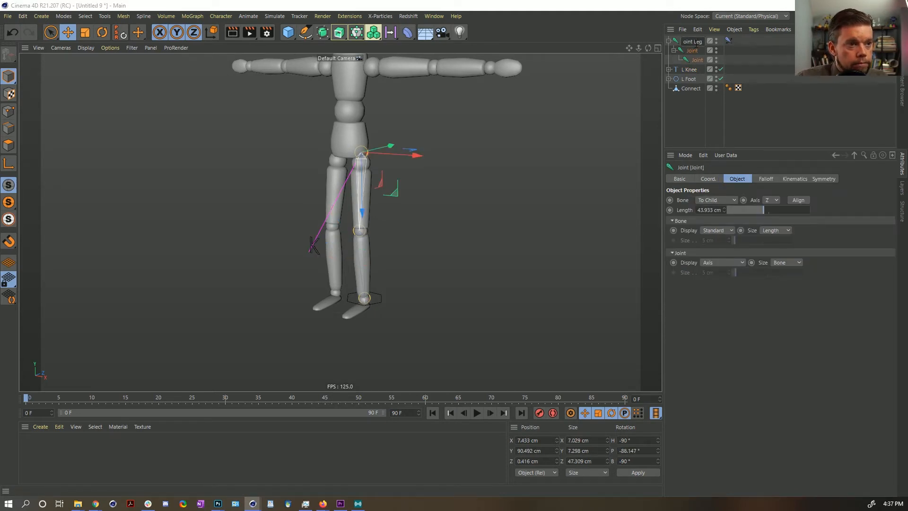
pyautogui.press('Return')
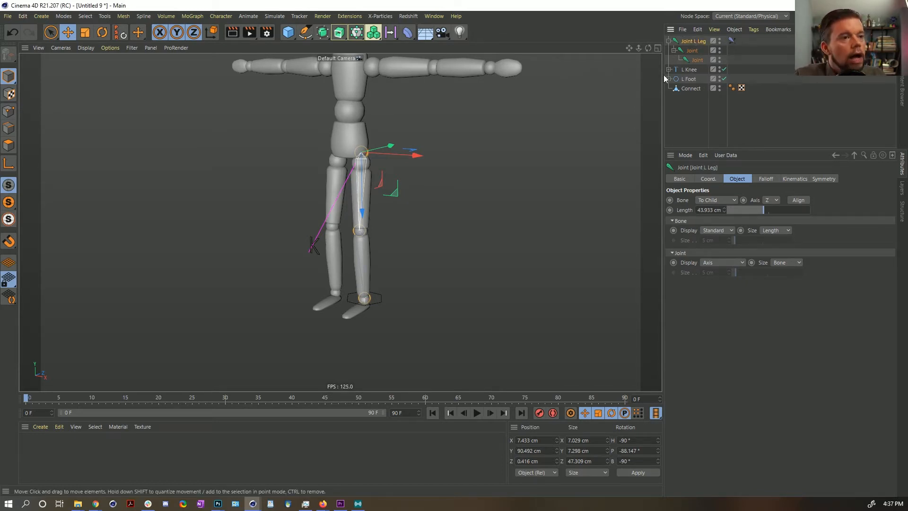
# Try duplicating the left leg joint chain together with the L Knee and L Foot controllers.
pyautogui.click(668, 41)
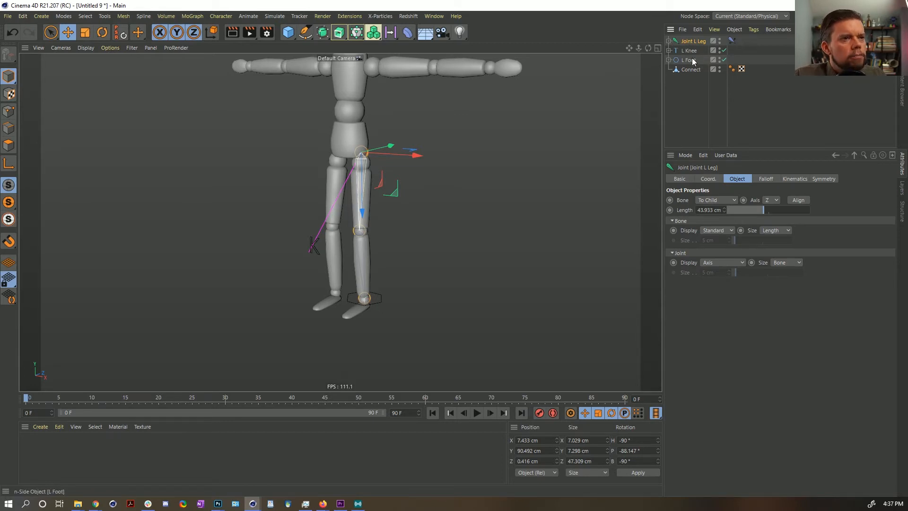
pyautogui.keyDown('shift'); pyautogui.click(693, 59); pyautogui.keyUp('shift')
pyautogui.hotkey('ctrl', 'c')
pyautogui.hotkey('ctrl', 'v')
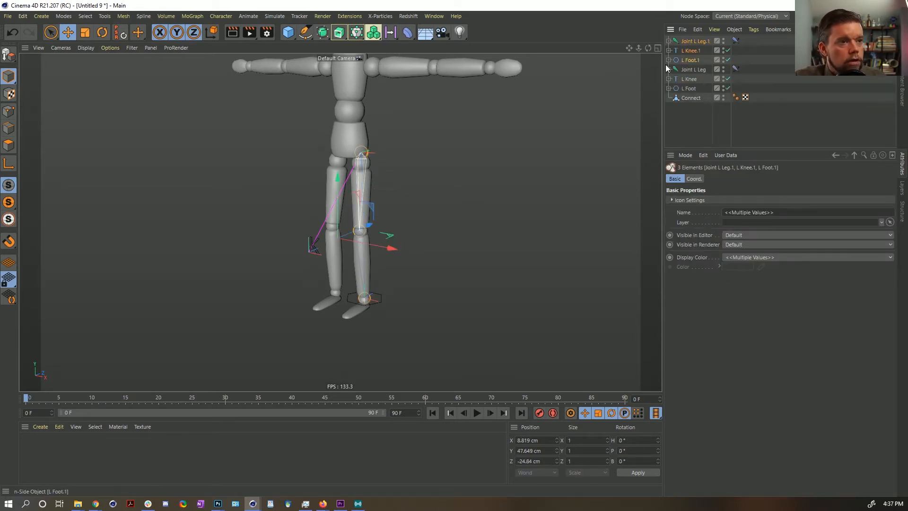
pyautogui.moveTo(429, 257)
pyautogui.keyDown('alt'); pyautogui.mouseDown()
pyautogui.moveTo(434, 242)
pyautogui.moveTo(419, 244)
pyautogui.mouseUp(); pyautogui.keyUp('alt')
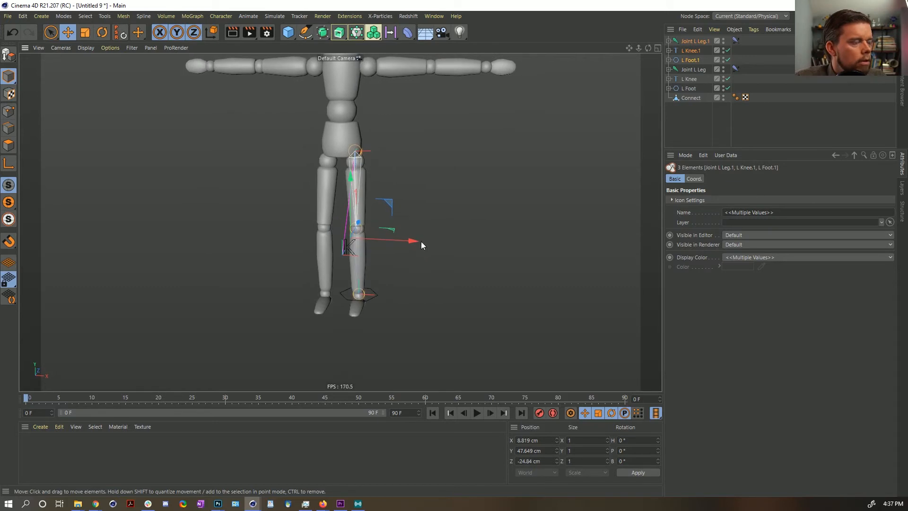
pyautogui.press('Delete')
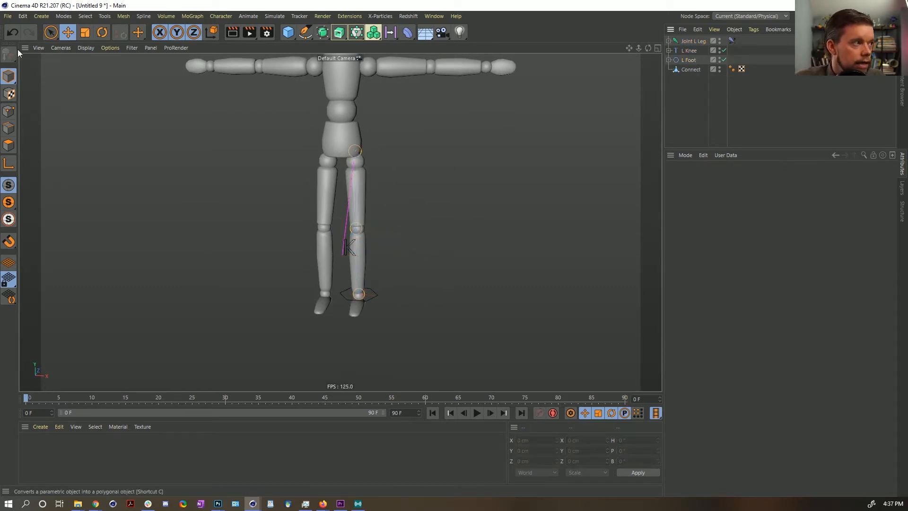
# Try to mirror Joint L Leg, L Knee and L Foot to the other leg with the Mirror Tool, children included.
pyautogui.click(691, 41)
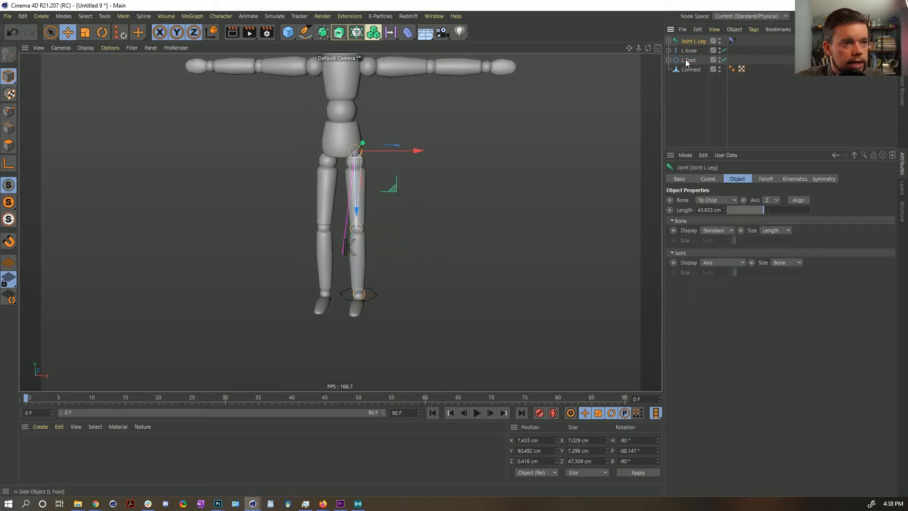
pyautogui.keyDown('shift'); pyautogui.click(687, 61); pyautogui.keyUp('shift')
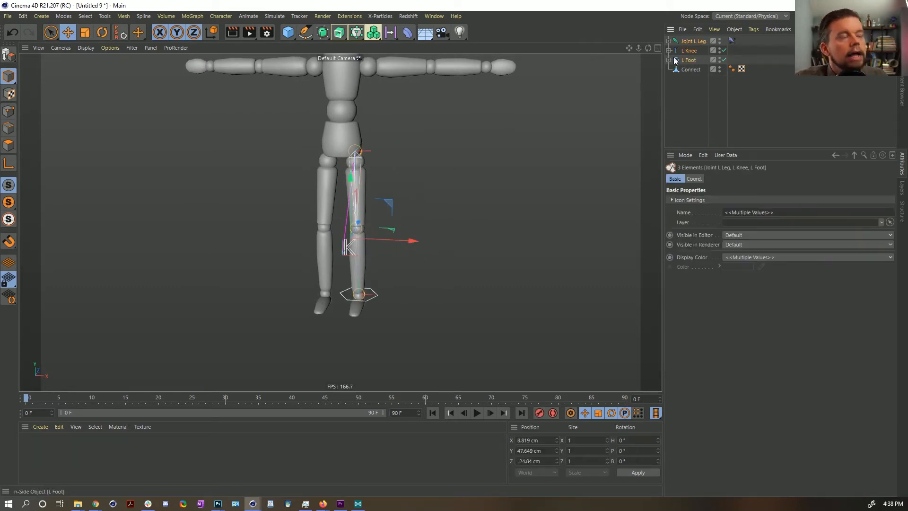
pyautogui.click(227, 16)
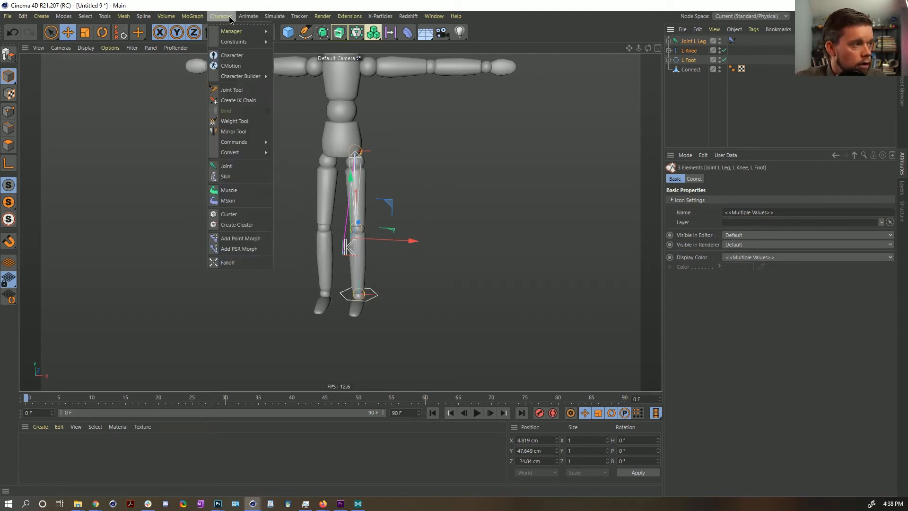
pyautogui.click(233, 132)
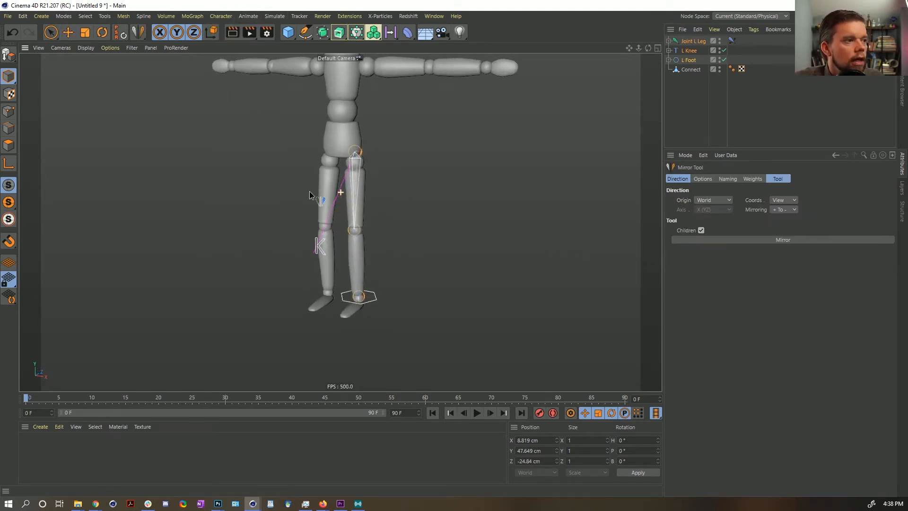
pyautogui.click(732, 240)
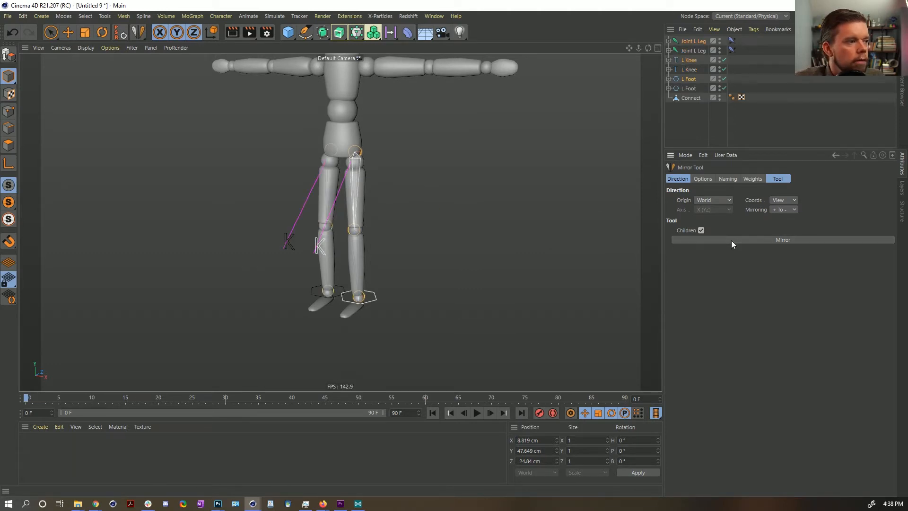
pyautogui.keyDown('alt'); pyautogui.moveTo(345, 252); pyautogui.dragTo(348, 231); pyautogui.keyUp('alt')
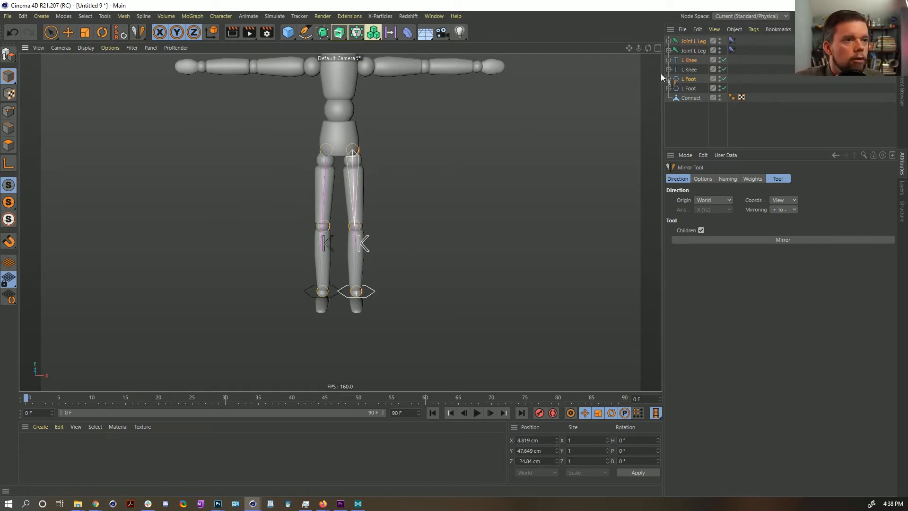
# Try renaming the joint chains Joint R Leg, and undo both the renames and the mirroring.
pyautogui.doubleClick(695, 41)
pyautogui.write('R')
pyautogui.press('Tab')
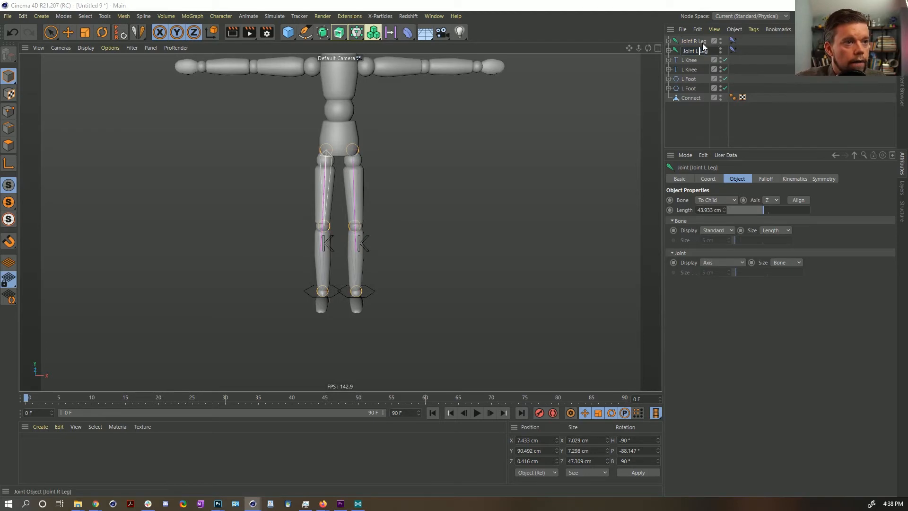
pyautogui.press('Tab')
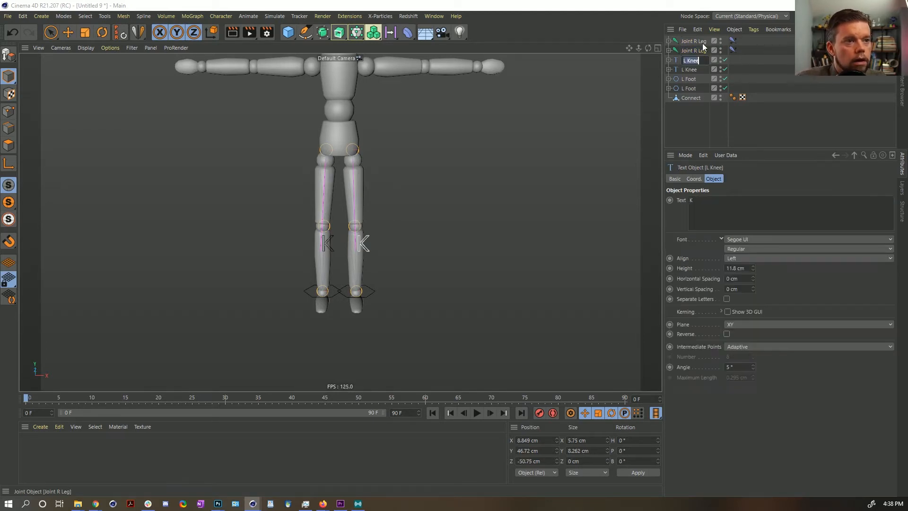
pyautogui.press('Escape')
pyautogui.hotkey('ctrl', 'a')
pyautogui.hotkey('ctrl', 'z')
pyautogui.hotkey('ctrl', 'z')
pyautogui.hotkey('ctrl', 'z')
pyautogui.hotkey('ctrl', 'z')
pyautogui.hotkey('ctrl', 'z')
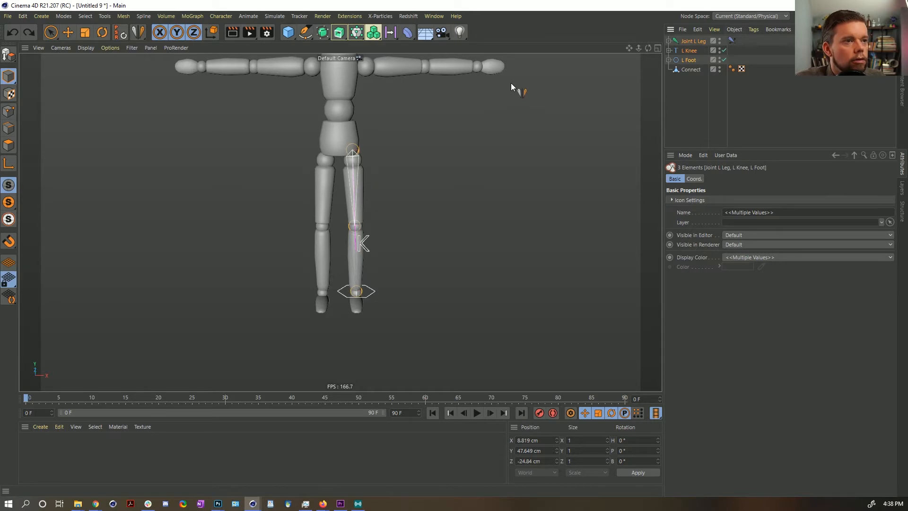
pyautogui.doubleClick(697, 41)
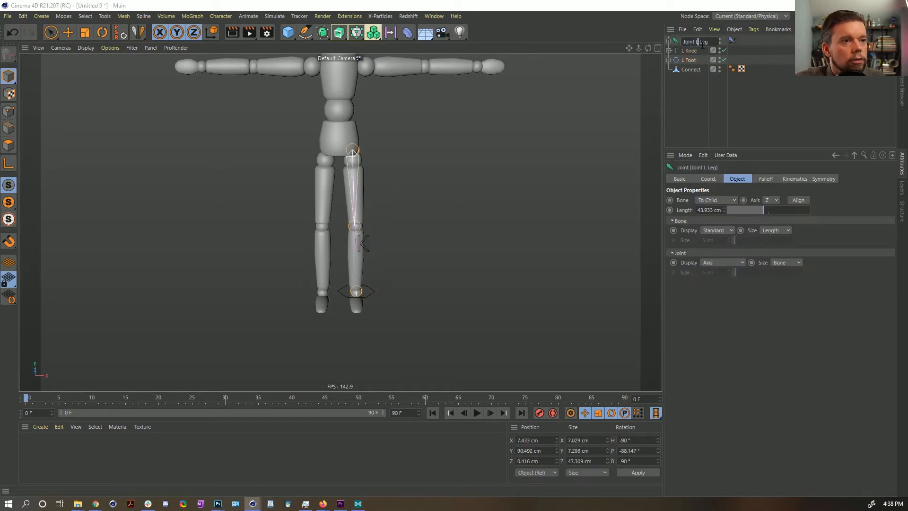
pyautogui.write('Joint R Leg')
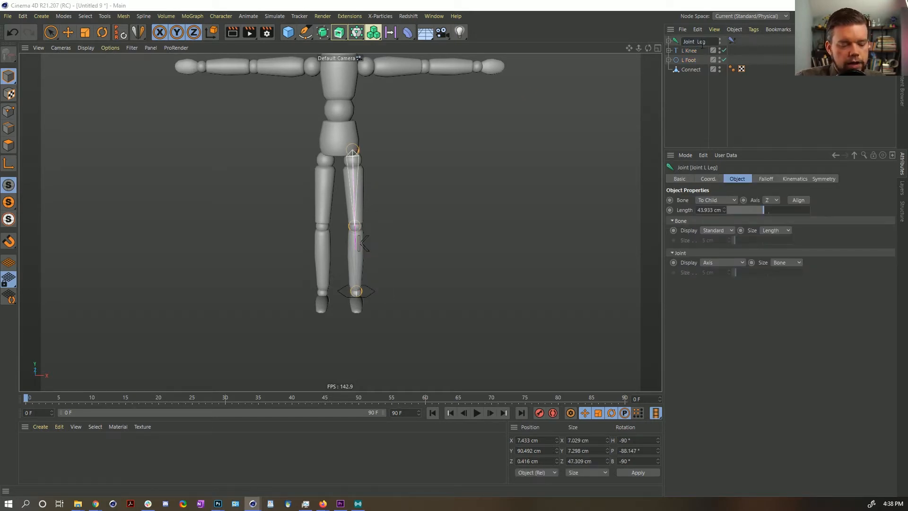
pyautogui.press('Tab')
pyautogui.click(741, 115)
pyautogui.hotkey('ctrl', 'z')
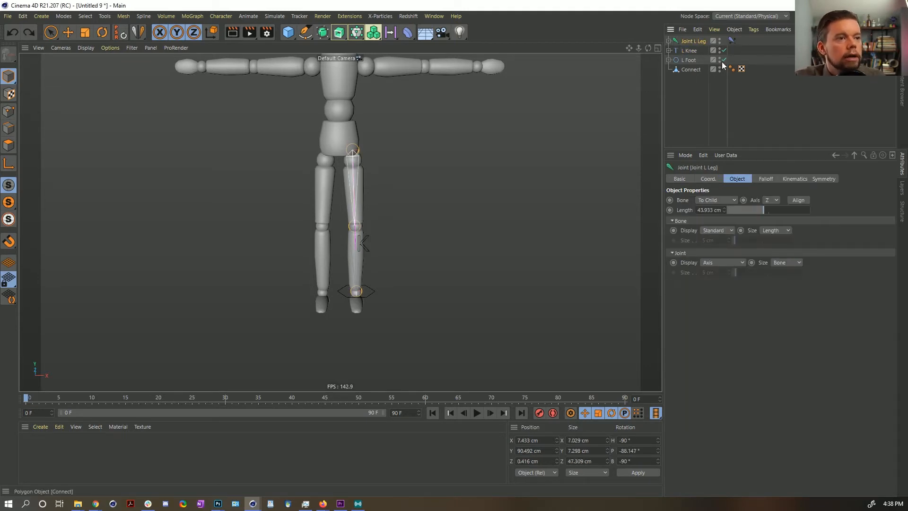
# Mirror Joint L Leg, L Knee and L Foot with their children across the world origin using the Mirror Tool.
pyautogui.keyDown('shift'); pyautogui.click(692, 58); pyautogui.keyUp('shift')
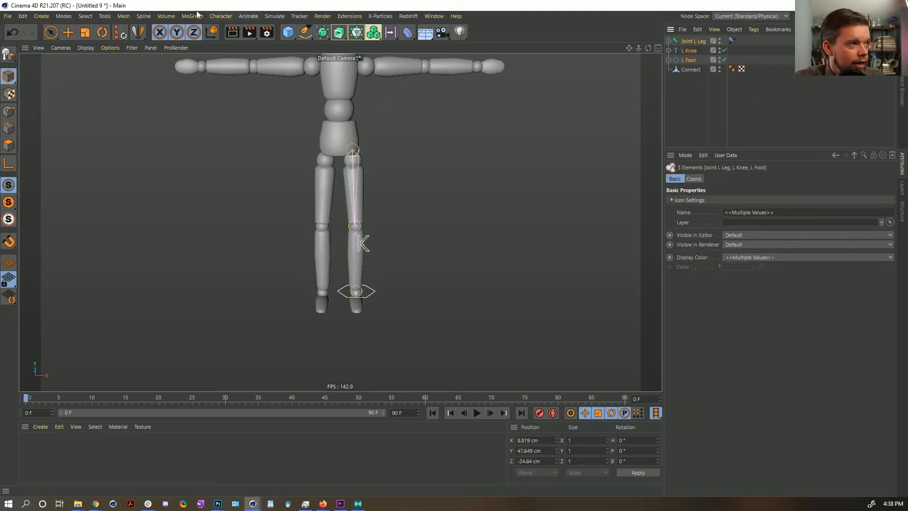
pyautogui.click(138, 32)
pyautogui.click(725, 240)
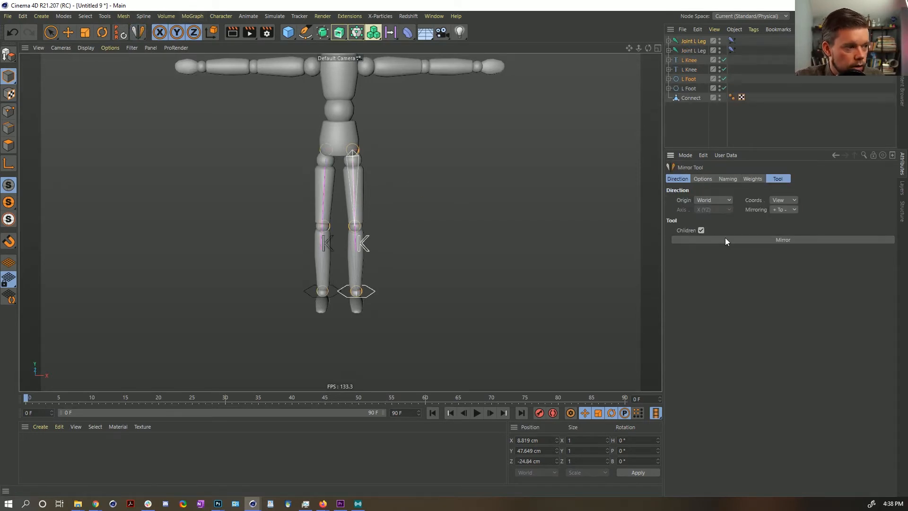
# Identify the mirrored leg chain on the mannequin's right side and rename it Joint R Leg.
pyautogui.click(694, 41)
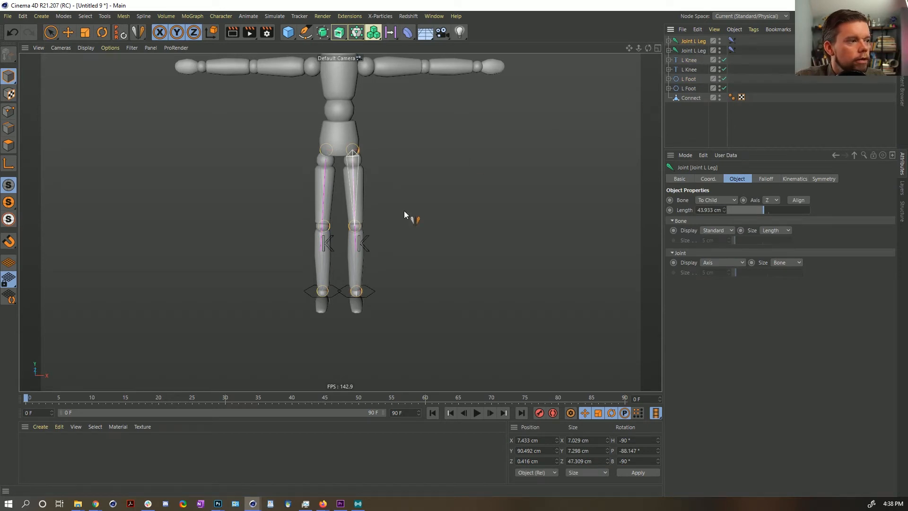
pyautogui.click(68, 33)
pyautogui.click(696, 50)
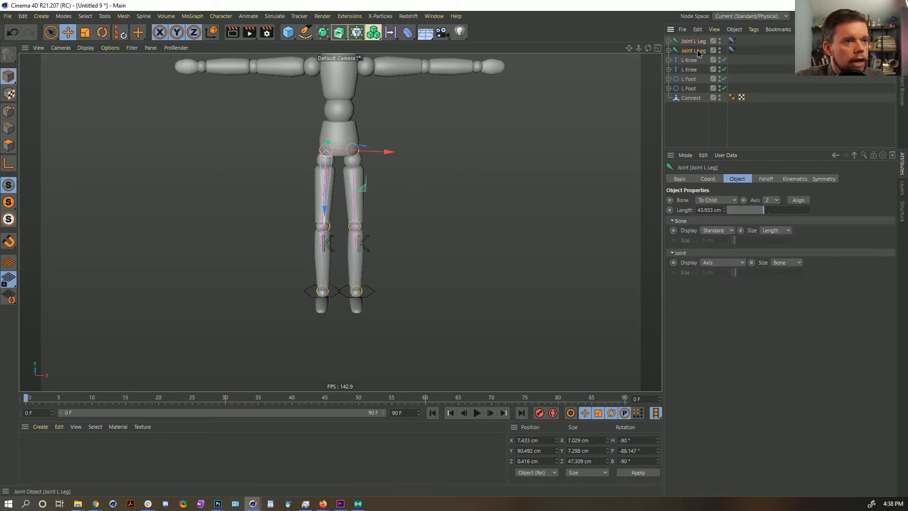
pyautogui.doubleClick(697, 50)
pyautogui.write('R')
pyautogui.press('Return')
# Rename the mirrored knee and foot controllers R Knee and R Foot.
pyautogui.click(691, 69)
pyautogui.doubleClick(691, 69)
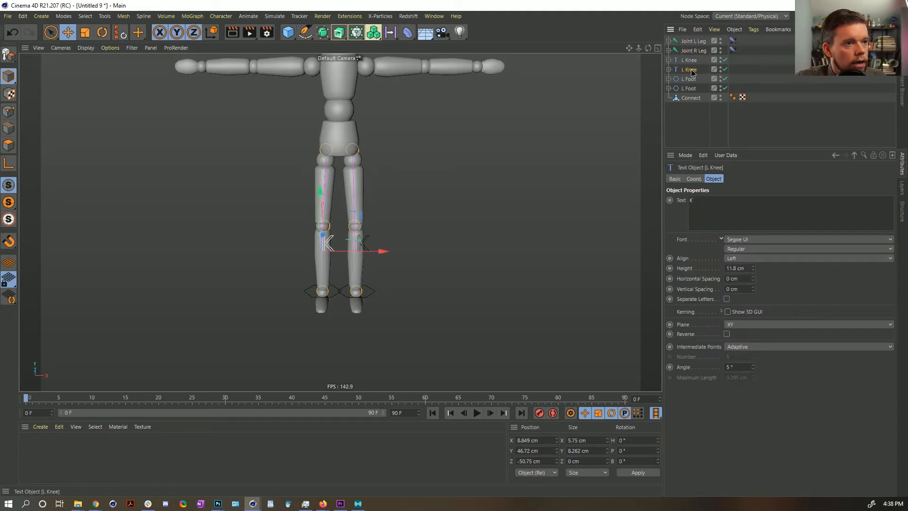
pyautogui.write('R')
pyautogui.press('Return')
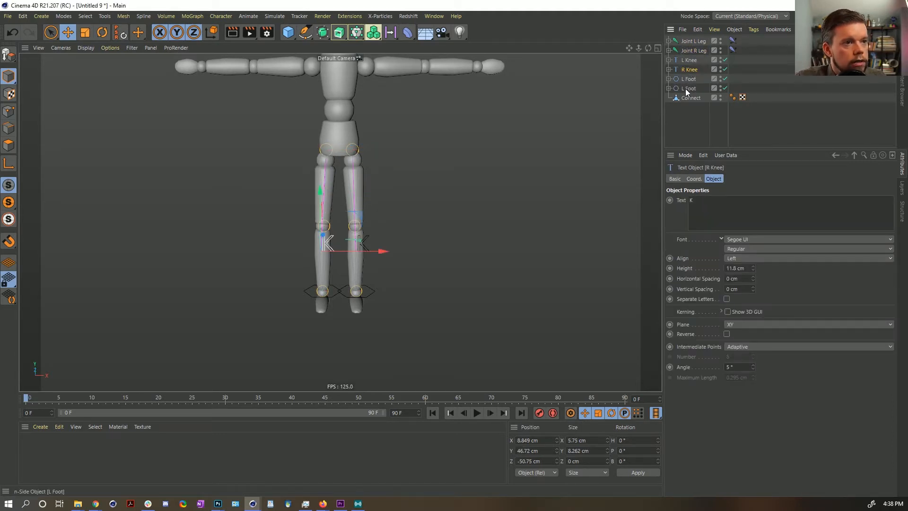
pyautogui.click(687, 89)
pyautogui.doubleClick(687, 89)
pyautogui.write('R')
pyautogui.press('Return')
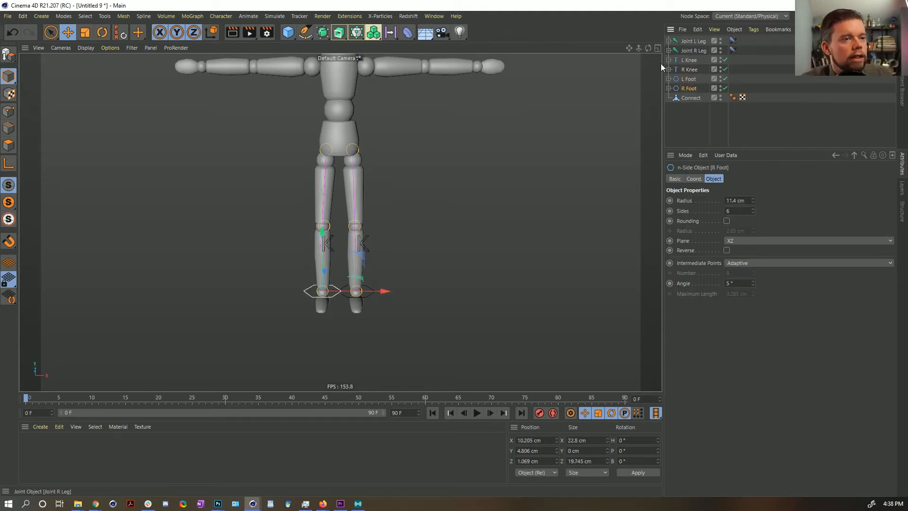
# Add a joint and raise it to the mannequin's pelvis, at a height of about 91.9 cm.
pyautogui.keyDown('alt'); pyautogui.moveTo(347, 203); pyautogui.dragTo(364, 259); pyautogui.keyUp('alt')
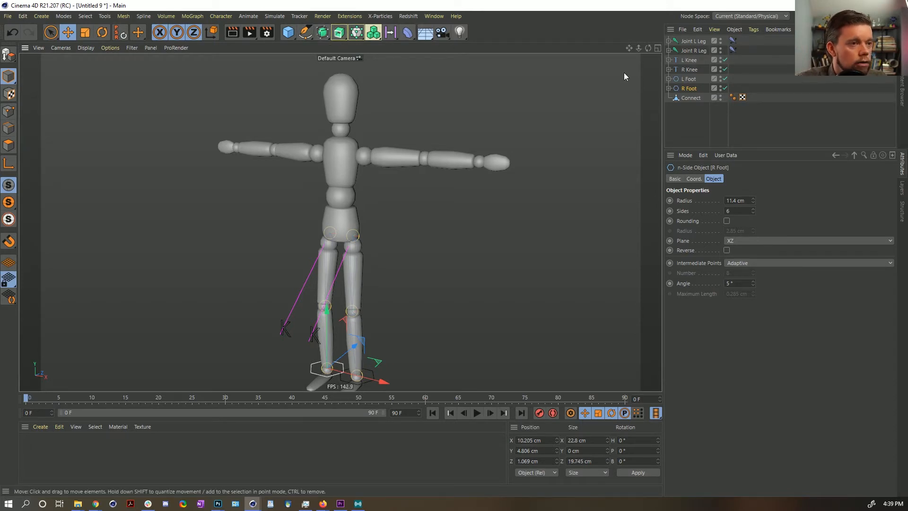
pyautogui.click(283, 17)
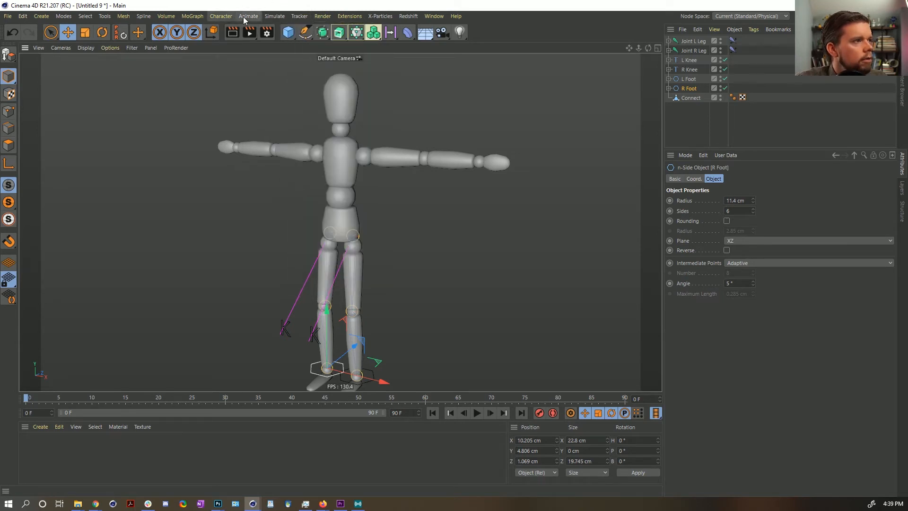
pyautogui.click(221, 17)
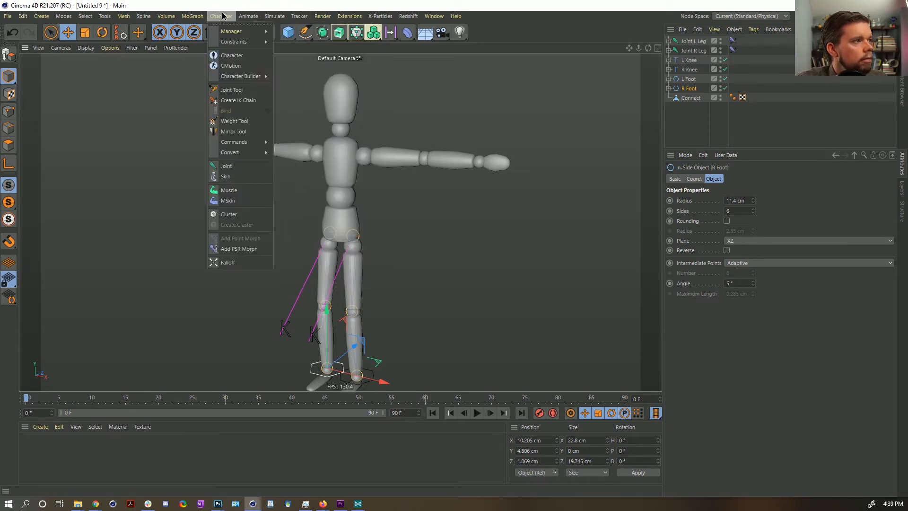
pyautogui.click(238, 168)
pyautogui.moveTo(342, 314); pyautogui.dragTo(325, 175)
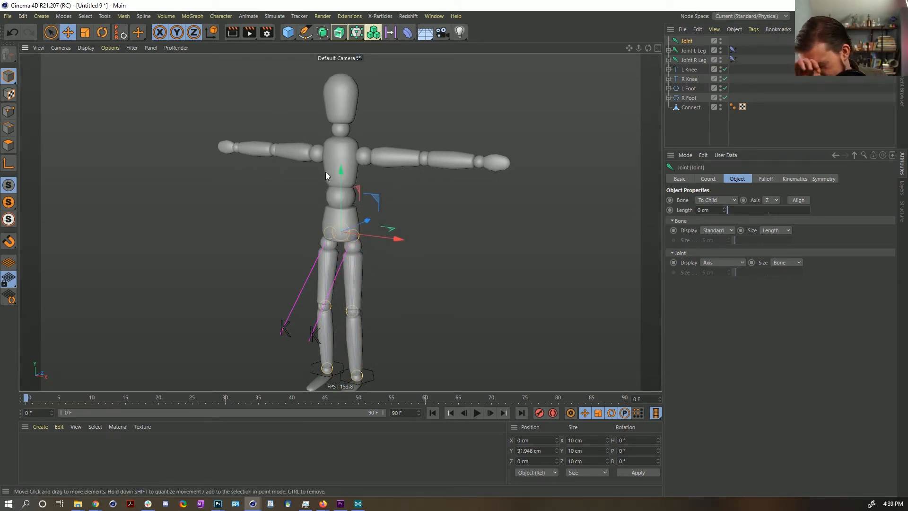
# Build a chain of nested joint copies, raised about 20.7 cm to the waist, 36.2 cm to the neck and 28.6 cm to the head's top.
pyautogui.moveTo(685, 41)
pyautogui.keyDown('ctrl'); pyautogui.mouseDown()
pyautogui.moveTo(687, 31)
pyautogui.moveTo(689, 42)
pyautogui.mouseUp(); pyautogui.keyUp('ctrl')
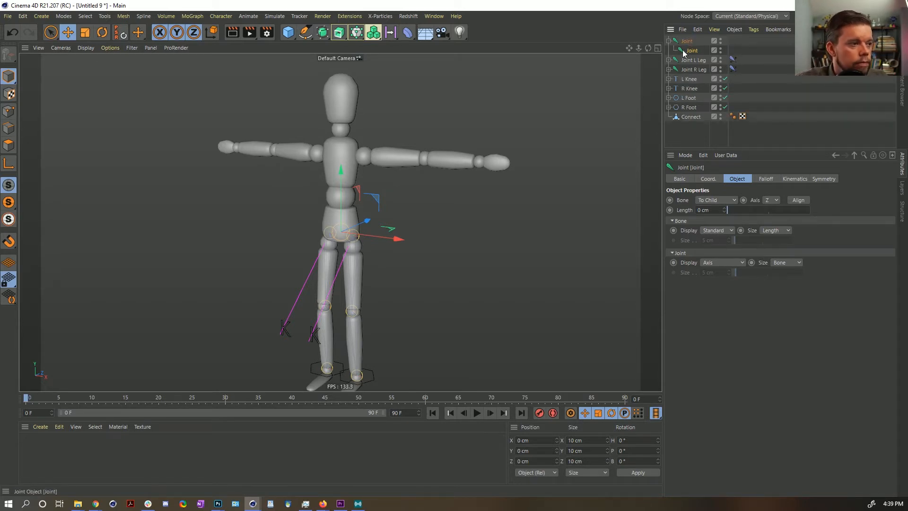
pyautogui.moveTo(345, 183); pyautogui.dragTo(345, 145)
pyautogui.keyDown('ctrl'); pyautogui.moveTo(692, 50); pyautogui.dragTo(693, 52); pyautogui.keyUp('ctrl')
pyautogui.moveTo(345, 167); pyautogui.dragTo(327, 93)
pyautogui.keyDown('ctrl'); pyautogui.moveTo(697, 60); pyautogui.dragTo(702, 64); pyautogui.keyUp('ctrl')
pyautogui.moveTo(341, 68); pyautogui.dragTo(340, 14)
# Rename the spine joints from the root upward Pelvis, Waist, Neck and Head Tip.
pyautogui.doubleClick(688, 41)
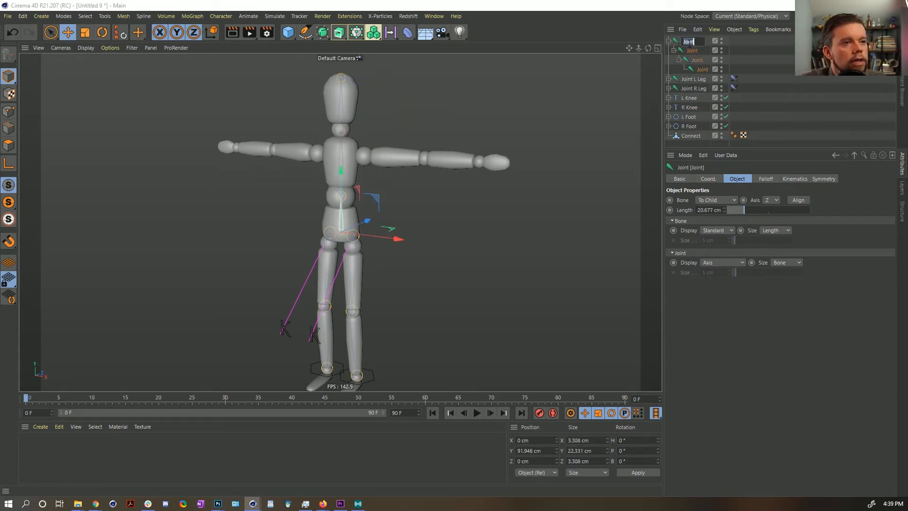
pyautogui.write('R')
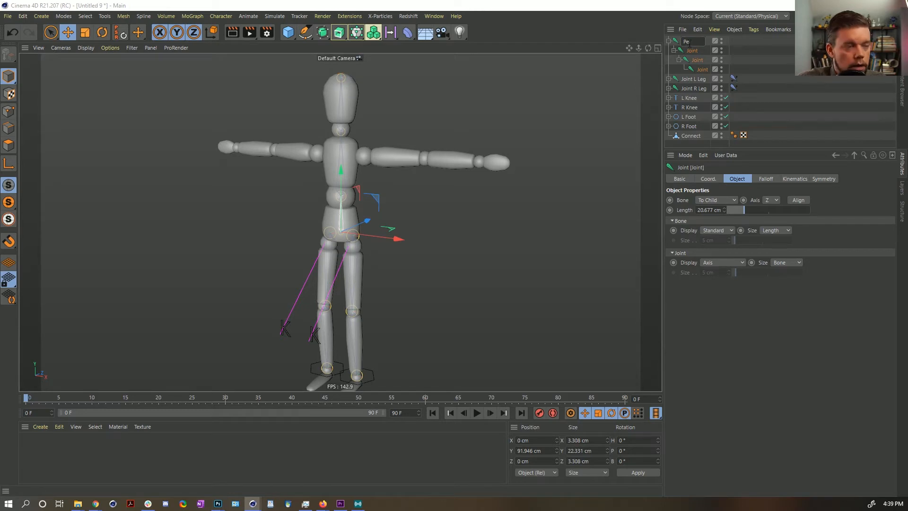
pyautogui.press('Tab')
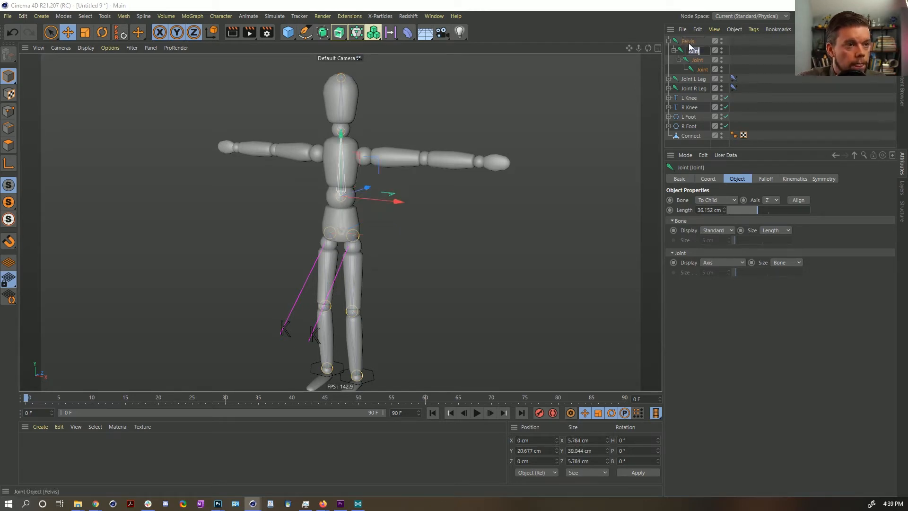
pyautogui.press('BackSpace')
pyautogui.write('Waist')
pyautogui.press('Tab')
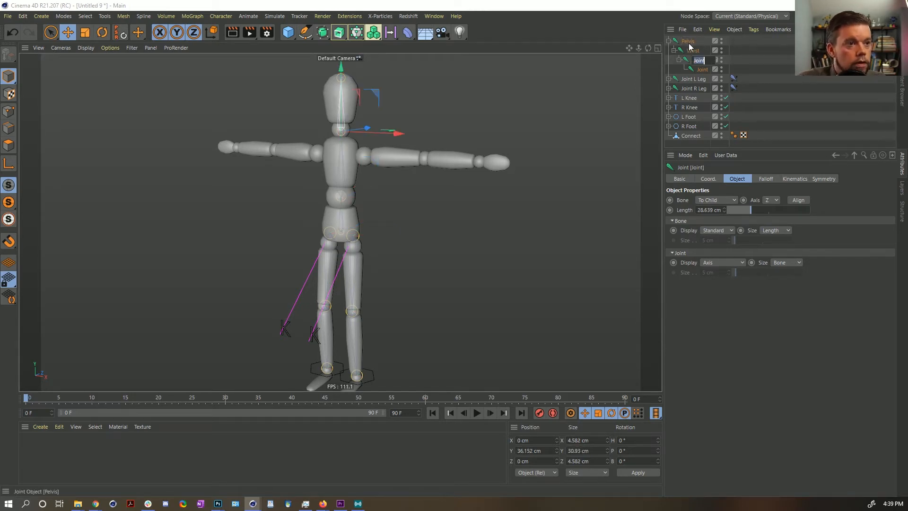
pyautogui.write('N')
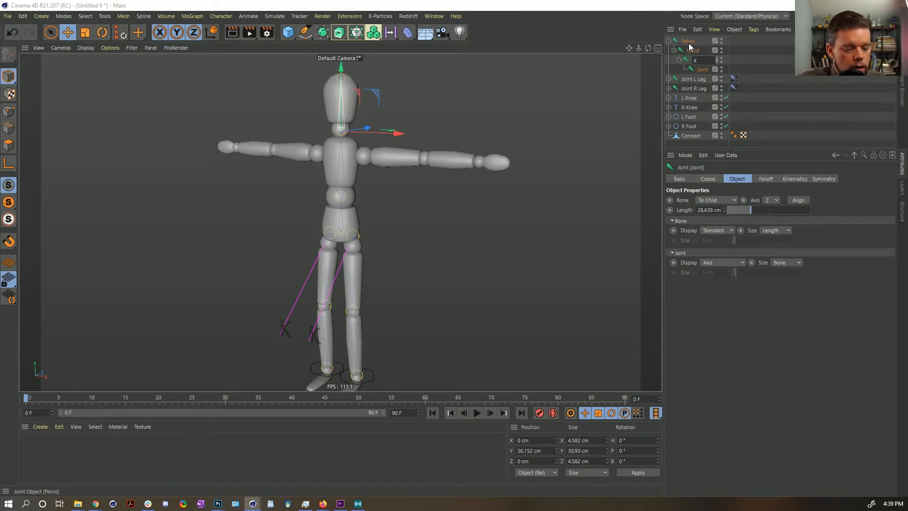
pyautogui.write('eck')
pyautogui.press('Tab')
pyautogui.write('Head Tip')
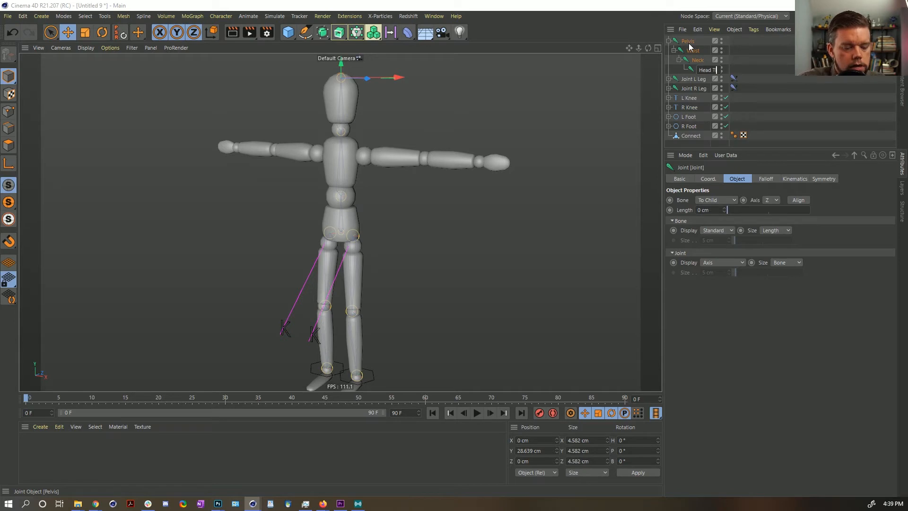
pyautogui.press('Return')
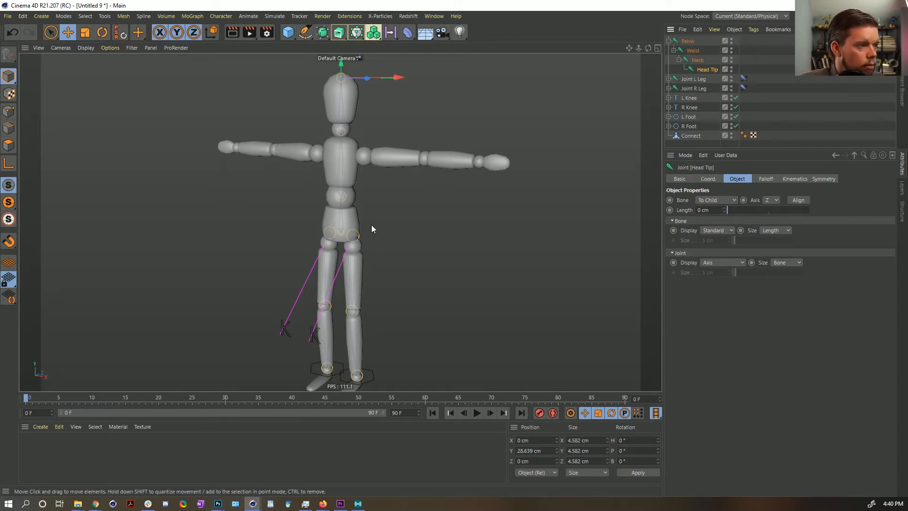
# Collapse the spine chain and nest Joint L Leg and Joint R Leg under the Pelvis joint.
pyautogui.moveTo(356, 156)
pyautogui.keyDown('alt'); pyautogui.mouseDown()
pyautogui.moveTo(382, 161)
pyautogui.moveTo(351, 162)
pyautogui.mouseUp(); pyautogui.keyUp('alt')
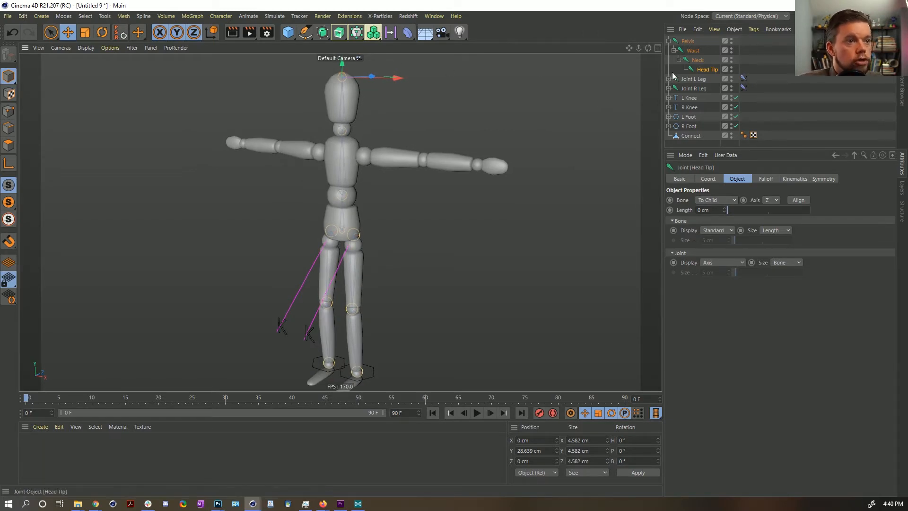
pyautogui.click(673, 50)
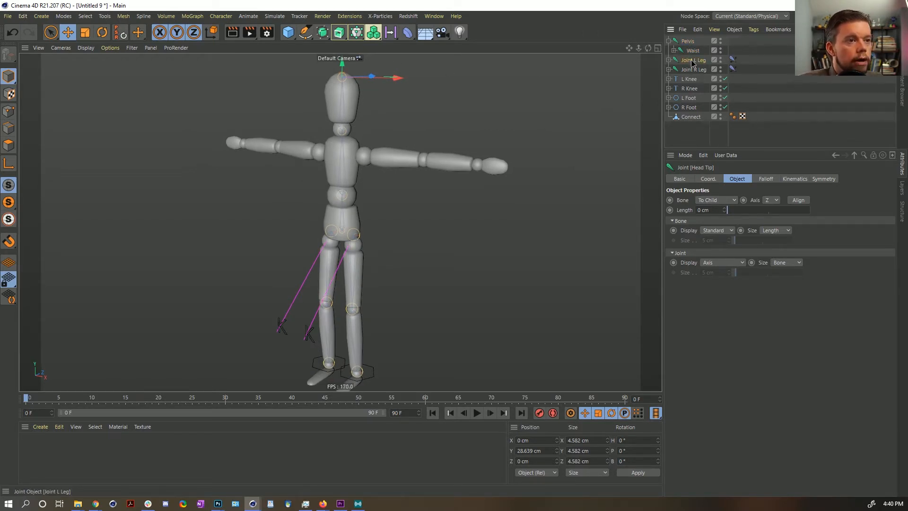
pyautogui.click(693, 69)
pyautogui.keyDown('ctrl'); pyautogui.click(696, 60); pyautogui.keyUp('ctrl')
pyautogui.moveTo(697, 59)
pyautogui.mouseDown()
pyautogui.moveTo(704, 52)
pyautogui.moveTo(691, 43)
pyautogui.mouseUp()
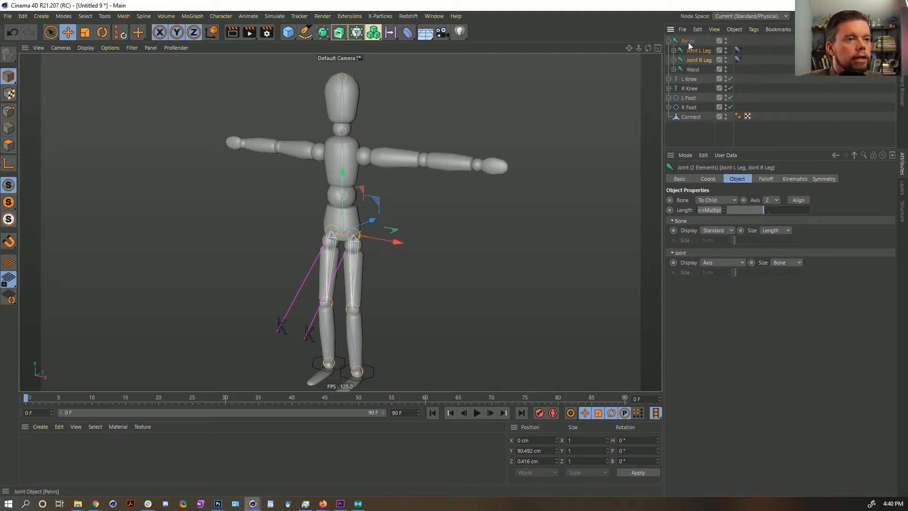
pyautogui.click(688, 42)
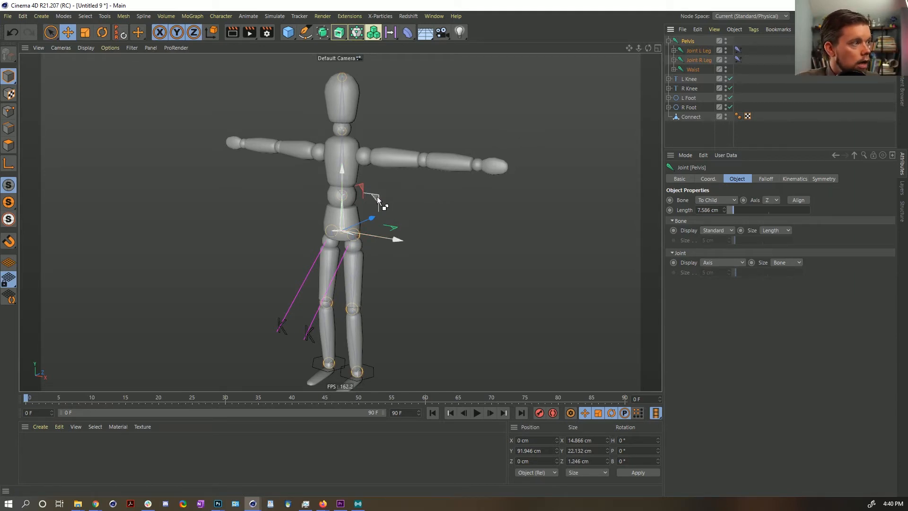
# Save the scene as [1a]BasicRigging.c4d in the SceneFiles folder.
pyautogui.hotkey('ctrl', 's')
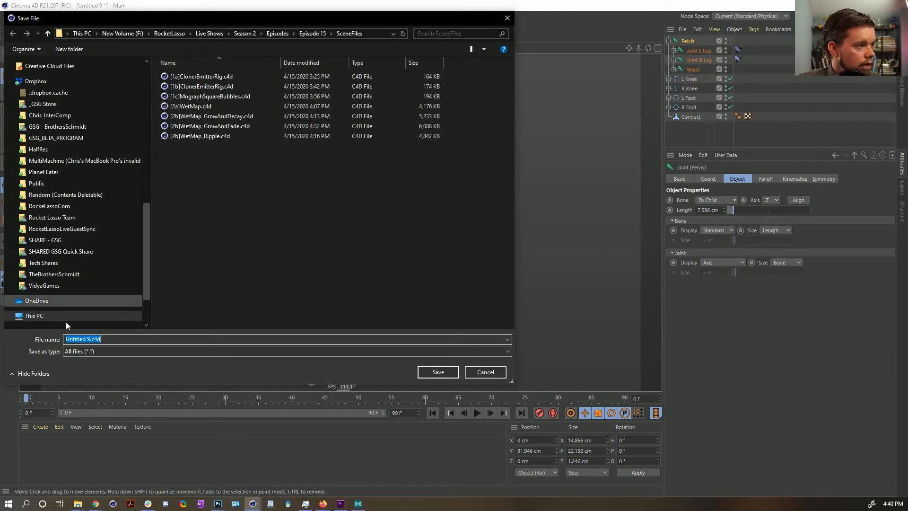
pyautogui.click(79, 340)
pyautogui.moveTo(91, 340); pyautogui.dragTo(28, 330)
pyautogui.write('[1a]Basic')
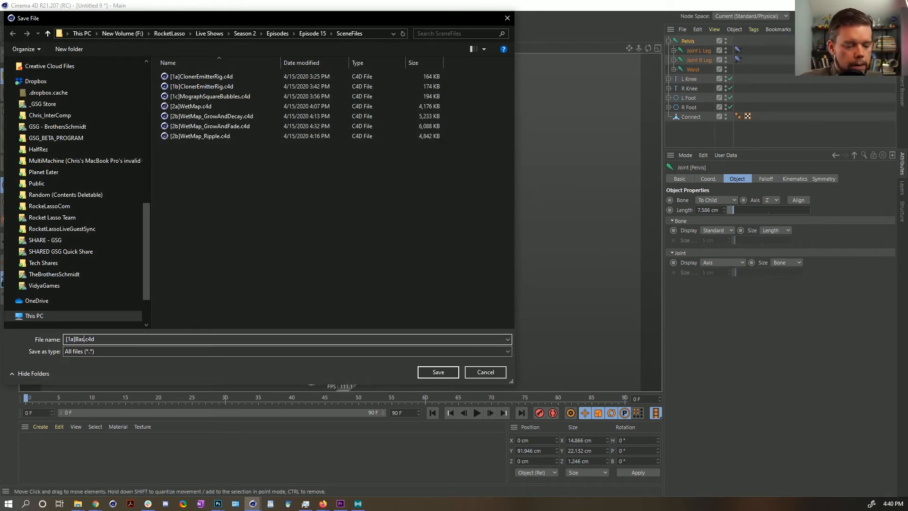
pyautogui.write('Rigging')
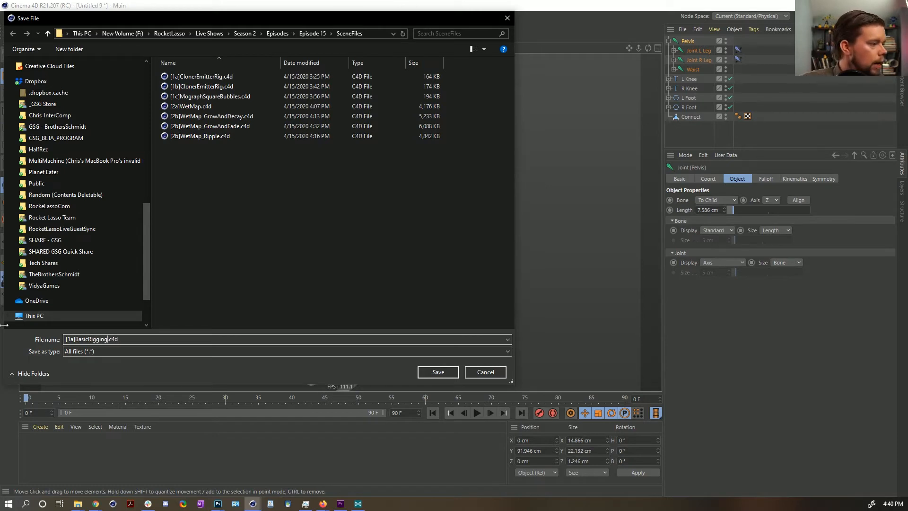
pyautogui.press('Return')
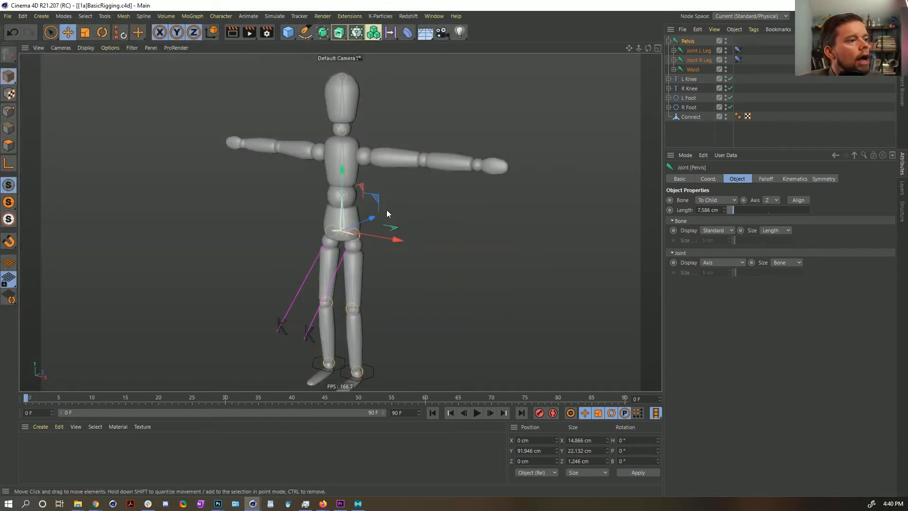
# Try moving the Pelvis joint to test the rig, and undo the move.
pyautogui.keyDown('alt'); pyautogui.moveTo(432, 265); pyautogui.dragTo(450, 257); pyautogui.keyUp('alt')
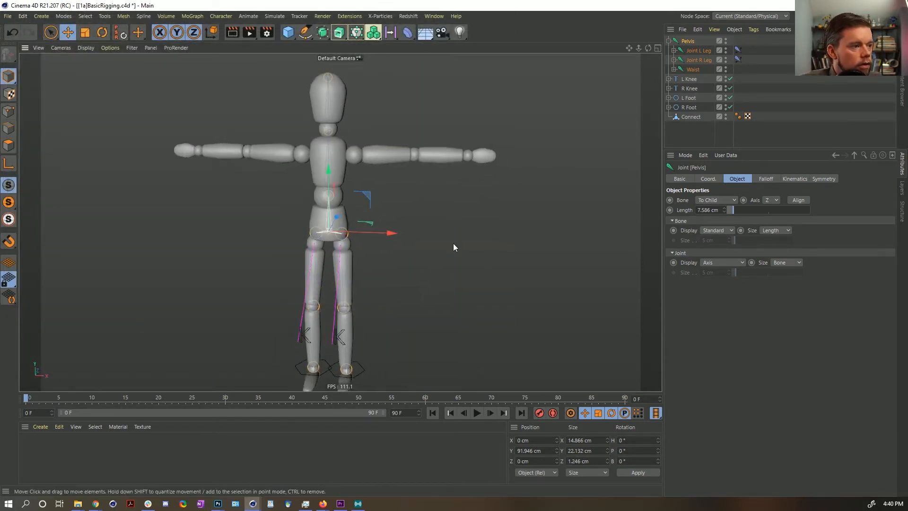
pyautogui.moveTo(367, 198); pyautogui.dragTo(334, 231)
pyautogui.hotkey('ctrl', 'z')
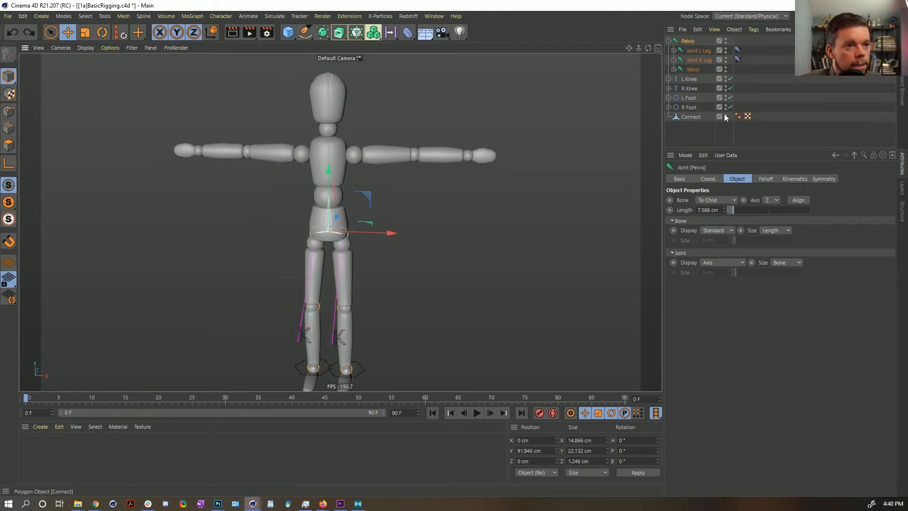
# Hide the Connect mesh, try moving the Pelvis joint with only the rig showing, undo it and show the mesh again.
pyautogui.click(725, 114)
pyautogui.keyDown('alt'); pyautogui.moveTo(440, 244); pyautogui.dragTo(356, 255); pyautogui.keyUp('alt')
pyautogui.scroll(3, 356, 256)
pyautogui.moveTo(447, 195); pyautogui.dragTo(488, 235)
pyautogui.hotkey('ctrl', 'z')
pyautogui.click(702, 134)
pyautogui.click(688, 42)
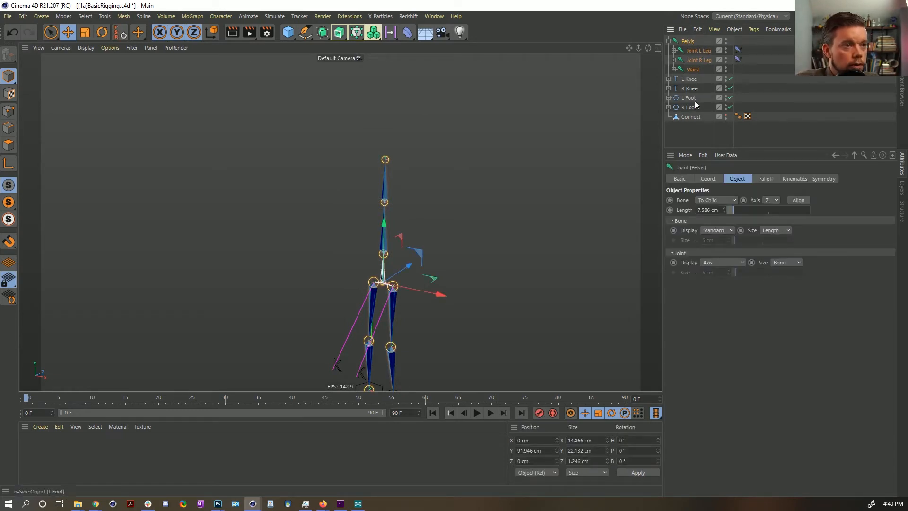
pyautogui.click(727, 116)
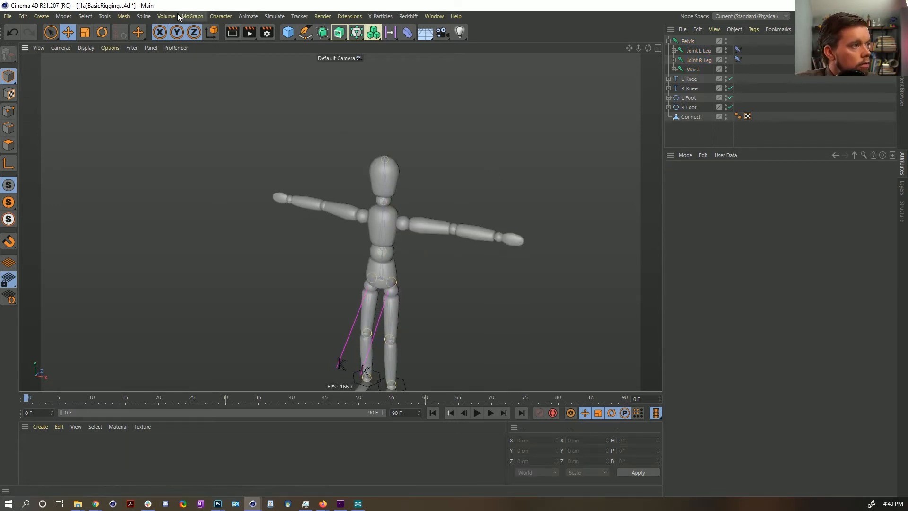
# Add a joint and place it at the mannequin's left shoulder, at about X 14 cm and Y 136.2 cm.
pyautogui.click(129, 17)
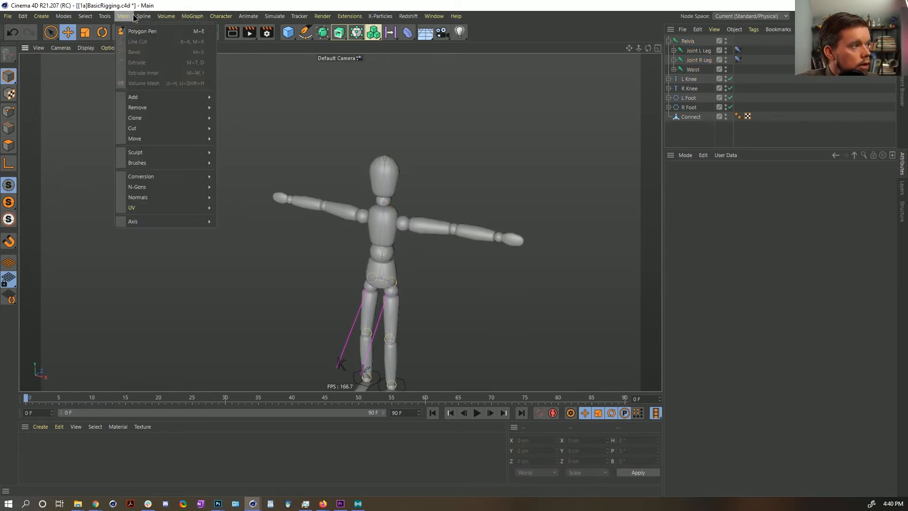
pyautogui.click(222, 16)
pyautogui.click(227, 166)
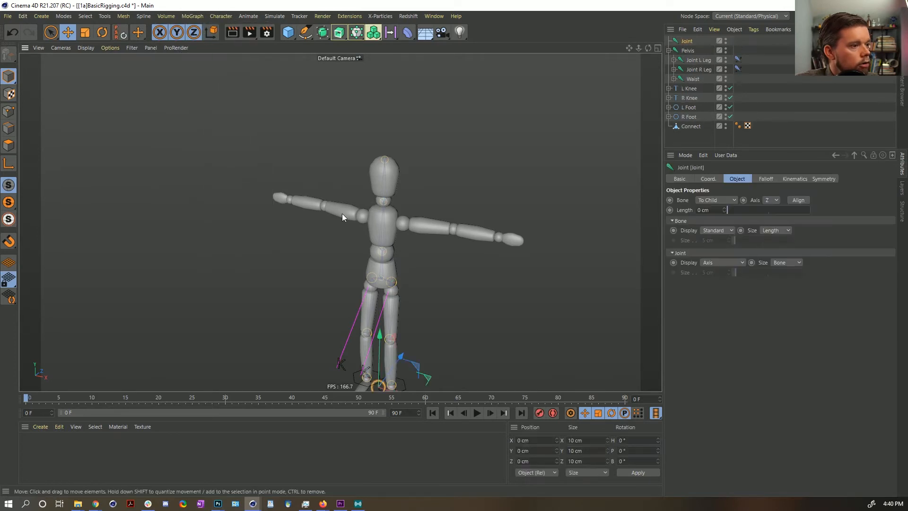
pyautogui.moveTo(388, 334); pyautogui.dragTo(399, 167)
pyautogui.keyDown('alt'); pyautogui.moveTo(428, 204); pyautogui.dragTo(447, 185); pyautogui.keyUp('alt')
pyautogui.moveTo(435, 220); pyautogui.dragTo(458, 218)
pyautogui.middleClick(496, 275)
pyautogui.keyDown('alt'); pyautogui.moveTo(442, 66); pyautogui.dragTo(403, 261, button='middle'); pyautogui.keyUp('alt')
pyautogui.keyDown('alt'); pyautogui.moveTo(404, 241); pyautogui.dragTo(454, 224, button='right'); pyautogui.keyUp('alt')
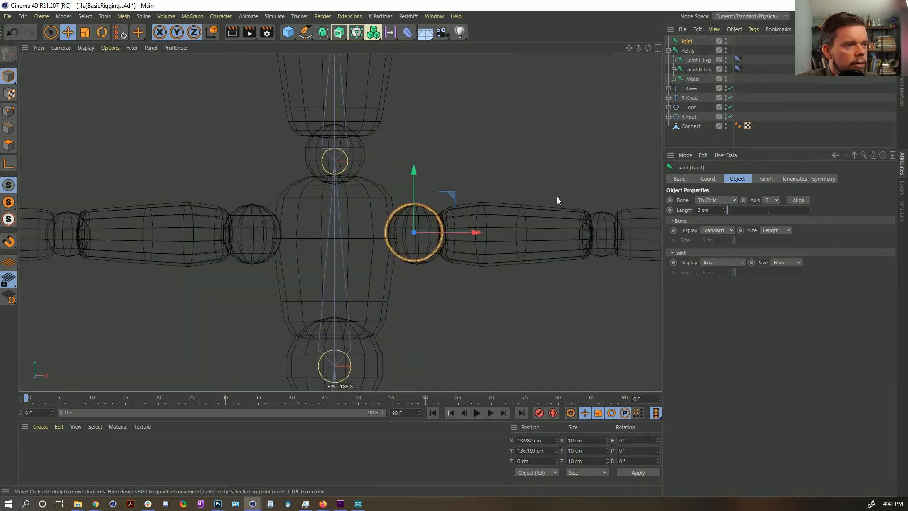
# Extend the shoulder joint with nested copies, moved about 33.4 cm along X to the elbow and 29.3 cm to the wrist.
pyautogui.keyDown('ctrl'); pyautogui.moveTo(688, 41); pyautogui.dragTo(687, 43); pyautogui.keyUp('ctrl')
pyautogui.moveTo(471, 232); pyautogui.dragTo(660, 237)
pyautogui.keyDown('alt'); pyautogui.moveTo(639, 196); pyautogui.dragTo(497, 182, button='middle'); pyautogui.keyUp('alt')
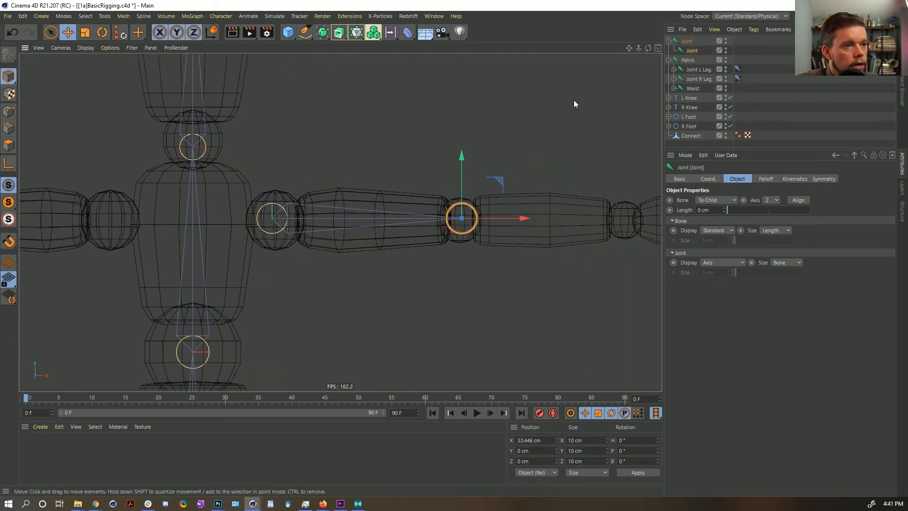
pyautogui.keyDown('ctrl'); pyautogui.moveTo(687, 51); pyautogui.dragTo(687, 51); pyautogui.keyUp('ctrl')
pyautogui.scroll(-5, 505, 182)
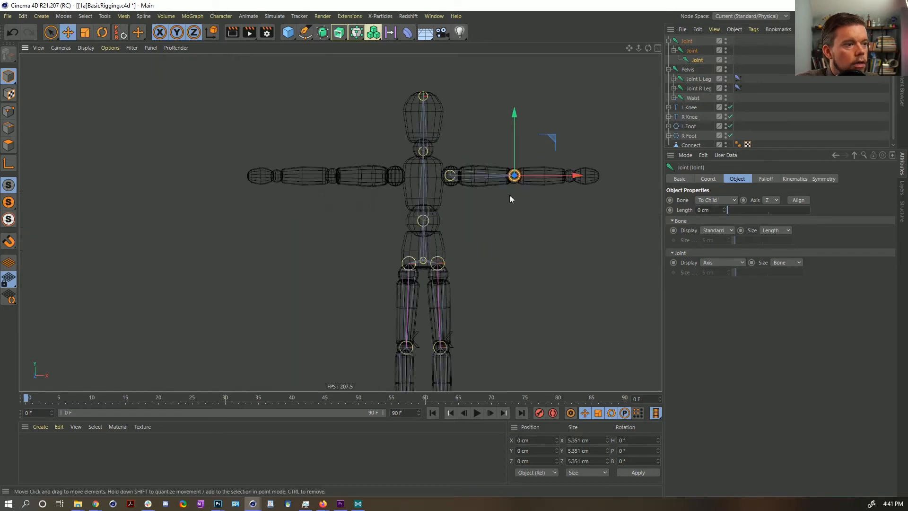
pyautogui.moveTo(576, 175); pyautogui.dragTo(630, 178)
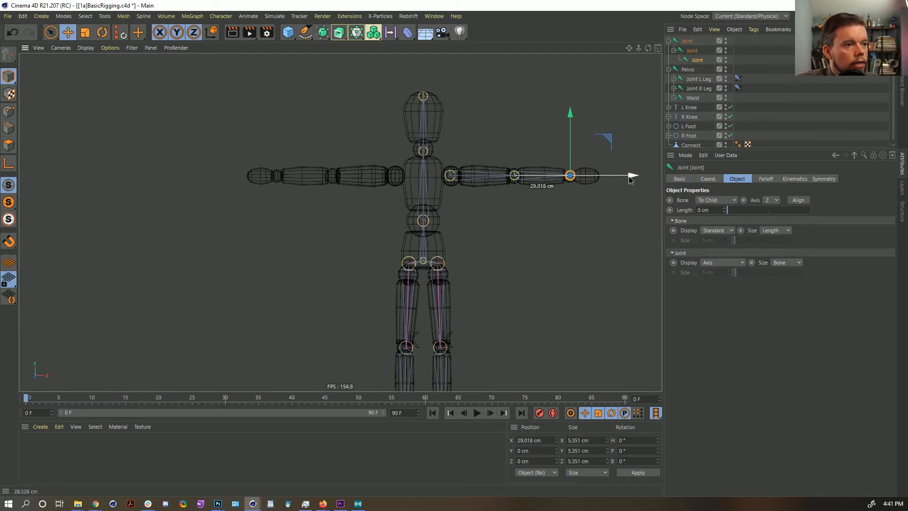
# Centre the wrist and elbow joints inside the arm from above, moving them about 5.7 cm and 6.1 cm along Z.
pyautogui.press('F2')
pyautogui.scroll(10, 470, 195)
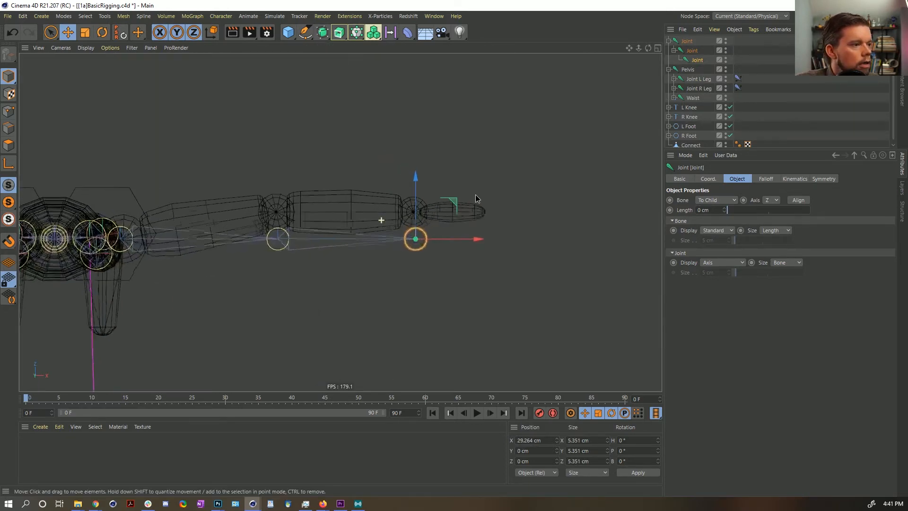
pyautogui.moveTo(459, 175); pyautogui.dragTo(454, 144)
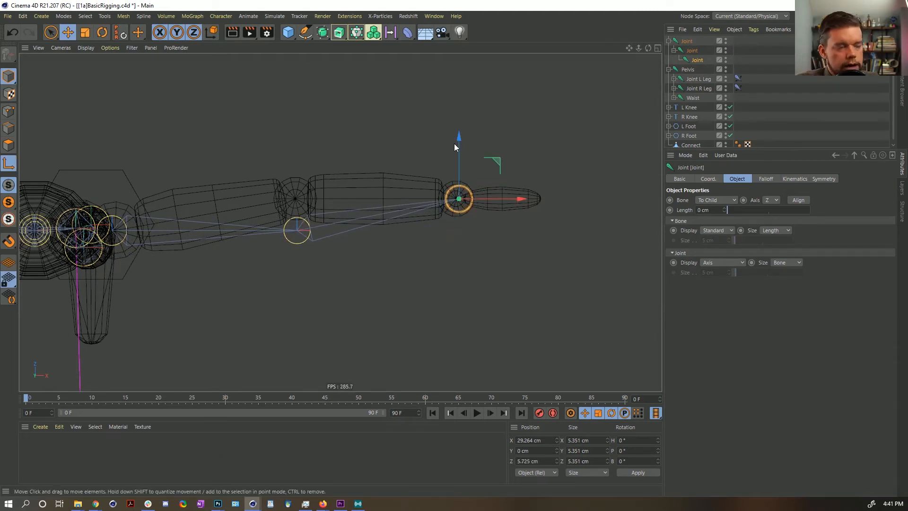
pyautogui.click(692, 51)
pyautogui.moveTo(296, 183); pyautogui.dragTo(294, 151)
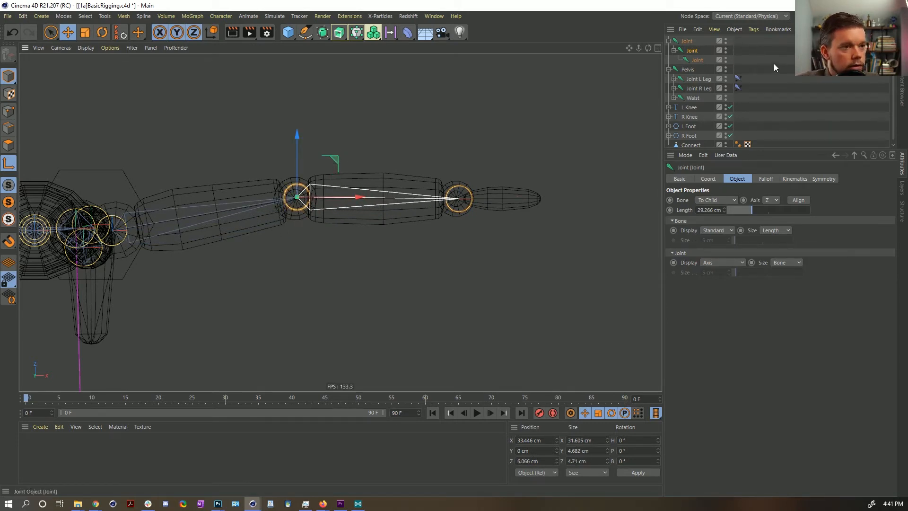
pyautogui.press('l')
# Return to the perspective view and rename the arm chain's shoulder joint Joint L Arm.
pyautogui.middleClick(428, 195)
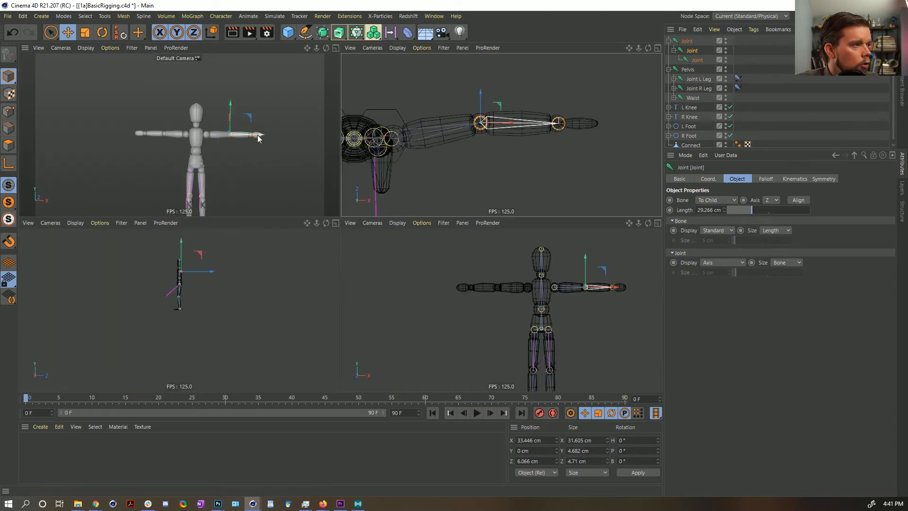
pyautogui.middleClick(257, 137)
pyautogui.keyDown('alt'); pyautogui.moveTo(356, 187); pyautogui.dragTo(410, 205); pyautogui.keyUp('alt')
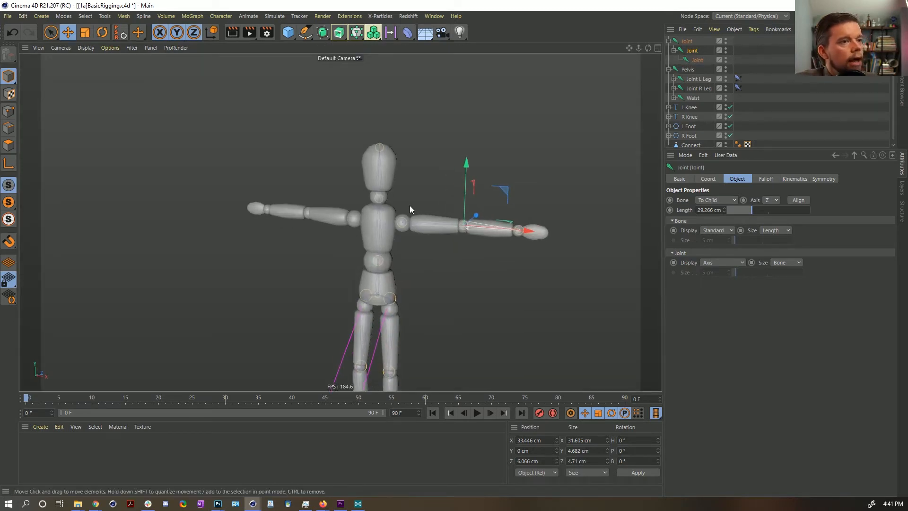
pyautogui.doubleClick(688, 41)
pyautogui.click(697, 41)
pyautogui.write('L')
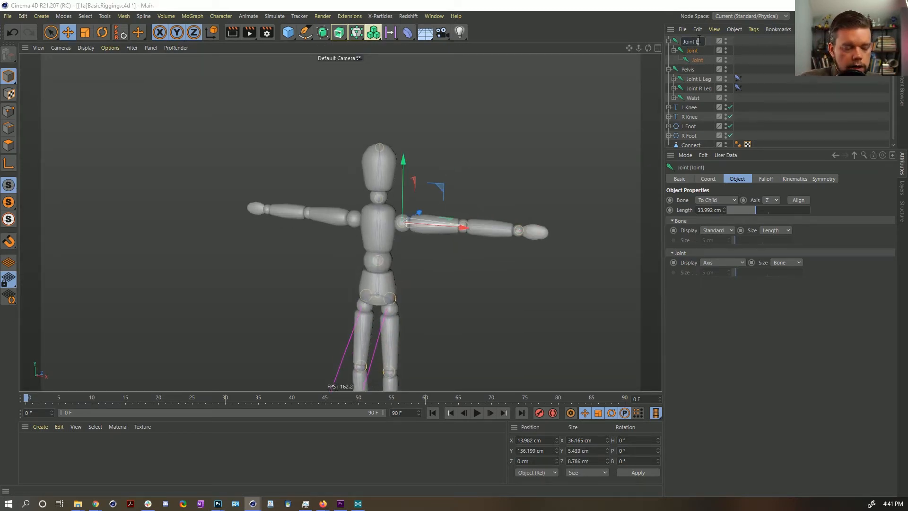
pyautogui.write(' Arm')
pyautogui.press('Return')
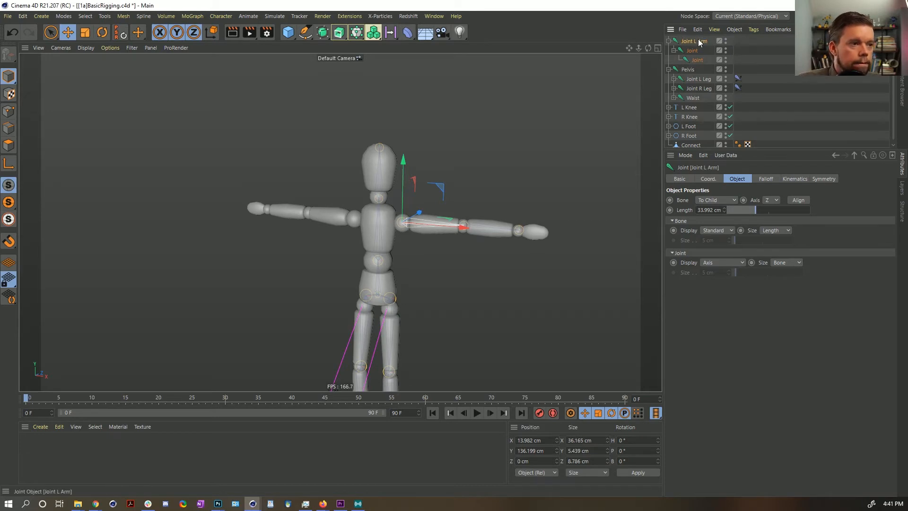
# Give Joint L Arm an IK tag with the wrist joint as its end, and add a goal and a pole vector.
pyautogui.rightClick(702, 43)
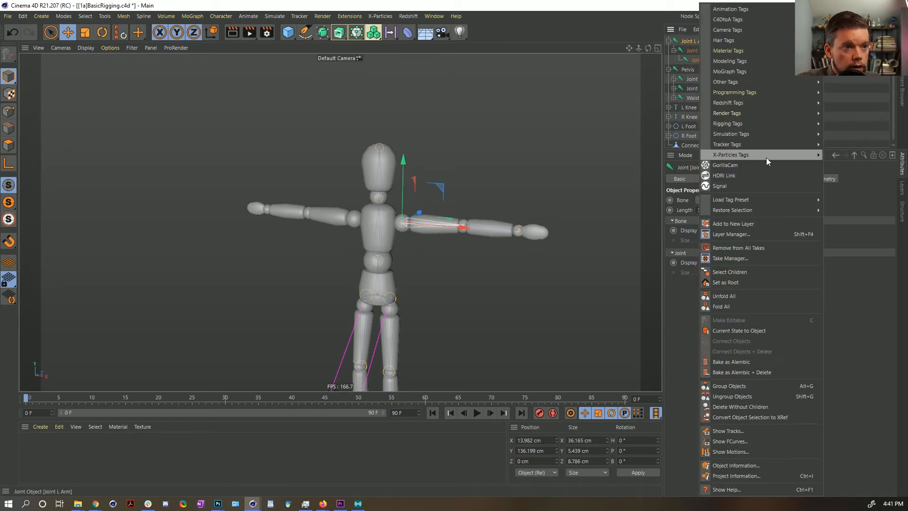
pyautogui.moveTo(744, 127)
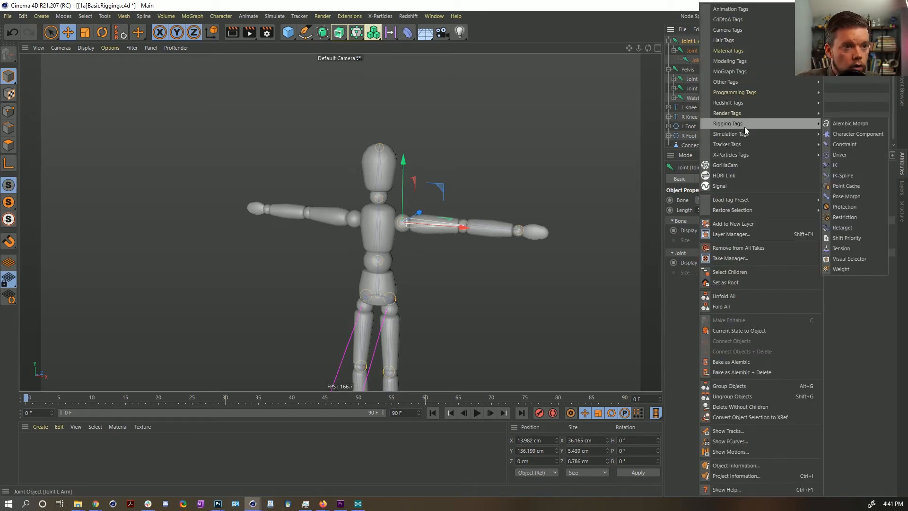
pyautogui.click(838, 165)
pyautogui.moveTo(696, 62); pyautogui.dragTo(730, 212)
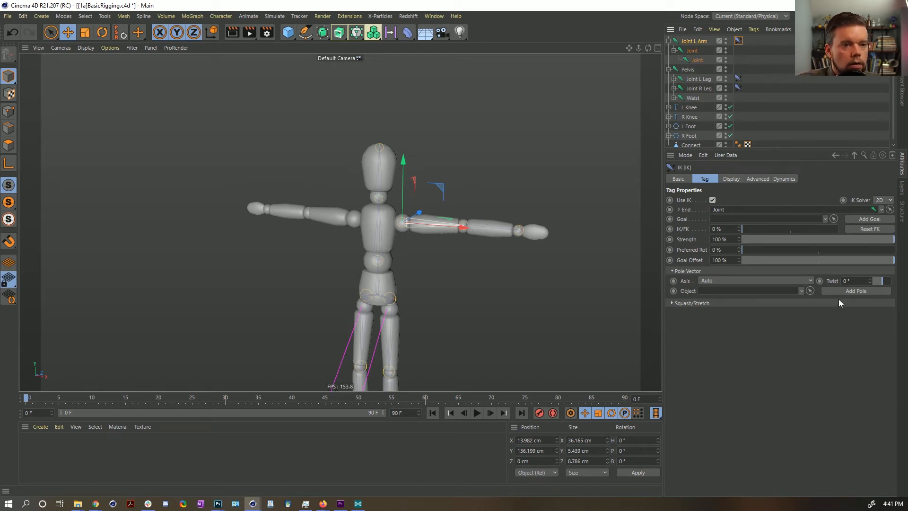
pyautogui.click(853, 219)
pyautogui.click(844, 289)
# Move the Joint L Arm.Pole null back behind the elbow along Z, to about Z 47.2 cm.
pyautogui.keyDown('alt'); pyautogui.moveTo(443, 240); pyautogui.dragTo(466, 222); pyautogui.keyUp('alt')
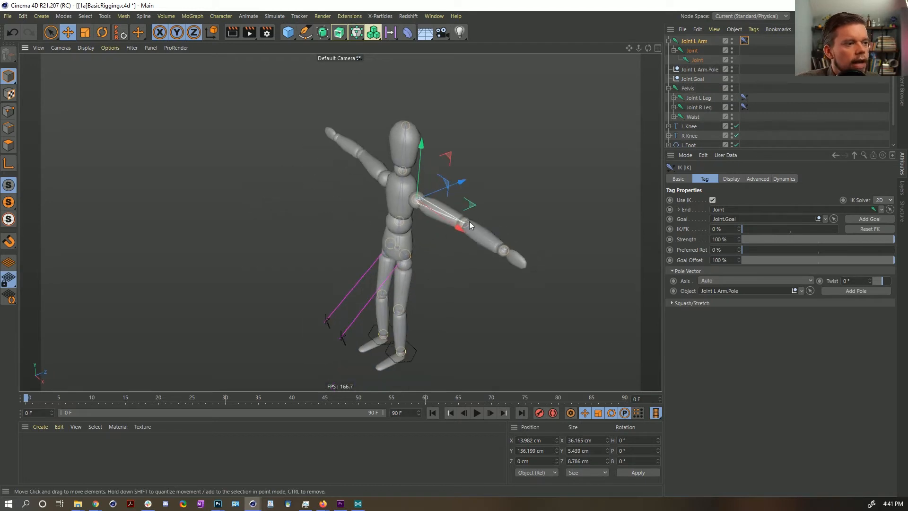
pyautogui.click(705, 70)
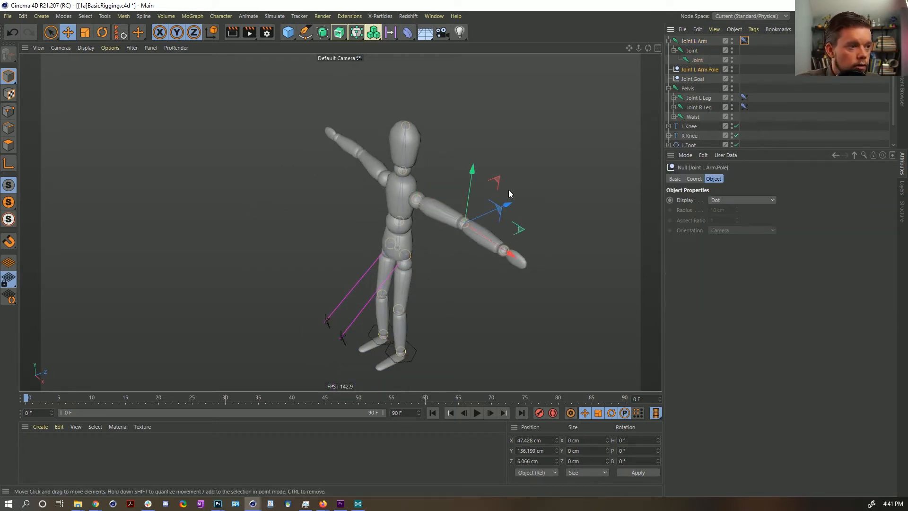
pyautogui.moveTo(509, 204); pyautogui.dragTo(564, 191)
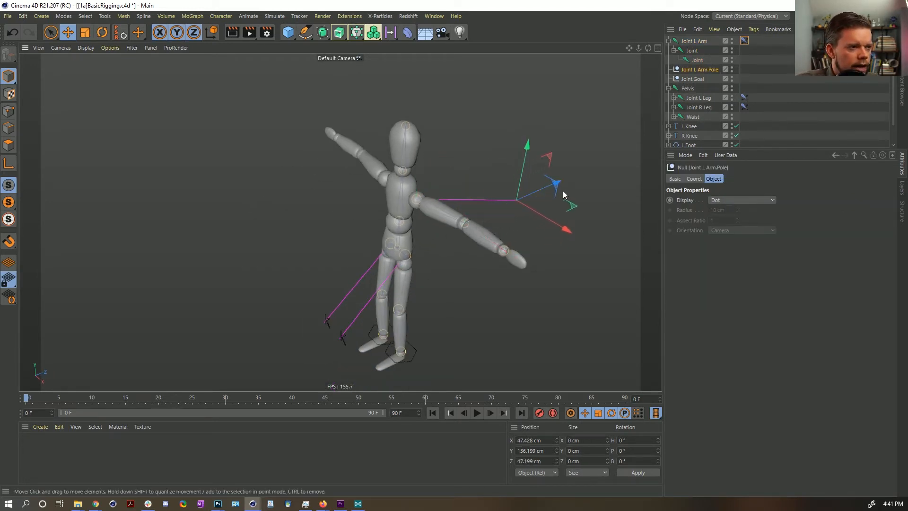
# Add an n-Side spline as parent of Joint.Goal, set its plane to XZ, and scale it down to about 16 cm across.
pyautogui.click(693, 79)
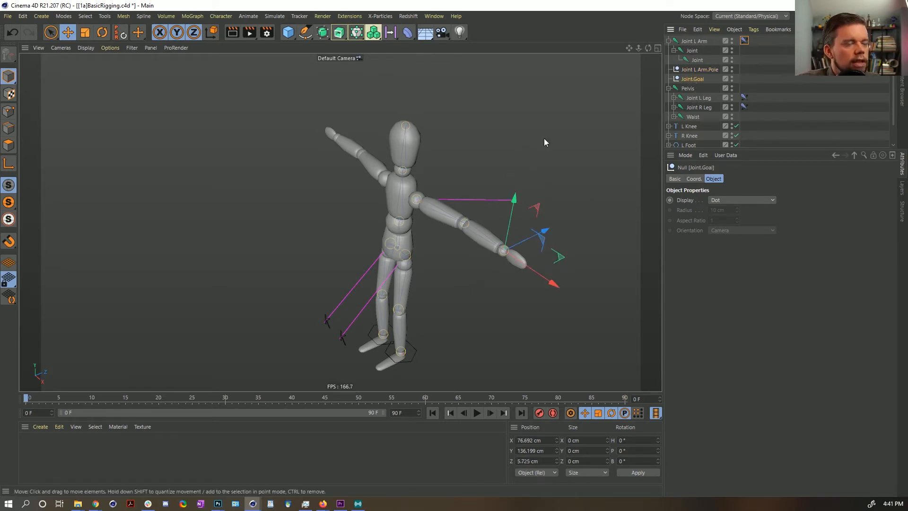
pyautogui.click(305, 31)
pyautogui.click(410, 97)
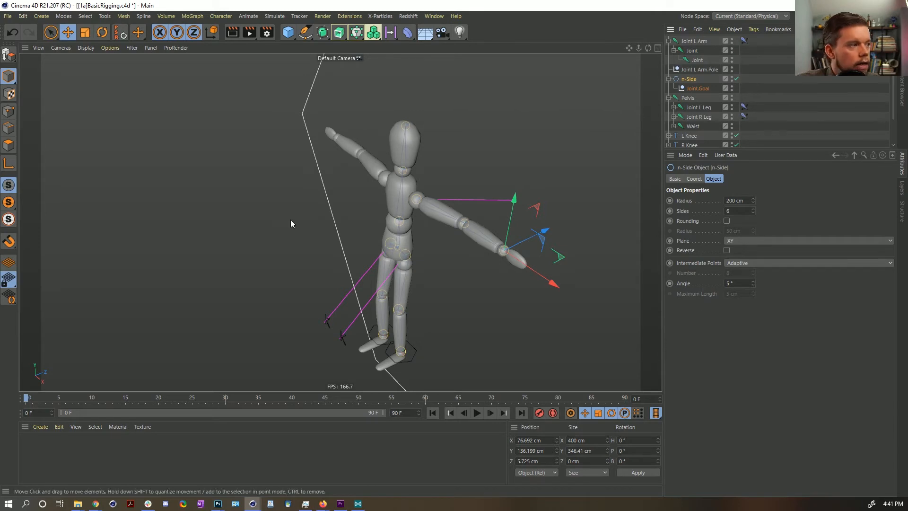
pyautogui.click(10, 164)
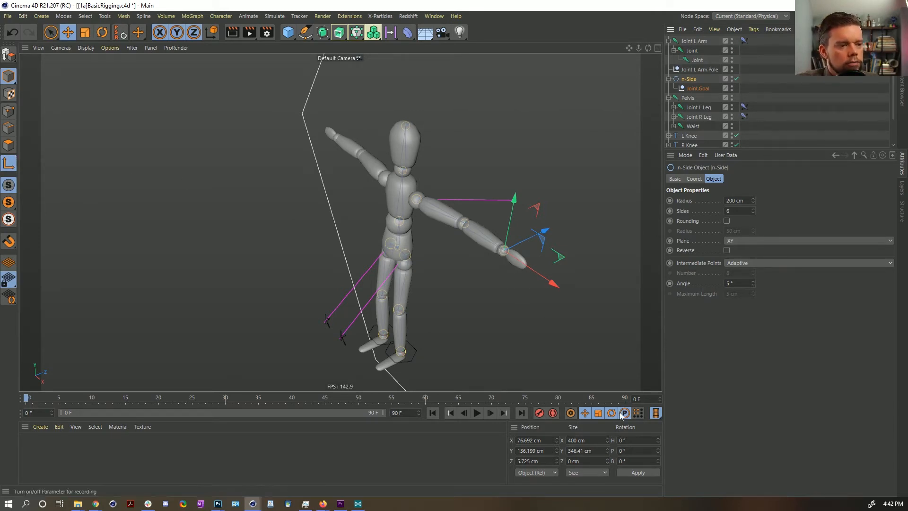
pyautogui.click(736, 240)
pyautogui.click(737, 274)
pyautogui.press('t')
pyautogui.moveTo(588, 164); pyautogui.dragTo(503, 247)
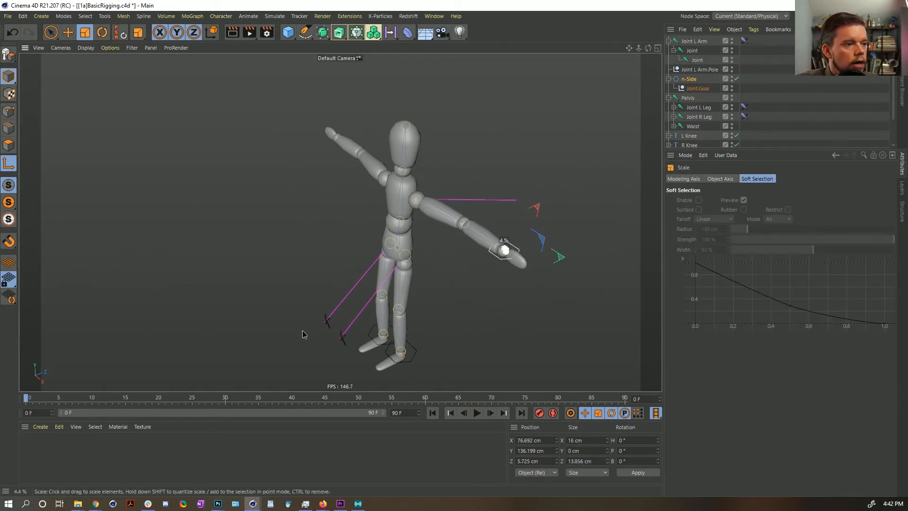
# Add a Text spline as parent of Joint L Arm.Pole, set its text to E, and scale it down to about 15.6 cm high.
pyautogui.click(695, 70)
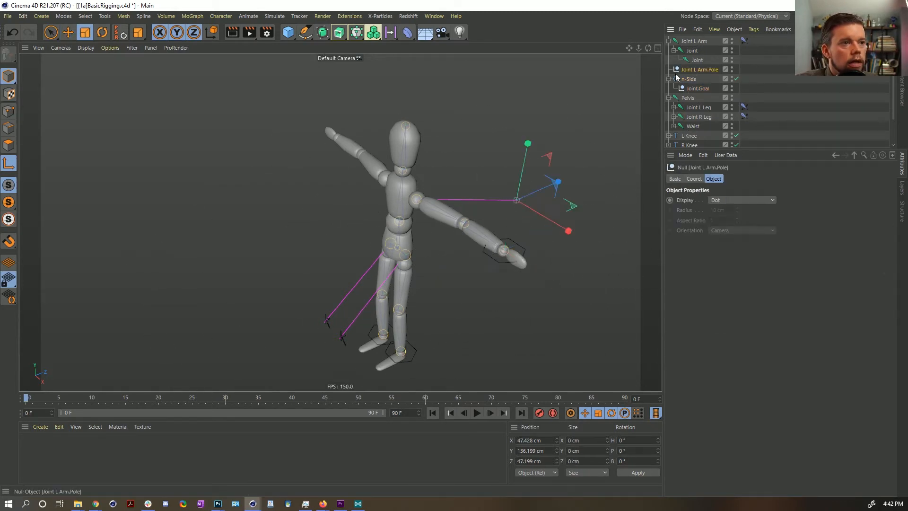
pyautogui.click(306, 33)
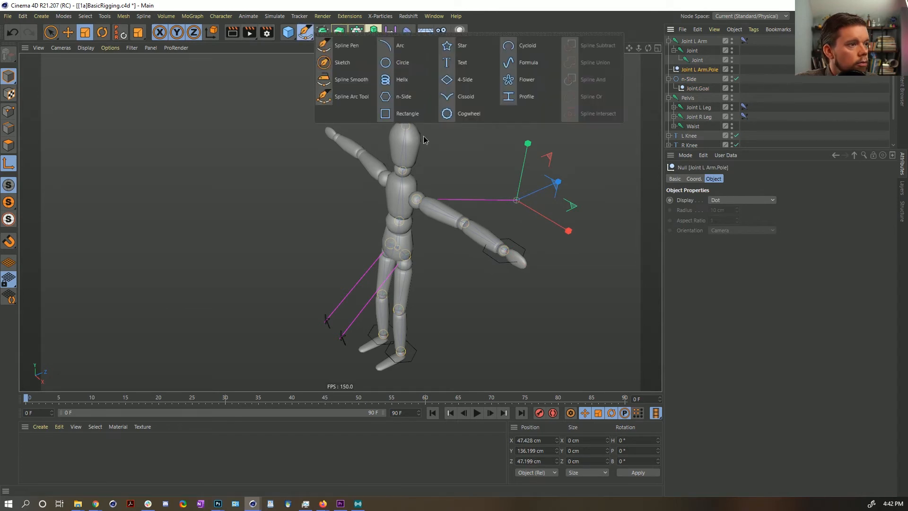
pyautogui.click(459, 64)
pyautogui.doubleClick(694, 200)
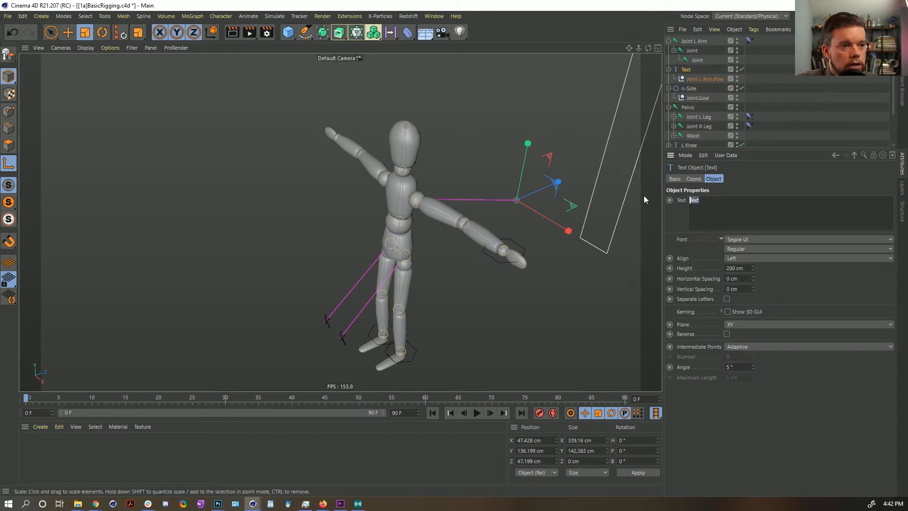
pyautogui.write('Et')
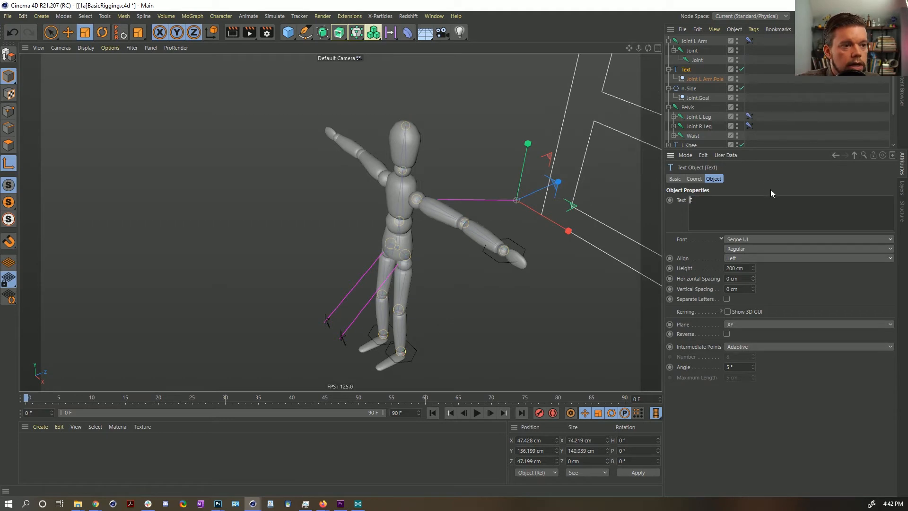
pyautogui.moveTo(578, 124); pyautogui.dragTo(288, 260)
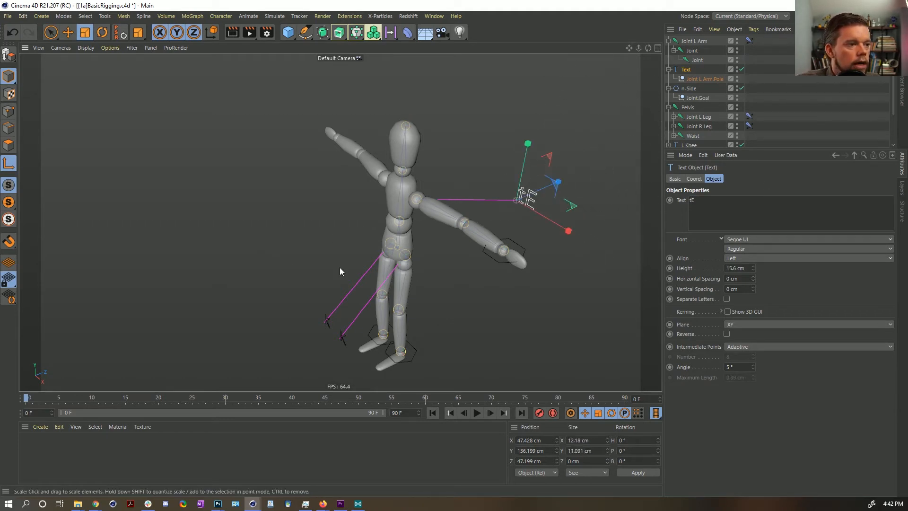
pyautogui.press('BackSpace')
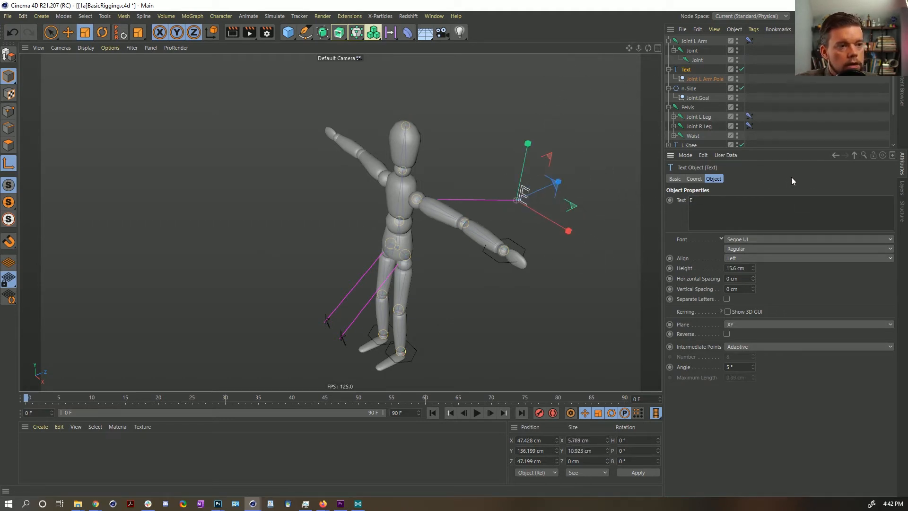
# Rename the elbow's text spline L E and the wrist's n-Side spline L Wrist.
pyautogui.click(695, 79)
pyautogui.doubleClick(688, 70)
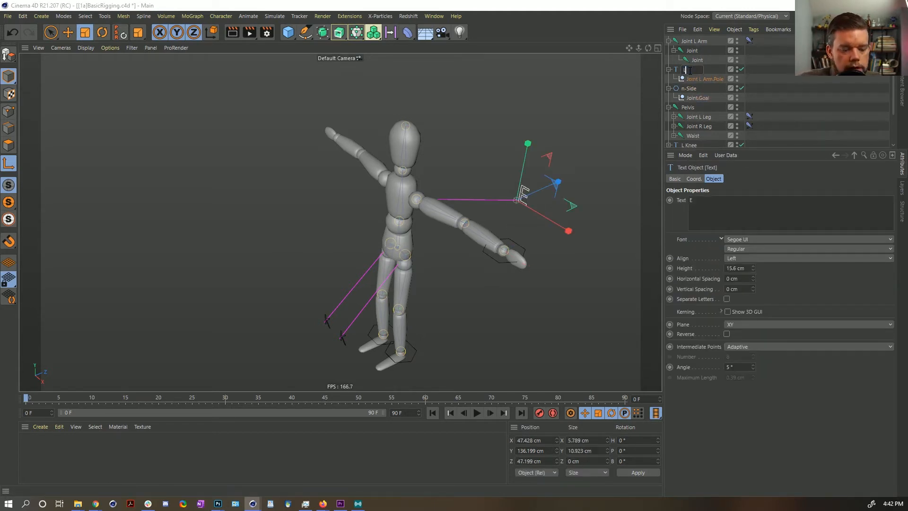
pyautogui.write('L E')
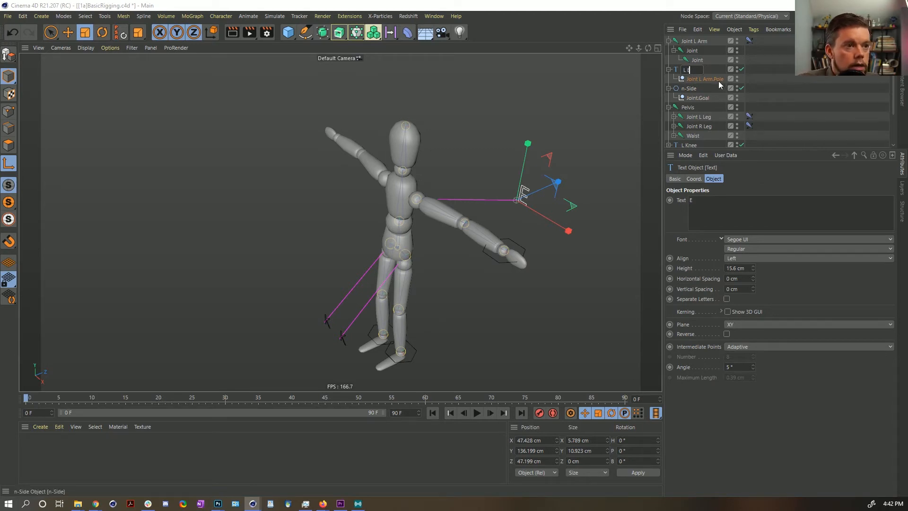
pyautogui.press('Return')
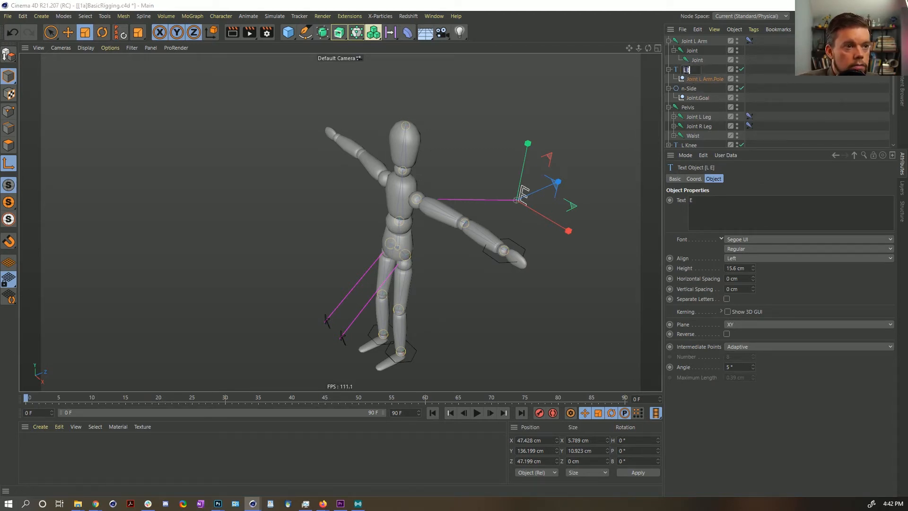
pyautogui.doubleClick(692, 89)
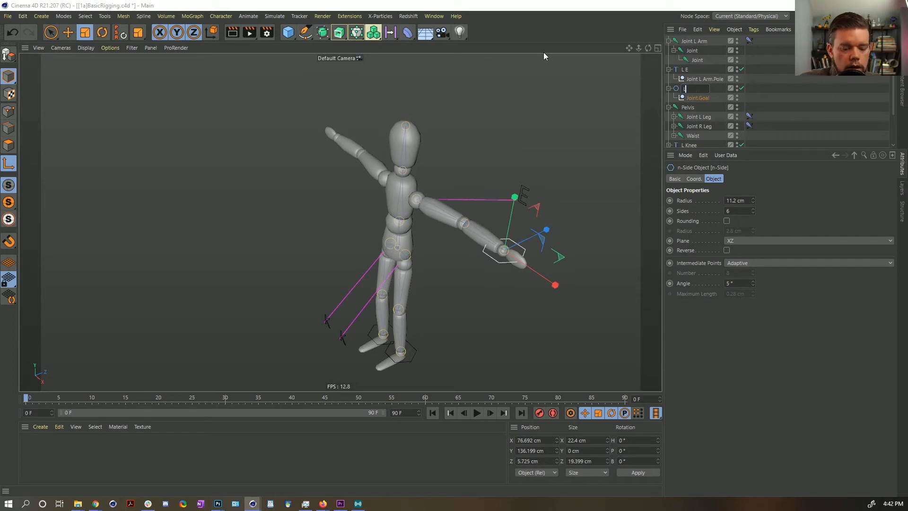
pyautogui.write('L Wrist')
pyautogui.press('Return')
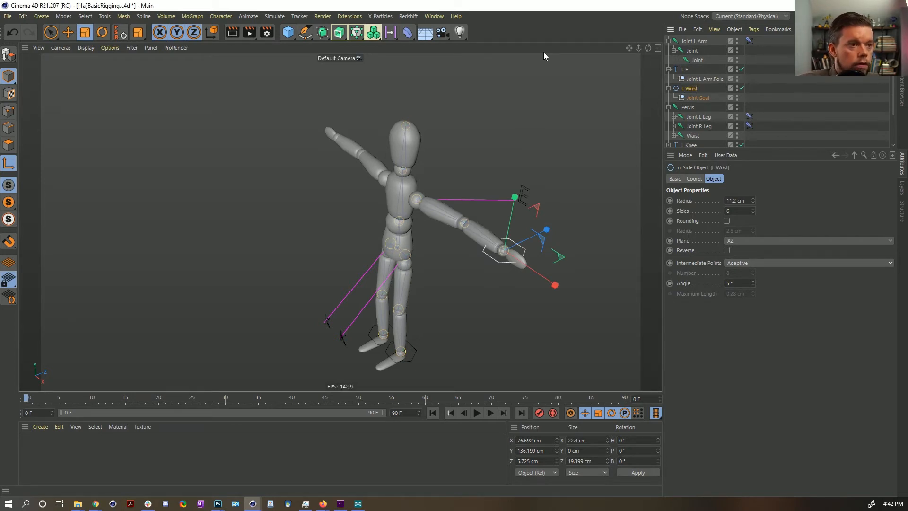
# Mirror Joint L Arm, L E and L Wrist with their children to the other side of the mannequin, using the Mirror Tool with World origin.
pyautogui.click(668, 89)
pyautogui.click(669, 70)
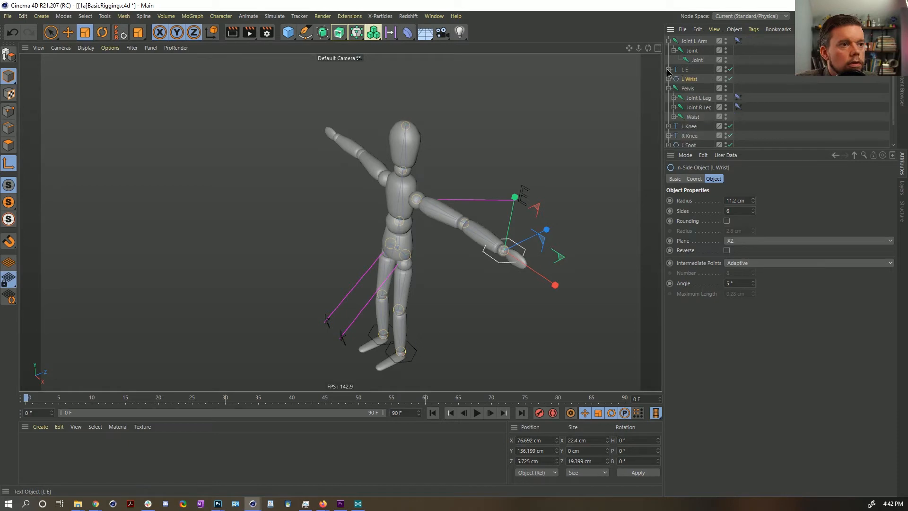
pyautogui.click(668, 41)
pyautogui.click(694, 41)
pyautogui.keyDown('shift'); pyautogui.click(689, 60); pyautogui.keyUp('shift')
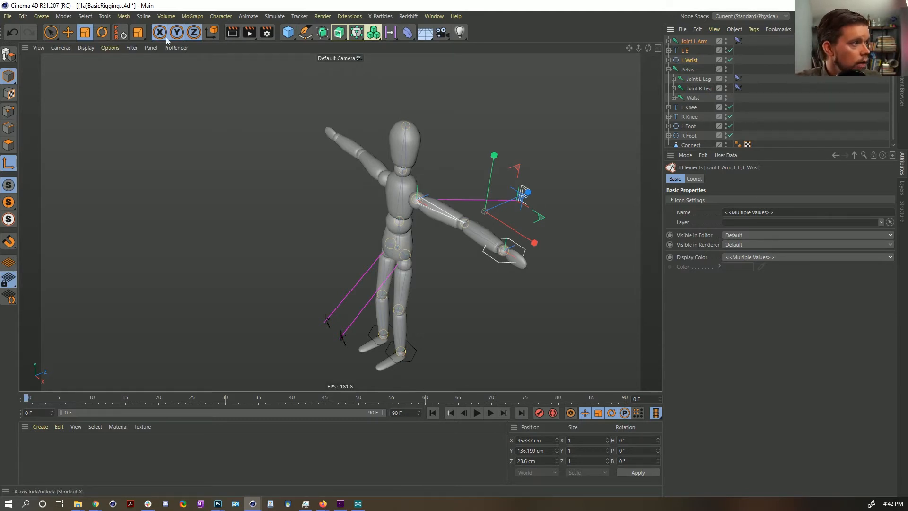
pyautogui.click(221, 17)
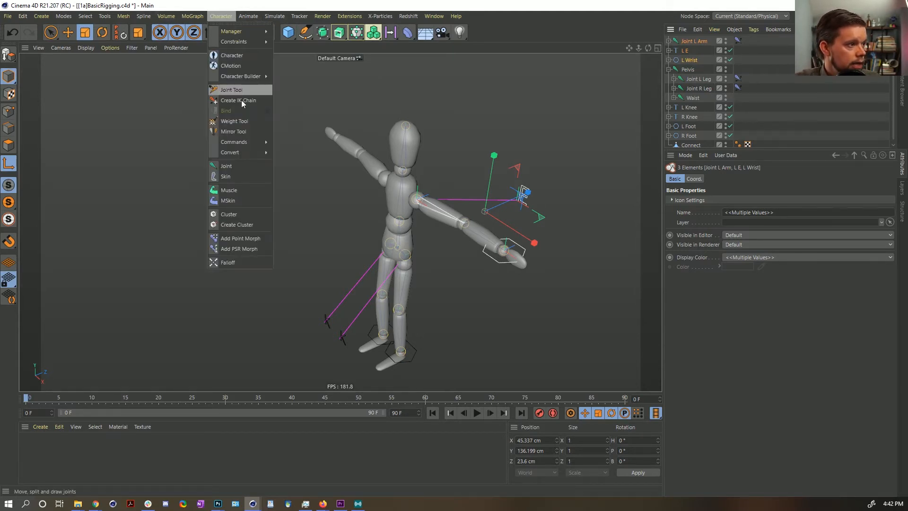
pyautogui.moveTo(236, 31)
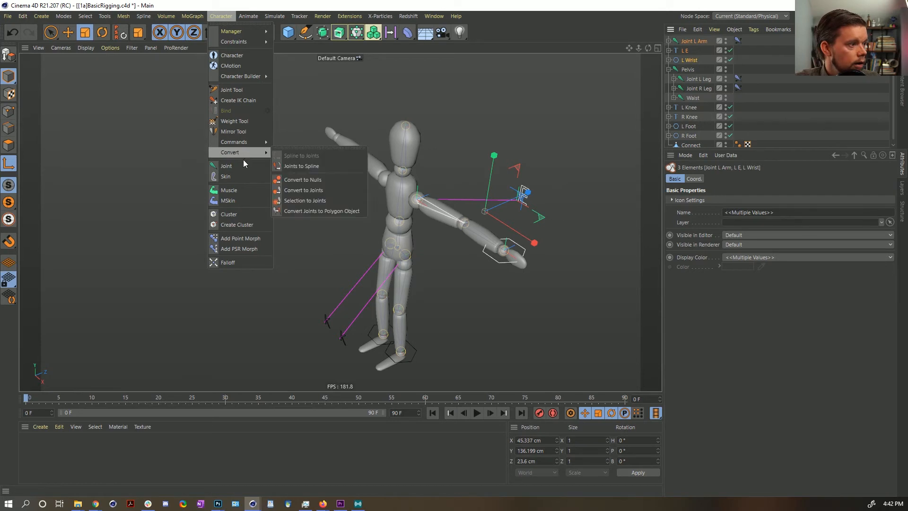
pyautogui.click(240, 133)
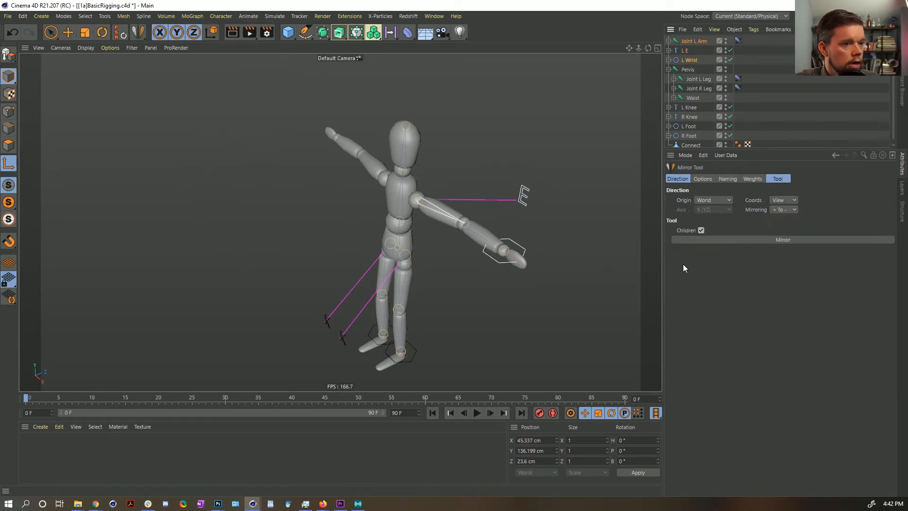
pyautogui.keyDown('alt'); pyautogui.moveTo(626, 239); pyautogui.dragTo(497, 200); pyautogui.keyUp('alt')
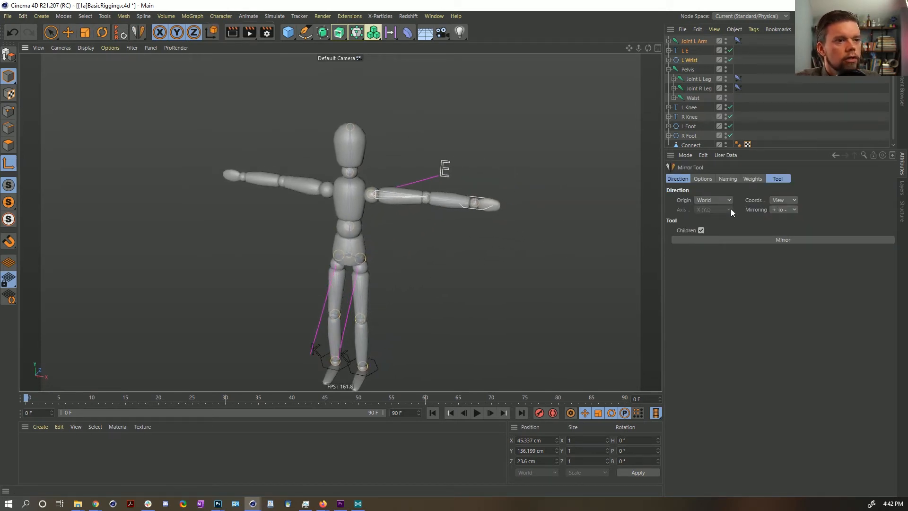
pyautogui.keyDown('alt'); pyautogui.moveTo(458, 229); pyautogui.dragTo(259, 190); pyautogui.keyUp('alt')
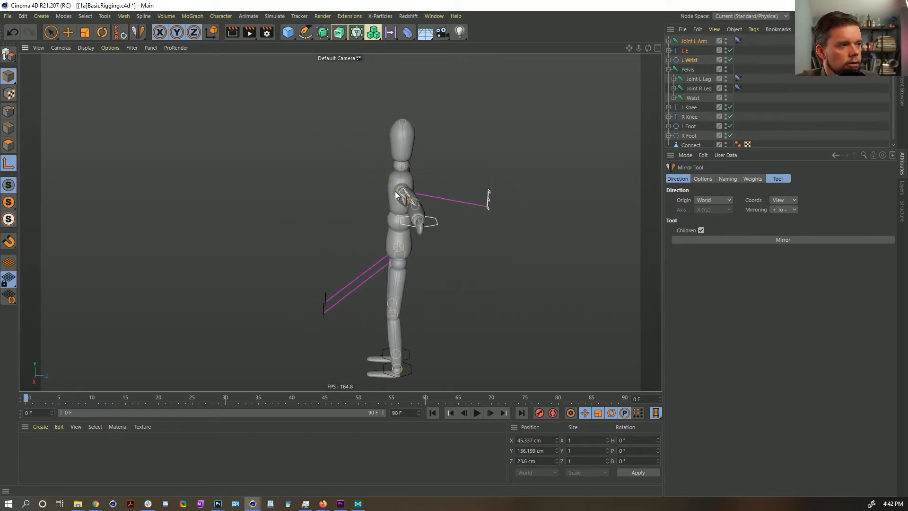
pyautogui.keyDown('alt'); pyautogui.moveTo(396, 191); pyautogui.dragTo(501, 191); pyautogui.keyUp('alt')
pyautogui.click(764, 238)
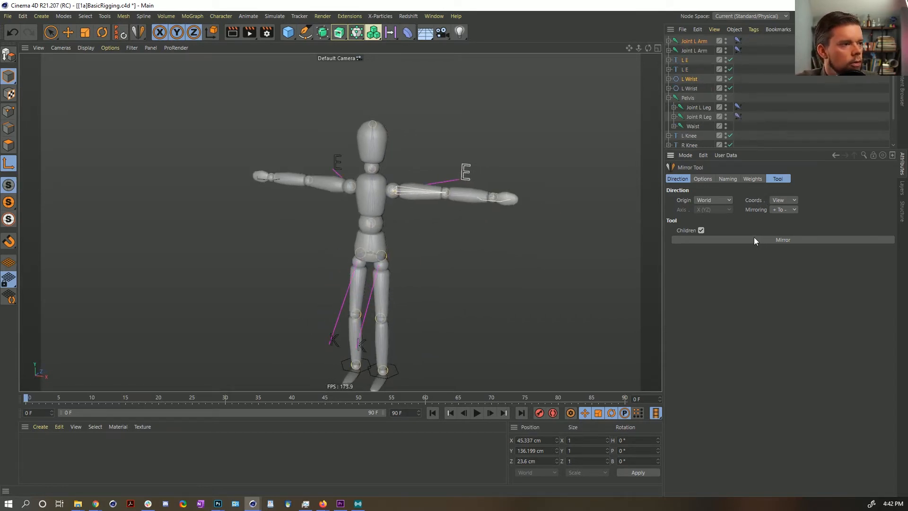
# Rename the mirrored arm joint, elbow text and wrist spline as Joint R Arm, R E and R Wrist.
pyautogui.keyDown('alt'); pyautogui.moveTo(378, 199); pyautogui.dragTo(404, 246); pyautogui.keyUp('alt')
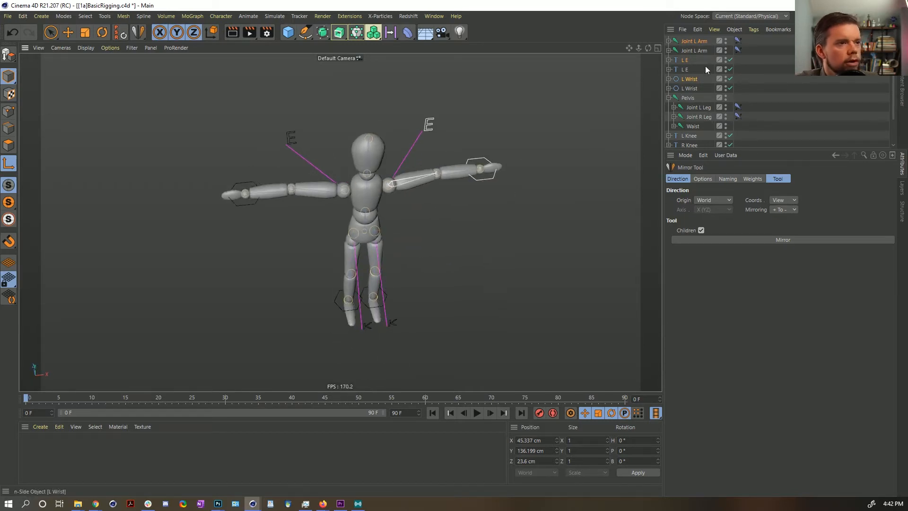
pyautogui.click(693, 51)
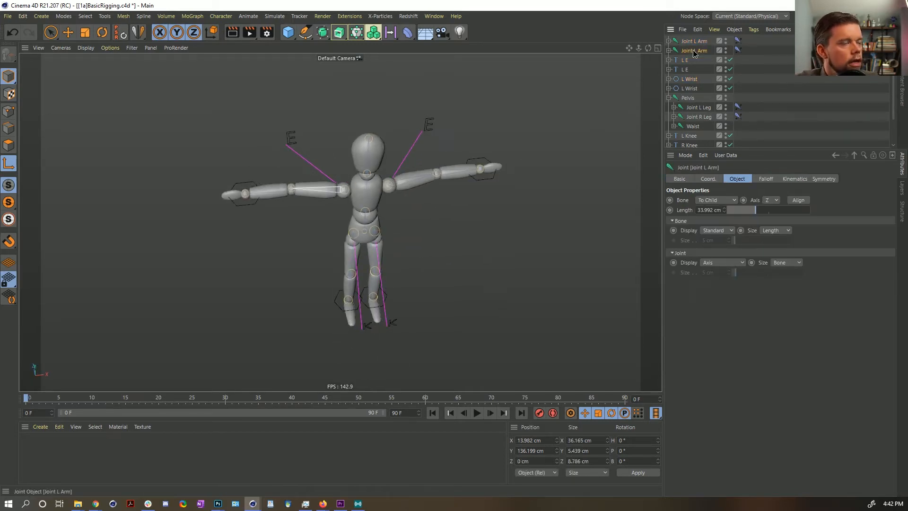
pyautogui.doubleClick(693, 50)
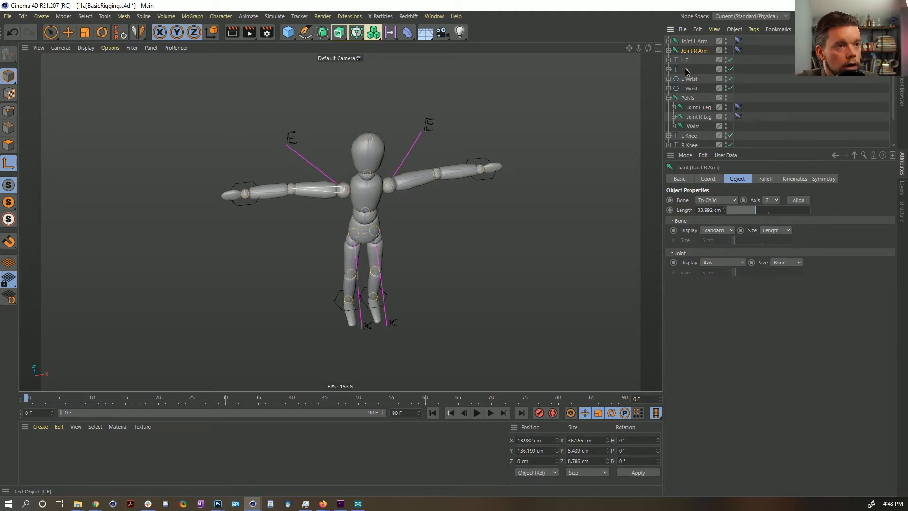
pyautogui.doubleClick(686, 60)
pyautogui.doubleClick(684, 69)
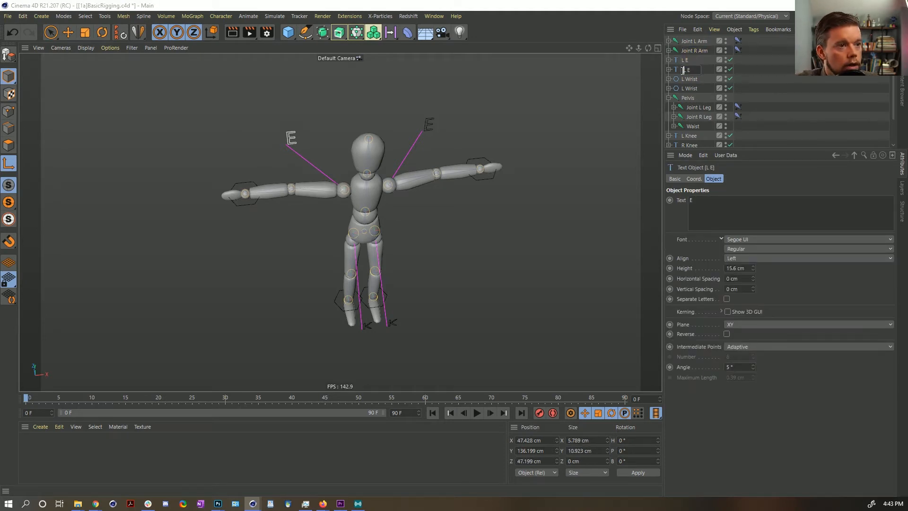
pyautogui.write('R E')
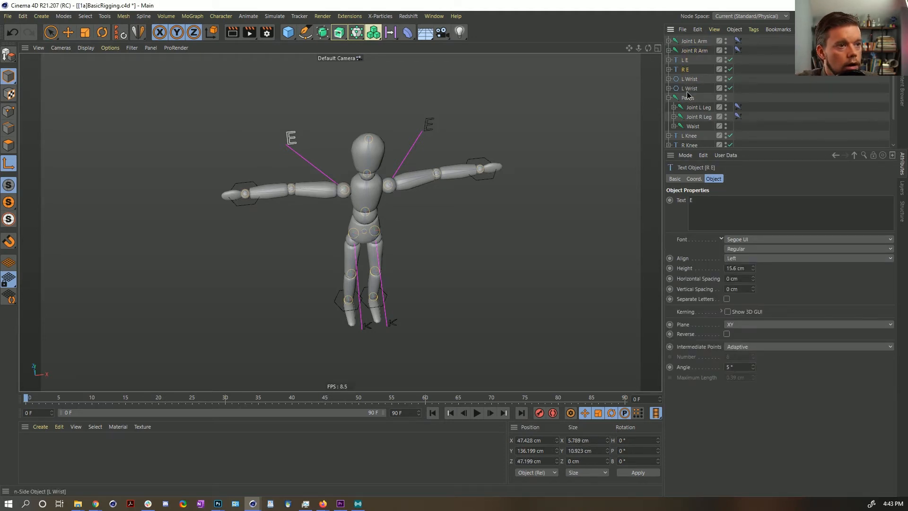
pyautogui.doubleClick(690, 88)
pyautogui.write('R')
pyautogui.click(787, 85)
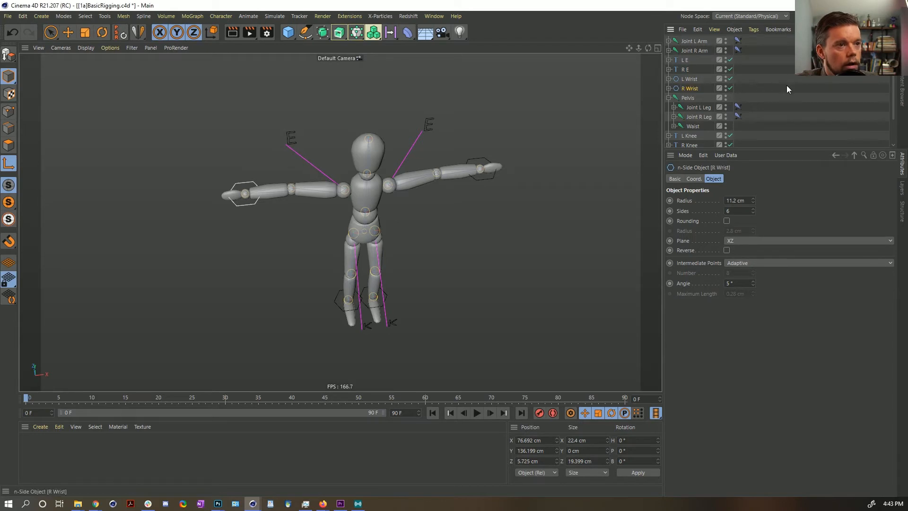
# Parent Joint L Arm and Joint R Arm under Waist, and move the collapsed Pelvis hierarchy between R Foot and Connect.
pyautogui.click(697, 42)
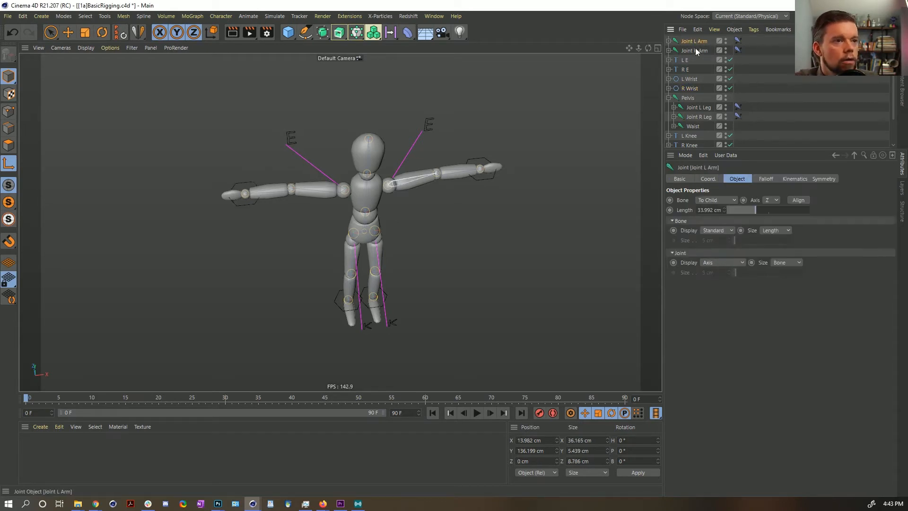
pyautogui.keyDown('shift'); pyautogui.click(693, 49); pyautogui.keyUp('shift')
pyautogui.moveTo(715, 112); pyautogui.dragTo(695, 128)
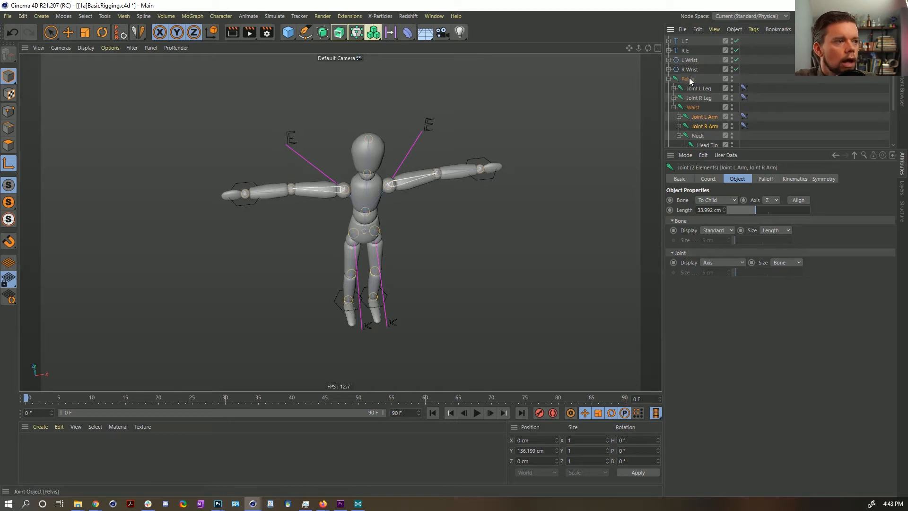
pyautogui.keyDown('alt'); pyautogui.moveTo(431, 169); pyautogui.dragTo(373, 153); pyautogui.keyUp('alt')
pyautogui.click(669, 78)
pyautogui.moveTo(686, 80); pyautogui.dragTo(689, 141)
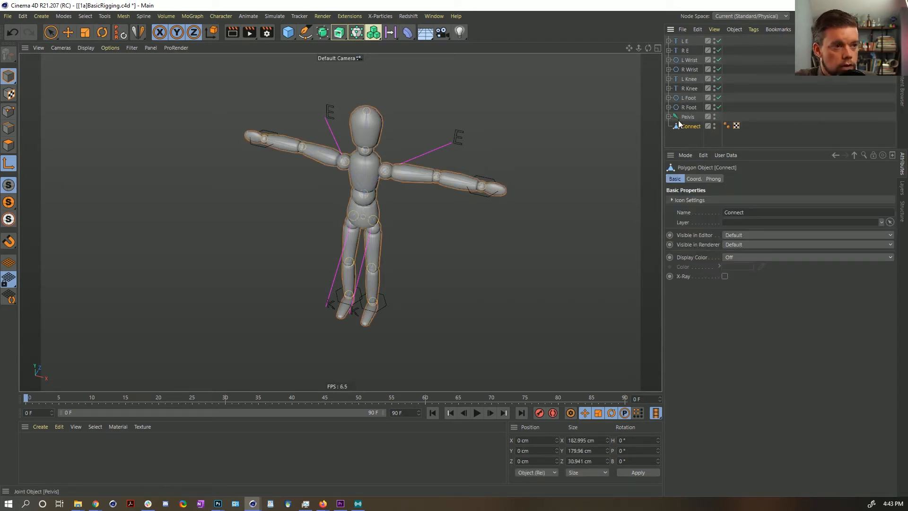
# Turn on Display Color for all eight elbow, wrist, knee and foot controllers and make it green with a hue of 119°.
pyautogui.click(689, 108)
pyautogui.keyDown('shift'); pyautogui.click(685, 41); pyautogui.keyUp('shift')
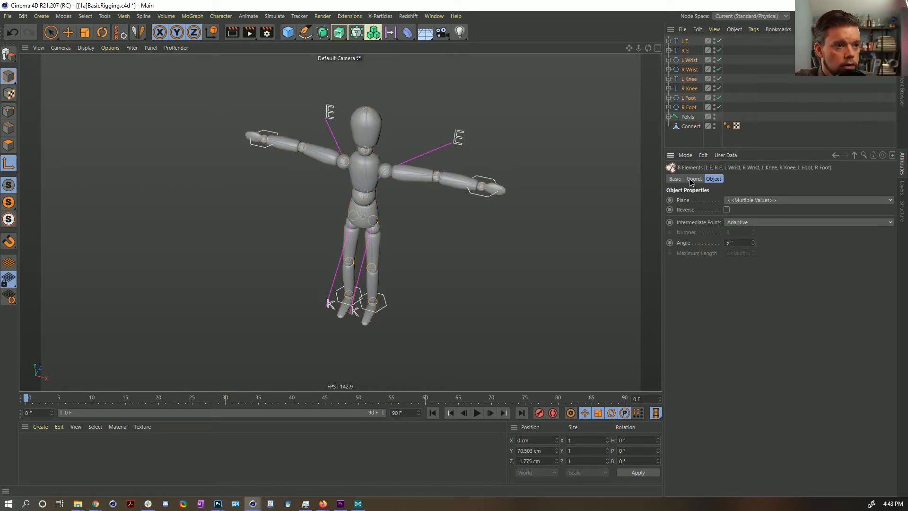
pyautogui.click(675, 179)
pyautogui.click(737, 256)
pyautogui.click(745, 285)
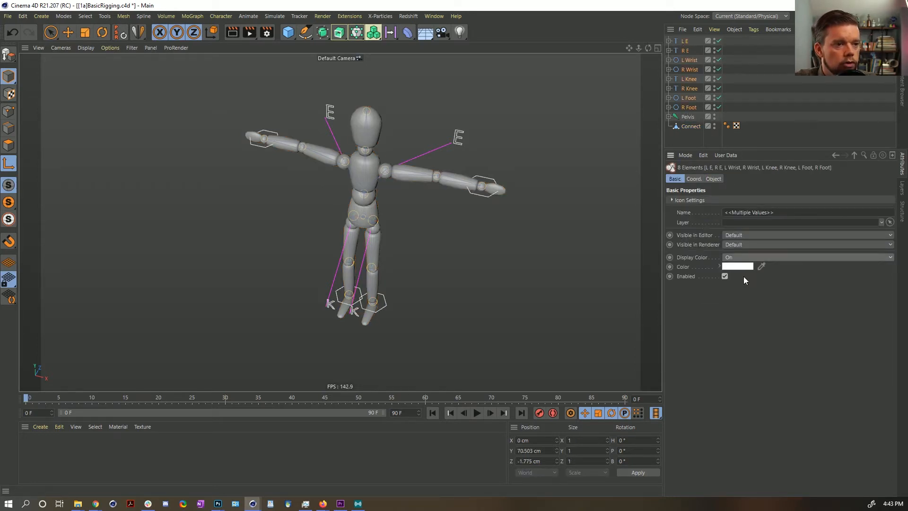
pyautogui.click(737, 267)
pyautogui.click(731, 265)
pyautogui.click(812, 275)
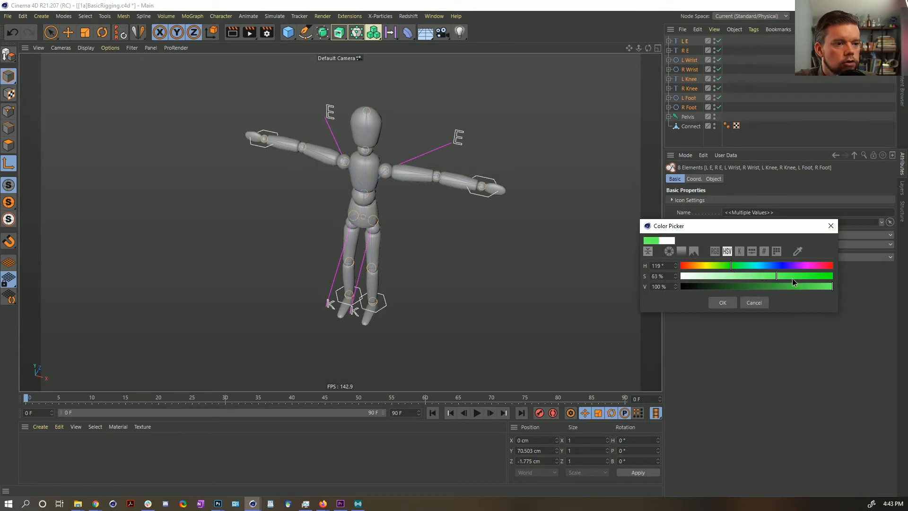
pyautogui.click(728, 303)
pyautogui.click(757, 136)
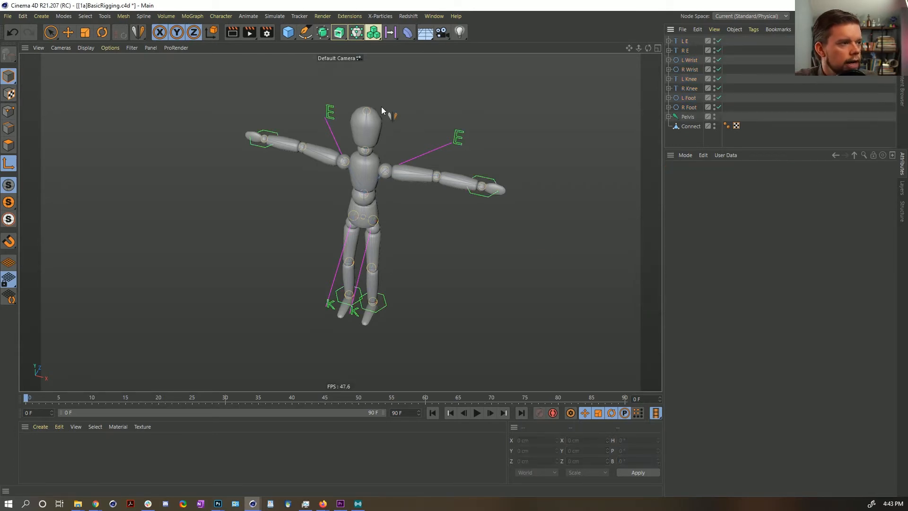
# Save the scene under the new file name [1a]BasicRigging_Wieghting.c4d.
pyautogui.keyDown('alt'); pyautogui.moveTo(480, 178); pyautogui.dragTo(400, 169); pyautogui.keyUp('alt')
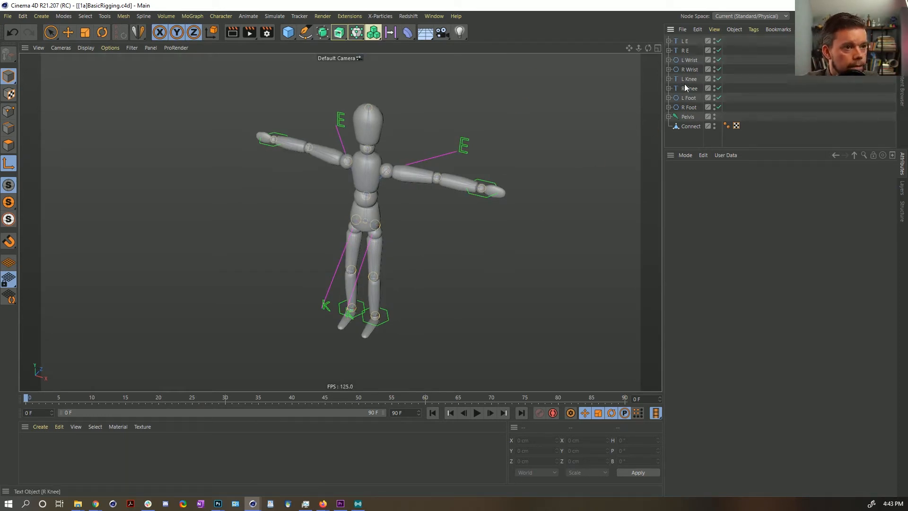
pyautogui.hotkey('ctrl', 'shift', 's')
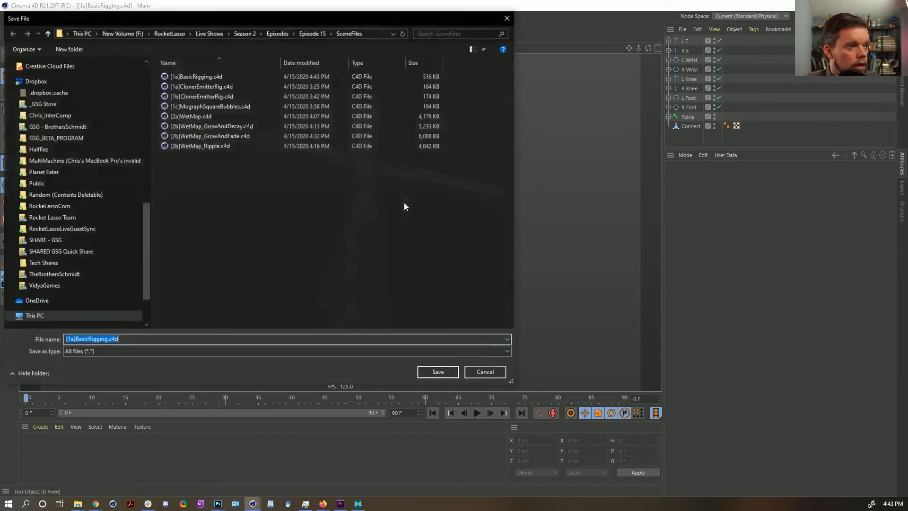
pyautogui.click(77, 339)
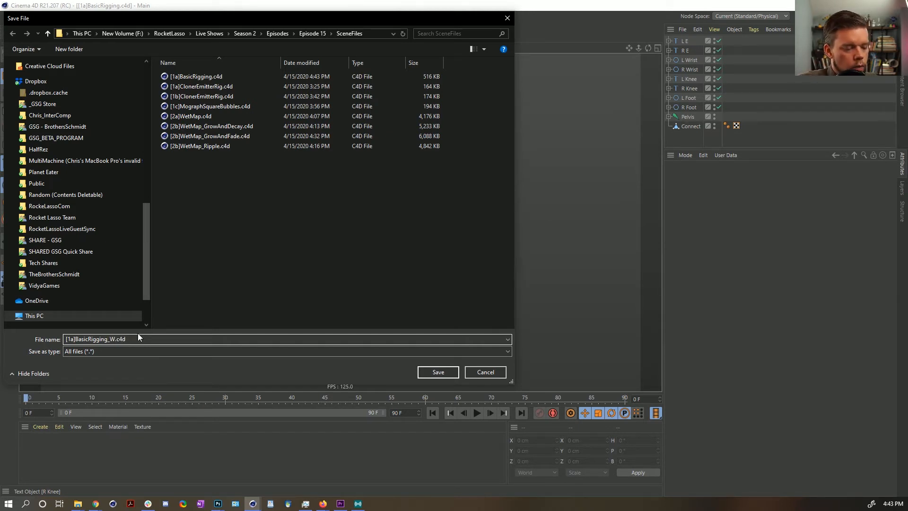
pyautogui.write('_W')
pyautogui.write('ieghting')
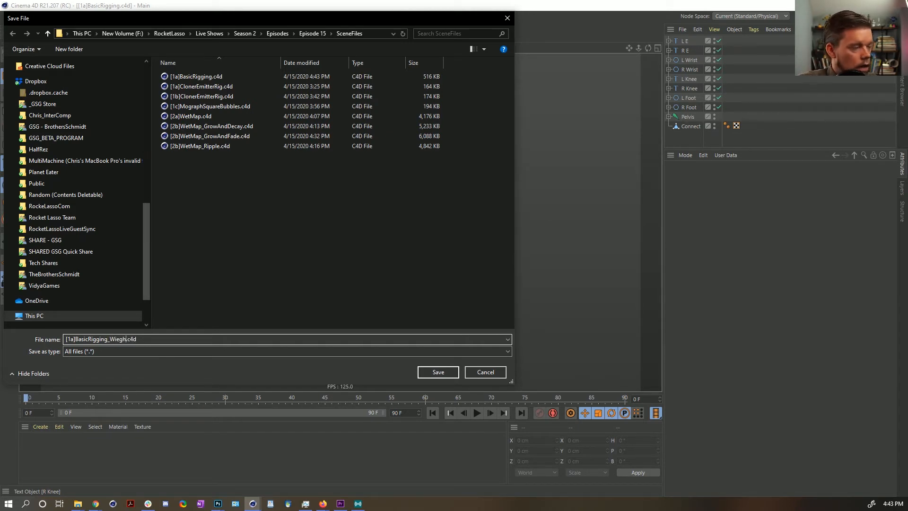
pyautogui.press('Return')
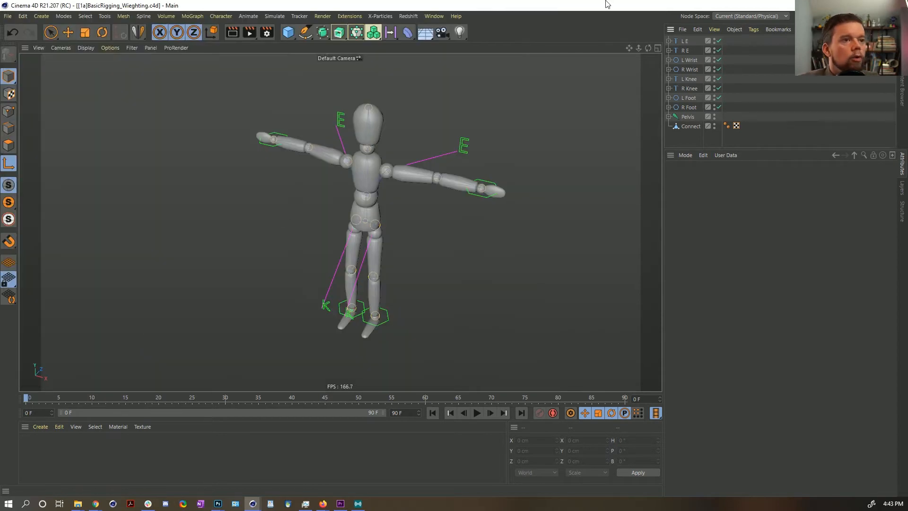
# Bind the Connect mesh to the complete Pelvis joint hierarchy, including the leg, arm, neck and head joints.
pyautogui.click(669, 117)
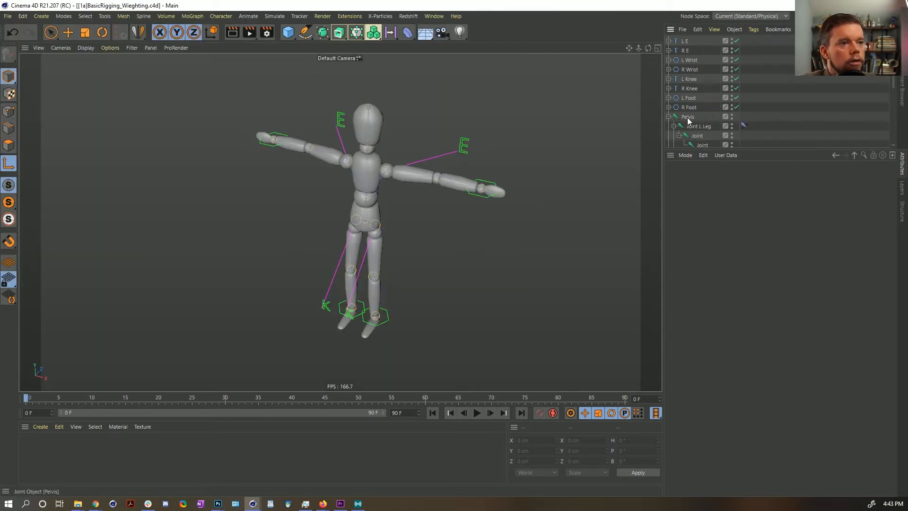
pyautogui.moveTo(710, 148); pyautogui.dragTo(710, 307)
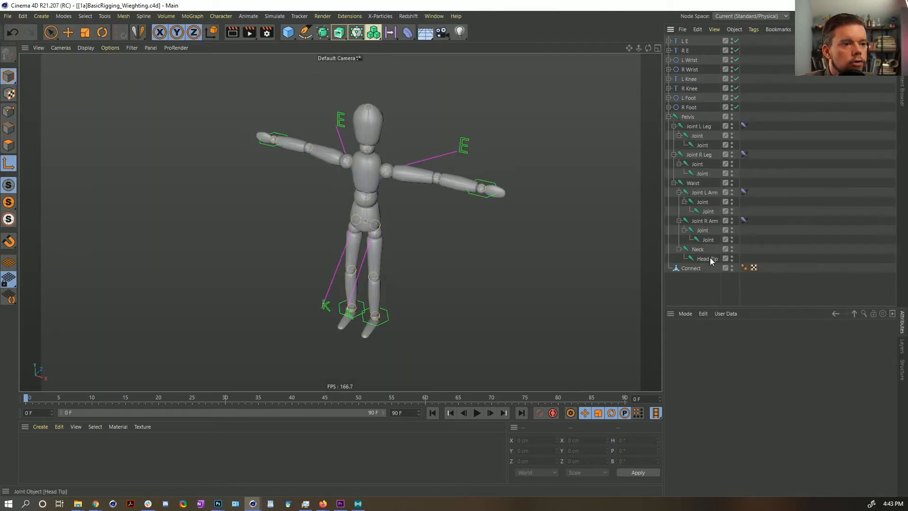
pyautogui.middleClick(688, 117)
pyautogui.keyDown('alt'); pyautogui.moveTo(431, 207); pyautogui.dragTo(406, 177); pyautogui.keyUp('alt')
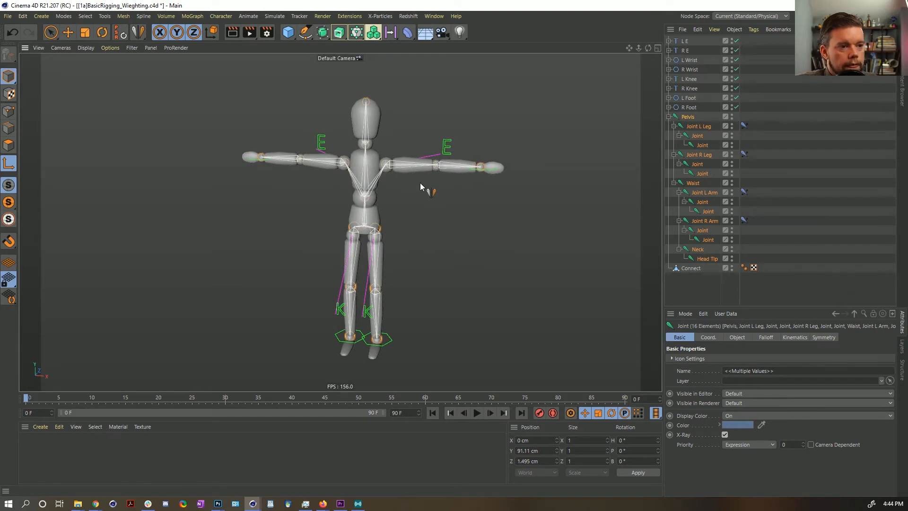
pyautogui.keyDown('ctrl'); pyautogui.click(691, 268); pyautogui.keyUp('ctrl')
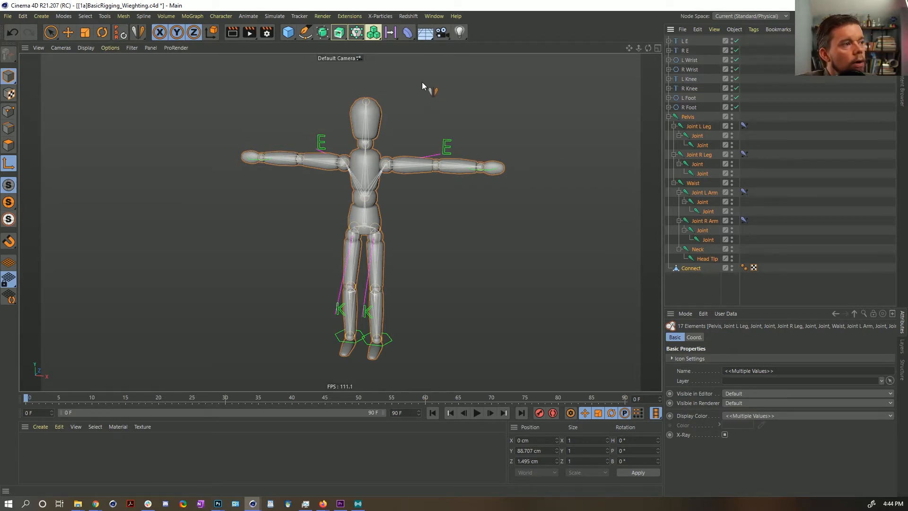
pyautogui.click(221, 16)
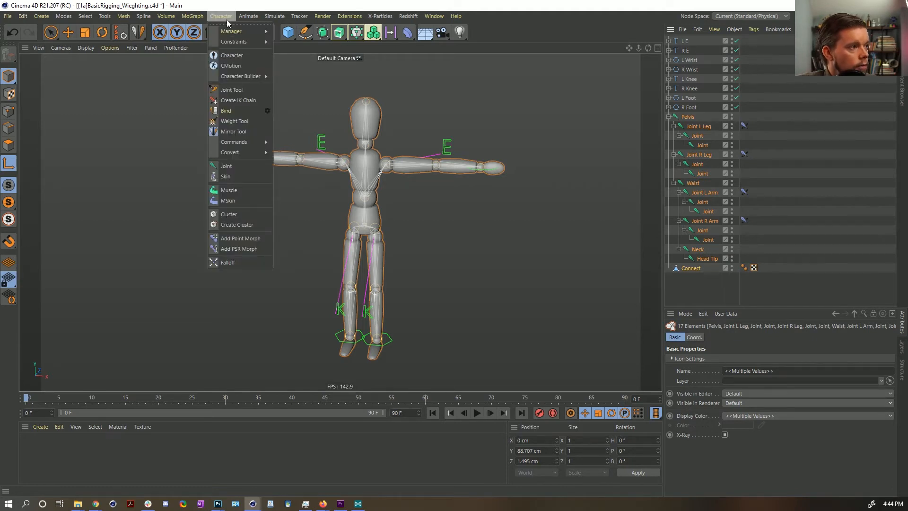
pyautogui.click(238, 110)
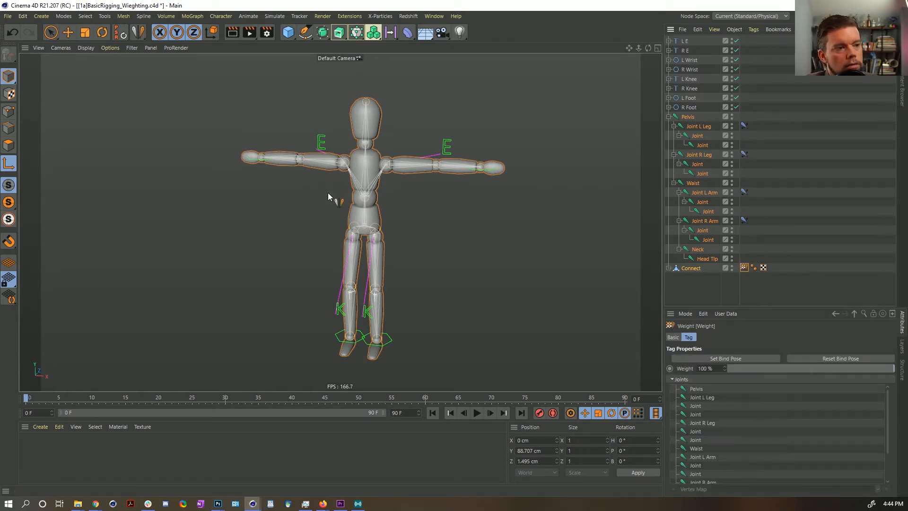
# Examine the object properties of the Skin deformer under Connect.
pyautogui.click(70, 34)
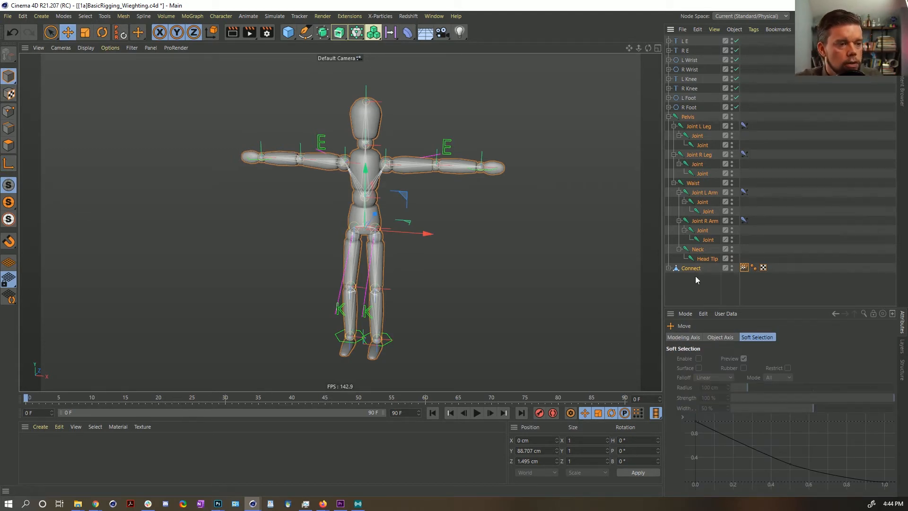
pyautogui.click(668, 269)
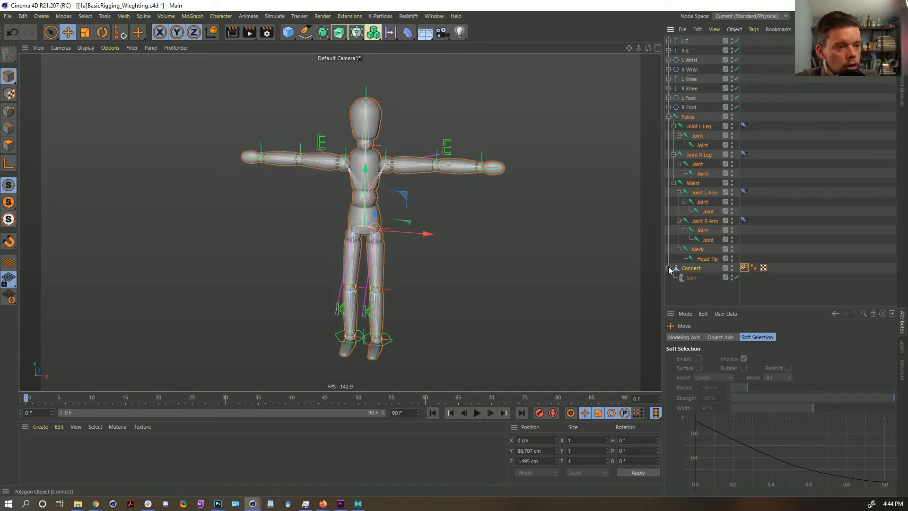
pyautogui.click(692, 278)
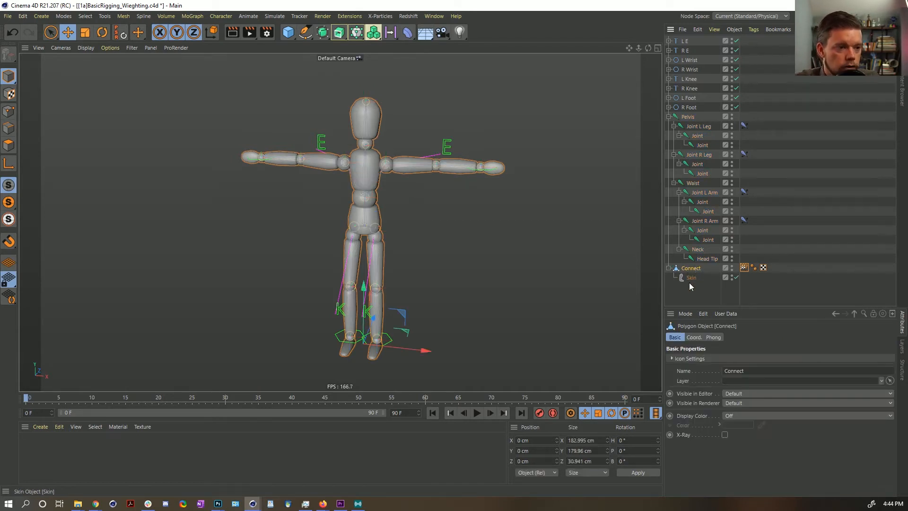
pyautogui.click(717, 337)
pyautogui.click(734, 337)
pyautogui.click(716, 337)
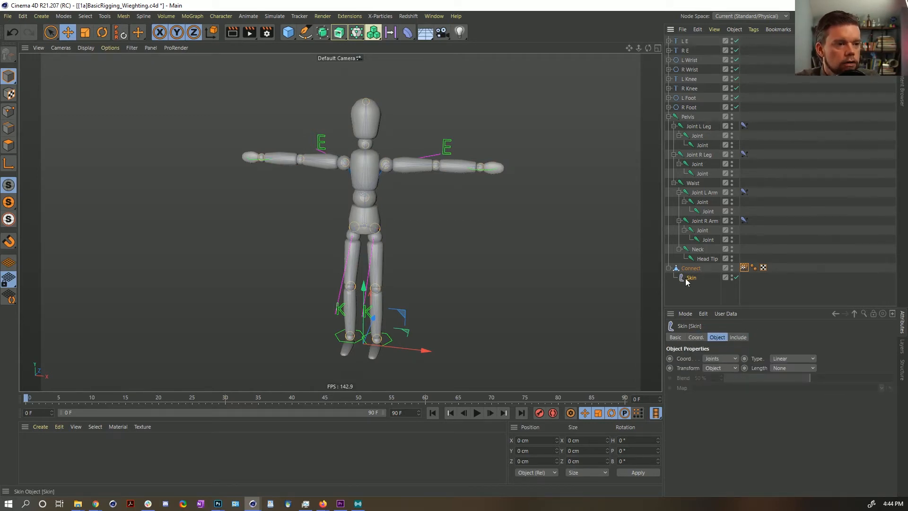
pyautogui.moveTo(691, 308); pyautogui.dragTo(681, 344)
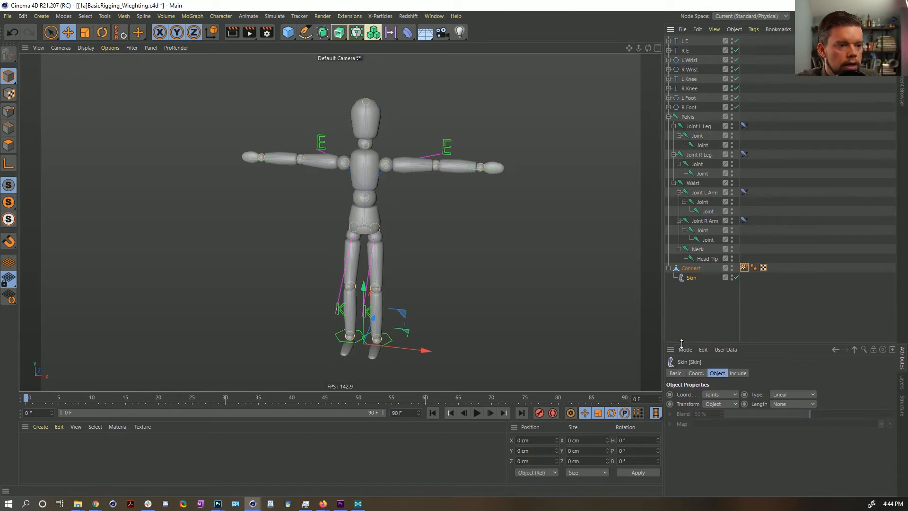
# Review the list of joints in the Weight tag on Connect.
pyautogui.click(744, 268)
pyautogui.moveTo(742, 344); pyautogui.dragTo(734, 149)
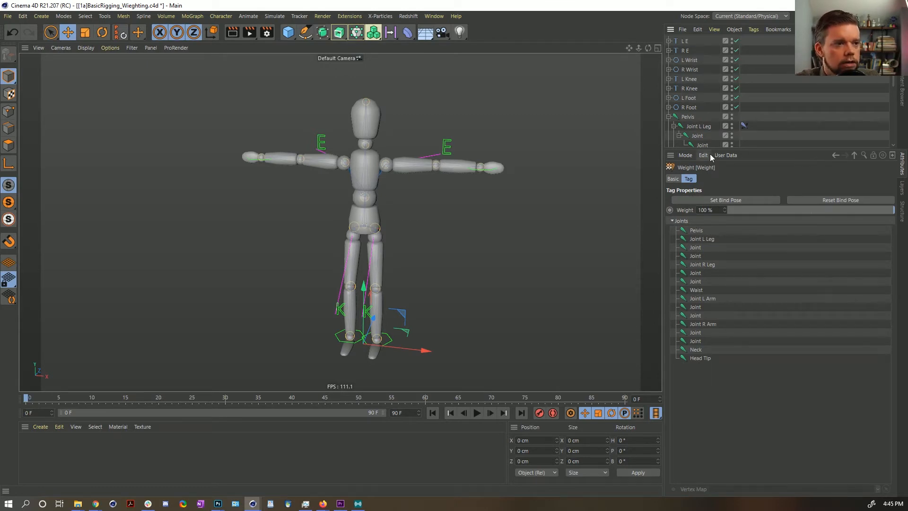
pyautogui.click(696, 230)
pyautogui.keyDown('ctrl'); pyautogui.click(695, 247); pyautogui.keyUp('ctrl')
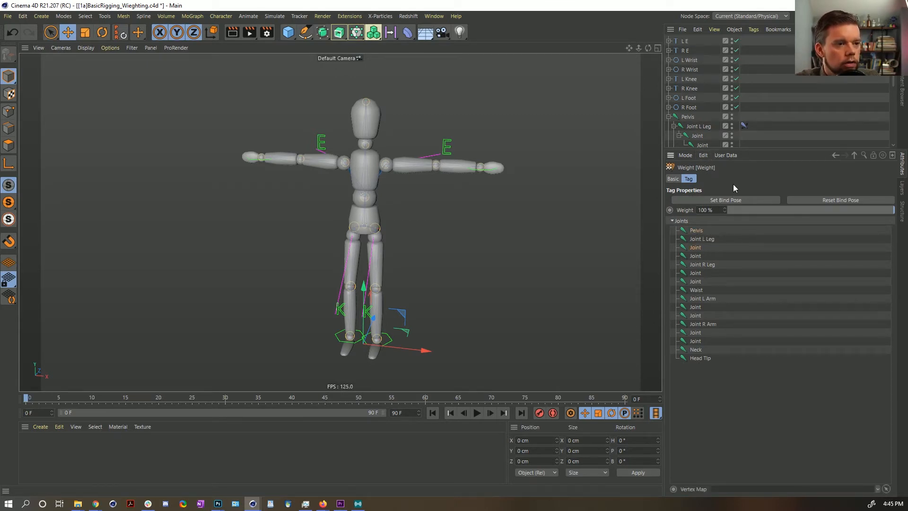
pyautogui.moveTo(751, 147); pyautogui.dragTo(748, 294)
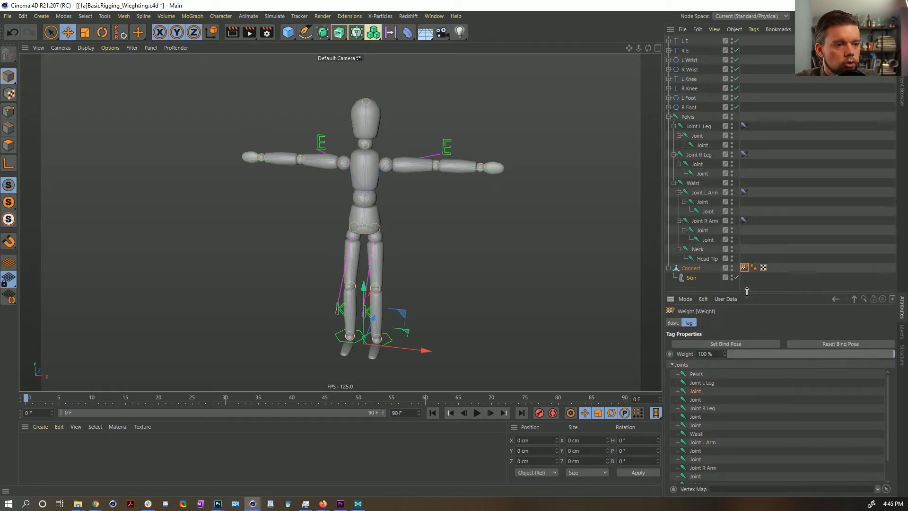
# Activate the Weight Tool from Connect's Weight tag to examine the joint weight colors and the tool's display and brush options.
pyautogui.doubleClick(745, 268)
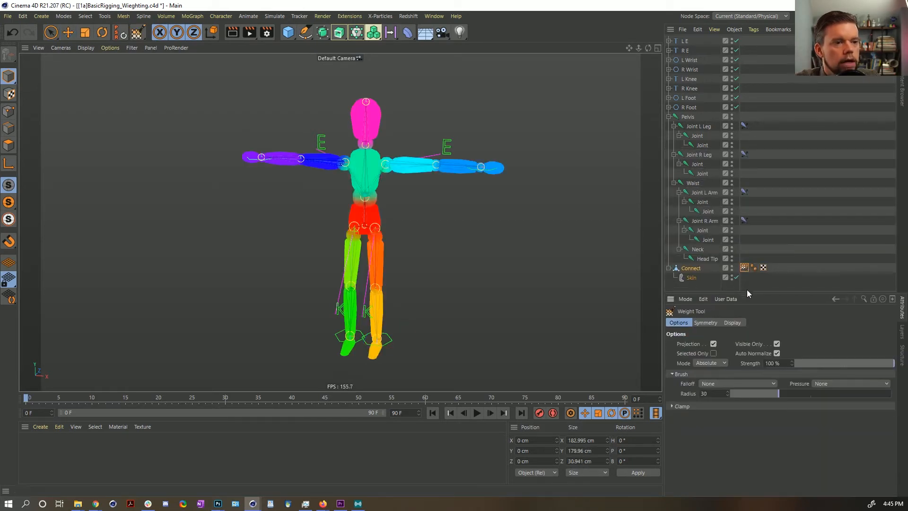
pyautogui.moveTo(745, 293); pyautogui.dragTo(744, 182)
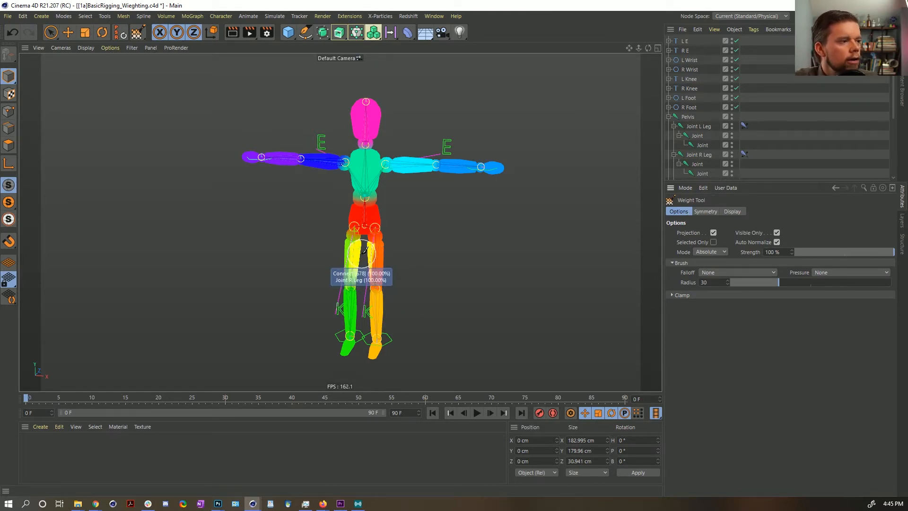
pyautogui.click(732, 212)
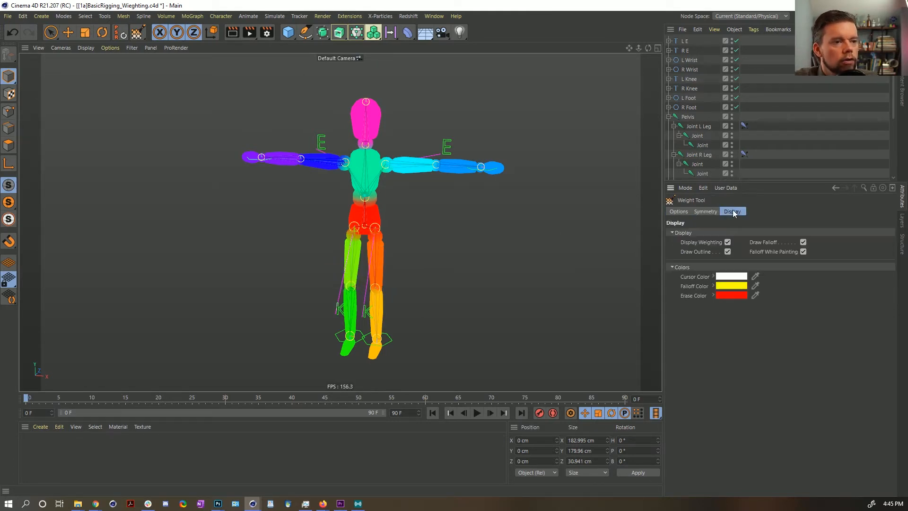
pyautogui.click(691, 211)
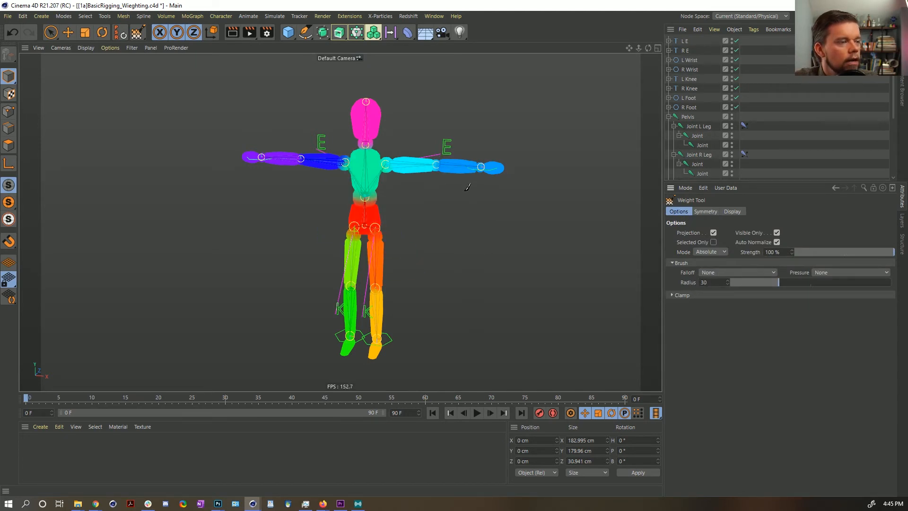
pyautogui.moveTo(757, 180); pyautogui.dragTo(738, 262)
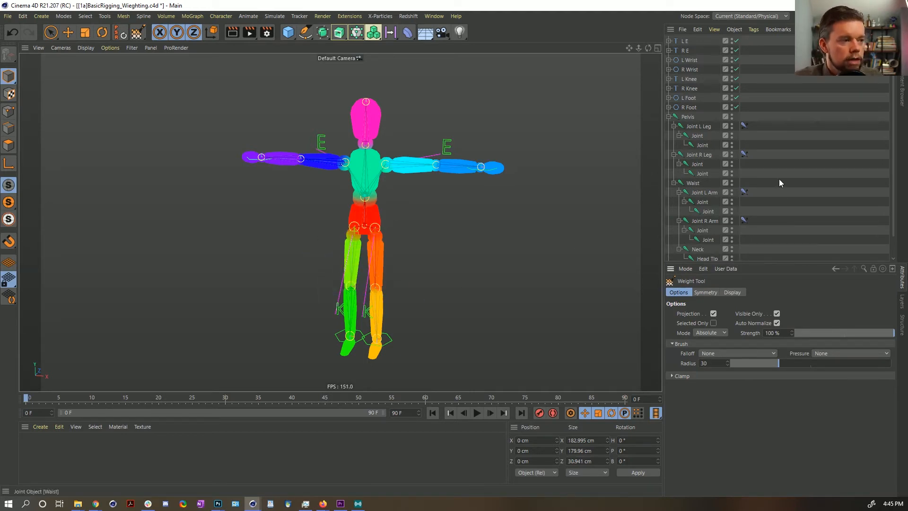
# Leave the Weight Tool, collapse the Pelvis hierarchy and select the Pelvis joint with the Move tool.
pyautogui.click(4, 73)
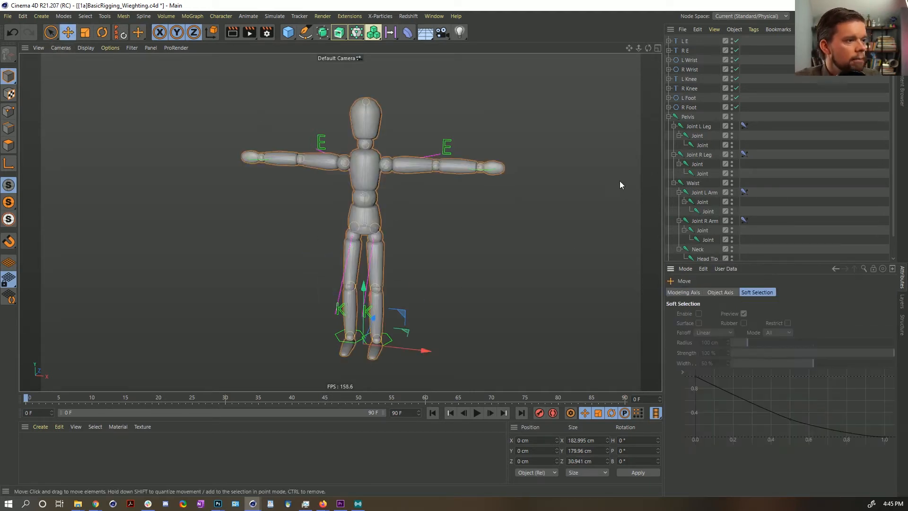
pyautogui.keyDown('alt'); pyautogui.moveTo(418, 194); pyautogui.dragTo(481, 191); pyautogui.keyUp('alt')
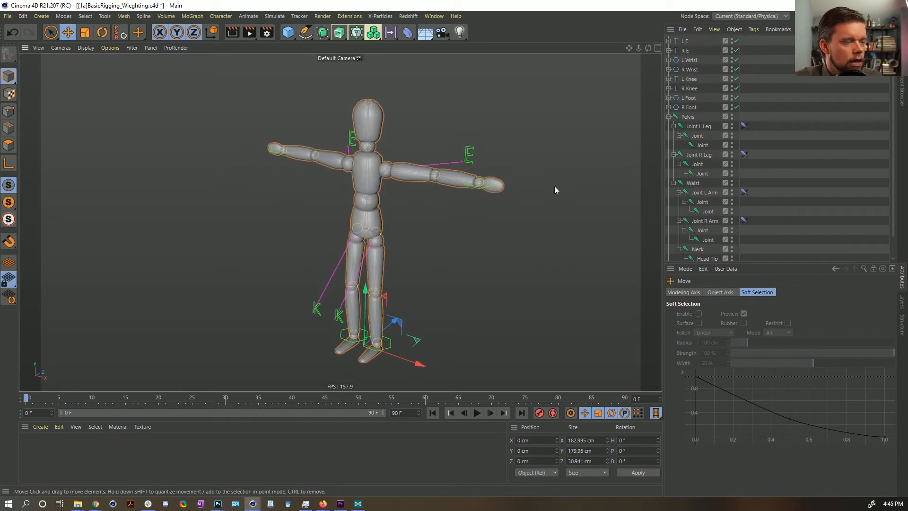
pyautogui.click(671, 118)
pyautogui.click(687, 116)
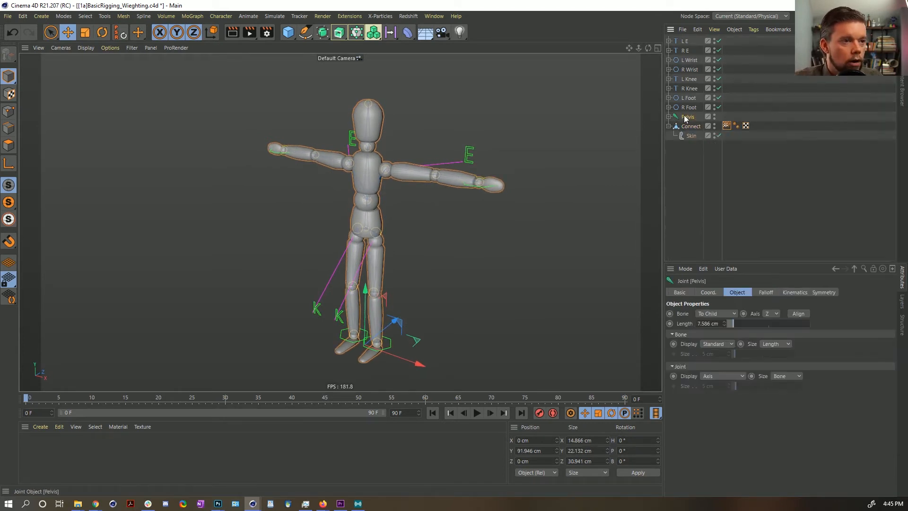
pyautogui.press('e')
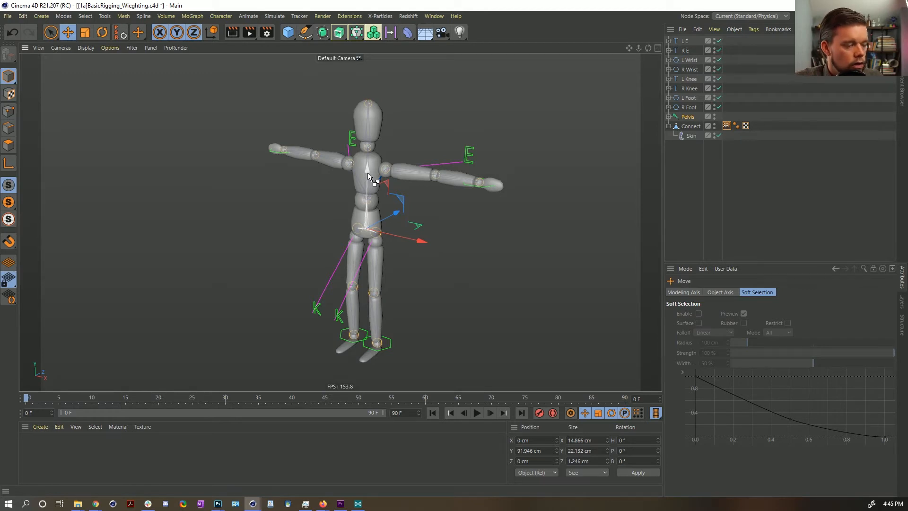
# Save the scene as a new version named [1b]BasicRigging_Wieghting.c4d.
pyautogui.hotkey('ctrl', 'shift', 's')
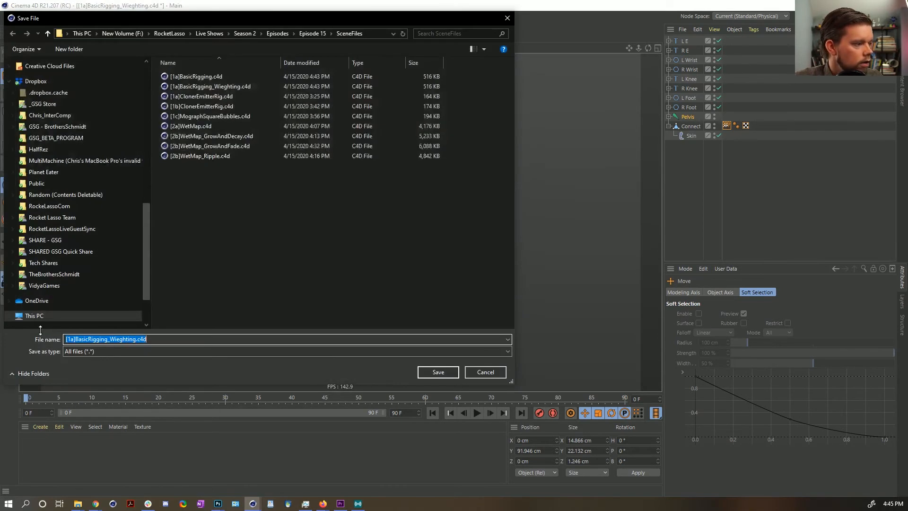
pyautogui.click(70, 339)
pyautogui.press('Delete')
pyautogui.write('b')
pyautogui.press('Return')
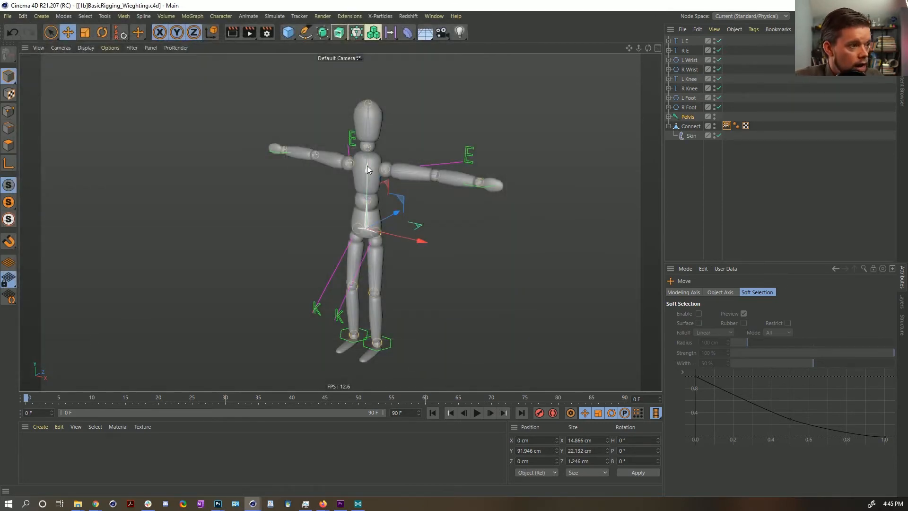
# Test the bound mesh by moving the Pelvis joint up about 33 cm, and undo the move.
pyautogui.moveTo(366, 169); pyautogui.dragTo(339, 222)
pyautogui.hotkey('ctrl', 'z')
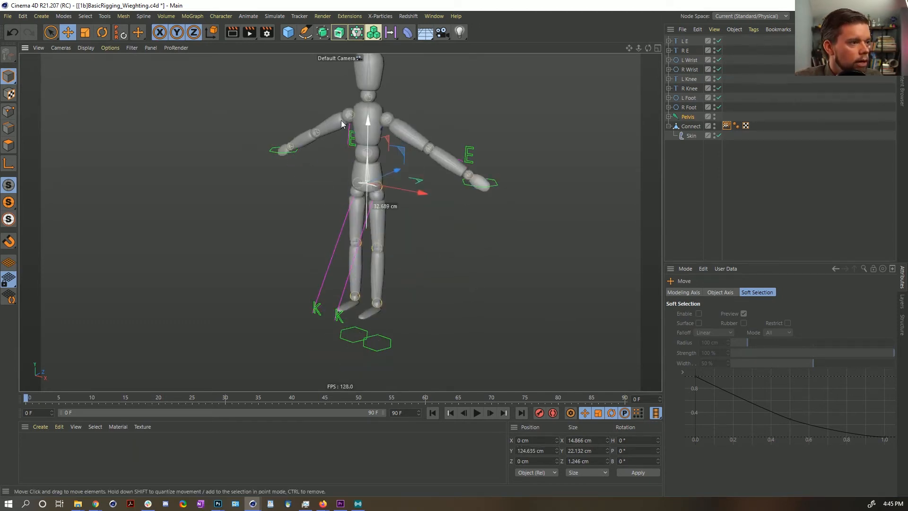
pyautogui.moveTo(414, 258); pyautogui.dragTo(554, 243)
pyautogui.hotkey('ctrl', 'z')
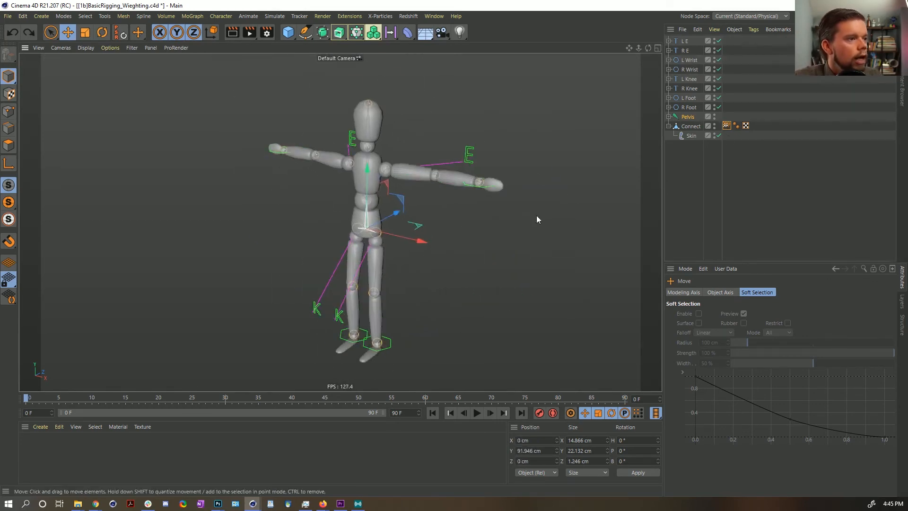
# Raise the L Foot controller to about 56 cm in Y so the leg bends at the knee.
pyautogui.click(692, 98)
pyautogui.moveTo(381, 286); pyautogui.dragTo(388, 212)
pyautogui.keyDown('alt'); pyautogui.moveTo(353, 249); pyautogui.dragTo(460, 250); pyautogui.keyUp('alt')
pyautogui.hotkey('ctrl', 'z')
# Examine the mesh deformation at the bent knee and hip of the raised leg from the side.
pyautogui.keyDown('alt'); pyautogui.moveTo(325, 235); pyautogui.dragTo(287, 264); pyautogui.keyUp('alt')
pyautogui.scroll(8, 279, 265)
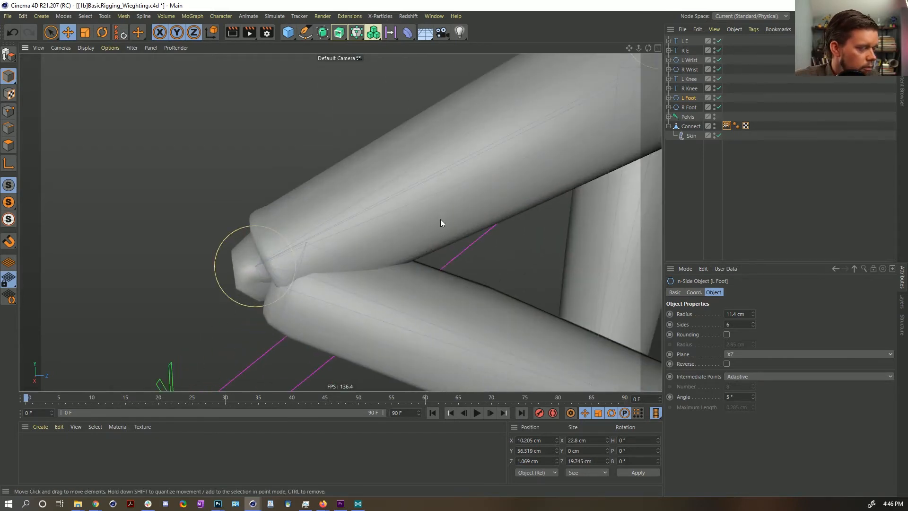
pyautogui.scroll(-8, 434, 226)
pyautogui.keyDown('alt'); pyautogui.moveTo(466, 197); pyautogui.dragTo(405, 208, button='middle'); pyautogui.keyUp('alt')
pyautogui.scroll(6, 466, 194)
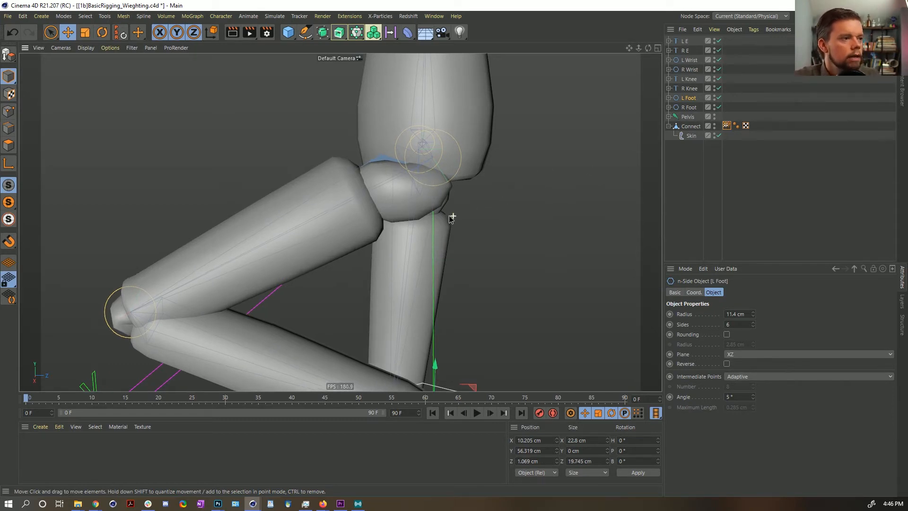
pyautogui.scroll(-8, 453, 215)
pyautogui.scroll(2, 419, 252)
pyautogui.moveTo(419, 252)
pyautogui.keyDown('alt'); pyautogui.mouseDown()
pyautogui.moveTo(480, 265)
pyautogui.moveTo(590, 239)
pyautogui.moveTo(422, 258)
pyautogui.mouseUp(); pyautogui.keyUp('alt')
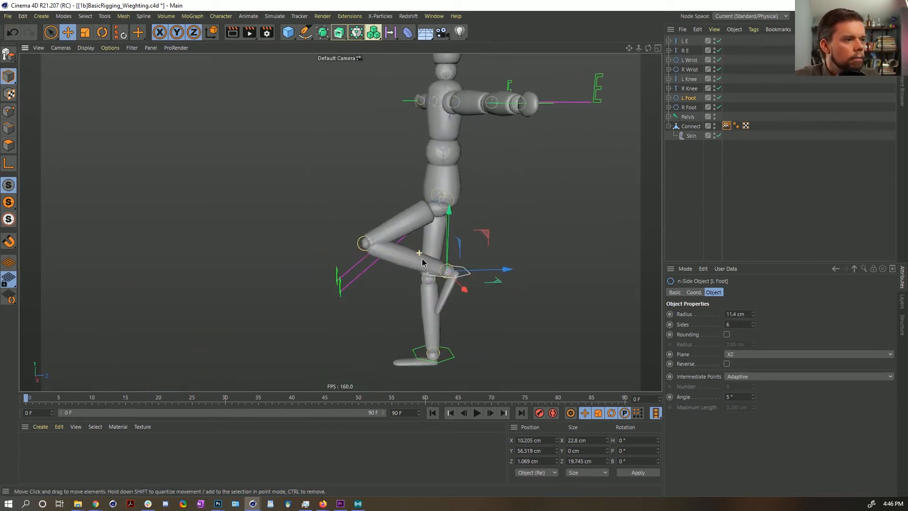
# Test the leg's bending by moving the L Foot controller to about 63 cm in Y and -35 cm in Z.
pyautogui.moveTo(451, 215); pyautogui.dragTo(455, 237)
pyautogui.moveTo(508, 303); pyautogui.dragTo(396, 287)
pyautogui.click(449, 351)
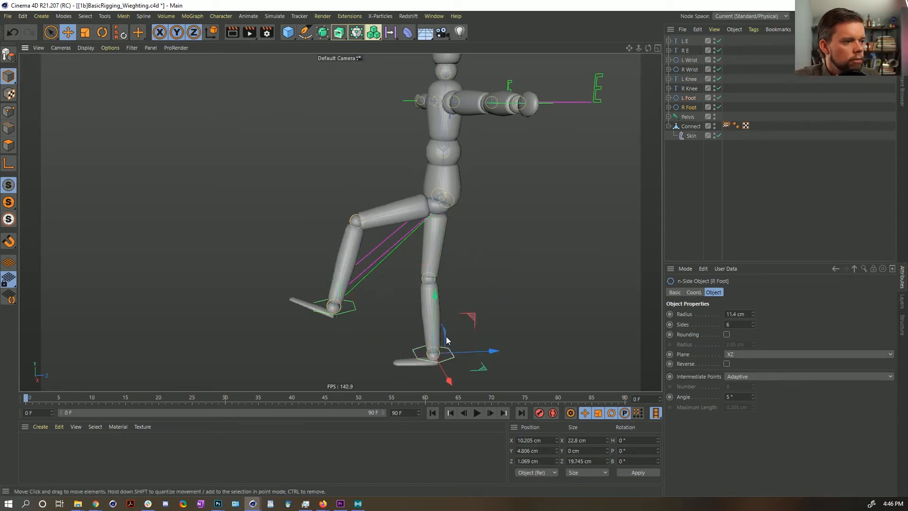
pyautogui.moveTo(466, 318); pyautogui.dragTo(400, 213)
pyautogui.hotkey('ctrl', 'z')
pyautogui.click(350, 297)
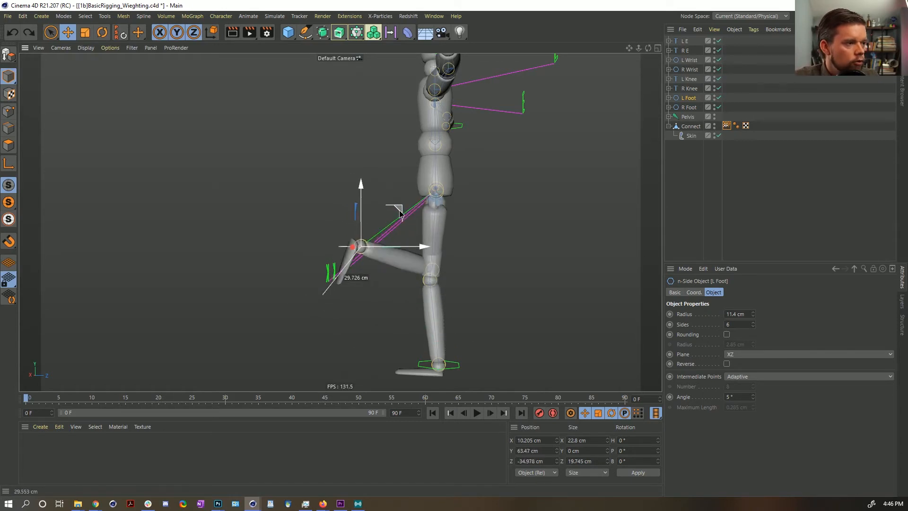
pyautogui.click(690, 89)
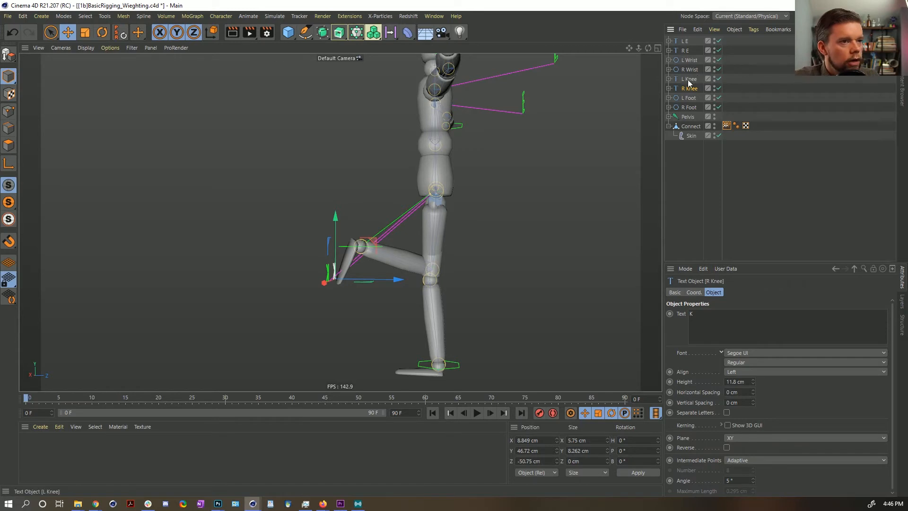
pyautogui.click(376, 245)
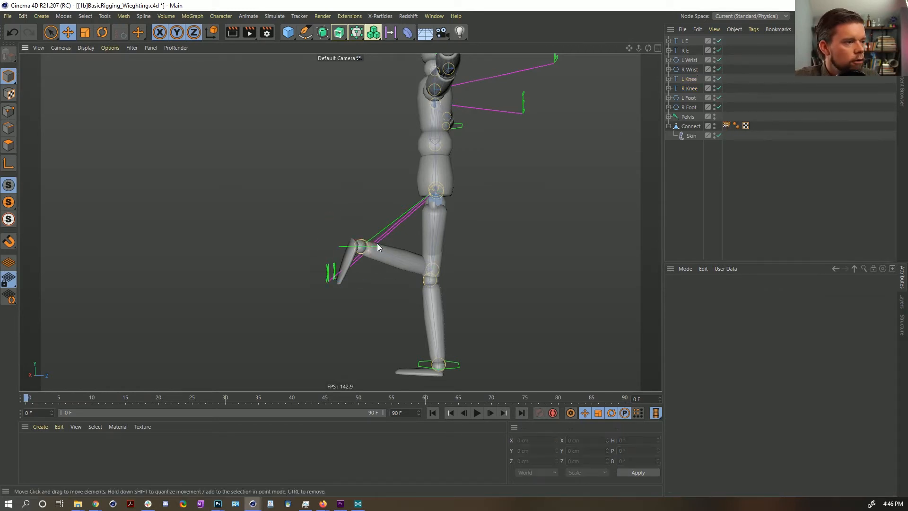
pyautogui.click(370, 251)
pyautogui.moveTo(368, 240); pyautogui.dragTo(312, 139)
# Undo the L Foot controller's test moves back to the standing pose.
pyautogui.hotkey('ctrl', 'z')
pyautogui.hotkey('ctrl', 'z')
pyautogui.hotkey('ctrl', 'z')
pyautogui.hotkey('ctrl', 'z')
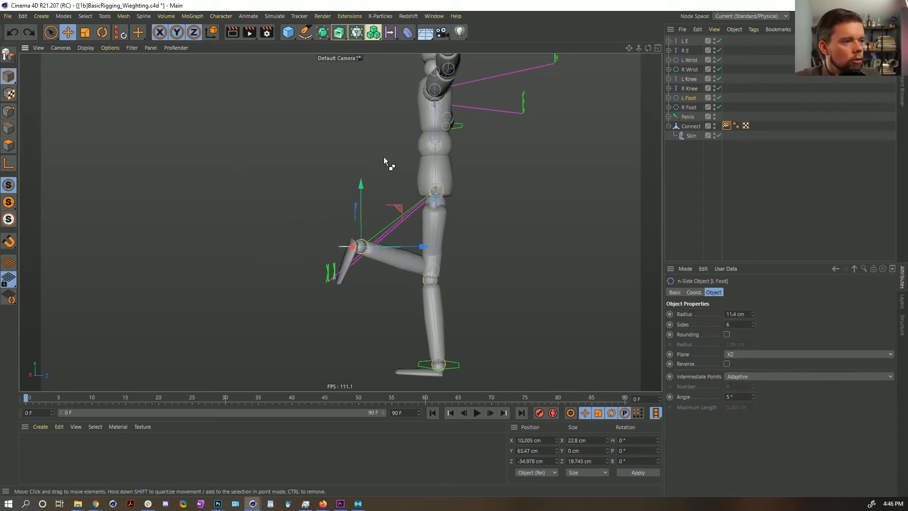
pyautogui.hotkey('ctrl', 'z')
pyautogui.hotkey('ctrl', 'z')
pyautogui.hotkey('ctrl', 'z')
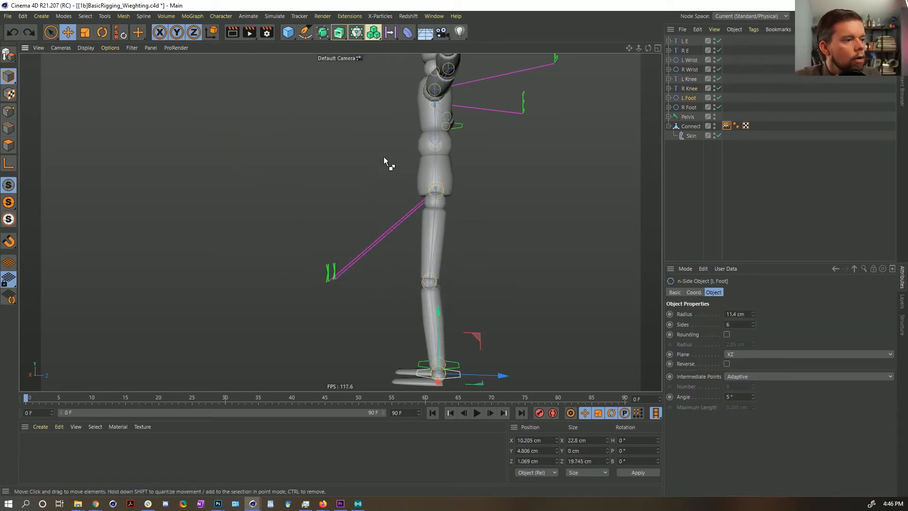
# Select the eight controllers from L E to R Foot and freeze all their transformations.
pyautogui.keyDown('alt'); pyautogui.moveTo(447, 174); pyautogui.dragTo(427, 192); pyautogui.keyUp('alt')
pyautogui.scroll(-5, 473, 185)
pyautogui.click(689, 108)
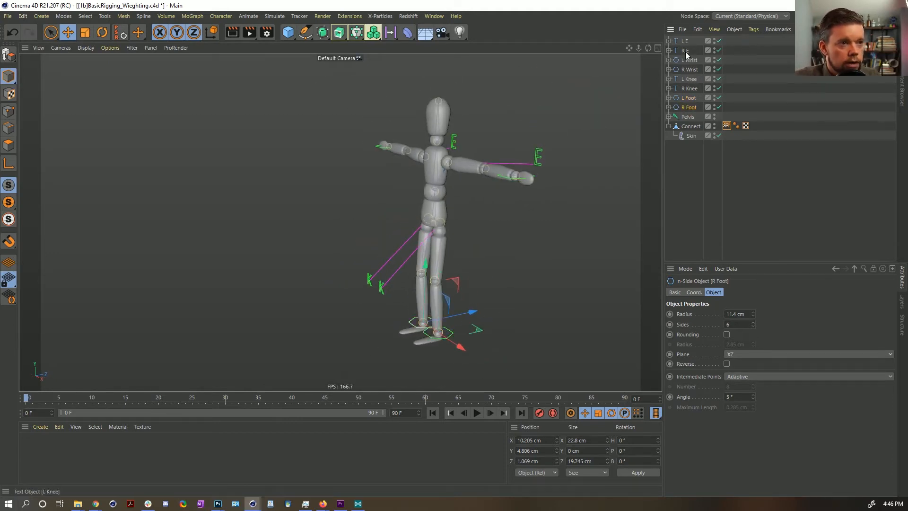
pyautogui.keyDown('shift'); pyautogui.click(685, 42); pyautogui.keyUp('shift')
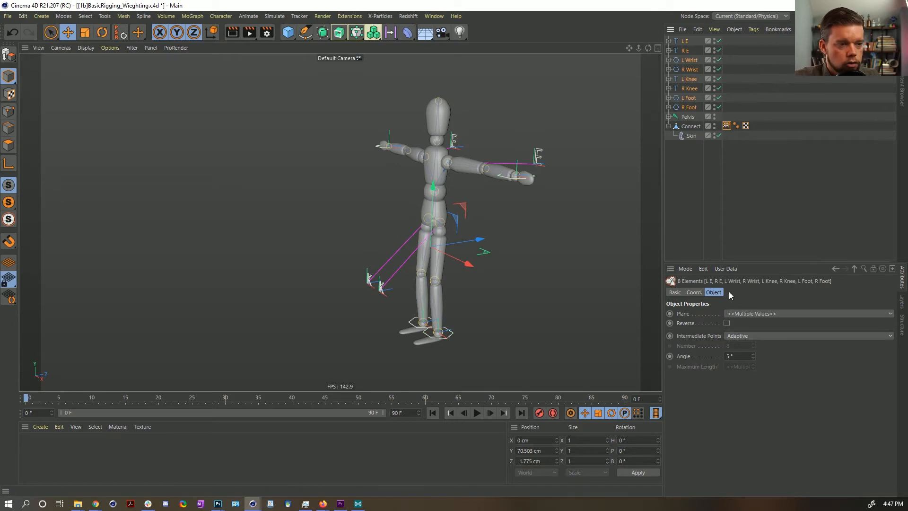
pyautogui.click(694, 292)
pyautogui.click(700, 365)
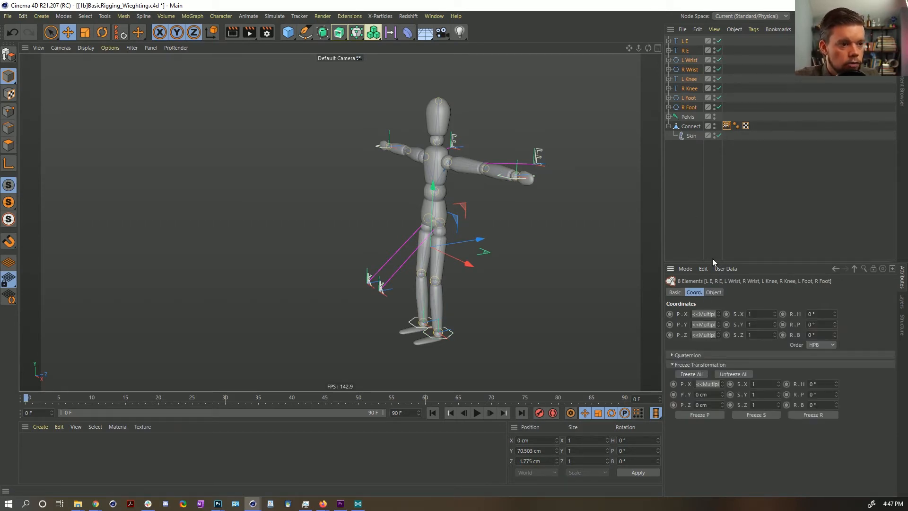
pyautogui.click(691, 365)
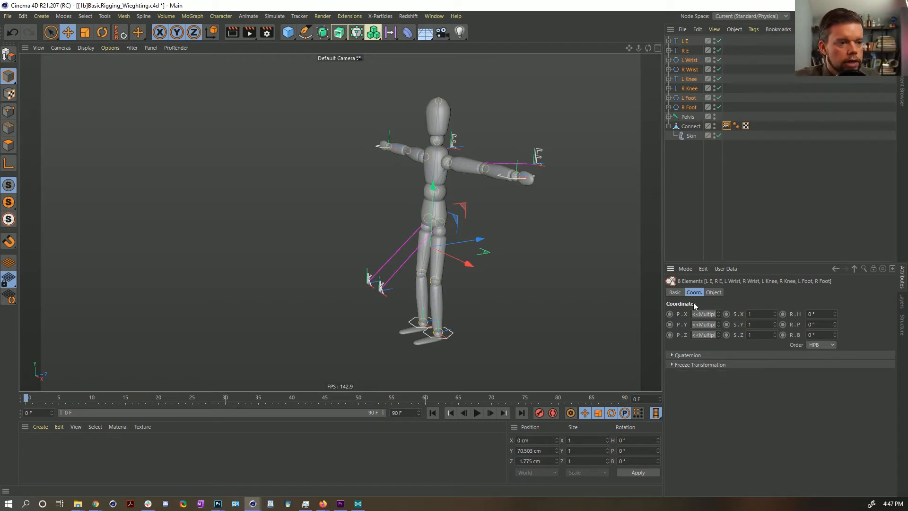
pyautogui.click(681, 366)
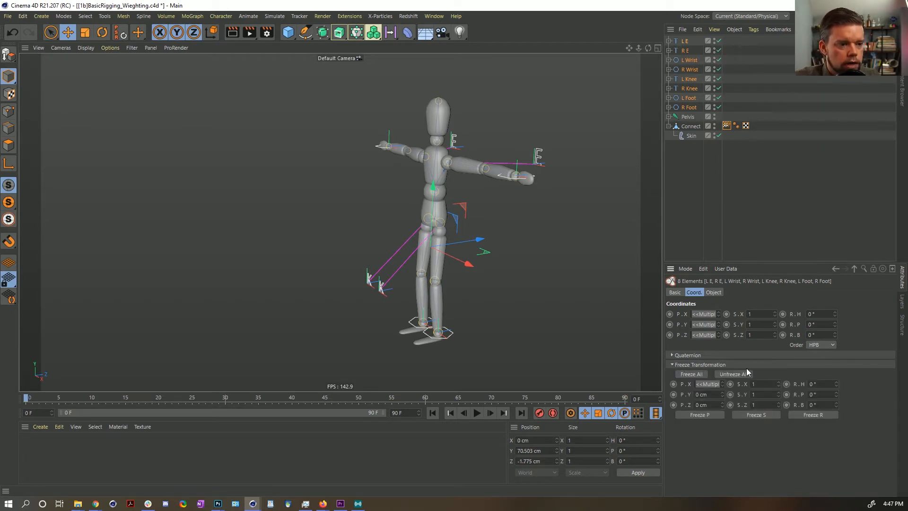
pyautogui.click(699, 374)
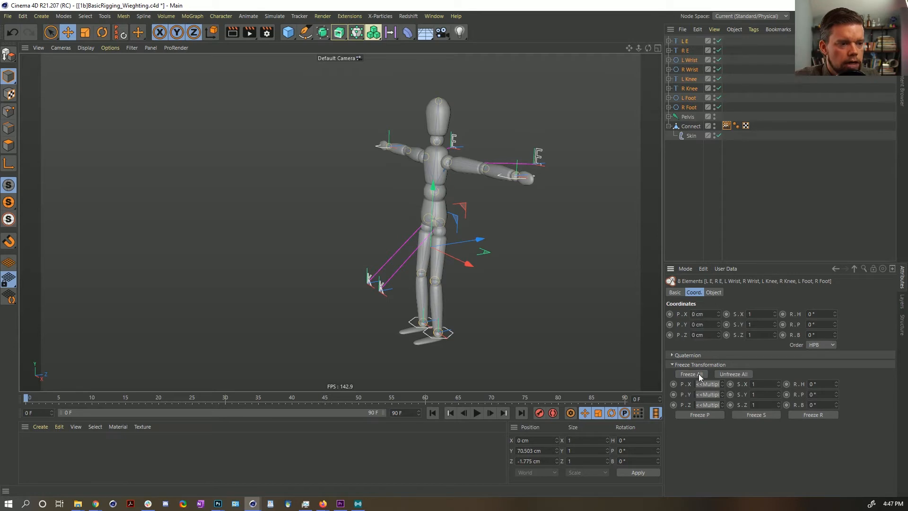
# Check the coordinates and frozen values of the wrist, knee and foot controllers one by one.
pyautogui.click(685, 71)
pyautogui.click(685, 80)
pyautogui.click(688, 99)
pyautogui.click(688, 60)
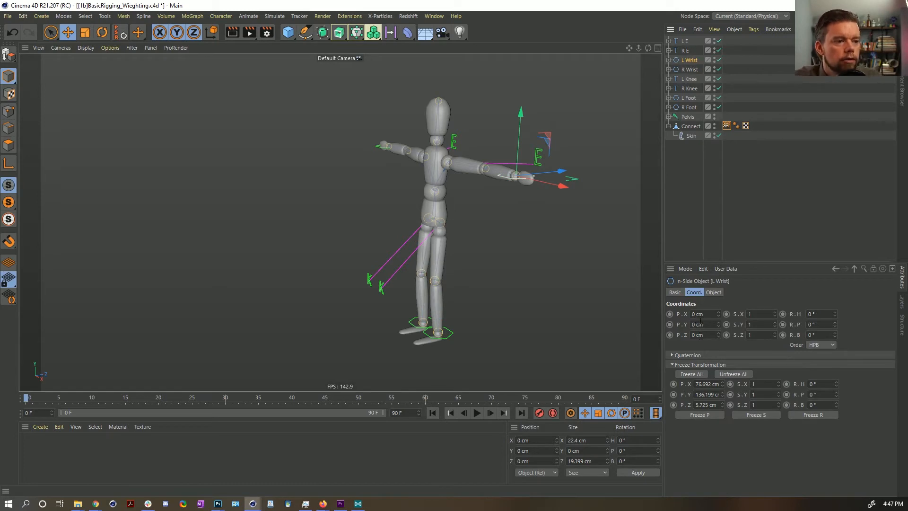
pyautogui.click(688, 79)
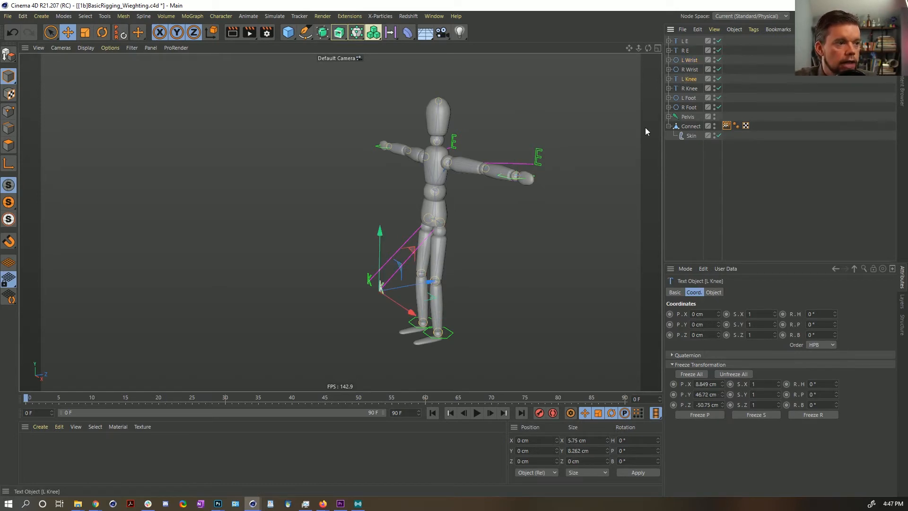
# Test the rig by raising the L Knee, L E and L Foot controllers and moving the L Wrist controller toward the body.
pyautogui.moveTo(453, 259); pyautogui.dragTo(402, 194)
pyautogui.moveTo(537, 154); pyautogui.dragTo(573, 66)
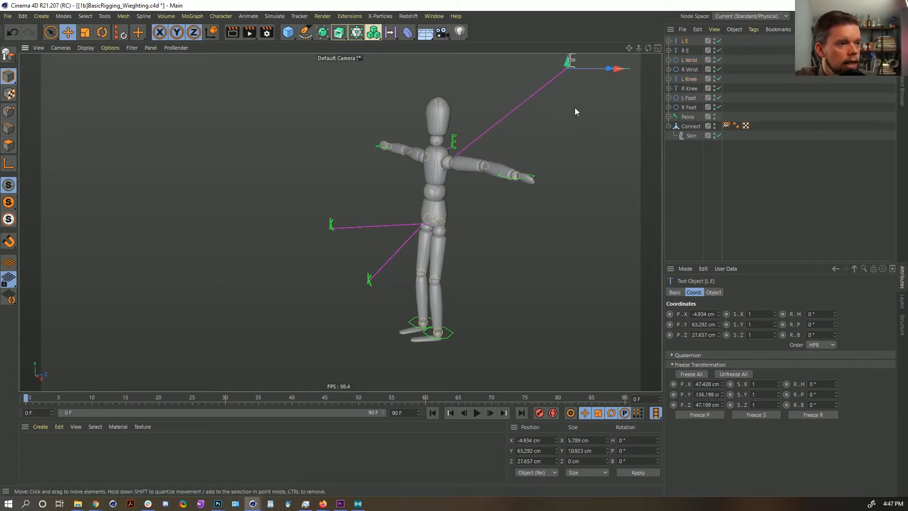
pyautogui.click(506, 177)
pyautogui.click(519, 180)
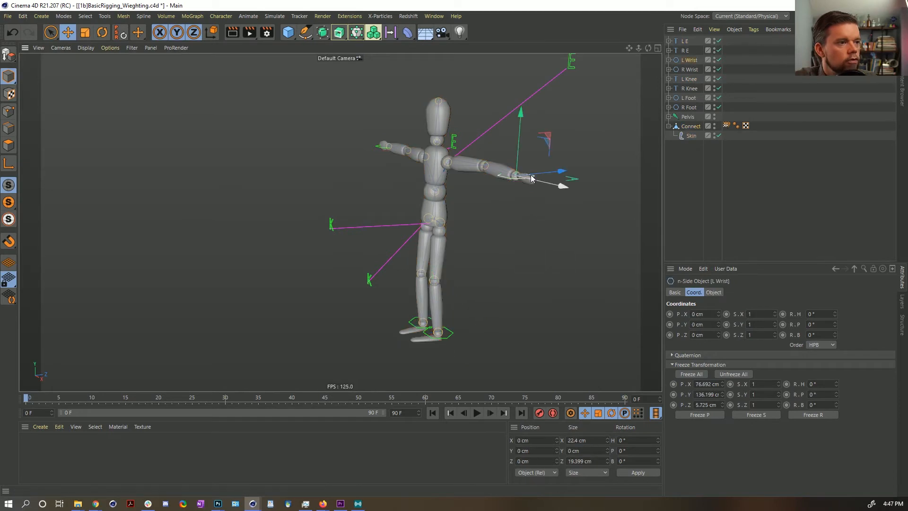
pyautogui.moveTo(560, 186); pyautogui.dragTo(451, 148)
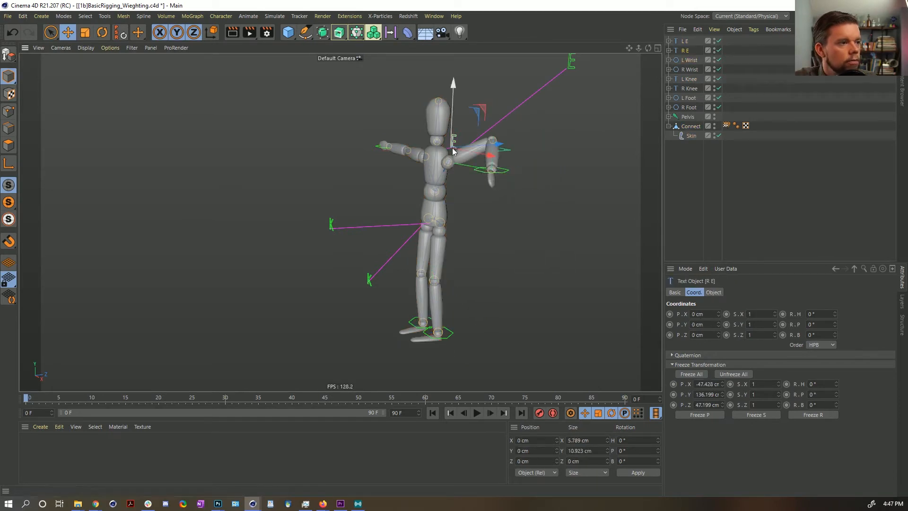
pyautogui.click(450, 334)
pyautogui.moveTo(440, 302); pyautogui.dragTo(442, 250)
# Reset the position, scale and rotation of all eight controllers with Reset PSR.
pyautogui.click(690, 108)
pyautogui.keyDown('shift'); pyautogui.click(685, 41); pyautogui.keyUp('shift')
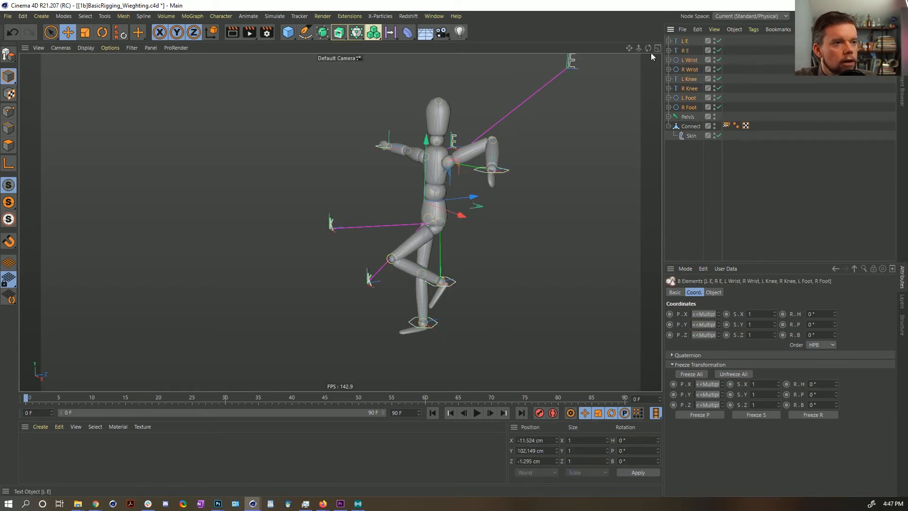
pyautogui.click(122, 34)
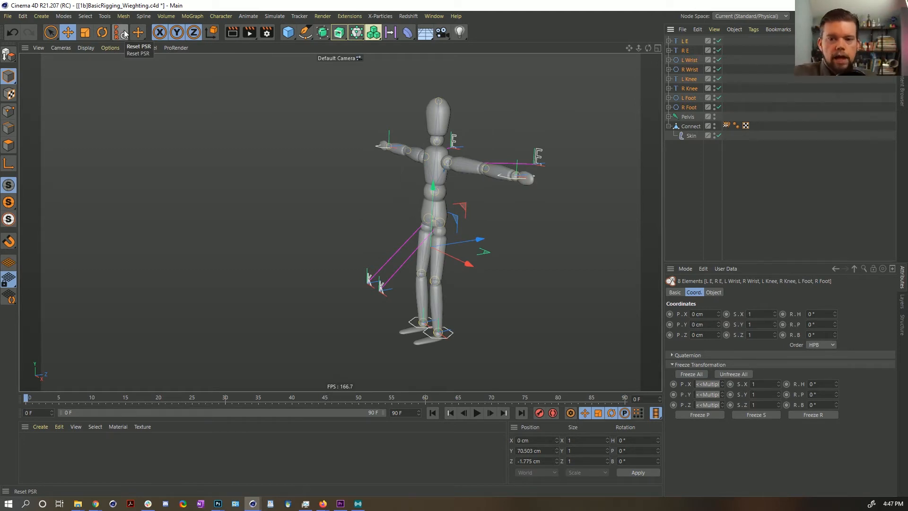
# Collapse the leg and arm branches under the Pelvis joint and duplicate the whole Pelvis hierarchy.
pyautogui.keyDown('alt'); pyautogui.moveTo(504, 256); pyautogui.dragTo(468, 279); pyautogui.keyUp('alt')
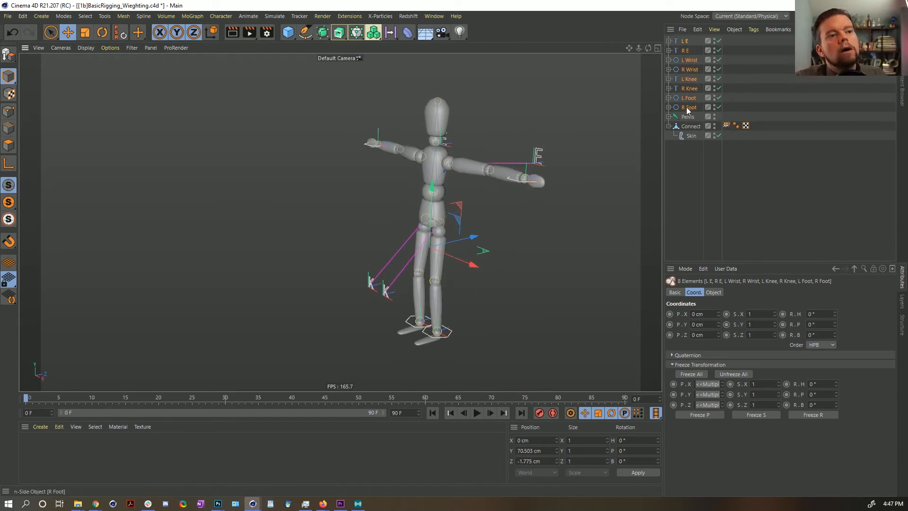
pyautogui.click(669, 117)
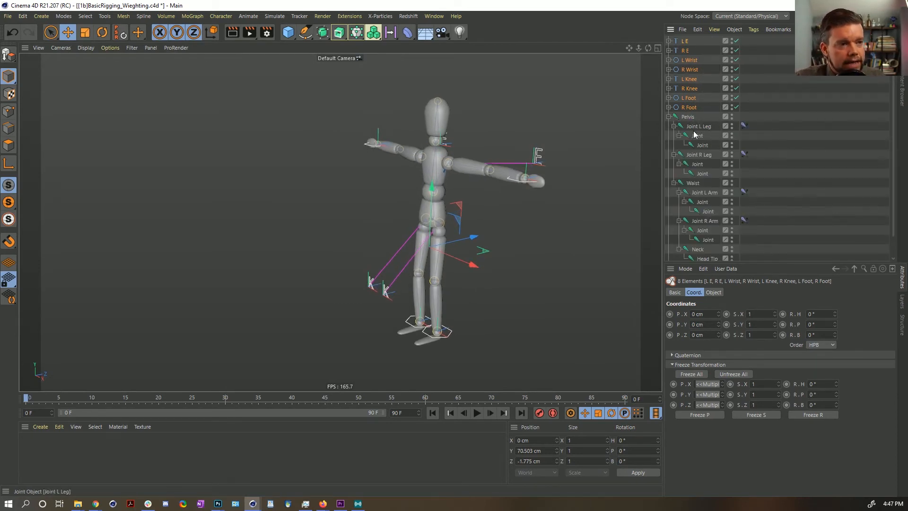
pyautogui.click(669, 116)
pyautogui.click(674, 119)
pyautogui.click(669, 117)
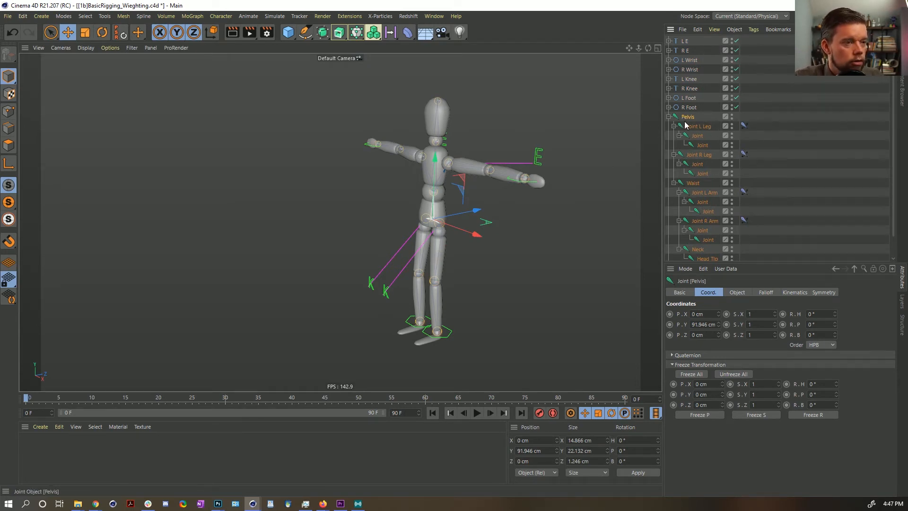
pyautogui.click(674, 126)
pyautogui.click(673, 135)
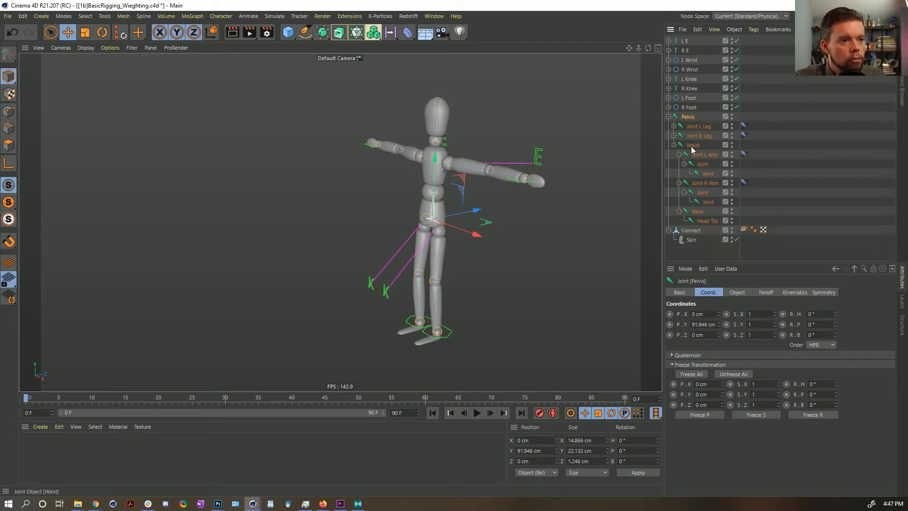
pyautogui.click(679, 155)
pyautogui.click(679, 164)
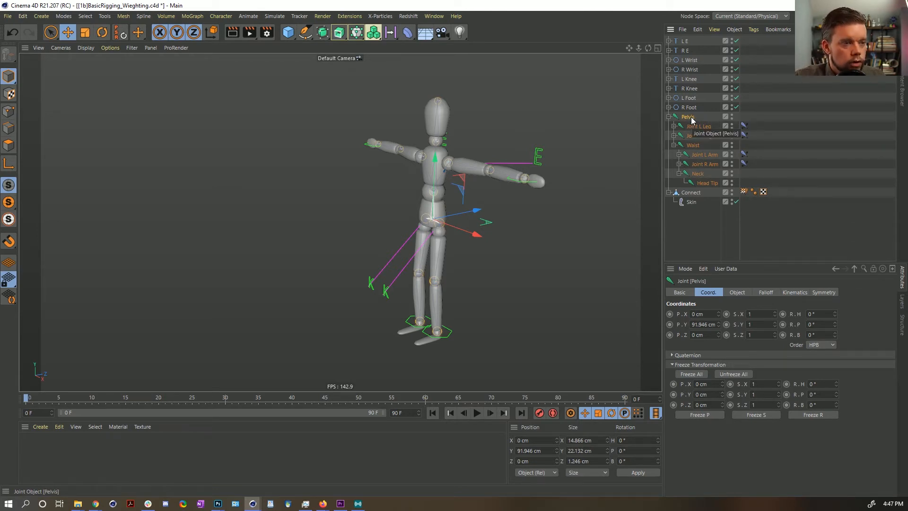
pyautogui.hotkey('ctrl', 'c')
pyautogui.hotkey('ctrl', 'v')
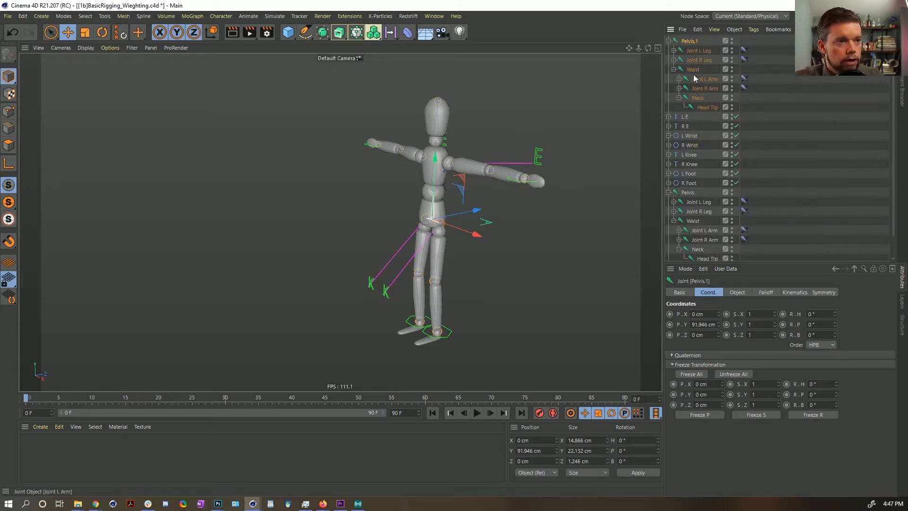
# Delete both leg joints, both arm joints and the Head Tip from the duplicated Pelvis.1 hierarchy.
pyautogui.click(699, 52)
pyautogui.press('Delete')
pyautogui.click(693, 52)
pyautogui.press('Delete')
pyautogui.click(698, 61)
pyautogui.press('Delete')
pyautogui.click(700, 61)
pyautogui.press('Delete')
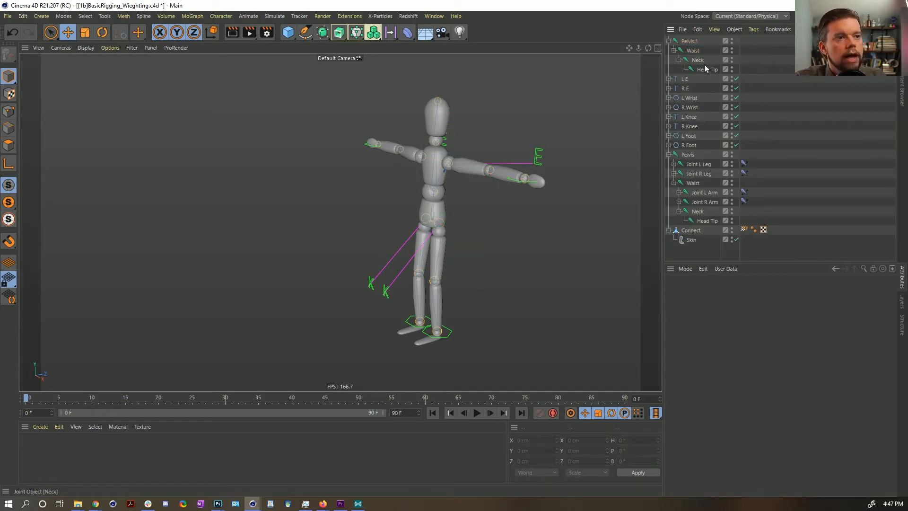
pyautogui.click(704, 69)
pyautogui.press('Delete')
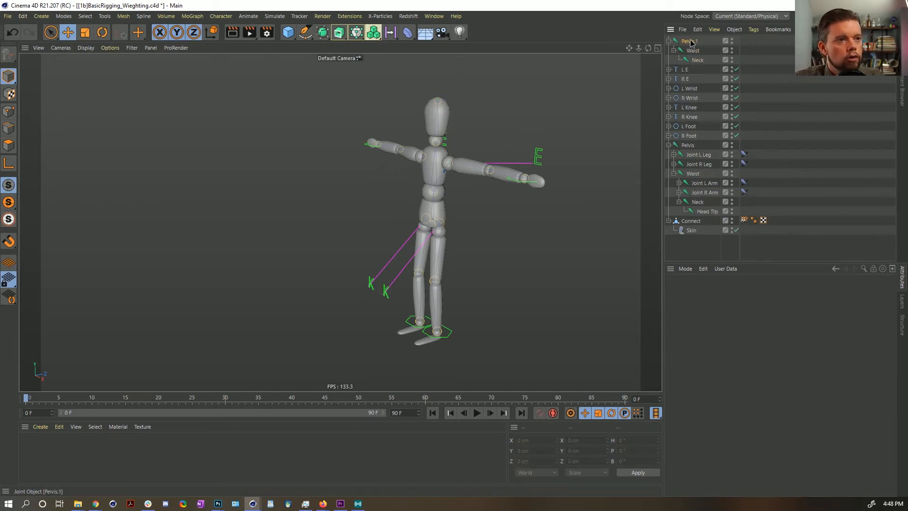
# Move the duplicated Waist and Neck joints out of Pelvis.1 so all three are separate top-level objects.
pyautogui.click(692, 50)
pyautogui.moveTo(692, 50)
pyautogui.mouseDown()
pyautogui.moveTo(692, 38)
pyautogui.moveTo(682, 54)
pyautogui.mouseUp()
pyautogui.click(689, 60)
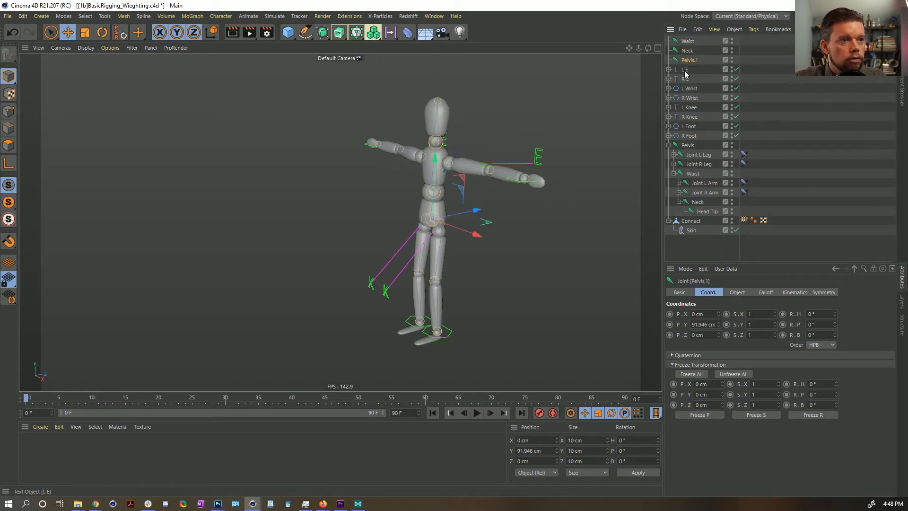
# Create an n-Side spline as the parent of the Pelvis.1 joint, matching its position.
pyautogui.click(321, 34)
pyautogui.click(305, 32)
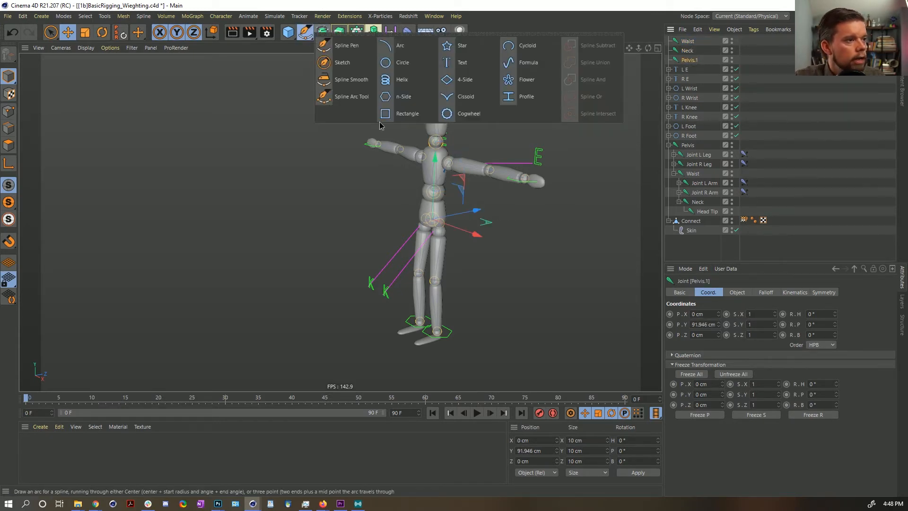
pyautogui.click(396, 96)
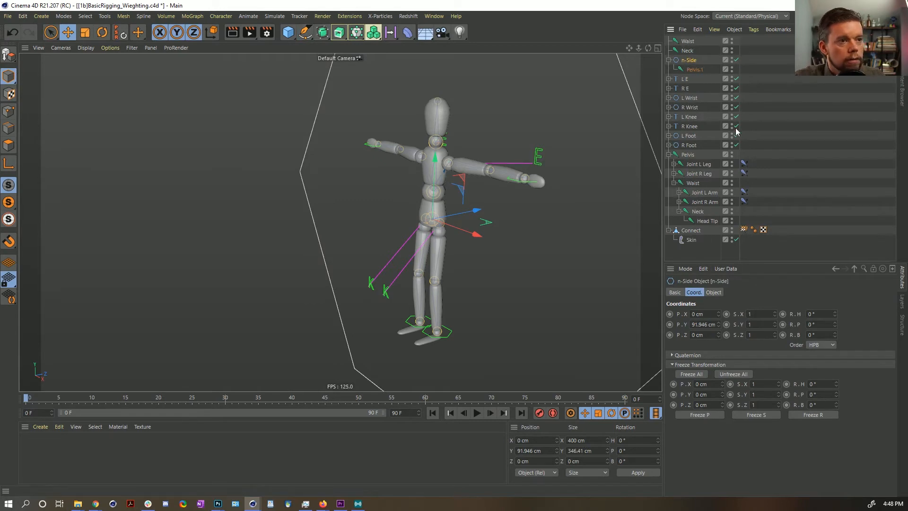
# Set the pelvis n-Side spline's plane to XZ and scale it down to about 63 cm wide.
pyautogui.click(713, 293)
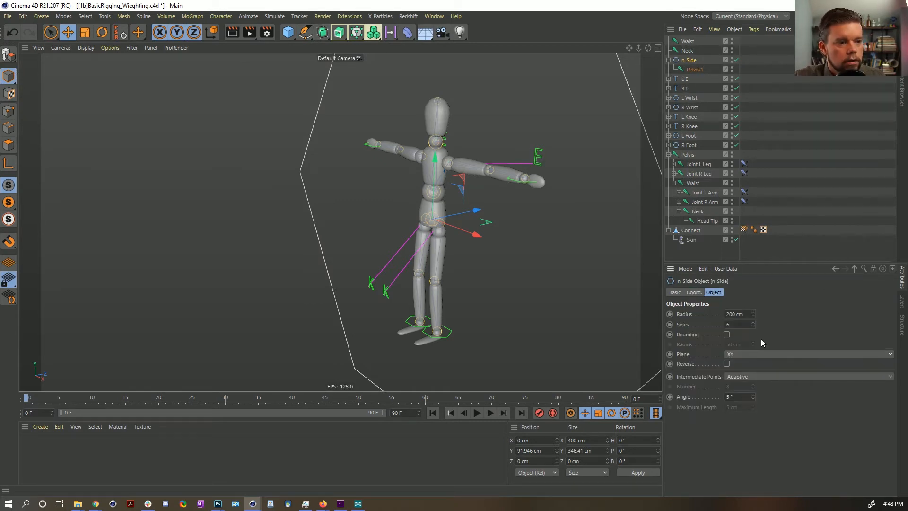
pyautogui.click(694, 292)
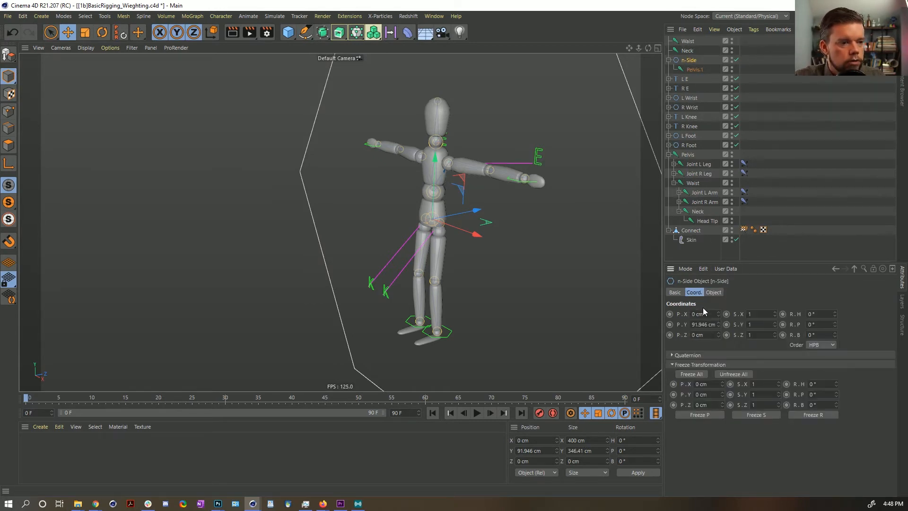
pyautogui.click(713, 292)
pyautogui.scroll(-2, 742, 355)
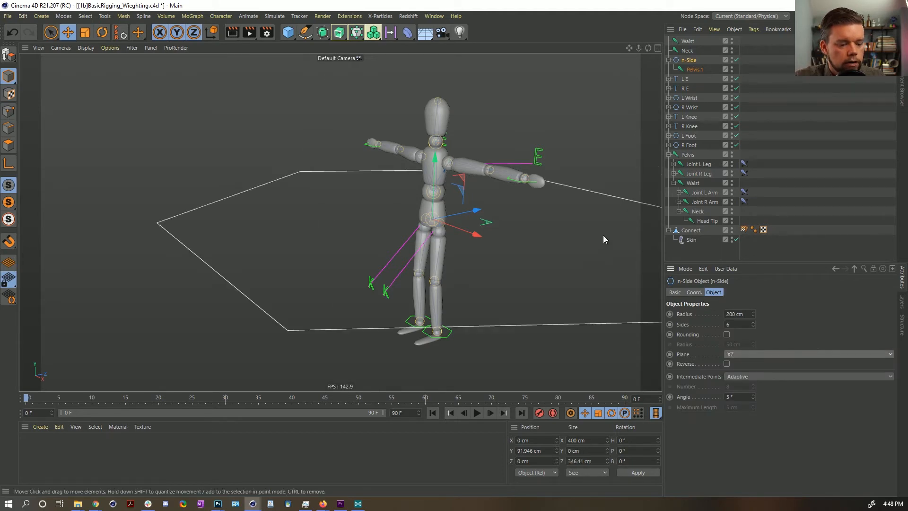
pyautogui.press('t')
pyautogui.moveTo(603, 169); pyautogui.dragTo(330, 298)
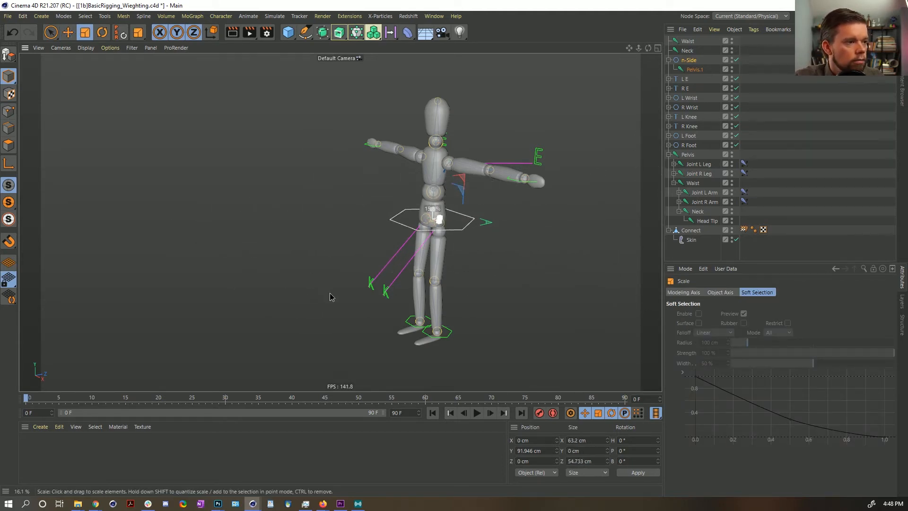
# Place copies of the pelvis n-Side spline under the Neck and Waist joints, without the Pelvis.1 child, and reset their transforms to the joints.
pyautogui.click(686, 51)
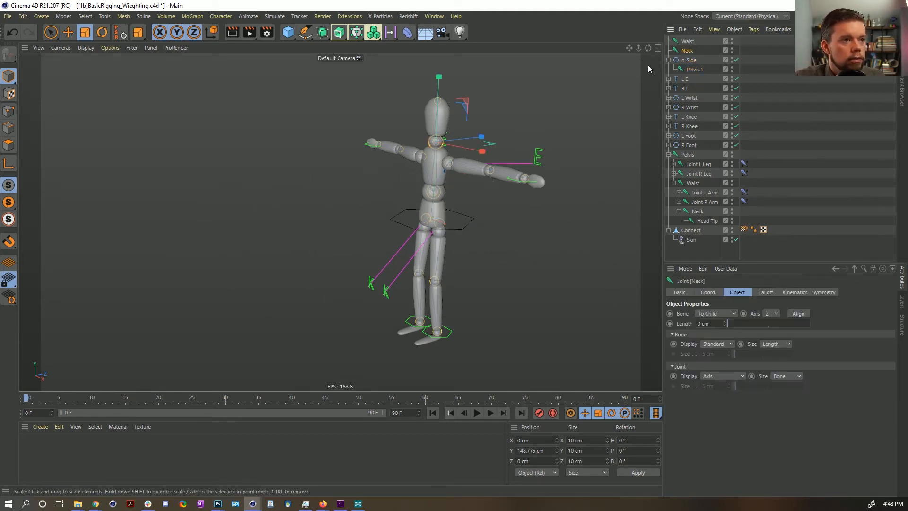
pyautogui.keyDown('ctrl'); pyautogui.moveTo(689, 60); pyautogui.dragTo(688, 51); pyautogui.keyUp('ctrl')
pyautogui.click(695, 70)
pyautogui.press('Delete')
pyautogui.click(122, 34)
pyautogui.moveTo(698, 59); pyautogui.dragTo(690, 42)
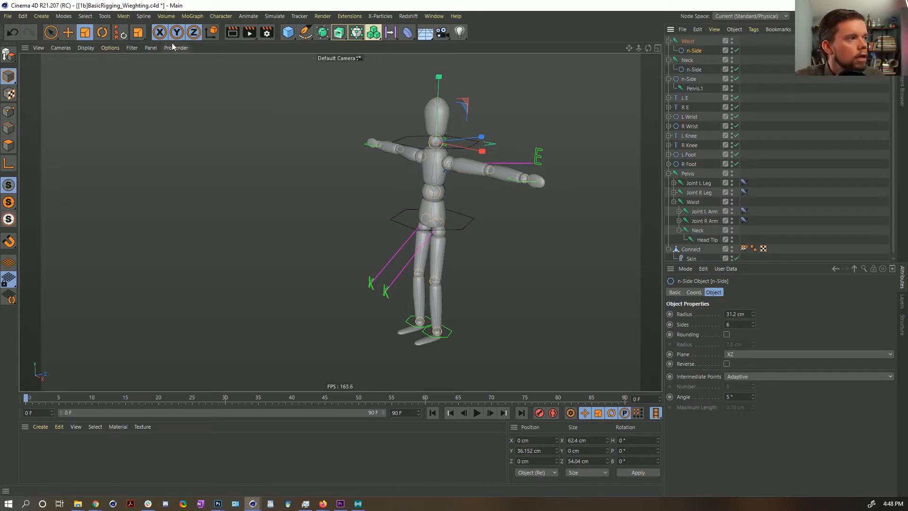
pyautogui.click(122, 34)
# Scale the waist n-Side spline to about 41 cm wide and the neck n-Side spline to about 37 cm wide.
pyautogui.press('r')
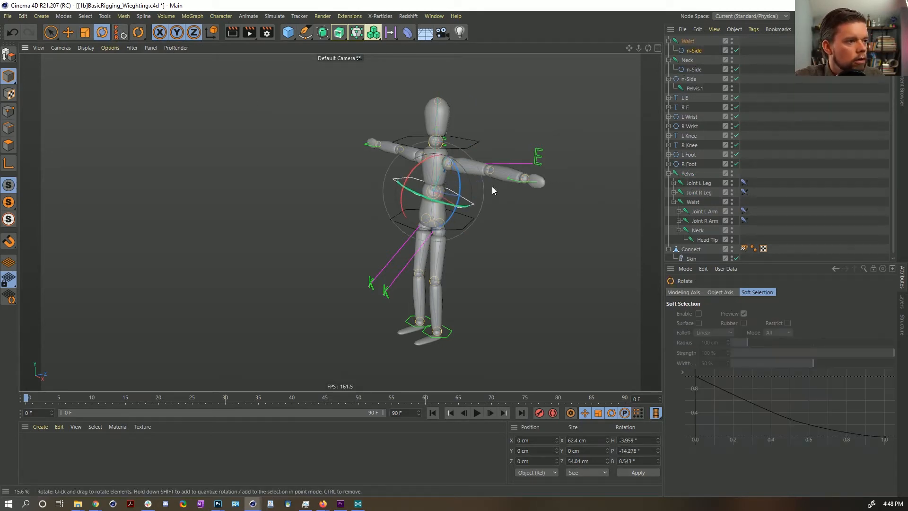
pyautogui.click(477, 142)
pyautogui.press('t')
pyautogui.moveTo(542, 104); pyautogui.dragTo(421, 166)
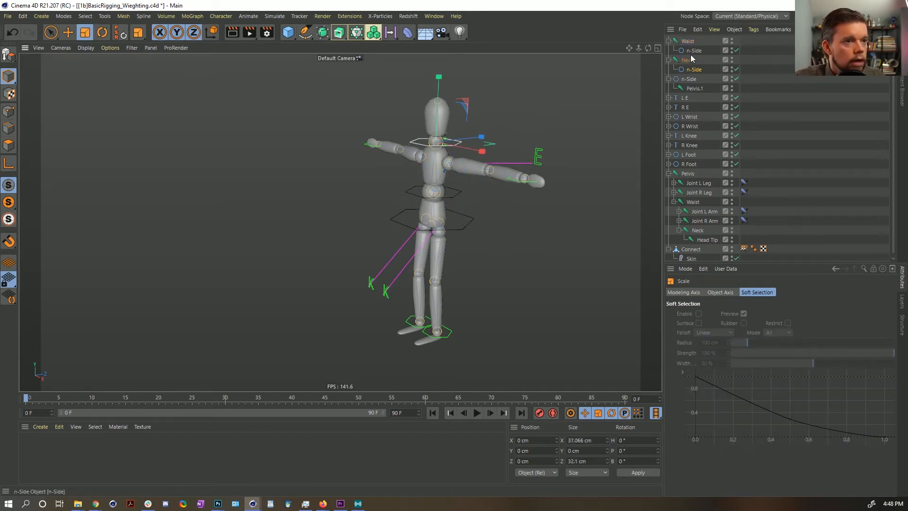
# Rename the three n-Side splines Waist, Neck and Pelvis to match their joints.
pyautogui.click(695, 50)
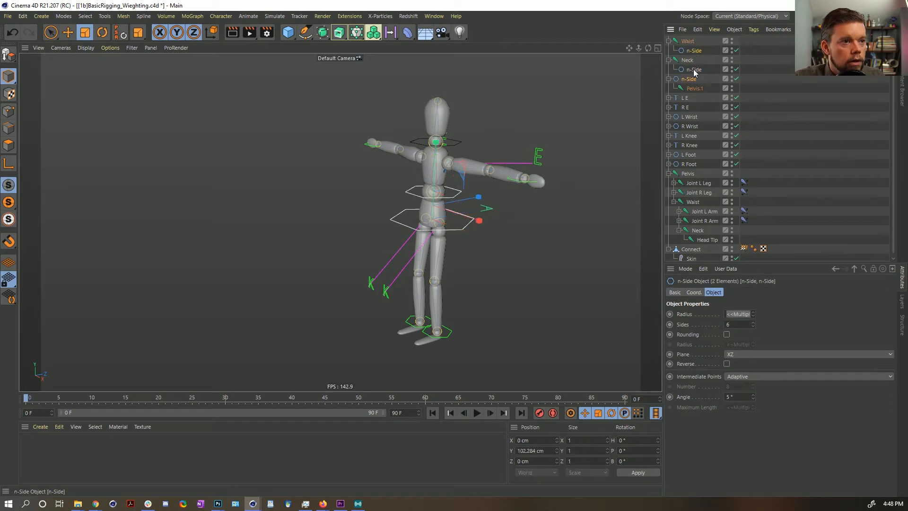
pyautogui.doubleClick(695, 51)
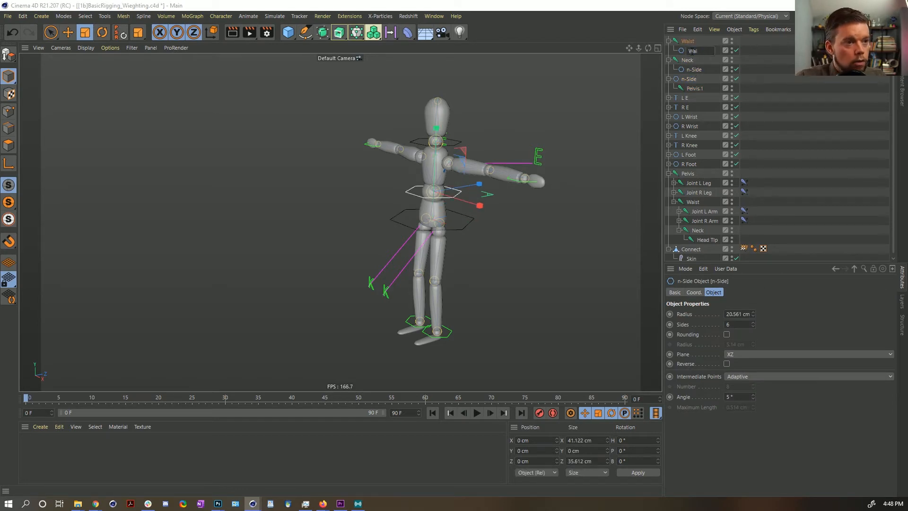
pyautogui.write('Waist')
pyautogui.press('Return')
pyautogui.click(693, 69)
pyautogui.doubleClick(690, 69)
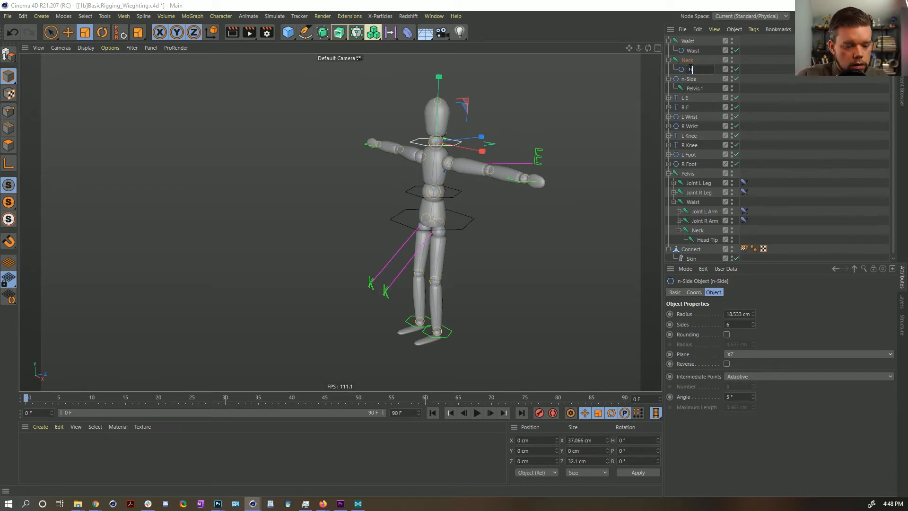
pyautogui.press('Return')
pyautogui.click(688, 79)
pyautogui.doubleClick(689, 79)
pyautogui.write('Pelvis')
pyautogui.press('Return')
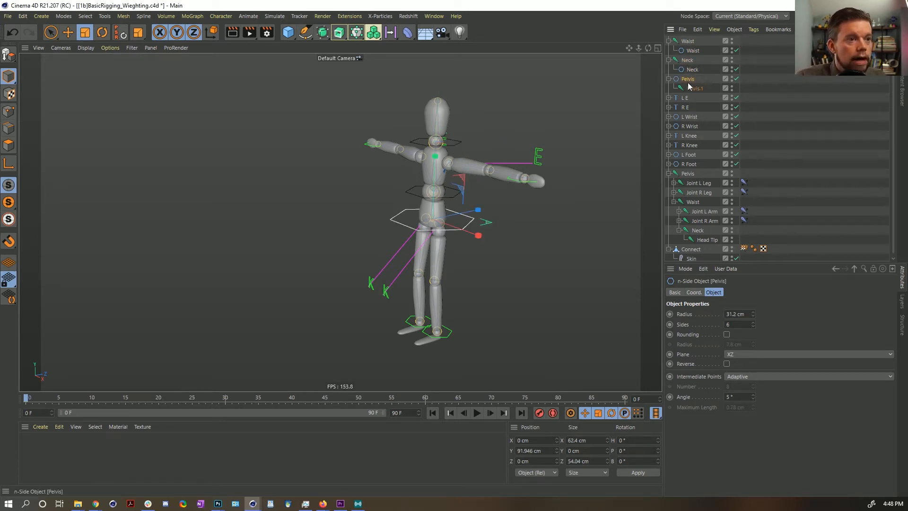
# Move the Waist and Neck splines out to the top level and delete the duplicated Pelvis.1, Neck and Waist joints.
pyautogui.click(692, 89)
pyautogui.press('Delete')
pyautogui.moveTo(690, 70); pyautogui.dragTo(688, 51)
pyautogui.click(686, 62)
pyautogui.press('Delete')
pyautogui.click(687, 47)
pyautogui.press('Delete')
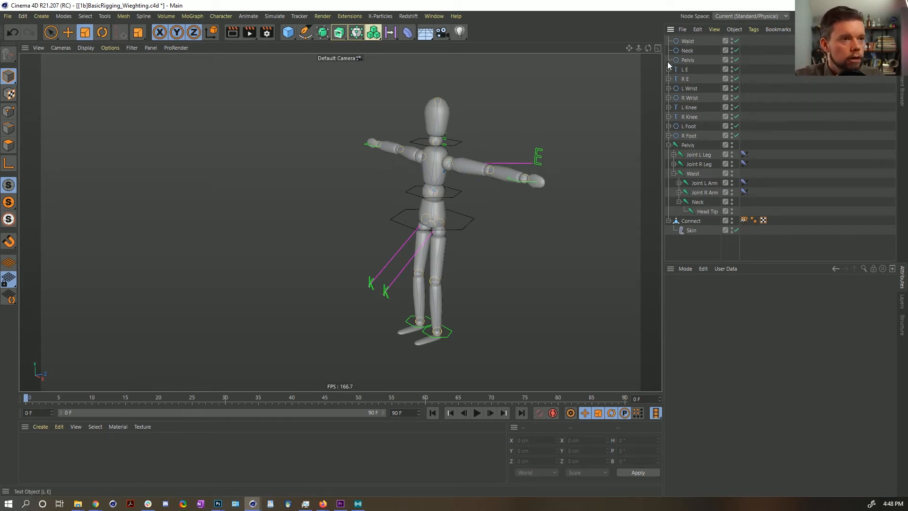
# Nest the Neck spline under the Waist spline and the Waist spline under the Pelvis spline.
pyautogui.click(688, 42)
pyautogui.moveTo(688, 64); pyautogui.dragTo(688, 60)
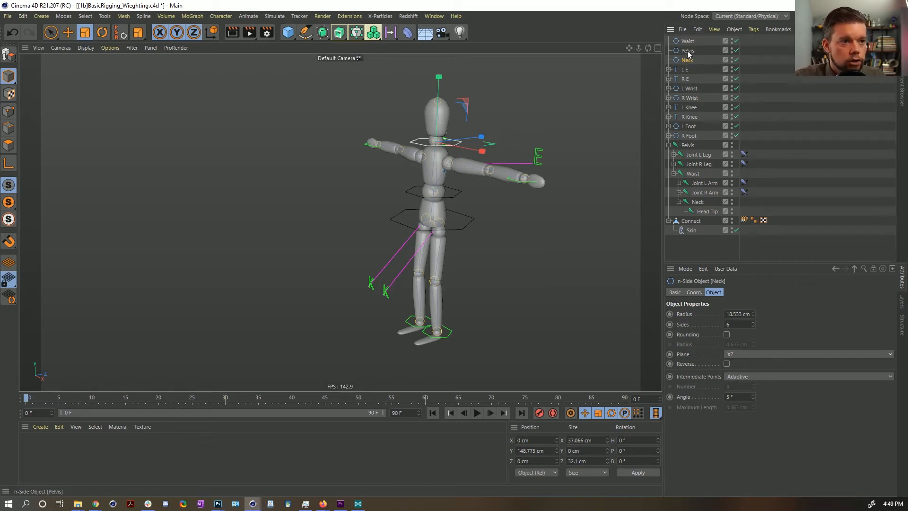
pyautogui.moveTo(699, 53)
pyautogui.mouseDown()
pyautogui.moveTo(691, 61)
pyautogui.moveTo(699, 53)
pyautogui.mouseUp()
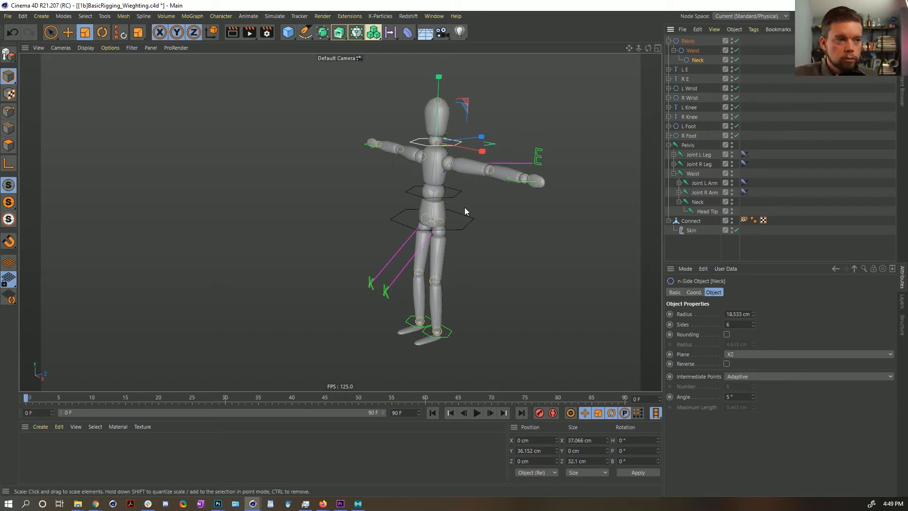
# Freeze all transformations on the Pelvis, Waist and Neck controller splines.
pyautogui.keyDown('shift'); pyautogui.click(687, 41); pyautogui.keyUp('shift')
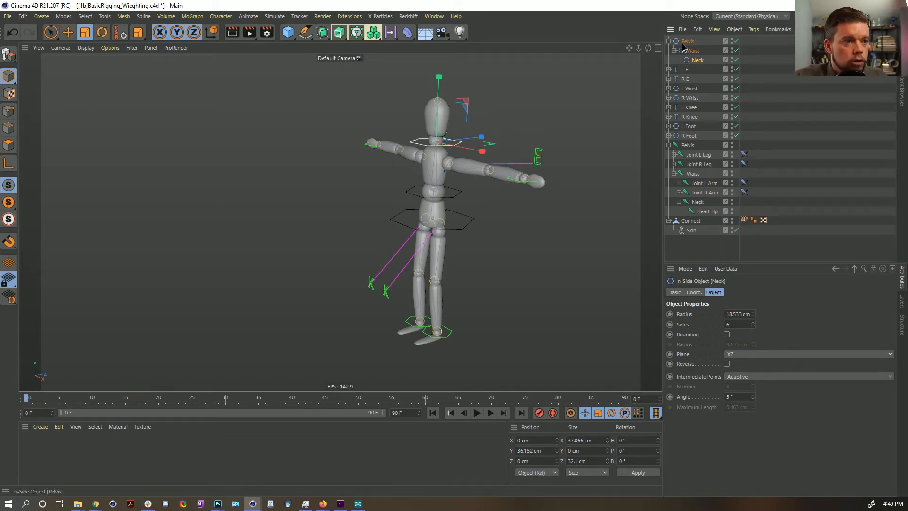
pyautogui.click(681, 292)
pyautogui.click(694, 292)
pyautogui.click(692, 374)
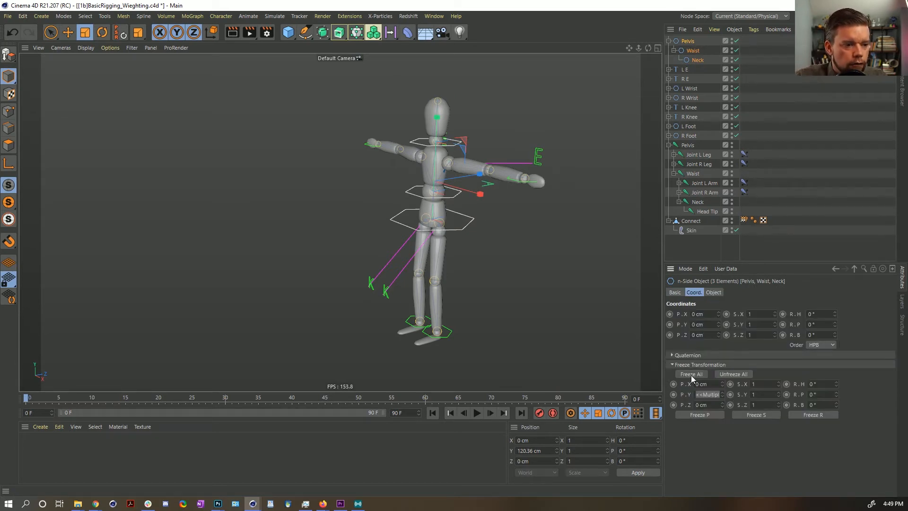
pyautogui.click(787, 91)
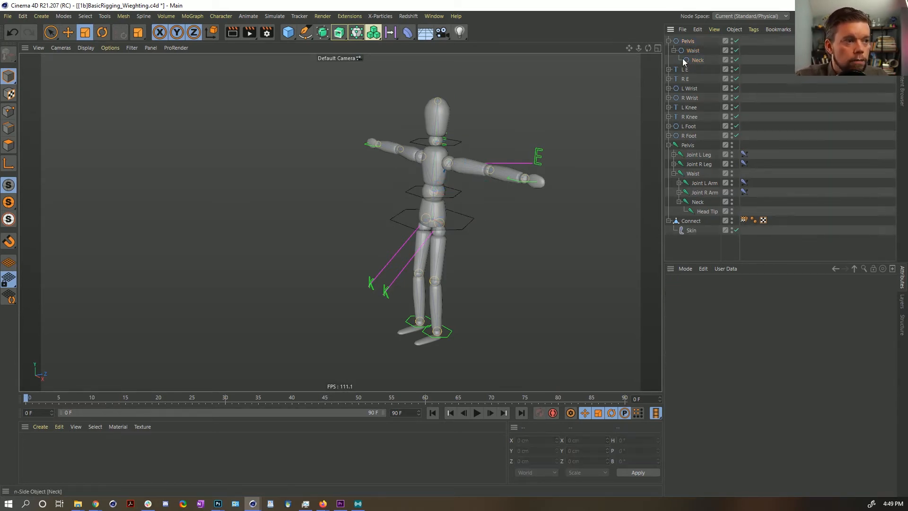
# Add a Constraint tag with PSR enabled to the Pelvis joint and set the Pelvis spline as its target.
pyautogui.click(685, 145)
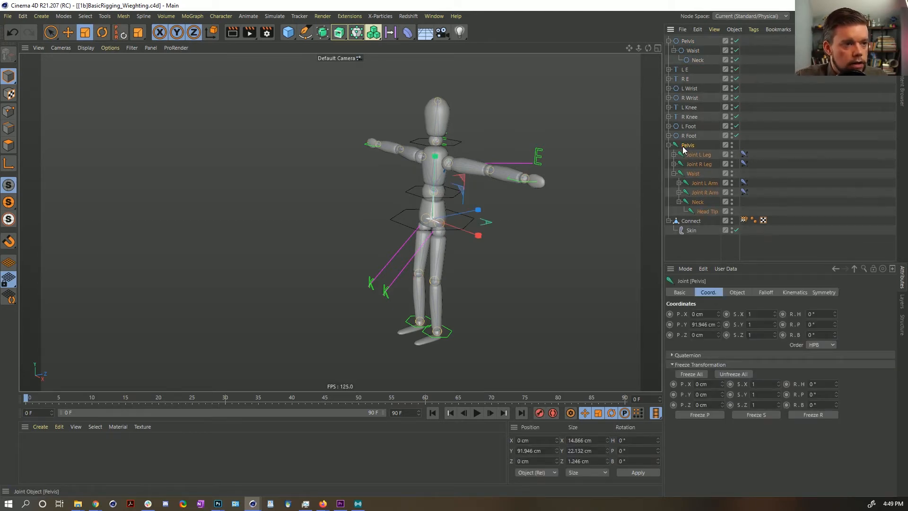
pyautogui.rightClick(684, 151)
pyautogui.moveTo(712, 126)
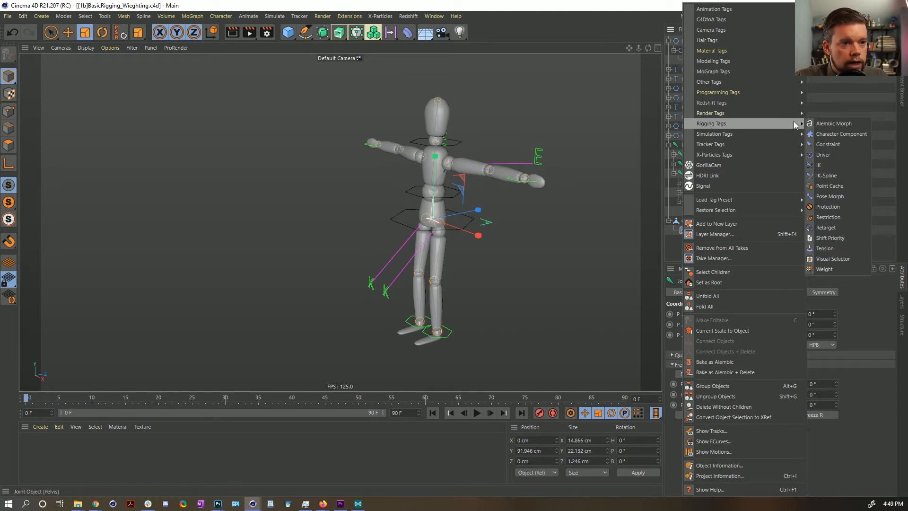
pyautogui.click(833, 145)
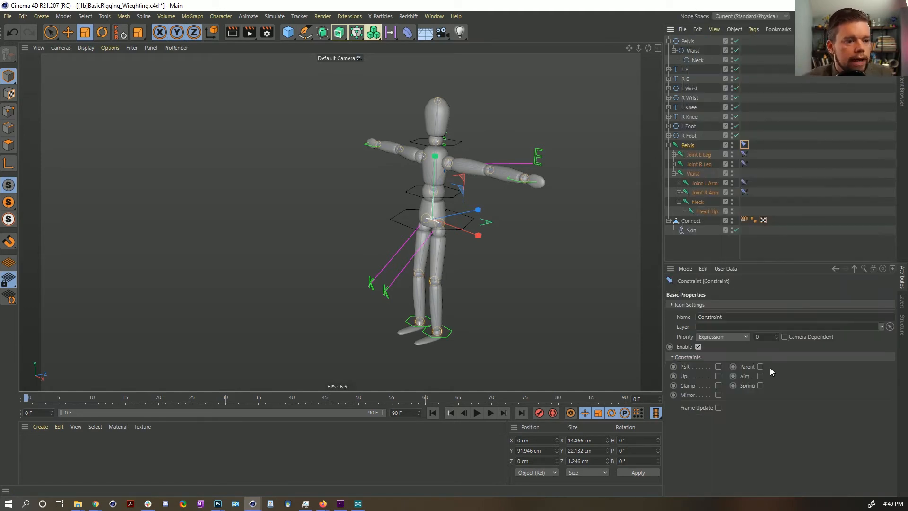
pyautogui.click(717, 367)
pyautogui.click(689, 292)
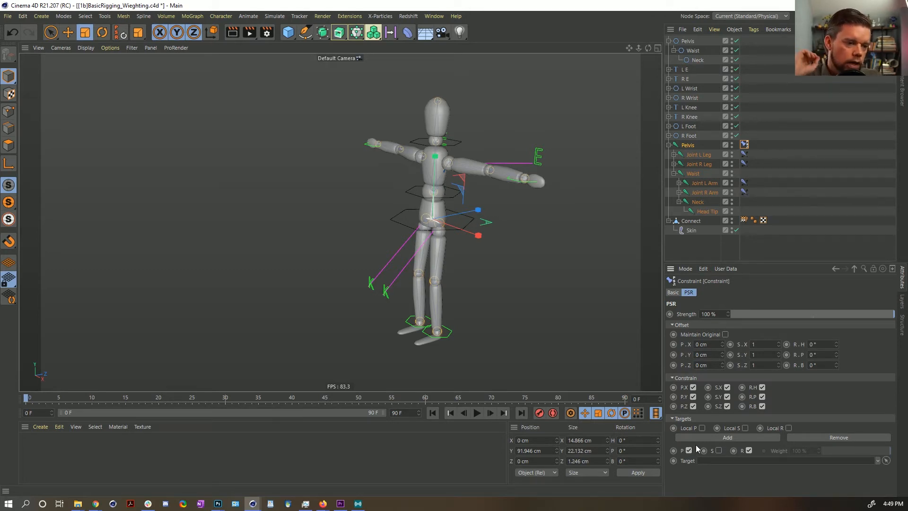
pyautogui.moveTo(687, 42); pyautogui.dragTo(790, 281)
pyautogui.moveTo(722, 455); pyautogui.dragTo(719, 461)
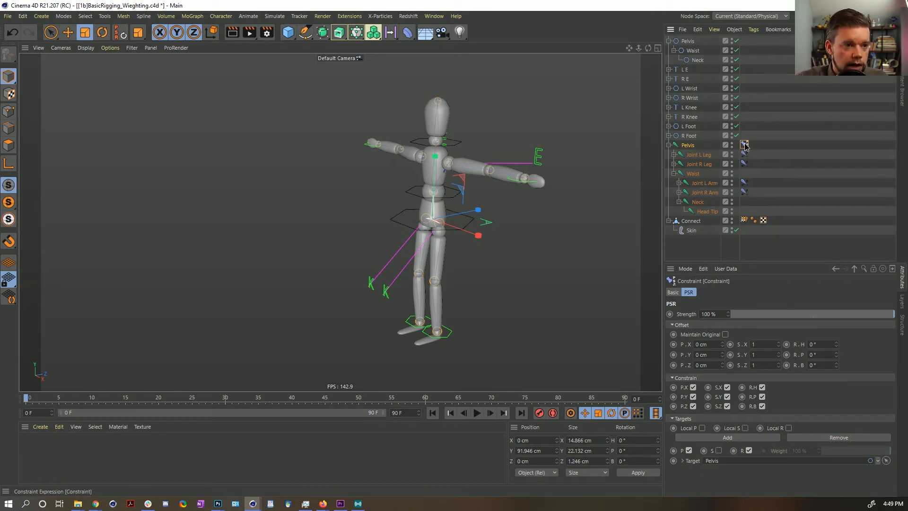
# Copy the PSR constraint to the Waist and Neck joints, targeting the Waist spline and the Neck spline respectively.
pyautogui.keyDown('ctrl'); pyautogui.moveTo(755, 175); pyautogui.dragTo(744, 174); pyautogui.keyUp('ctrl')
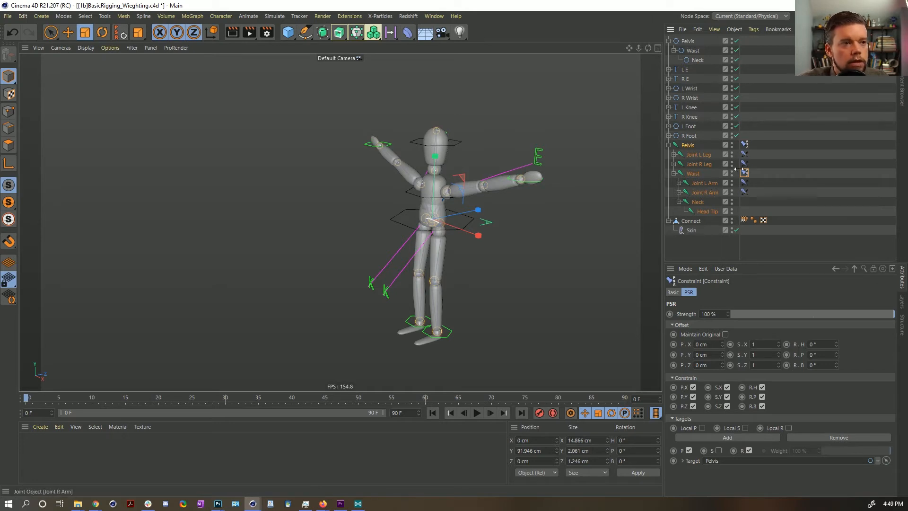
pyautogui.click(690, 50)
pyautogui.moveTo(715, 428); pyautogui.dragTo(722, 458)
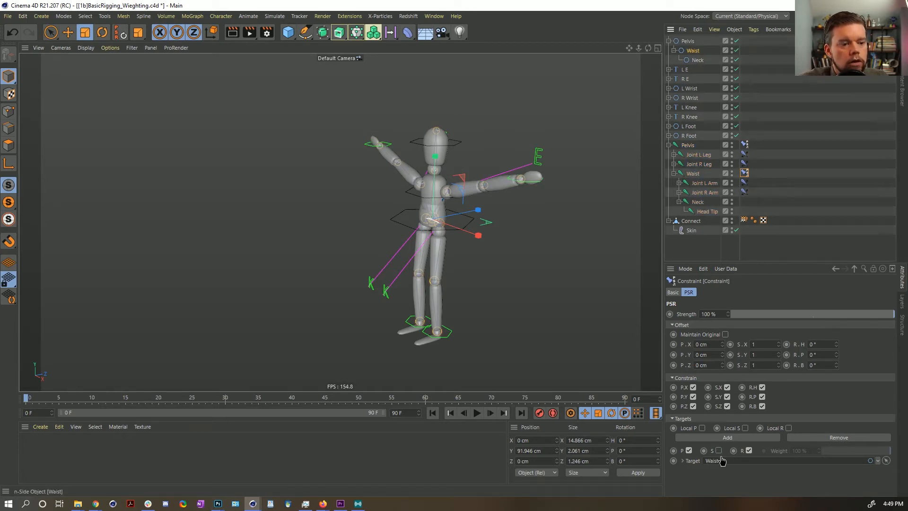
pyautogui.moveTo(745, 174)
pyautogui.keyDown('ctrl'); pyautogui.mouseDown()
pyautogui.moveTo(763, 216)
pyautogui.moveTo(747, 203)
pyautogui.mouseUp(); pyautogui.keyUp('ctrl')
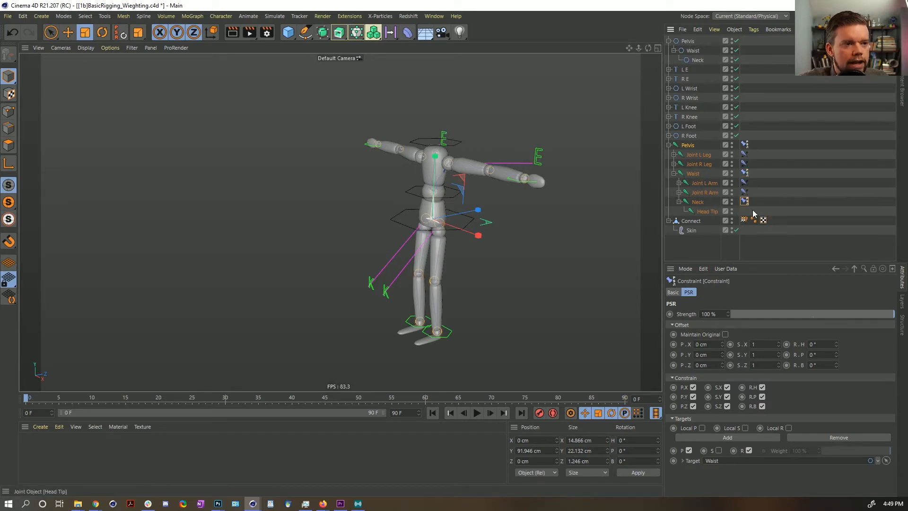
pyautogui.moveTo(693, 61); pyautogui.dragTo(727, 466)
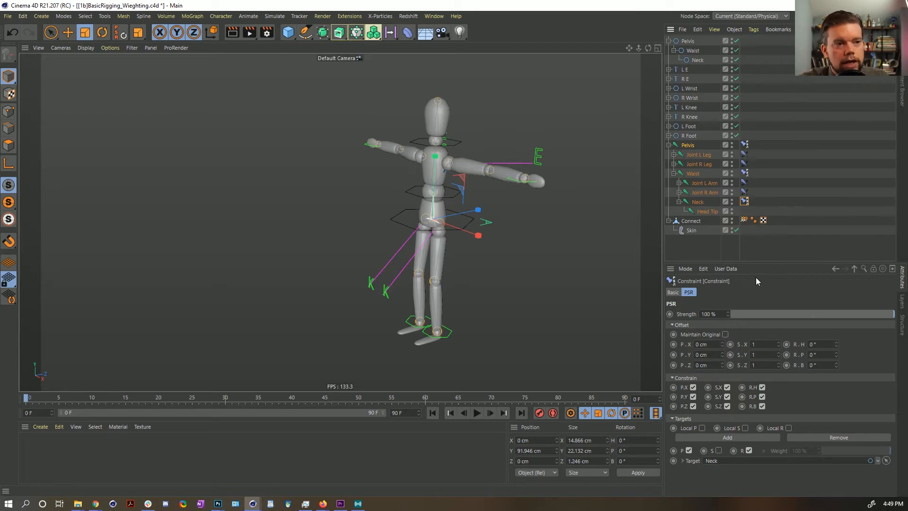
# Check the basic priority settings of the IK tag on Joint L Leg.
pyautogui.click(743, 154)
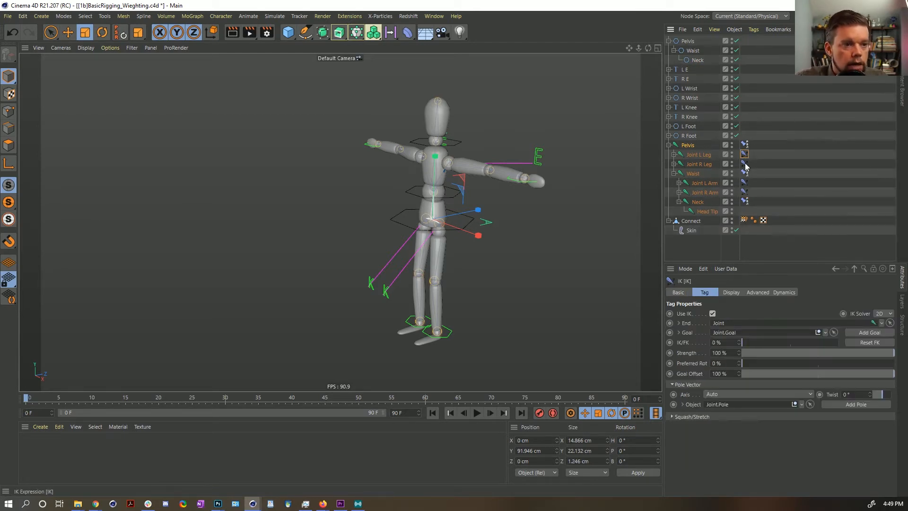
pyautogui.click(678, 292)
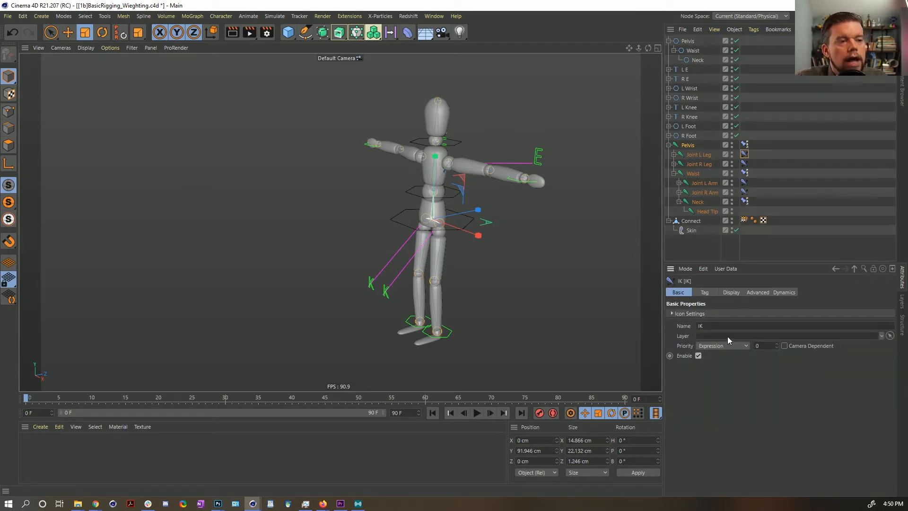
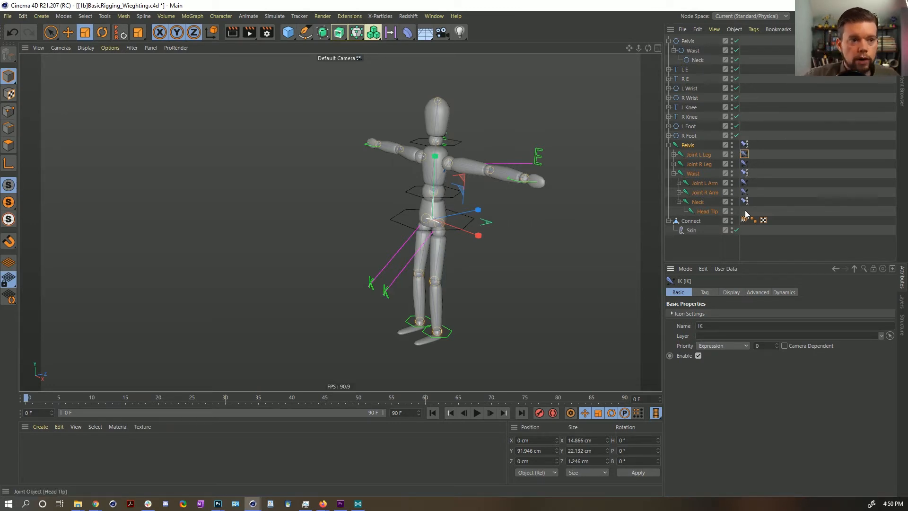
# Create an n-Side spline at the mannequin's feet, set its plane to XZ and scale it to about 81 cm wide.
pyautogui.click(669, 41)
pyautogui.click(41, 16)
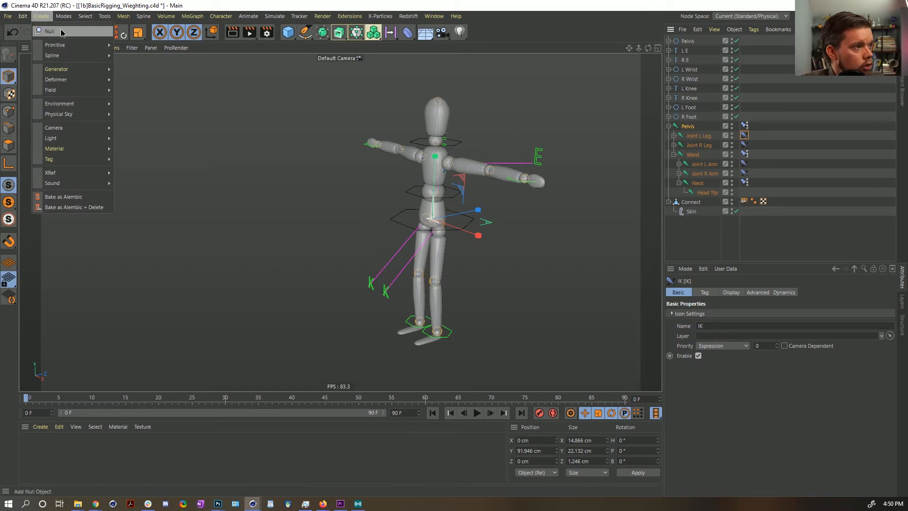
pyautogui.press('Escape')
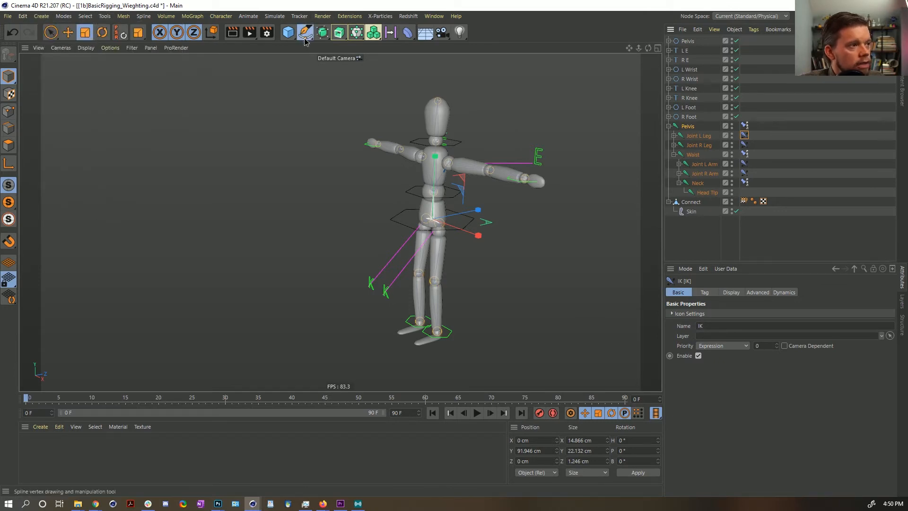
pyautogui.click(305, 32)
pyautogui.click(400, 97)
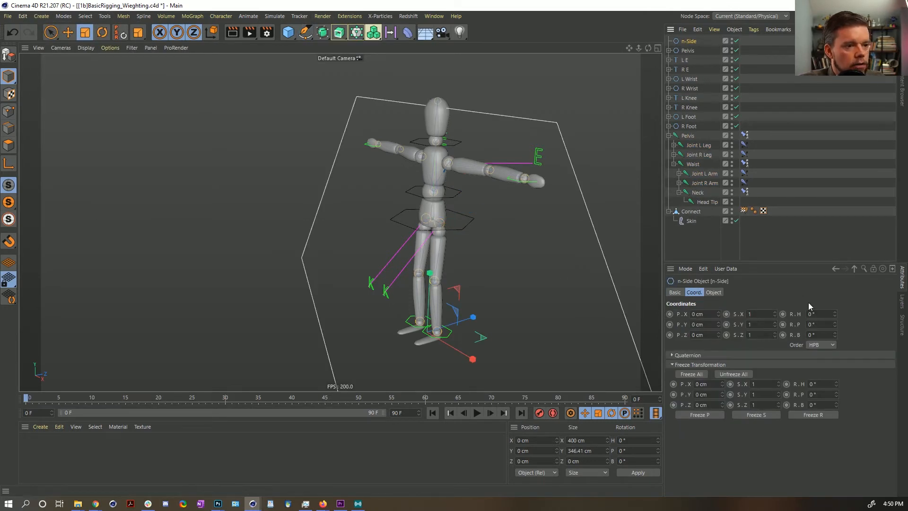
pyautogui.click(714, 292)
pyautogui.scroll(-2, 736, 355)
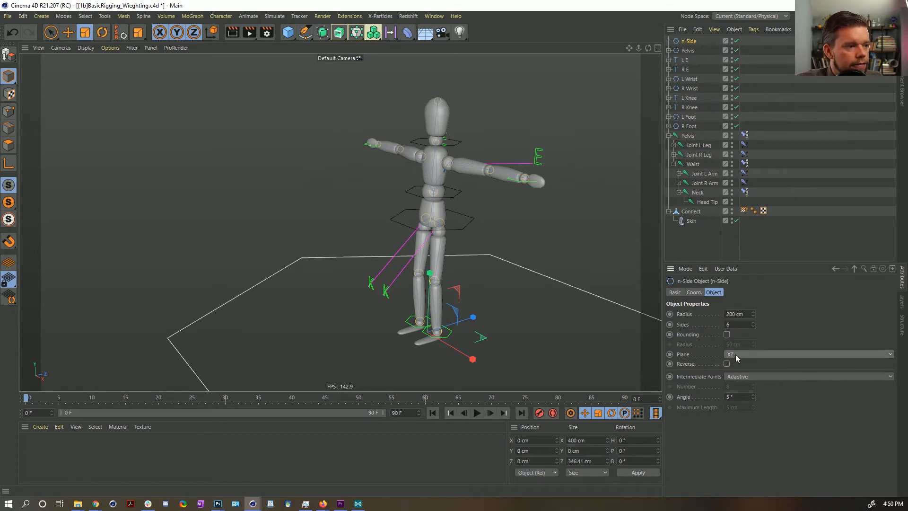
pyautogui.press('t')
pyautogui.moveTo(549, 259); pyautogui.dragTo(293, 345)
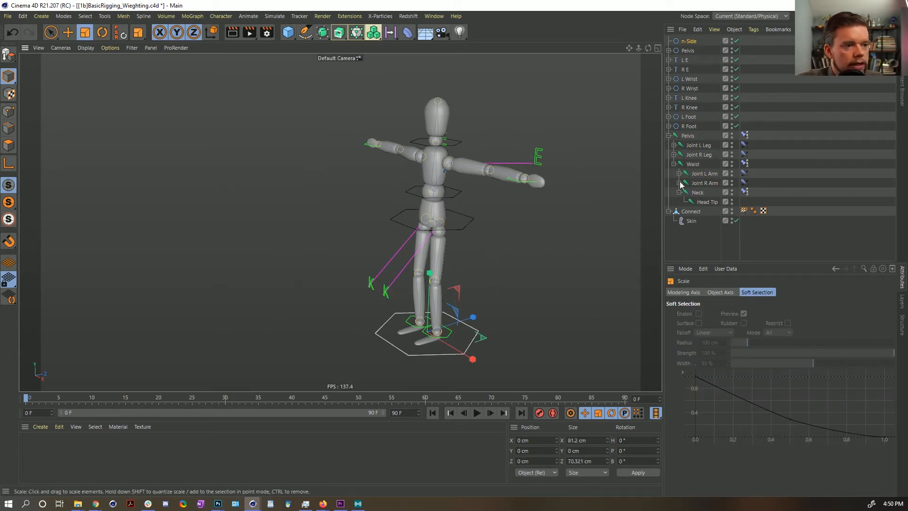
# Rename the n-Side spline around the feet as Character.
pyautogui.doubleClick(690, 42)
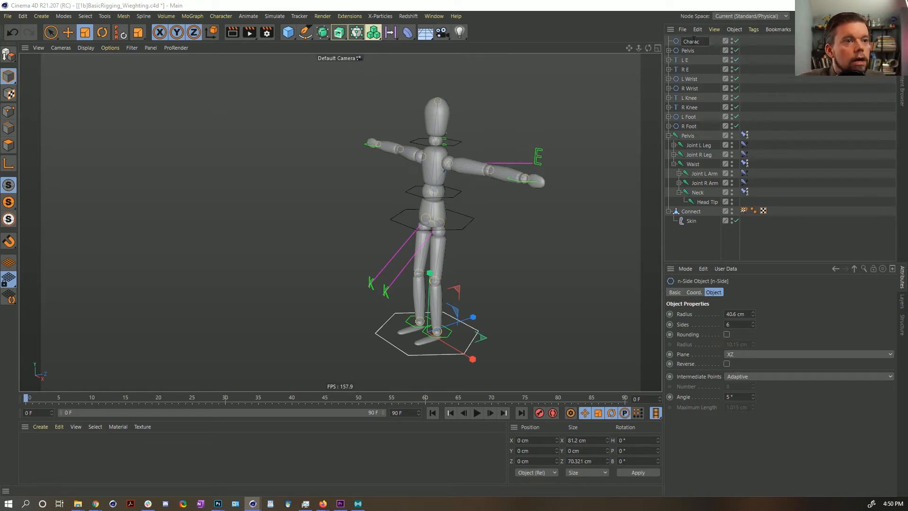
pyautogui.write('Character')
pyautogui.press('Return')
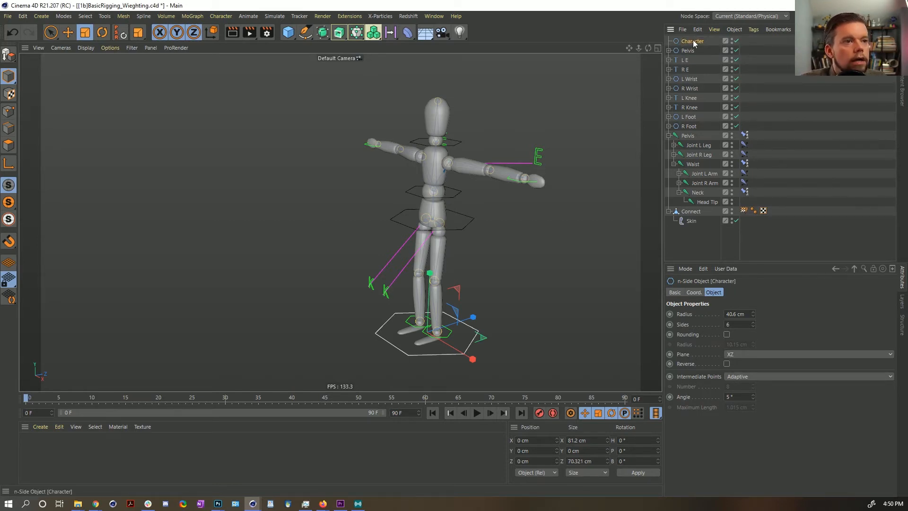
# Turn on the display color for the Character, Pelvis, Waist and Neck splines and set it to green, H 129°, S 86%, V 100%.
pyautogui.click(675, 292)
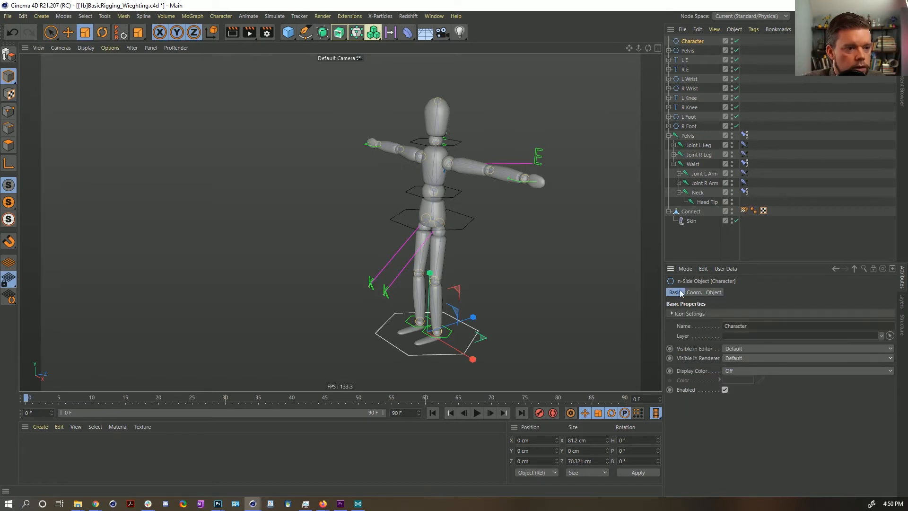
pyautogui.click(670, 50)
pyautogui.keyDown('shift'); pyautogui.click(692, 61); pyautogui.keyUp('shift')
pyautogui.keyDown('shift'); pyautogui.click(698, 70); pyautogui.keyUp('shift')
pyautogui.click(752, 371)
pyautogui.click(745, 402)
pyautogui.click(748, 381)
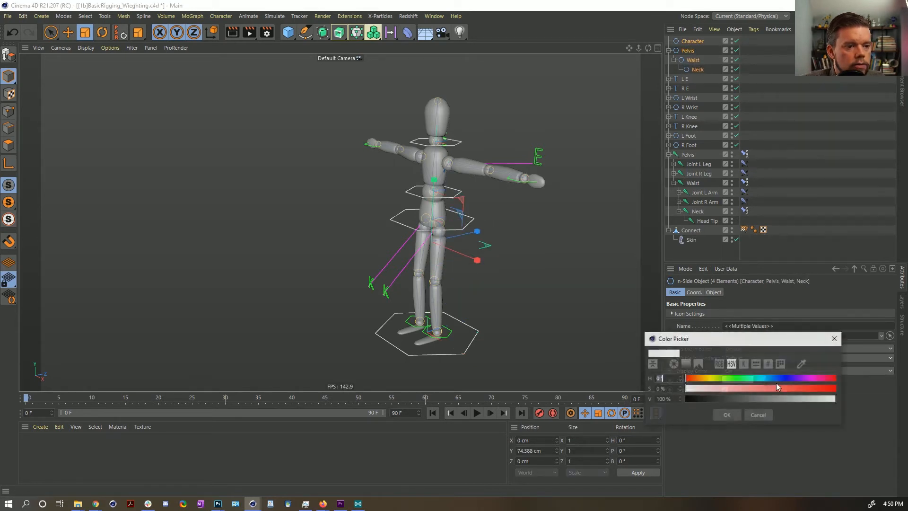
pyautogui.click(740, 378)
pyautogui.moveTo(804, 388); pyautogui.dragTo(816, 388)
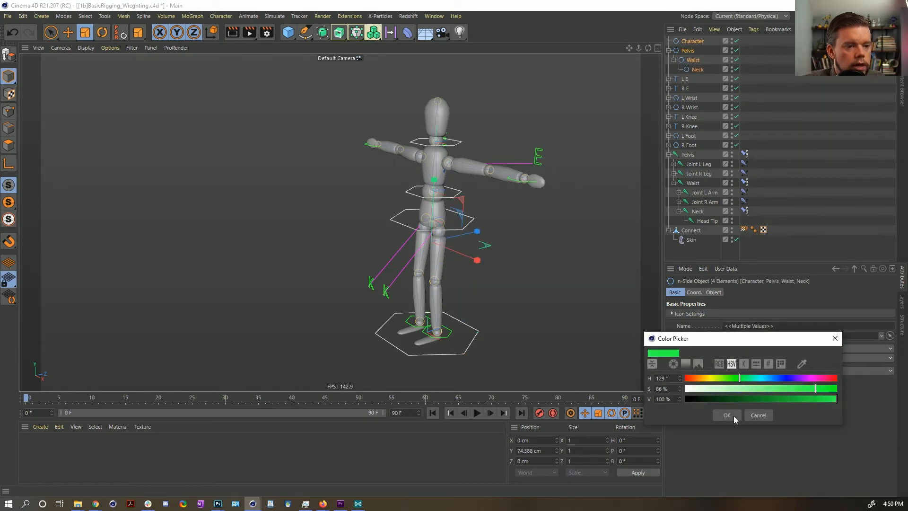
pyautogui.click(727, 415)
# Set the Character spline's display color to yellow with hue 68° and saturation 100%.
pyautogui.click(692, 41)
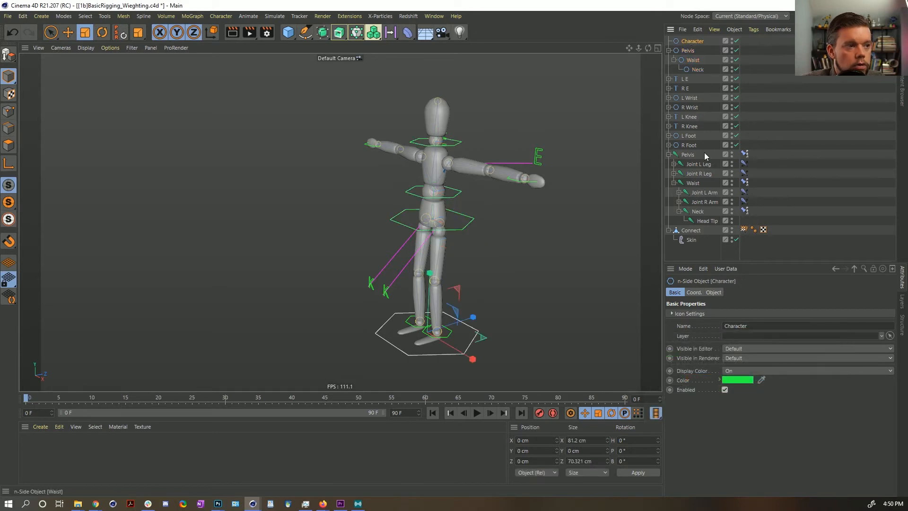
pyautogui.click(746, 381)
pyautogui.moveTo(734, 379); pyautogui.dragTo(717, 378)
pyautogui.moveTo(820, 388); pyautogui.dragTo(851, 391)
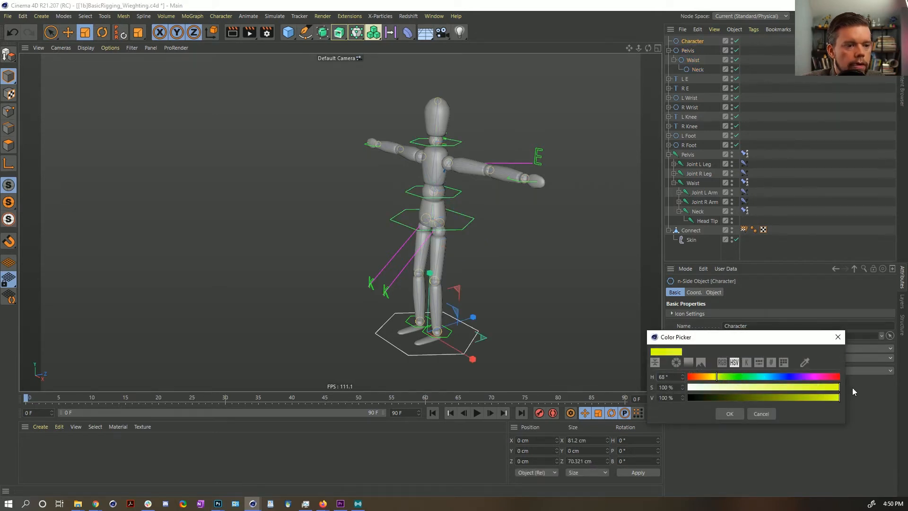
pyautogui.click(730, 414)
pyautogui.click(768, 176)
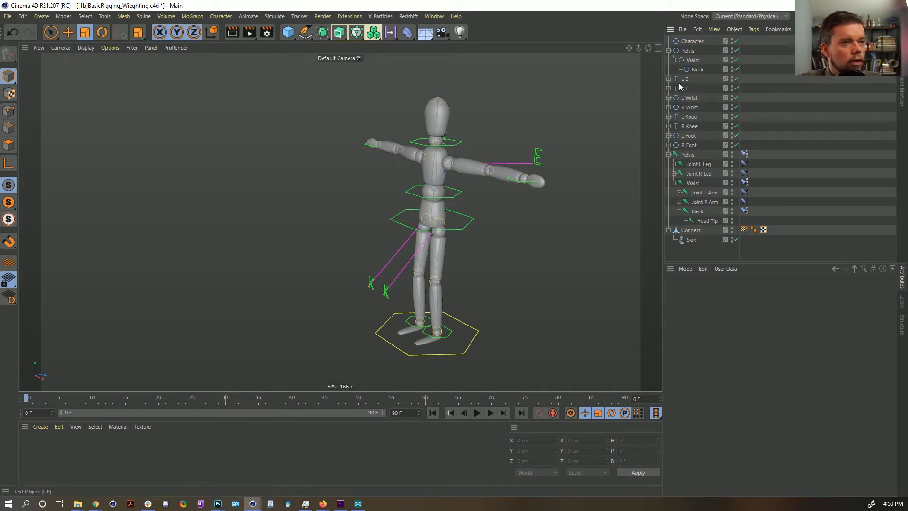
# Parent all controllers from Pelvis through R Foot under the Character spline and check the Character spline's coordinates.
pyautogui.click(669, 50)
pyautogui.click(688, 50)
pyautogui.keyDown('shift'); pyautogui.click(688, 126); pyautogui.keyUp('shift')
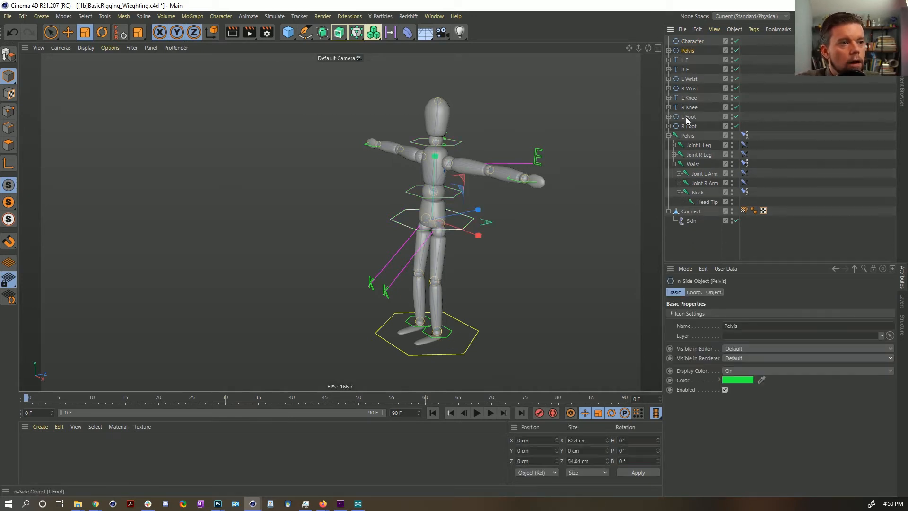
pyautogui.moveTo(691, 123); pyautogui.dragTo(694, 41)
pyautogui.click(695, 43)
pyautogui.click(694, 292)
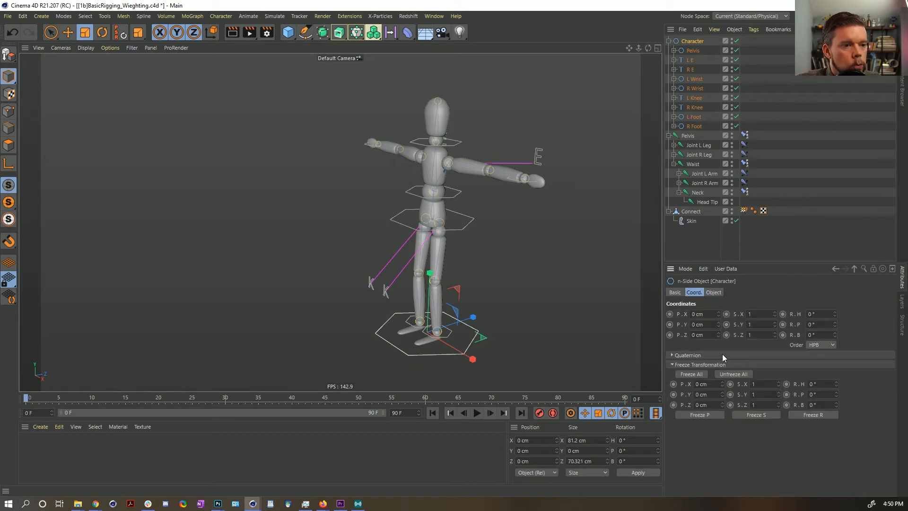
pyautogui.click(781, 140)
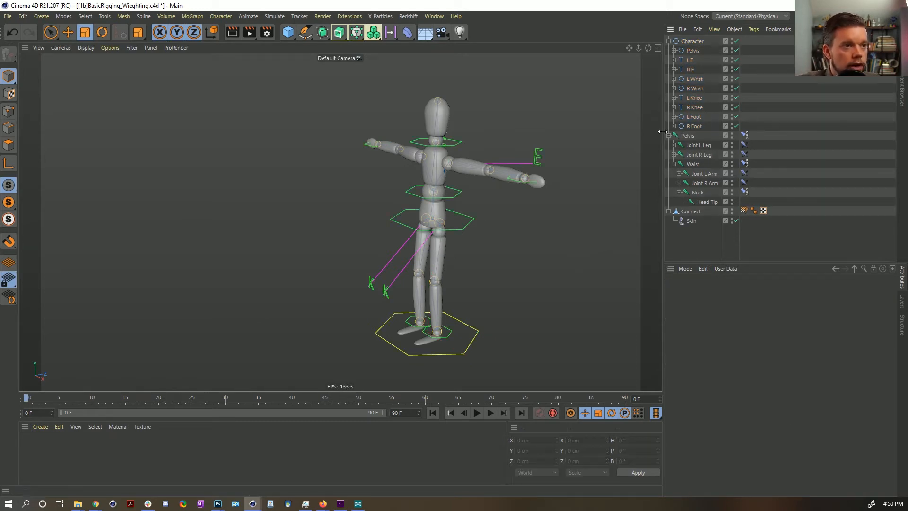
# Collapse the Pelvis joint and Character hierarchies and rename the Connect mesh as Geo.
pyautogui.click(668, 136)
pyautogui.click(669, 42)
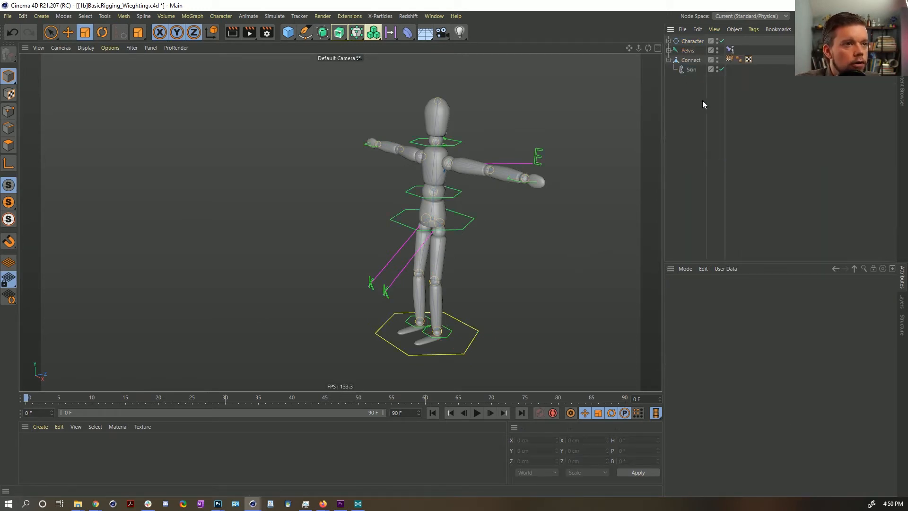
pyautogui.doubleClick(692, 60)
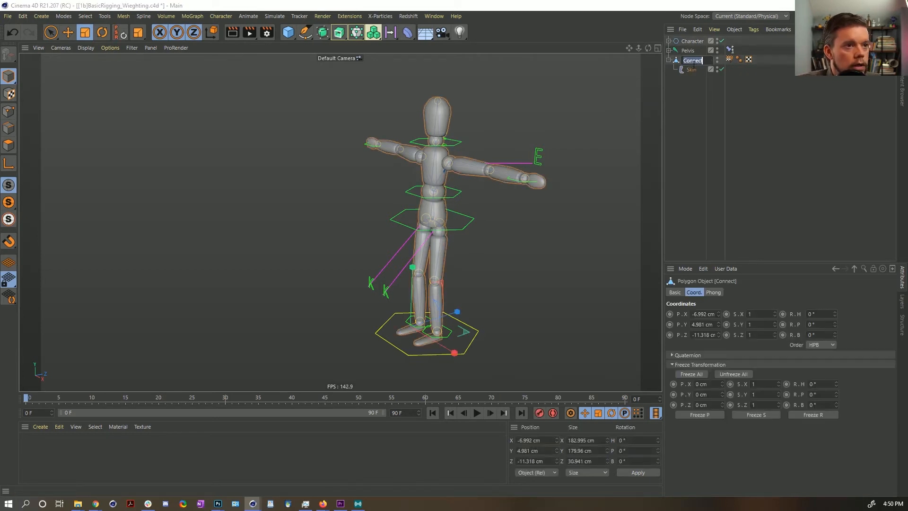
pyautogui.write('Geo')
pyautogui.press('Return')
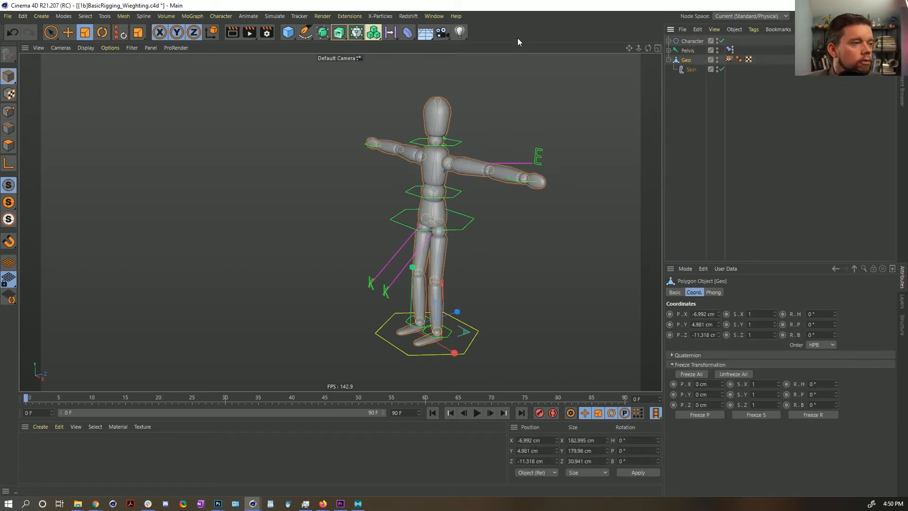
# Create a null object and rename it Controls.
pyautogui.click(65, 31)
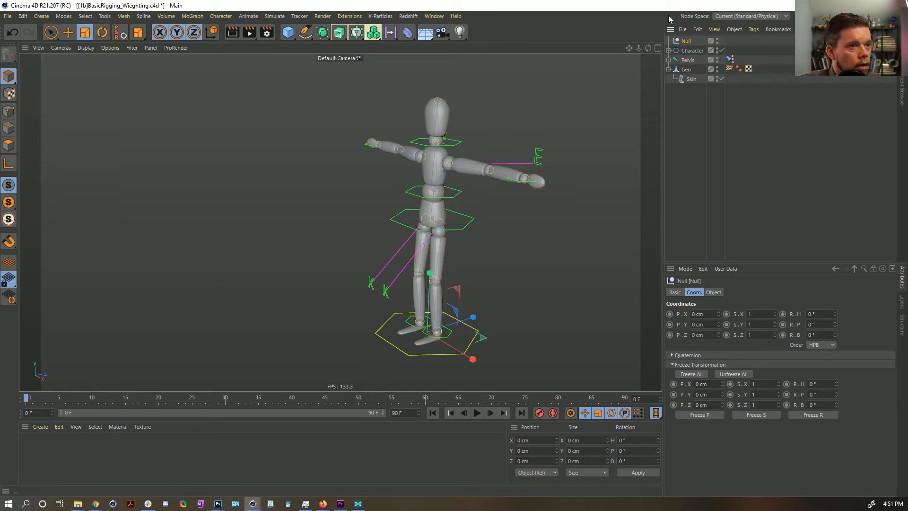
pyautogui.doubleClick(691, 41)
pyautogui.write('c')
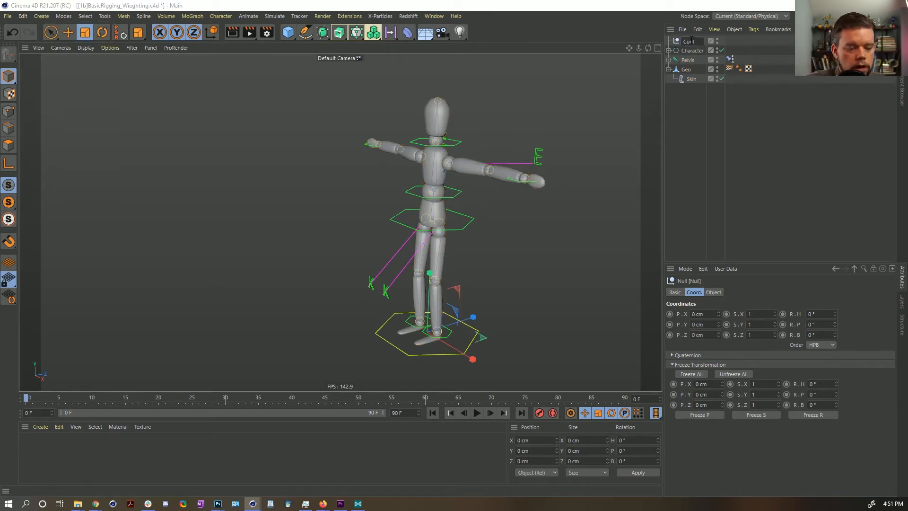
pyautogui.write('ontrols')
pyautogui.press('Return')
# Duplicate the Controls null as Rig and Geo, and nest the Character spline, Pelvis joint and mesh under their matching nulls.
pyautogui.keyDown('ctrl'); pyautogui.moveTo(692, 45); pyautogui.dragTo(693, 51); pyautogui.keyUp('ctrl')
pyautogui.doubleClick(693, 51)
pyautogui.write('Rig')
pyautogui.press('Return')
pyautogui.keyDown('ctrl'); pyautogui.moveTo(684, 51); pyautogui.dragTo(684, 60); pyautogui.keyUp('ctrl')
pyautogui.doubleClick(685, 61)
pyautogui.write('Geo')
pyautogui.press('Return')
pyautogui.moveTo(690, 71); pyautogui.dragTo(692, 42)
pyautogui.moveTo(686, 80)
pyautogui.mouseDown()
pyautogui.moveTo(688, 60)
pyautogui.moveTo(688, 78)
pyautogui.mouseUp()
# Create a null named Character and nest the Controls, Rig and Geo groups under it.
pyautogui.click(41, 16)
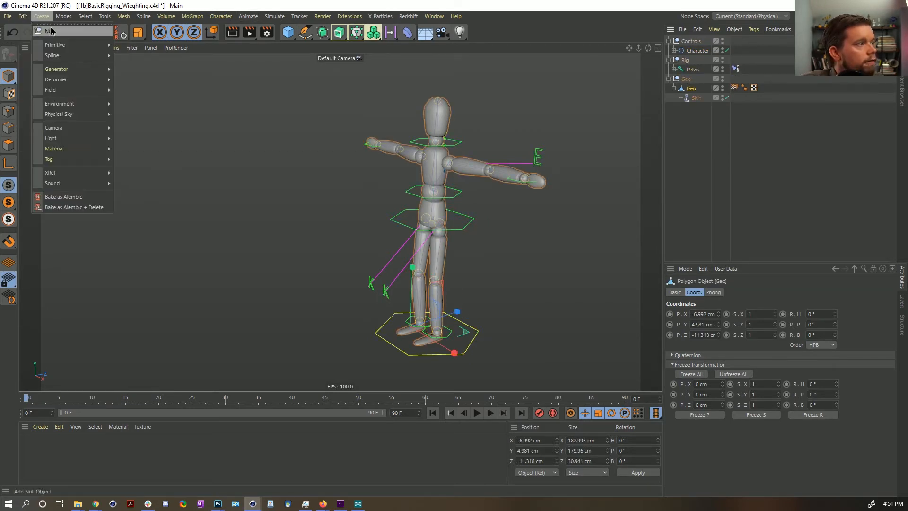
pyautogui.click(53, 32)
pyautogui.hotkey('ctrl', 'a')
pyautogui.keyDown('ctrl'); pyautogui.click(687, 42); pyautogui.keyUp('ctrl')
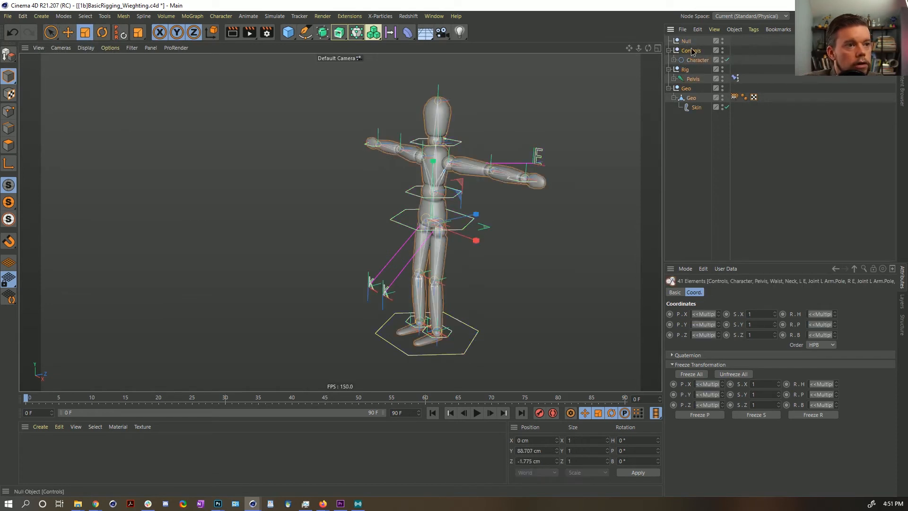
pyautogui.moveTo(692, 51); pyautogui.dragTo(688, 41)
pyautogui.doubleClick(692, 42)
pyautogui.write('Character')
pyautogui.press('Return')
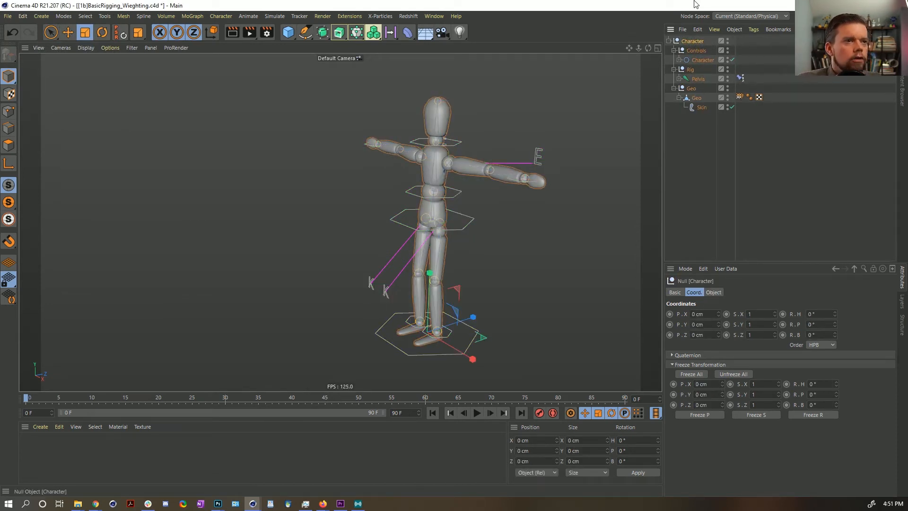
# Add the twelve controller splines, from the Character spline through R Foot, to a new layer without their goal and pole nulls.
pyautogui.click(679, 60)
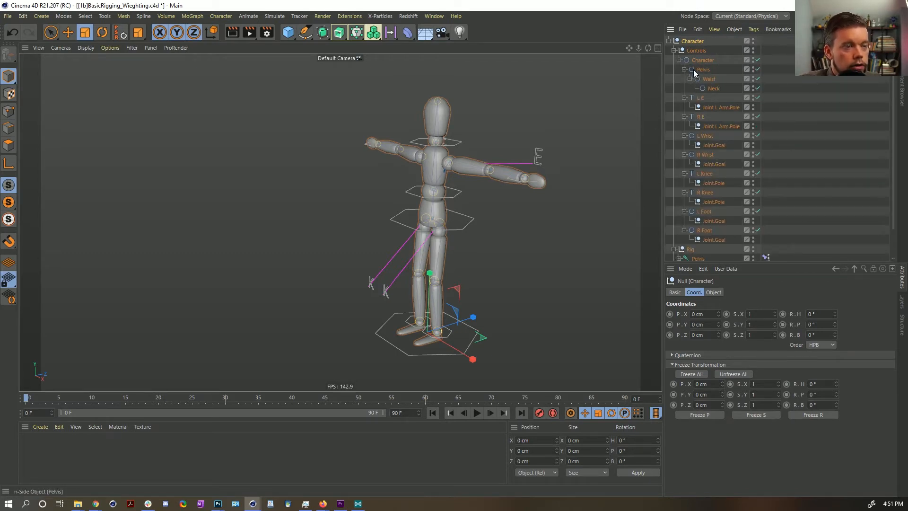
pyautogui.click(702, 62)
pyautogui.keyDown('shift'); pyautogui.click(711, 88); pyautogui.keyUp('shift')
pyautogui.keyDown('ctrl'); pyautogui.click(702, 98); pyautogui.keyUp('ctrl')
pyautogui.keyDown('ctrl'); pyautogui.click(702, 118); pyautogui.keyUp('ctrl')
pyautogui.keyDown('ctrl'); pyautogui.click(705, 137); pyautogui.keyUp('ctrl')
pyautogui.keyDown('ctrl'); pyautogui.click(706, 155); pyautogui.keyUp('ctrl')
pyautogui.keyDown('ctrl'); pyautogui.click(705, 174); pyautogui.keyUp('ctrl')
pyautogui.keyDown('ctrl'); pyautogui.click(710, 194); pyautogui.keyUp('ctrl')
pyautogui.keyDown('ctrl'); pyautogui.click(712, 212); pyautogui.keyUp('ctrl')
pyautogui.keyDown('ctrl'); pyautogui.click(706, 231); pyautogui.keyUp('ctrl')
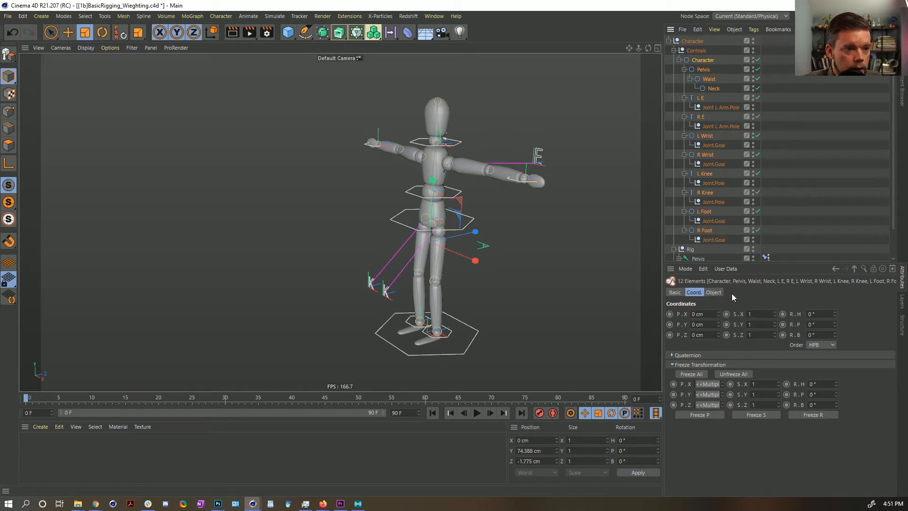
pyautogui.click(681, 292)
pyautogui.click(881, 336)
pyautogui.click(874, 347)
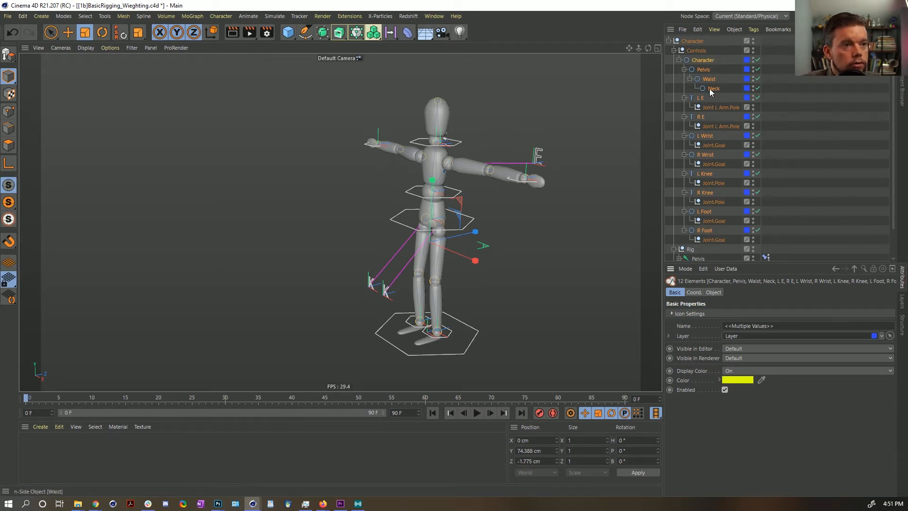
# Collapse the Rig and Geo groups and select the Controls null together with all eight joint goal and pole nulls.
pyautogui.scroll(-3, 719, 109)
pyautogui.click(673, 228)
pyautogui.click(674, 237)
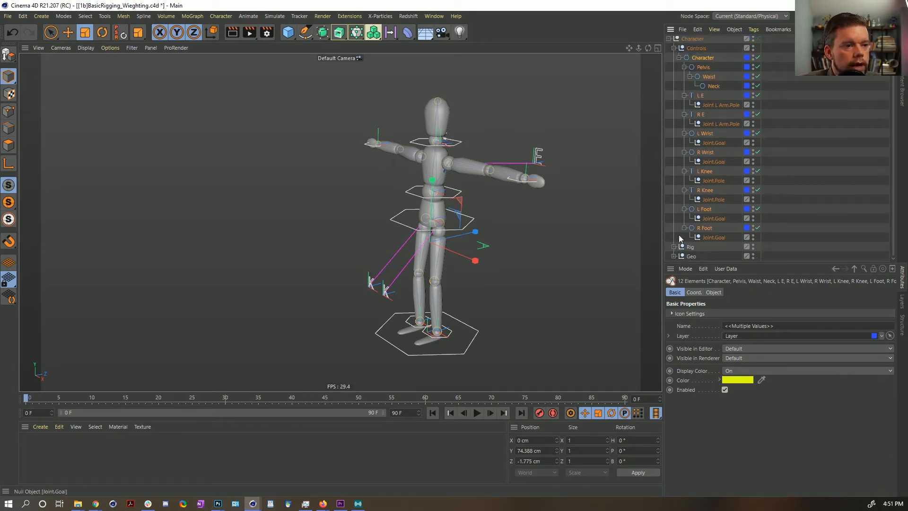
pyautogui.click(715, 238)
pyautogui.keyDown('ctrl'); pyautogui.click(713, 218); pyautogui.keyUp('ctrl')
pyautogui.keyDown('ctrl'); pyautogui.click(712, 199); pyautogui.keyUp('ctrl')
pyautogui.keyDown('ctrl'); pyautogui.click(716, 180); pyautogui.keyUp('ctrl')
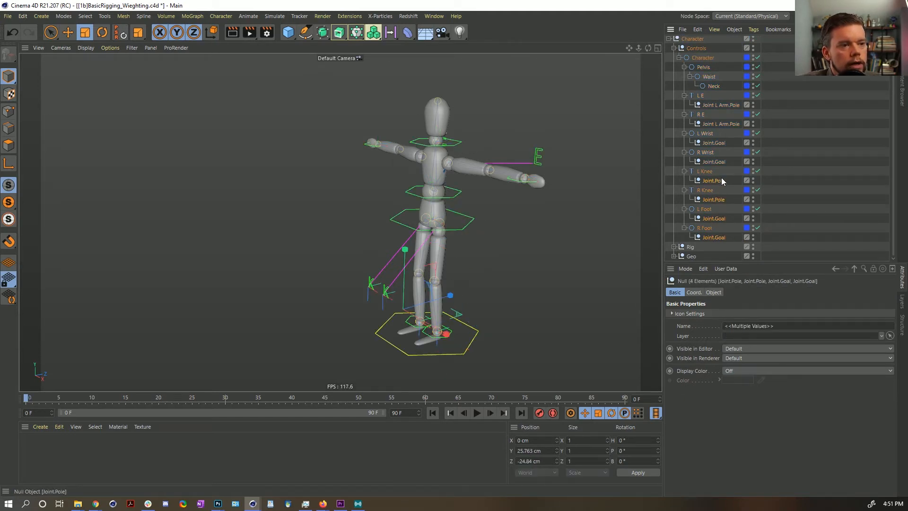
pyautogui.keyDown('ctrl'); pyautogui.click(715, 162); pyautogui.keyUp('ctrl')
pyautogui.keyDown('ctrl'); pyautogui.click(713, 143); pyautogui.keyUp('ctrl')
pyautogui.keyDown('ctrl'); pyautogui.click(708, 105); pyautogui.keyUp('ctrl')
pyautogui.keyDown('ctrl'); pyautogui.click(712, 124); pyautogui.keyUp('ctrl')
pyautogui.keyDown('ctrl'); pyautogui.click(698, 48); pyautogui.keyUp('ctrl')
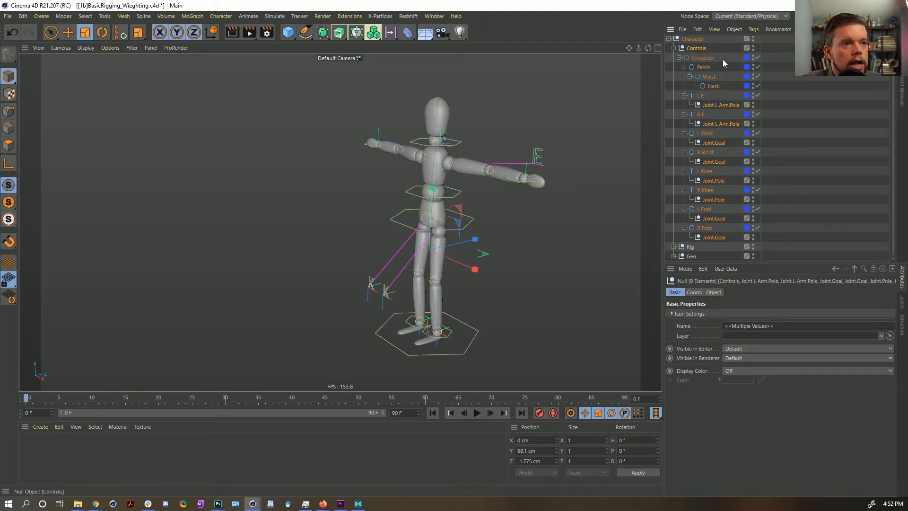
# Try adding the selected nulls to the controllers' existing layer, and undo the assignment.
pyautogui.click(880, 335)
pyautogui.click(835, 356)
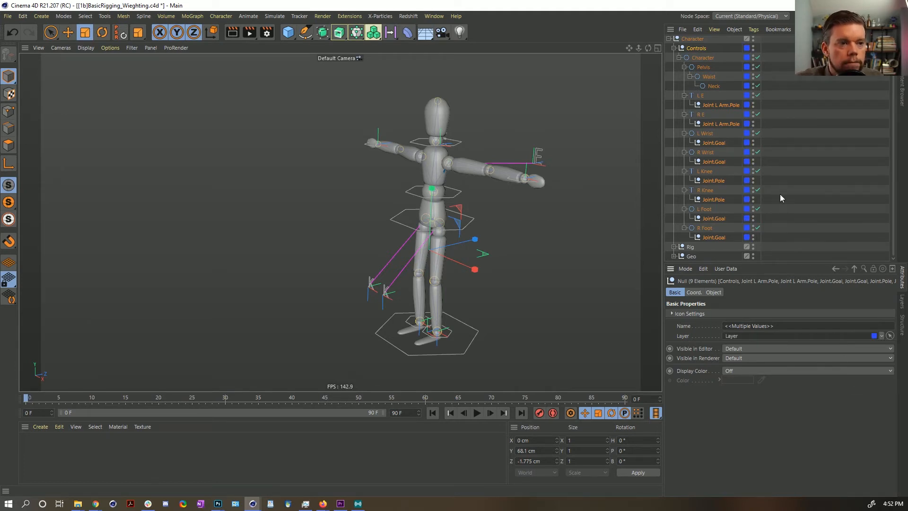
pyautogui.hotkey('ctrl', 'z')
# Add the selected Controls, goal and pole nulls to a new layer of their own.
pyautogui.click(882, 336)
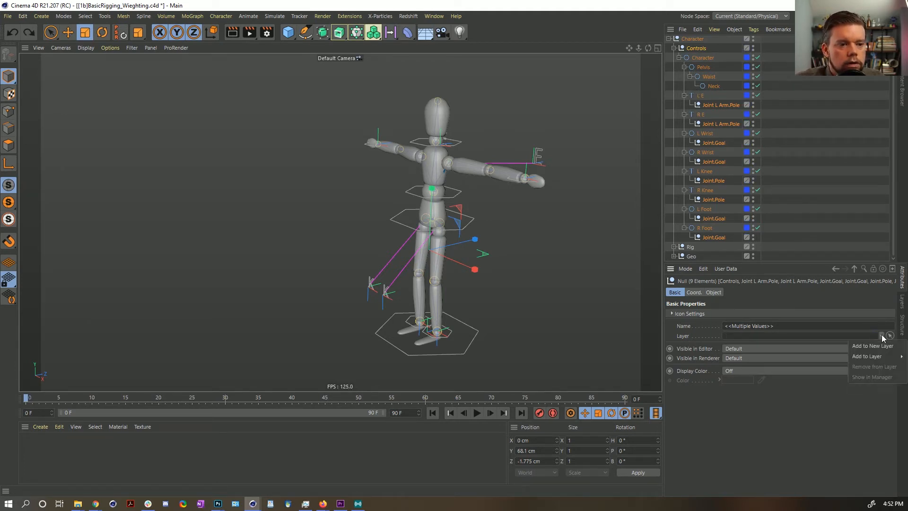
pyautogui.click(879, 346)
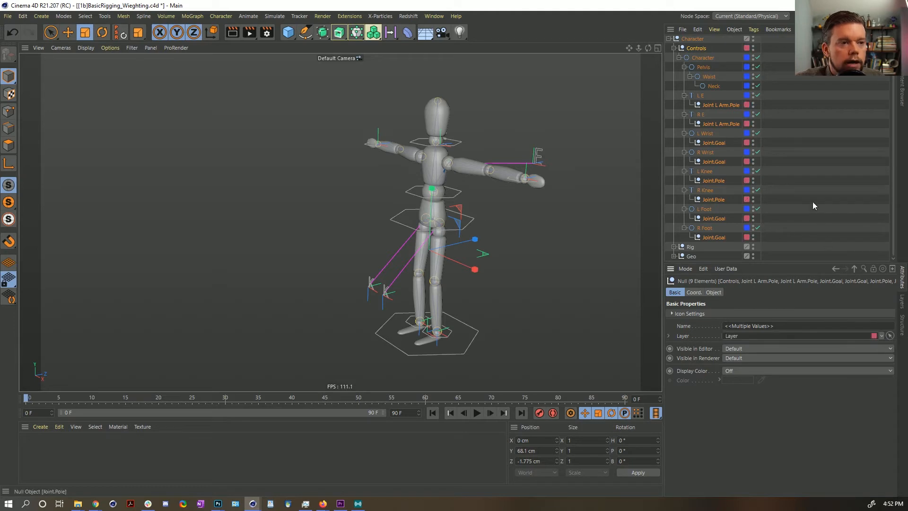
# Rename the blue layer of the controller splines as Controls and the red layer of the nulls as Rig Details.
pyautogui.click(902, 303)
pyautogui.doubleClick(685, 288)
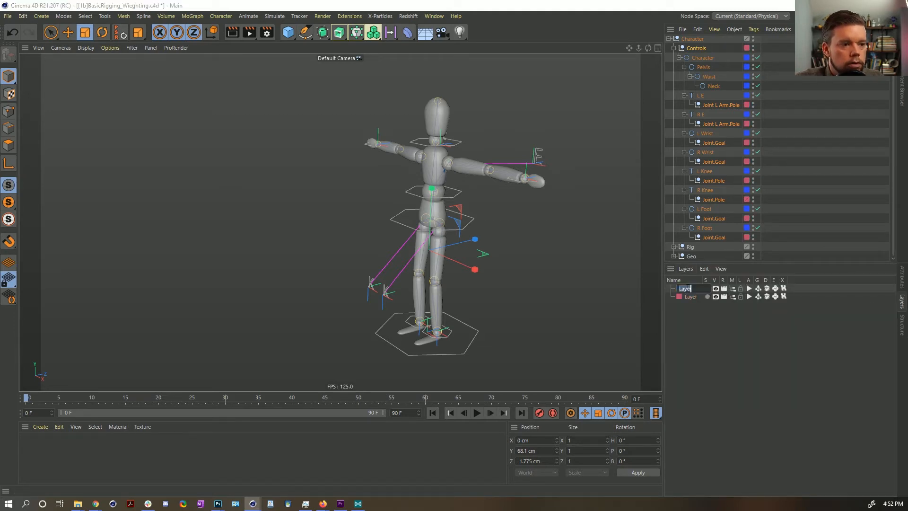
pyautogui.write('Controls')
pyautogui.press('Return')
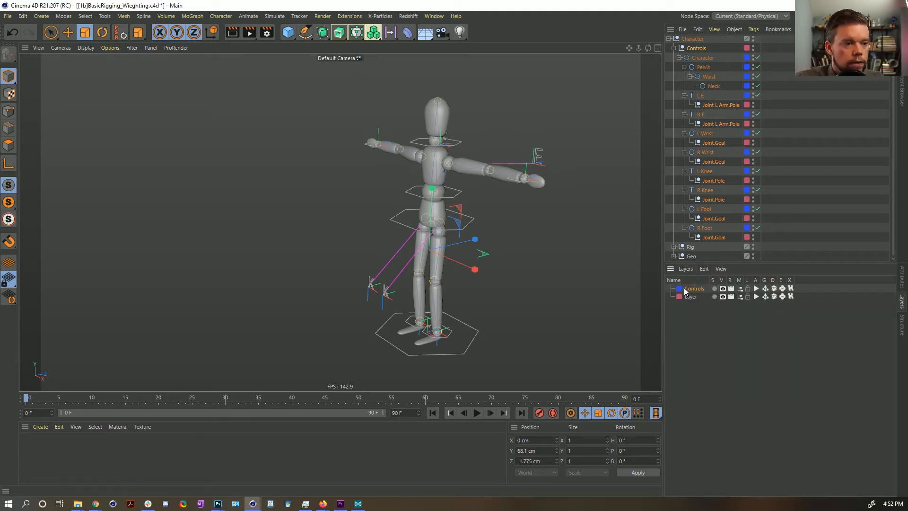
pyautogui.doubleClick(692, 297)
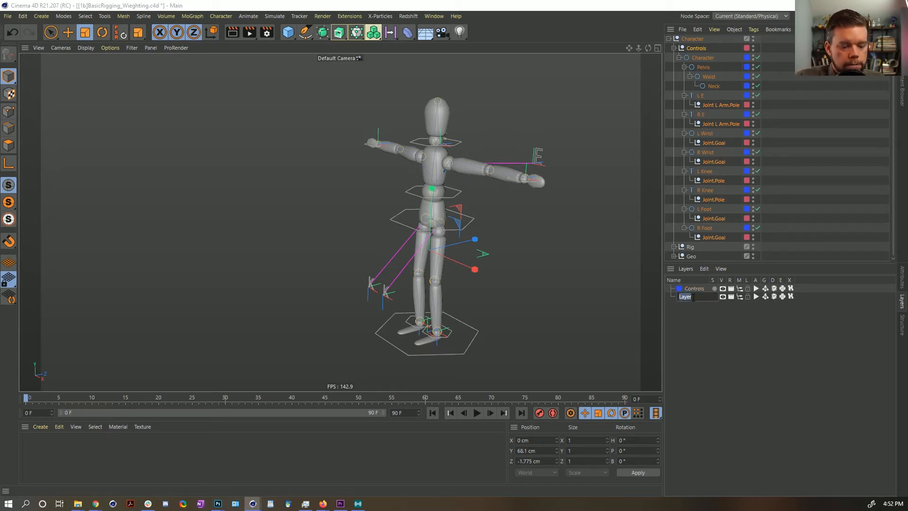
pyautogui.write('Rig D')
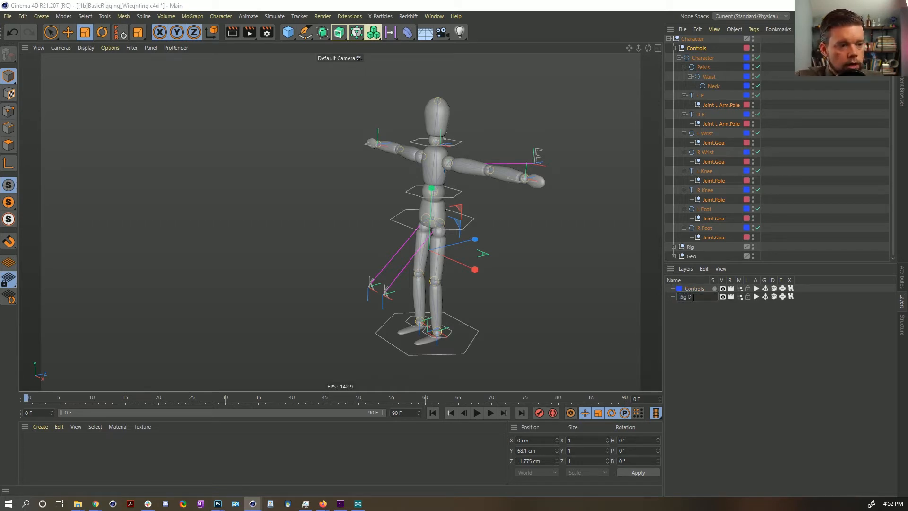
pyautogui.write('eta')
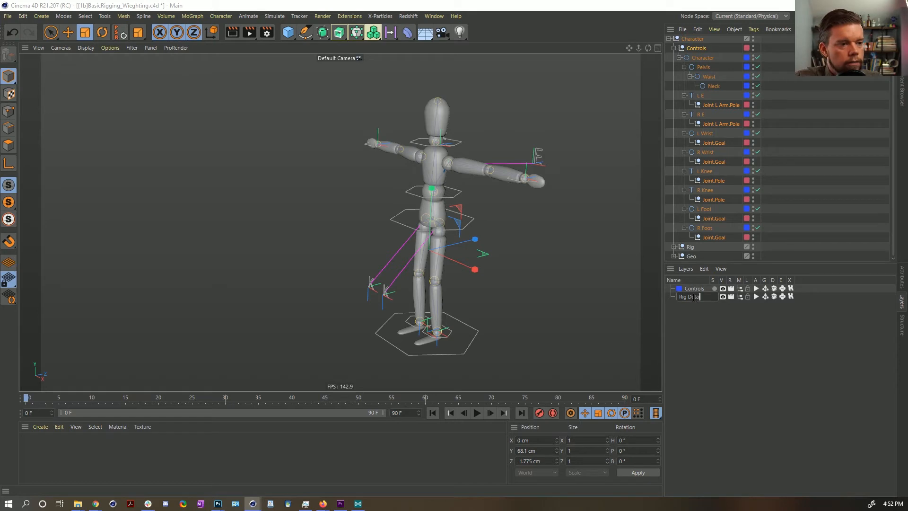
pyautogui.write('ils')
pyautogui.press('Return')
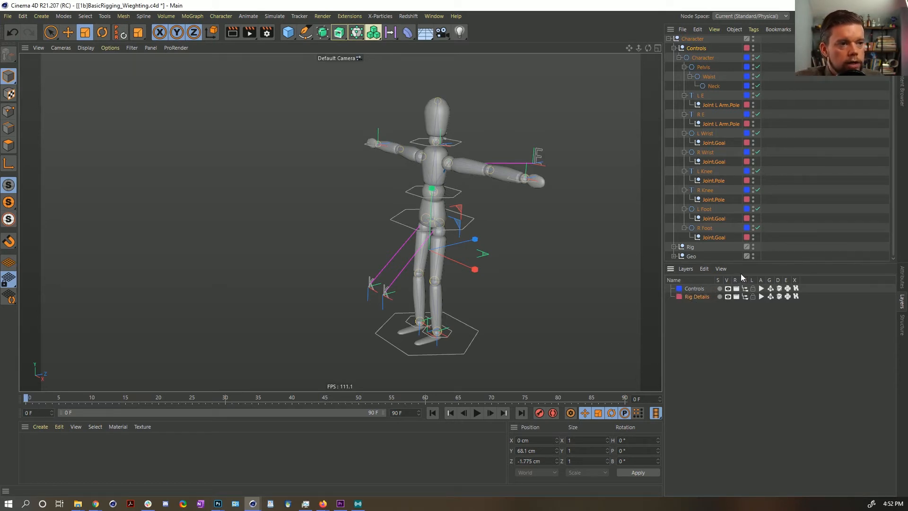
# Hide the Rig Details layer in the object manager, viewport and render, and check the rig in the view.
pyautogui.click(744, 297)
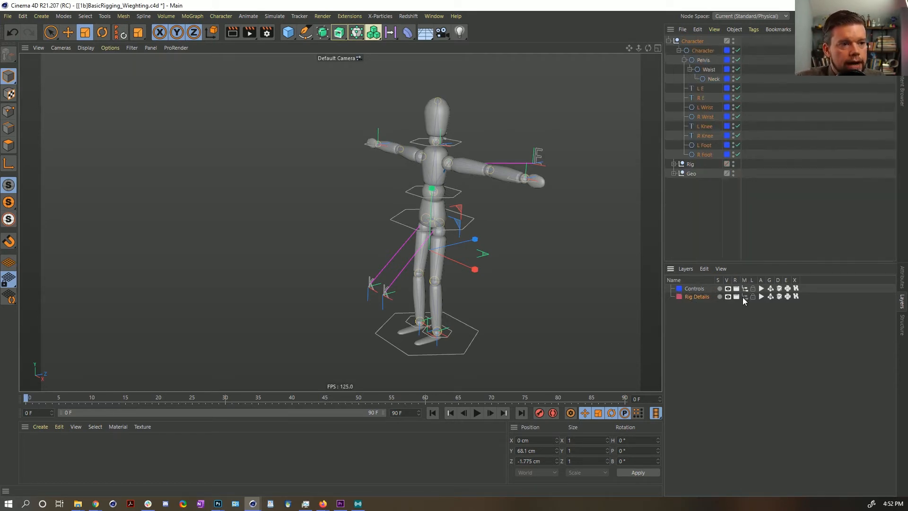
pyautogui.click(736, 297)
pyautogui.click(784, 180)
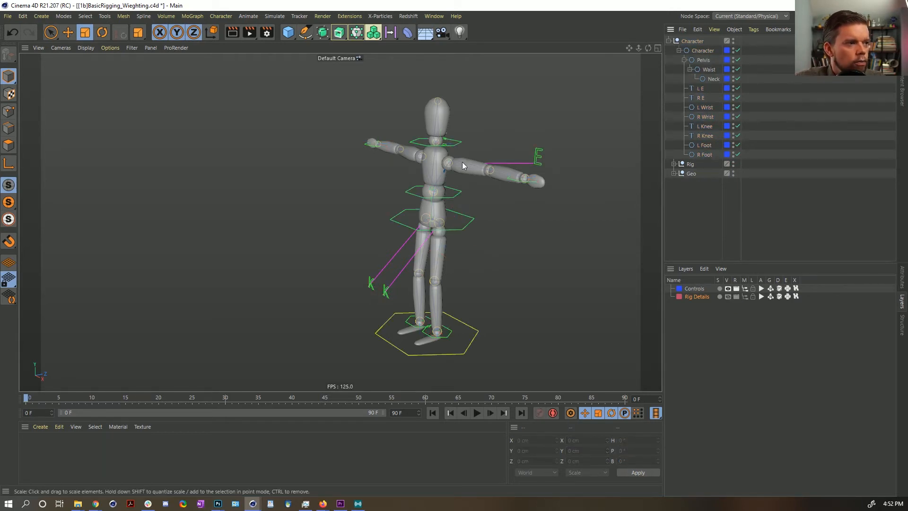
pyautogui.moveTo(452, 164)
pyautogui.keyDown('alt'); pyautogui.mouseDown()
pyautogui.moveTo(561, 173)
pyautogui.moveTo(446, 168)
pyautogui.moveTo(468, 170)
pyautogui.mouseUp(); pyautogui.keyUp('alt')
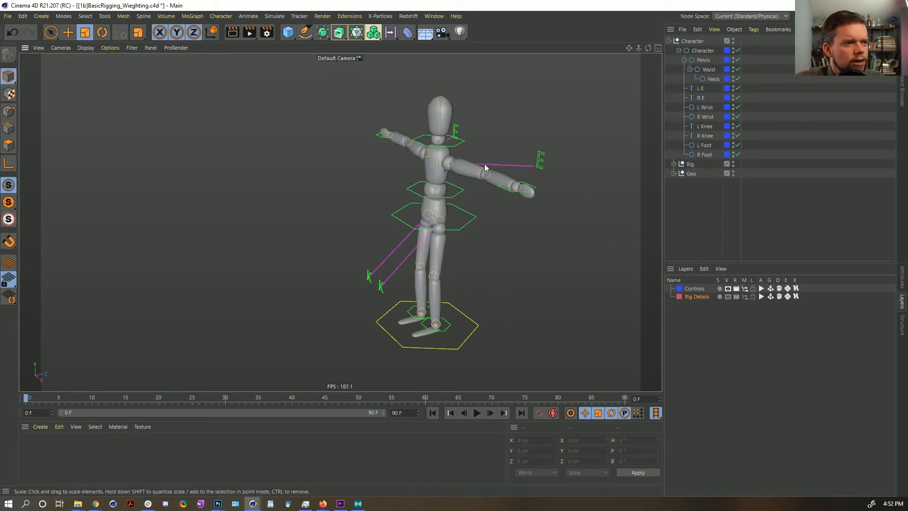
# Try the Joint pole vector display on the four arm and leg IK tags, and set it to None.
pyautogui.click(674, 164)
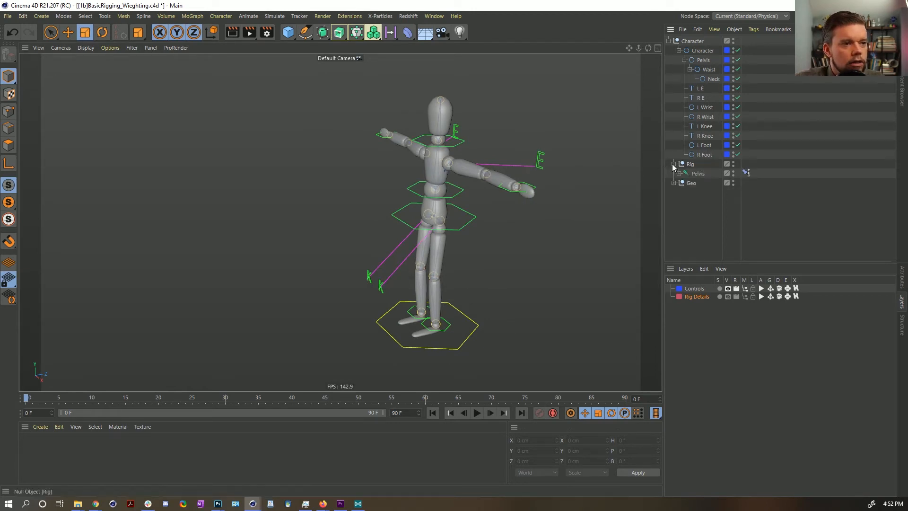
pyautogui.click(679, 175)
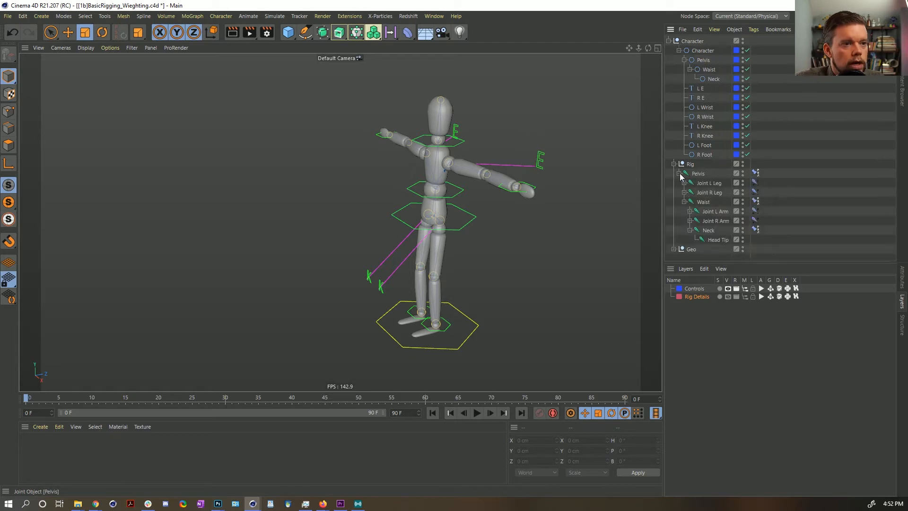
pyautogui.keyDown('ctrl'); pyautogui.click(756, 211); pyautogui.keyUp('ctrl')
pyautogui.keyDown('ctrl'); pyautogui.click(755, 221); pyautogui.keyUp('ctrl')
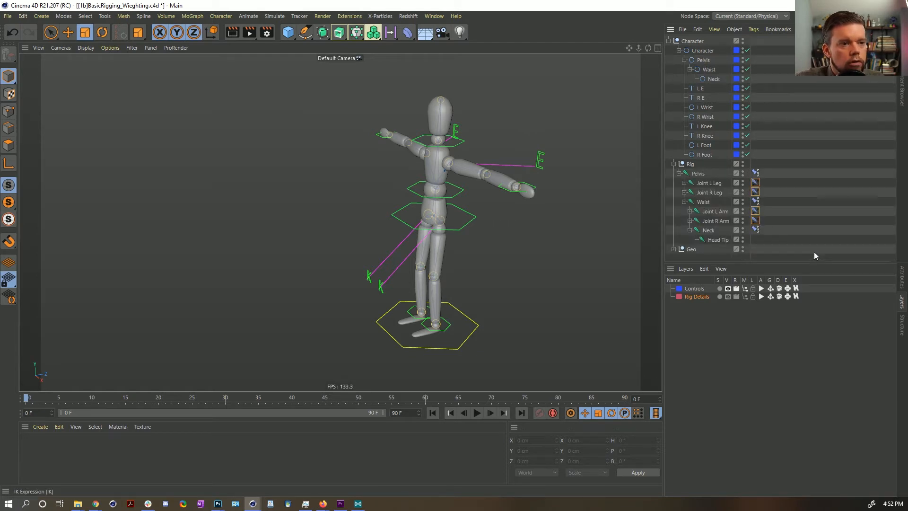
pyautogui.click(902, 279)
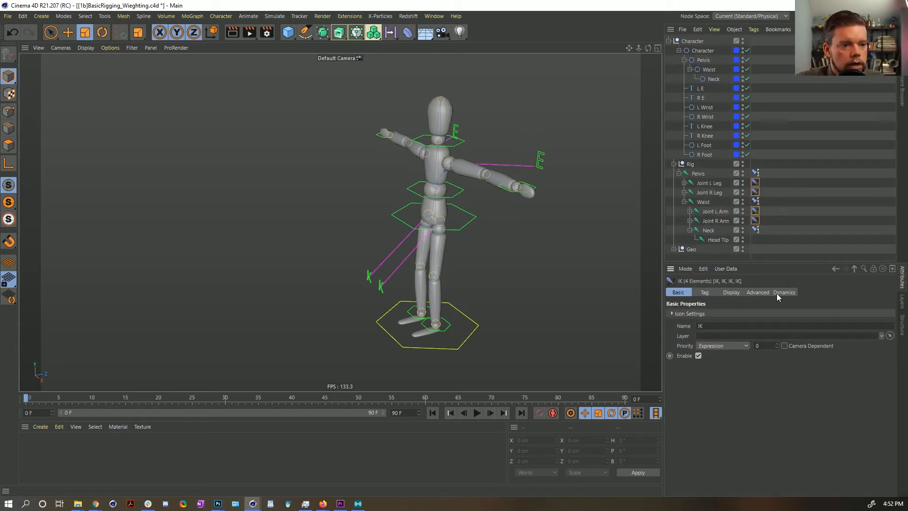
pyautogui.click(731, 291)
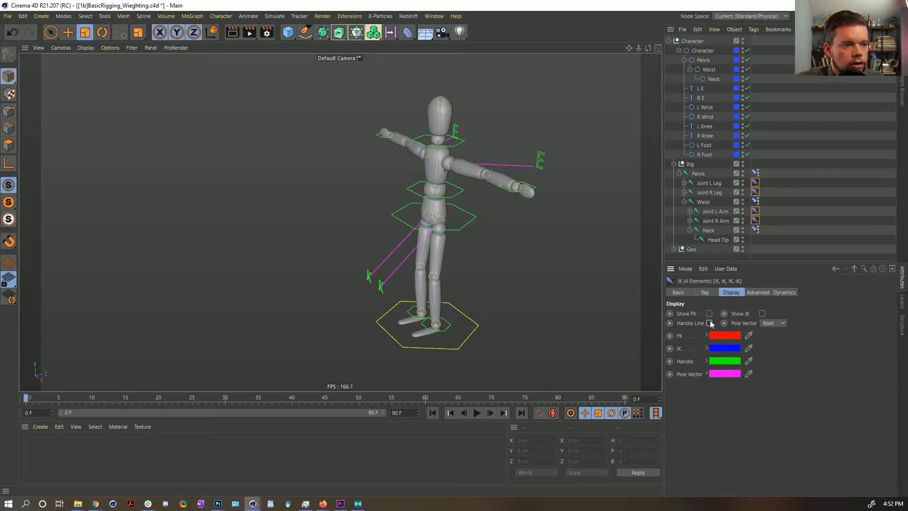
pyautogui.click(774, 323)
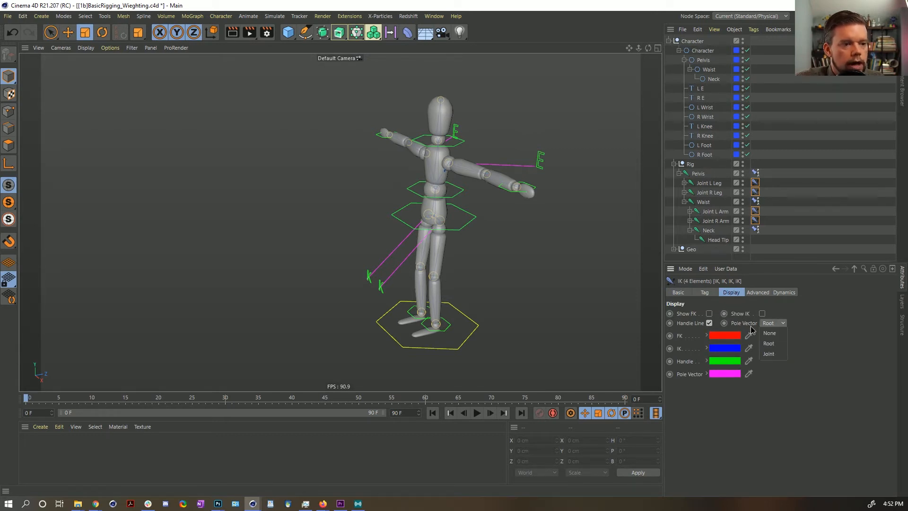
pyautogui.click(771, 354)
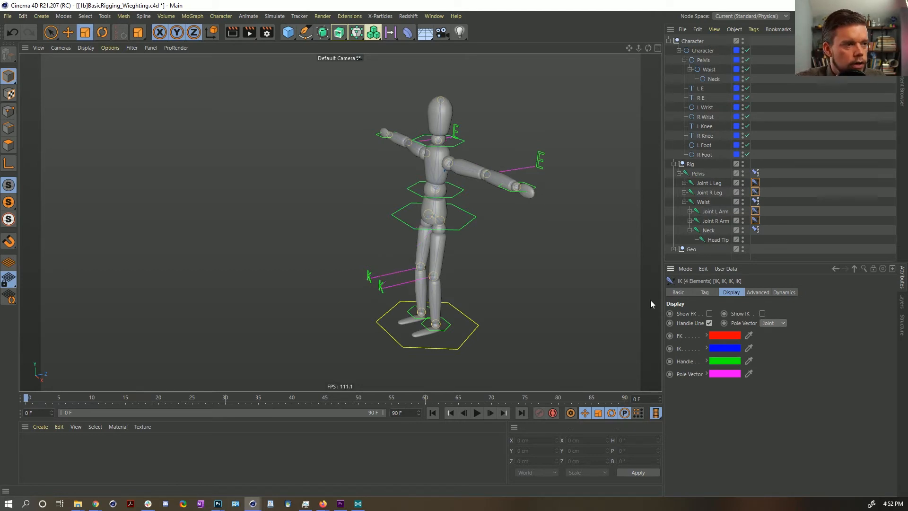
pyautogui.keyDown('alt'); pyautogui.moveTo(490, 188); pyautogui.dragTo(470, 203); pyautogui.keyUp('alt')
pyautogui.click(772, 323)
pyautogui.click(773, 331)
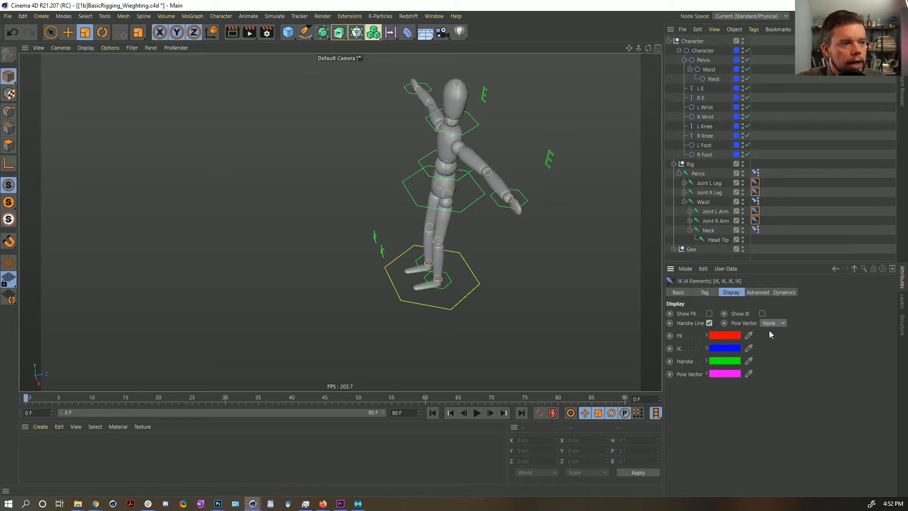
pyautogui.moveTo(446, 166)
pyautogui.keyDown('alt'); pyautogui.mouseDown()
pyautogui.moveTo(502, 126)
pyautogui.moveTo(449, 158)
pyautogui.mouseUp(); pyautogui.keyUp('alt')
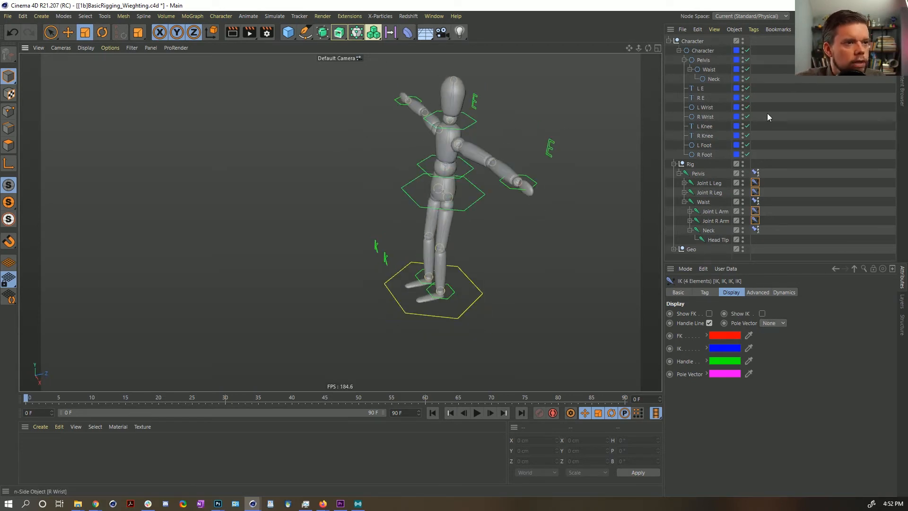
# Collapse the Rig group and hide it in both the viewport and the render.
pyautogui.click(768, 114)
pyautogui.click(675, 165)
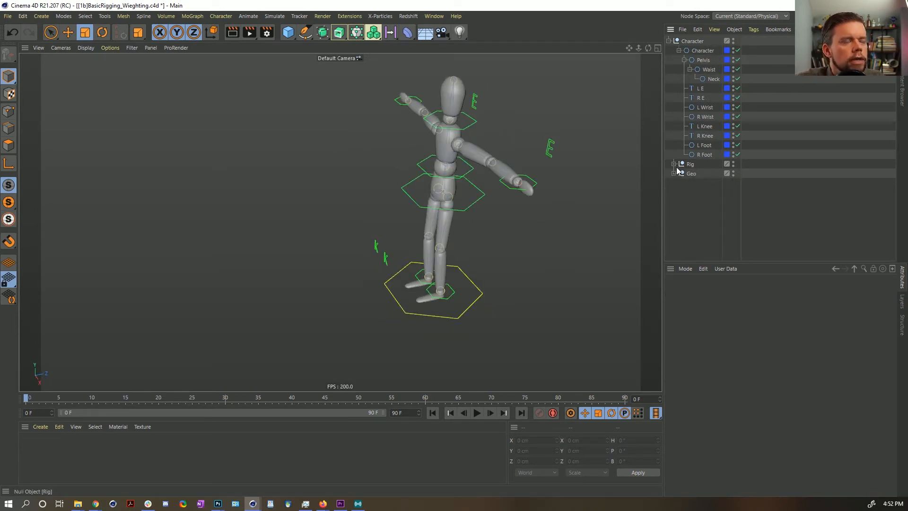
pyautogui.click(733, 163)
pyautogui.click(733, 163)
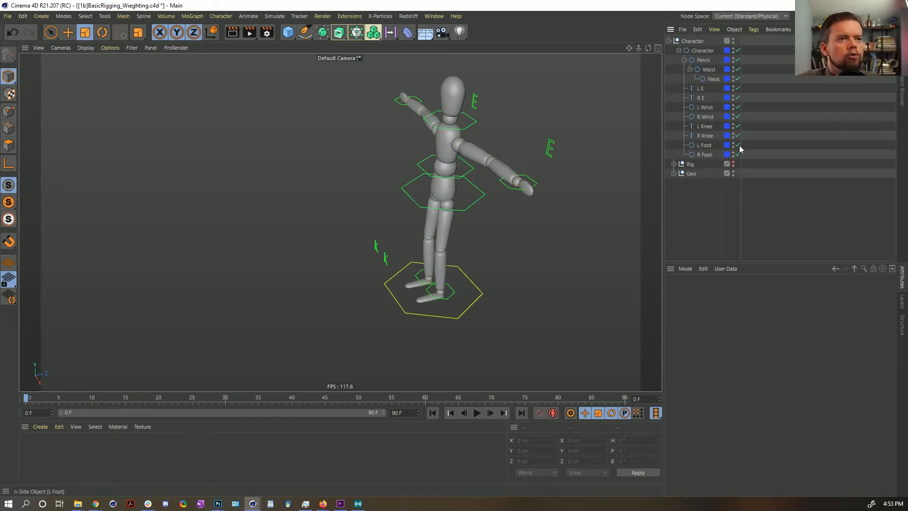
# Select all controllers from Character to R Foot, save the project, and create a selection object from them.
pyautogui.click(708, 155)
pyautogui.keyDown('shift'); pyautogui.click(701, 50); pyautogui.keyUp('shift')
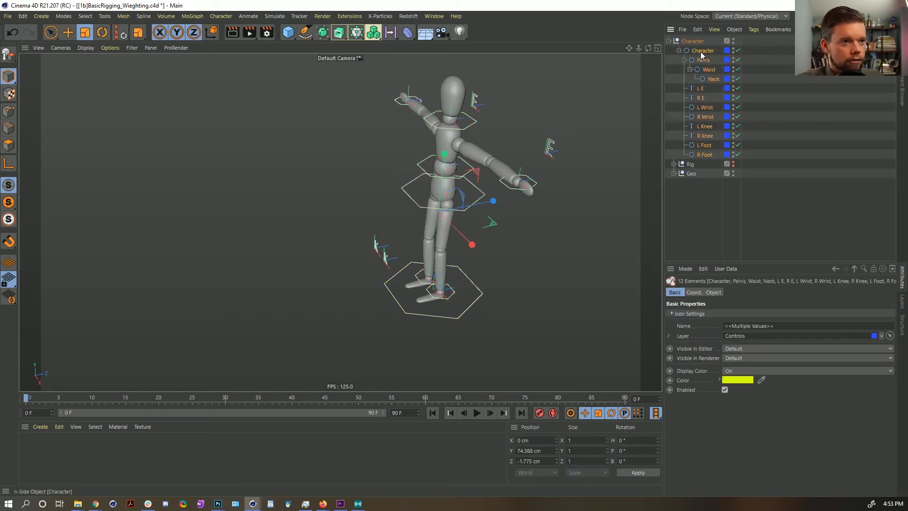
pyautogui.hotkey('ctrl', 's')
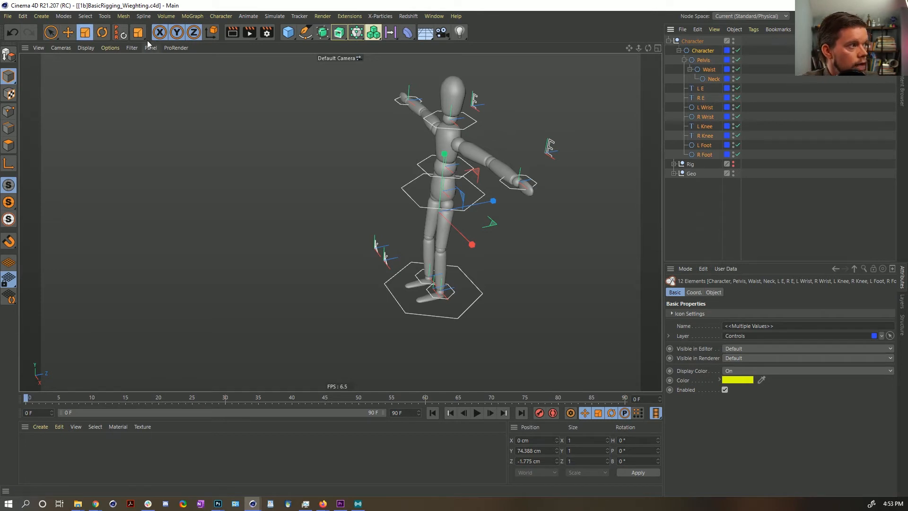
pyautogui.click(86, 18)
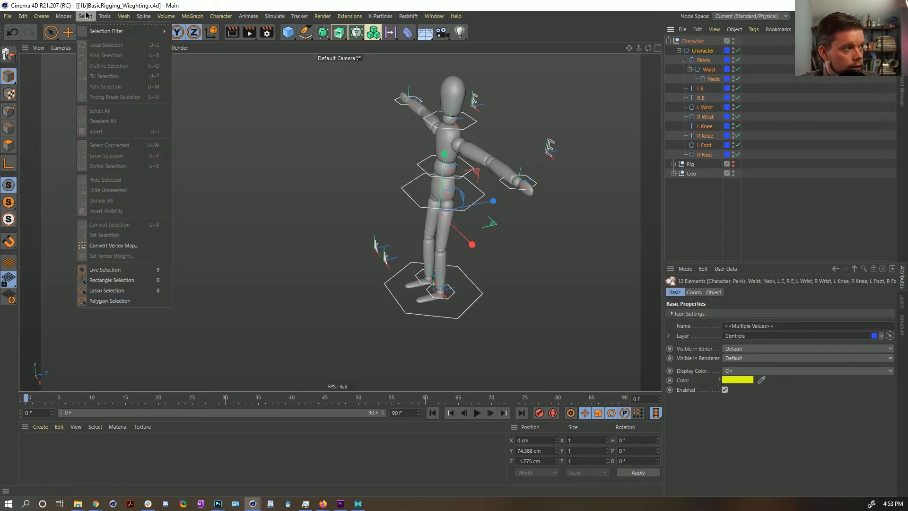
pyautogui.moveTo(95, 33)
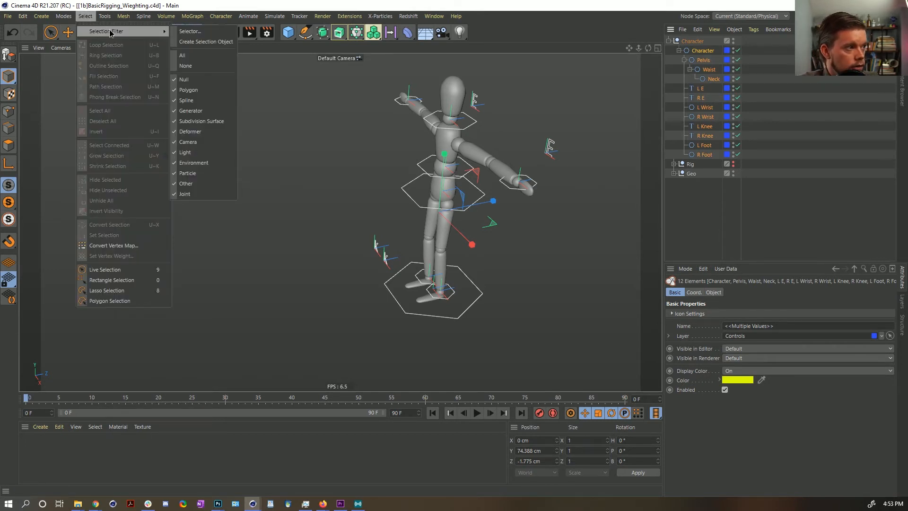
pyautogui.click(206, 42)
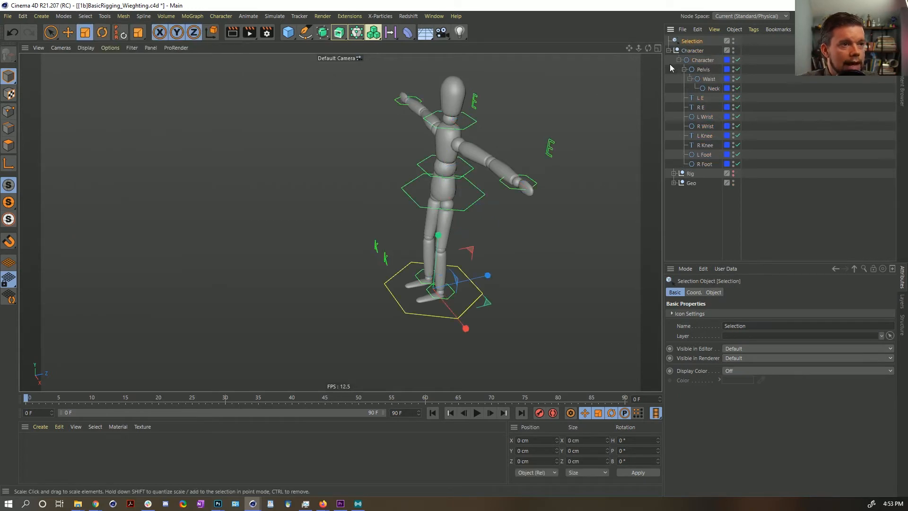
# Rename the selection object as All, place it inside the top Character group, and test recalling its selection.
pyautogui.doubleClick(693, 41)
pyautogui.write('All')
pyautogui.press('Return')
pyautogui.moveTo(679, 42); pyautogui.dragTo(694, 52)
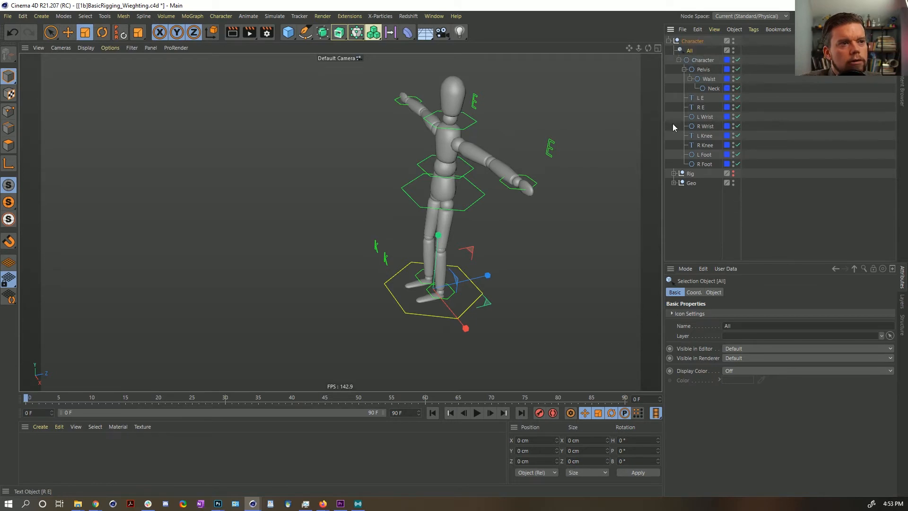
pyautogui.doubleClick(681, 48)
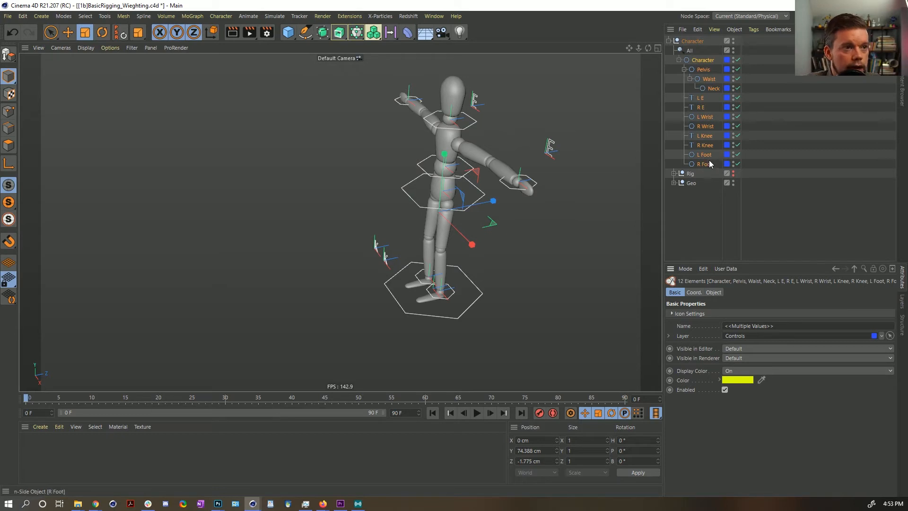
pyautogui.click(689, 51)
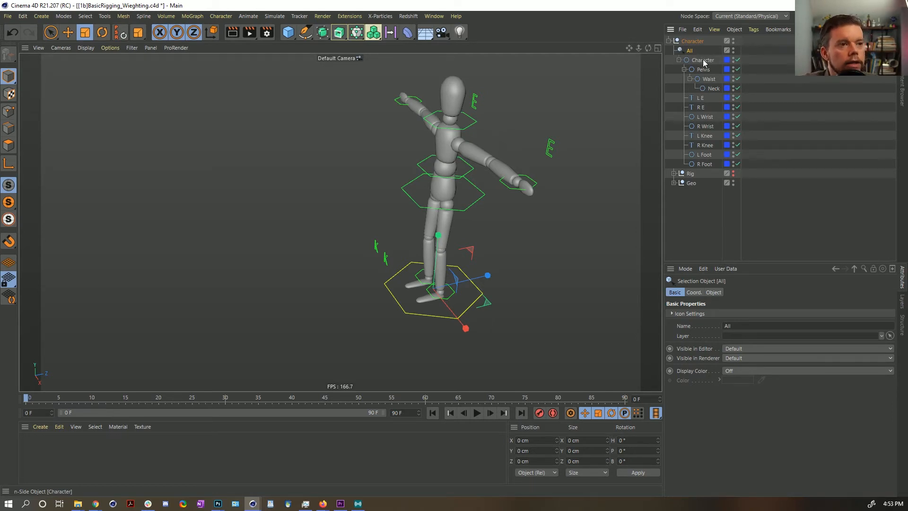
# Add position X, Y and Z to the keyframe selection of all controllers except the elbow and knee ones.
pyautogui.click(704, 60)
pyautogui.keyDown('shift'); pyautogui.click(704, 163); pyautogui.keyUp('shift')
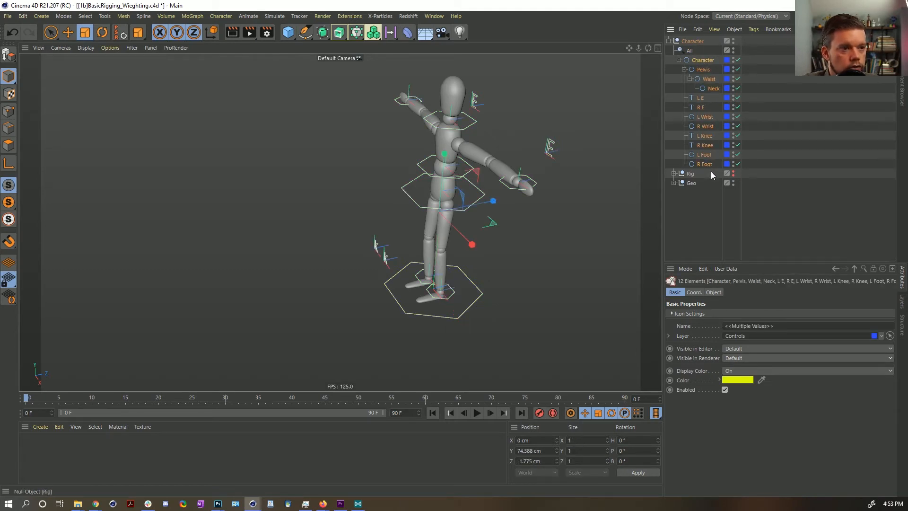
pyautogui.keyDown('ctrl'); pyautogui.click(705, 137); pyautogui.keyUp('ctrl')
pyautogui.keyDown('ctrl'); pyautogui.click(711, 145); pyautogui.keyUp('ctrl')
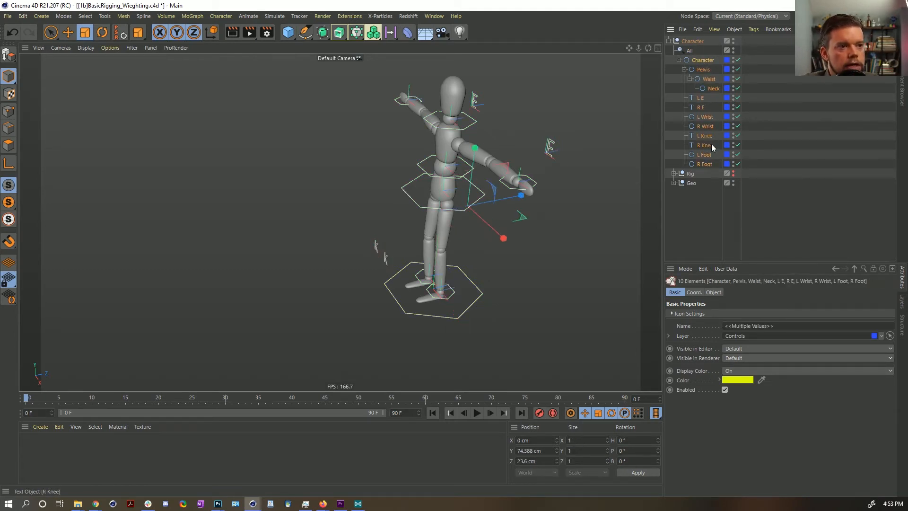
pyautogui.keyDown('ctrl'); pyautogui.click(700, 97); pyautogui.keyUp('ctrl')
pyautogui.keyDown('ctrl'); pyautogui.click(704, 108); pyautogui.keyUp('ctrl')
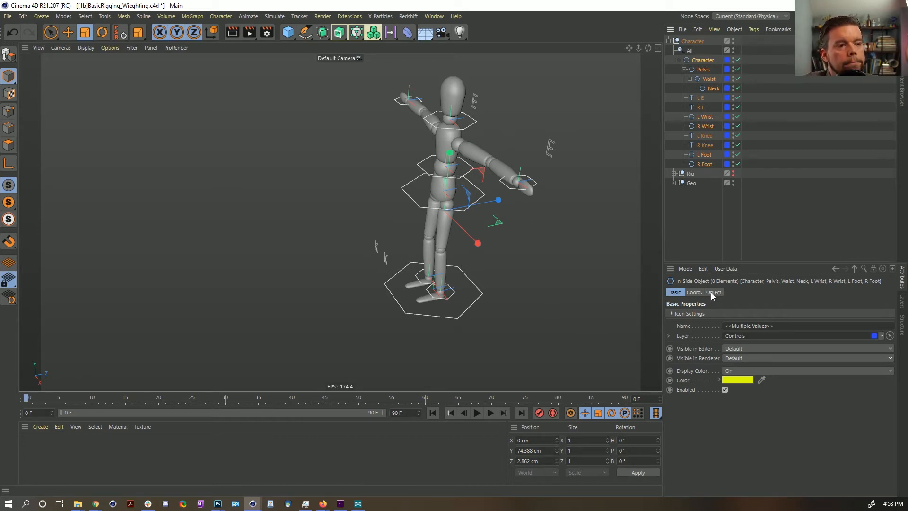
pyautogui.click(694, 292)
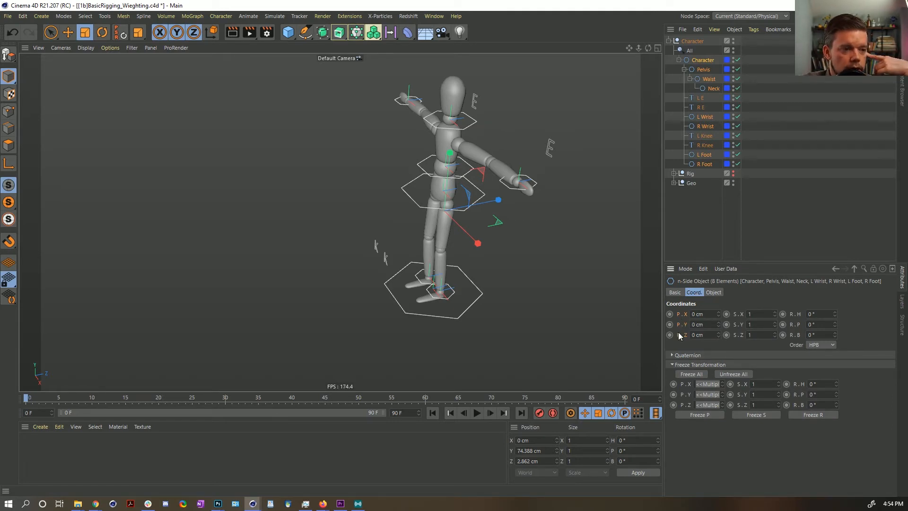
pyautogui.rightClick(679, 316)
pyautogui.moveTo(707, 315)
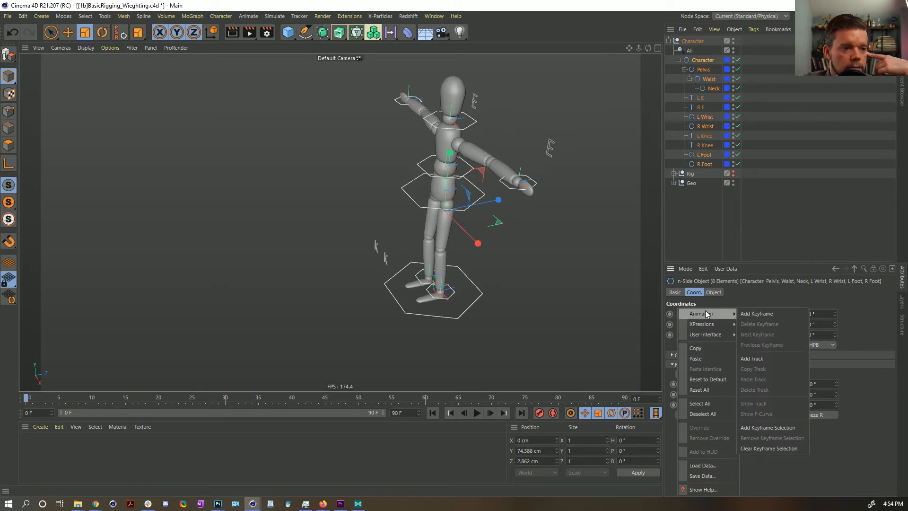
pyautogui.click(776, 428)
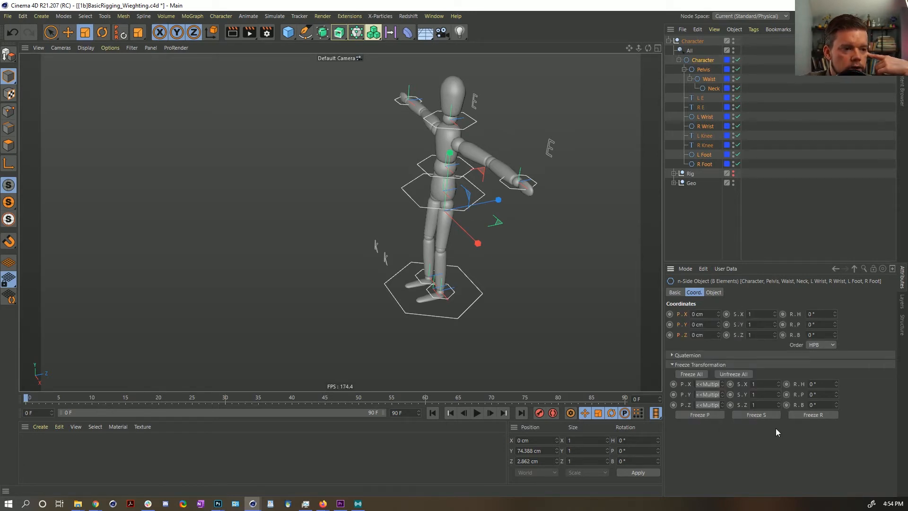
# Add rotation H, P and B to the keyframe selection of the same eight n-side controllers.
pyautogui.rightClick(793, 324)
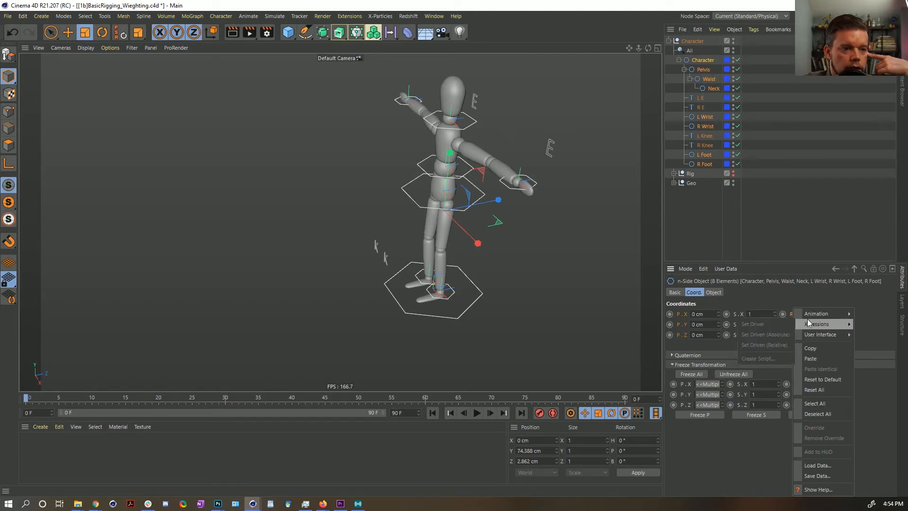
pyautogui.moveTo(811, 314)
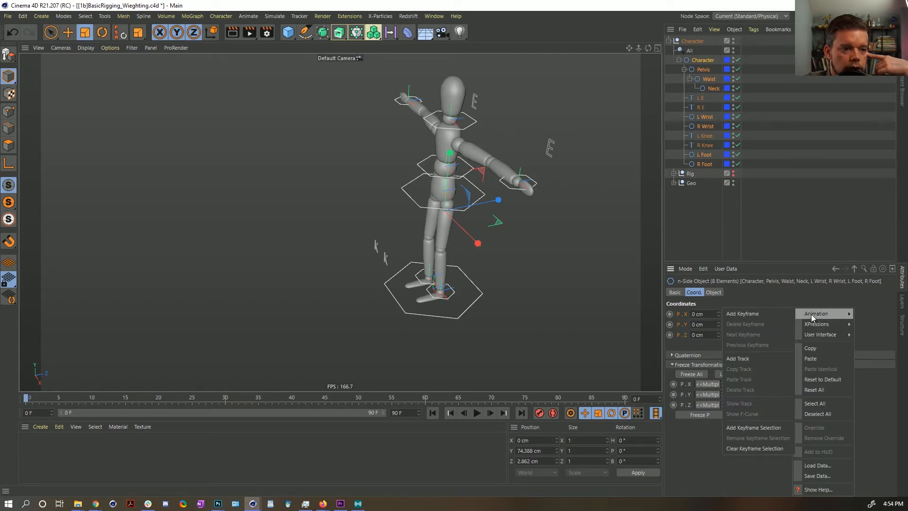
pyautogui.click(771, 429)
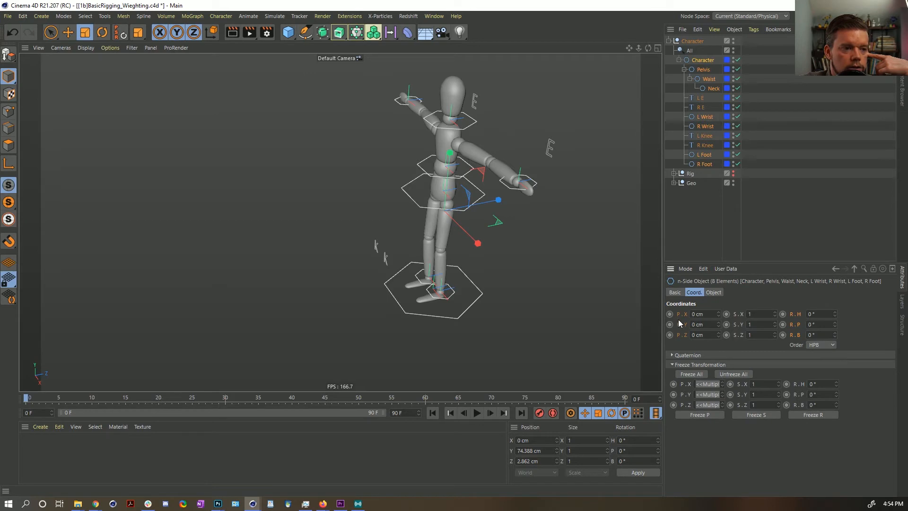
# Add position X, Y and Z to the keyframe selection of L E, R E, L Knee and R Knee.
pyautogui.click(700, 97)
pyautogui.keyDown('shift'); pyautogui.click(700, 107); pyautogui.keyUp('shift')
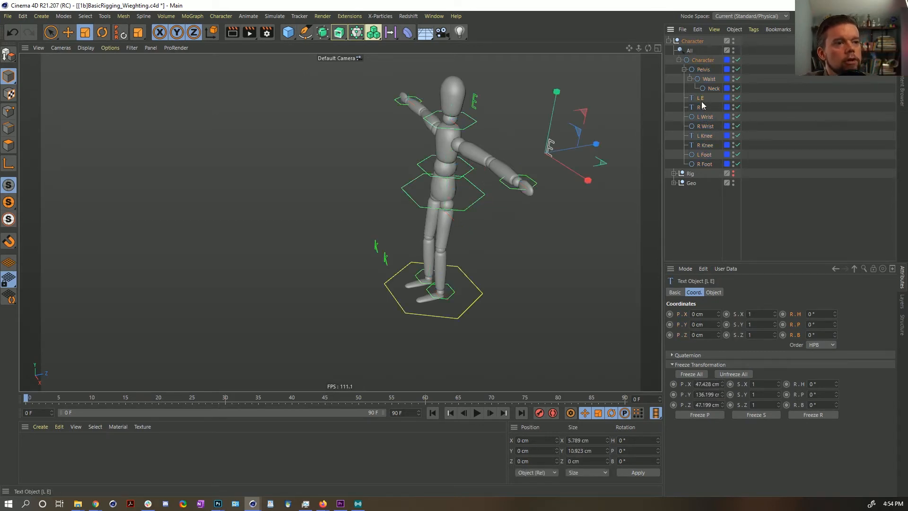
pyautogui.keyDown('shift'); pyautogui.click(704, 136); pyautogui.keyUp('shift')
pyautogui.keyDown('shift'); pyautogui.click(705, 145); pyautogui.keyUp('shift')
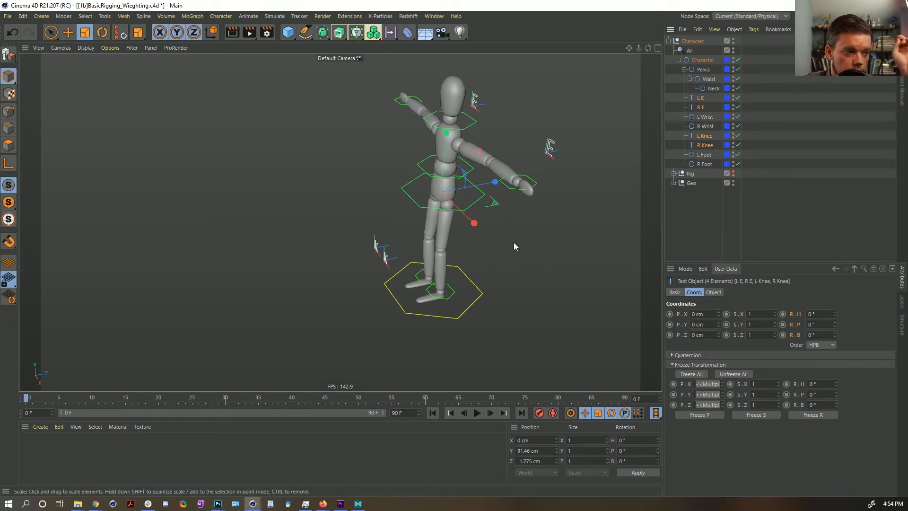
pyautogui.keyDown('ctrl'); pyautogui.click(679, 325); pyautogui.keyUp('ctrl')
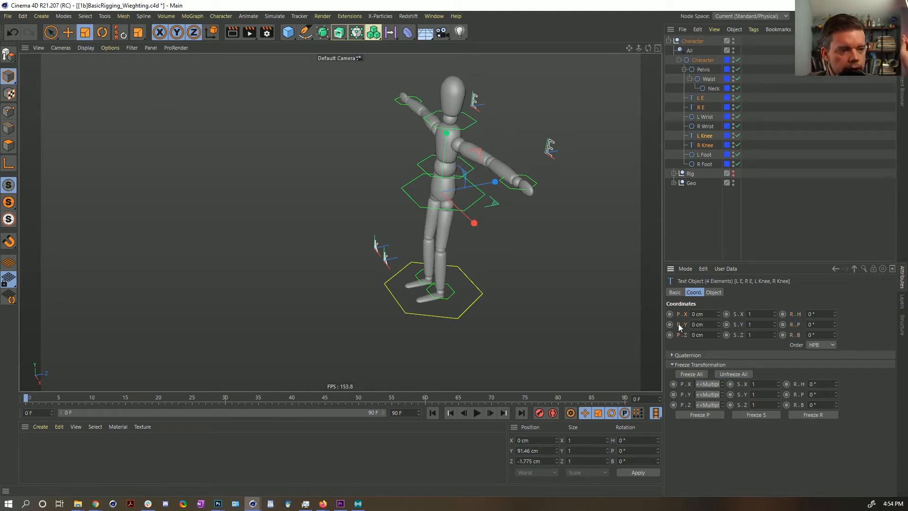
pyautogui.rightClick(679, 327)
pyautogui.moveTo(698, 316)
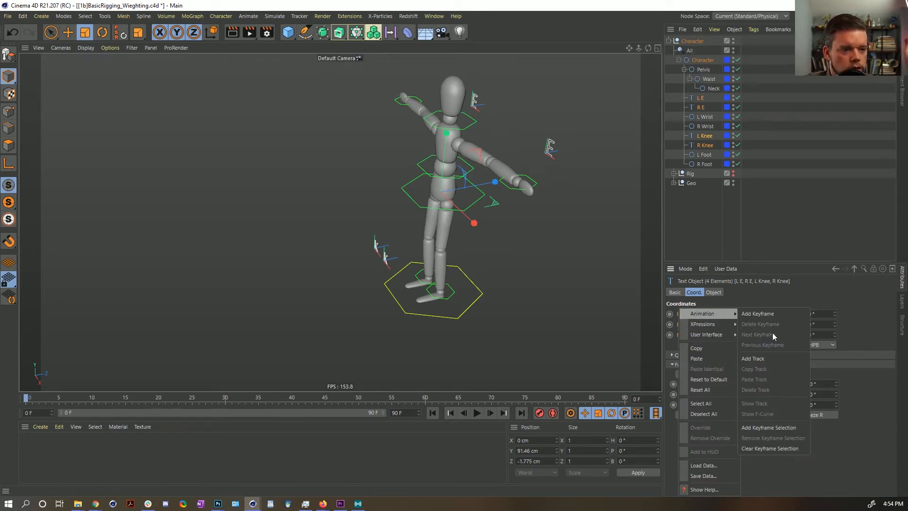
pyautogui.click(779, 427)
pyautogui.click(707, 229)
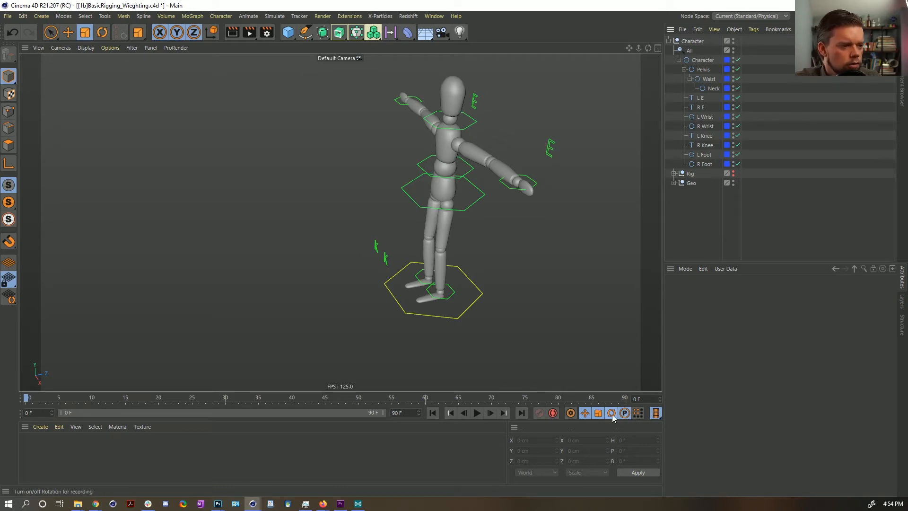
# Record a keyframe at frame 0 for all controllers from Character to R Foot.
pyautogui.click(702, 60)
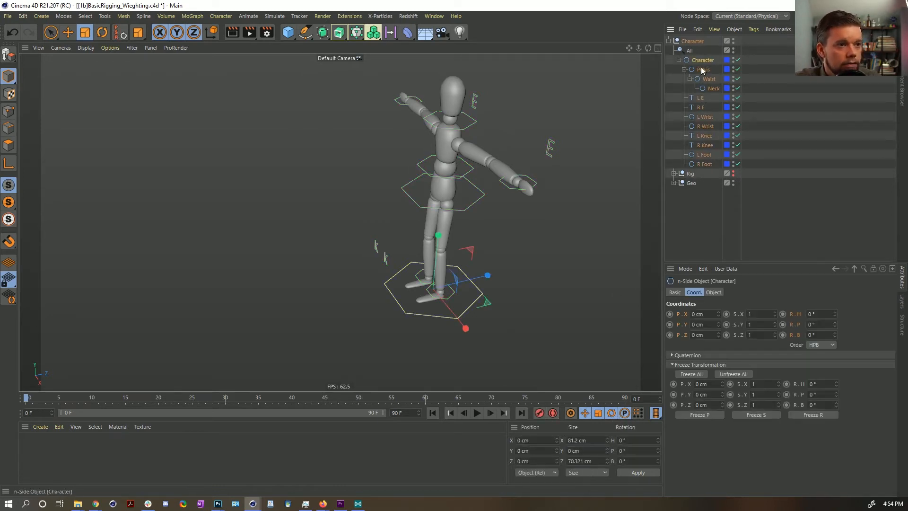
pyautogui.keyDown('shift'); pyautogui.click(704, 165); pyautogui.keyUp('shift')
pyautogui.click(539, 413)
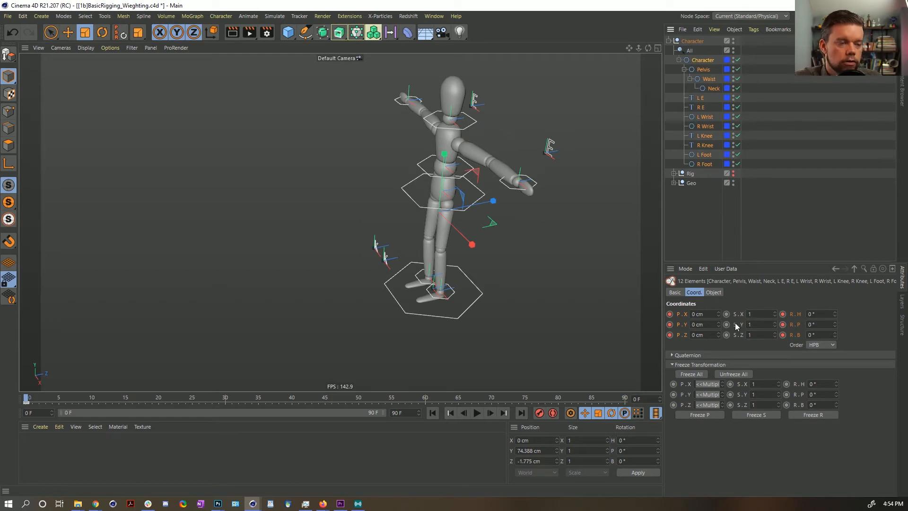
# Deselect all controllers and start saving the scene under a new name.
pyautogui.click(714, 292)
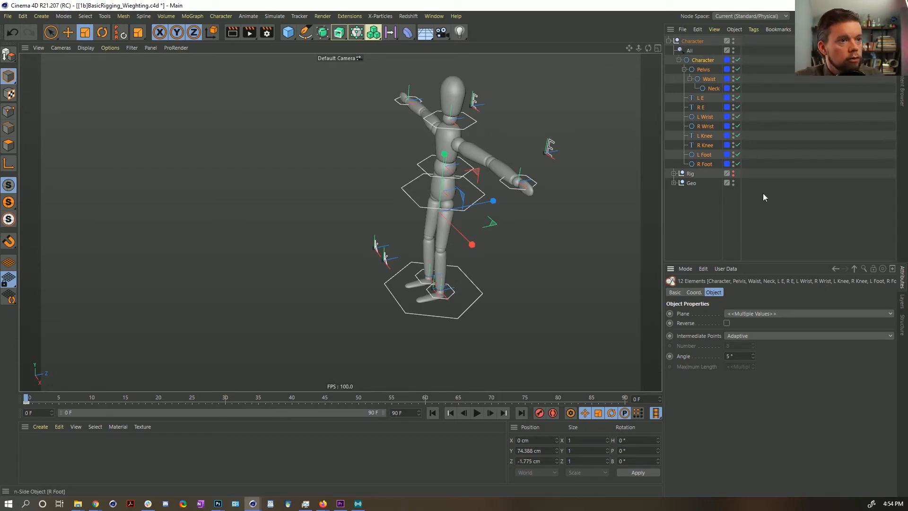
pyautogui.click(755, 203)
pyautogui.click(690, 79)
pyautogui.click(690, 78)
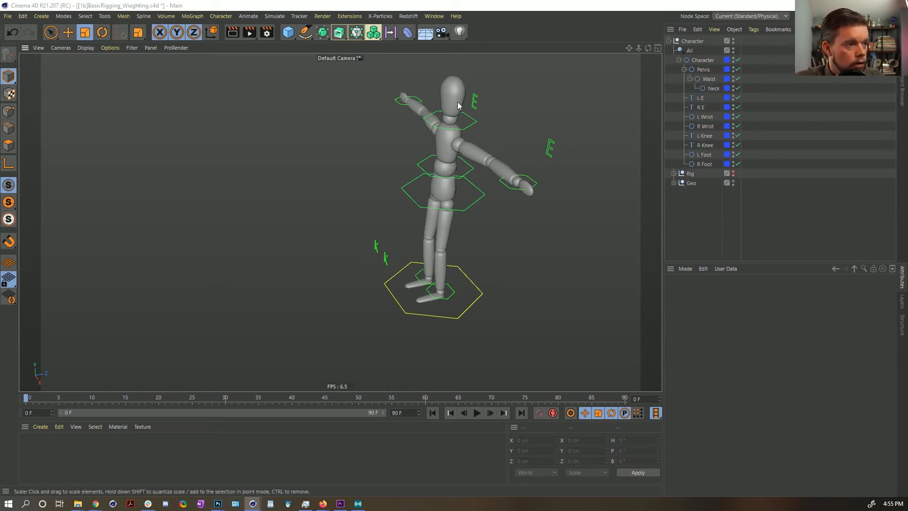
pyautogui.hotkey('ctrl', 'shift', 's')
pyautogui.click(198, 165)
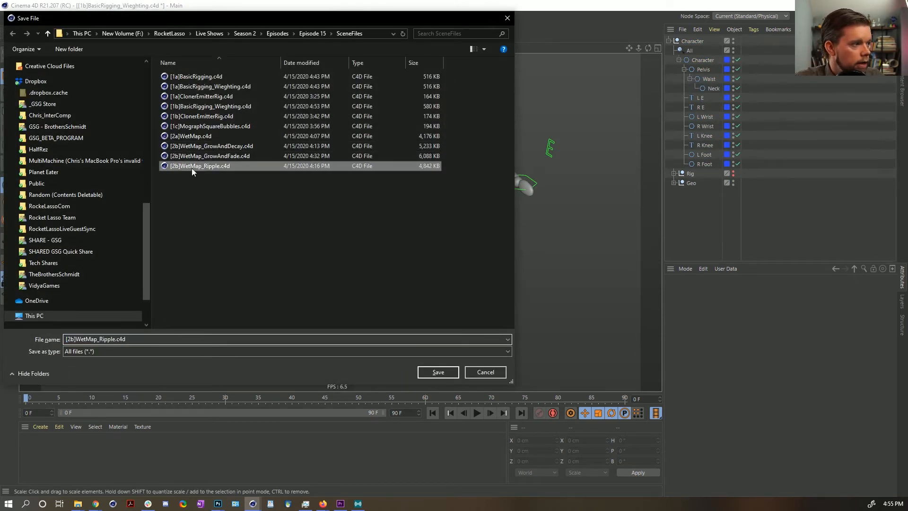
pyautogui.click(76, 339)
pyautogui.click(74, 339)
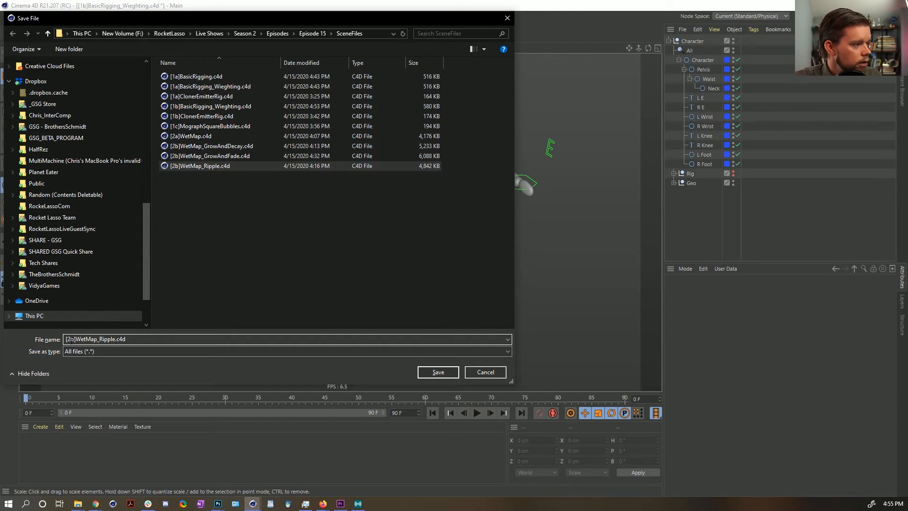
pyautogui.press('BackSpace')
pyautogui.press('BackSpace')
pyautogui.write('2')
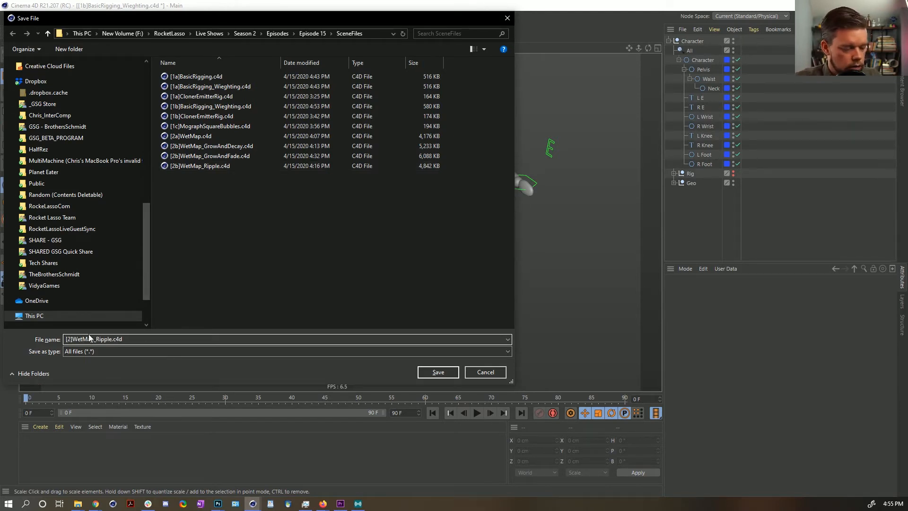
pyautogui.write('c')
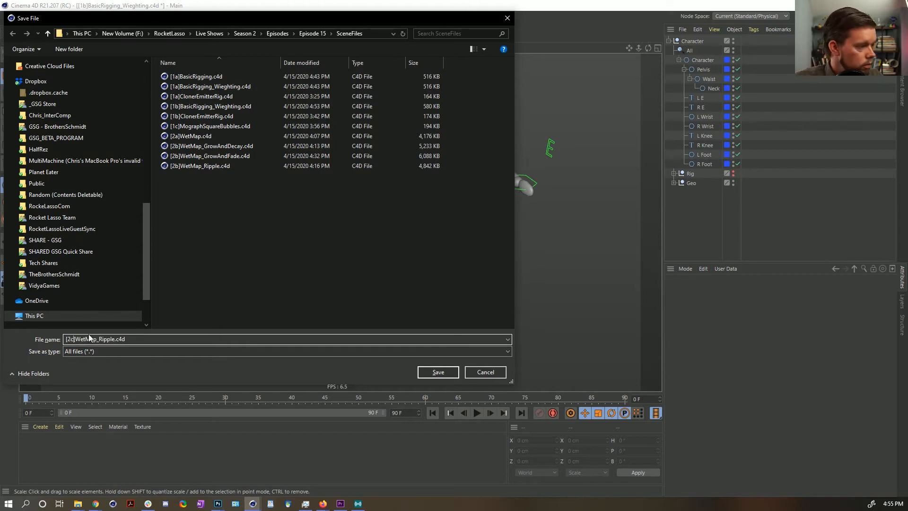
pyautogui.hotkey('shift', 'Right')
pyautogui.hotkey('shift', 'Right')
pyautogui.hotkey('shift', 'Right')
pyautogui.hotkey('shift', 'Right')
pyautogui.hotkey('shift', 'Right')
pyautogui.hotkey('shift', 'Right')
pyautogui.hotkey('shift', 'Right')
pyautogui.hotkey('shift', 'Right')
pyautogui.hotkey('shift', 'Right')
pyautogui.hotkey('shift', 'Right')
pyautogui.hotkey('shift', 'Right')
pyautogui.hotkey('shift', 'Right')
pyautogui.hotkey('shift', 'Right')
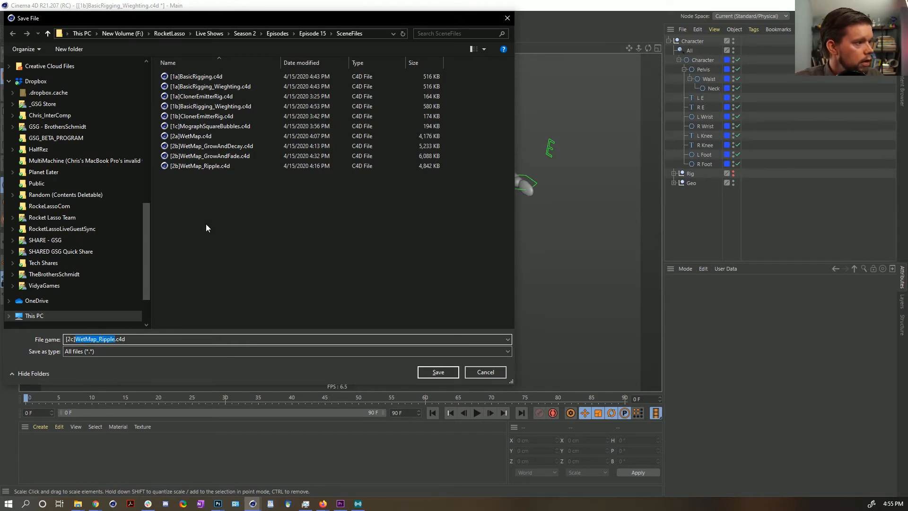
# Base the name on [1a]BasicRigging_Wieghting.c4d and save the scene as [1c]BasicRigging_Rigged.c4d.
pyautogui.click(203, 87)
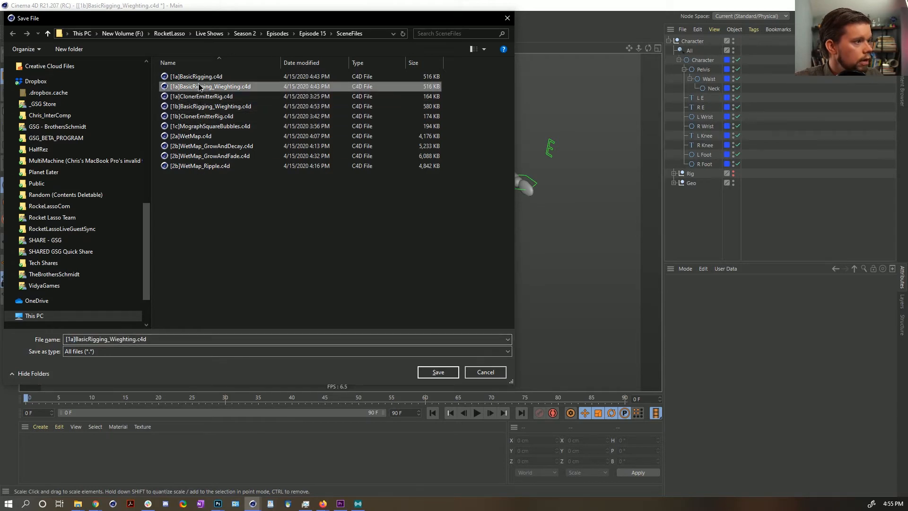
pyautogui.click(75, 341)
pyautogui.click(72, 340)
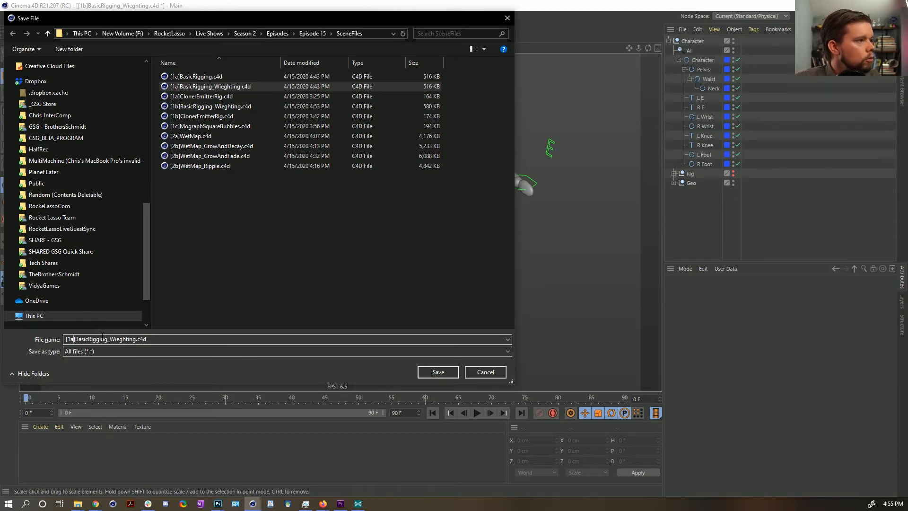
pyautogui.press('BackSpace')
pyautogui.write('c')
pyautogui.hotkey('shift', 'Right')
pyautogui.hotkey('shift', 'Right')
pyautogui.hotkey('shift', 'Right')
pyautogui.hotkey('shift', 'Right')
pyautogui.hotkey('shift', 'Right')
pyautogui.hotkey('shift', 'Right')
pyautogui.hotkey('shift', 'Right')
pyautogui.hotkey('shift', 'Right')
pyautogui.hotkey('shift', 'Right')
pyautogui.hotkey('shift', 'Right')
pyautogui.hotkey('shift', 'Right')
pyautogui.hotkey('shift', 'Right')
pyautogui.hotkey('shift', 'Right')
pyautogui.press('Right')
pyautogui.press('Right')
pyautogui.hotkey('shift', 'Right')
pyautogui.hotkey('shift', 'Right')
pyautogui.hotkey('shift', 'Right')
pyautogui.hotkey('shift', 'Right')
pyautogui.hotkey('shift', 'Right')
pyautogui.hotkey('shift', 'Right')
pyautogui.hotkey('shift', 'Right')
pyautogui.hotkey('shift', 'Right')
pyautogui.hotkey('shift', 'Right')
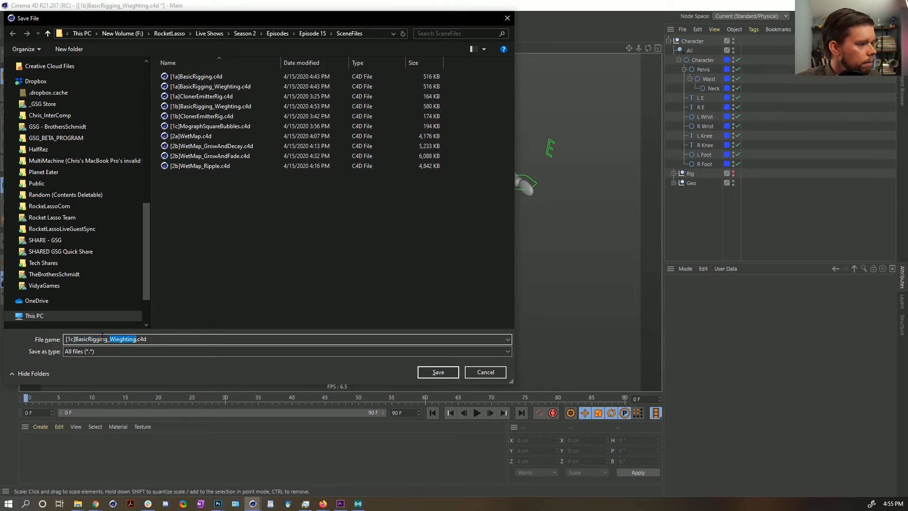
pyautogui.write('Rigged')
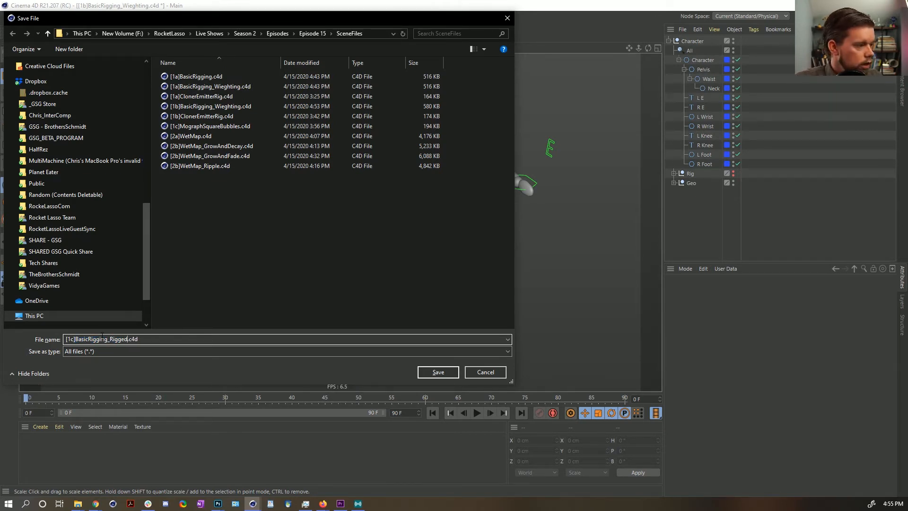
pyautogui.press('Return')
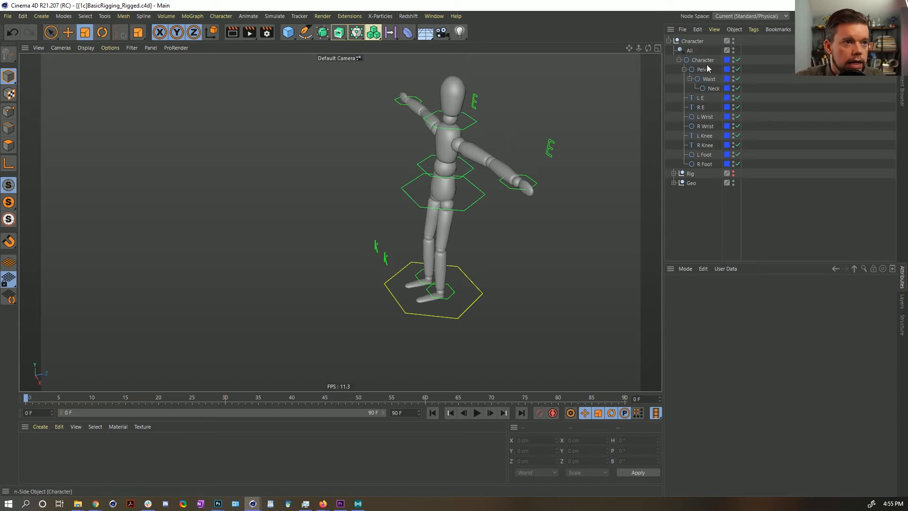
# Select all controllers through the All selection object, record a keyframe at frame 0, and go to frame 1.
pyautogui.doubleClick(680, 50)
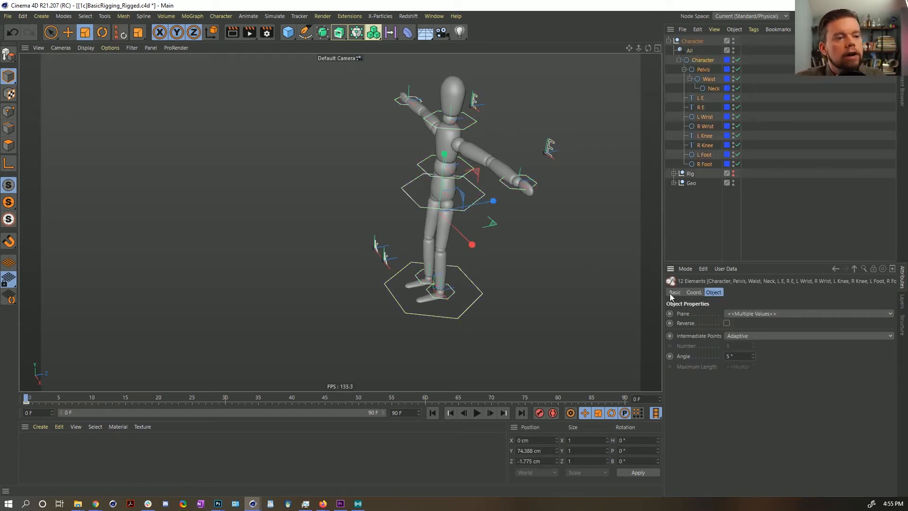
pyautogui.click(691, 292)
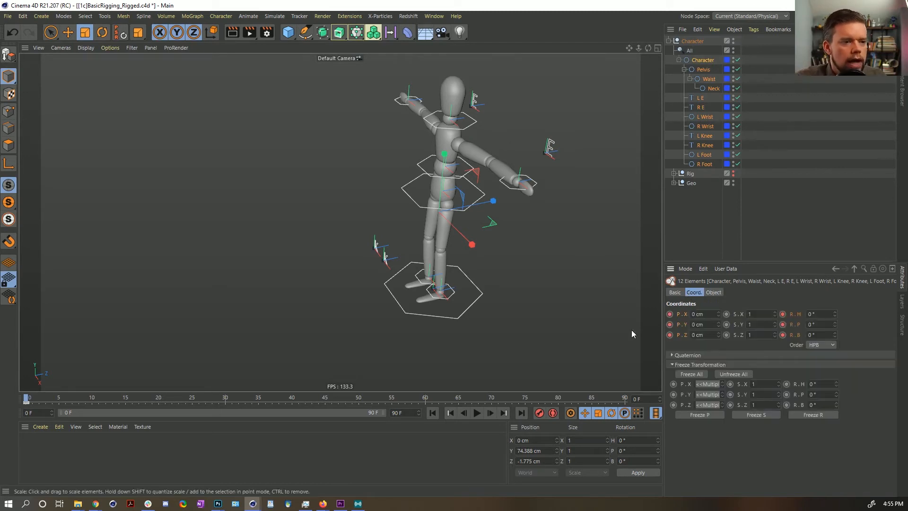
pyautogui.click(540, 413)
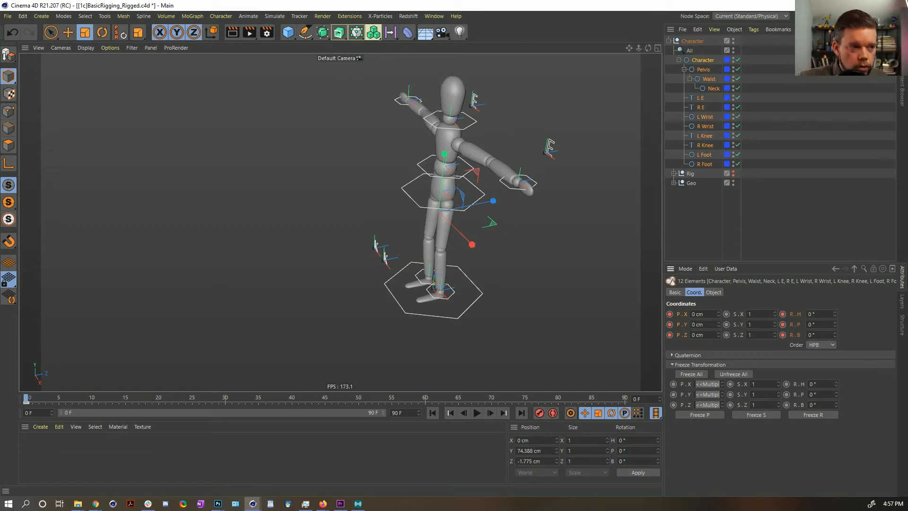
pyautogui.keyDown('alt'); pyautogui.moveTo(465, 200); pyautogui.dragTo(461, 180); pyautogui.keyUp('alt')
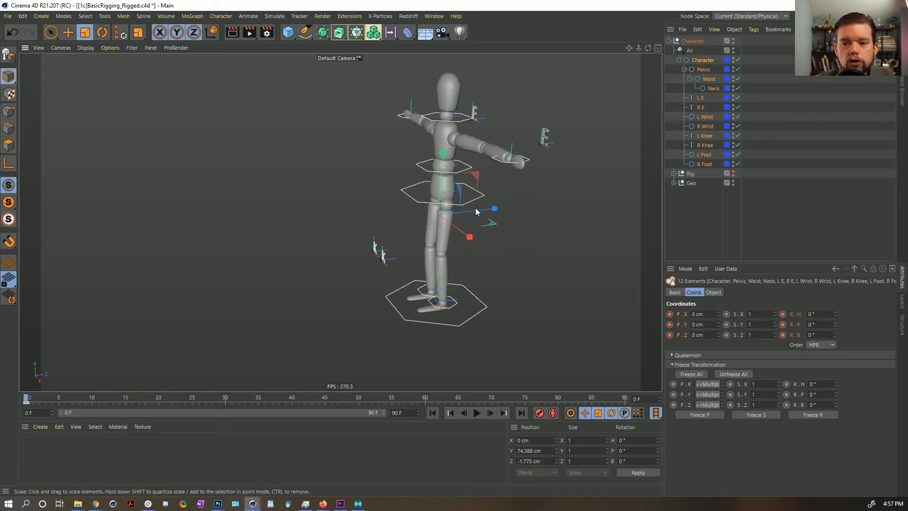
pyautogui.keyDown('alt'); pyautogui.moveTo(456, 212); pyautogui.dragTo(445, 199); pyautogui.keyUp('alt')
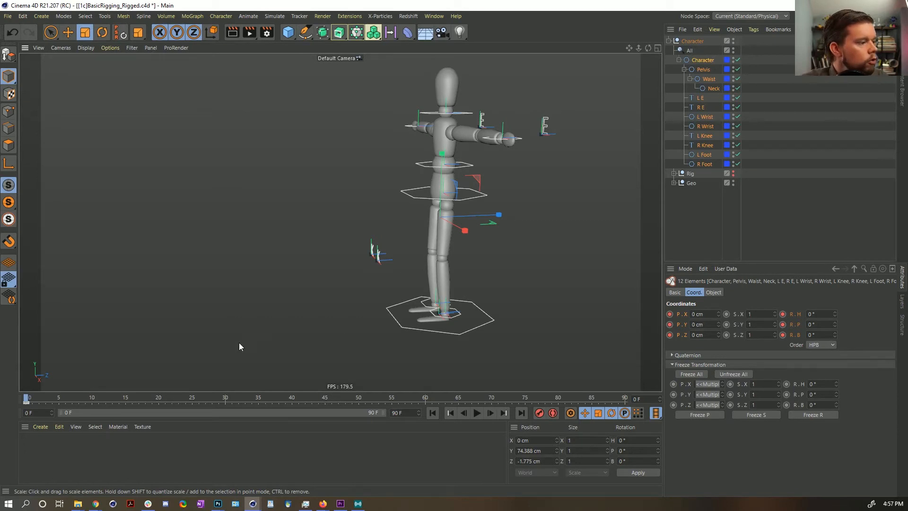
pyautogui.click(32, 400)
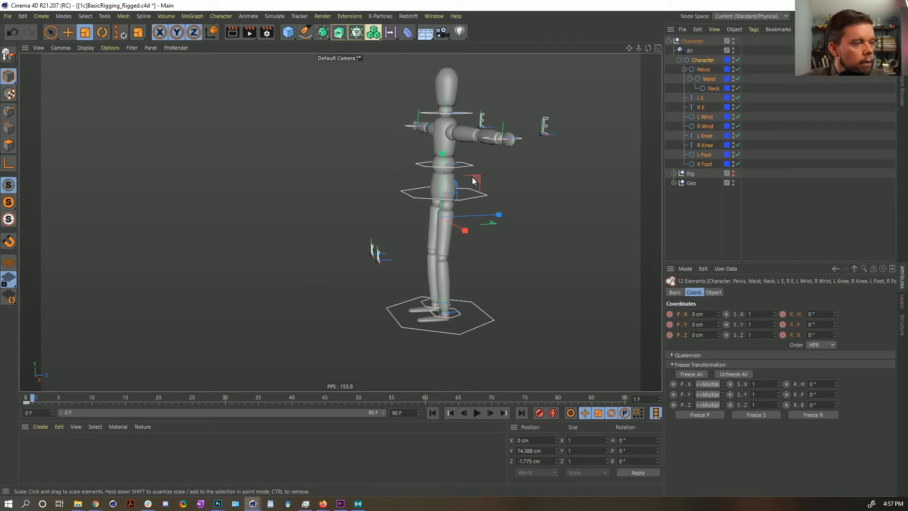
# Try lowering the left arm by moving the L Wrist controller down beside the body.
pyautogui.click(521, 142)
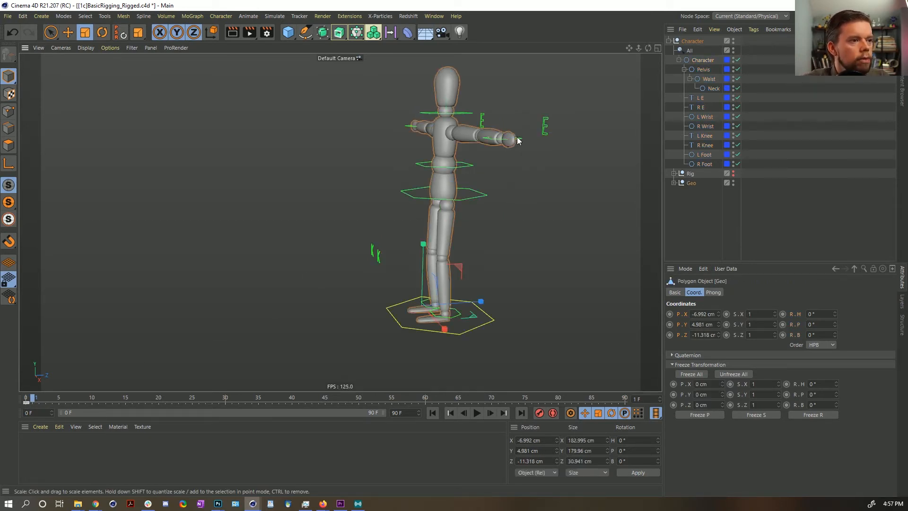
pyautogui.keyDown('alt'); pyautogui.moveTo(523, 138); pyautogui.dragTo(571, 167); pyautogui.keyUp('alt')
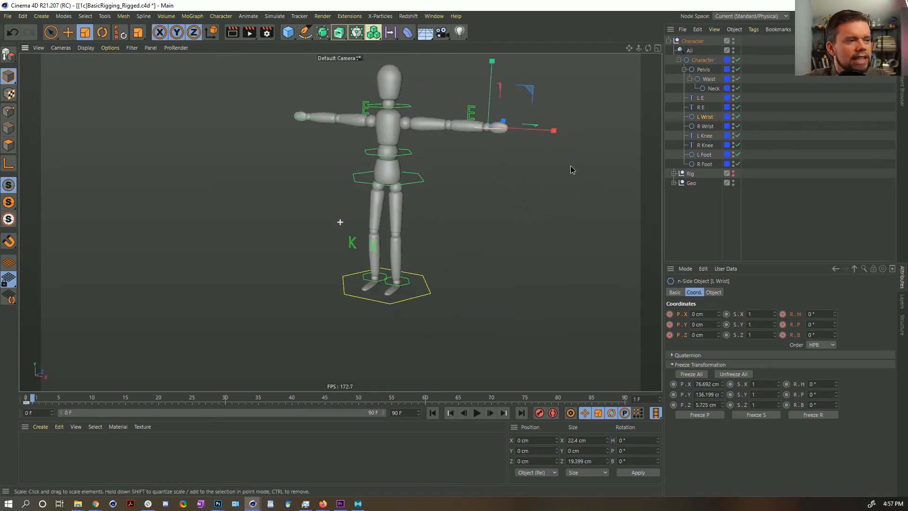
pyautogui.press('e')
pyautogui.moveTo(539, 97); pyautogui.dragTo(434, 217)
pyautogui.click(472, 114)
pyautogui.moveTo(605, 177); pyautogui.dragTo(618, 146)
# Try lowering the right arm by moving the R Wrist controller down beside the right hip.
pyautogui.keyDown('alt'); pyautogui.moveTo(510, 139); pyautogui.dragTo(384, 99); pyautogui.keyUp('alt')
pyautogui.click(368, 135)
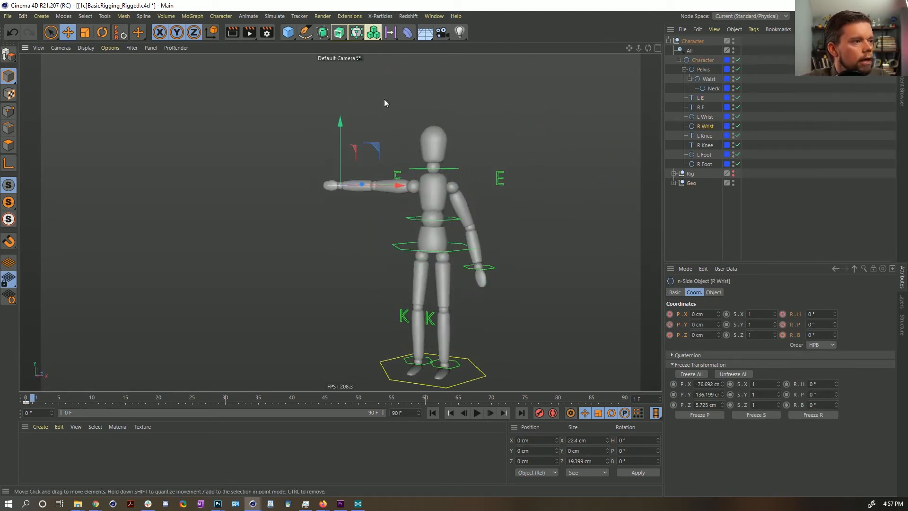
pyautogui.moveTo(377, 149); pyautogui.dragTo(391, 205)
pyautogui.moveTo(411, 219); pyautogui.dragTo(537, 278)
pyautogui.moveTo(370, 272); pyautogui.dragTo(489, 274)
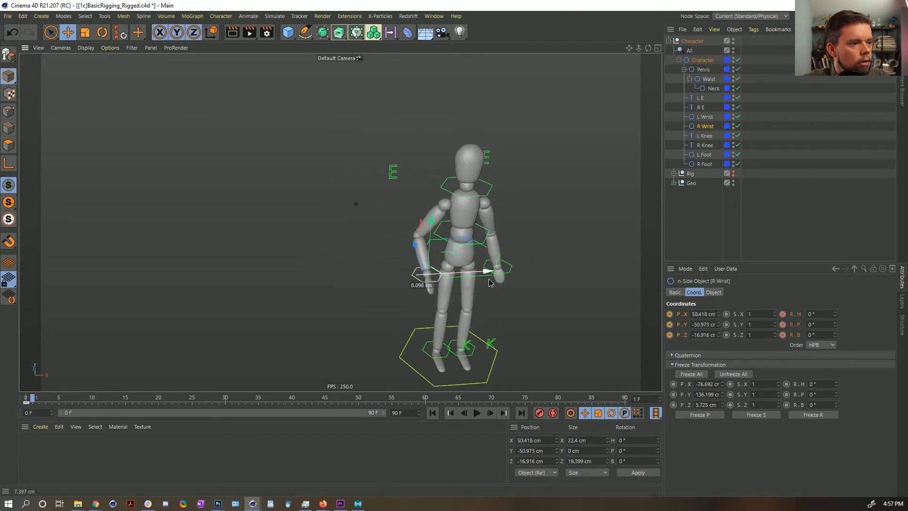
pyautogui.moveTo(434, 228); pyautogui.dragTo(433, 239)
# Try repositioning the right elbow controller R E behind the lowered right arm.
pyautogui.click(393, 172)
pyautogui.moveTo(409, 179); pyautogui.dragTo(477, 180)
pyautogui.keyDown('alt'); pyautogui.moveTo(473, 209); pyautogui.dragTo(523, 215); pyautogui.keyUp('alt')
pyautogui.moveTo(351, 176); pyautogui.dragTo(340, 173)
pyautogui.moveTo(404, 175); pyautogui.dragTo(339, 240)
# Try moving the L Foot controller about 2.7 cm along Z and switch to rotating it.
pyautogui.keyDown('alt'); pyautogui.moveTo(397, 256); pyautogui.dragTo(405, 196, button='middle'); pyautogui.keyUp('alt')
pyautogui.keyDown('alt'); pyautogui.moveTo(406, 196); pyautogui.dragTo(453, 204); pyautogui.keyUp('alt')
pyautogui.click(461, 299)
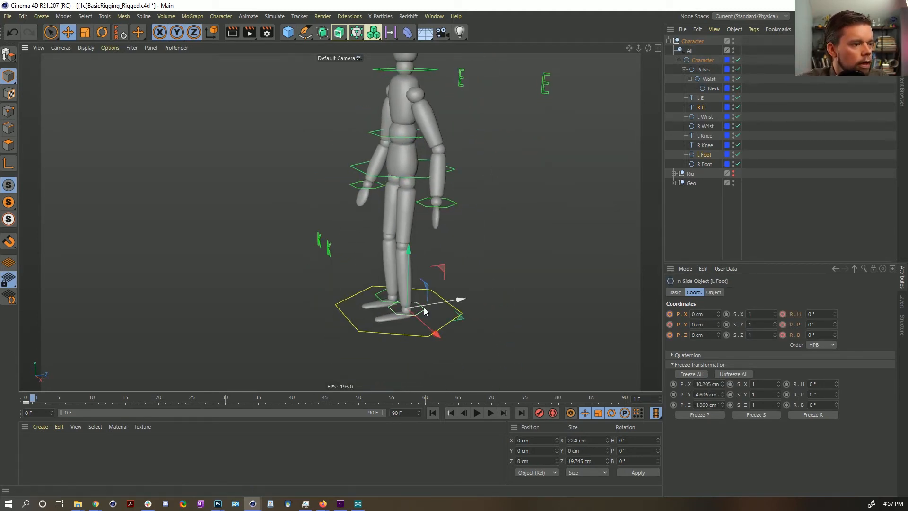
pyautogui.moveTo(407, 308); pyautogui.dragTo(463, 302)
pyautogui.press('r')
pyautogui.moveTo(411, 328); pyautogui.dragTo(408, 323)
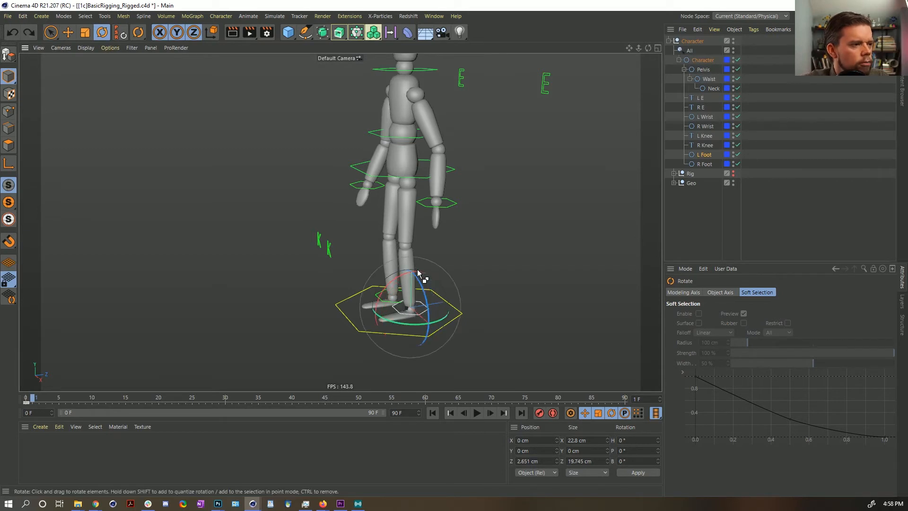
# Undo the trial pose changes to the wrist, elbow and foot controllers.
pyautogui.hotkey('ctrl', 'z')
pyautogui.hotkey('ctrl', 'z')
pyautogui.hotkey('ctrl', 'z')
pyautogui.hotkey('ctrl', 'z')
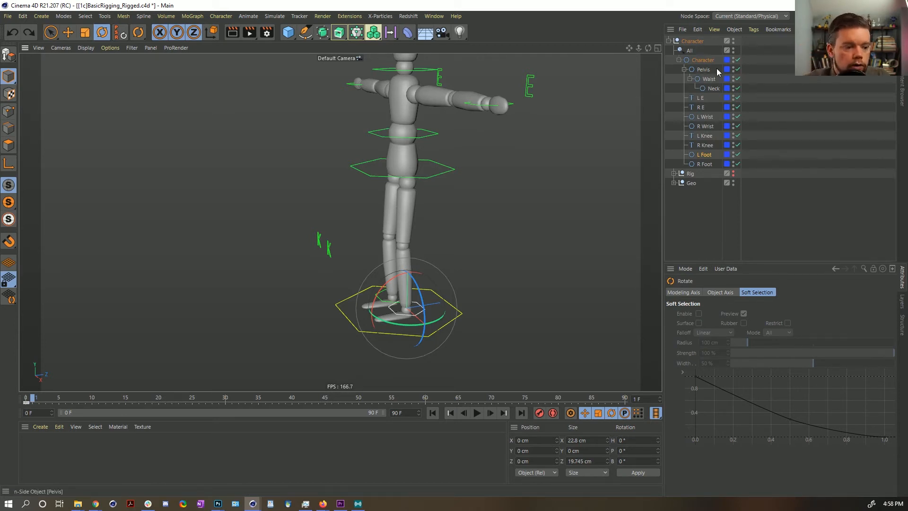
# Turn on automatic keyframing and select the Character, Pelvis and L E controllers one after another.
pyautogui.keyDown('alt'); pyautogui.moveTo(418, 180); pyautogui.dragTo(435, 182); pyautogui.keyUp('alt')
pyautogui.keyDown('alt'); pyautogui.moveTo(435, 182); pyautogui.dragTo(421, 209, button='middle'); pyautogui.keyUp('alt')
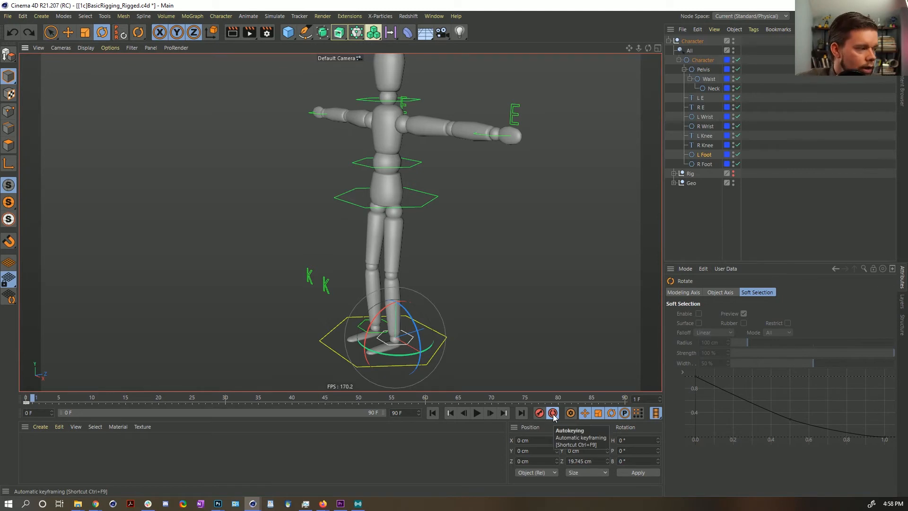
pyautogui.click(704, 61)
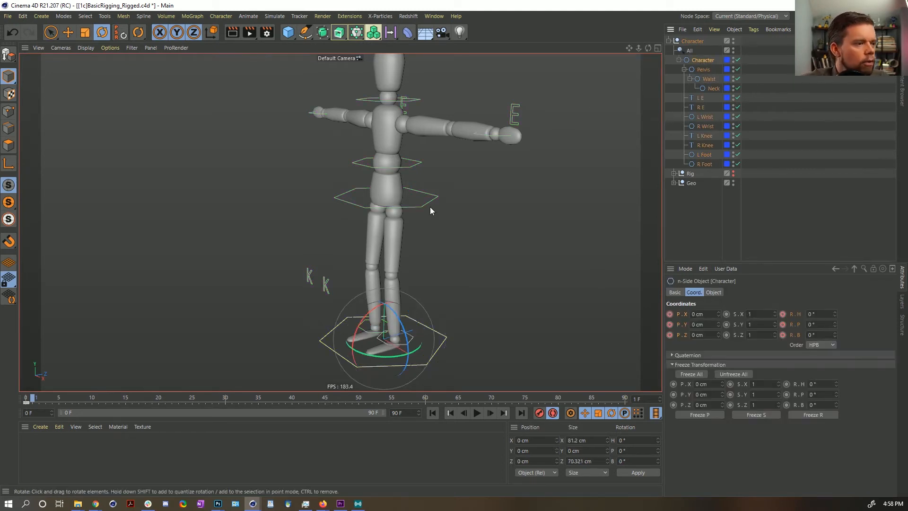
pyautogui.click(704, 70)
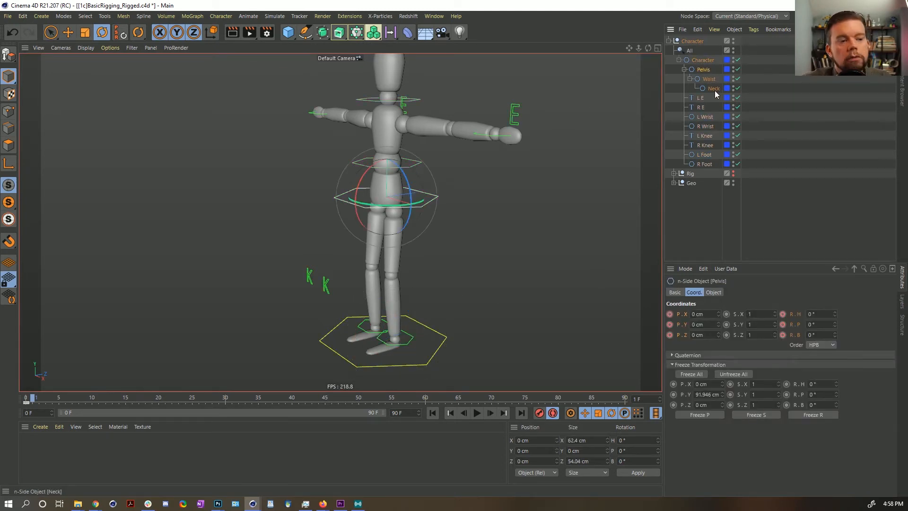
pyautogui.click(514, 115)
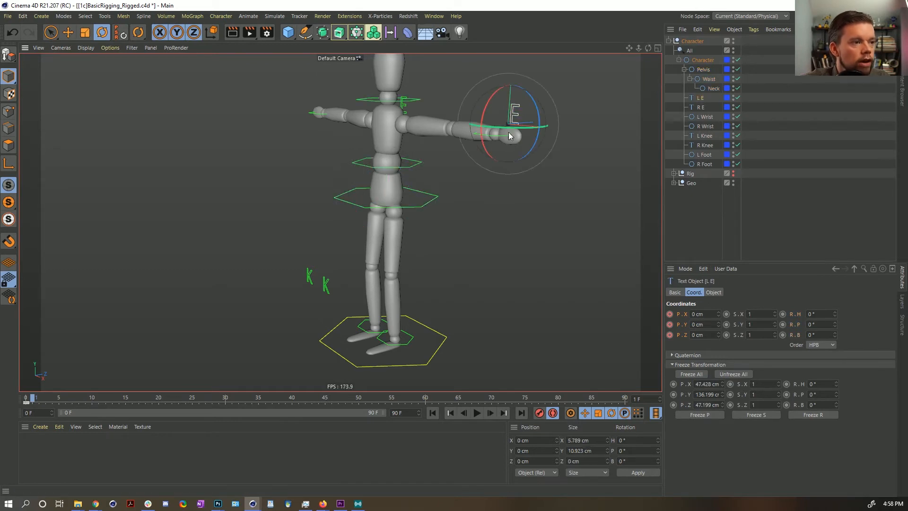
# Lower the L Wrist controller beside the left hip, to about X -60, Y -55 and Z -22.7 cm.
pyautogui.click(501, 140)
pyautogui.click(496, 138)
pyautogui.press('e')
pyautogui.moveTo(544, 189); pyautogui.dragTo(541, 249)
pyautogui.moveTo(440, 208); pyautogui.dragTo(363, 214)
pyautogui.moveTo(349, 143); pyautogui.dragTo(348, 180)
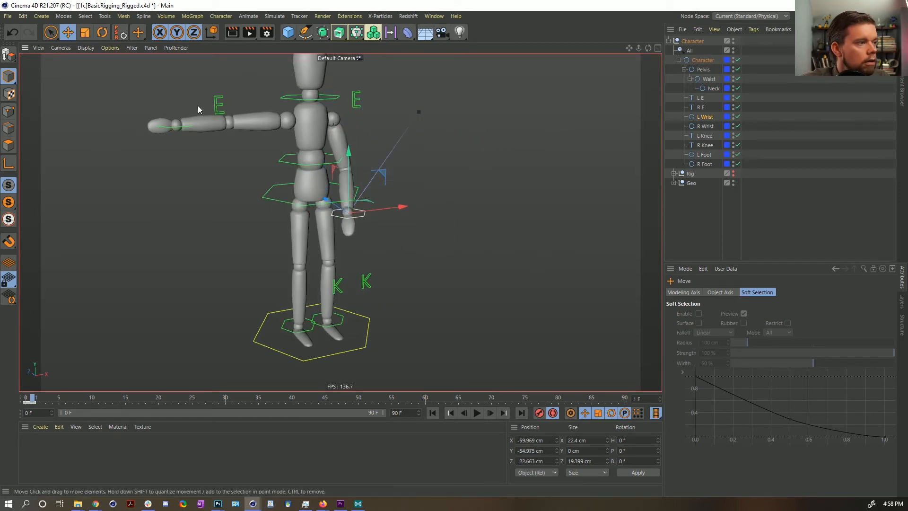
# Select the R Wrist controller to pose the right arm.
pyautogui.click(178, 130)
pyautogui.keyDown('alt'); pyautogui.moveTo(443, 86); pyautogui.dragTo(321, 166); pyautogui.keyUp('alt')
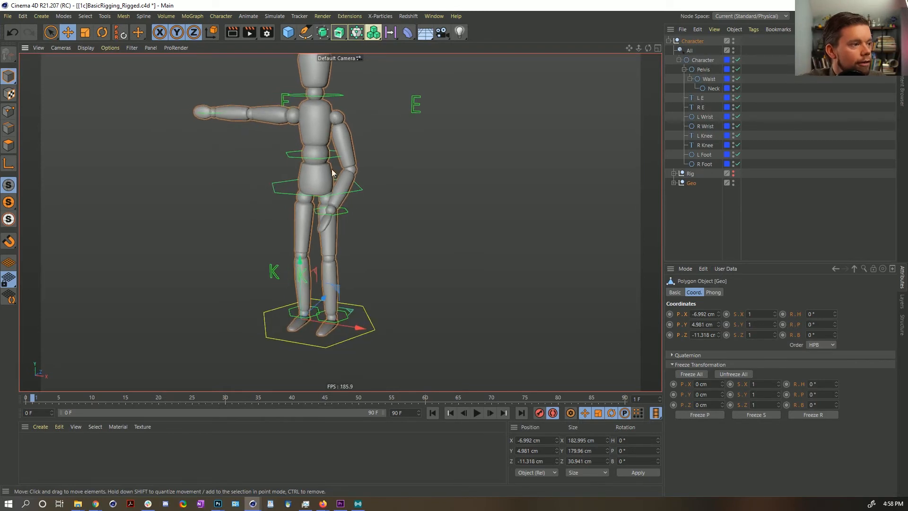
# Restrict the viewport selection filter to spline objects only.
pyautogui.click(345, 214)
pyautogui.keyDown('alt'); pyautogui.moveTo(346, 216); pyautogui.dragTo(364, 197); pyautogui.keyUp('alt')
pyautogui.click(246, 100)
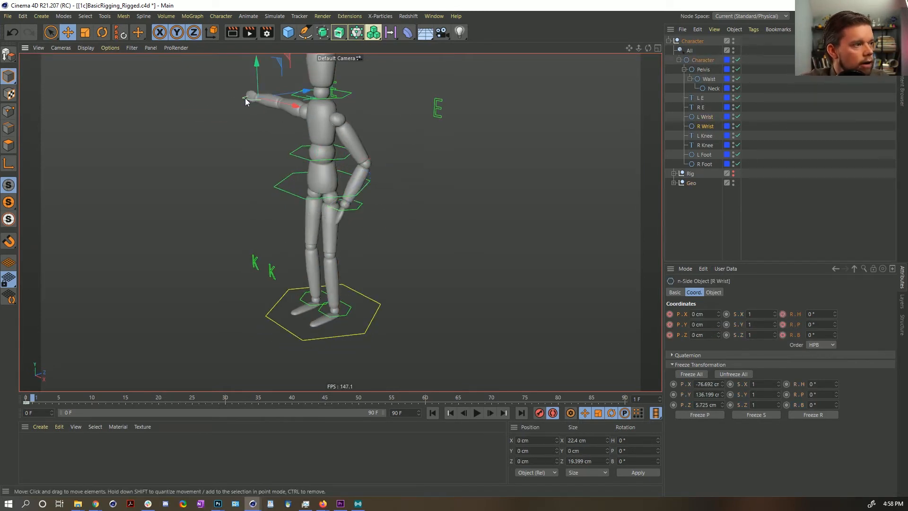
pyautogui.click(257, 104)
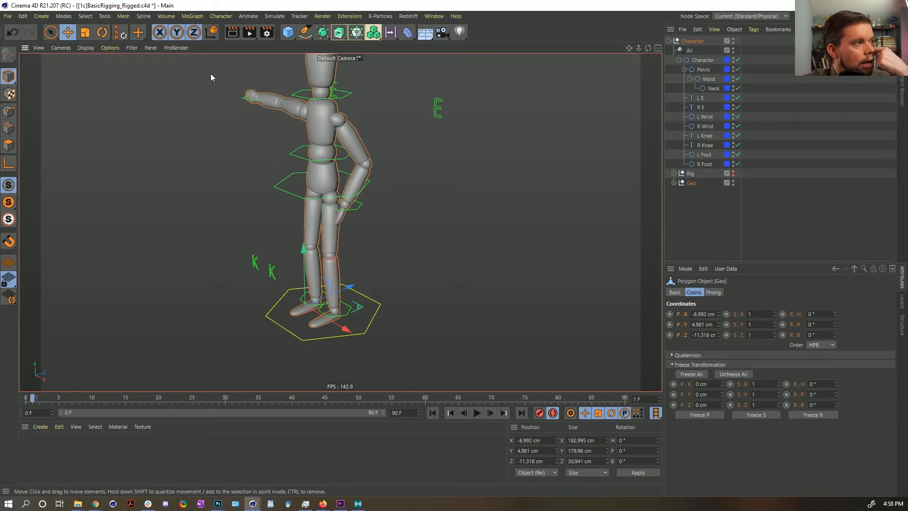
pyautogui.click(89, 16)
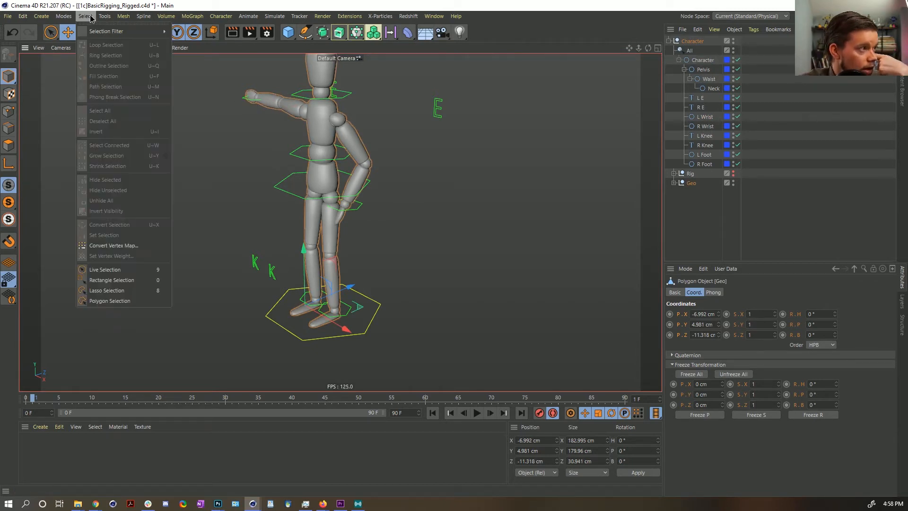
pyautogui.moveTo(102, 30)
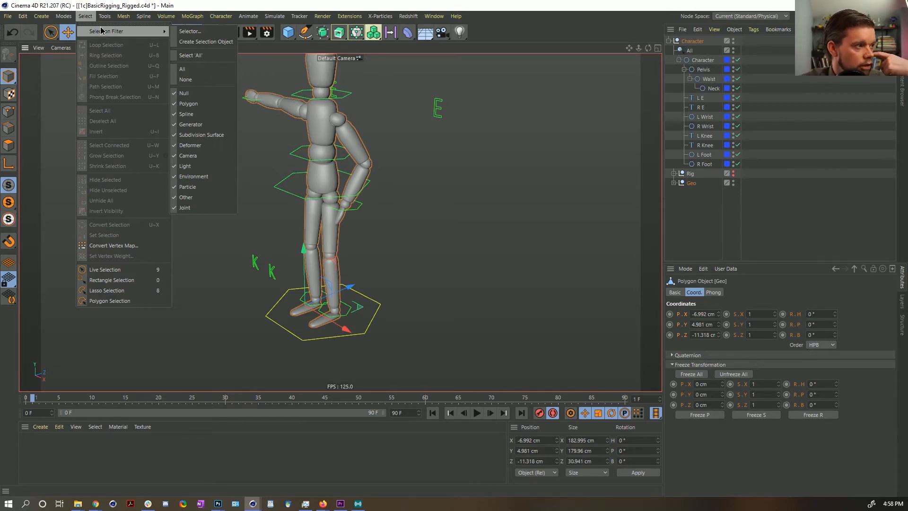
pyautogui.click(192, 81)
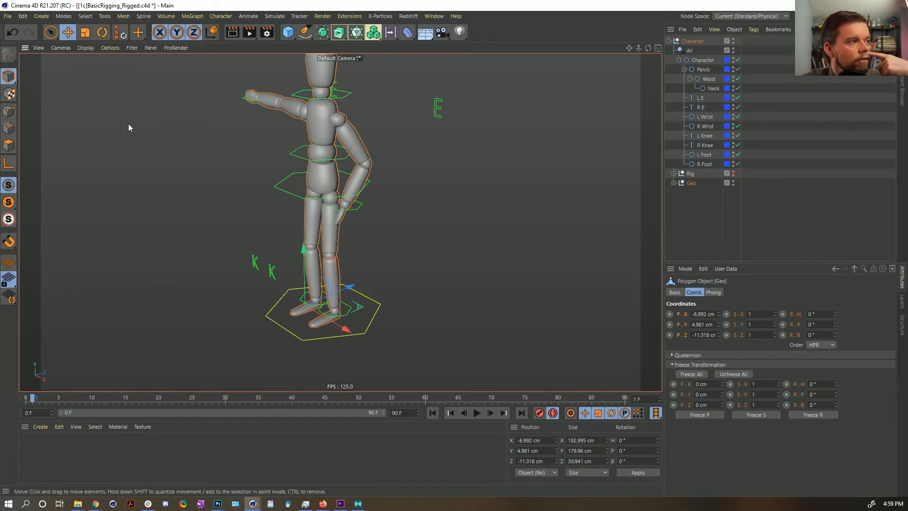
pyautogui.click(85, 16)
pyautogui.moveTo(145, 31)
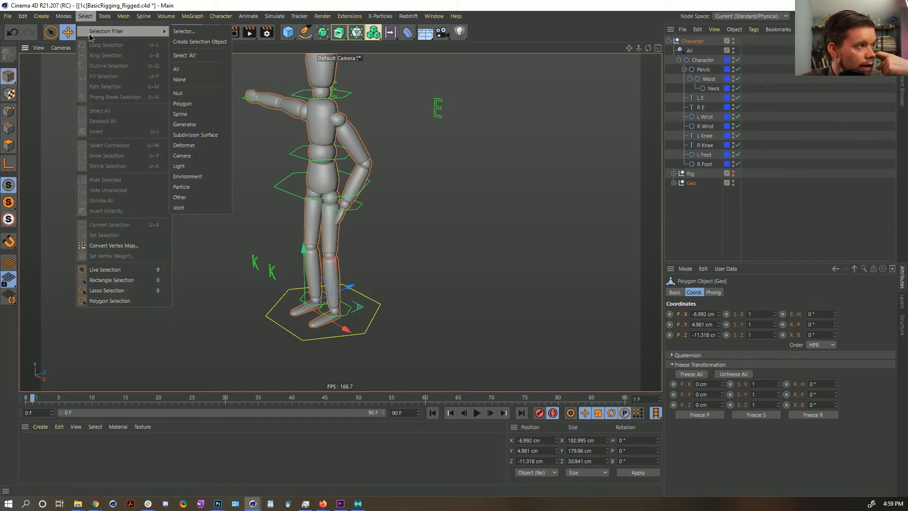
pyautogui.click(191, 114)
# Lower the character's raised right arm by moving the R Wrist controller down beside the right hip.
pyautogui.click(249, 97)
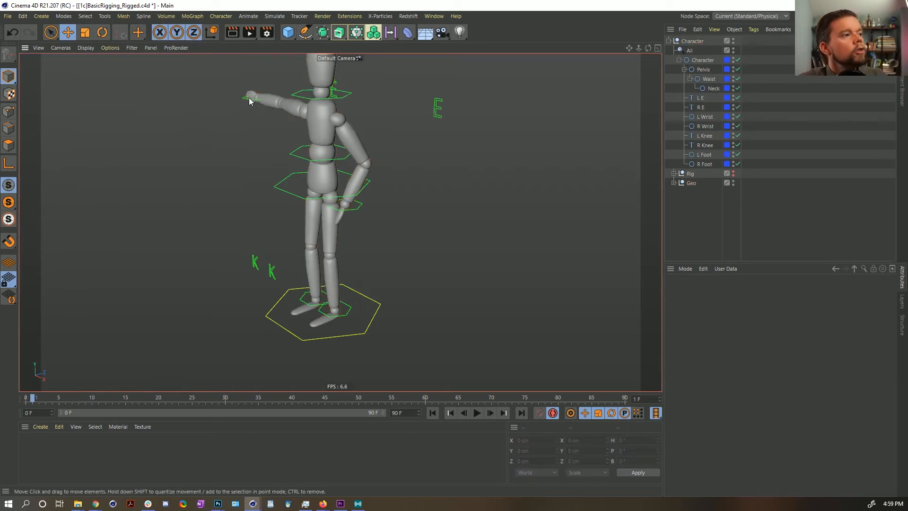
pyautogui.keyDown('alt'); pyautogui.moveTo(290, 155); pyautogui.dragTo(393, 133); pyautogui.keyUp('alt')
pyautogui.moveTo(223, 80); pyautogui.dragTo(315, 296)
# Turn the right foot outward and shift the R Knee controller outward so the knee follows the foot's direction.
pyautogui.click(313, 334)
pyautogui.keyDown('alt'); pyautogui.moveTo(313, 335); pyautogui.dragTo(282, 368); pyautogui.keyUp('alt')
pyautogui.press('r')
pyautogui.click(230, 287)
pyautogui.press('e')
pyautogui.click(219, 281)
pyautogui.moveTo(214, 305); pyautogui.dragTo(193, 297)
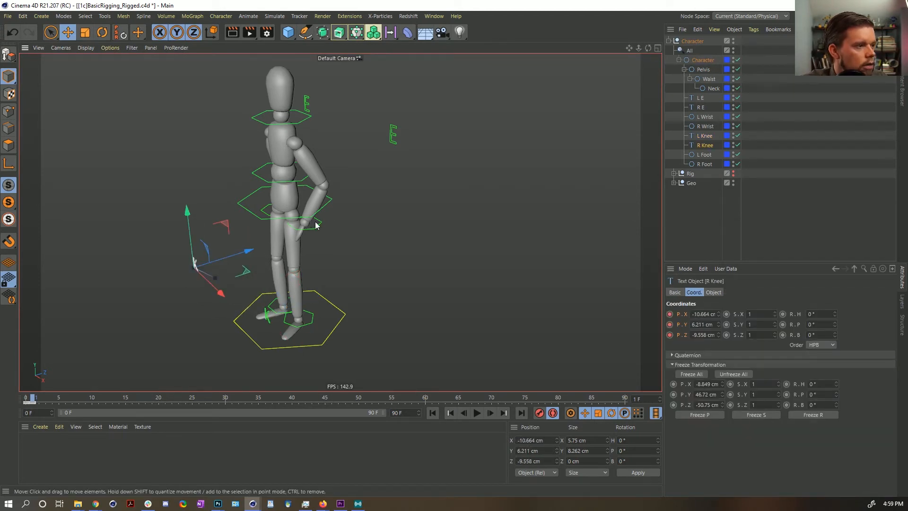
# Lower the Pelvis controller about 3.2 cm and bank it about -8.7°.
pyautogui.click(328, 201)
pyautogui.keyDown('alt'); pyautogui.moveTo(309, 256); pyautogui.dragTo(324, 243); pyautogui.keyUp('alt')
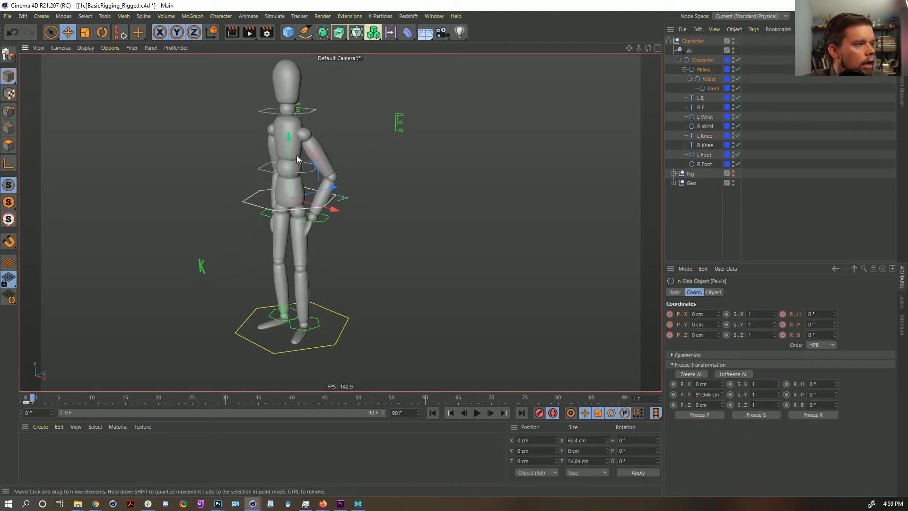
pyautogui.moveTo(289, 149); pyautogui.dragTo(290, 155)
pyautogui.press('r')
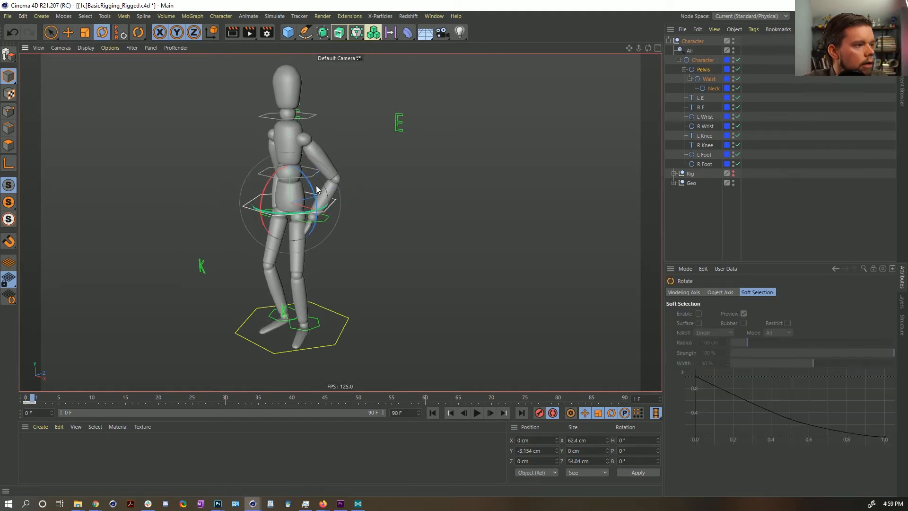
pyautogui.moveTo(316, 195); pyautogui.dragTo(297, 186)
# Counter-rotate the Waist controller against the pelvis tilt, then turn the Neck to about 12° heading and -6° bank.
pyautogui.click(314, 172)
pyautogui.click(308, 114)
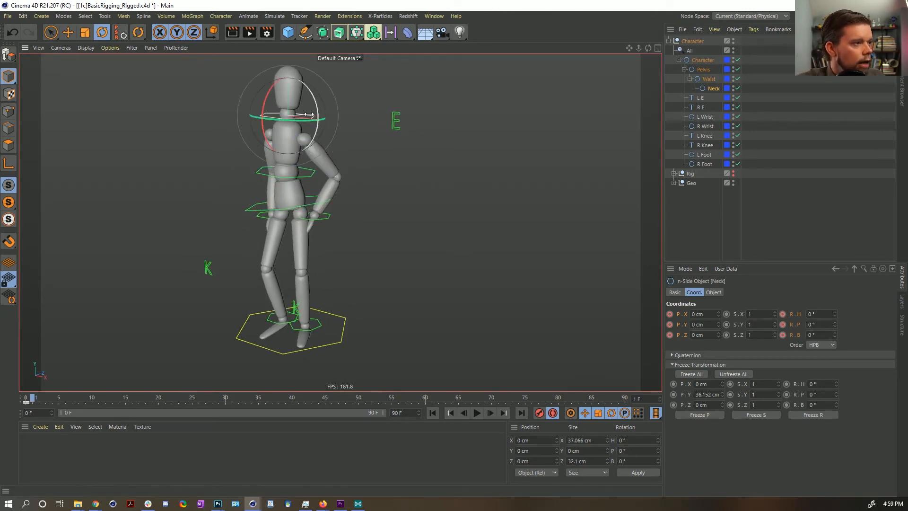
pyautogui.moveTo(314, 99); pyautogui.dragTo(297, 118)
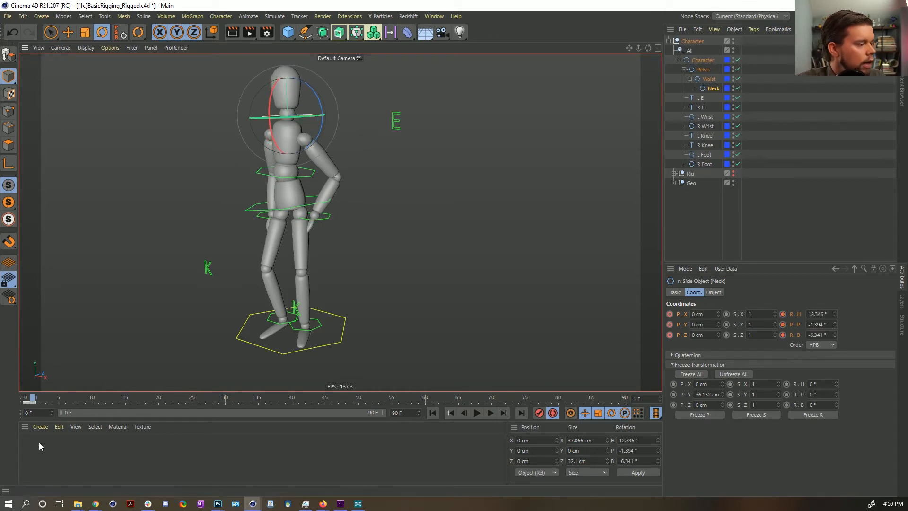
# Select every character controller through the All selection object.
pyautogui.moveTo(329, 214)
pyautogui.keyDown('alt'); pyautogui.mouseDown()
pyautogui.moveTo(222, 219)
pyautogui.moveTo(158, 207)
pyautogui.moveTo(220, 217)
pyautogui.moveTo(346, 210)
pyautogui.mouseUp(); pyautogui.keyUp('alt')
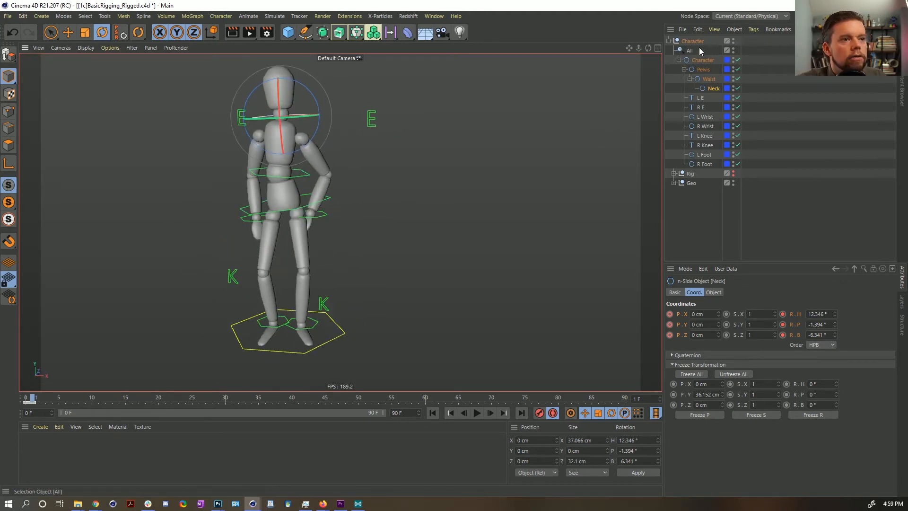
pyautogui.doubleClick(681, 50)
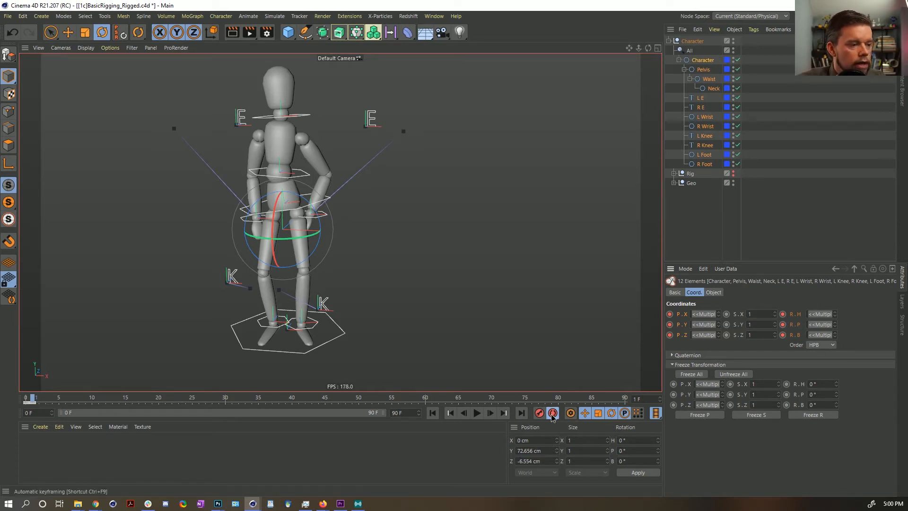
# Create a new material and load a Checkerboard shader as its color texture.
pyautogui.click(65, 452)
pyautogui.doubleClick(29, 448)
pyautogui.moveTo(907, 82); pyautogui.dragTo(470, 76)
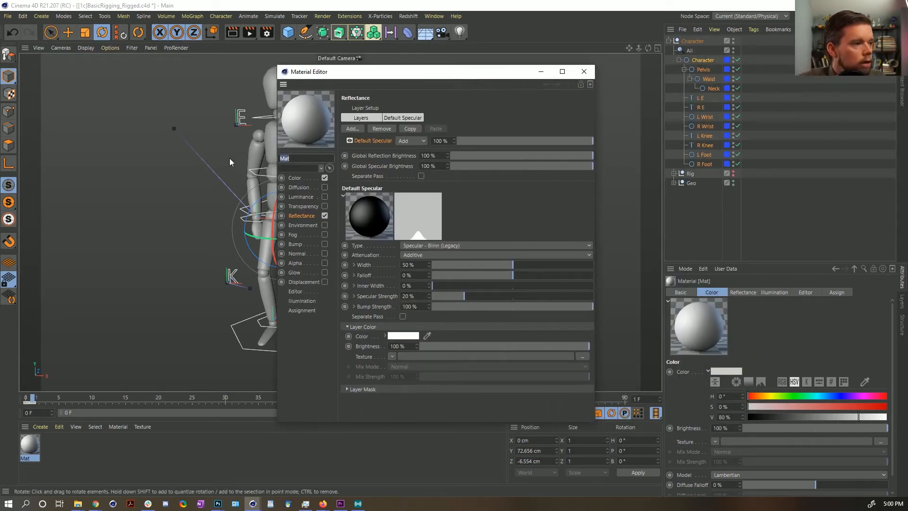
pyautogui.click(308, 176)
pyautogui.click(390, 177)
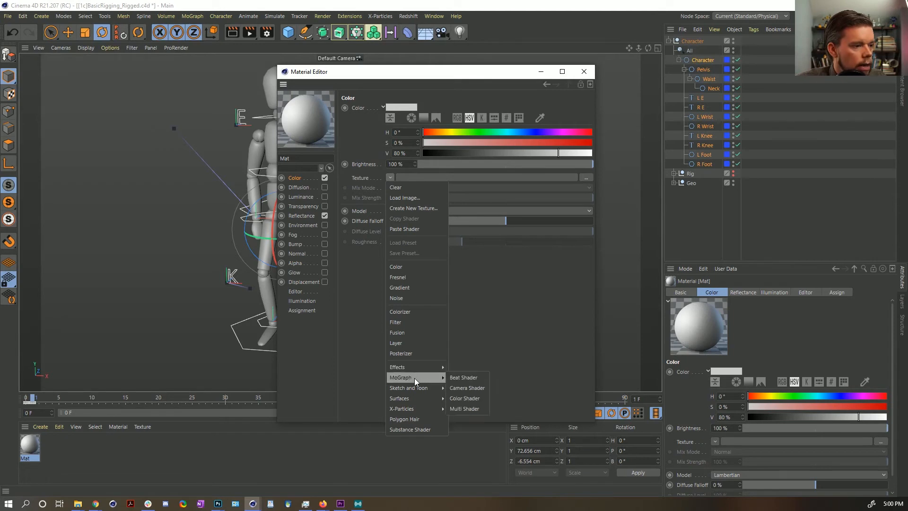
pyautogui.moveTo(413, 399)
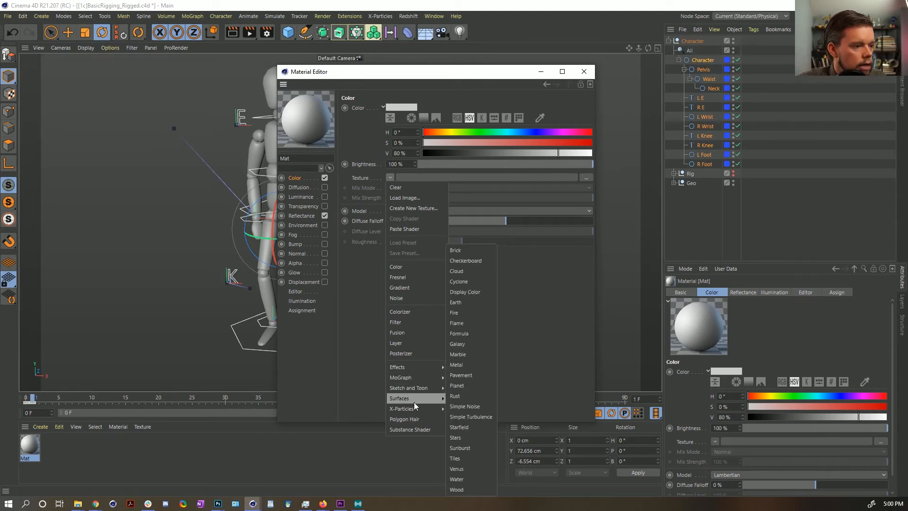
pyautogui.click(479, 262)
# Set the checkerboard's U and V frequency to 2.
pyautogui.click(401, 195)
pyautogui.doubleClick(400, 205)
pyautogui.write('2')
# Set the checkerboard's Color 1 to a dark teal with H 182°, S 94% and V 34%.
pyautogui.click(543, 113)
pyautogui.click(398, 174)
pyautogui.moveTo(410, 174); pyautogui.dragTo(397, 198)
pyautogui.click(447, 184)
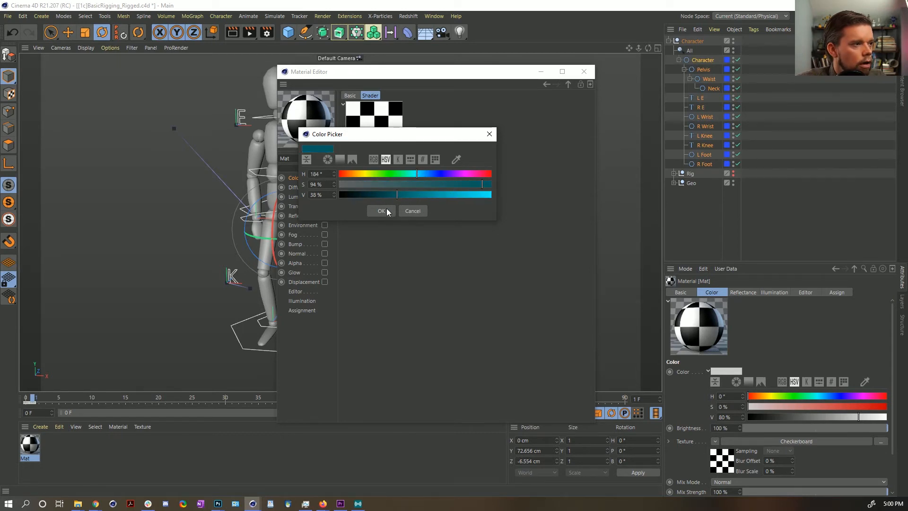
pyautogui.click(381, 211)
pyautogui.click(407, 174)
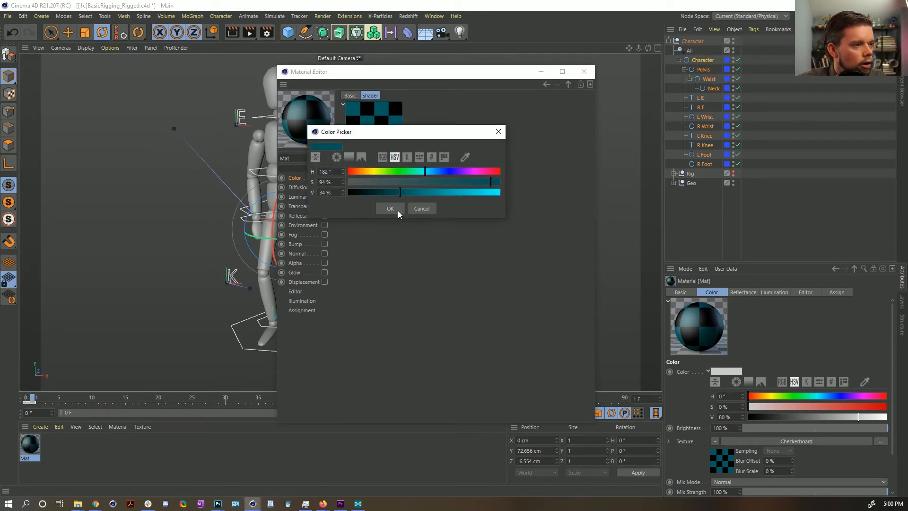
pyautogui.click(390, 209)
# Change the checkerboard's Color 2 to light grey and close the material editor.
pyautogui.click(405, 182)
pyautogui.moveTo(425, 203); pyautogui.dragTo(448, 203)
pyautogui.click(389, 218)
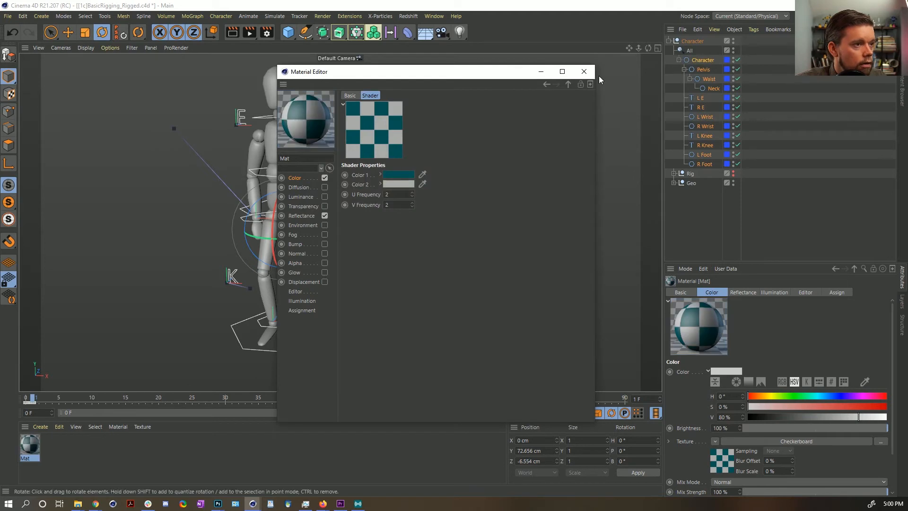
pyautogui.click(584, 71)
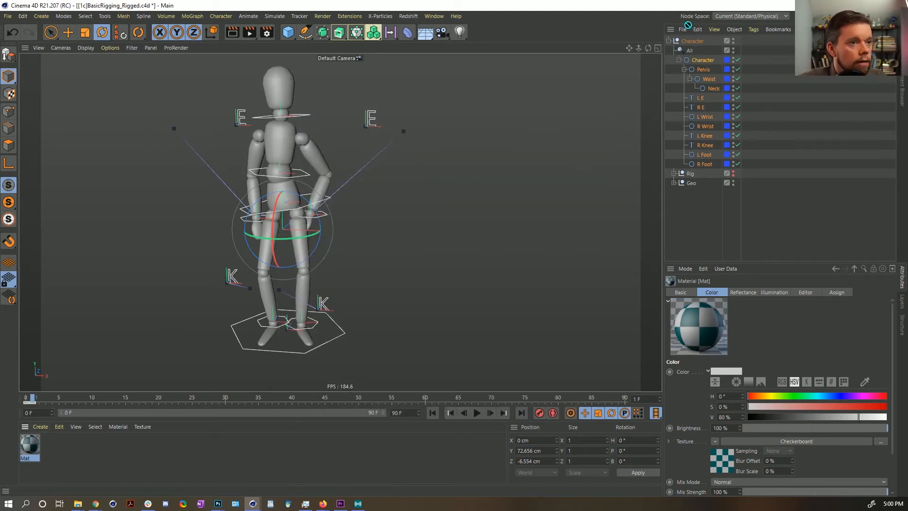
# Assign the checkerboard material to the Geo object and clear the selection.
pyautogui.moveTo(696, 43); pyautogui.dragTo(691, 184)
pyautogui.keyDown('alt'); pyautogui.moveTo(302, 161); pyautogui.dragTo(396, 258); pyautogui.keyUp('alt')
pyautogui.click(520, 243)
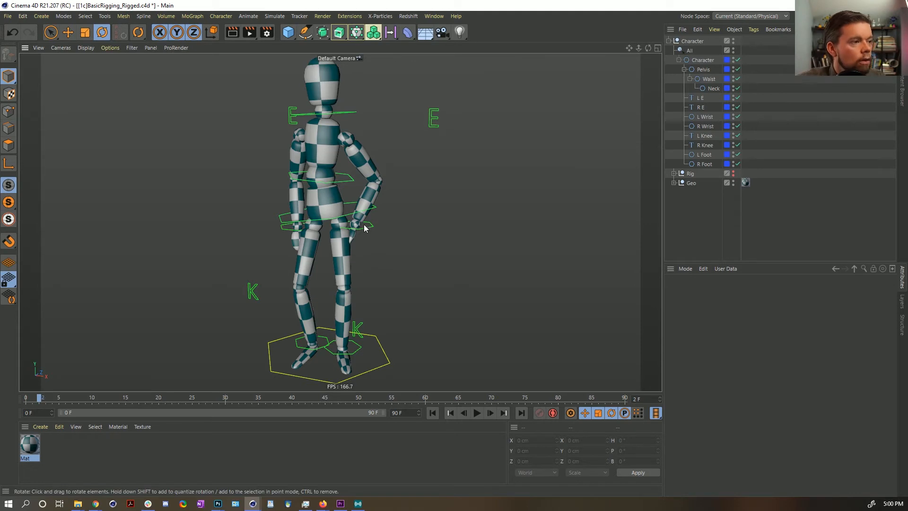
# Reset the Pelvis controller's bank rotation to 0°.
pyautogui.keyDown('alt'); pyautogui.moveTo(359, 242); pyautogui.dragTo(394, 210); pyautogui.keyUp('alt')
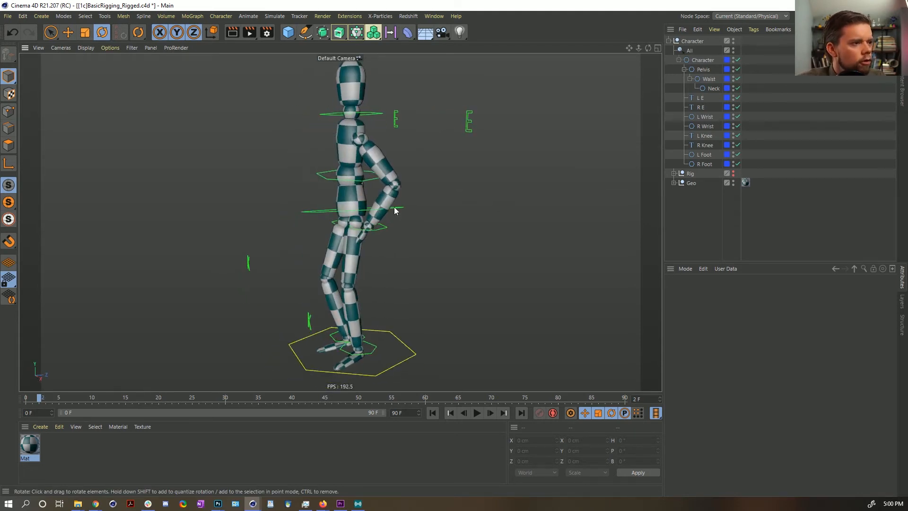
pyautogui.keyDown('alt'); pyautogui.moveTo(332, 242); pyautogui.dragTo(389, 210); pyautogui.keyUp('alt')
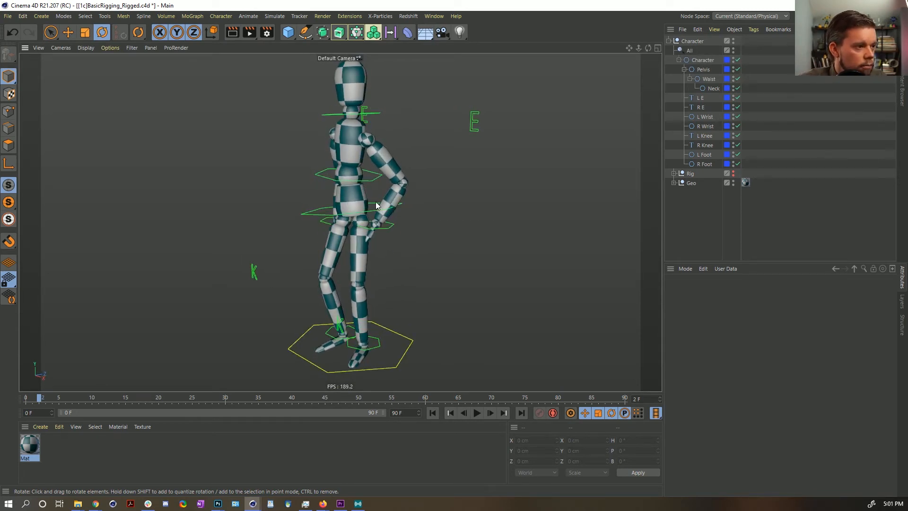
pyautogui.click(394, 209)
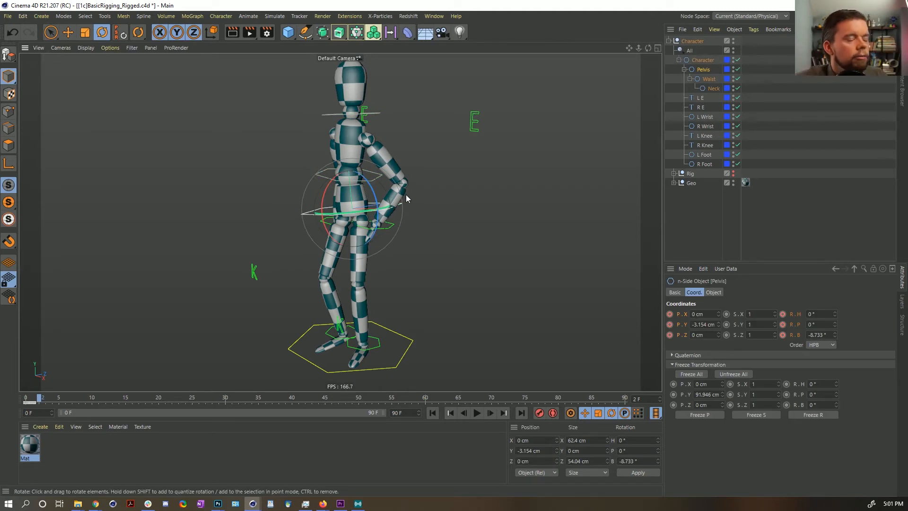
pyautogui.keyDown('alt'); pyautogui.moveTo(407, 202); pyautogui.dragTo(381, 204); pyautogui.keyUp('alt')
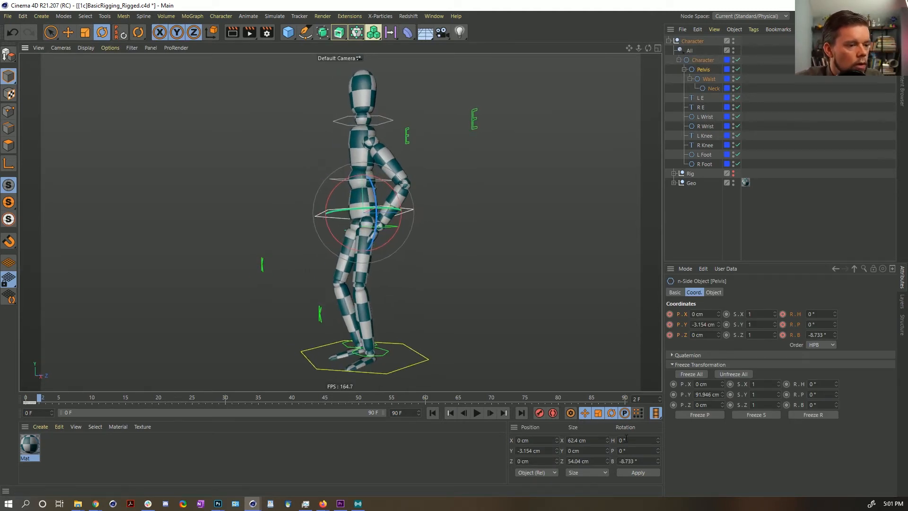
pyautogui.write('0')
pyautogui.press('Return')
# Enable automatic keyframing and drop the Pelvis controller into a crouch at about -56 cm in Y and 7 cm in Z.
pyautogui.press('e')
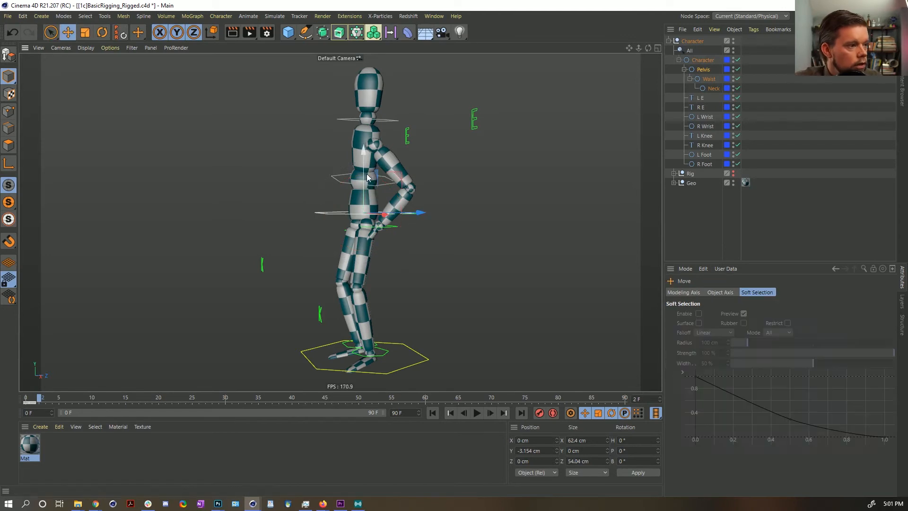
pyautogui.click(552, 414)
pyautogui.moveTo(405, 257); pyautogui.dragTo(417, 291)
pyautogui.press('r')
pyautogui.moveTo(374, 249); pyautogui.dragTo(375, 258)
pyautogui.press('e')
pyautogui.moveTo(365, 228); pyautogui.dragTo(365, 250)
pyautogui.moveTo(420, 300)
pyautogui.mouseDown()
pyautogui.moveTo(405, 300)
pyautogui.moveTo(430, 298)
pyautogui.mouseUp()
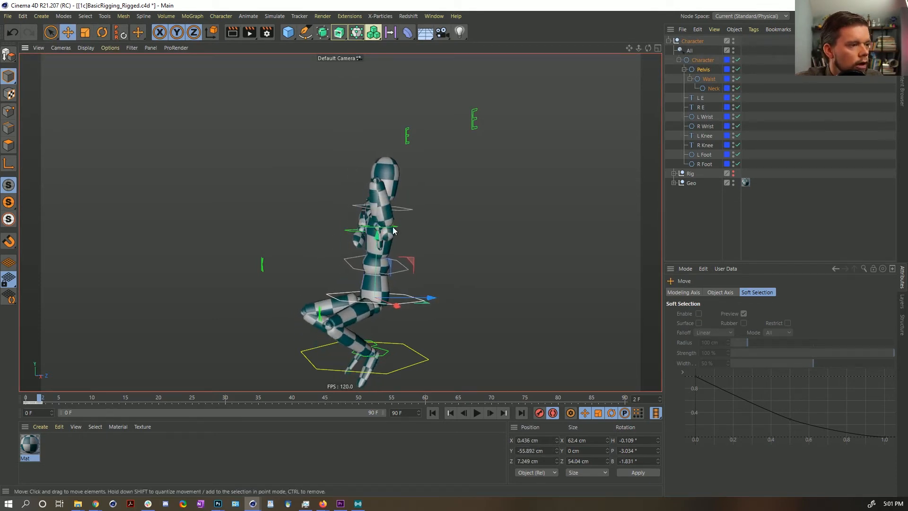
# Lower both elbow controllers, L E and R E, together to about -77 cm in Y.
pyautogui.click(471, 119)
pyautogui.keyDown('shift'); pyautogui.click(406, 133); pyautogui.keyUp('shift')
pyautogui.moveTo(435, 92); pyautogui.dragTo(381, 318)
# Reposition the wrist controllers so the hands sit in front of the crouching body.
pyautogui.click(368, 226)
pyautogui.moveTo(381, 318)
pyautogui.mouseDown()
pyautogui.moveTo(360, 310)
pyautogui.moveTo(373, 304)
pyautogui.mouseUp()
pyautogui.moveTo(270, 229); pyautogui.dragTo(365, 251)
# Bend the Waist forward and rotate the Neck so the head tips down.
pyautogui.click(386, 263)
pyautogui.press('r')
pyautogui.click(344, 200)
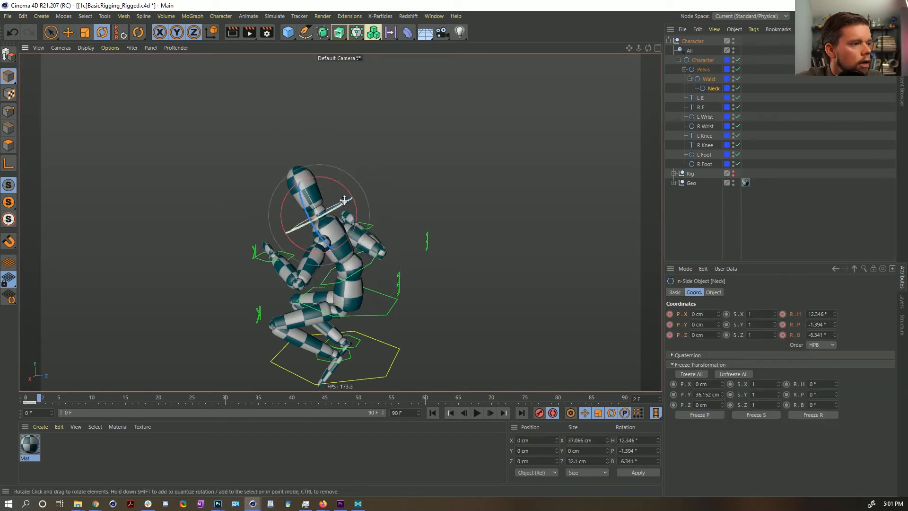
pyautogui.moveTo(343, 186); pyautogui.dragTo(315, 178)
# Lower both elbow controllers further, to about -130 cm in Y.
pyautogui.keyDown('alt'); pyautogui.moveTo(331, 243); pyautogui.dragTo(406, 236); pyautogui.keyUp('alt')
pyautogui.keyDown('alt'); pyautogui.moveTo(357, 294); pyautogui.dragTo(423, 286); pyautogui.keyUp('alt')
pyautogui.click(267, 237)
pyautogui.keyDown('alt'); pyautogui.moveTo(267, 238); pyautogui.dragTo(246, 215); pyautogui.keyUp('alt')
pyautogui.press('e')
pyautogui.click(249, 190)
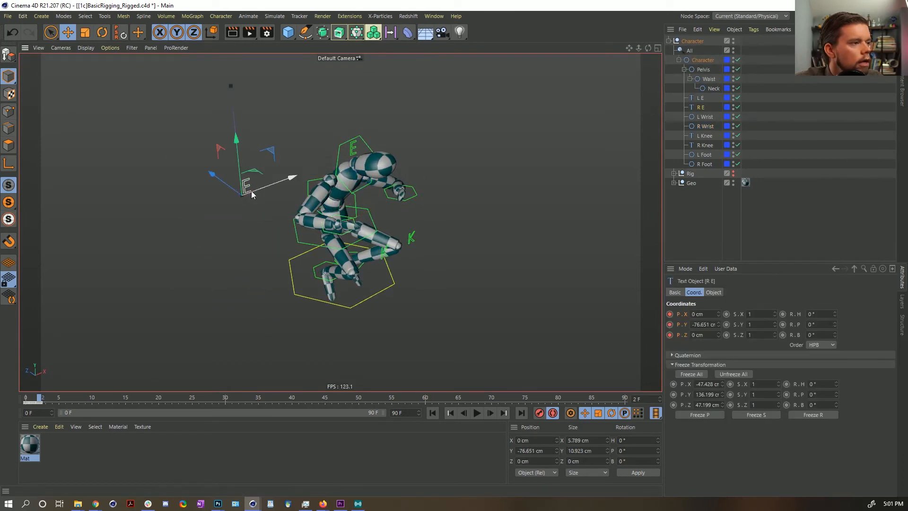
pyautogui.keyDown('shift'); pyautogui.click(357, 147); pyautogui.keyUp('shift')
pyautogui.keyDown('alt'); pyautogui.moveTo(369, 185); pyautogui.dragTo(331, 200); pyautogui.keyUp('alt')
pyautogui.keyDown('alt'); pyautogui.moveTo(372, 191); pyautogui.dragTo(332, 219); pyautogui.keyUp('alt')
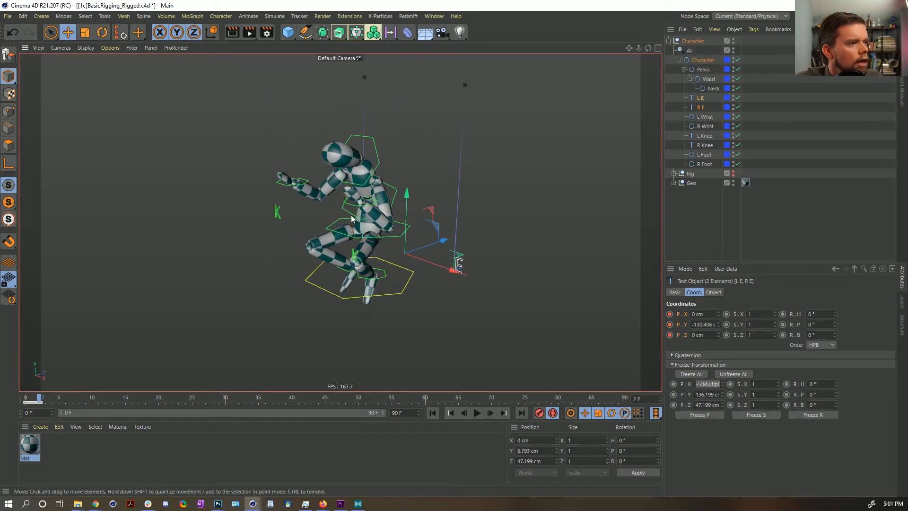
# Move the L Wrist and R Wrist controllers together downward and back beside the crouching character's thighs.
pyautogui.click(288, 183)
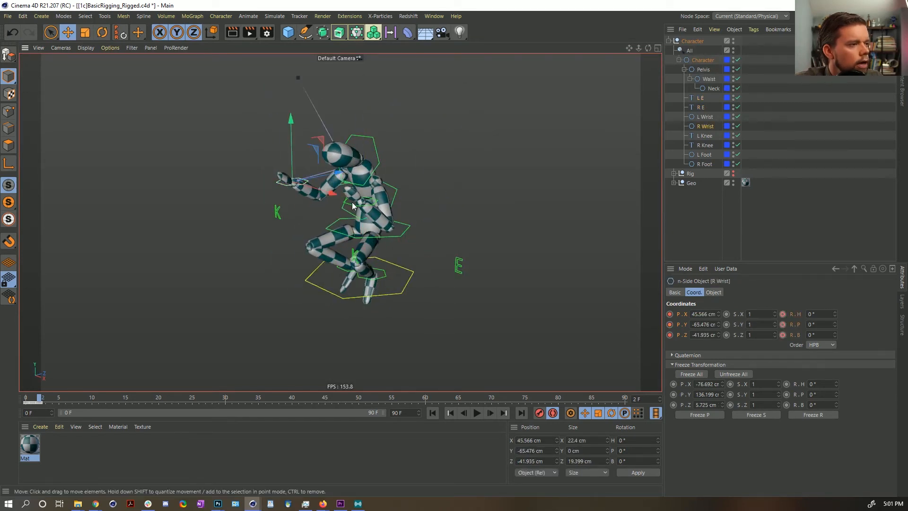
pyautogui.keyDown('shift'); pyautogui.click(350, 203); pyautogui.keyUp('shift')
pyautogui.keyDown('alt'); pyautogui.moveTo(349, 203); pyautogui.dragTo(341, 186); pyautogui.keyUp('alt')
pyautogui.moveTo(374, 226); pyautogui.dragTo(388, 248)
pyautogui.keyDown('alt'); pyautogui.moveTo(436, 217); pyautogui.dragTo(389, 203); pyautogui.keyUp('alt')
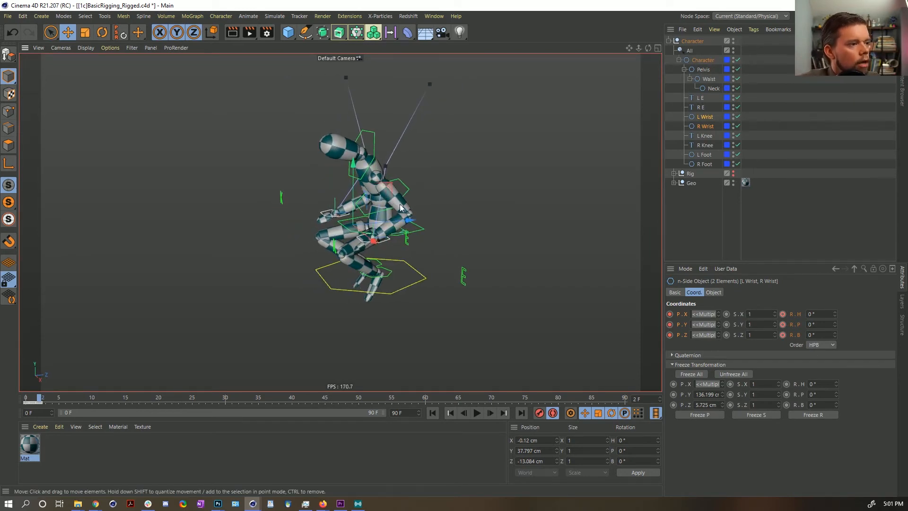
# Bend the Waist controller further forward, to about 43° pitch.
pyautogui.click(410, 192)
pyautogui.press('r')
pyautogui.moveTo(383, 161); pyautogui.dragTo(367, 166)
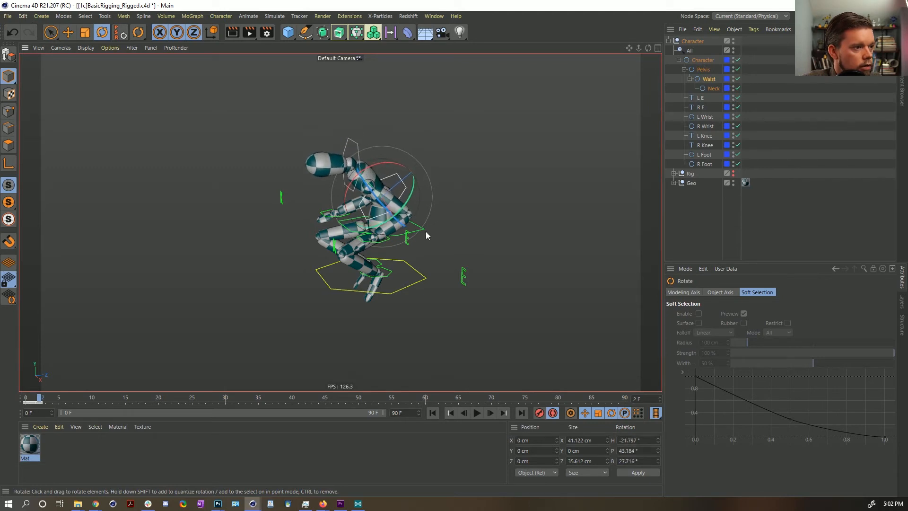
# Rotate the Pelvis controller of the crouching character to about -18° pitch and 9° heading.
pyautogui.click(421, 231)
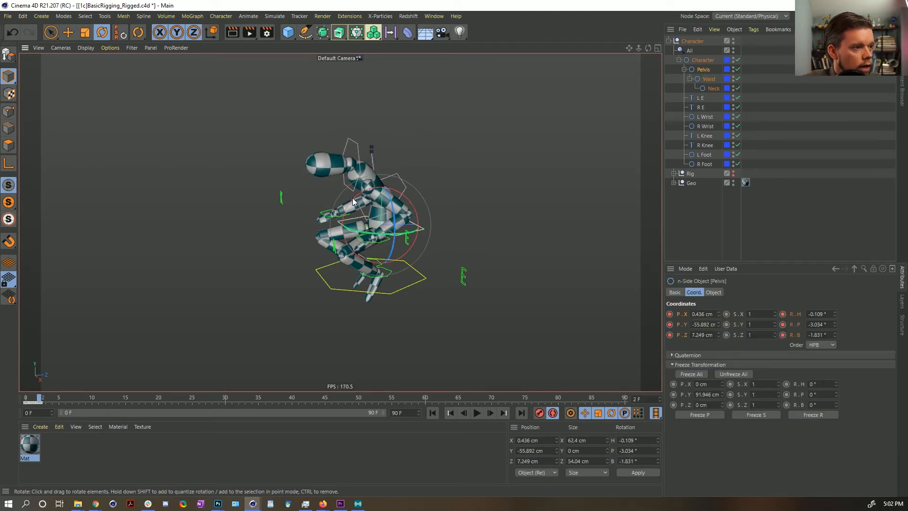
pyautogui.moveTo(351, 203); pyautogui.dragTo(364, 192)
pyautogui.keyDown('alt'); pyautogui.moveTo(396, 242); pyautogui.dragTo(331, 233); pyautogui.keyUp('alt')
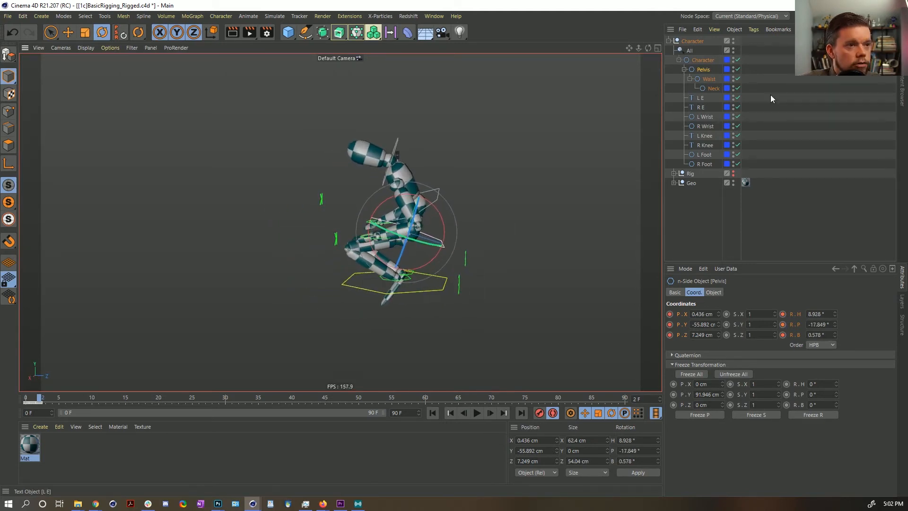
# Select all the character's controllers and record the standing pose from frame 1 as a keyframe on frame 3.
pyautogui.doubleClick(680, 50)
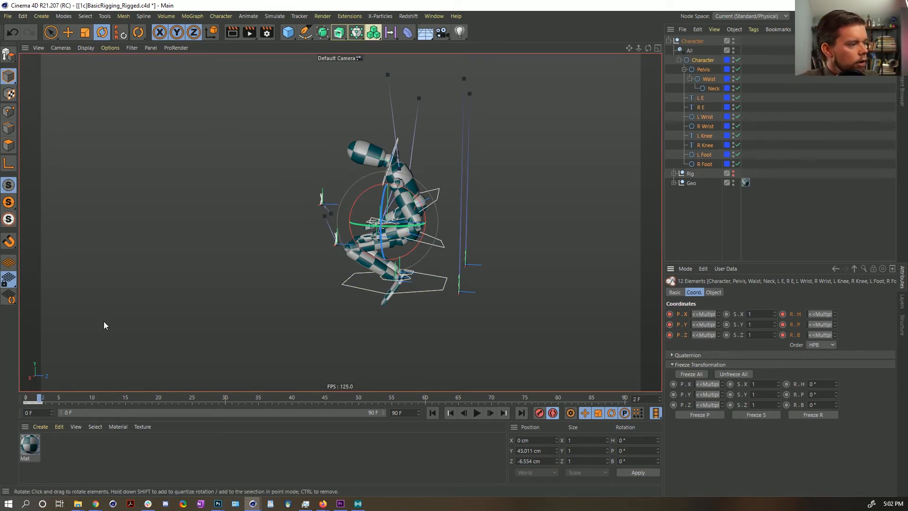
pyautogui.press('f')
pyautogui.press('g')
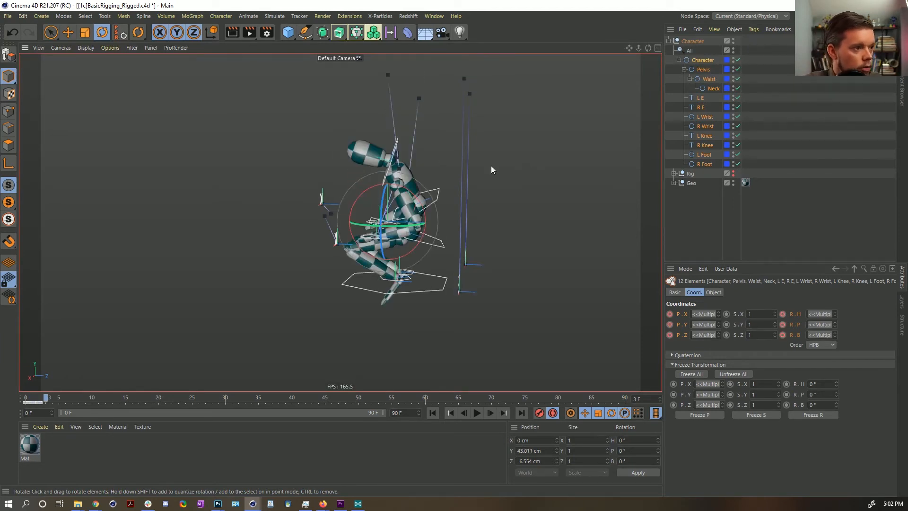
pyautogui.keyDown('alt'); pyautogui.moveTo(421, 216); pyautogui.dragTo(498, 212); pyautogui.keyUp('alt')
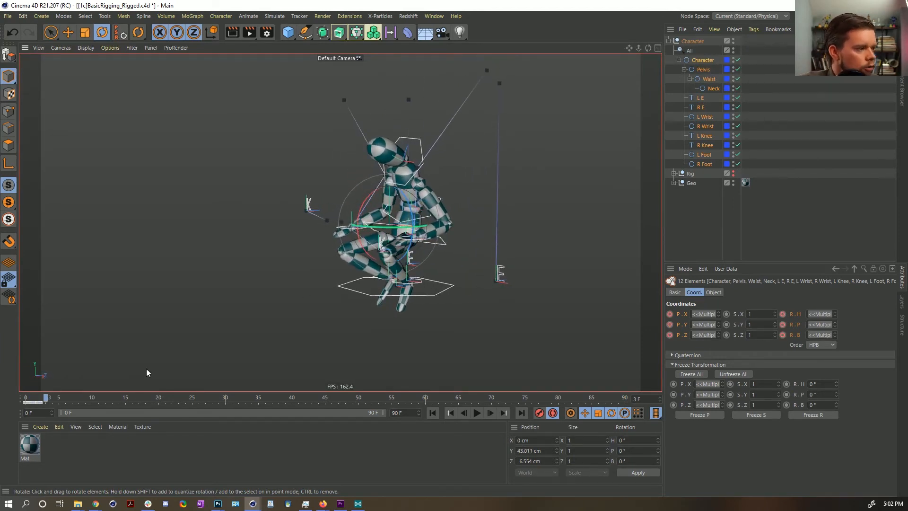
pyautogui.keyDown('alt'); pyautogui.moveTo(394, 263); pyautogui.dragTo(356, 271); pyautogui.keyUp('alt')
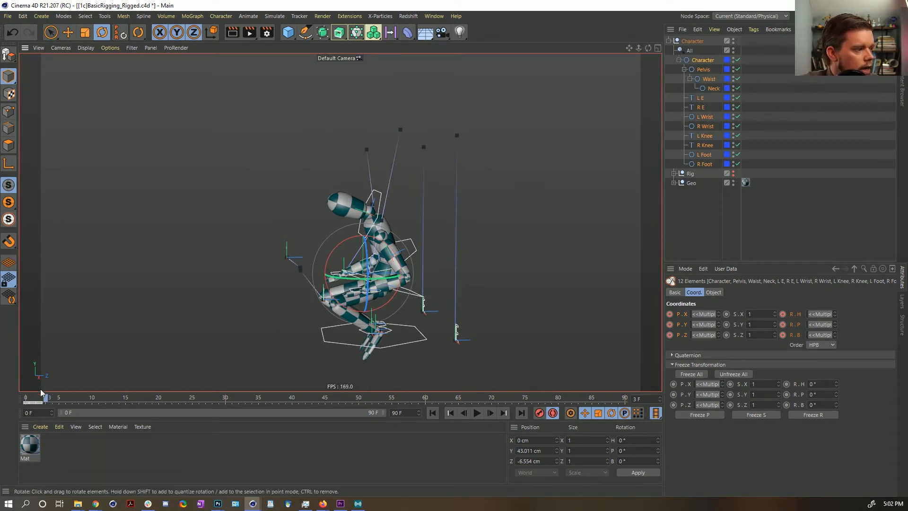
pyautogui.moveTo(39, 401); pyautogui.dragTo(36, 402)
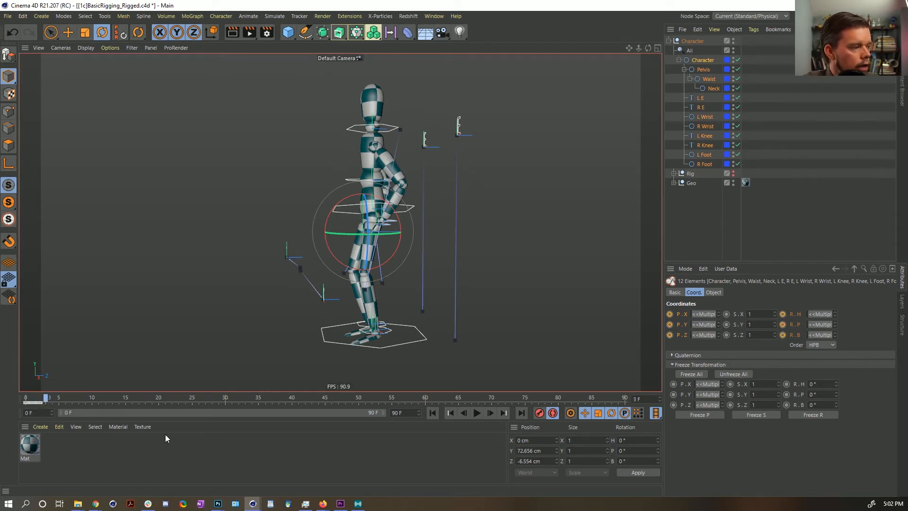
pyautogui.click(540, 413)
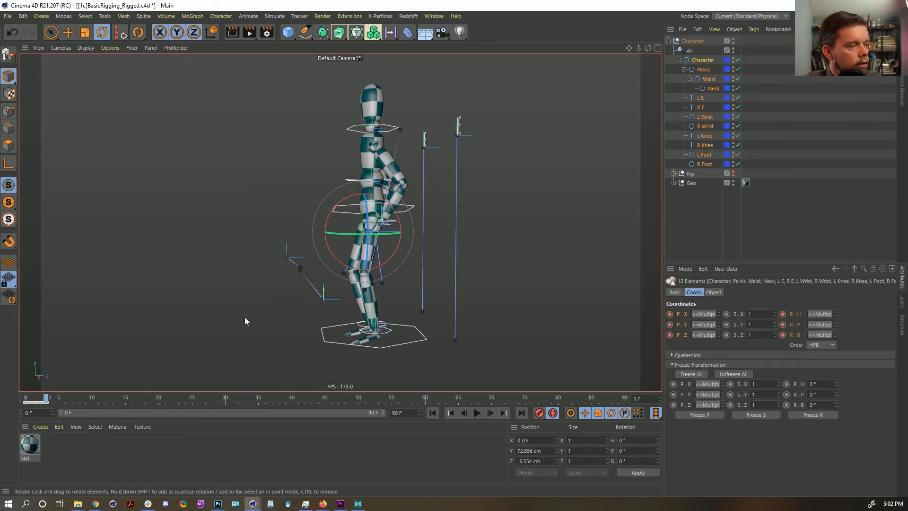
pyautogui.press('f')
pyautogui.press('g')
# Move the L Wrist and R Wrist controllers together above the head, to about 192 cm in world Y and -6 cm in Z.
pyautogui.keyDown('alt'); pyautogui.moveTo(402, 211); pyautogui.dragTo(372, 266); pyautogui.keyUp('alt')
pyautogui.click(413, 205)
pyautogui.click(393, 220)
pyautogui.press('e')
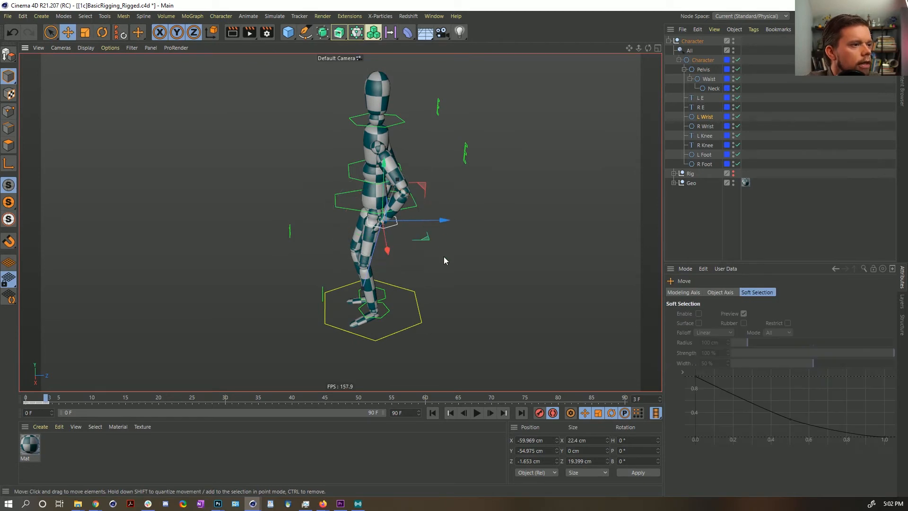
pyautogui.moveTo(421, 232); pyautogui.dragTo(356, 140)
pyautogui.hotkey('ctrl', 'z')
pyautogui.keyDown('alt'); pyautogui.moveTo(361, 216); pyautogui.dragTo(235, 209); pyautogui.keyUp('alt')
pyautogui.keyDown('shift'); pyautogui.click(320, 211); pyautogui.keyUp('shift')
pyautogui.hotkey('ctrl', 'z')
pyautogui.keyDown('shift'); pyautogui.click(315, 216); pyautogui.keyUp('shift')
pyautogui.moveTo(329, 219); pyautogui.dragTo(340, 2)
pyautogui.keyDown('alt'); pyautogui.moveTo(348, 183); pyautogui.dragTo(323, 319, button='middle'); pyautogui.keyUp('alt')
pyautogui.keyDown('alt'); pyautogui.moveTo(323, 319); pyautogui.dragTo(287, 273); pyautogui.keyUp('alt')
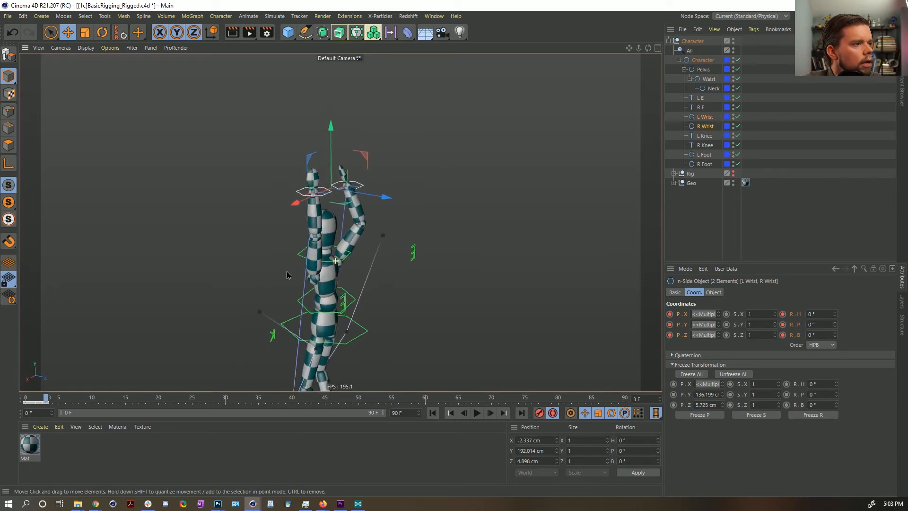
pyautogui.moveTo(386, 196); pyautogui.dragTo(367, 197)
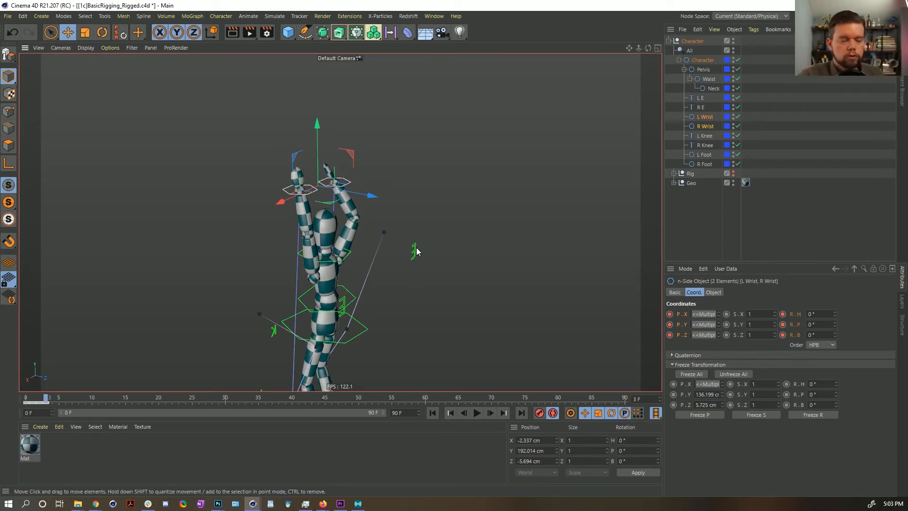
# Move the R E and L E elbow controllers together from behind the character to in front of it.
pyautogui.click(412, 251)
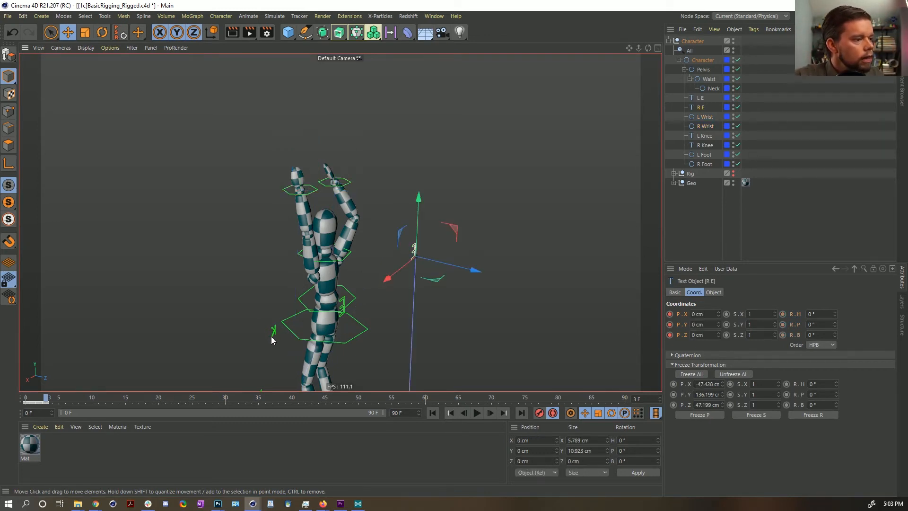
pyautogui.keyDown('shift'); pyautogui.click(315, 300); pyautogui.keyUp('shift')
pyautogui.moveTo(421, 303); pyautogui.dragTo(337, 269)
pyautogui.keyDown('alt'); pyautogui.moveTo(369, 313); pyautogui.dragTo(359, 271); pyautogui.keyUp('alt')
# Reset the rotation of the Waist, Neck and Pelvis controllers to 0°.
pyautogui.click(363, 244)
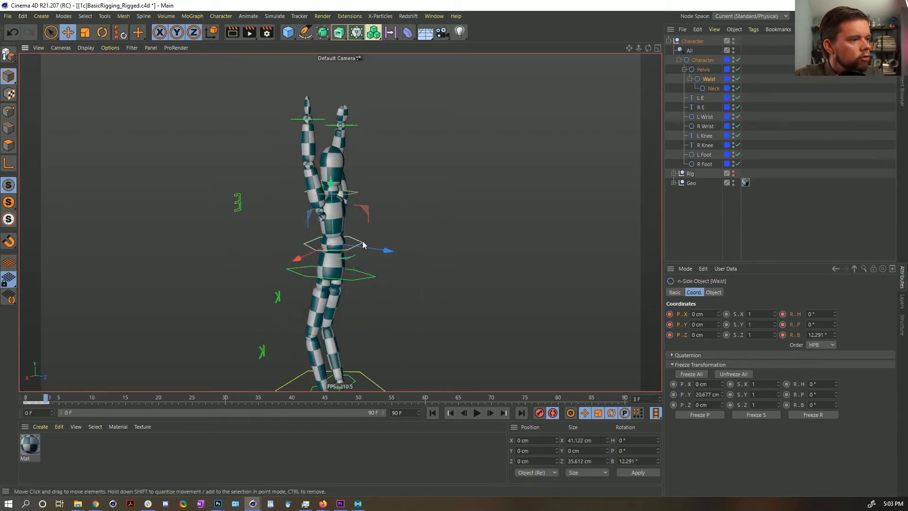
pyautogui.keyDown('shift'); pyautogui.click(354, 193); pyautogui.keyUp('shift')
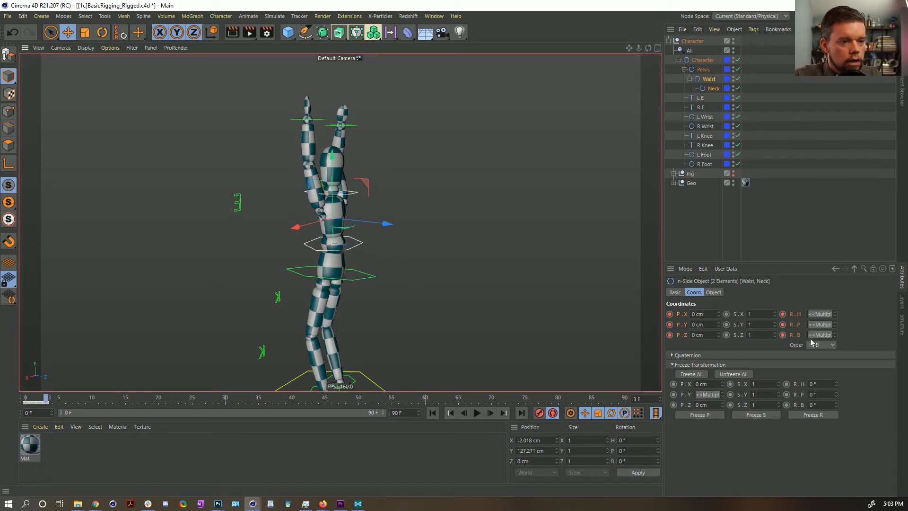
pyautogui.rightClick(836, 324)
pyautogui.rightClick(835, 314)
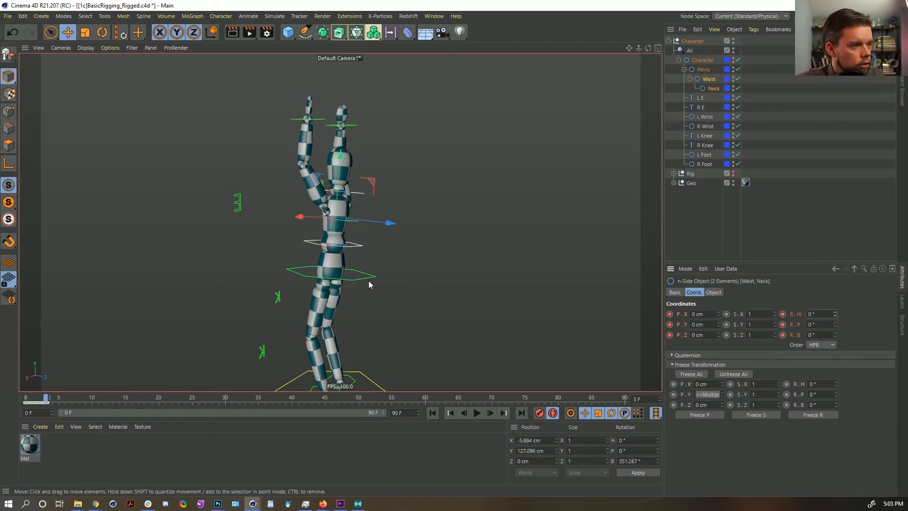
pyautogui.click(372, 280)
pyautogui.rightClick(835, 335)
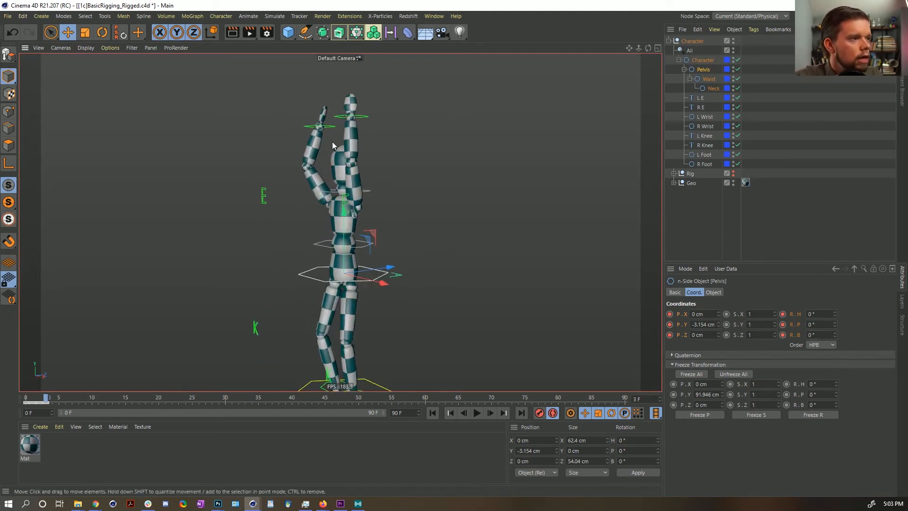
# Raise the Pelvis and both wrist controllers together by about 5 cm to straighten the legs.
pyautogui.keyDown('shift'); pyautogui.click(333, 127); pyautogui.keyUp('shift')
pyautogui.keyDown('shift'); pyautogui.click(360, 118); pyautogui.keyUp('shift')
pyautogui.moveTo(338, 140)
pyautogui.mouseDown()
pyautogui.moveTo(340, 128)
pyautogui.moveTo(344, 136)
pyautogui.mouseUp()
pyautogui.keyDown('alt'); pyautogui.moveTo(380, 254); pyautogui.dragTo(314, 160); pyautogui.keyUp('alt')
# Raise only the L Wrist and R Wrist controllers further, to about 199 cm in world Y.
pyautogui.click(316, 150)
pyautogui.keyDown('shift'); pyautogui.click(355, 152); pyautogui.keyUp('shift')
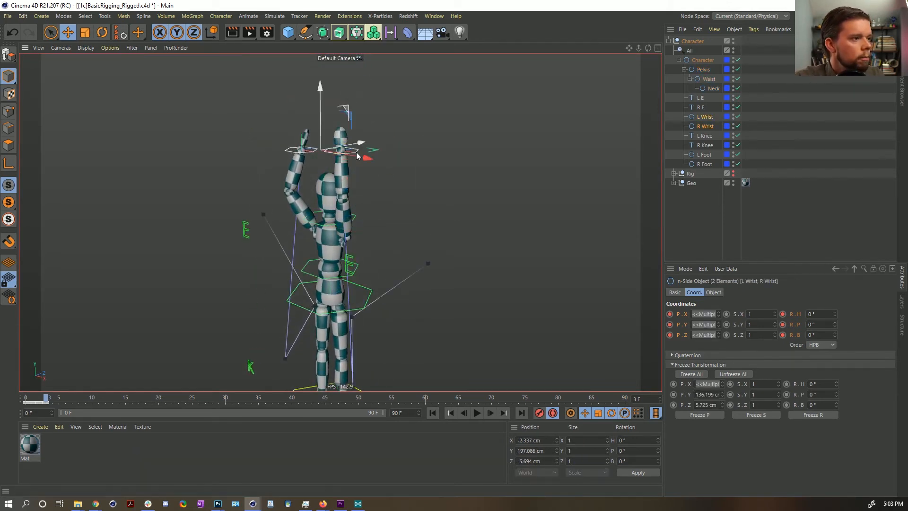
pyautogui.keyDown('alt'); pyautogui.moveTo(323, 112); pyautogui.dragTo(270, 229); pyautogui.keyUp('alt')
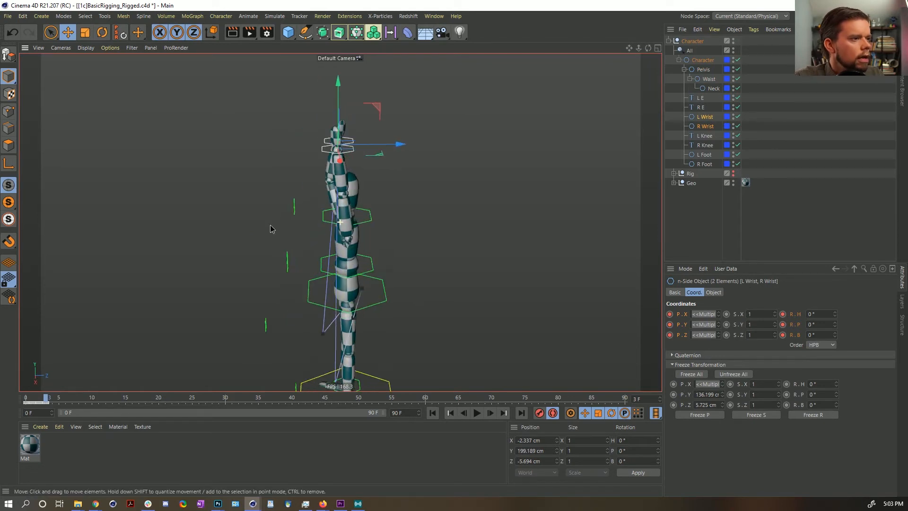
pyautogui.keyDown('alt'); pyautogui.moveTo(343, 191); pyautogui.dragTo(360, 205); pyautogui.keyUp('alt')
# Select all the controllers and step between frames 1 and 3 to compare the poses.
pyautogui.doubleClick(680, 50)
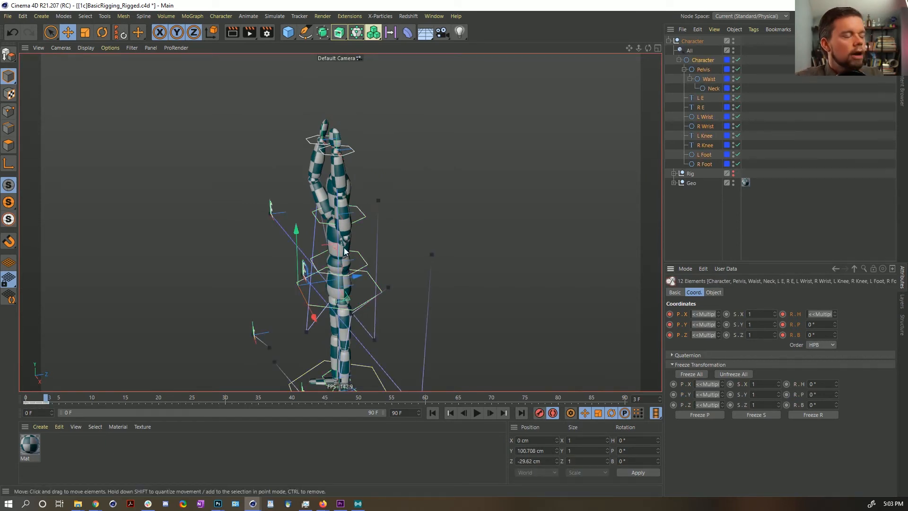
pyautogui.press('f')
pyautogui.press('f')
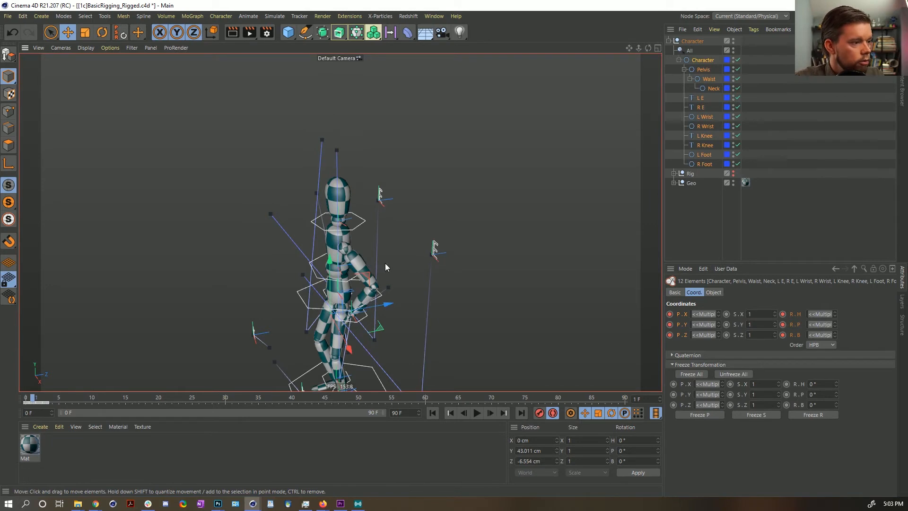
pyautogui.keyDown('alt'); pyautogui.moveTo(368, 319); pyautogui.dragTo(382, 246, button='middle'); pyautogui.keyUp('alt')
pyautogui.keyDown('alt'); pyautogui.moveTo(382, 246); pyautogui.dragTo(421, 251); pyautogui.keyUp('alt')
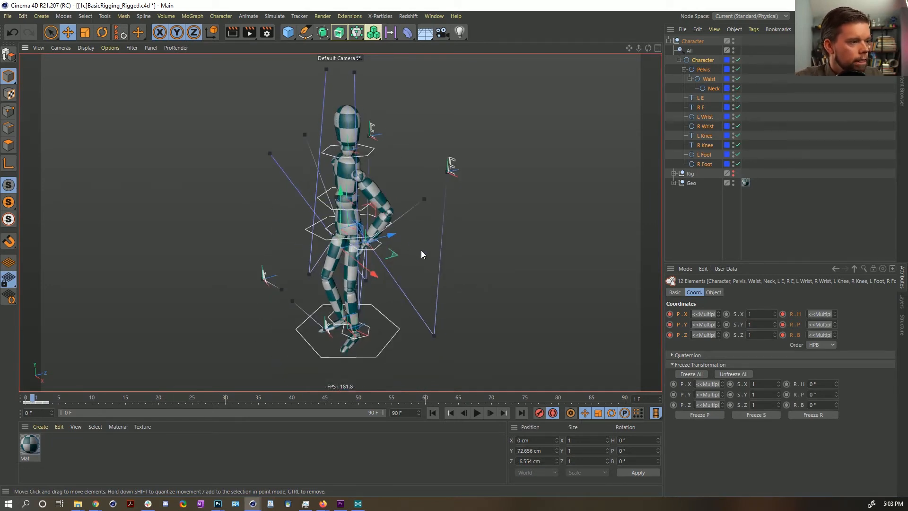
pyautogui.press('g')
pyautogui.press('g')
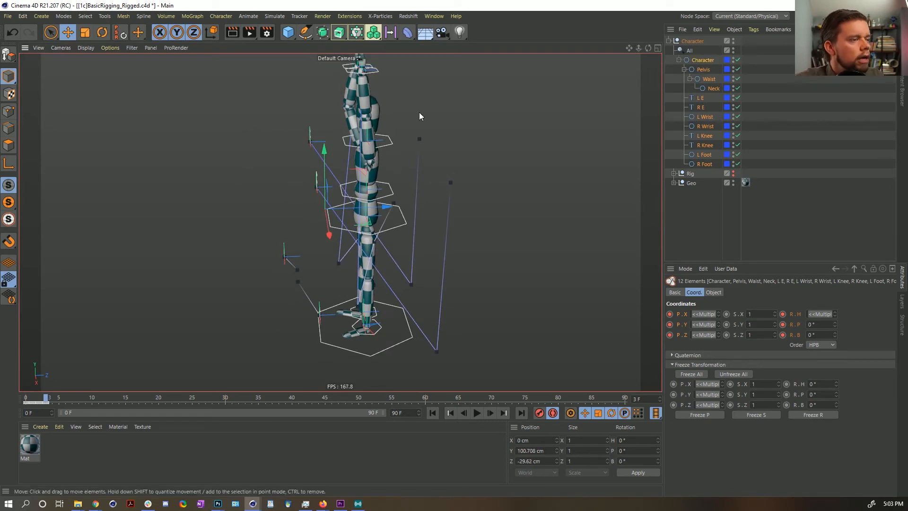
pyautogui.keyDown('alt'); pyautogui.moveTo(374, 219); pyautogui.dragTo(362, 259, button='middle'); pyautogui.keyUp('alt')
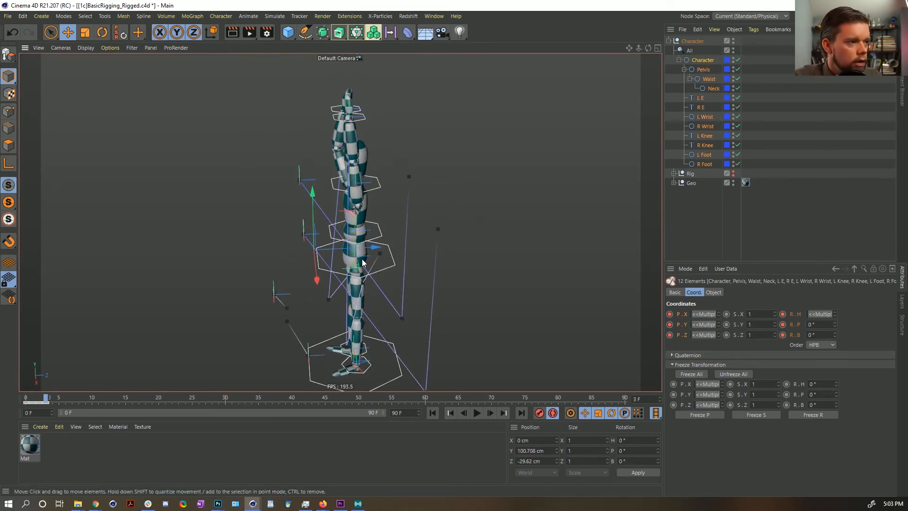
# Select every controller from Pelvis to R Foot, leaving out Character, and lift them to about 149 cm in world Y.
pyautogui.click(393, 260)
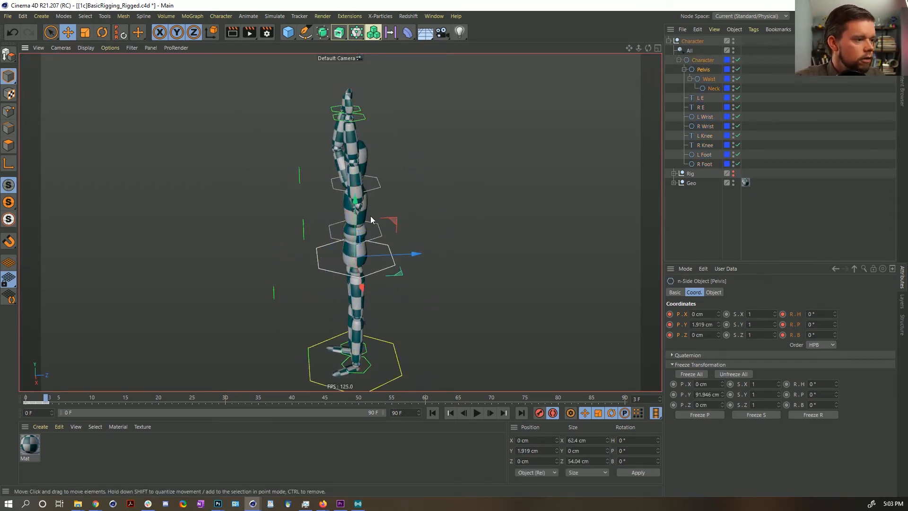
pyautogui.click(701, 62)
pyautogui.keyDown('shift'); pyautogui.click(700, 164); pyautogui.keyUp('shift')
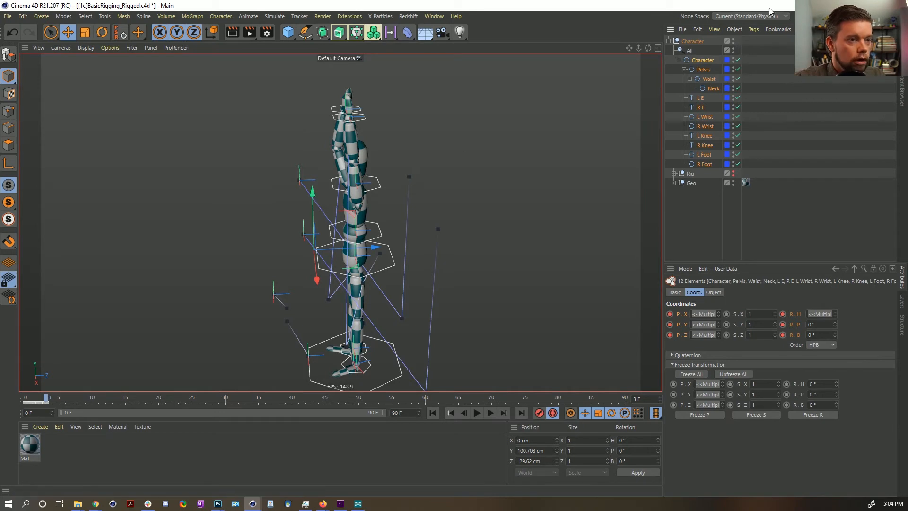
pyautogui.keyDown('ctrl'); pyautogui.click(700, 61); pyautogui.keyUp('ctrl')
pyautogui.moveTo(304, 205); pyautogui.dragTo(316, 136)
pyautogui.keyDown('alt'); pyautogui.moveTo(393, 157); pyautogui.dragTo(401, 145); pyautogui.keyUp('alt')
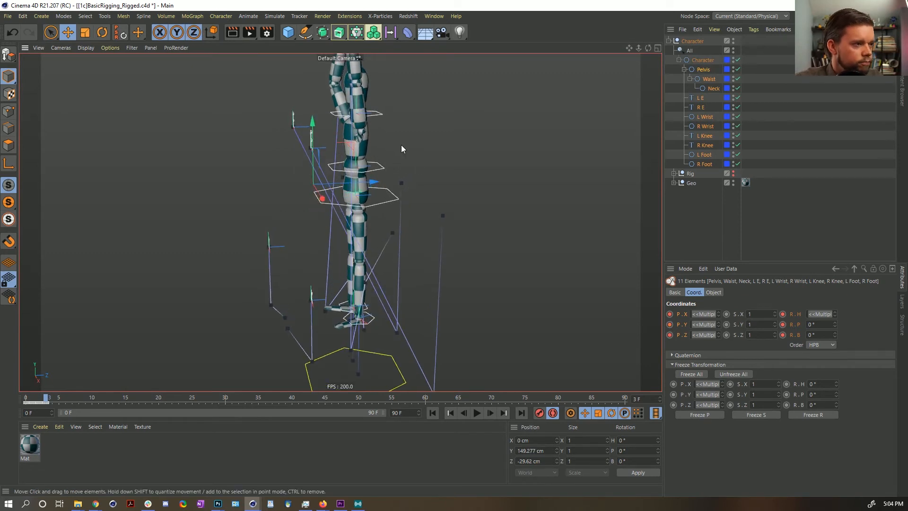
# Try pitching the selected controllers to about -87° and shifting them so the character lies horizontally in mid-air, and undo it.
pyautogui.press('r')
pyautogui.moveTo(330, 150); pyautogui.dragTo(392, 168)
pyautogui.press('e')
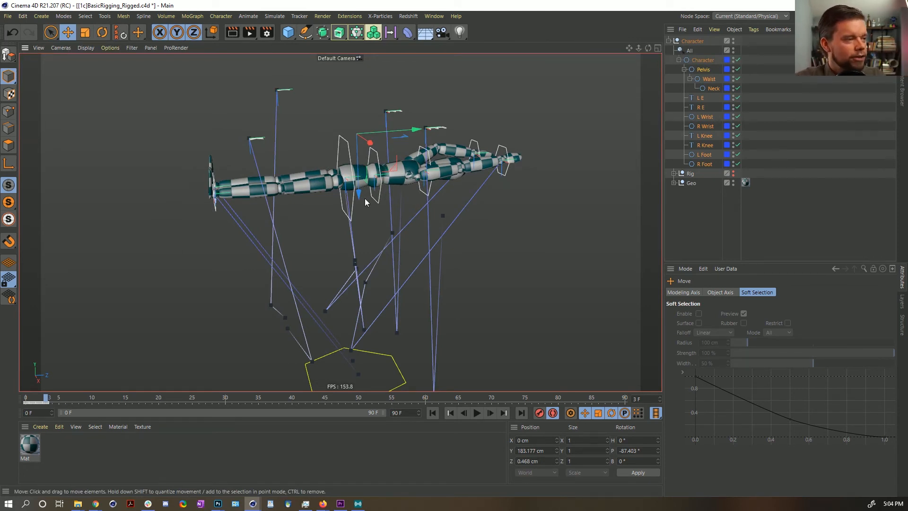
pyautogui.keyDown('alt'); pyautogui.moveTo(372, 197); pyautogui.dragTo(365, 188); pyautogui.keyUp('alt')
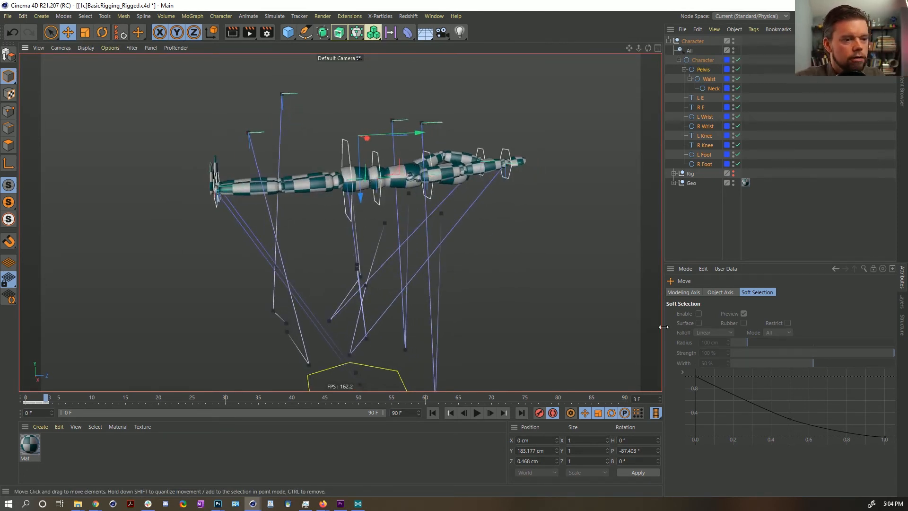
pyautogui.keyDown('alt'); pyautogui.moveTo(399, 220); pyautogui.dragTo(370, 203); pyautogui.keyUp('alt')
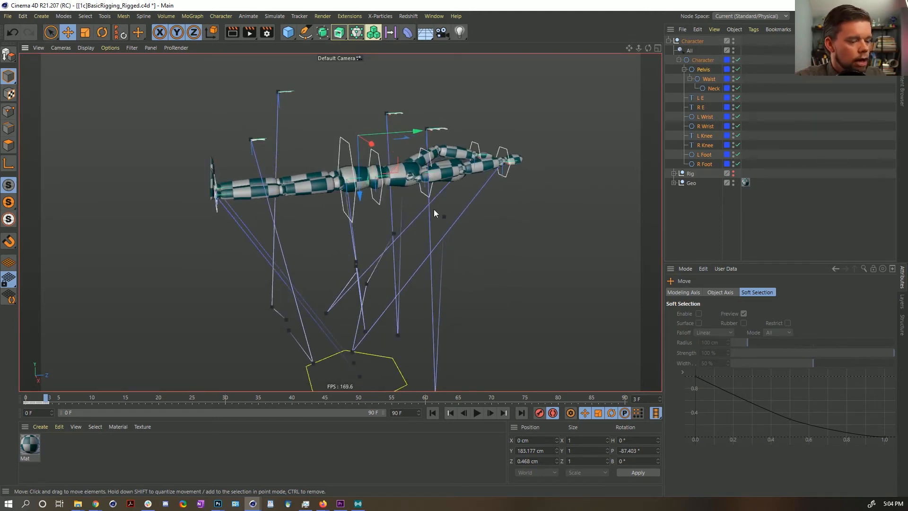
pyautogui.press('f')
pyautogui.press('g')
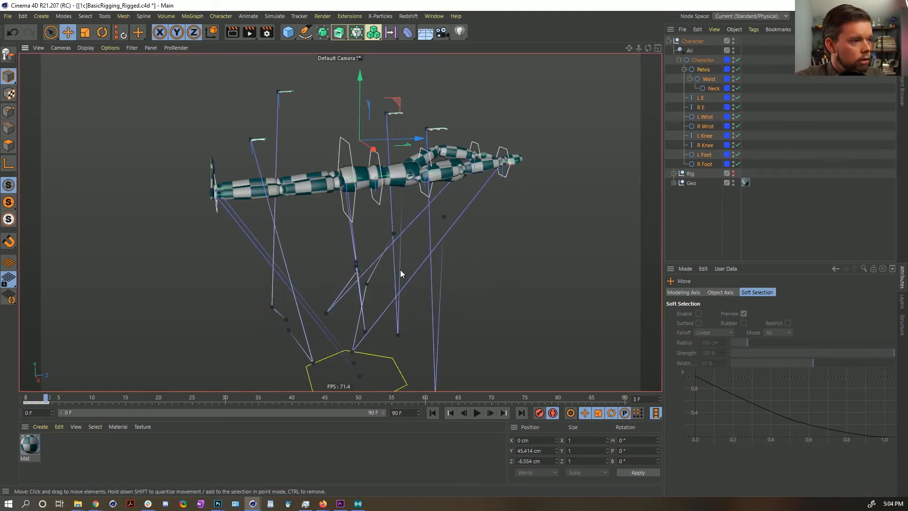
pyautogui.hotkey('ctrl', 'z')
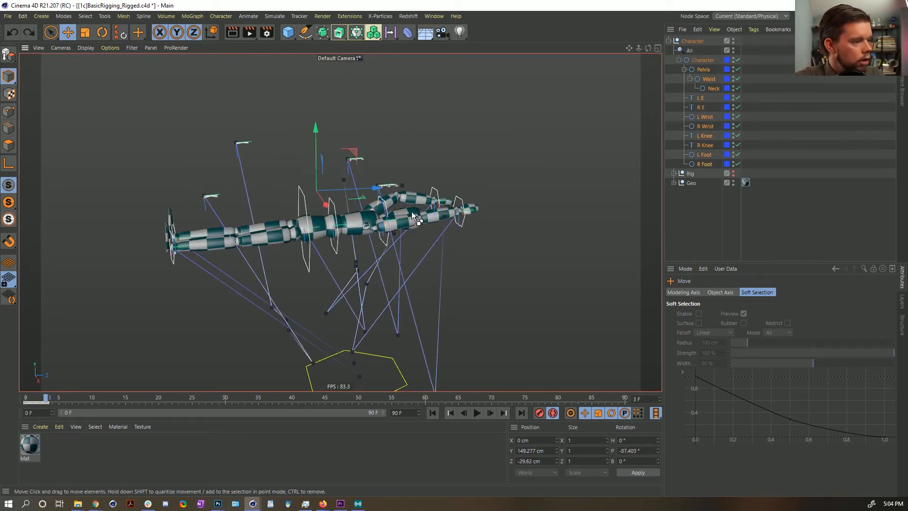
pyautogui.hotkey('ctrl', 'z')
# At frame 4, lift the selected controllers from Pelvis to R Foot to about 138 cm in world Y.
pyautogui.click(53, 400)
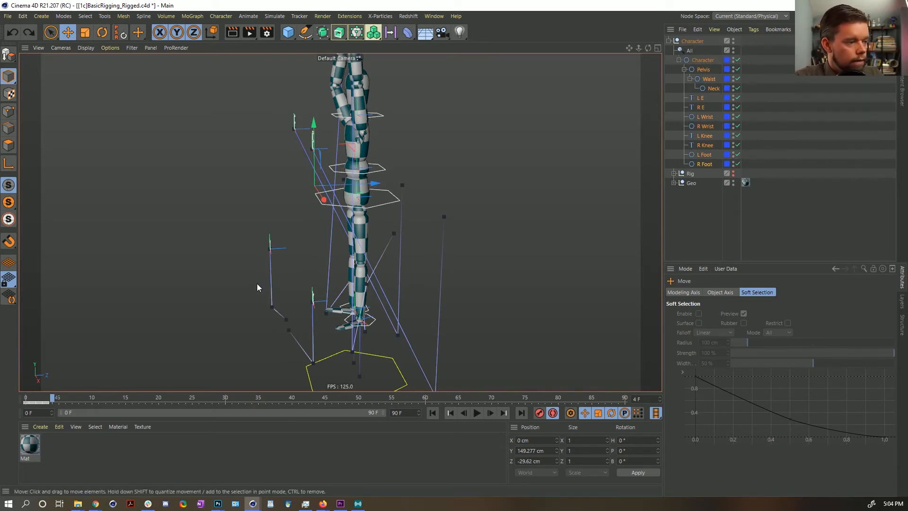
pyautogui.press('f')
pyautogui.press('d')
pyautogui.press('f')
pyautogui.press('g')
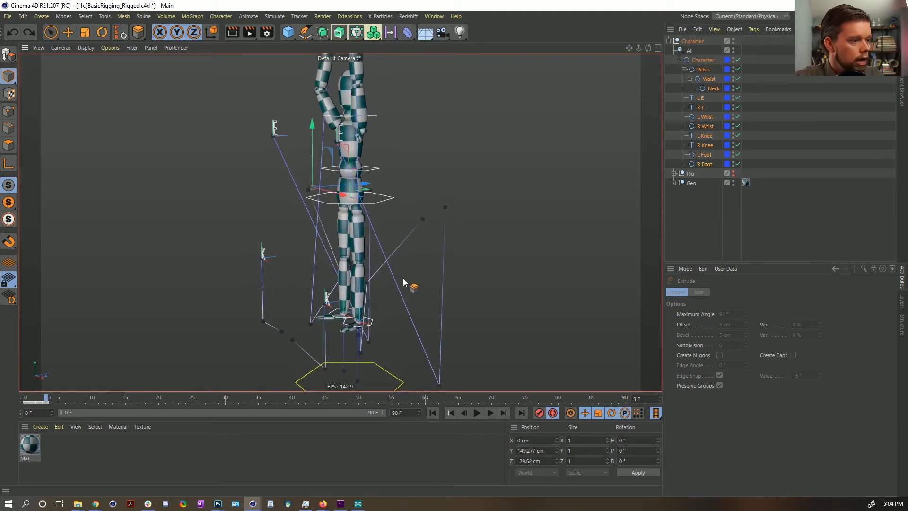
pyautogui.click(52, 399)
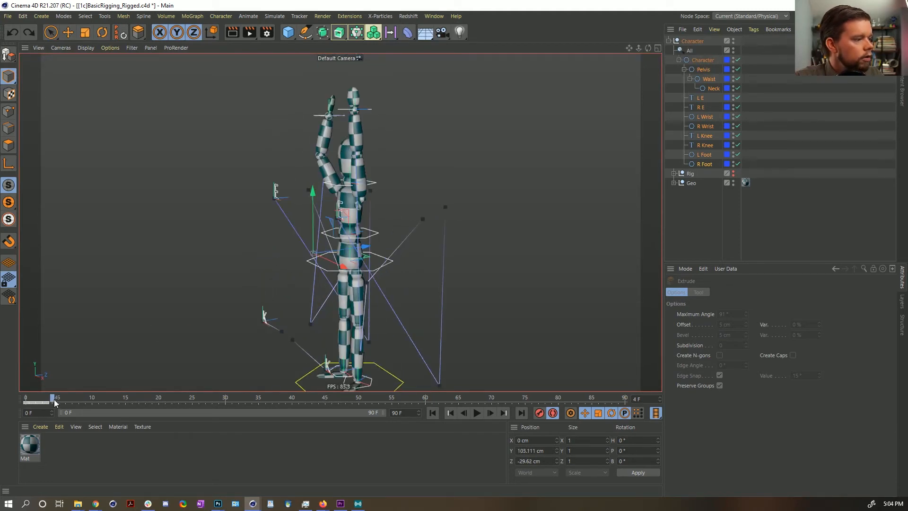
pyautogui.moveTo(340, 223); pyautogui.dragTo(319, 156)
# Try pitching the selected controllers to about -84° about their shared centre, and undo it.
pyautogui.press('r')
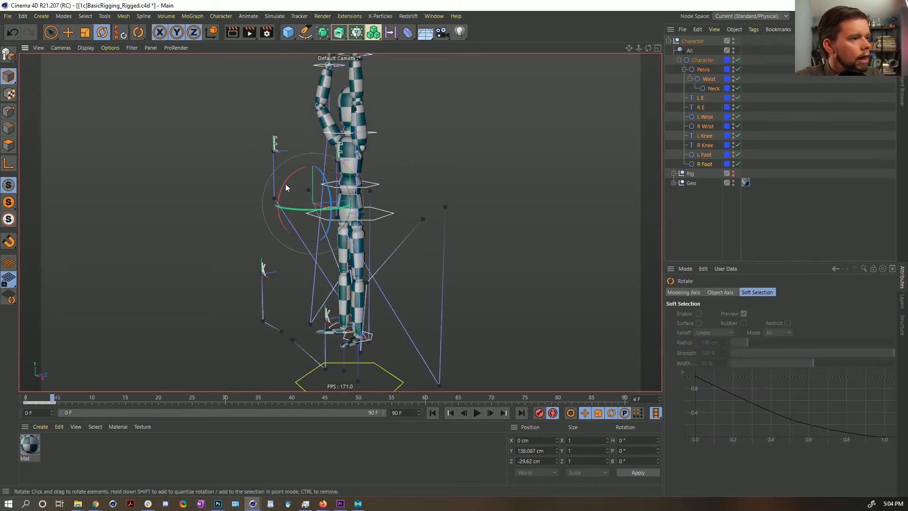
pyautogui.moveTo(286, 185); pyautogui.dragTo(356, 163)
pyautogui.press('e')
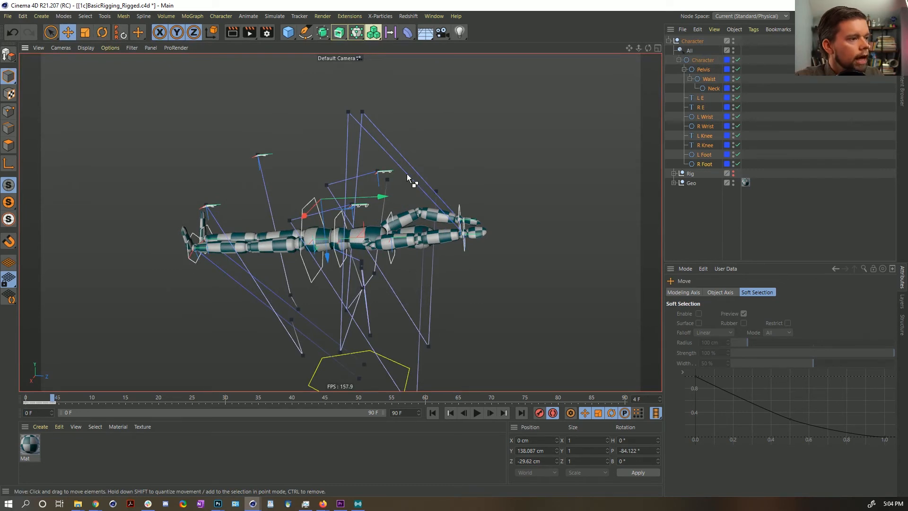
pyautogui.hotkey('ctrl', 'z')
# Set the pelvis as the pivot of the selected controllers and pitch them to -90° so the character lies horizontally.
pyautogui.keyDown('alt'); pyautogui.moveTo(377, 247); pyautogui.dragTo(393, 227); pyautogui.keyUp('alt')
pyautogui.keyDown('alt'); pyautogui.moveTo(363, 257); pyautogui.dragTo(369, 210, button='right'); pyautogui.keyUp('alt')
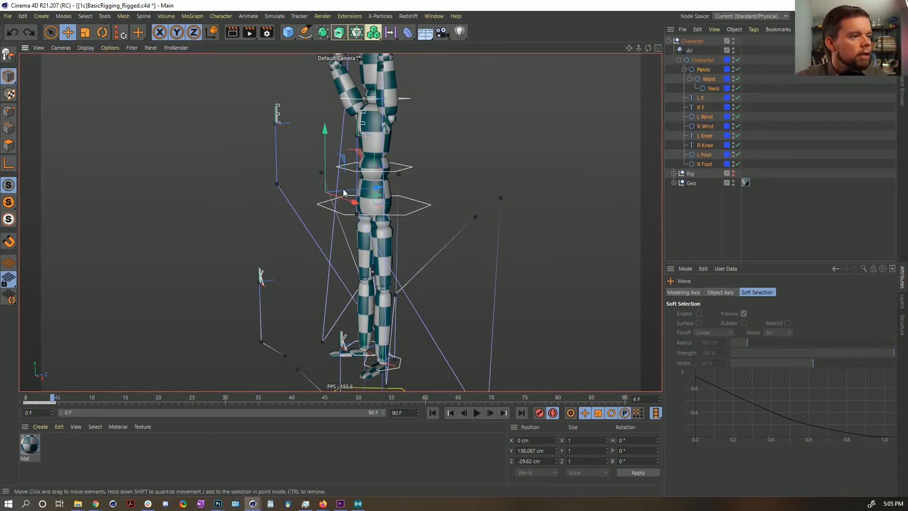
pyautogui.keyDown('alt'); pyautogui.moveTo(325, 198); pyautogui.dragTo(351, 165); pyautogui.keyUp('alt')
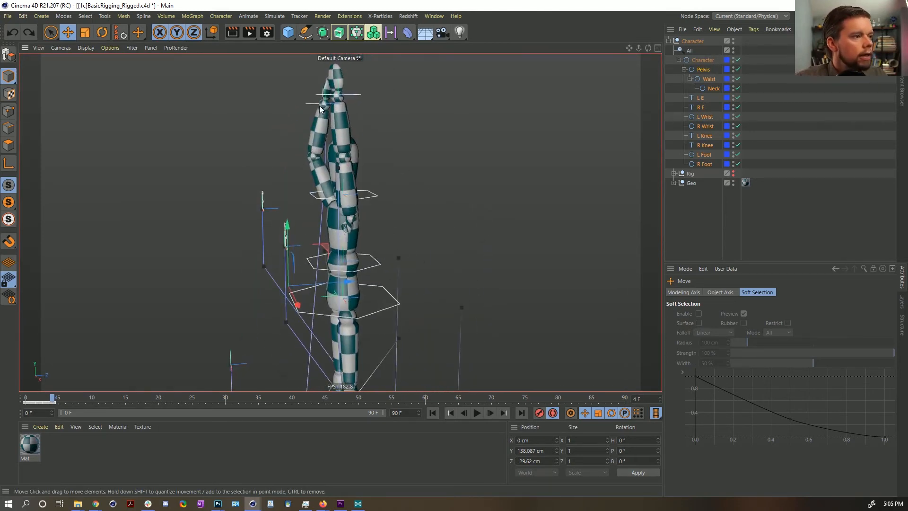
pyautogui.keyDown('alt'); pyautogui.moveTo(340, 202); pyautogui.dragTo(309, 212); pyautogui.keyUp('alt')
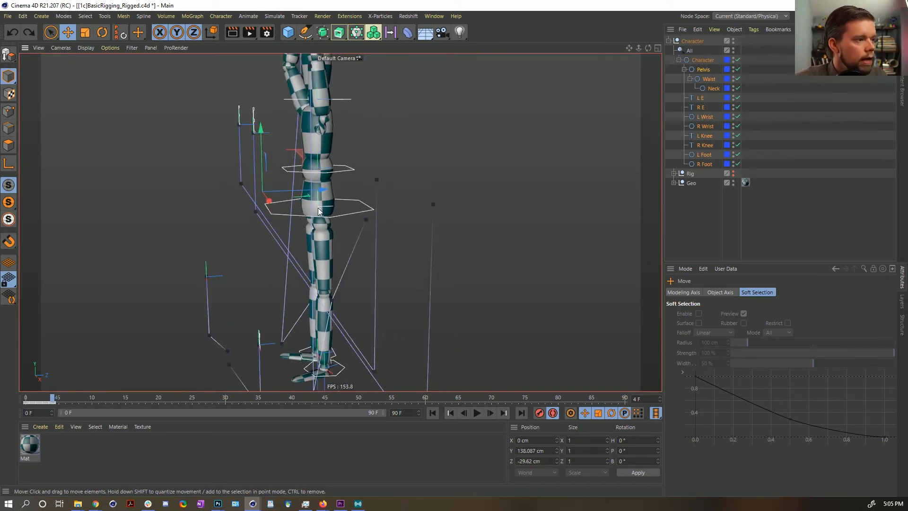
pyautogui.click(318, 211)
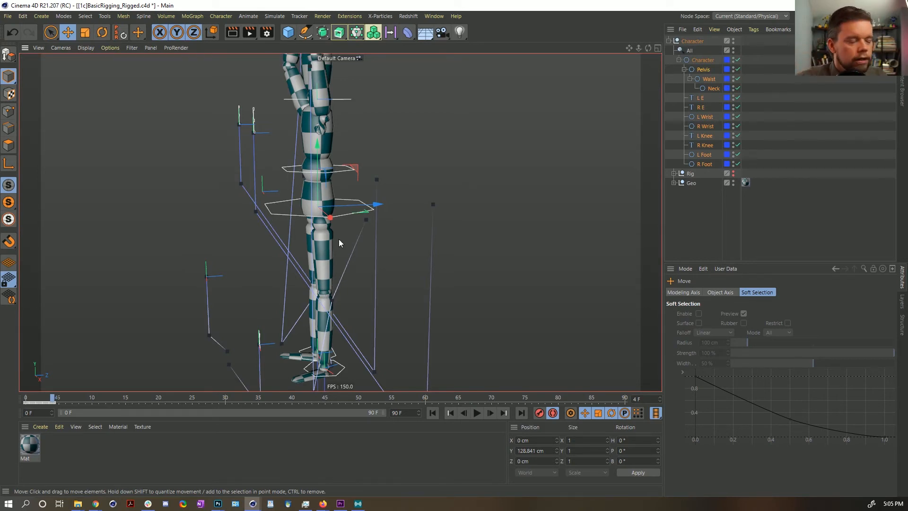
pyautogui.press('r')
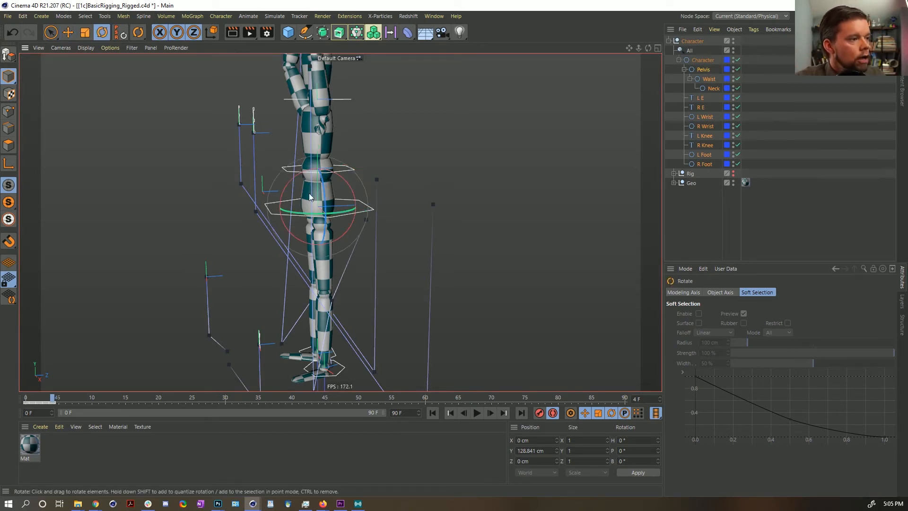
pyautogui.moveTo(295, 180); pyautogui.dragTo(350, 176)
pyautogui.keyDown('alt'); pyautogui.moveTo(356, 249); pyautogui.dragTo(339, 241); pyautogui.keyUp('alt')
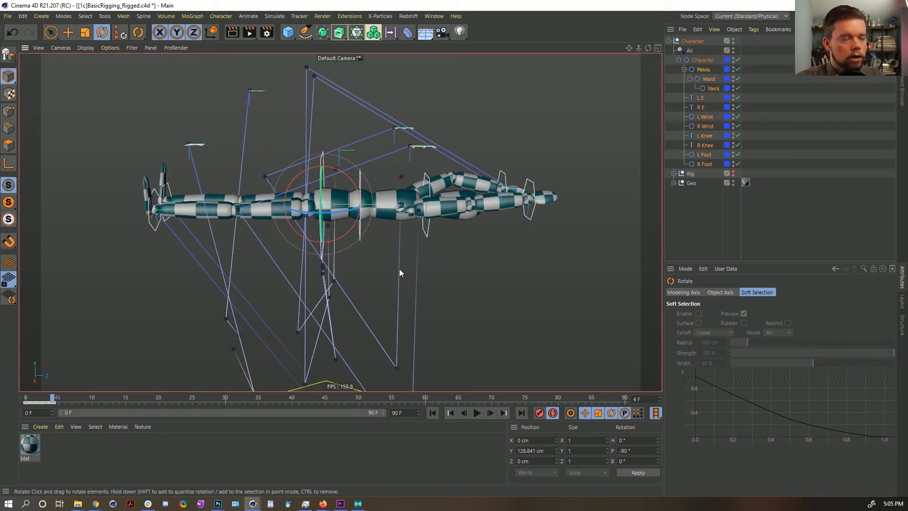
pyautogui.press('f')
pyautogui.press('g')
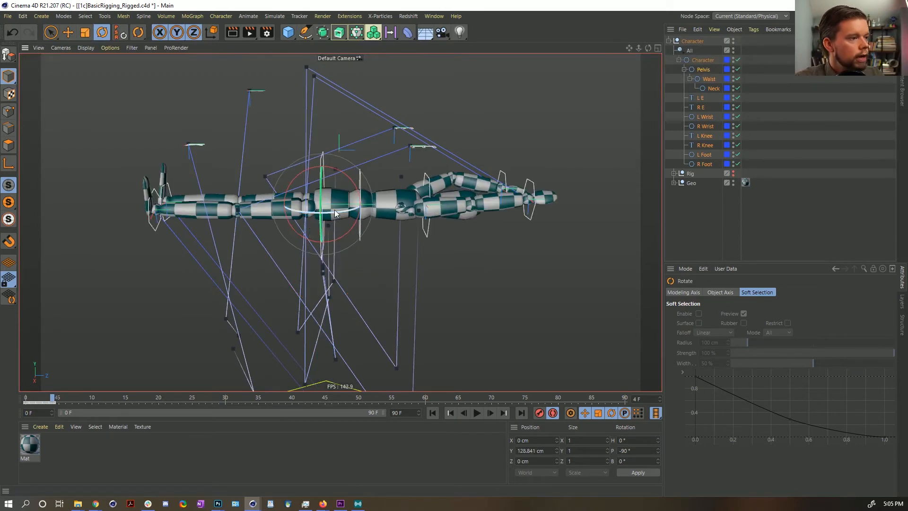
# Raise the horizontal character's controllers until the pelvis is at about 146 cm in world Y, and clear the selection.
pyautogui.press('e')
pyautogui.moveTo(323, 255); pyautogui.dragTo(323, 222)
pyautogui.click(392, 235)
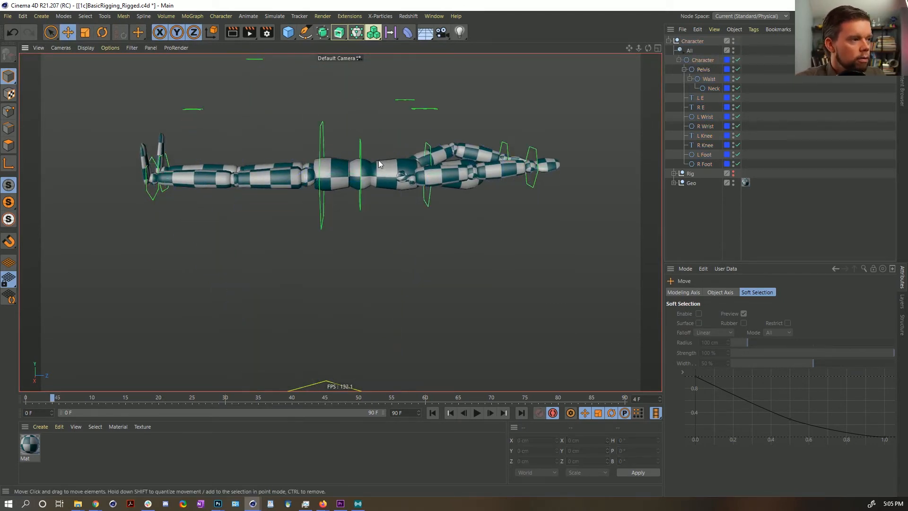
# Bend the Waist controller to arch the torso upward and pitch the Neck controller to about 58°.
pyautogui.click(362, 150)
pyautogui.press('r')
pyautogui.moveTo(395, 155); pyautogui.dragTo(345, 137)
pyautogui.click(361, 102)
pyautogui.moveTo(354, 84); pyautogui.dragTo(291, 136)
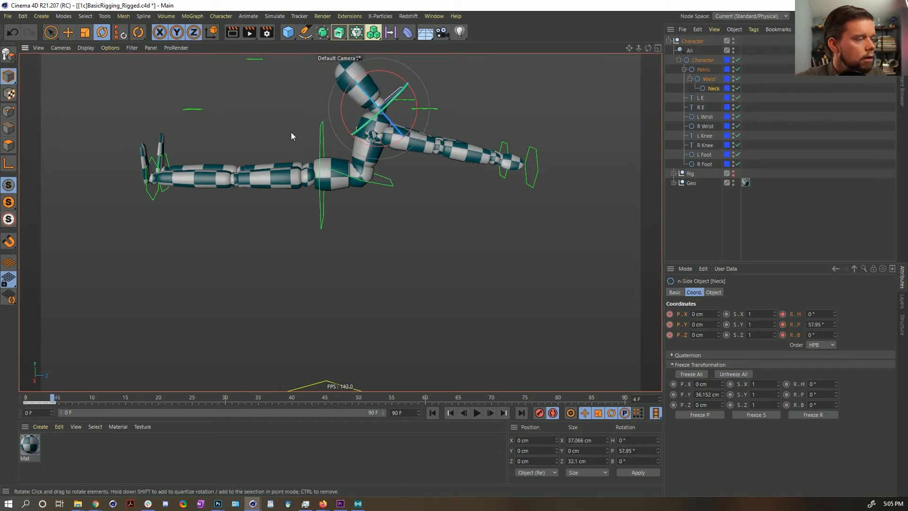
# Move the L Foot and R Foot controllers toward the hips, to about -28 cm in world Z, folding the legs.
pyautogui.click(166, 163)
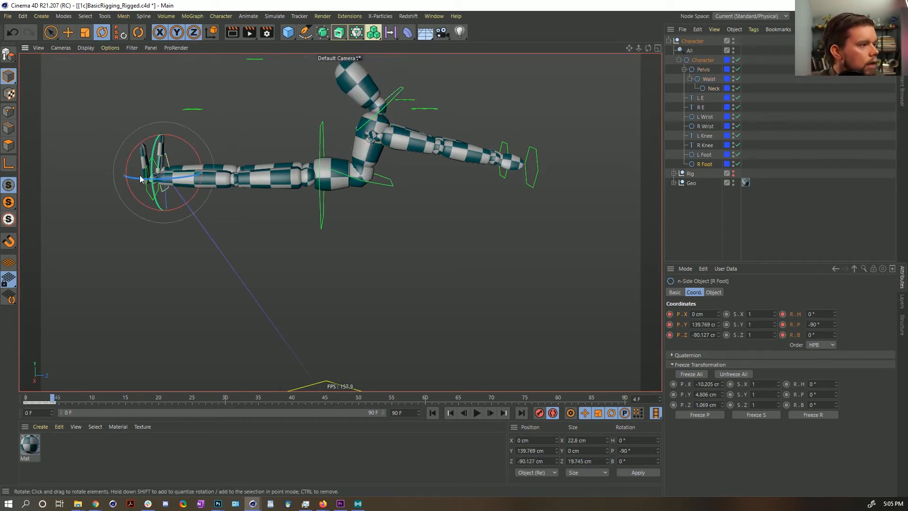
pyautogui.keyDown('shift'); pyautogui.click(146, 193); pyautogui.keyUp('shift')
pyautogui.press('e')
pyautogui.moveTo(147, 189); pyautogui.dragTo(341, 182)
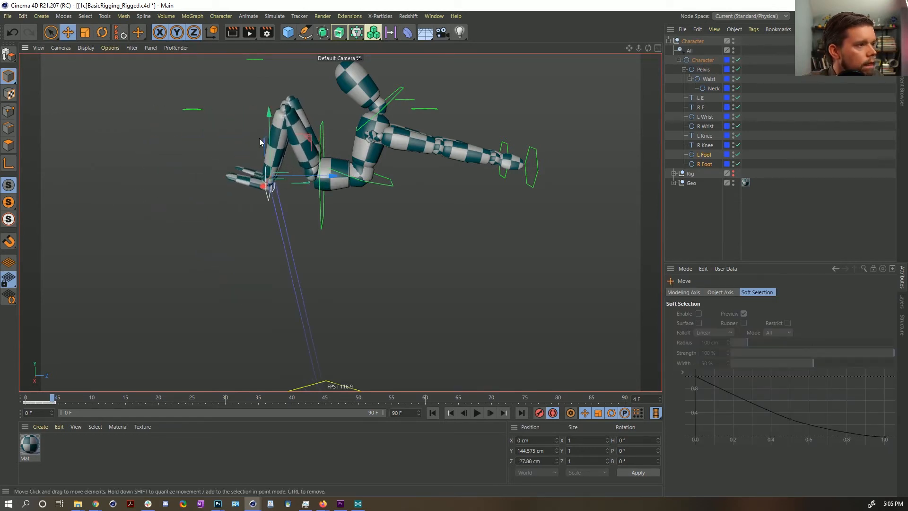
# Raise the L Knee and R Knee controllers to about 244 cm in world Y.
pyautogui.keyDown('alt'); pyautogui.moveTo(259, 138); pyautogui.dragTo(254, 212, button='middle'); pyautogui.keyUp('alt')
pyautogui.click(194, 197)
pyautogui.keyDown('shift'); pyautogui.click(254, 135); pyautogui.keyUp('shift')
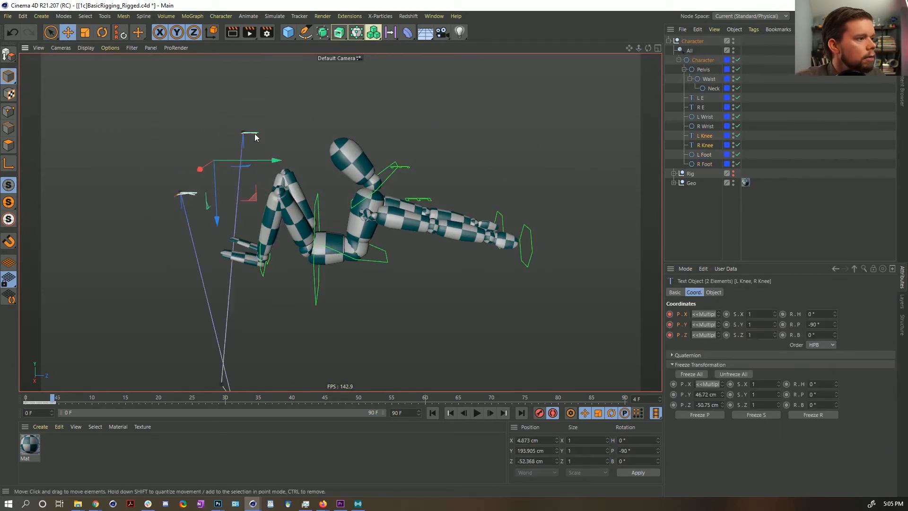
pyautogui.moveTo(219, 208); pyautogui.dragTo(256, 111)
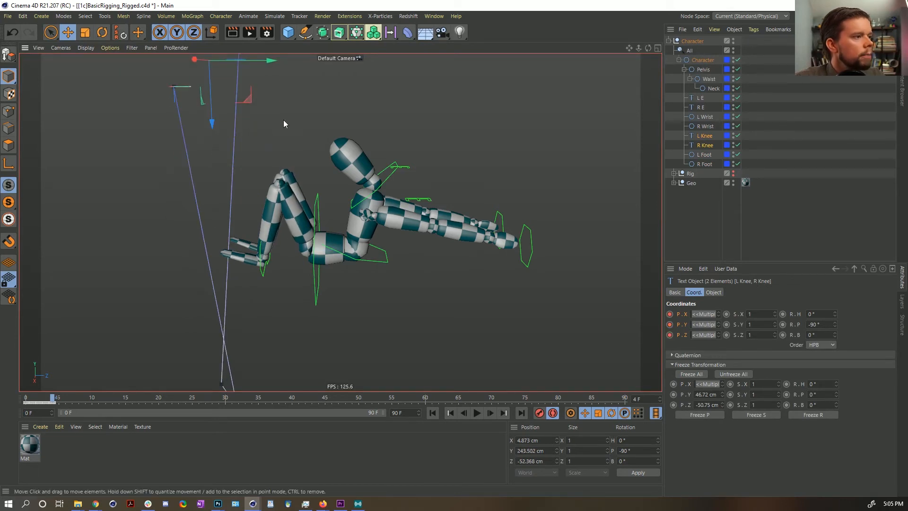
# Pull the L Wrist and R Wrist controllers in toward the head, to about 180 cm in world Y and 32 cm in Z.
pyautogui.keyDown('alt'); pyautogui.moveTo(286, 122); pyautogui.dragTo(275, 135, button='middle'); pyautogui.keyUp('alt')
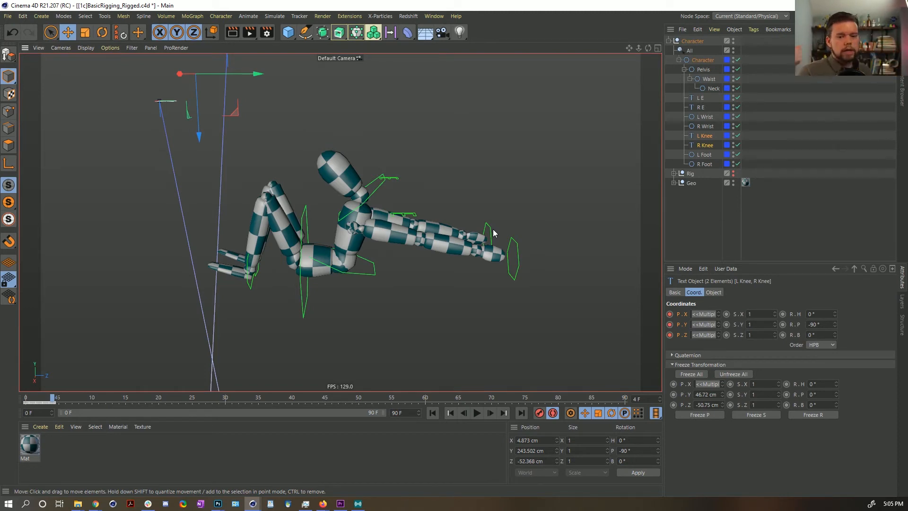
pyautogui.click(515, 253)
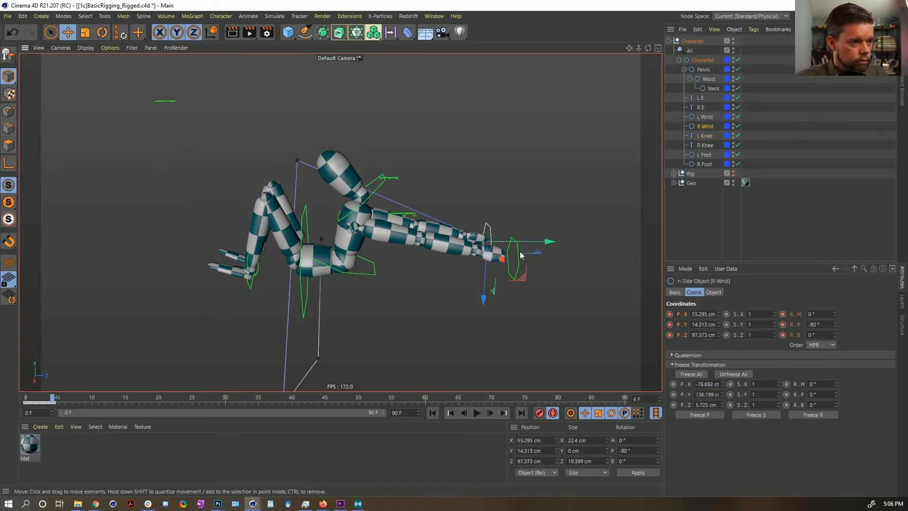
pyautogui.keyDown('shift'); pyautogui.click(519, 255); pyautogui.keyUp('shift')
pyautogui.keyDown('alt'); pyautogui.moveTo(537, 268); pyautogui.dragTo(552, 264); pyautogui.keyUp('alt')
pyautogui.moveTo(542, 296); pyautogui.dragTo(400, 241)
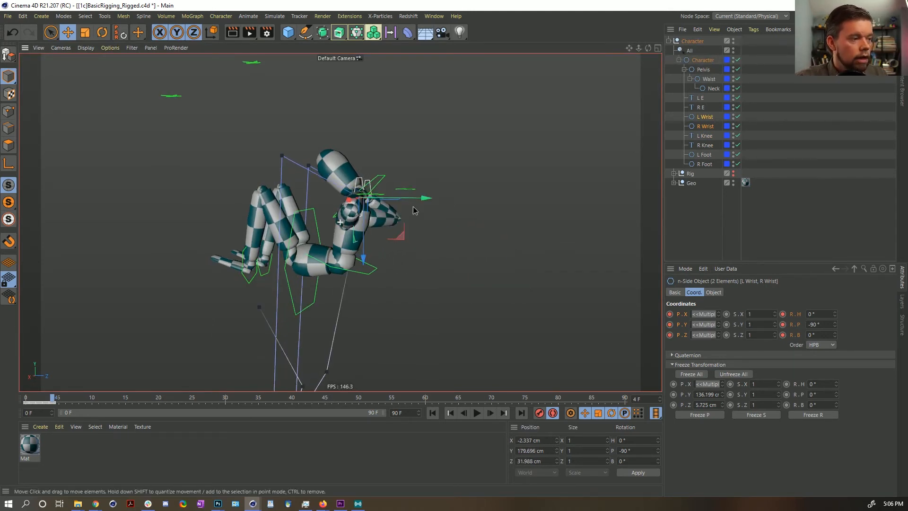
# Move the L E and R E elbow controllers out in front of the character, to about 145 cm in world Z.
pyautogui.keyDown('alt'); pyautogui.moveTo(419, 208); pyautogui.dragTo(373, 226); pyautogui.keyUp('alt')
pyautogui.click(323, 239)
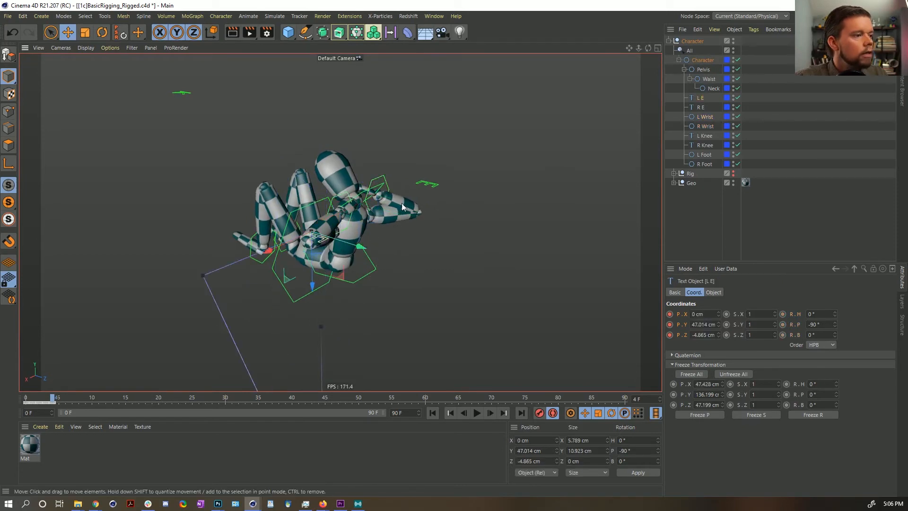
pyautogui.keyDown('shift'); pyautogui.click(430, 187); pyautogui.keyUp('shift')
pyautogui.moveTo(427, 220); pyautogui.dragTo(647, 310)
pyautogui.keyDown('alt'); pyautogui.moveTo(553, 293); pyautogui.dragTo(412, 191); pyautogui.keyUp('alt')
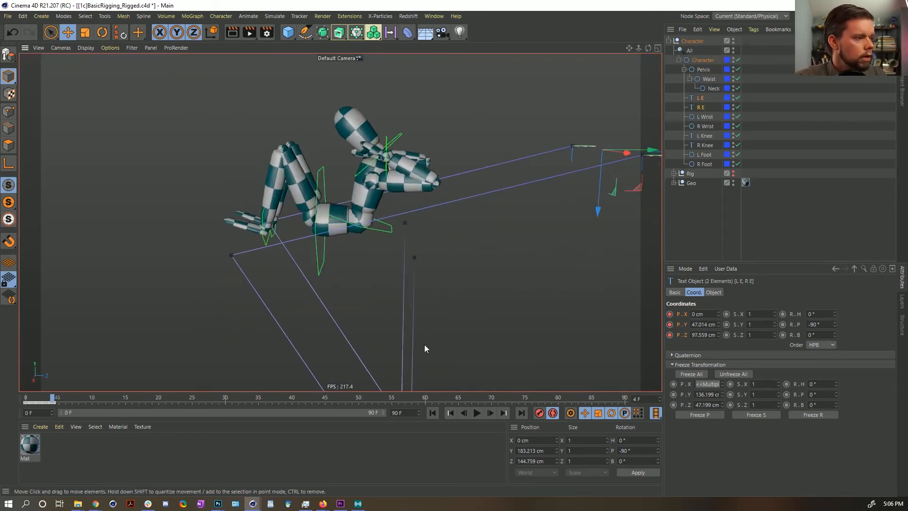
# At frame 5, rotate all controllers except Character about the pelvis to turn the body upside down, reaching a Pelvis pitch of about -209°.
pyautogui.doubleClick(681, 50)
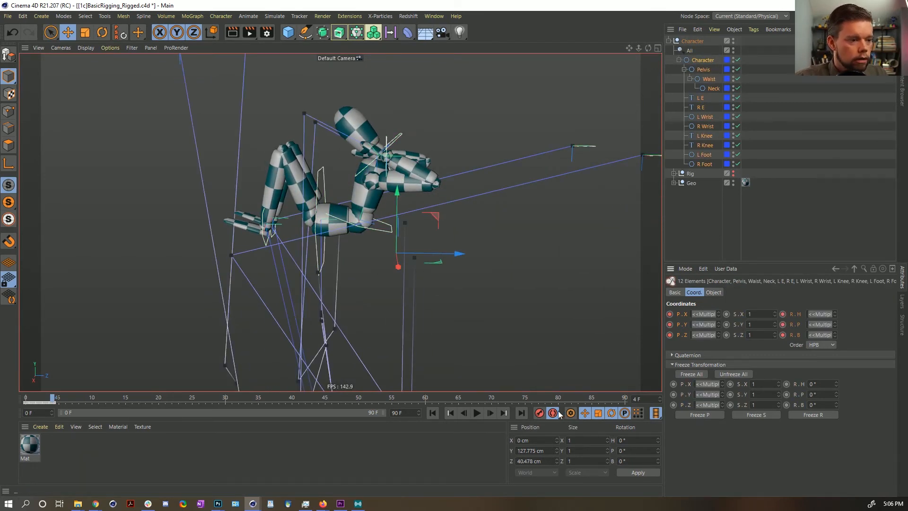
pyautogui.press('g')
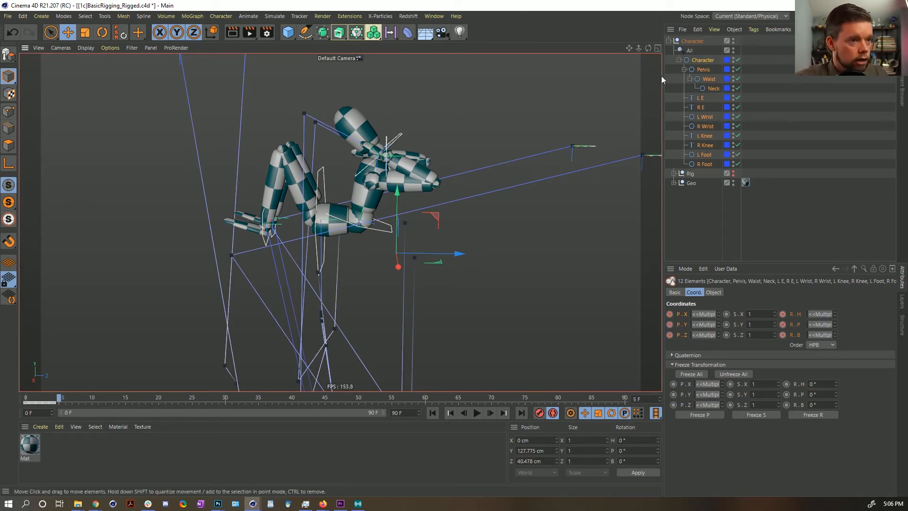
pyautogui.keyDown('ctrl'); pyautogui.click(702, 60); pyautogui.keyUp('ctrl')
pyautogui.click(323, 221)
pyautogui.press('r')
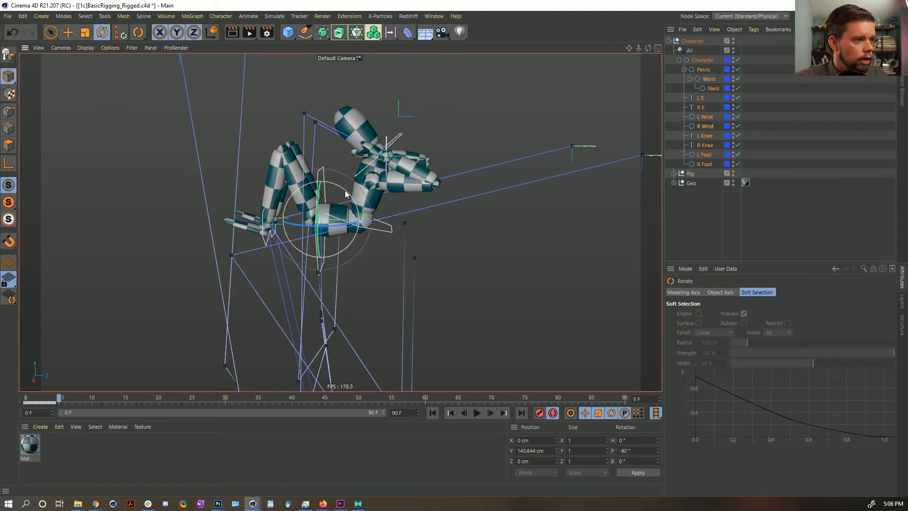
pyautogui.moveTo(345, 190); pyautogui.dragTo(334, 258)
pyautogui.keyDown('alt'); pyautogui.moveTo(331, 294); pyautogui.dragTo(377, 245, button='middle'); pyautogui.keyUp('alt')
pyautogui.keyDown('alt'); pyautogui.moveTo(376, 244); pyautogui.dragTo(360, 236); pyautogui.keyUp('alt')
pyautogui.moveTo(399, 159); pyautogui.dragTo(405, 202)
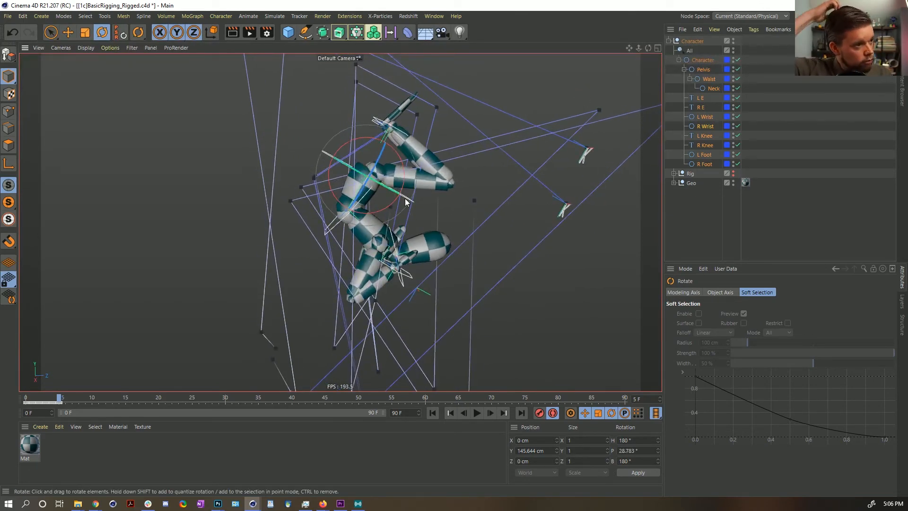
# Switch to world axes and raise the selected controllers to about 161 cm in world Y.
pyautogui.keyDown('alt'); pyautogui.moveTo(427, 218); pyautogui.dragTo(402, 204); pyautogui.keyUp('alt')
pyautogui.press('e')
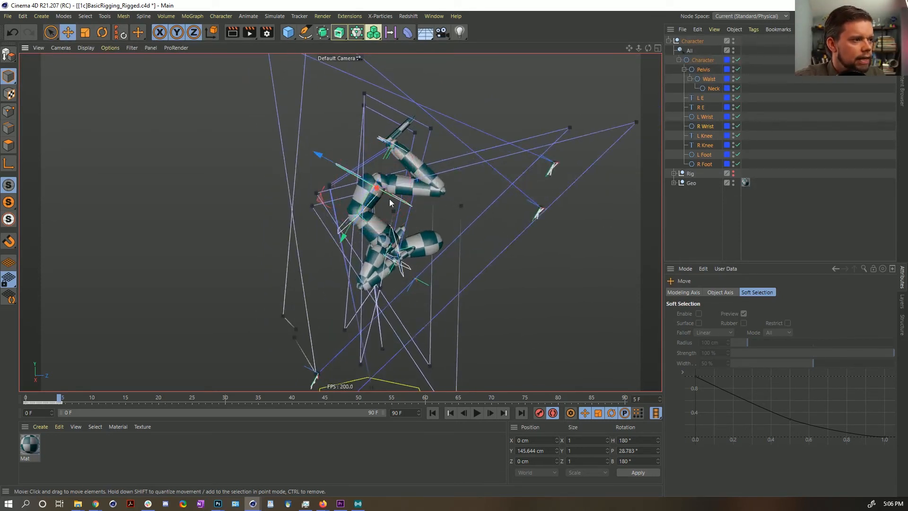
pyautogui.click(212, 33)
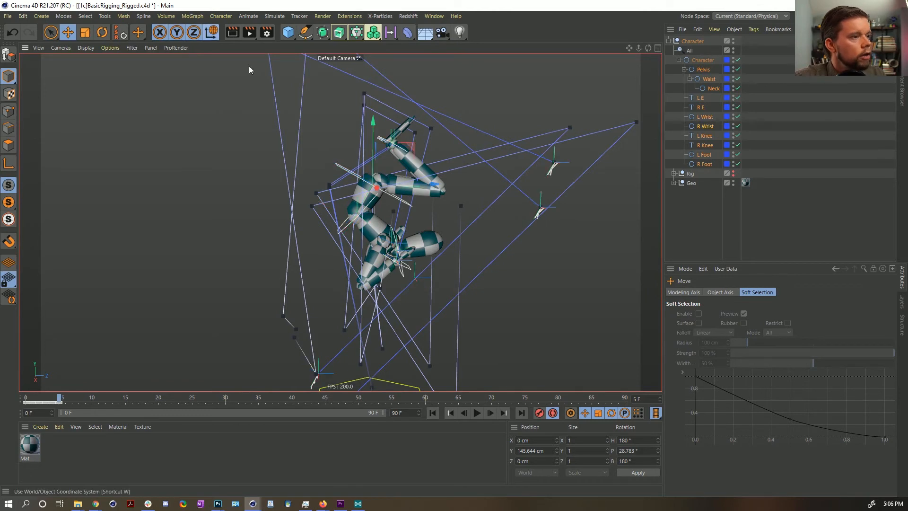
pyautogui.moveTo(372, 134); pyautogui.dragTo(342, 102)
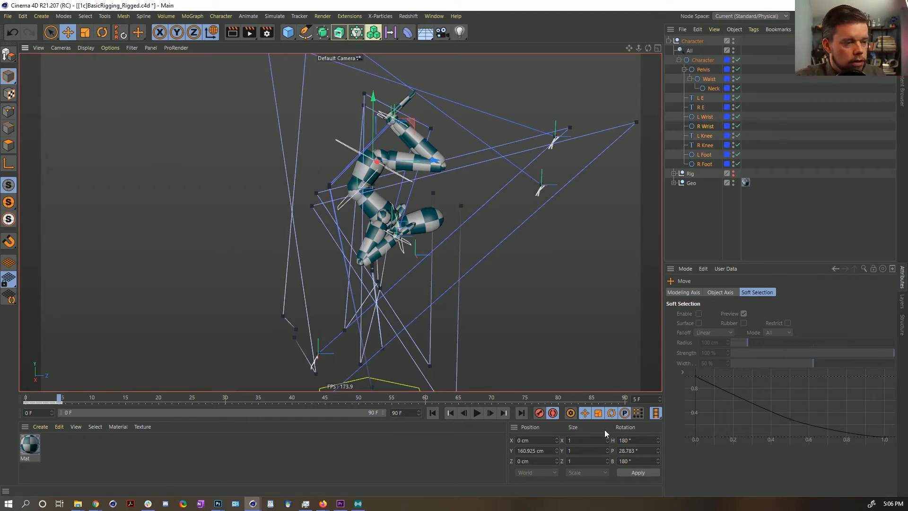
# At frame 6, rotate all controllers except Character about the pelvis to about 5° pitch and lower them to about 95 cm in world Y.
pyautogui.doubleClick(681, 50)
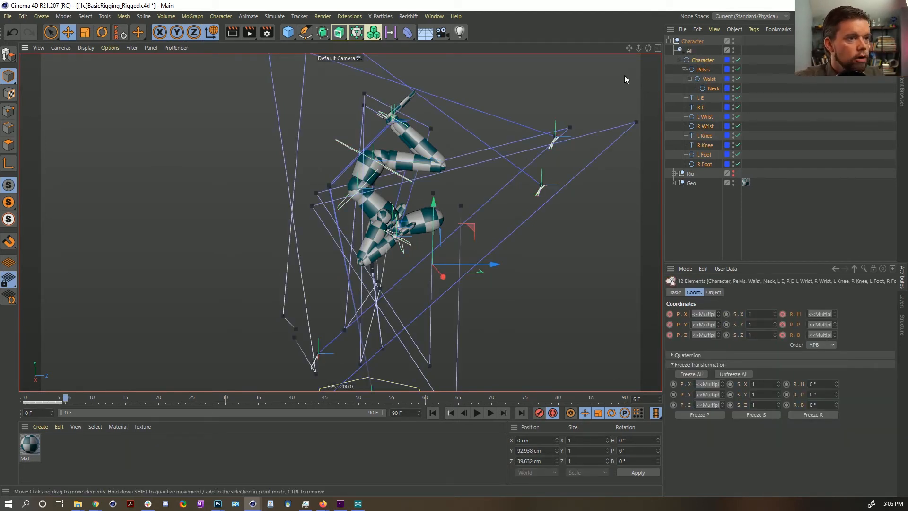
pyautogui.keyDown('ctrl'); pyautogui.click(699, 60); pyautogui.keyUp('ctrl')
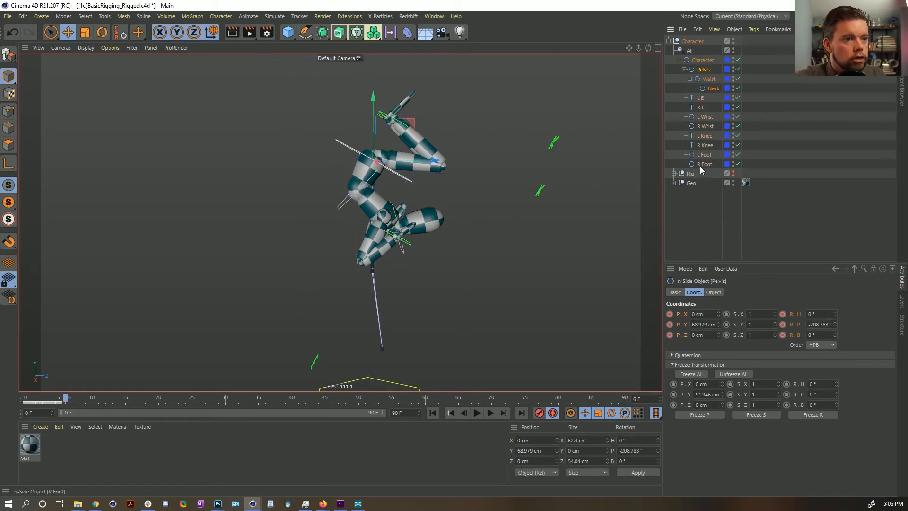
pyautogui.press('r')
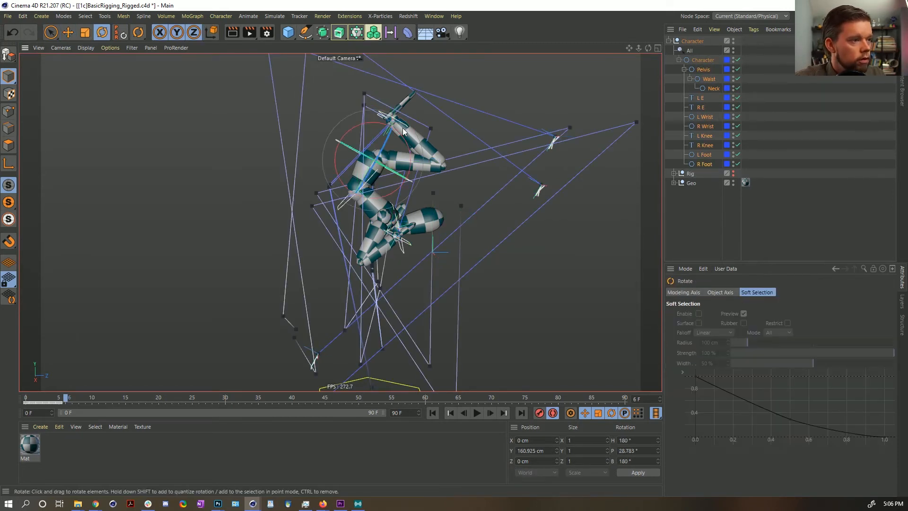
pyautogui.moveTo(378, 123); pyautogui.dragTo(400, 180)
pyautogui.press('e')
pyautogui.moveTo(373, 112); pyautogui.dragTo(422, 220)
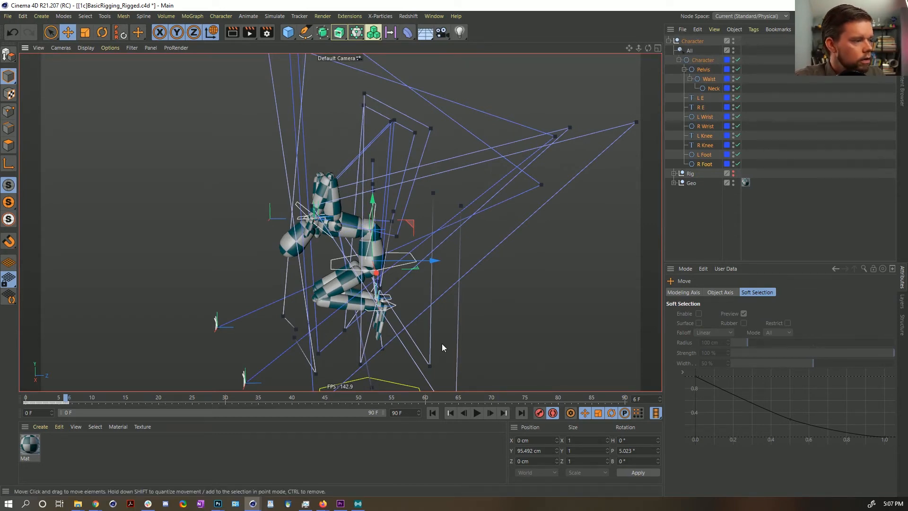
# Step back and forth between frame 6 and the preceding frames to compare the flip poses.
pyautogui.press('f')
pyautogui.press('f')
pyautogui.press('g')
pyautogui.press('f')
pyautogui.press('g')
pyautogui.press('g')
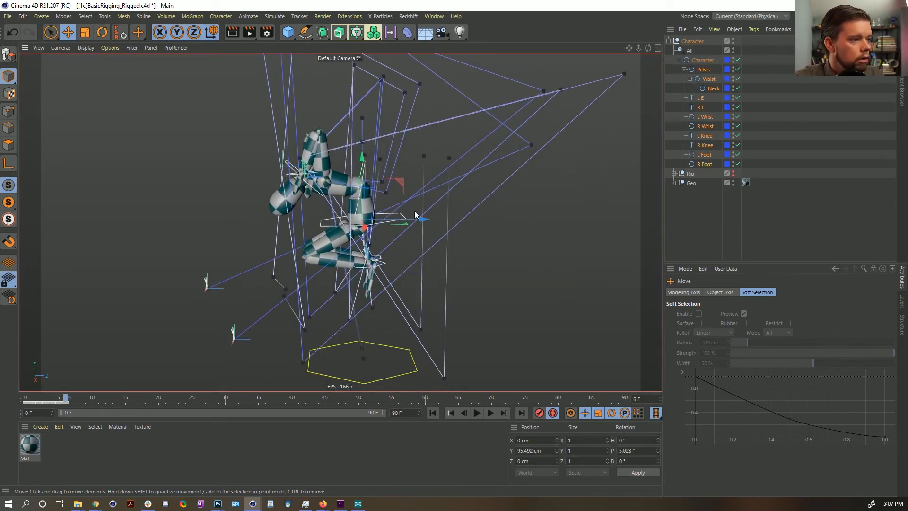
# At frame 6, rotate the Waist, L Wrist and R Wrist controllers together to straighten the upper body upright.
pyautogui.click(416, 192)
pyautogui.click(364, 174)
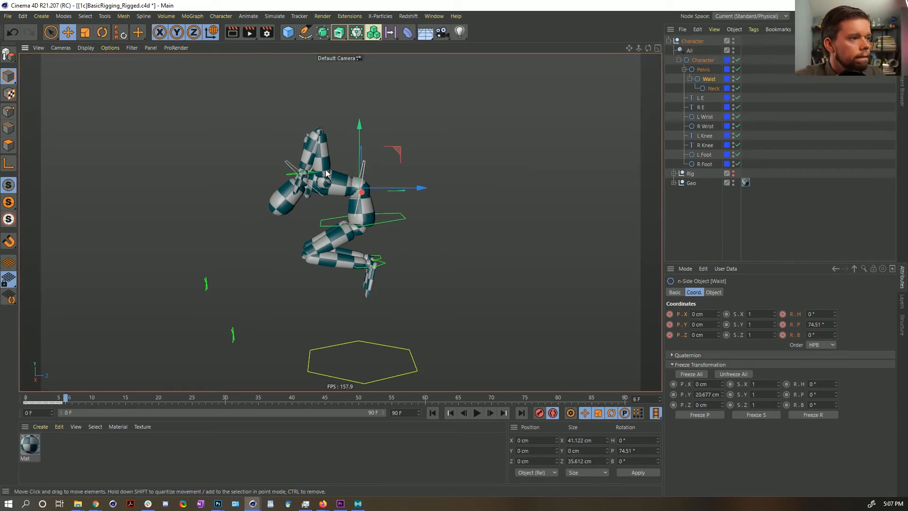
pyautogui.keyDown('shift'); pyautogui.click(310, 175); pyautogui.keyUp('shift')
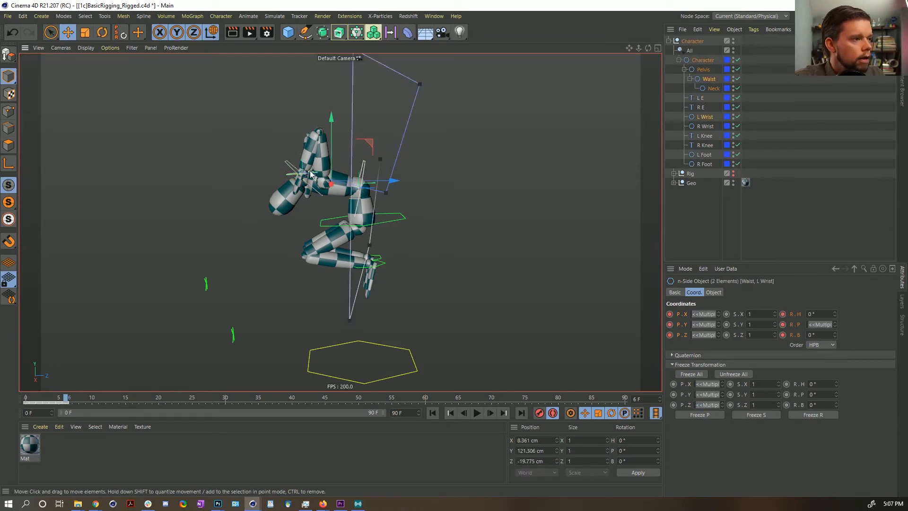
pyautogui.keyDown('ctrl'); pyautogui.click(703, 126); pyautogui.keyUp('ctrl')
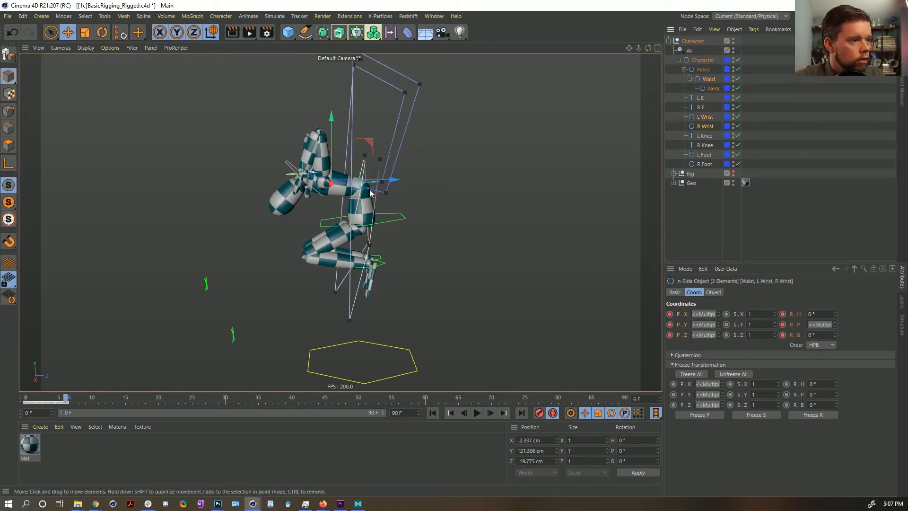
pyautogui.press('r')
pyautogui.moveTo(382, 159); pyautogui.dragTo(473, 220)
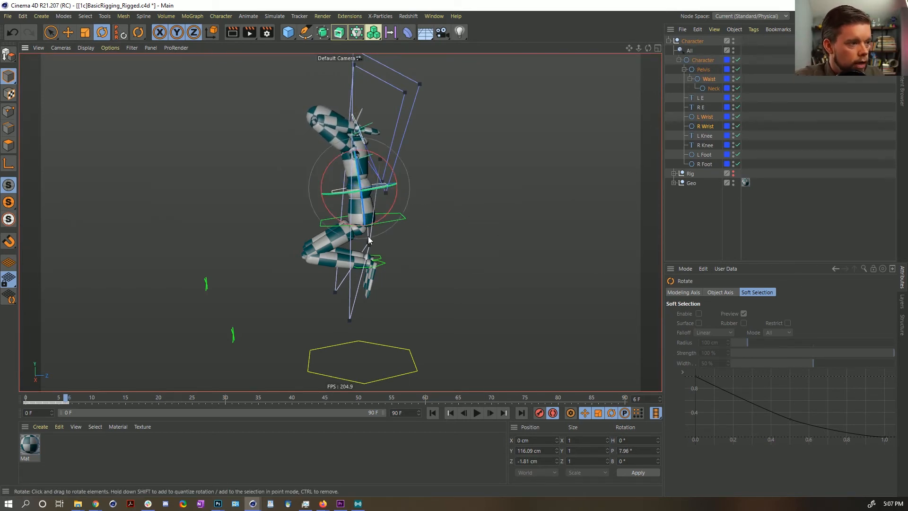
# Lower the L Foot and R Foot controllers to about 11.5 cm in world Y to extend the legs, and compare with frame 5.
pyautogui.click(380, 259)
pyautogui.keyDown('shift'); pyautogui.click(376, 259); pyautogui.keyUp('shift')
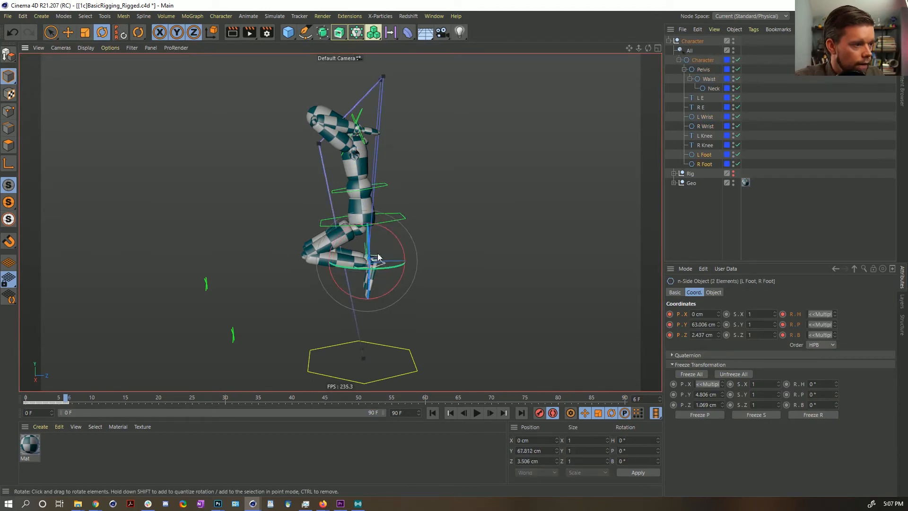
pyautogui.press('e')
pyautogui.moveTo(373, 259); pyautogui.dragTo(374, 306)
pyautogui.moveTo(373, 129); pyautogui.dragTo(371, 177, button='middle')
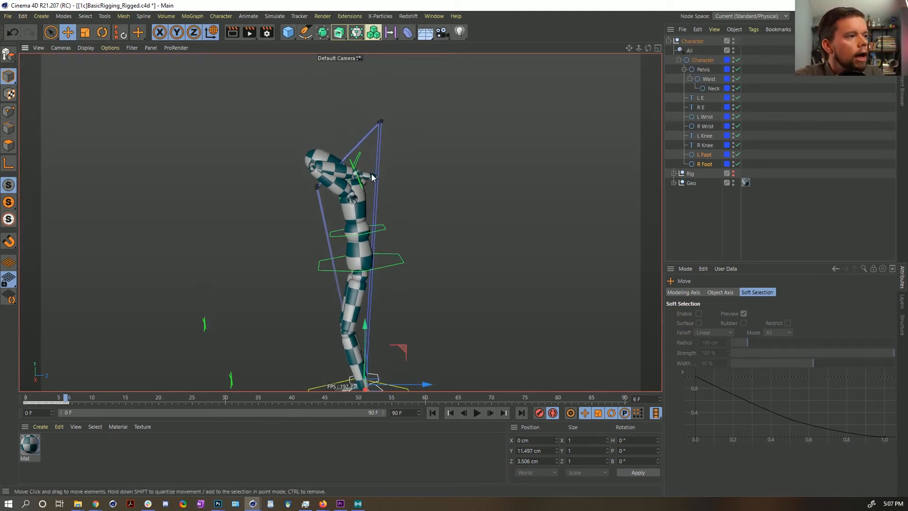
pyautogui.press('f')
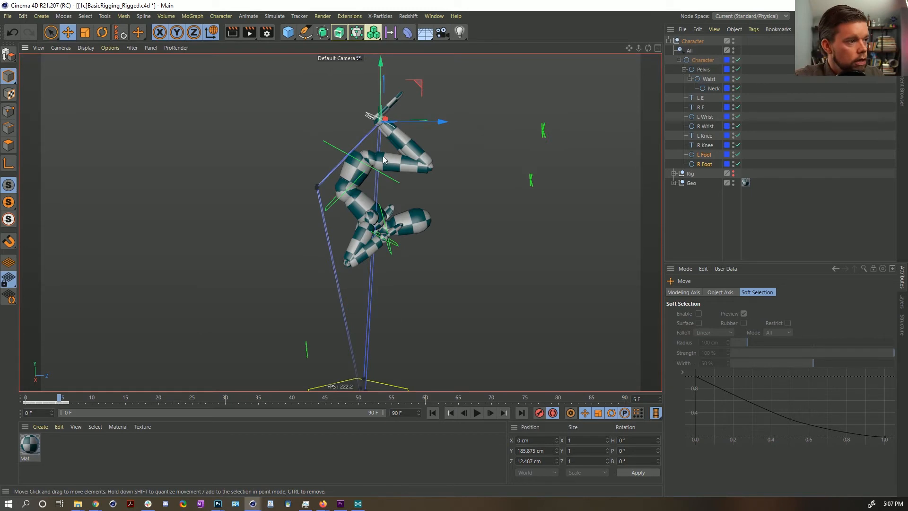
pyautogui.press('g')
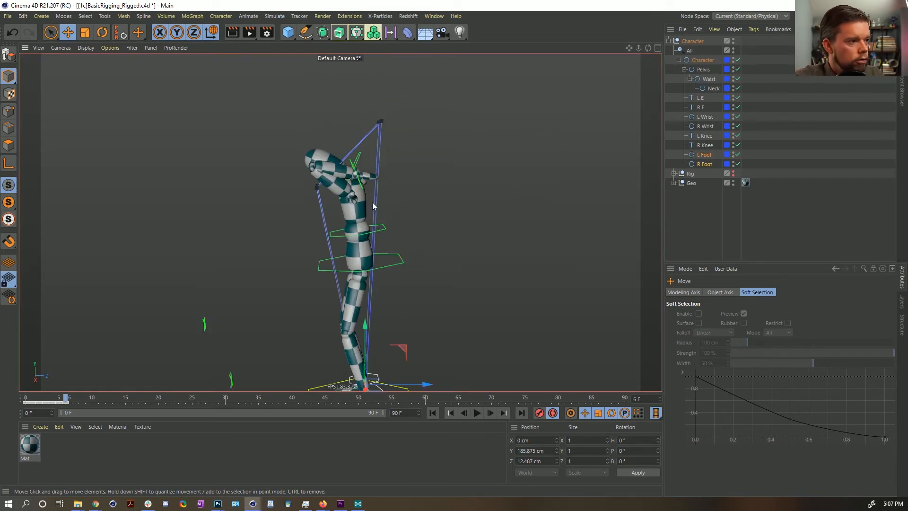
# Move the L E and R E elbow targets to about 107 cm in world Y and 86 cm in world Z.
pyautogui.click(701, 98)
pyautogui.keyDown('shift'); pyautogui.click(701, 107); pyautogui.keyUp('shift')
pyautogui.scroll(-3, 420, 211)
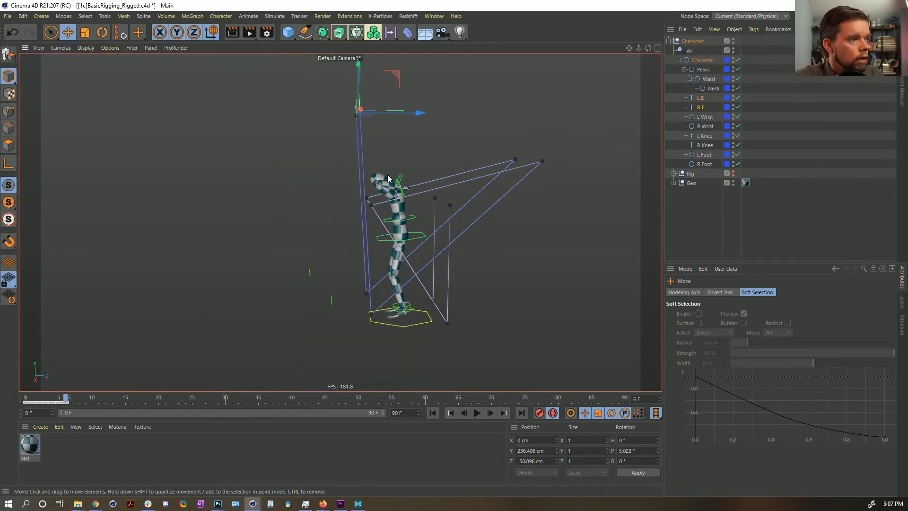
pyautogui.moveTo(399, 71); pyautogui.dragTo(512, 186)
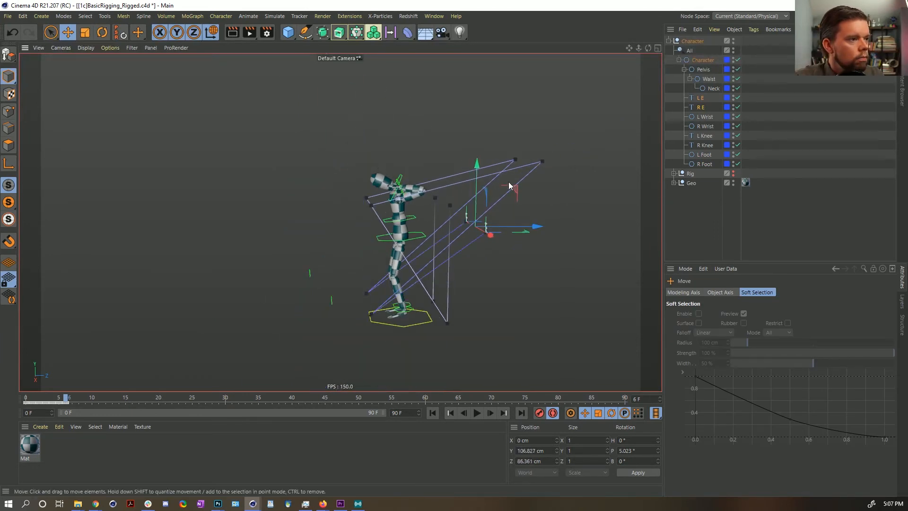
pyautogui.scroll(5, 387, 197)
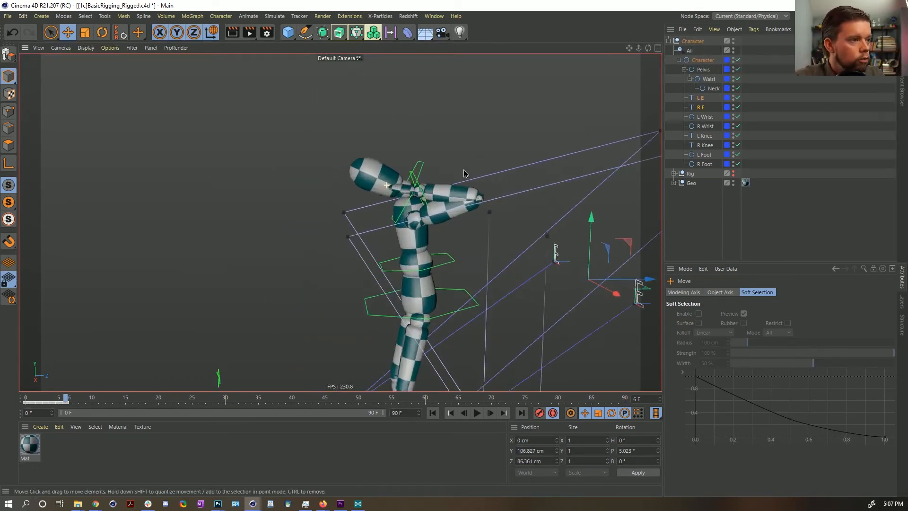
# Rotate the Neck controller to about -1° pitch so the head faces straight ahead.
pyautogui.click(432, 157)
pyautogui.press('r')
pyautogui.moveTo(433, 154); pyautogui.dragTo(465, 164)
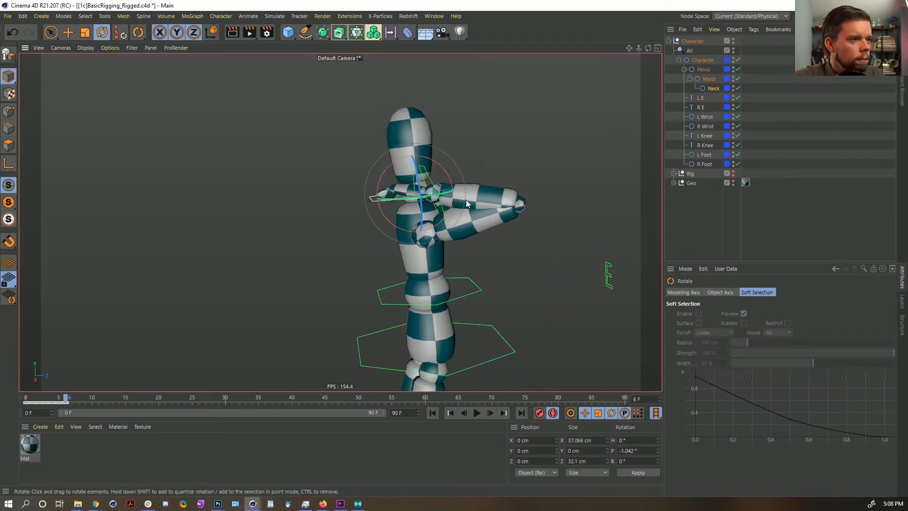
# Raise the L Wrist and R Wrist controllers to head height, at about 172 cm in world Y and -6 cm in world Z.
pyautogui.click(704, 117)
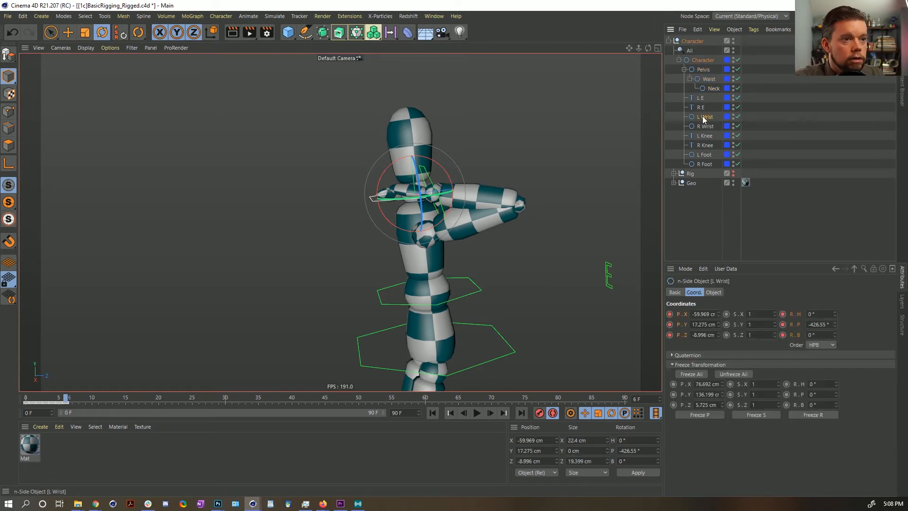
pyautogui.keyDown('ctrl'); pyautogui.click(705, 126); pyautogui.keyUp('ctrl')
pyautogui.press('e')
pyautogui.moveTo(455, 158); pyautogui.dragTo(456, 99)
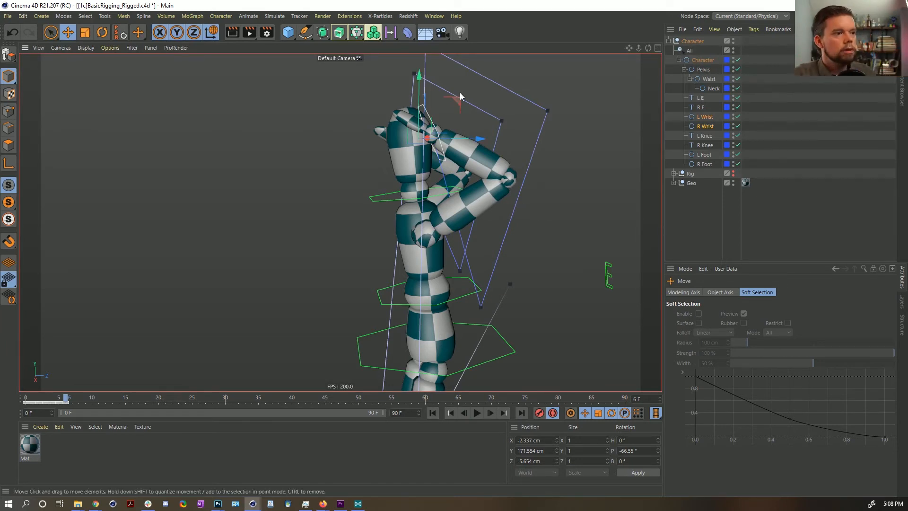
# Move the L E and R E elbow targets to the character's other side at about -100 cm in world Z, and compare with frame 5.
pyautogui.click(702, 101)
pyautogui.keyDown('shift'); pyautogui.click(702, 108); pyautogui.keyUp('shift')
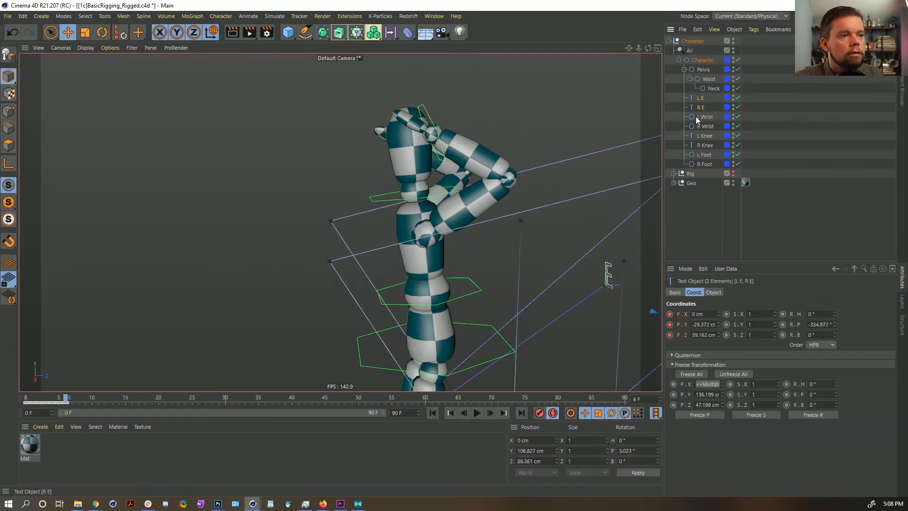
pyautogui.scroll(-5, 633, 175)
pyautogui.keyDown('alt'); pyautogui.moveTo(602, 205); pyautogui.dragTo(553, 205, button='middle'); pyautogui.keyUp('alt')
pyautogui.moveTo(620, 256); pyautogui.dragTo(323, 244)
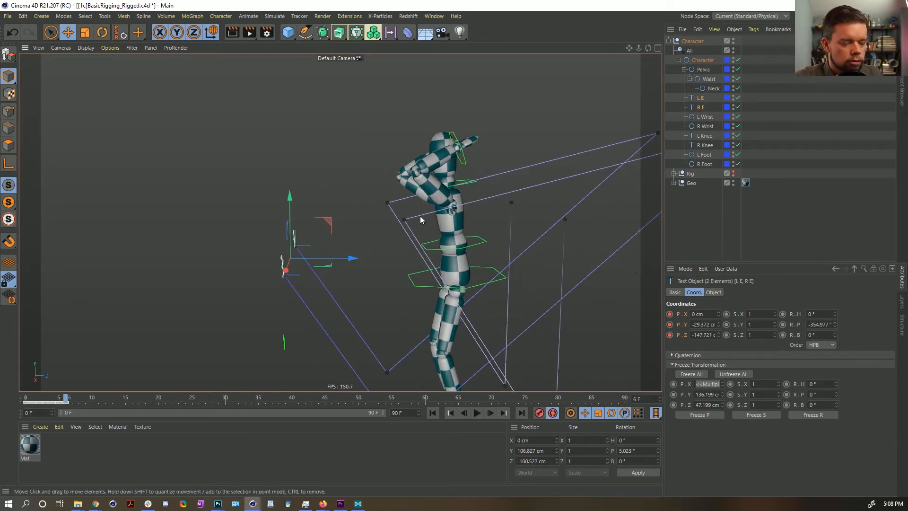
pyautogui.press('f')
pyautogui.press('g')
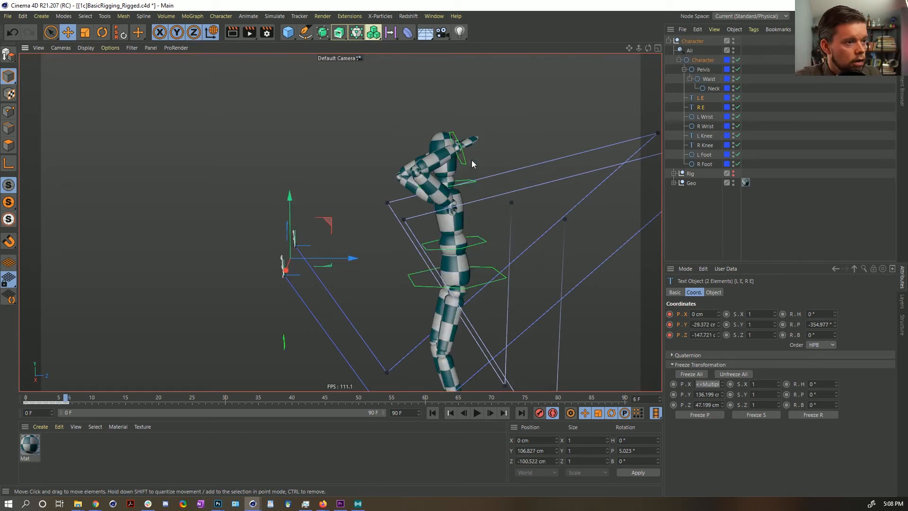
# At frame 4, move the L E and R E elbow targets to about 235 cm in world Y and -55 cm in world Z.
pyautogui.press('f')
pyautogui.keyDown('alt'); pyautogui.moveTo(586, 217); pyautogui.dragTo(520, 245); pyautogui.keyUp('alt')
pyautogui.keyDown('alt'); pyautogui.moveTo(521, 246); pyautogui.dragTo(388, 265, button='right'); pyautogui.keyUp('alt')
pyautogui.keyDown('alt'); pyautogui.moveTo(387, 265); pyautogui.dragTo(648, 157); pyautogui.keyUp('alt')
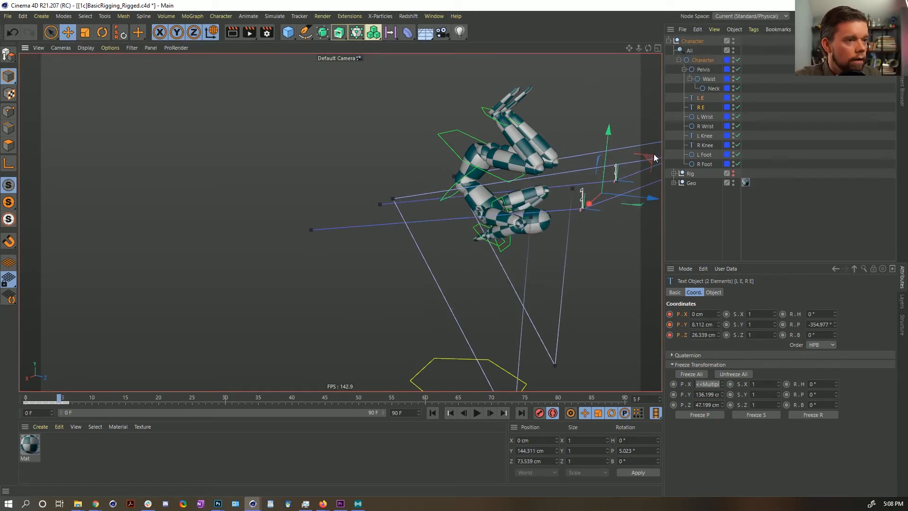
pyautogui.press('f')
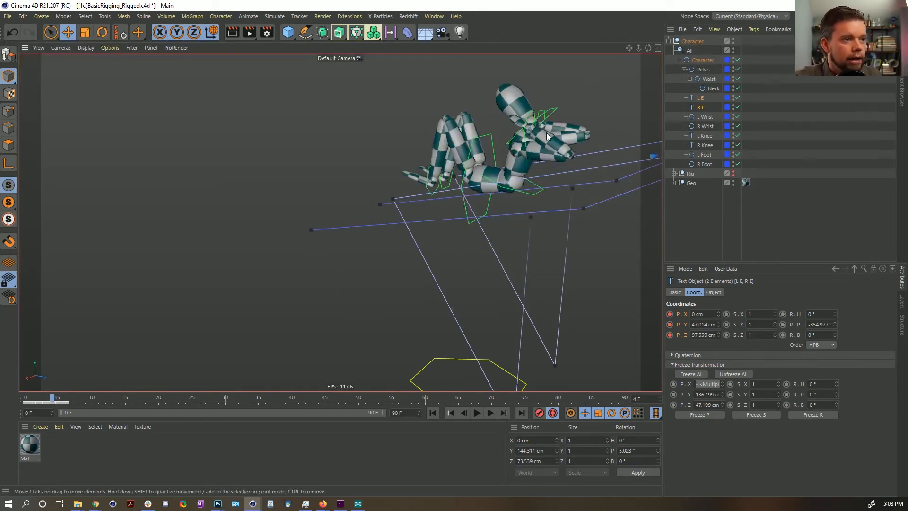
pyautogui.scroll(-3, 547, 131)
pyautogui.keyDown('alt'); pyautogui.moveTo(546, 130); pyautogui.dragTo(371, 185, button='middle'); pyautogui.keyUp('alt')
pyautogui.keyDown('alt'); pyautogui.moveTo(372, 186); pyautogui.dragTo(454, 187); pyautogui.keyUp('alt')
pyautogui.moveTo(513, 154); pyautogui.dragTo(294, 84)
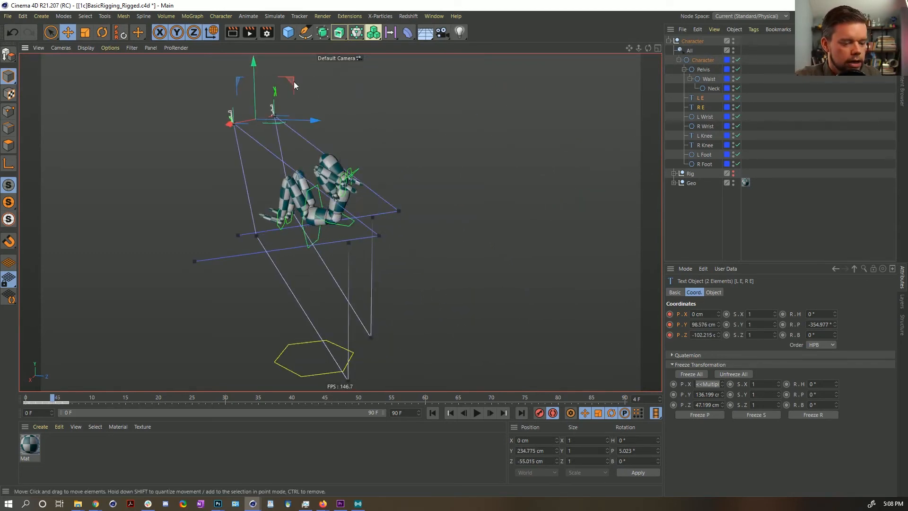
# Step back and forth through frames 3 to 6 to check how the elbows and body move through the flip.
pyautogui.press('f')
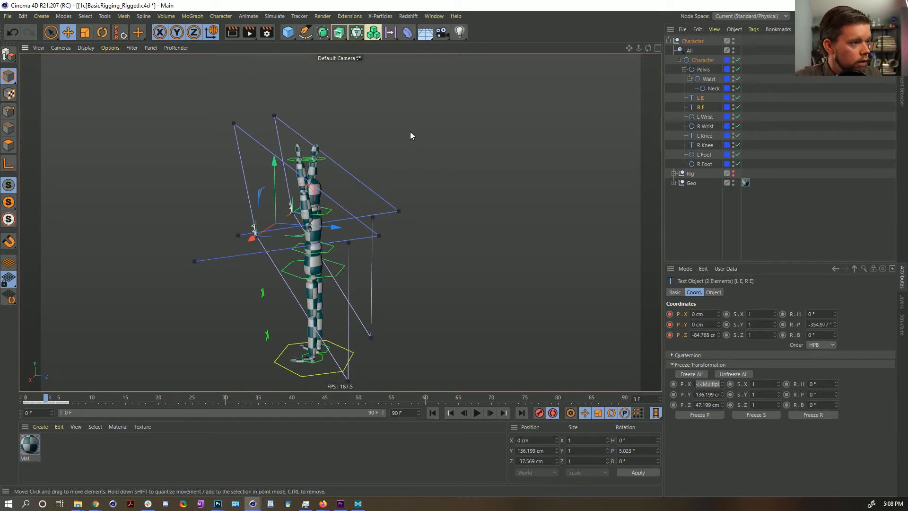
pyautogui.press('g')
pyautogui.press('g')
pyautogui.press('g')
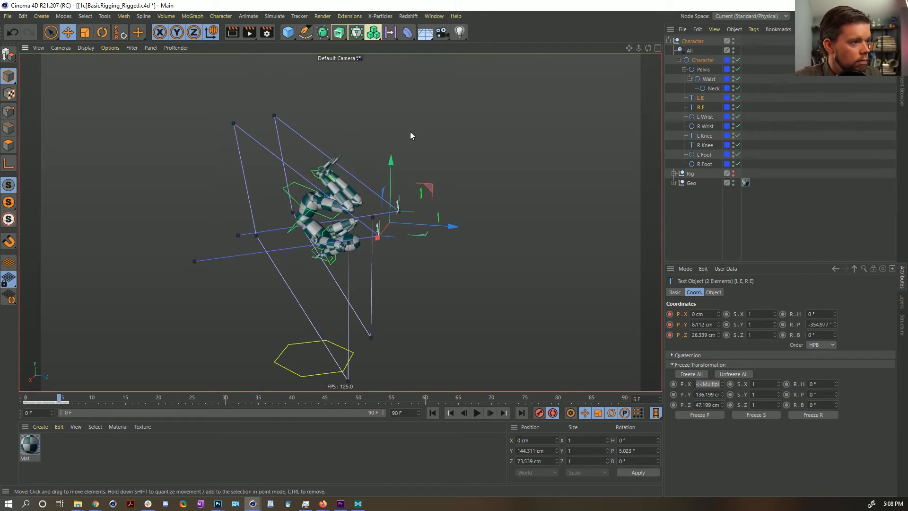
pyautogui.press('f')
pyautogui.press('f')
pyautogui.press('f')
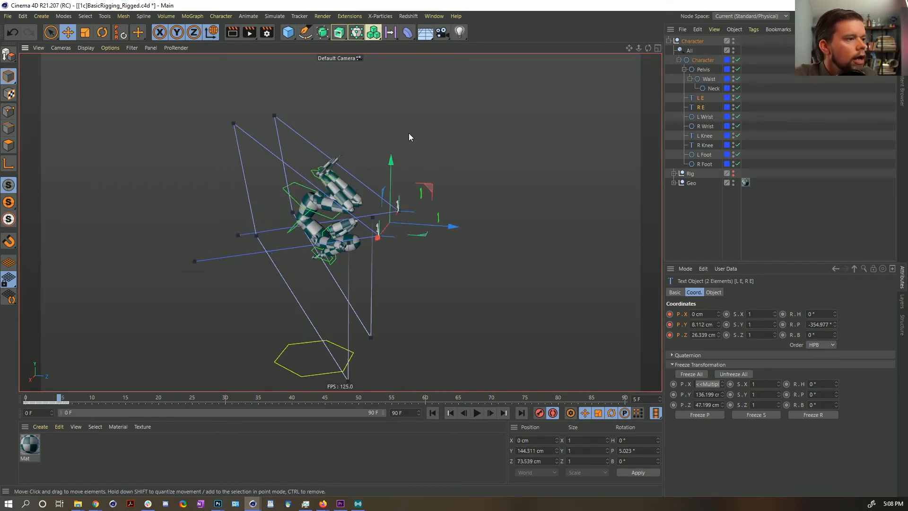
pyautogui.press('g')
pyautogui.press('f')
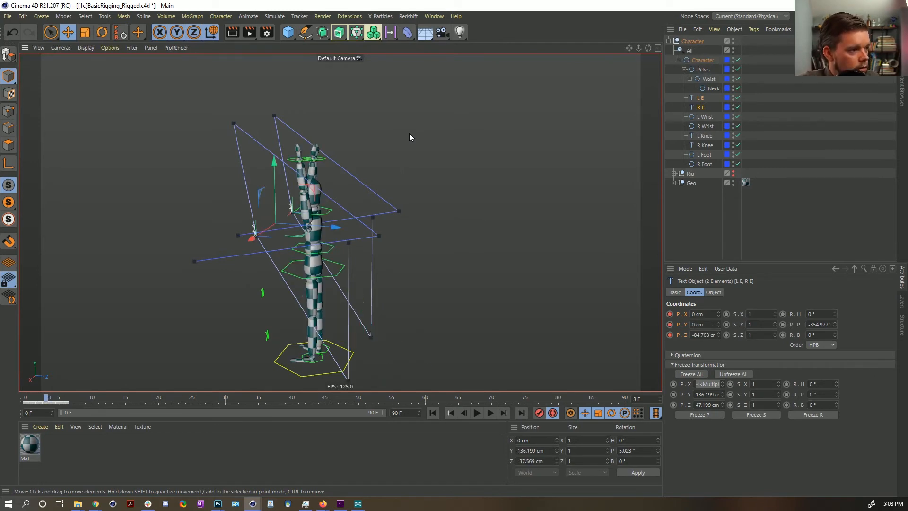
pyautogui.press('g')
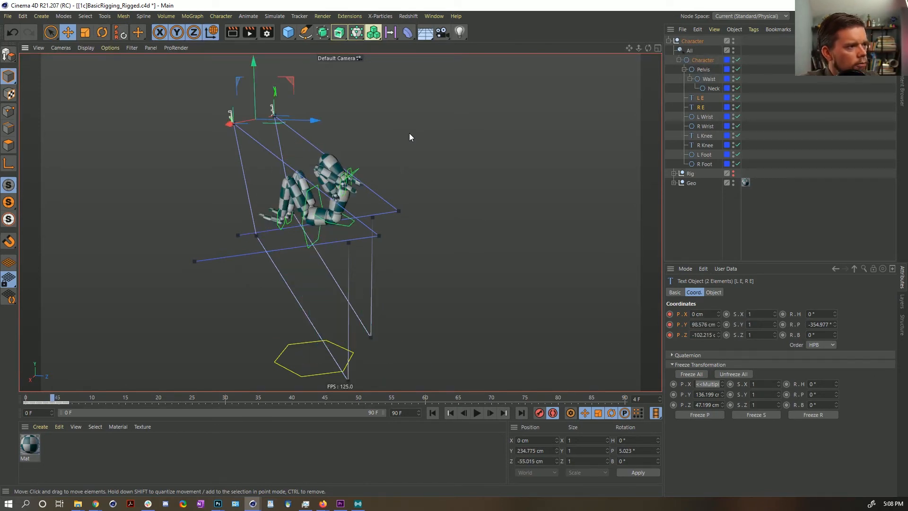
pyautogui.press('g')
pyautogui.press('g')
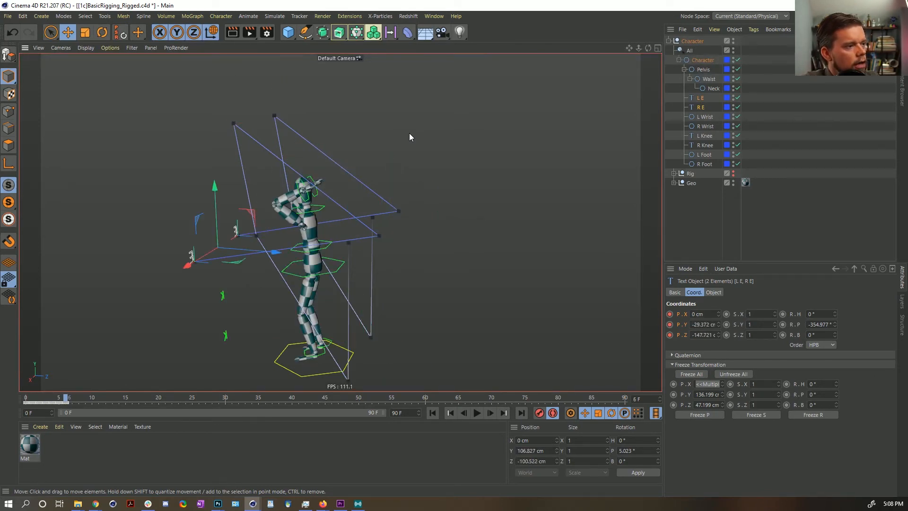
pyautogui.press('f')
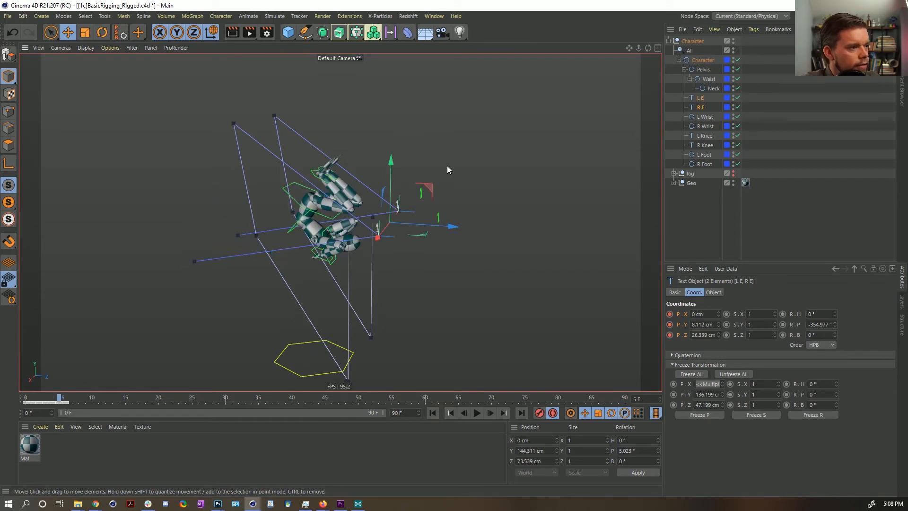
# Raise all controllers except Character to about 166 cm in world Y at frame 5, and lower them to about 191 cm at frame 4.
pyautogui.middleClick(701, 70)
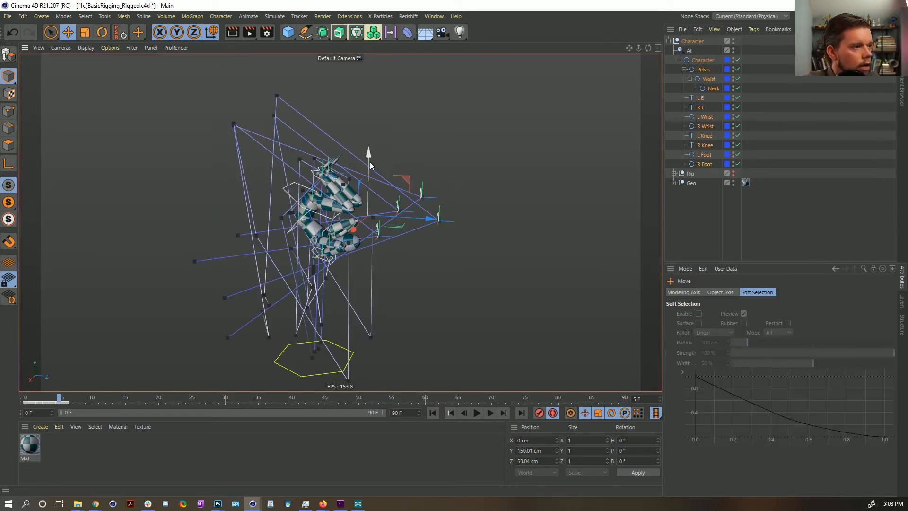
pyautogui.moveTo(369, 153); pyautogui.dragTo(372, 135)
pyautogui.press('f')
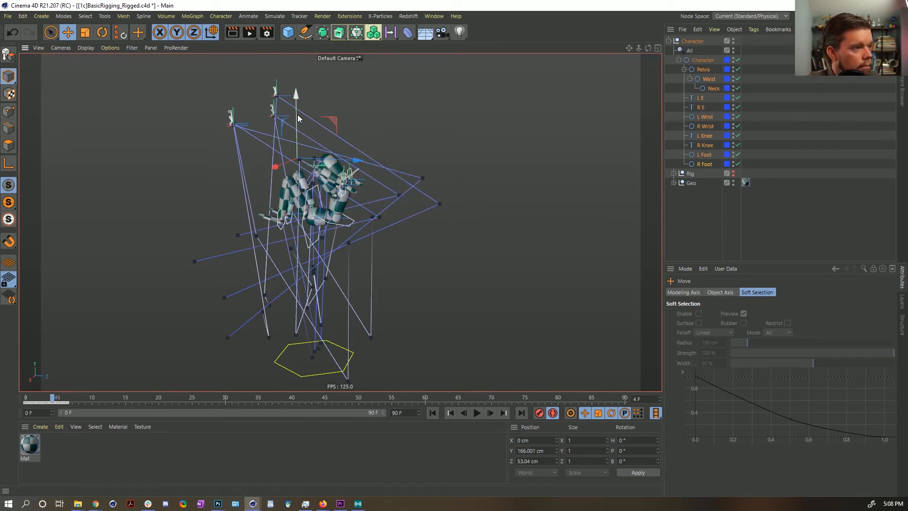
pyautogui.moveTo(297, 113); pyautogui.dragTo(294, 124)
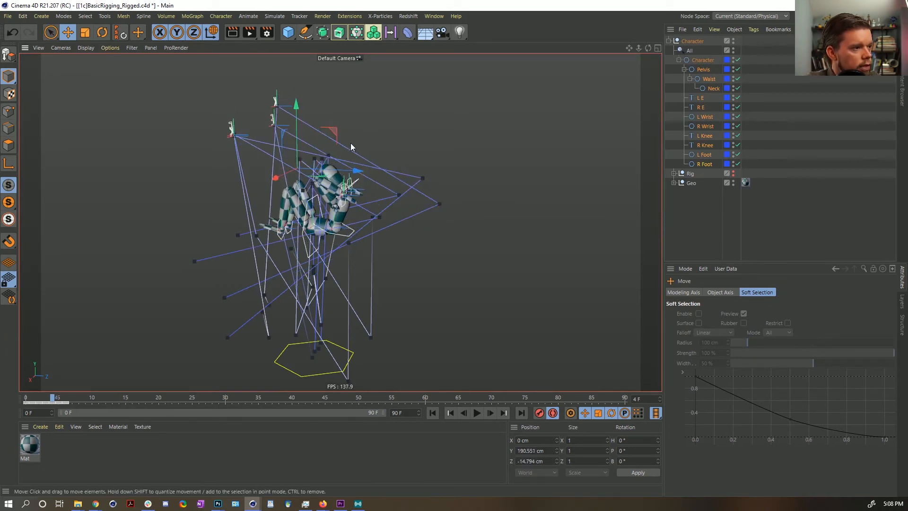
# Raise the same controllers further at frame 5 and compare the flip's height against the neighbouring frames.
pyautogui.press('g')
pyautogui.moveTo(367, 138); pyautogui.dragTo(372, 109)
pyautogui.press('g')
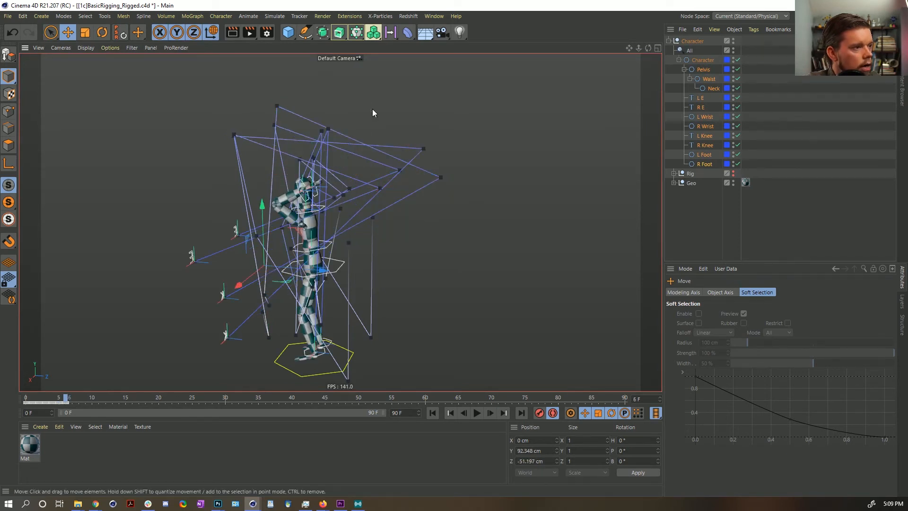
pyautogui.press('f')
pyautogui.press('g')
pyautogui.press('f')
pyautogui.press('g')
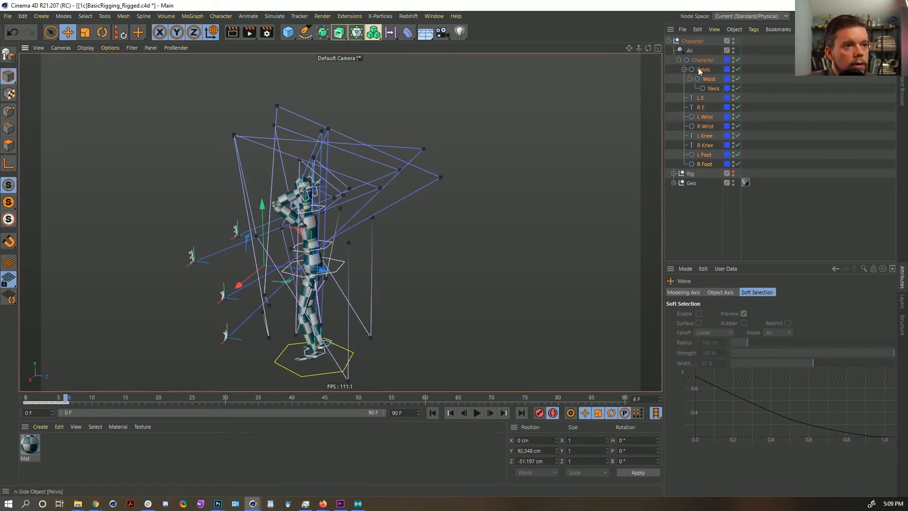
# Select all 12 controllers with the All selection, keyframe them at frame 6 and advance to frame 7.
pyautogui.doubleClick(680, 50)
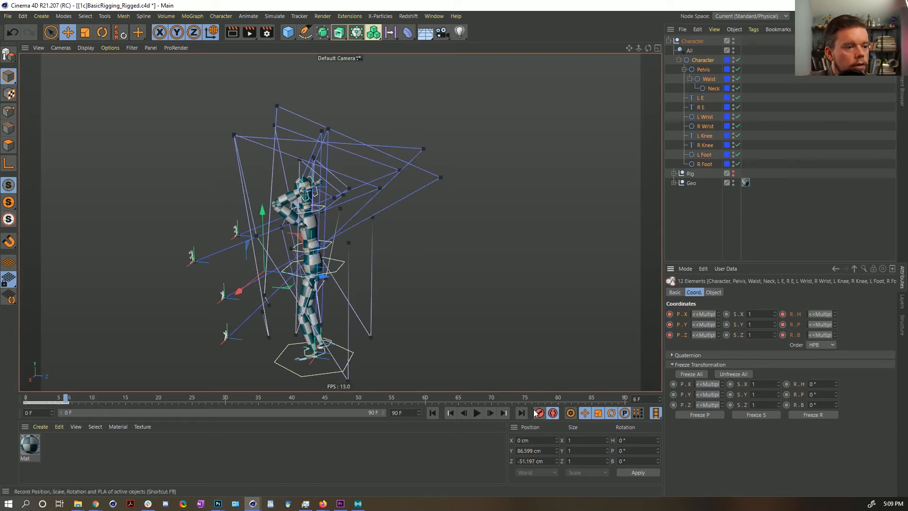
pyautogui.press('g')
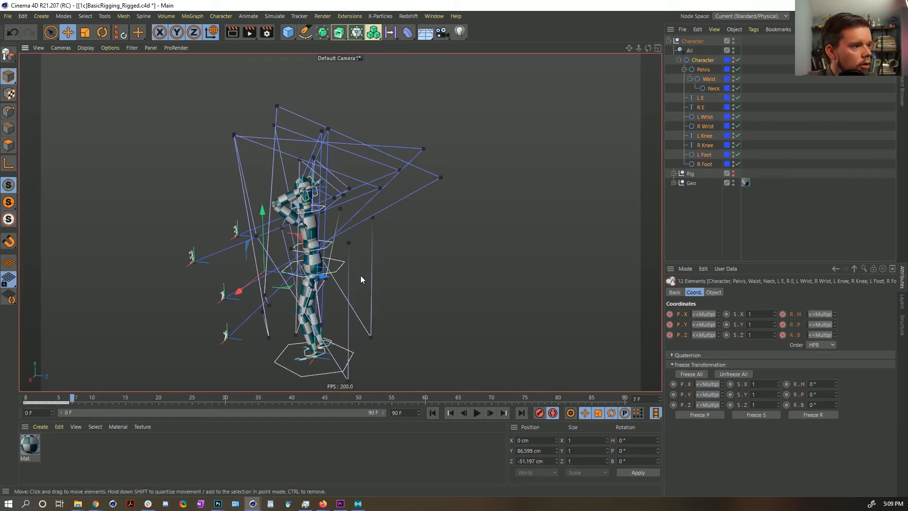
pyautogui.scroll(5, 362, 274)
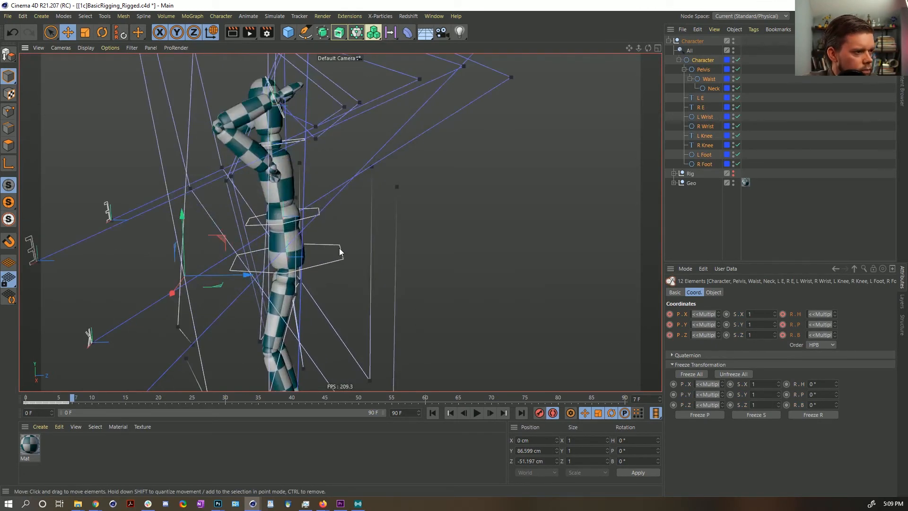
# Set the Y and Z positions of both foot controllers to 0 at frame 7.
pyautogui.scroll(-5, 339, 251)
pyautogui.click(377, 228)
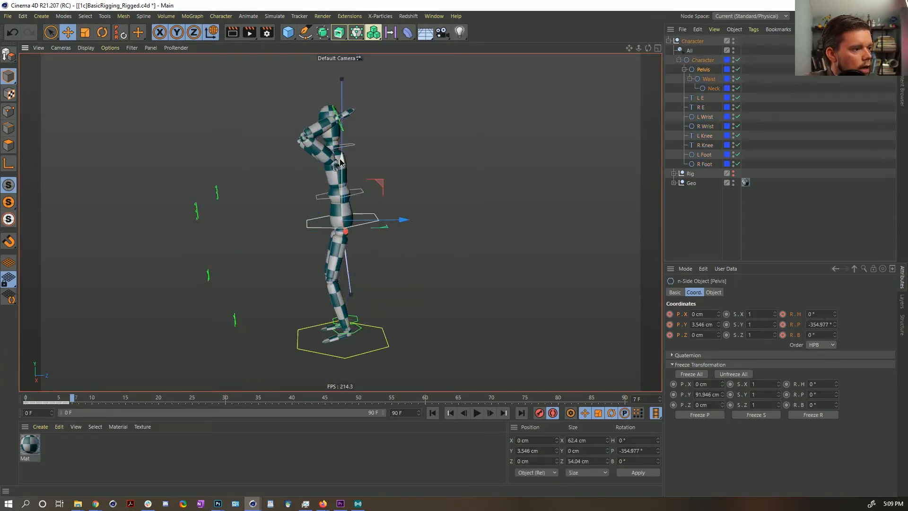
pyautogui.click(358, 318)
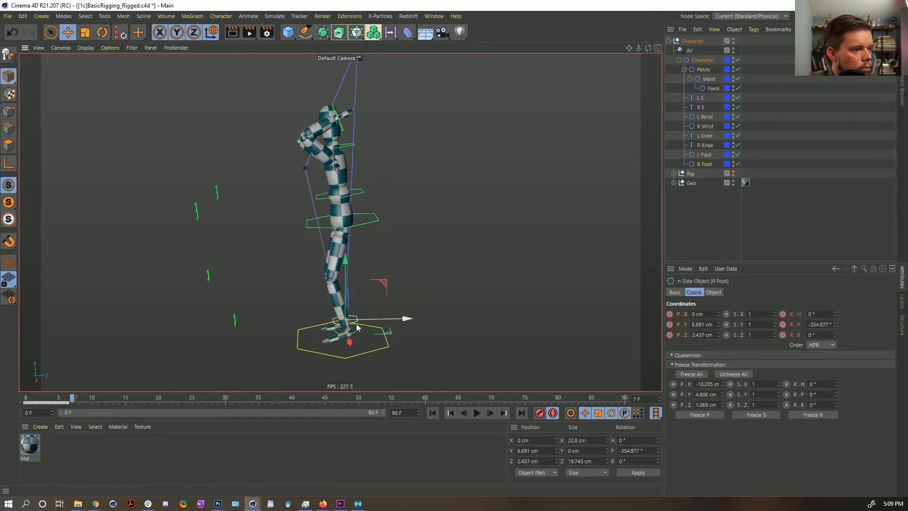
pyautogui.keyDown('shift'); pyautogui.click(358, 330); pyautogui.keyUp('shift')
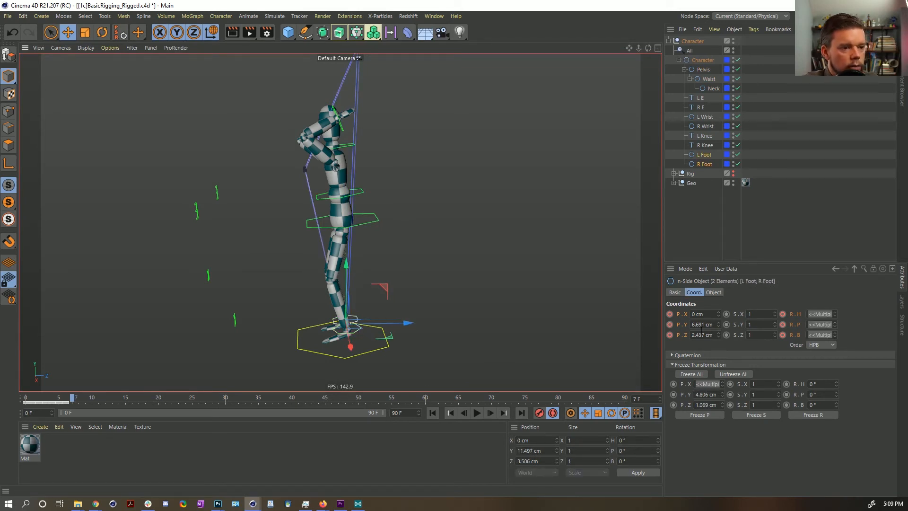
pyautogui.doubleClick(701, 324)
pyautogui.write('0')
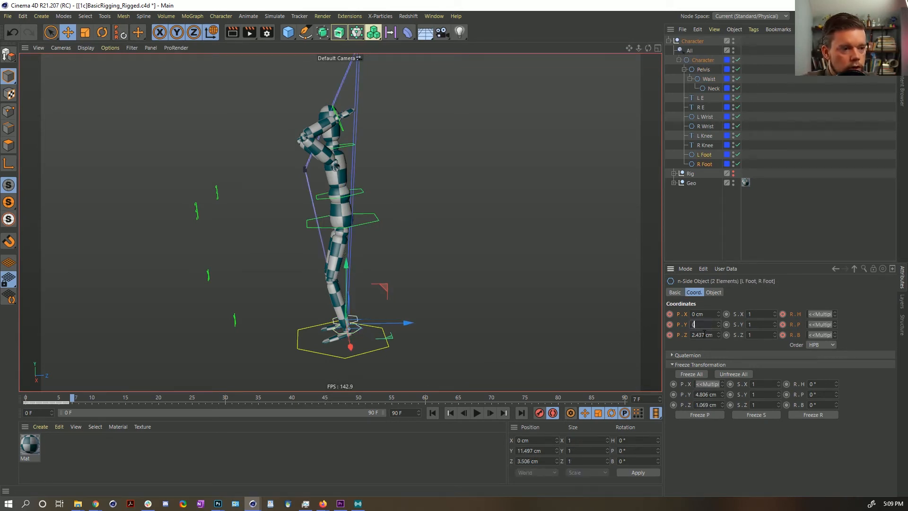
pyautogui.doubleClick(703, 335)
pyautogui.write('0')
pyautogui.press('Return')
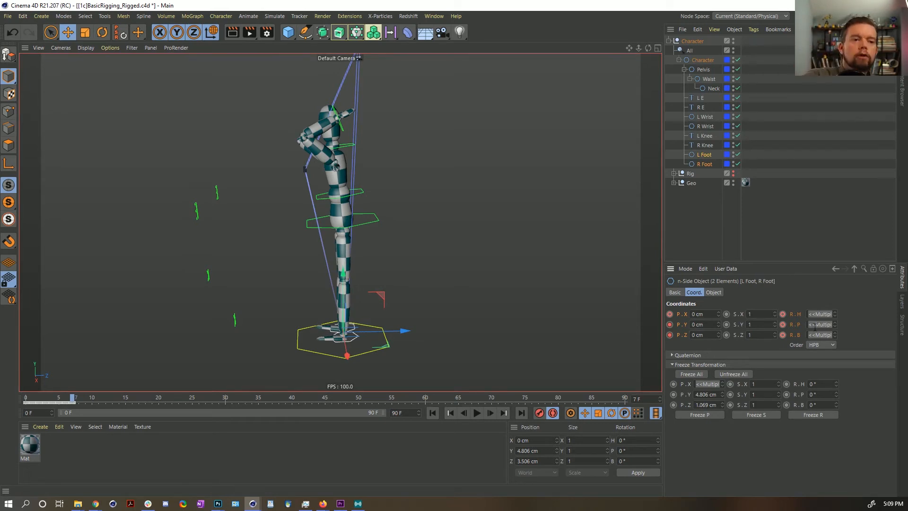
# Lower the pelvis to about -62 cm in Y, tilt it to about -395° pitch, and bend the waist forward to about 77° pitch.
pyautogui.click(377, 216)
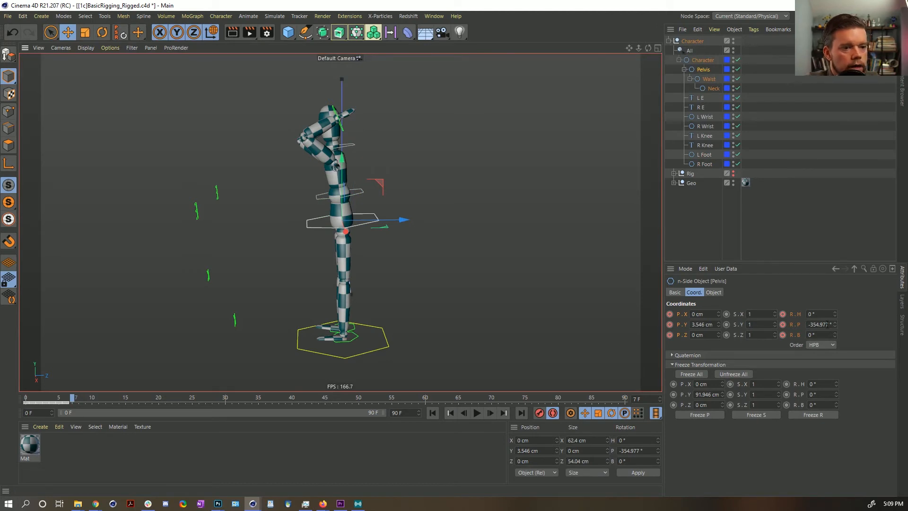
pyautogui.moveTo(343, 167); pyautogui.dragTo(384, 279)
pyautogui.press('r')
pyautogui.click(337, 274)
pyautogui.moveTo(355, 250); pyautogui.dragTo(367, 245)
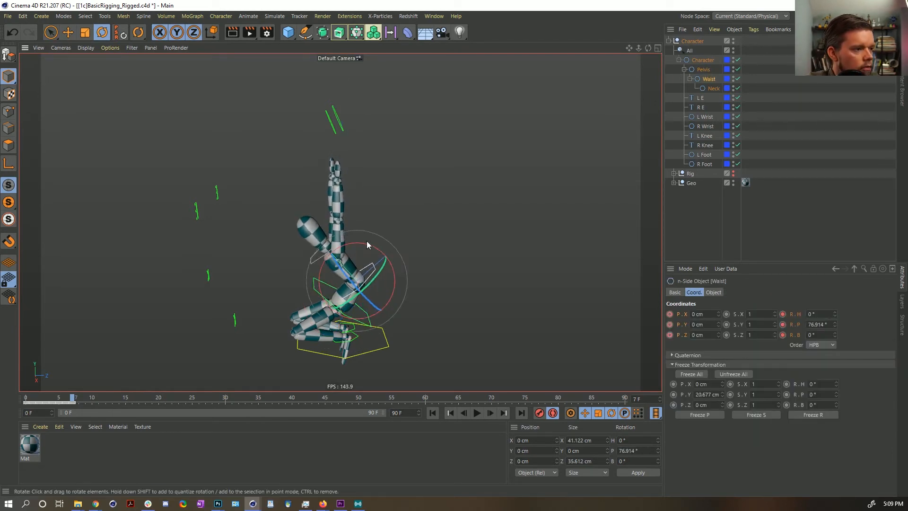
# Bring both wrist controllers down in front of the torso, and move both elbow controllers behind the body to about 3 cm in world Y.
pyautogui.click(342, 124)
pyautogui.keyDown('shift'); pyautogui.click(327, 116); pyautogui.keyUp('shift')
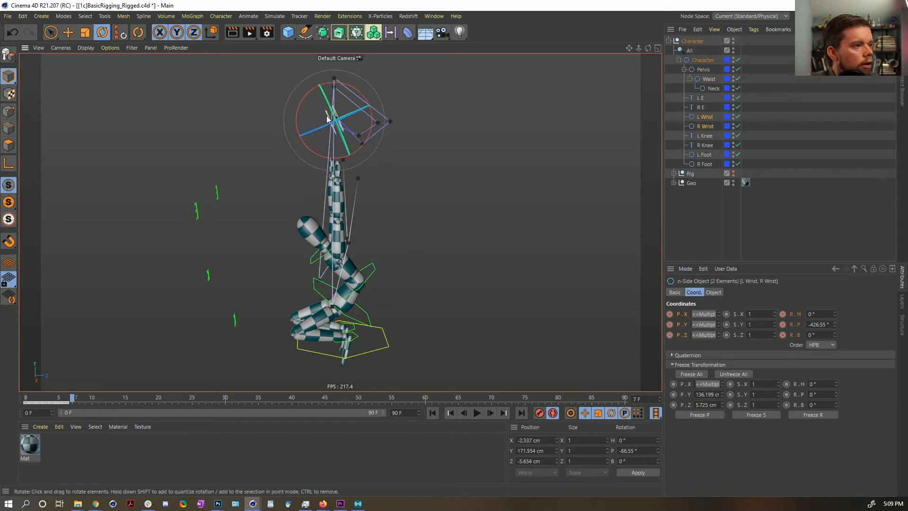
pyautogui.press('e')
pyautogui.moveTo(367, 88); pyautogui.dragTo(349, 219)
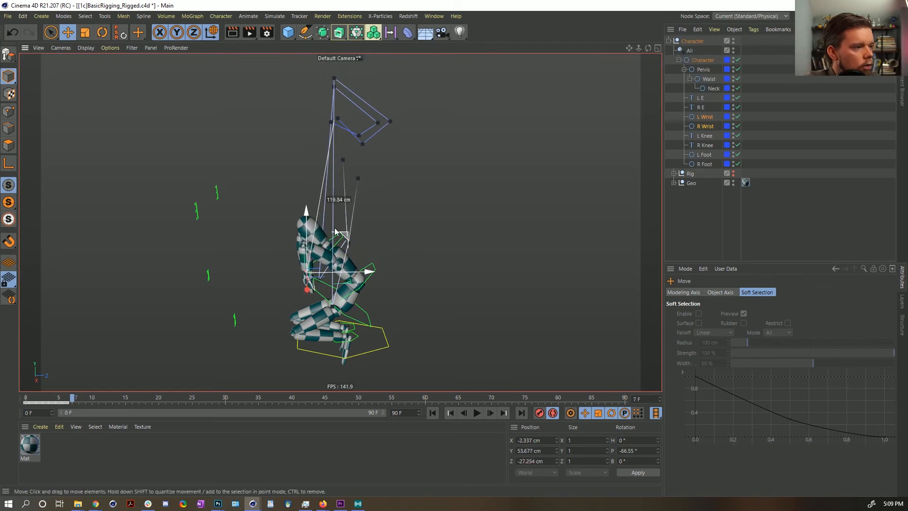
pyautogui.click(218, 192)
pyautogui.keyDown('shift'); pyautogui.click(197, 216); pyautogui.keyUp('shift')
pyautogui.moveTo(244, 183); pyautogui.dragTo(467, 296)
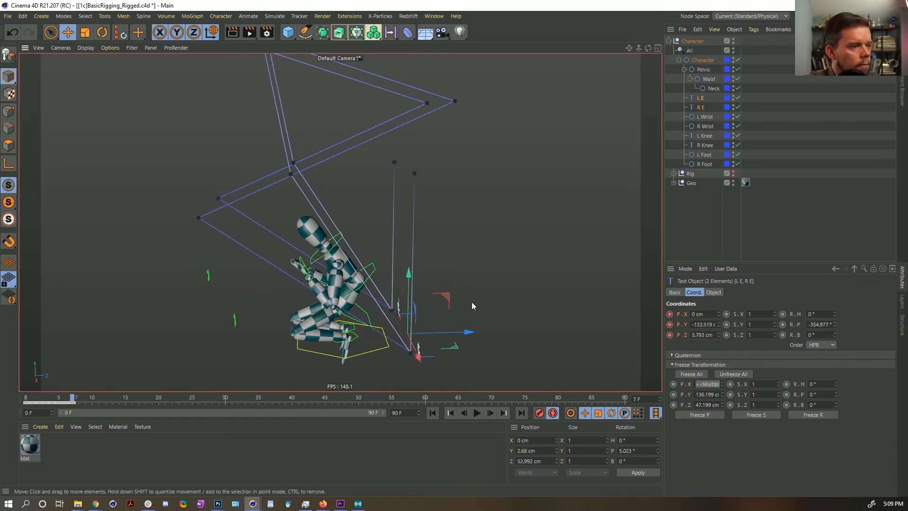
# Rotate the neck controller forward to about 56° pitch so the head tucks down.
pyautogui.click(345, 236)
pyautogui.press('r')
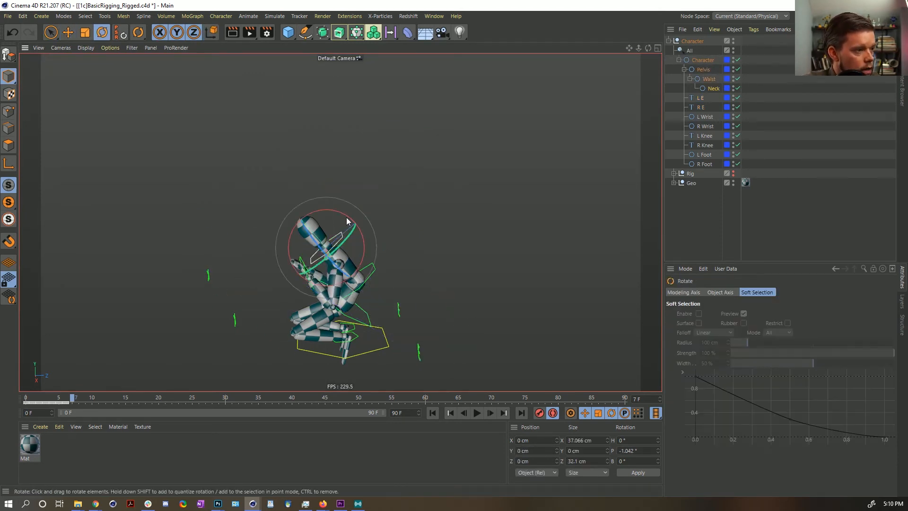
pyautogui.moveTo(349, 219); pyautogui.dragTo(307, 216)
# Shift the pelvis to about -72 cm in Y and 3.6 cm in Z, and lower both wrists to about 35 cm in world Y.
pyautogui.keyDown('alt'); pyautogui.moveTo(364, 321); pyautogui.dragTo(359, 301); pyautogui.keyUp('alt')
pyautogui.click(359, 299)
pyautogui.press('e')
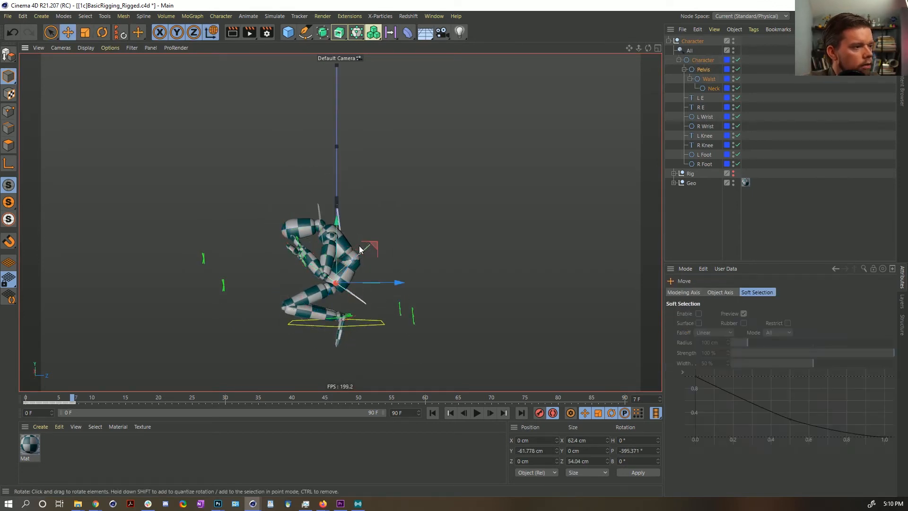
pyautogui.moveTo(371, 245); pyautogui.dragTo(380, 263)
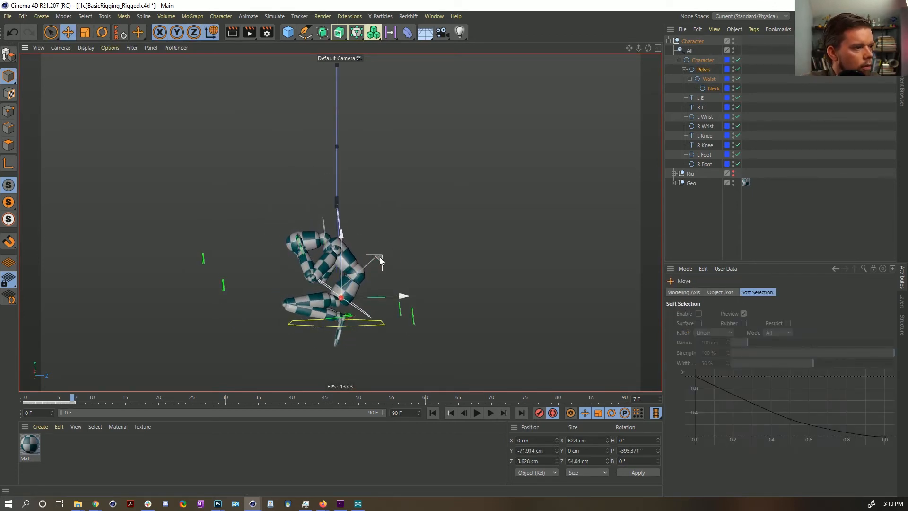
pyautogui.click(300, 246)
pyautogui.moveTo(297, 256)
pyautogui.keyDown('alt'); pyautogui.mouseDown()
pyautogui.moveTo(338, 274)
pyautogui.moveTo(282, 259)
pyautogui.mouseUp(); pyautogui.keyUp('alt')
pyautogui.keyDown('shift'); pyautogui.click(306, 263); pyautogui.keyUp('shift')
pyautogui.moveTo(329, 207); pyautogui.dragTo(328, 231)
pyautogui.keyDown('alt'); pyautogui.moveTo(329, 263); pyautogui.dragTo(369, 288); pyautogui.keyUp('alt')
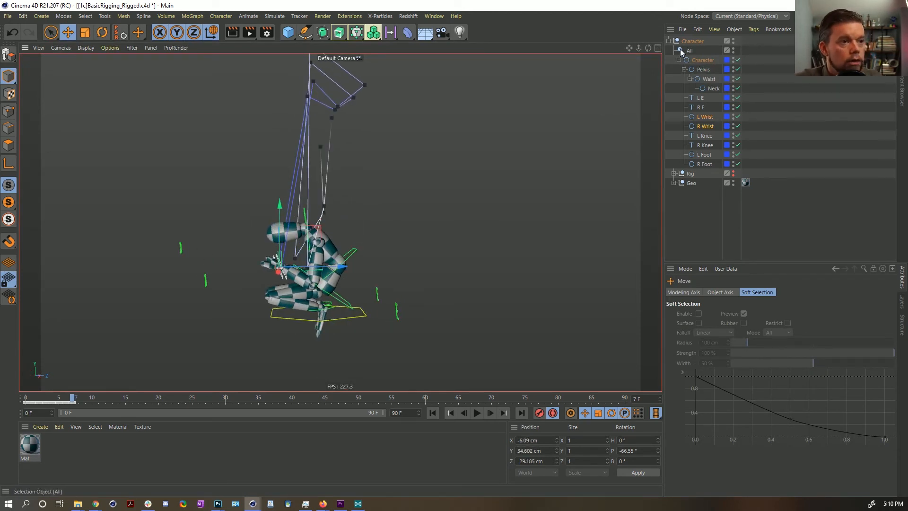
# Select all 12 controllers with the All selection, keyframe the crouched landing at frame 7 and advance to frame 8.
pyautogui.doubleClick(681, 50)
pyautogui.click(545, 414)
pyautogui.press('g')
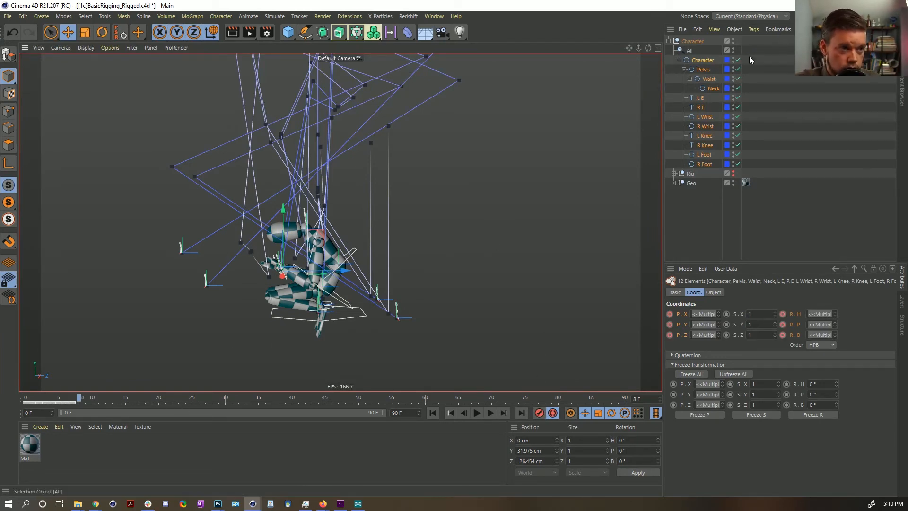
# Raise the pelvis to about -0.07 cm in Y so the legs straighten, and set its pitch to -360°.
pyautogui.click(711, 59)
pyautogui.click(704, 69)
pyautogui.moveTo(326, 222); pyautogui.dragTo(310, 135)
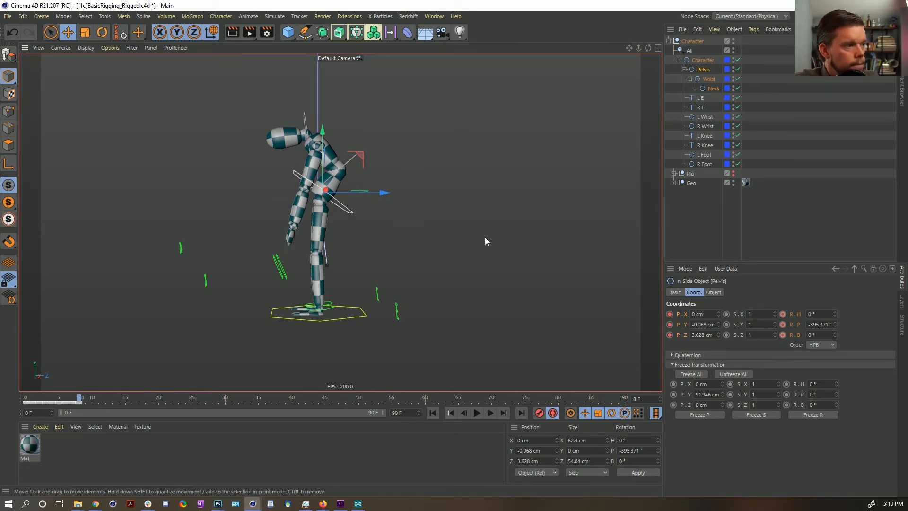
pyautogui.write('-360')
pyautogui.press('Return')
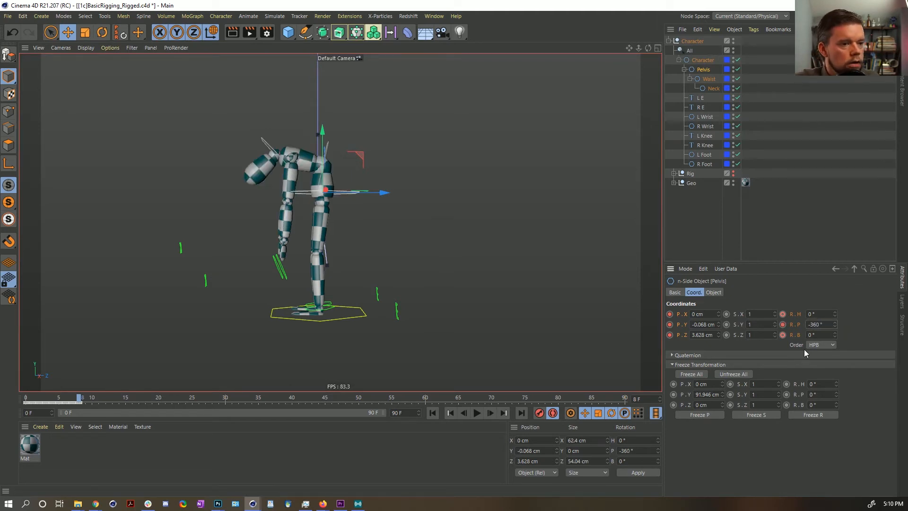
# Set the pitch of the waist and neck controllers to 0° to straighten the upper body.
pyautogui.click(709, 79)
pyautogui.doubleClick(823, 326)
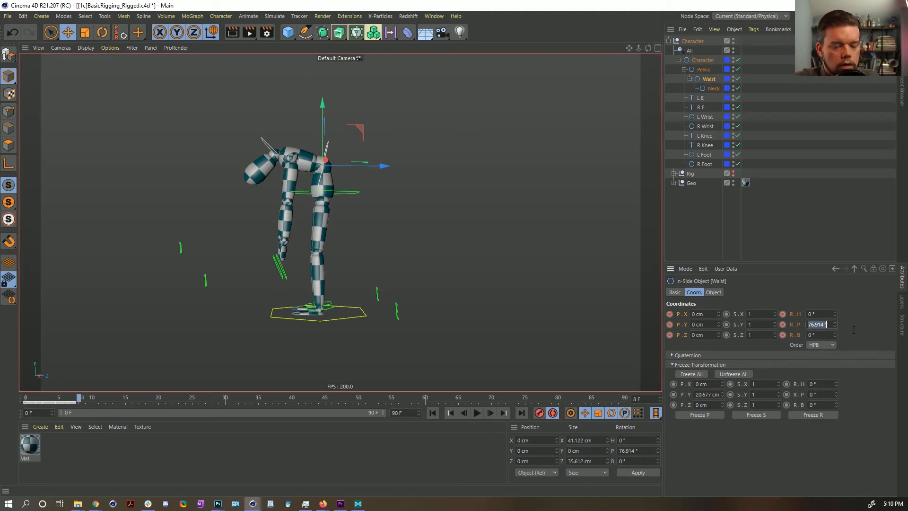
pyautogui.write('0')
pyautogui.press('Return')
pyautogui.click(714, 89)
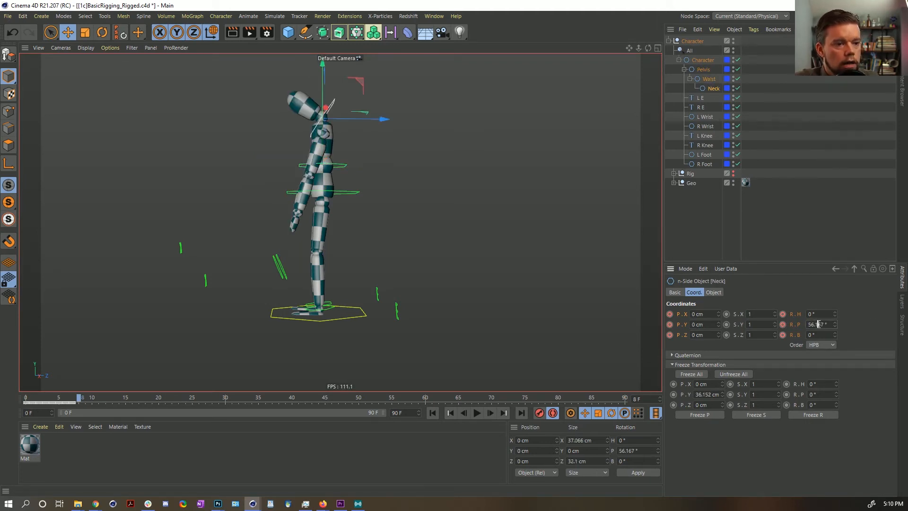
pyautogui.doubleClick(819, 324)
pyautogui.write('0')
pyautogui.press('Return')
# Raise both elbow controllers behind the standing character to about 108 cm in world Y.
pyautogui.click(378, 292)
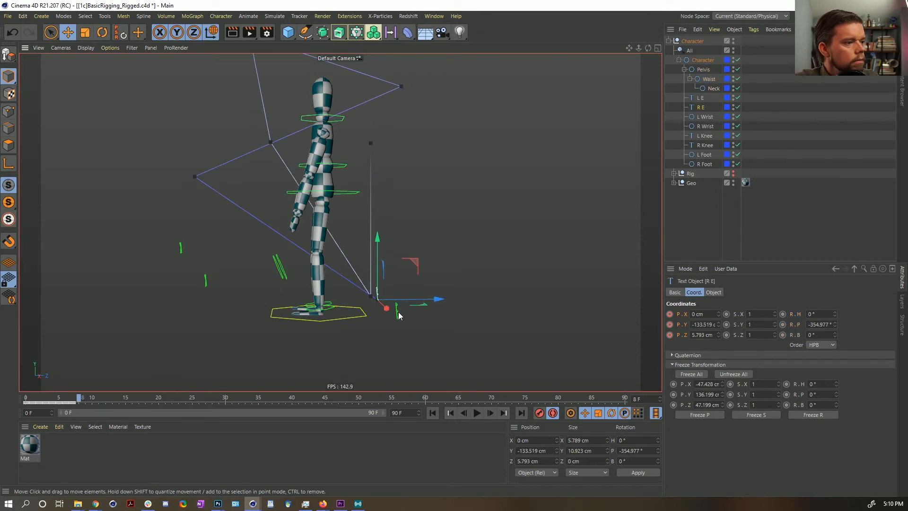
pyautogui.keyDown('shift'); pyautogui.click(397, 312); pyautogui.keyUp('shift')
pyautogui.moveTo(388, 246); pyautogui.dragTo(391, 106)
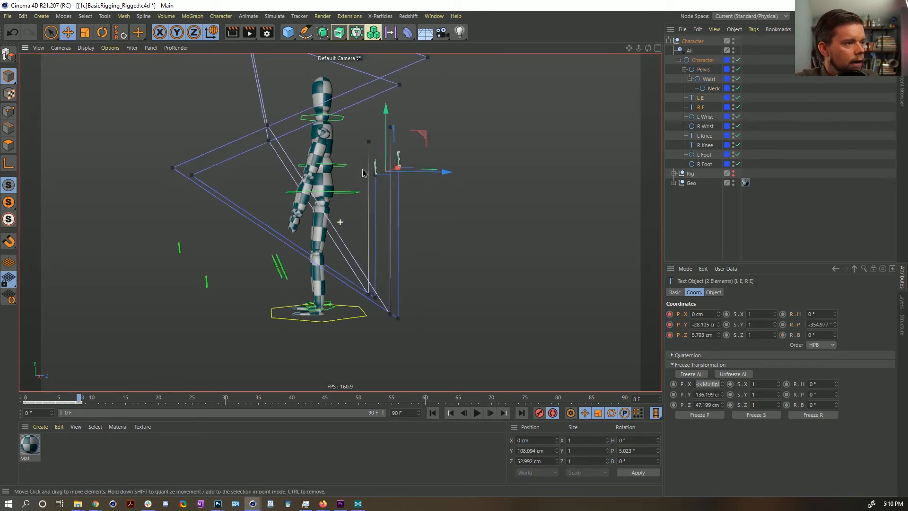
pyautogui.keyDown('alt'); pyautogui.moveTo(346, 164); pyautogui.dragTo(361, 208); pyautogui.keyUp('alt')
# Move both wrist controllers up and back beside the hips, to about 86 cm in world Y and 3.4 cm in Z.
pyautogui.click(268, 270)
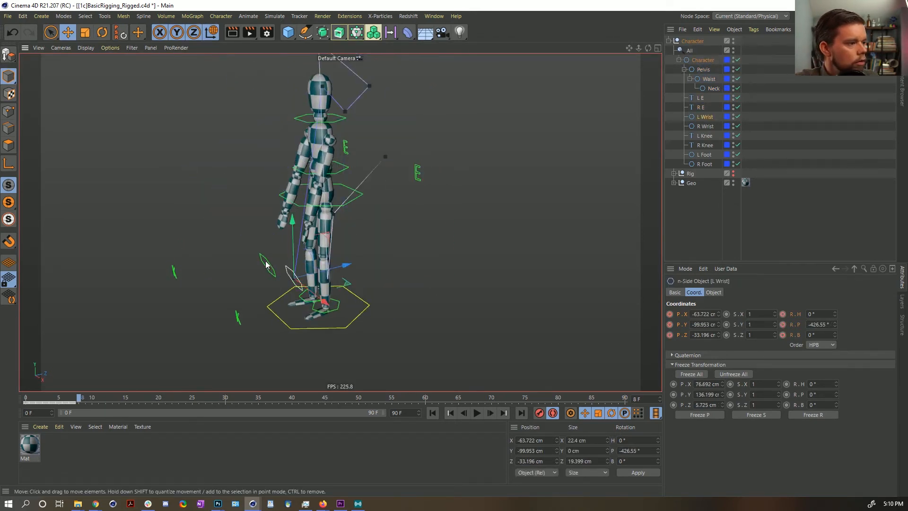
pyautogui.keyDown('shift'); pyautogui.click(266, 265); pyautogui.keyUp('shift')
pyautogui.moveTo(279, 218); pyautogui.dragTo(285, 154)
pyautogui.moveTo(338, 195); pyautogui.dragTo(348, 185)
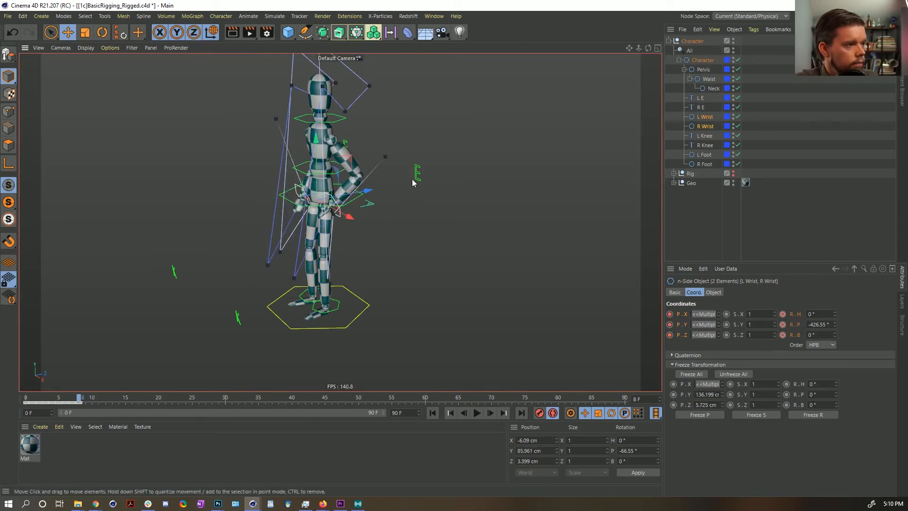
# Raise both knee controllers slightly, and lower the left wrist controller to about -58.6 cm in Y and 0.6 cm in Z.
pyautogui.click(236, 316)
pyautogui.keyDown('shift'); pyautogui.click(175, 273); pyautogui.keyUp('shift')
pyautogui.moveTo(201, 262); pyautogui.dragTo(399, 236)
pyautogui.click(353, 211)
pyautogui.moveTo(353, 211); pyautogui.dragTo(373, 249)
pyautogui.keyDown('alt'); pyautogui.moveTo(359, 250); pyautogui.dragTo(280, 240); pyautogui.keyUp('alt')
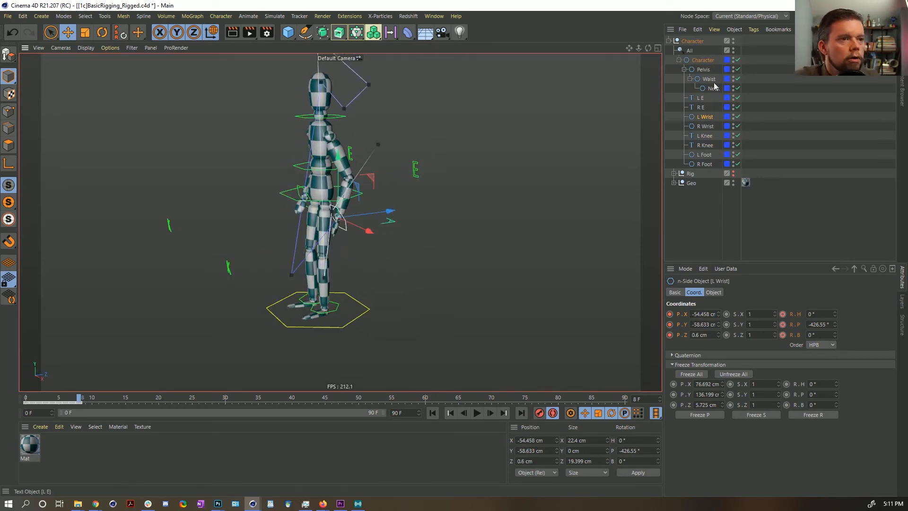
# Select and keyframe all 12 controllers at frame 8, and hide the controllers in the viewport.
pyautogui.doubleClick(680, 50)
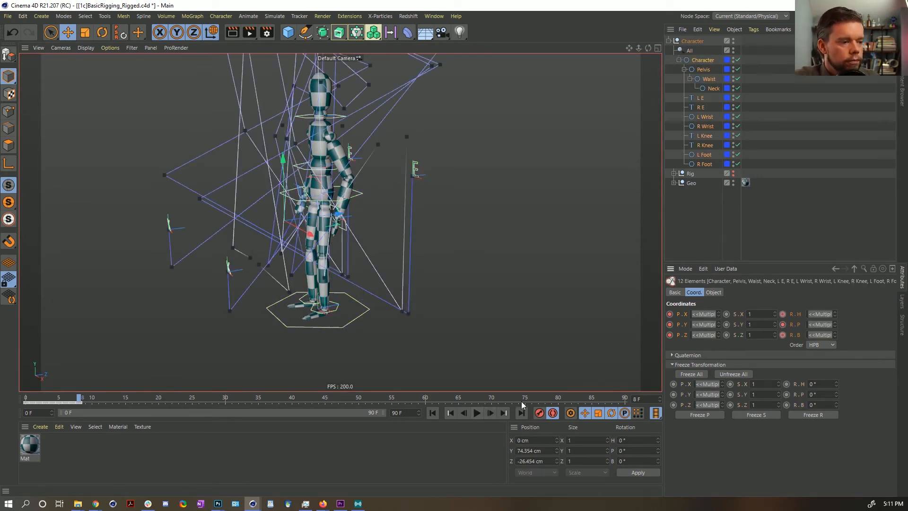
pyautogui.click(671, 232)
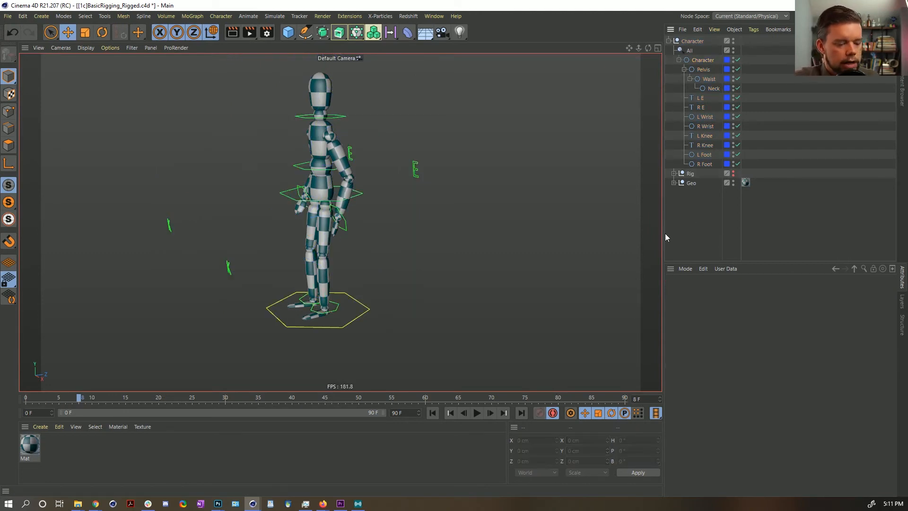
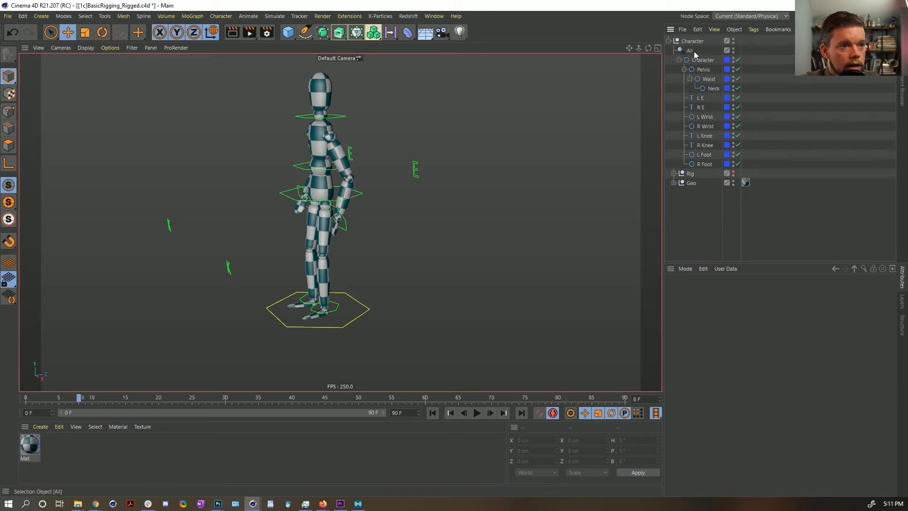
pyautogui.click(733, 58)
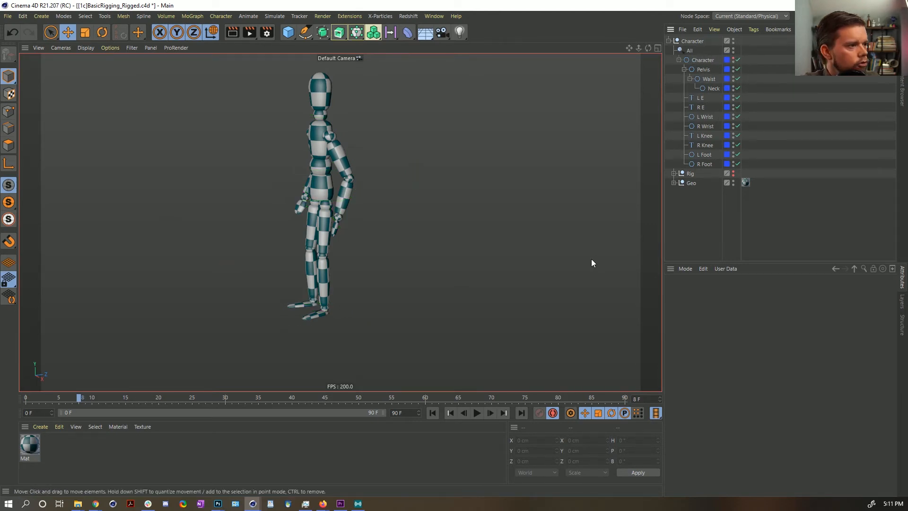
# Set the timeline's start frame to 1 and play the animation from the beginning.
pyautogui.click(432, 413)
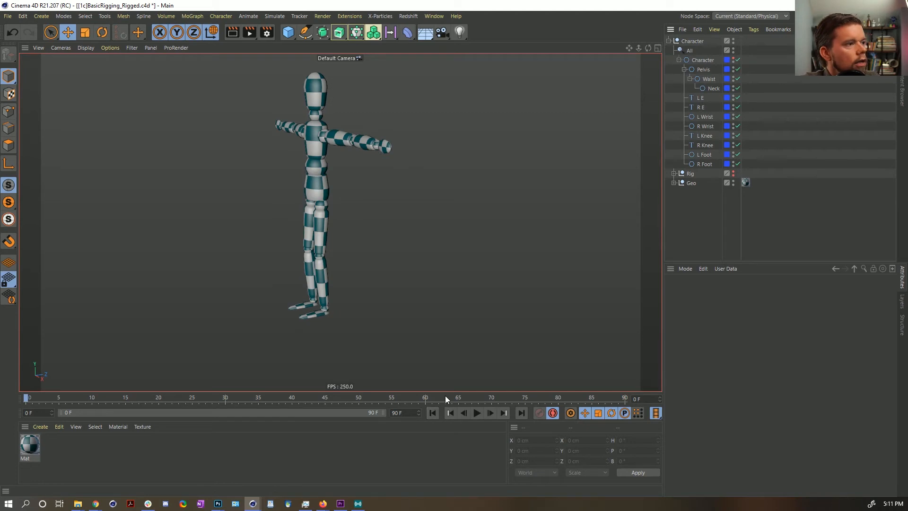
pyautogui.click(52, 410)
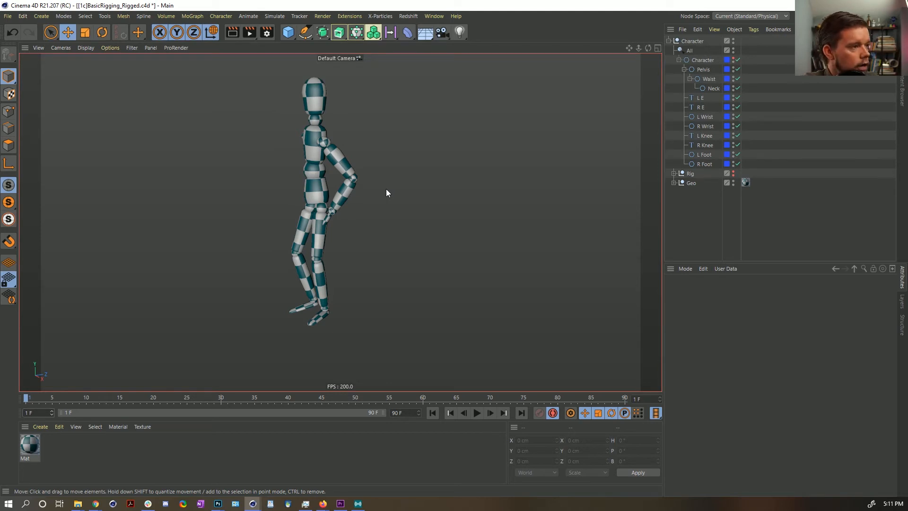
pyautogui.press('F8')
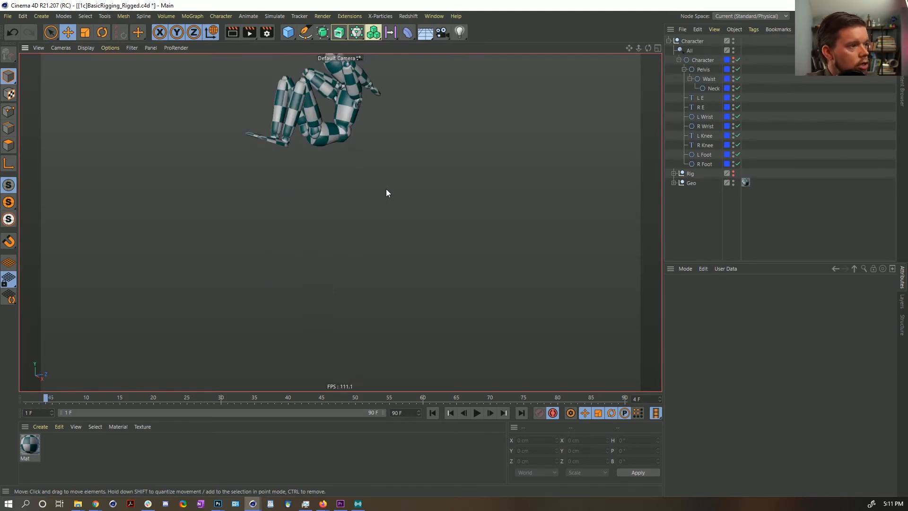
# Reframe the whole jump and step through frames 1 to 5 to examine the leap and flip poses.
pyautogui.keyDown('alt'); pyautogui.moveTo(358, 124); pyautogui.dragTo(330, 161, button='middle'); pyautogui.keyUp('alt')
pyautogui.keyDown('alt'); pyautogui.moveTo(330, 161); pyautogui.dragTo(330, 160, button='right'); pyautogui.keyUp('alt')
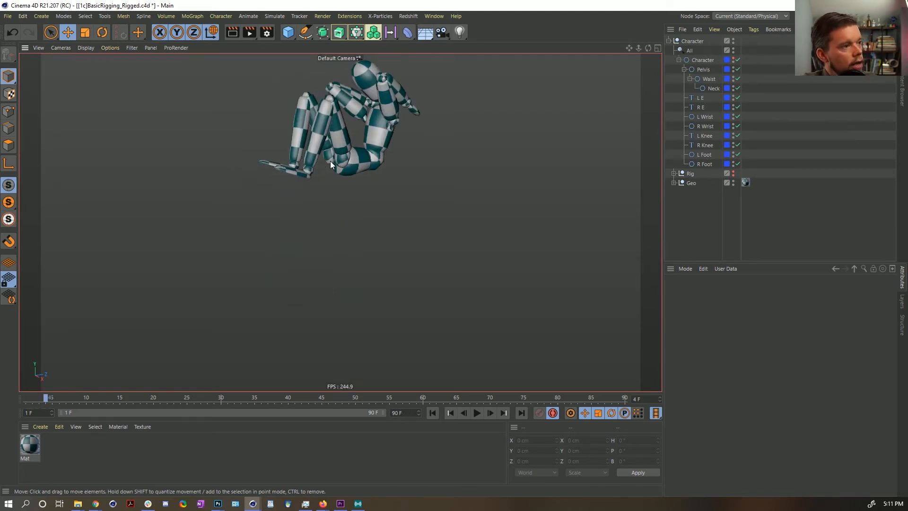
pyautogui.press('f')
pyautogui.press('f')
pyautogui.keyDown('alt'); pyautogui.moveTo(375, 242); pyautogui.dragTo(358, 257, button='right'); pyautogui.keyUp('alt')
pyautogui.press('f')
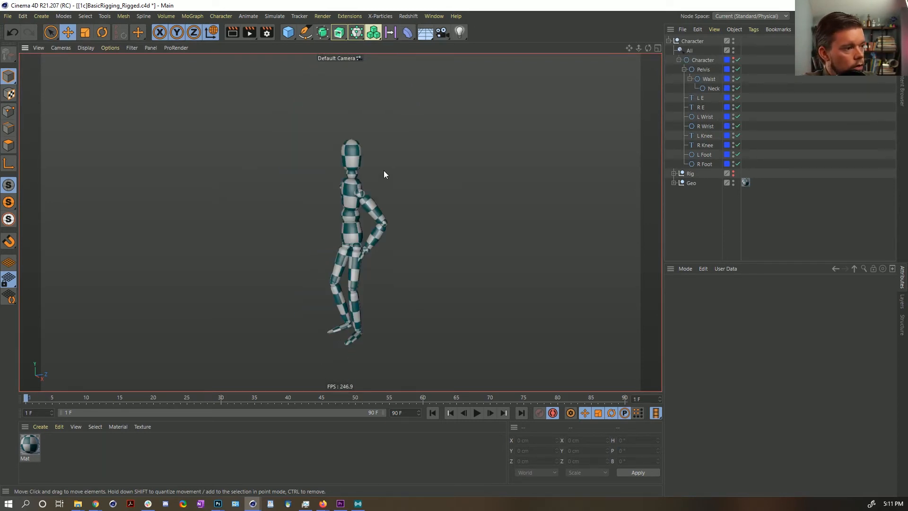
pyautogui.press('g')
pyautogui.press('g')
pyautogui.press('g')
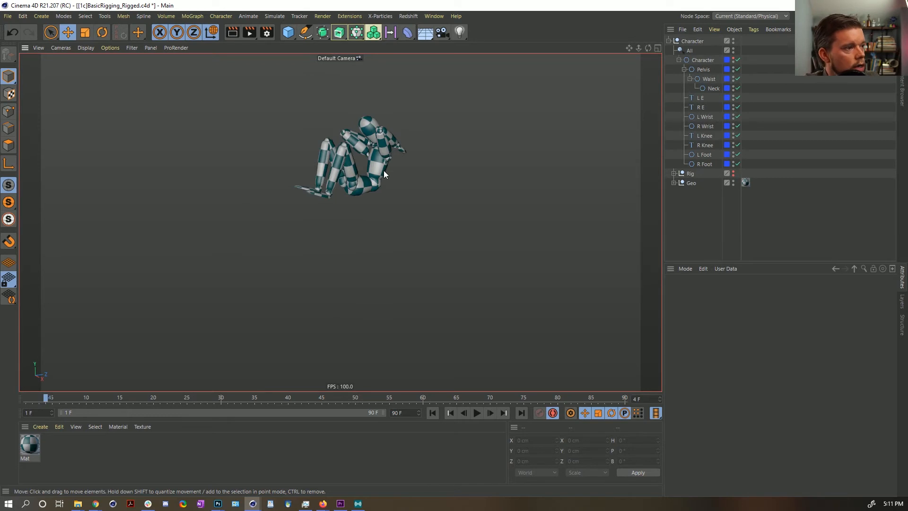
pyautogui.press('g')
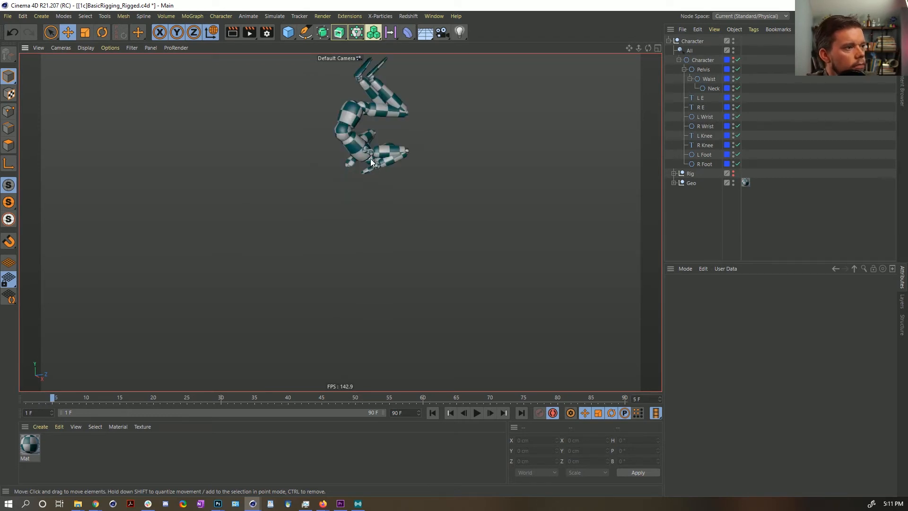
# Step through frames 5 to 8 to examine the fall, crouched landing and upright stand.
pyautogui.press('g')
pyautogui.press('g')
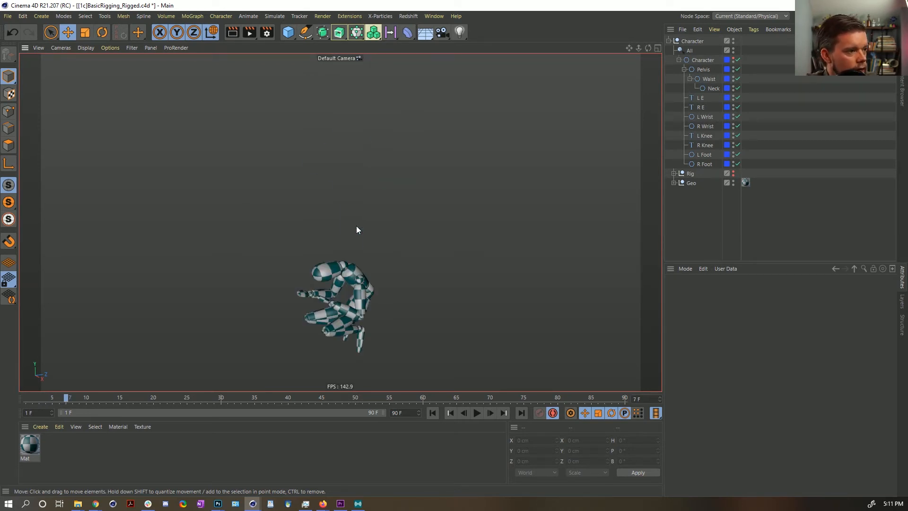
pyautogui.press('g')
pyautogui.press('f')
pyautogui.press('g')
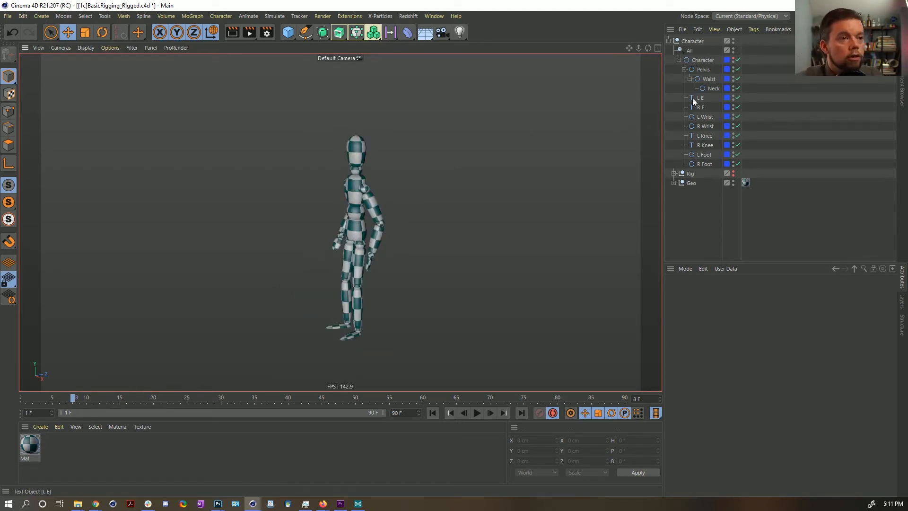
# Select all 12 controllers from Character to R Foot and shift their keys after frame 5 one frame later.
pyautogui.click(711, 59)
pyautogui.keyDown('shift'); pyautogui.click(702, 164); pyautogui.keyUp('shift')
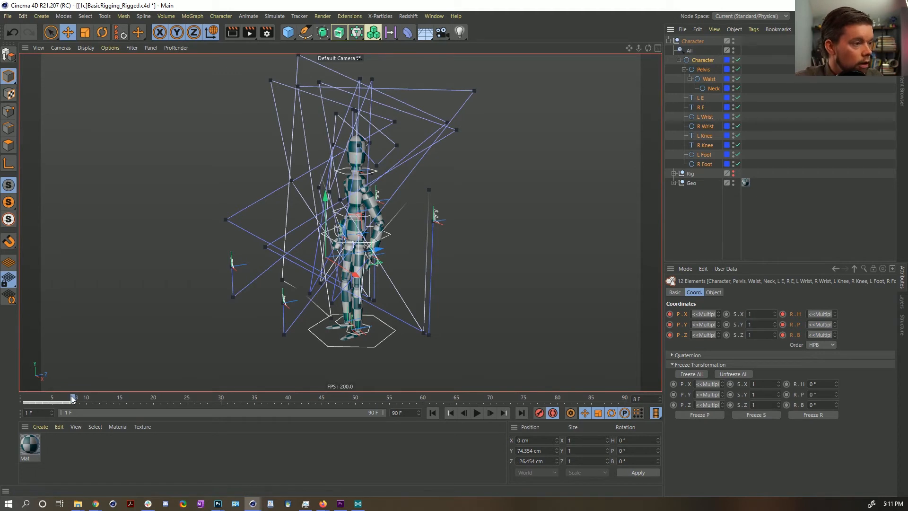
pyautogui.moveTo(72, 399); pyautogui.dragTo(52, 399)
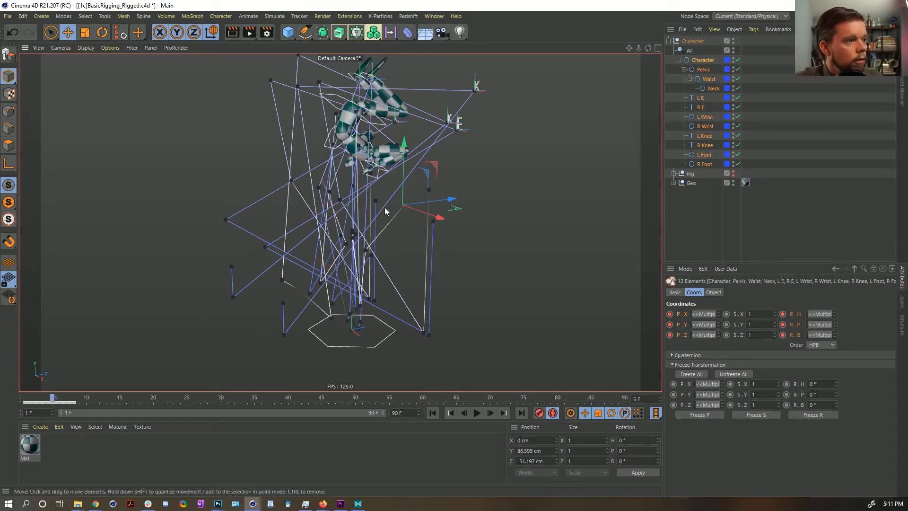
pyautogui.press('g')
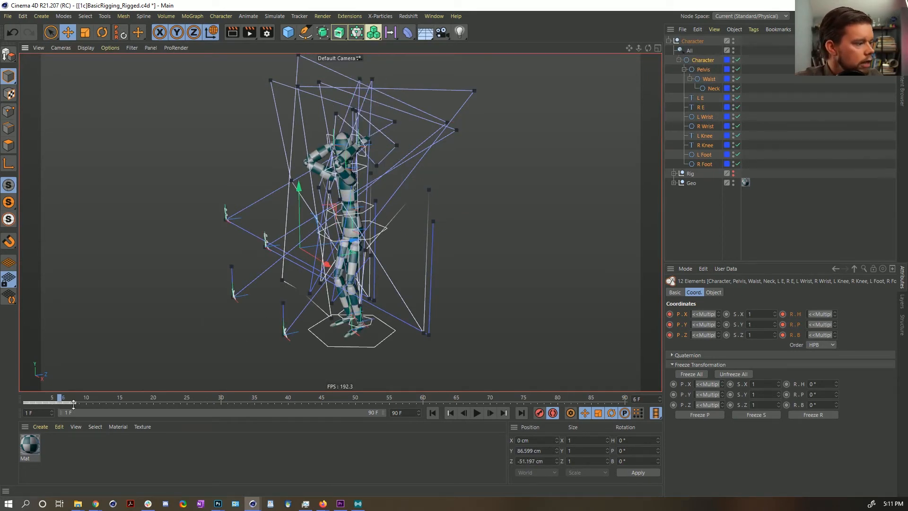
pyautogui.moveTo(85, 401); pyautogui.dragTo(60, 398)
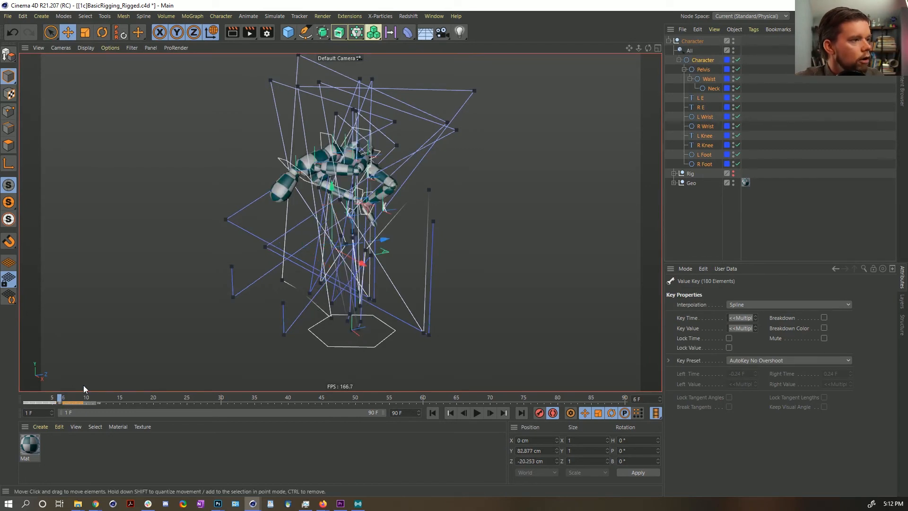
# At frame 6, move both knee controllers to about 137.6 cm in world Y and -72 cm in world Z.
pyautogui.keyDown('alt'); pyautogui.moveTo(359, 178); pyautogui.dragTo(381, 178); pyautogui.keyUp('alt')
pyautogui.click(693, 223)
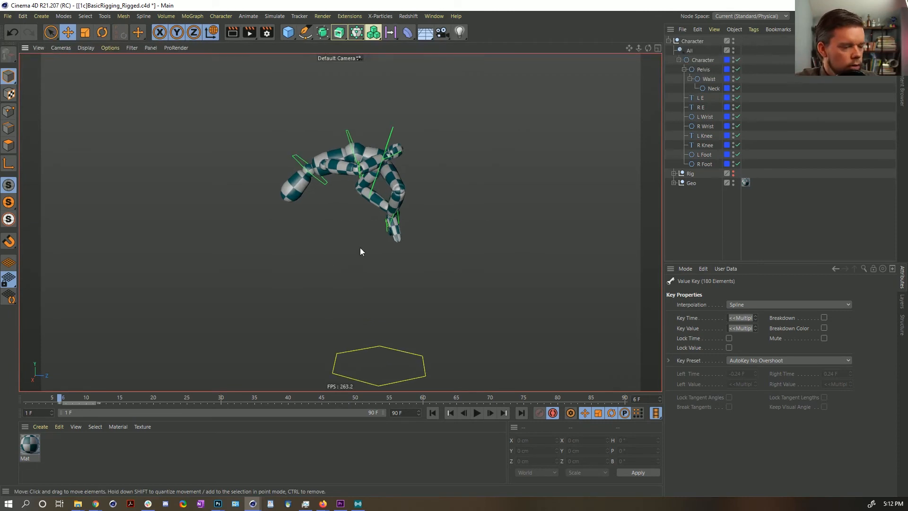
pyautogui.press('f')
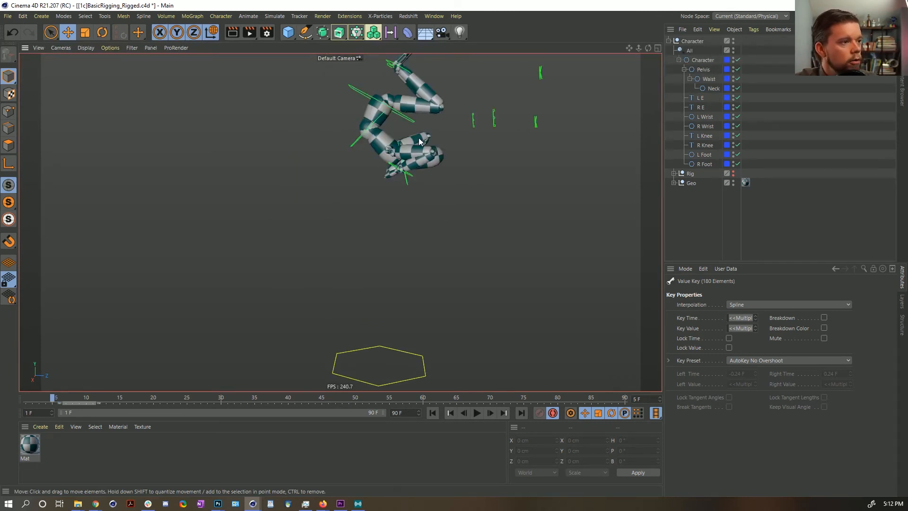
pyautogui.press('g')
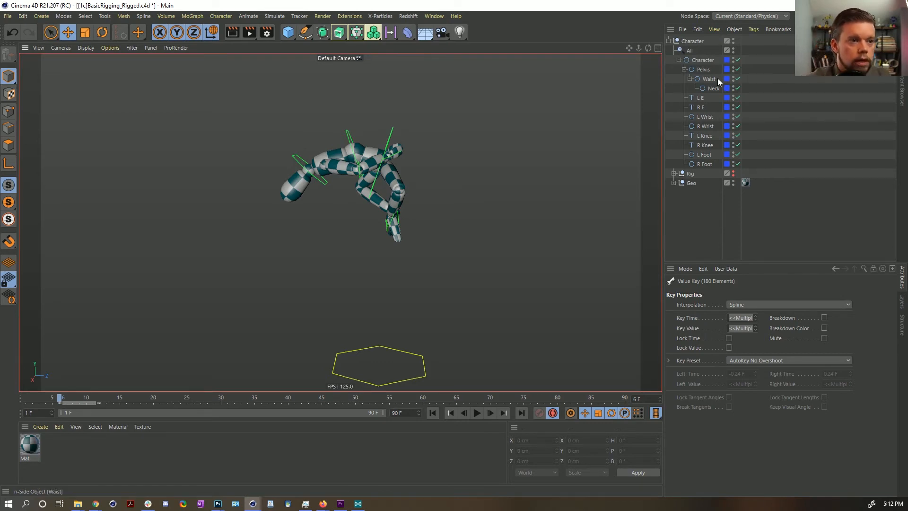
pyautogui.click(707, 137)
pyautogui.keyDown('shift'); pyautogui.click(713, 146); pyautogui.keyUp('shift')
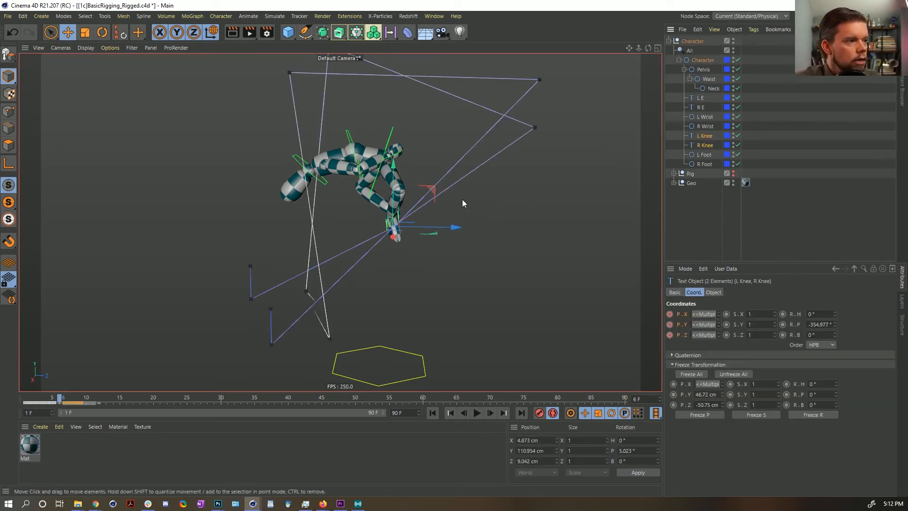
pyautogui.press('e')
pyautogui.moveTo(433, 185); pyautogui.dragTo(326, 149)
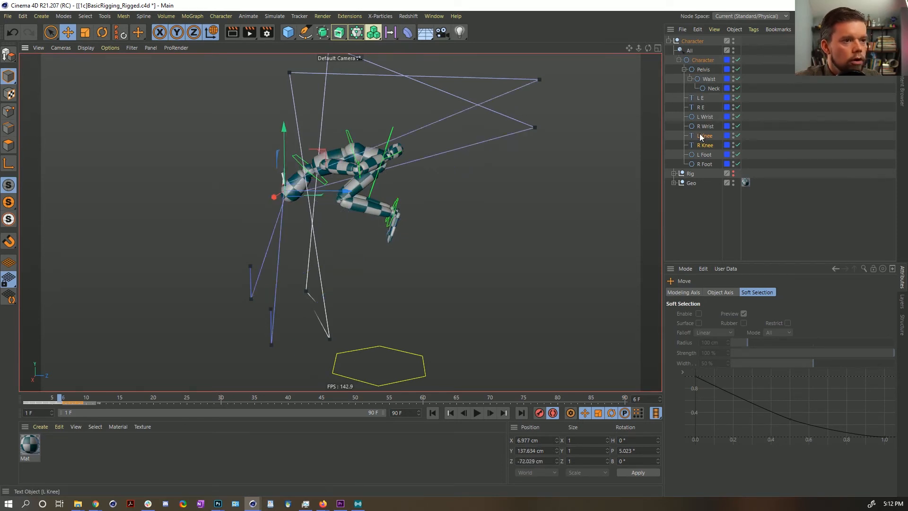
# Raise both elbow controllers at frame 6 to about 107.9 cm in Y and -70.1 cm in Z.
pyautogui.click(706, 117)
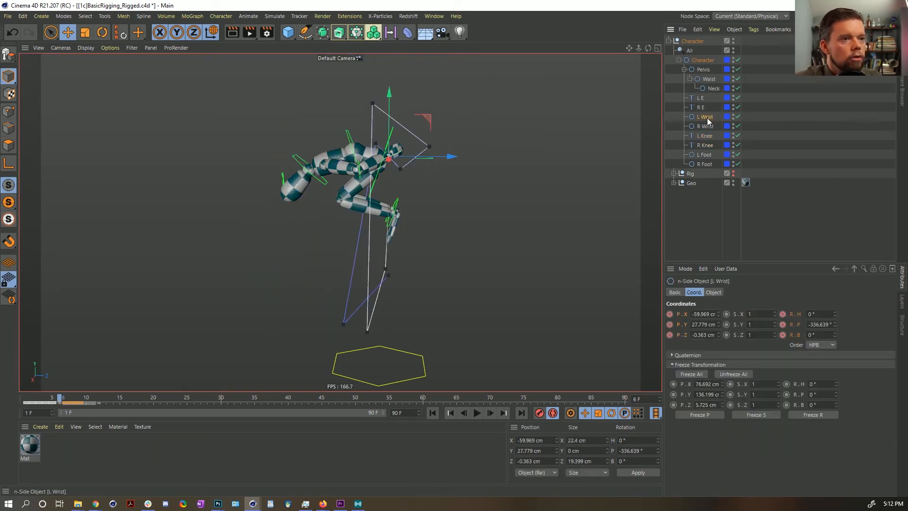
pyautogui.click(701, 99)
pyautogui.keyDown('shift'); pyautogui.click(700, 108); pyautogui.keyUp('shift')
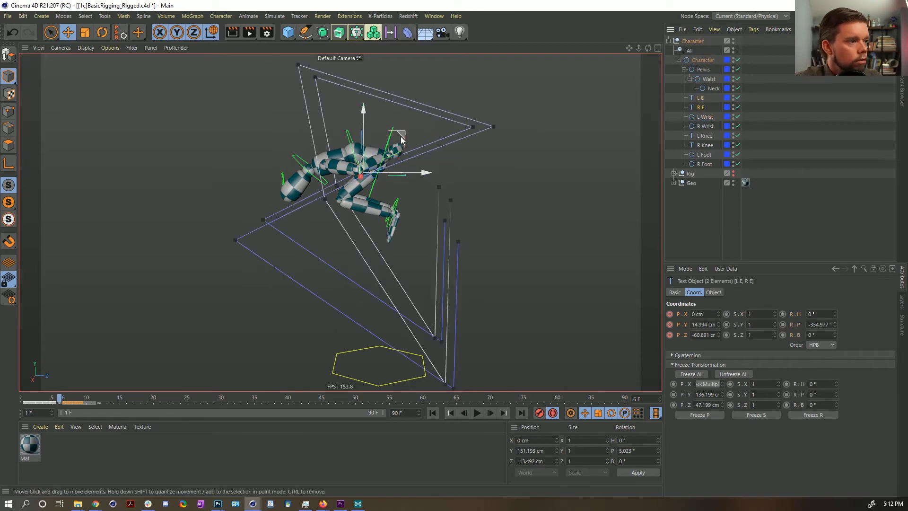
pyautogui.moveTo(403, 136); pyautogui.dragTo(394, 7)
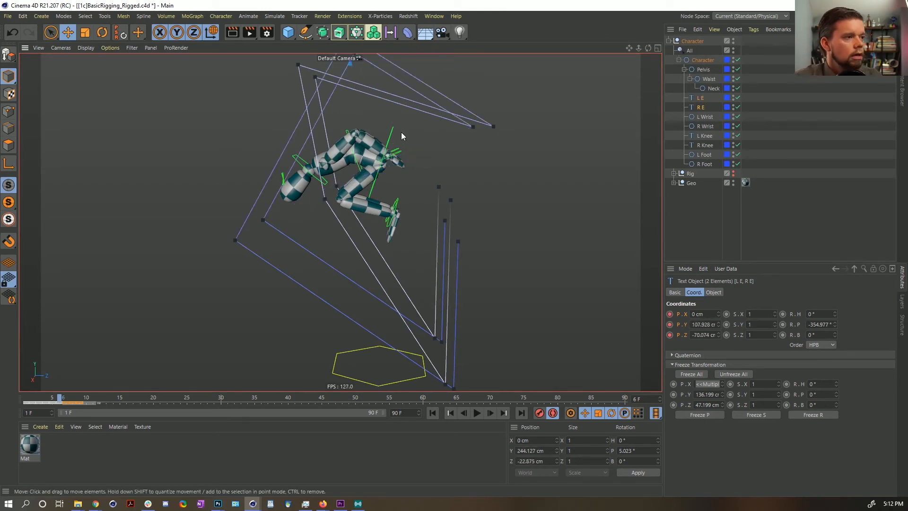
# Step back and forth through frames 4 to 9 to examine how the flip leads into the landing and stand.
pyautogui.press('f')
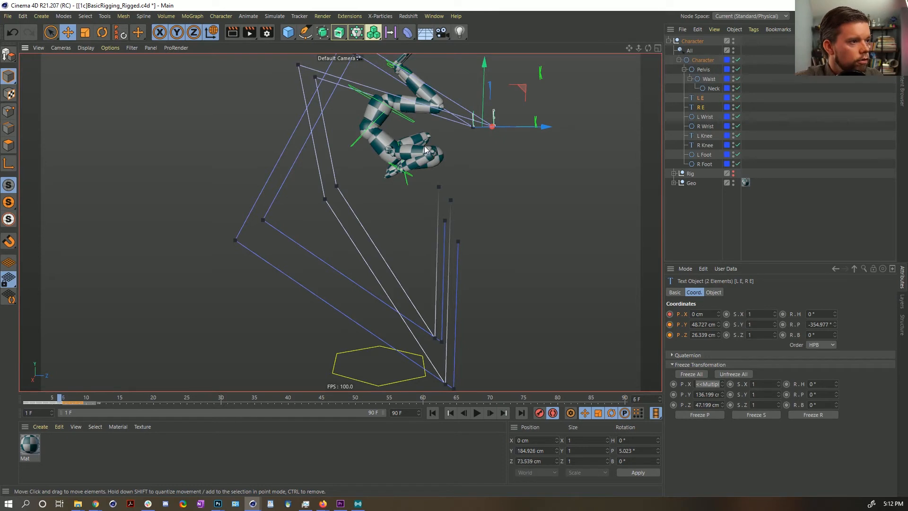
pyautogui.press('g')
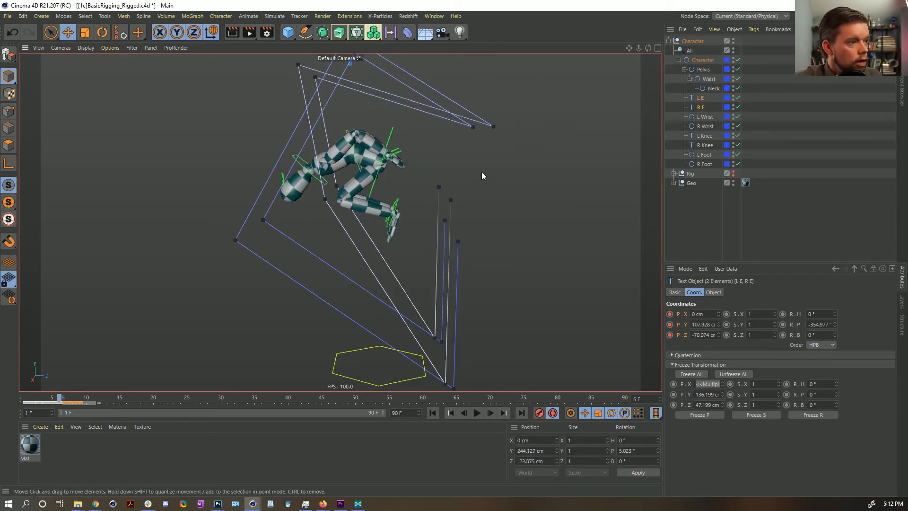
pyautogui.press('g')
pyautogui.press('f')
pyautogui.press('f')
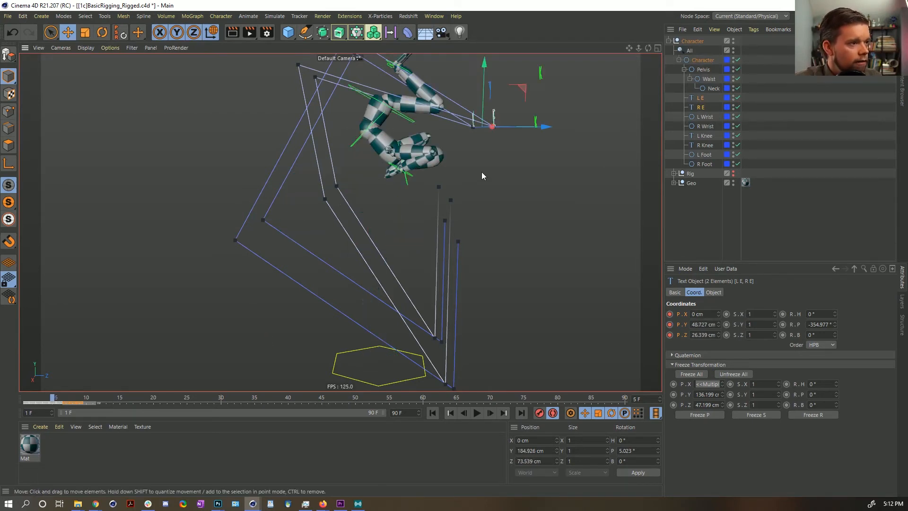
pyautogui.press('g')
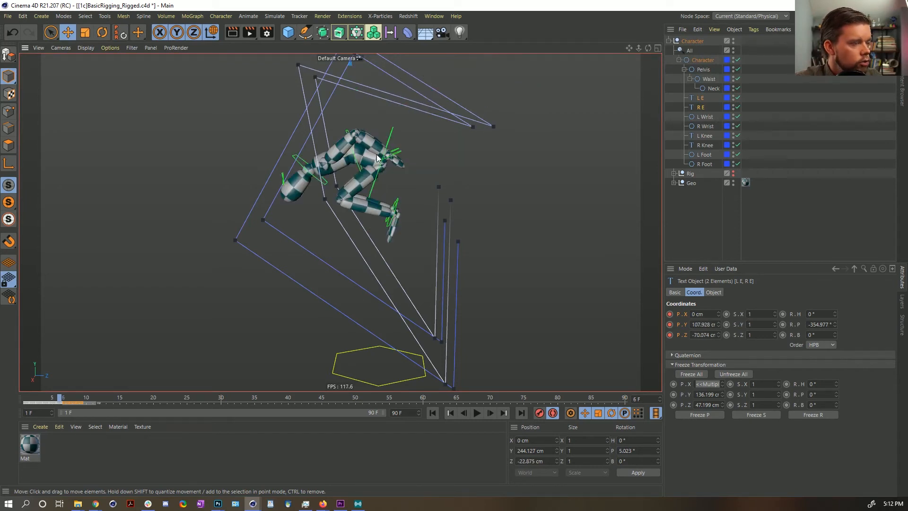
pyautogui.press('f')
pyautogui.press('f')
pyautogui.press('f')
pyautogui.press('g')
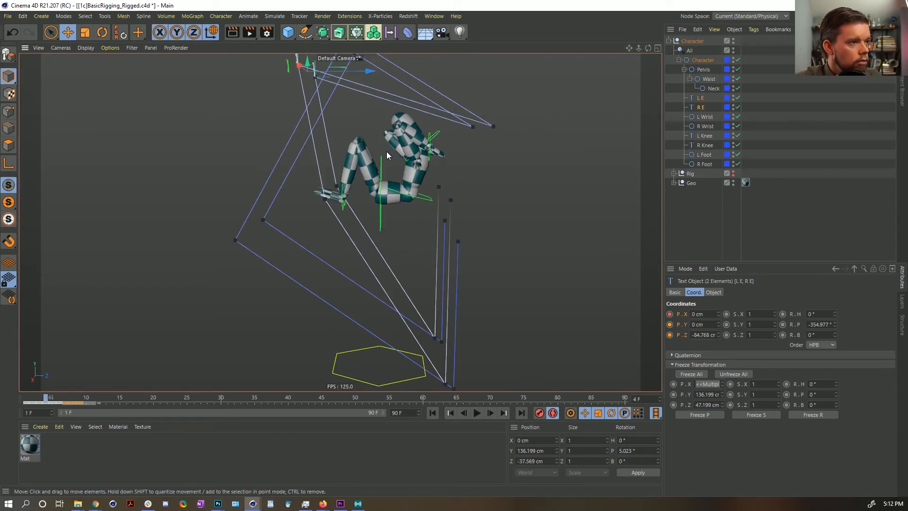
pyautogui.press('g')
pyautogui.press('g')
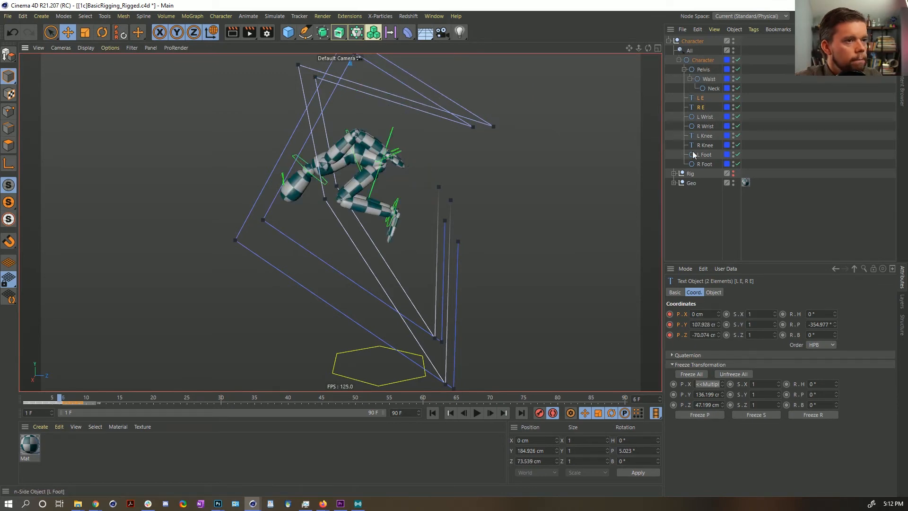
pyautogui.press('g')
pyautogui.press('g')
pyautogui.press('f')
pyautogui.press('g')
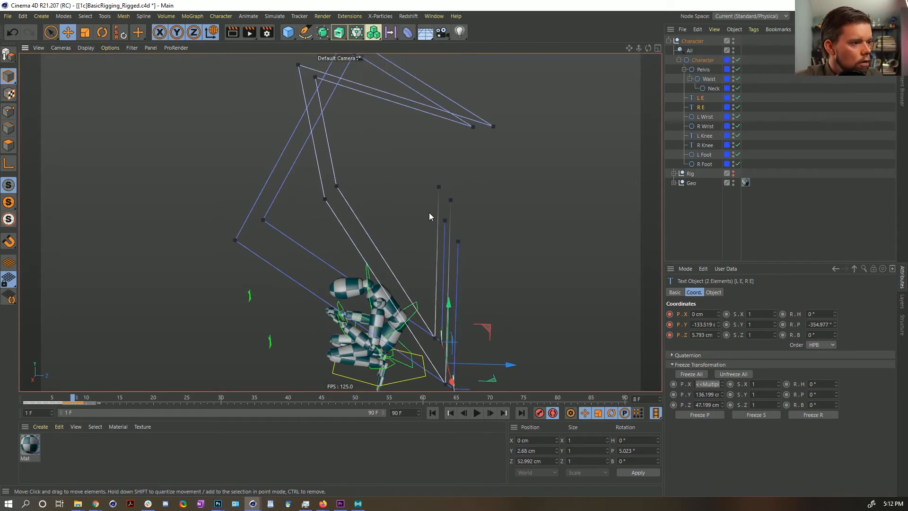
pyautogui.press('g')
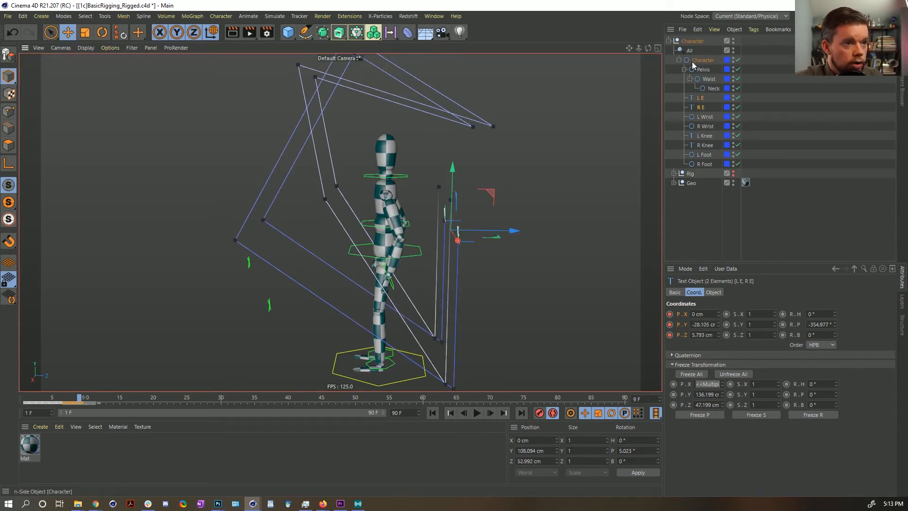
pyautogui.press('f')
pyautogui.press('f')
pyautogui.press('f')
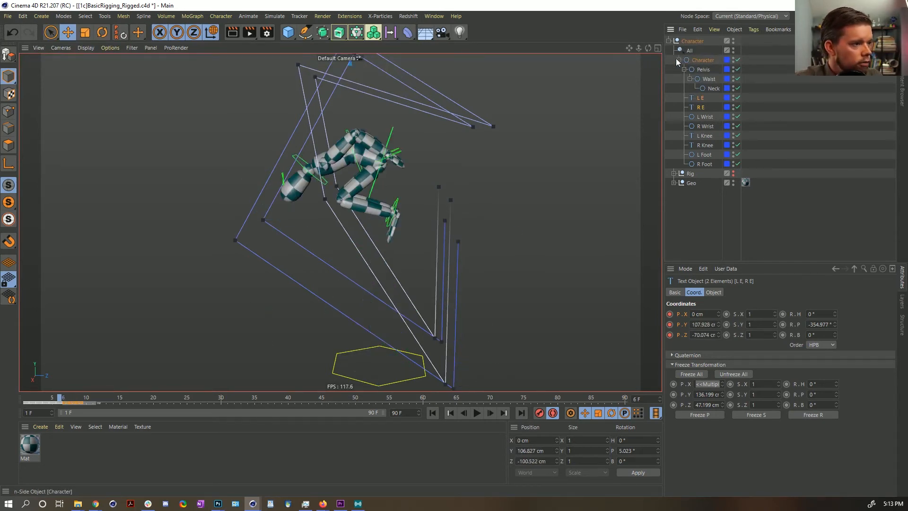
# Select all 12 controllers again and return to the start of the animation.
pyautogui.click(681, 48)
pyautogui.doubleClick(681, 49)
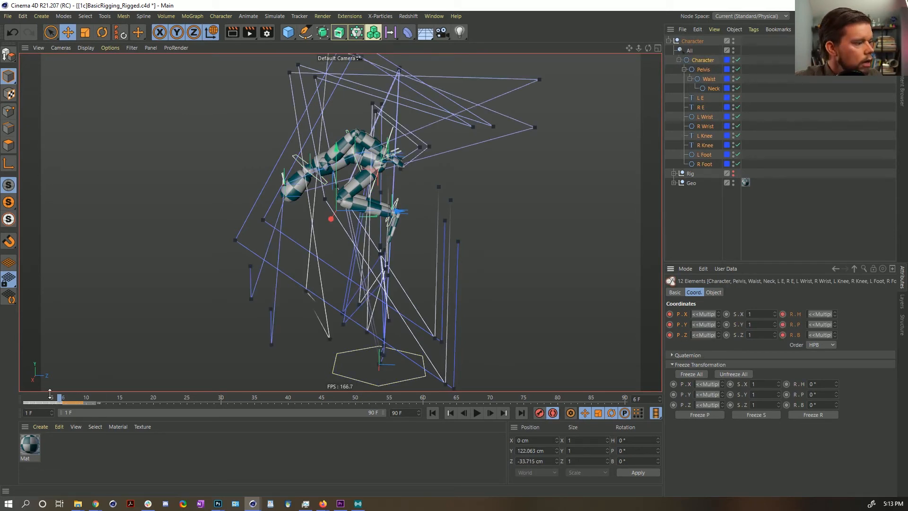
pyautogui.click(19, 401)
# Step repeatedly through frames 2 to 5 to examine the leap's transition from the tuck into the upside-down pose.
pyautogui.press('g')
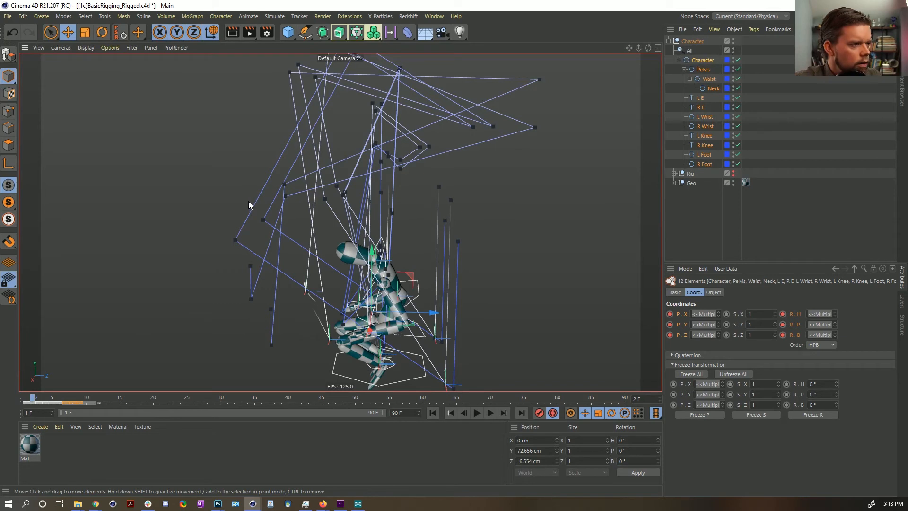
pyautogui.press('g')
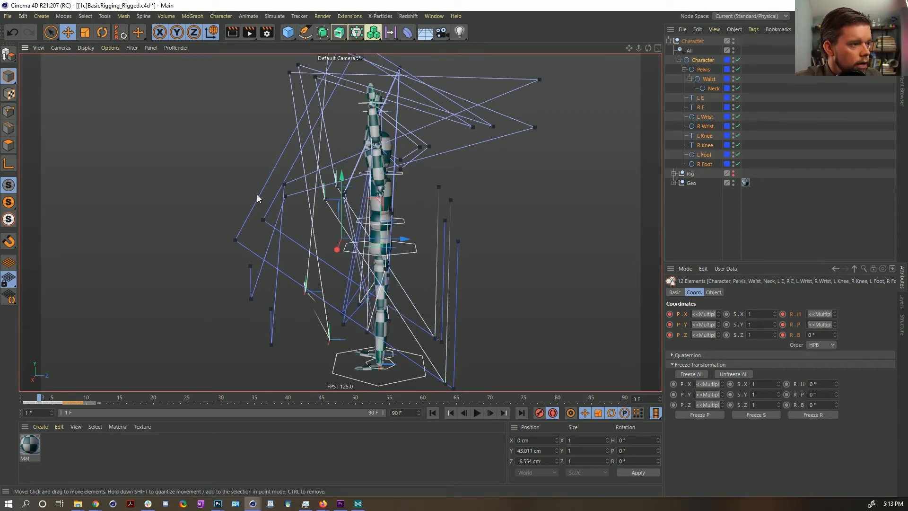
pyautogui.press('g')
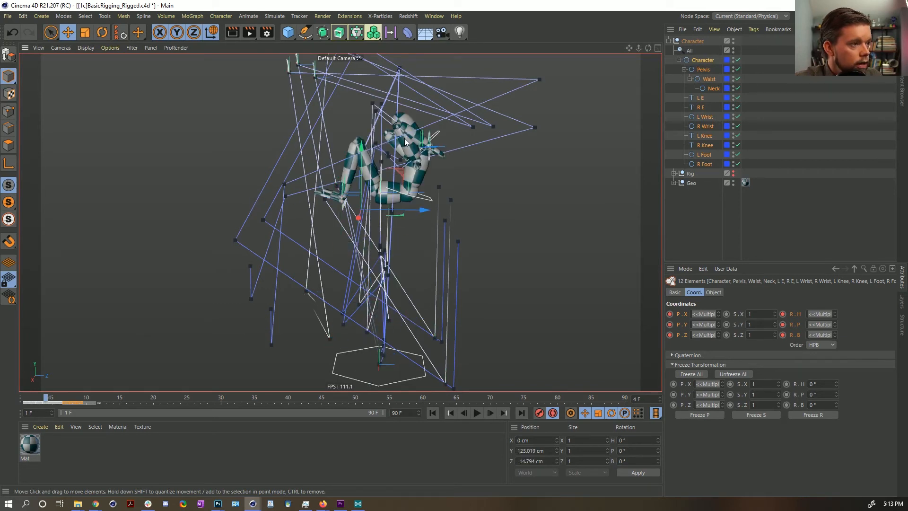
pyautogui.press('g')
pyautogui.press('g')
pyautogui.press('f')
pyautogui.press('f')
pyautogui.press('f')
pyautogui.press('g')
pyautogui.press('g')
pyautogui.press('f')
pyautogui.press('g')
pyautogui.press('f')
pyautogui.press('g')
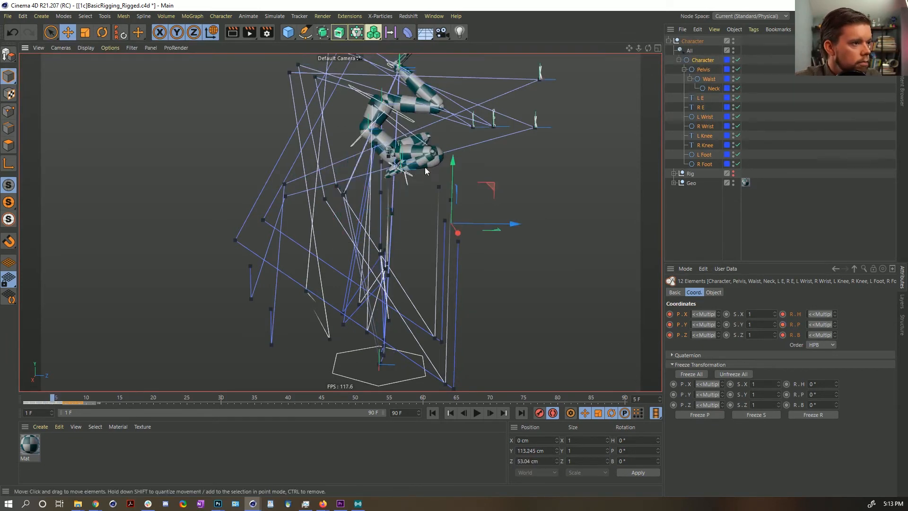
# Shift the selected controllers' keys from frame 5 onward one frame later.
pyautogui.press('f')
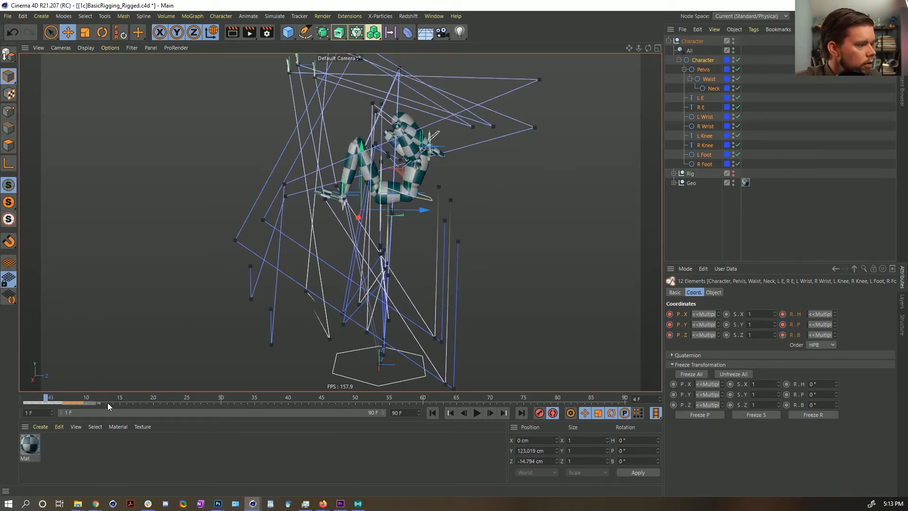
pyautogui.click(51, 402)
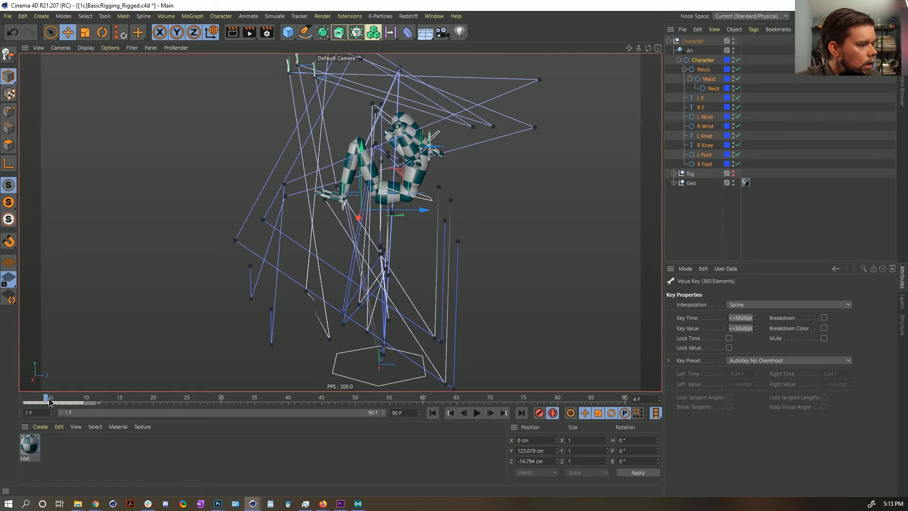
pyautogui.moveTo(53, 402)
pyautogui.mouseDown()
pyautogui.moveTo(96, 405)
pyautogui.moveTo(52, 402)
pyautogui.mouseUp()
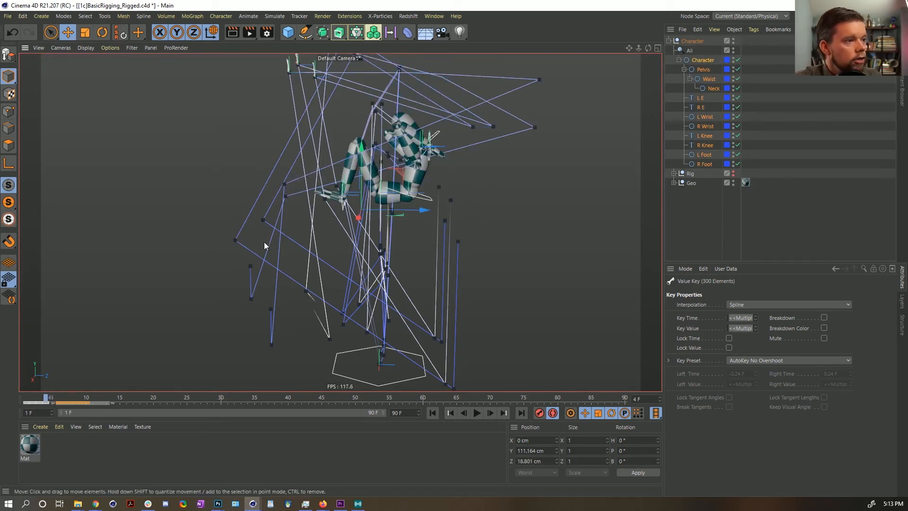
# At frame 5, move both wrist controllers up and toward positive Z on the tucked character.
pyautogui.click(704, 69)
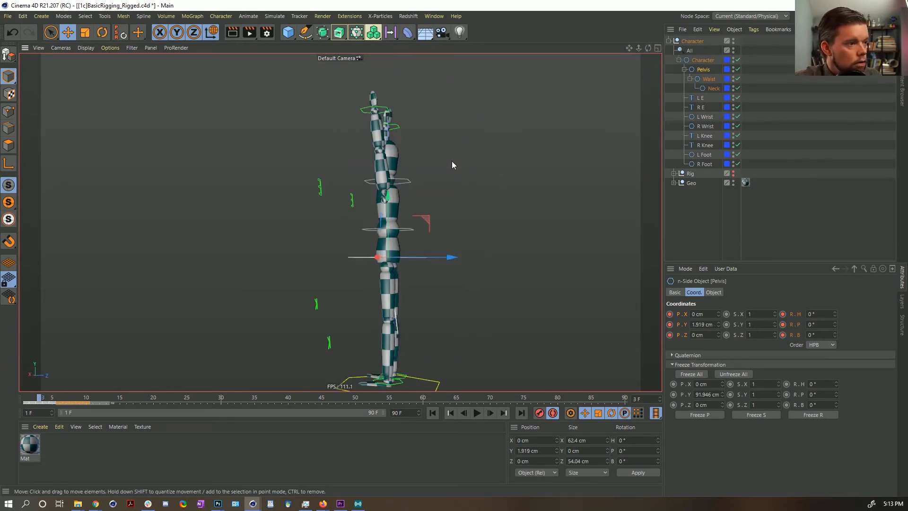
pyautogui.keyDown('alt'); pyautogui.moveTo(455, 160); pyautogui.dragTo(377, 211, button='middle'); pyautogui.keyUp('alt')
pyautogui.keyDown('alt'); pyautogui.moveTo(378, 214); pyautogui.dragTo(378, 223); pyautogui.keyUp('alt')
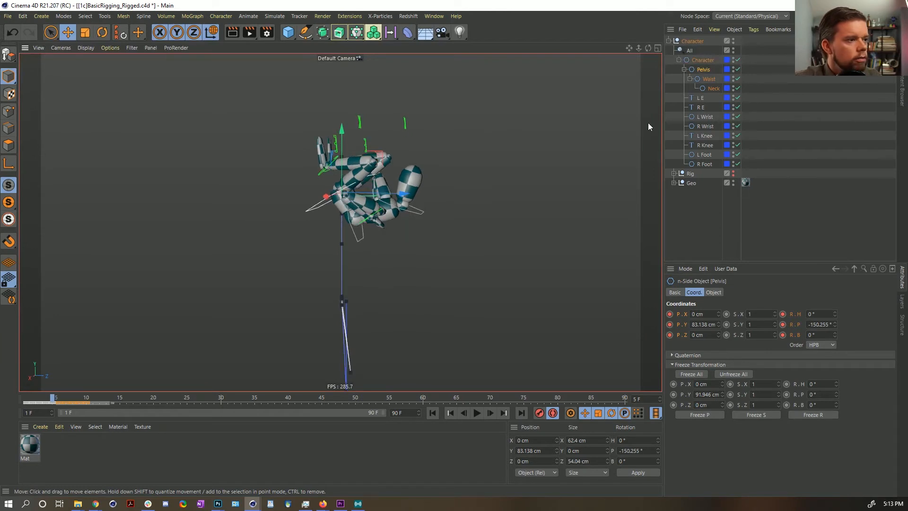
pyautogui.click(704, 117)
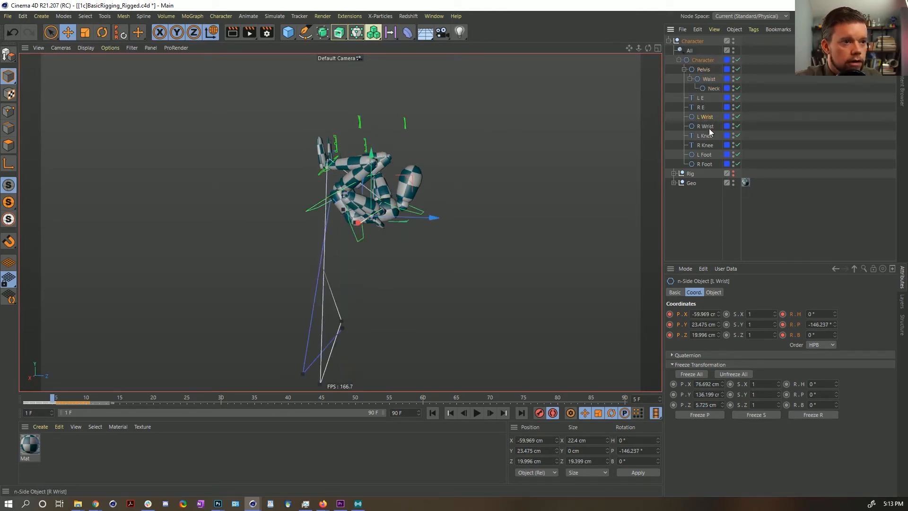
pyautogui.keyDown('shift'); pyautogui.click(707, 126); pyautogui.keyUp('shift')
pyautogui.press('e')
pyautogui.moveTo(412, 180); pyautogui.dragTo(440, 164)
# Move the left elbow controller at frame 5 to about 68.9 cm in Y and -37.9 cm in Z, and check the neighbouring frames.
pyautogui.keyDown('alt'); pyautogui.moveTo(453, 207); pyautogui.dragTo(413, 211); pyautogui.keyUp('alt')
pyautogui.moveTo(324, 197); pyautogui.dragTo(381, 148)
pyautogui.click(372, 143)
pyautogui.press('f')
pyautogui.press('f')
pyautogui.press('g')
pyautogui.press('g')
pyautogui.press('g')
pyautogui.press('f')
pyautogui.press('f')
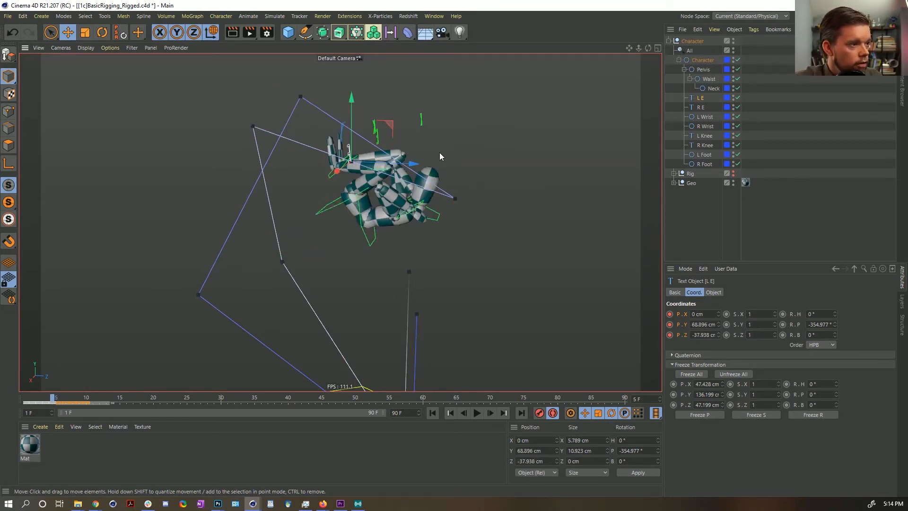
# Step back and forth through frames 5 to 8 to examine the flip's transition from the tuck to the upright pose.
pyautogui.press('f')
pyautogui.press('f')
pyautogui.press('g')
pyautogui.press('g')
pyautogui.press('f')
pyautogui.press('f')
pyautogui.press('f')
pyautogui.press('f')
pyautogui.press('g')
pyautogui.press('g')
pyautogui.press('g')
pyautogui.press('g')
pyautogui.press('f')
pyautogui.press('g')
pyautogui.press('f')
pyautogui.press('g')
pyautogui.press('g')
pyautogui.press('g')
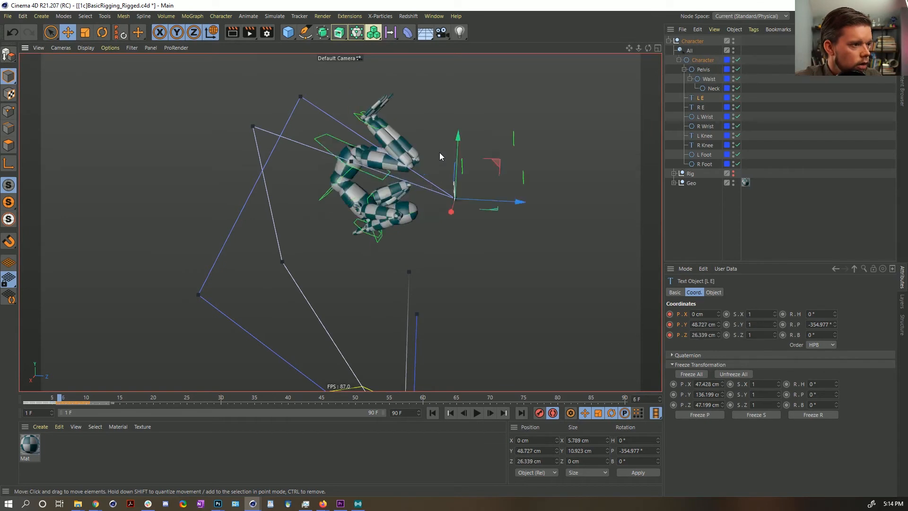
pyautogui.press('g')
pyautogui.press('f')
pyautogui.press('f')
pyautogui.press('f')
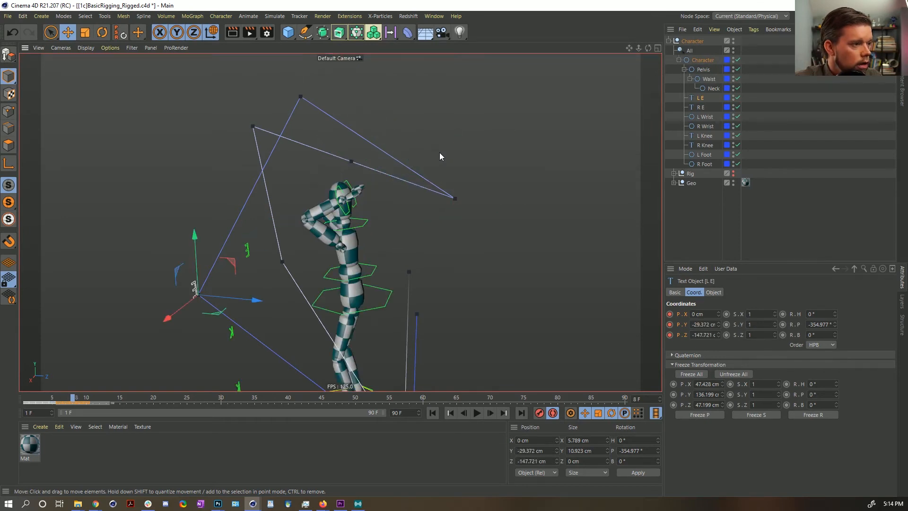
pyautogui.press('f')
pyautogui.press('g')
pyautogui.press('g')
pyautogui.press('g')
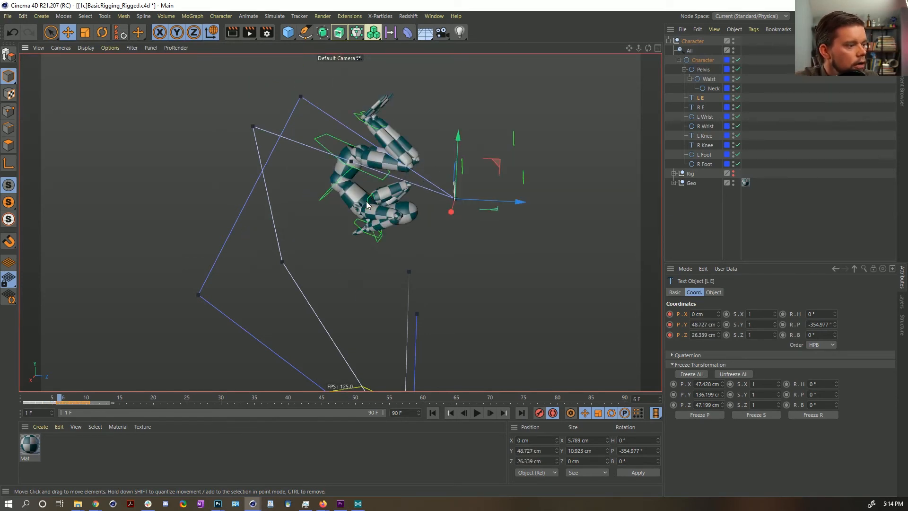
pyautogui.press('g')
pyautogui.press('f')
pyautogui.press('f')
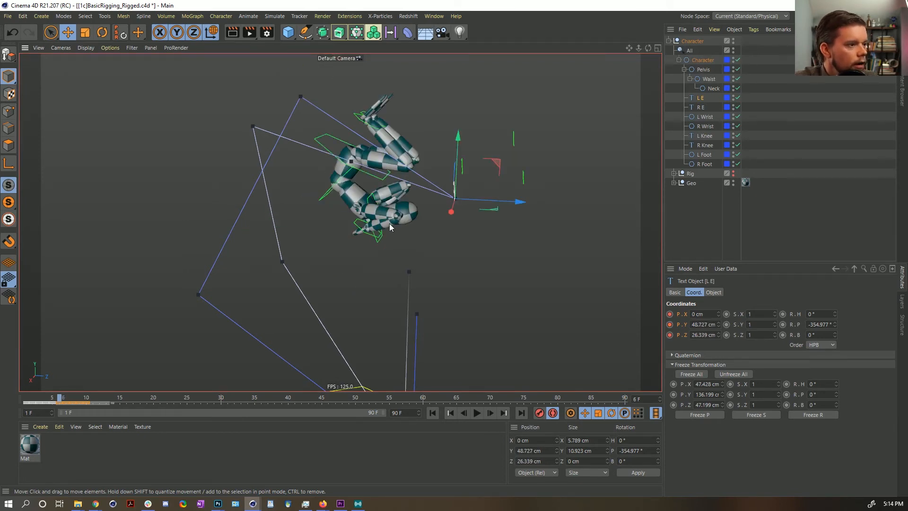
pyautogui.press('g')
pyautogui.press('f')
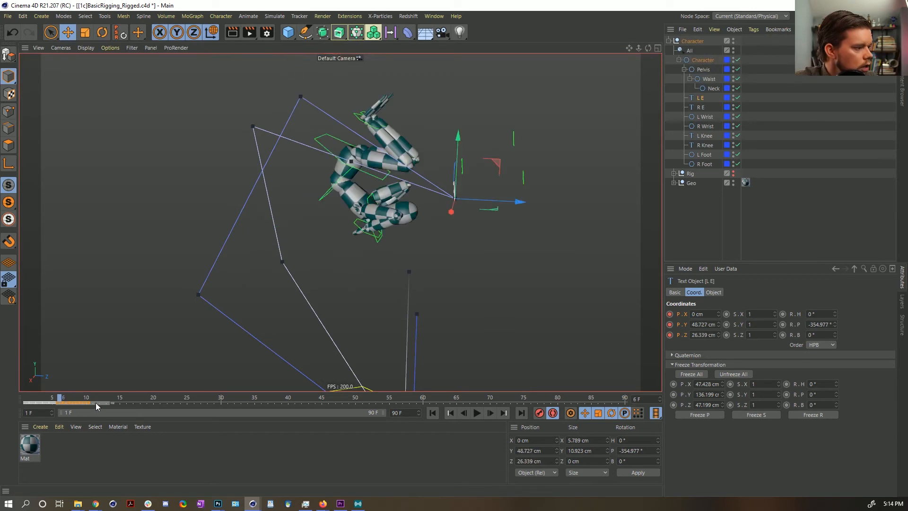
# Shift all the character controllers' keys from frame 7 onward one frame later and go to frame 7.
pyautogui.moveTo(58, 402); pyautogui.dragTo(91, 403)
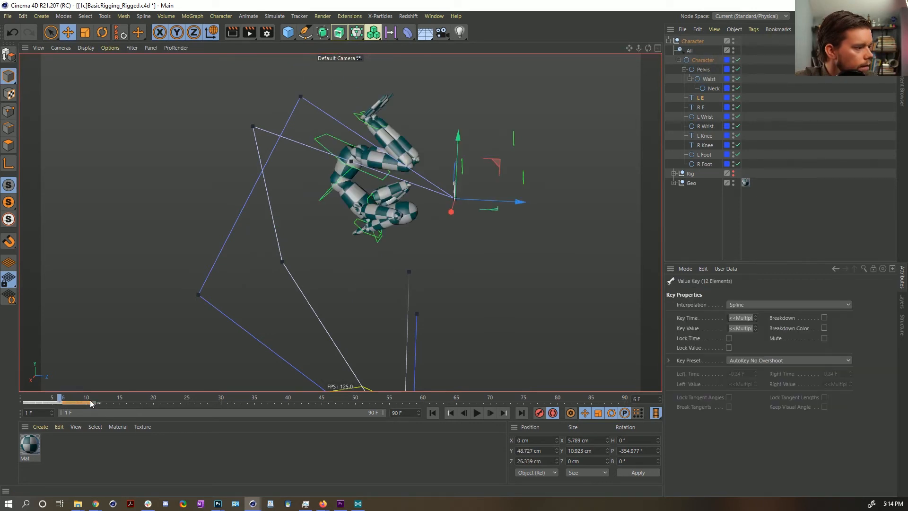
pyautogui.click(698, 59)
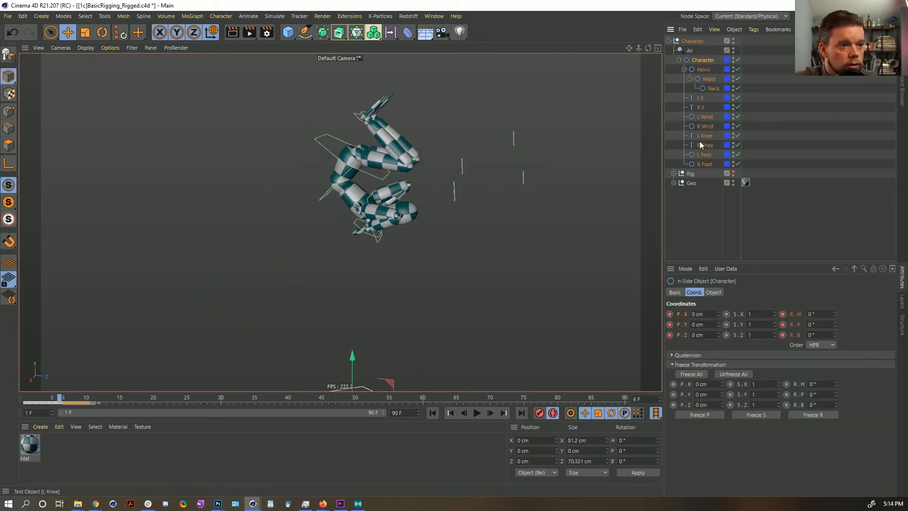
pyautogui.keyDown('shift'); pyautogui.click(705, 164); pyautogui.keyUp('shift')
pyautogui.moveTo(67, 402); pyautogui.dragTo(73, 402)
pyautogui.click(66, 400)
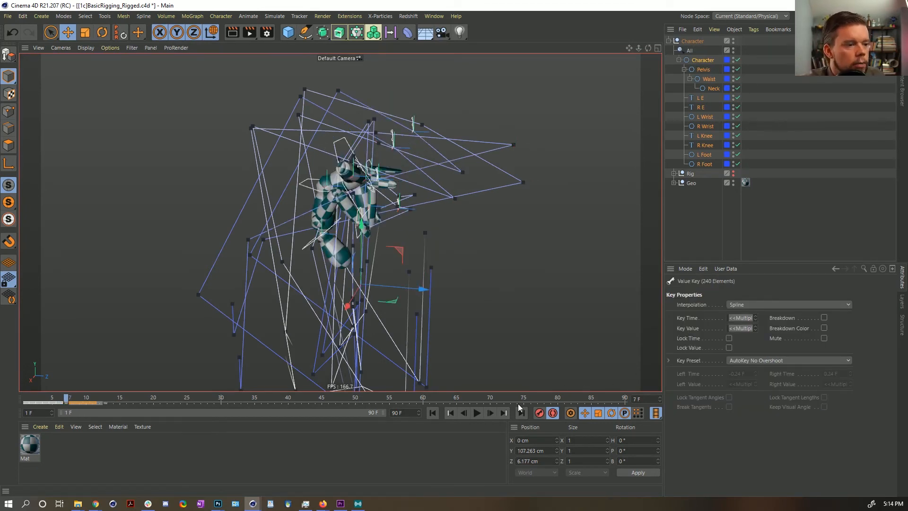
pyautogui.click(785, 198)
# At frame 7, move both knee controllers down below the character's head.
pyautogui.keyDown('alt'); pyautogui.moveTo(399, 227); pyautogui.dragTo(358, 198); pyautogui.keyUp('alt')
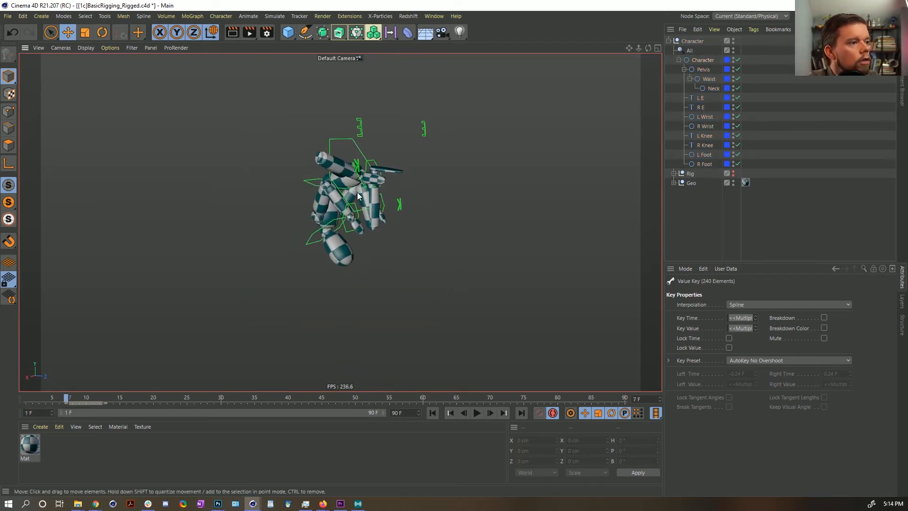
pyautogui.click(357, 165)
pyautogui.keyDown('shift'); pyautogui.click(399, 204); pyautogui.keyUp('shift')
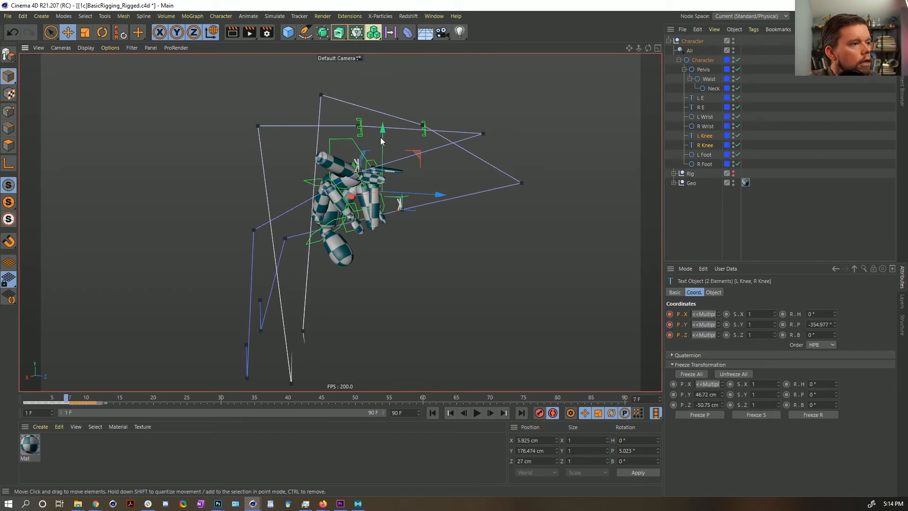
pyautogui.moveTo(384, 148); pyautogui.dragTo(363, 276)
pyautogui.click(357, 267)
pyautogui.keyDown('alt'); pyautogui.moveTo(364, 229); pyautogui.dragTo(474, 229); pyautogui.keyUp('alt')
# Move both elbow controllers at frame 7 to about 91.9 cm in Y and -20.2 cm in Z.
pyautogui.click(425, 129)
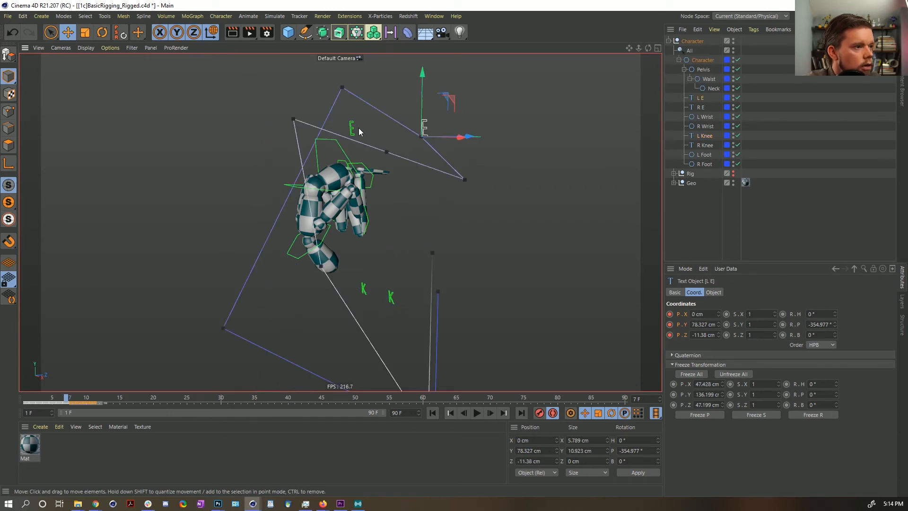
pyautogui.keyDown('shift'); pyautogui.click(353, 128); pyautogui.keyUp('shift')
pyautogui.keyDown('alt'); pyautogui.moveTo(401, 114); pyautogui.dragTo(340, 124); pyautogui.keyUp('alt')
pyautogui.moveTo(426, 101); pyautogui.dragTo(414, 81)
pyautogui.keyDown('alt'); pyautogui.moveTo(382, 131); pyautogui.dragTo(370, 231); pyautogui.keyUp('alt')
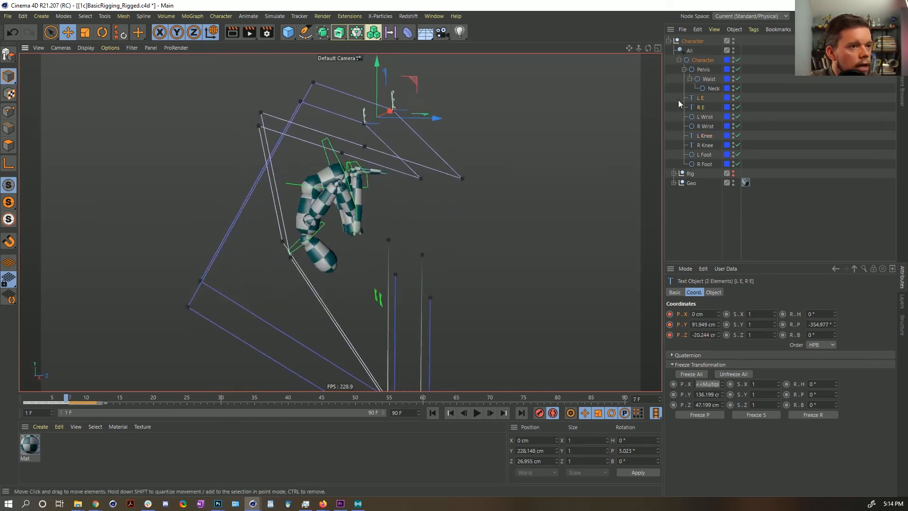
# At frame 7, move both wrist controllers down and toward negative Z, close to the character's head.
pyautogui.click(710, 117)
pyautogui.keyDown('ctrl'); pyautogui.click(709, 126); pyautogui.keyUp('ctrl')
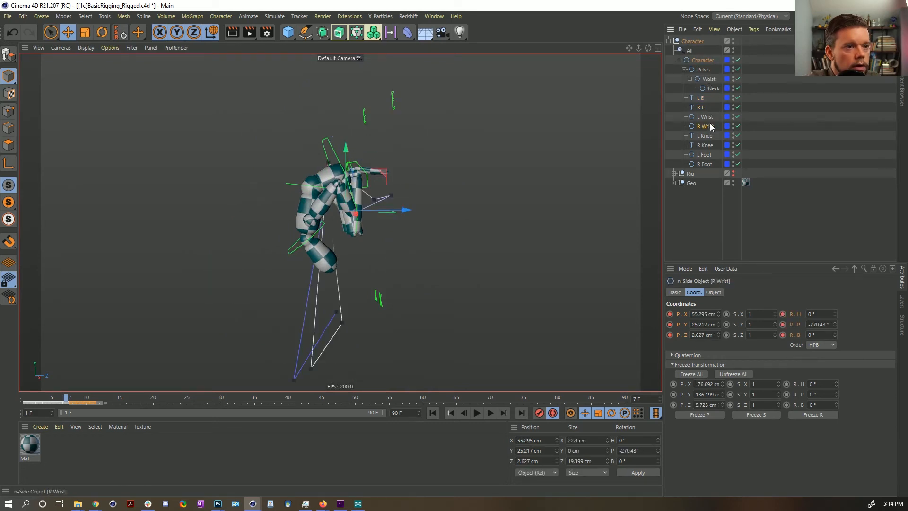
pyautogui.keyDown('alt'); pyautogui.moveTo(395, 198); pyautogui.dragTo(378, 227); pyautogui.keyUp('alt')
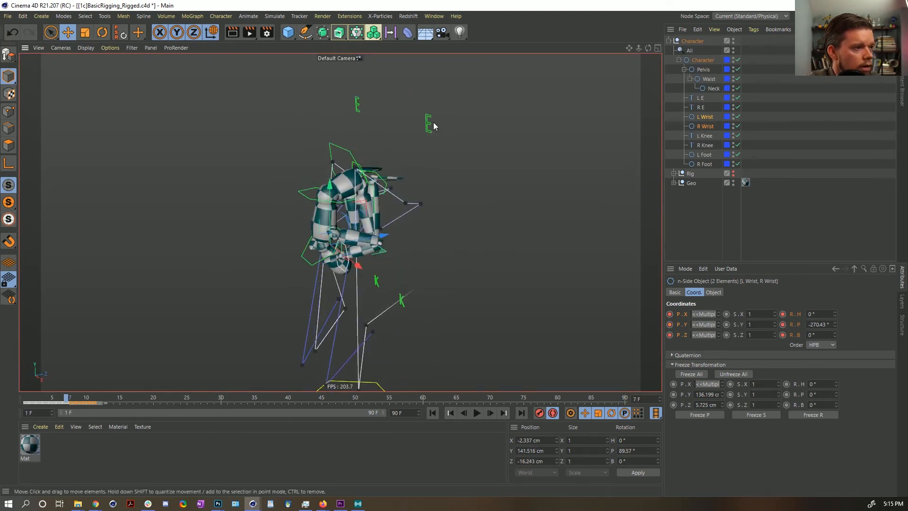
# Move both elbow controllers at frame 7 to about 98.8 cm in Y and 28.3 cm in Z.
pyautogui.click(431, 121)
pyautogui.keyDown('shift'); pyautogui.click(359, 99); pyautogui.keyUp('shift')
pyautogui.keyDown('alt'); pyautogui.moveTo(359, 102); pyautogui.dragTo(389, 110); pyautogui.keyUp('alt')
pyautogui.moveTo(413, 79); pyautogui.dragTo(483, 65)
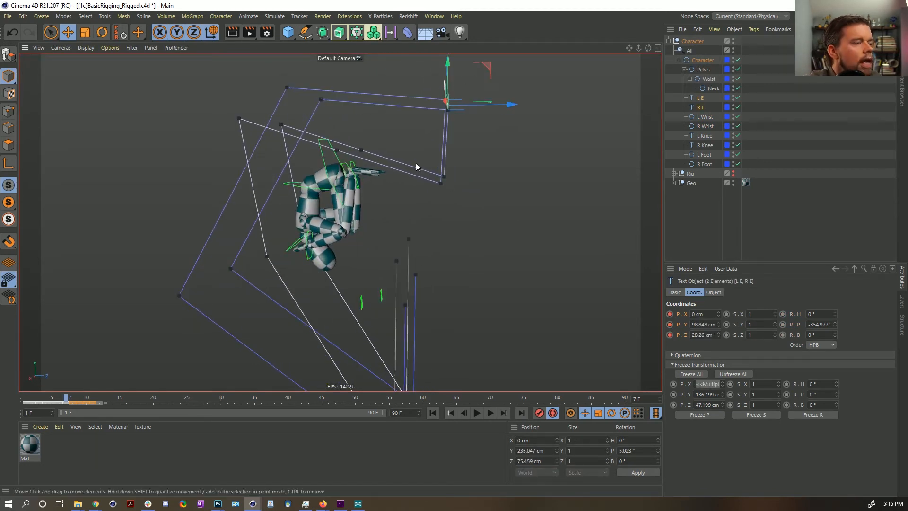
pyautogui.moveTo(365, 142)
pyautogui.keyDown('alt'); pyautogui.mouseDown()
pyautogui.moveTo(350, 148)
pyautogui.moveTo(373, 152)
pyautogui.moveTo(363, 150)
pyautogui.mouseUp(); pyautogui.keyUp('alt')
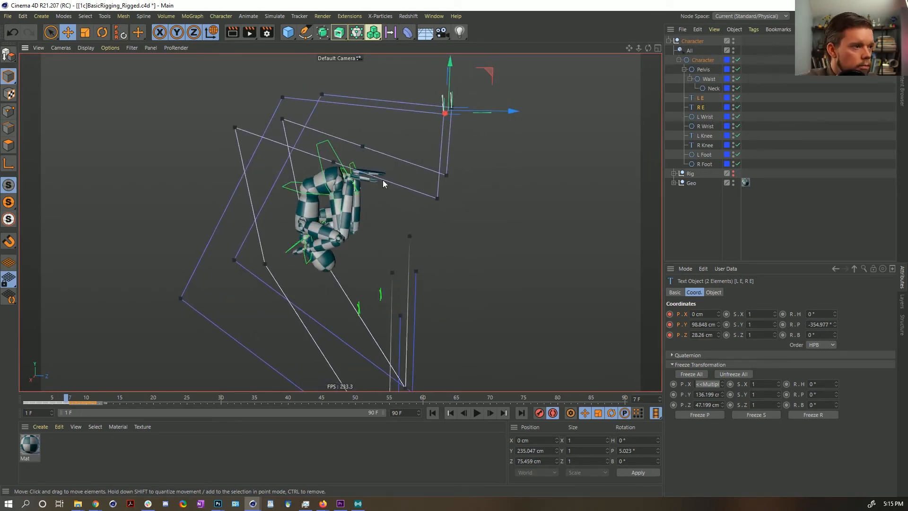
# Inspect the frame 7 pose, play the animation from the first frame, and scrub back to frame 3 to review the leap's timing.
pyautogui.click(702, 98)
pyautogui.keyDown('alt'); pyautogui.moveTo(377, 218); pyautogui.dragTo(381, 316); pyautogui.keyUp('alt')
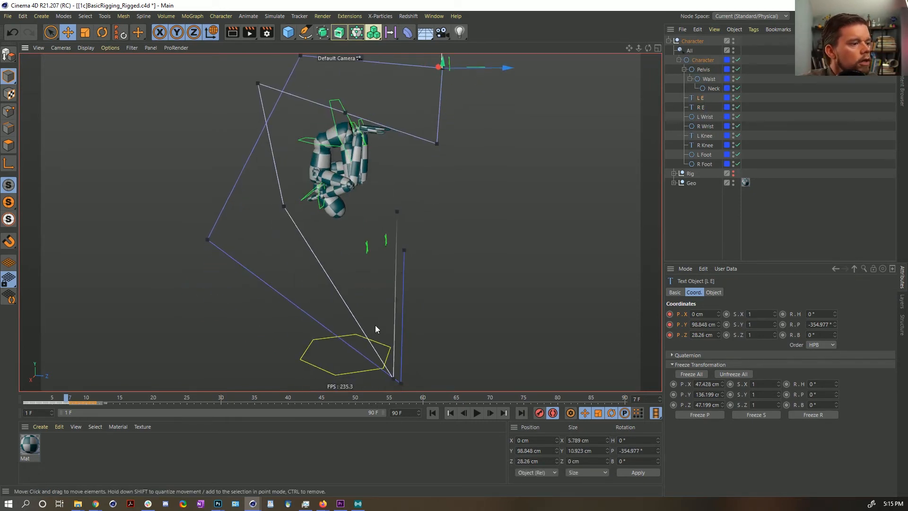
pyautogui.keyDown('alt'); pyautogui.moveTo(217, 189); pyautogui.dragTo(353, 294); pyautogui.keyUp('alt')
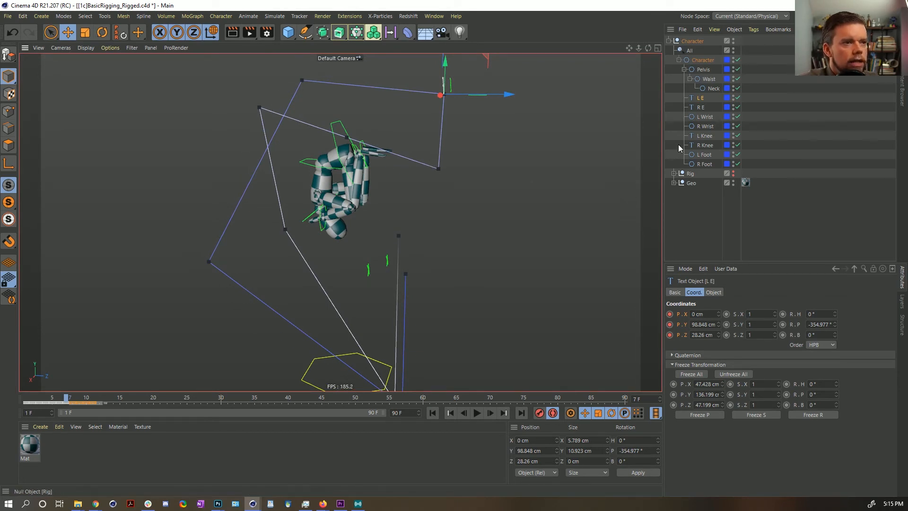
pyautogui.click(699, 70)
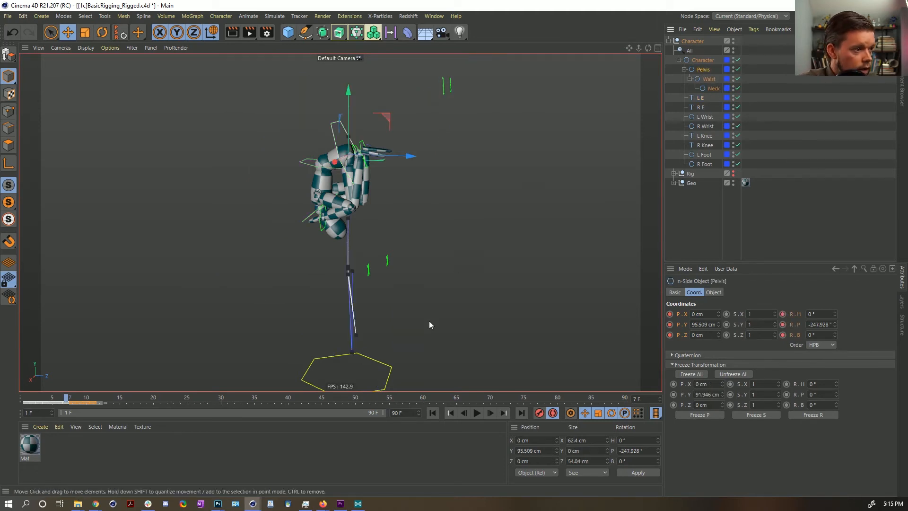
pyautogui.click(691, 210)
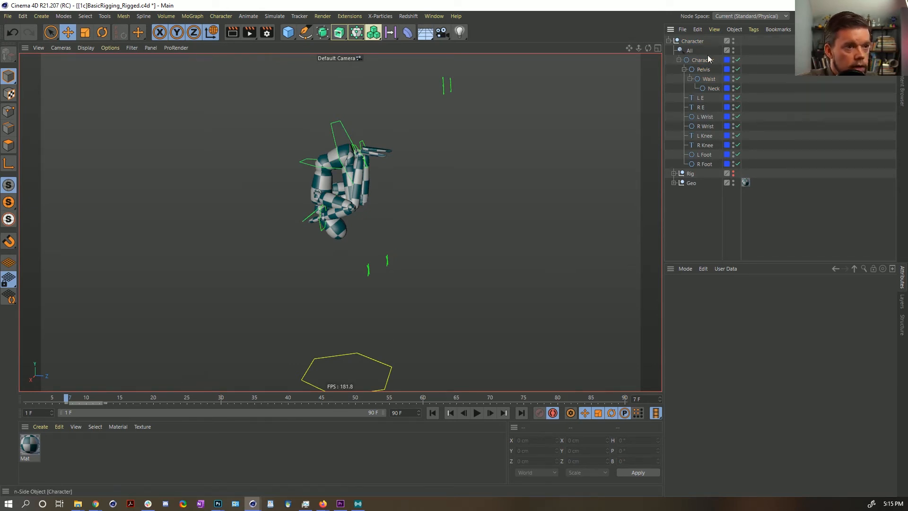
pyautogui.press('f')
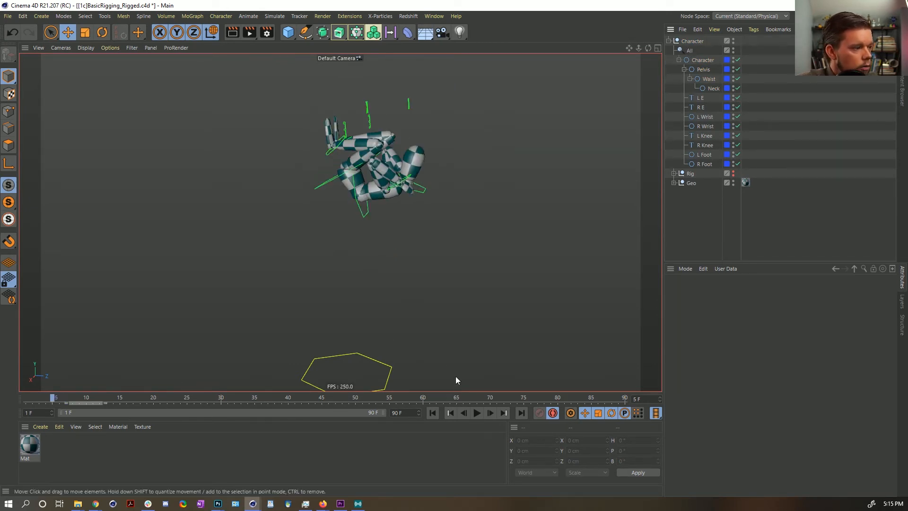
pyautogui.click(432, 414)
pyautogui.click(728, 184)
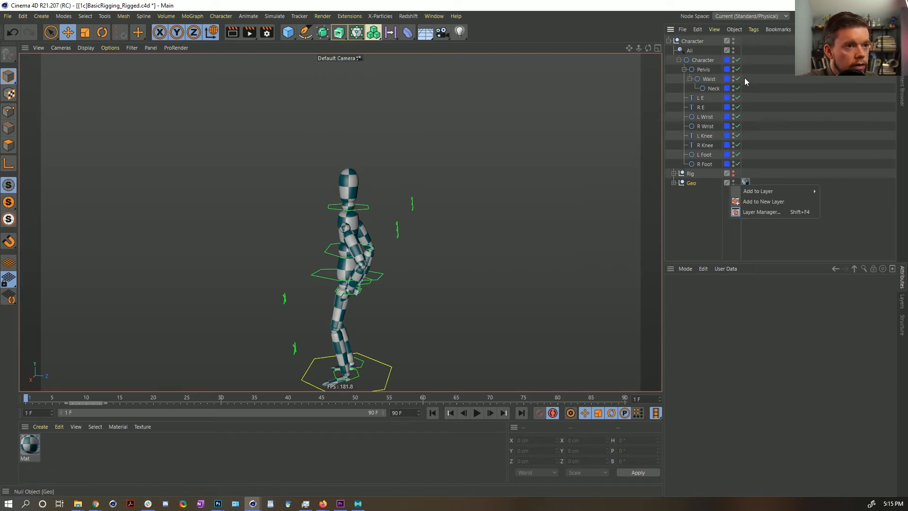
pyautogui.click(743, 79)
pyautogui.press('F8')
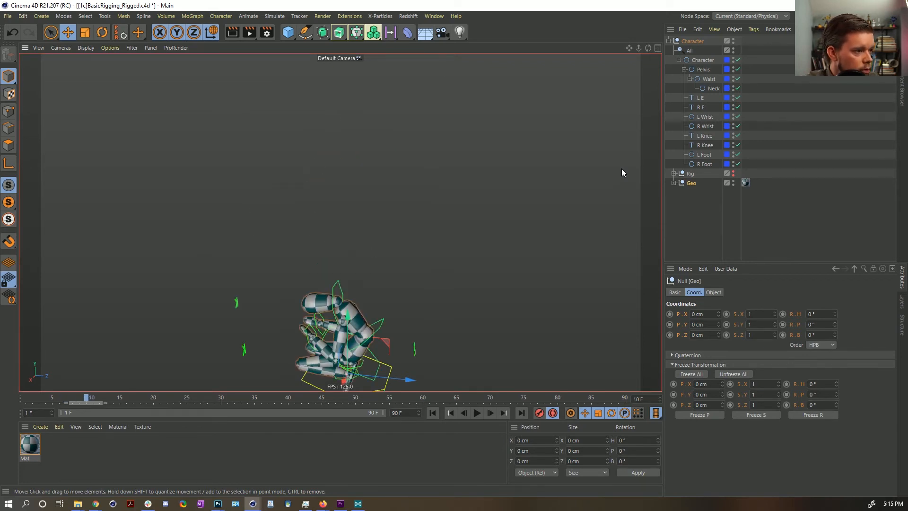
pyautogui.moveTo(73, 401); pyautogui.dragTo(38, 398)
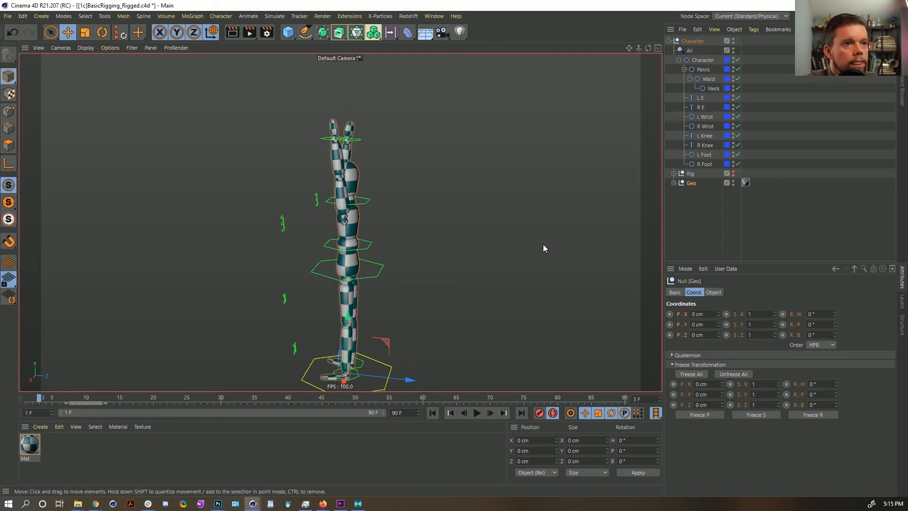
# Shift all the character controllers' keys from frame 3 onward one frame later.
pyautogui.click(702, 60)
pyautogui.keyDown('shift'); pyautogui.click(704, 164); pyautogui.keyUp('shift')
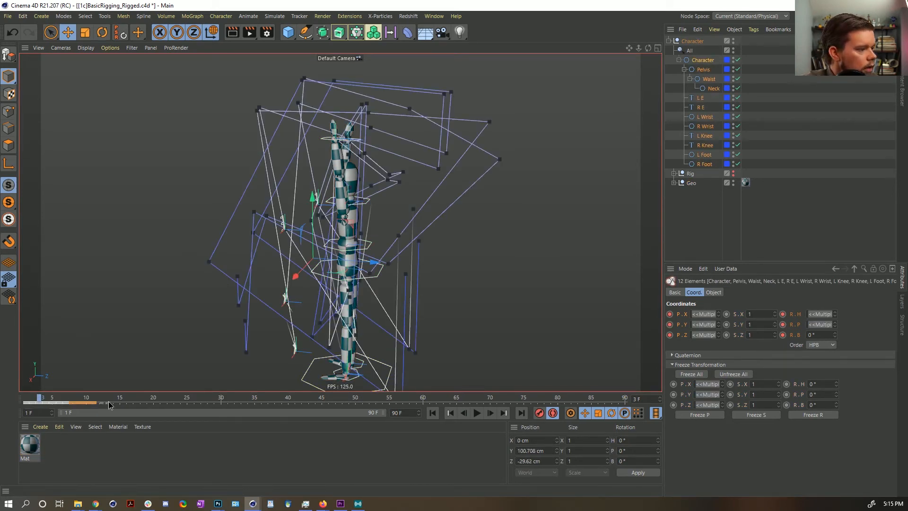
pyautogui.click(44, 402)
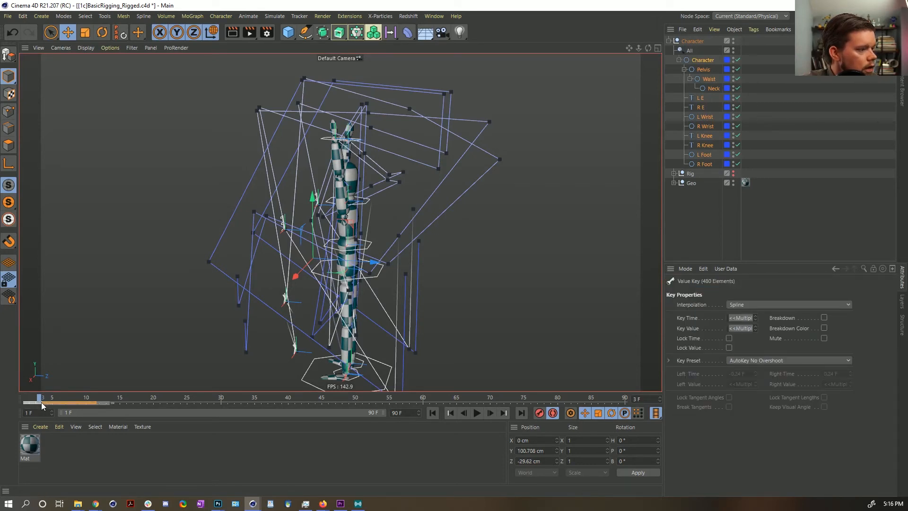
pyautogui.click(124, 402)
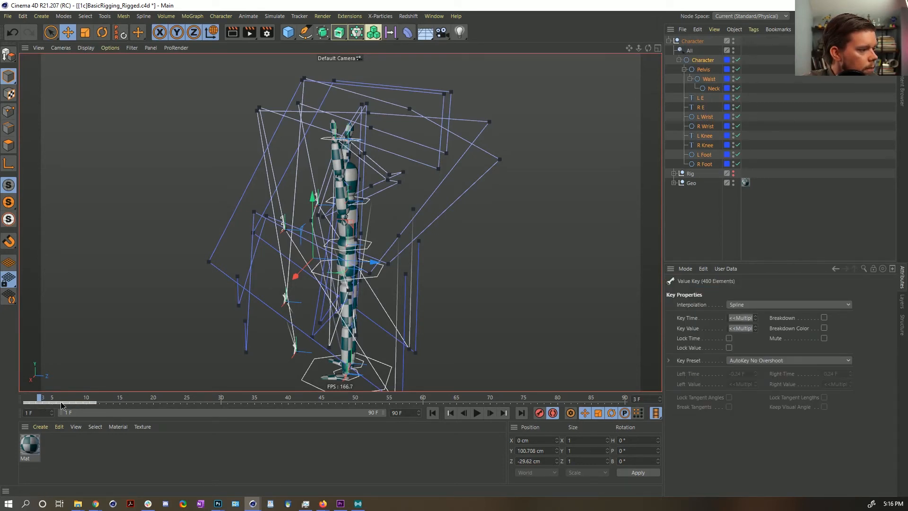
pyautogui.click(34, 403)
pyautogui.moveTo(48, 405); pyautogui.dragTo(54, 404)
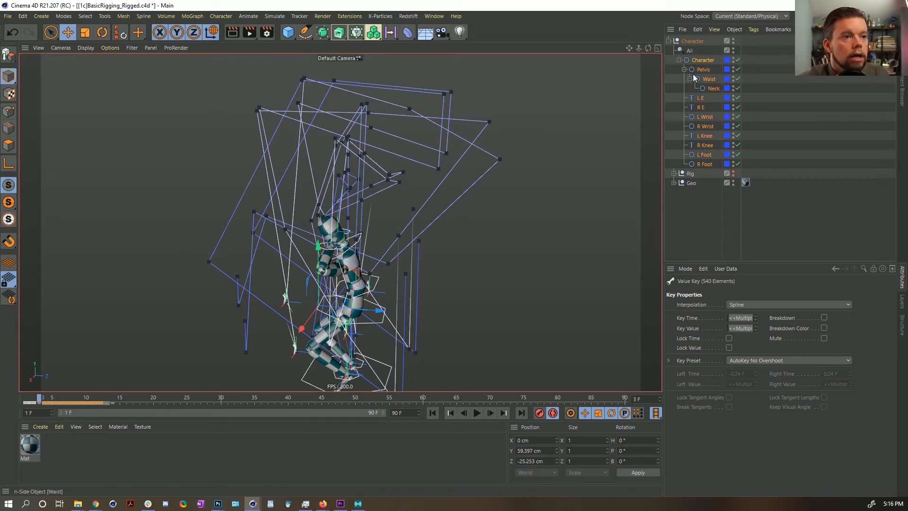
pyautogui.click(696, 225)
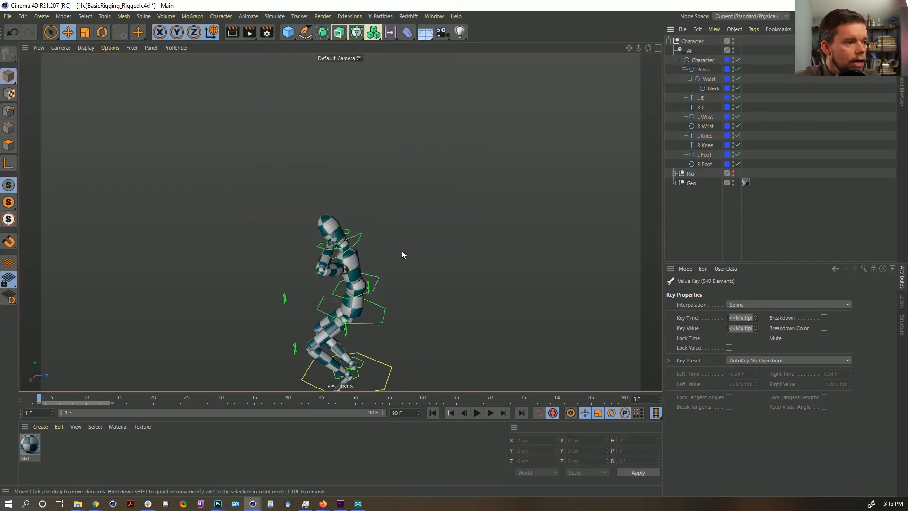
# At frame 3, move both elbow controllers toward negative Z to about -101.1 cm and 47.1 cm in world Y, checking against frame 2.
pyautogui.press('f')
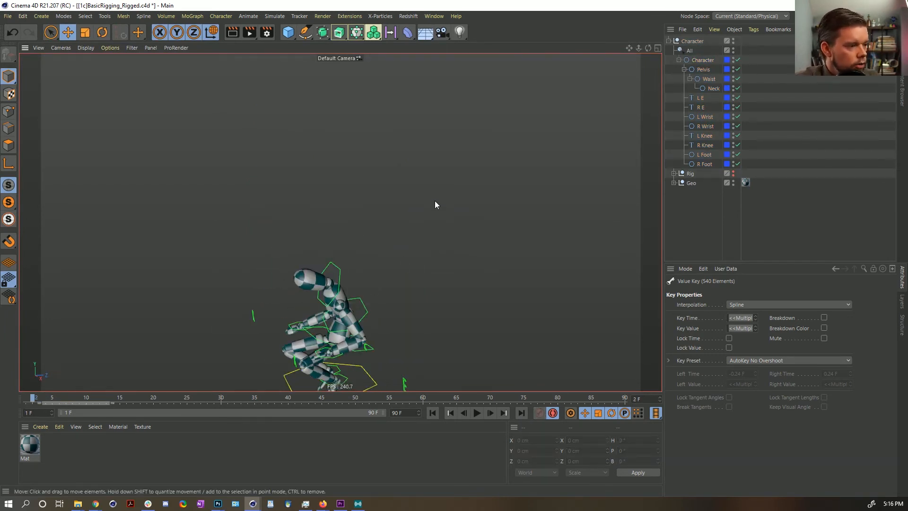
pyautogui.press('g')
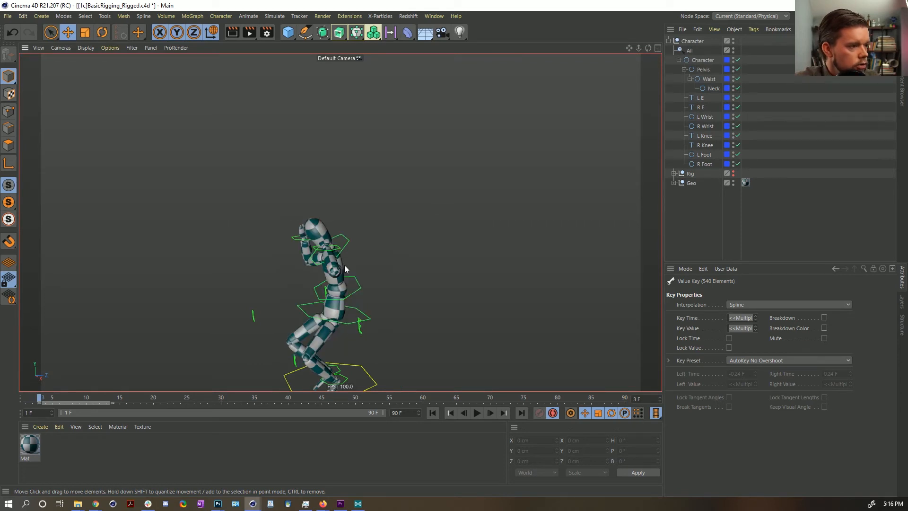
pyautogui.click(702, 99)
pyautogui.keyDown('ctrl'); pyautogui.click(702, 107); pyautogui.keyUp('ctrl')
pyautogui.press('e')
pyautogui.moveTo(400, 303); pyautogui.dragTo(258, 284)
pyautogui.moveTo(202, 252); pyautogui.dragTo(202, 266)
pyautogui.press('f')
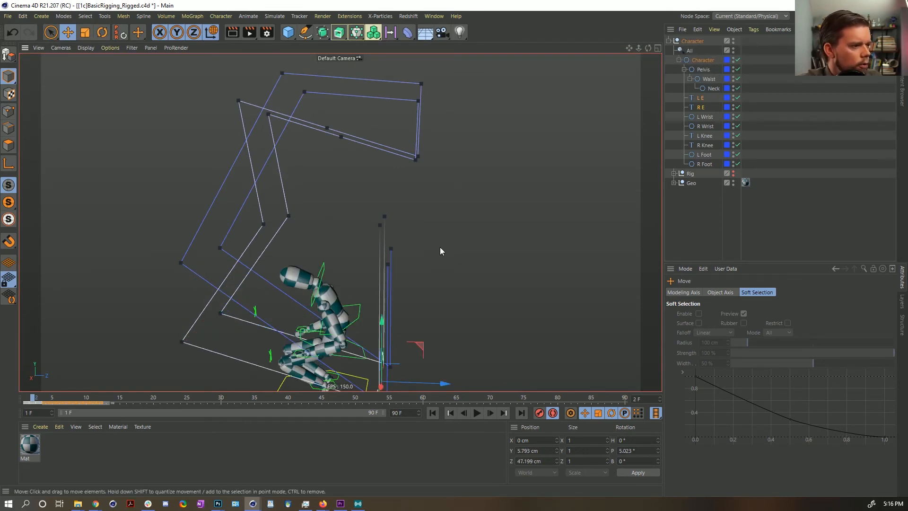
pyautogui.press('g')
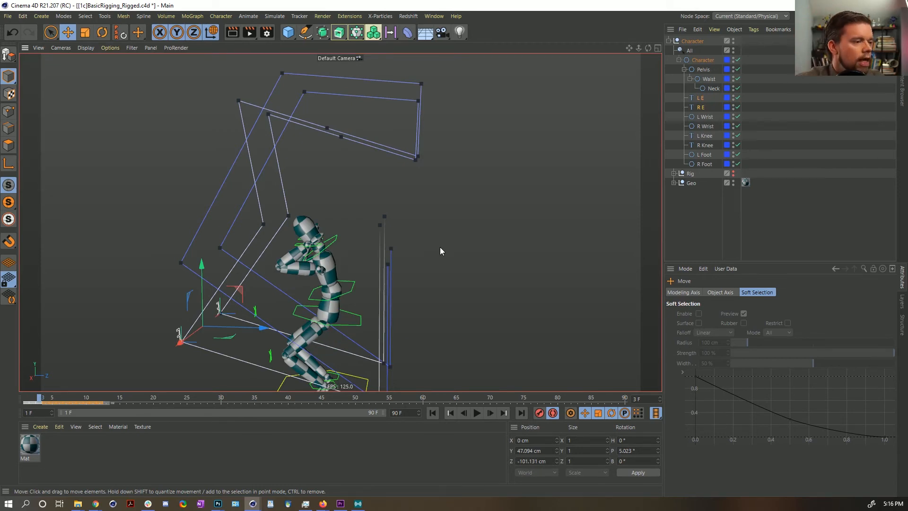
# At frame 3, raise the pelvis, both elbow and both wrist controllers together to about 96.3 cm in world Y.
pyautogui.keyDown('alt'); pyautogui.moveTo(407, 289); pyautogui.dragTo(416, 231, button='middle'); pyautogui.keyUp('alt')
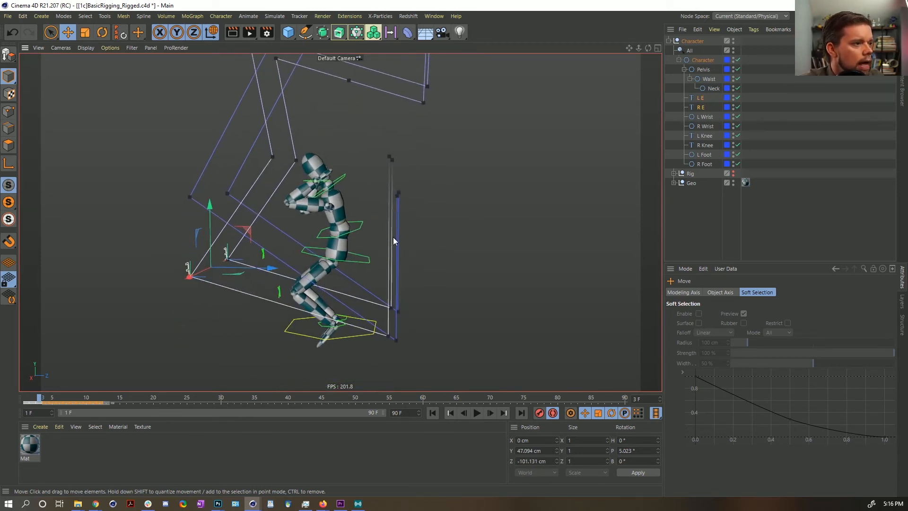
pyautogui.click(370, 259)
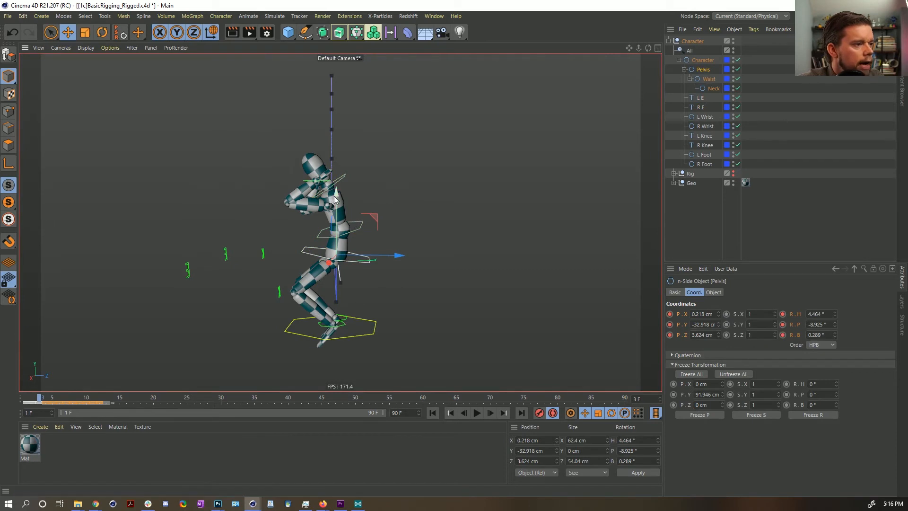
pyautogui.keyDown('ctrl'); pyautogui.click(700, 97); pyautogui.keyUp('ctrl')
pyautogui.keyDown('ctrl'); pyautogui.click(701, 107); pyautogui.keyUp('ctrl')
pyautogui.keyDown('ctrl'); pyautogui.click(705, 116); pyautogui.keyUp('ctrl')
pyautogui.keyDown('ctrl'); pyautogui.click(705, 126); pyautogui.keyUp('ctrl')
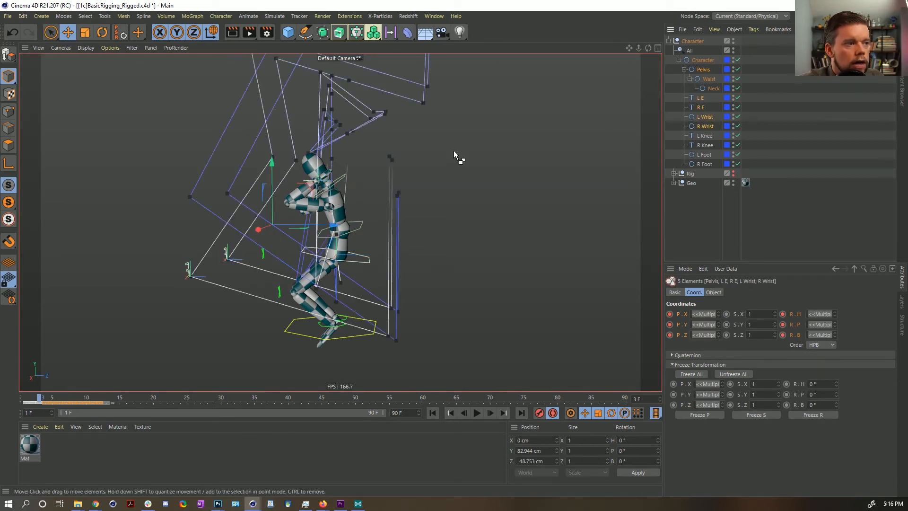
pyautogui.moveTo(271, 173)
pyautogui.mouseDown()
pyautogui.moveTo(277, 157)
pyautogui.moveTo(276, 166)
pyautogui.mouseUp()
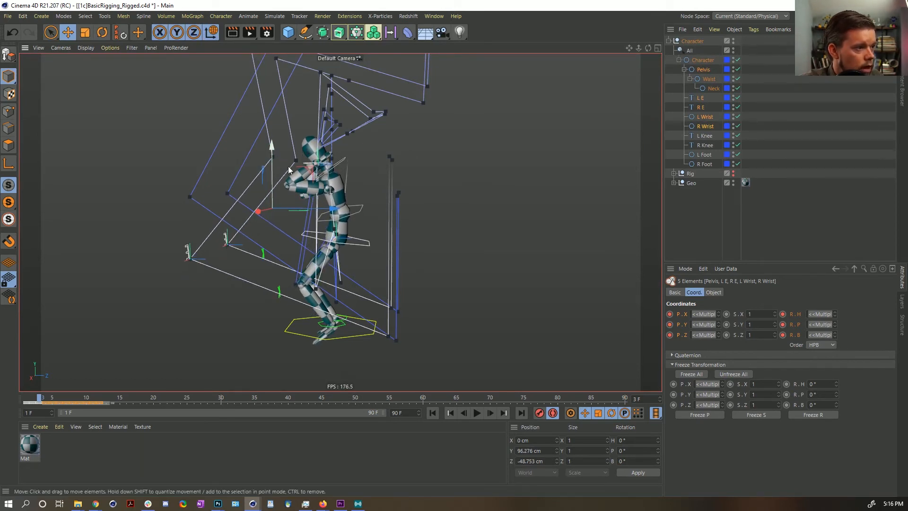
# At frame 3, rotate the waist controller to about 17.7° pitch and the neck controller to about 74.8° pitch.
pyautogui.click(709, 79)
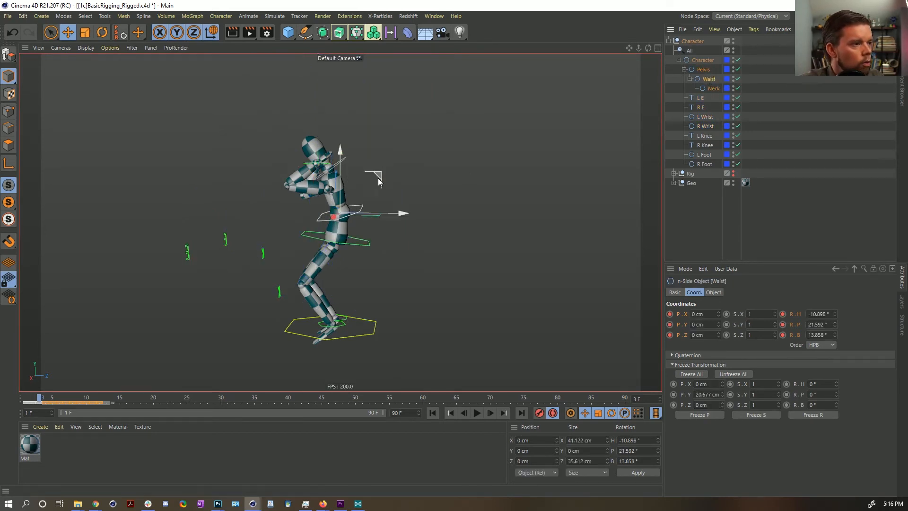
pyautogui.press('r')
pyautogui.moveTo(367, 185); pyautogui.dragTo(371, 189)
pyautogui.click(713, 89)
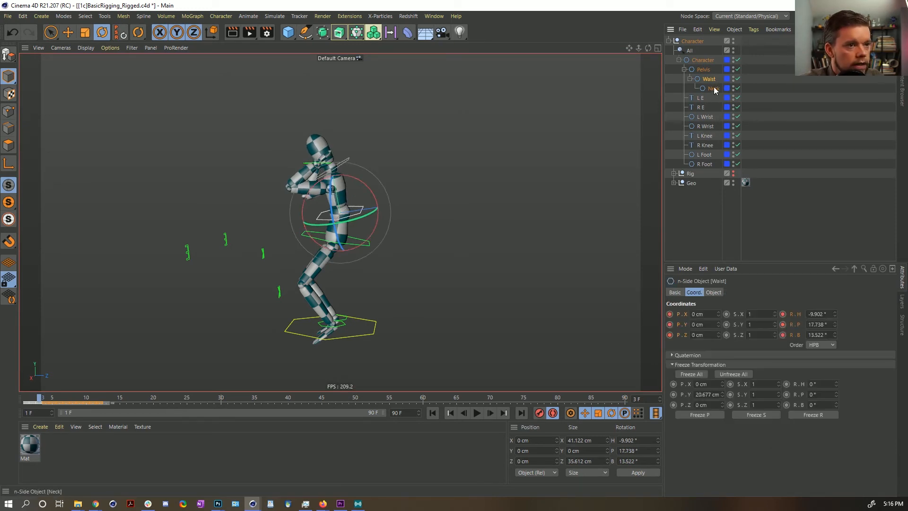
pyautogui.moveTo(354, 138); pyautogui.dragTo(331, 141)
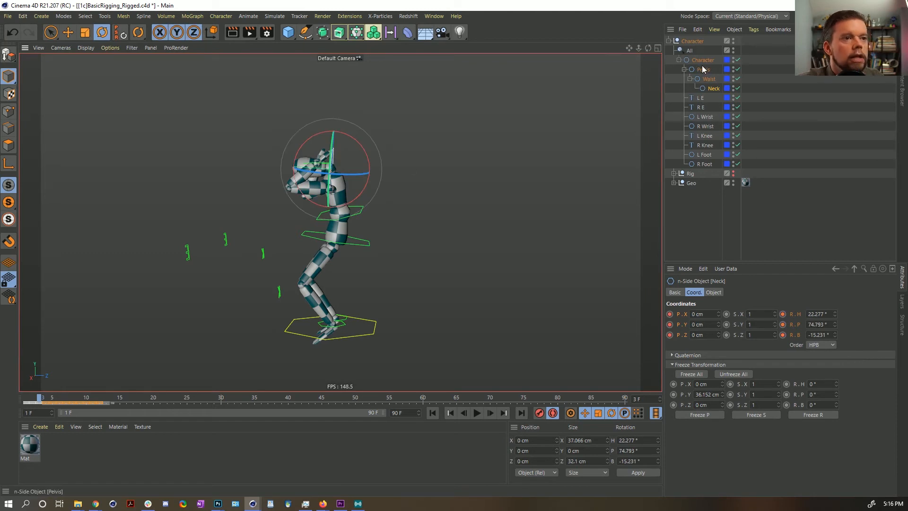
# Move both wrist controllers at frame 3 in front of the chest, to about 94.7 cm in world Y and -50.2 cm in Z.
pyautogui.click(705, 117)
pyautogui.keyDown('shift'); pyautogui.click(703, 127); pyautogui.keyUp('shift')
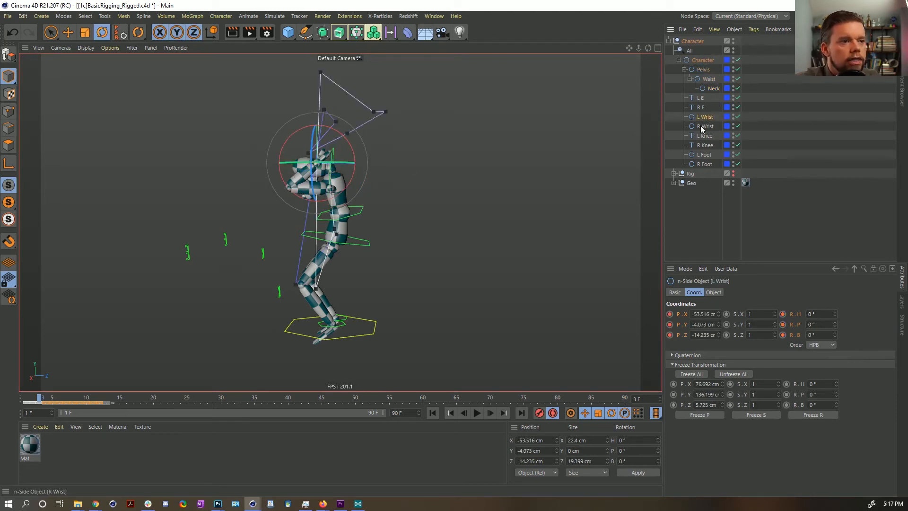
pyautogui.press('e')
pyautogui.moveTo(357, 132); pyautogui.dragTo(340, 171)
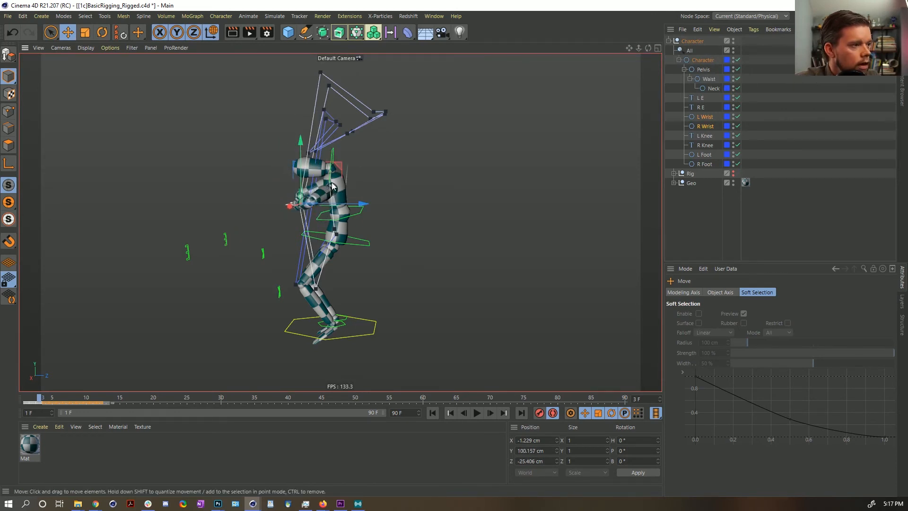
pyautogui.moveTo(345, 182); pyautogui.dragTo(312, 178)
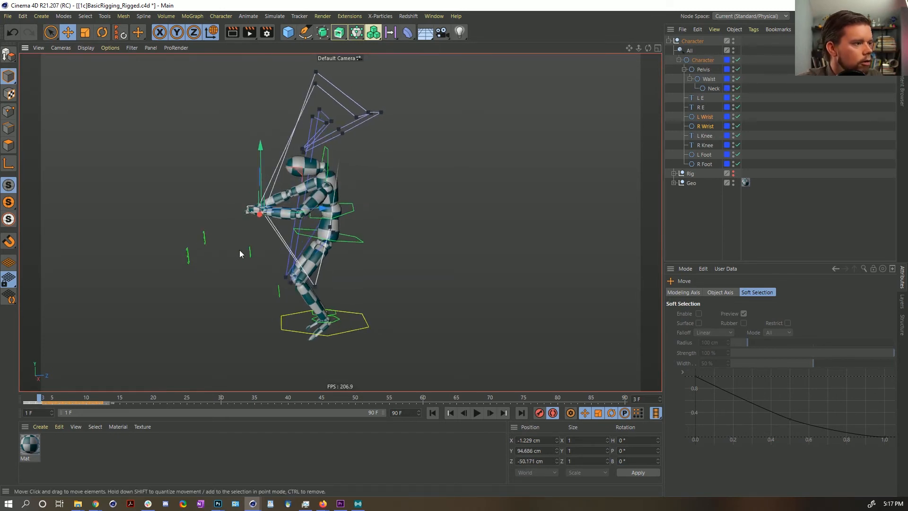
# At frame 3, lower both elbow controllers to about 16.1 cm in Y and -43.1 cm in Z, and reposition the right wrist separately.
pyautogui.click(206, 238)
pyautogui.keyDown('shift'); pyautogui.click(188, 257); pyautogui.keyUp('shift')
pyautogui.keyDown('alt'); pyautogui.moveTo(189, 256); pyautogui.dragTo(326, 286); pyautogui.keyUp('alt')
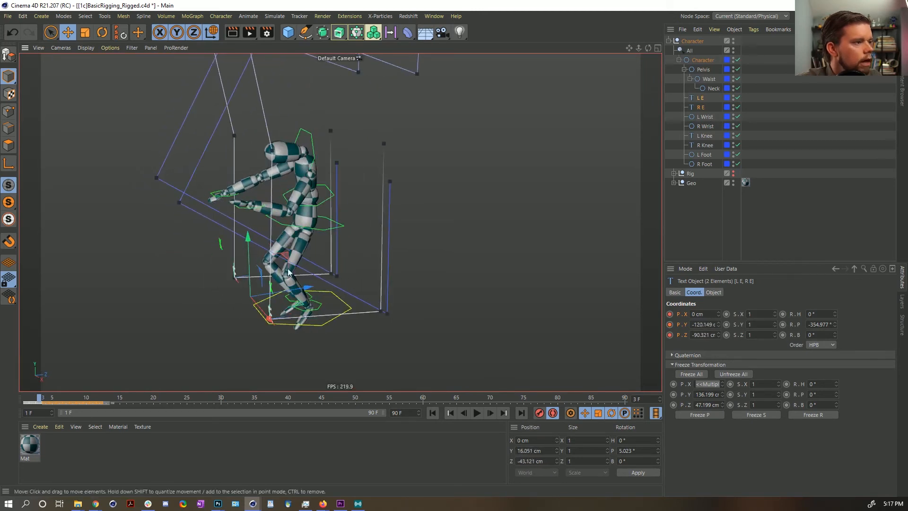
pyautogui.click(220, 195)
pyautogui.moveTo(256, 166); pyautogui.dragTo(266, 173)
pyautogui.keyDown('alt'); pyautogui.moveTo(270, 206); pyautogui.dragTo(214, 178); pyautogui.keyUp('alt')
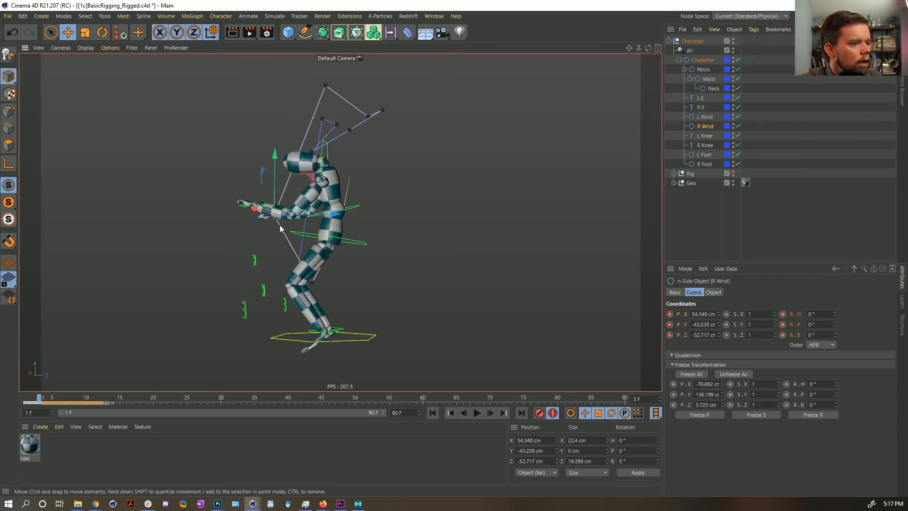
# At frame 2, move both elbow controllers behind the body to about 82.8 cm in Y and 89.5 cm in Z.
pyautogui.press('f')
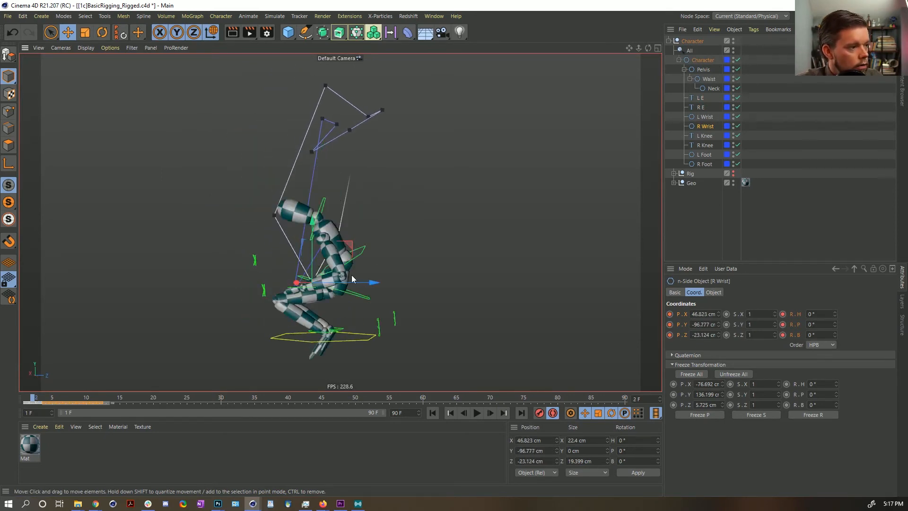
pyautogui.keyDown('alt'); pyautogui.moveTo(368, 261); pyautogui.dragTo(313, 308); pyautogui.keyUp('alt')
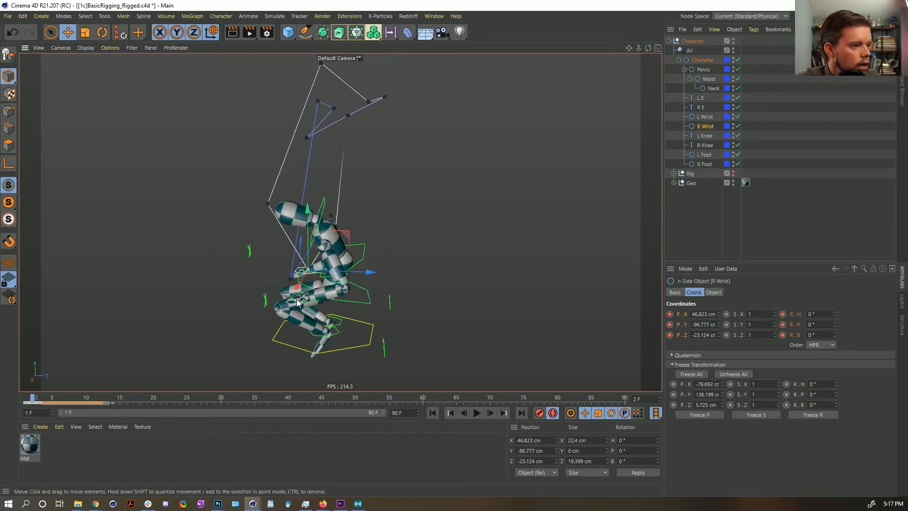
pyautogui.keyDown('shift'); pyautogui.click(297, 297); pyautogui.keyUp('shift')
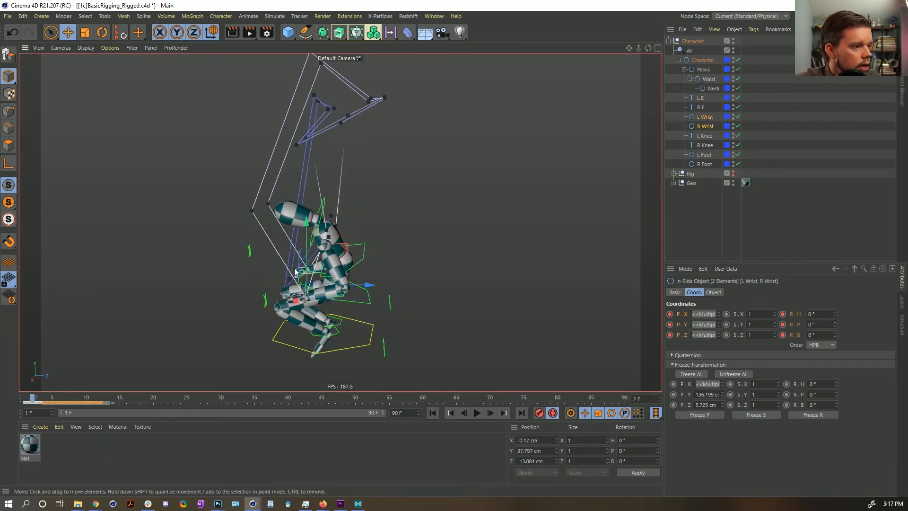
pyautogui.keyDown('alt'); pyautogui.moveTo(327, 302); pyautogui.dragTo(411, 296); pyautogui.keyUp('alt')
pyautogui.click(378, 311)
pyautogui.keyDown('shift'); pyautogui.click(382, 330); pyautogui.keyUp('shift')
pyautogui.moveTo(383, 330); pyautogui.dragTo(481, 187)
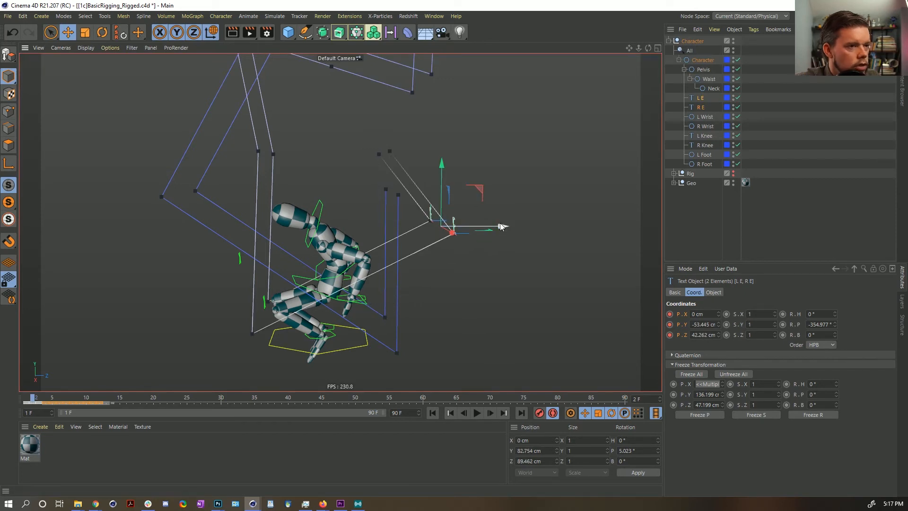
# Swing both wrist controllers behind the body at frame 2, to about 44.2 cm in world Z.
pyautogui.click(708, 120)
pyautogui.keyDown('shift'); pyautogui.click(705, 126); pyautogui.keyUp('shift')
pyautogui.moveTo(410, 282); pyautogui.dragTo(439, 297)
pyautogui.moveTo(442, 296); pyautogui.dragTo(442, 295)
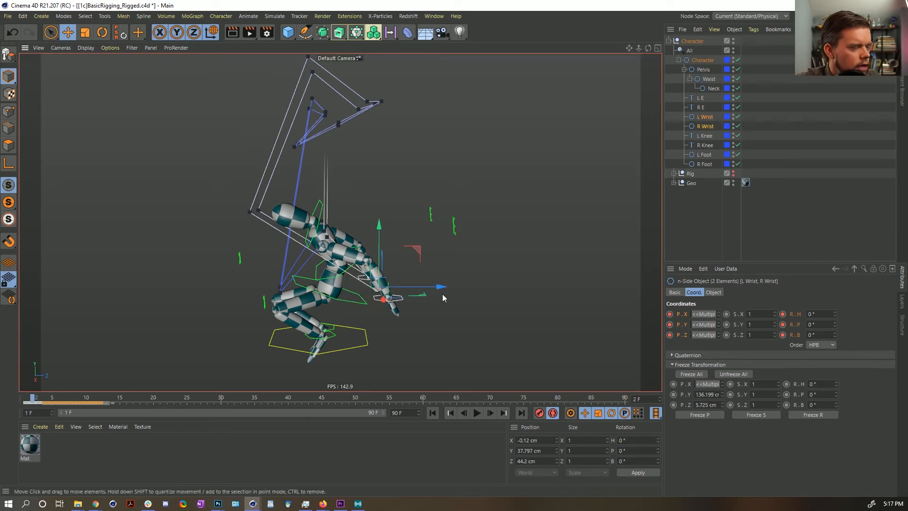
# At frame 2, shift the pelvis and both wrists slightly toward negative Z and rotate the waist controller further forward.
pyautogui.keyDown('shift'); pyautogui.click(366, 302); pyautogui.keyUp('shift')
pyautogui.moveTo(411, 291); pyautogui.dragTo(404, 291)
pyautogui.click(311, 273)
pyautogui.press('r')
pyautogui.moveTo(331, 230); pyautogui.dragTo(340, 238)
# Move both wrist controllers at frame 2 to about 41.3 cm in Y and 29.2 cm in Z, and compare the pose with frame 4.
pyautogui.click(393, 296)
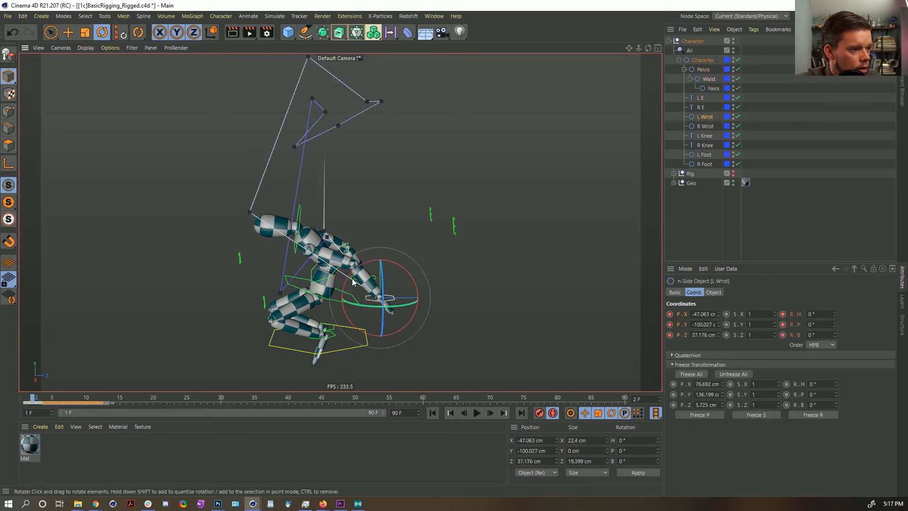
pyautogui.press('e')
pyautogui.moveTo(403, 248); pyautogui.dragTo(393, 242)
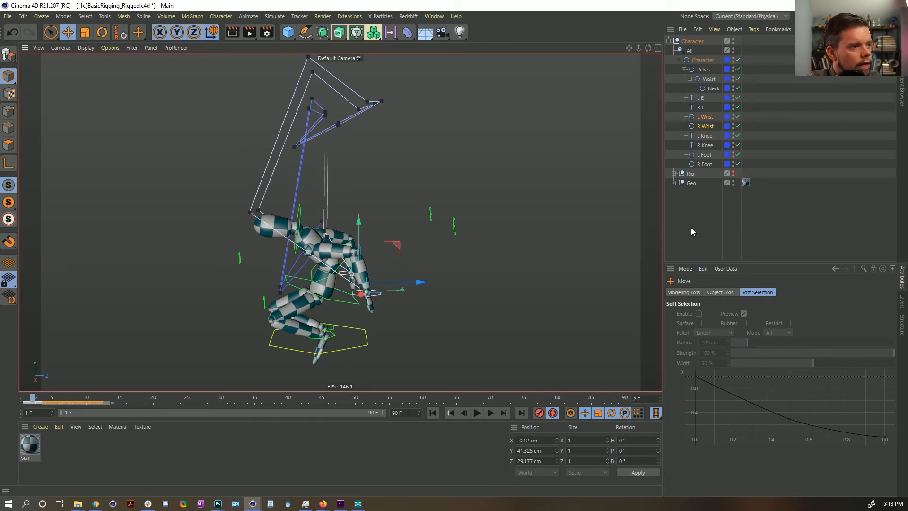
pyautogui.press('g')
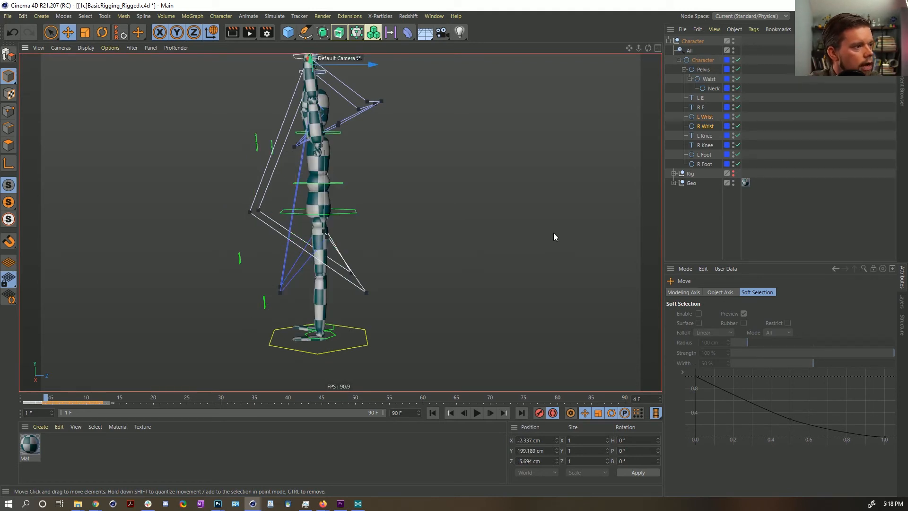
pyautogui.press('g')
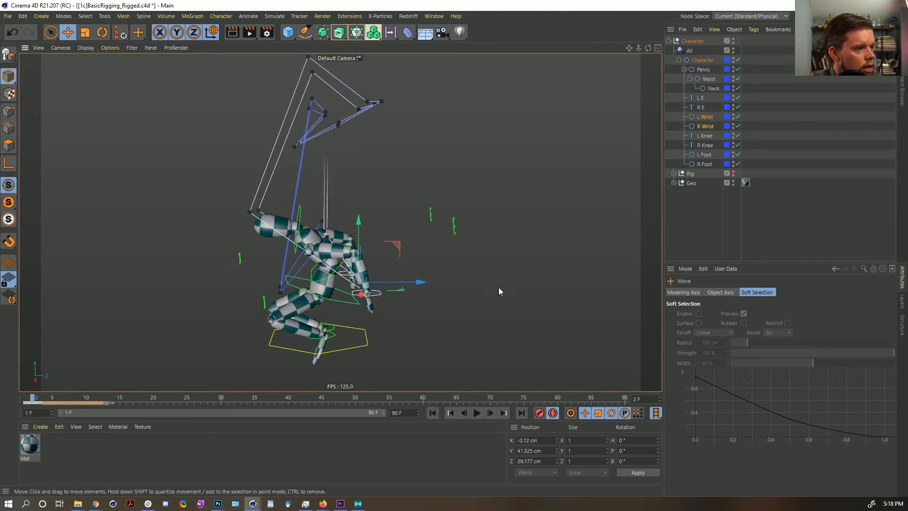
# At frame 2, move both wrists forward to about 111.4 cm Y and -55.5 cm Z, and both elbows to about 37.2 cm Y and -70 cm Z.
pyautogui.moveTo(394, 245); pyautogui.dragTo(279, 153)
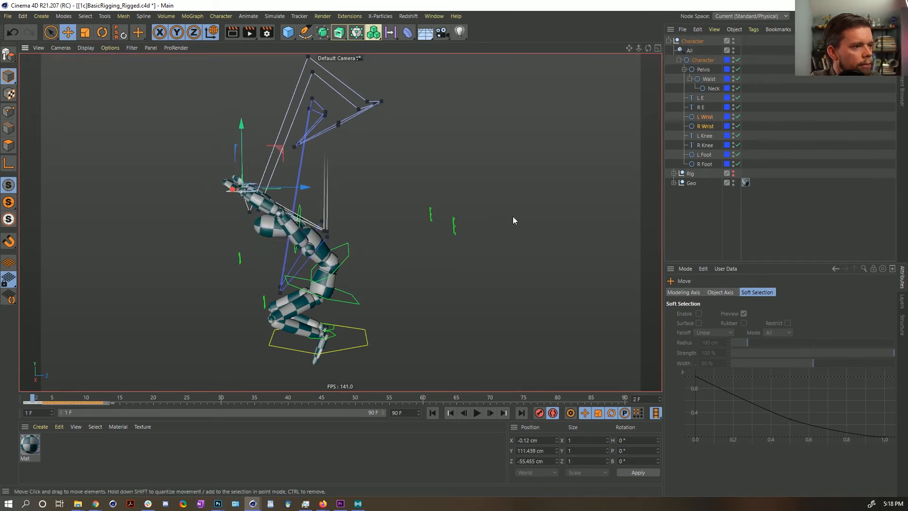
pyautogui.click(432, 212)
pyautogui.keyDown('shift'); pyautogui.click(455, 227); pyautogui.keyUp('shift')
pyautogui.moveTo(481, 195); pyautogui.dragTo(256, 241)
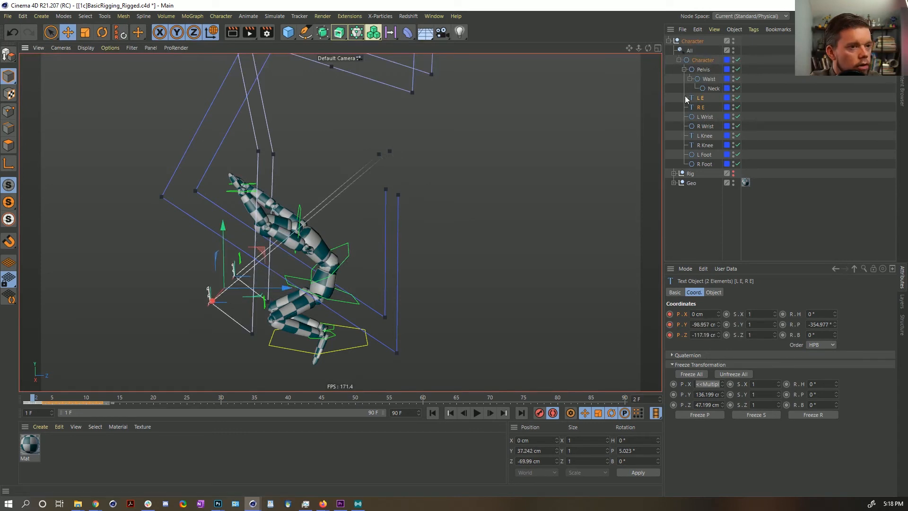
# Move both wrist controllers at frame 2 upward and toward positive Z so the hands reach above the head.
pyautogui.click(249, 184)
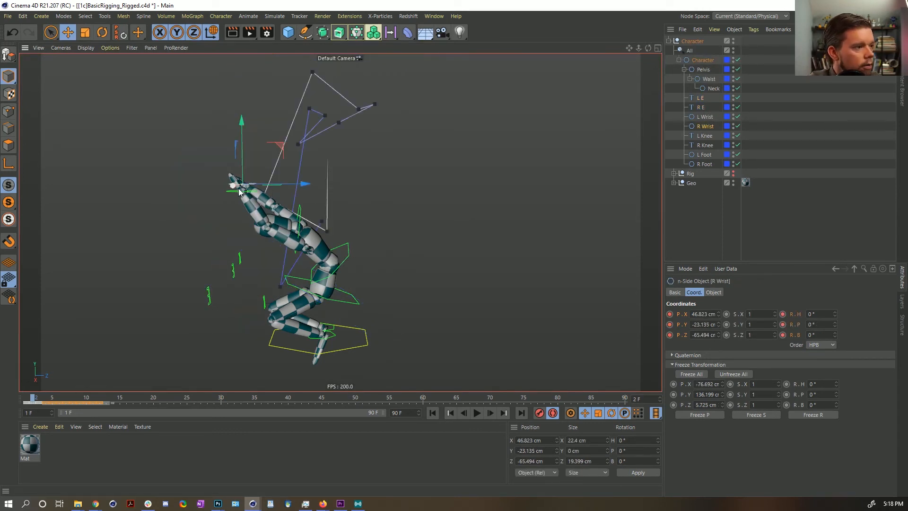
pyautogui.keyDown('shift'); pyautogui.click(234, 192); pyautogui.keyUp('shift')
pyautogui.moveTo(279, 150); pyautogui.dragTo(311, 133)
# Rotate the neck controller at frame 2 backward to about -39.9° pitch so the head tilts up.
pyautogui.click(301, 210)
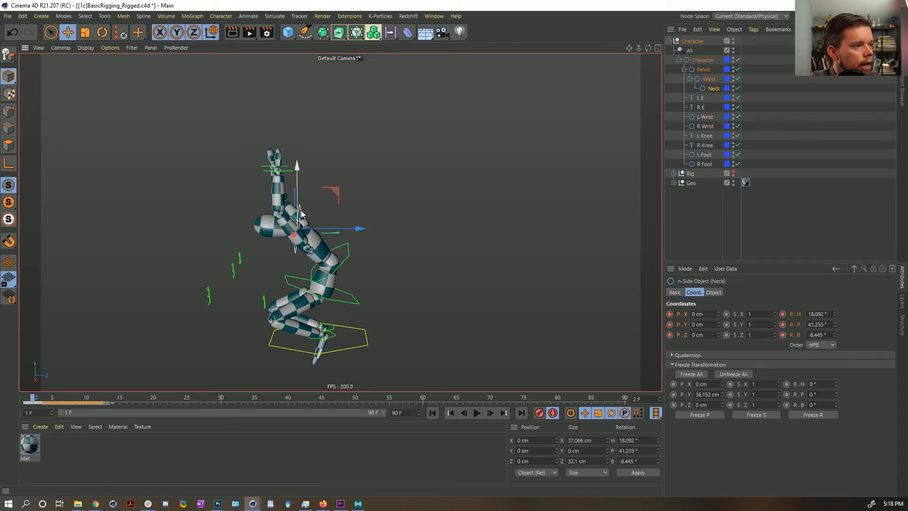
pyautogui.press('r')
pyautogui.moveTo(321, 197); pyautogui.dragTo(357, 267)
pyautogui.keyDown('alt'); pyautogui.moveTo(291, 172); pyautogui.dragTo(342, 198); pyautogui.keyUp('alt')
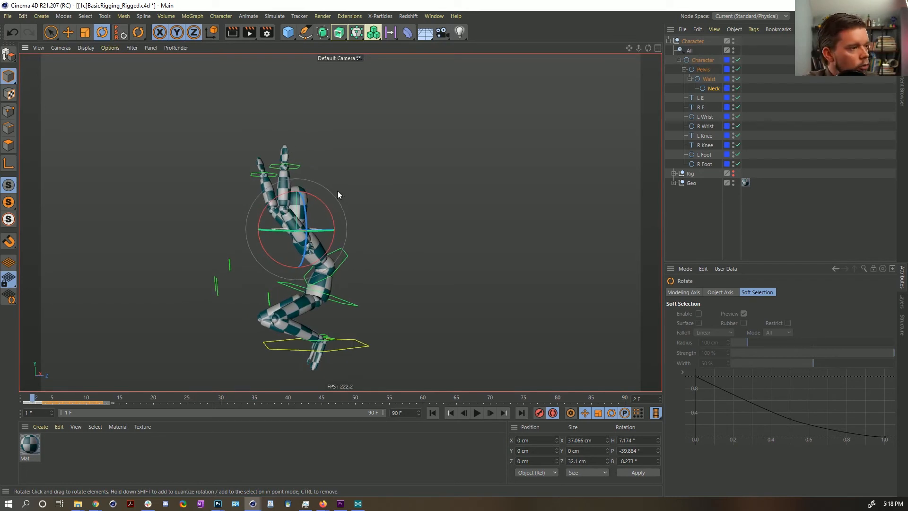
# Compare frames 2 and 3, and at frame 3 move the pelvis and both wrist controllers together to about -34 cm in world Z.
pyautogui.press('g')
pyautogui.press('f')
pyautogui.press('g')
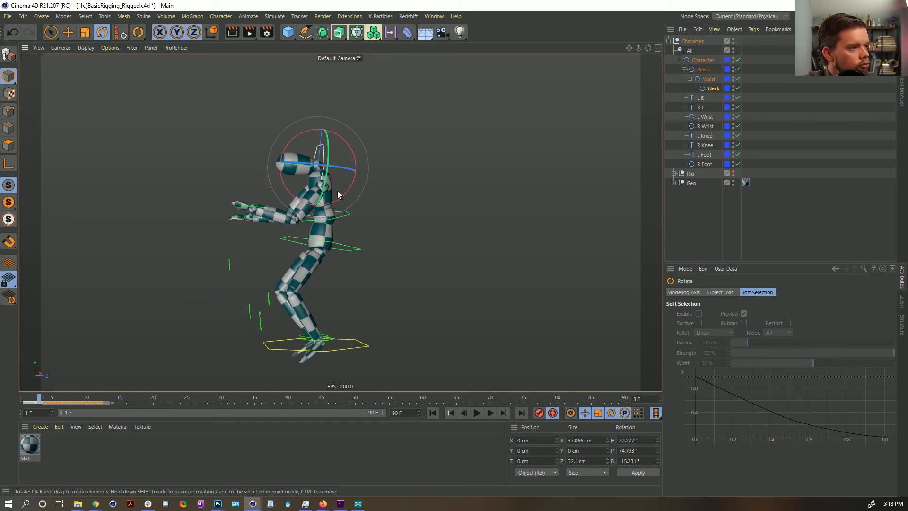
pyautogui.press('f')
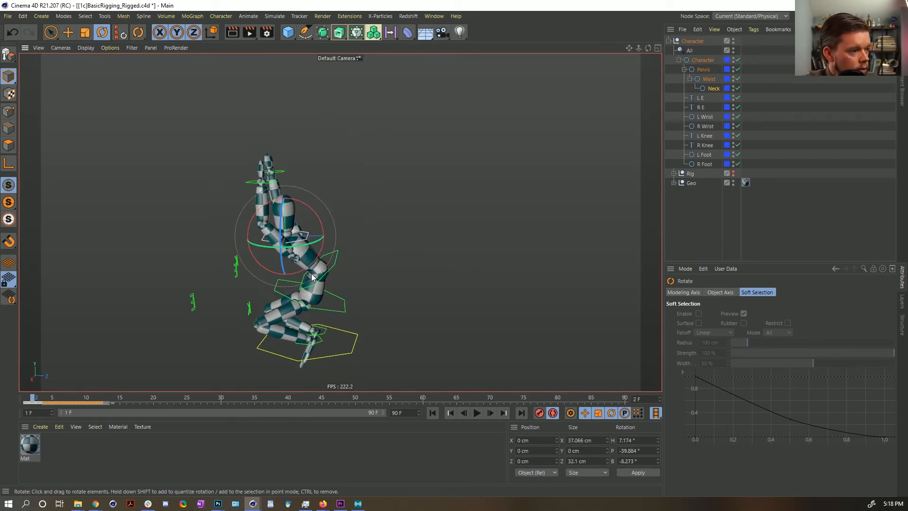
pyautogui.press('g')
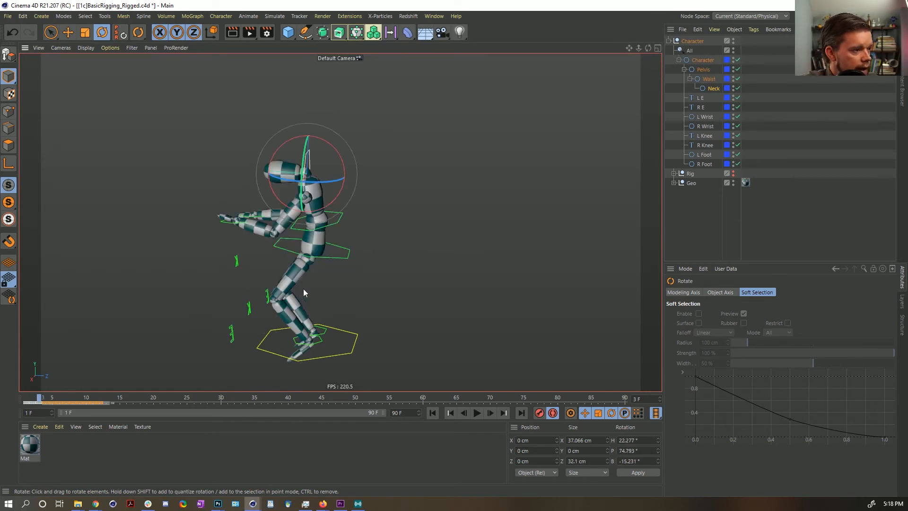
pyautogui.click(349, 256)
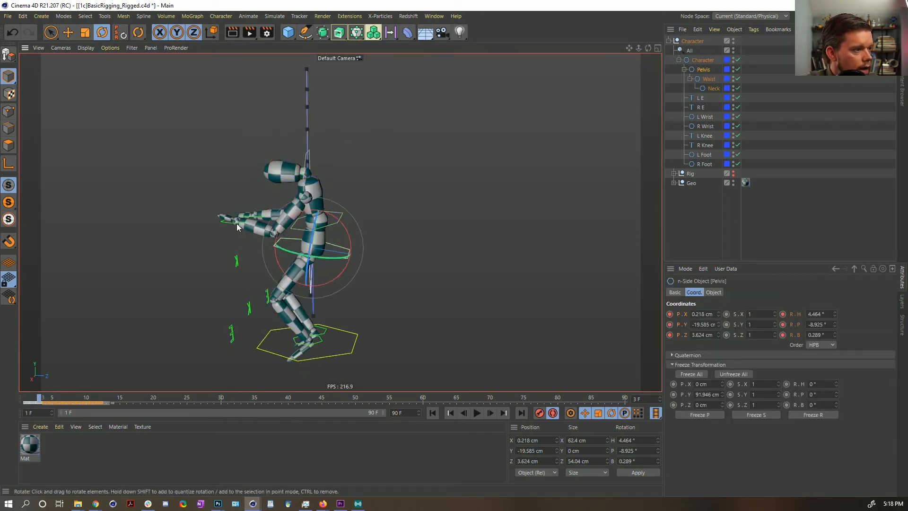
pyautogui.keyDown('shift'); pyautogui.click(253, 216); pyautogui.keyUp('shift')
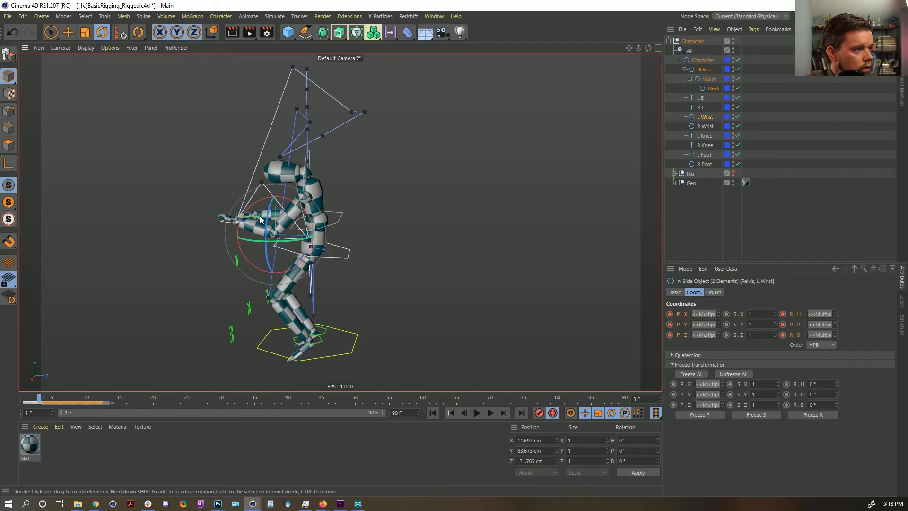
pyautogui.keyDown('shift'); pyautogui.click(259, 216); pyautogui.keyUp('shift')
pyautogui.press('e')
pyautogui.moveTo(326, 234); pyautogui.dragTo(310, 235)
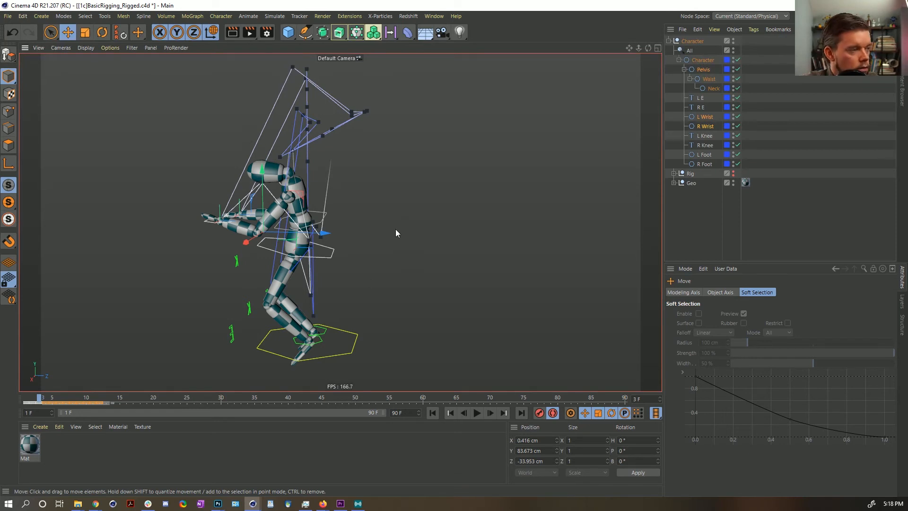
# At frame 4, lower both wrist controllers together to about 72.3 cm in world Y so the arms hang beside the body.
pyautogui.press('g')
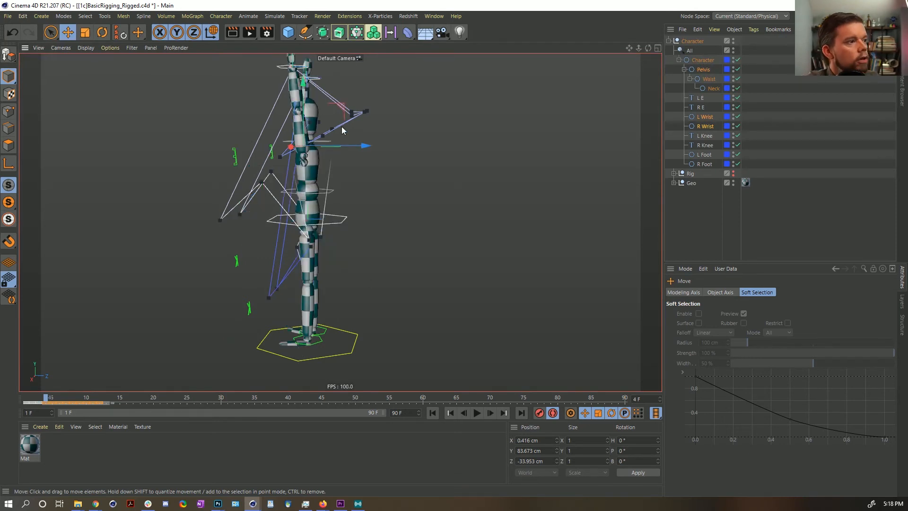
pyautogui.keyDown('alt'); pyautogui.moveTo(325, 100); pyautogui.dragTo(346, 157, button='middle'); pyautogui.keyUp('alt')
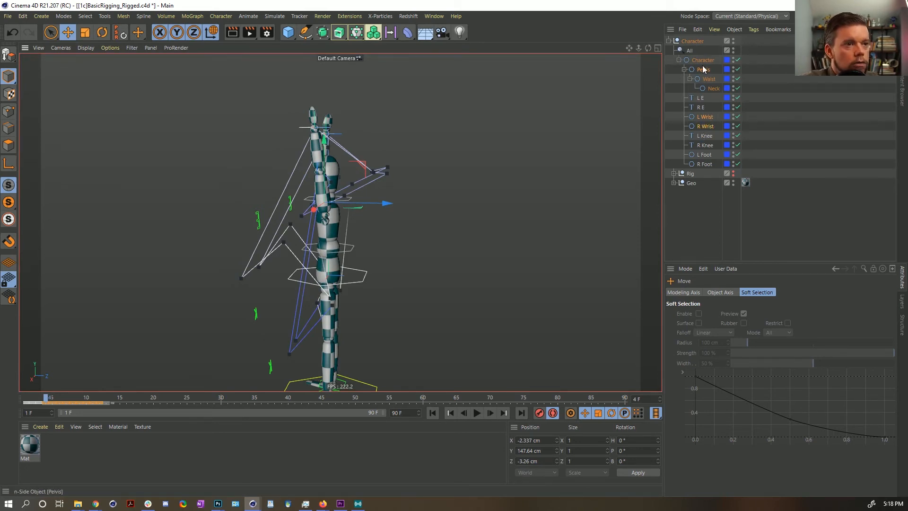
pyautogui.keyDown('ctrl'); pyautogui.click(704, 116); pyautogui.keyUp('ctrl')
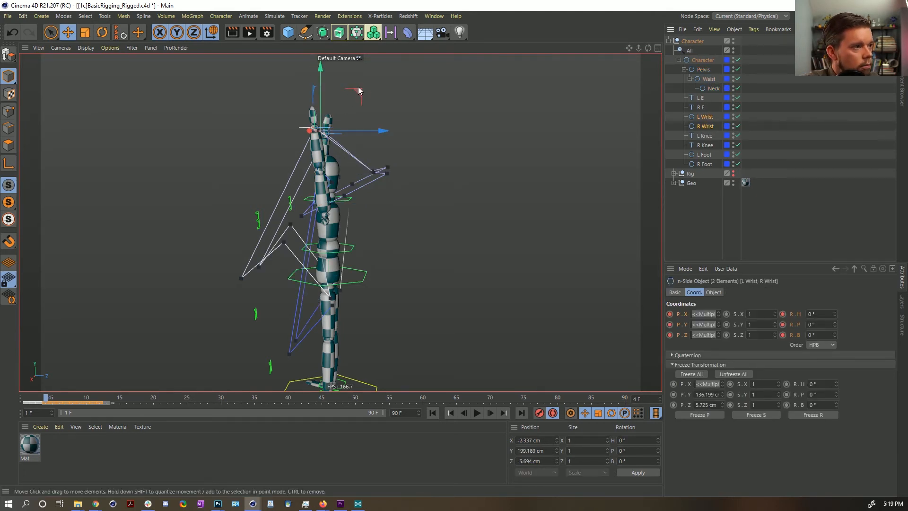
pyautogui.moveTo(353, 93); pyautogui.dragTo(356, 270)
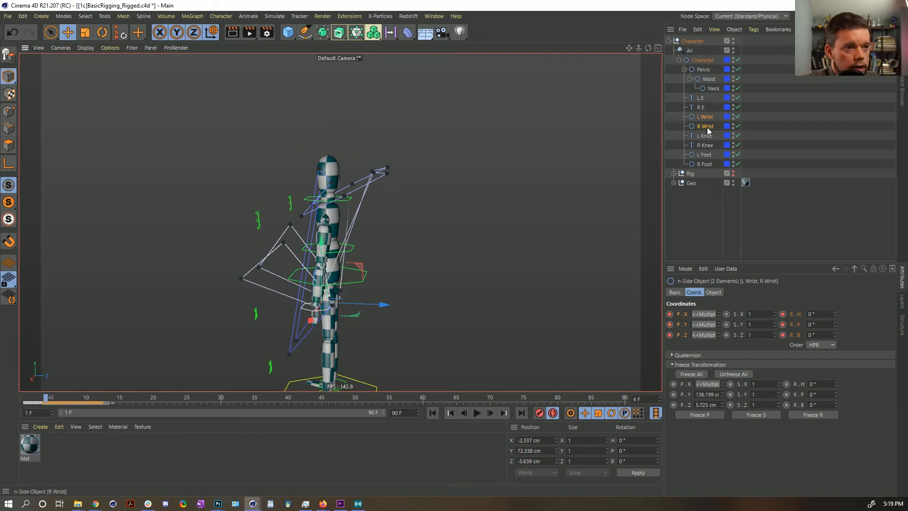
# Move both elbow controllers at frame 4 behind the body to about 86 cm Y and 59.7 cm Z.
pyautogui.click(702, 108)
pyautogui.keyDown('shift'); pyautogui.click(700, 98); pyautogui.keyUp('shift')
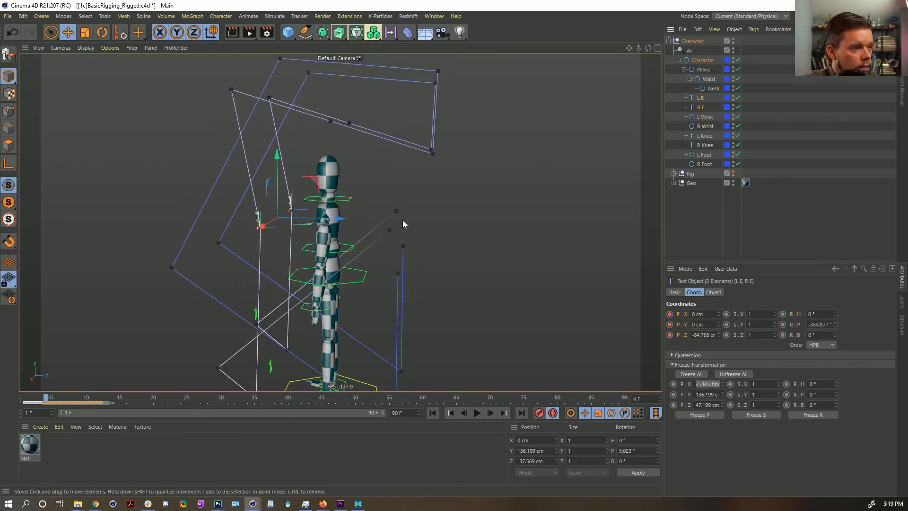
pyautogui.moveTo(317, 184); pyautogui.dragTo(388, 240)
# Step back and forth through frames 0 to 5 to compare the crouch, upright take-off and tuck poses.
pyautogui.press('f')
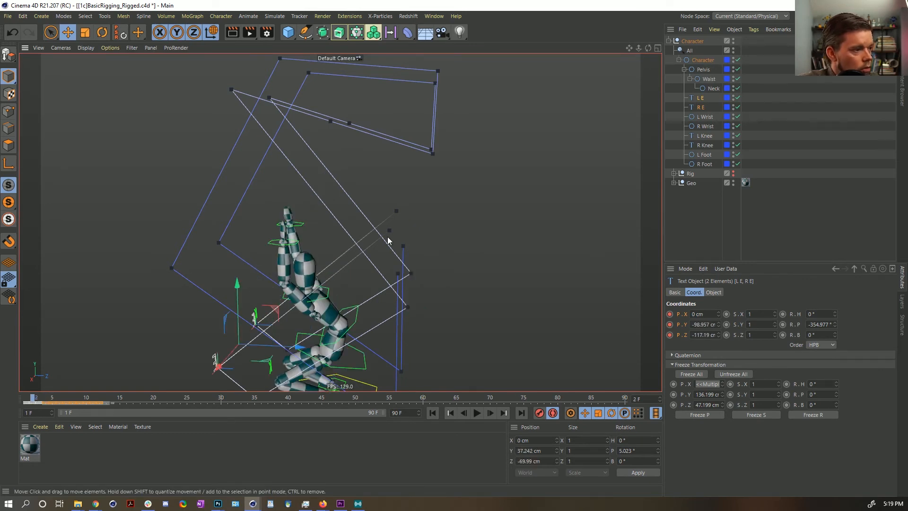
pyautogui.press('g')
pyautogui.press('g')
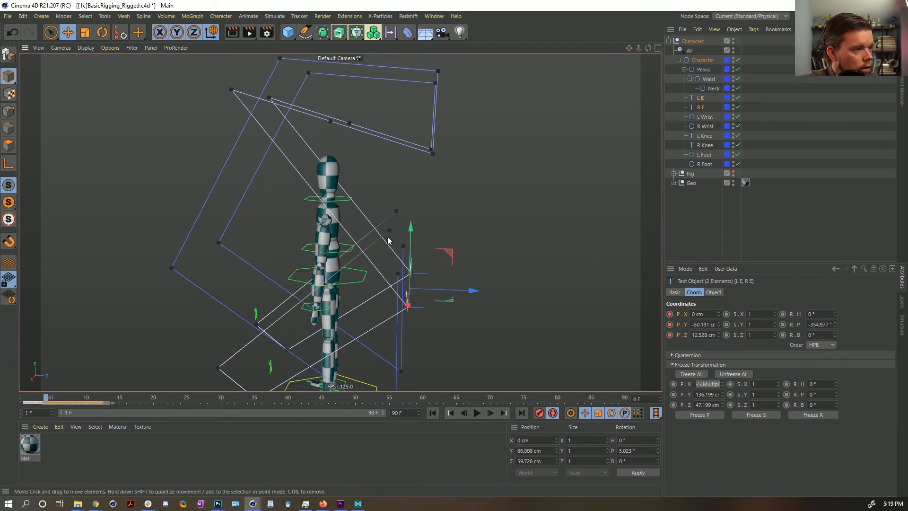
pyautogui.press('g')
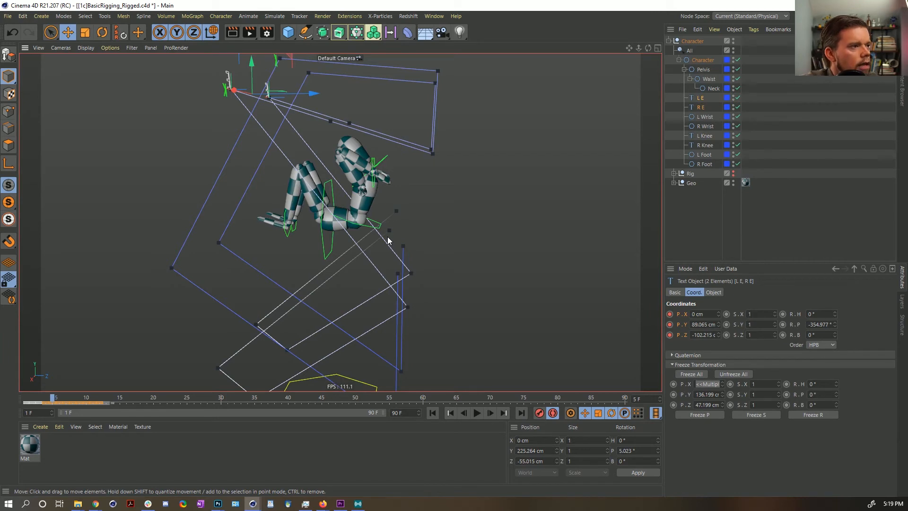
pyautogui.press('f')
pyautogui.press('g')
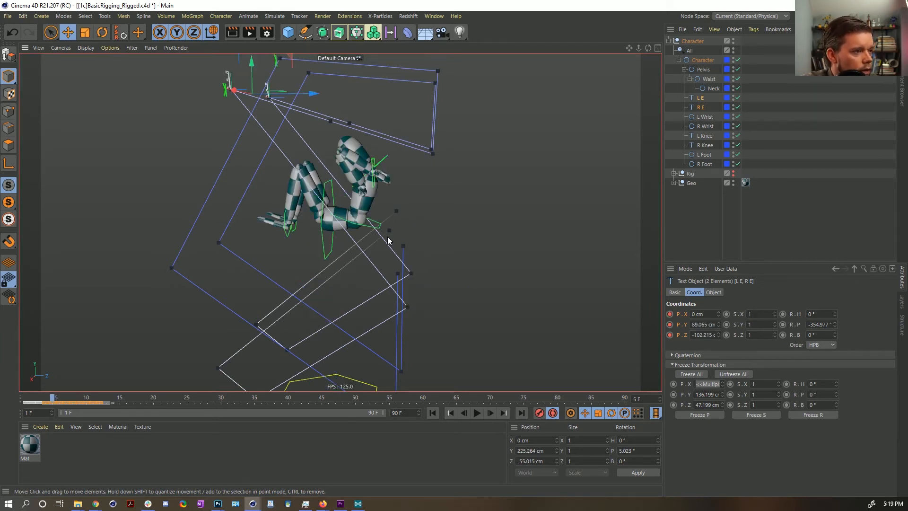
pyautogui.press('f')
pyautogui.press('g')
pyautogui.press('f')
pyautogui.press('g')
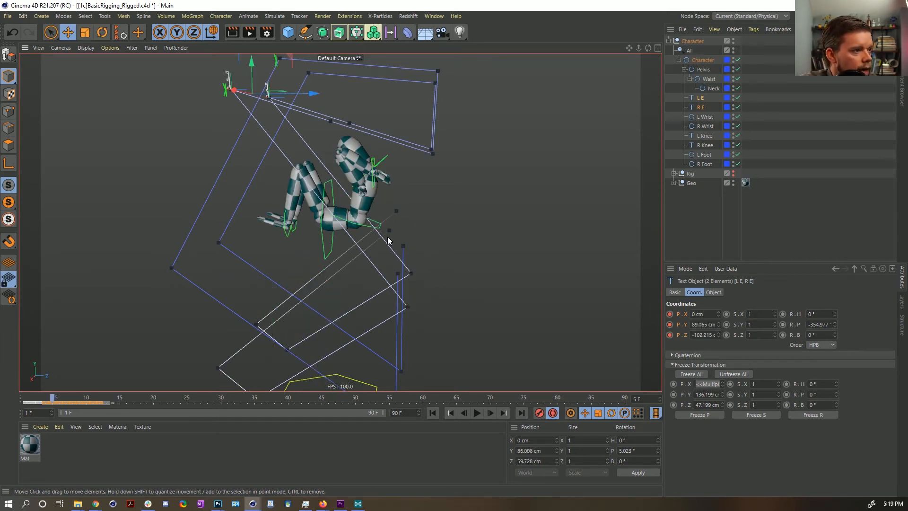
pyautogui.press('f')
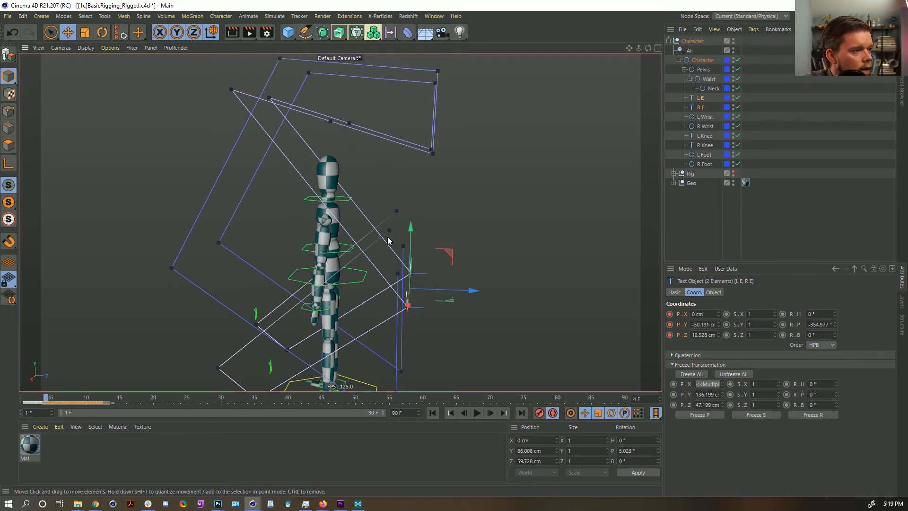
pyautogui.scroll(-3, 345, 259)
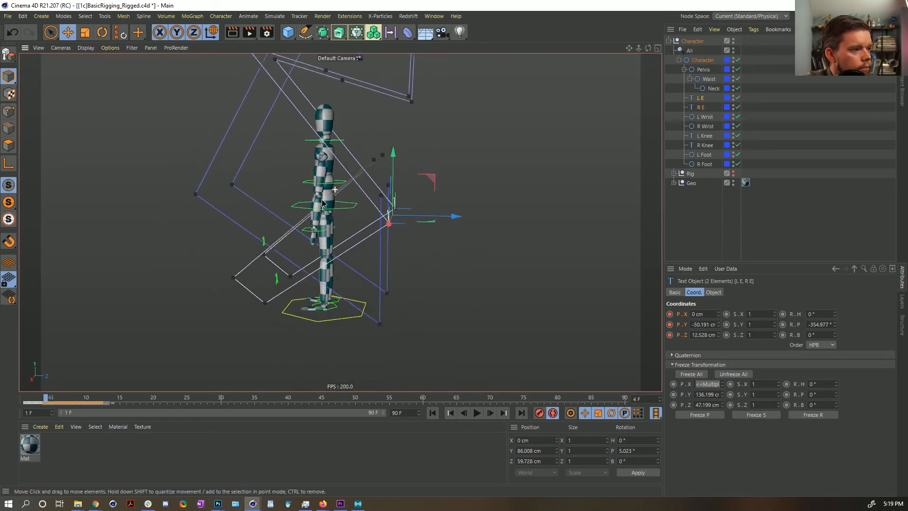
pyautogui.click(694, 223)
pyautogui.press('f')
pyautogui.press('f')
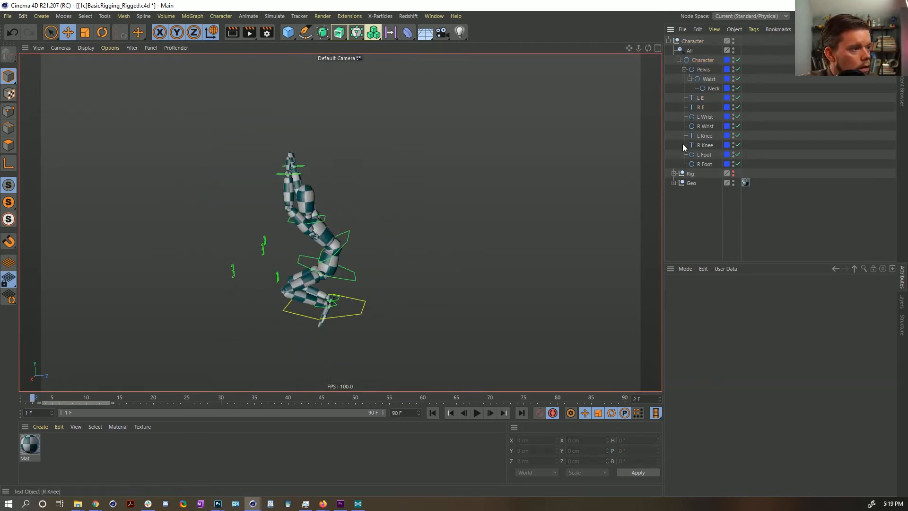
pyautogui.press('f')
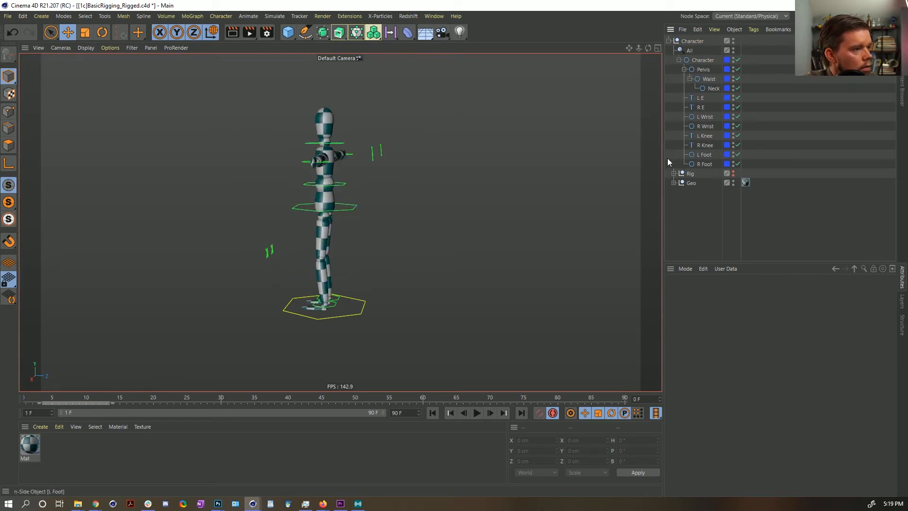
pyautogui.keyDown('alt'); pyautogui.moveTo(481, 237); pyautogui.dragTo(390, 243); pyautogui.keyUp('alt')
pyautogui.press('g')
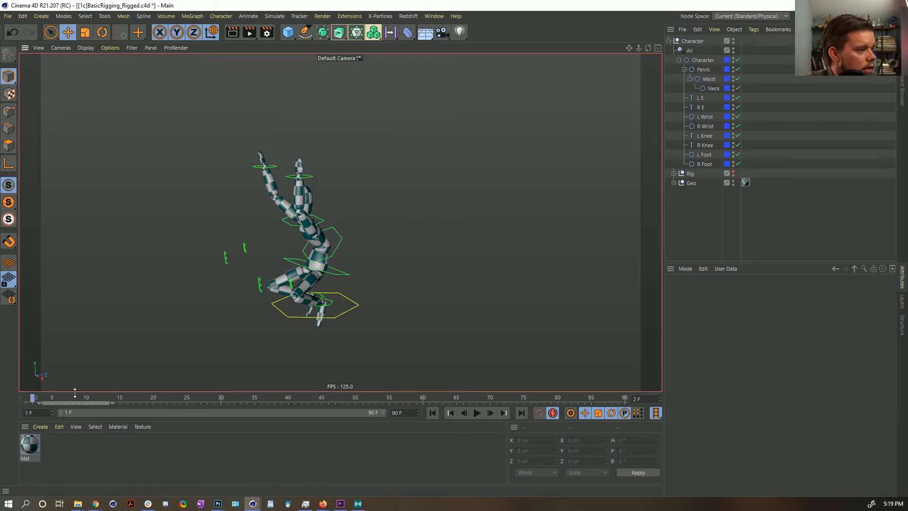
# Select all twelve character controllers and shift their keys from frame 2 onward one frame later, freeing frame 2.
pyautogui.moveTo(714, 163); pyautogui.dragTo(698, 64)
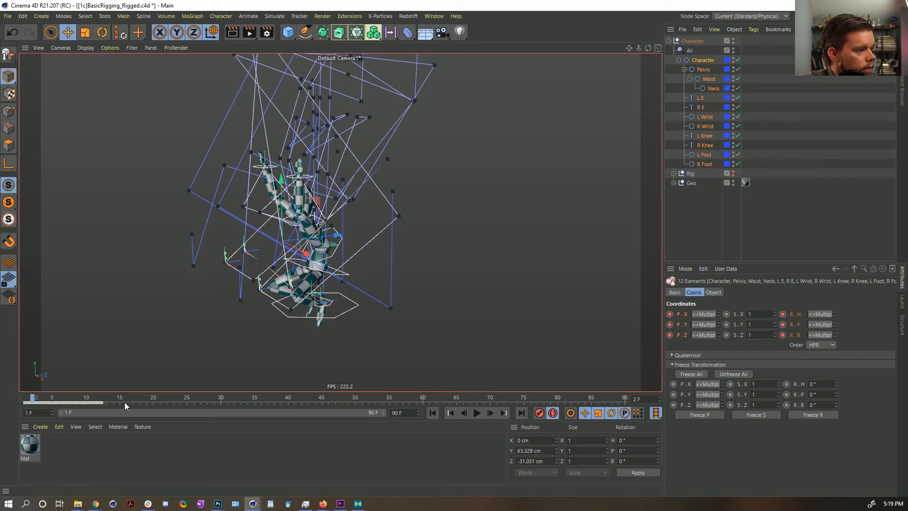
pyautogui.click(25, 399)
pyautogui.moveTo(25, 399)
pyautogui.mouseDown()
pyautogui.moveTo(38, 400)
pyautogui.moveTo(30, 401)
pyautogui.mouseUp()
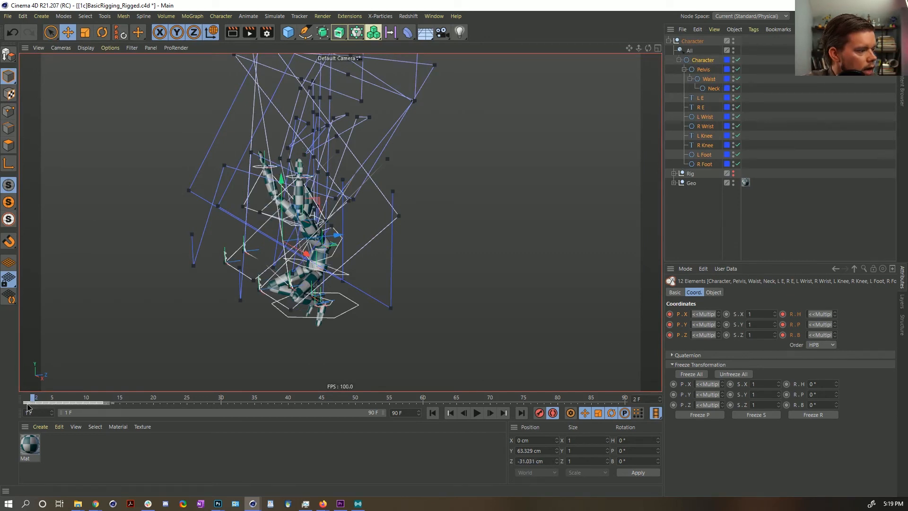
pyautogui.moveTo(37, 406); pyautogui.dragTo(48, 406)
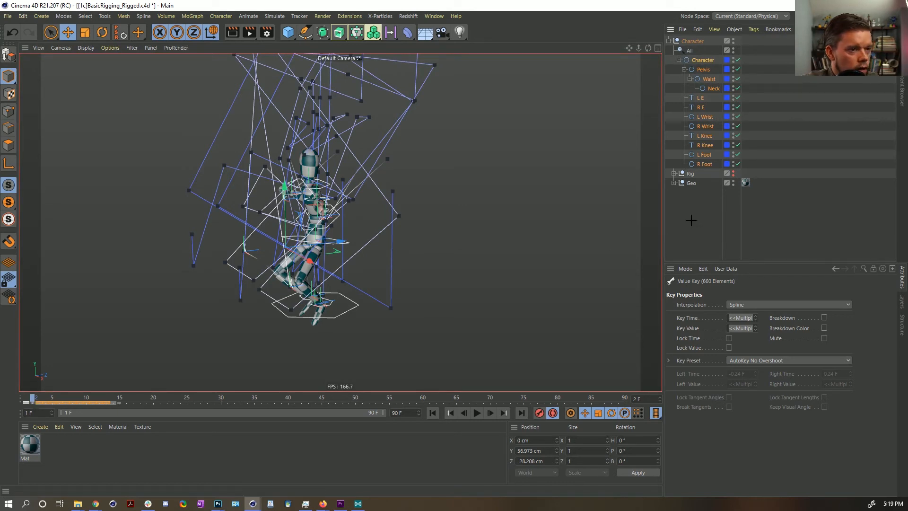
pyautogui.click(157, 373)
pyautogui.click(40, 399)
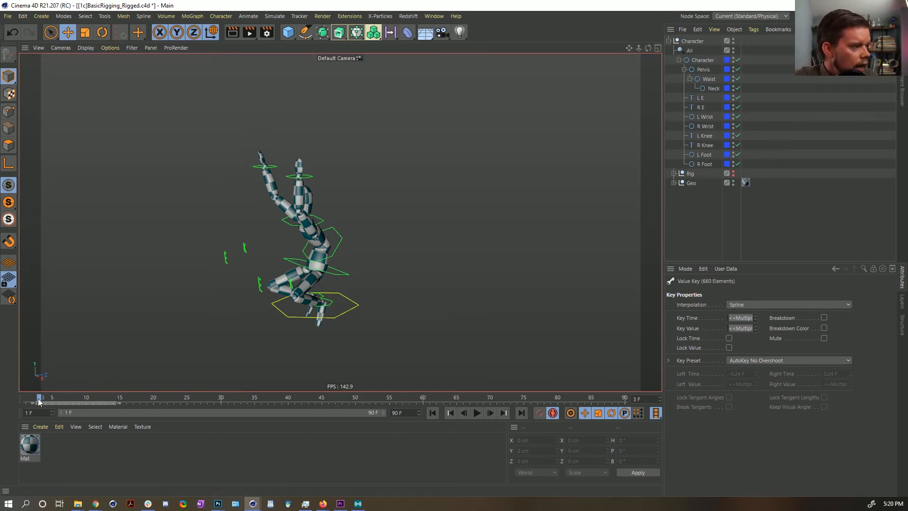
pyautogui.moveTo(39, 401); pyautogui.dragTo(32, 400)
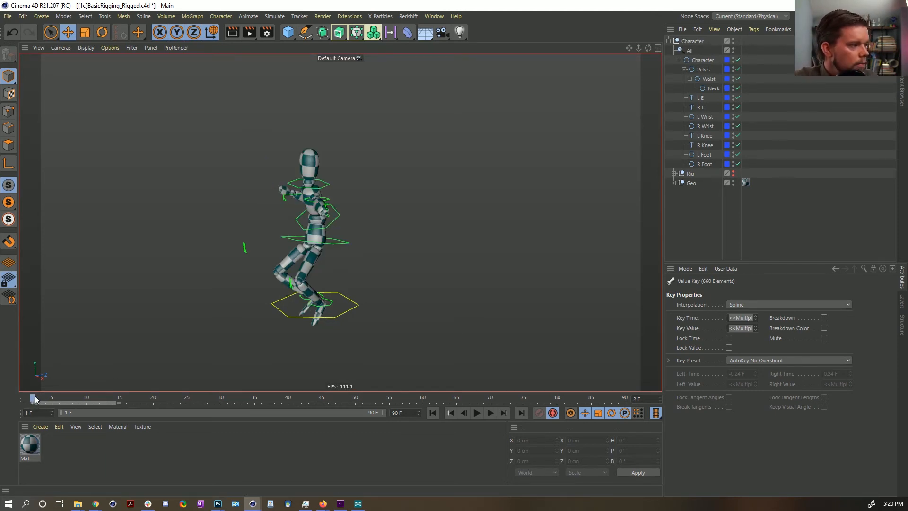
# Insert an in-between pose for all controllers at frame 2, keying it at frame 7 with the following keys moved aside and shifting the keys back.
pyautogui.click(698, 61)
pyautogui.keyDown('shift'); pyautogui.click(703, 165); pyautogui.keyUp('shift')
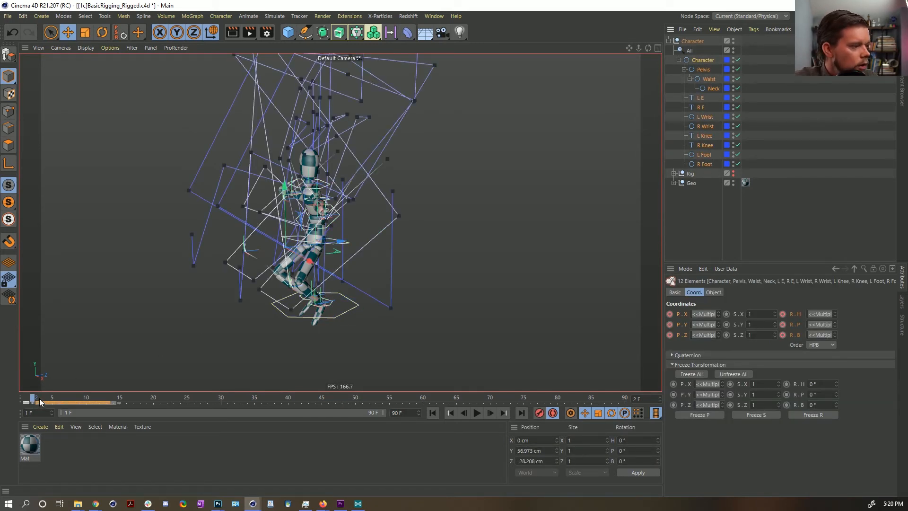
pyautogui.moveTo(49, 401); pyautogui.dragTo(90, 402)
pyautogui.moveTo(33, 399); pyautogui.dragTo(73, 405)
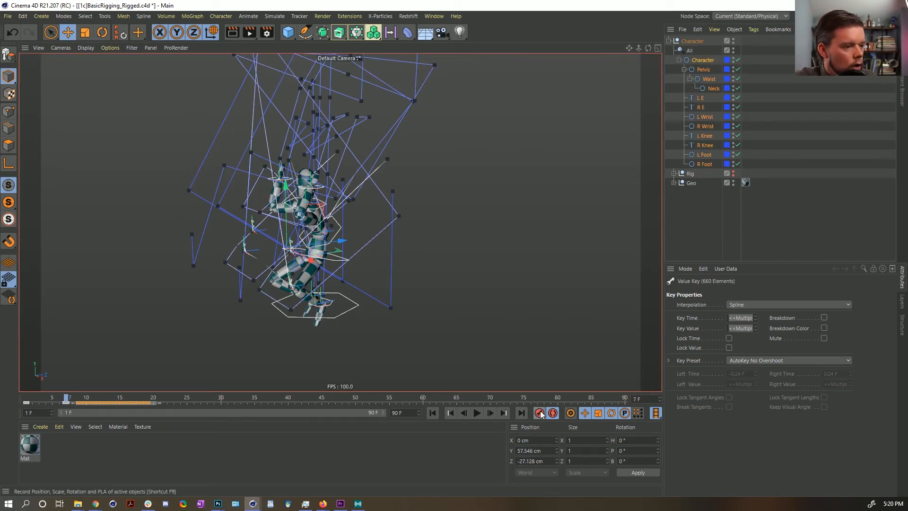
pyautogui.moveTo(89, 403); pyautogui.dragTo(84, 404)
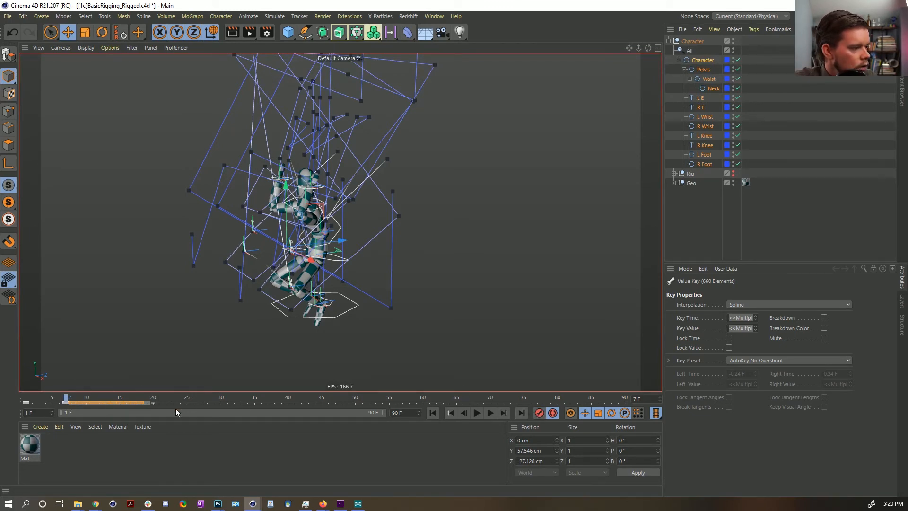
pyautogui.moveTo(170, 405); pyautogui.dragTo(32, 401)
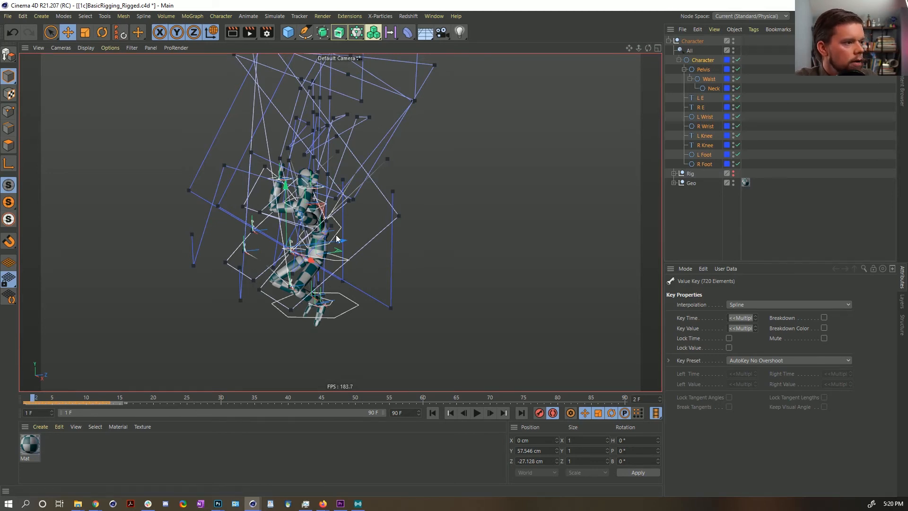
# At frame 2, move both elbow controllers down and back behind the body.
pyautogui.keyDown('alt'); pyautogui.moveTo(313, 227); pyautogui.dragTo(270, 237); pyautogui.keyUp('alt')
pyautogui.click(365, 262)
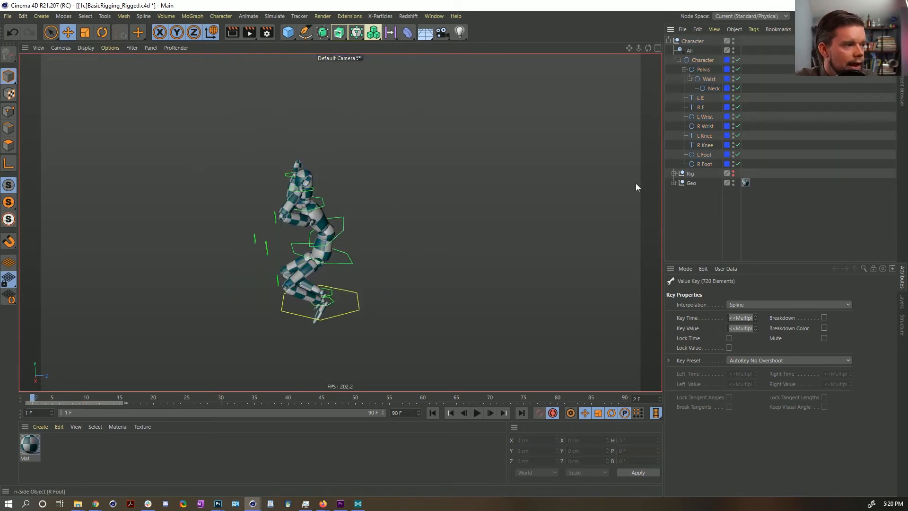
pyautogui.click(702, 108)
pyautogui.keyDown('shift'); pyautogui.click(702, 98); pyautogui.keyUp('shift')
pyautogui.moveTo(310, 199); pyautogui.dragTo(397, 269)
# Lower both wrist controllers at frame 2 to about 42 cm Y and -29.5 cm Z, near the knees.
pyautogui.click(704, 118)
pyautogui.keyDown('shift'); pyautogui.click(703, 126); pyautogui.keyUp('shift')
pyautogui.moveTo(336, 141); pyautogui.dragTo(325, 220)
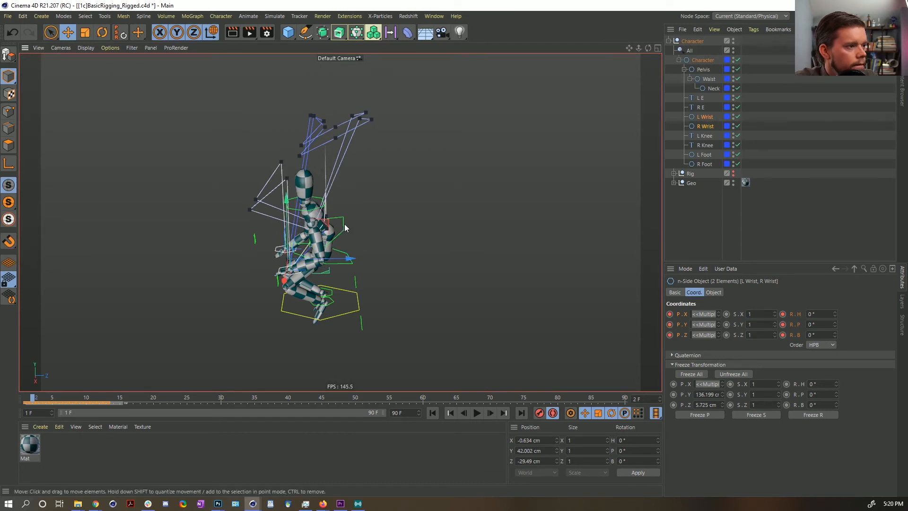
# Rotate the waist controller at frame 2 to adjust the torso's lean.
pyautogui.click(344, 223)
pyautogui.press('r')
pyautogui.moveTo(349, 207); pyautogui.dragTo(348, 185)
pyautogui.click(340, 198)
# Move the right wrist controller at frame 2 up and back behind the torso.
pyautogui.click(277, 252)
pyautogui.press('e')
pyautogui.moveTo(309, 265); pyautogui.dragTo(360, 232)
# Step repeatedly between frames 3, 4 and 5 to examine the arm swing and rise into the take-off pose.
pyautogui.press('g')
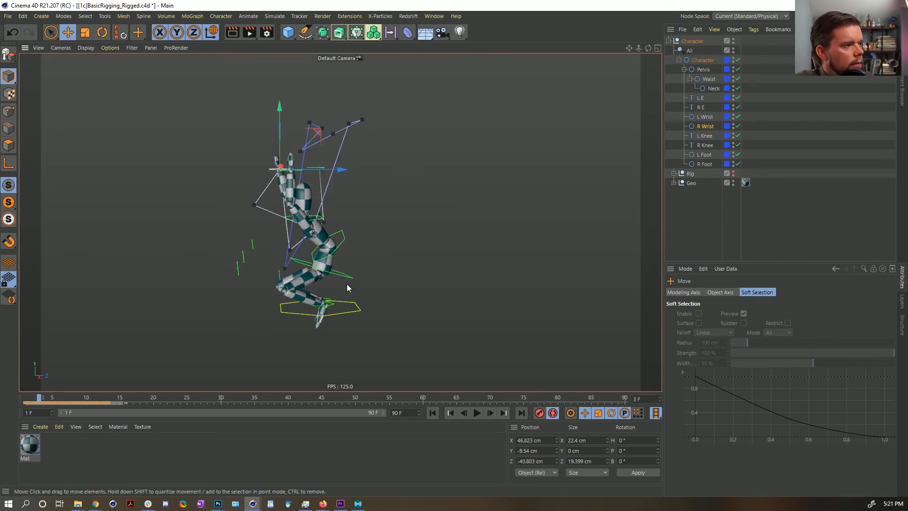
pyautogui.press('g')
pyautogui.press('g')
pyautogui.press('f')
pyautogui.press('g')
pyautogui.press('f')
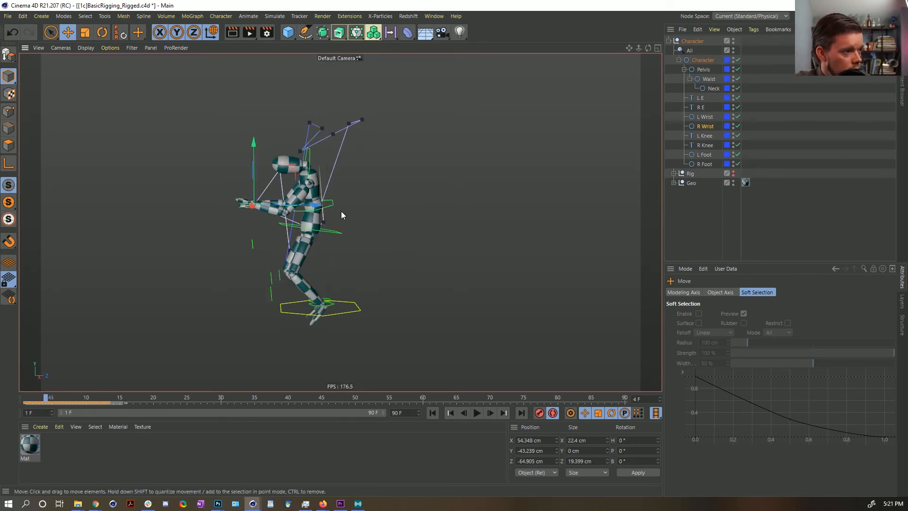
pyautogui.press('g')
pyautogui.press('f')
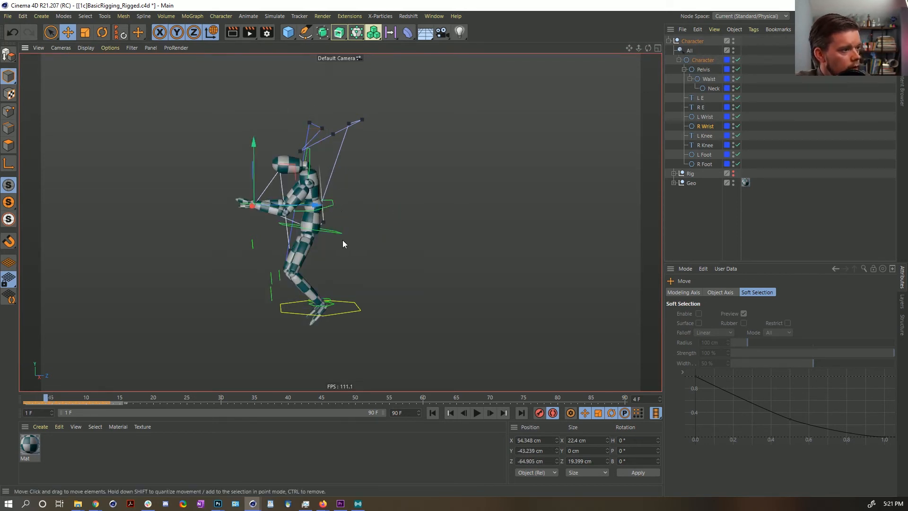
pyautogui.press('g')
pyautogui.press('f')
pyautogui.press('g')
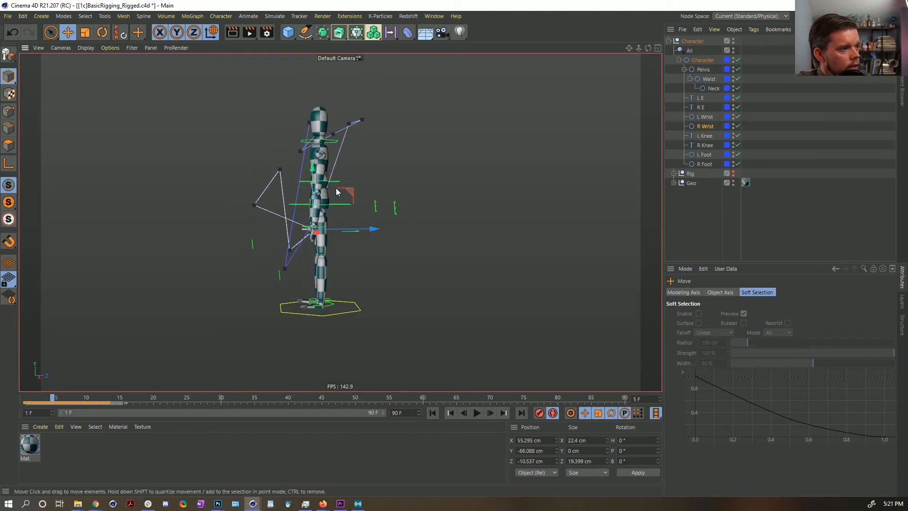
pyautogui.press('f')
pyautogui.press('g')
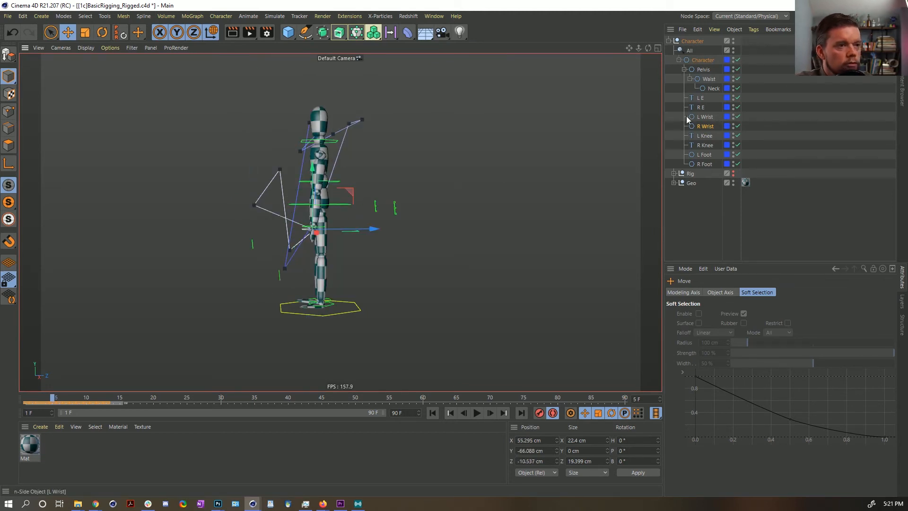
# At frame 5, move the pelvis toward negative Z and rotate the waist to about -8.9° pitch, checking the arch against neighbouring frames.
pyautogui.click(339, 208)
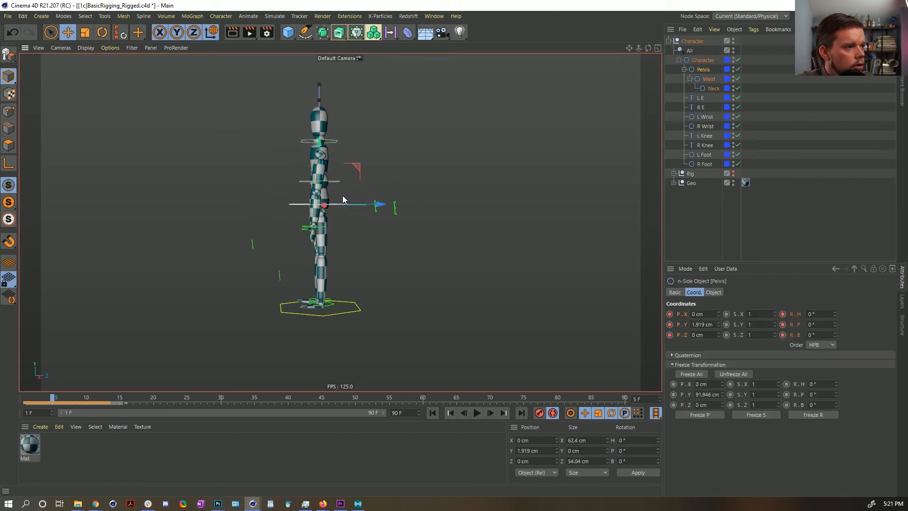
pyautogui.moveTo(373, 207); pyautogui.dragTo(343, 162)
pyautogui.press('r')
pyautogui.click(325, 185)
pyautogui.press('f')
pyautogui.press('f')
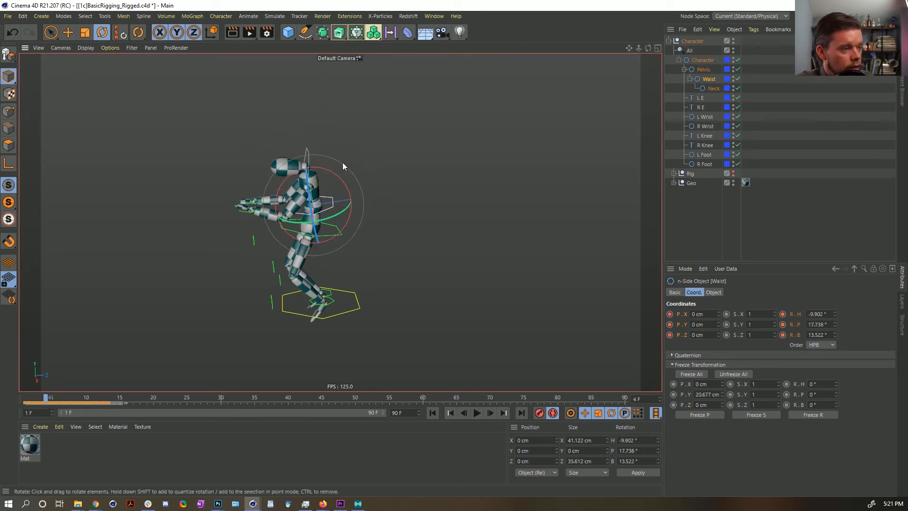
pyautogui.press('g')
pyautogui.press('g')
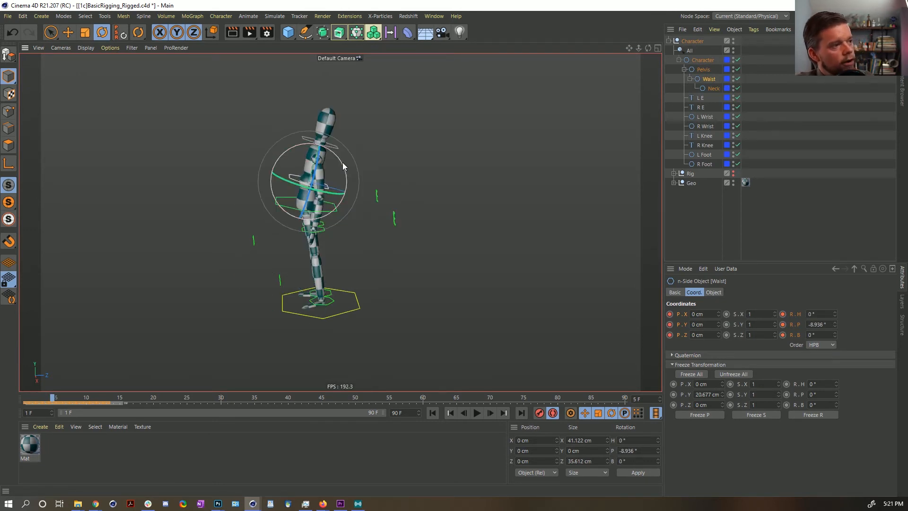
pyautogui.press('g')
pyautogui.press('f')
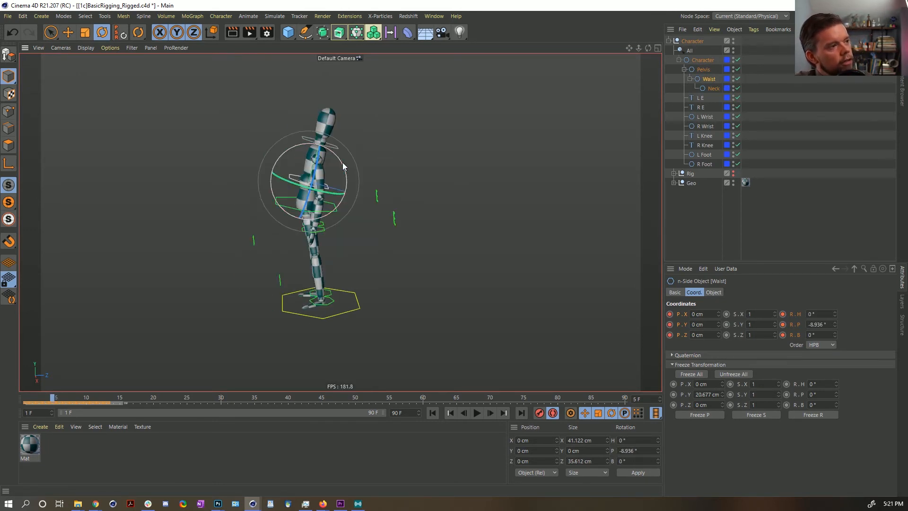
# Rotate the neck controller at frame 5 to about -13.4° pitch, tilting the head back.
pyautogui.click(341, 148)
pyautogui.moveTo(356, 131); pyautogui.dragTo(366, 142)
pyautogui.press('f')
pyautogui.press('f')
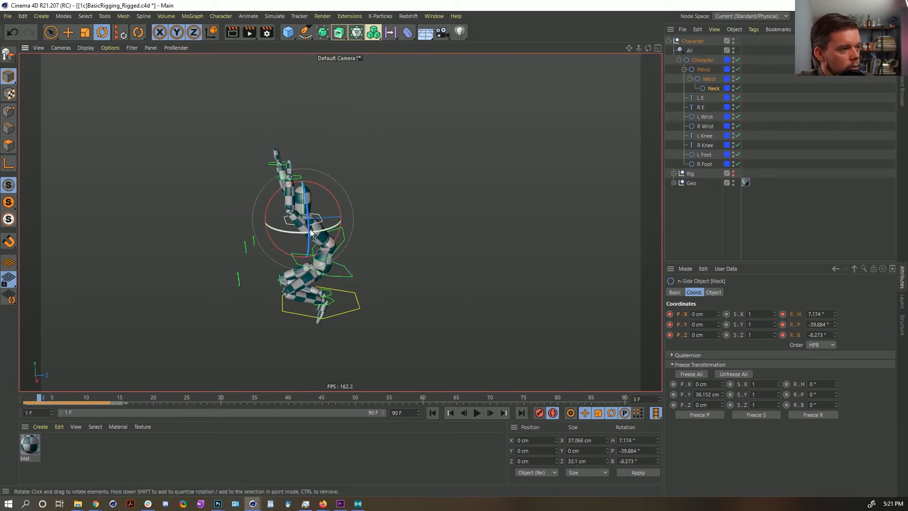
# Step back and forth between frames 3 and 9 to examine the take-off, rise and tucked rotation.
pyautogui.press('g')
pyautogui.press('g')
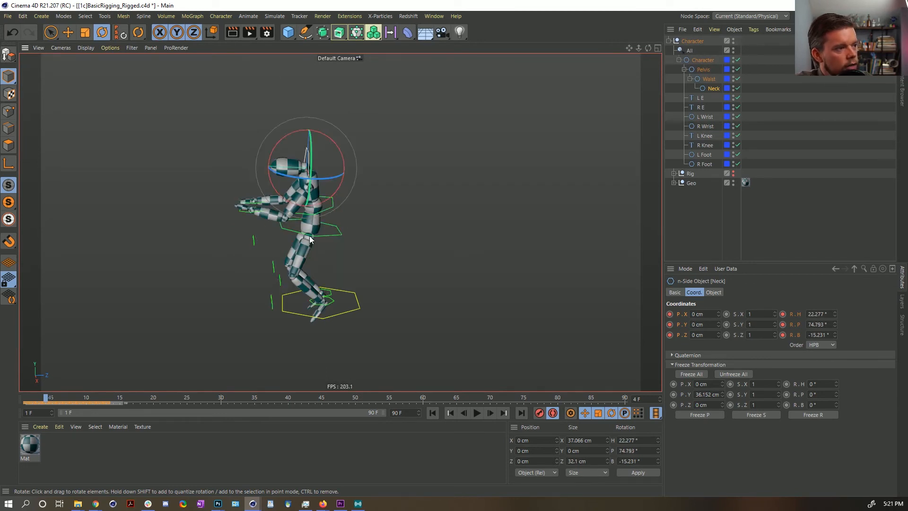
pyautogui.press('g')
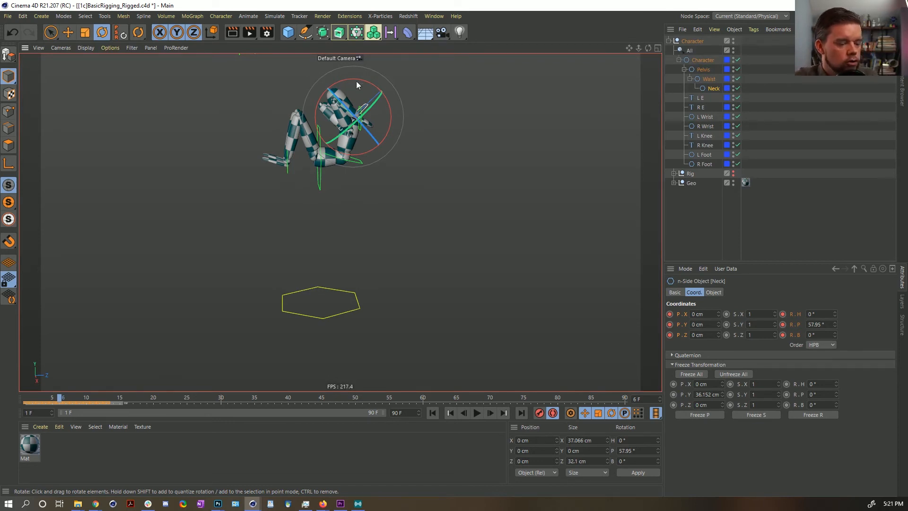
pyautogui.press('g')
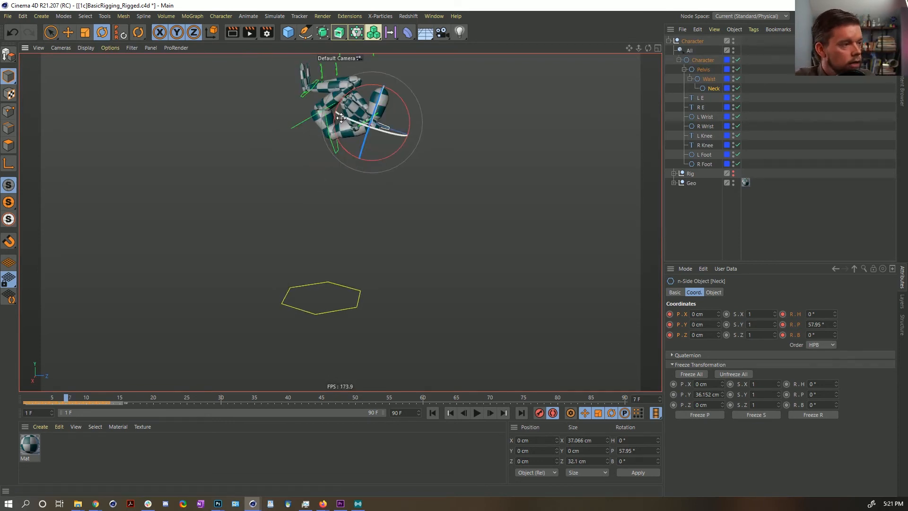
pyautogui.press('g')
pyautogui.press('g')
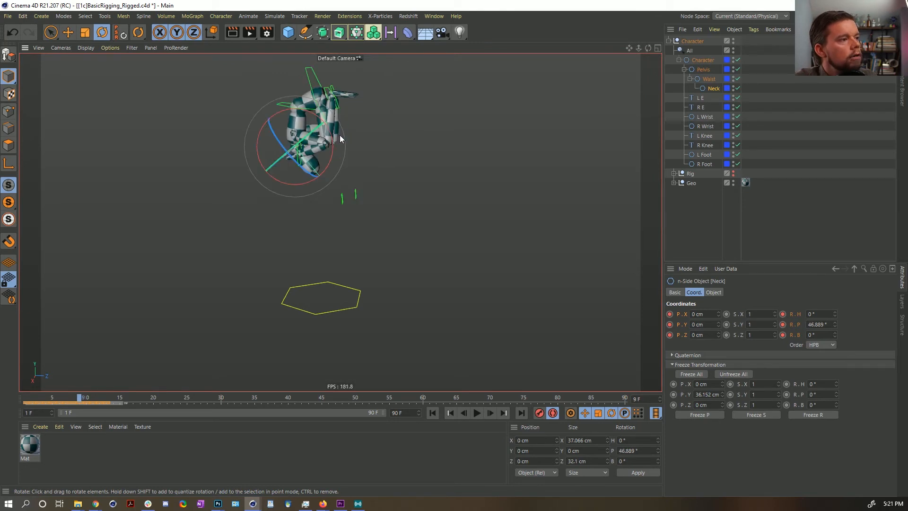
pyautogui.press('f')
pyautogui.press('f')
pyautogui.press('f')
pyautogui.press('f')
pyautogui.press('f')
pyautogui.press('g')
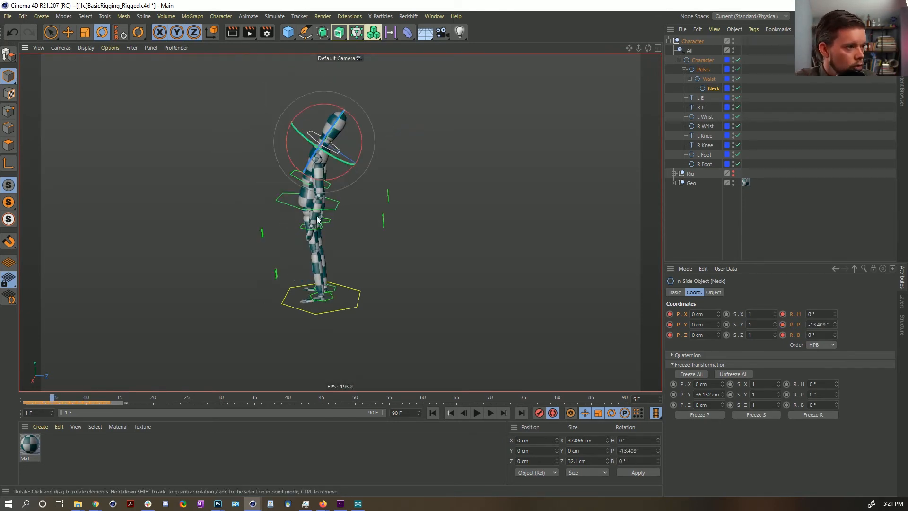
pyautogui.press('g')
pyautogui.press('f')
pyautogui.press('f')
pyautogui.press('f')
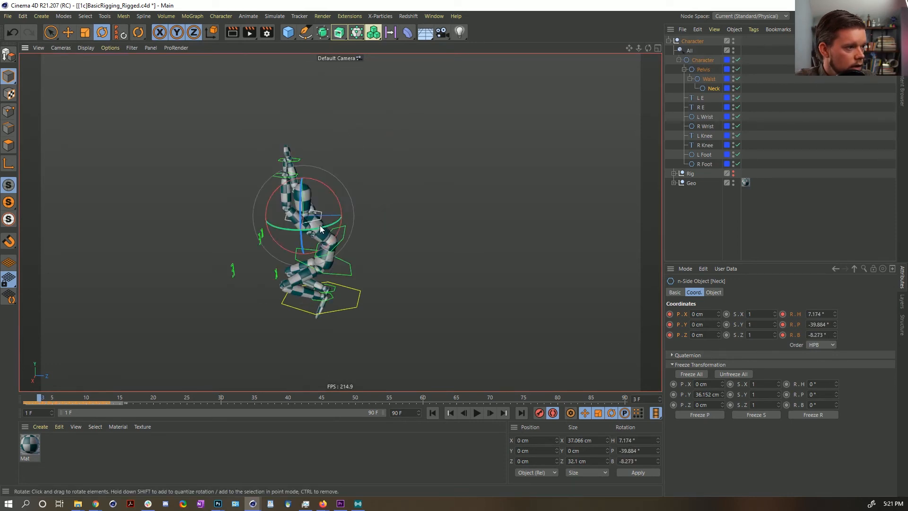
pyautogui.press('g')
pyautogui.press('g')
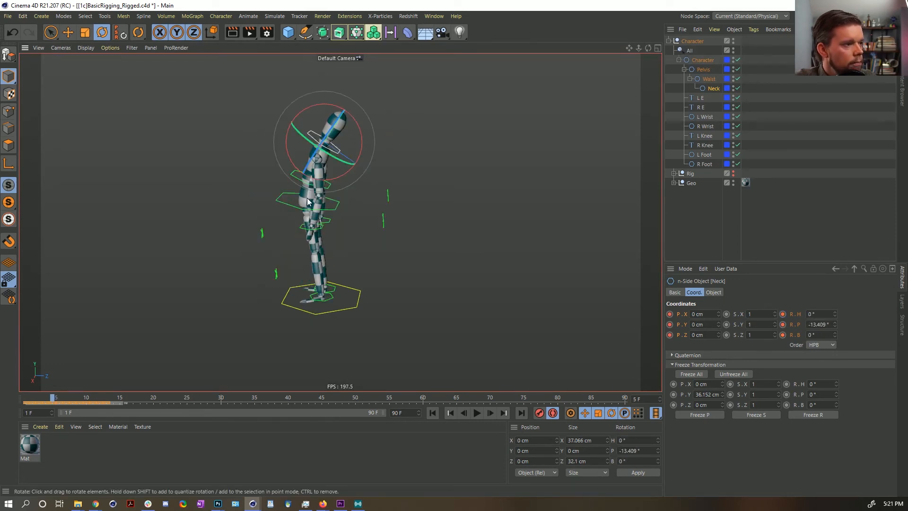
pyautogui.press('g')
pyautogui.press('g')
pyautogui.press('g')
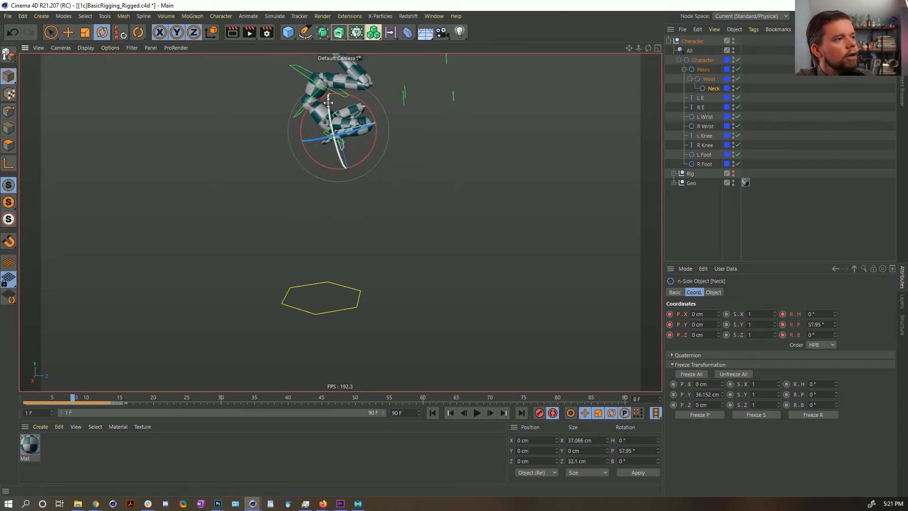
pyautogui.press('g')
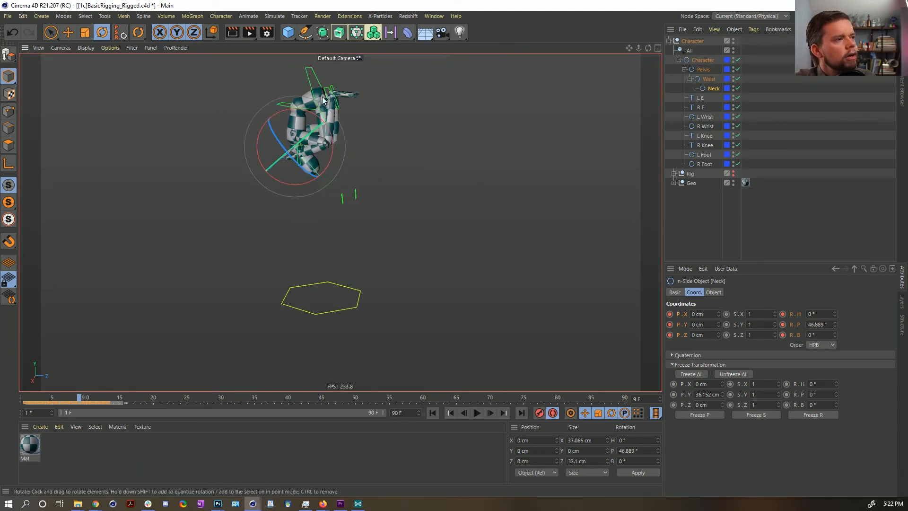
# Select all controllers from Pelvis to R Foot and move them at frame 9 toward positive Z, to about Z 34.6 cm, comparing neighbouring frames.
pyautogui.click(701, 63)
pyautogui.click(702, 71)
pyautogui.keyDown('shift'); pyautogui.click(701, 164); pyautogui.keyUp('shift')
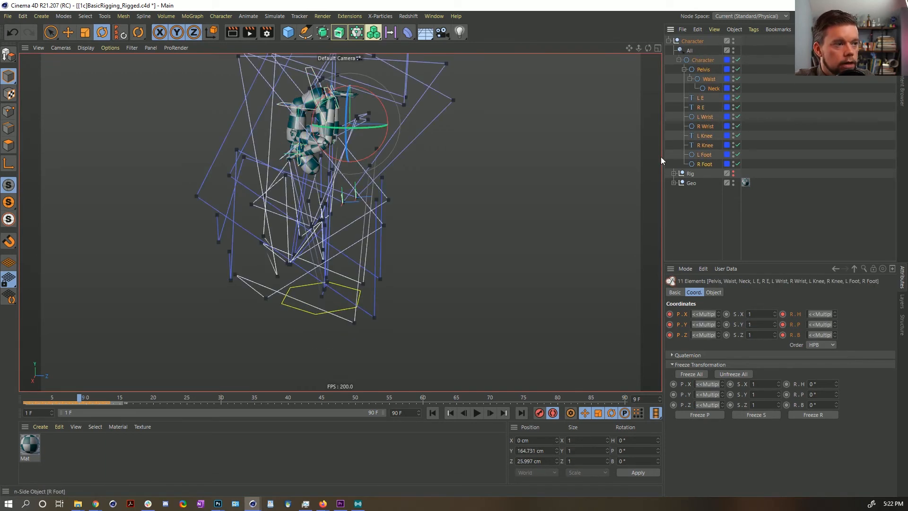
pyautogui.press('e')
pyautogui.moveTo(401, 123); pyautogui.dragTo(417, 121)
pyautogui.press('f')
pyautogui.press('f')
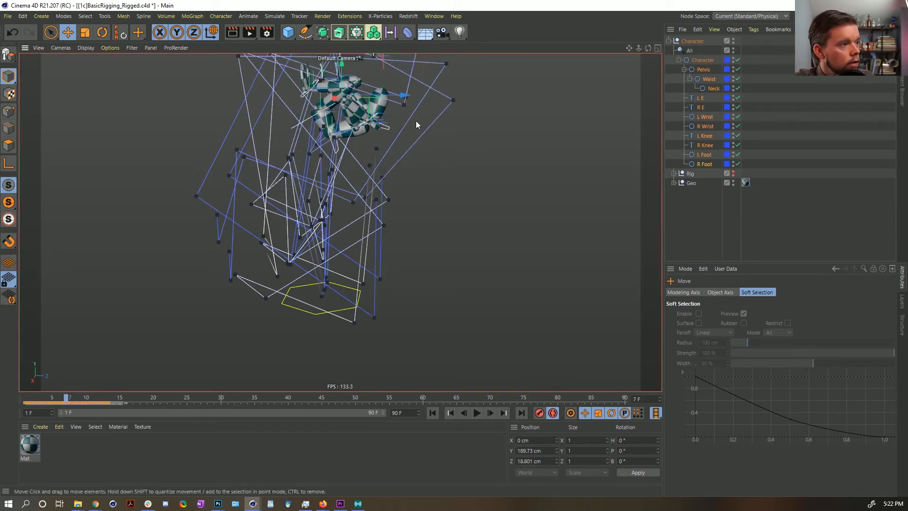
pyautogui.press('g')
pyautogui.press('g')
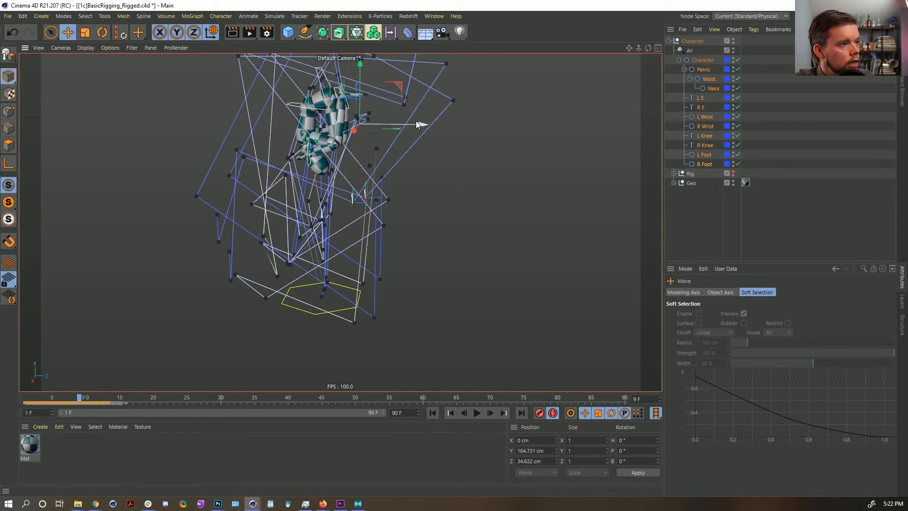
# Move all the selected controllers at frame 10 toward positive Z, to about Z -19.9 cm, and check the shift against earlier frames.
pyautogui.press('g')
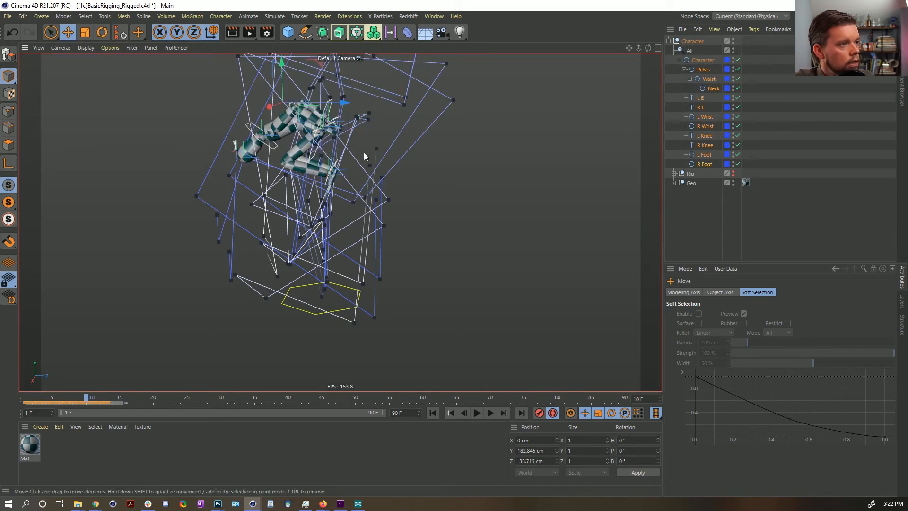
pyautogui.moveTo(345, 103); pyautogui.dragTo(360, 103)
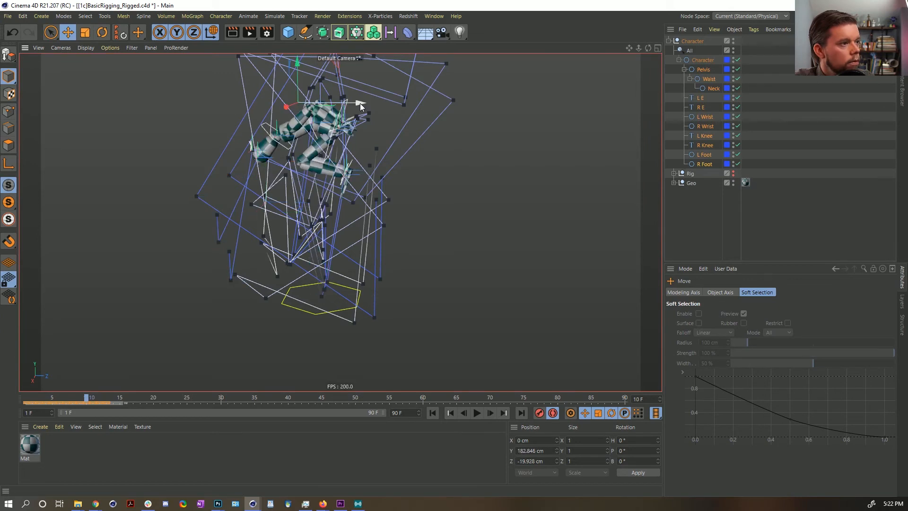
pyautogui.press('f')
pyautogui.press('f')
pyautogui.press('f')
pyautogui.press('f')
pyautogui.press('f')
pyautogui.press('g')
# Deselect the controllers and step repeatedly through the frames to examine the body's path across the whole flip.
pyautogui.click(751, 198)
pyautogui.press('f')
pyautogui.press('f')
pyautogui.press('g')
pyautogui.press('g')
pyautogui.press('g')
pyautogui.press('g')
pyautogui.press('g')
pyautogui.press('g')
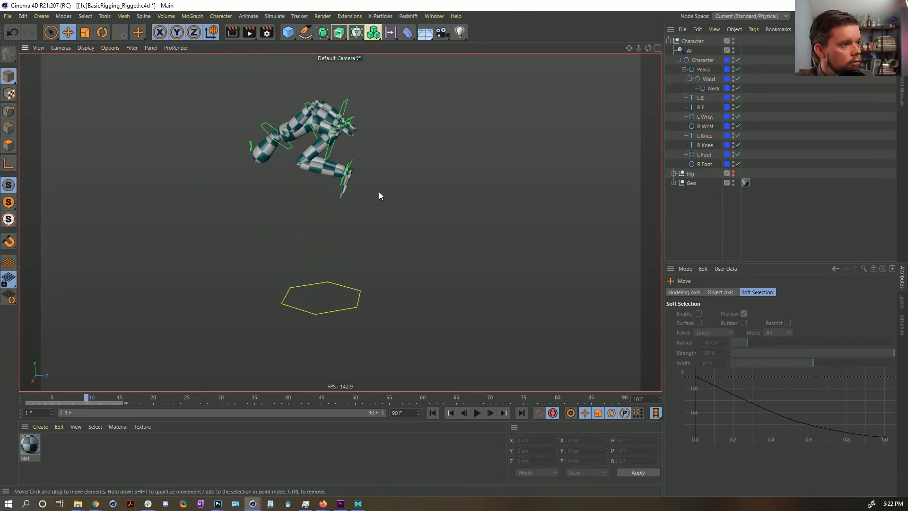
pyautogui.press('g')
pyautogui.press('g')
pyautogui.press('f')
pyautogui.press('f')
pyautogui.press('f')
pyautogui.press('f')
pyautogui.press('f')
pyautogui.press('f')
pyautogui.press('f')
pyautogui.press('f')
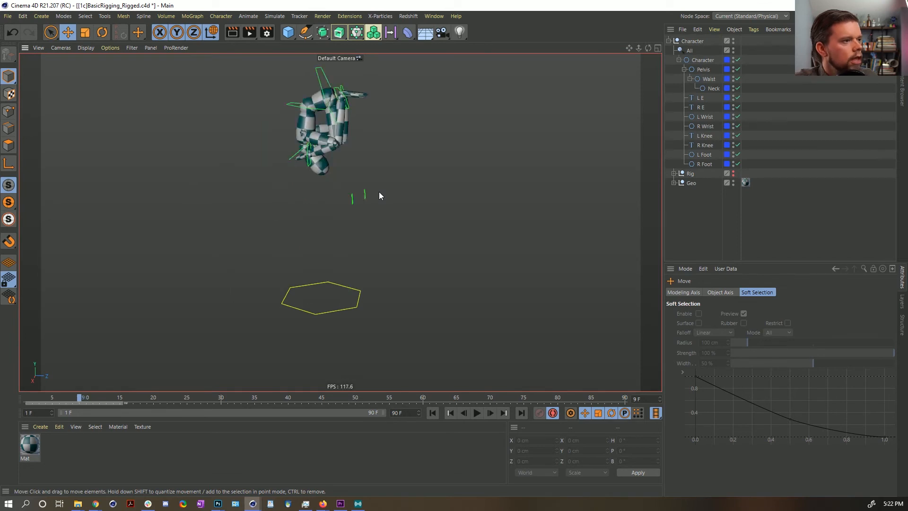
pyautogui.press('f')
pyautogui.press('f')
pyautogui.press('f')
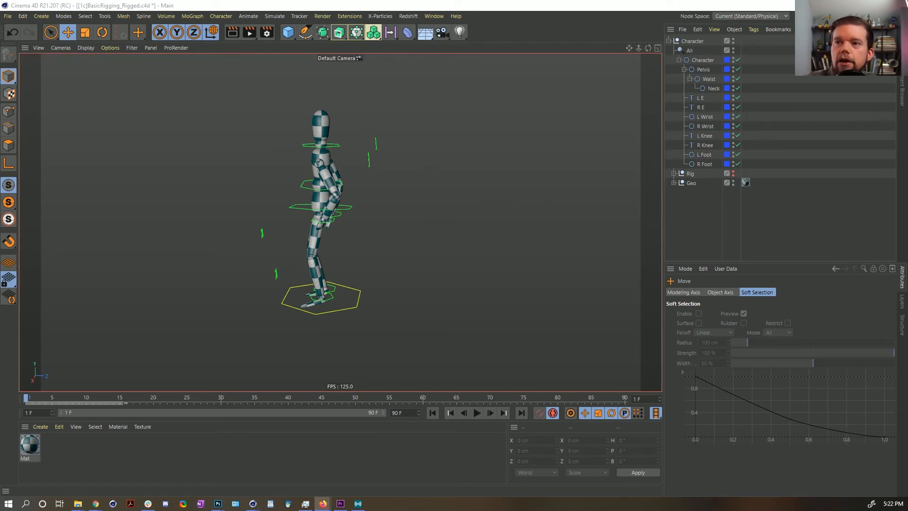
# Switch to the browser and watch the "back Flip in Slow Motion" YouTube reference, studying the arm swing and take-off.
pyautogui.moveTo(907, 70); pyautogui.dragTo(366, 29)
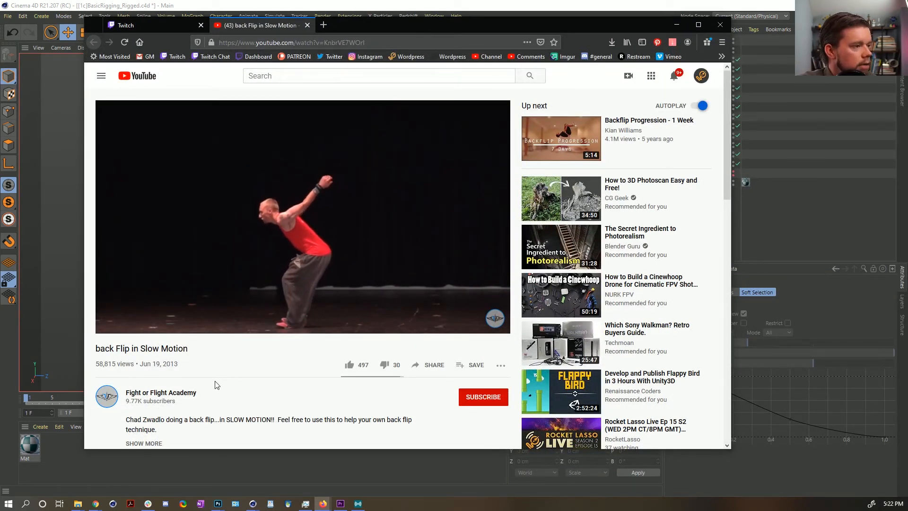
pyautogui.click(337, 257)
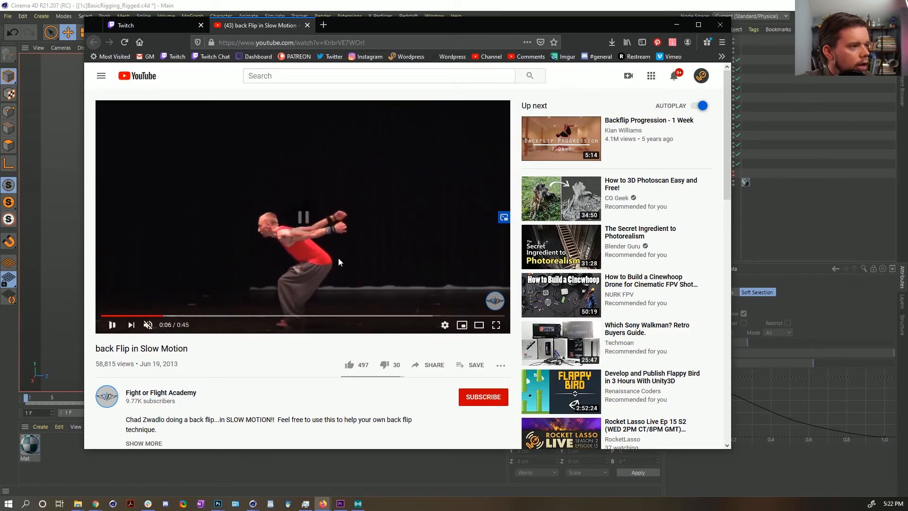
pyautogui.click(362, 261)
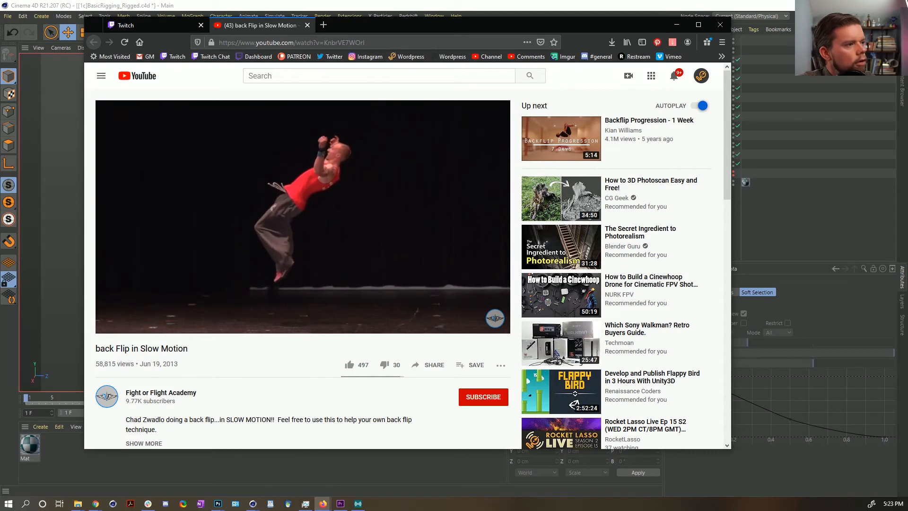
pyautogui.click(372, 231)
pyautogui.click(676, 25)
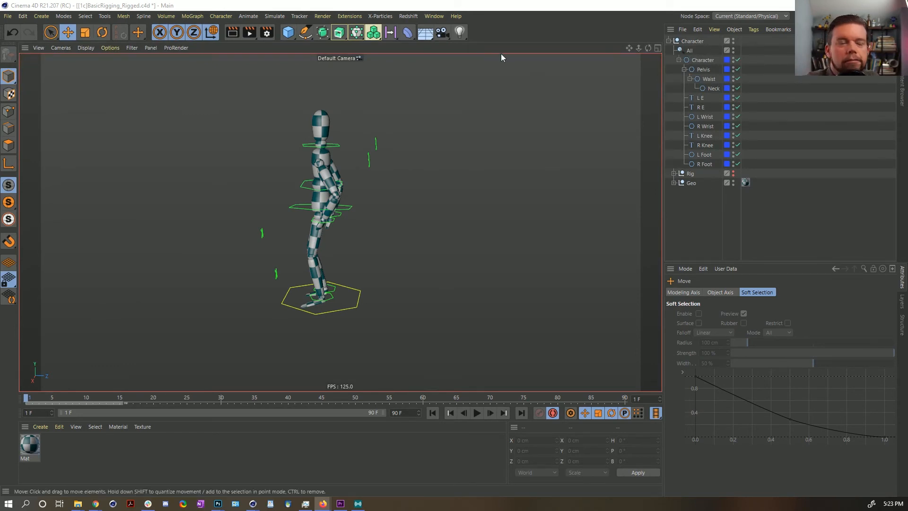
# Return to Cinema 4D, play back the flip animation and save the project.
pyautogui.click(525, 36)
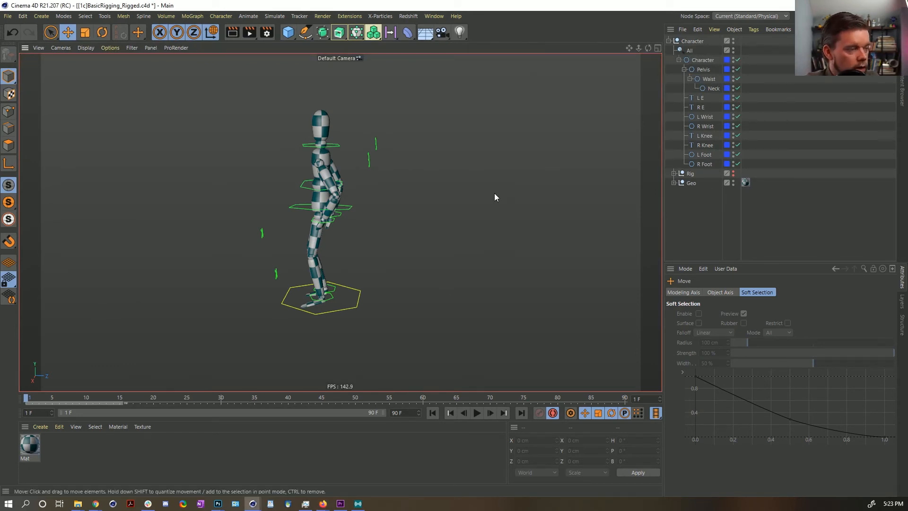
pyautogui.press('F8')
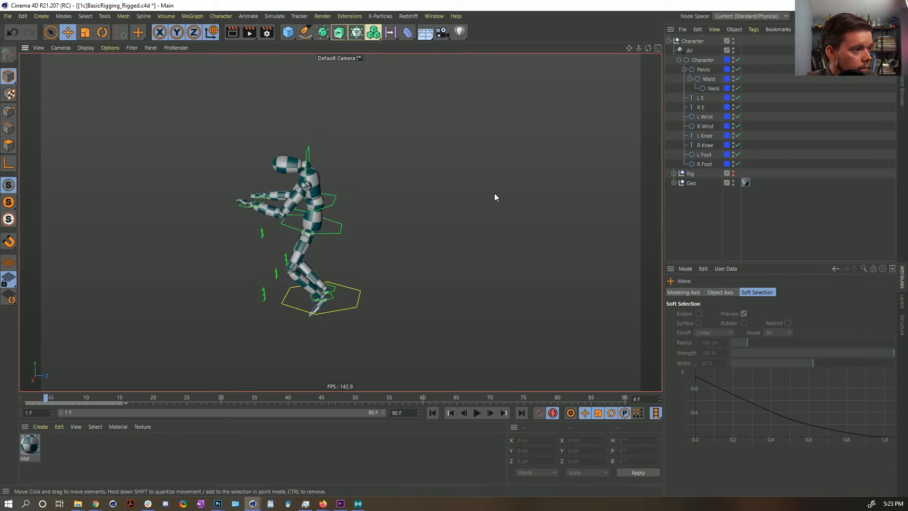
pyautogui.hotkey('ctrl', 's')
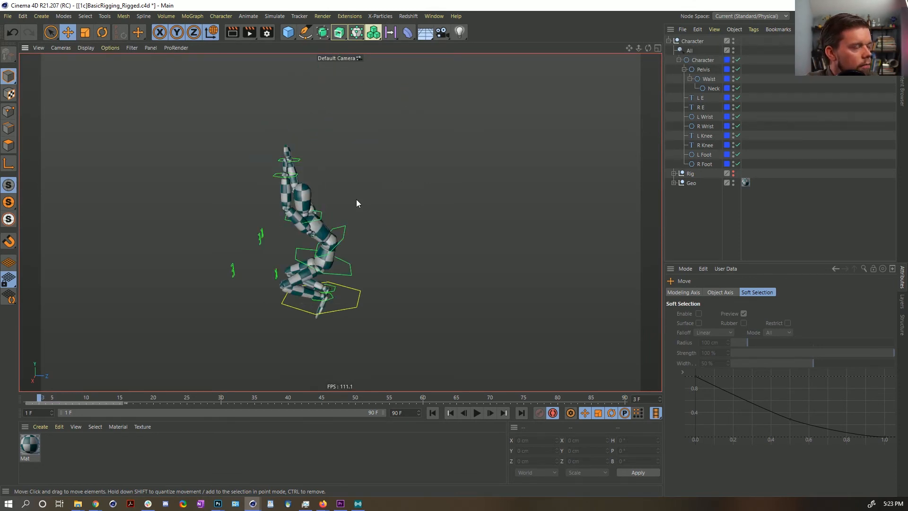
# Select both wrist controllers and move them at frame 2 up and behind the torso, to about Y 72.9 cm and Z 53.4 cm.
pyautogui.click(277, 176)
pyautogui.keyDown('shift'); pyautogui.click(323, 135); pyautogui.keyUp('shift')
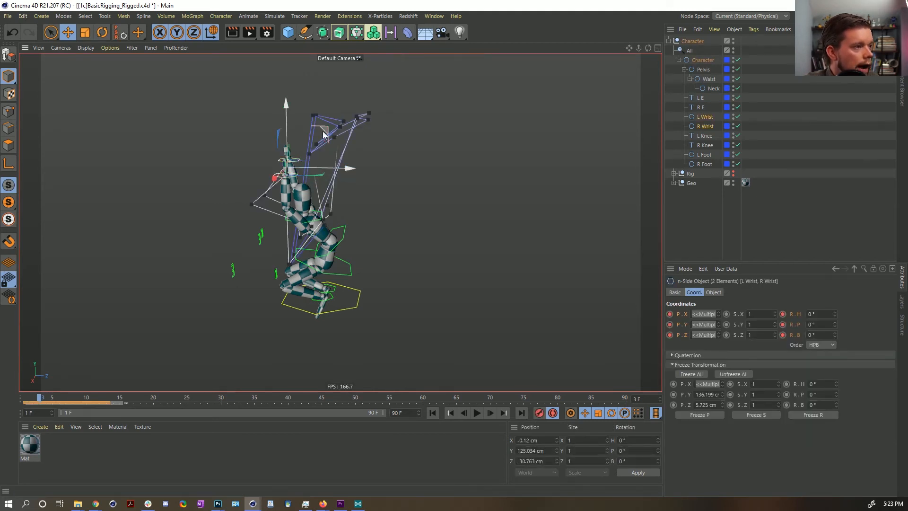
pyautogui.press('f')
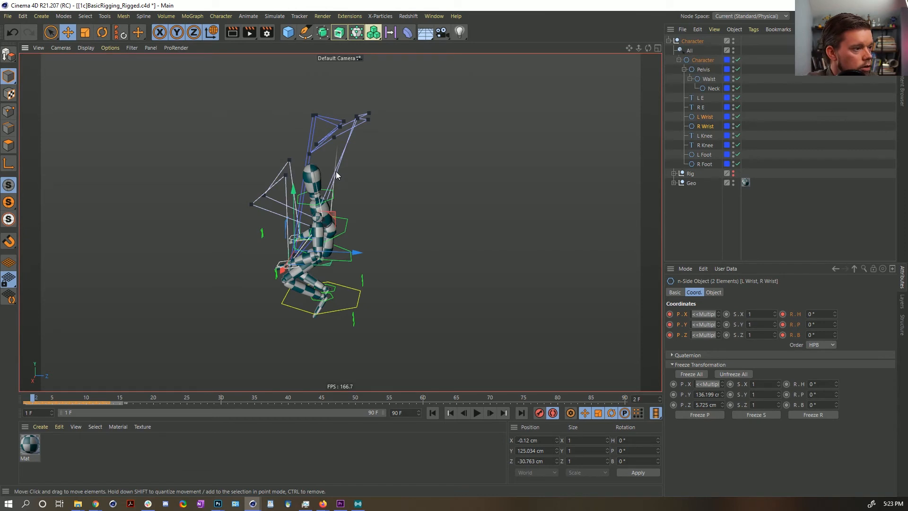
pyautogui.keyDown('alt'); pyautogui.moveTo(291, 270); pyautogui.dragTo(269, 296); pyautogui.keyUp('alt')
pyautogui.click(267, 258)
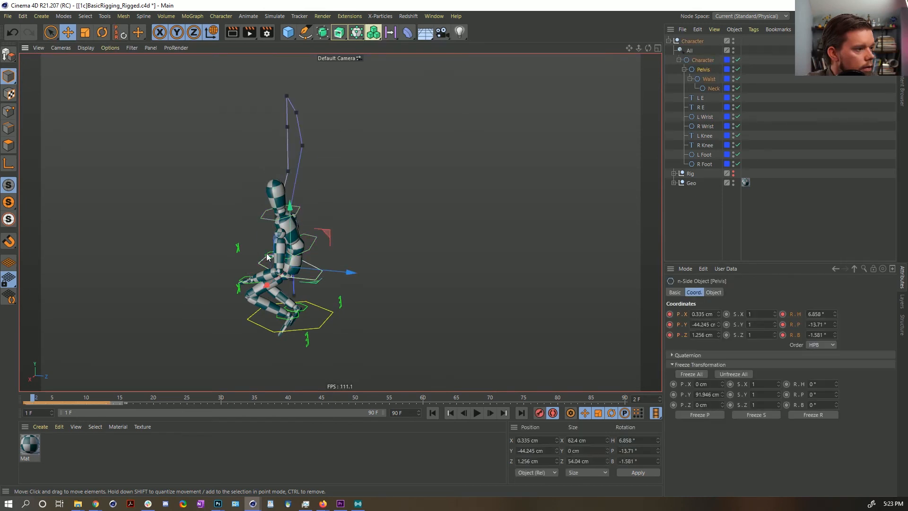
pyautogui.click(272, 257)
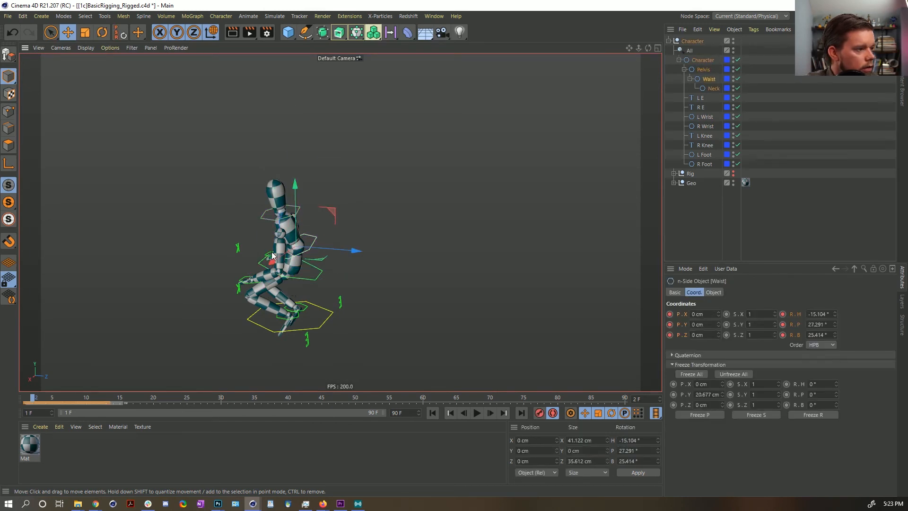
pyautogui.click(249, 268)
pyautogui.scroll(5, 248, 270)
pyautogui.click(231, 276)
pyautogui.keyDown('shift'); pyautogui.click(289, 206); pyautogui.keyUp('shift')
pyautogui.keyDown('alt'); pyautogui.moveTo(313, 226); pyautogui.dragTo(255, 240, button='right'); pyautogui.keyUp('alt')
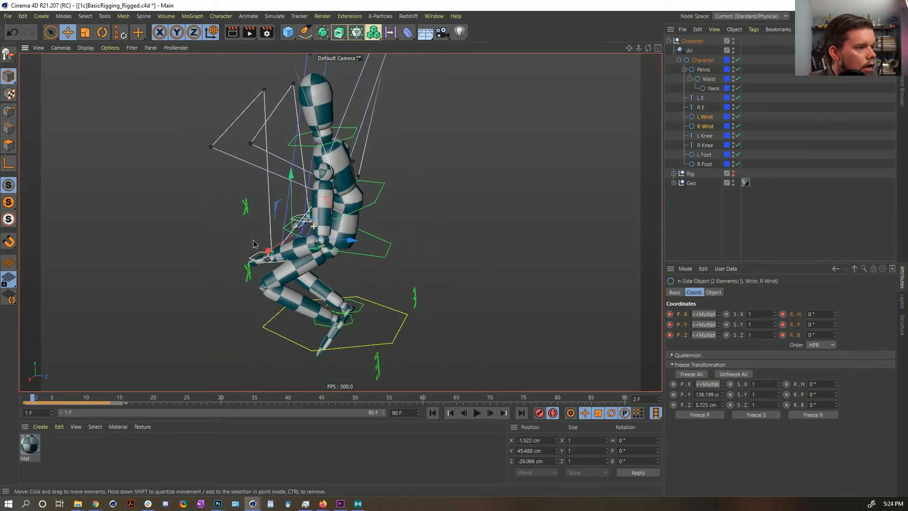
pyautogui.moveTo(343, 239); pyautogui.dragTo(479, 163)
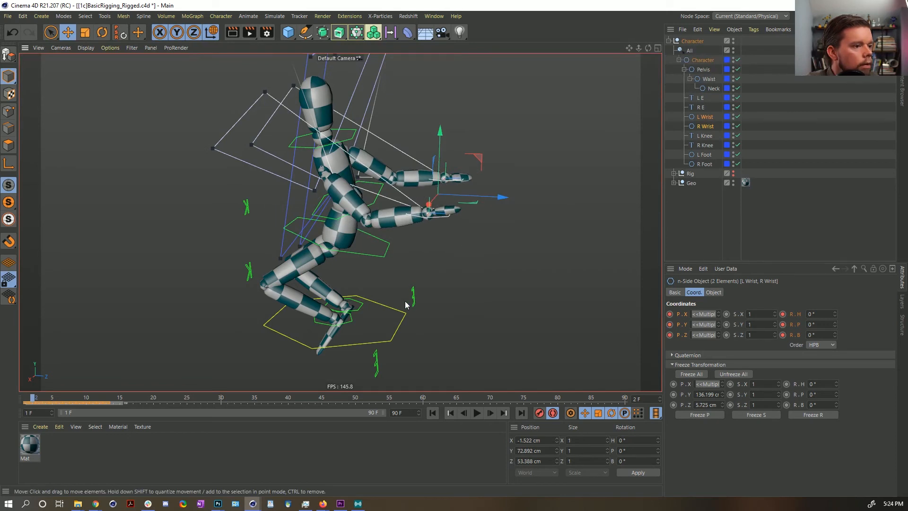
# Raise both elbow controllers (L E and R E) at frame 2 above shoulder height behind the body, to about Y 149.9 cm.
pyautogui.click(414, 295)
pyautogui.keyDown('shift'); pyautogui.click(378, 368); pyautogui.keyUp('shift')
pyautogui.moveTo(405, 284); pyautogui.dragTo(411, 62)
pyautogui.scroll(-3, 416, 297)
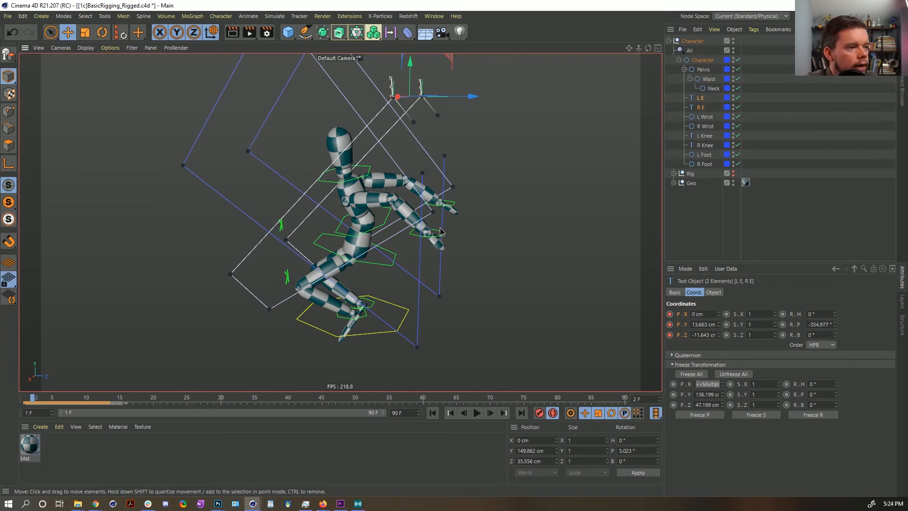
# Move both wrist controllers at frame 2 higher and closer to the back, and check the arm swing against neighbouring frames.
pyautogui.click(440, 232)
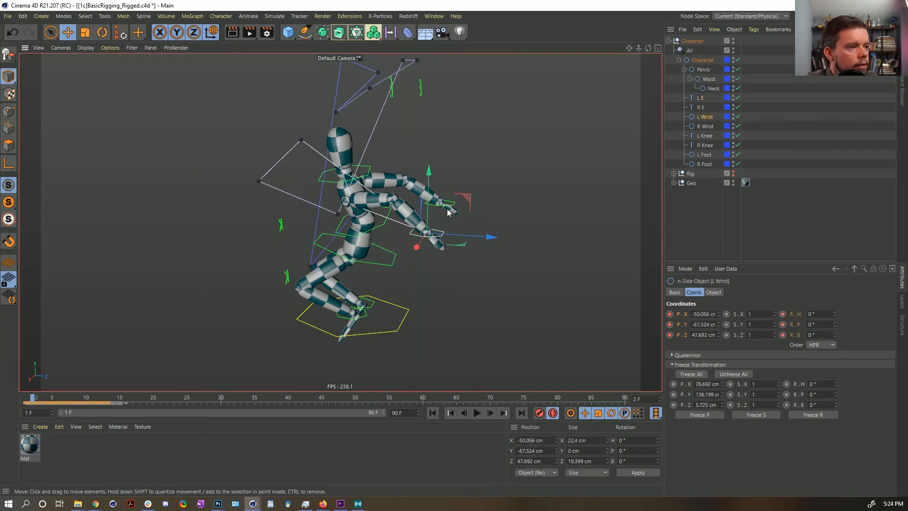
pyautogui.keyDown('shift'); pyautogui.click(448, 206); pyautogui.keyUp('shift')
pyautogui.moveTo(473, 185); pyautogui.dragTo(426, 146)
pyautogui.press('g')
pyautogui.press('f')
pyautogui.press('f')
pyautogui.press('g')
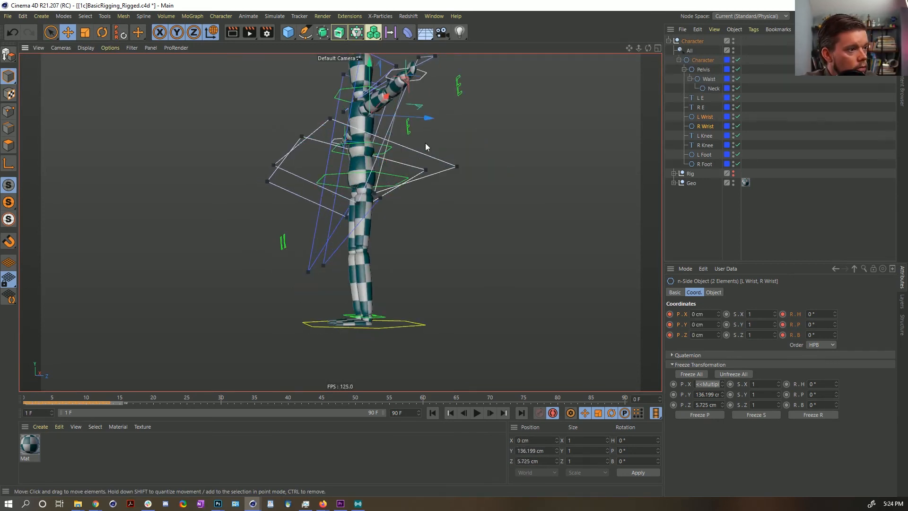
pyautogui.press('g')
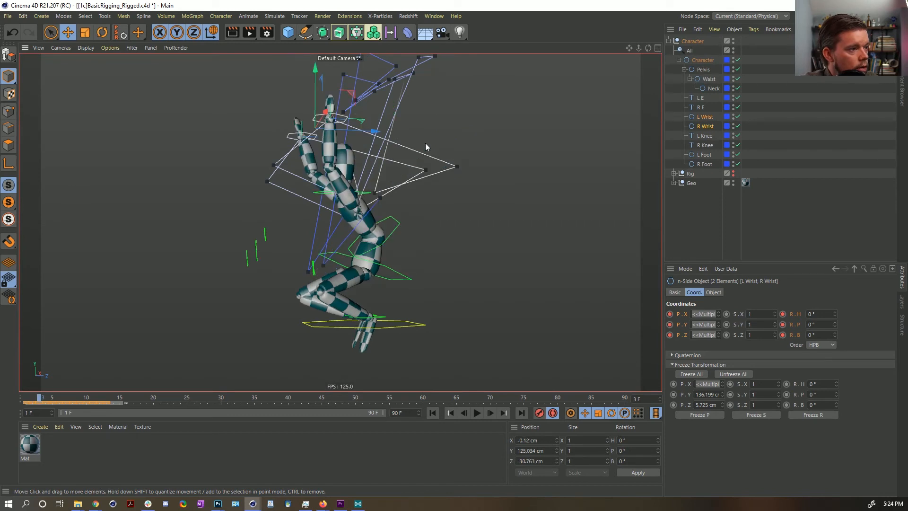
# Raise both wrist controllers at frame 4 above the head, to about Y 159.9 cm and Z -33.2 cm.
pyautogui.press('g')
pyautogui.press('f')
pyautogui.press('g')
pyautogui.keyDown('alt'); pyautogui.moveTo(392, 158); pyautogui.dragTo(380, 233, button='middle'); pyautogui.keyUp('alt')
pyautogui.moveTo(269, 196); pyautogui.dragTo(344, 110)
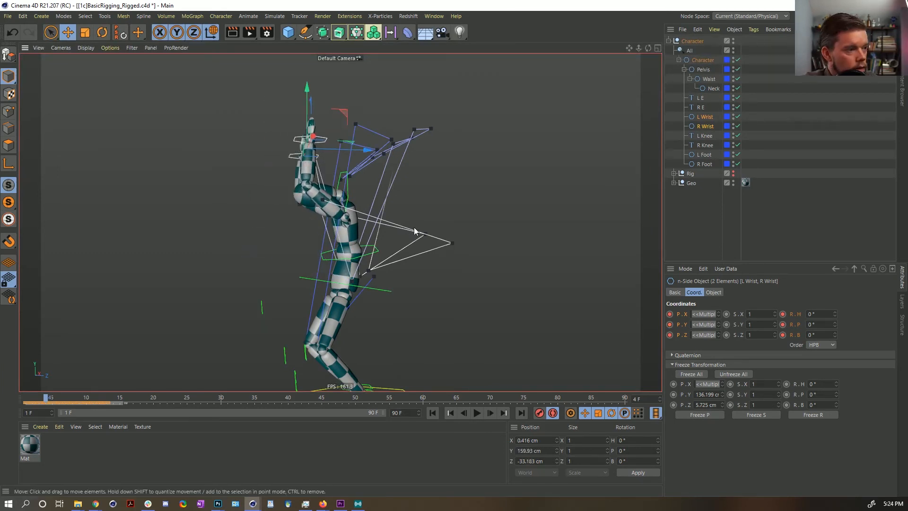
# Compare the character's poses around frames 2 to 5, frame by frame.
pyautogui.press('f')
pyautogui.press('f')
pyautogui.press('g')
pyautogui.press('g')
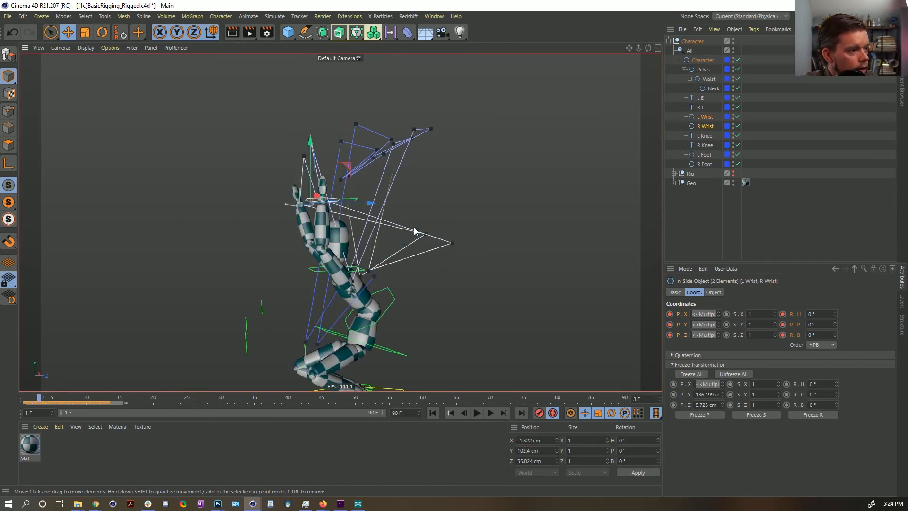
pyautogui.press('g')
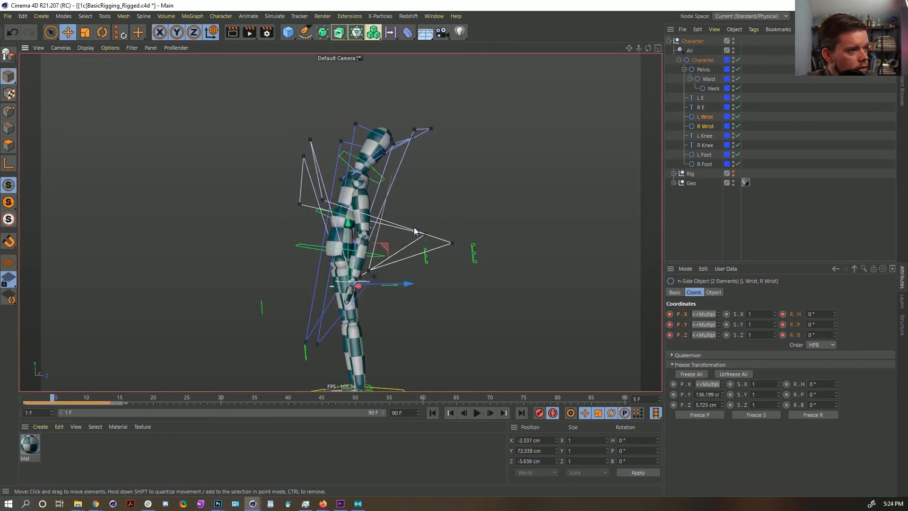
pyautogui.press('g')
pyautogui.press('g')
pyautogui.press('f')
pyautogui.press('f')
pyautogui.press('f')
pyautogui.press('f')
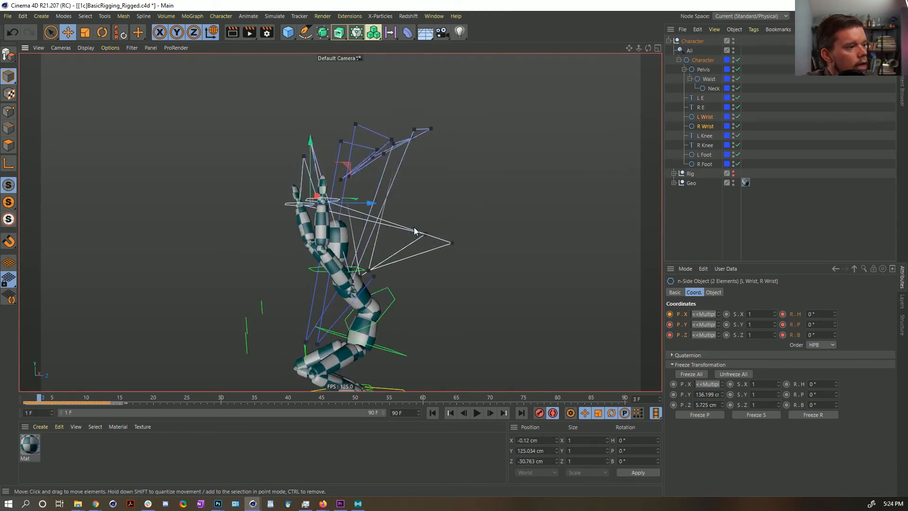
pyautogui.press('f')
pyautogui.press('g')
pyautogui.press('f')
pyautogui.press('g')
pyautogui.press('f')
pyautogui.press('g')
pyautogui.press('f')
pyautogui.press('g')
pyautogui.press('f')
pyautogui.press('g')
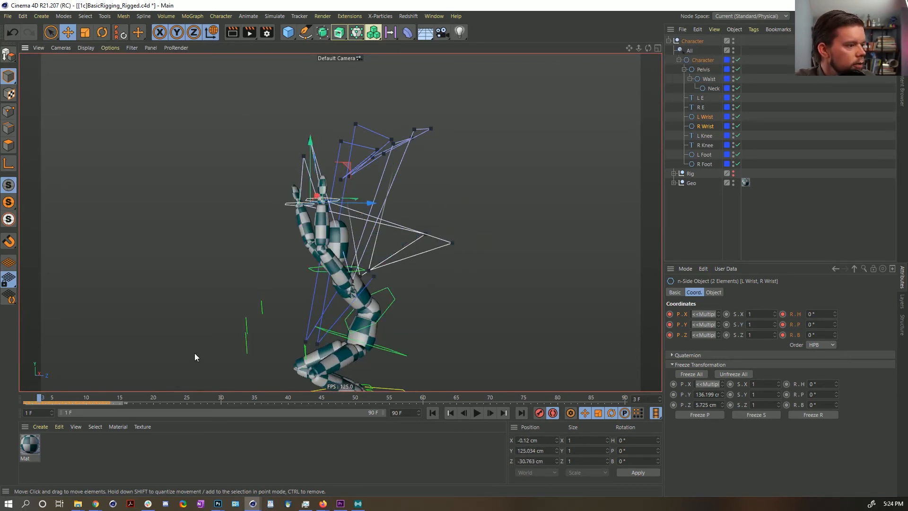
# Select all controllers from Character through R Foot and shift their keyframes after frame 2 one frame later.
pyautogui.press('f')
pyautogui.click(704, 164)
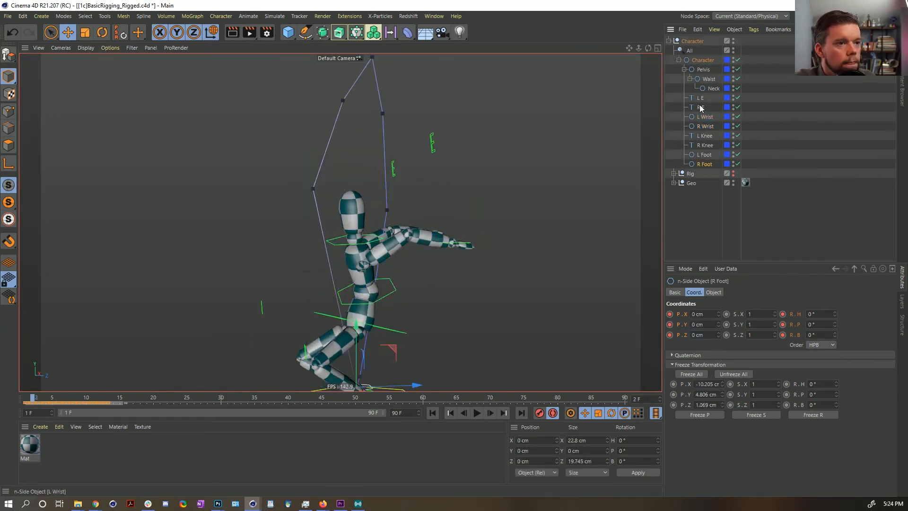
pyautogui.keyDown('shift'); pyautogui.click(702, 61); pyautogui.keyUp('shift')
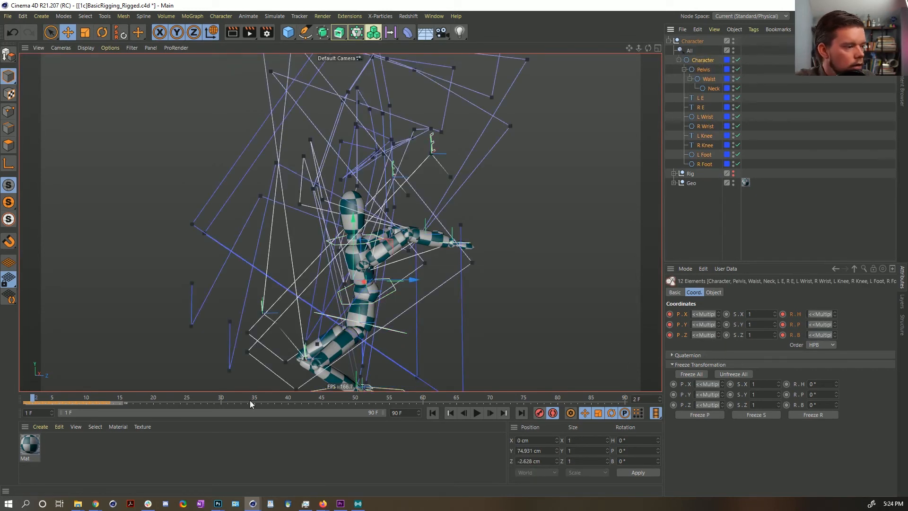
pyautogui.moveTo(119, 401); pyautogui.dragTo(33, 400)
pyautogui.click(132, 401)
pyautogui.moveTo(112, 402); pyautogui.dragTo(56, 400)
pyautogui.click(38, 398)
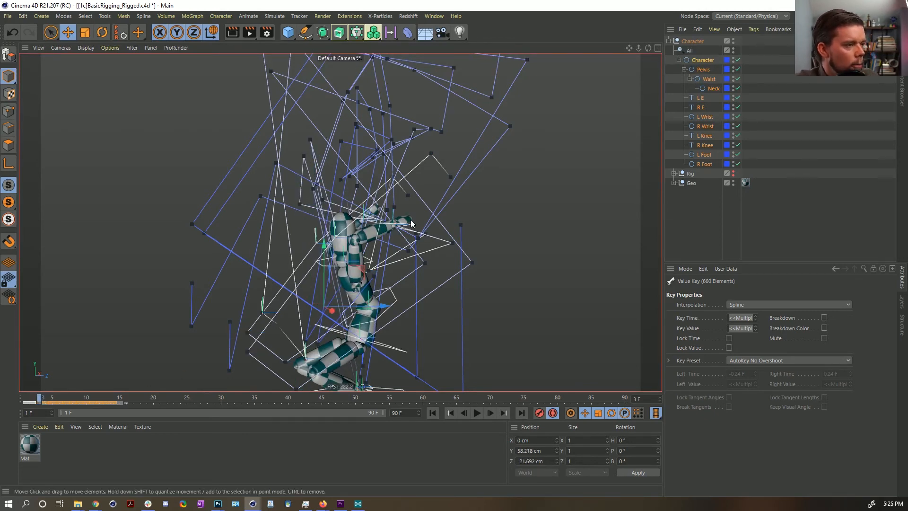
# Lower both wrist controllers toward the feet at frame 3, to about Y 18 cm and Z -15 cm.
pyautogui.press('f')
pyautogui.press('g')
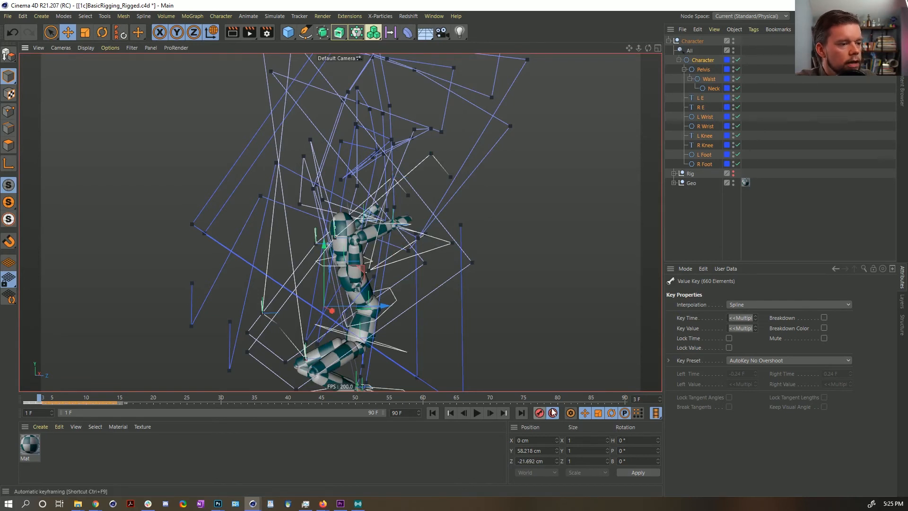
pyautogui.click(677, 224)
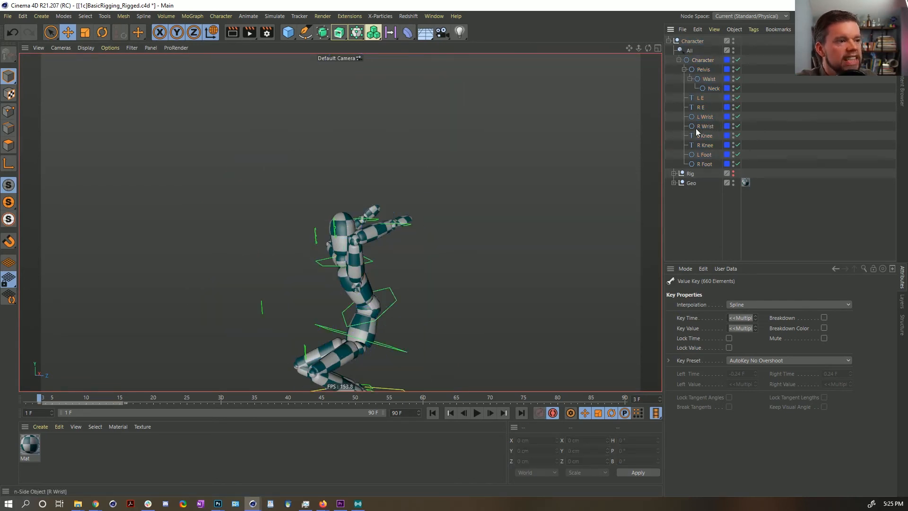
pyautogui.click(395, 226)
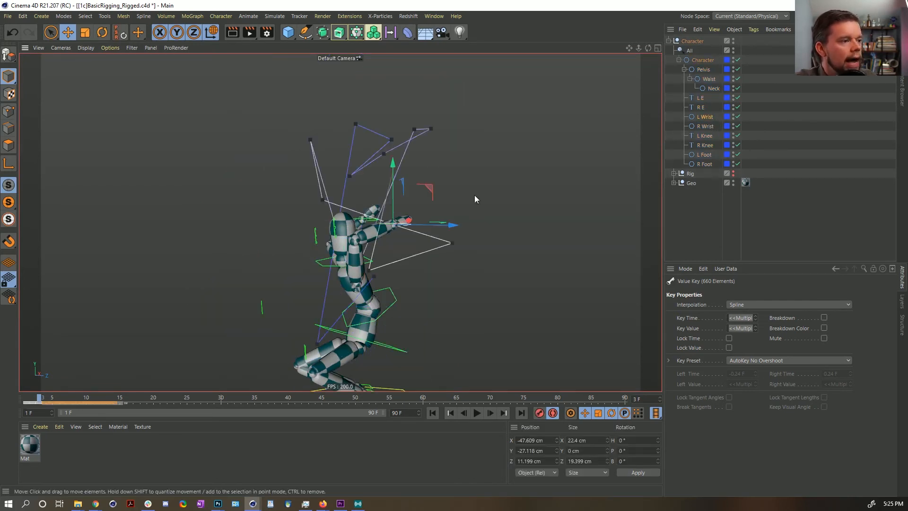
pyautogui.keyDown('ctrl'); pyautogui.click(704, 117); pyautogui.keyUp('ctrl')
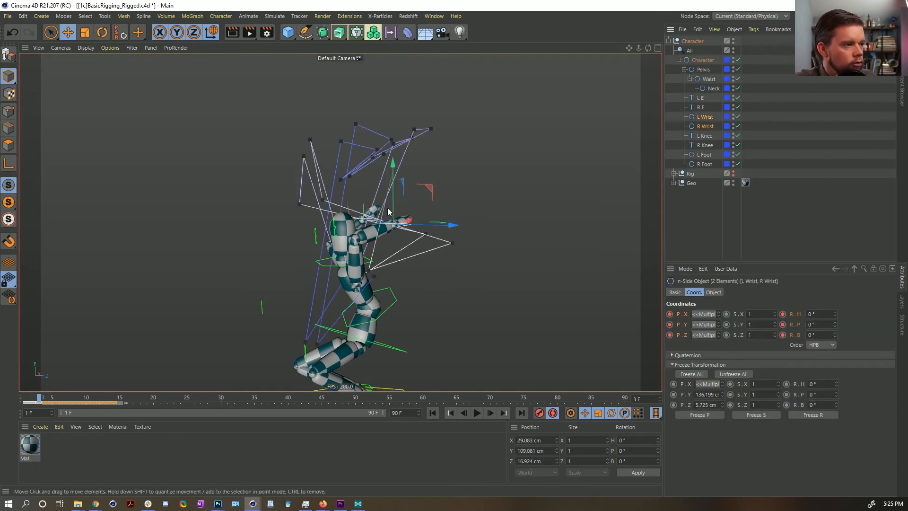
pyautogui.moveTo(426, 187); pyautogui.dragTo(378, 339)
pyautogui.moveTo(294, 304); pyautogui.dragTo(260, 246)
pyautogui.hotkey('ctrl', 'z')
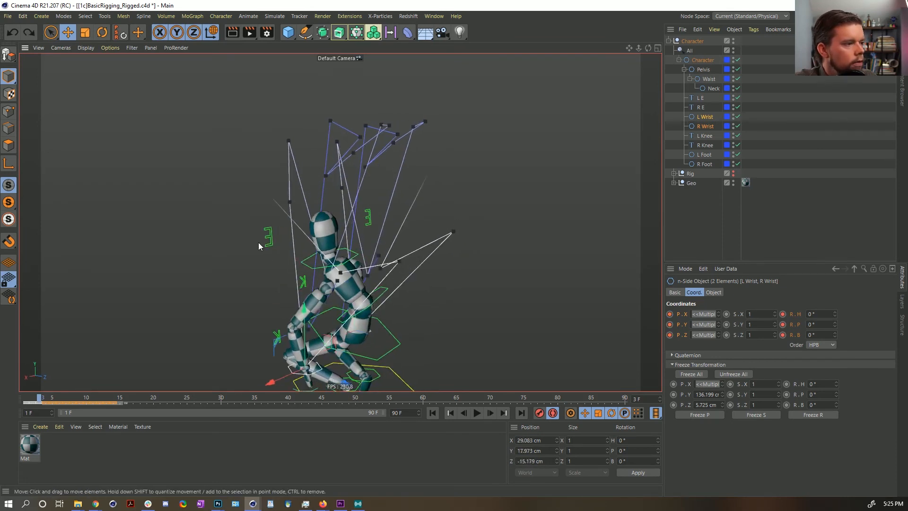
# Move both elbow controllers across to the opposite side of the body at frame 3.
pyautogui.click(266, 235)
pyautogui.keyDown('shift'); pyautogui.click(369, 223); pyautogui.keyUp('shift')
pyautogui.keyDown('alt'); pyautogui.moveTo(370, 224); pyautogui.dragTo(402, 256); pyautogui.keyUp('alt')
pyautogui.moveTo(372, 205); pyautogui.dragTo(566, 321)
# Reposition both wrist controllers beside the feet at frame 3, to about Y 14 cm and Z -2 cm.
pyautogui.keyDown('alt'); pyautogui.moveTo(462, 293); pyautogui.dragTo(509, 222, button='middle'); pyautogui.keyUp('alt')
pyautogui.keyDown('alt'); pyautogui.moveTo(469, 271); pyautogui.dragTo(394, 243, button='middle'); pyautogui.keyUp('alt')
pyautogui.click(349, 258)
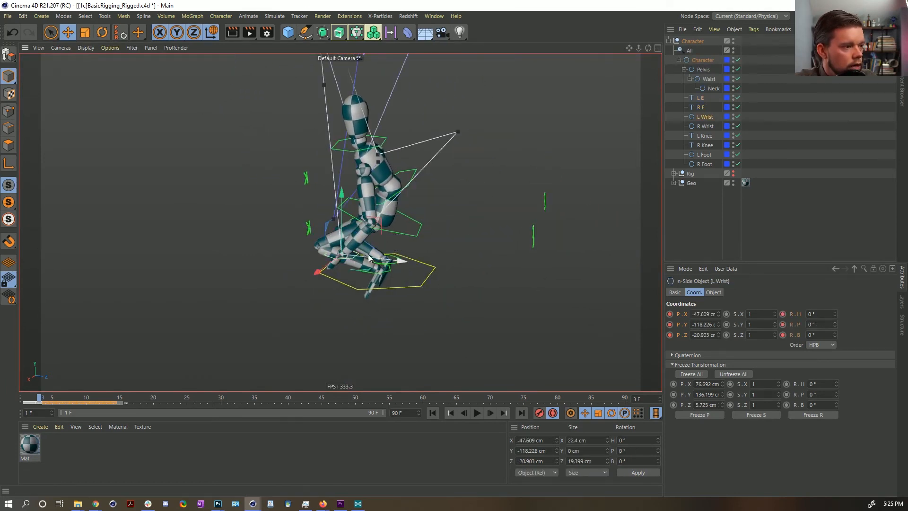
pyautogui.keyDown('alt'); pyautogui.moveTo(378, 231); pyautogui.dragTo(341, 218); pyautogui.keyUp('alt')
pyautogui.keyDown('shift'); pyautogui.click(384, 230); pyautogui.keyUp('shift')
pyautogui.keyDown('alt'); pyautogui.moveTo(382, 196); pyautogui.dragTo(438, 235); pyautogui.keyUp('alt')
pyautogui.press('e')
pyautogui.moveTo(381, 195); pyautogui.dragTo(401, 219)
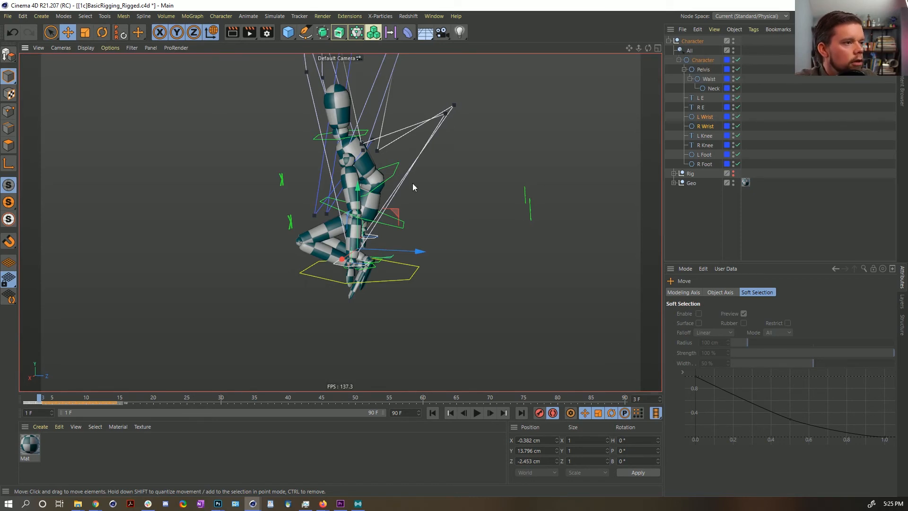
# Check how the new frame 3 pose flows into frames 4 to 6 from a side view.
pyautogui.press('g')
pyautogui.press('f')
pyautogui.press('g')
pyautogui.press('g')
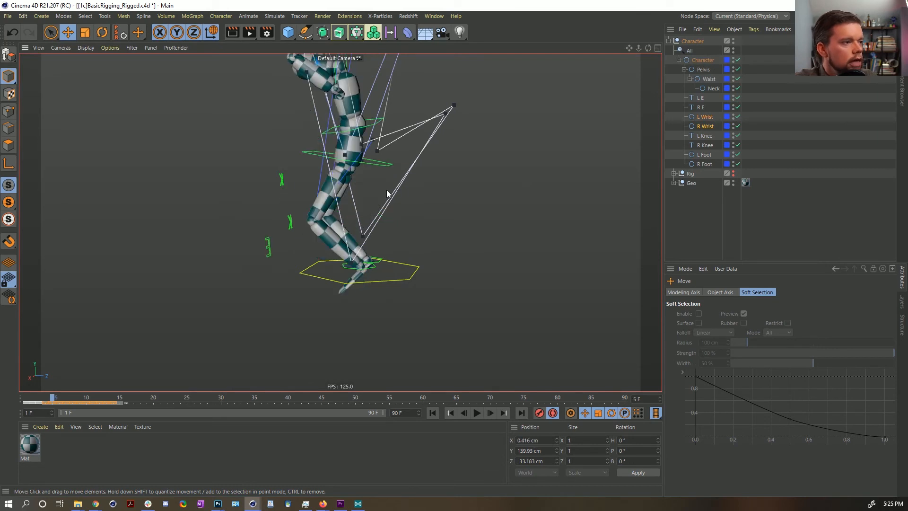
pyautogui.scroll(-4, 362, 173)
pyautogui.keyDown('alt'); pyautogui.moveTo(367, 169); pyautogui.dragTo(368, 236, button='middle'); pyautogui.keyUp('alt')
pyautogui.keyDown('alt'); pyautogui.moveTo(368, 236); pyautogui.dragTo(363, 230); pyautogui.keyUp('alt')
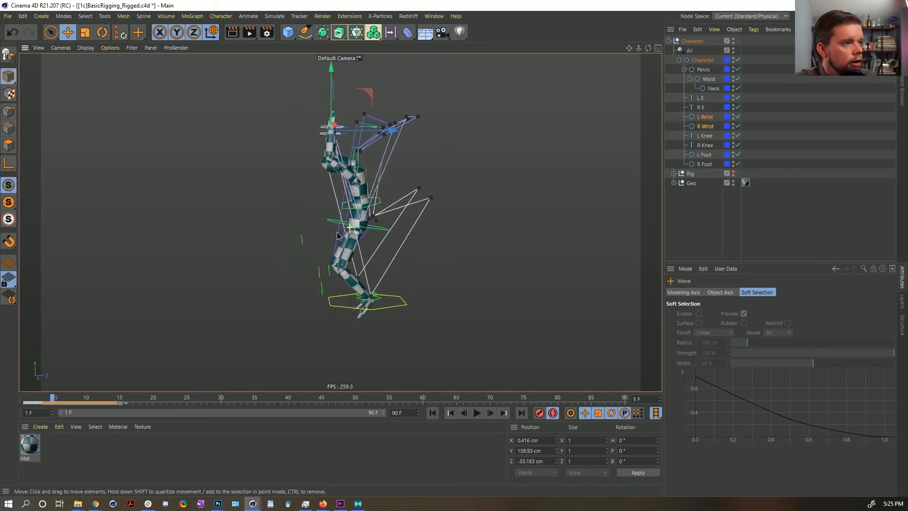
pyautogui.scroll(3, 383, 184)
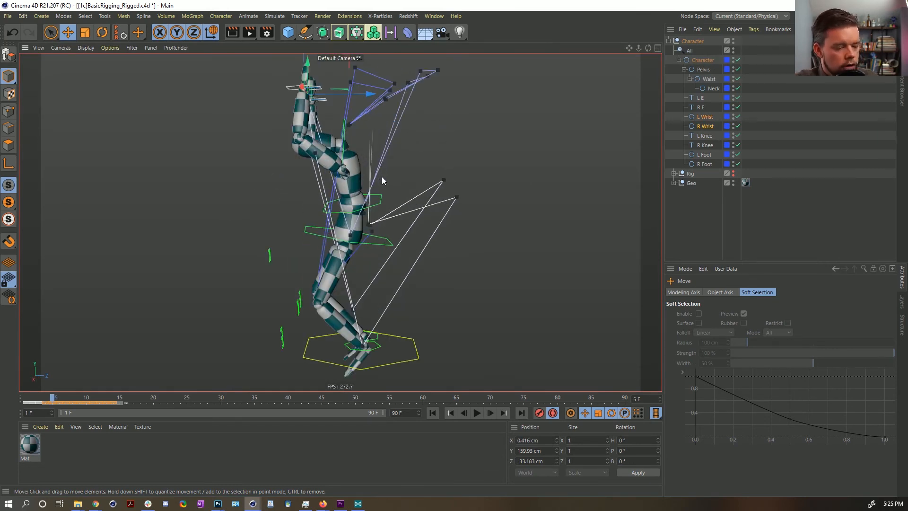
pyautogui.press('g')
pyautogui.scroll(-3, 379, 201)
pyautogui.keyDown('alt'); pyautogui.moveTo(379, 201); pyautogui.dragTo(330, 246, button='middle'); pyautogui.keyUp('alt')
# Clear the selection and review the whole movement back and forth, frame by frame.
pyautogui.click(548, 259)
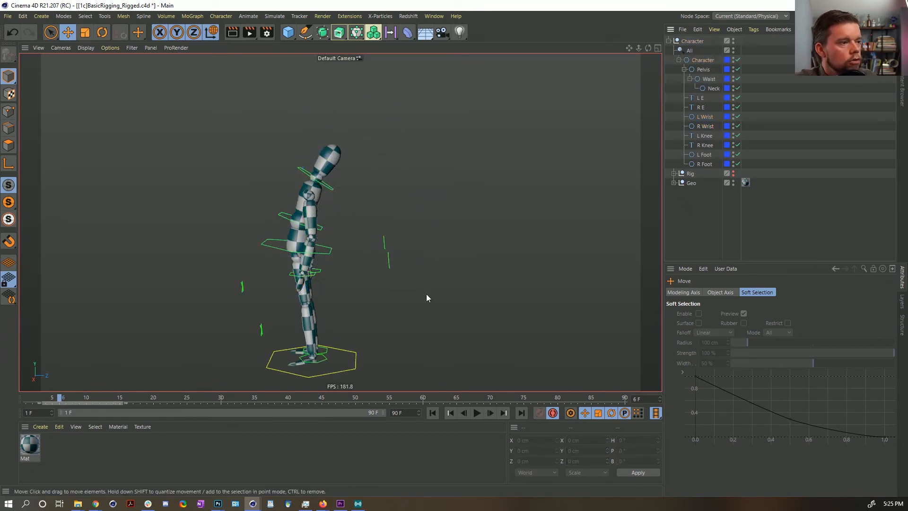
pyautogui.press('g')
pyautogui.press('g')
pyautogui.press('g')
pyautogui.press('g')
pyautogui.press('g')
pyautogui.press('g')
pyautogui.press('f')
pyautogui.press('f')
pyautogui.press('f')
pyautogui.press('f')
pyautogui.press('f')
pyautogui.press('f')
pyautogui.press('f')
pyautogui.press('f')
pyautogui.press('f')
pyautogui.press('f')
pyautogui.press('f')
pyautogui.press('f')
pyautogui.press('g')
pyautogui.press('g')
pyautogui.press('f')
pyautogui.press('g')
pyautogui.press('f')
pyautogui.press('g')
pyautogui.press('g')
pyautogui.press('g')
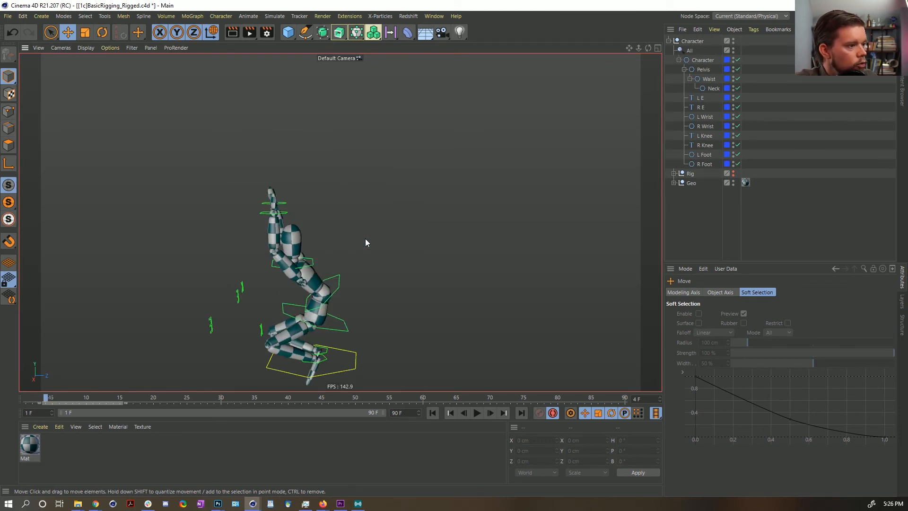
pyautogui.press('g')
pyautogui.press('f')
pyautogui.press('f')
pyautogui.press('f')
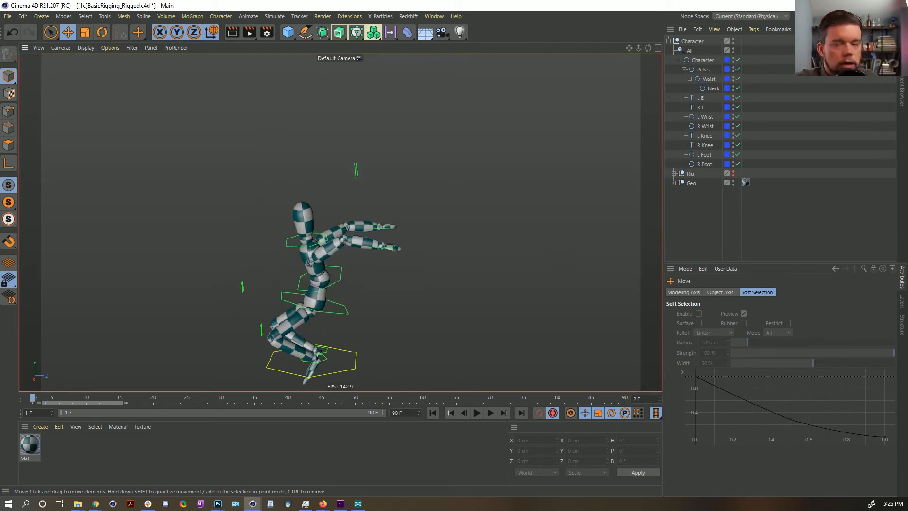
# Examine the body and arm poses from frame 1 through frame 6.
pyautogui.hotkey('alt', 'Tab')
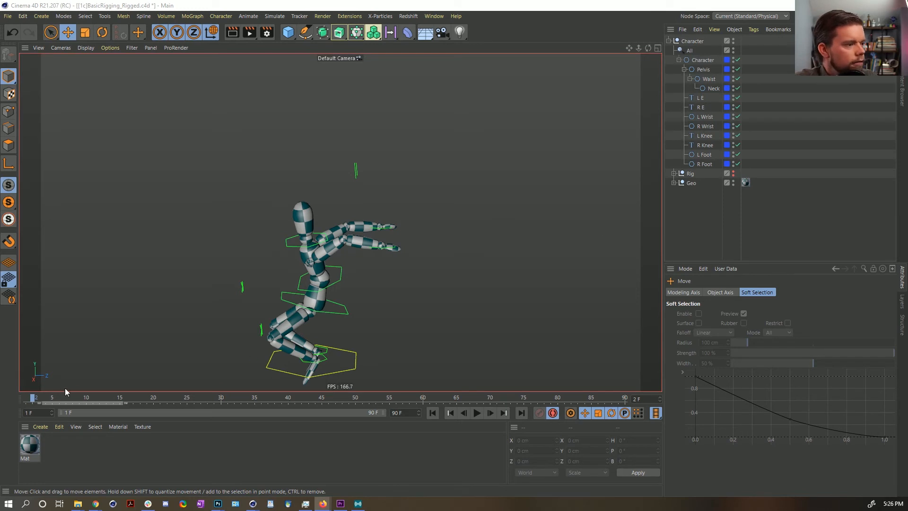
pyautogui.moveTo(32, 401)
pyautogui.mouseDown()
pyautogui.moveTo(118, 395)
pyautogui.moveTo(24, 397)
pyautogui.moveTo(59, 410)
pyautogui.moveTo(25, 407)
pyautogui.mouseUp()
pyautogui.press('g')
pyautogui.press('g')
pyautogui.press('g')
pyautogui.press('g')
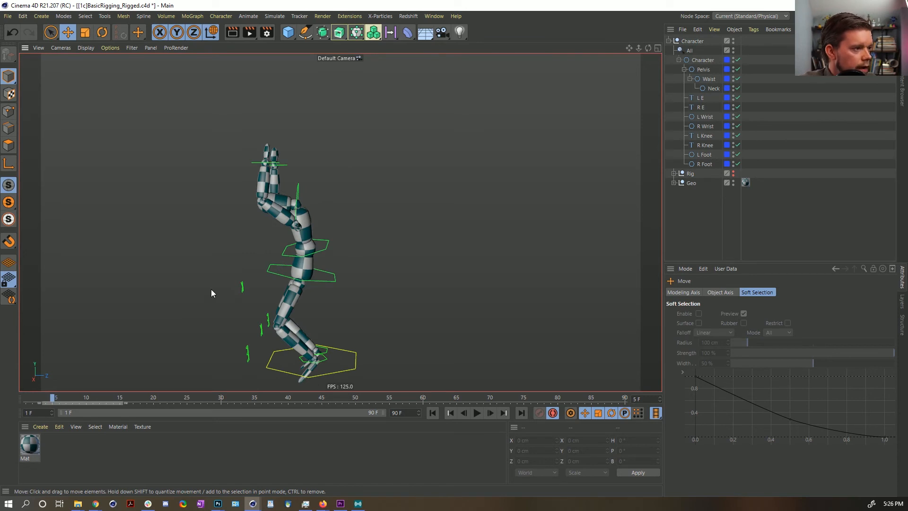
pyautogui.press('g')
pyautogui.press('f')
pyautogui.press('f')
pyautogui.press('g')
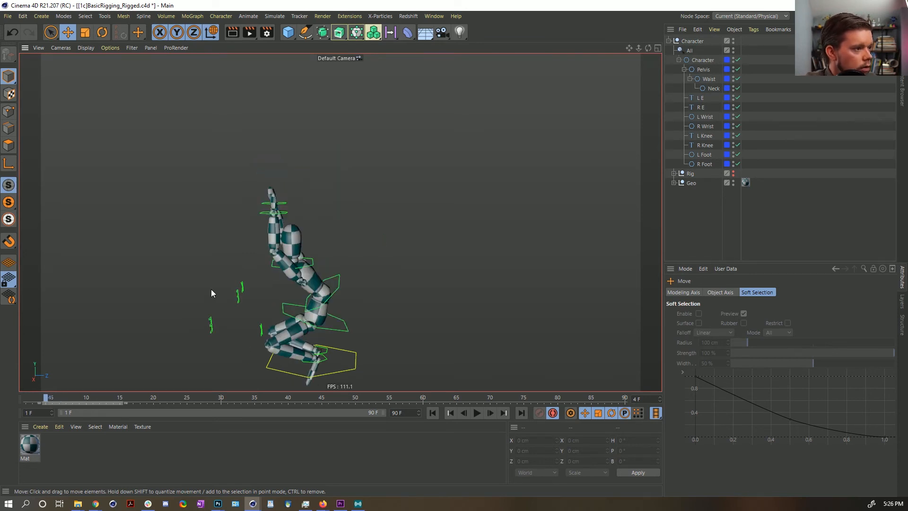
pyautogui.press('g')
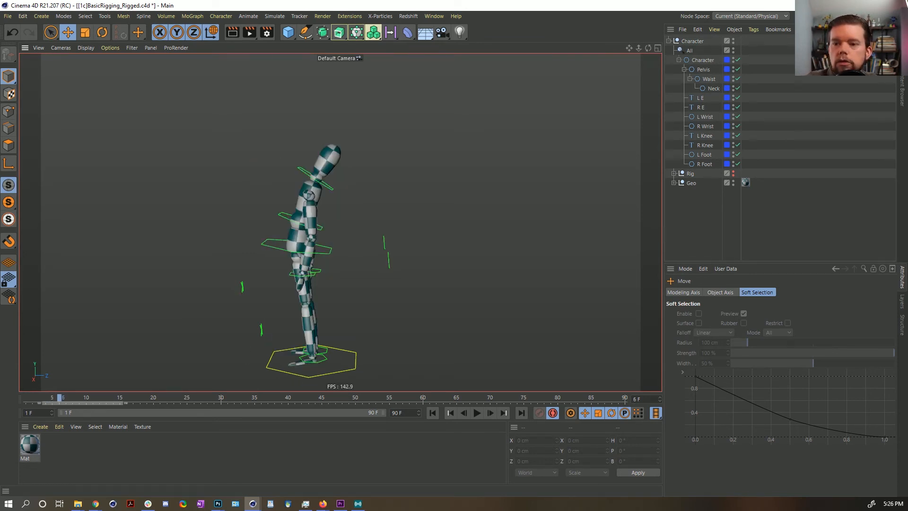
pyautogui.hotkey('alt', 'Tab')
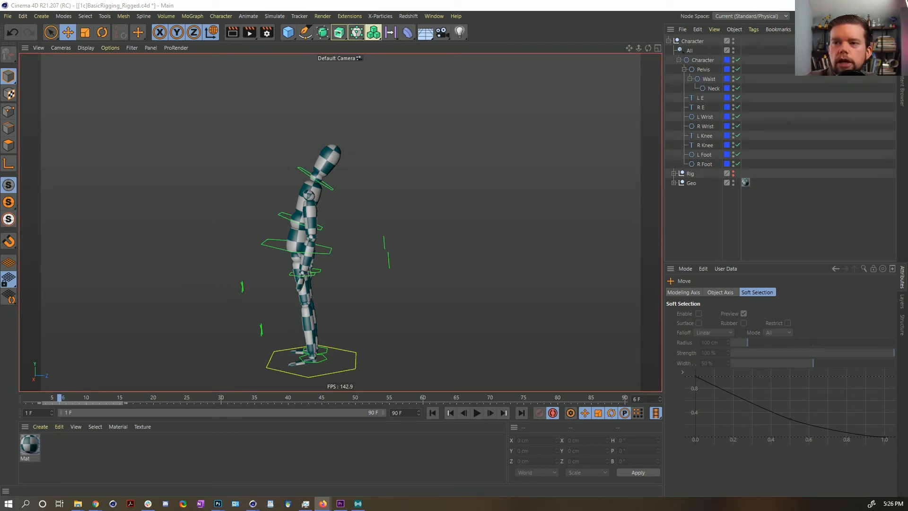
pyautogui.click(545, 25)
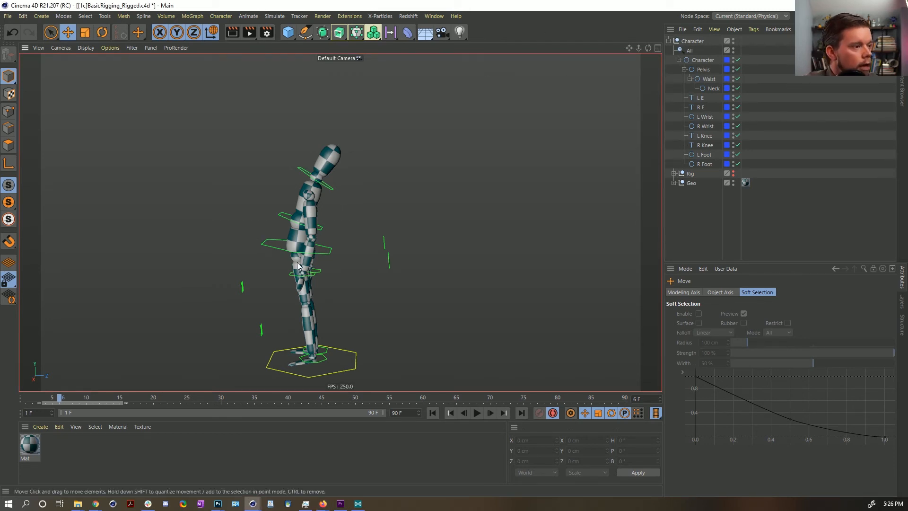
pyautogui.press('g')
pyautogui.press('f')
pyautogui.press('g')
pyautogui.press('f')
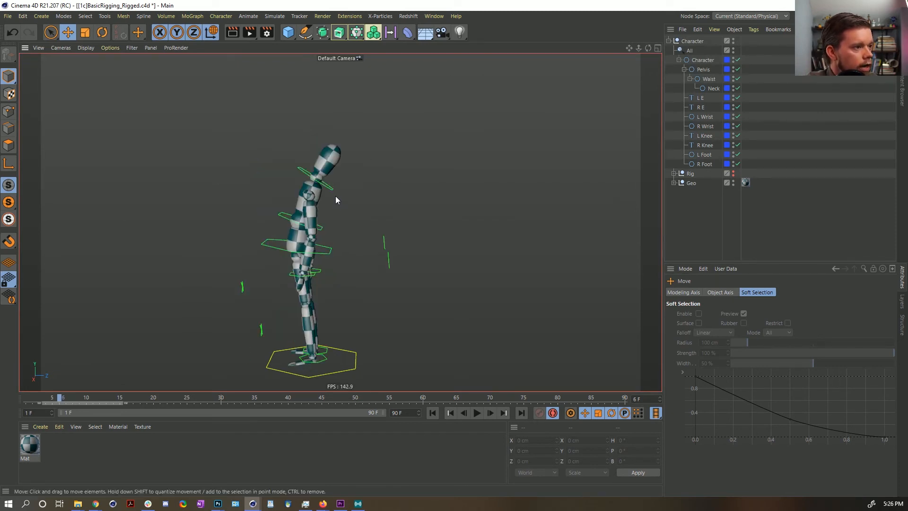
# Raise both wrist controllers above the head at frame 6, to about Y 194 cm and Z 27 cm.
pyautogui.click(321, 274)
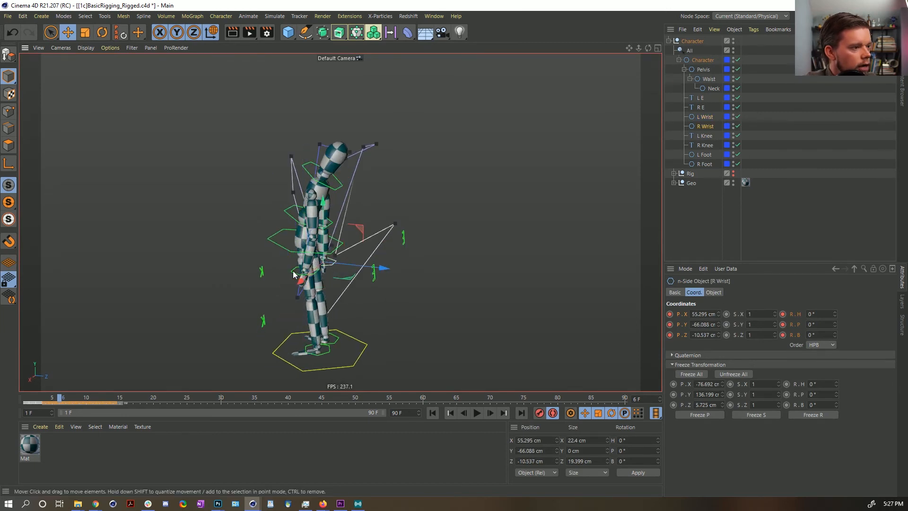
pyautogui.keyDown('shift'); pyautogui.click(332, 213); pyautogui.keyUp('shift')
pyautogui.moveTo(331, 214); pyautogui.dragTo(403, 79)
# Move both elbow controllers to the opposite side of the raised arms at frame 6, about Y 179 cm and Z -55 cm.
pyautogui.click(394, 237)
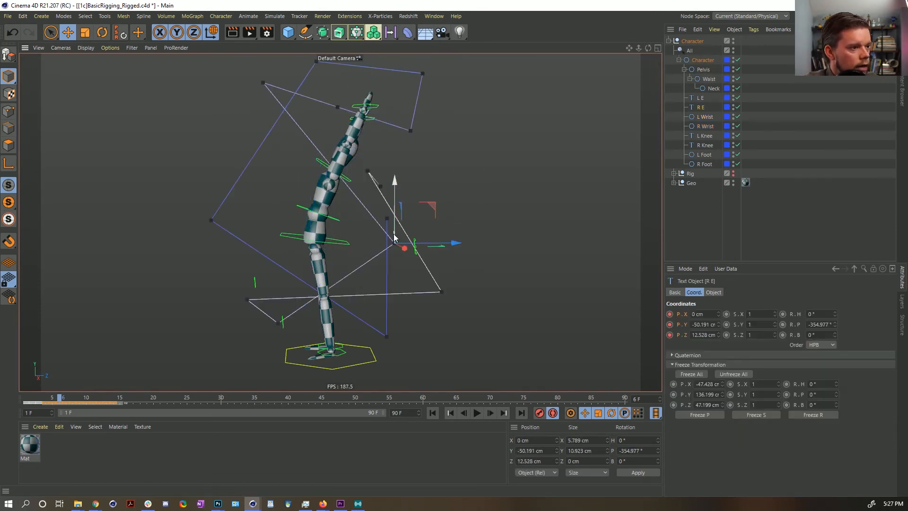
pyautogui.keyDown('shift'); pyautogui.click(415, 253); pyautogui.keyUp('shift')
pyautogui.moveTo(441, 203); pyautogui.dragTo(382, 97)
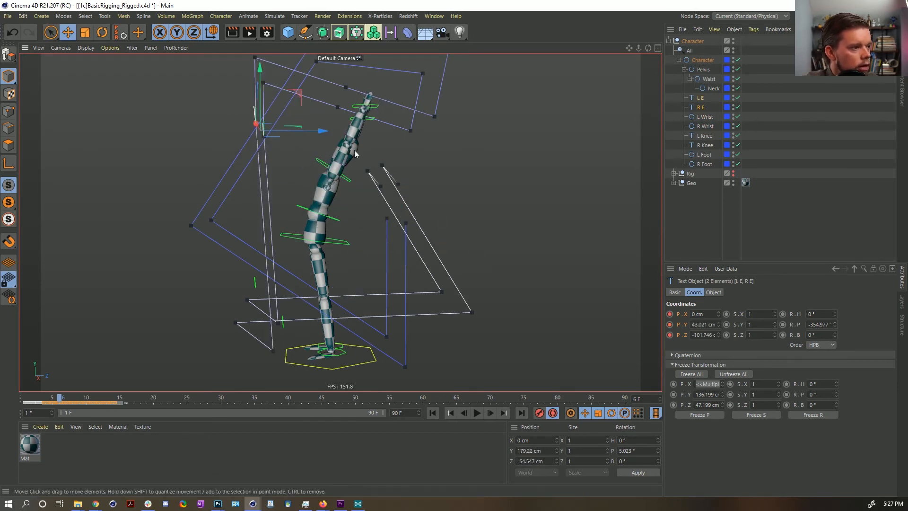
# Bring both wrist controllers slightly lower and farther along Z at frame 6, to about Y 185 cm and Z 36 cm.
pyautogui.hotkey('ctrl', 'z')
pyautogui.hotkey('ctrl', 'z')
pyautogui.hotkey('ctrl', 'z')
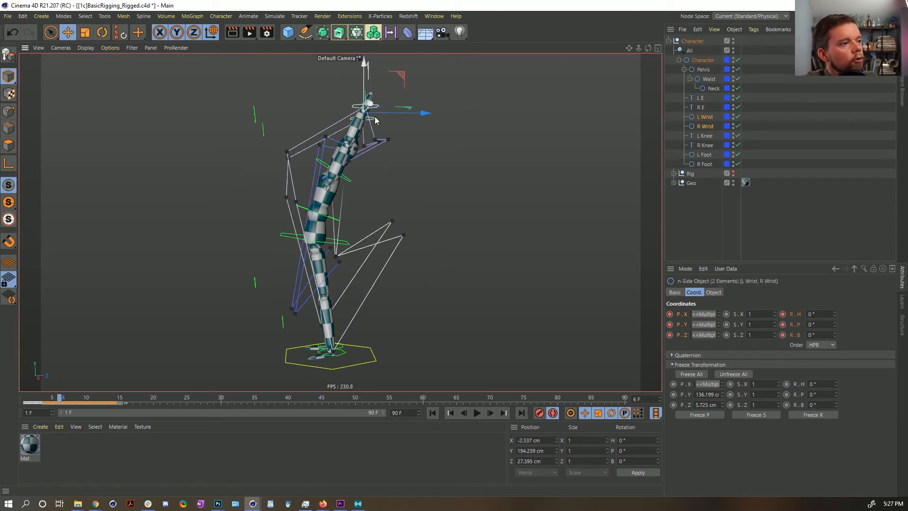
pyautogui.moveTo(402, 75); pyautogui.dragTo(409, 91)
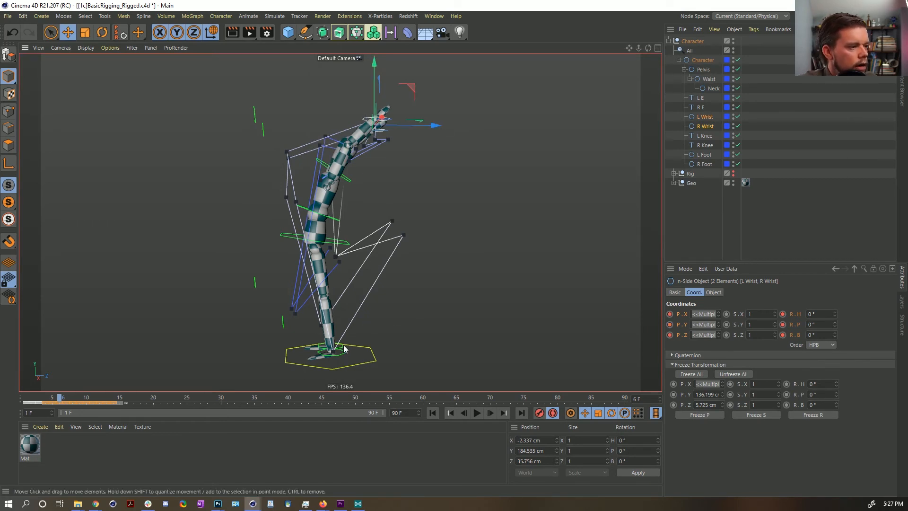
# Raise both foot controllers at frame 6 to about Y 10 cm.
pyautogui.press('f')
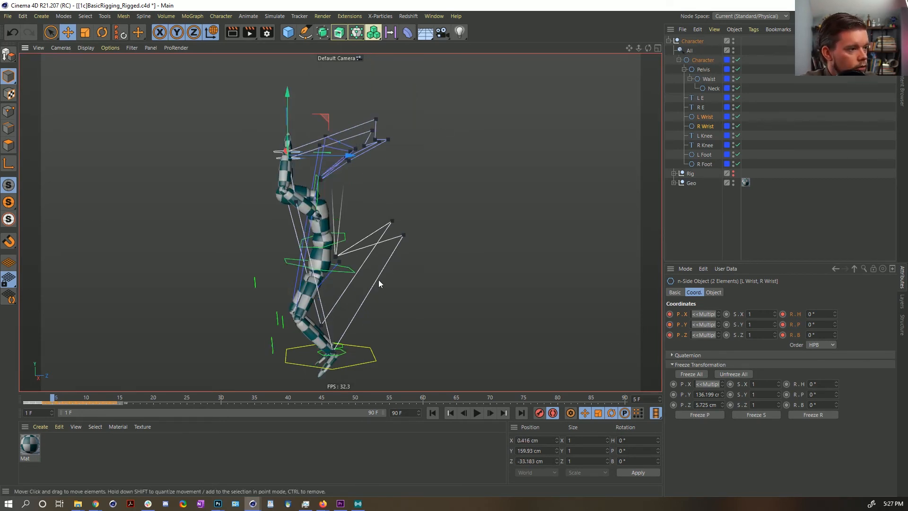
pyautogui.press('g')
pyautogui.press('f')
pyautogui.press('g')
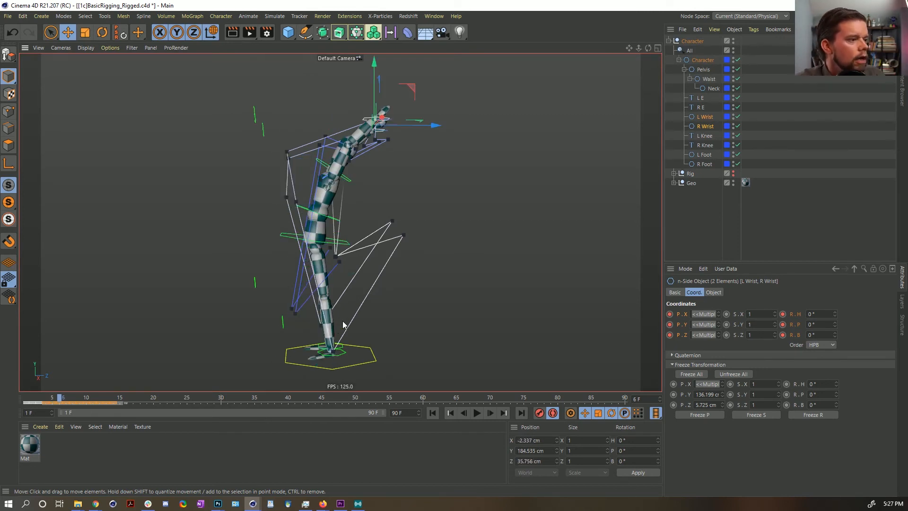
pyautogui.click(345, 348)
pyautogui.keyDown('shift'); pyautogui.click(342, 348); pyautogui.keyUp('shift')
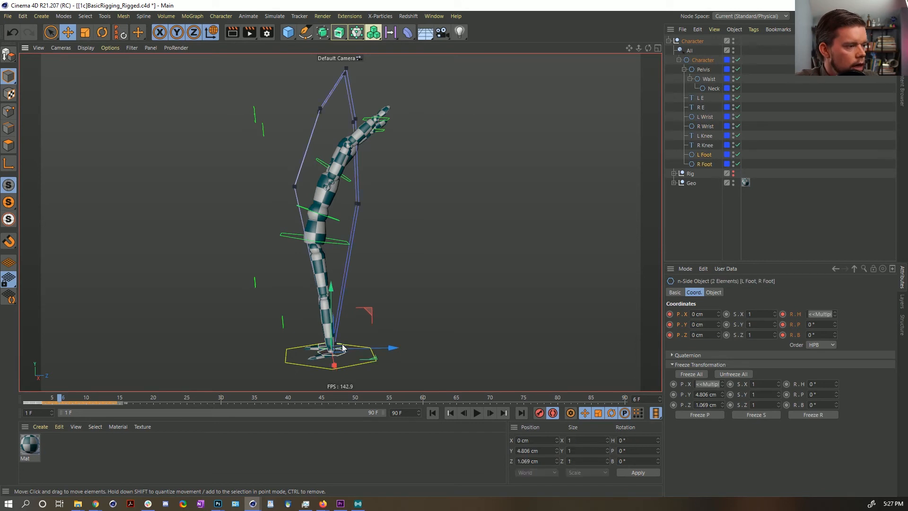
pyautogui.moveTo(331, 305); pyautogui.dragTo(336, 319)
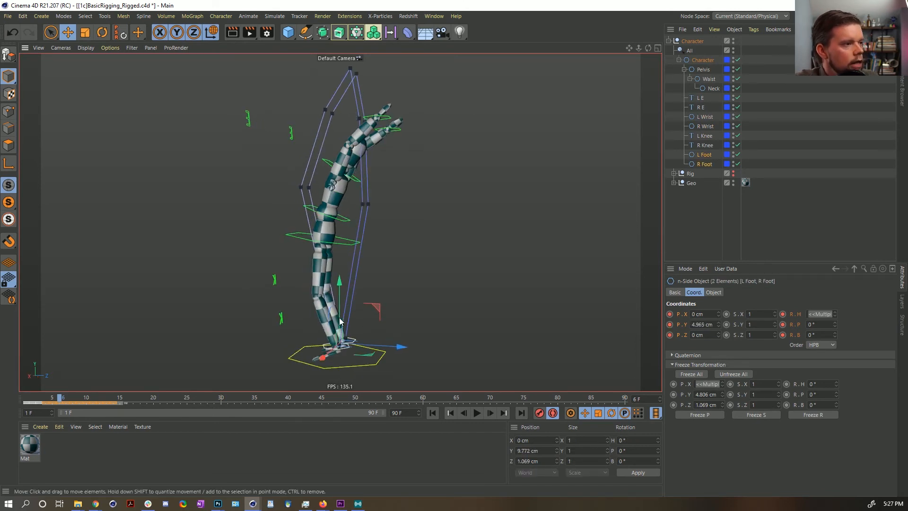
pyautogui.keyDown('alt'); pyautogui.moveTo(382, 181); pyautogui.dragTo(368, 214); pyautogui.keyUp('alt')
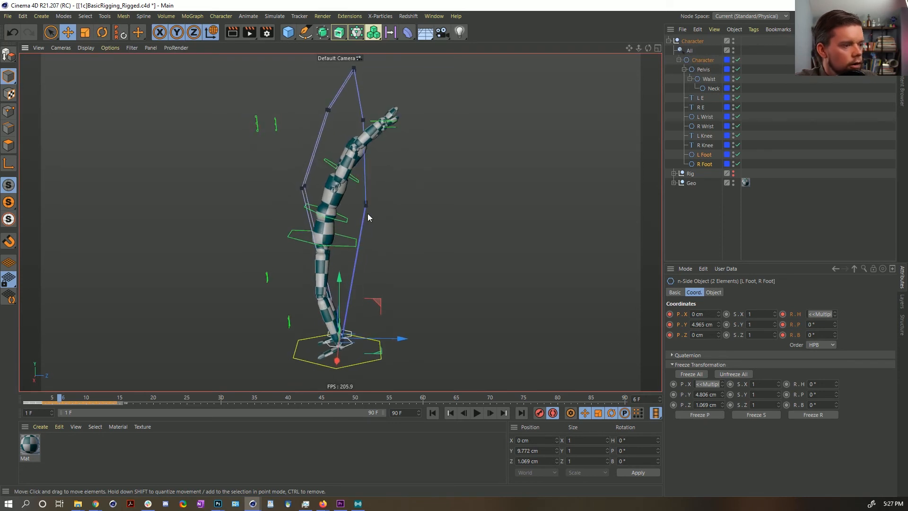
# Lower both wrist controllers at frame 4 to about Y 84 cm and Z -63 cm, with the left wrist at about P.X -36 cm.
pyautogui.moveTo(42, 399)
pyautogui.mouseDown()
pyautogui.moveTo(26, 400)
pyautogui.moveTo(106, 397)
pyautogui.moveTo(47, 398)
pyautogui.moveTo(119, 389)
pyautogui.moveTo(33, 394)
pyautogui.mouseUp()
pyautogui.press('g')
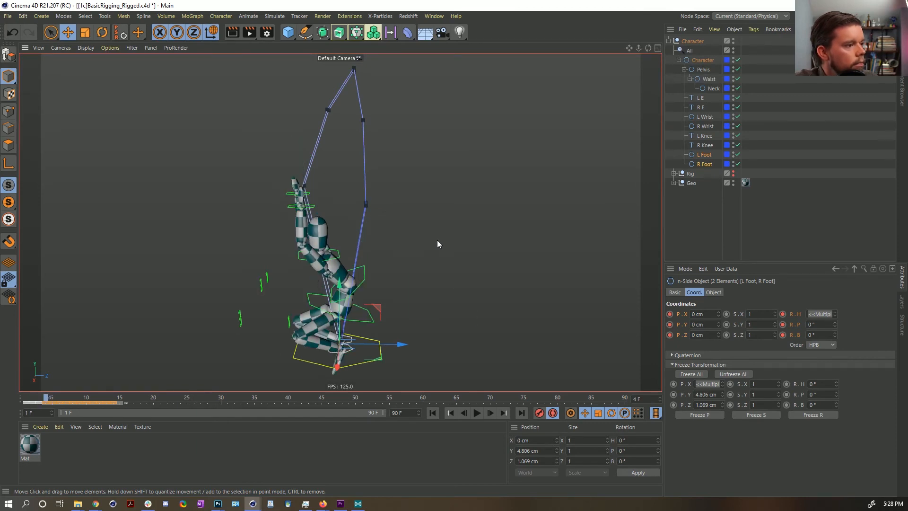
pyautogui.moveTo(306, 197); pyautogui.dragTo(428, 267)
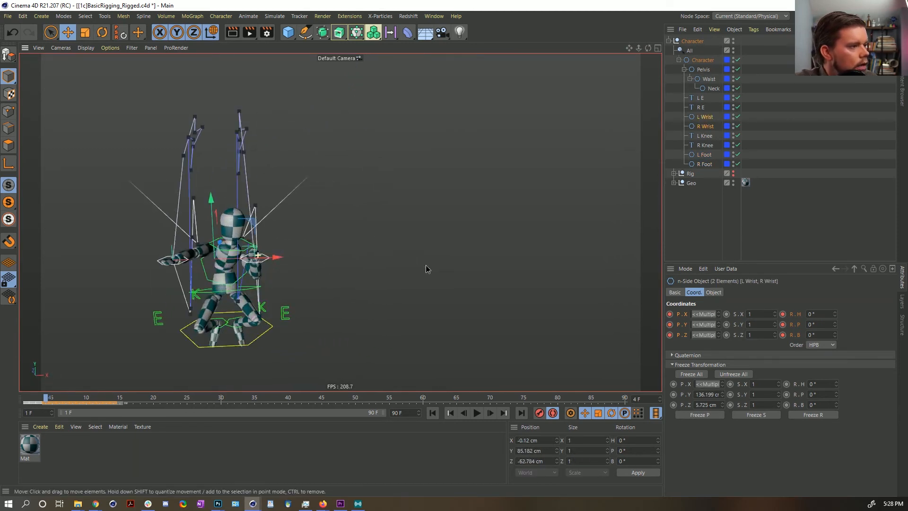
pyautogui.moveTo(278, 260); pyautogui.dragTo(121, 251)
pyautogui.moveTo(307, 257); pyautogui.dragTo(251, 264)
pyautogui.click(263, 260)
pyautogui.moveTo(288, 259); pyautogui.dragTo(286, 257)
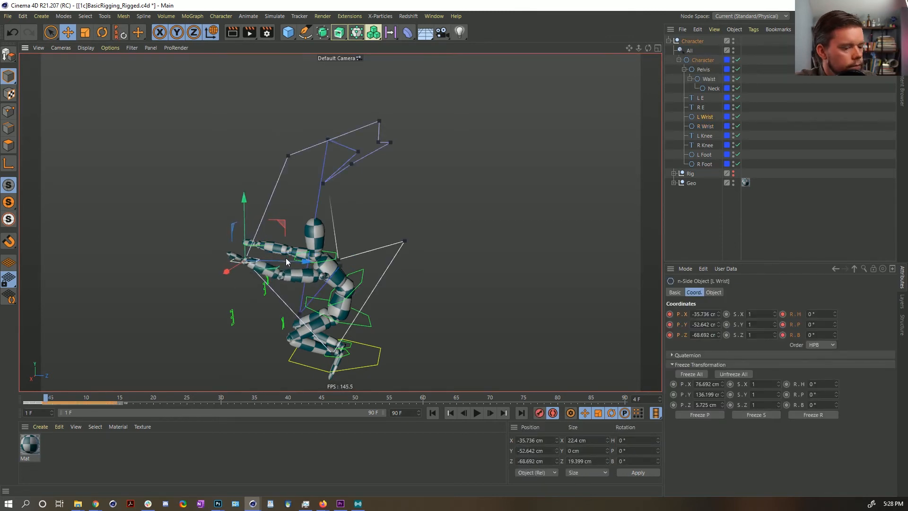
# Rotate the neck controller at frame 7 to adjust the head's angle in the tucked pose.
pyautogui.press('f')
pyautogui.press('g')
pyautogui.press('g')
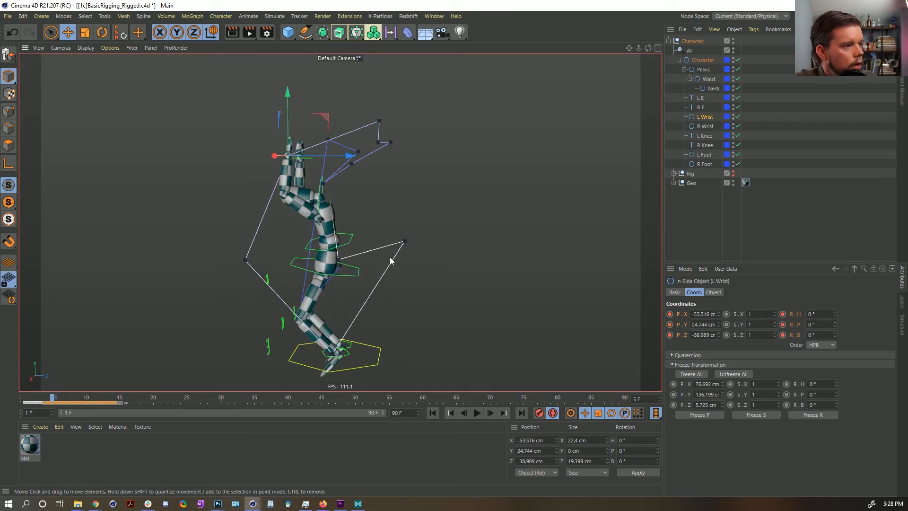
pyautogui.press('g')
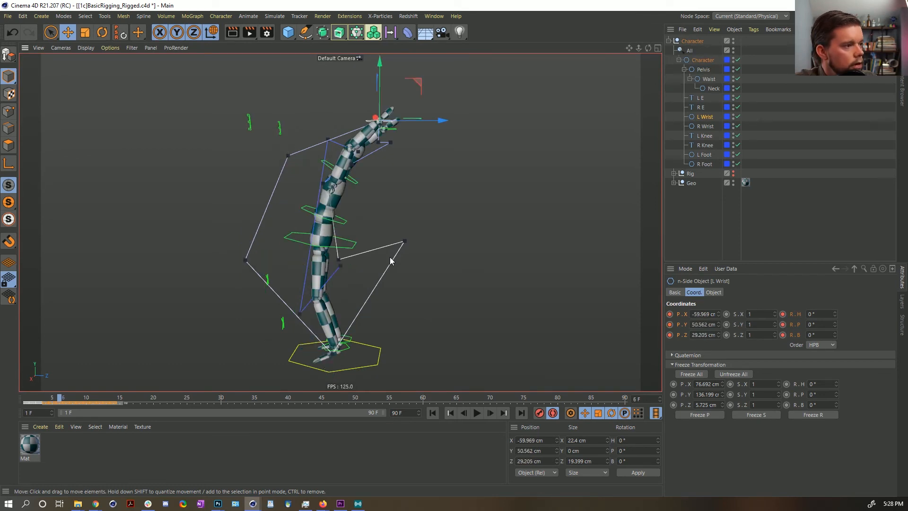
pyautogui.press('g')
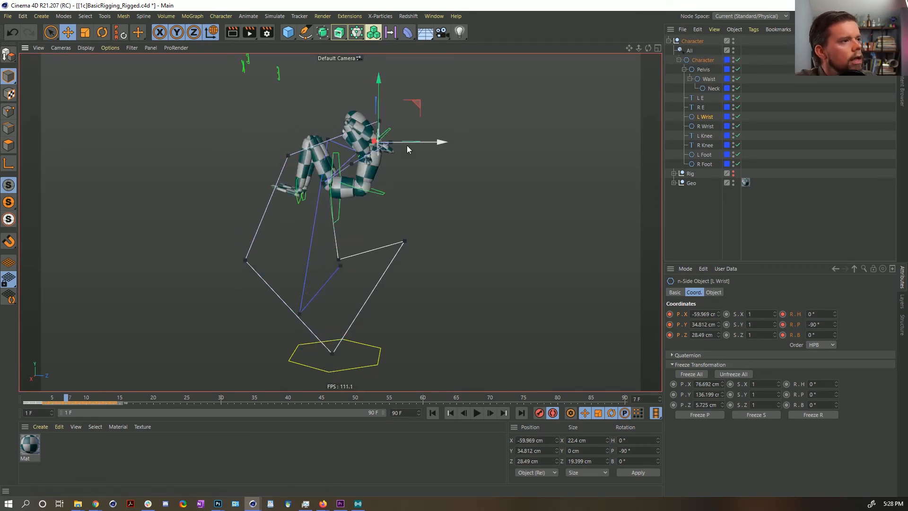
pyautogui.click(389, 132)
pyautogui.press('r')
pyautogui.moveTo(381, 105); pyautogui.dragTo(434, 145)
pyautogui.click(435, 143)
# Rotate the neck controller at frame 9 to adjust the head's angle in the upside-down tuck.
pyautogui.press('g')
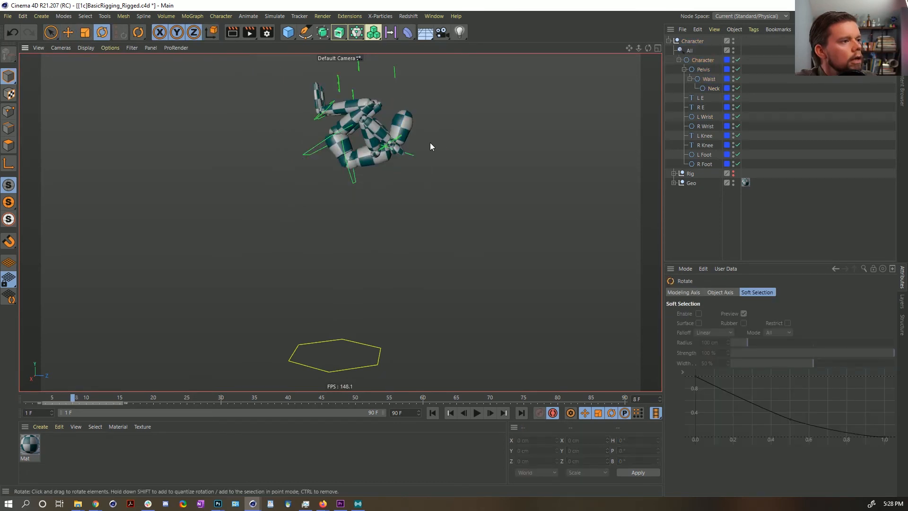
pyautogui.click(402, 139)
pyautogui.press('g')
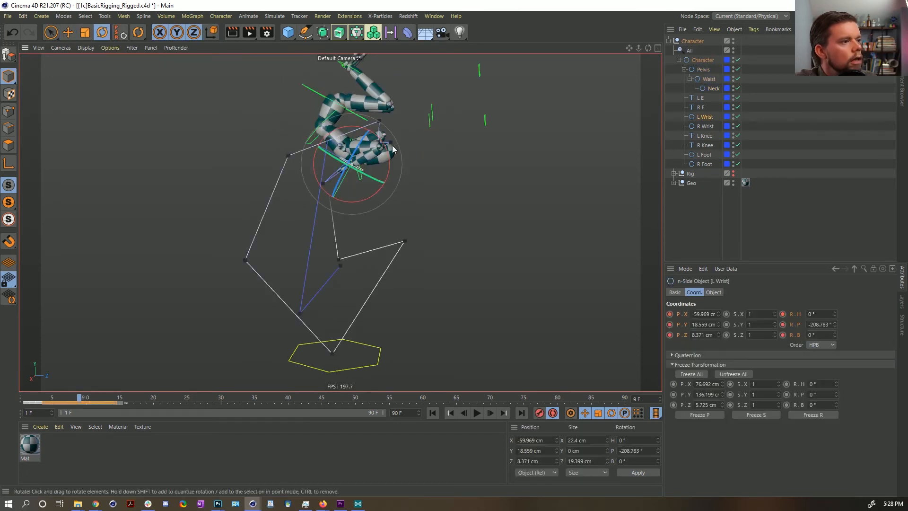
pyautogui.moveTo(388, 148); pyautogui.dragTo(400, 197)
pyautogui.click(391, 156)
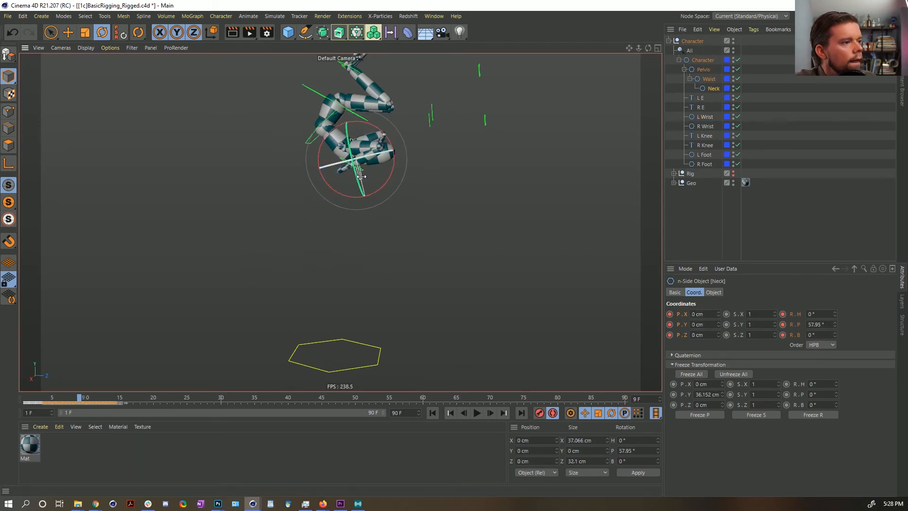
pyautogui.moveTo(391, 157); pyautogui.dragTo(410, 160)
# Examine the body, head and arm poses from frame 10 to frame 12, comparing frames 11 and 12 repeatedly.
pyautogui.press('g')
pyautogui.press('g')
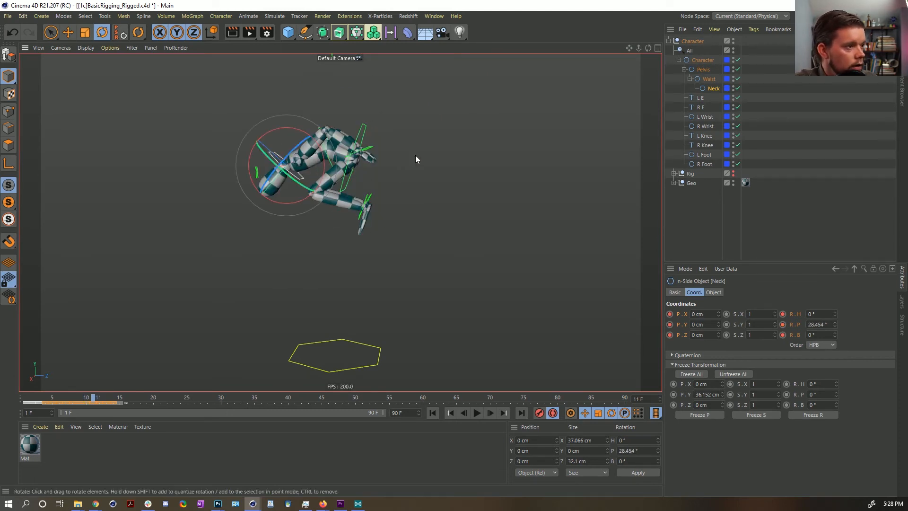
pyautogui.press('g')
pyautogui.press('f')
pyautogui.press('g')
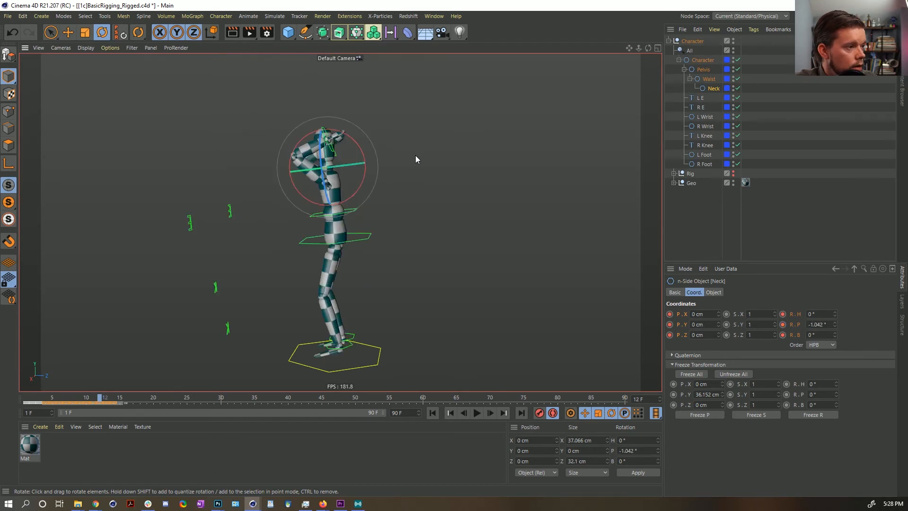
pyautogui.press('f')
pyautogui.press('g')
pyautogui.press('f')
pyautogui.press('g')
pyautogui.press('f')
pyautogui.press('g')
pyautogui.press('f')
pyautogui.press('g')
pyautogui.press('f')
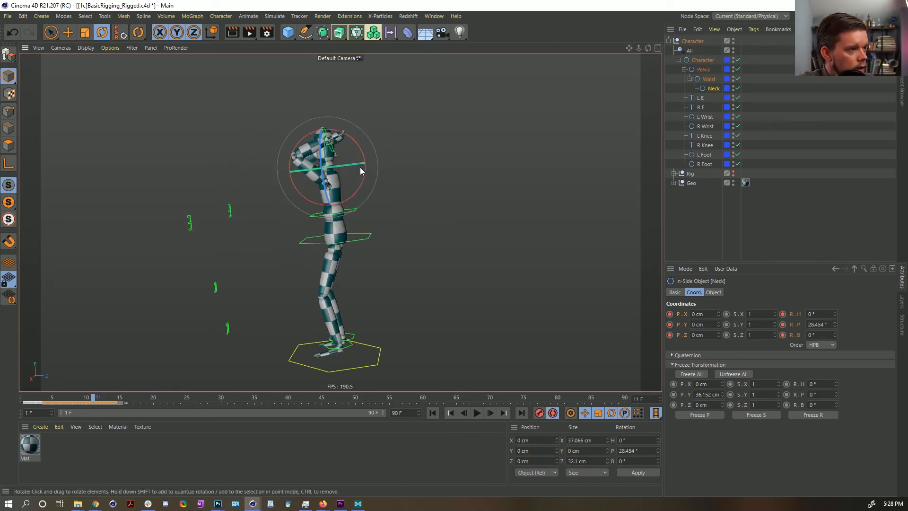
pyautogui.press('f')
pyautogui.press('g')
pyautogui.press('f')
pyautogui.press('g')
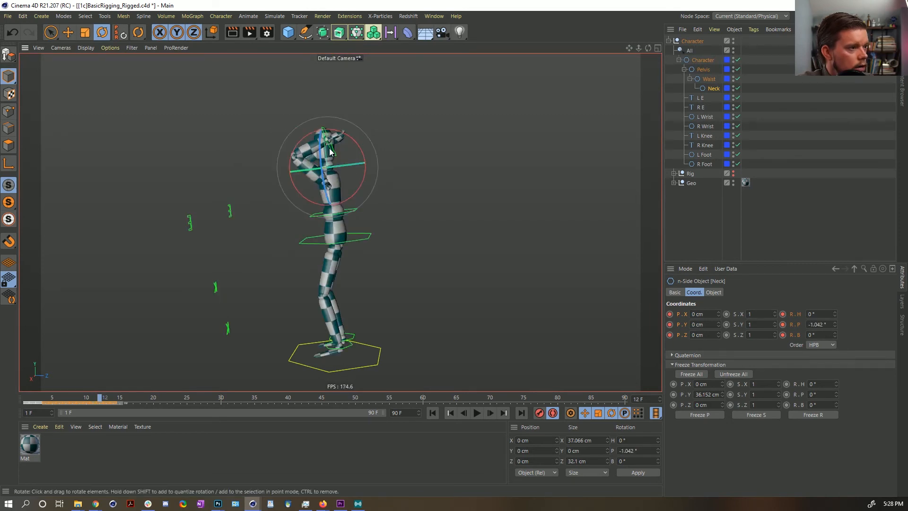
pyautogui.press('f')
pyautogui.press('g')
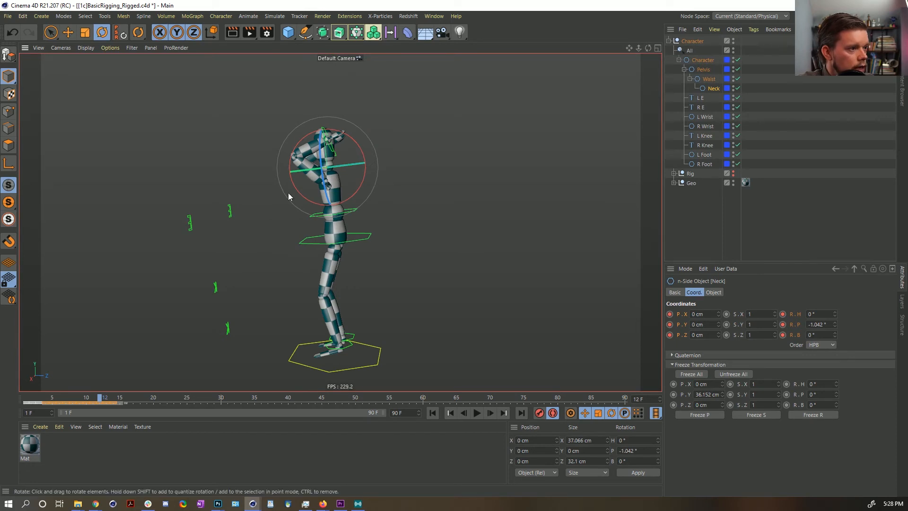
# Lower both wrist controllers from head height to the torso at frame 12, with the left wrist at about P.Y -13 cm.
pyautogui.click(339, 157)
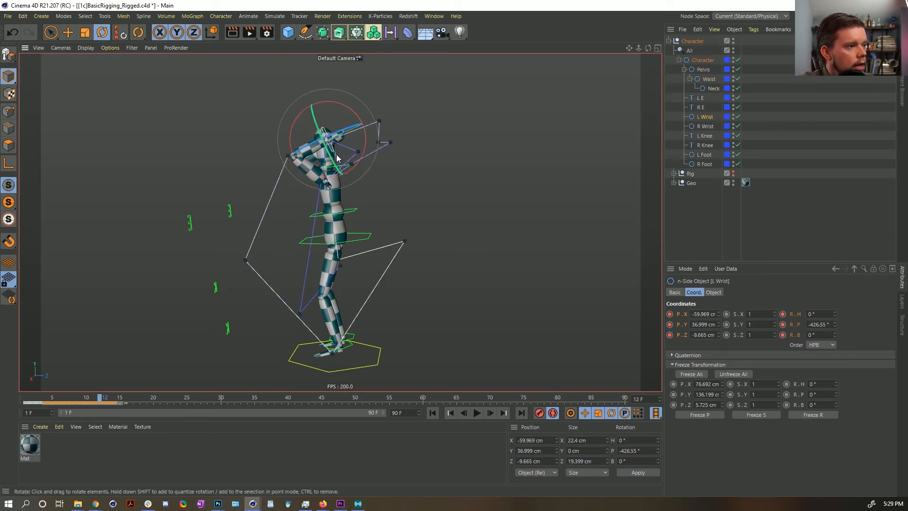
pyautogui.press('space')
pyautogui.moveTo(361, 166); pyautogui.dragTo(334, 150)
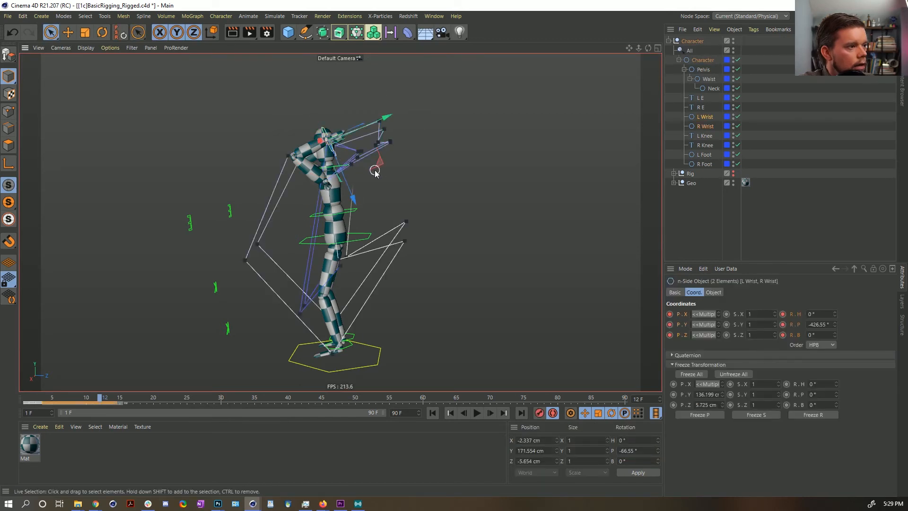
pyautogui.press('e')
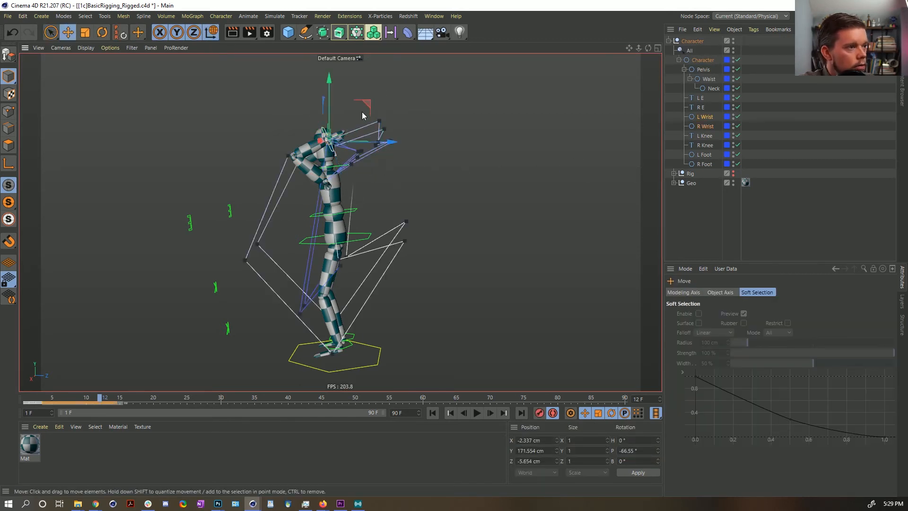
pyautogui.moveTo(368, 102); pyautogui.dragTo(371, 166)
# Move both elbow controllers behind the character at frame 12, to about Y 112 cm and Z 100 cm.
pyautogui.click(230, 212)
pyautogui.keyDown('shift'); pyautogui.click(190, 221); pyautogui.keyUp('shift')
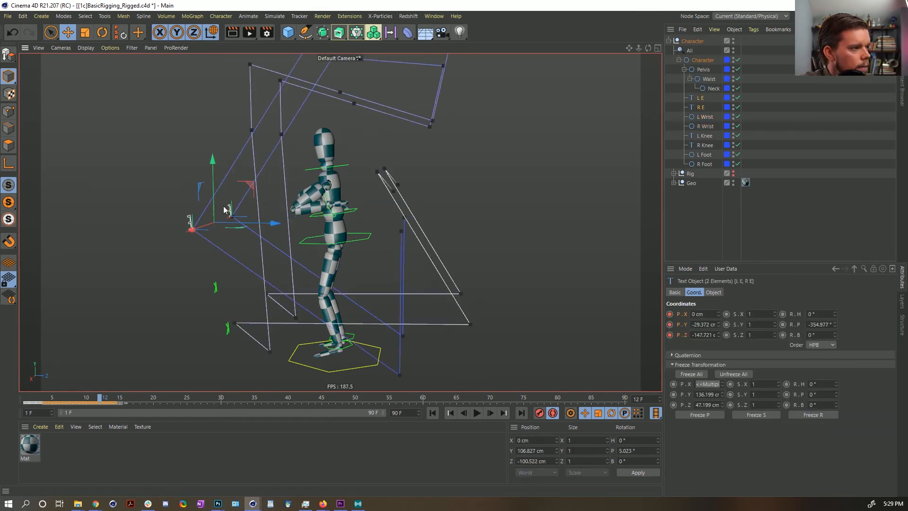
pyautogui.moveTo(249, 185); pyautogui.dragTo(511, 185)
pyautogui.moveTo(336, 205)
pyautogui.keyDown('alt'); pyautogui.mouseDown()
pyautogui.moveTo(487, 202)
pyautogui.moveTo(340, 203)
pyautogui.mouseUp(); pyautogui.keyUp('alt')
# Check the neighbouring frames and lower both wrist controllers at frame 12 to about Y 107 cm.
pyautogui.press('f')
pyautogui.press('g')
pyautogui.press('g')
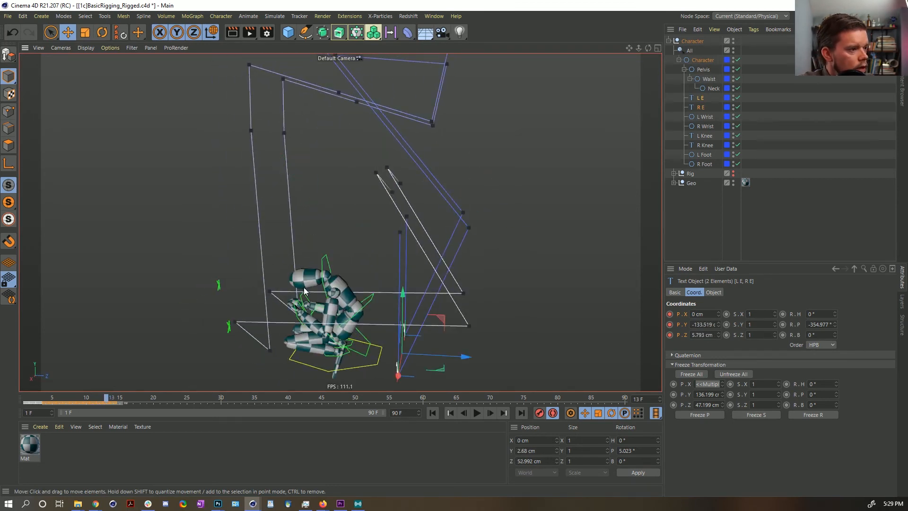
pyautogui.press('f')
pyautogui.press('g')
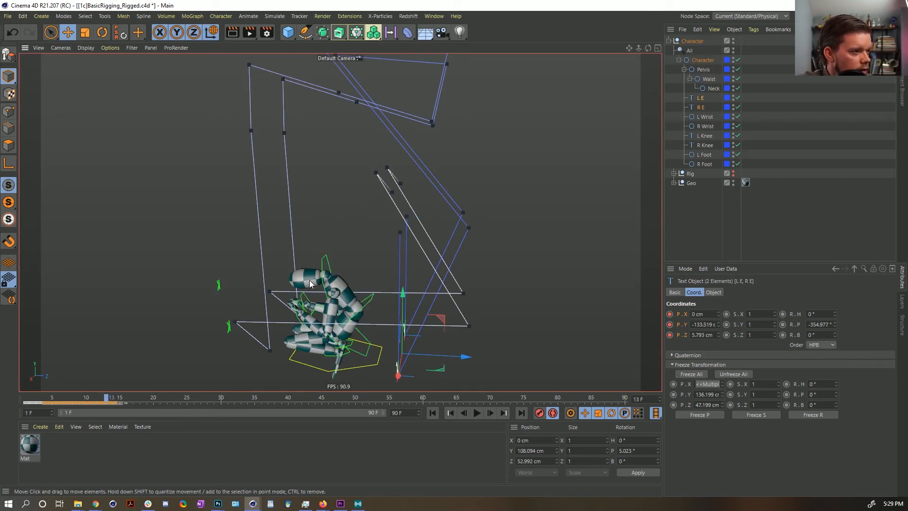
pyautogui.press('f')
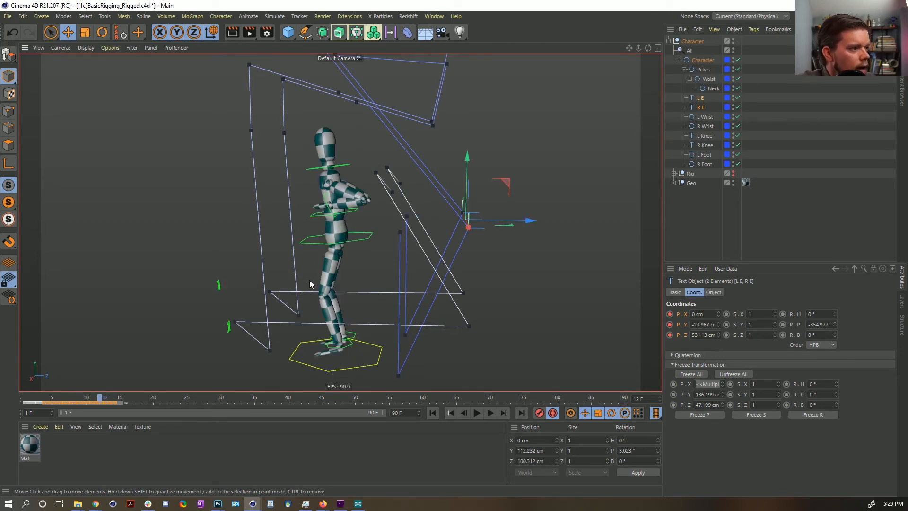
pyautogui.click(326, 201)
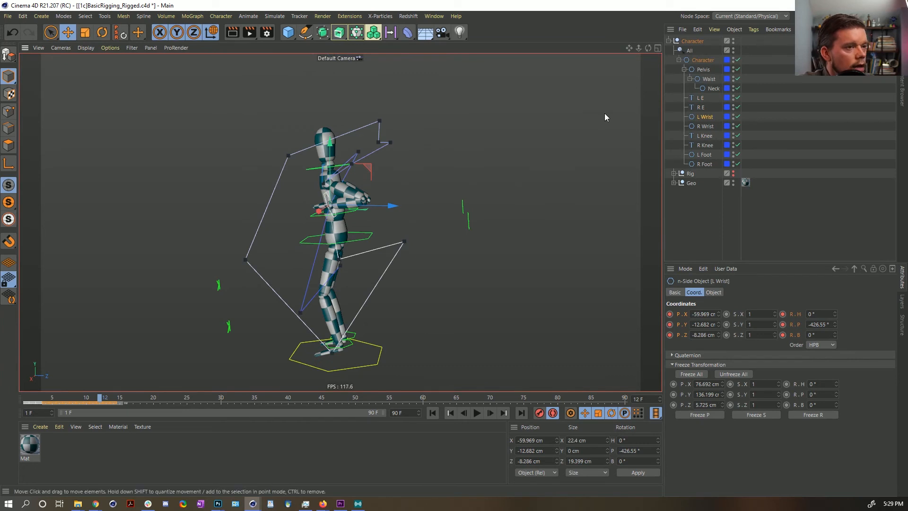
pyautogui.keyDown('ctrl'); pyautogui.click(706, 125); pyautogui.keyUp('ctrl')
pyautogui.moveTo(332, 144); pyautogui.dragTo(331, 163)
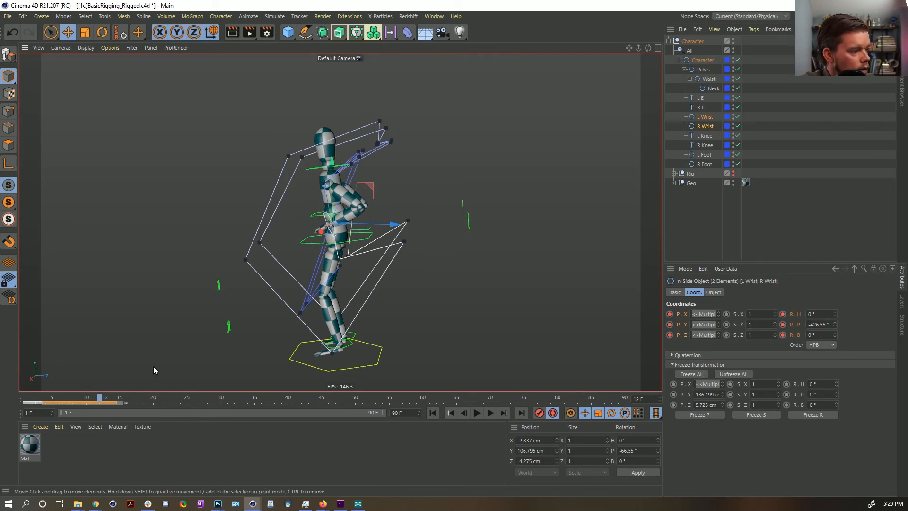
# Select all controllers from Character to R Foot and shift their keys following frame 12 one frame later.
pyautogui.click(702, 61)
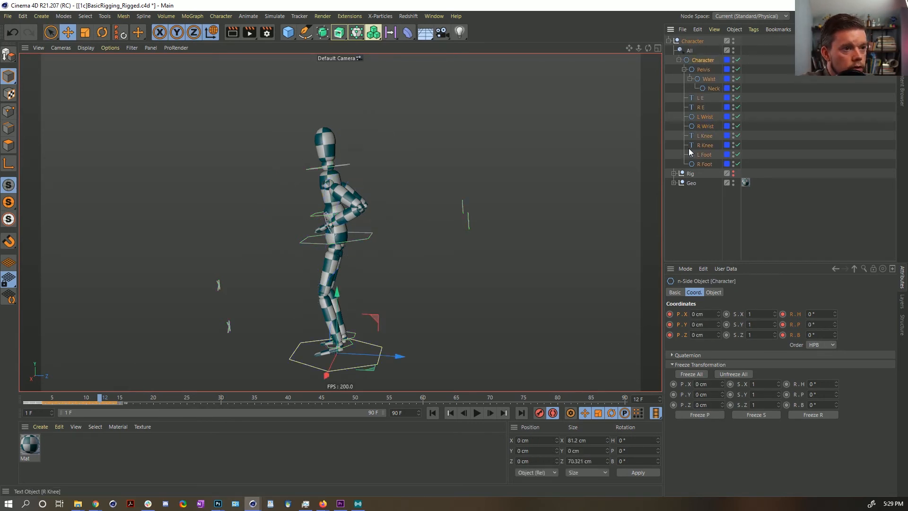
pyautogui.keyDown('shift'); pyautogui.click(700, 164); pyautogui.keyUp('shift')
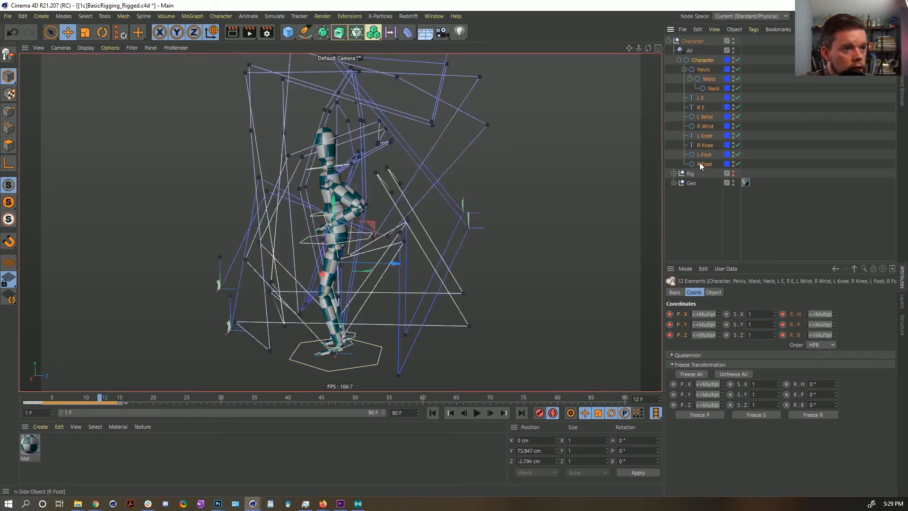
pyautogui.moveTo(130, 403); pyautogui.dragTo(128, 403)
pyautogui.click(123, 402)
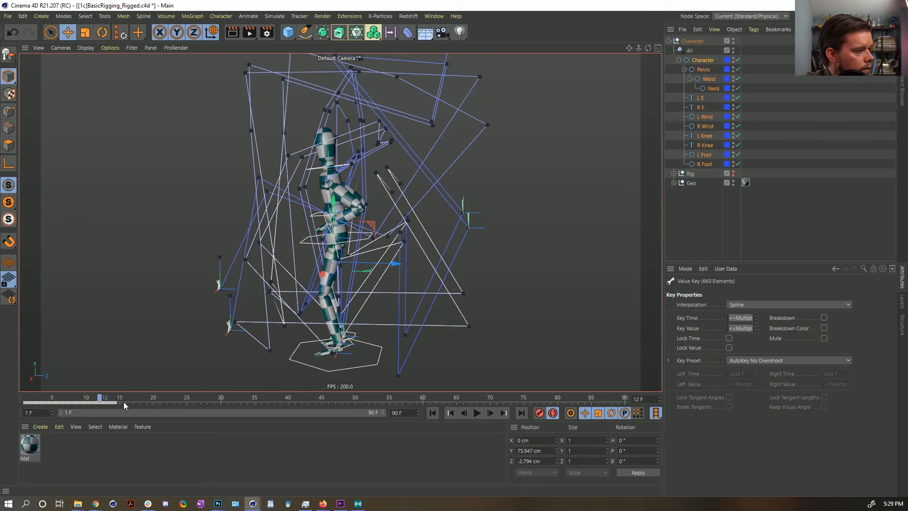
pyautogui.moveTo(101, 400); pyautogui.dragTo(105, 404)
pyautogui.click(108, 403)
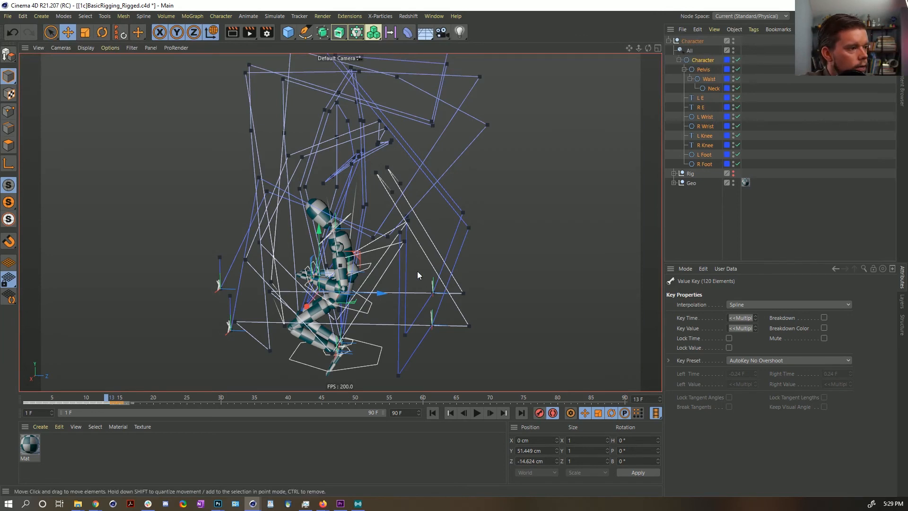
pyautogui.click(432, 261)
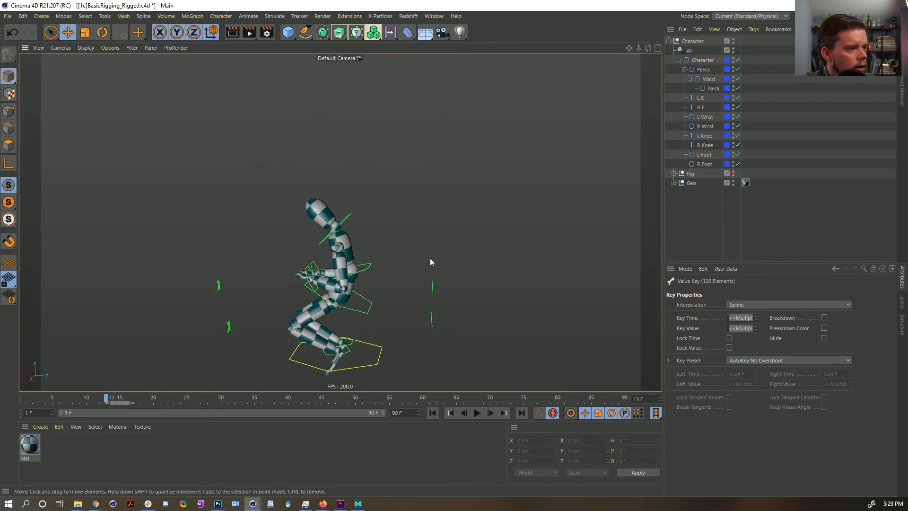
# Compare the frames around the landing and rotate the neck controller at frame 13 to tilt the head backward.
pyautogui.click(348, 214)
pyautogui.press('f')
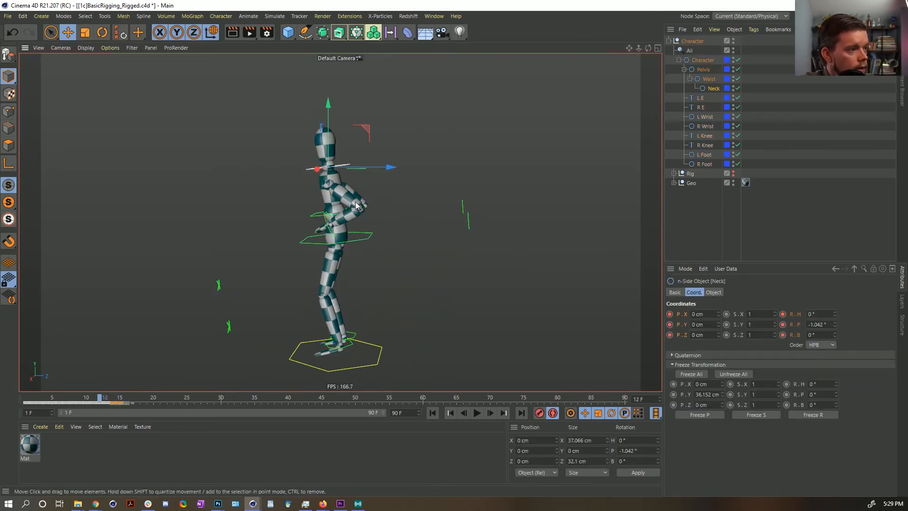
pyautogui.press('g')
pyautogui.press('g')
pyautogui.press('f')
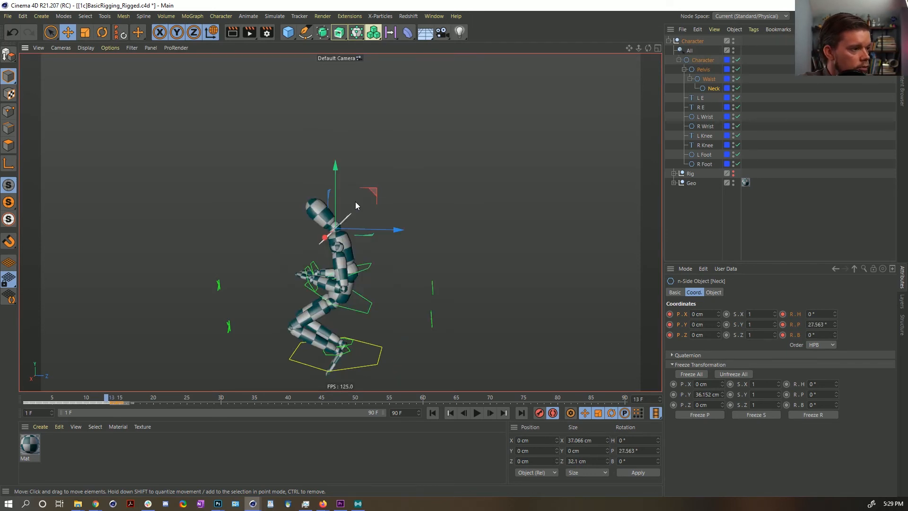
pyautogui.press('r')
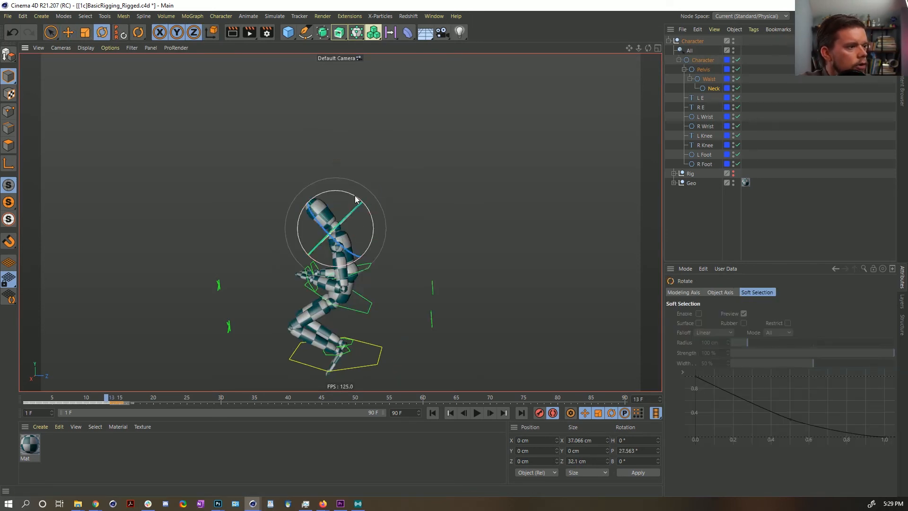
pyautogui.moveTo(355, 199); pyautogui.dragTo(377, 259)
# Rotate the pelvis and waist controllers at frame 13 so the torso leans back more upright.
pyautogui.click(368, 307)
pyautogui.click(370, 262)
pyautogui.click(345, 256)
pyautogui.hotkey('ctrl', 'z')
pyautogui.moveTo(337, 233); pyautogui.dragTo(367, 254)
pyautogui.click(299, 260)
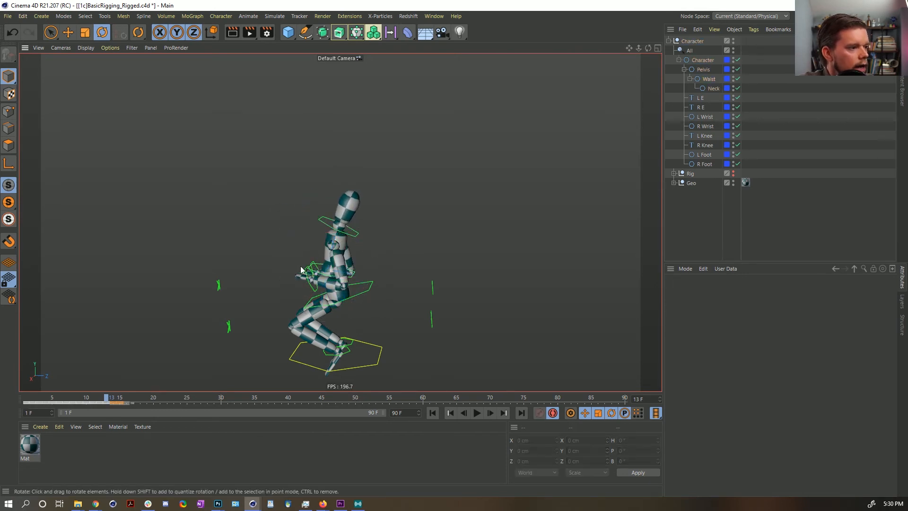
# Select both wrist controllers and raise them at frame 13 to about Y 129 cm and Z -27 cm.
pyautogui.click(309, 281)
pyautogui.keyDown('shift'); pyautogui.click(312, 262); pyautogui.keyUp('shift')
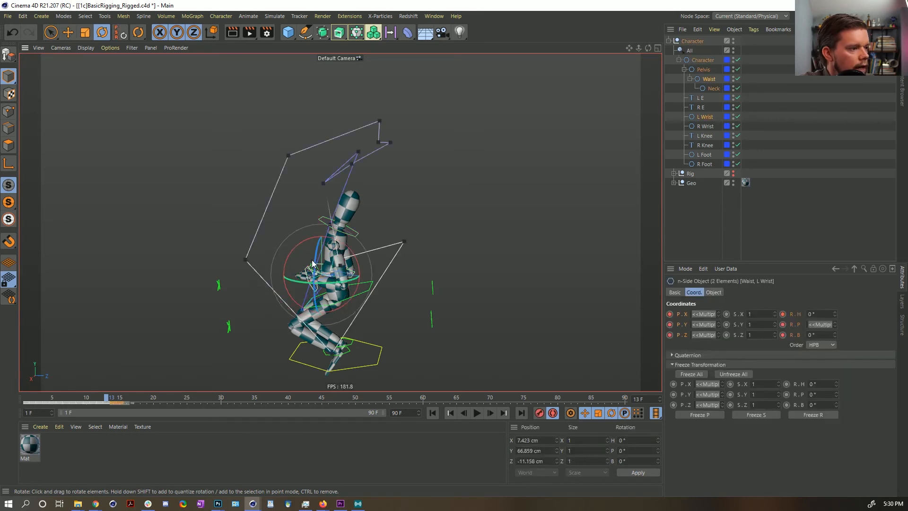
pyautogui.click(705, 116)
pyautogui.keyDown('ctrl'); pyautogui.click(704, 126); pyautogui.keyUp('ctrl')
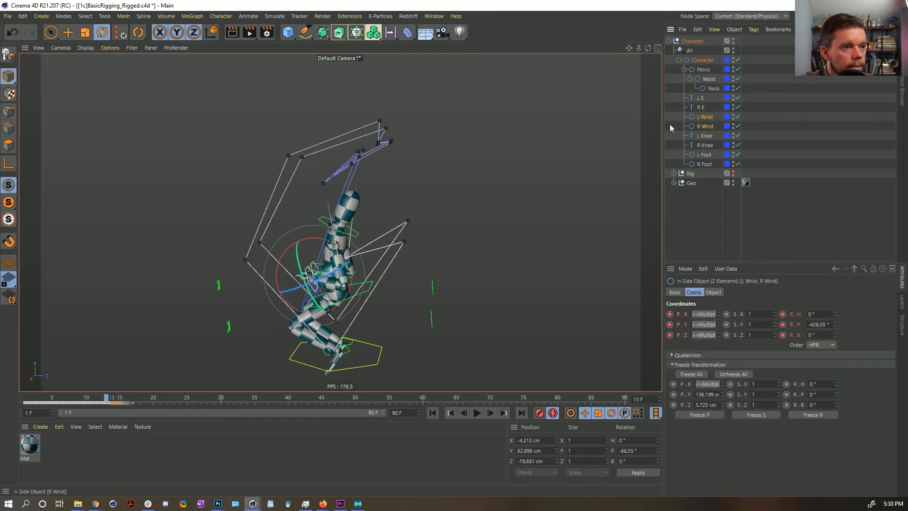
pyautogui.press('e')
pyautogui.moveTo(348, 239); pyautogui.dragTo(338, 156)
# Move both elbow controllers low in front of the character at frame 13, to about P.Y -124 cm and P.Z -92 cm.
pyautogui.click(432, 289)
pyautogui.keyDown('shift'); pyautogui.click(431, 320); pyautogui.keyUp('shift')
pyautogui.moveTo(466, 271); pyautogui.dragTo(303, 305)
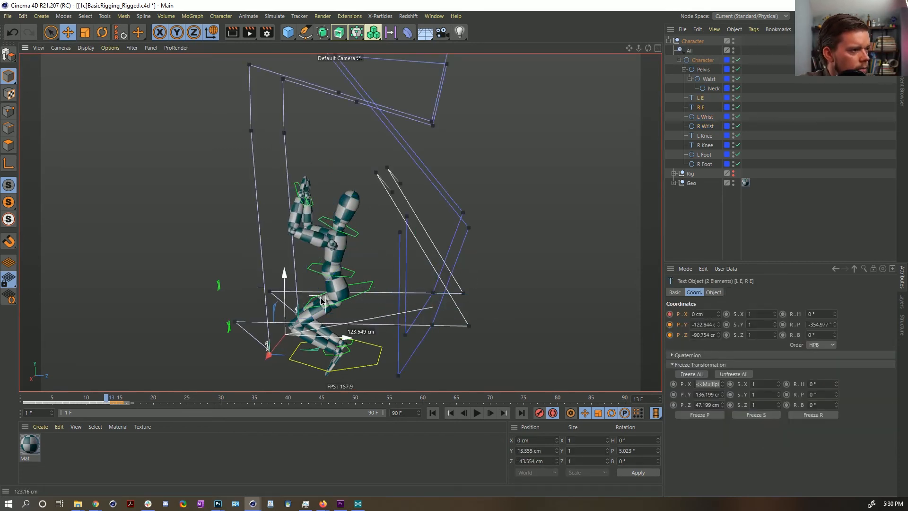
# Compare the wrists with frame 12 and lower both controllers at frame 13 to about Y 105 cm and Z -20 cm.
pyautogui.click(308, 207)
pyautogui.click(311, 206)
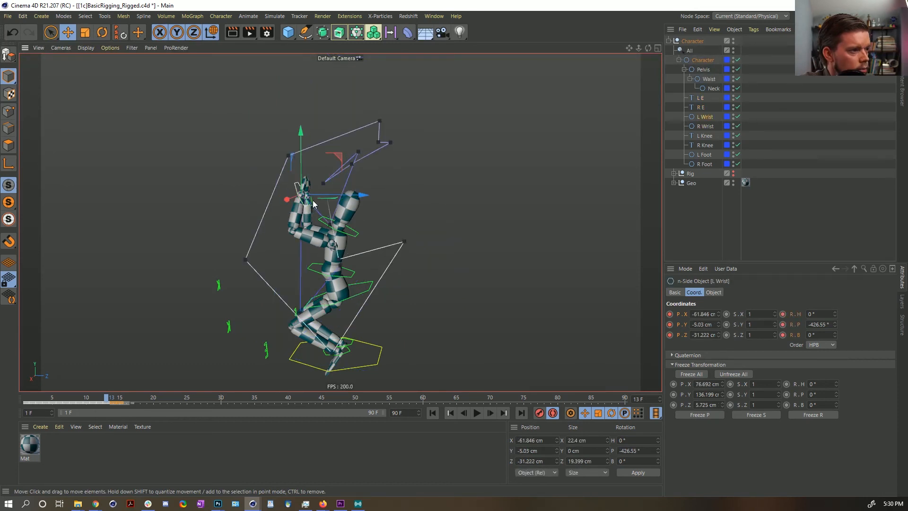
pyautogui.keyDown('shift'); pyautogui.click(305, 210); pyautogui.keyUp('shift')
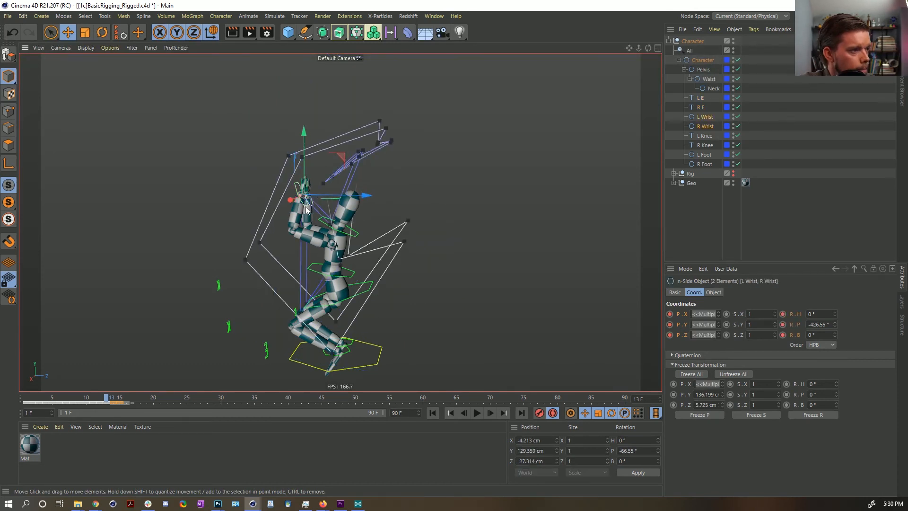
pyautogui.press('f')
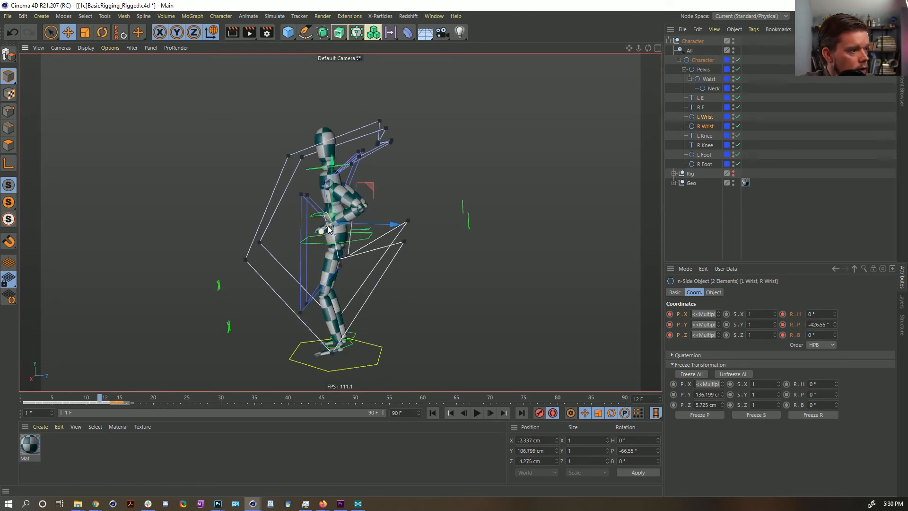
pyautogui.press('g')
pyautogui.moveTo(337, 160); pyautogui.dragTo(349, 189)
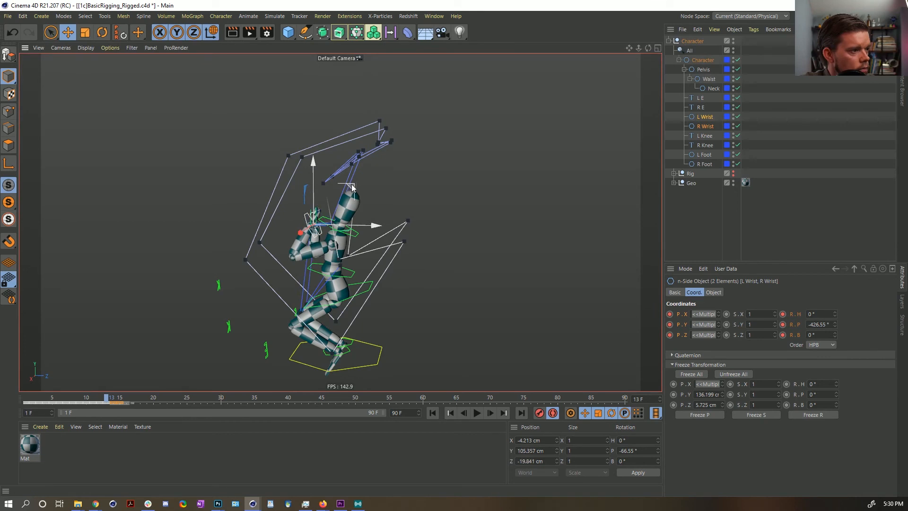
# Move both elbow controllers farther in front of the character at frame 13, to about Z -95 cm.
pyautogui.keyDown('alt'); pyautogui.moveTo(303, 293); pyautogui.dragTo(286, 314); pyautogui.keyUp('alt')
pyautogui.click(284, 315)
pyautogui.keyDown('shift'); pyautogui.click(271, 354); pyautogui.keyUp('shift')
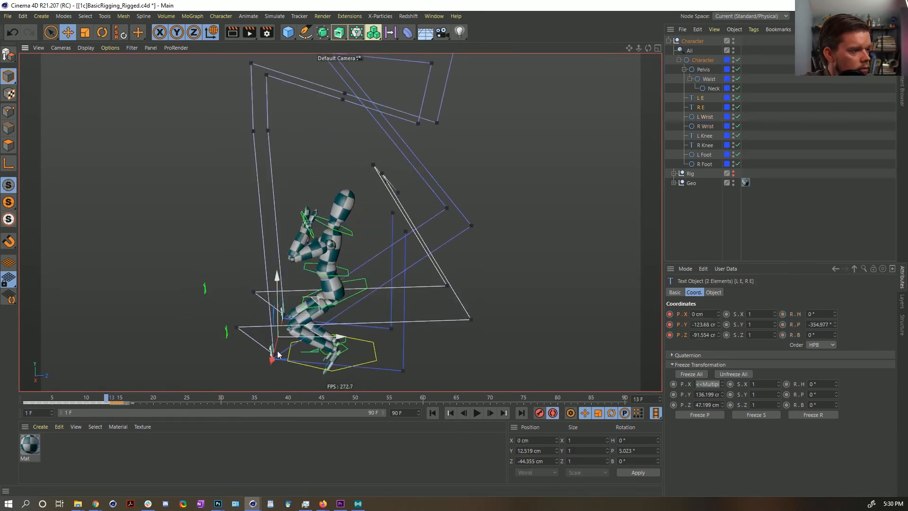
pyautogui.moveTo(340, 338); pyautogui.dragTo(275, 338)
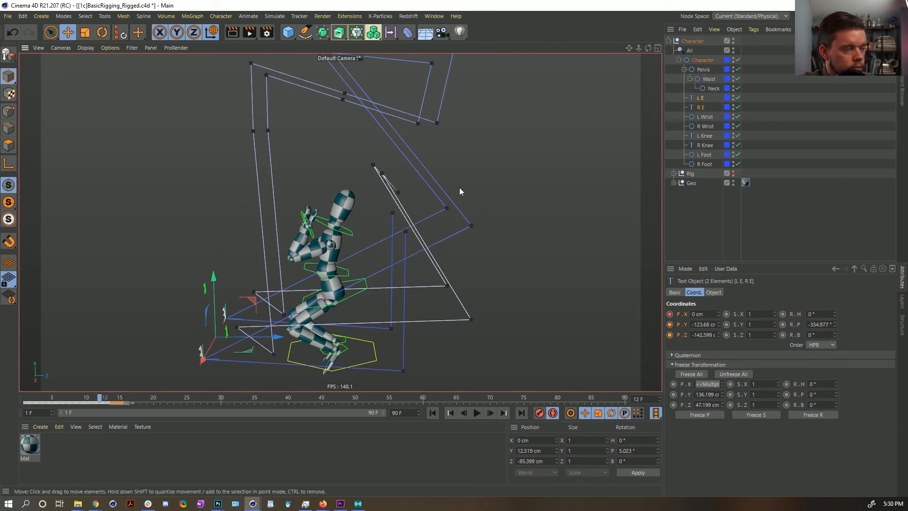
# Step back and forth through the frames around 13 to examine how the arms move into the landing.
pyautogui.press('f')
pyautogui.press('f')
pyautogui.press('g')
pyautogui.press('g')
pyautogui.press('g')
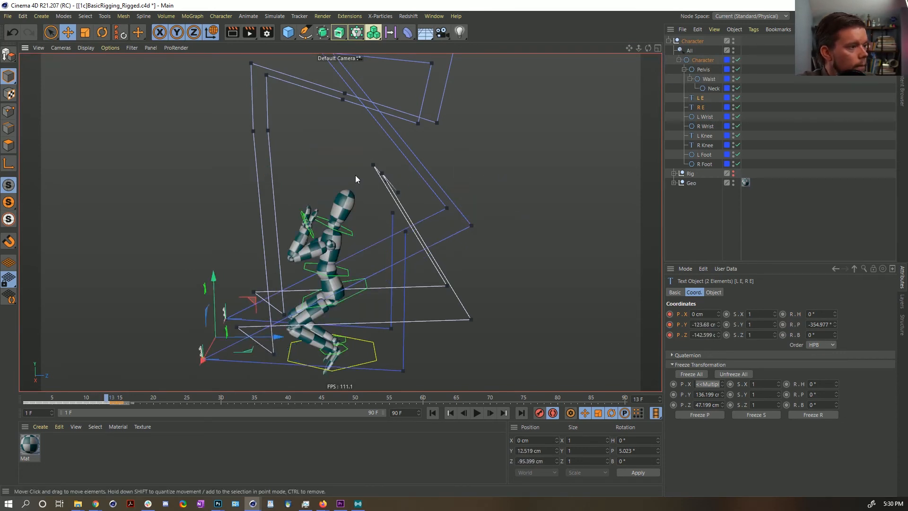
pyautogui.press('f')
pyautogui.press('g')
pyautogui.press('f')
pyautogui.press('f')
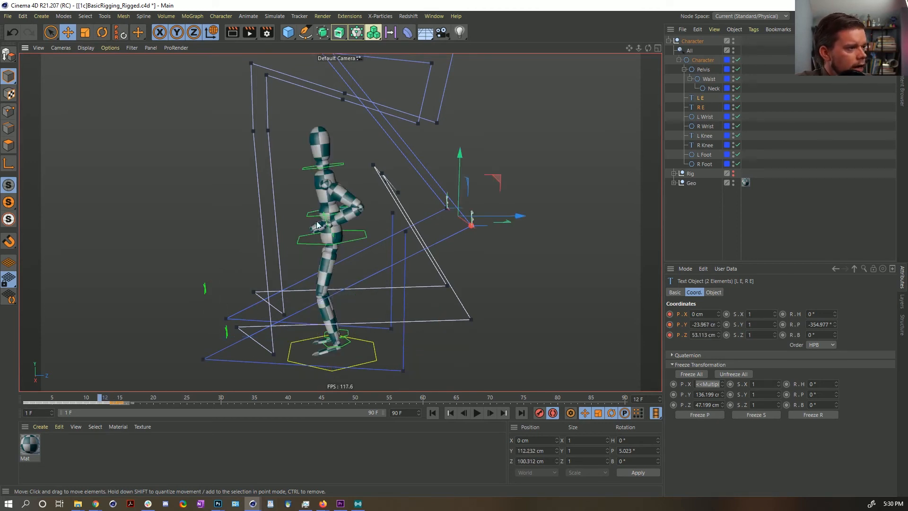
# Select both wrist controllers and raise them at frame 13 to about Y 116 cm and Z -25 cm.
pyautogui.keyDown('alt'); pyautogui.moveTo(330, 229); pyautogui.dragTo(282, 223); pyautogui.keyUp('alt')
pyautogui.keyDown('alt'); pyautogui.moveTo(335, 234); pyautogui.dragTo(314, 232); pyautogui.keyUp('alt')
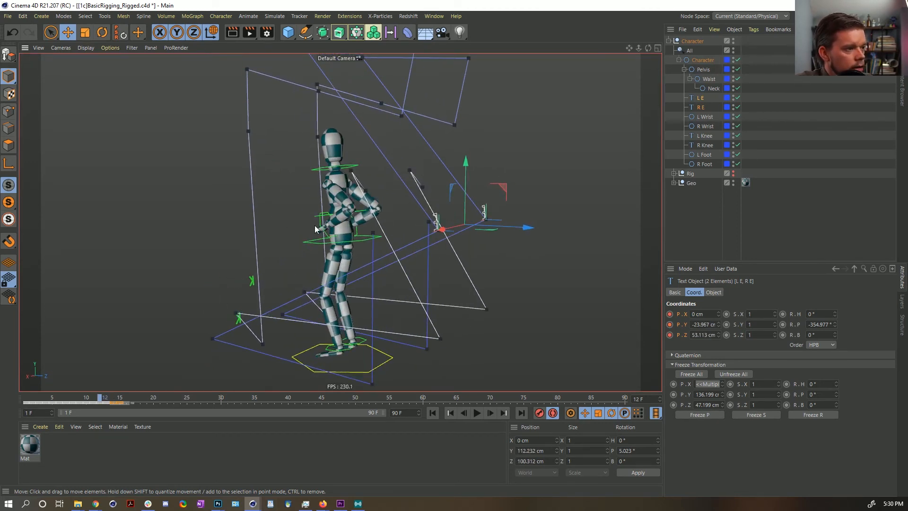
pyautogui.click(705, 118)
pyautogui.keyDown('shift'); pyautogui.click(697, 127); pyautogui.keyUp('shift')
pyautogui.keyDown('alt'); pyautogui.moveTo(391, 186); pyautogui.dragTo(346, 174); pyautogui.keyUp('alt')
pyautogui.press('g')
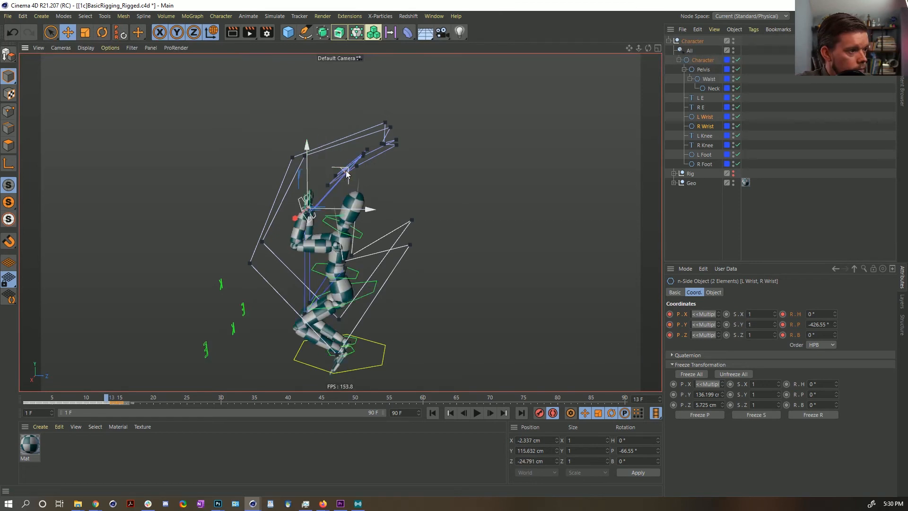
# Step through frames 10 to 14 to examine the arm motion and landing poses.
pyautogui.press('g')
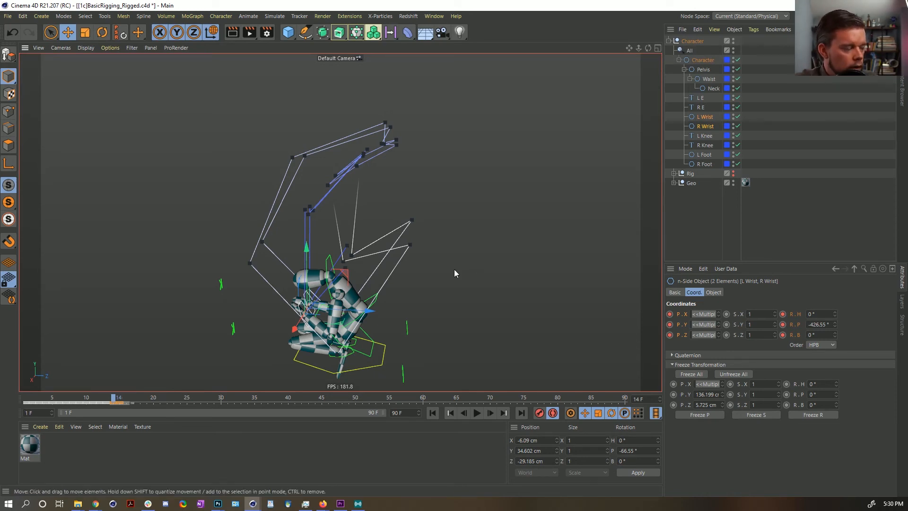
pyautogui.press('f')
pyautogui.press('f')
pyautogui.press('f')
pyautogui.press('f')
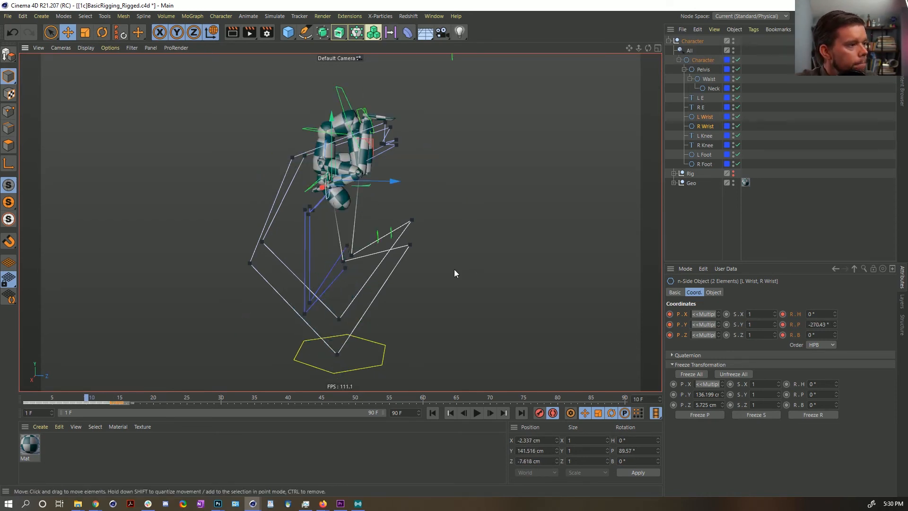
pyautogui.press('g')
pyautogui.press('g')
pyautogui.press('g')
pyautogui.press('g')
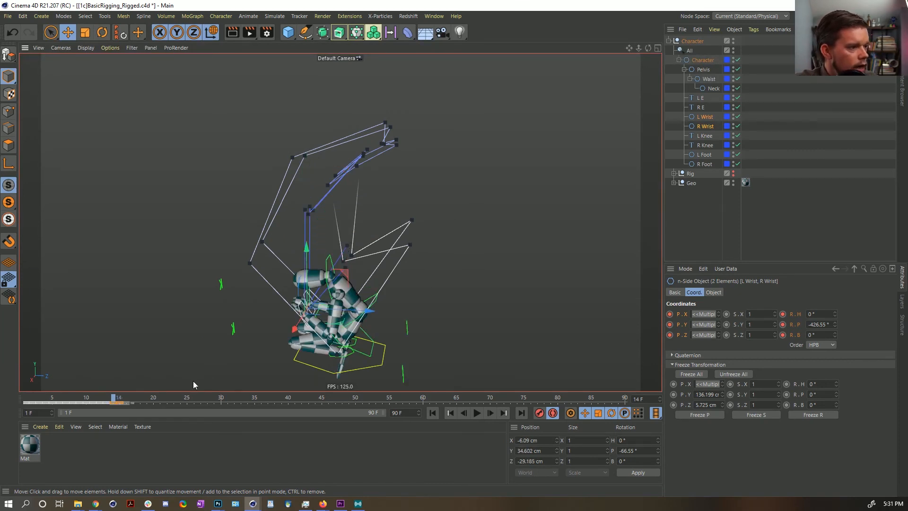
pyautogui.press('g')
pyautogui.press('f')
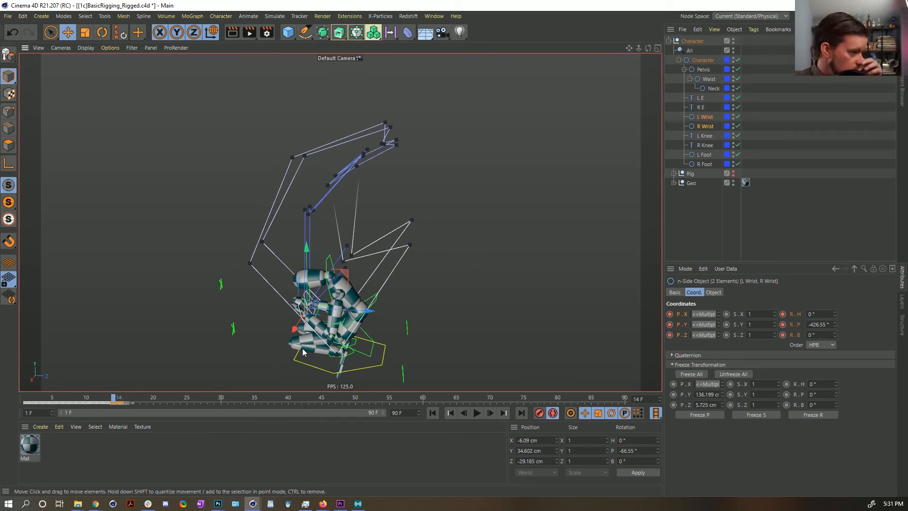
# Hide the Character controllers in the viewport and select the R Knee controller.
pyautogui.click(470, 344)
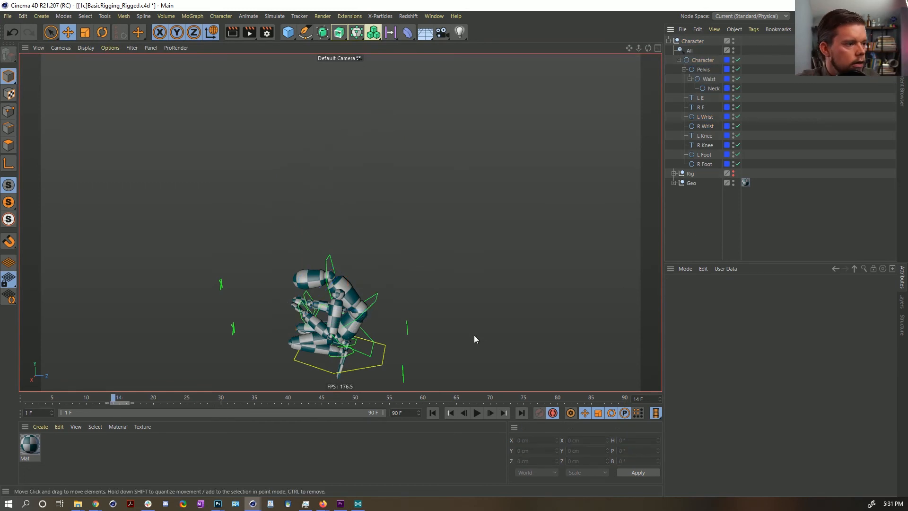
pyautogui.click(733, 59)
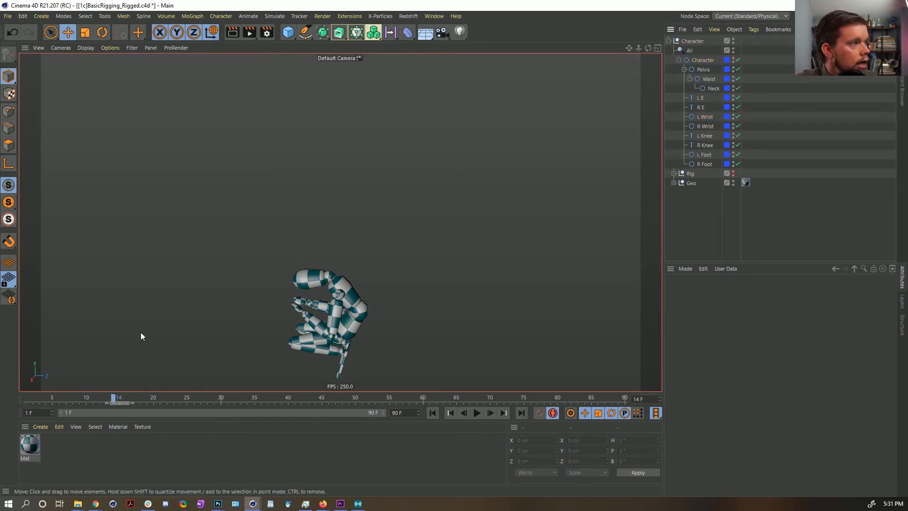
pyautogui.click(697, 146)
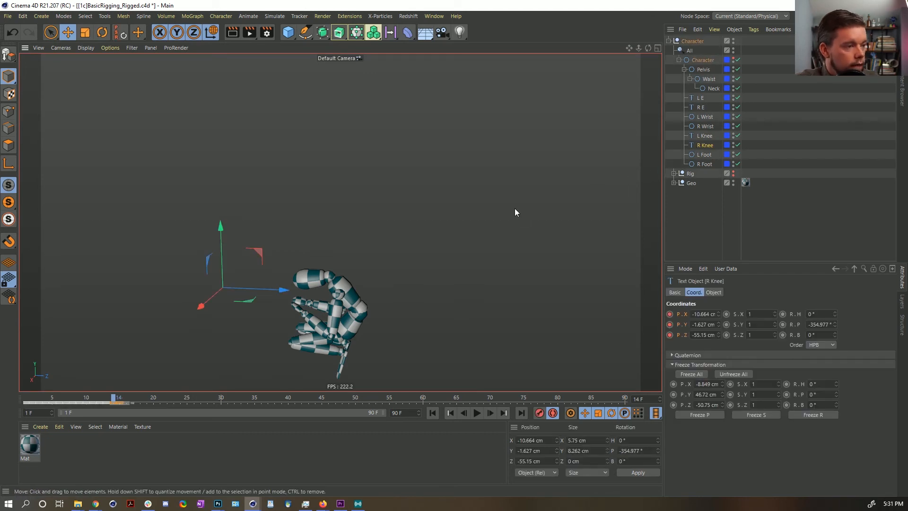
# Save the scene as a new file named [1c]BasicRigging_Animated1.c4d in the SceneFiles folder.
pyautogui.hotkey('ctrl', 'shift', 's')
pyautogui.press('Escape')
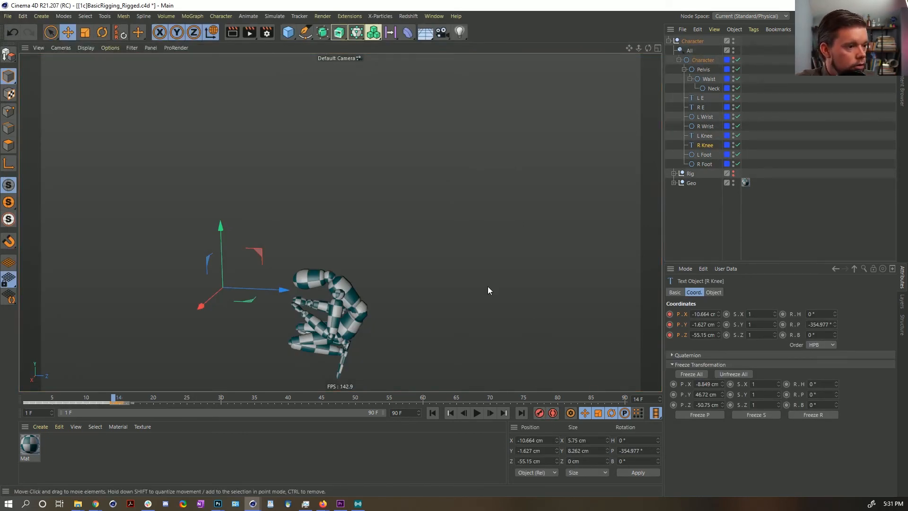
pyautogui.hotkey('ctrl', 'shift', 's')
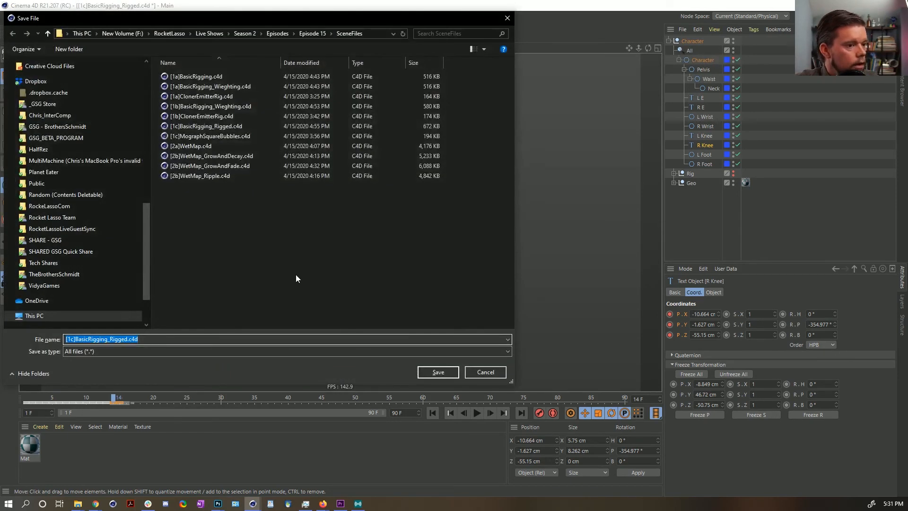
pyautogui.click(225, 107)
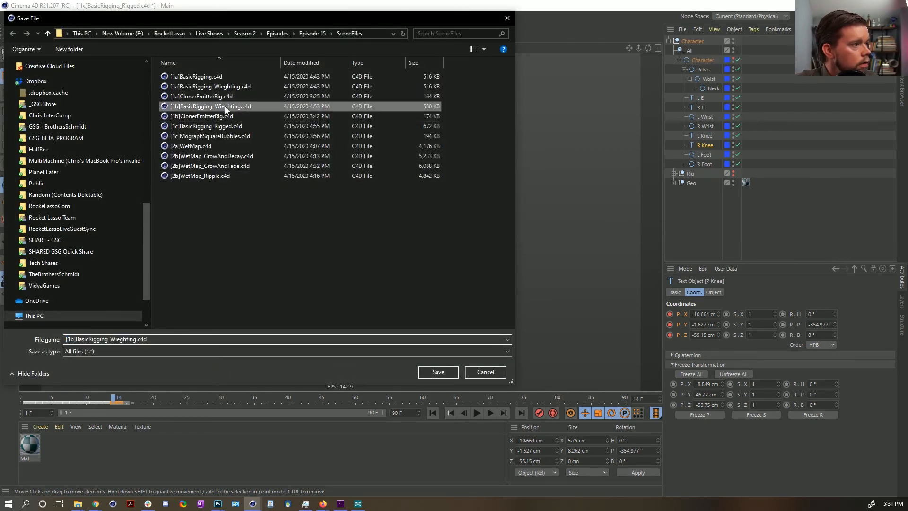
pyautogui.click(223, 117)
pyautogui.click(120, 339)
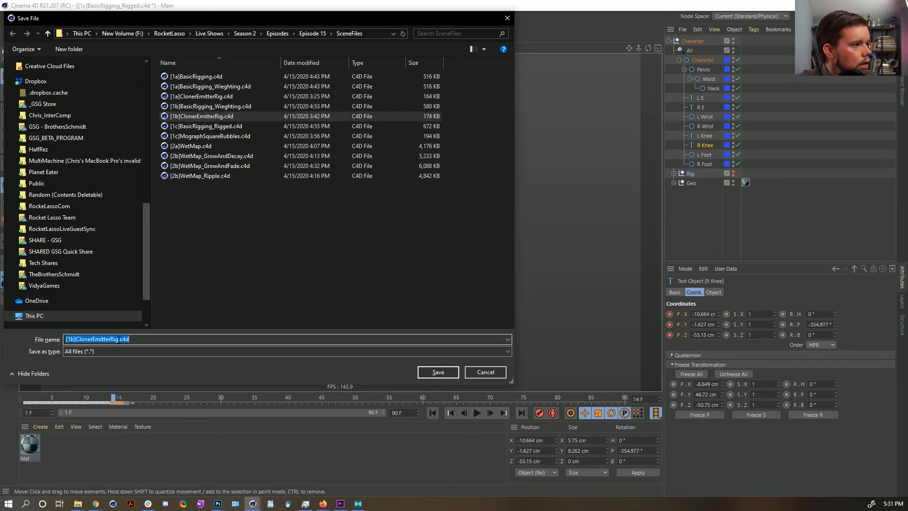
pyautogui.click(211, 126)
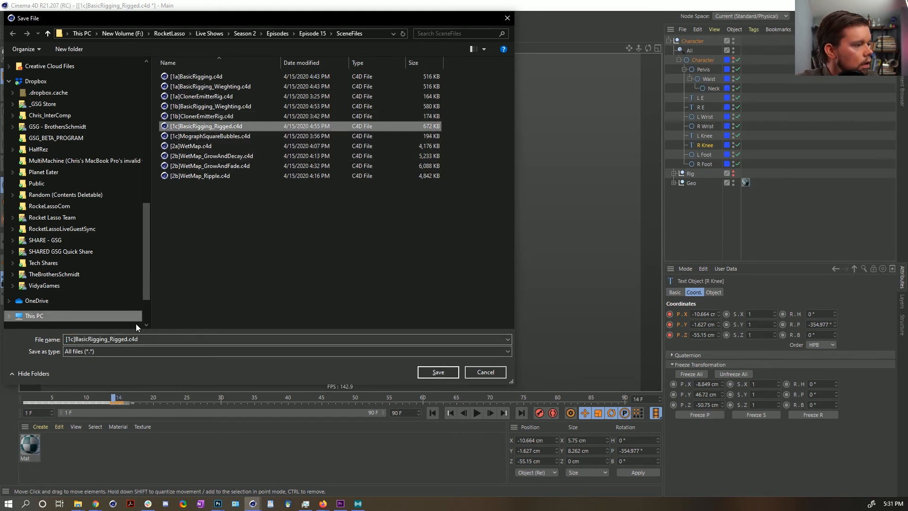
pyautogui.click(128, 340)
pyautogui.click(129, 339)
pyautogui.press('BackSpace')
pyautogui.write('Animated1')
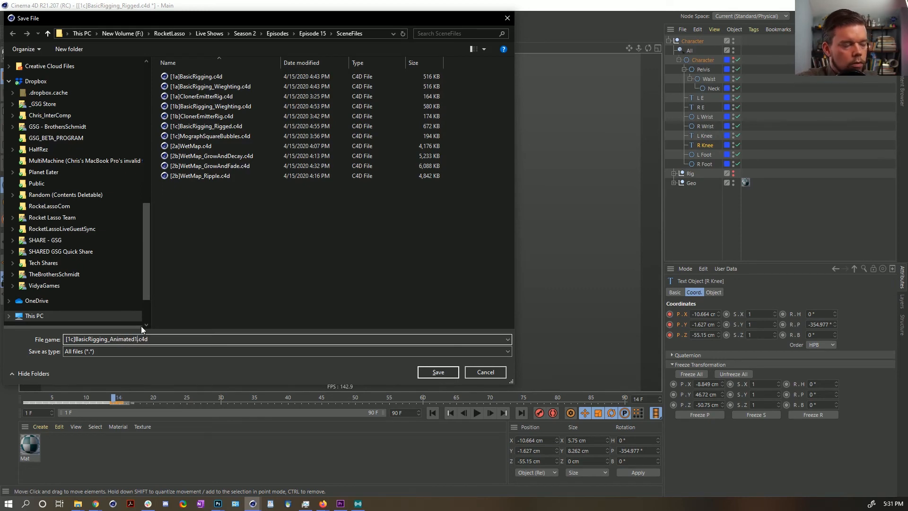
pyautogui.press('Return')
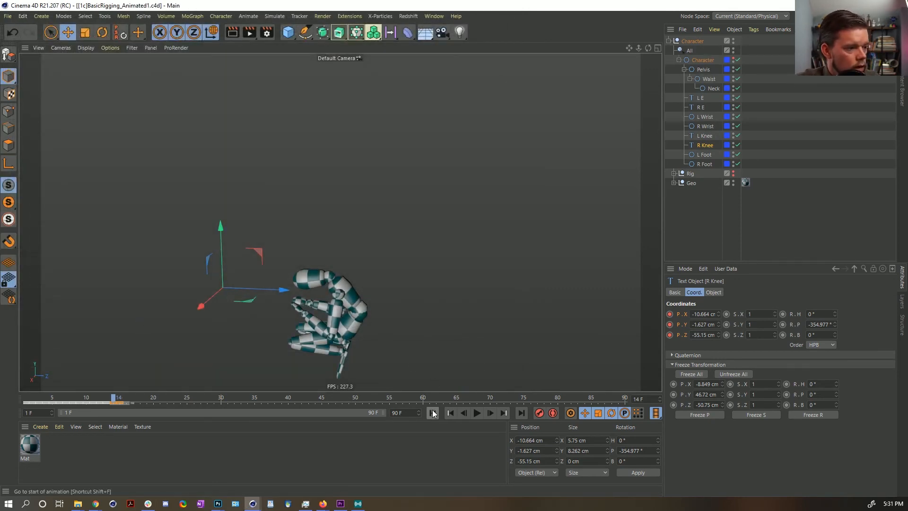
# Play the animation from frame 1 with nothing selected and step through its frames to review the flip and landing.
pyautogui.click(433, 414)
pyautogui.click(686, 249)
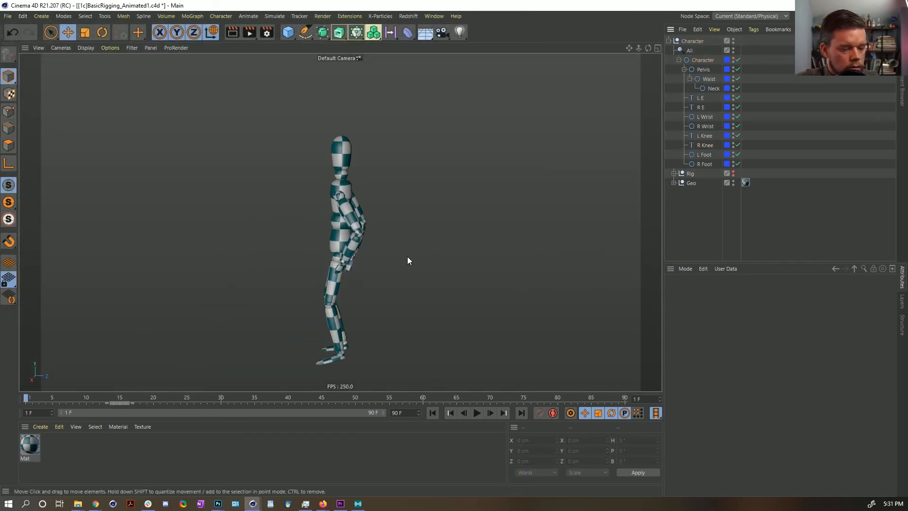
pyautogui.press('F8')
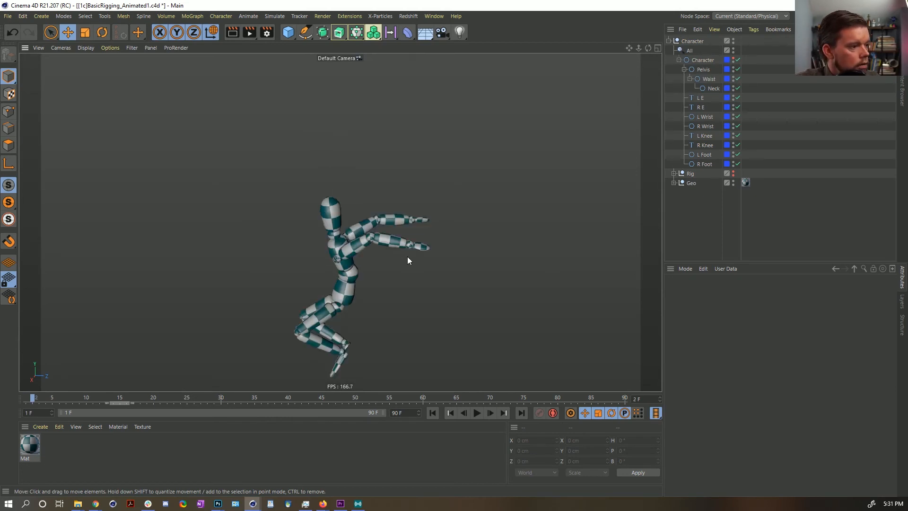
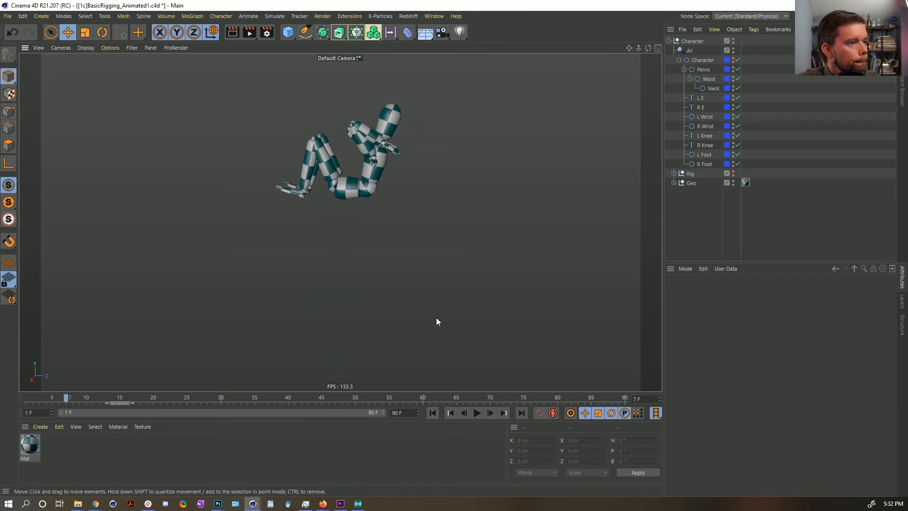
pyautogui.press('g')
pyautogui.press('g')
pyautogui.press('g')
pyautogui.press('g')
pyautogui.press('g')
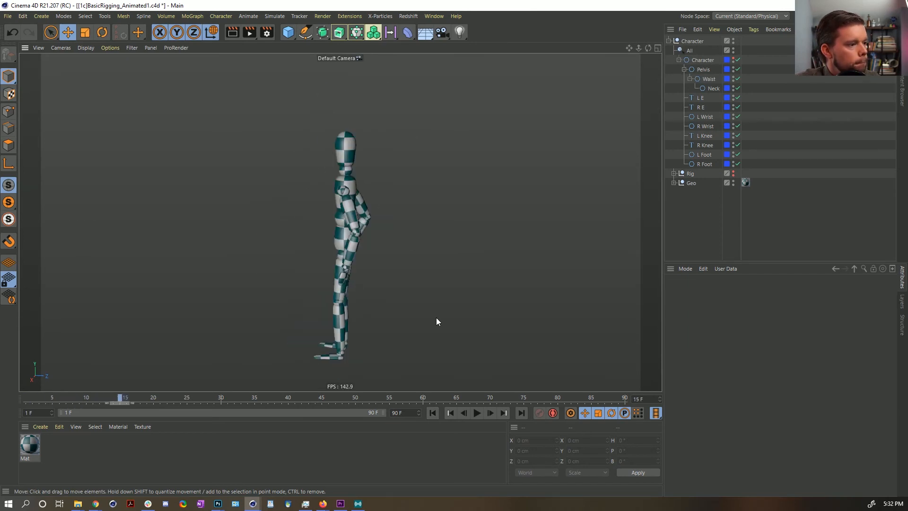
# Step backward through the frames to frame 10 to examine the tucked mid-air pose of the flip.
pyautogui.press('f')
pyautogui.press('f')
pyautogui.press('f')
pyautogui.press('f')
pyautogui.press('f')
pyautogui.press('f')
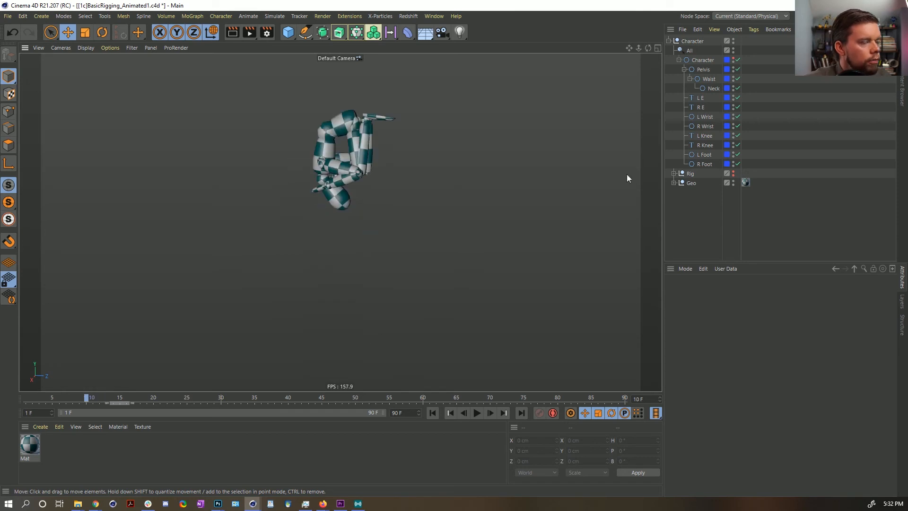
# Select all controllers from Character through R Foot, play the animation from frame 1, and clear the selection.
pyautogui.click(699, 164)
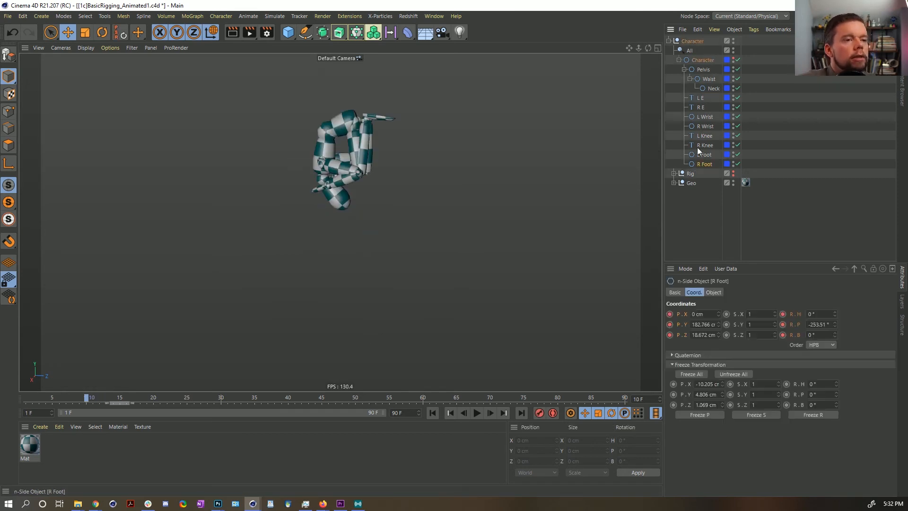
pyautogui.keyDown('shift'); pyautogui.click(704, 60); pyautogui.keyUp('shift')
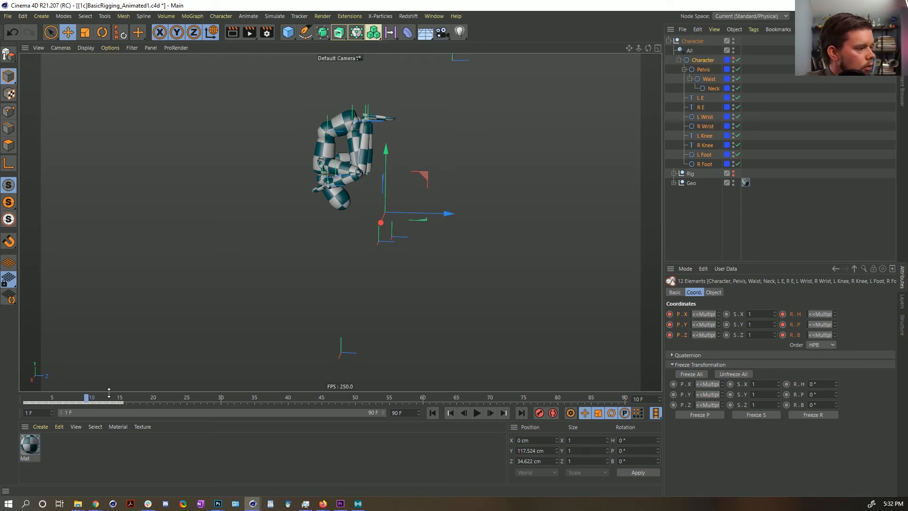
pyautogui.click(25, 400)
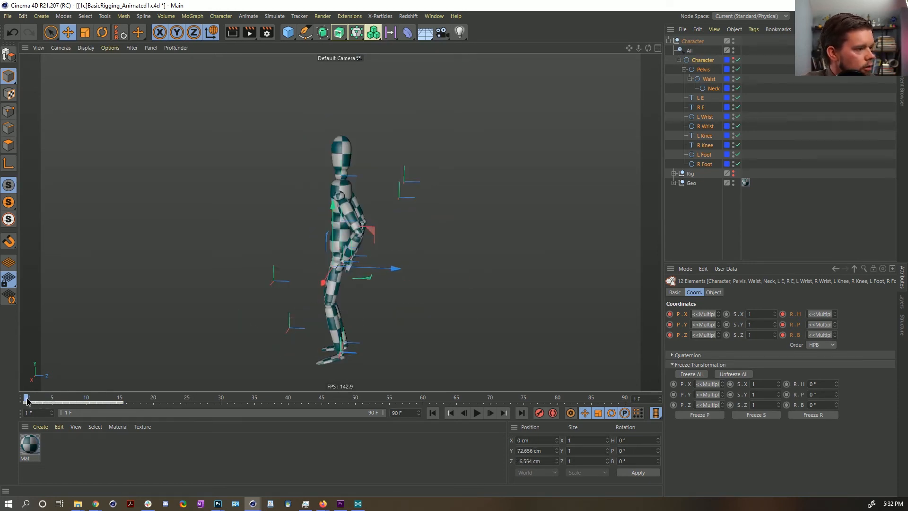
pyautogui.click(476, 413)
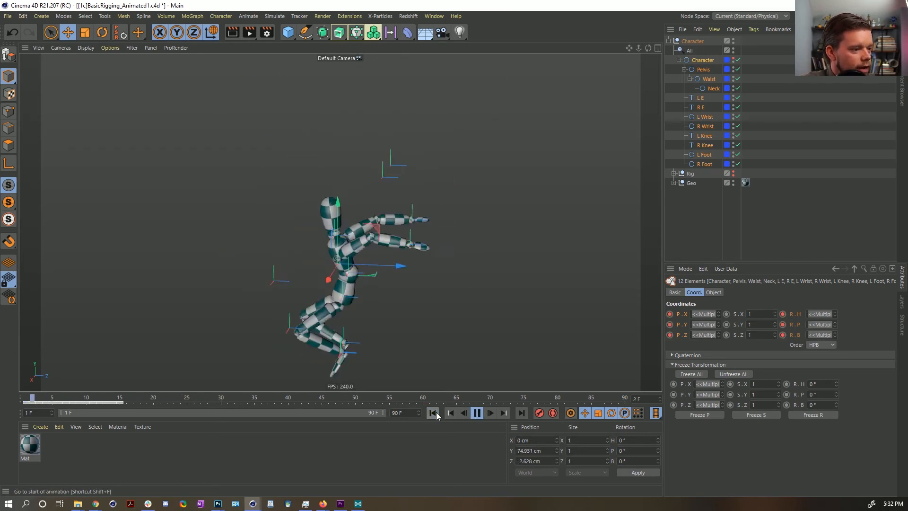
pyautogui.click(475, 413)
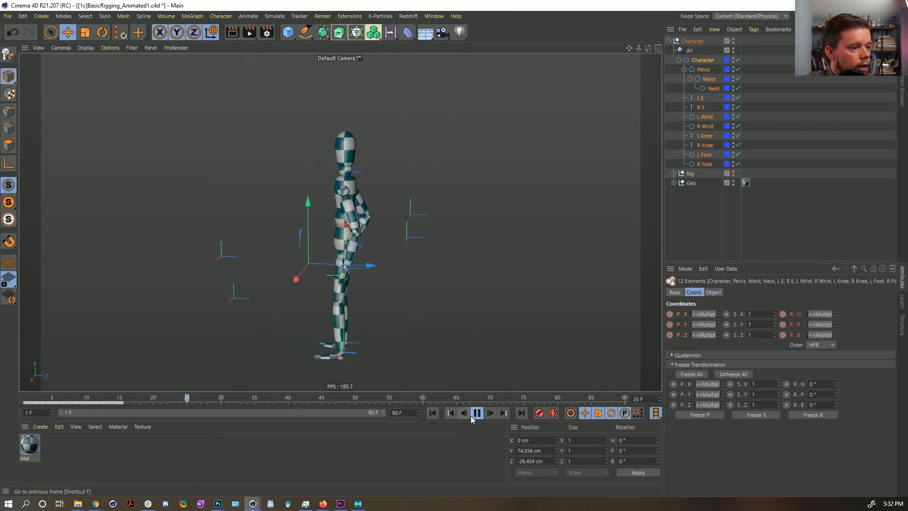
pyautogui.click(692, 246)
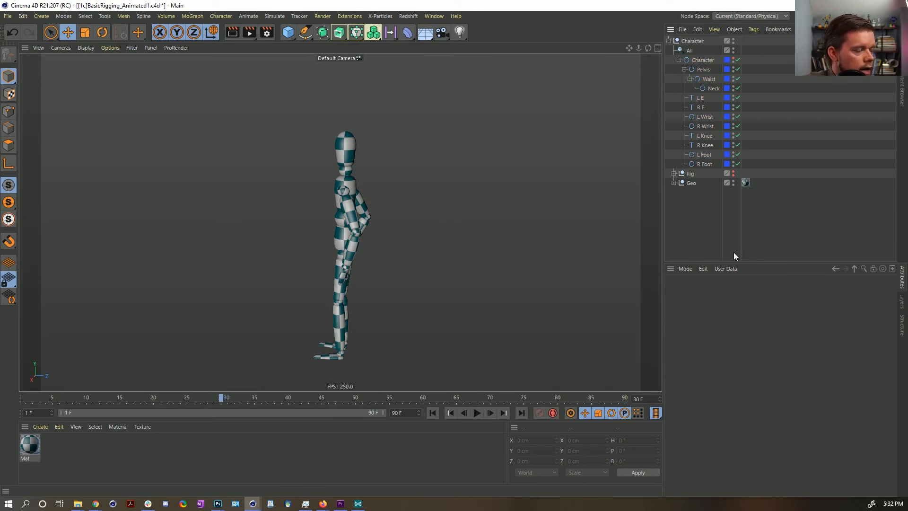
# Select all the character's controllers and stretch their whole keyframe range to end at about frame 49.
pyautogui.click(704, 164)
pyautogui.keyDown('shift'); pyautogui.click(709, 61); pyautogui.keyUp('shift')
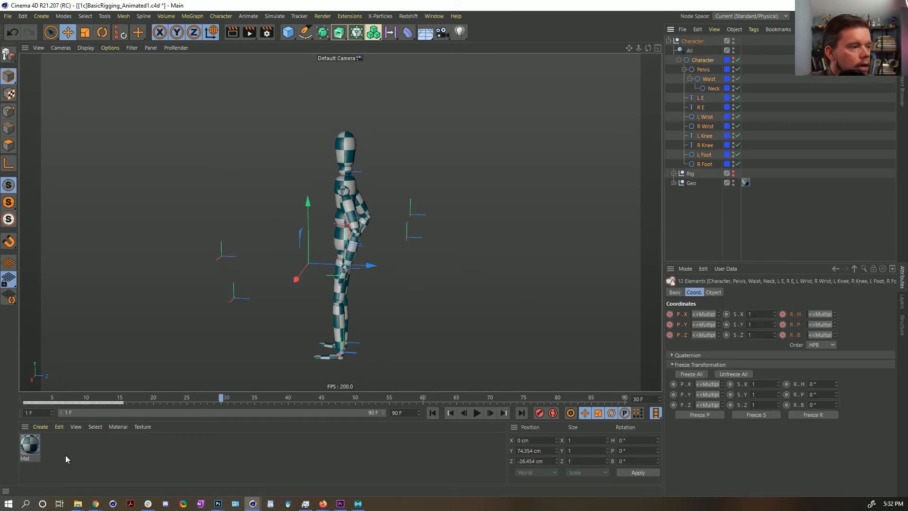
pyautogui.moveTo(130, 403); pyautogui.dragTo(21, 405)
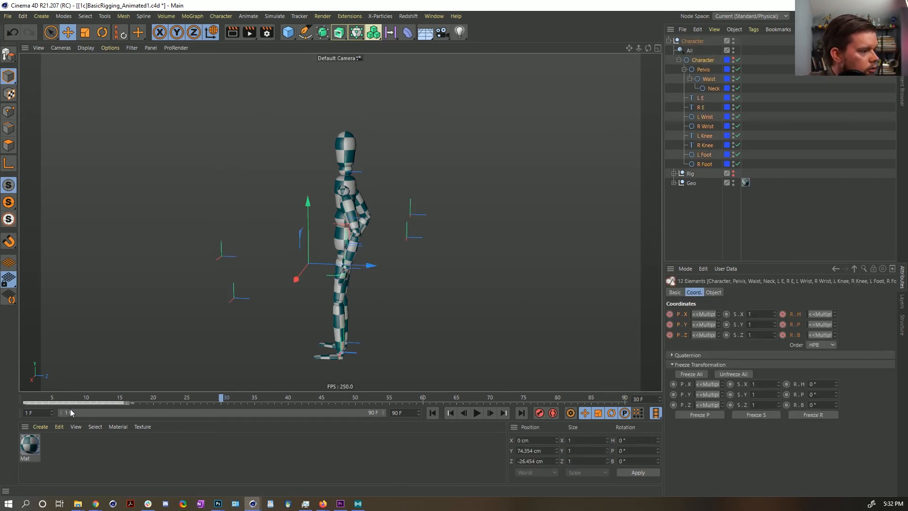
pyautogui.moveTo(134, 402); pyautogui.dragTo(350, 402)
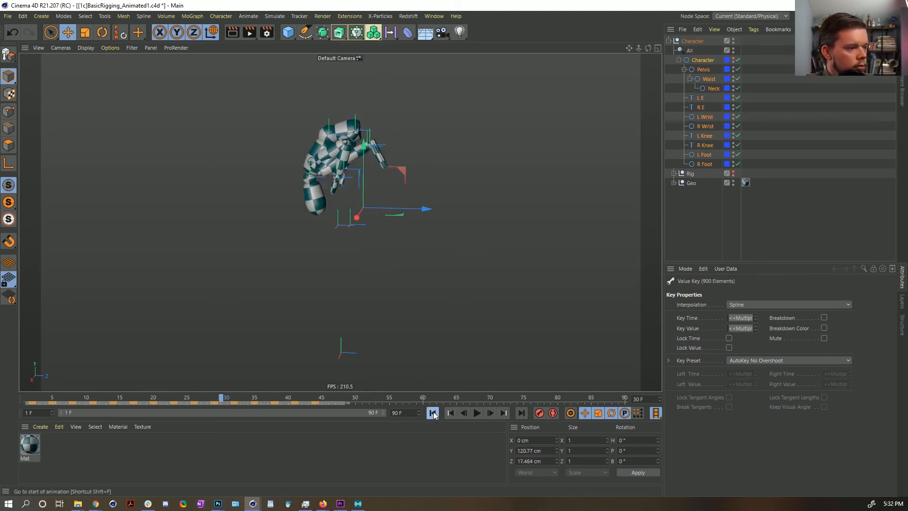
# Play the stretched animation from frame 1 to review the slower flip and landing.
pyautogui.click(432, 413)
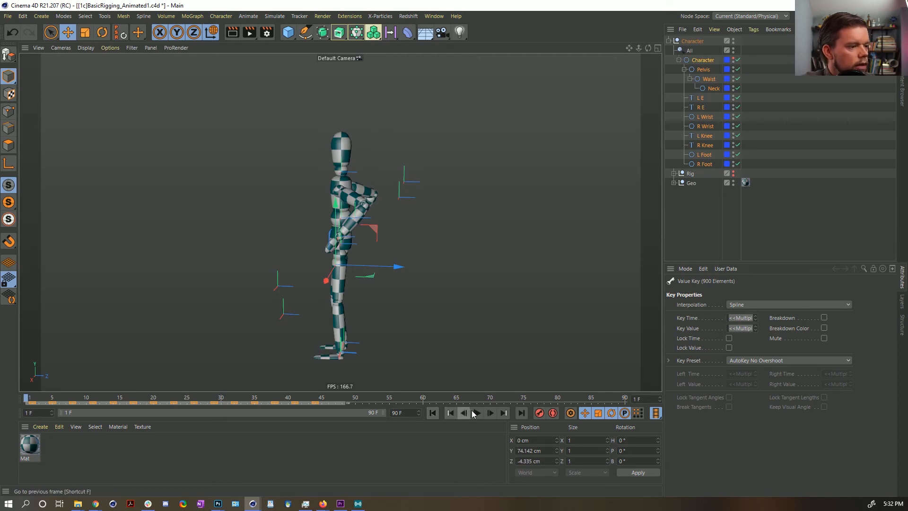
pyautogui.click(477, 414)
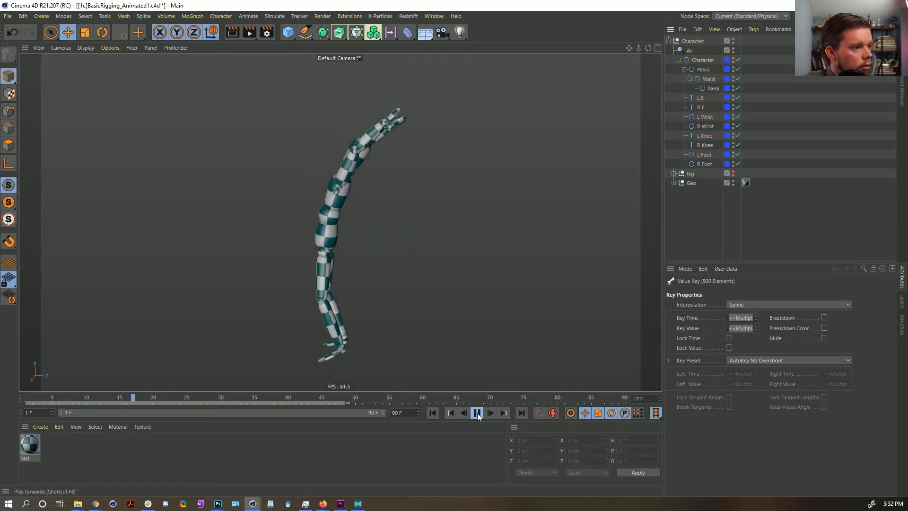
pyautogui.click(436, 414)
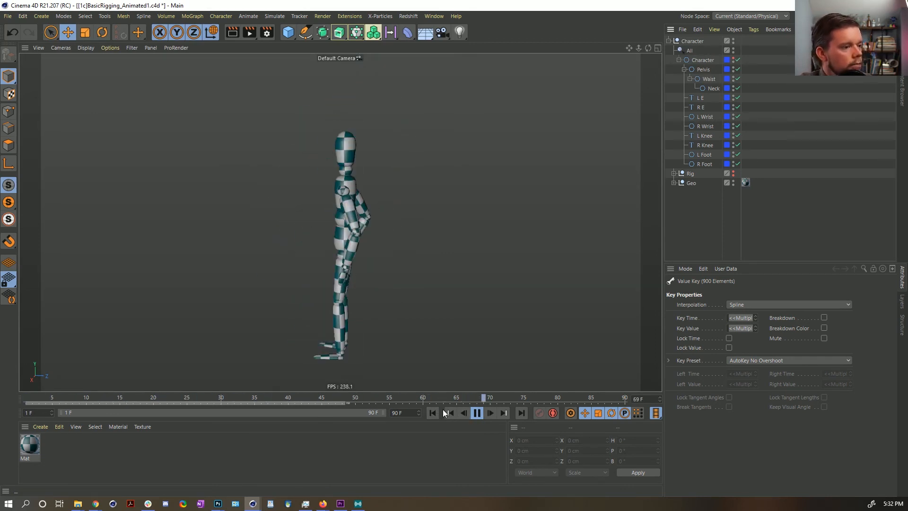
pyautogui.click(434, 414)
pyautogui.click(477, 413)
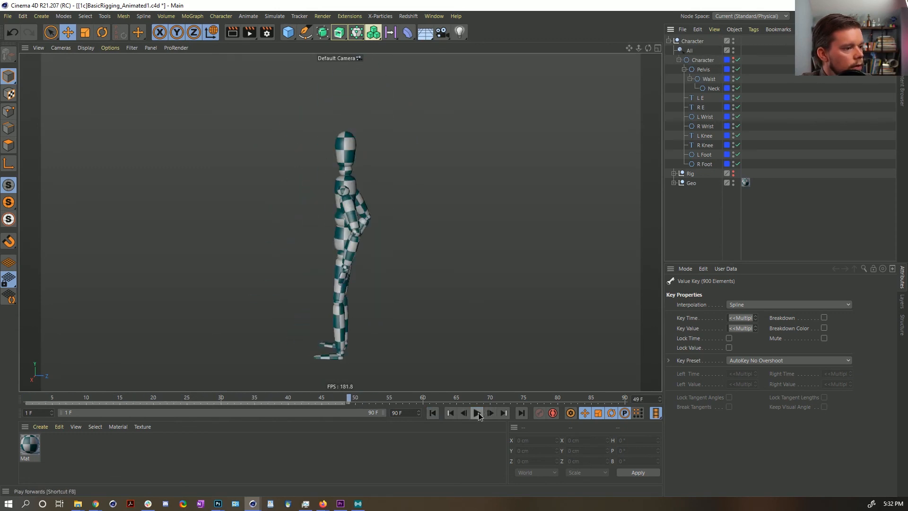
# Reselect all controllers, replay the opening crouch from frame 1, and slightly compress the full range of keyframes.
pyautogui.click(704, 60)
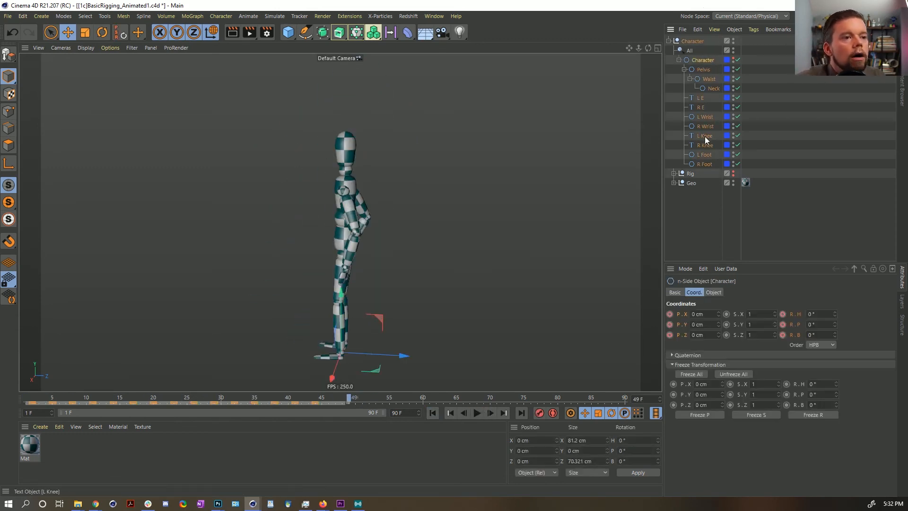
pyautogui.keyDown('shift'); pyautogui.click(703, 164); pyautogui.keyUp('shift')
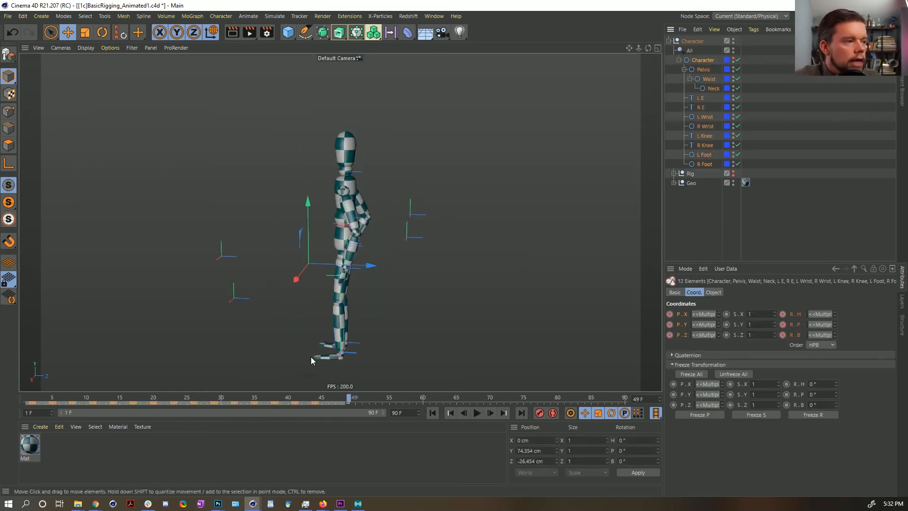
pyautogui.click(433, 413)
pyautogui.click(477, 414)
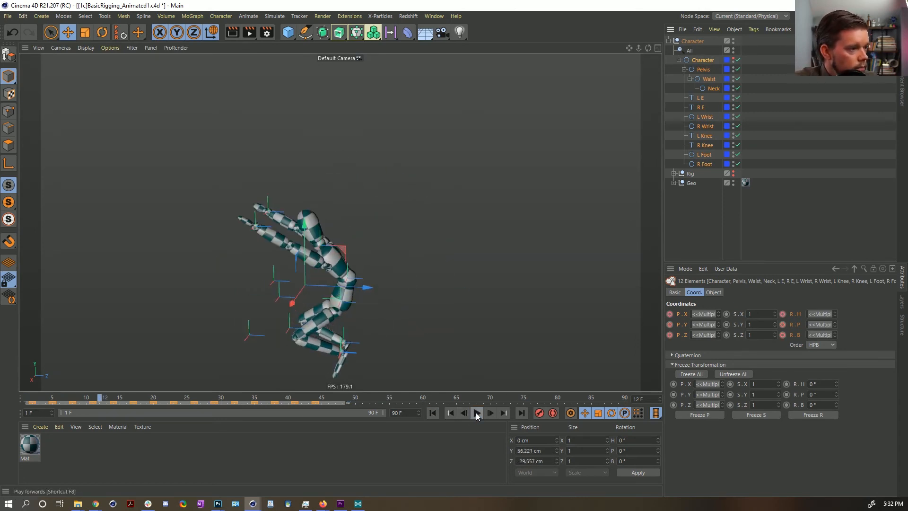
pyautogui.click(432, 413)
pyautogui.moveTo(28, 400); pyautogui.dragTo(54, 405)
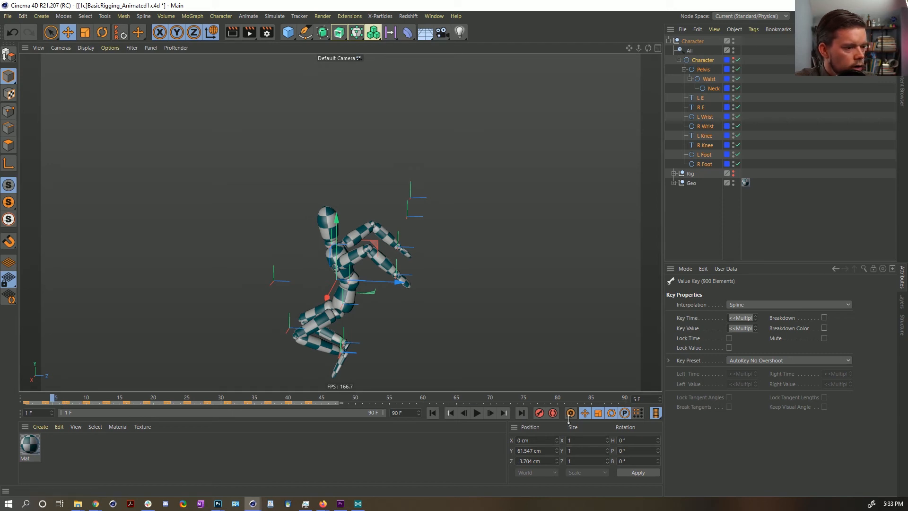
pyautogui.click(325, 403)
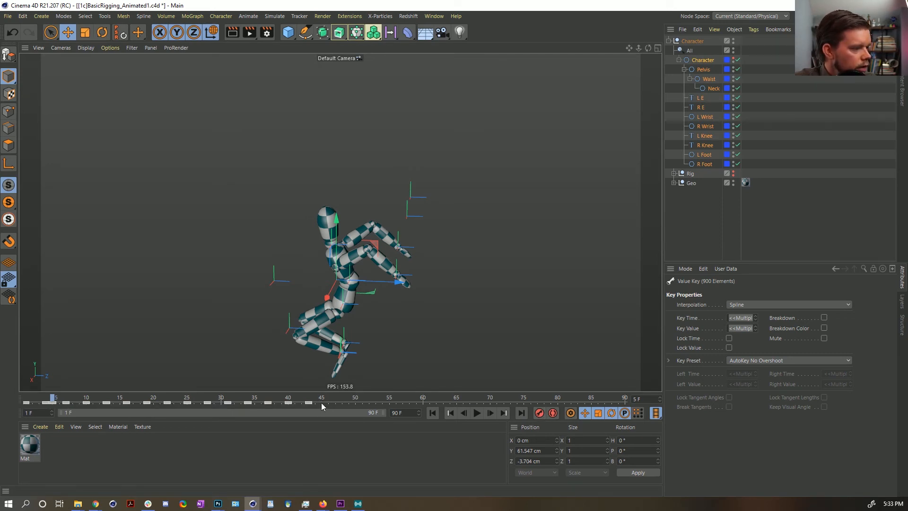
# Select the controllers' keyframes from the takeoff onward in blocks and shift them earlier to tighten the flip.
pyautogui.moveTo(44, 402); pyautogui.dragTo(93, 405)
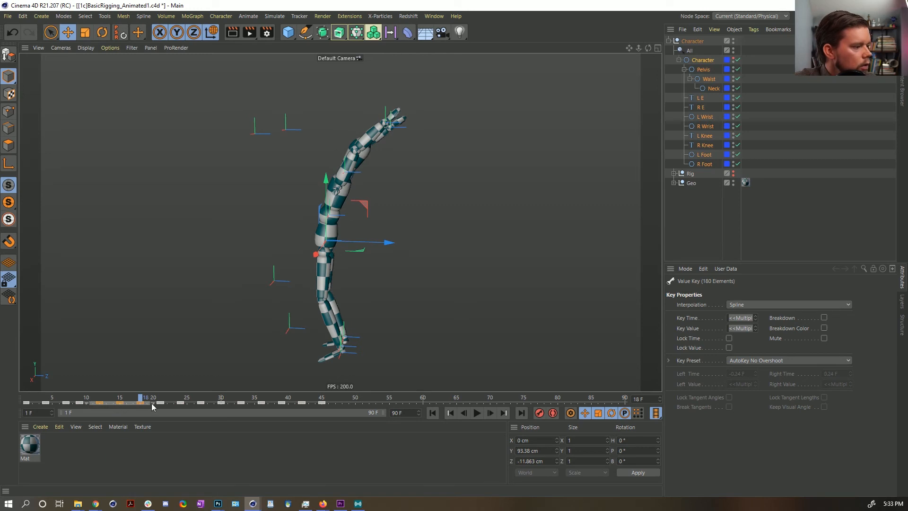
pyautogui.moveTo(151, 407); pyautogui.dragTo(348, 408)
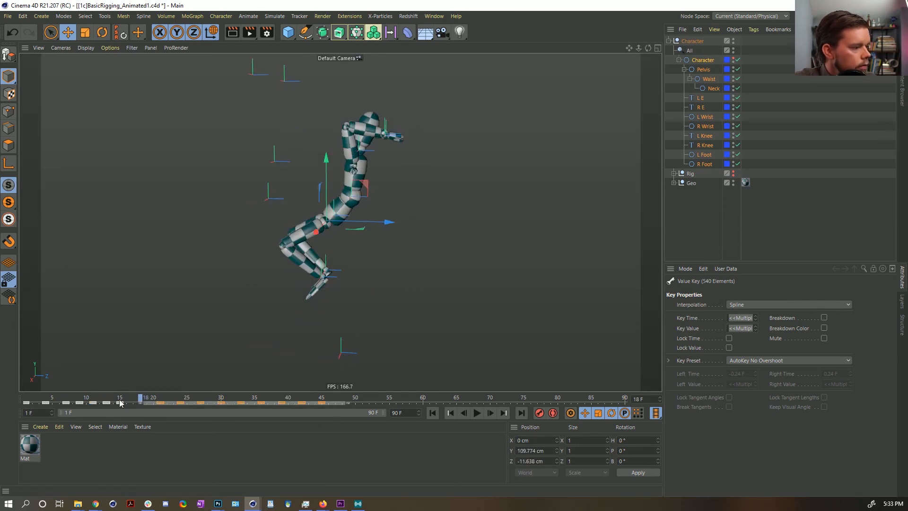
pyautogui.moveTo(126, 402); pyautogui.dragTo(244, 402)
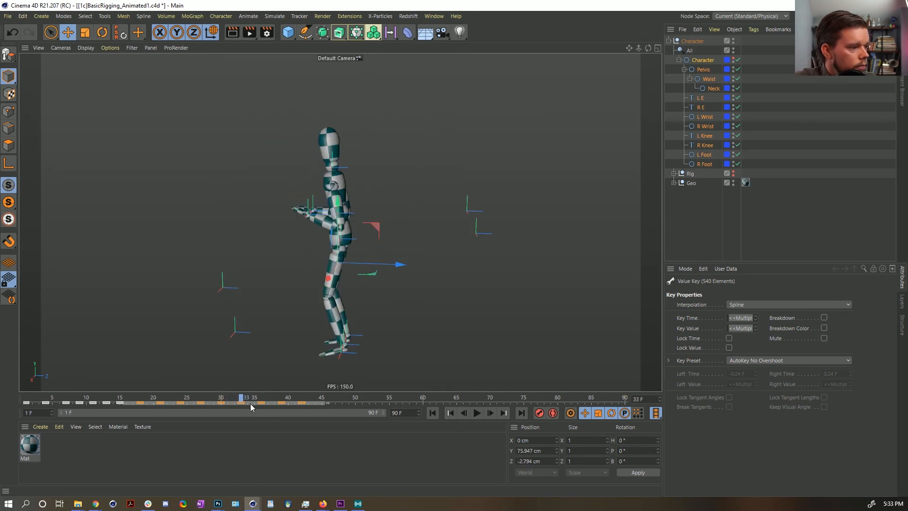
pyautogui.click(232, 403)
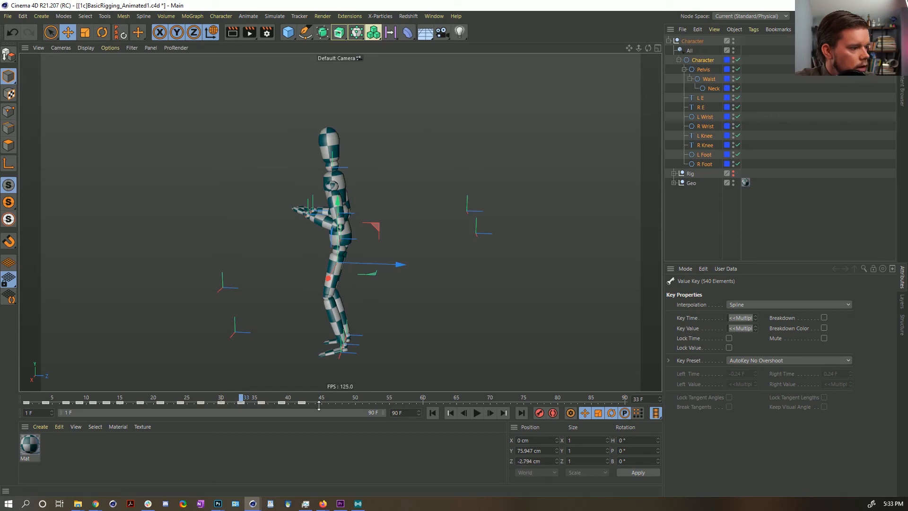
# Rework the timing of the landing keyframes after about frame 30, placing the crouch keyframe at frame 36, and scrub back to frame 1.
pyautogui.moveTo(312, 403); pyautogui.dragTo(237, 402)
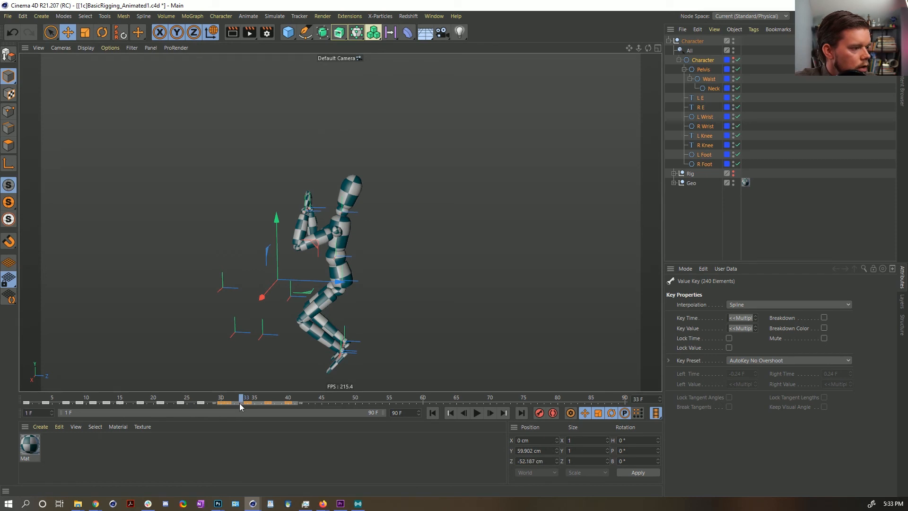
pyautogui.hotkey('ctrl', 'z')
pyautogui.moveTo(238, 404); pyautogui.dragTo(275, 401)
pyautogui.click(248, 399)
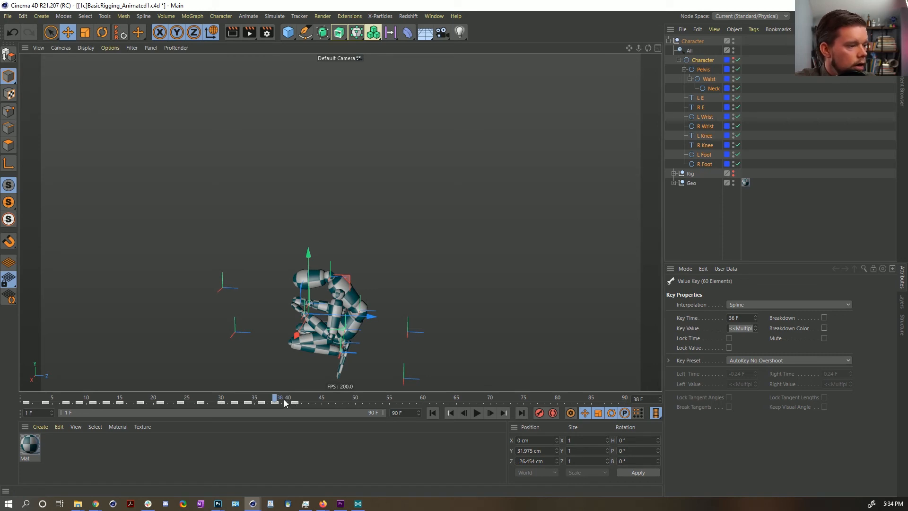
pyautogui.moveTo(275, 400); pyautogui.dragTo(284, 400)
pyautogui.moveTo(301, 400); pyautogui.dragTo(8, 394)
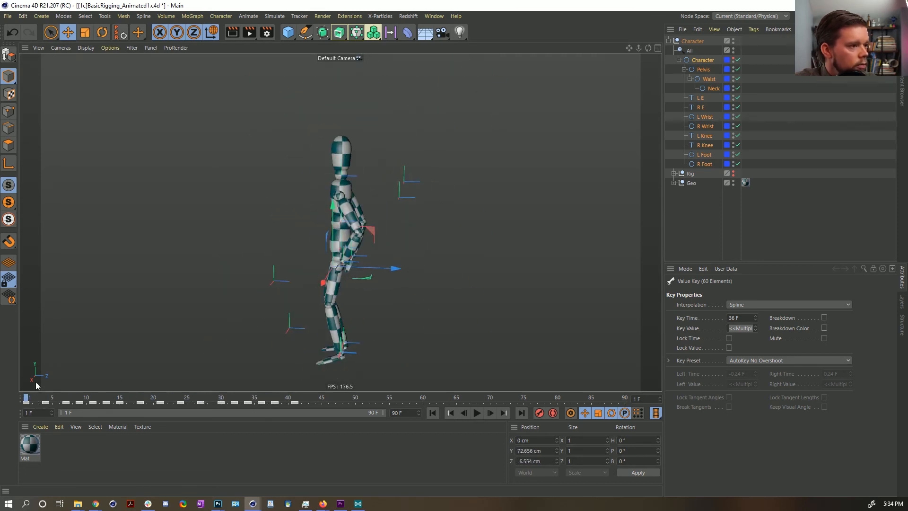
# Deselect everything and replay the animation from the start several times to judge the new flip and landing timing.
pyautogui.click(701, 229)
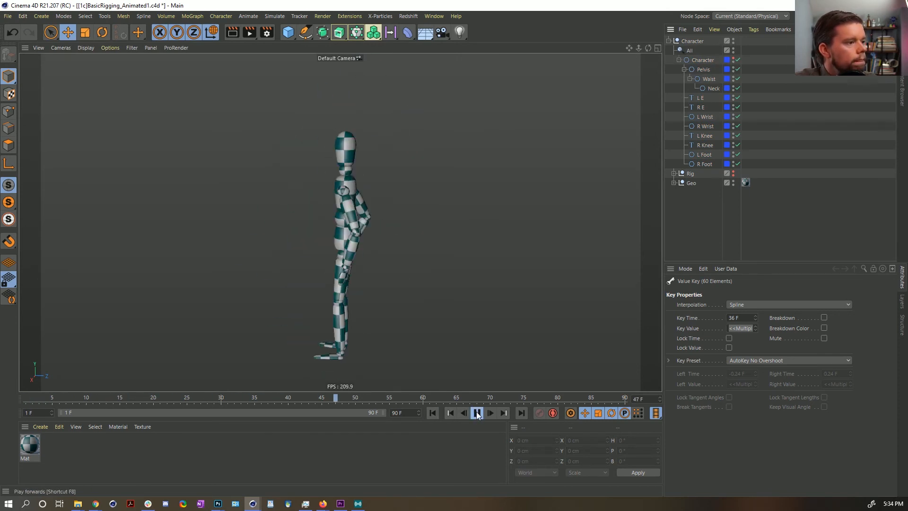
pyautogui.click(435, 413)
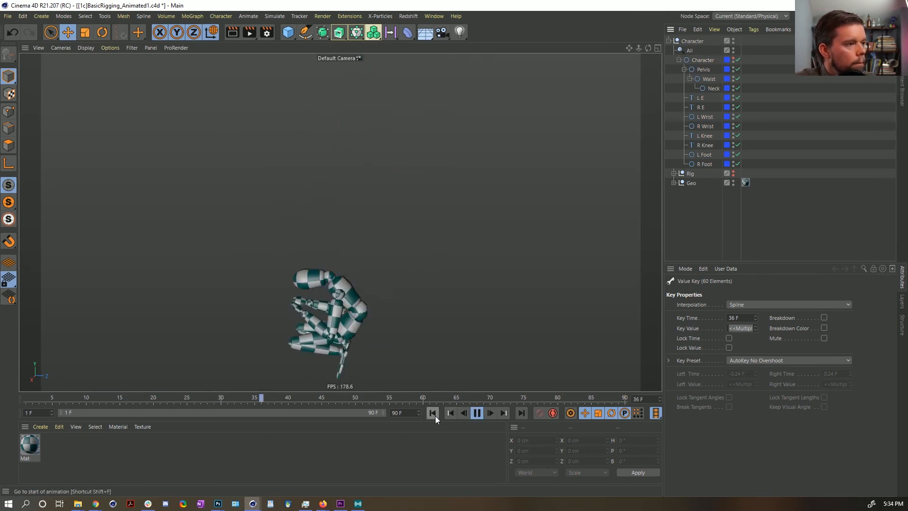
pyautogui.click(435, 414)
pyautogui.click(435, 413)
pyautogui.click(435, 414)
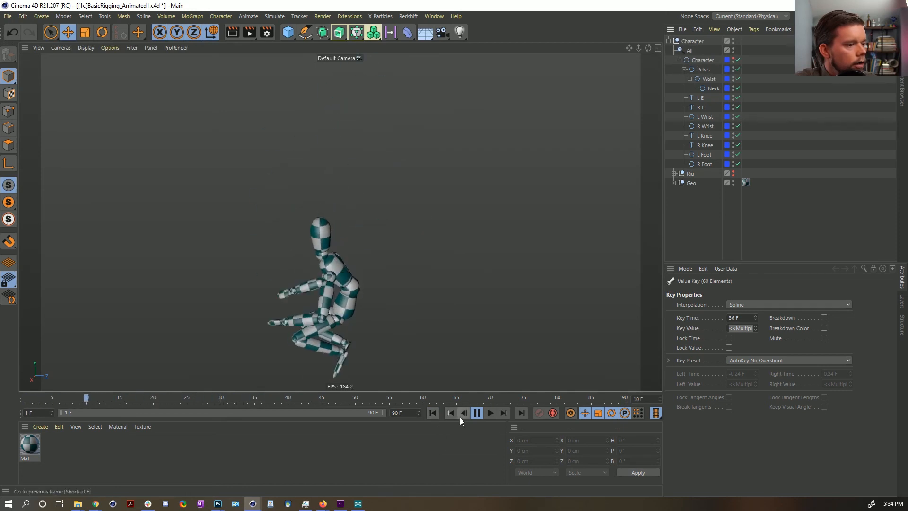
pyautogui.click(477, 415)
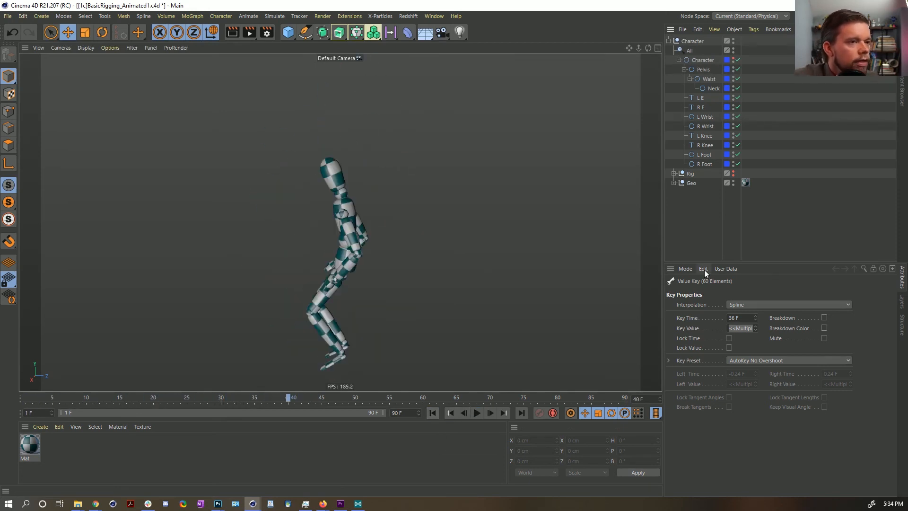
# Select all controllers and shift their keyframes after frame 18 earlier in blocks, ending the landing at about frame 39.
pyautogui.click(707, 164)
pyautogui.keyDown('shift'); pyautogui.click(702, 61); pyautogui.keyUp('shift')
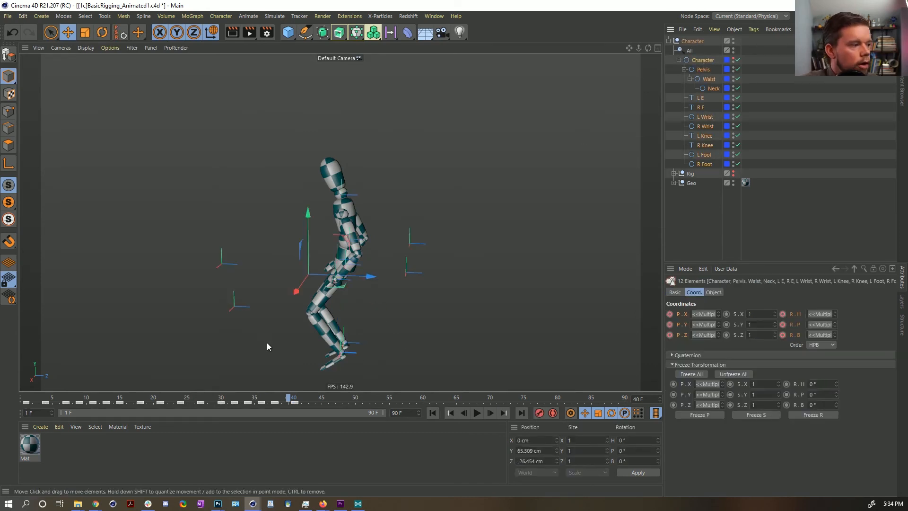
pyautogui.moveTo(132, 401); pyautogui.dragTo(140, 401)
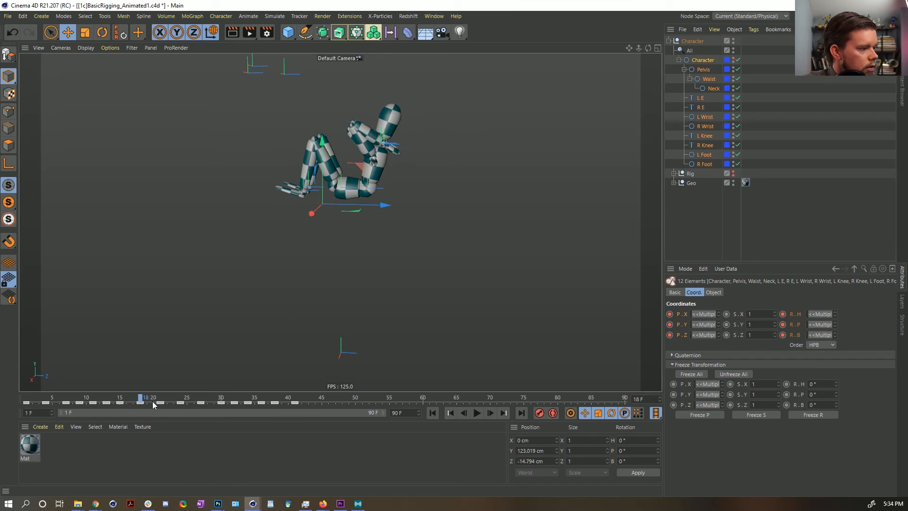
pyautogui.moveTo(292, 404); pyautogui.dragTo(286, 402)
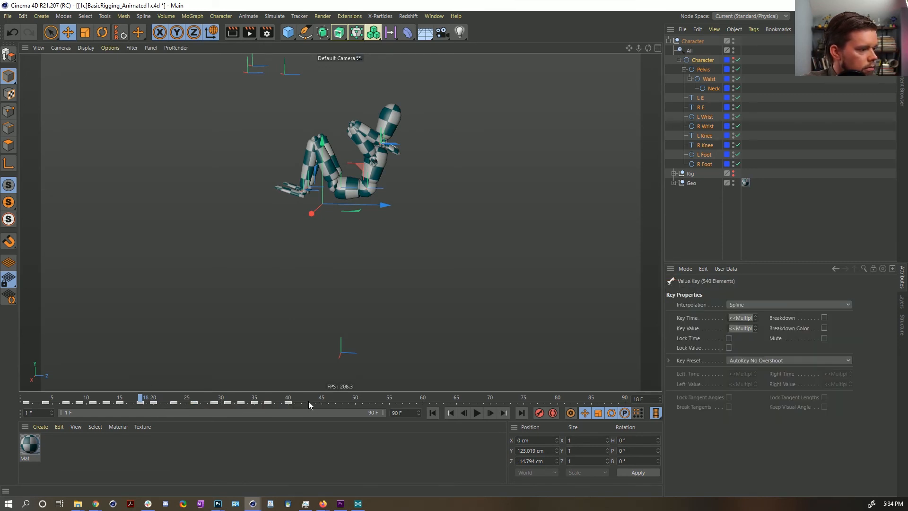
pyautogui.moveTo(302, 402); pyautogui.dragTo(172, 403)
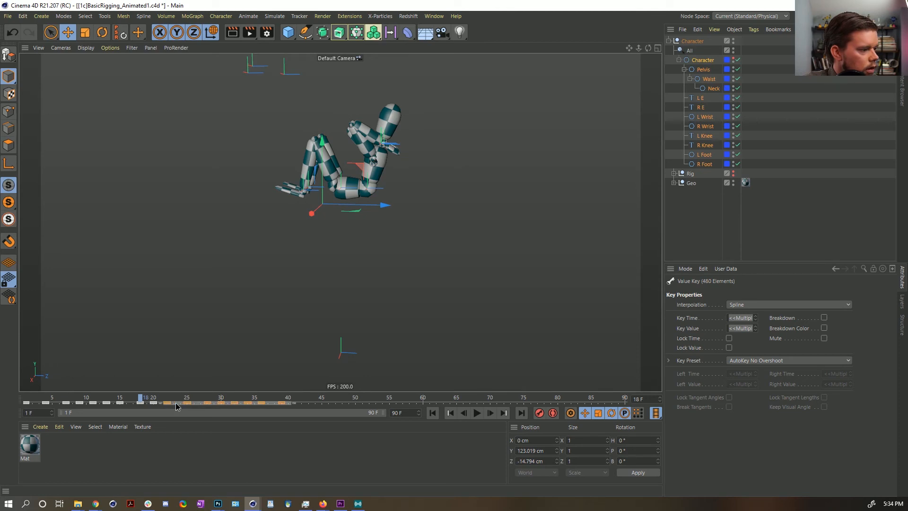
pyautogui.click(176, 402)
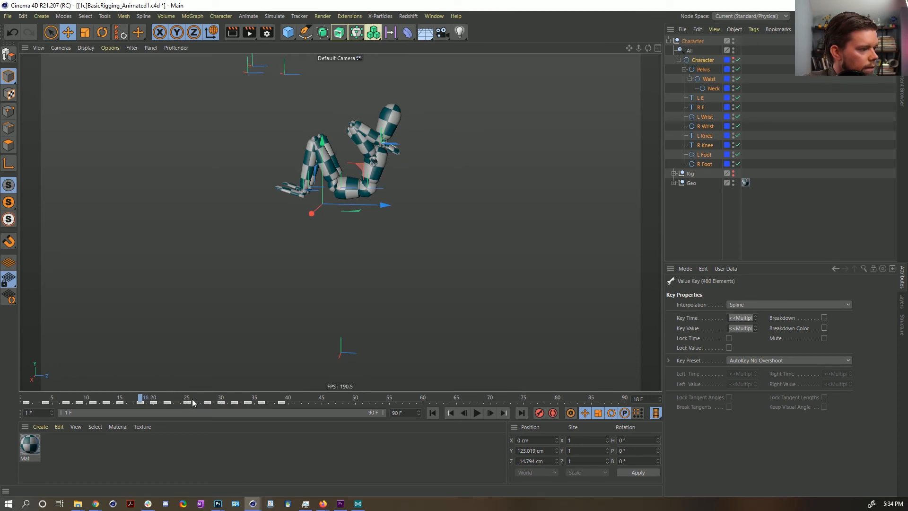
# Shift all controllers' keyframes from about frame 25 onward one frame earlier so that this block starts at frame 24.
pyautogui.moveTo(172, 401); pyautogui.dragTo(264, 404)
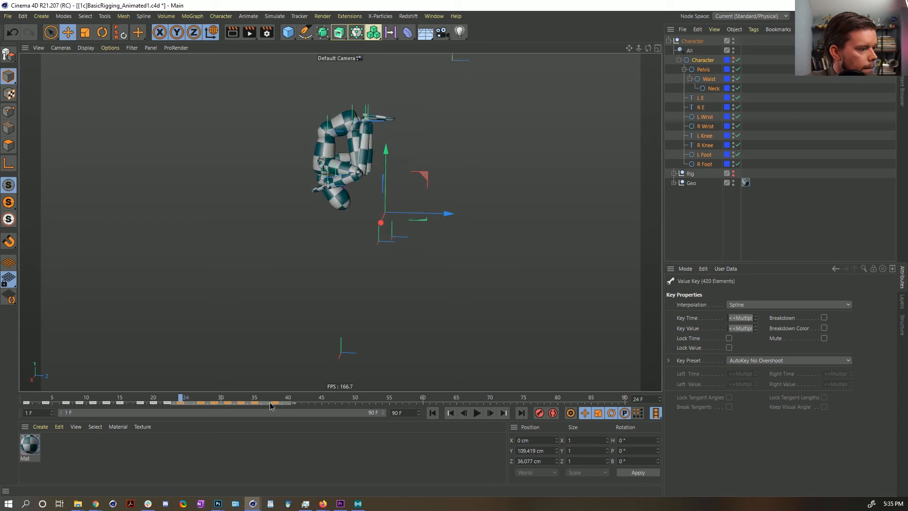
pyautogui.moveTo(183, 401); pyautogui.dragTo(25, 404)
pyautogui.click(692, 223)
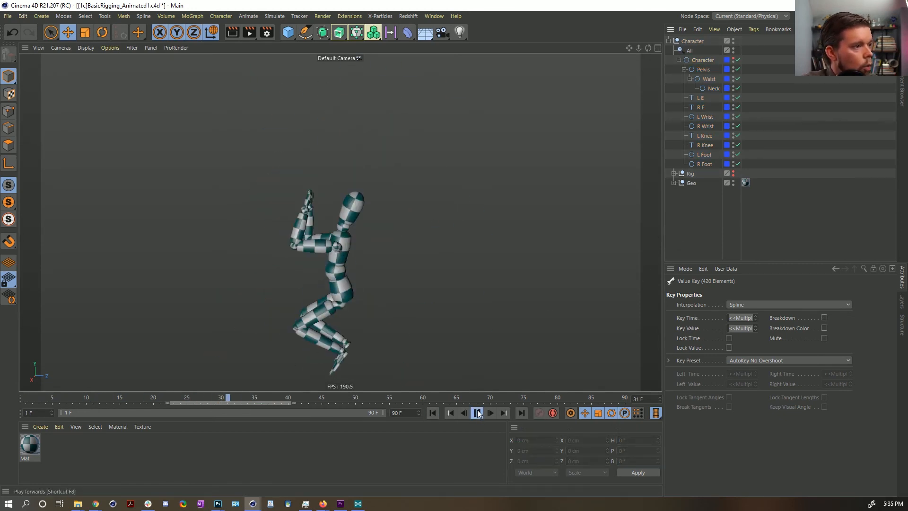
# Replay the animation from the start several times to judge the tightened flip and landing.
pyautogui.click(434, 413)
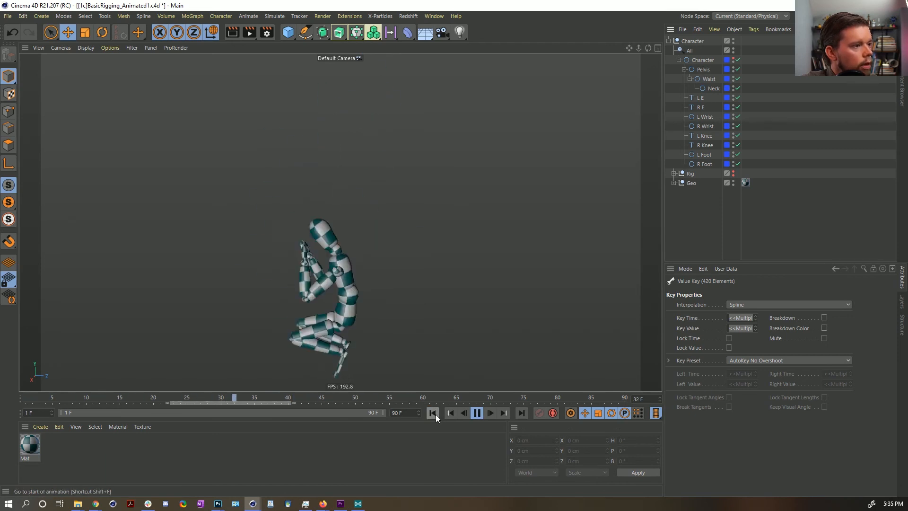
pyautogui.click(436, 414)
pyautogui.click(433, 413)
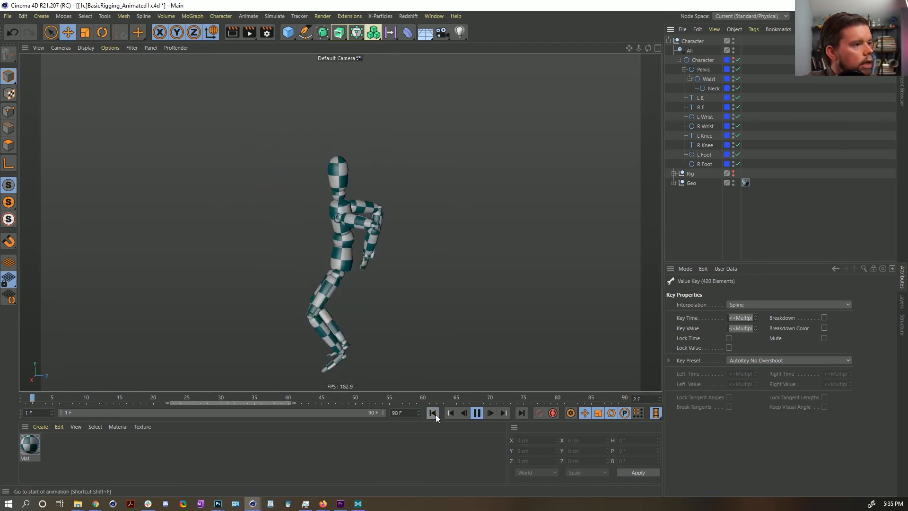
pyautogui.click(435, 415)
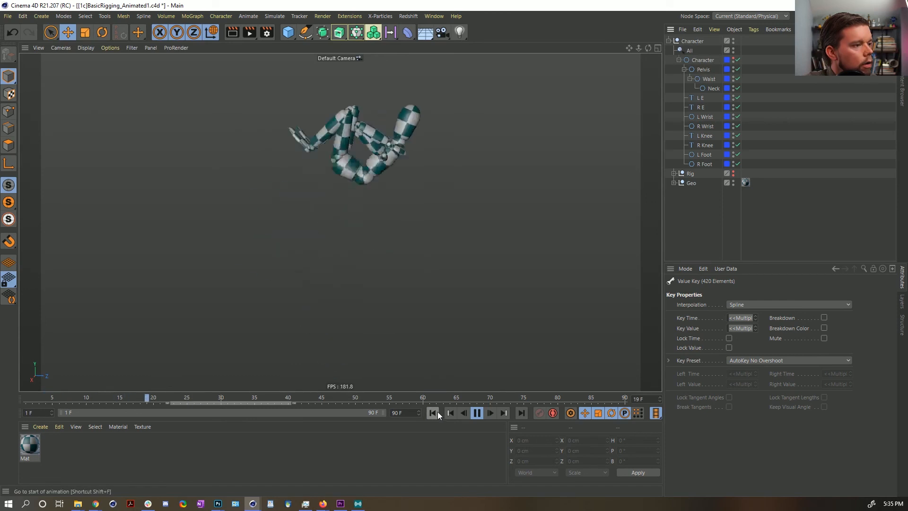
pyautogui.click(476, 414)
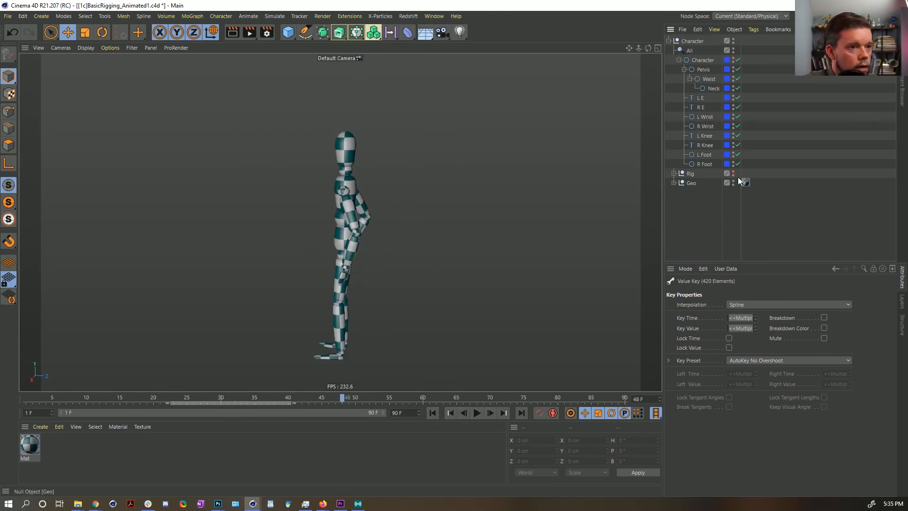
# Select all controllers and shift their keyframes after frame 12 one frame earlier, ending the landing at frame 37.
pyautogui.keyDown('shift'); pyautogui.click(702, 62); pyautogui.keyUp('shift')
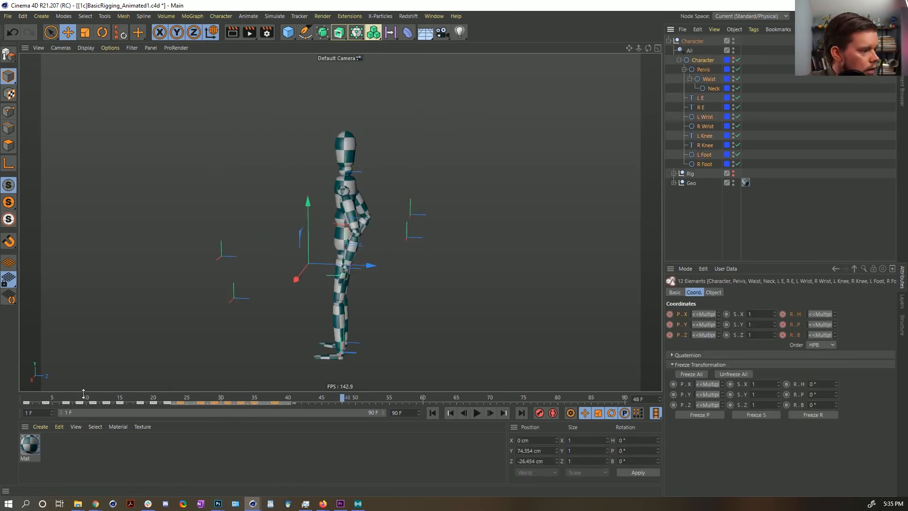
pyautogui.moveTo(68, 400); pyautogui.dragTo(99, 405)
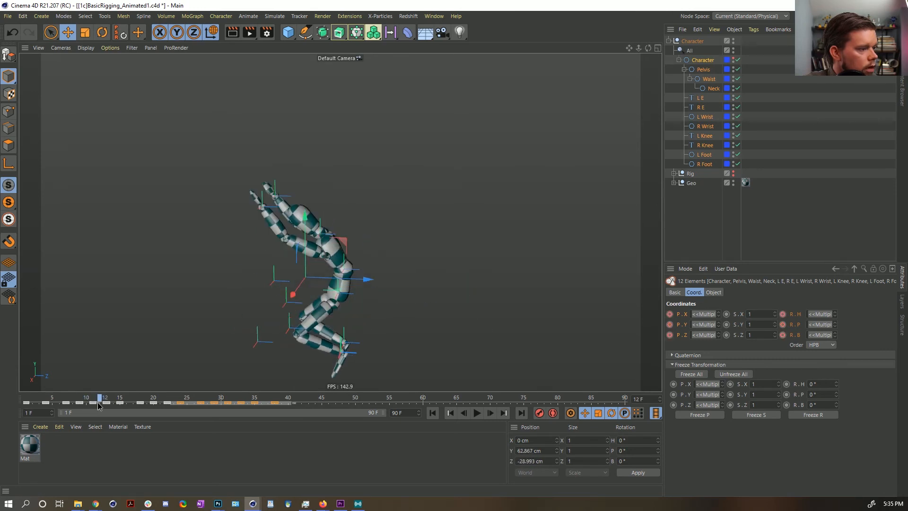
pyautogui.click(290, 404)
pyautogui.moveTo(292, 403); pyautogui.dragTo(173, 395)
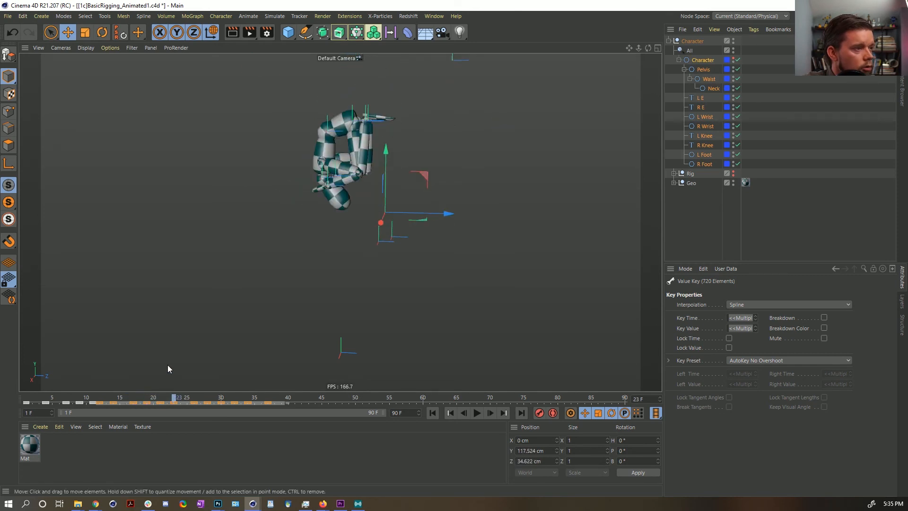
pyautogui.moveTo(173, 400)
pyautogui.mouseDown()
pyautogui.moveTo(129, 400)
pyautogui.moveTo(160, 399)
pyautogui.mouseUp()
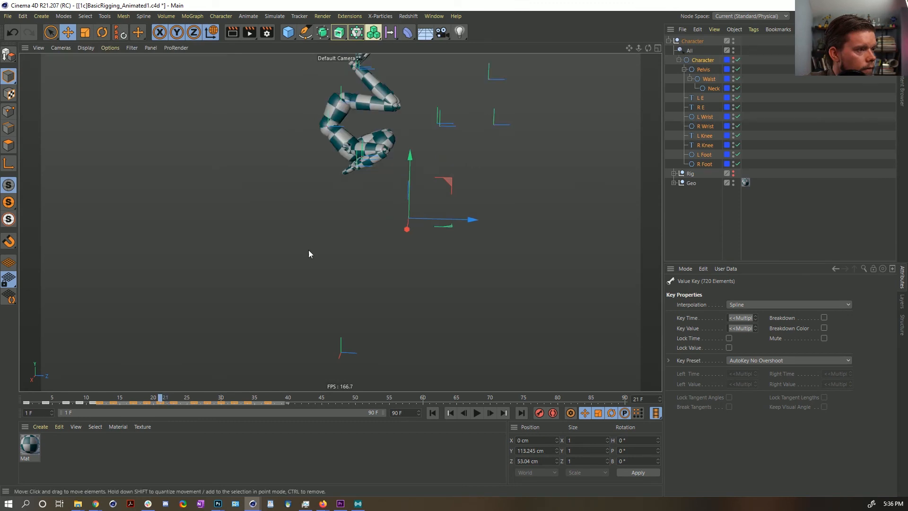
# With autokeying on, select the controllers from Pelvis to R Foot and nudge them backward along Z at frames 21, 17 and 19.
pyautogui.click(704, 69)
pyautogui.keyDown('shift'); pyautogui.click(703, 165); pyautogui.keyUp('shift')
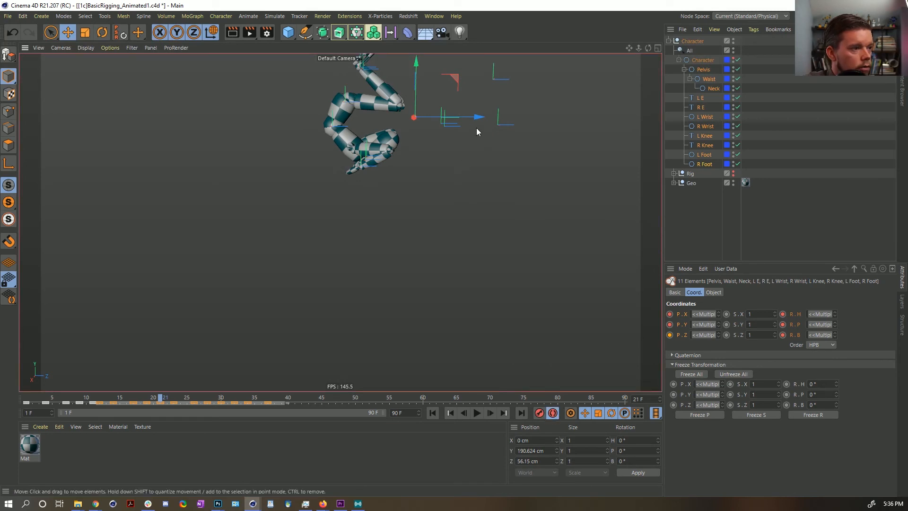
pyautogui.moveTo(479, 116); pyautogui.dragTo(476, 116)
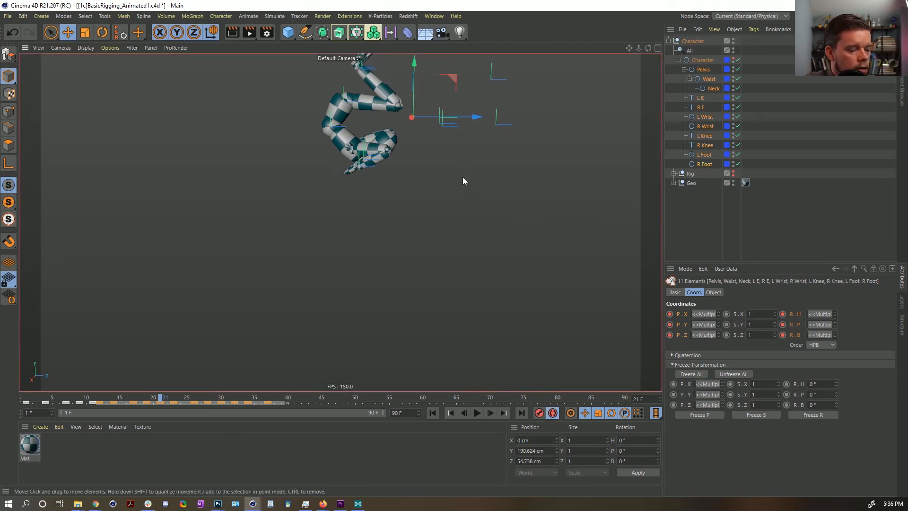
pyautogui.moveTo(150, 398)
pyautogui.mouseDown()
pyautogui.moveTo(186, 400)
pyautogui.moveTo(112, 400)
pyautogui.moveTo(134, 401)
pyautogui.mouseUp()
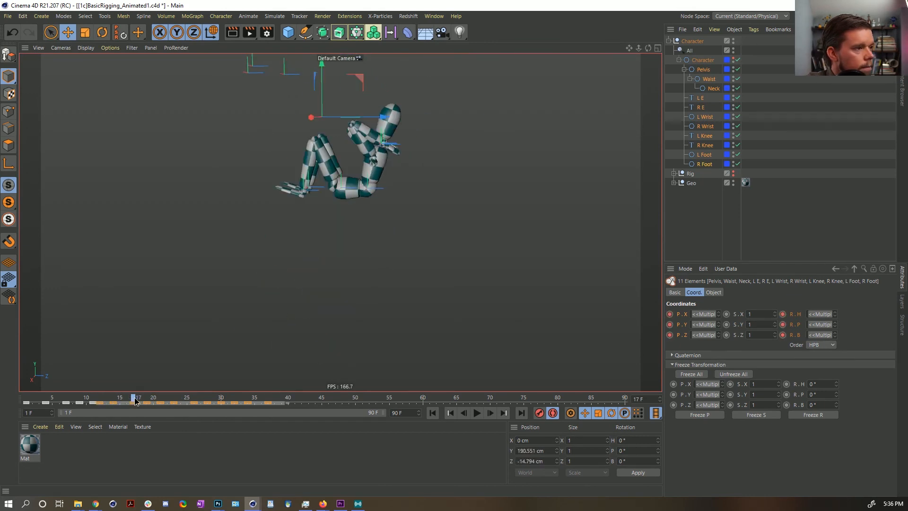
pyautogui.moveTo(384, 118); pyautogui.dragTo(374, 121)
pyautogui.moveTo(128, 399); pyautogui.dragTo(147, 400)
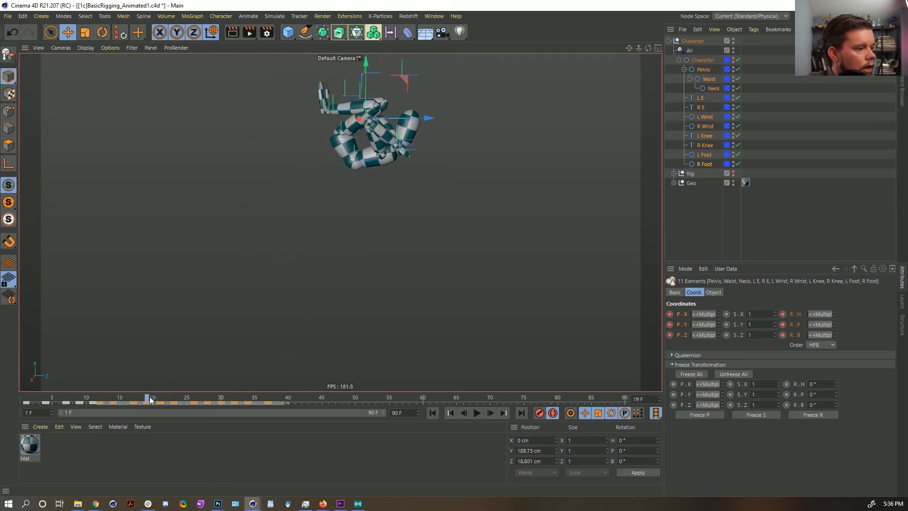
pyautogui.moveTo(428, 119); pyautogui.dragTo(416, 119)
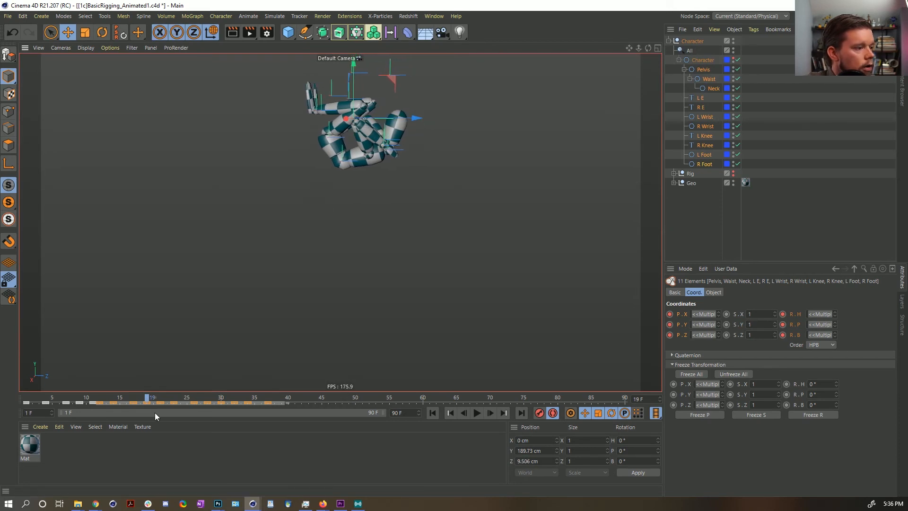
# Raise the selected body controllers slightly at frame 23 and move them forward along Z at frame 26.
pyautogui.moveTo(139, 397); pyautogui.dragTo(175, 399)
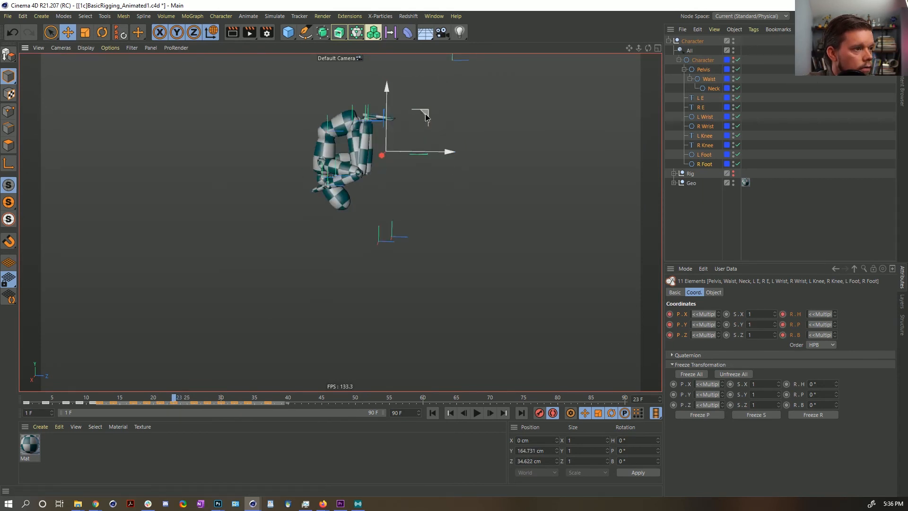
pyautogui.moveTo(424, 114); pyautogui.dragTo(431, 97)
pyautogui.moveTo(174, 400); pyautogui.dragTo(192, 405)
pyautogui.moveTo(379, 127); pyautogui.dragTo(393, 128)
pyautogui.moveTo(194, 399)
pyautogui.mouseDown()
pyautogui.moveTo(174, 398)
pyautogui.moveTo(196, 400)
pyautogui.mouseUp()
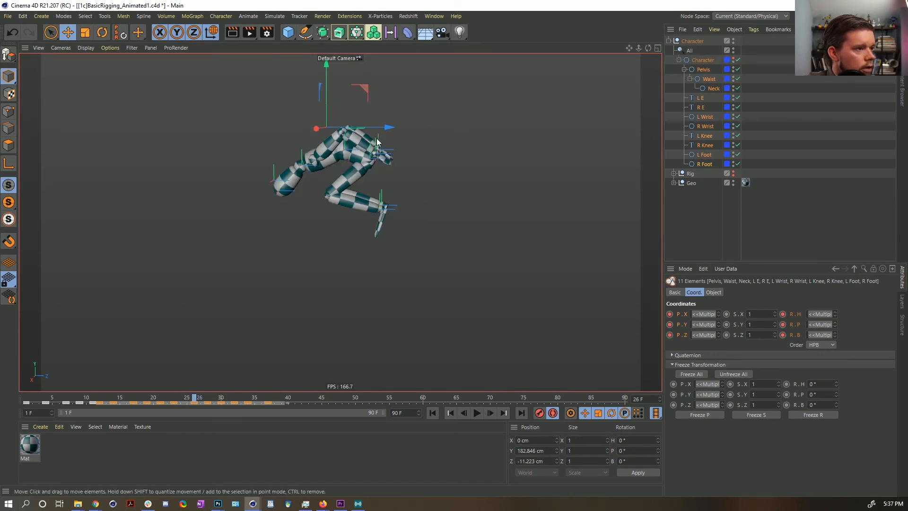
pyautogui.moveTo(393, 126); pyautogui.dragTo(410, 126)
# Move the body controllers forward along Z at frame 28 to about 30.2 cm.
pyautogui.moveTo(177, 398); pyautogui.dragTo(208, 402)
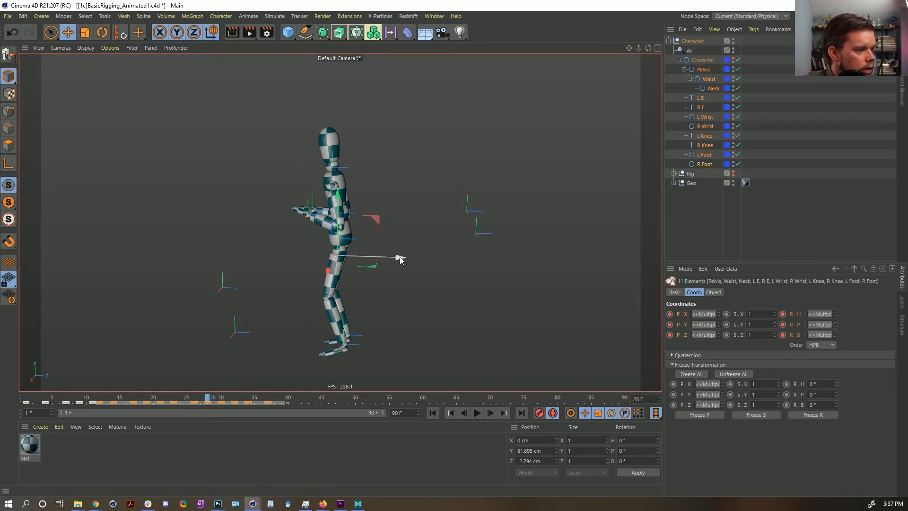
pyautogui.moveTo(398, 257); pyautogui.dragTo(429, 257)
pyautogui.moveTo(198, 400)
pyautogui.mouseDown()
pyautogui.moveTo(180, 400)
pyautogui.moveTo(210, 400)
pyautogui.mouseUp()
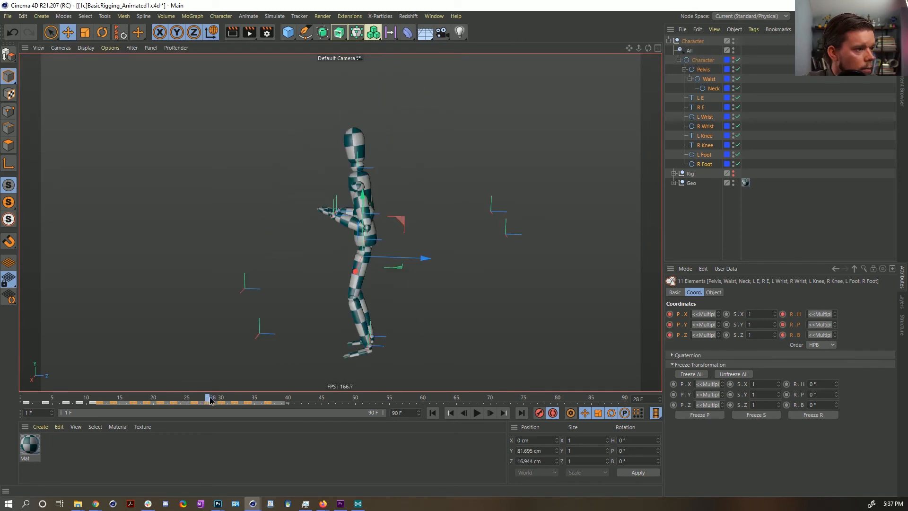
pyautogui.moveTo(424, 258); pyautogui.dragTo(441, 258)
pyautogui.moveTo(206, 402)
pyautogui.mouseDown()
pyautogui.moveTo(215, 402)
pyautogui.moveTo(205, 402)
pyautogui.mouseUp()
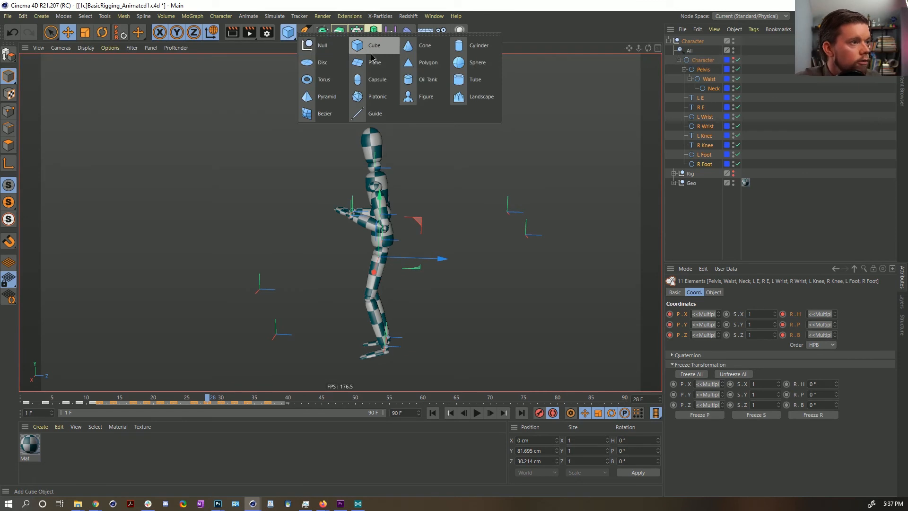
# Add a plane with -Z orientation as an upright guide at the character's heels, at about 40.1 cm in Z.
pyautogui.click(374, 62)
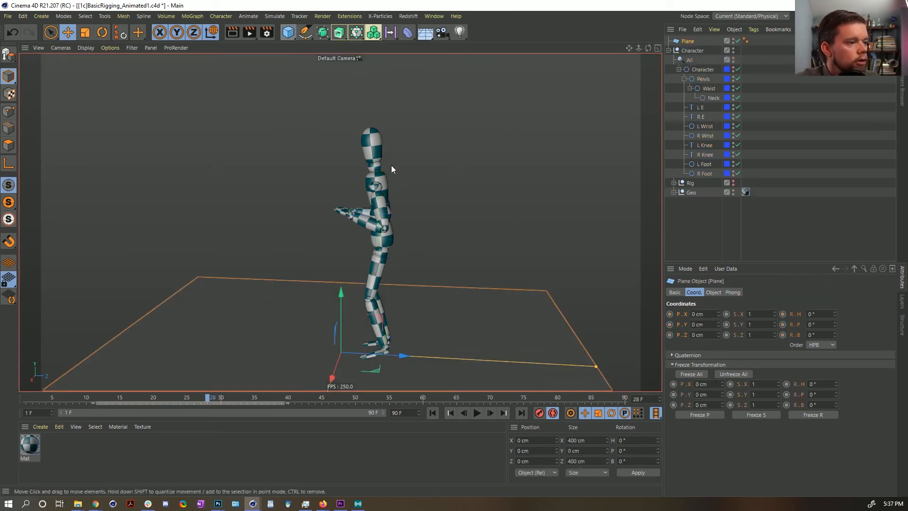
pyautogui.click(713, 292)
pyautogui.click(733, 355)
pyautogui.click(731, 357)
pyautogui.moveTo(422, 356); pyautogui.dragTo(447, 365)
pyautogui.keyDown('alt'); pyautogui.moveTo(380, 356); pyautogui.dragTo(386, 356); pyautogui.keyUp('alt')
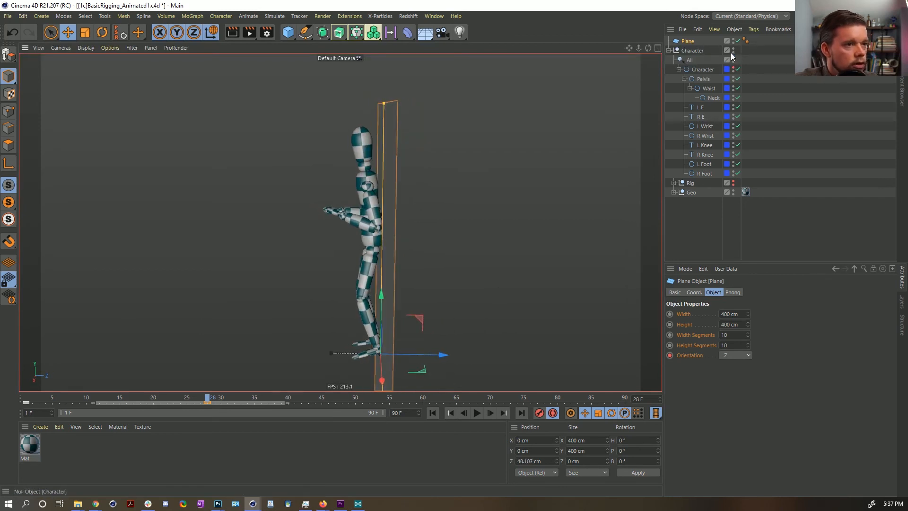
# Select the controllers from Pelvis to R Foot and move them along Z to meet the guide plane at frames 30, 32, 34 and 37.
pyautogui.click(703, 77)
pyautogui.keyDown('shift'); pyautogui.click(701, 174); pyautogui.keyUp('shift')
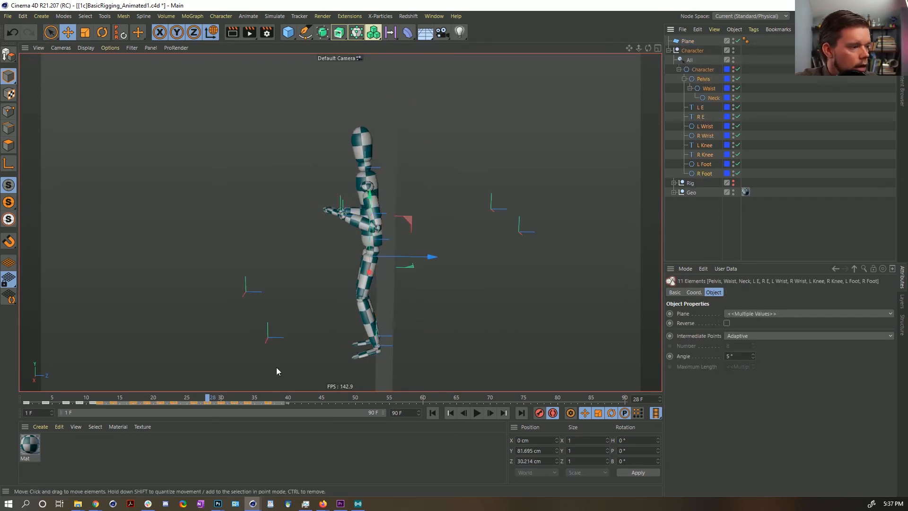
pyautogui.click(223, 402)
pyautogui.moveTo(329, 283); pyautogui.dragTo(372, 283)
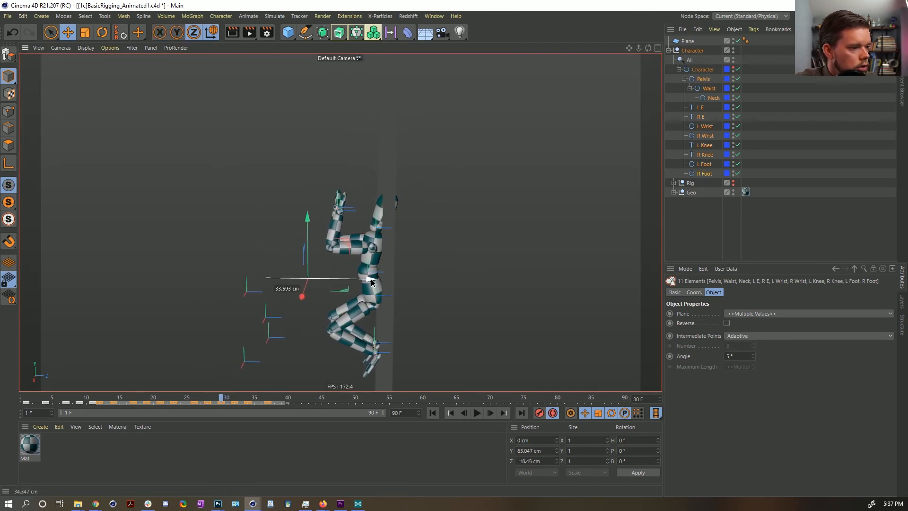
pyautogui.click(235, 401)
pyautogui.moveTo(350, 314); pyautogui.dragTo(396, 323)
pyautogui.click(249, 402)
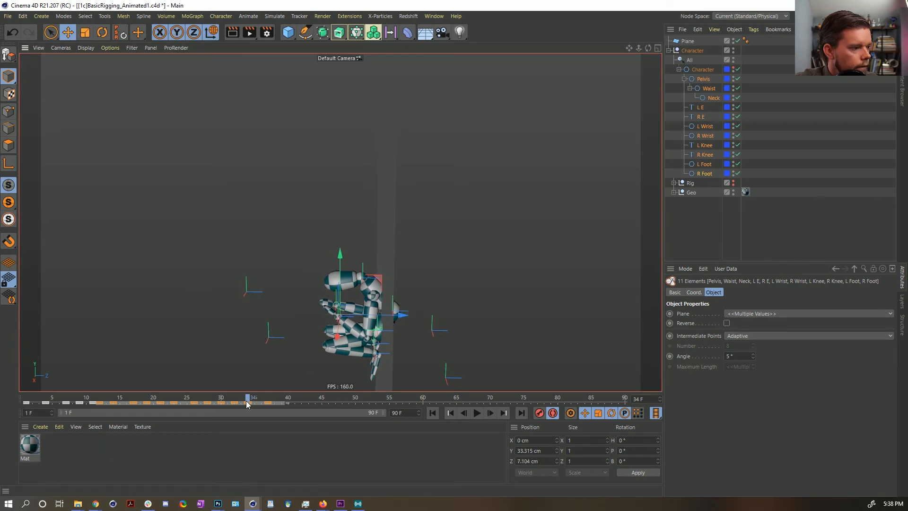
pyautogui.click(269, 401)
pyautogui.moveTo(365, 262); pyautogui.dragTo(407, 264)
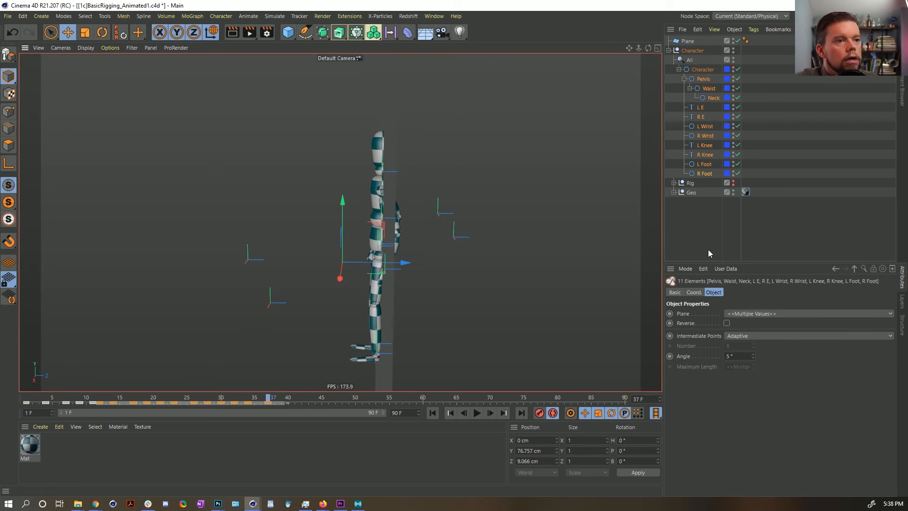
# Delete the guide plane and return to the crouch at frame 34 with all controllers selected.
pyautogui.click(397, 199)
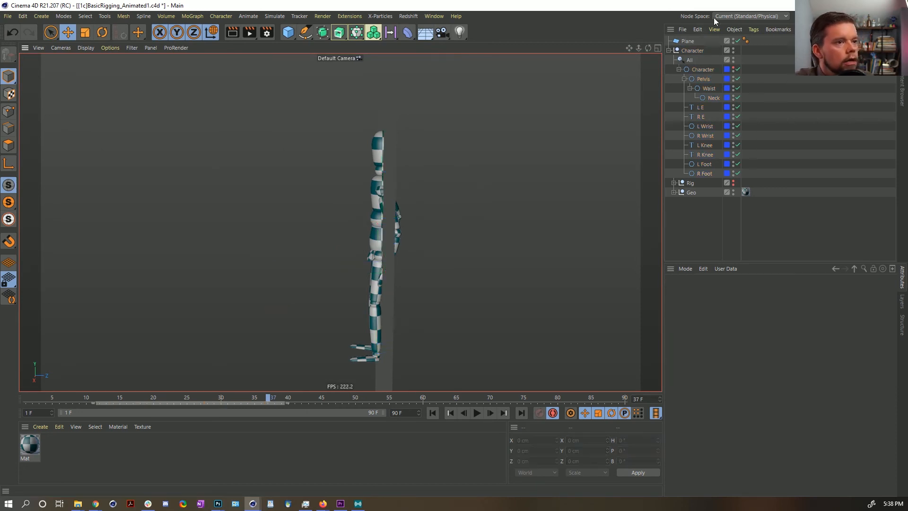
pyautogui.click(687, 41)
pyautogui.press('Delete')
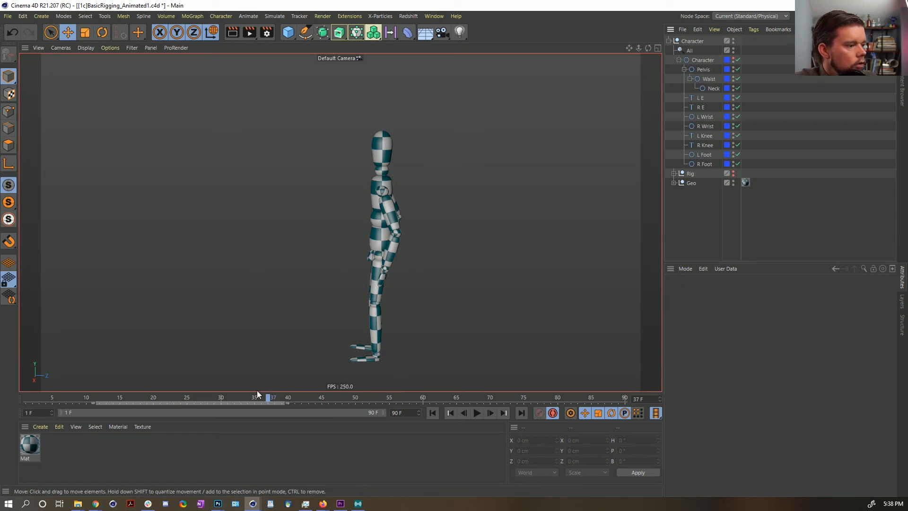
pyautogui.moveTo(252, 396); pyautogui.dragTo(275, 396)
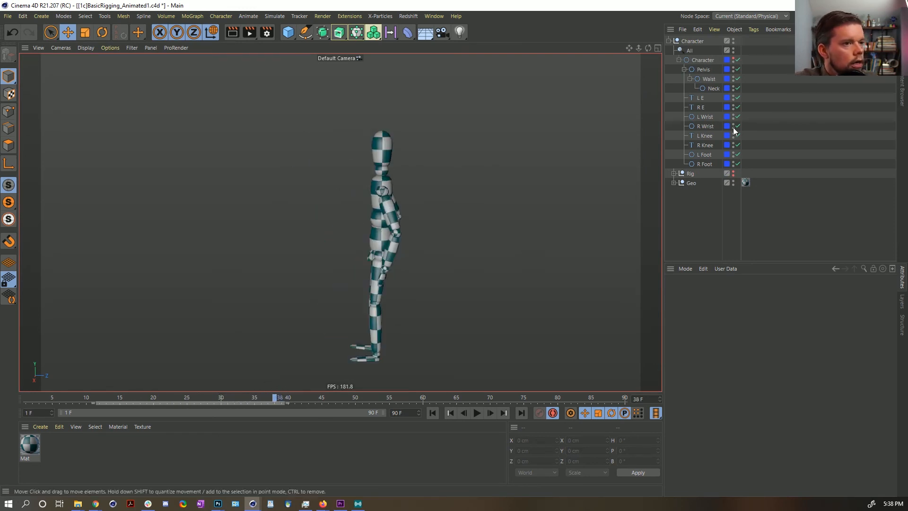
pyautogui.click(703, 61)
pyautogui.keyDown('shift'); pyautogui.click(704, 163); pyautogui.keyUp('shift')
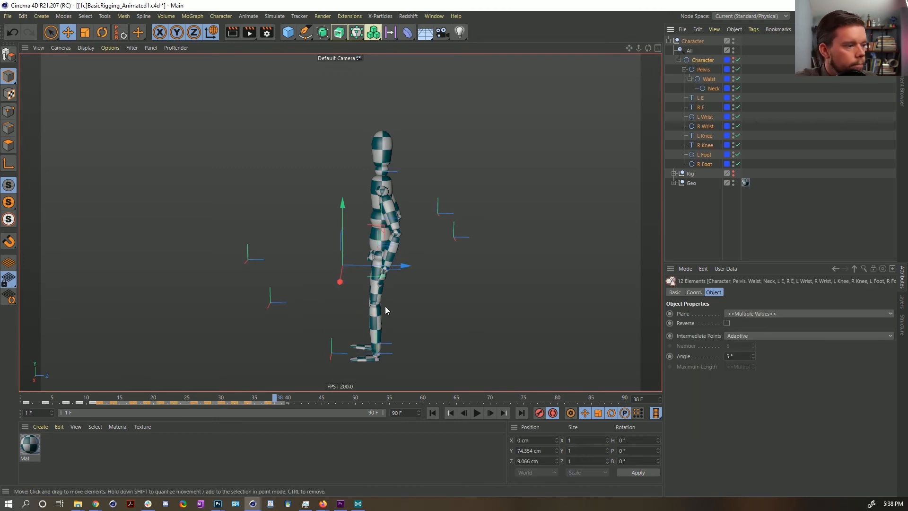
pyautogui.moveTo(242, 398)
pyautogui.mouseDown()
pyautogui.moveTo(235, 400)
pyautogui.moveTo(283, 401)
pyautogui.moveTo(218, 401)
pyautogui.moveTo(262, 402)
pyautogui.moveTo(222, 400)
pyautogui.moveTo(248, 402)
pyautogui.mouseUp()
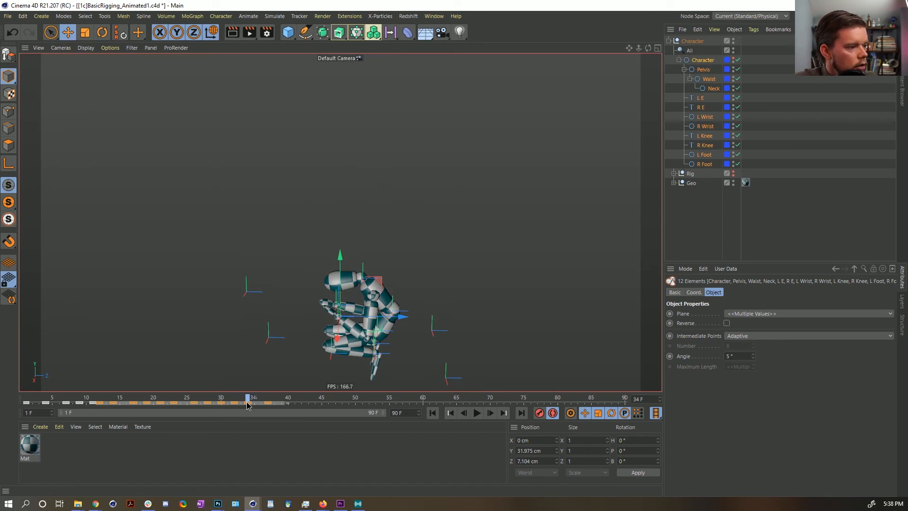
# Show the rig controllers and move L Wrist and R Wrist together forward along Z and down in the frame 34 crouch.
pyautogui.click(705, 117)
pyautogui.keyDown('ctrl'); pyautogui.click(707, 126); pyautogui.keyUp('ctrl')
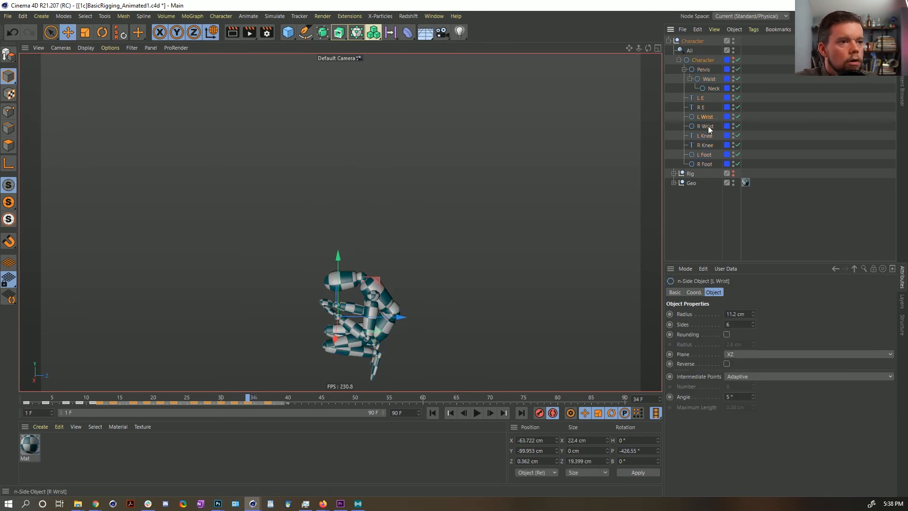
pyautogui.click(733, 58)
pyautogui.keyDown('alt'); pyautogui.moveTo(377, 297); pyautogui.dragTo(365, 235, button='middle'); pyautogui.keyUp('alt')
pyautogui.moveTo(365, 215); pyautogui.dragTo(416, 241)
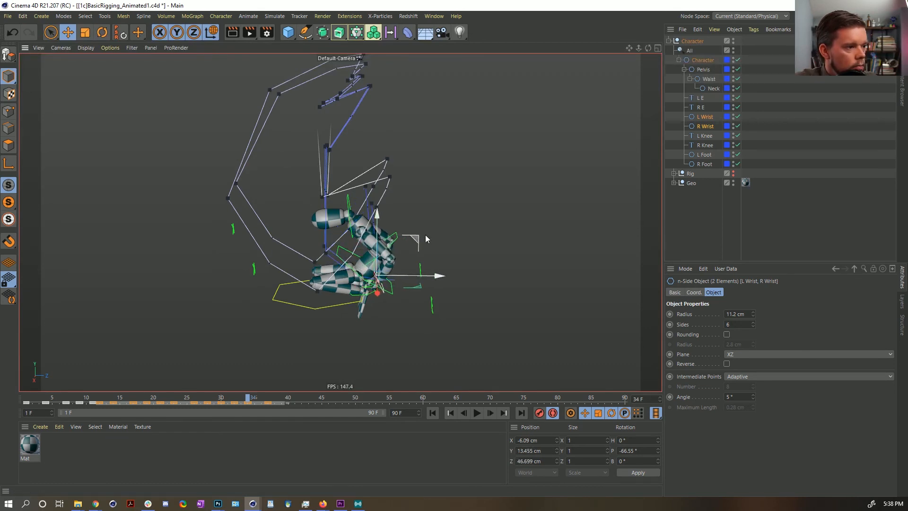
# Select the L E and R E elbow controllers and move them up and forward along Z in the crouch pose.
pyautogui.click(701, 108)
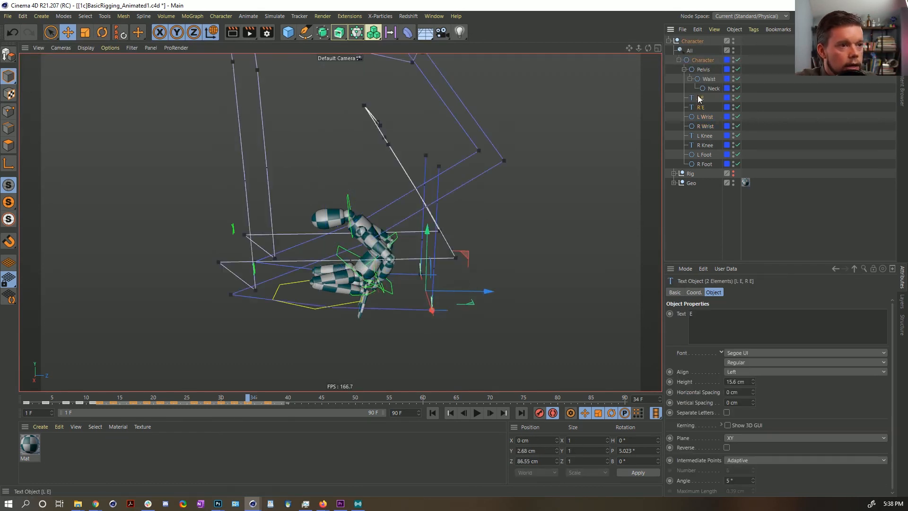
pyautogui.keyDown('shift'); pyautogui.click(700, 99); pyautogui.keyUp('shift')
pyautogui.moveTo(465, 251); pyautogui.dragTo(527, 177)
# Bring the hands closer together in the frame 34 crouch by moving the R Wrist controller inward along X.
pyautogui.keyDown('alt'); pyautogui.moveTo(413, 250); pyautogui.dragTo(344, 292); pyautogui.keyUp('alt')
pyautogui.click(389, 269)
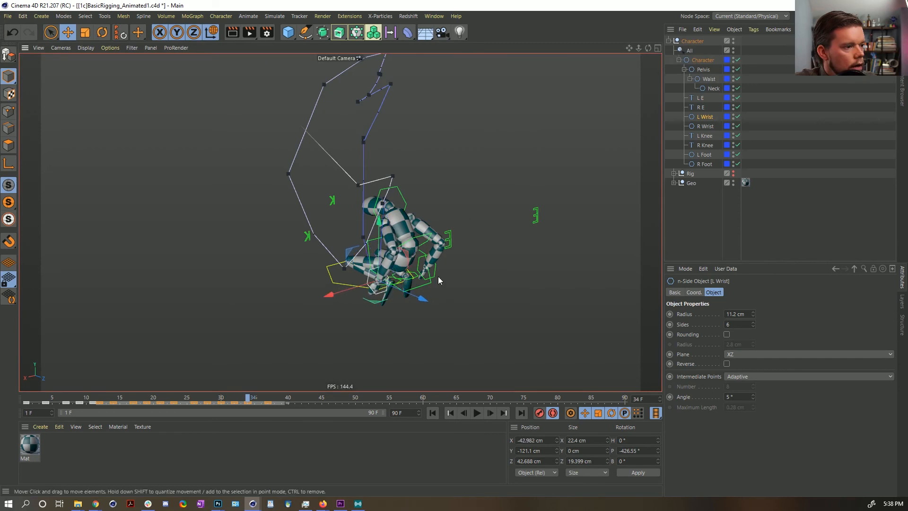
pyautogui.click(434, 273)
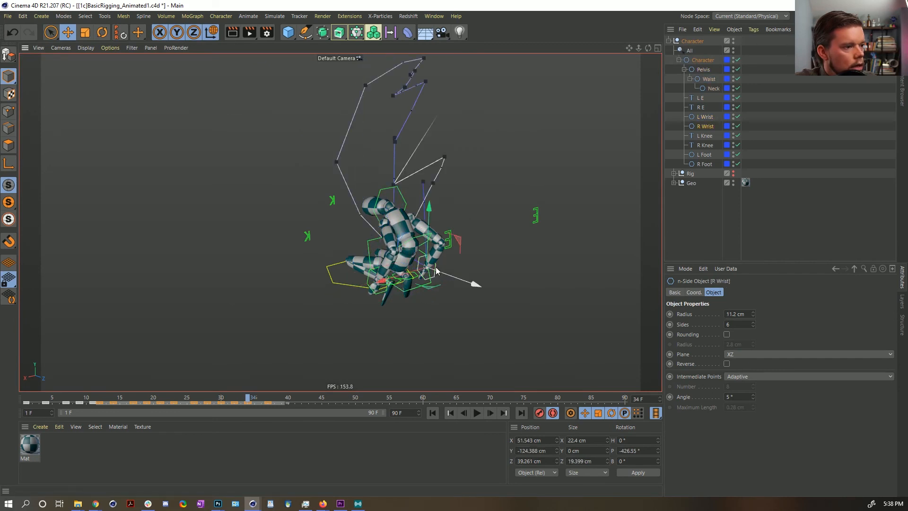
pyautogui.moveTo(393, 283)
pyautogui.mouseDown()
pyautogui.moveTo(411, 276)
pyautogui.moveTo(398, 281)
pyautogui.mouseUp()
pyautogui.keyDown('alt'); pyautogui.moveTo(398, 280); pyautogui.dragTo(461, 268); pyautogui.keyUp('alt')
pyautogui.moveTo(248, 399)
pyautogui.mouseDown()
pyautogui.moveTo(225, 399)
pyautogui.moveTo(259, 401)
pyautogui.moveTo(243, 403)
pyautogui.moveTo(251, 403)
pyautogui.mouseUp()
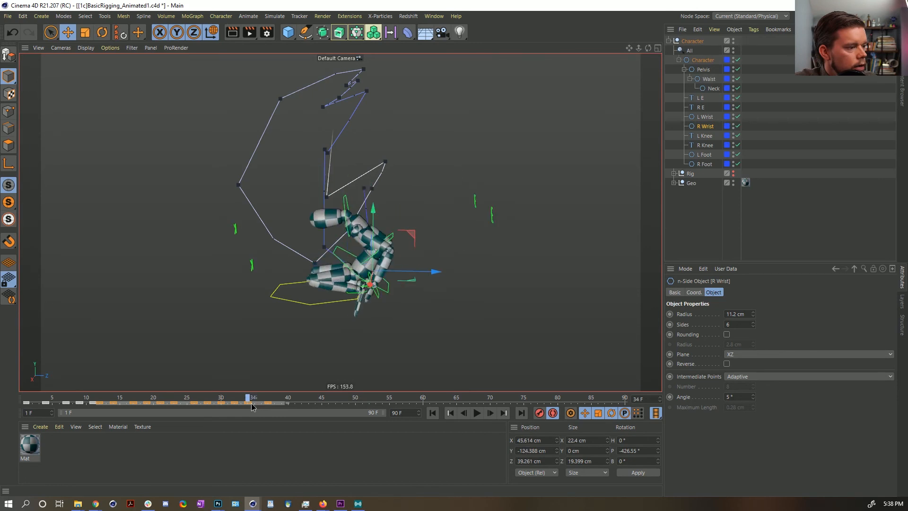
# Select all controllers from Character to R Foot, move the final standing pose keys to frame 39 and record a keyframe at frame 36.
pyautogui.click(704, 164)
pyautogui.keyDown('shift'); pyautogui.click(703, 60); pyautogui.keyUp('shift')
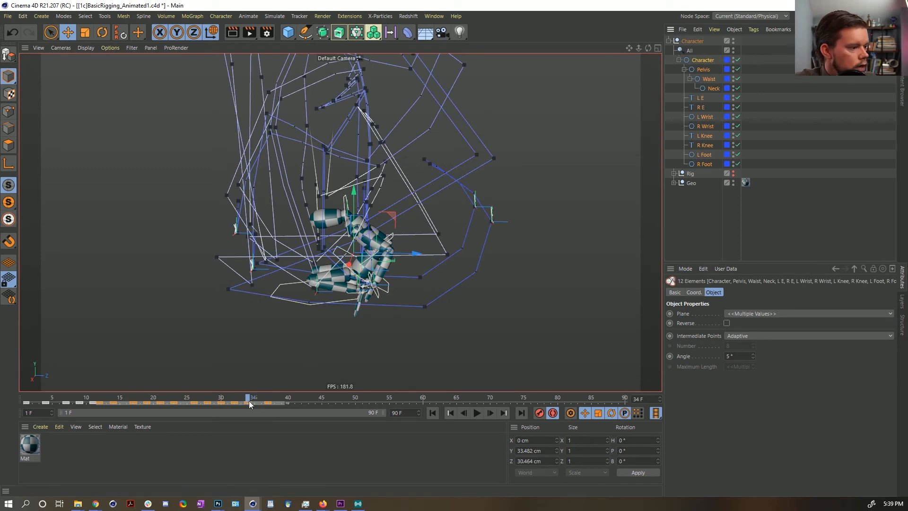
pyautogui.moveTo(249, 400); pyautogui.dragTo(282, 404)
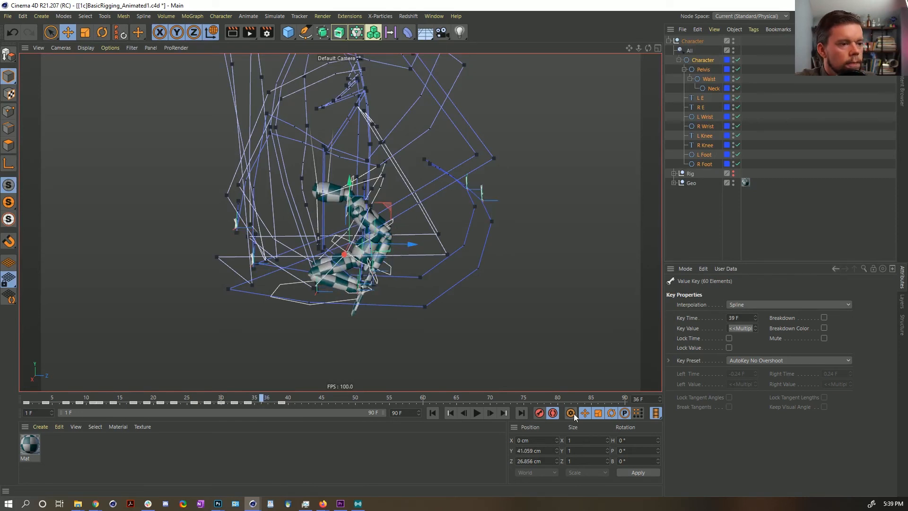
pyautogui.moveTo(263, 401)
pyautogui.mouseDown()
pyautogui.moveTo(234, 401)
pyautogui.moveTo(261, 401)
pyautogui.mouseUp()
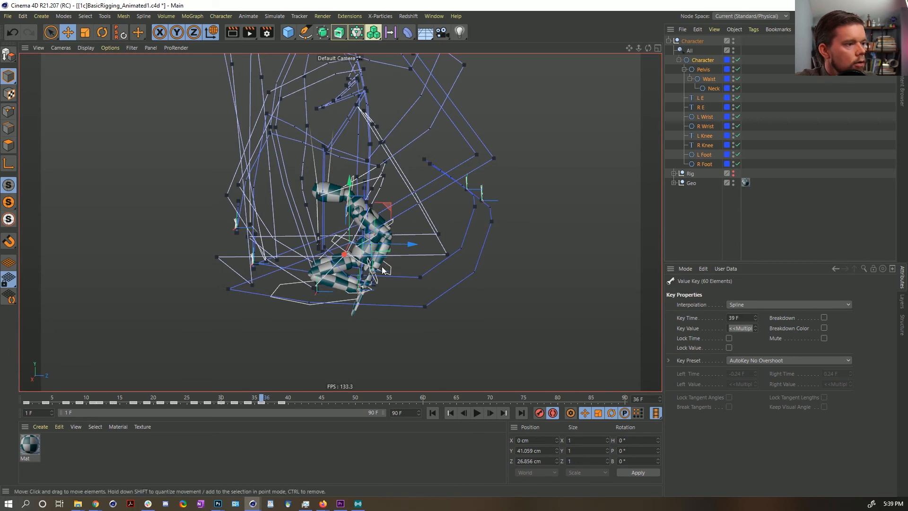
# Move L Wrist and R Wrist together down and behind the body along Z at frame 36, and check the rise to frame 39.
pyautogui.click(706, 117)
pyautogui.keyDown('shift'); pyautogui.click(705, 127); pyautogui.keyUp('shift')
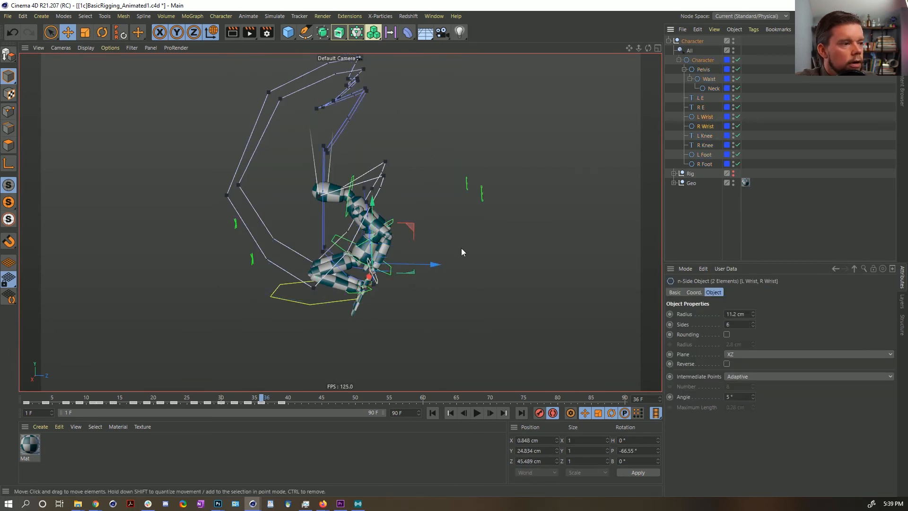
pyautogui.moveTo(410, 227); pyautogui.dragTo(425, 254)
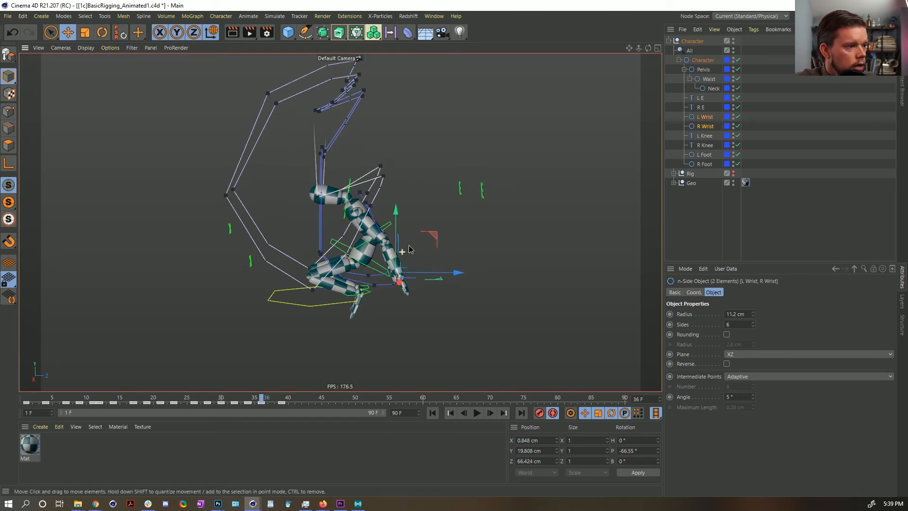
pyautogui.click(246, 398)
pyautogui.moveTo(246, 399); pyautogui.dragTo(282, 399)
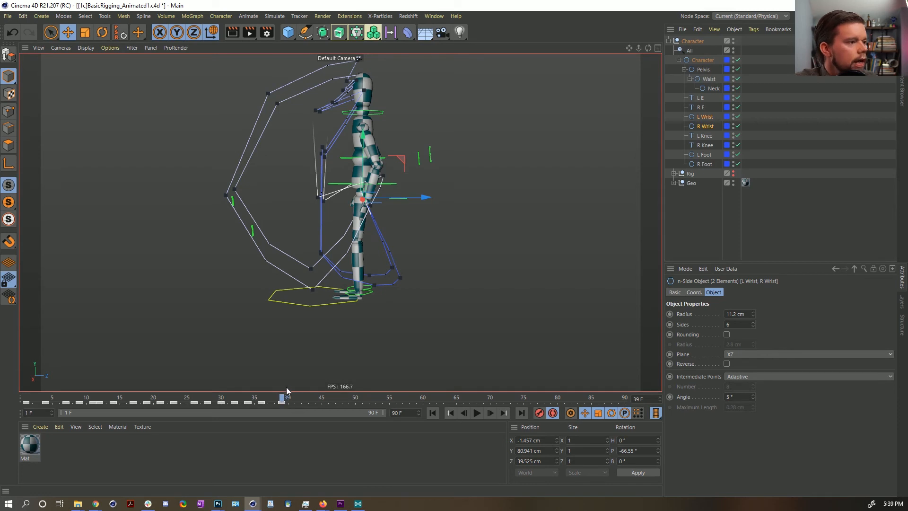
# Select all controllers from Character to R Foot and record the standing pose as a keyframe at frame 43.
pyautogui.click(705, 70)
pyautogui.keyDown('shift'); pyautogui.click(705, 165); pyautogui.keyUp('shift')
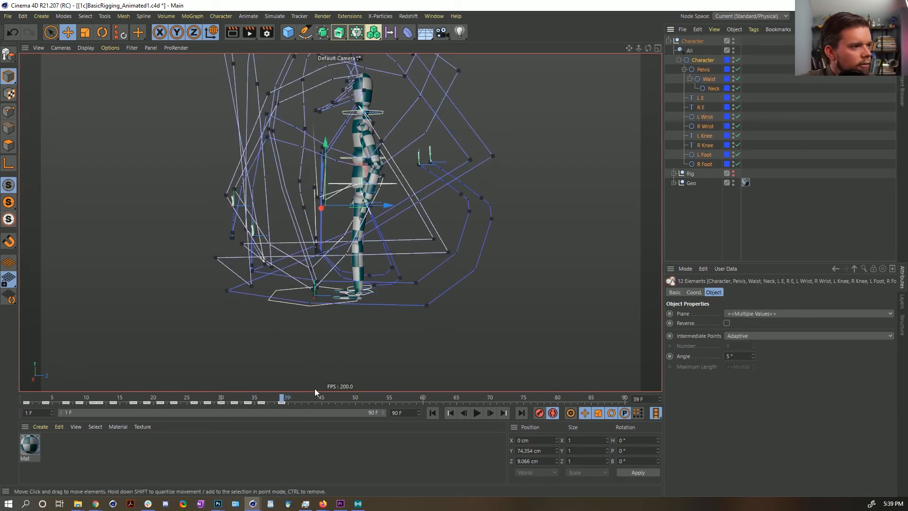
pyautogui.moveTo(284, 400); pyautogui.dragTo(287, 399)
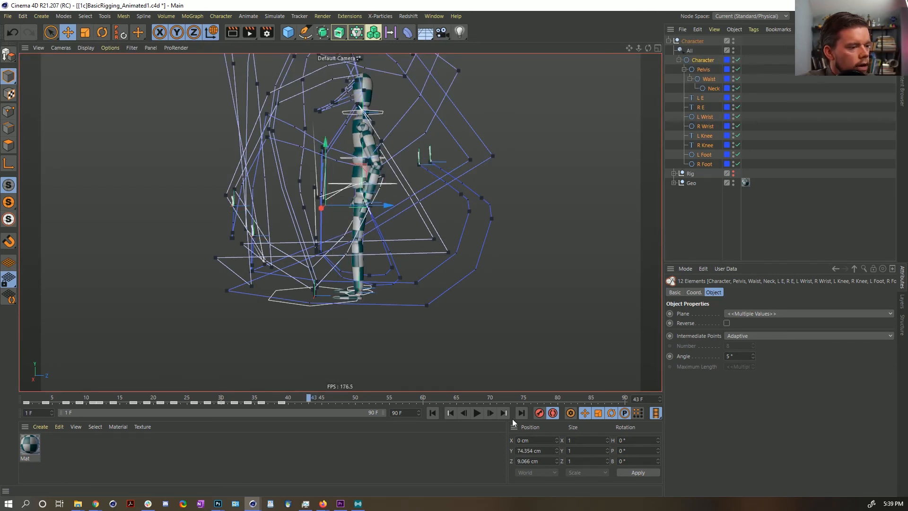
pyautogui.keyDown('alt'); pyautogui.moveTo(384, 218); pyautogui.dragTo(389, 248); pyautogui.keyUp('alt')
pyautogui.click(390, 238)
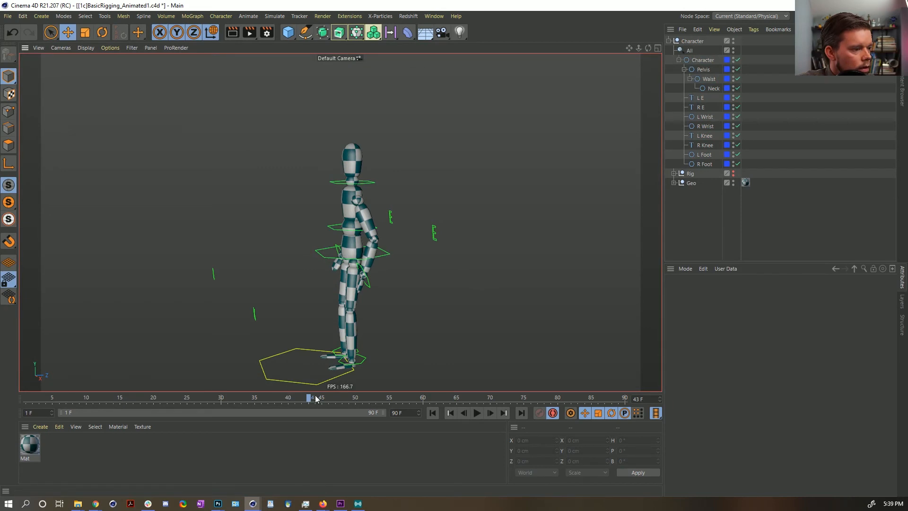
pyautogui.keyDown('alt'); pyautogui.moveTo(376, 242); pyautogui.dragTo(362, 245); pyautogui.keyUp('alt')
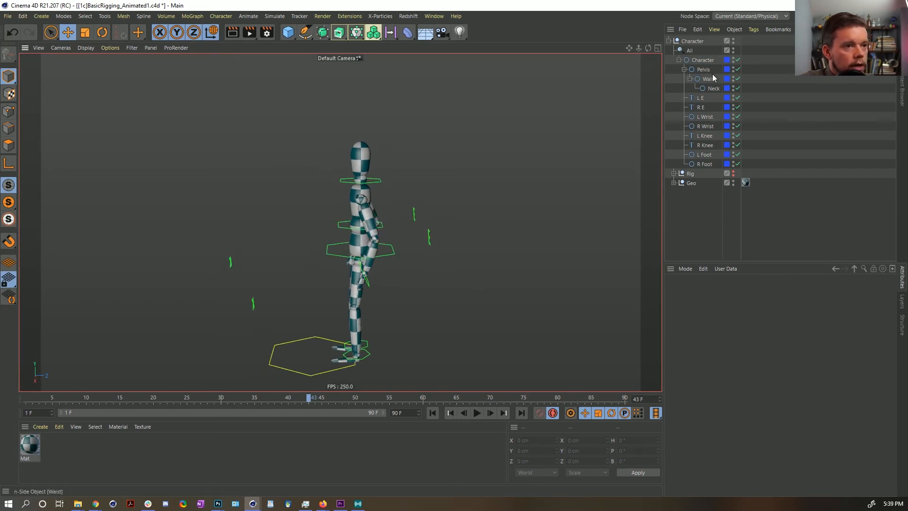
# Reselect all controllers from Character to R Foot and record an in-between keyframe at frame 41.
pyautogui.click(702, 61)
pyautogui.keyDown('shift'); pyautogui.click(704, 165); pyautogui.keyUp('shift')
pyautogui.moveTo(259, 400); pyautogui.dragTo(292, 401)
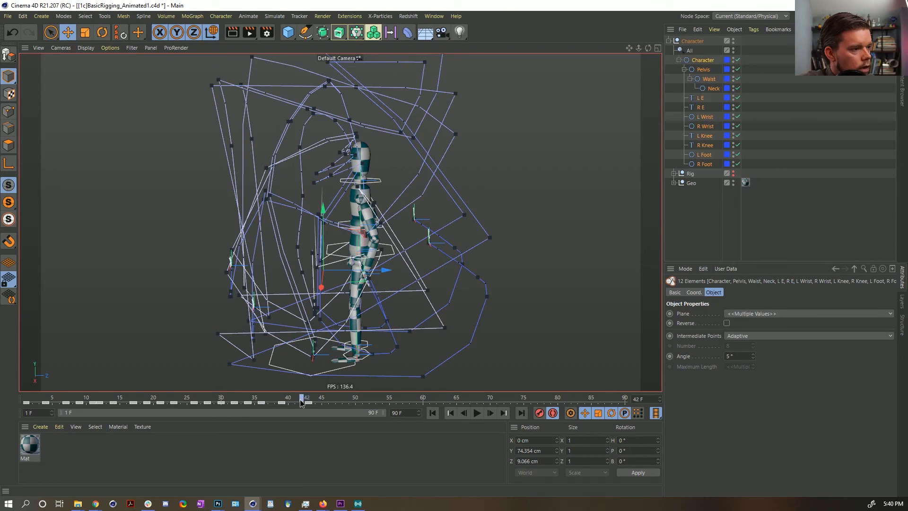
# Raise the wrist controllers and move the L E and R E elbow controllers farther behind the body along Z at frame 41.
pyautogui.click(396, 247)
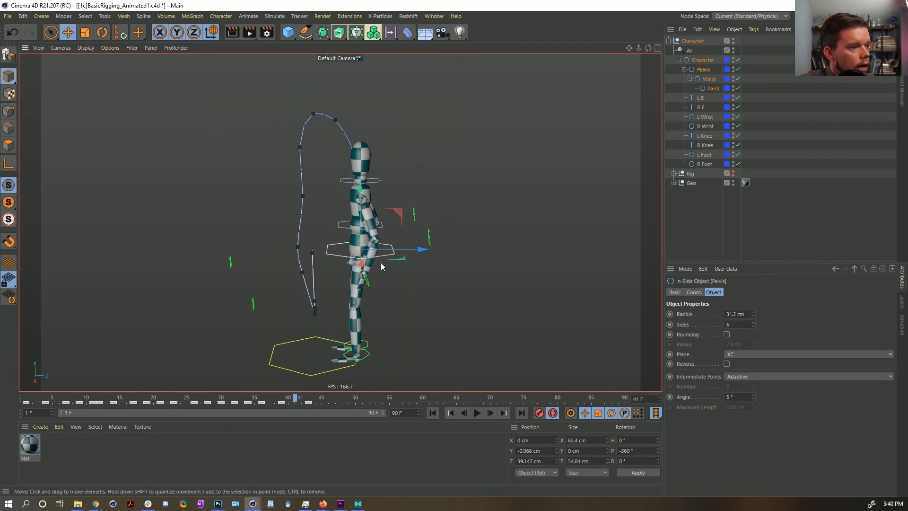
pyautogui.keyDown('shift'); pyautogui.click(330, 248); pyautogui.keyUp('shift')
pyautogui.moveTo(343, 220); pyautogui.dragTo(342, 209)
pyautogui.keyDown('alt'); pyautogui.moveTo(352, 210); pyautogui.dragTo(407, 212); pyautogui.keyUp('alt')
pyautogui.click(424, 206)
pyautogui.keyDown('shift'); pyautogui.click(421, 244); pyautogui.keyUp('shift')
pyautogui.moveTo(454, 233); pyautogui.dragTo(488, 235)
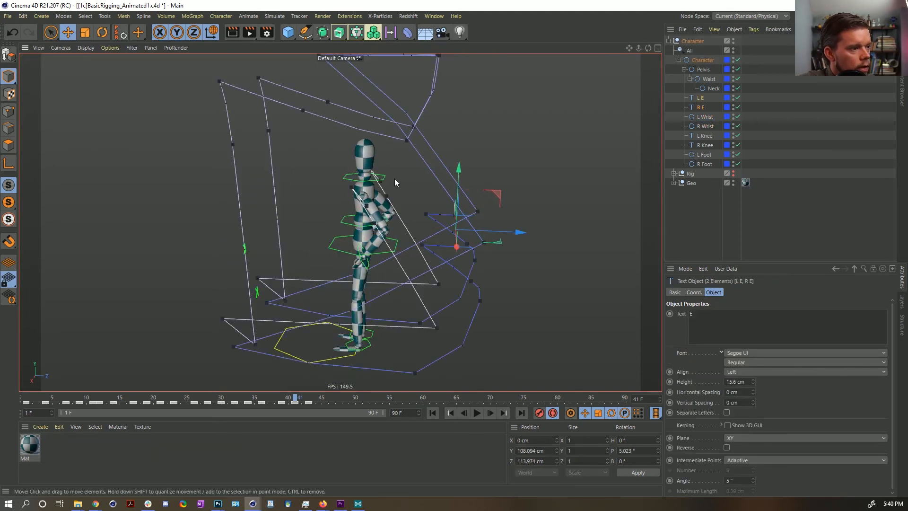
# Rotate the Neck controller back about 10° at frame 41 and tip it forward at frame 39.
pyautogui.click(386, 179)
pyautogui.press('r')
pyautogui.moveTo(388, 152); pyautogui.dragTo(398, 163)
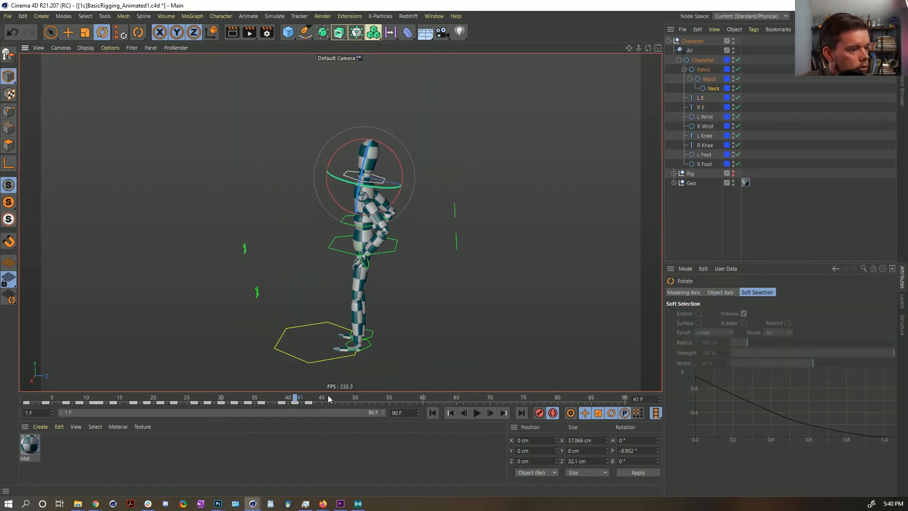
pyautogui.moveTo(291, 401)
pyautogui.mouseDown()
pyautogui.moveTo(274, 400)
pyautogui.moveTo(284, 398)
pyautogui.mouseUp()
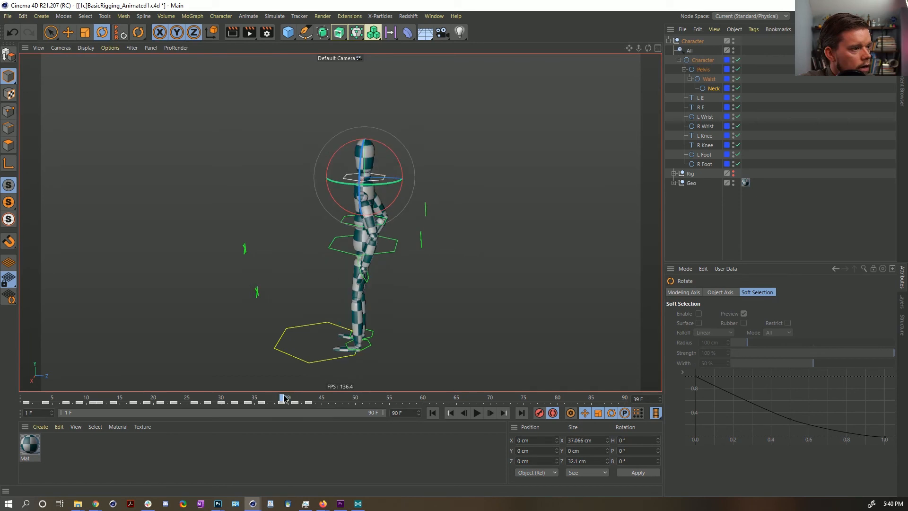
pyautogui.moveTo(390, 148); pyautogui.dragTo(365, 146)
pyautogui.moveTo(268, 401); pyautogui.dragTo(297, 405)
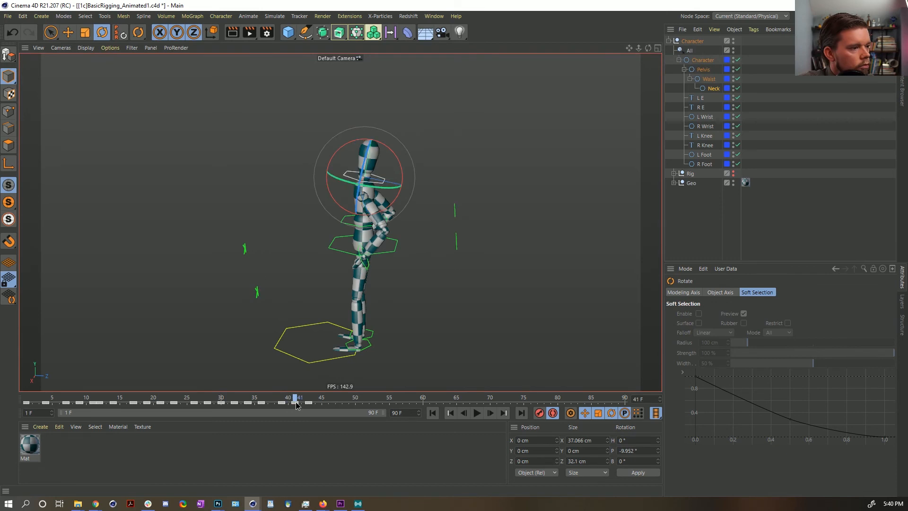
# Lower L Wrist and R Wrist together along Y and move them in front of the body along Z at frame 41.
pyautogui.click(369, 265)
pyautogui.keyDown('alt'); pyautogui.moveTo(370, 265); pyautogui.dragTo(356, 234); pyautogui.keyUp('alt')
pyautogui.keyDown('shift'); pyautogui.click(397, 252); pyautogui.keyUp('shift')
pyautogui.press('e')
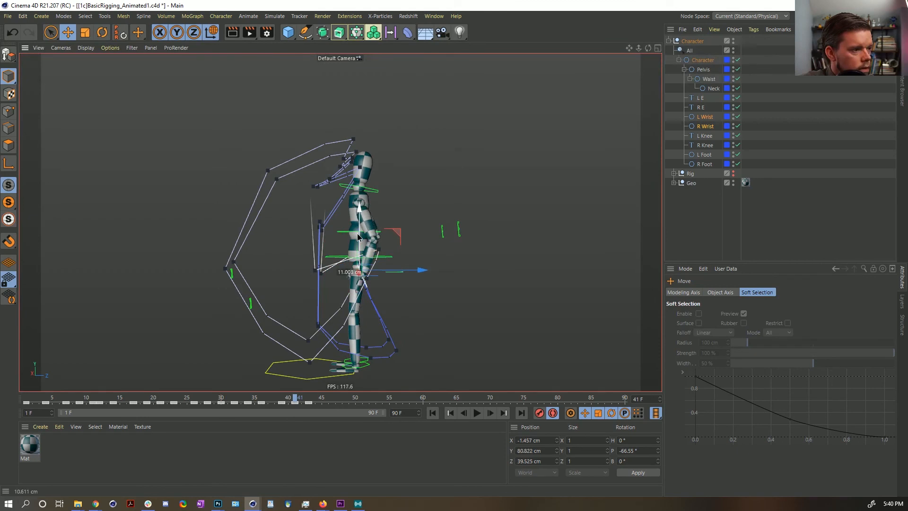
pyautogui.moveTo(421, 270); pyautogui.dragTo(405, 270)
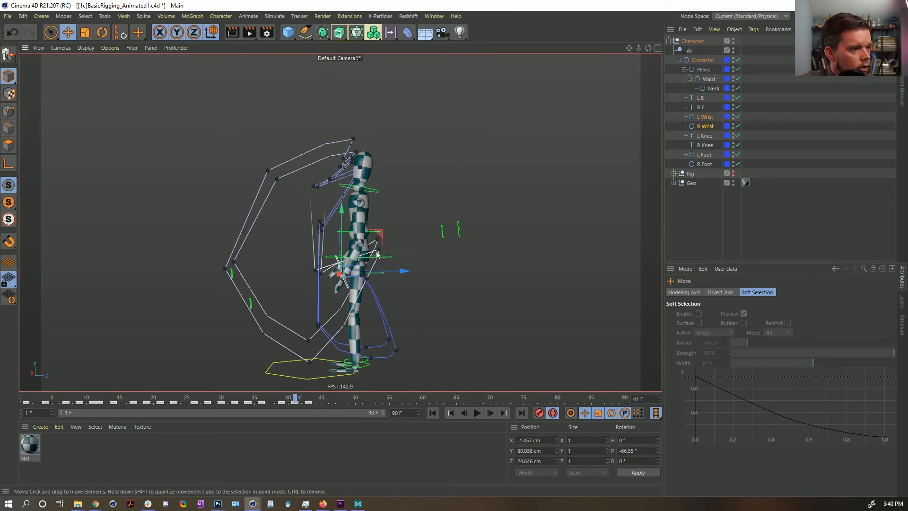
pyautogui.click(274, 401)
pyautogui.moveTo(274, 401)
pyautogui.mouseDown()
pyautogui.moveTo(297, 396)
pyautogui.moveTo(264, 398)
pyautogui.moveTo(282, 396)
pyautogui.mouseUp()
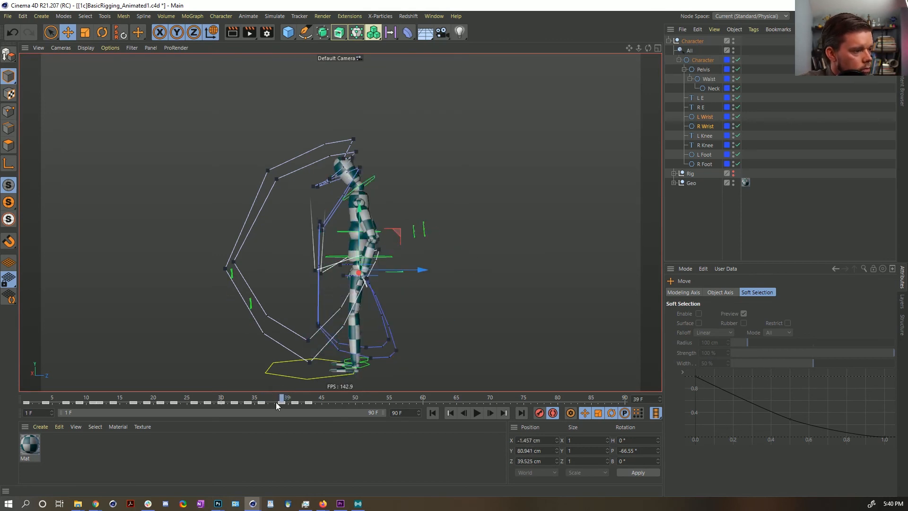
# Select all controllers from Character to R Foot and shift their last three keyframes one frame later.
pyautogui.click(701, 61)
pyautogui.keyDown('shift'); pyautogui.click(703, 163); pyautogui.keyUp('shift')
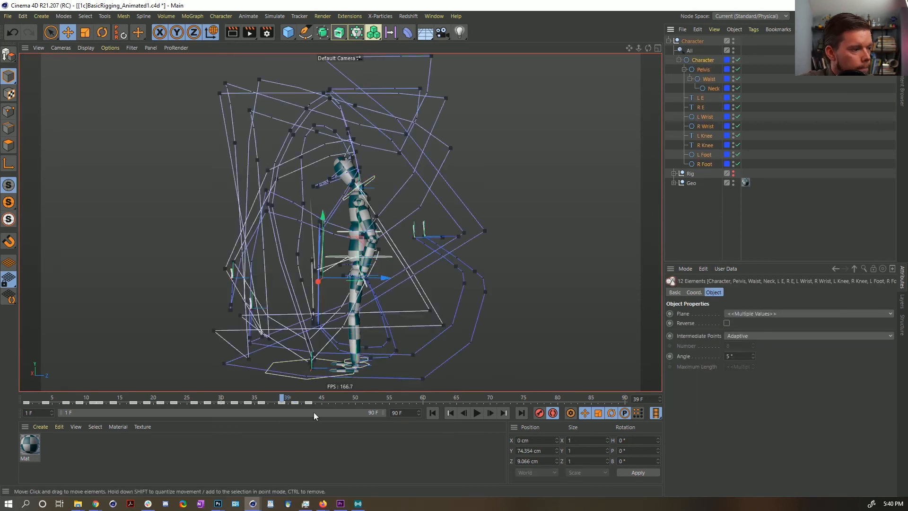
pyautogui.moveTo(329, 405); pyautogui.dragTo(320, 403)
pyautogui.click(303, 398)
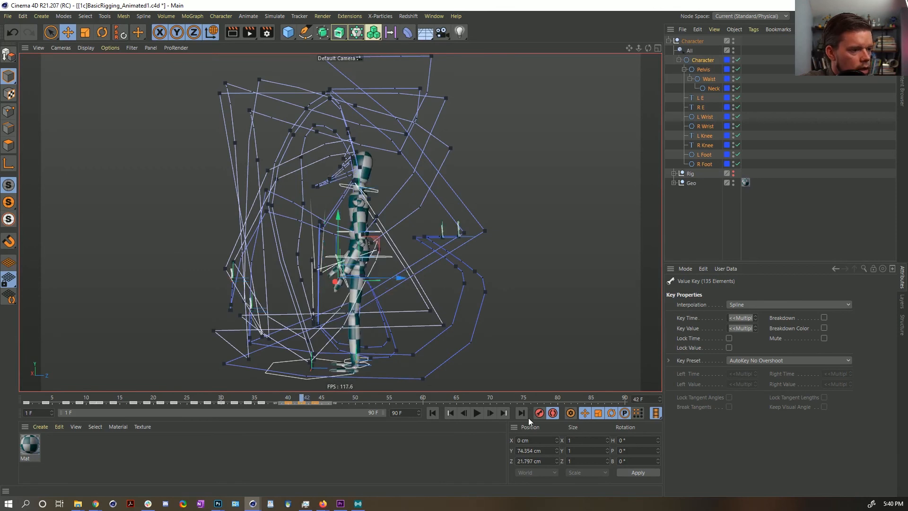
pyautogui.click(687, 243)
pyautogui.moveTo(301, 398); pyautogui.dragTo(318, 384)
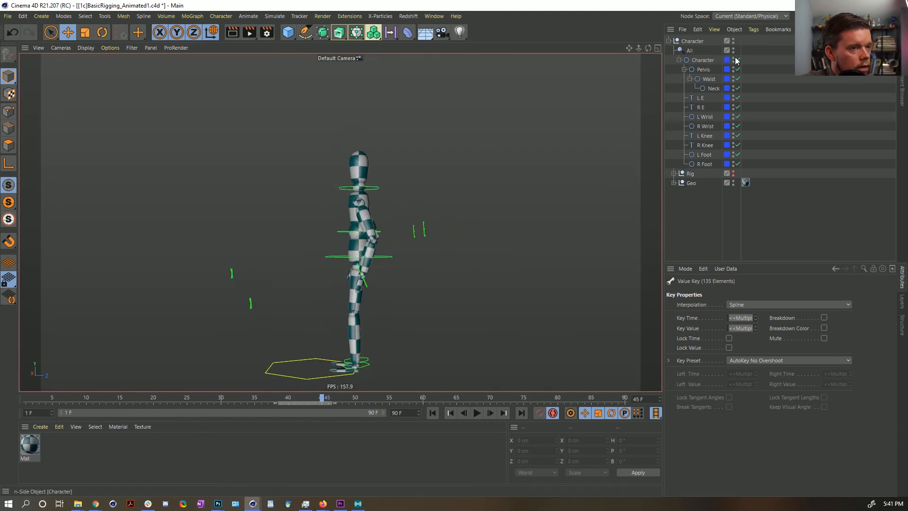
# Hide the Character controllers in the viewport and play the flip from frame 1.
pyautogui.click(432, 413)
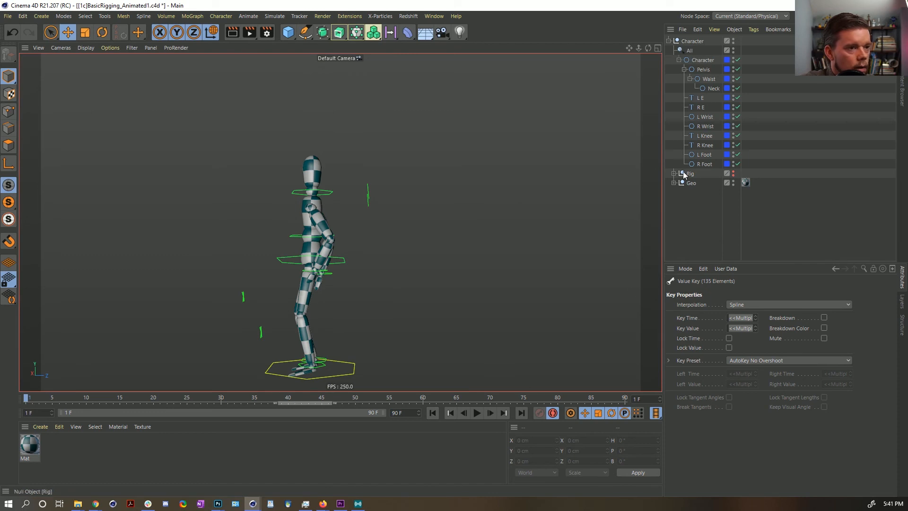
pyautogui.click(476, 412)
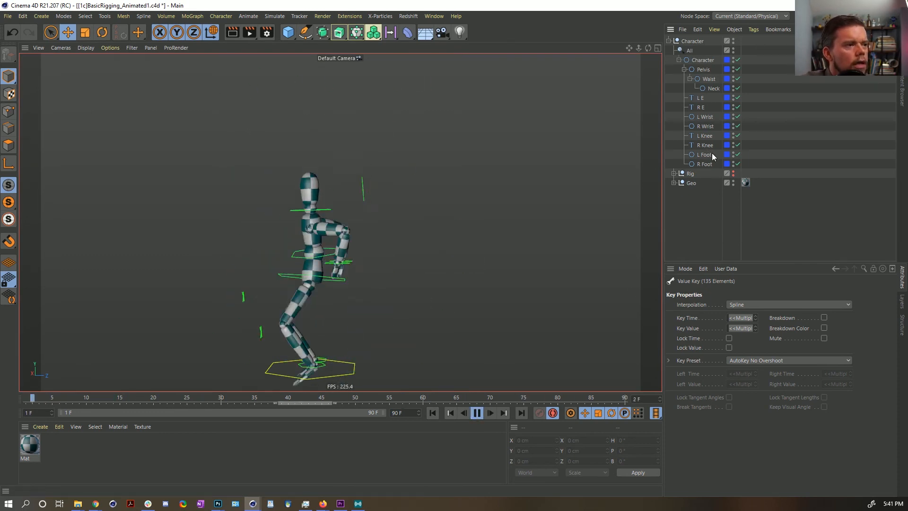
pyautogui.click(734, 57)
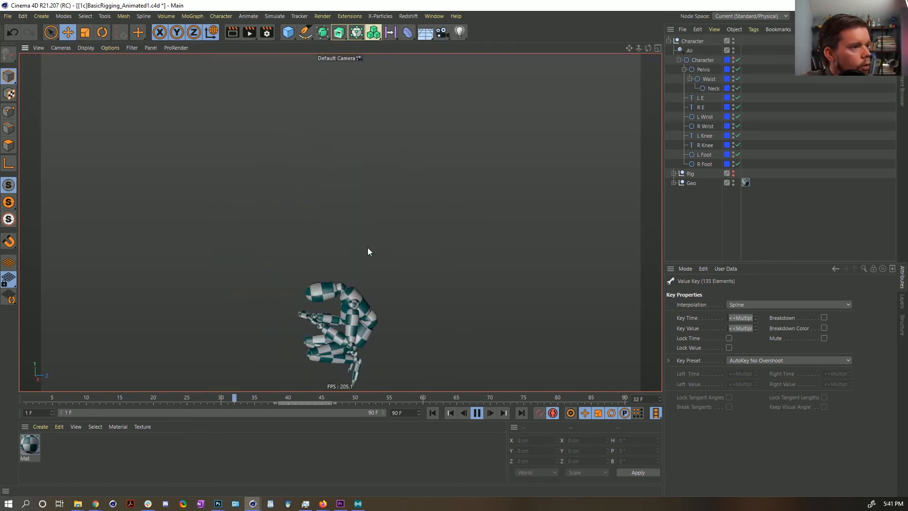
pyautogui.click(477, 413)
pyautogui.click(432, 413)
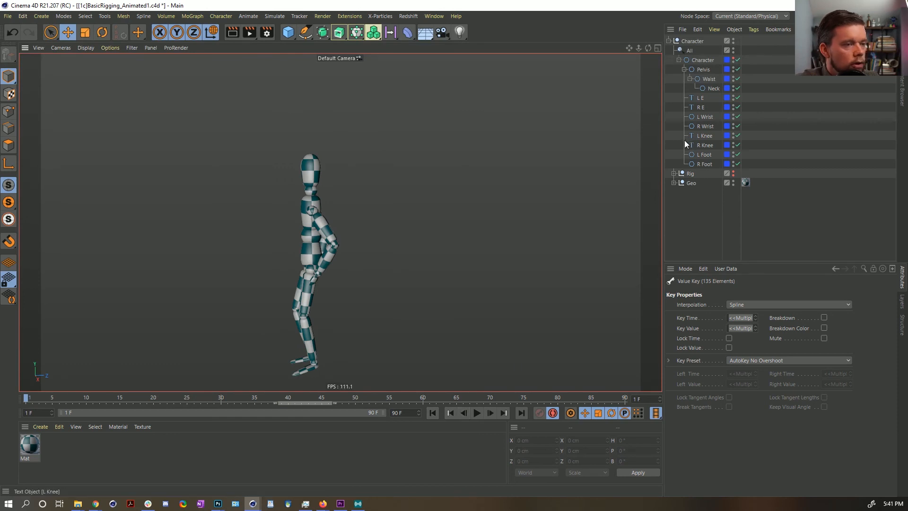
# Play the animation with L Wrist selected and examine the tucked leg pose at frame 17.
pyautogui.click(705, 117)
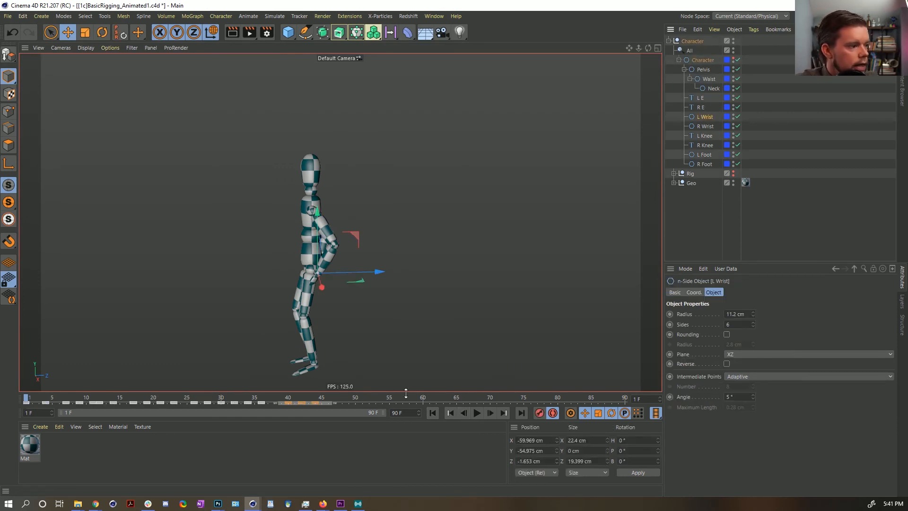
pyautogui.click(475, 413)
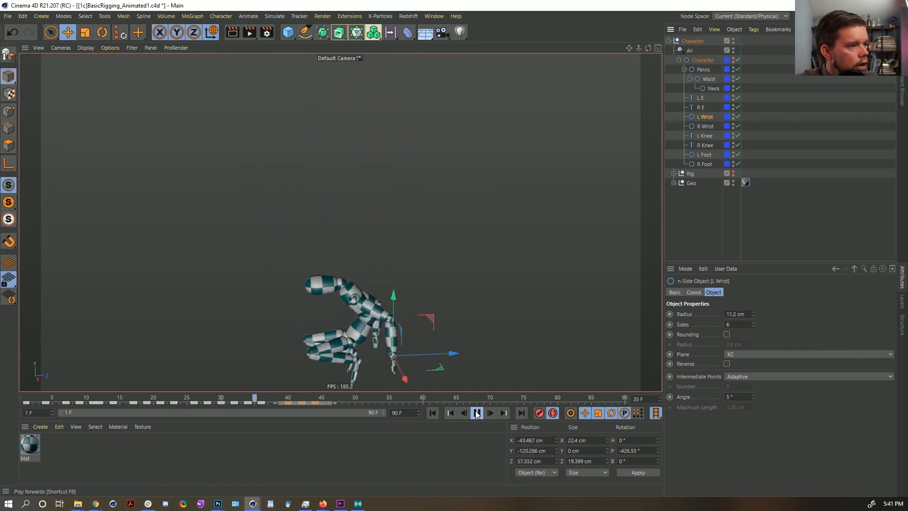
pyautogui.click(477, 413)
pyautogui.click(194, 399)
pyautogui.moveTo(169, 397); pyautogui.dragTo(133, 398)
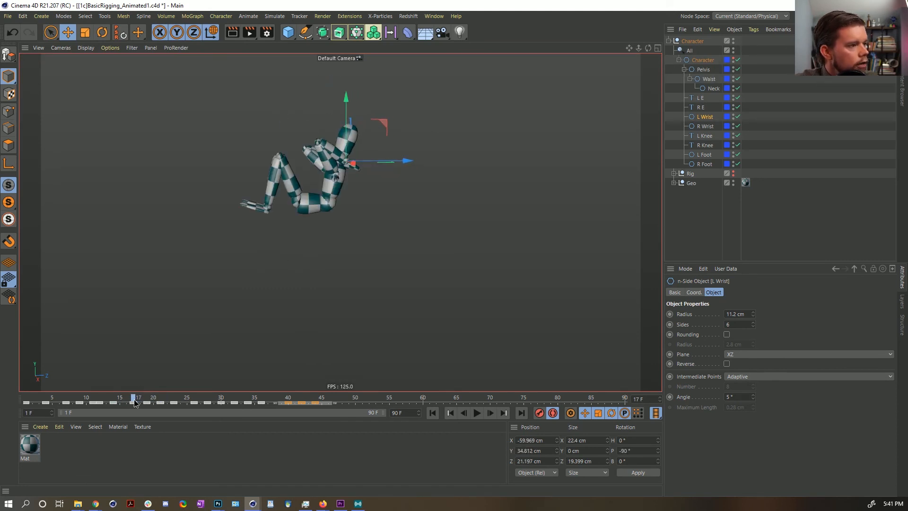
# Stagger the feet at frame 17, moving L Foot up and toward the body and R Foot slightly outward.
pyautogui.click(706, 136)
pyautogui.click(703, 154)
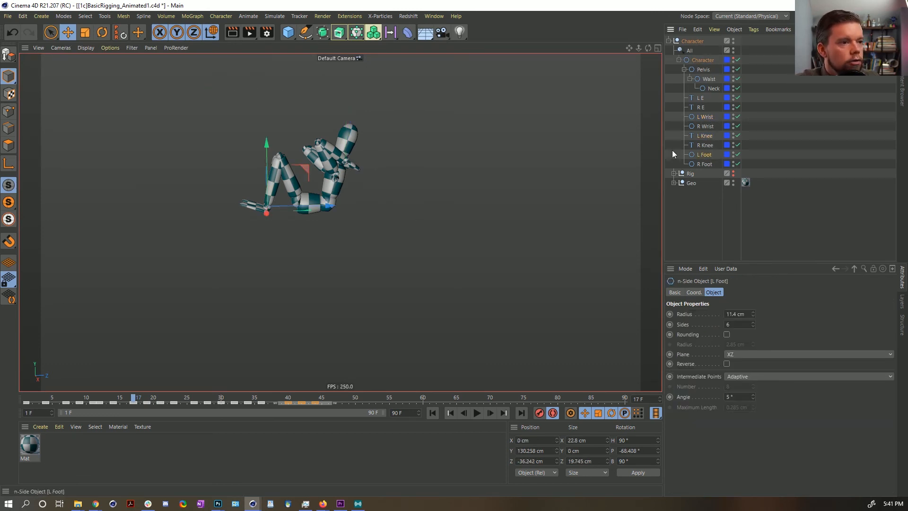
pyautogui.moveTo(305, 169)
pyautogui.mouseDown()
pyautogui.moveTo(306, 160)
pyautogui.moveTo(278, 184)
pyautogui.moveTo(265, 178)
pyautogui.moveTo(286, 168)
pyautogui.moveTo(299, 186)
pyautogui.moveTo(309, 160)
pyautogui.mouseUp()
pyautogui.click(704, 164)
pyautogui.click(704, 155)
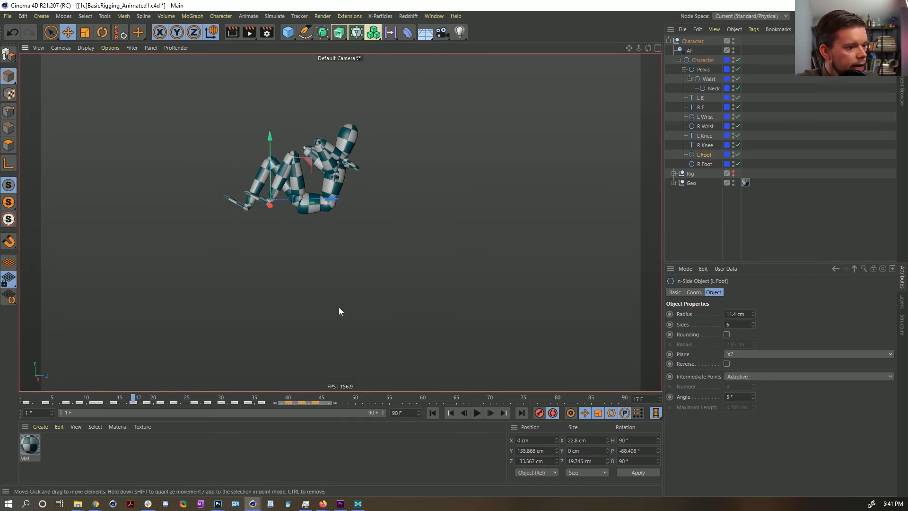
pyautogui.click(151, 399)
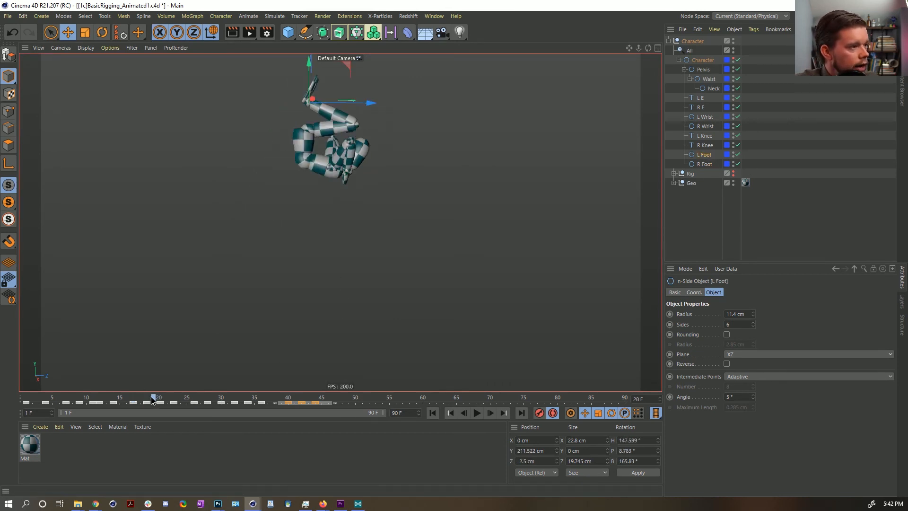
# Stagger the feet at frame 19, moving L Foot down and outward and R Foot up toward the body.
pyautogui.click(147, 399)
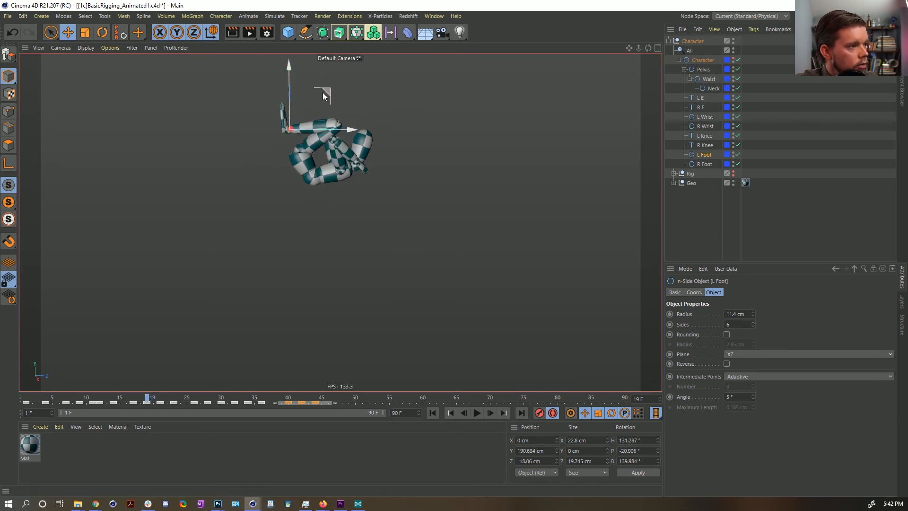
pyautogui.moveTo(288, 73); pyautogui.dragTo(287, 84)
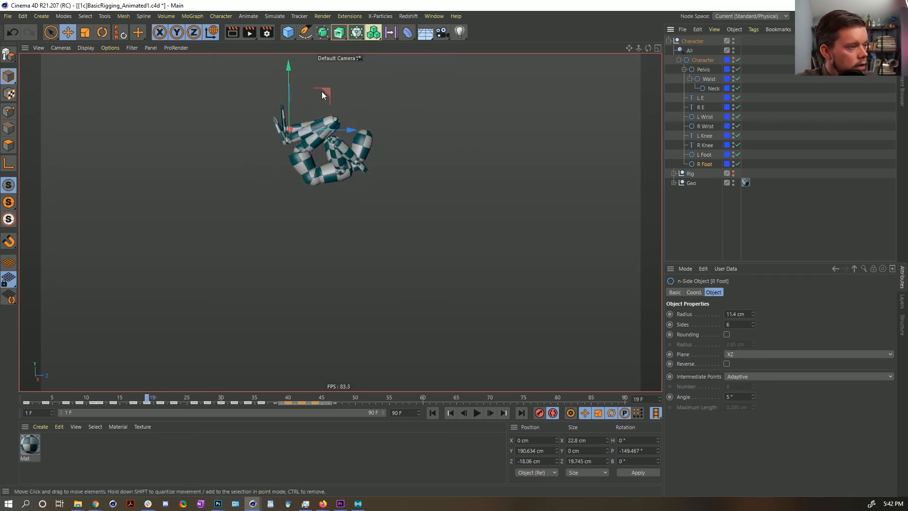
pyautogui.click(334, 96)
pyautogui.moveTo(331, 96); pyautogui.dragTo(331, 83)
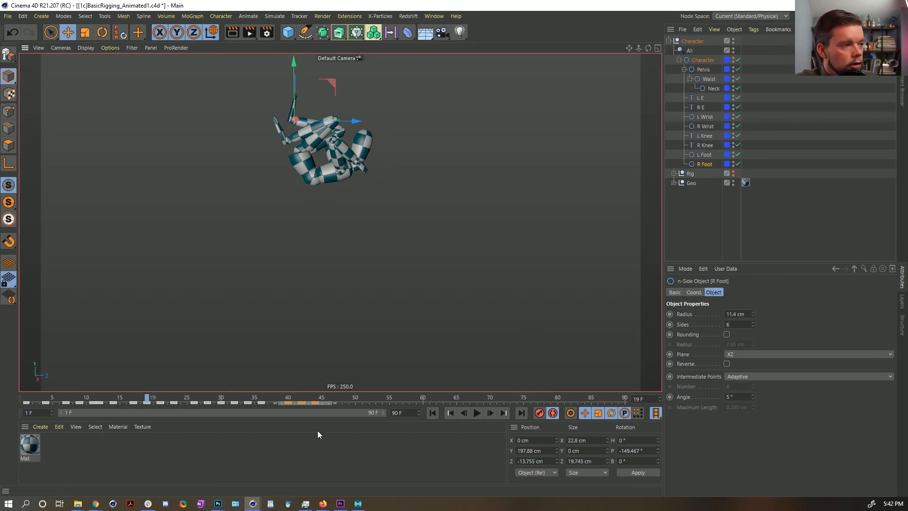
# Offset R Foot and L Foot from each other at frame 21 so the legs stay staggered.
pyautogui.moveTo(147, 399); pyautogui.dragTo(159, 398)
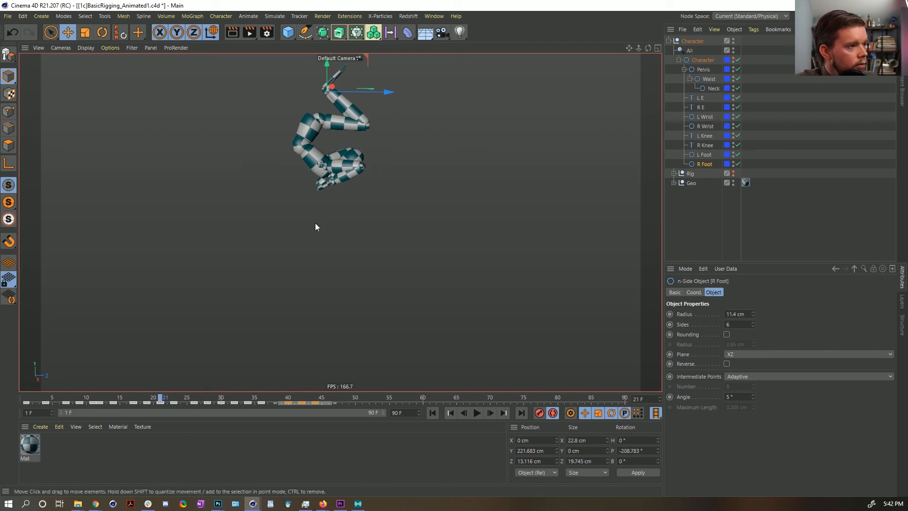
pyautogui.moveTo(369, 55)
pyautogui.mouseDown()
pyautogui.moveTo(383, 58)
pyautogui.moveTo(368, 60)
pyautogui.mouseUp()
pyautogui.click(691, 153)
pyautogui.keyDown('alt'); pyautogui.moveTo(372, 58); pyautogui.dragTo(370, 70, button='middle'); pyautogui.keyUp('alt')
pyautogui.moveTo(370, 70); pyautogui.dragTo(355, 71)
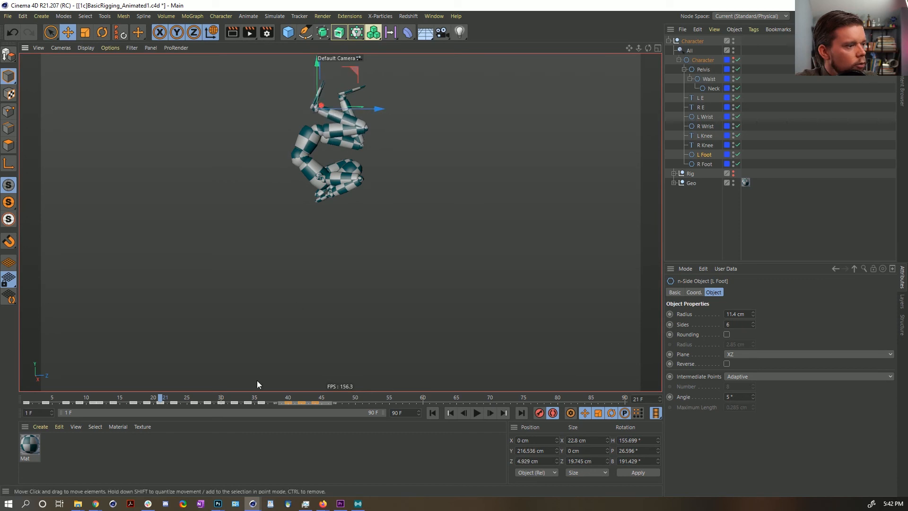
# Raise L Foot and R Foot together toward the body at frame 26.
pyautogui.moveTo(162, 400); pyautogui.dragTo(192, 402)
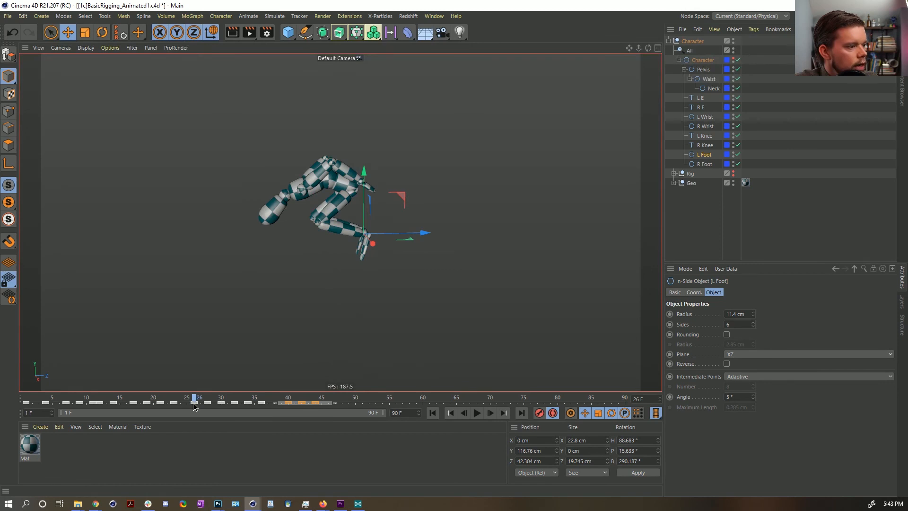
pyautogui.keyDown('ctrl'); pyautogui.click(710, 166); pyautogui.keyUp('ctrl')
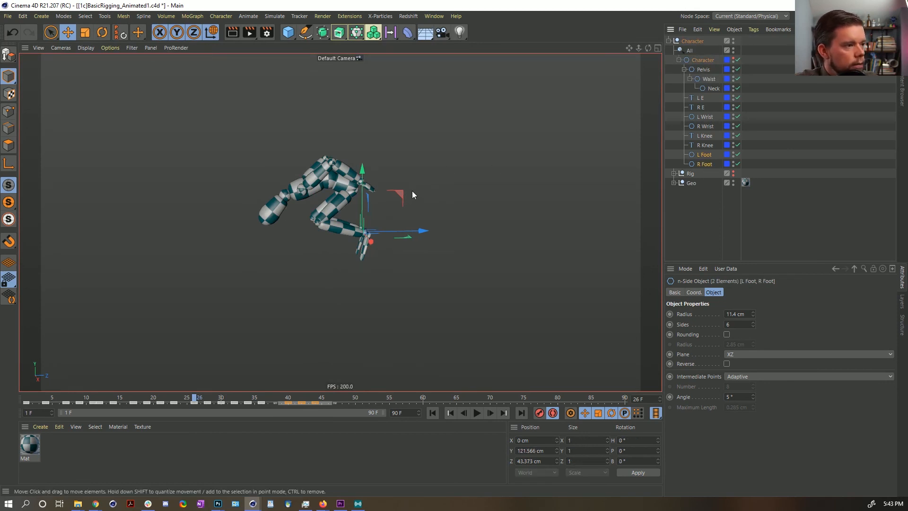
pyautogui.moveTo(394, 196); pyautogui.dragTo(388, 173)
# Raise the Pelvis slightly at frame 28 to straighten the legs, and check the motion from frame 26.
pyautogui.moveTo(198, 397)
pyautogui.mouseDown()
pyautogui.moveTo(175, 400)
pyautogui.moveTo(208, 402)
pyautogui.mouseUp()
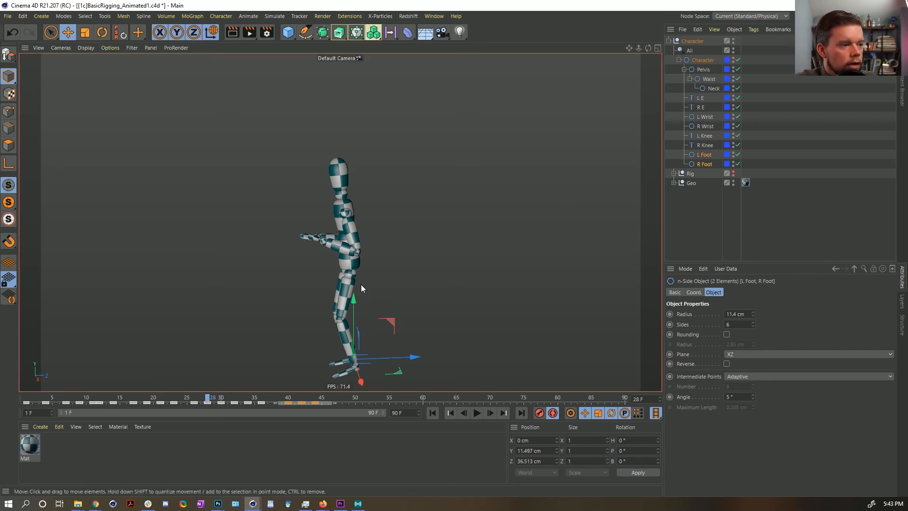
pyautogui.keyDown('alt'); pyautogui.moveTo(370, 279); pyautogui.dragTo(355, 274); pyautogui.keyUp('alt')
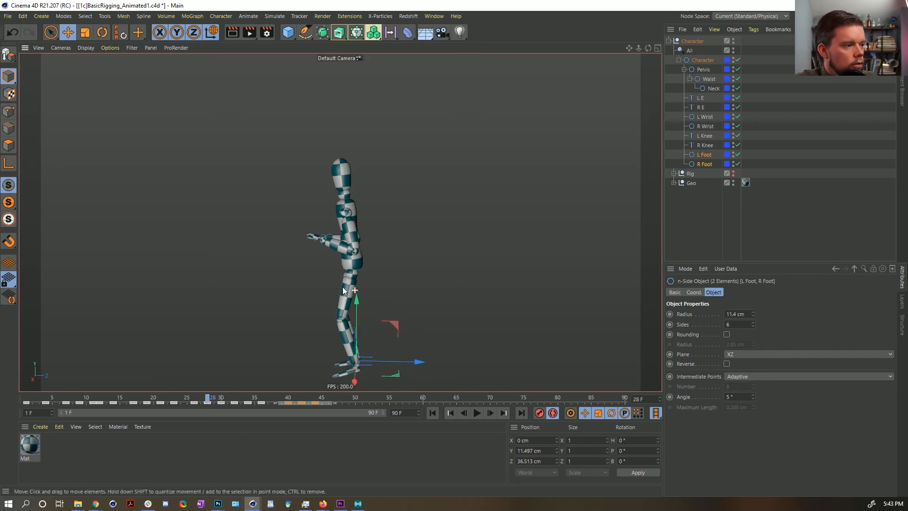
pyautogui.click(708, 70)
pyautogui.moveTo(392, 226); pyautogui.dragTo(391, 223)
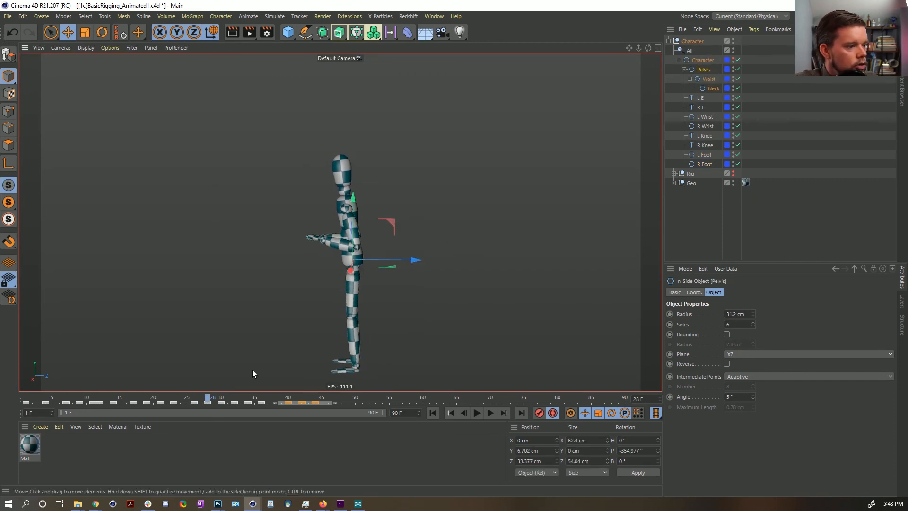
pyautogui.click(194, 400)
pyautogui.moveTo(193, 400); pyautogui.dragTo(206, 400)
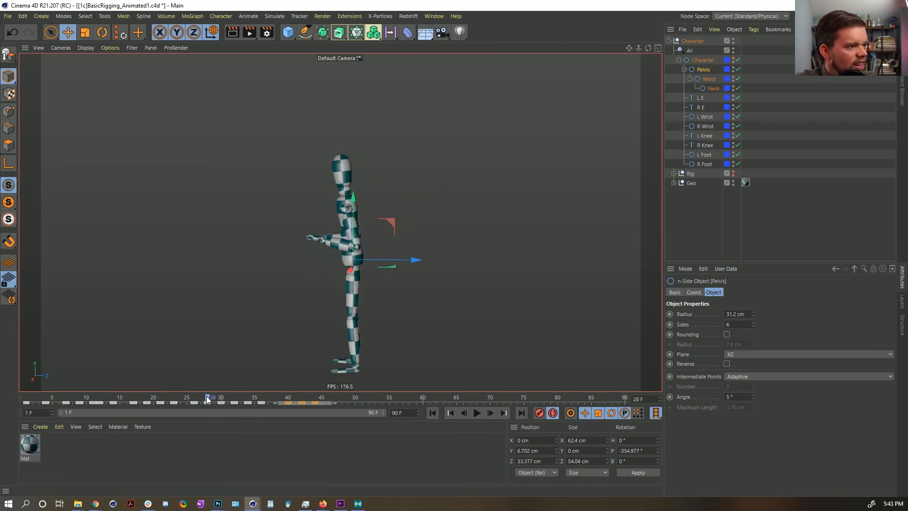
# Rotate the Waist further forward in the landing crouch at frame 34.
pyautogui.moveTo(207, 400); pyautogui.dragTo(247, 402)
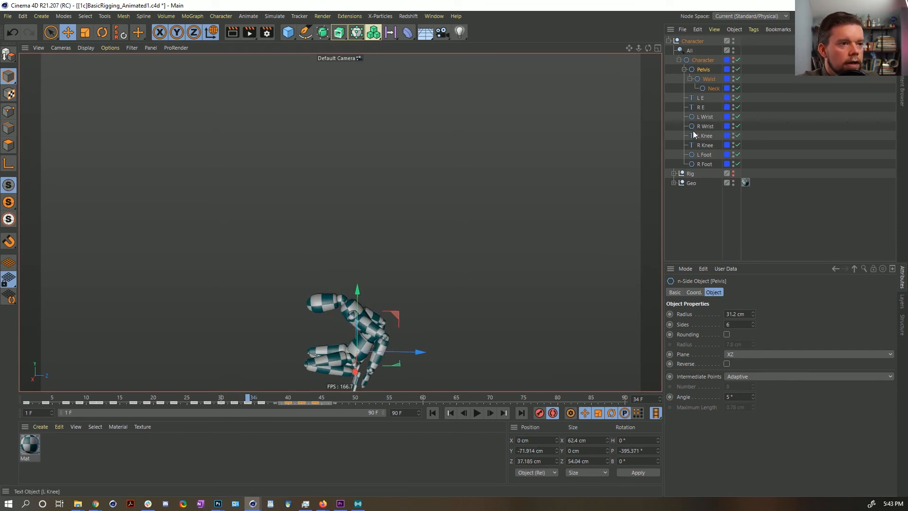
pyautogui.click(709, 78)
pyautogui.press('r')
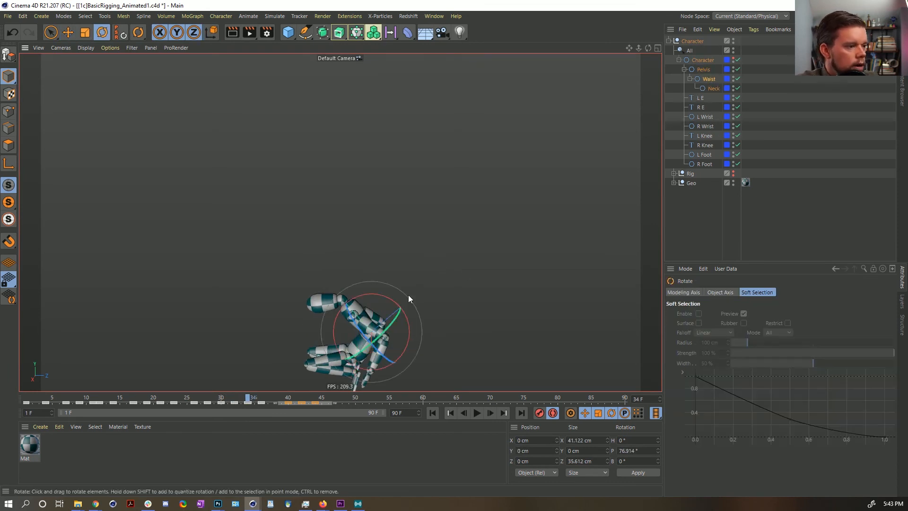
pyautogui.moveTo(391, 299); pyautogui.dragTo(377, 300)
# Rotate the Waist backward and tilt the Pelvis forward at frame 40, then review the rise into that pose.
pyautogui.moveTo(247, 403); pyautogui.dragTo(290, 401)
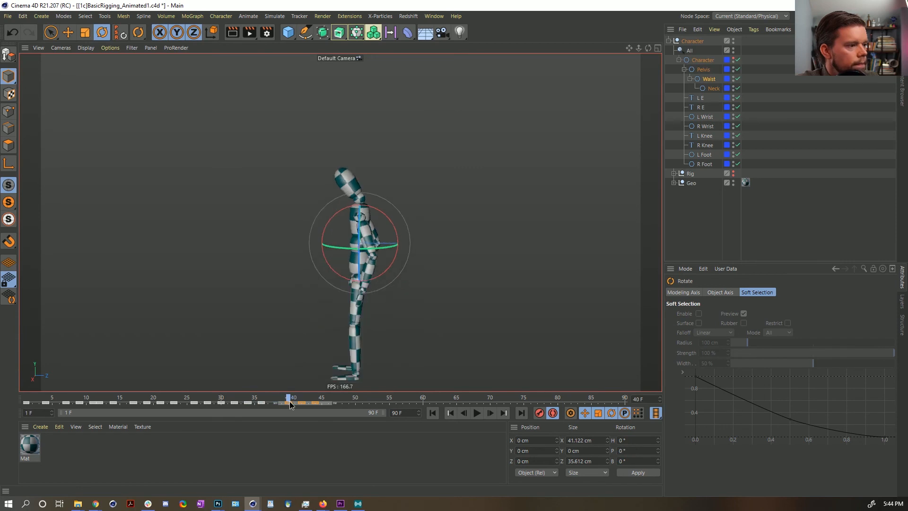
pyautogui.moveTo(396, 221); pyautogui.dragTo(414, 215)
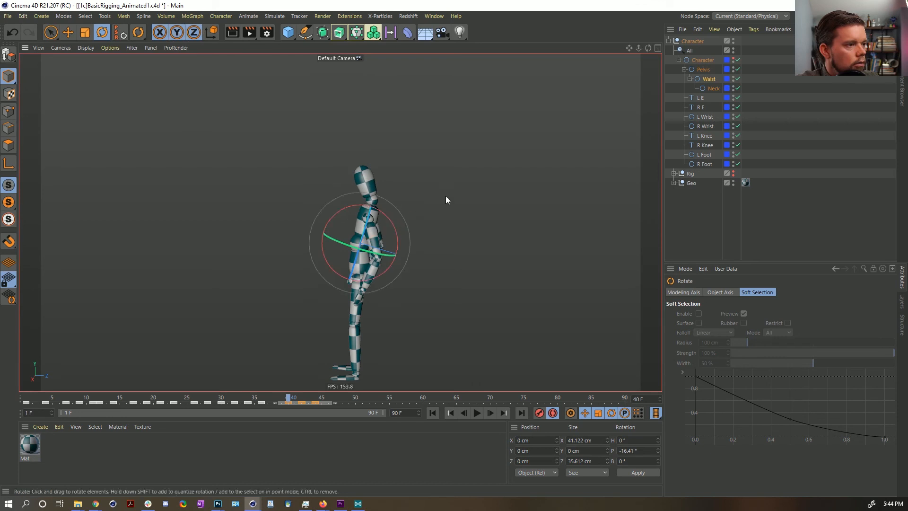
pyautogui.click(705, 70)
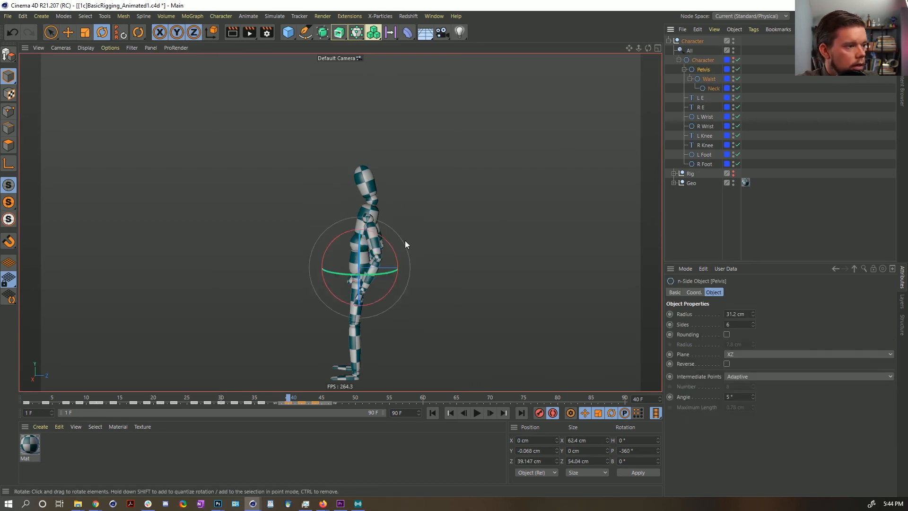
pyautogui.moveTo(390, 244)
pyautogui.mouseDown()
pyautogui.moveTo(379, 248)
pyautogui.moveTo(387, 235)
pyautogui.mouseUp()
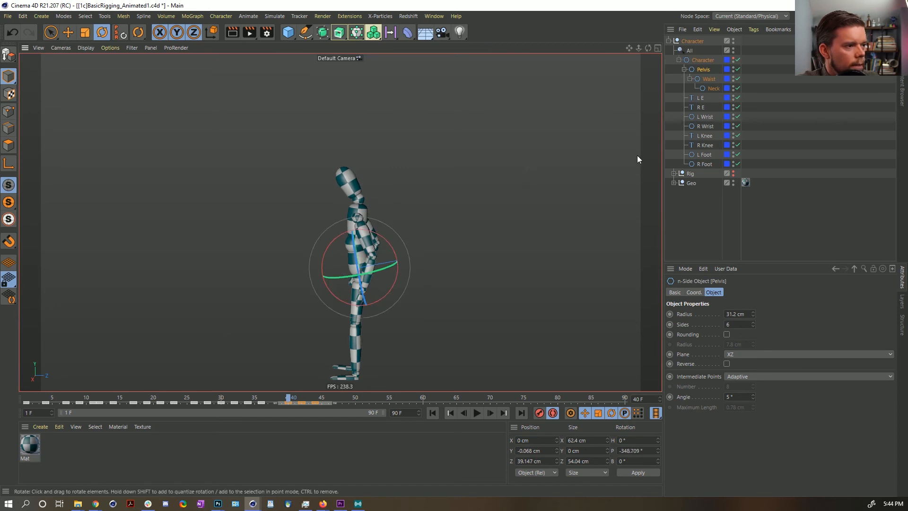
pyautogui.click(264, 401)
pyautogui.moveTo(263, 401); pyautogui.dragTo(289, 397)
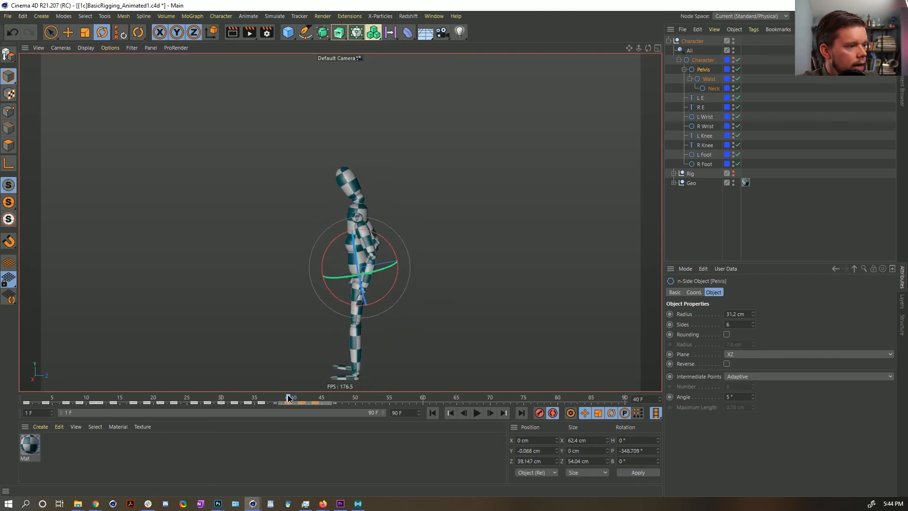
# Move L Wrist and R Wrist together in front of the hips at frame 40.
pyautogui.click(707, 128)
pyautogui.keyDown('shift'); pyautogui.click(706, 118); pyautogui.keyUp('shift')
pyautogui.moveTo(399, 243); pyautogui.dragTo(377, 244)
pyautogui.moveTo(288, 398)
pyautogui.mouseDown()
pyautogui.moveTo(259, 397)
pyautogui.moveTo(301, 391)
pyautogui.moveTo(248, 393)
pyautogui.moveTo(286, 384)
pyautogui.mouseUp()
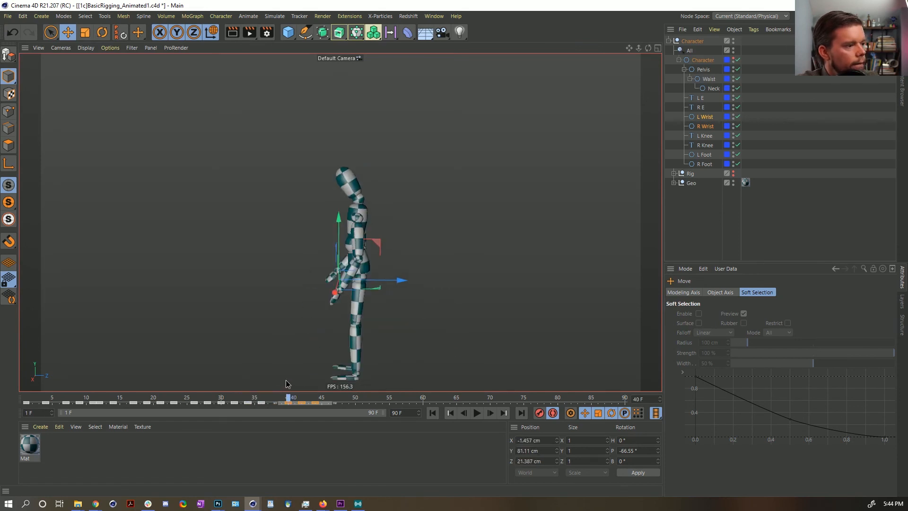
pyautogui.moveTo(377, 245); pyautogui.dragTo(374, 247)
# Lower the Pelvis slightly and rotate the torso controllers into a relaxed stance at frame 46.
pyautogui.moveTo(289, 397); pyautogui.dragTo(327, 398)
pyautogui.keyDown('alt'); pyautogui.moveTo(377, 257); pyautogui.dragTo(614, 125); pyautogui.keyUp('alt')
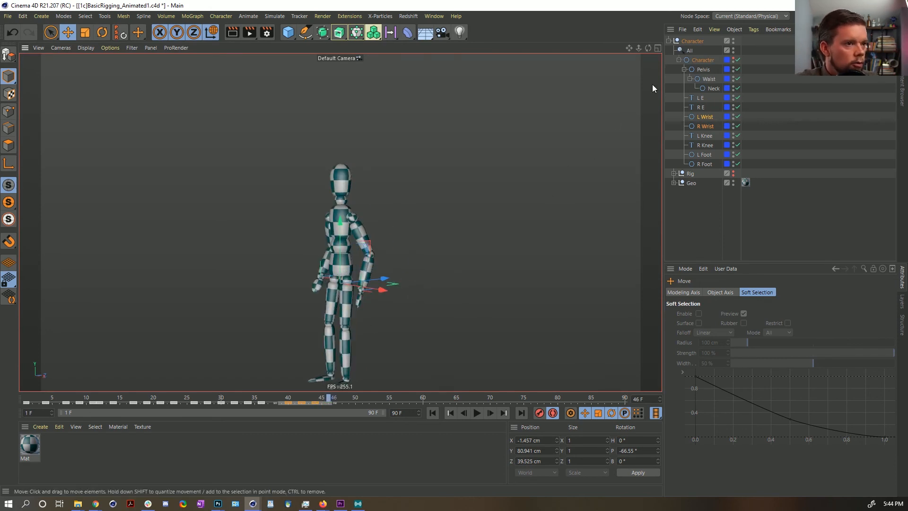
pyautogui.click(703, 69)
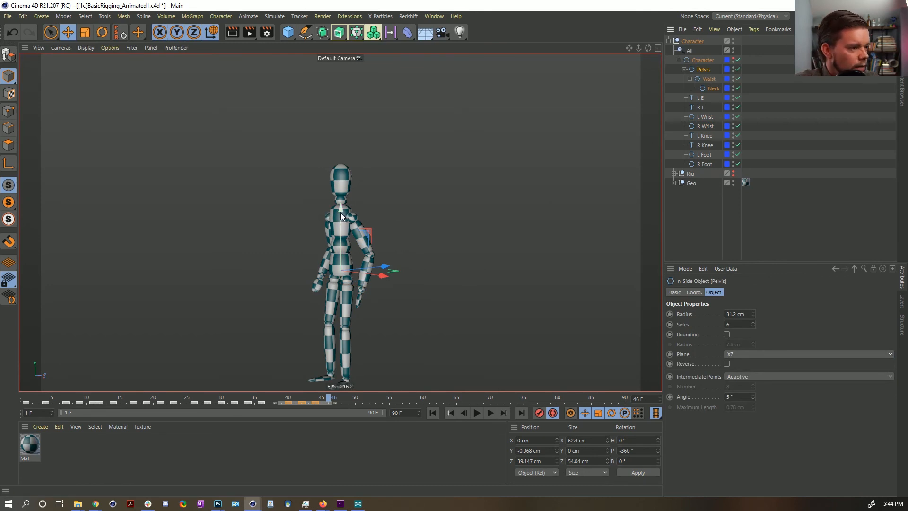
pyautogui.click(703, 60)
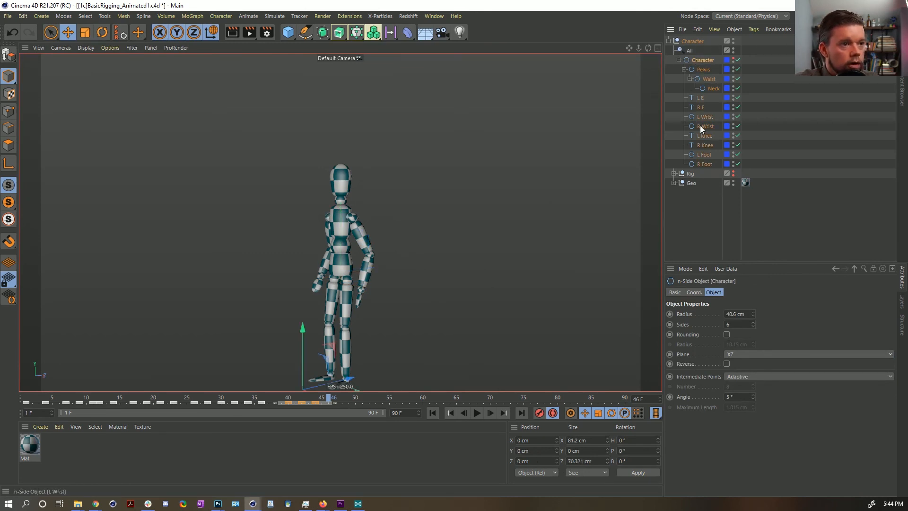
pyautogui.keyDown('shift'); pyautogui.click(704, 164); pyautogui.keyUp('shift')
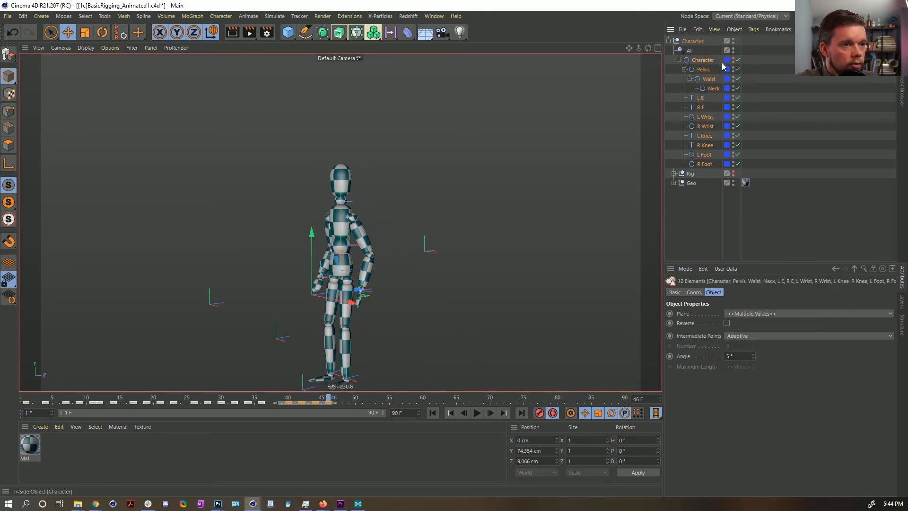
pyautogui.click(703, 70)
pyautogui.moveTo(339, 211); pyautogui.dragTo(336, 213)
pyautogui.press('r')
pyautogui.moveTo(358, 250)
pyautogui.mouseDown()
pyautogui.moveTo(362, 228)
pyautogui.moveTo(355, 254)
pyautogui.moveTo(371, 256)
pyautogui.mouseUp()
pyautogui.click(709, 79)
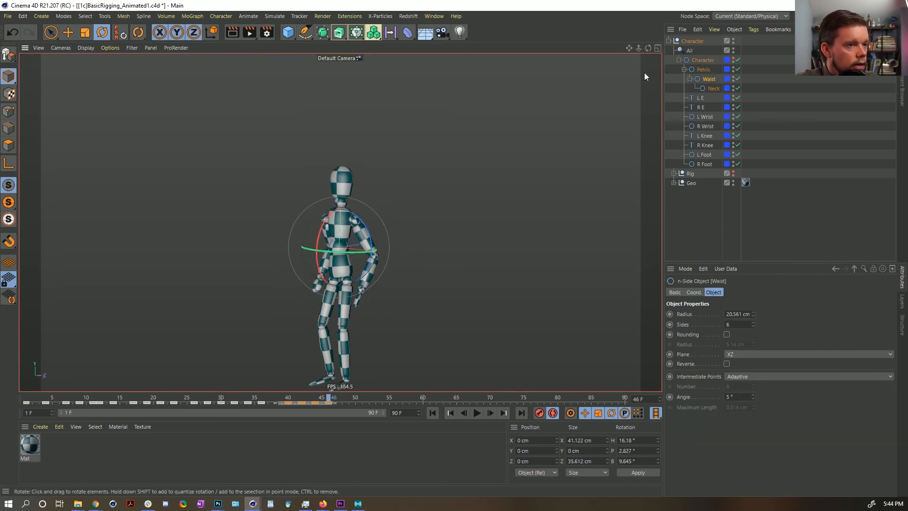
# Lower L Wrist and R Wrist together slightly at frame 46.
pyautogui.click(703, 117)
pyautogui.keyDown('ctrl'); pyautogui.click(702, 127); pyautogui.keyUp('ctrl')
pyautogui.press('e')
pyautogui.moveTo(335, 228); pyautogui.dragTo(339, 234)
pyautogui.keyDown('alt'); pyautogui.moveTo(351, 279); pyautogui.dragTo(399, 296); pyautogui.keyUp('alt')
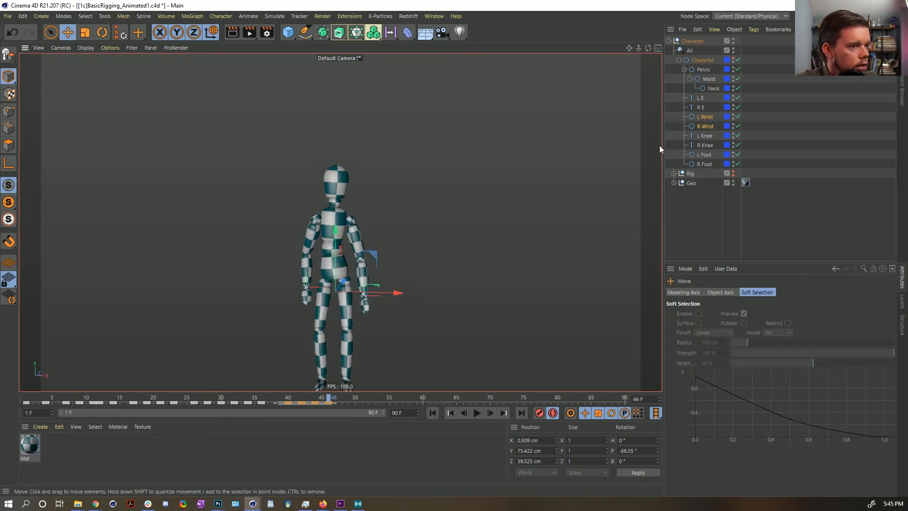
pyautogui.click(700, 107)
pyautogui.keyDown('alt'); pyautogui.moveTo(378, 254); pyautogui.dragTo(402, 255); pyautogui.keyUp('alt')
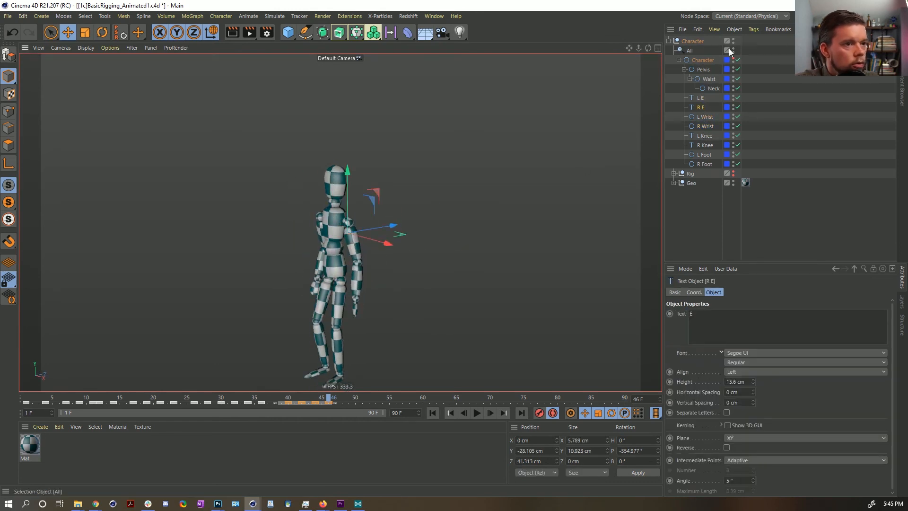
pyautogui.keyDown('ctrl'); pyautogui.click(699, 99); pyautogui.keyUp('ctrl')
pyautogui.keyDown('alt'); pyautogui.moveTo(492, 245); pyautogui.dragTo(523, 253); pyautogui.keyUp('alt')
pyautogui.click(368, 240)
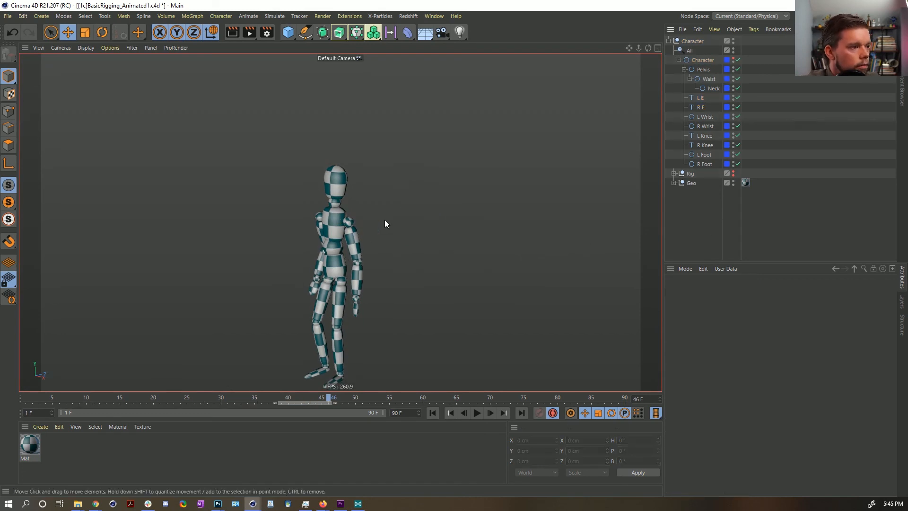
# Rotate the Neck slightly at frame 46 to turn the head, and clear the selection.
pyautogui.click(712, 89)
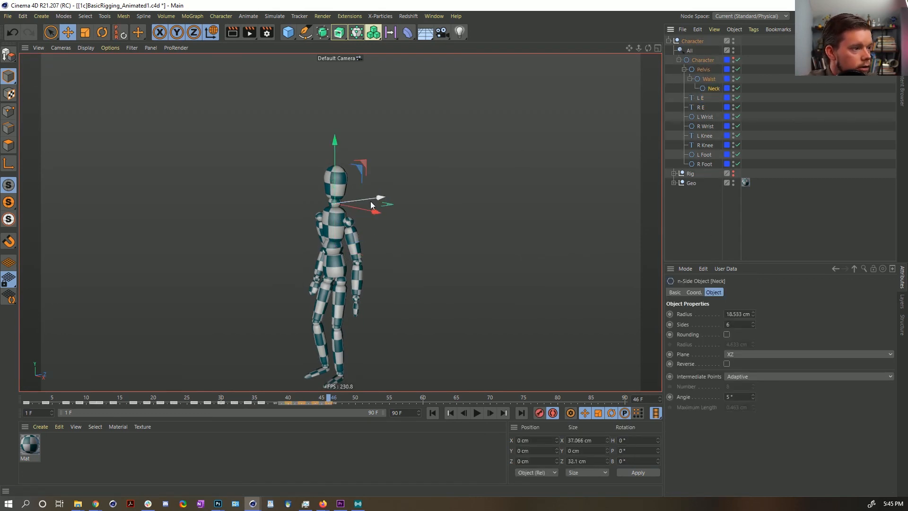
pyautogui.press('r')
pyautogui.moveTo(353, 211); pyautogui.dragTo(371, 216)
pyautogui.click(458, 266)
pyautogui.keyDown('alt'); pyautogui.moveTo(458, 266); pyautogui.dragTo(352, 225); pyautogui.keyUp('alt')
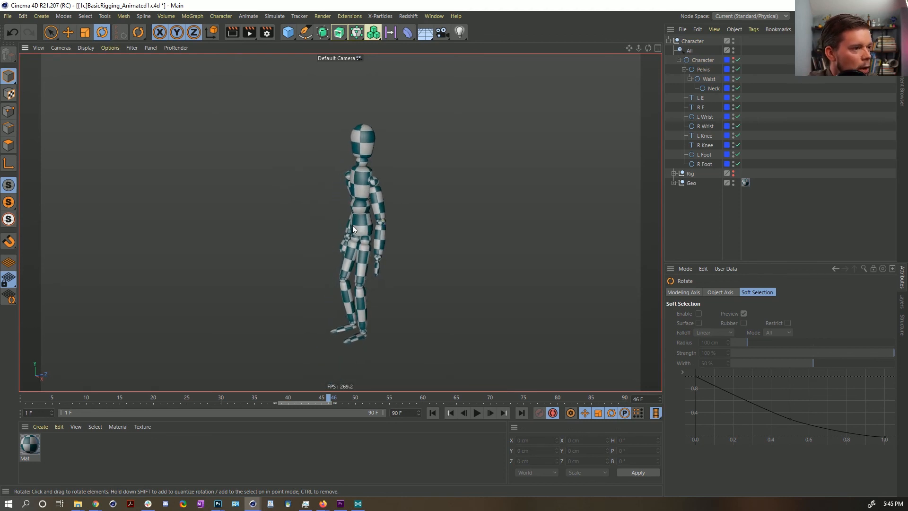
# Save the project and play the whole animation from frame 1.
pyautogui.click(430, 413)
pyautogui.keyDown('alt'); pyautogui.moveTo(367, 343); pyautogui.dragTo(406, 328, button='middle'); pyautogui.keyUp('alt')
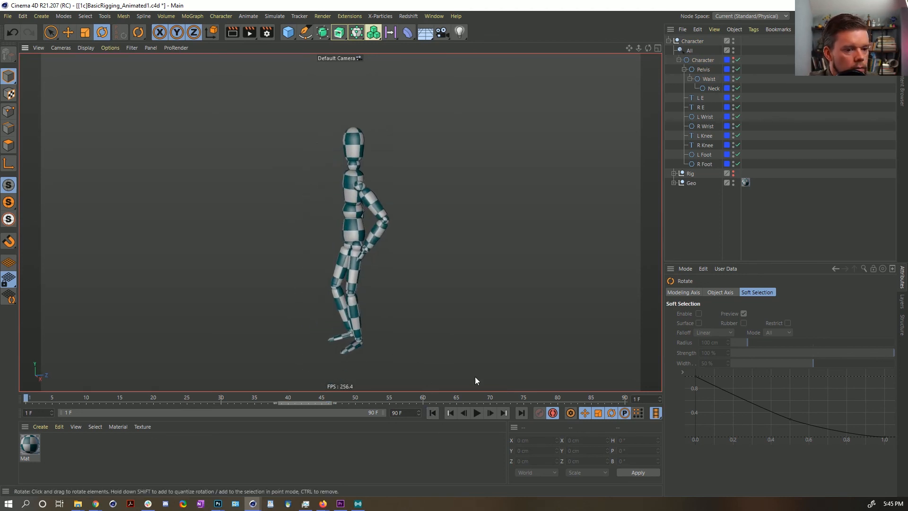
pyautogui.hotkey('ctrl', 's')
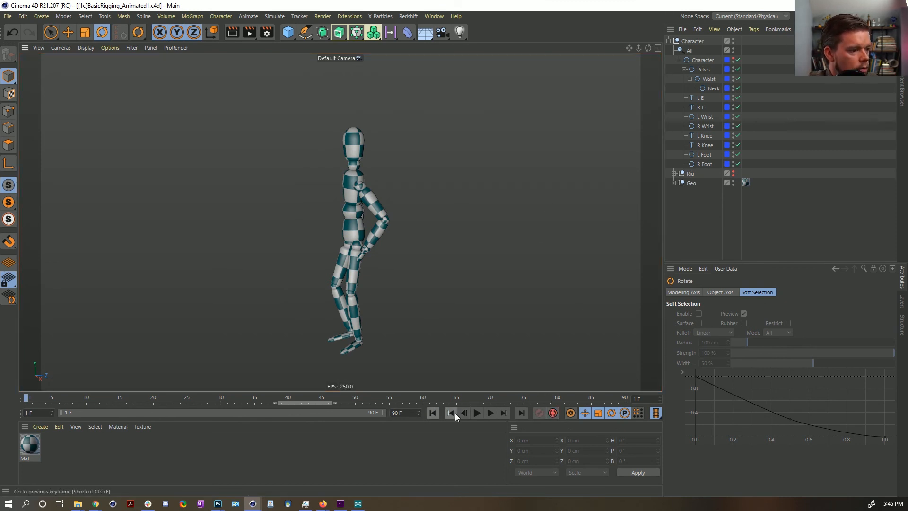
pyautogui.click(476, 413)
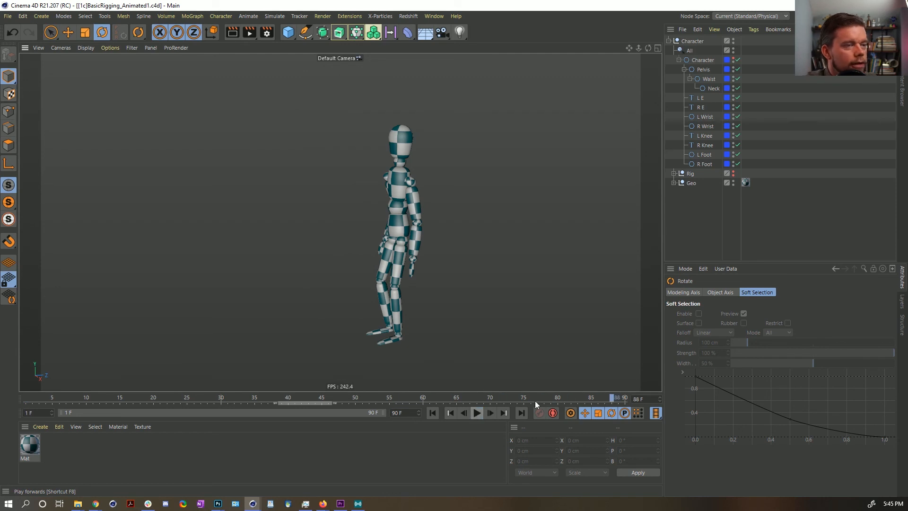
# Select all controllers from Character to R Foot and stretch their last four keyframes to end at about frame 50.
pyautogui.click(700, 59)
pyautogui.keyDown('shift'); pyautogui.click(704, 164); pyautogui.keyUp('shift')
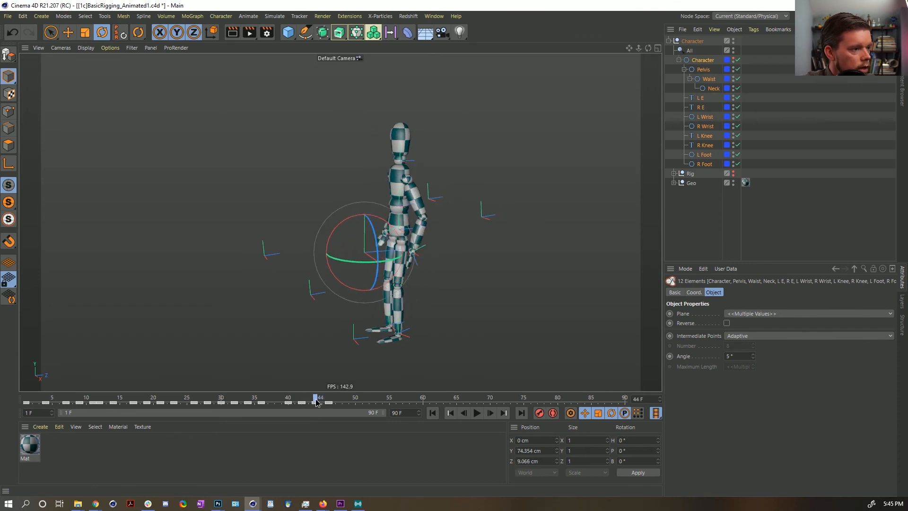
pyautogui.keyDown('ctrl'); pyautogui.moveTo(339, 402); pyautogui.dragTo(278, 403); pyautogui.keyUp('ctrl')
pyautogui.moveTo(348, 406); pyautogui.dragTo(377, 406)
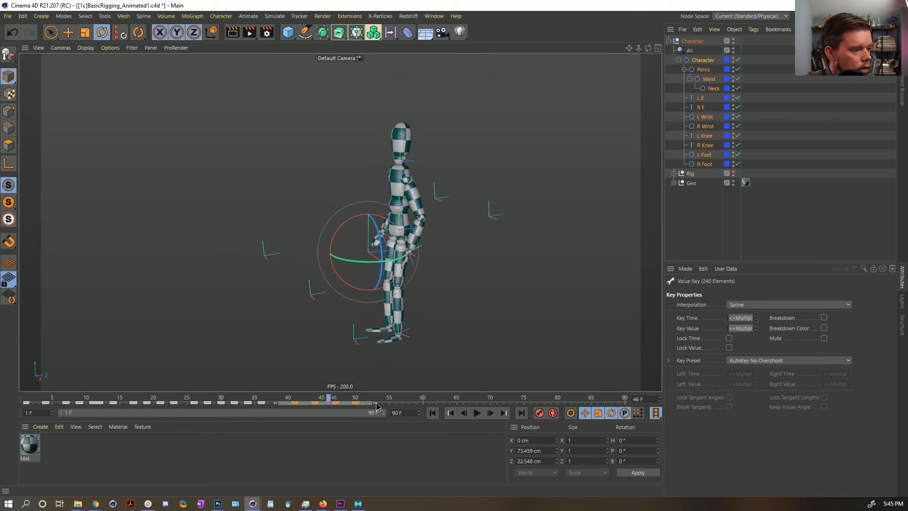
pyautogui.click(345, 402)
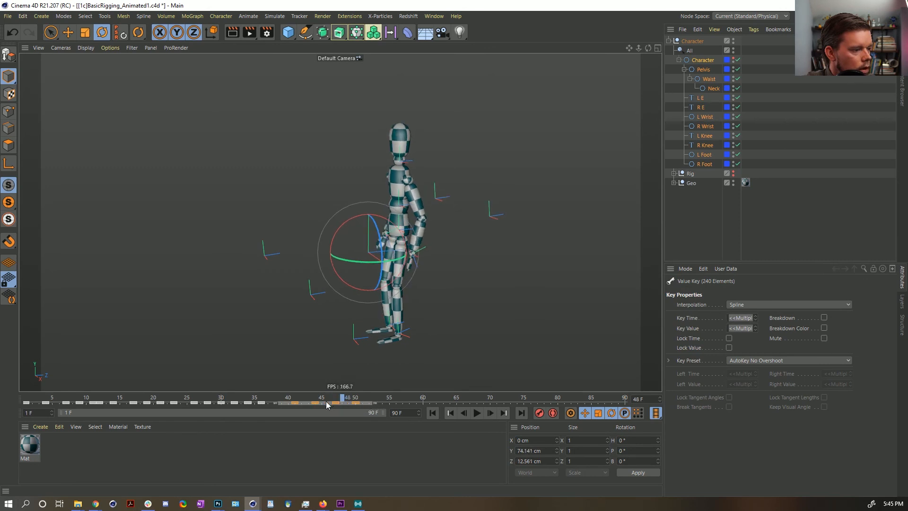
# Review the retimed ending by playing and scrubbing the animation, clear the selection, and replay it from frame 1.
pyautogui.click(477, 413)
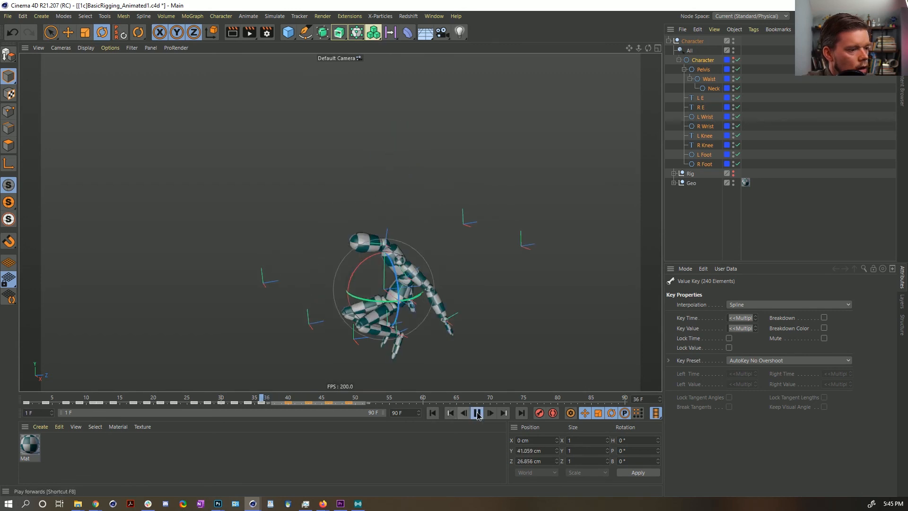
pyautogui.moveTo(401, 406); pyautogui.dragTo(342, 398)
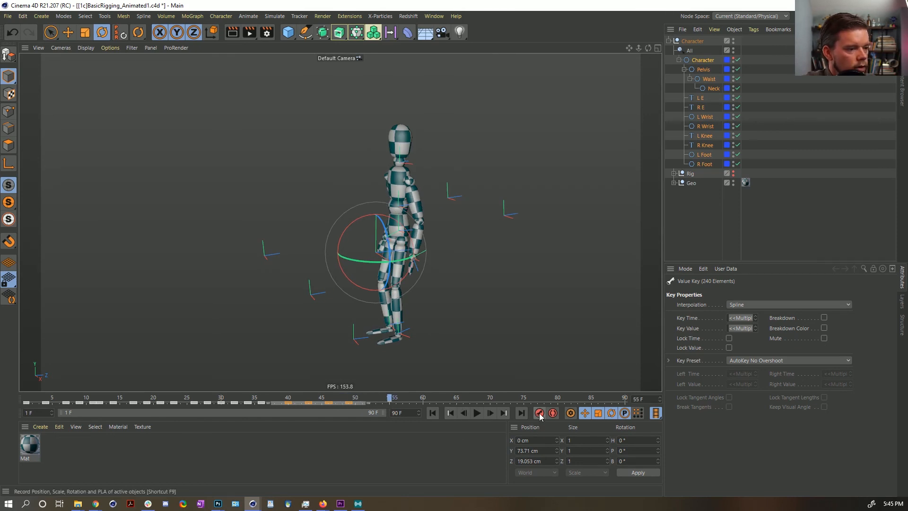
pyautogui.moveTo(391, 401); pyautogui.dragTo(25, 402)
pyautogui.click(713, 233)
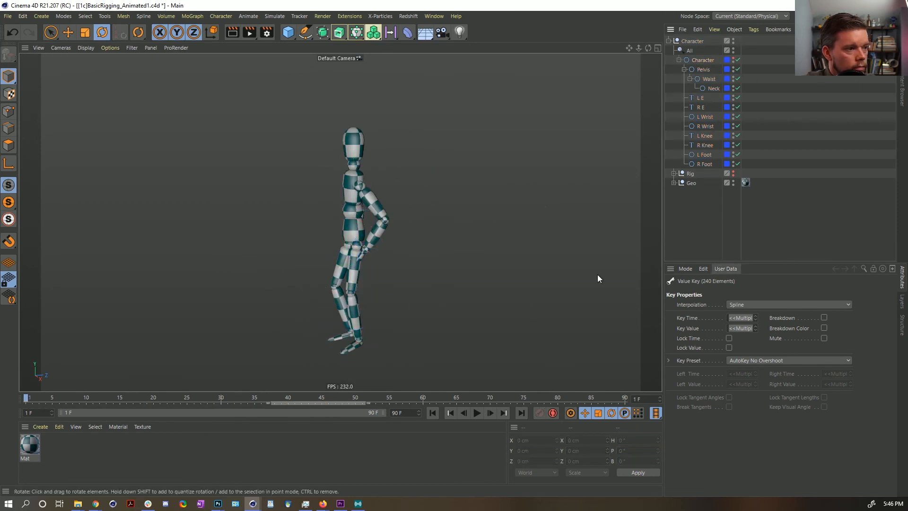
pyautogui.click(476, 413)
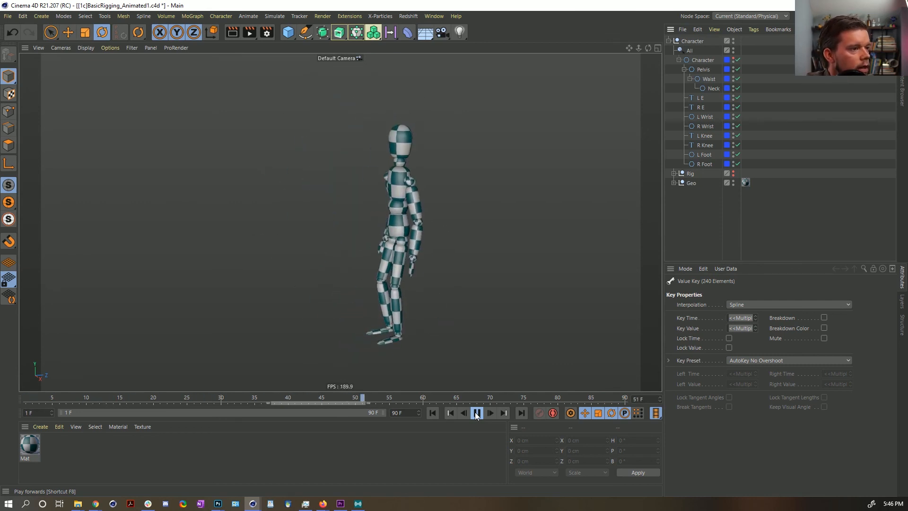
# Select all controllers from Character to R Foot, retime their last three keyframes to end at about frame 59, and clear the selection.
pyautogui.click(702, 61)
pyautogui.keyDown('shift'); pyautogui.click(705, 163); pyautogui.keyUp('shift')
pyautogui.moveTo(322, 398); pyautogui.dragTo(362, 405)
pyautogui.click(338, 403)
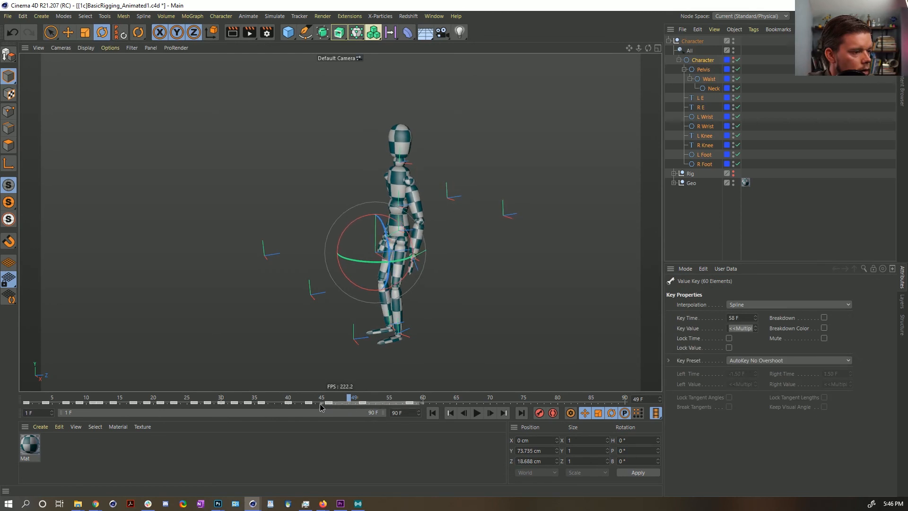
pyautogui.moveTo(342, 405); pyautogui.dragTo(363, 402)
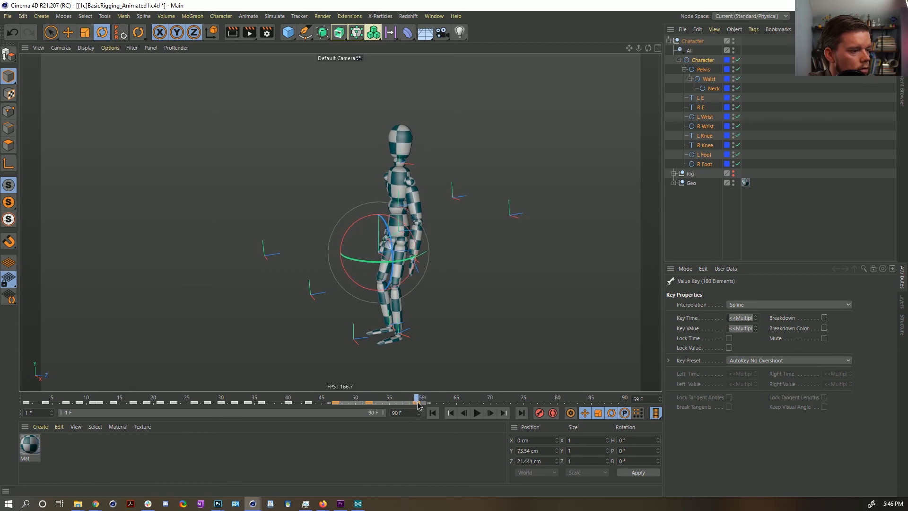
pyautogui.moveTo(404, 398); pyautogui.dragTo(436, 399)
pyautogui.click(724, 234)
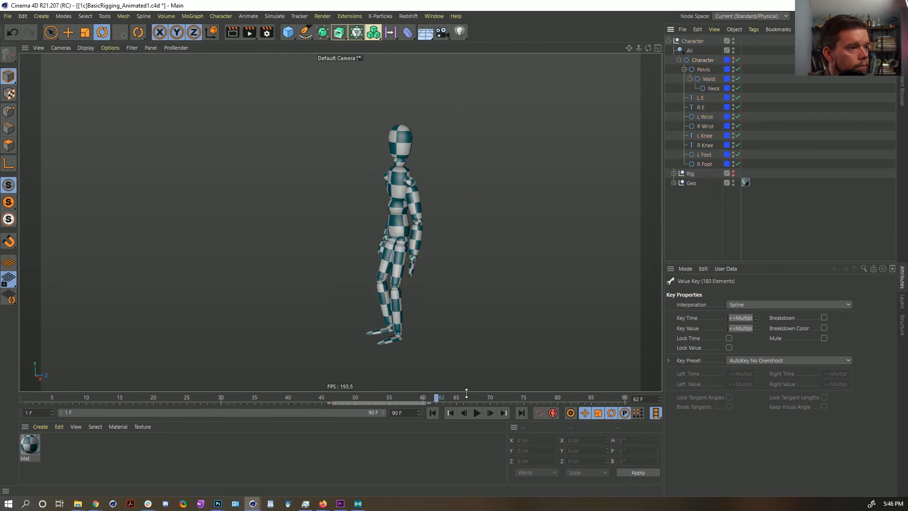
# Play the whole animation from frame 1, stop it, and examine the flip up to frame 27.
pyautogui.click(433, 413)
pyautogui.click(477, 413)
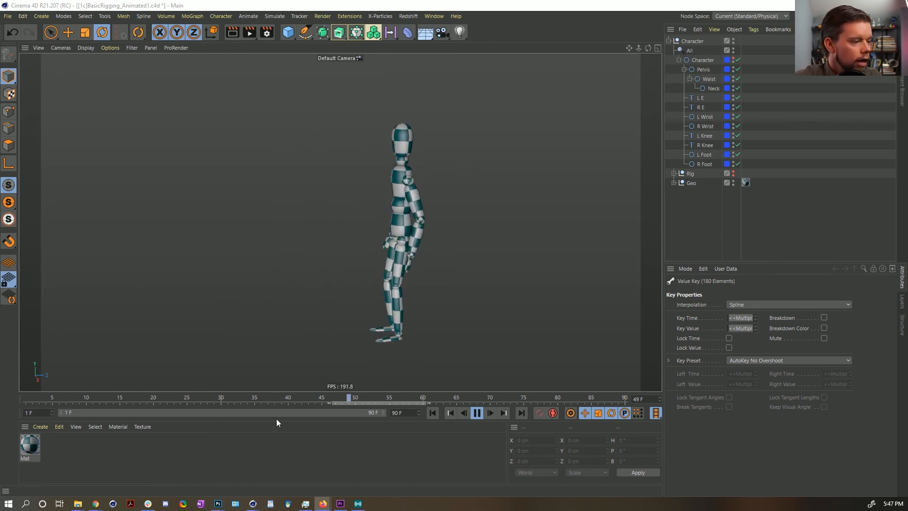
pyautogui.click(476, 412)
pyautogui.moveTo(114, 396); pyautogui.dragTo(167, 399)
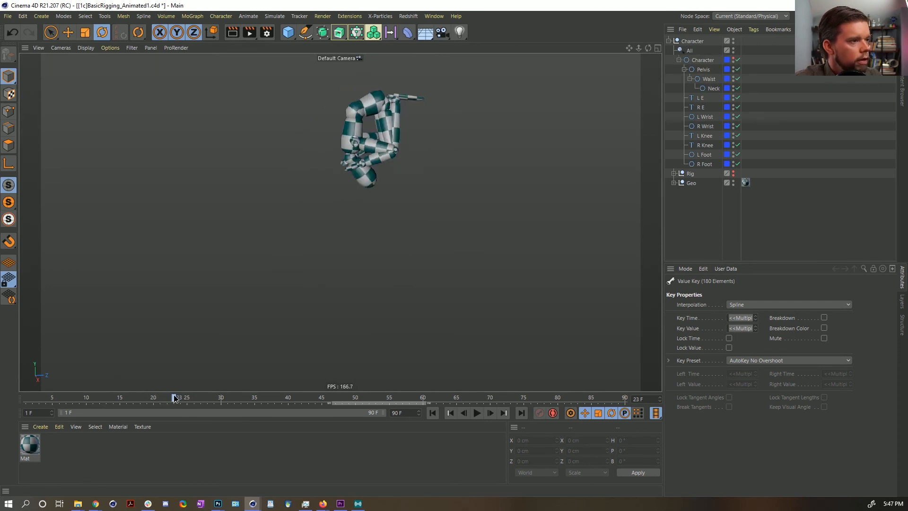
pyautogui.moveTo(194, 399)
pyautogui.mouseDown()
pyautogui.moveTo(216, 400)
pyautogui.moveTo(201, 401)
pyautogui.mouseUp()
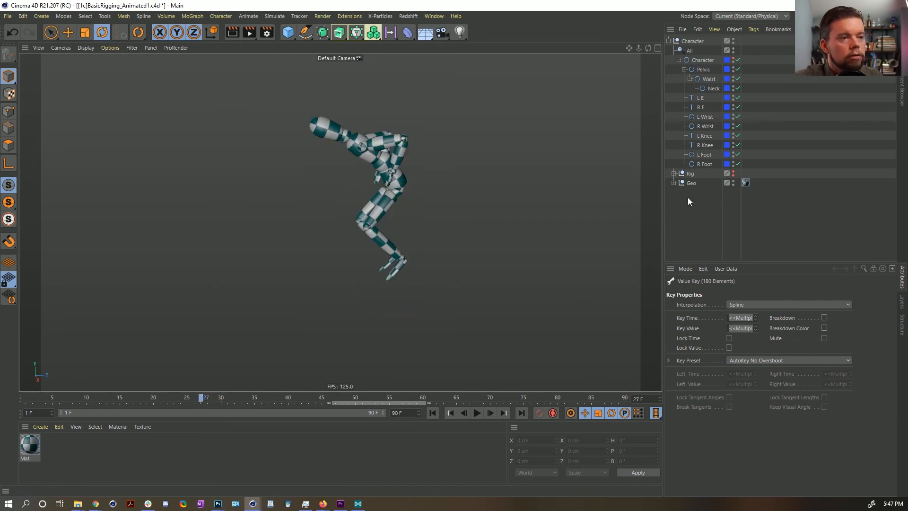
# With autokeying on, move L Wrist and R Wrist down and behind the hips at frame 28, to about Y 91 cm and Z 43 cm.
pyautogui.click(704, 136)
pyautogui.click(705, 126)
pyautogui.keyDown('ctrl'); pyautogui.click(706, 117); pyautogui.keyUp('ctrl')
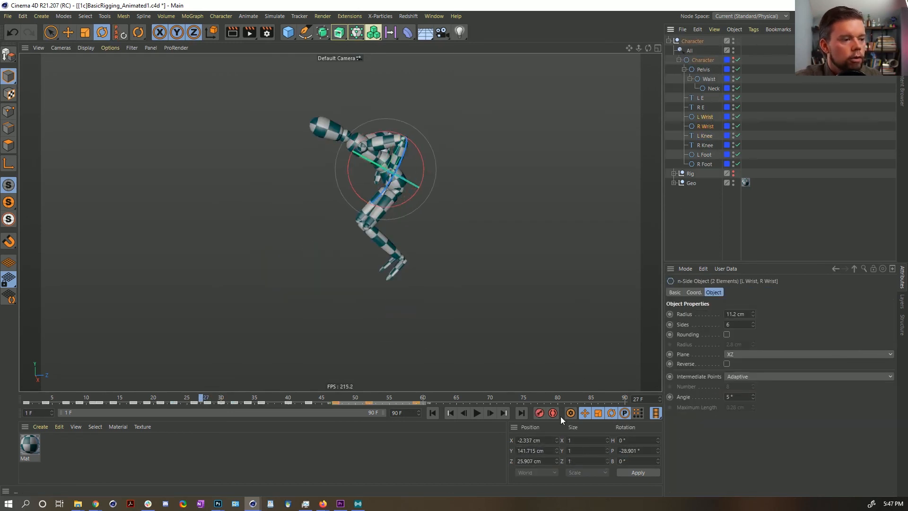
pyautogui.moveTo(199, 398)
pyautogui.mouseDown()
pyautogui.moveTo(233, 400)
pyautogui.moveTo(170, 400)
pyautogui.moveTo(206, 402)
pyautogui.mouseUp()
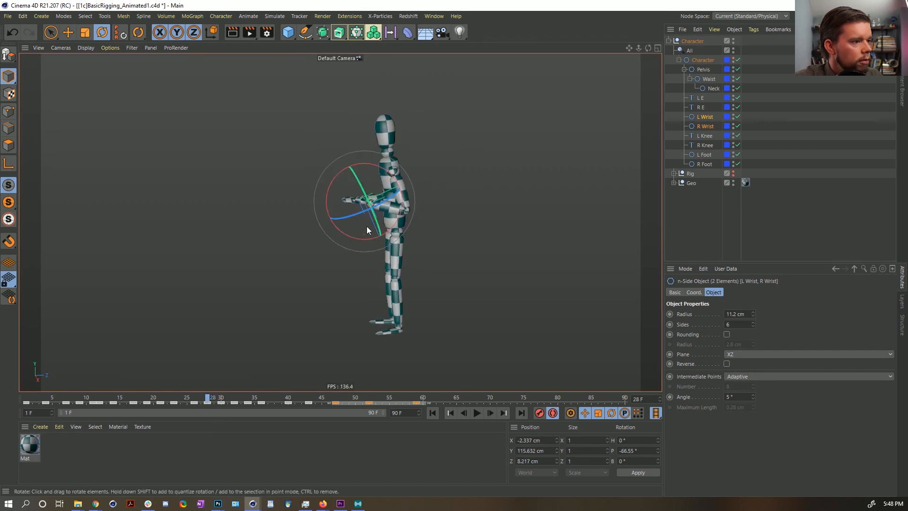
pyautogui.press('e')
pyautogui.moveTo(405, 166); pyautogui.dragTo(445, 192)
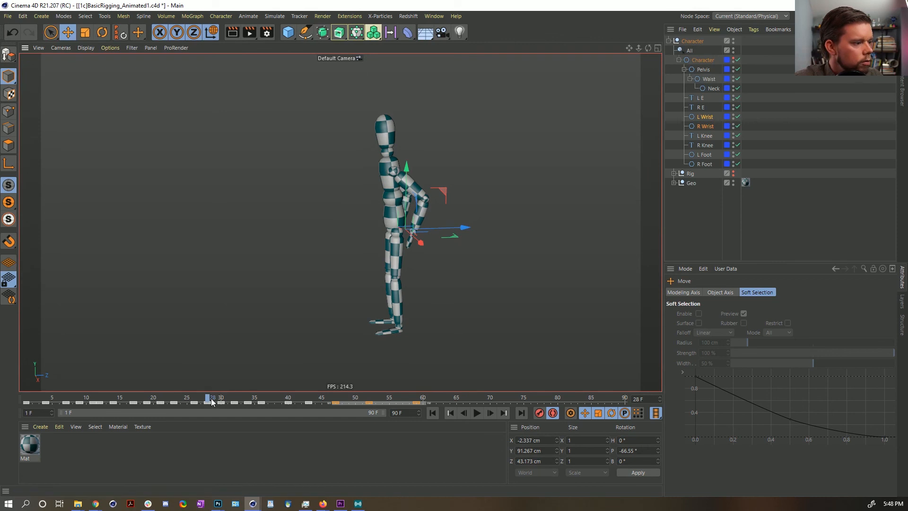
# Lower L Wrist and R Wrist to waist height at frame 30, to about Y 67 cm and Z 16 cm.
pyautogui.moveTo(207, 399)
pyautogui.mouseDown()
pyautogui.moveTo(234, 399)
pyautogui.moveTo(203, 399)
pyautogui.moveTo(221, 399)
pyautogui.mouseUp()
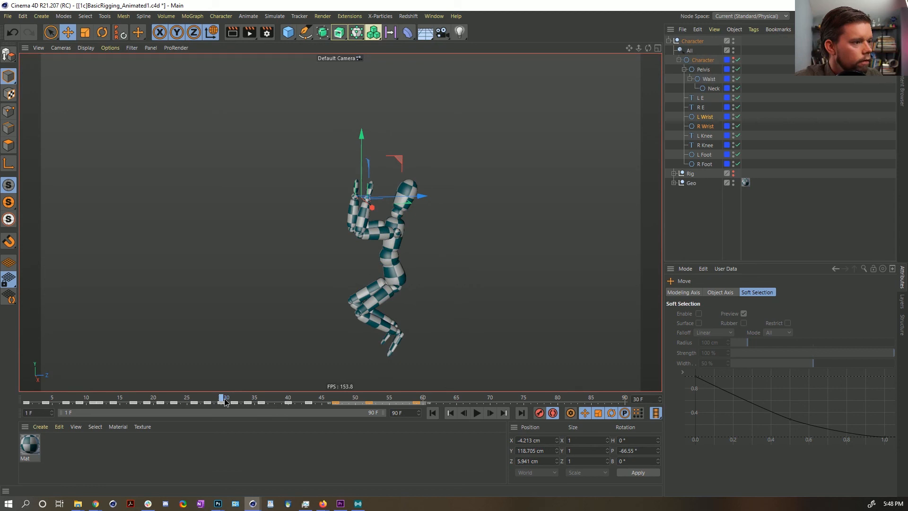
pyautogui.moveTo(225, 402)
pyautogui.mouseDown()
pyautogui.moveTo(234, 402)
pyautogui.moveTo(221, 402)
pyautogui.mouseUp()
pyautogui.moveTo(398, 172); pyautogui.dragTo(410, 222)
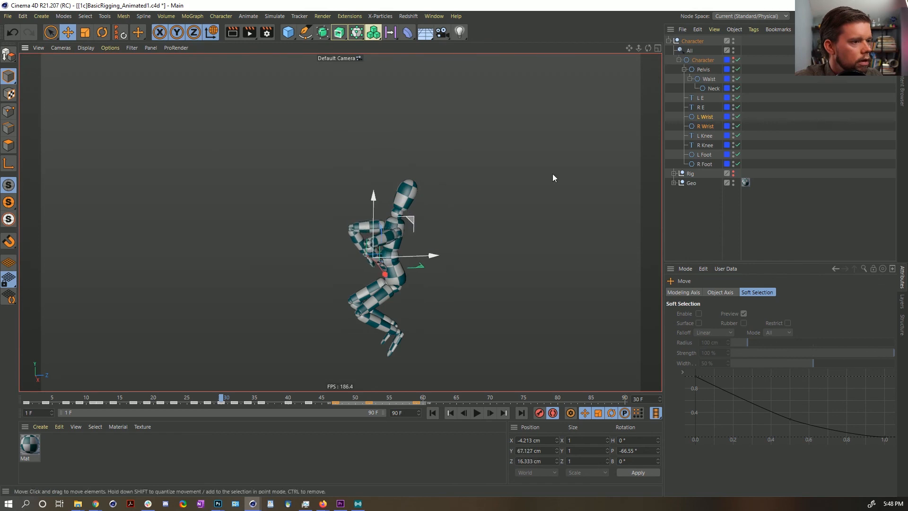
pyautogui.click(704, 136)
pyautogui.keyDown('shift'); pyautogui.click(704, 145); pyautogui.keyUp('shift')
pyautogui.moveTo(314, 263); pyautogui.dragTo(468, 257)
pyautogui.hotkey('ctrl', 'z')
# Move the L E and R E elbow controllers behind the body at frame 30, to about Z 111 cm, and check the motion to frame 43.
pyautogui.click(700, 108)
pyautogui.keyDown('shift'); pyautogui.click(700, 98); pyautogui.keyUp('shift')
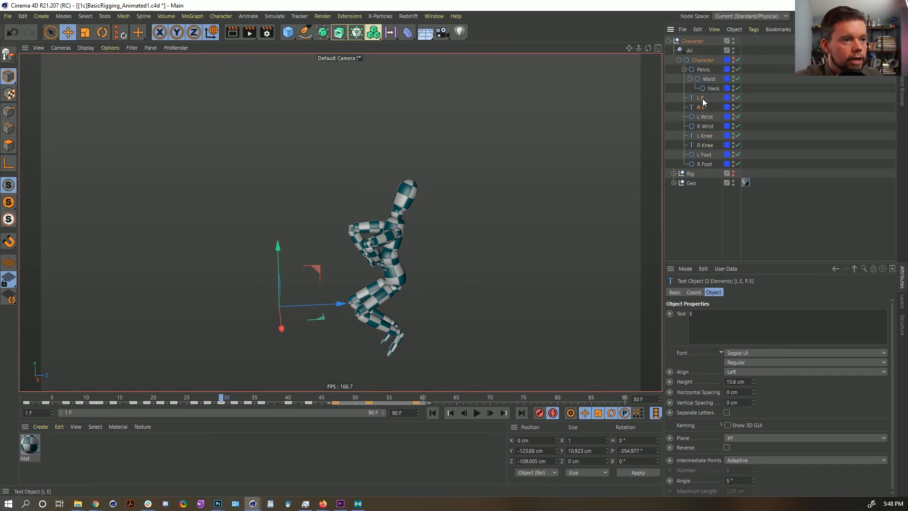
pyautogui.moveTo(319, 288); pyautogui.dragTo(533, 264)
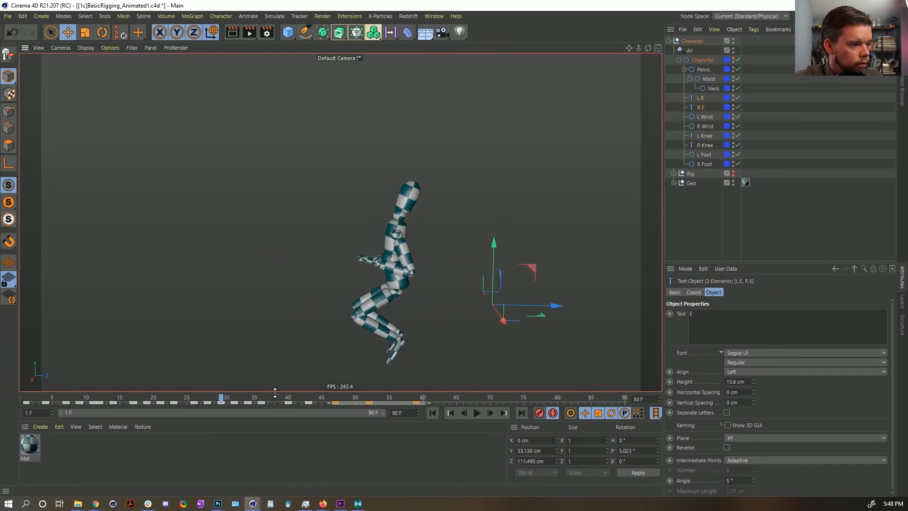
pyautogui.moveTo(224, 399); pyautogui.dragTo(308, 397)
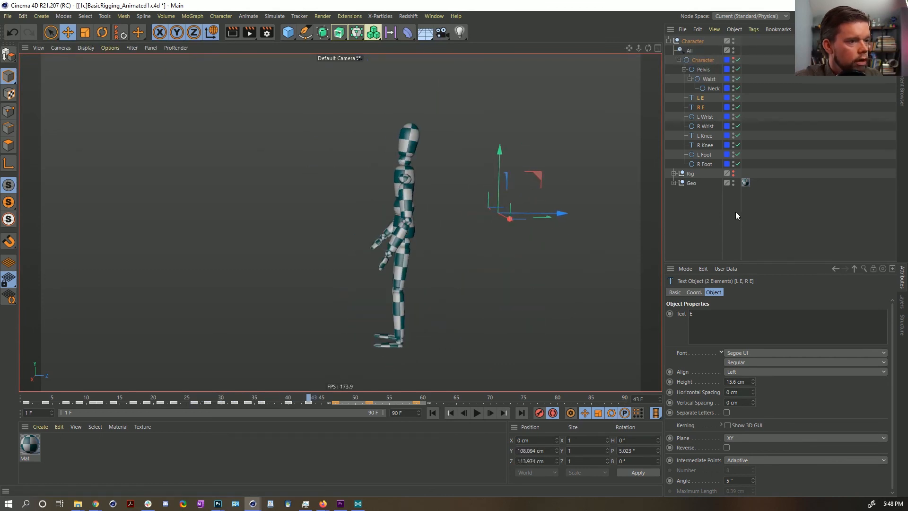
# Clear the selection, turn off autokeying, and save the project at frame 1.
pyautogui.click(735, 211)
pyautogui.click(552, 412)
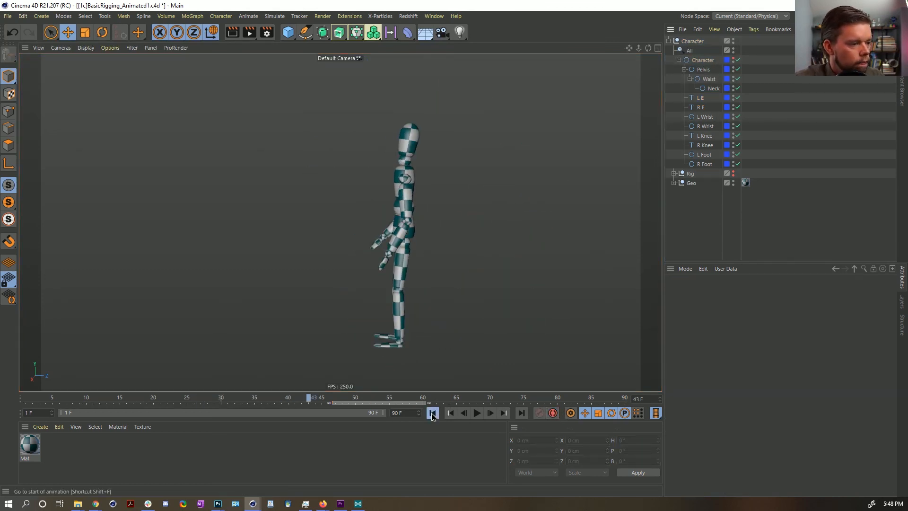
pyautogui.click(432, 413)
pyautogui.hotkey('ctrl', 's')
# Play the saved animation through once and return to frame 1.
pyautogui.click(477, 413)
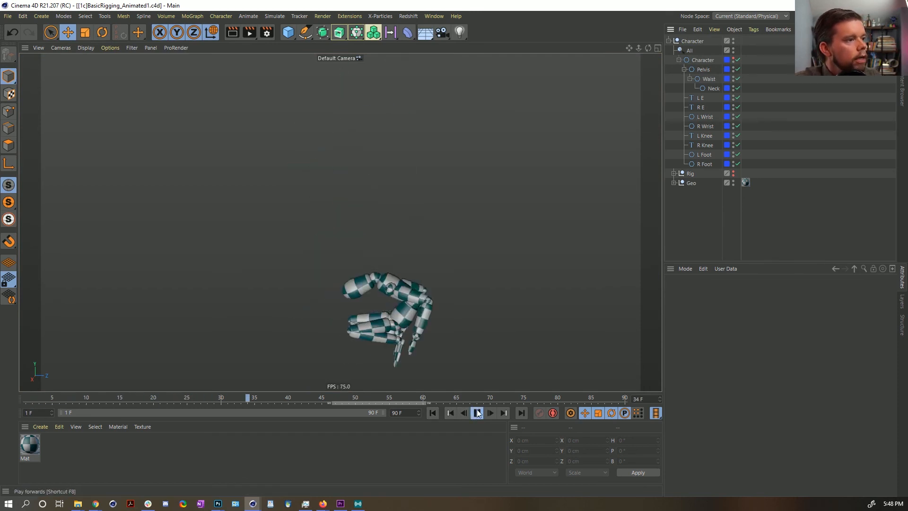
pyautogui.click(477, 413)
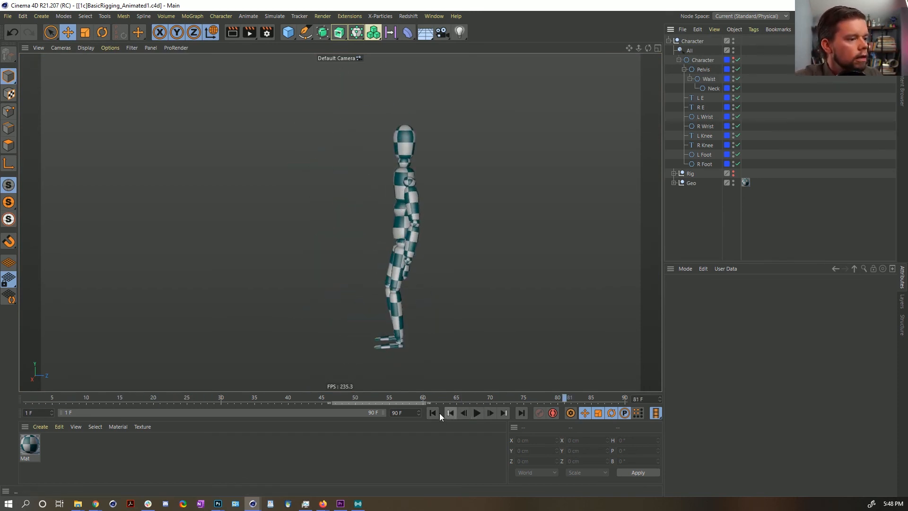
pyautogui.click(433, 412)
# Collapse the Character hierarchy, add a MoGraph Cloner, and make Character its child.
pyautogui.click(667, 40)
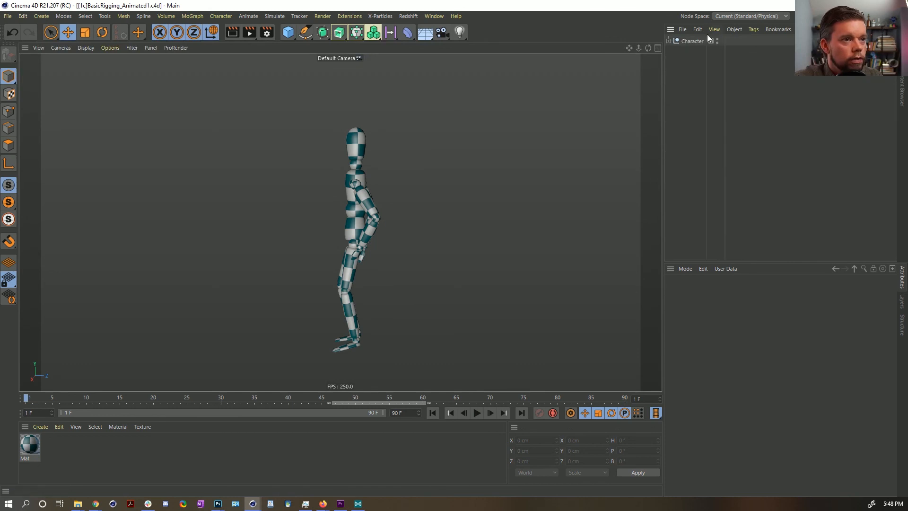
pyautogui.click(668, 41)
pyautogui.click(669, 41)
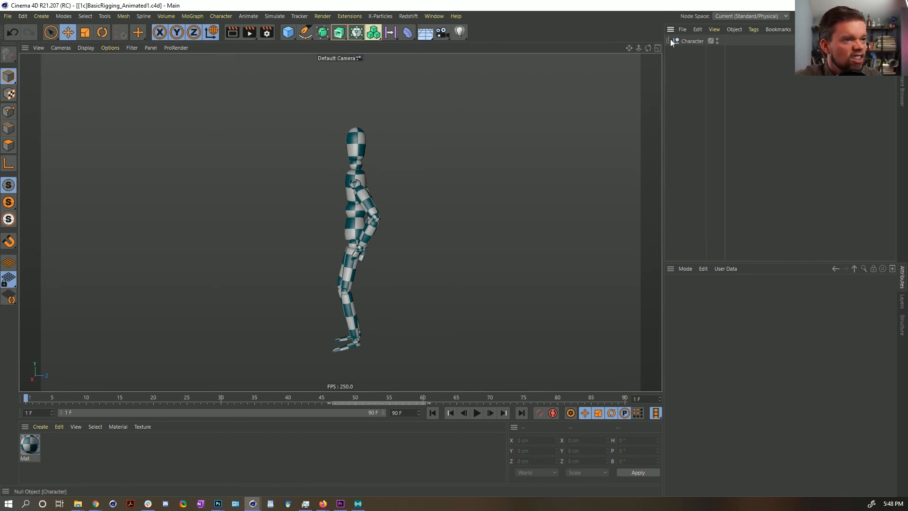
pyautogui.click(373, 32)
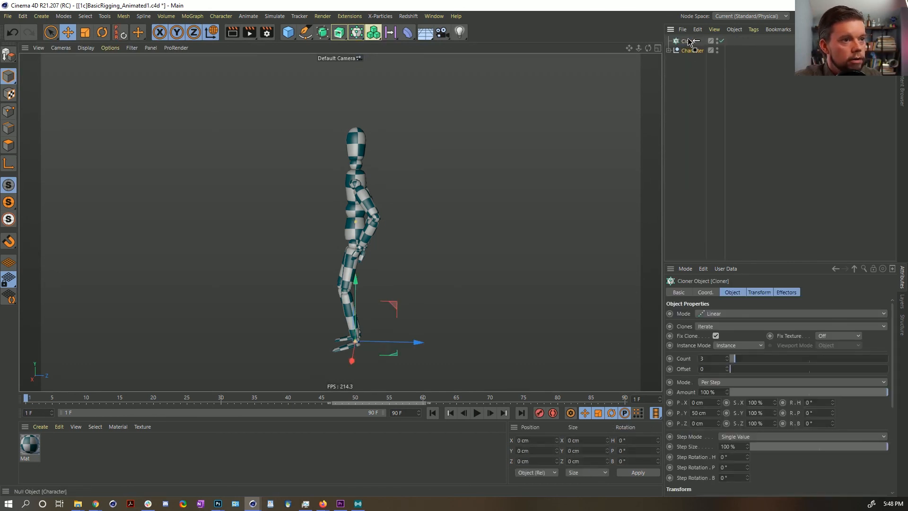
pyautogui.moveTo(688, 43); pyautogui.dragTo(688, 42)
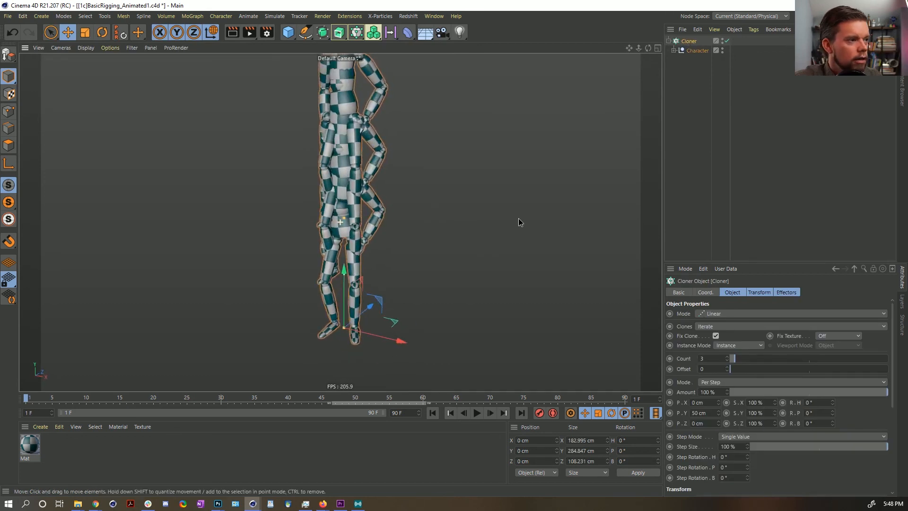
# Set the linear Cloner's P.Y spacing to 138 cm, preview the stacked clones in playback, and return to frame 1.
pyautogui.scroll(-5, 434, 212)
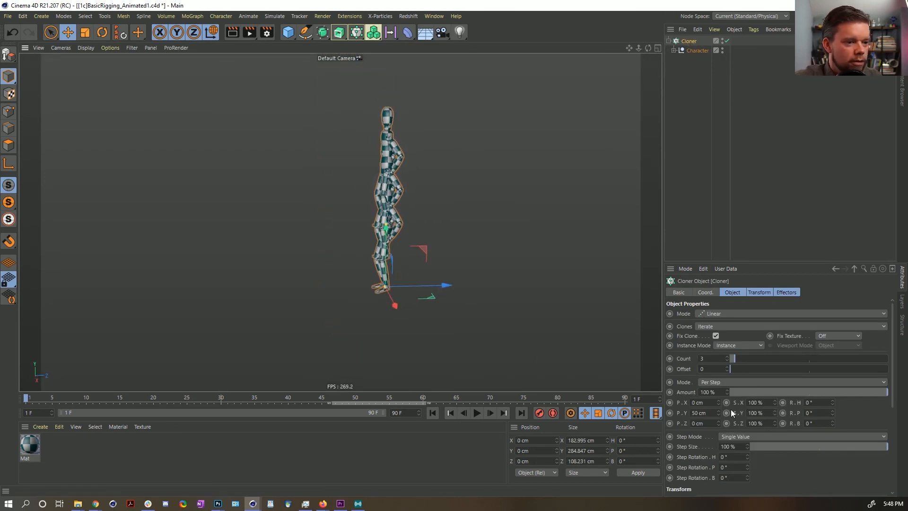
pyautogui.moveTo(718, 412); pyautogui.dragTo(718, 384)
pyautogui.click(476, 413)
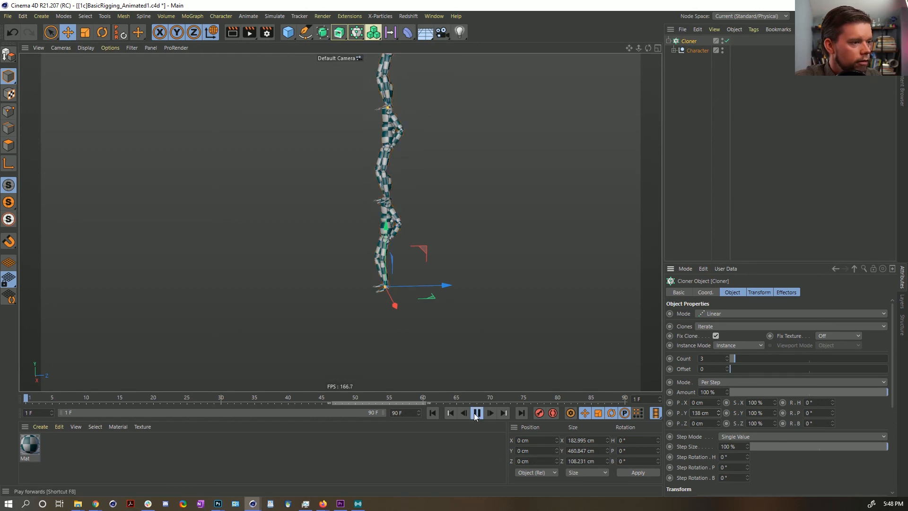
pyautogui.click(431, 414)
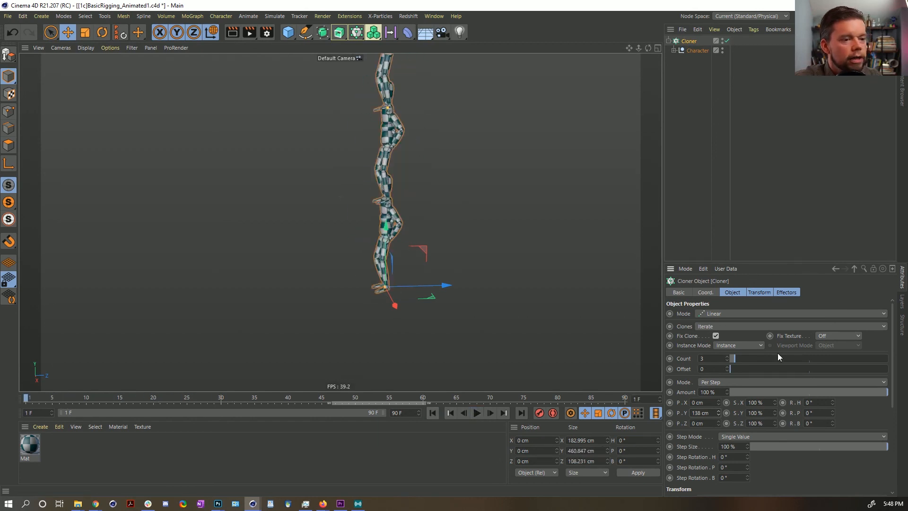
# Switch the Cloner to Honeycomb Array mode with Y (XZ) orientation, laying the characters out across the ground.
pyautogui.click(722, 313)
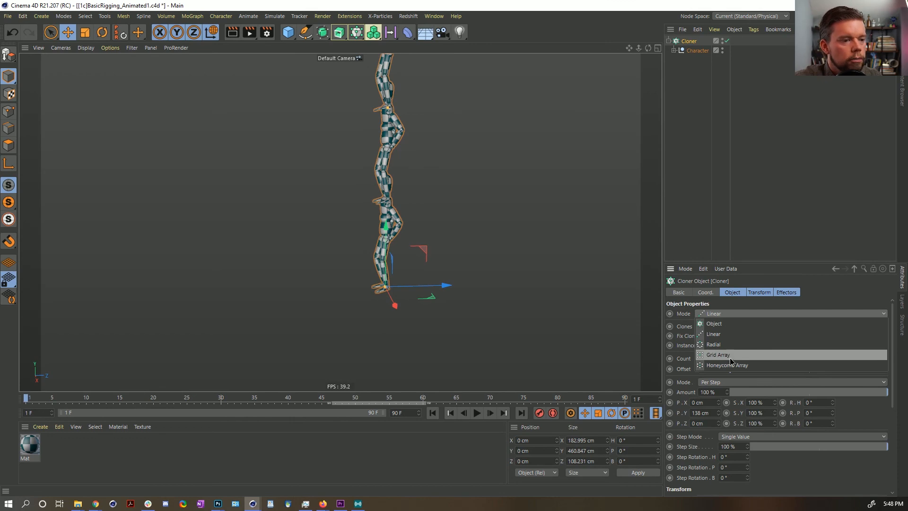
pyautogui.click(728, 365)
pyautogui.click(717, 359)
pyautogui.click(725, 387)
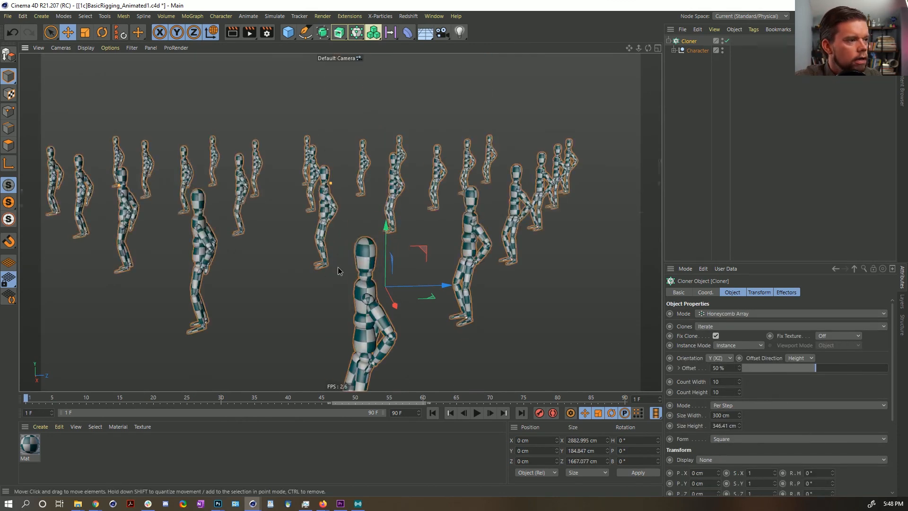
pyautogui.keyDown('alt'); pyautogui.moveTo(338, 267); pyautogui.dragTo(395, 284); pyautogui.keyUp('alt')
pyautogui.keyDown('alt'); pyautogui.moveTo(395, 284); pyautogui.dragTo(243, 294, button='right'); pyautogui.keyUp('alt')
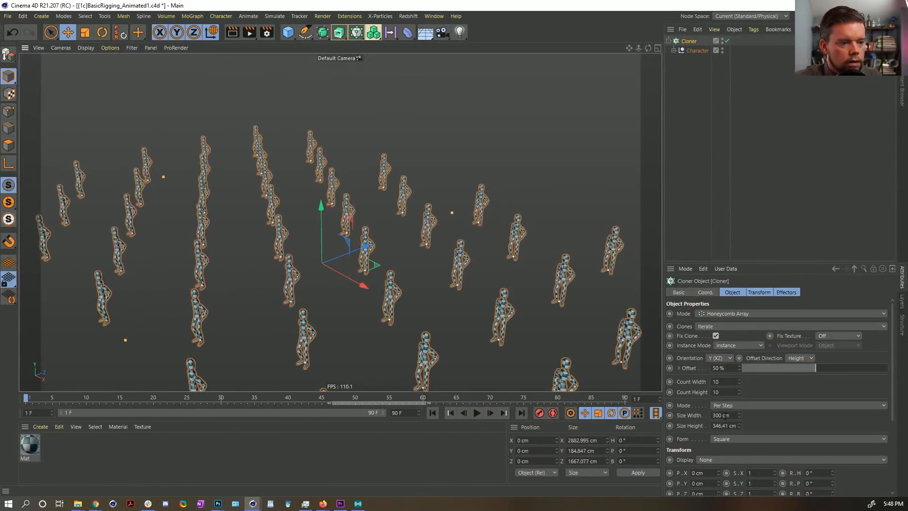
# Set the honeycomb array's Size Width and Size Height to 111 cm each and frame the crowd.
pyautogui.write('111')
pyautogui.press('Tab')
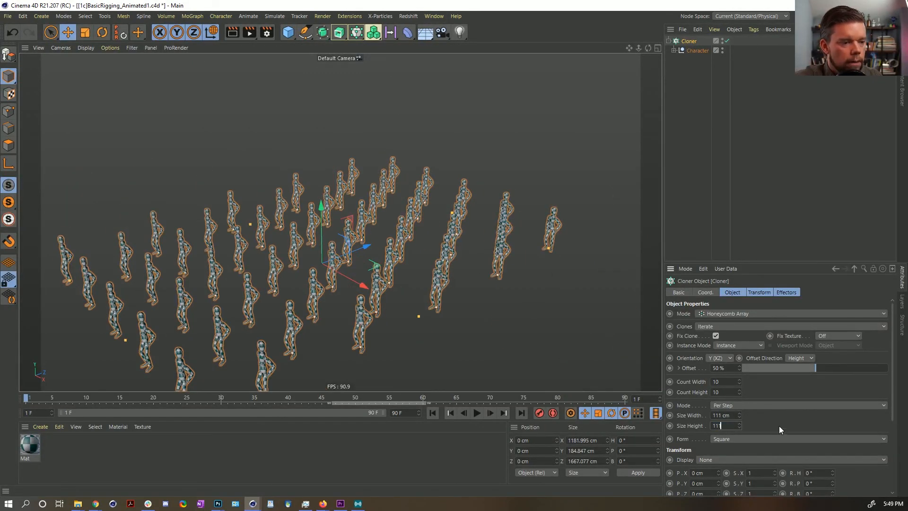
pyautogui.press('Return')
pyautogui.keyDown('alt'); pyautogui.moveTo(387, 307); pyautogui.dragTo(415, 254, button='right'); pyautogui.keyUp('alt')
pyautogui.keyDown('alt'); pyautogui.moveTo(415, 254); pyautogui.dragTo(443, 231, button='middle'); pyautogui.keyUp('alt')
pyautogui.keyDown('alt'); pyautogui.moveTo(444, 231); pyautogui.dragTo(465, 259); pyautogui.keyUp('alt')
# Set the Cloner's Instance Mode to Multi-Instance and play the cloned crowd's animation.
pyautogui.click(737, 345)
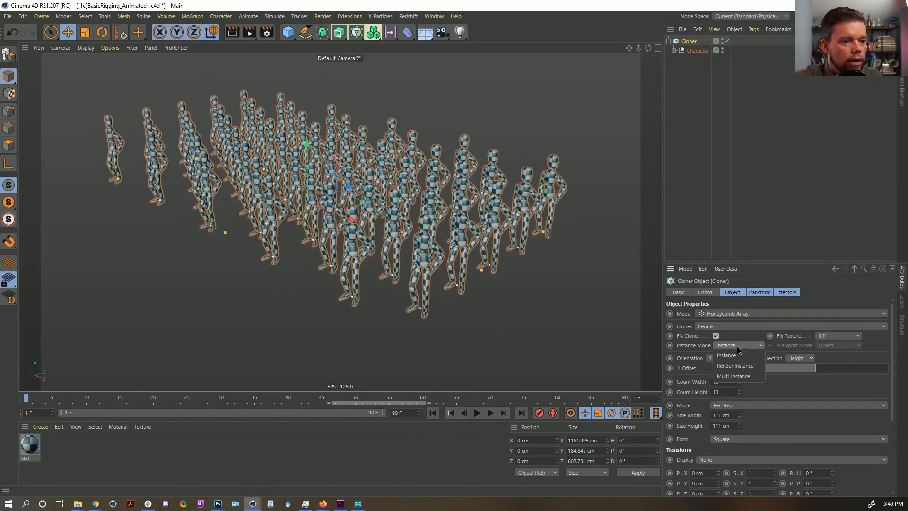
pyautogui.click(734, 376)
pyautogui.click(482, 412)
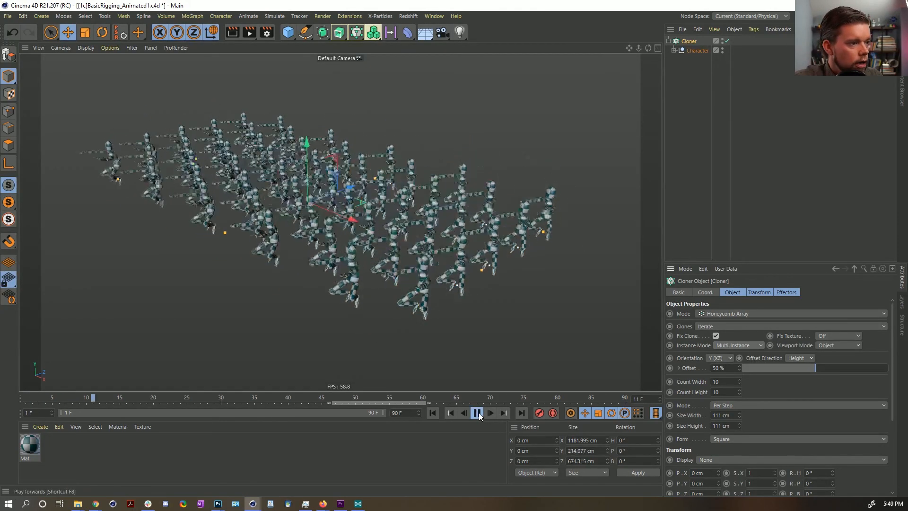
pyautogui.click(479, 412)
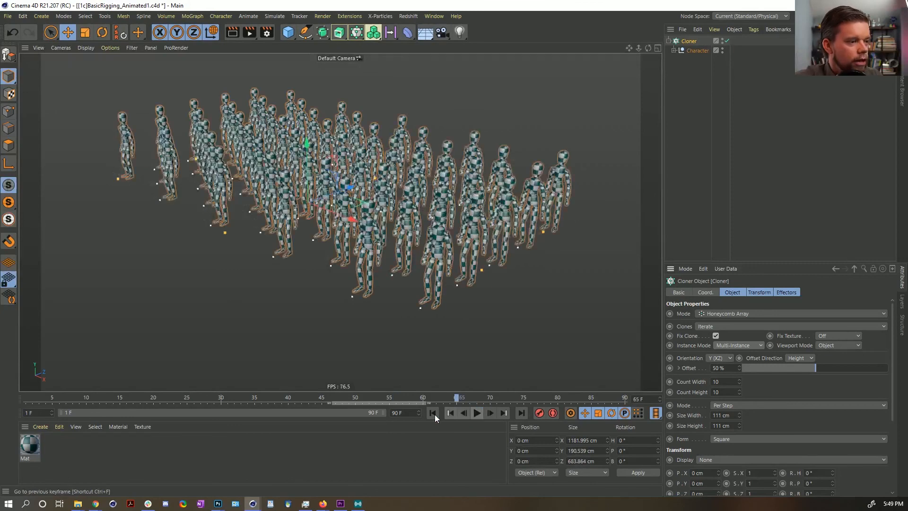
# Return to frame 1, add a Random effector to the Cloner, and disable its Position randomization.
pyautogui.click(433, 413)
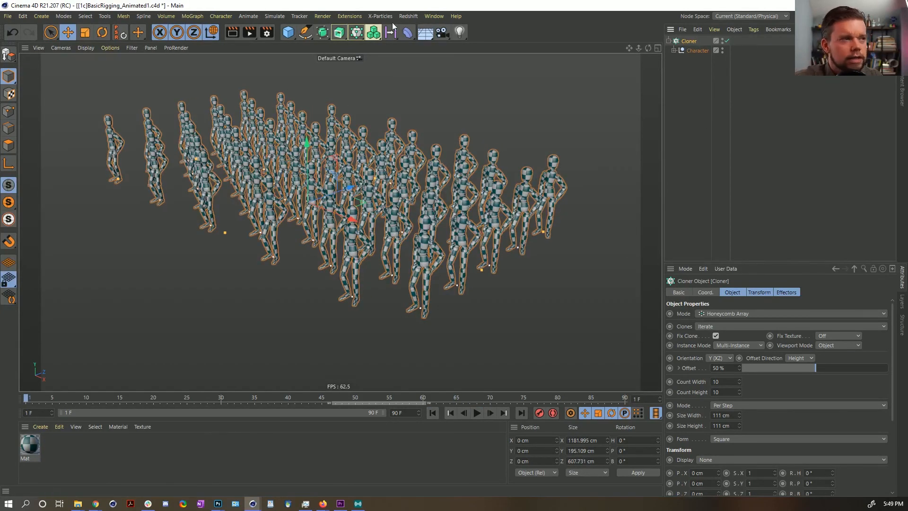
pyautogui.click(373, 32)
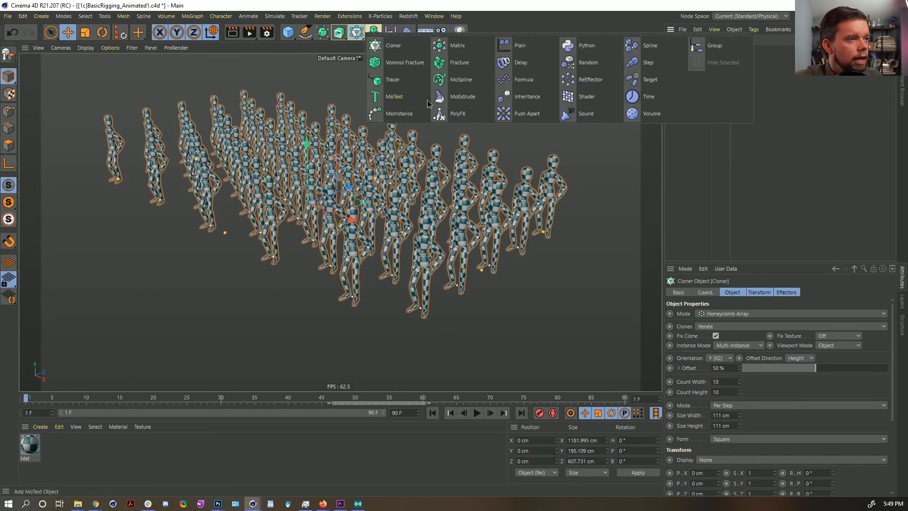
pyautogui.click(358, 35)
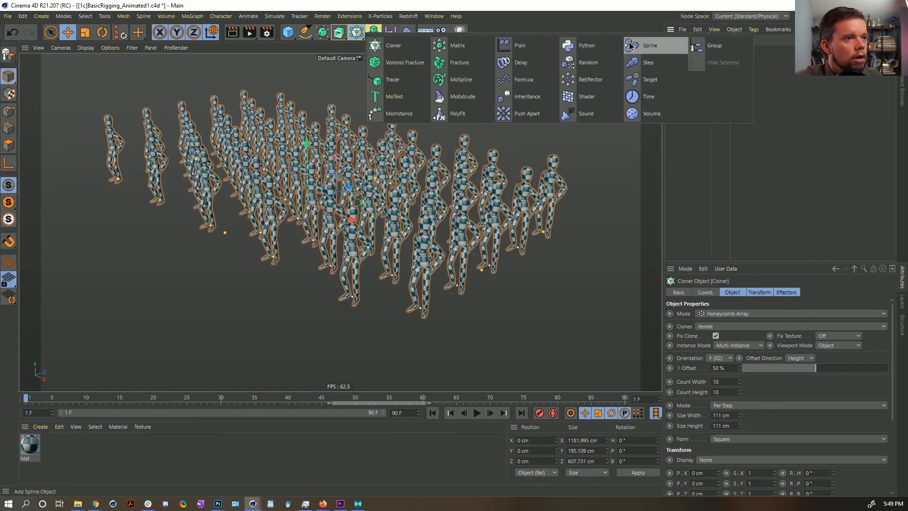
pyautogui.click(587, 63)
pyautogui.click(703, 333)
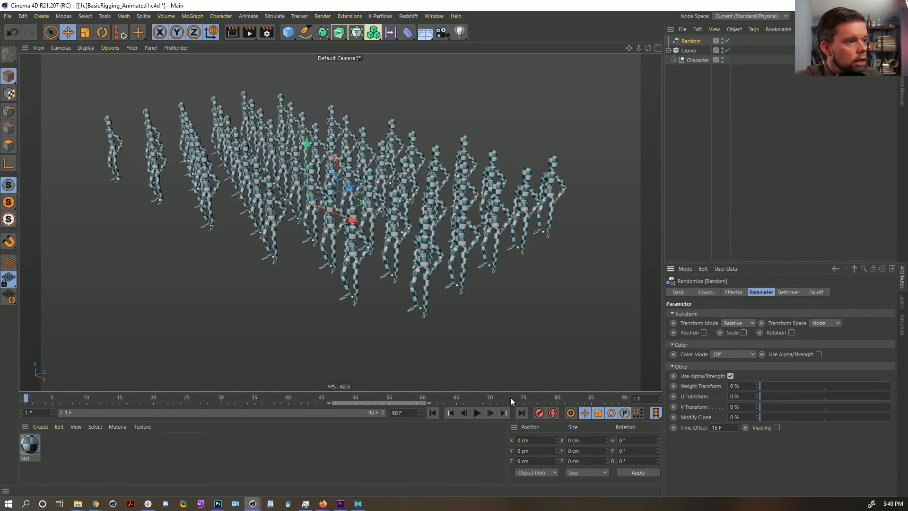
pyautogui.moveTo(276, 399); pyautogui.dragTo(1, 380)
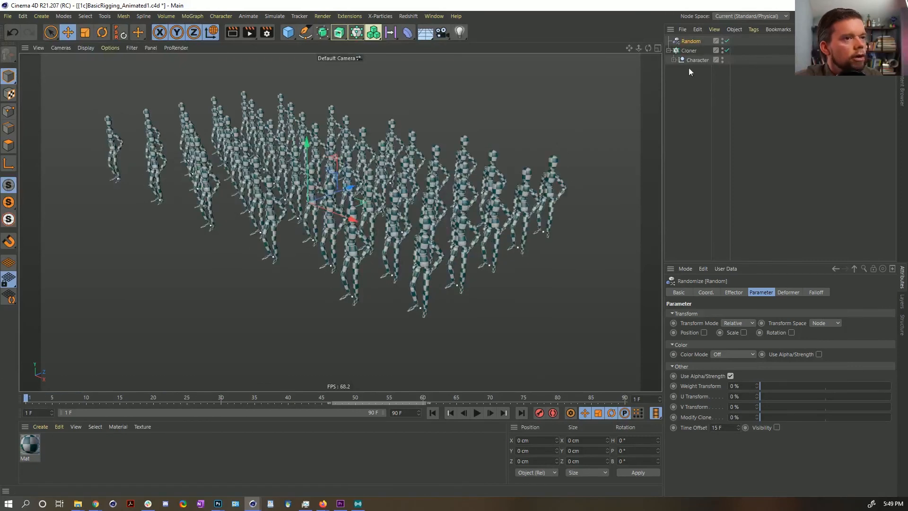
# Enable Scale in the Random effector with Uniform Scale and Absolute Scale on, and set the scale variation to 0.13.
pyautogui.click(743, 333)
pyautogui.click(766, 374)
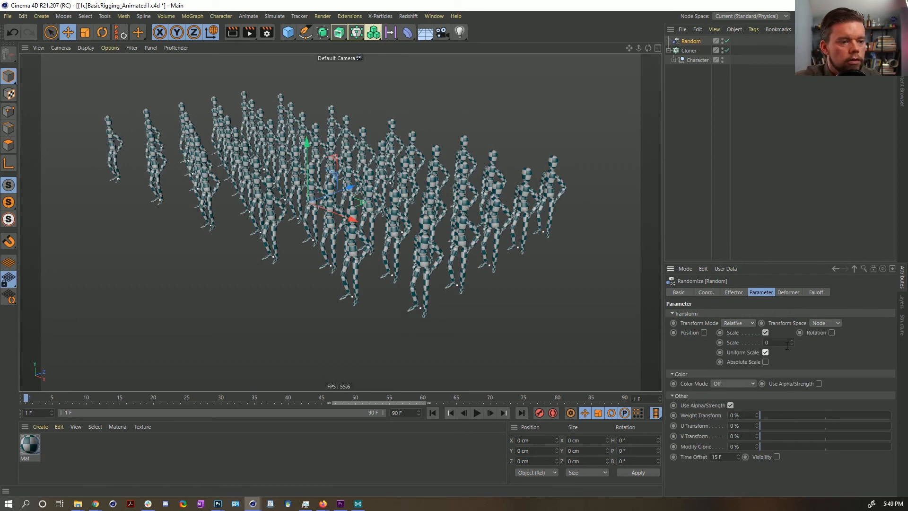
pyautogui.moveTo(793, 341); pyautogui.dragTo(759, 344)
# Randomize Position with P.Y at 0 cm, and enable Rotation with R.H at 136° in the Random effector.
pyautogui.click(704, 333)
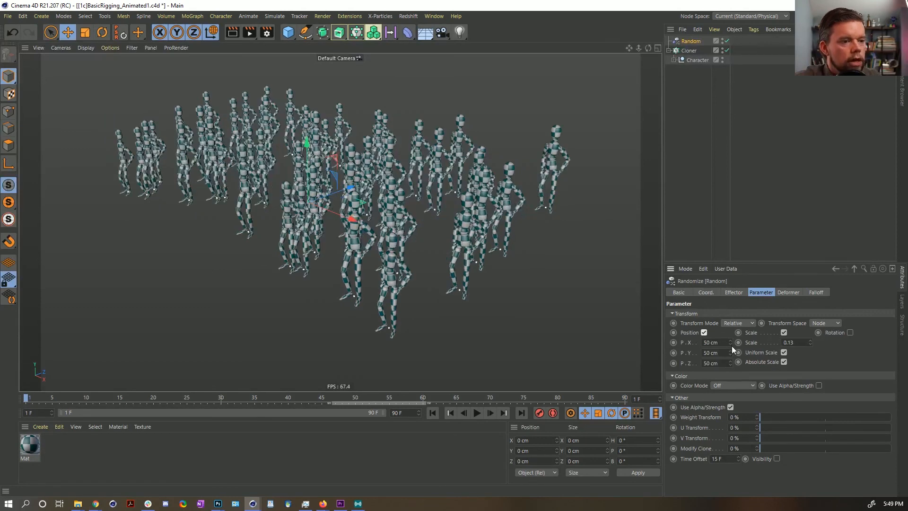
pyautogui.write('90')
pyautogui.press('Return')
pyautogui.click(850, 332)
pyautogui.moveTo(878, 344); pyautogui.dragTo(877, 312)
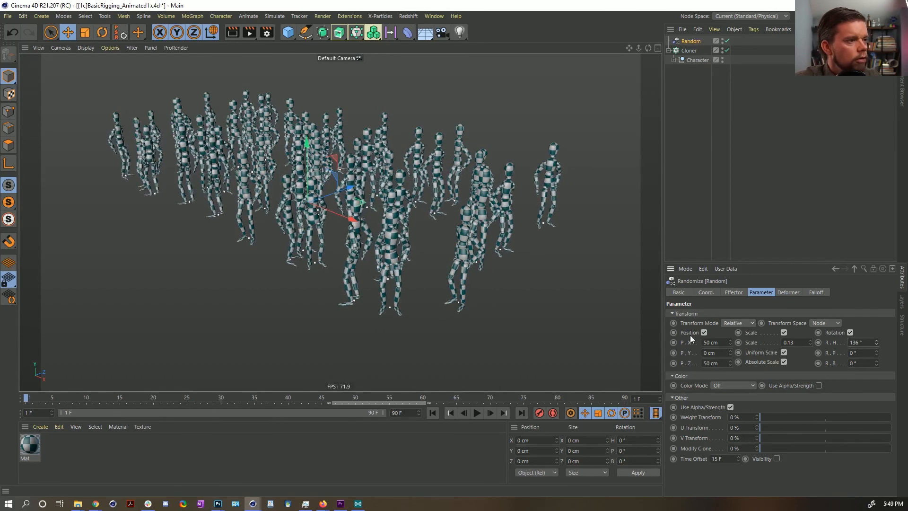
# Play the randomized crowd's animation, select the Cloner, and return to frame 1.
pyautogui.click(477, 413)
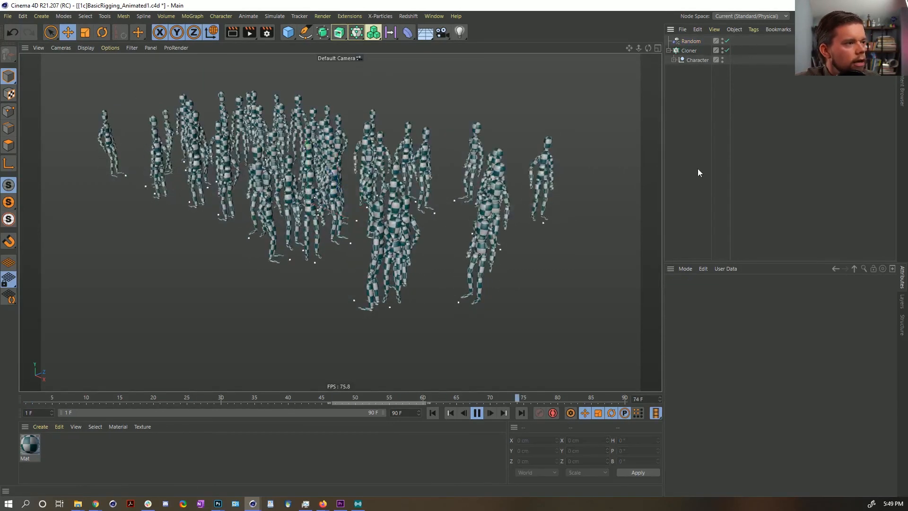
pyautogui.click(693, 50)
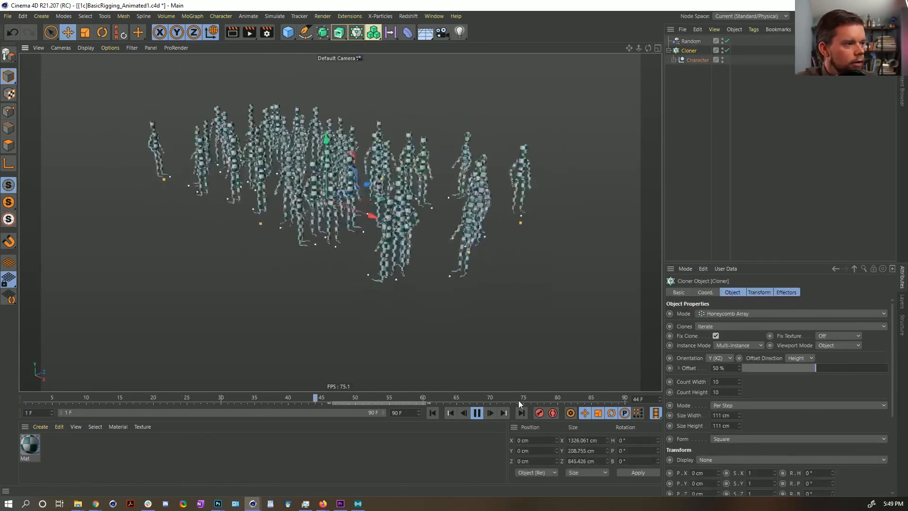
pyautogui.click(475, 412)
pyautogui.click(433, 412)
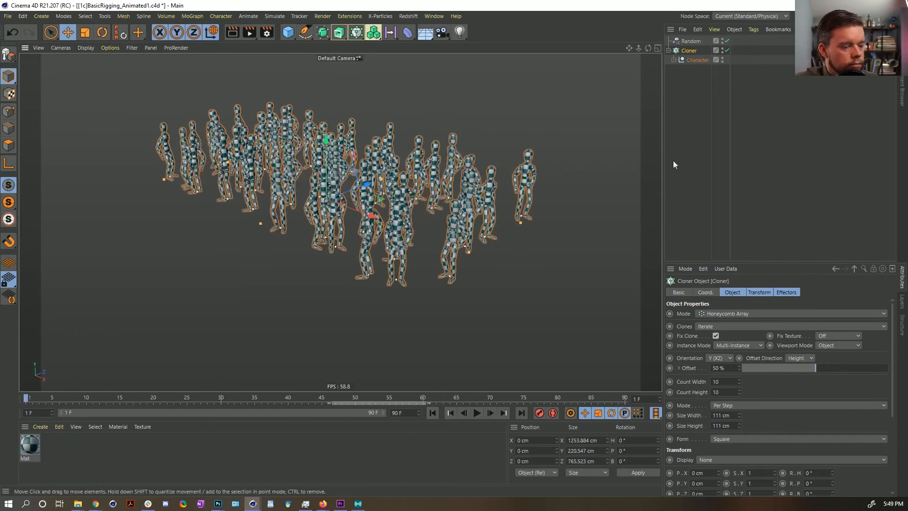
# Take the Character null out of the Cloner and nest it back inside.
pyautogui.moveTo(696, 60); pyautogui.dragTo(697, 103)
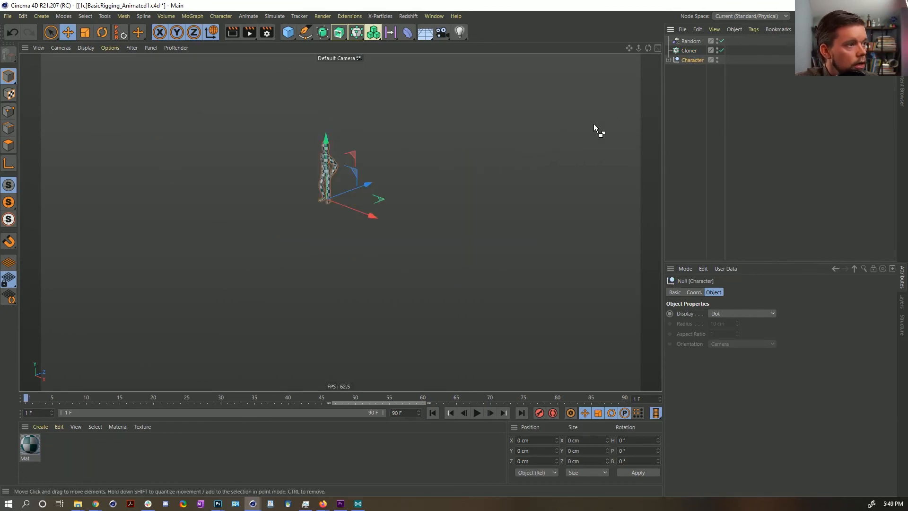
pyautogui.hotkey('ctrl', 's')
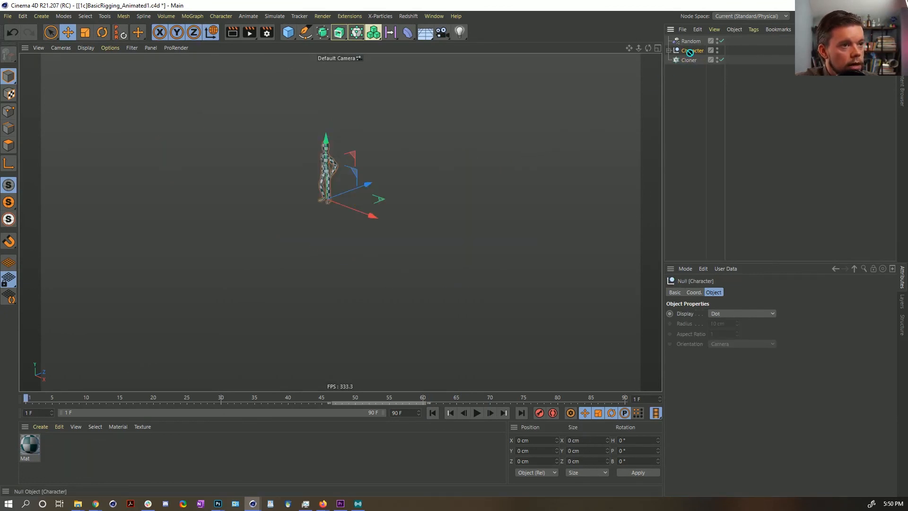
pyautogui.moveTo(688, 58); pyautogui.dragTo(688, 60)
# Set the Cloner's Count Width and Count Height to 22 each and preview the larger crowd in playback.
pyautogui.click(688, 49)
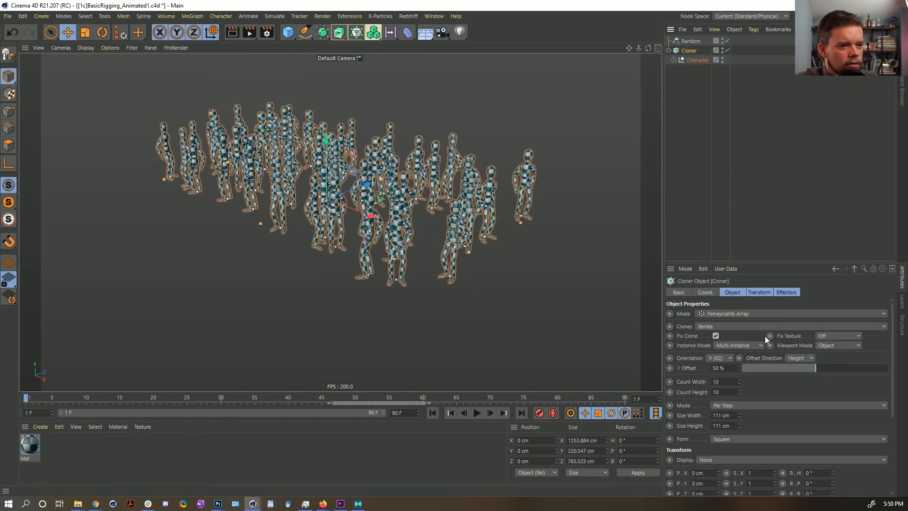
pyautogui.doubleClick(717, 392)
pyautogui.write('22')
pyautogui.press('Return')
pyautogui.scroll(-4, 537, 266)
pyautogui.keyDown('alt'); pyautogui.moveTo(537, 267); pyautogui.dragTo(509, 252, button='middle'); pyautogui.keyUp('alt')
pyautogui.click(476, 413)
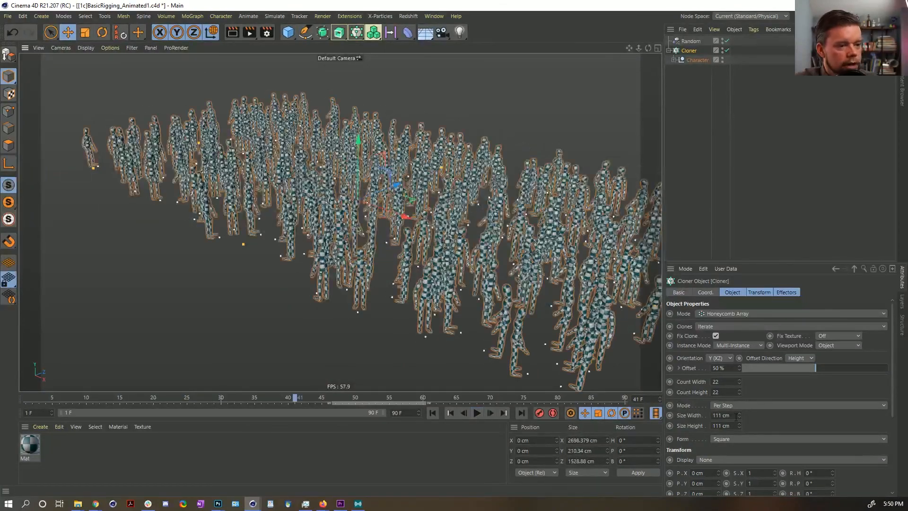
# Set the Cloner's Count Width and Count Height to 33 each, reframe the crowd, and play it from frame 1.
pyautogui.write('33')
pyautogui.press('Return')
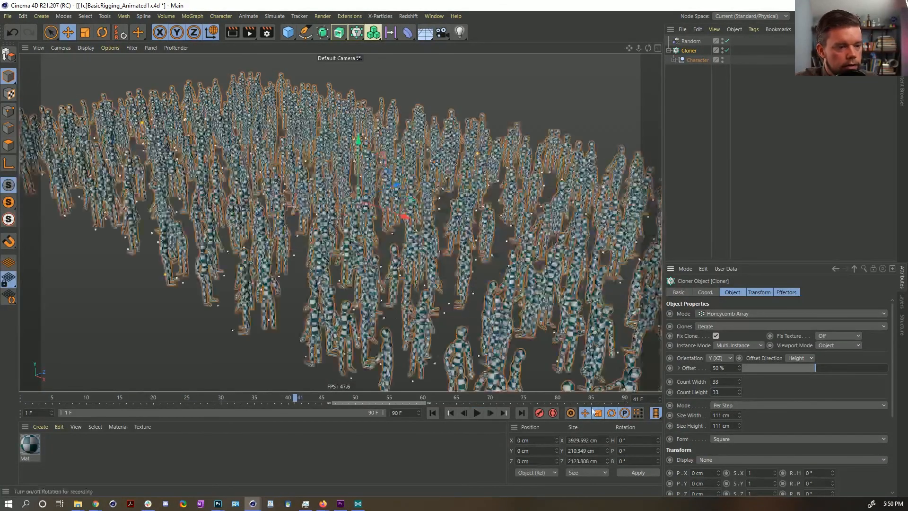
pyautogui.keyDown('alt'); pyautogui.moveTo(414, 228); pyautogui.dragTo(356, 209, button='middle'); pyautogui.keyUp('alt')
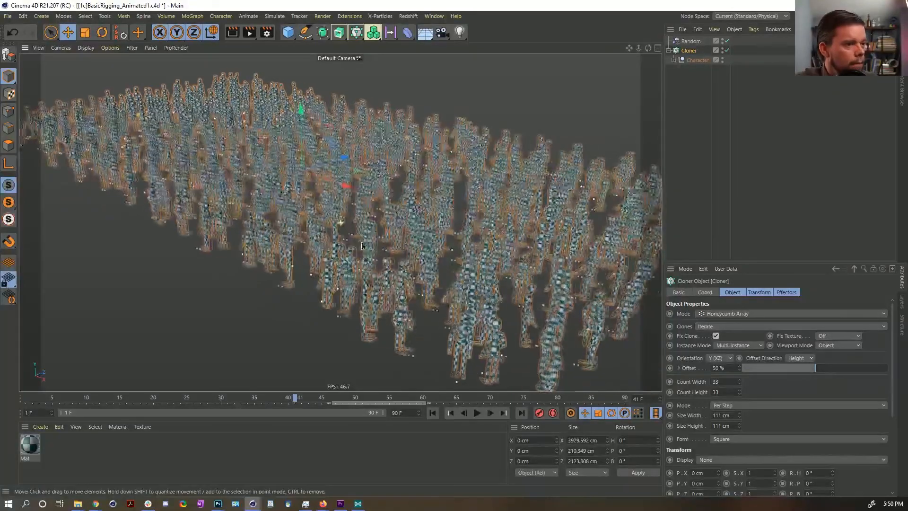
pyautogui.click(432, 413)
pyautogui.click(477, 412)
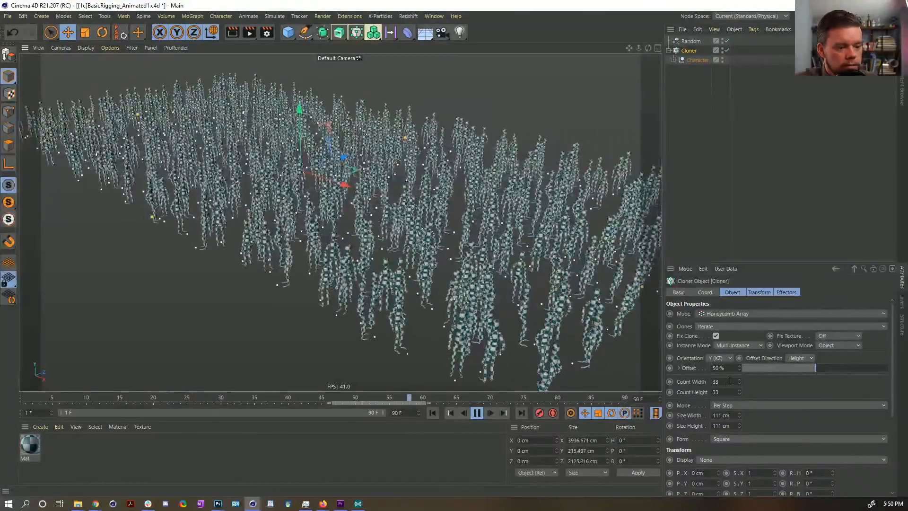
# With playback running, set the Cloner's Count Width and Count Height to 44 each, and raise Count Height further to 55.
pyautogui.press('Return')
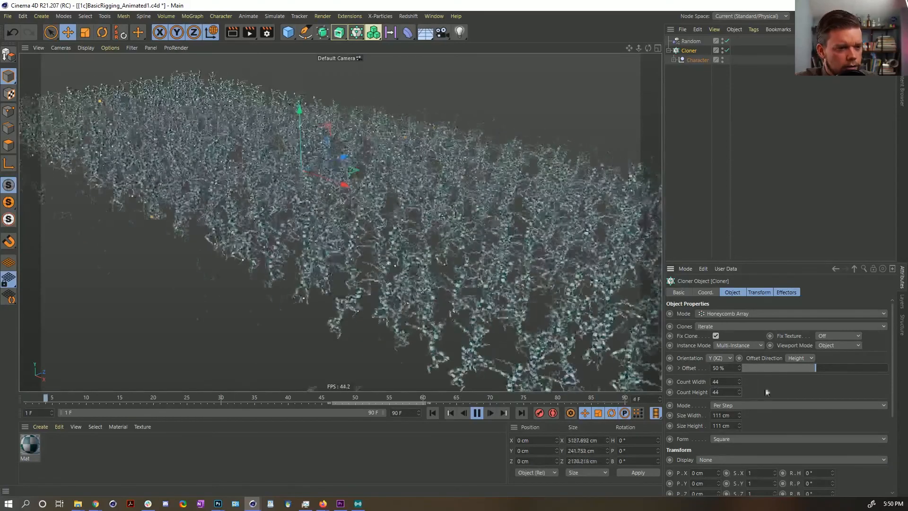
pyautogui.click(695, 197)
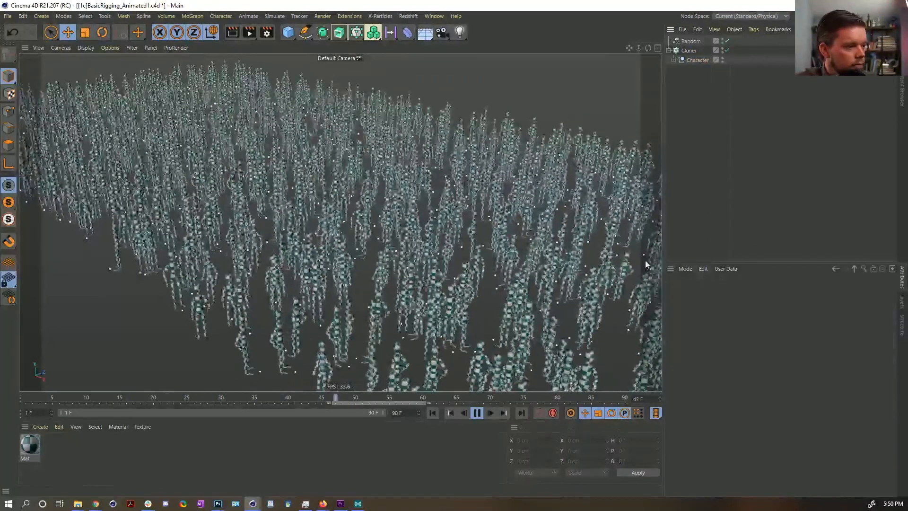
pyautogui.click(689, 50)
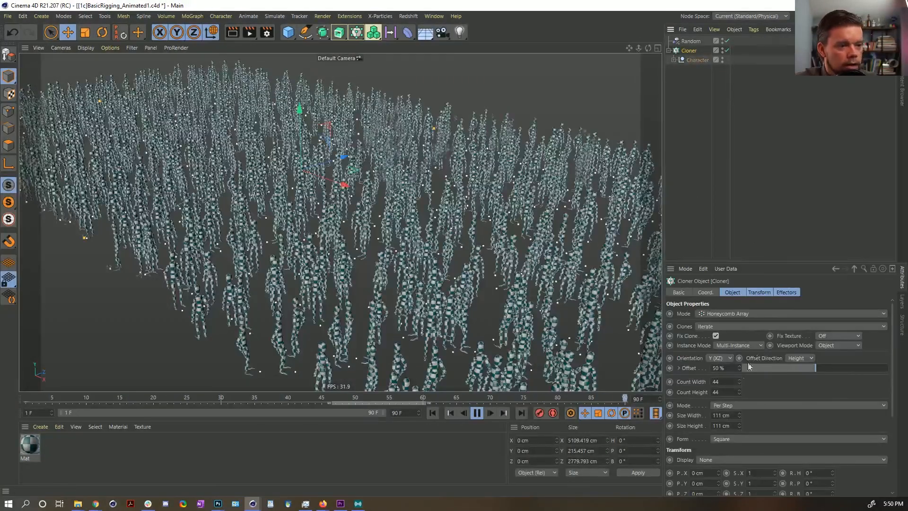
pyautogui.doubleClick(720, 392)
pyautogui.write('55')
pyautogui.press('Return')
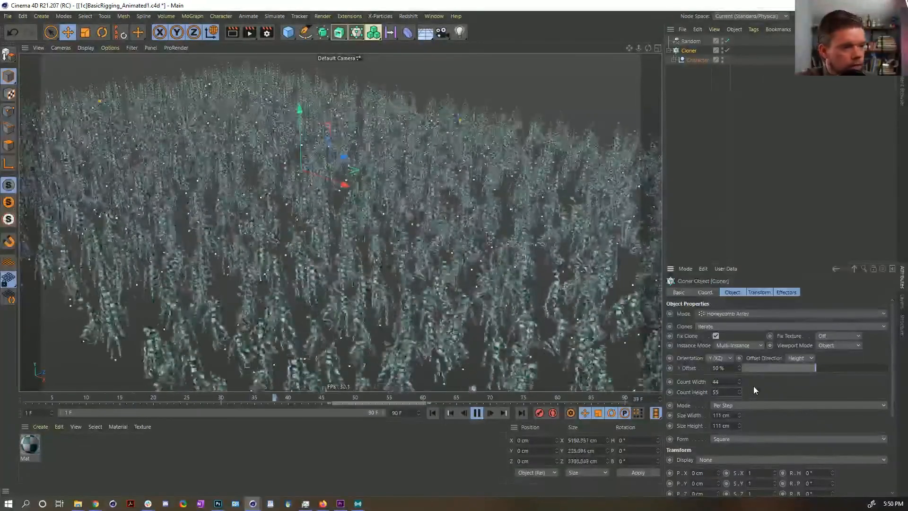
pyautogui.click(672, 190)
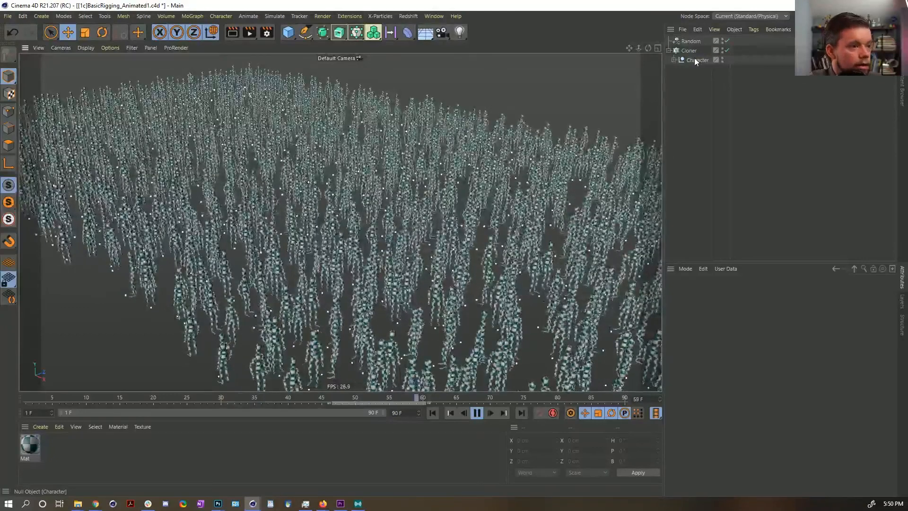
# Take the Character null out of the Cloner, frame the single figure from the side, and stop playback at frame 1.
pyautogui.click(693, 59)
pyautogui.keyDown('alt'); pyautogui.moveTo(298, 153); pyautogui.dragTo(529, 151, button='right'); pyautogui.keyUp('alt')
pyautogui.keyDown('alt'); pyautogui.moveTo(378, 147); pyautogui.dragTo(441, 253, button='middle'); pyautogui.keyUp('alt')
pyautogui.keyDown('alt'); pyautogui.moveTo(402, 212); pyautogui.dragTo(343, 208); pyautogui.keyUp('alt')
pyautogui.keyDown('alt'); pyautogui.moveTo(389, 208); pyautogui.dragTo(365, 228, button='middle'); pyautogui.keyUp('alt')
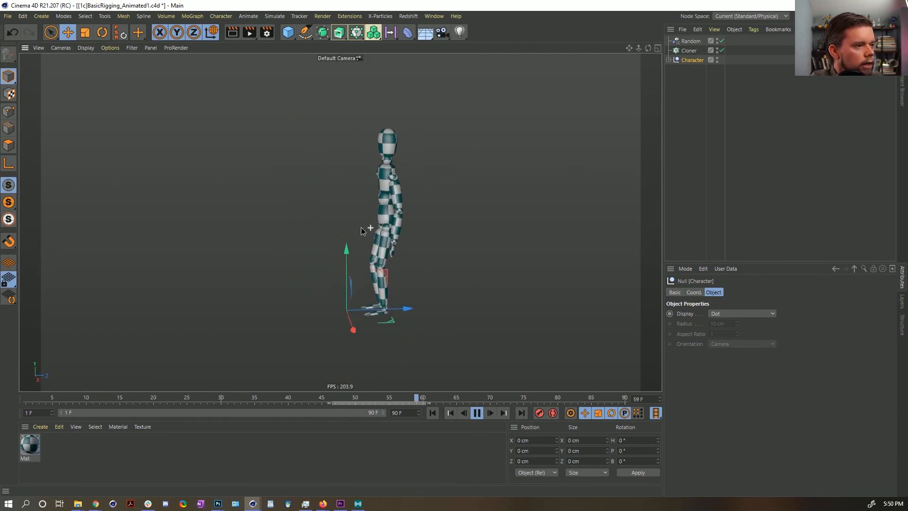
pyautogui.click(475, 413)
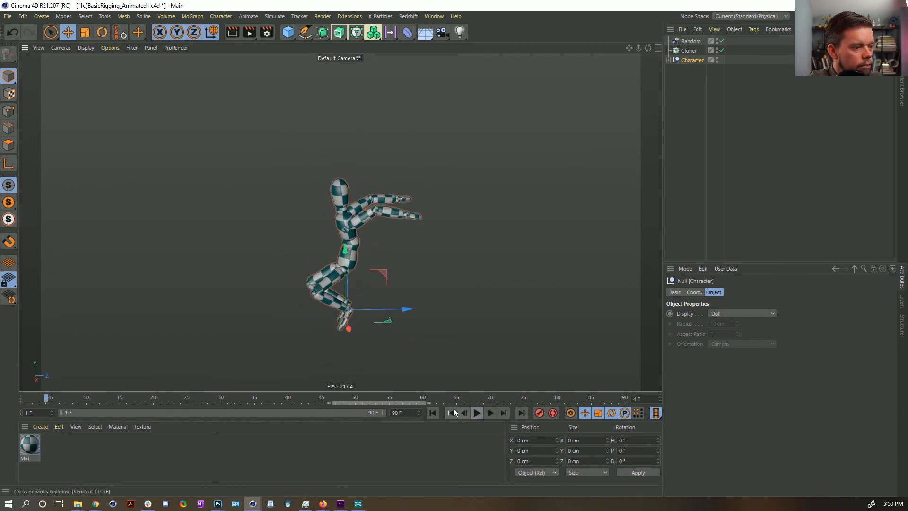
pyautogui.click(434, 413)
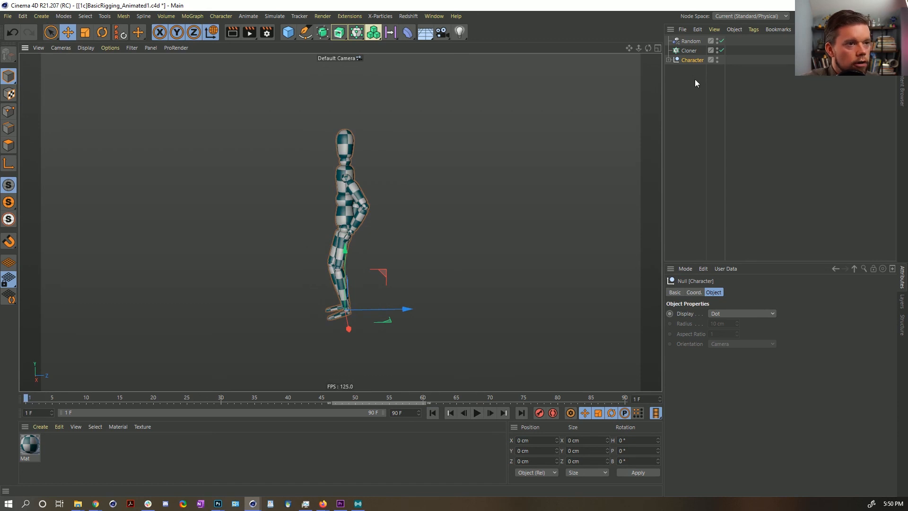
# Expand the Character hierarchy and show the L Wrist controller with its animation path in the viewport.
pyautogui.click(668, 60)
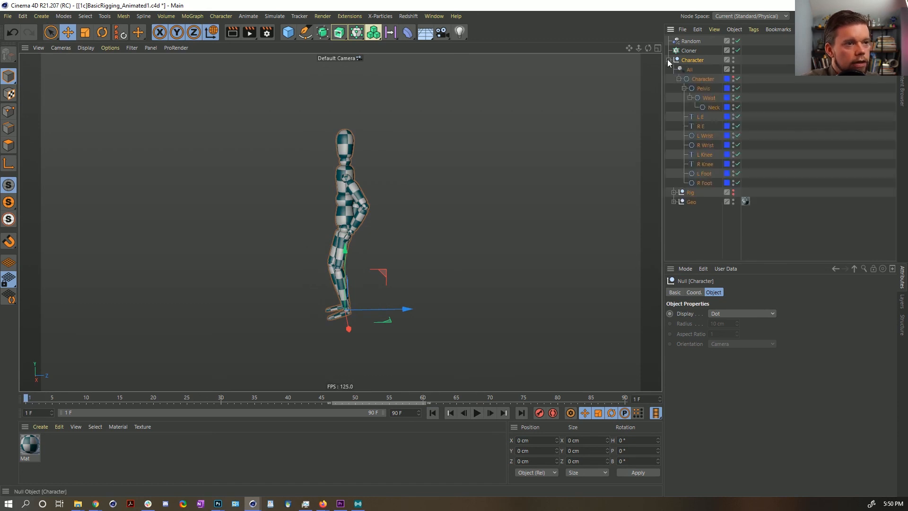
pyautogui.click(705, 135)
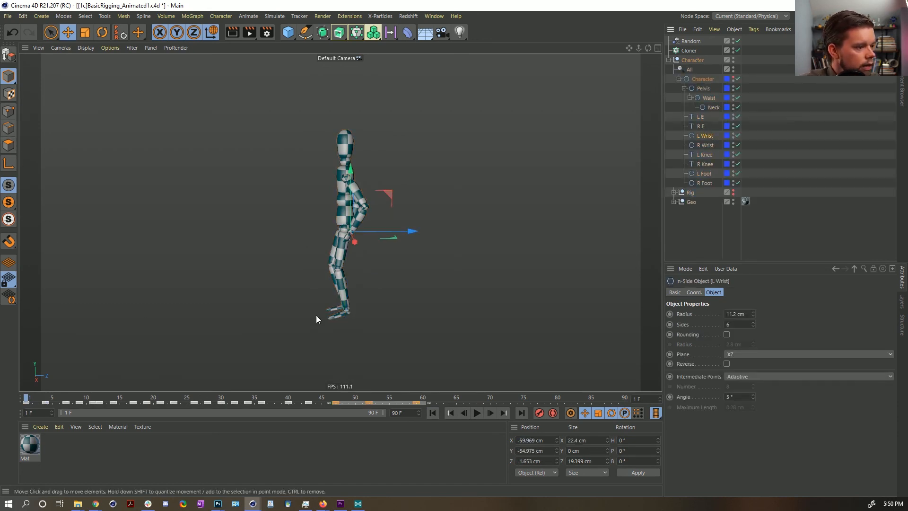
pyautogui.click(733, 134)
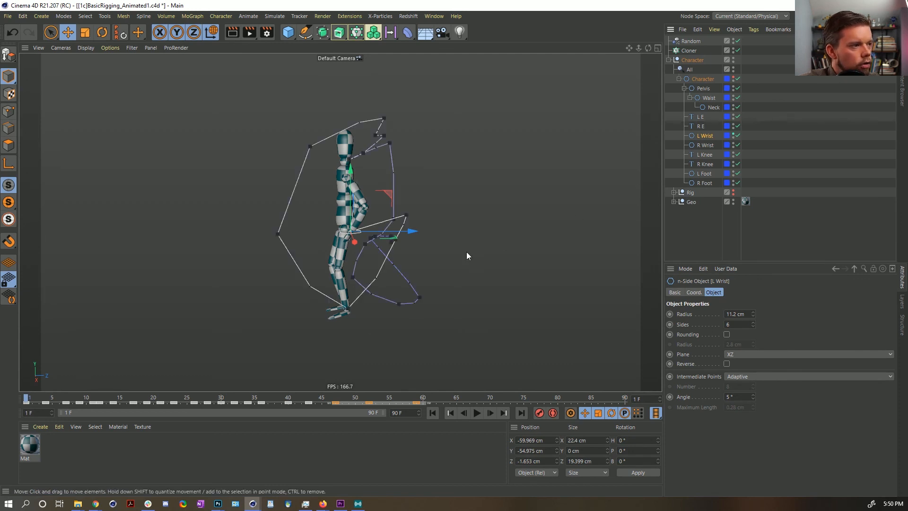
pyautogui.keyDown('alt'); pyautogui.moveTo(453, 220); pyautogui.dragTo(423, 208); pyautogui.keyUp('alt')
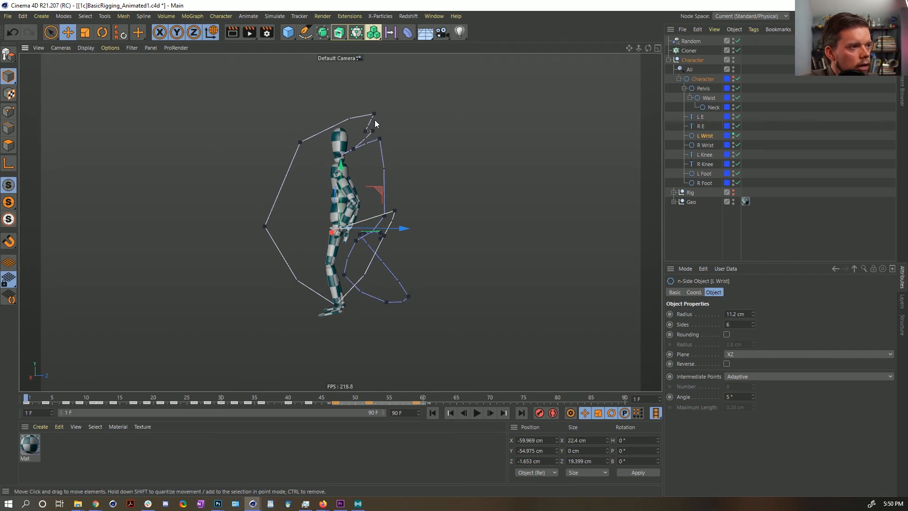
# Move the L Wrist's frame 7 key on its motion path down and away from the body, and go to frame 7.
pyautogui.moveTo(385, 236); pyautogui.dragTo(396, 249)
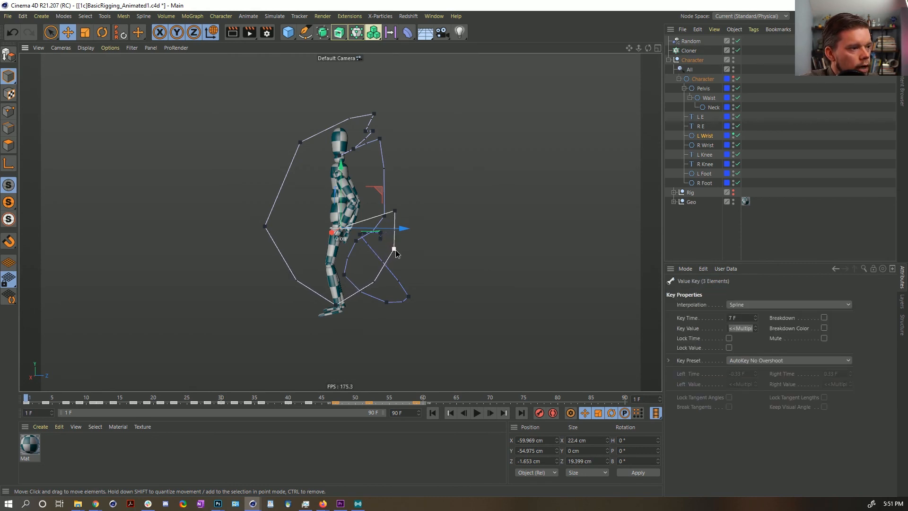
pyautogui.moveTo(409, 398); pyautogui.dragTo(68, 351)
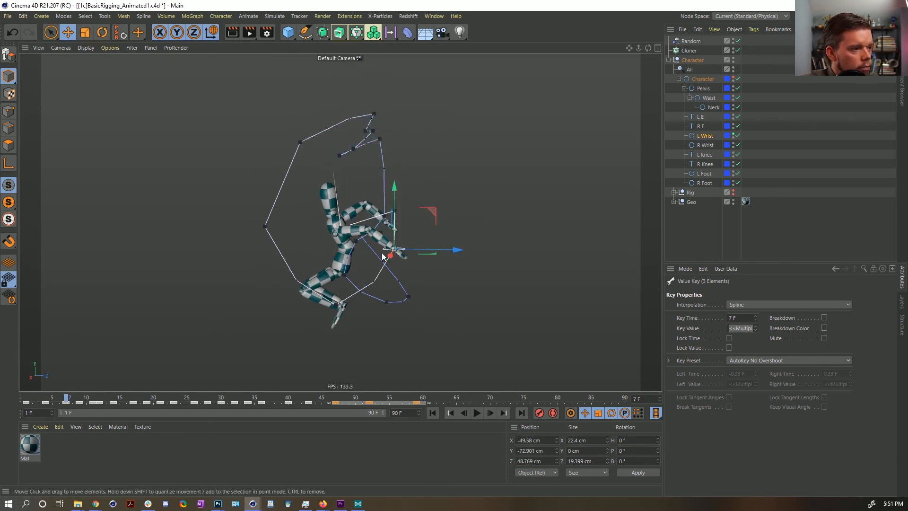
# Try repositioning the L Wrist controller at frame 7, and undo the move.
pyautogui.moveTo(405, 249)
pyautogui.mouseDown()
pyautogui.moveTo(403, 258)
pyautogui.moveTo(393, 252)
pyautogui.mouseUp()
pyautogui.hotkey('ctrl', 'z')
pyautogui.hotkey('ctrl', 'z')
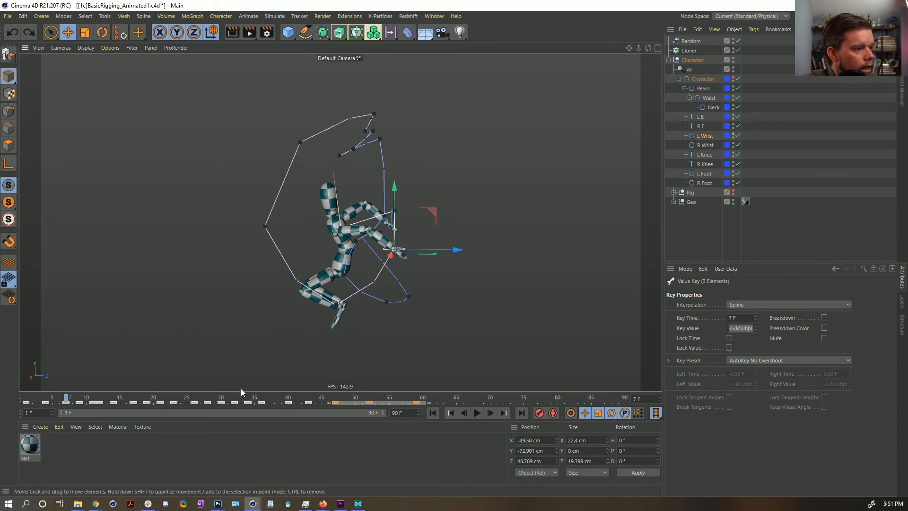
# Scrub forward to frame 31 and back to frame 8 to examine the L Wrist's movement along its path.
pyautogui.moveTo(73, 400); pyautogui.dragTo(231, 412)
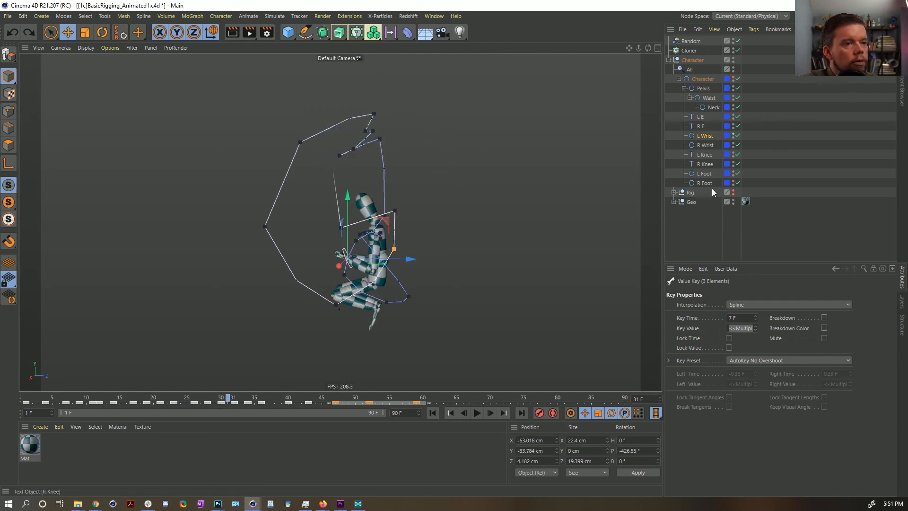
pyautogui.moveTo(210, 397); pyautogui.dragTo(73, 398)
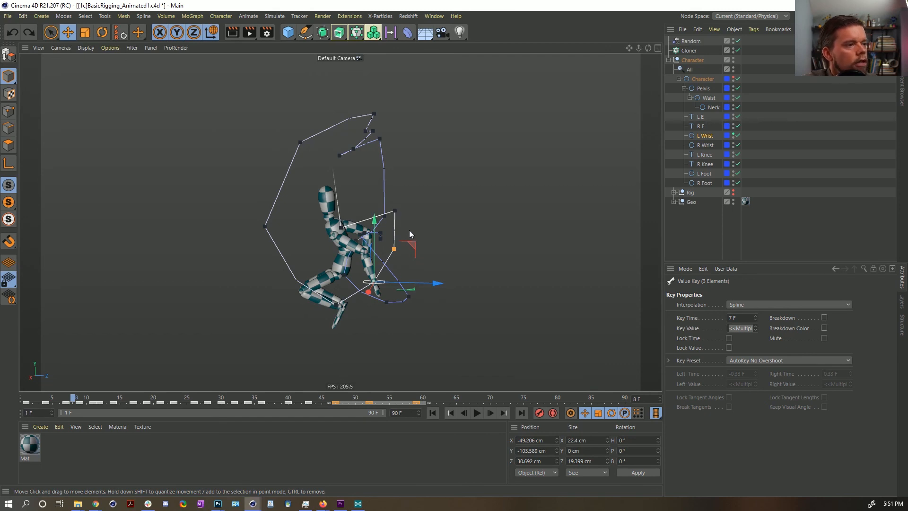
# Adjust the L Wrist's frame 47 key on its motion path in the viewport, and clear the selection.
pyautogui.click(365, 234)
pyautogui.moveTo(365, 233); pyautogui.dragTo(380, 230)
pyautogui.click(682, 226)
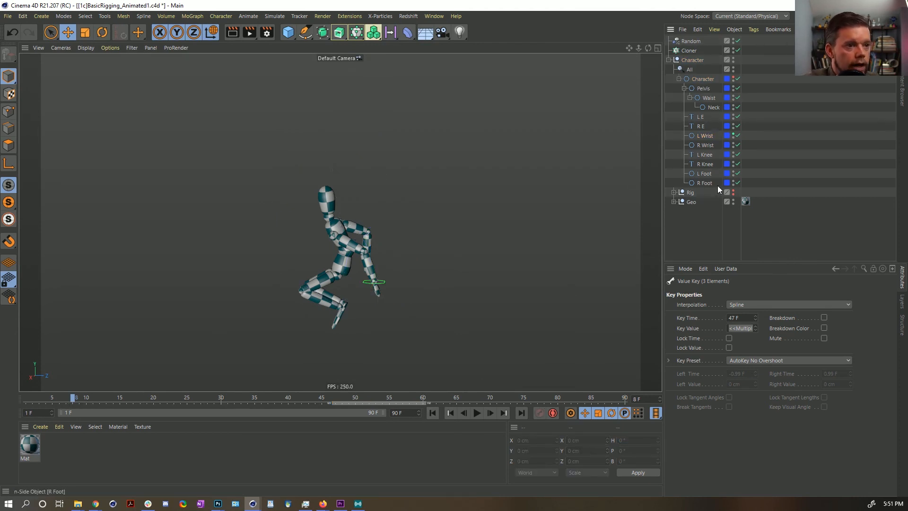
# Show the L Foot controller with its animation path, and nudge its frame 19 and frame 26 keys outward to round the arc.
pyautogui.click(706, 173)
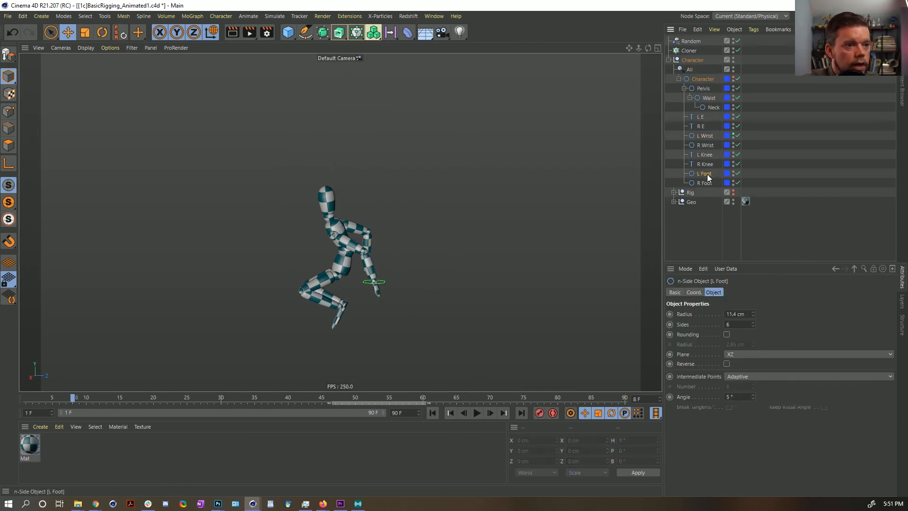
pyautogui.click(733, 171)
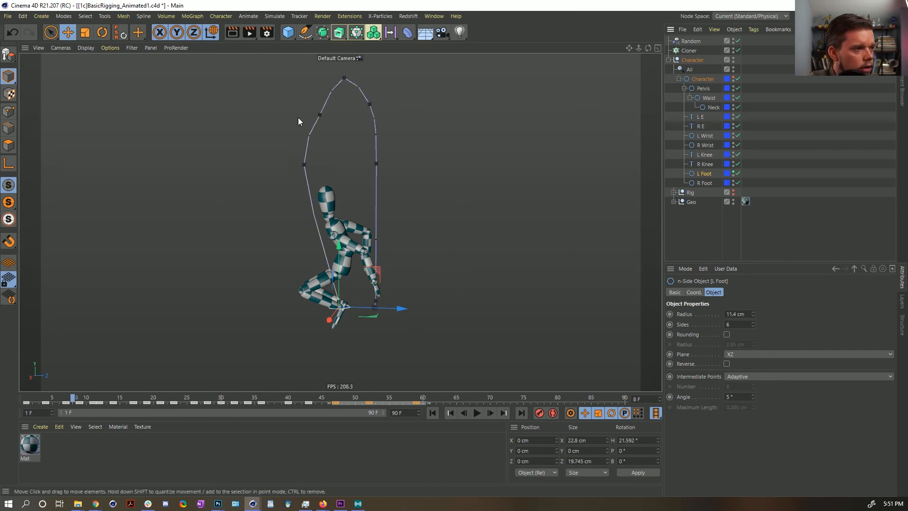
pyautogui.moveTo(321, 114); pyautogui.dragTo(317, 111)
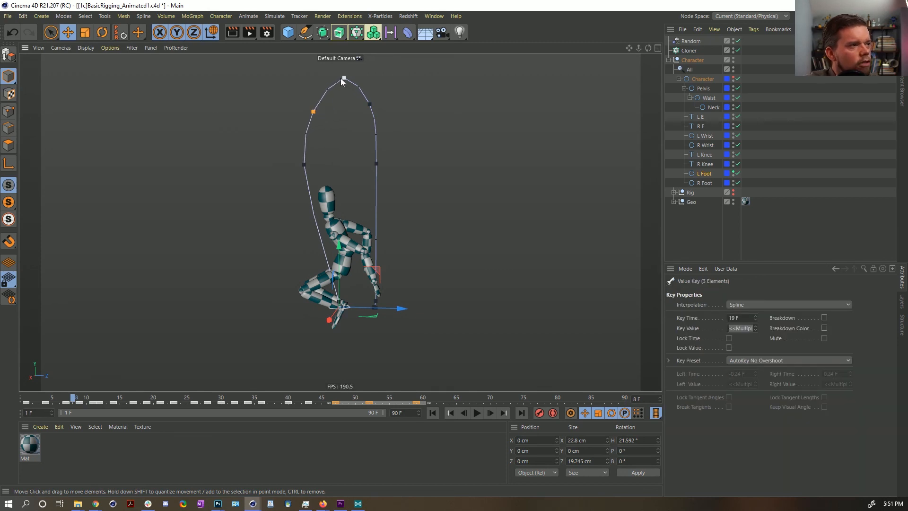
pyautogui.moveTo(374, 164); pyautogui.dragTo(379, 165)
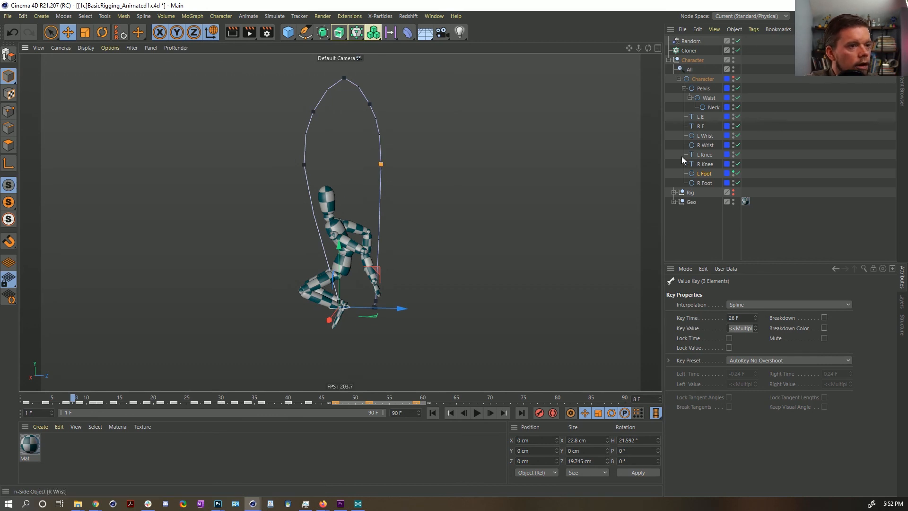
# Show the R Foot controller and, with autokeying on, move it away from the body at frame 23 to about Y 188.9 cm, Z 50.6 cm.
pyautogui.click(700, 182)
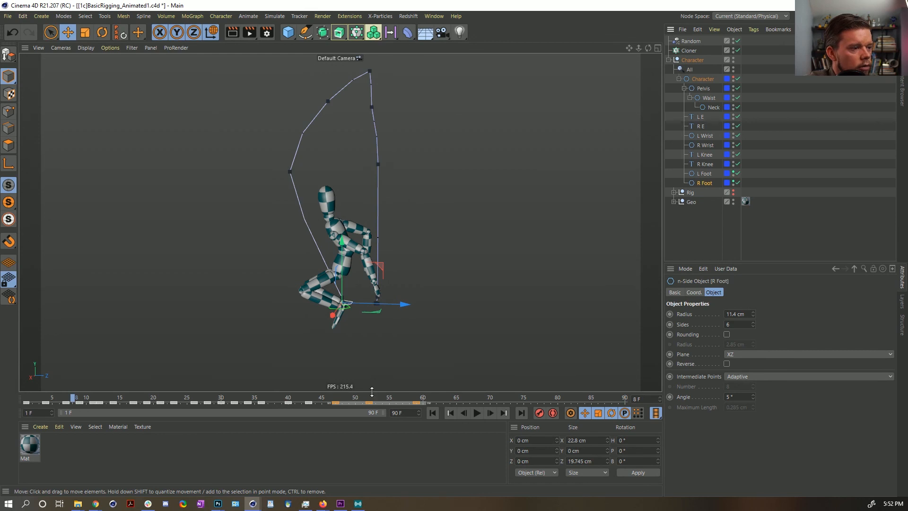
pyautogui.moveTo(226, 398); pyautogui.dragTo(174, 372)
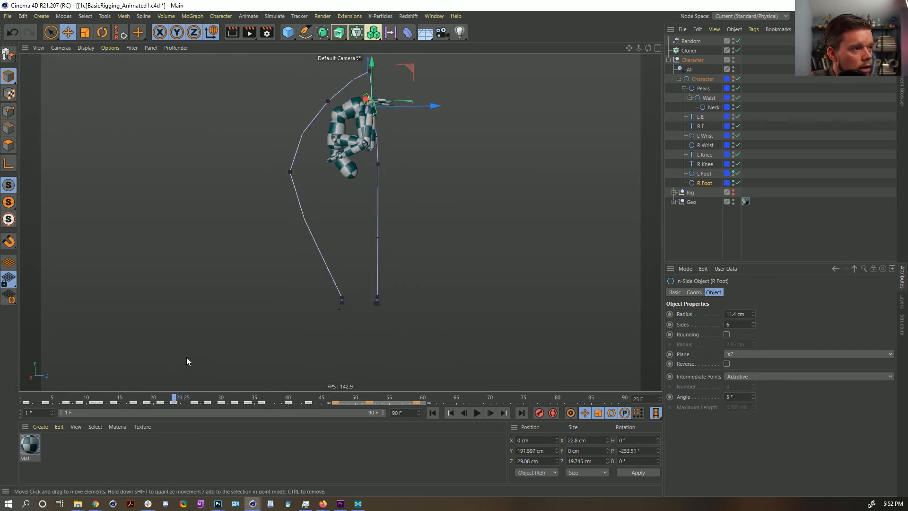
pyautogui.moveTo(411, 69); pyautogui.dragTo(434, 73)
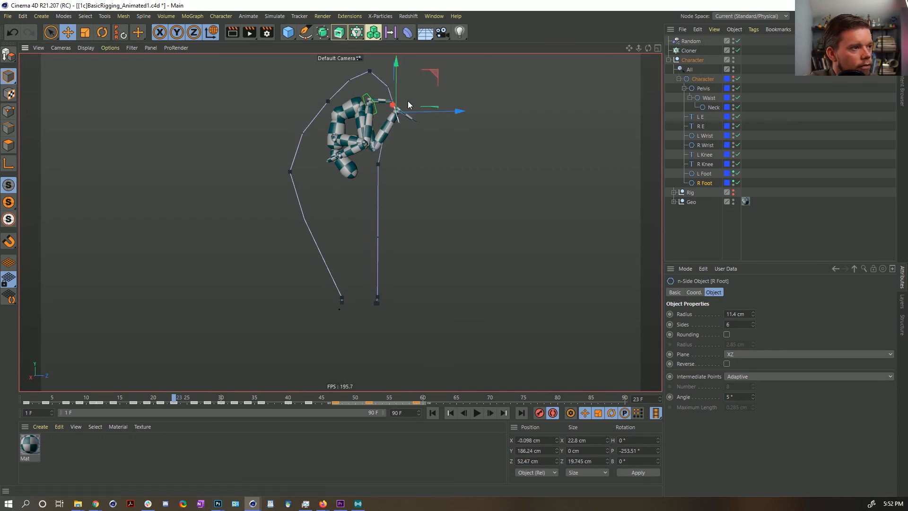
pyautogui.moveTo(436, 75); pyautogui.dragTo(434, 74)
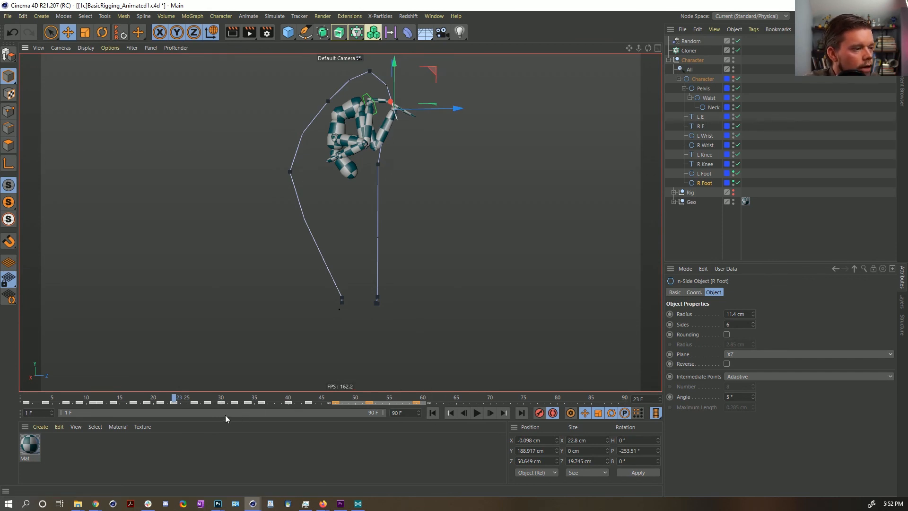
# Scrub to frame 47, clear the selection, and play the animation from frame 1 to check the adjusted foot motion.
pyautogui.moveTo(177, 399); pyautogui.dragTo(335, 406)
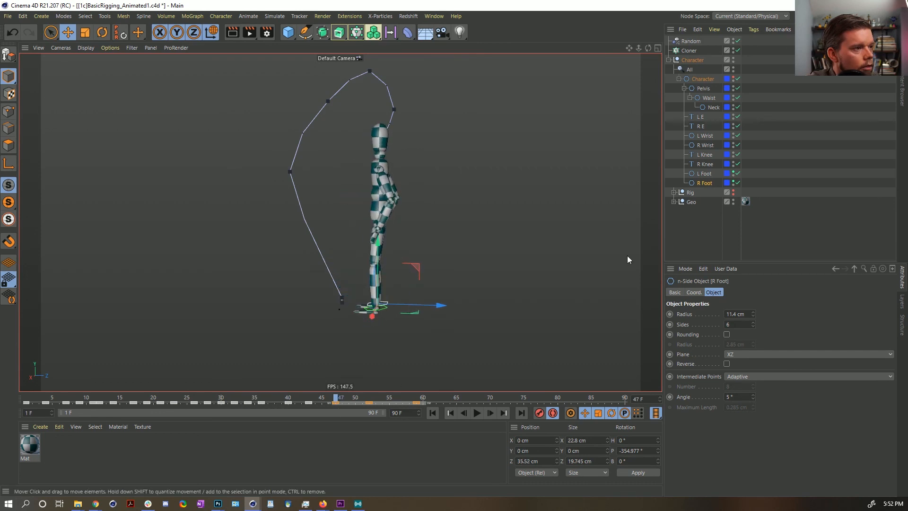
pyautogui.click(708, 209)
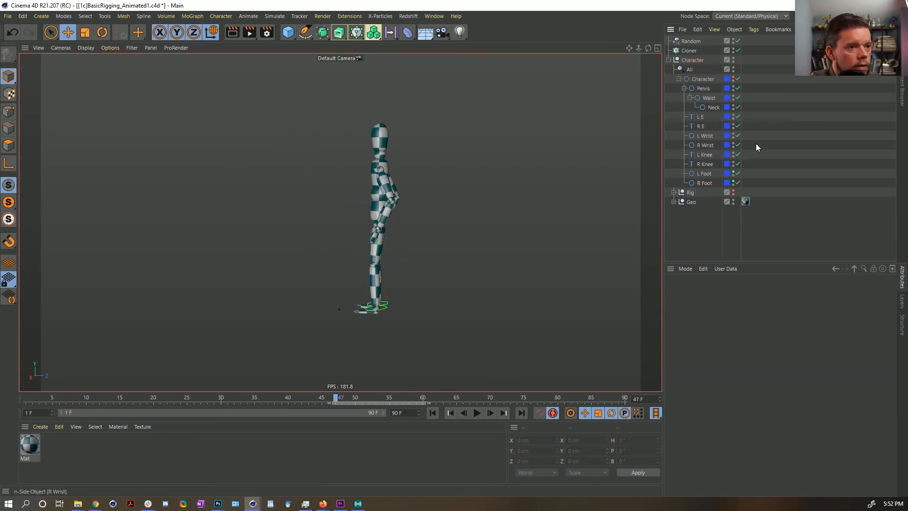
pyautogui.click(433, 414)
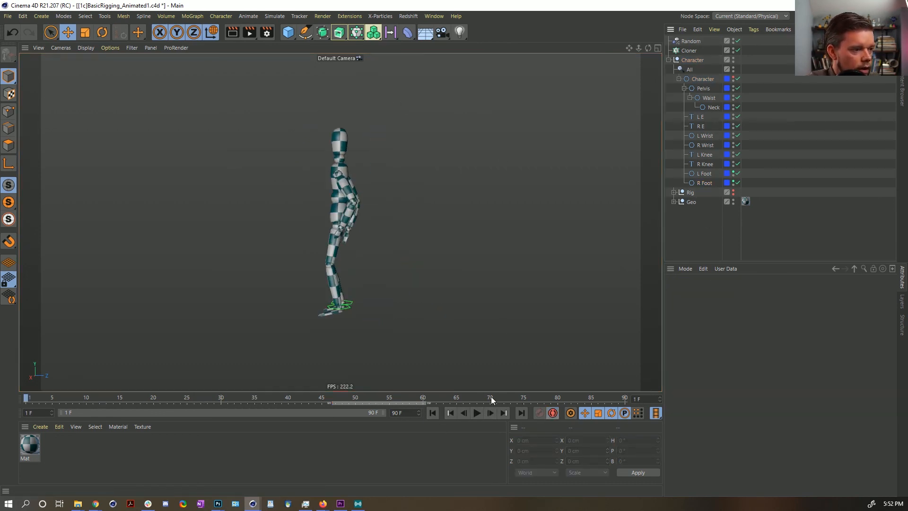
pyautogui.click(477, 413)
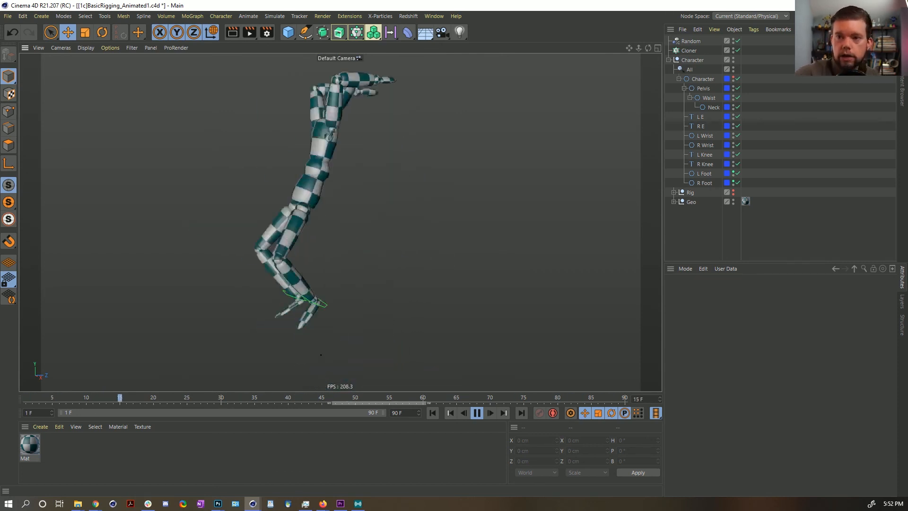
pyautogui.hotkey('alt', 'Tab')
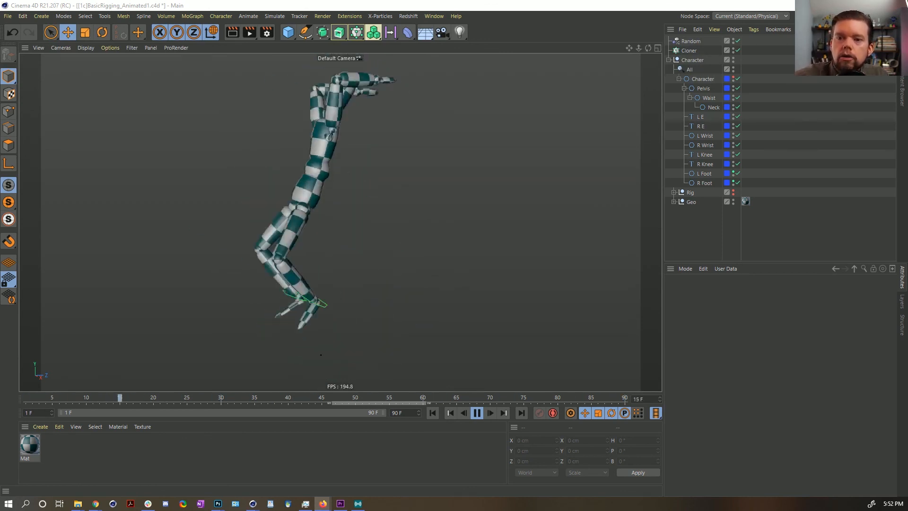
pyautogui.click(478, 413)
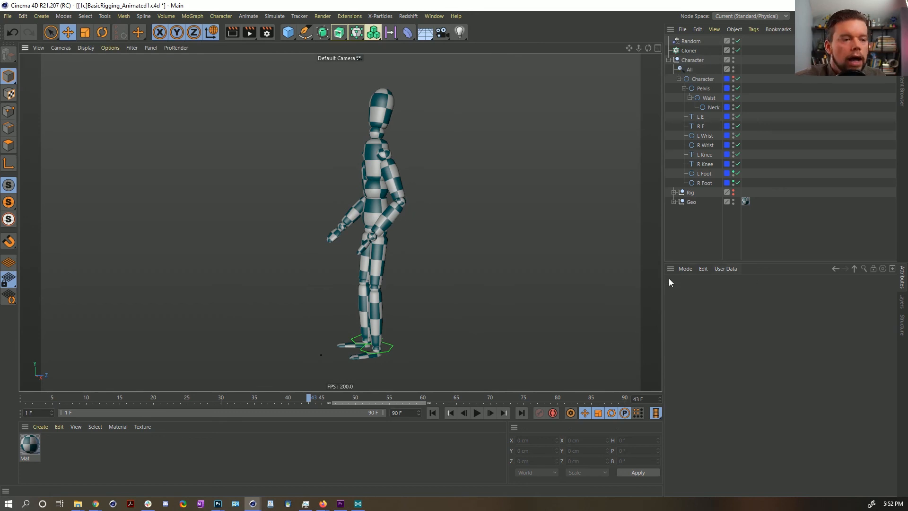
# Select all the controllers from Character through R Foot to view their animation paths together, and deselect them.
pyautogui.click(702, 183)
pyautogui.keyDown('shift'); pyautogui.click(702, 80); pyautogui.keyUp('shift')
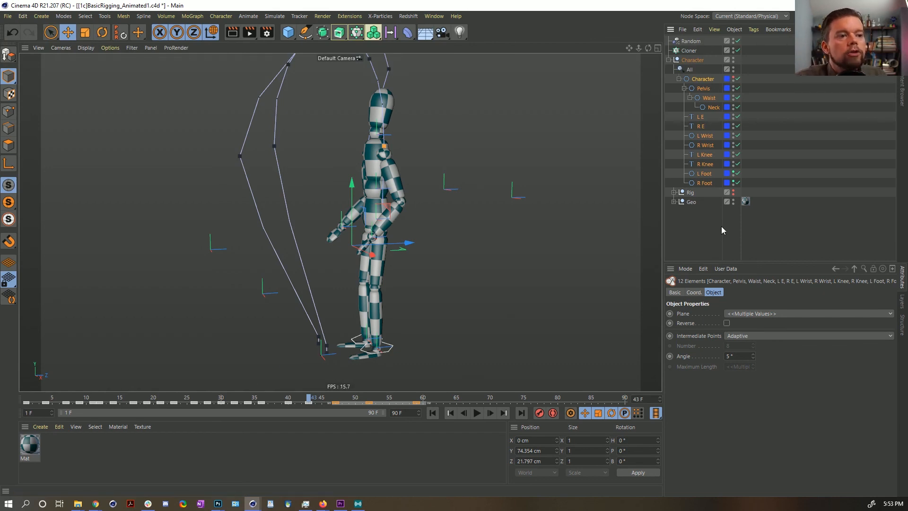
pyautogui.click(491, 251)
# Play back the character's flip from the start to review the motion, and return to frame 1.
pyautogui.keyDown('alt'); pyautogui.moveTo(384, 215); pyautogui.dragTo(369, 233); pyautogui.keyUp('alt')
pyautogui.click(433, 413)
pyautogui.click(477, 413)
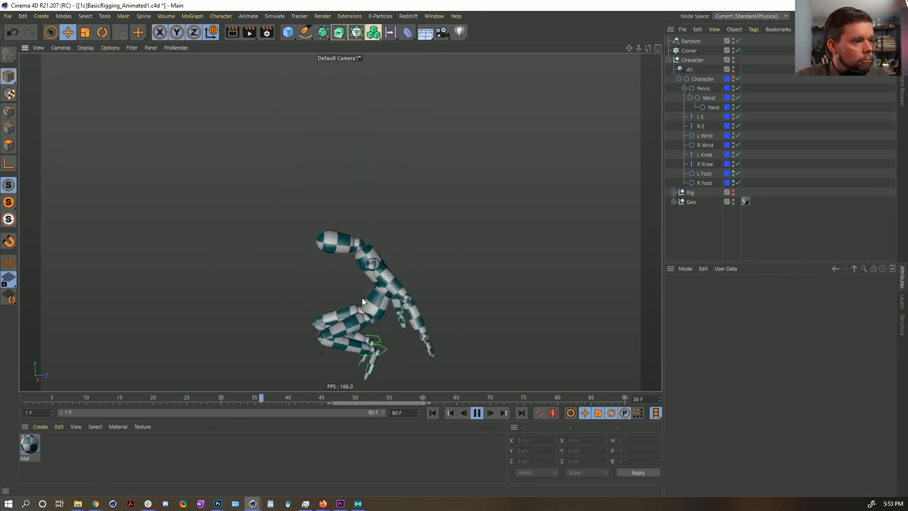
pyautogui.click(477, 413)
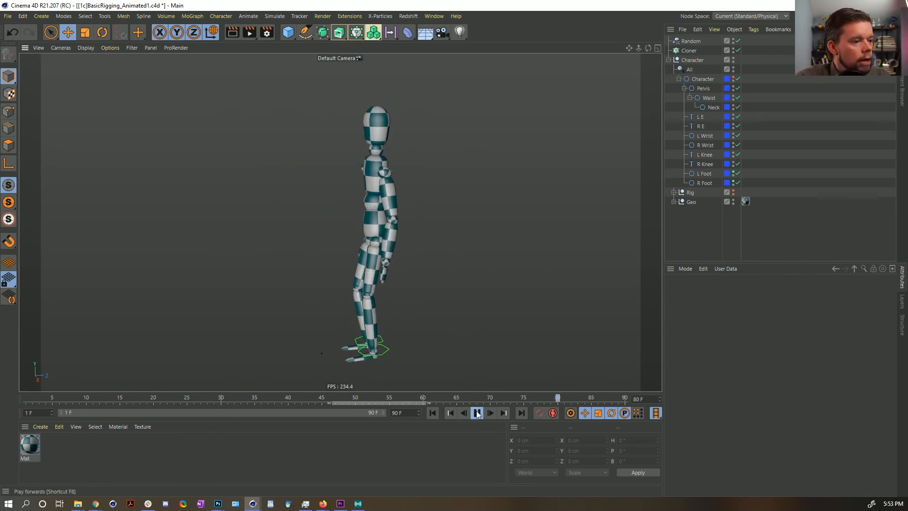
pyautogui.click(432, 413)
# Select the controllers from Character through R Foot, and display the coordinate properties of R Foot.
pyautogui.click(696, 80)
pyautogui.click(705, 184)
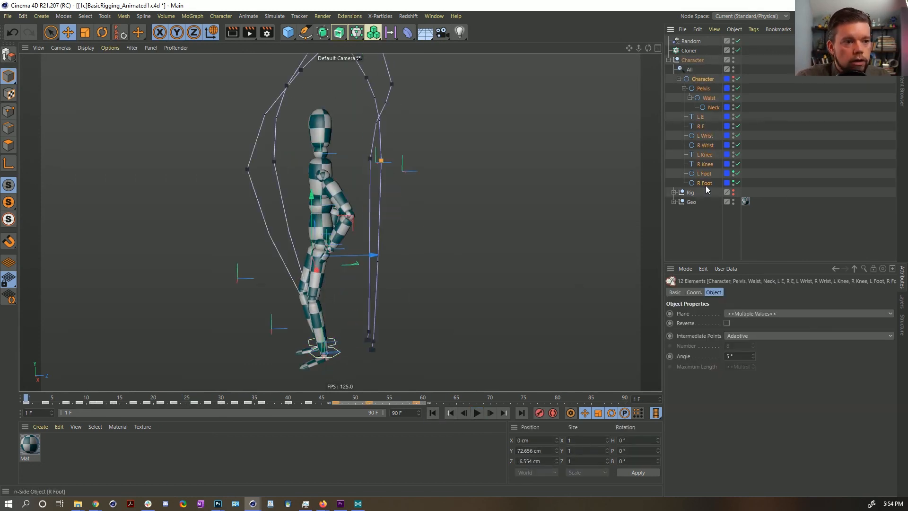
pyautogui.click(694, 292)
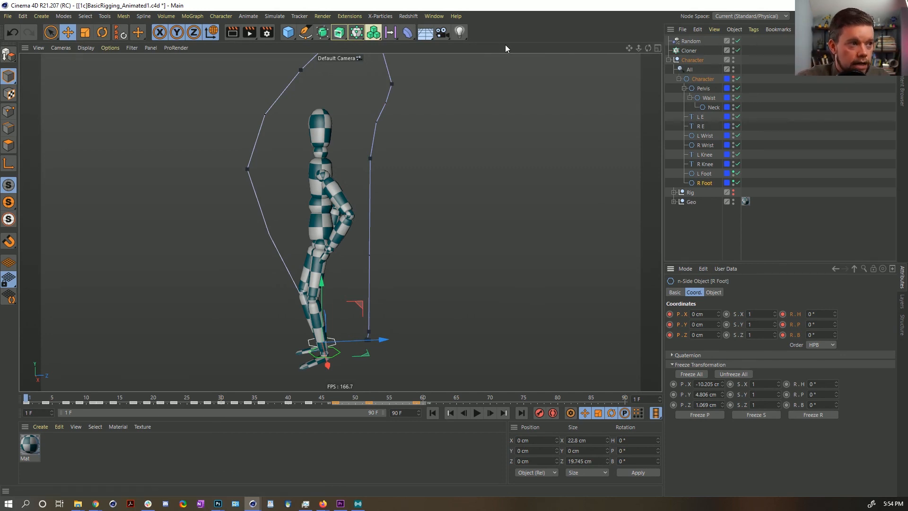
# Open the F-Curve timeline, select all controllers' tracks to examine their curves up close, and close the timeline.
pyautogui.click(434, 16)
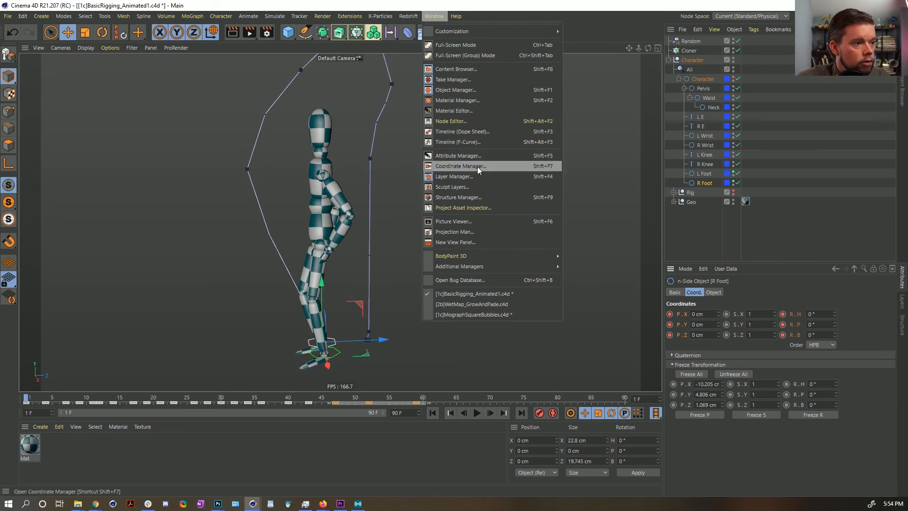
pyautogui.click(471, 141)
pyautogui.moveTo(574, 137); pyautogui.dragTo(388, 40)
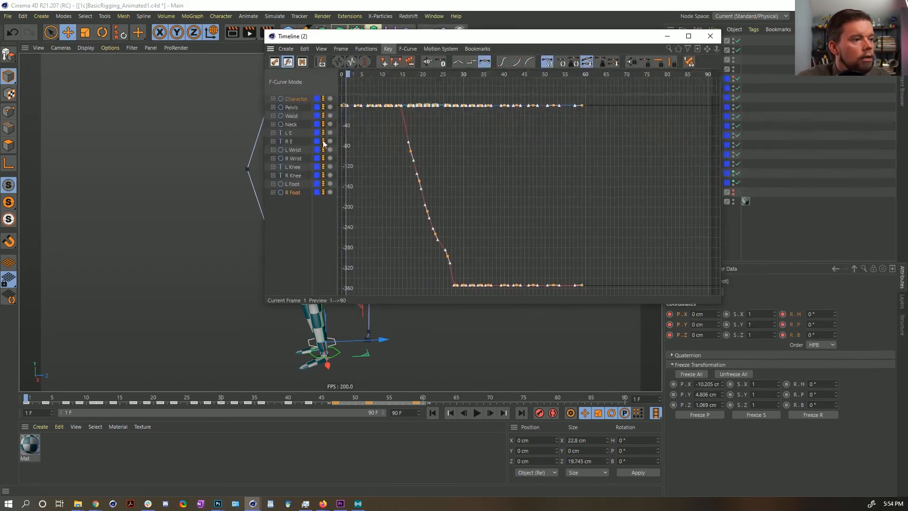
pyautogui.moveTo(296, 183); pyautogui.dragTo(314, 64)
pyautogui.keyDown('alt'); pyautogui.moveTo(503, 138); pyautogui.dragTo(517, 219, button='middle'); pyautogui.keyUp('alt')
pyautogui.keyDown('alt'); pyautogui.moveTo(473, 141); pyautogui.dragTo(477, 157, button='right'); pyautogui.keyUp('alt')
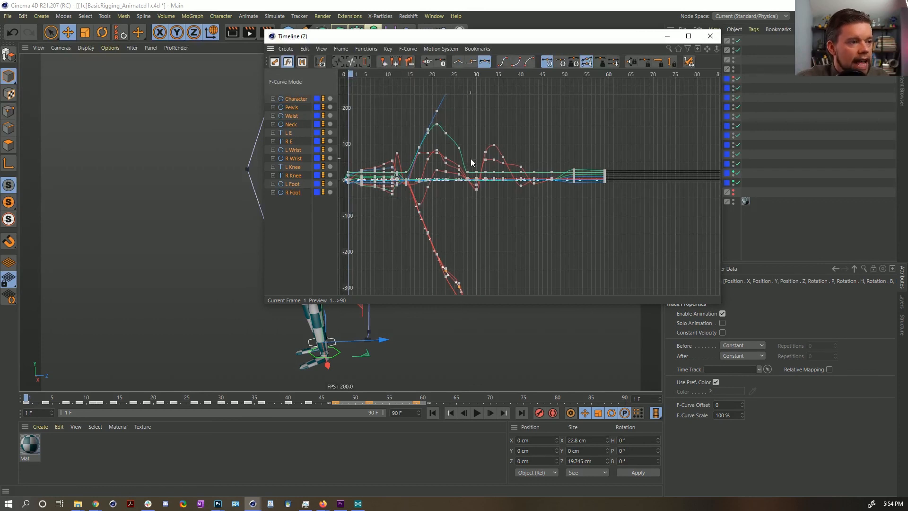
pyautogui.keyDown('alt'); pyautogui.moveTo(471, 169); pyautogui.dragTo(506, 151, button='right'); pyautogui.keyUp('alt')
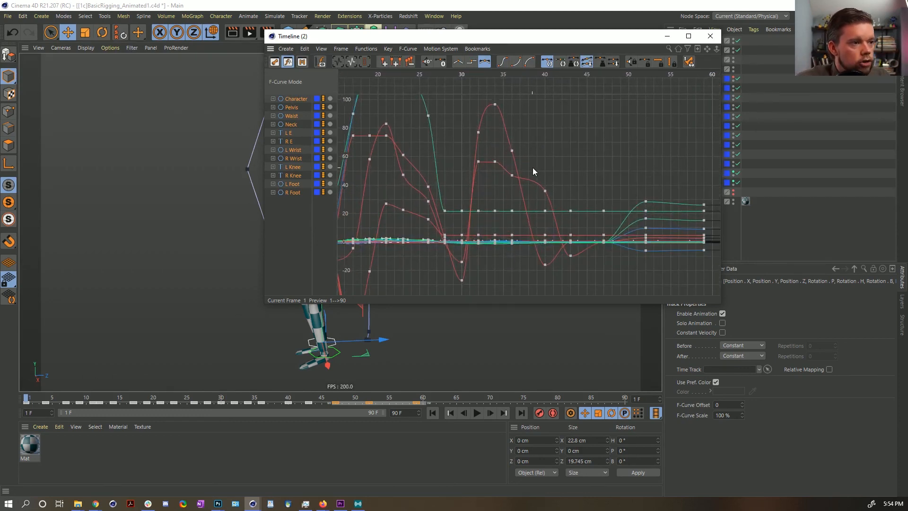
pyautogui.click(513, 175)
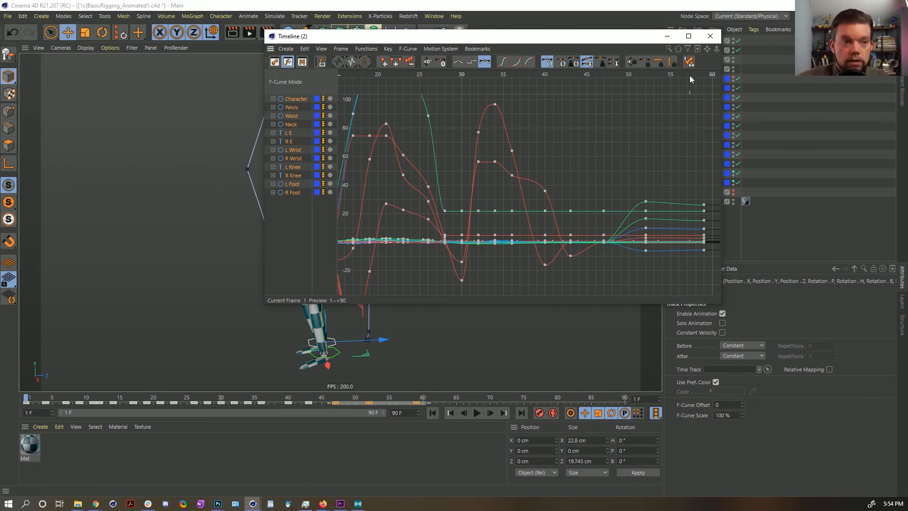
pyautogui.click(711, 36)
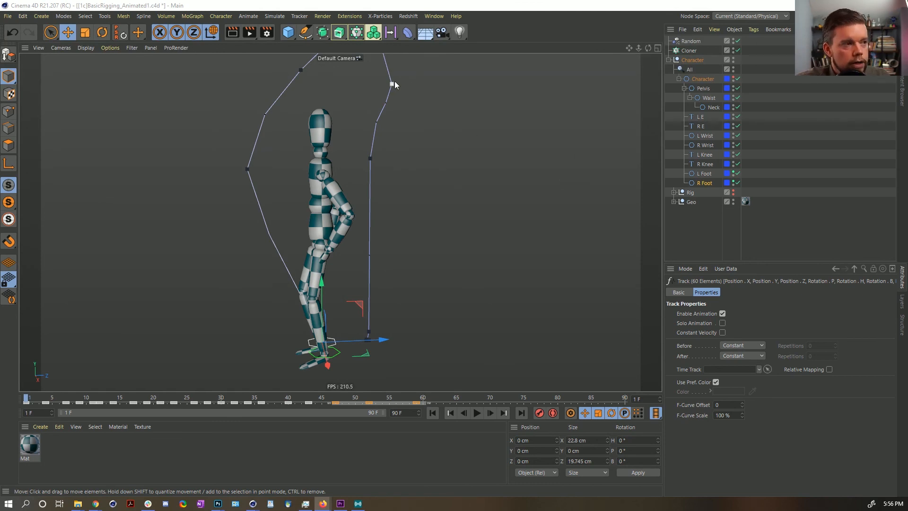
# Try moving the R Foot's frame 23 key outward on its motion path, and undo the move.
pyautogui.keyDown('alt'); pyautogui.moveTo(407, 117); pyautogui.dragTo(391, 169, button='middle'); pyautogui.keyUp('alt')
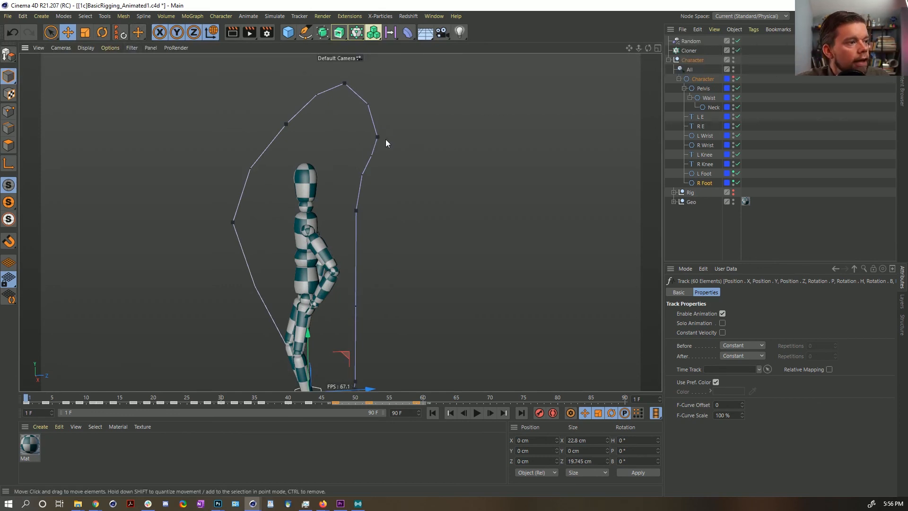
pyautogui.moveTo(378, 137); pyautogui.dragTo(407, 135)
pyautogui.hotkey('ctrl', 'z')
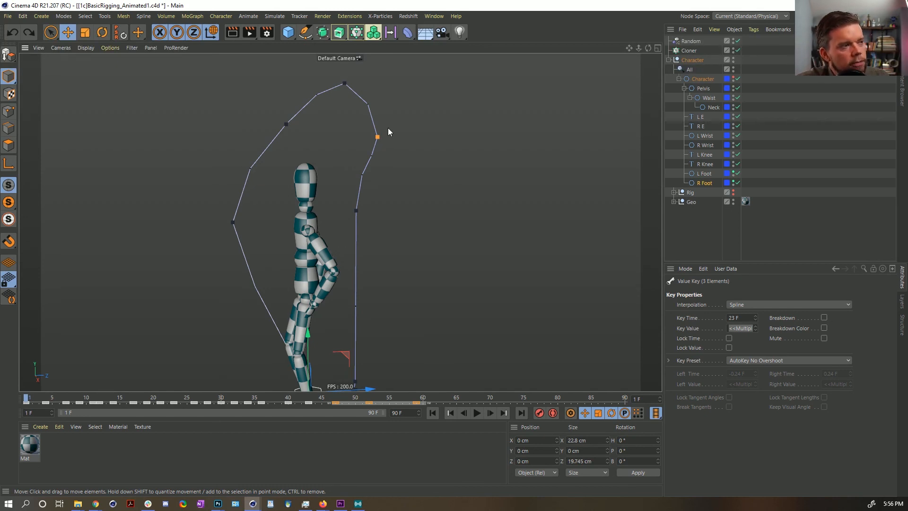
# Try moving the R Foot's frame 19 path key up and outward and deleting the R Foot controller, and undo both changes.
pyautogui.moveTo(287, 125); pyautogui.dragTo(264, 107)
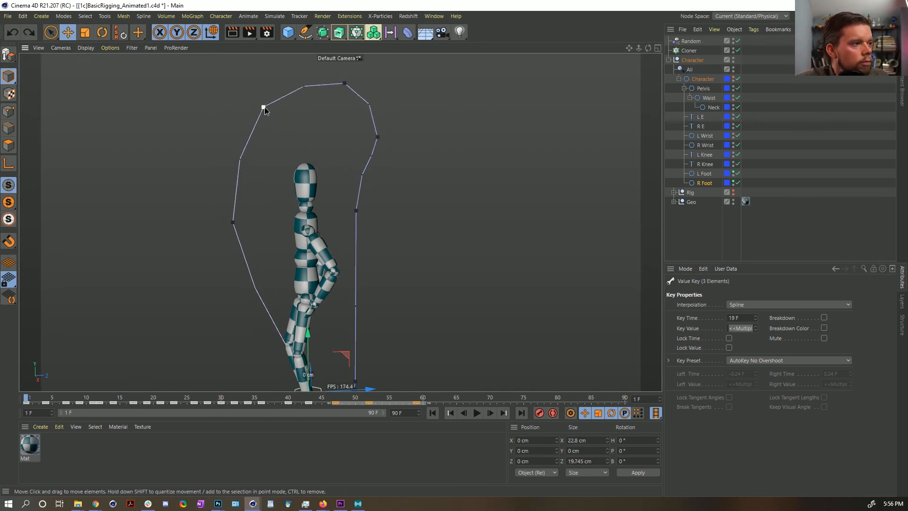
pyautogui.press('Delete')
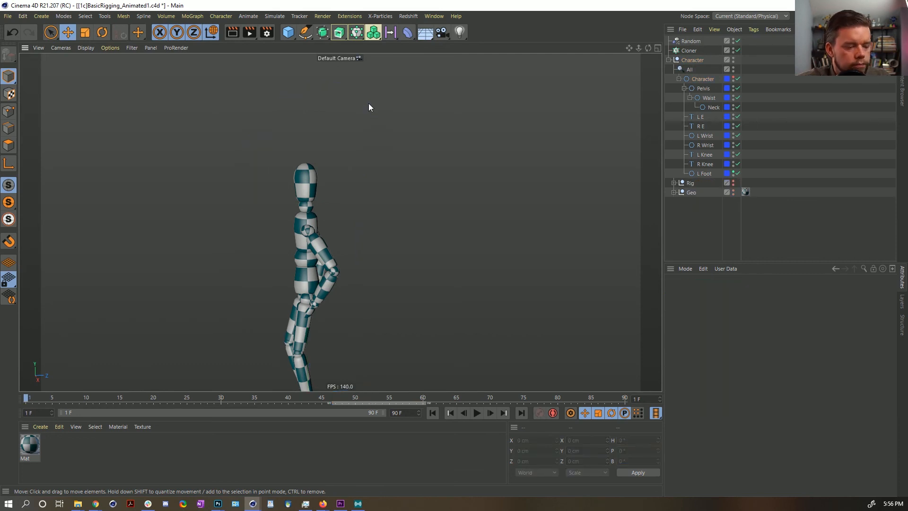
pyautogui.hotkey('ctrl', 'z')
pyautogui.hotkey('ctrl', 'z')
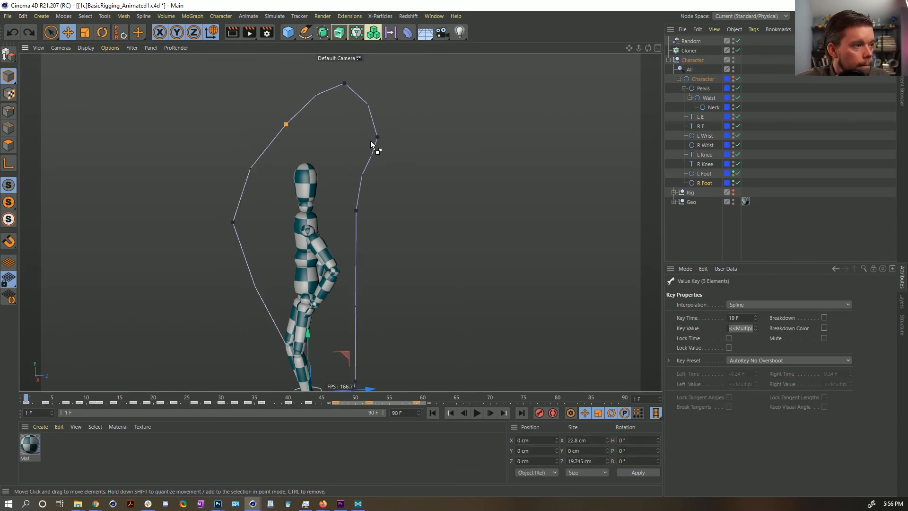